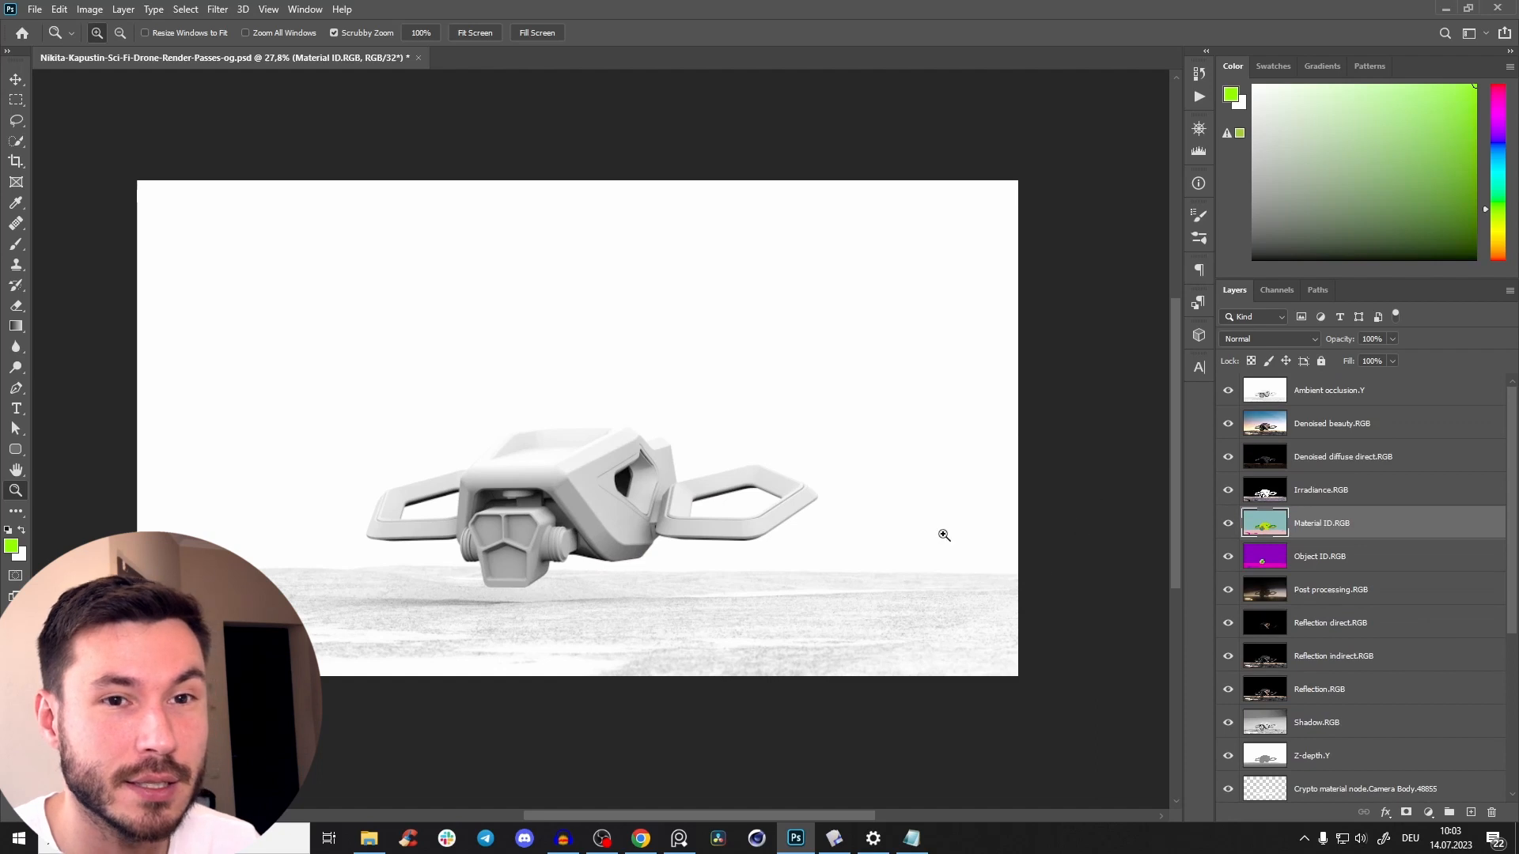
Hide the Ambient occlusion.Y layer and compare the drone render with the DJI Mavic 3 Pro picture on the reference board.
{"action": "left_click_drag", "start_coordinate": [601, 481], "coordinate": [613, 492]}
{"action": "left_click_drag", "start_coordinate": [613, 492], "coordinate": [647, 456]}
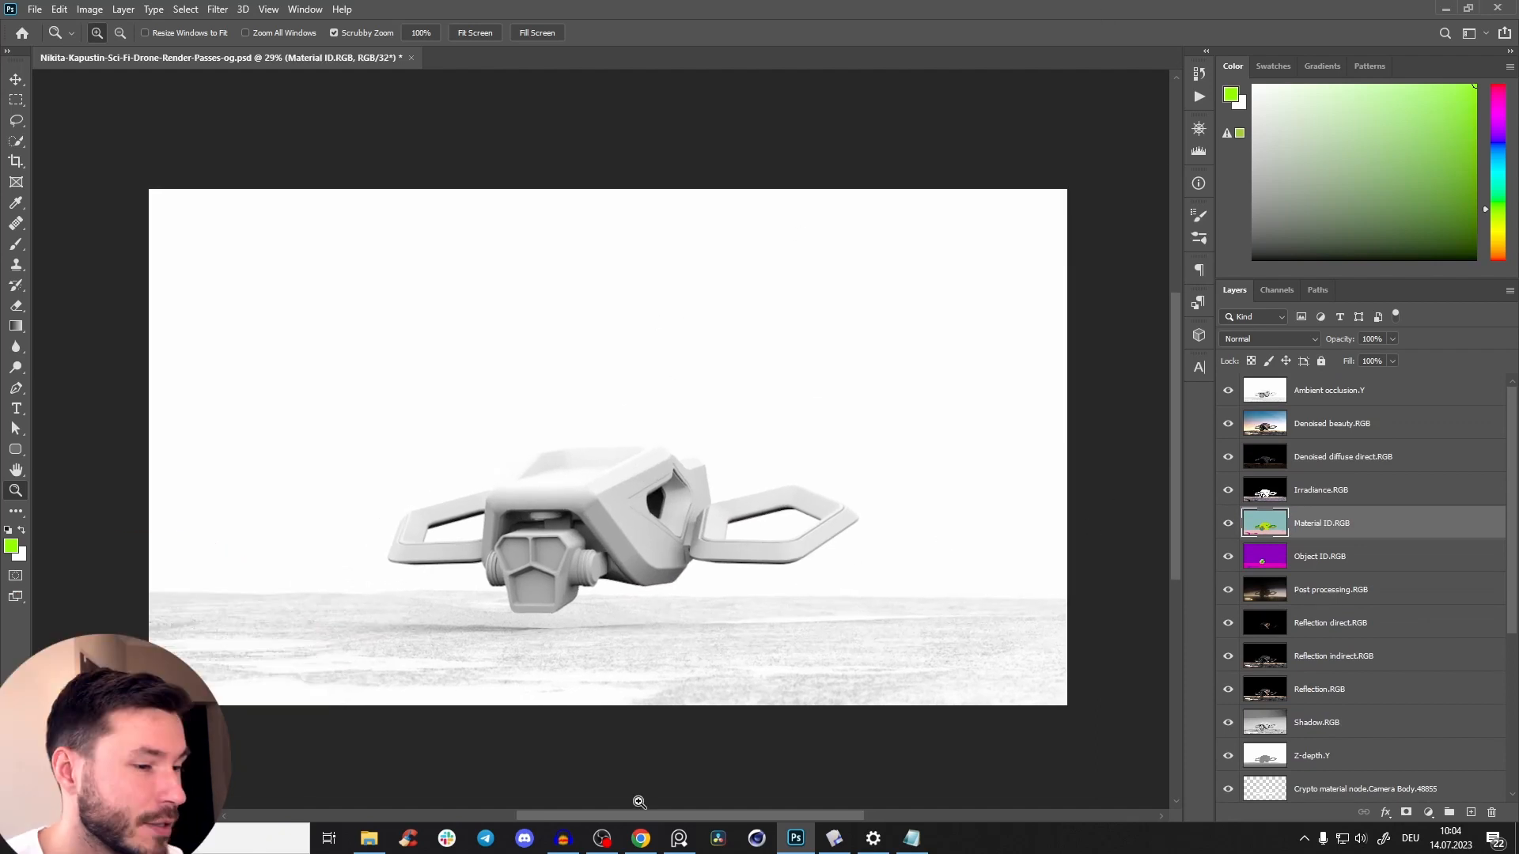
{"action": "left_click", "coordinate": [673, 835]}
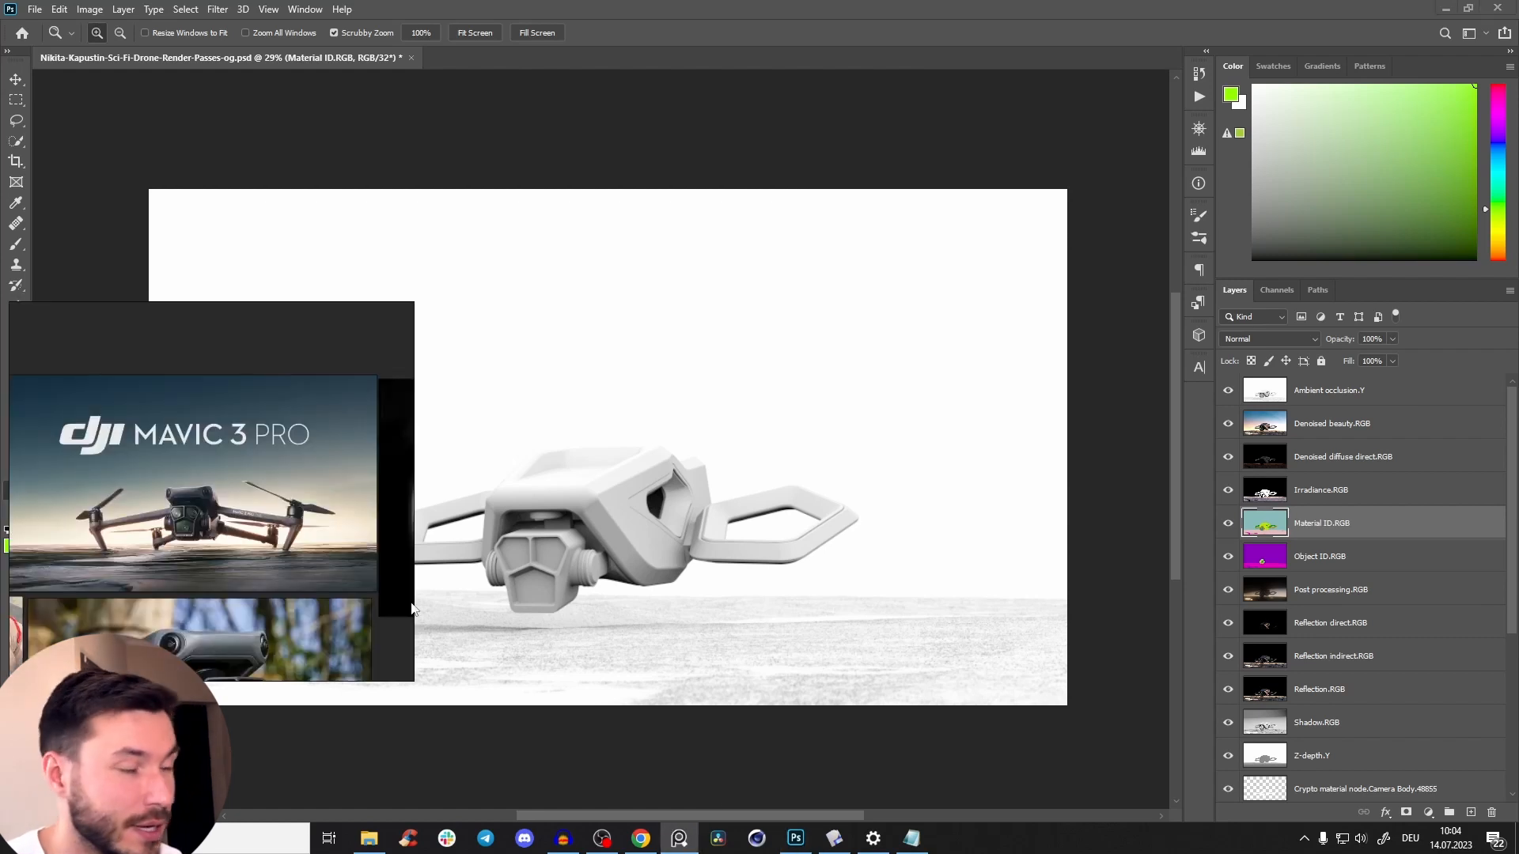
{"action": "scroll", "coordinate": [210, 554], "scroll_direction": "up", "scroll_amount": 2}
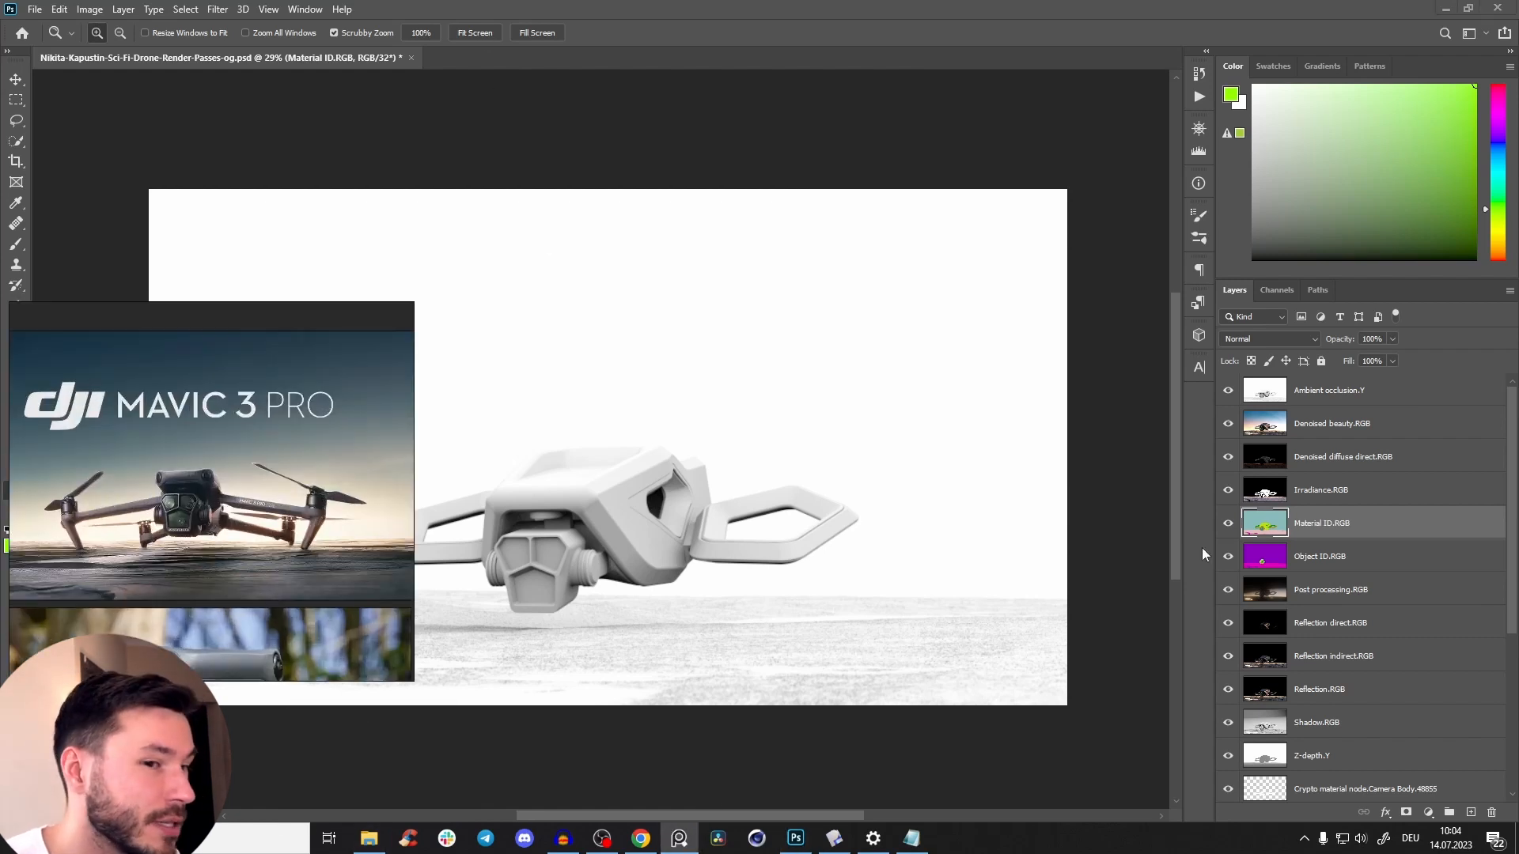
{"action": "left_click_drag", "start_coordinate": [683, 398], "coordinate": [830, 401]}
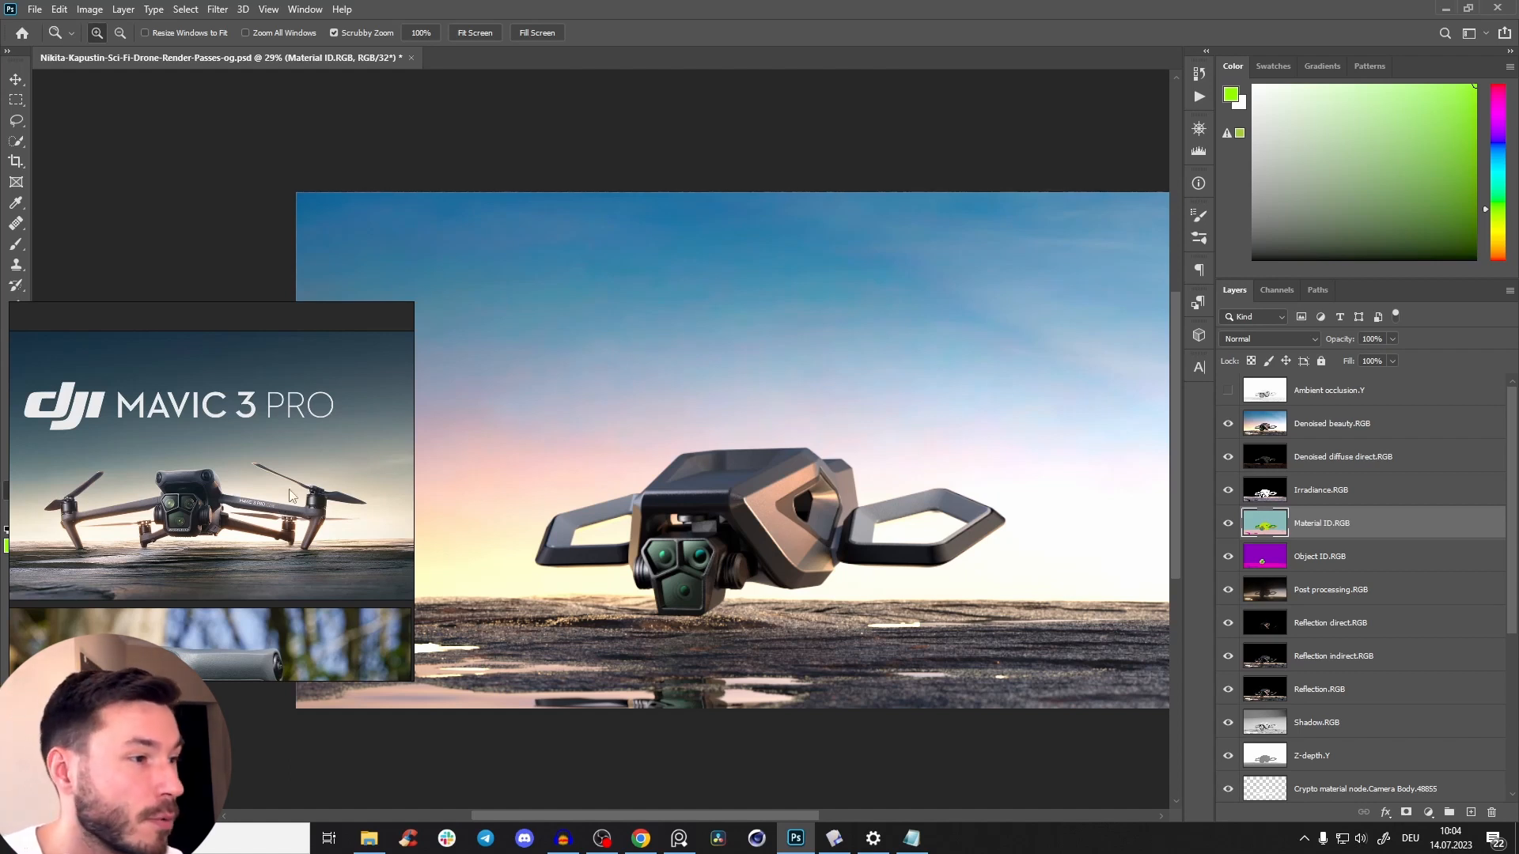
{"action": "left_click_drag", "start_coordinate": [1021, 550], "coordinate": [1073, 521]}
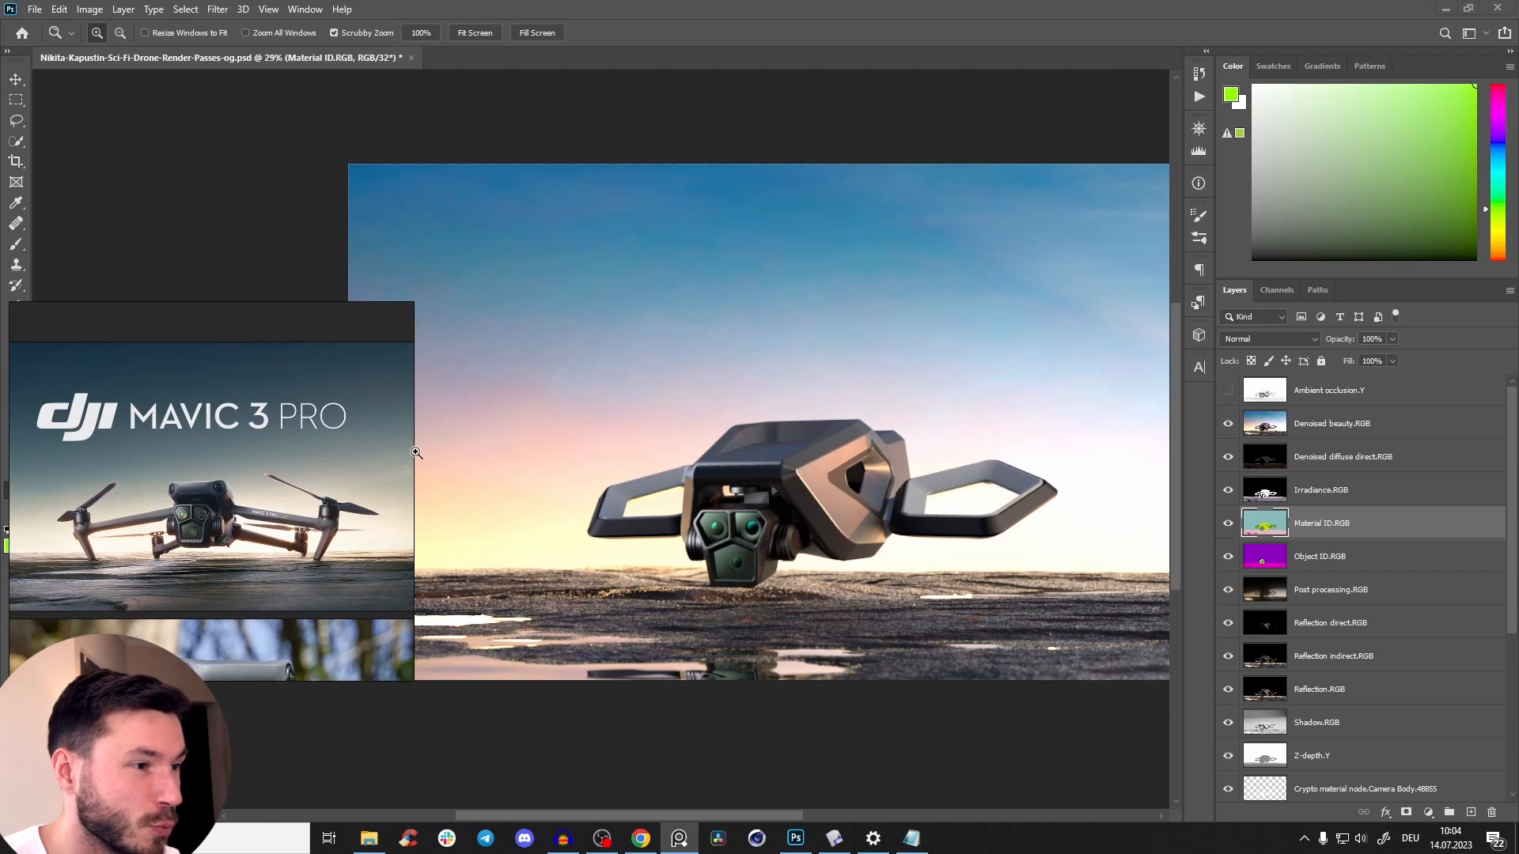
{"action": "left_click_drag", "start_coordinate": [413, 453], "coordinate": [459, 473]}
{"action": "scroll", "coordinate": [322, 473], "scroll_direction": "up", "scroll_amount": 2}
{"action": "left_click_drag", "start_coordinate": [323, 474], "coordinate": [372, 474]}
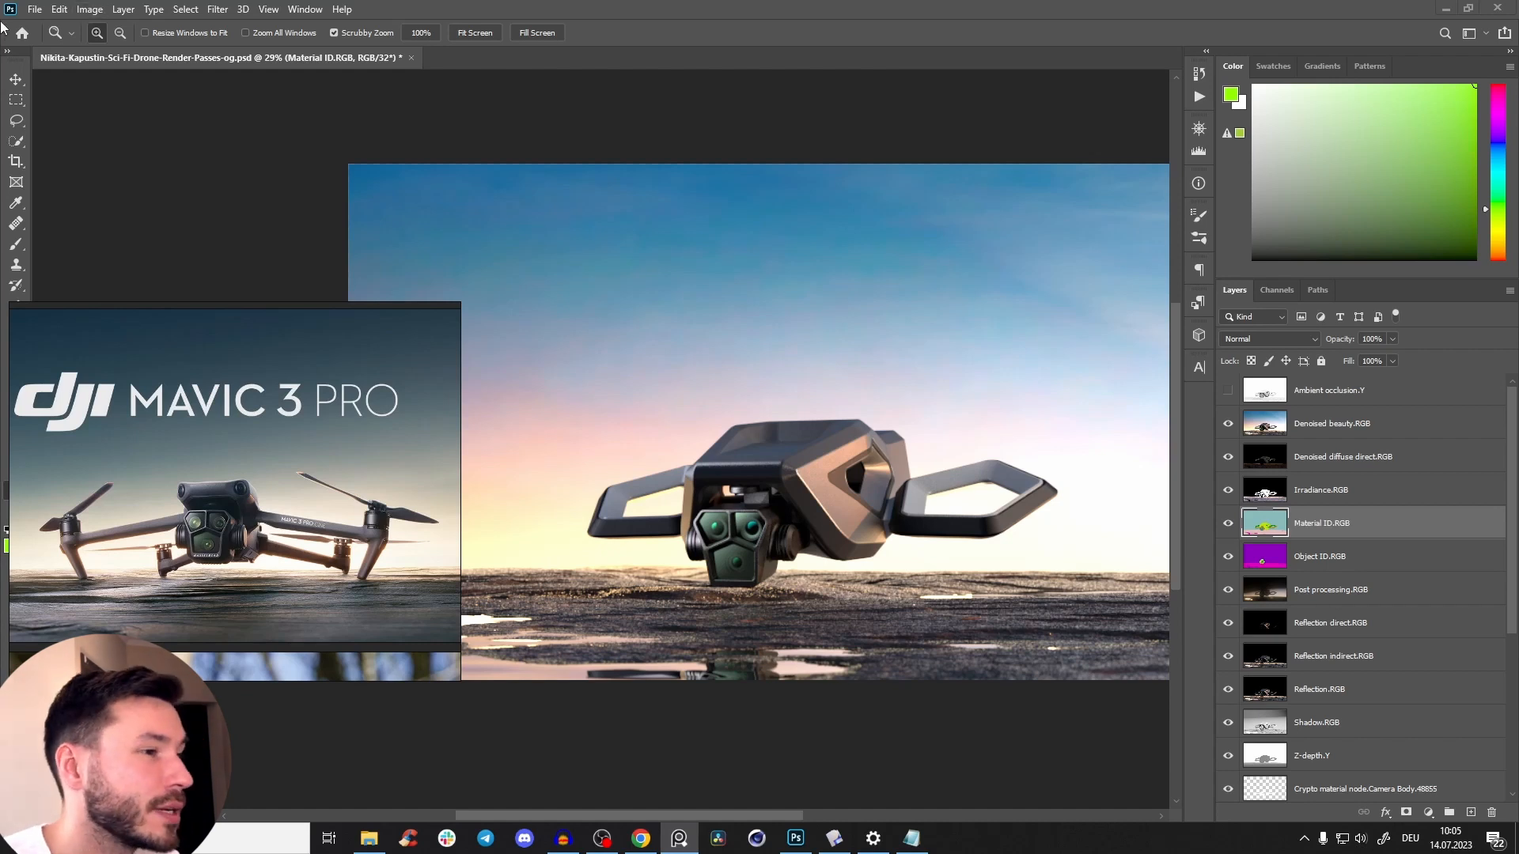
{"action": "left_click", "coordinate": [670, 834]}
View the Post processing.RGB pass on its own and move that layer directly above Denoised beauty.RGB.
{"action": "left_click_drag", "start_coordinate": [772, 486], "coordinate": [709, 407]}
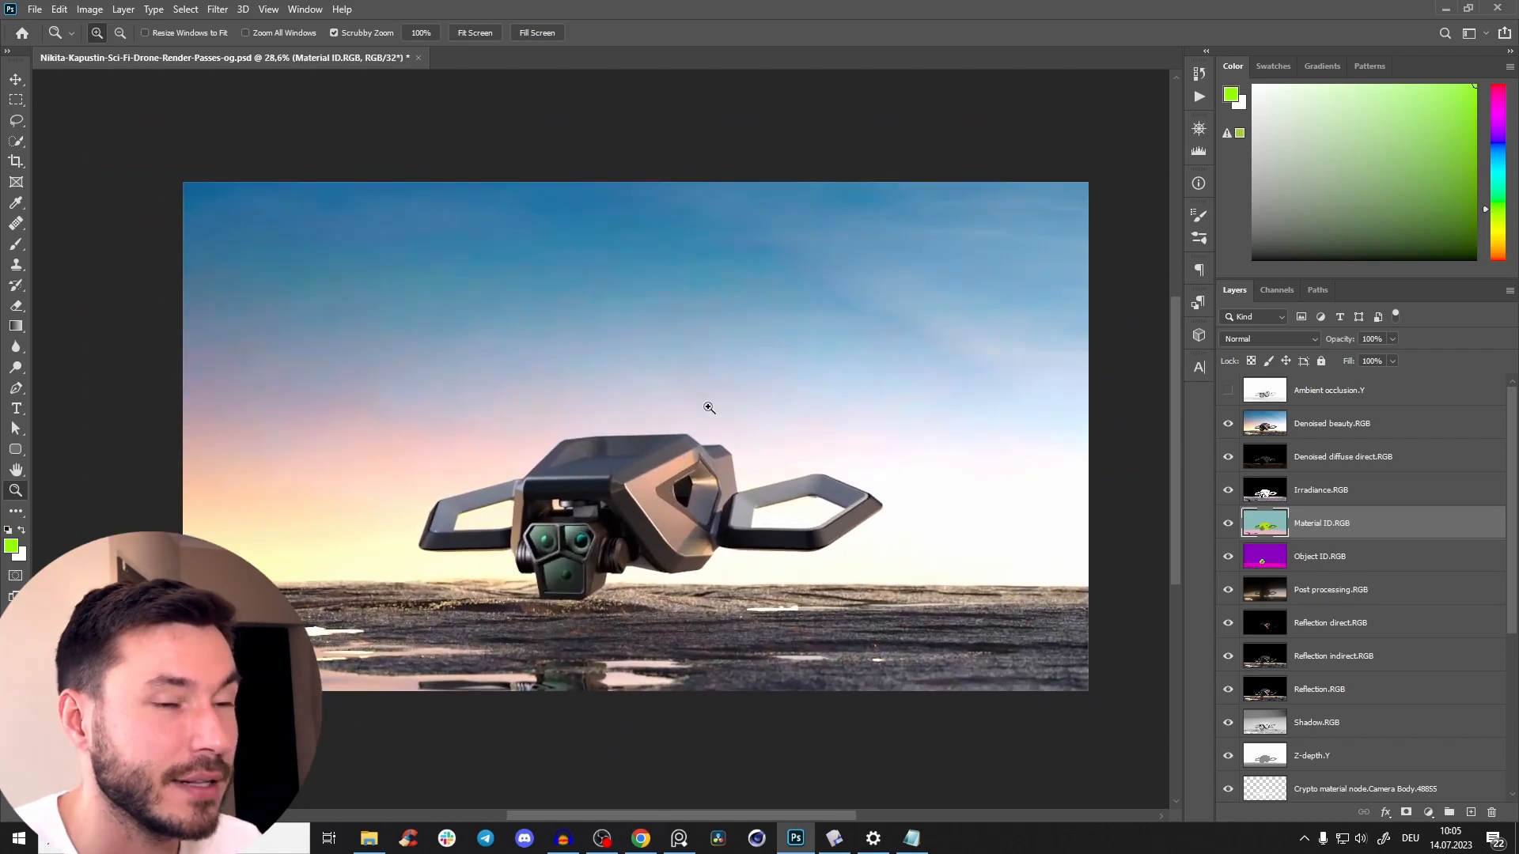
{"action": "left_click_drag", "start_coordinate": [669, 519], "coordinate": [708, 518]}
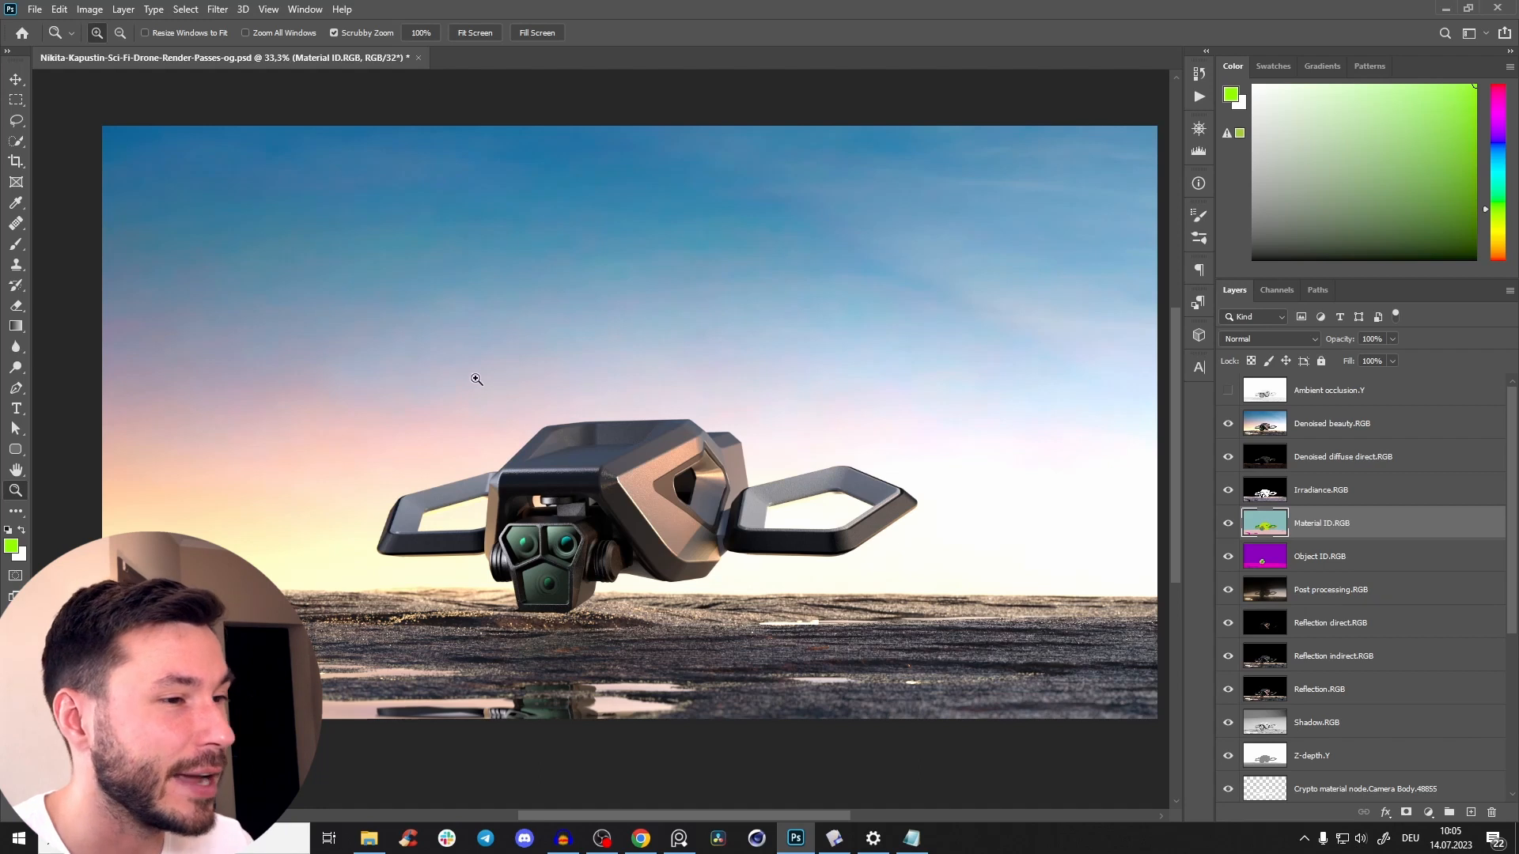
{"action": "left_click_drag", "start_coordinate": [546, 420], "coordinate": [504, 440]}
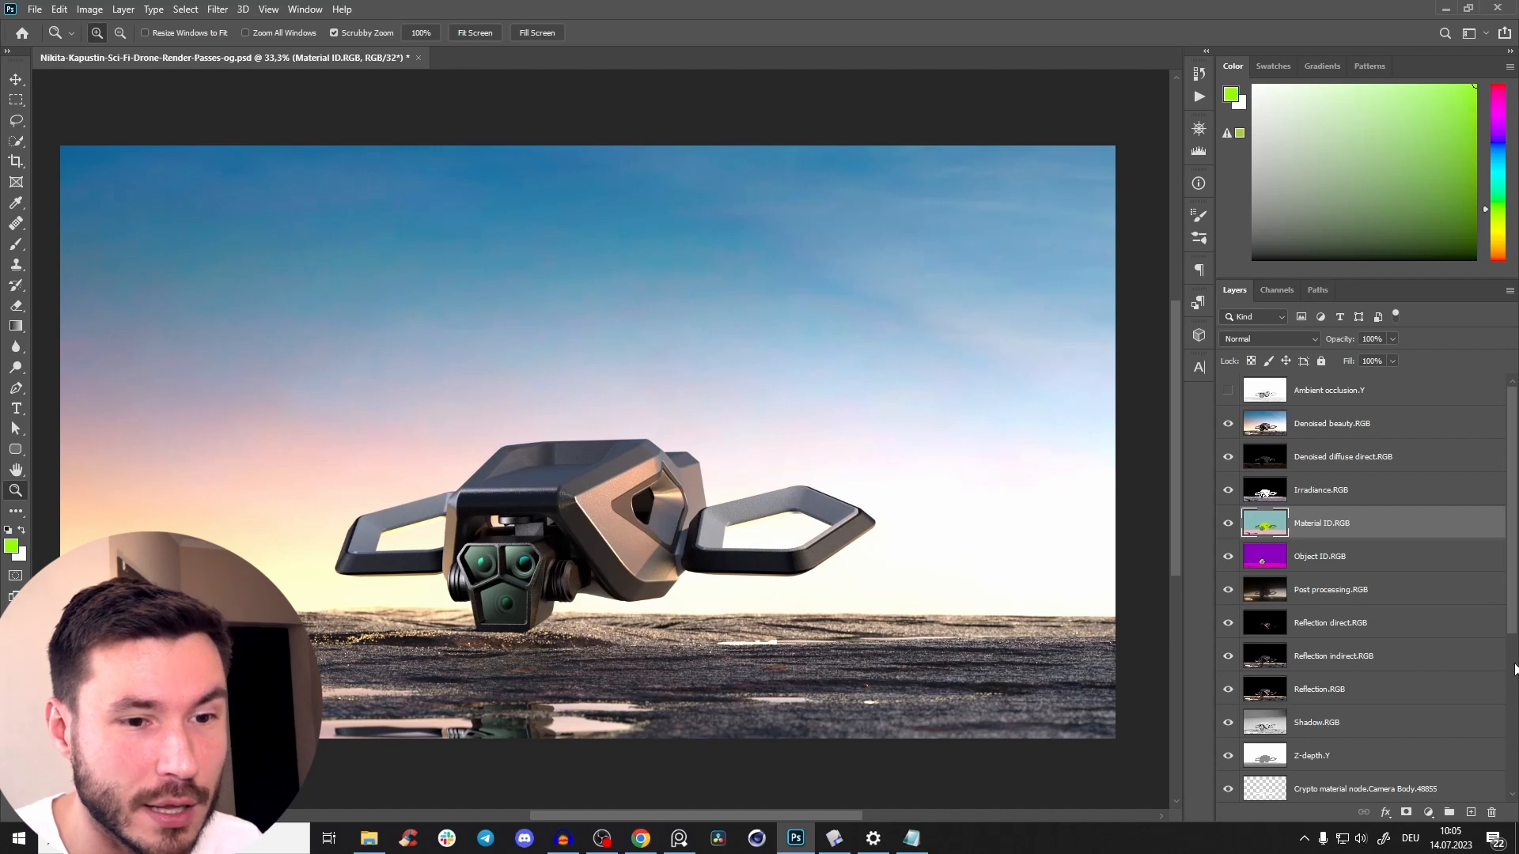
{"action": "left_click", "coordinate": [1318, 595]}
{"action": "left_click", "coordinate": [1227, 589], "text": "alt"}
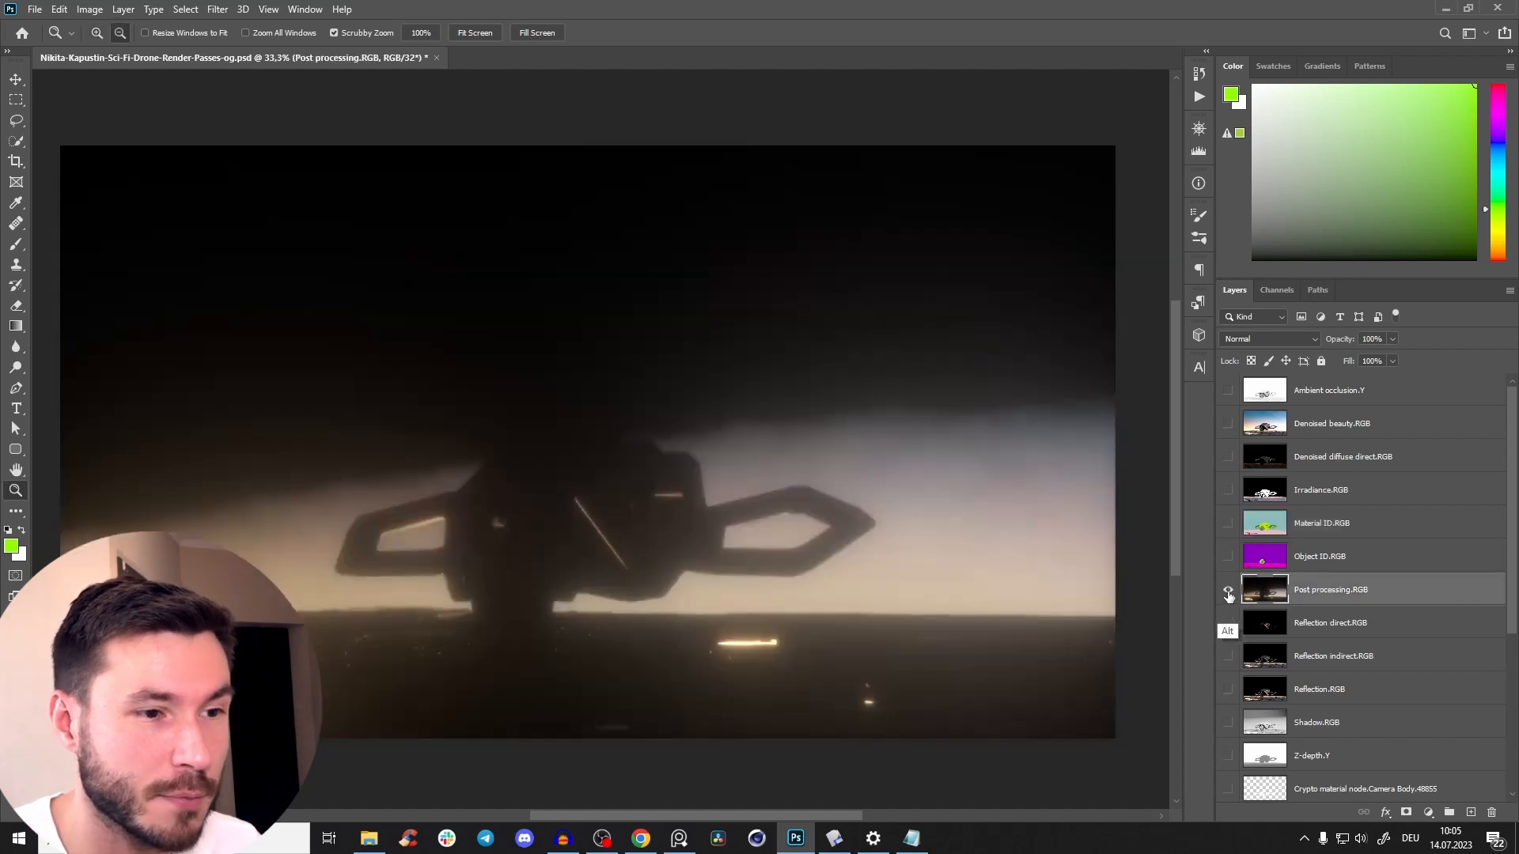
{"action": "left_click", "coordinate": [1225, 595], "text": "alt"}
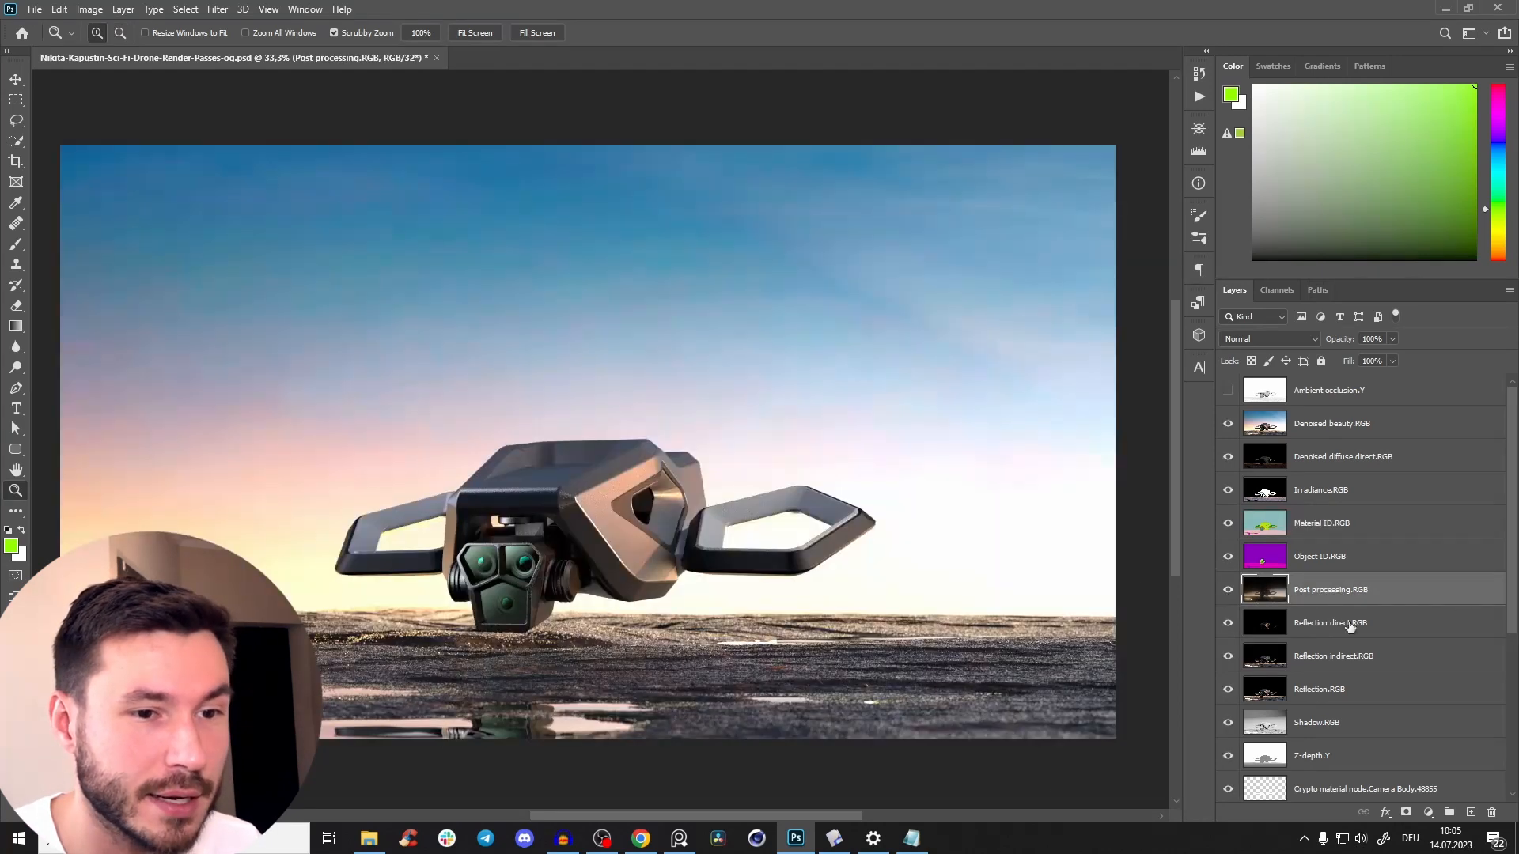
{"action": "left_click_drag", "start_coordinate": [1338, 599], "coordinate": [1332, 406]}
{"action": "scroll", "coordinate": [761, 439], "scroll_direction": "down", "scroll_amount": 1}
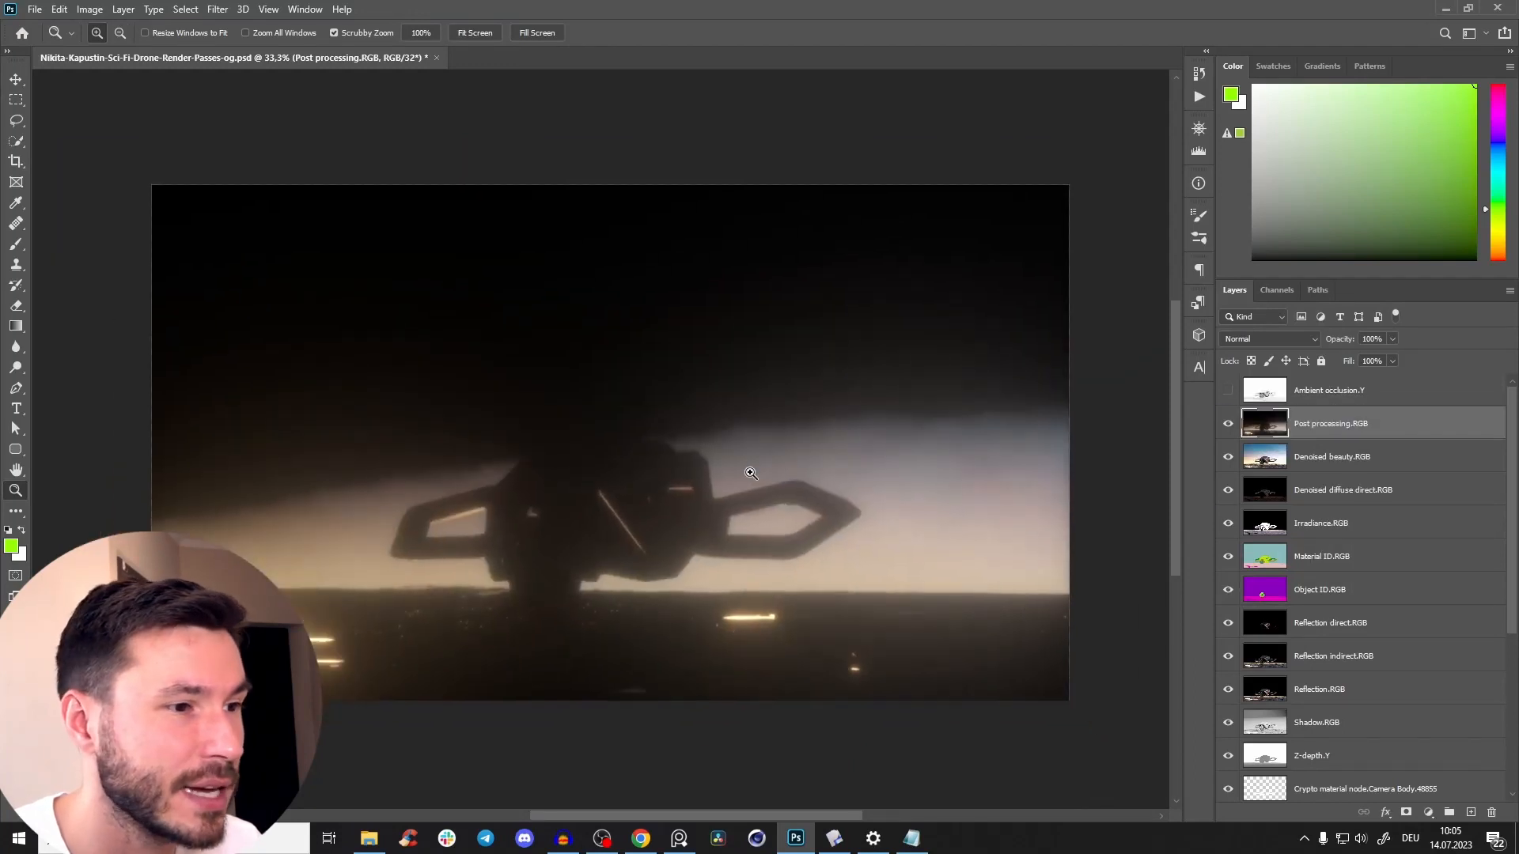
Set the Post processing.RGB layer's blend mode to Screen and compare the image with the layer hidden and shown.
{"action": "left_click", "coordinate": [1290, 339]}
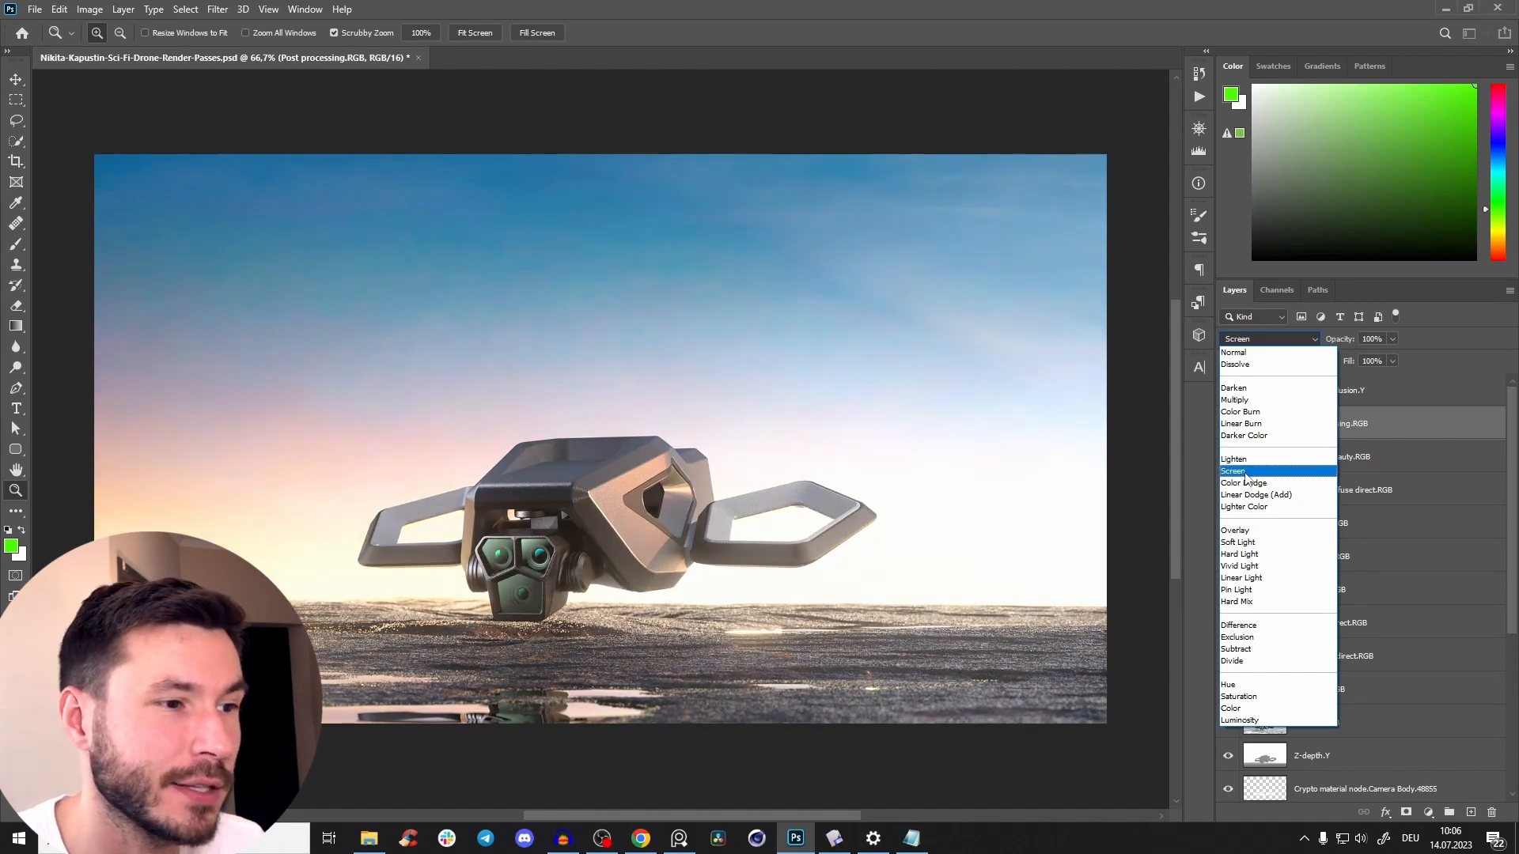
{"action": "left_click", "coordinate": [1250, 472]}
{"action": "scroll", "coordinate": [1132, 422], "scroll_direction": "down", "scroll_amount": 3}
{"action": "scroll", "coordinate": [1131, 422], "scroll_direction": "up", "scroll_amount": 2}
{"action": "left_click", "coordinate": [1228, 424]}
{"action": "left_click", "coordinate": [1229, 424]}
{"action": "scroll", "coordinate": [764, 465], "scroll_direction": "down", "scroll_amount": 4}
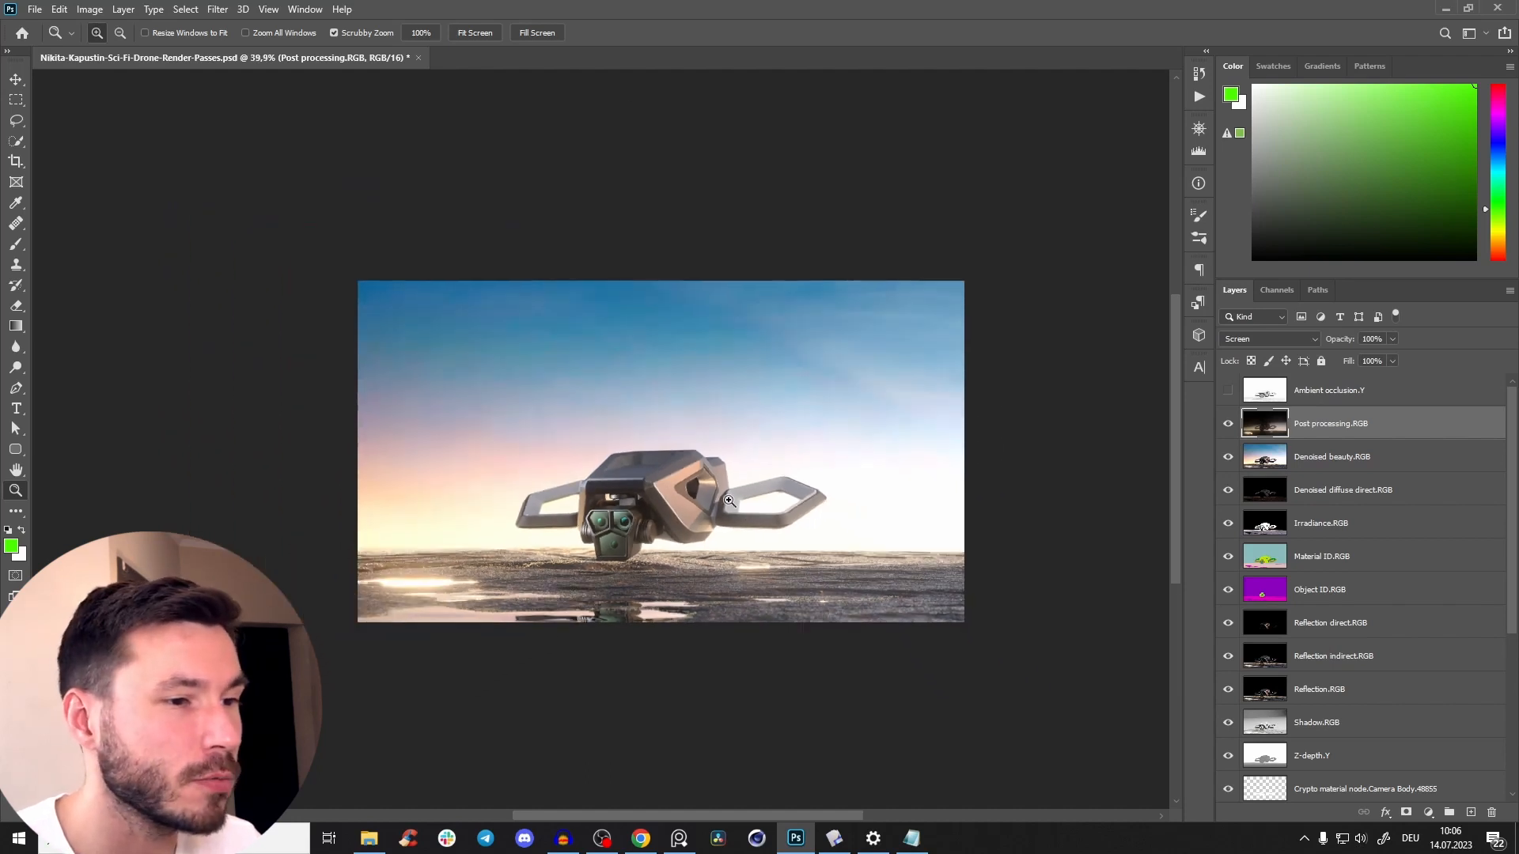
{"action": "scroll", "coordinate": [672, 474], "scroll_direction": "up", "scroll_amount": 3}
{"action": "scroll", "coordinate": [727, 488], "scroll_direction": "up", "scroll_amount": 1}
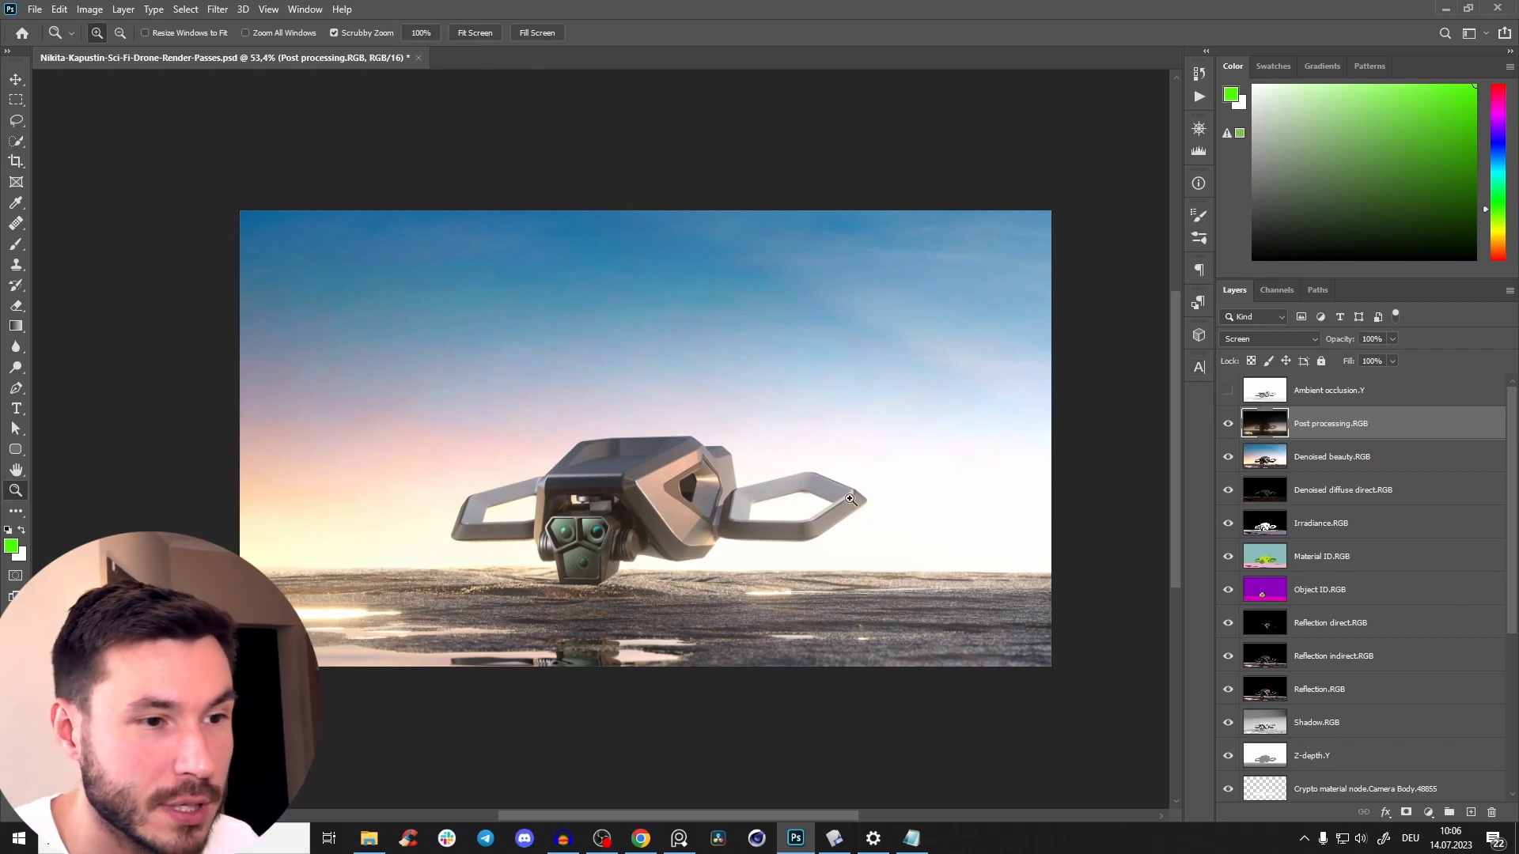
{"action": "left_click", "coordinate": [1231, 423]}
{"action": "left_click", "coordinate": [1231, 423]}
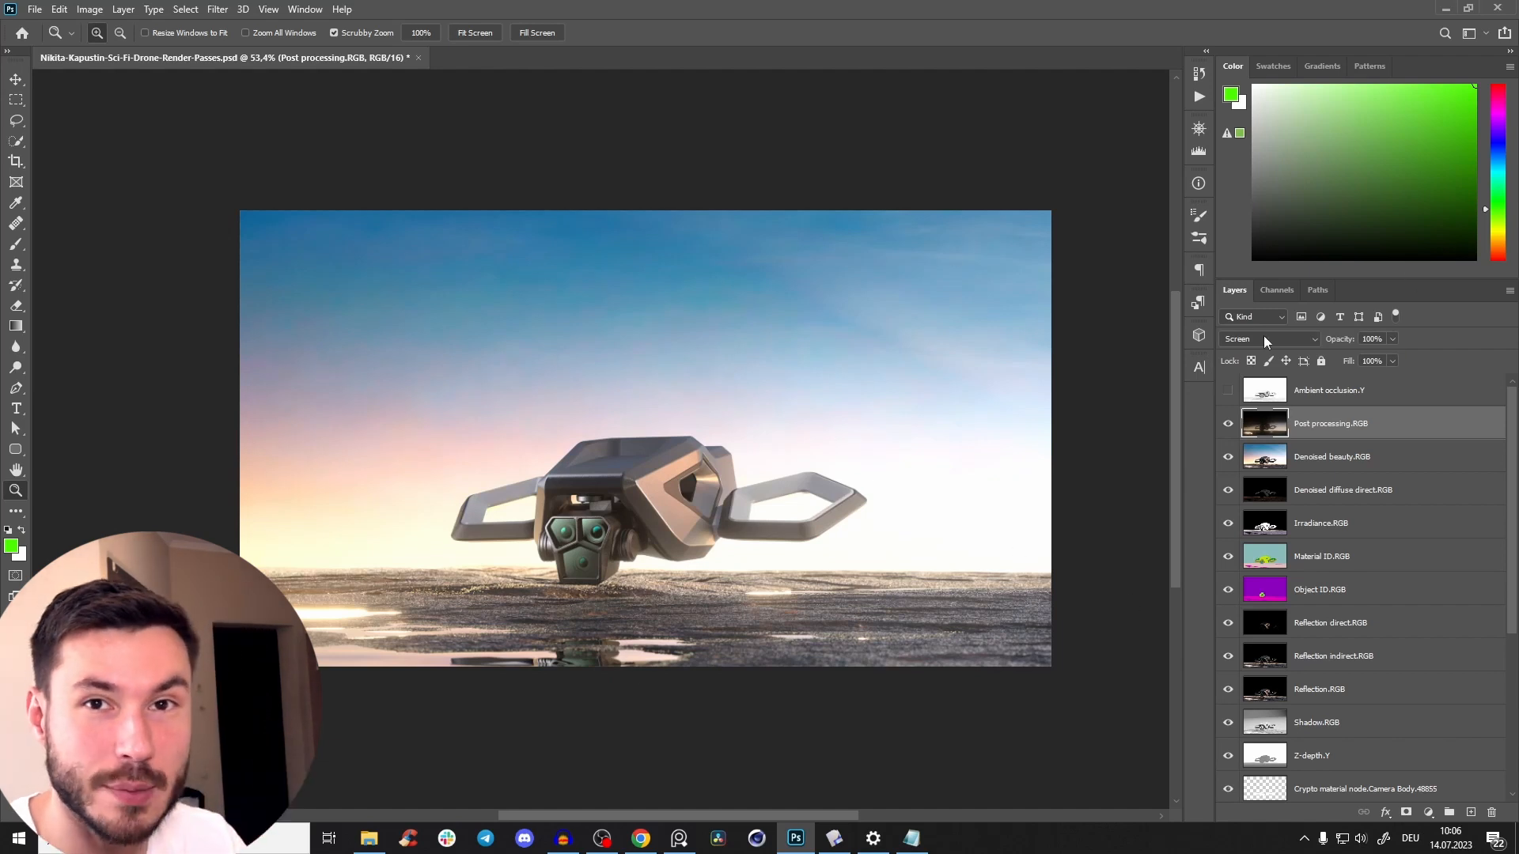
Add a Levels adjustment layer clipped to the Post processing.RGB layer.
{"action": "left_click", "coordinate": [1428, 812]}
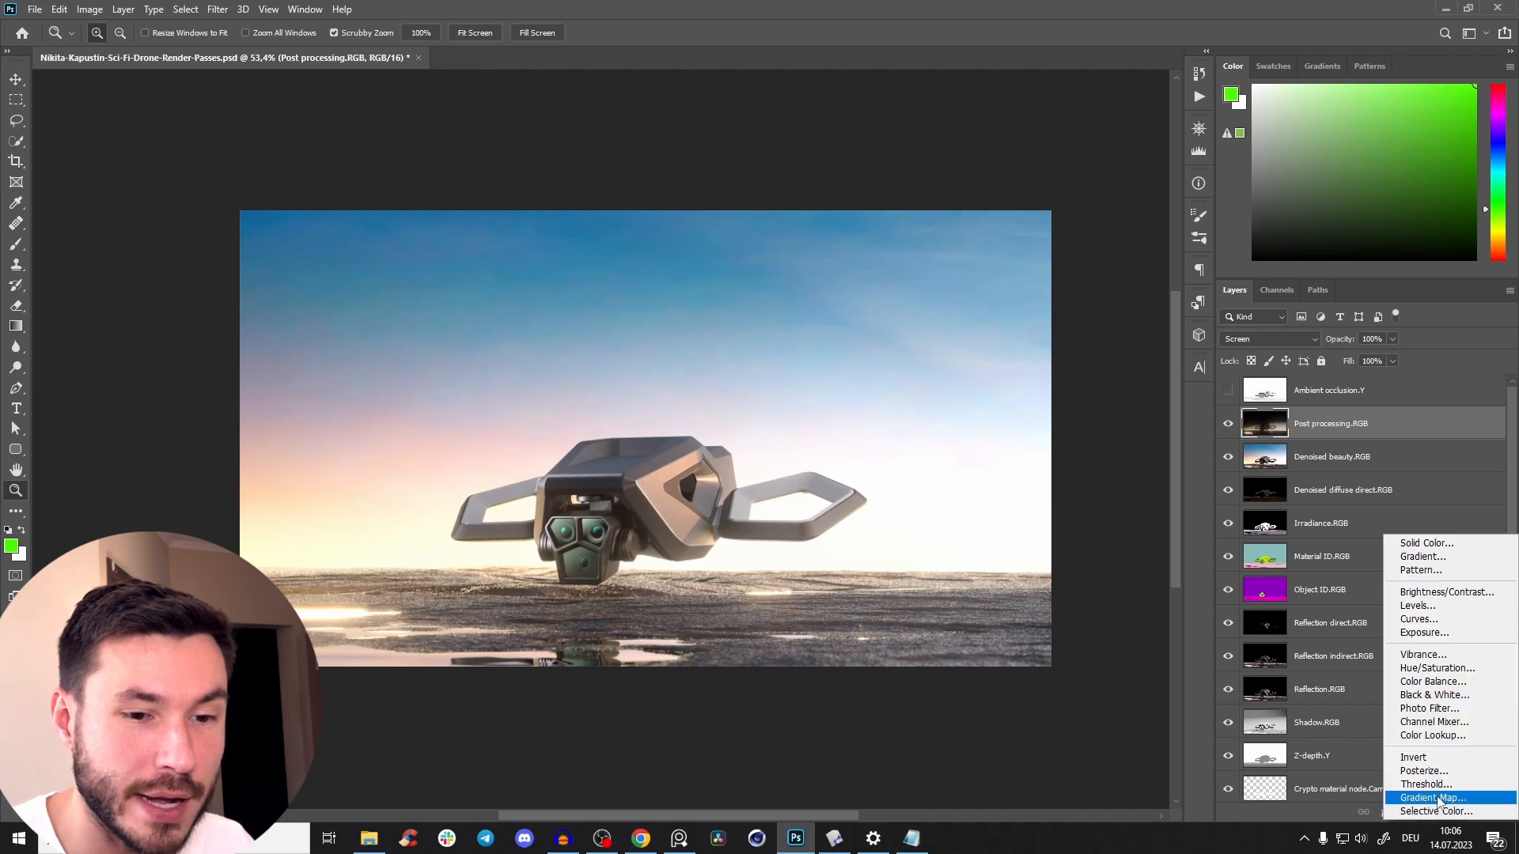
{"action": "left_click", "coordinate": [1417, 606]}
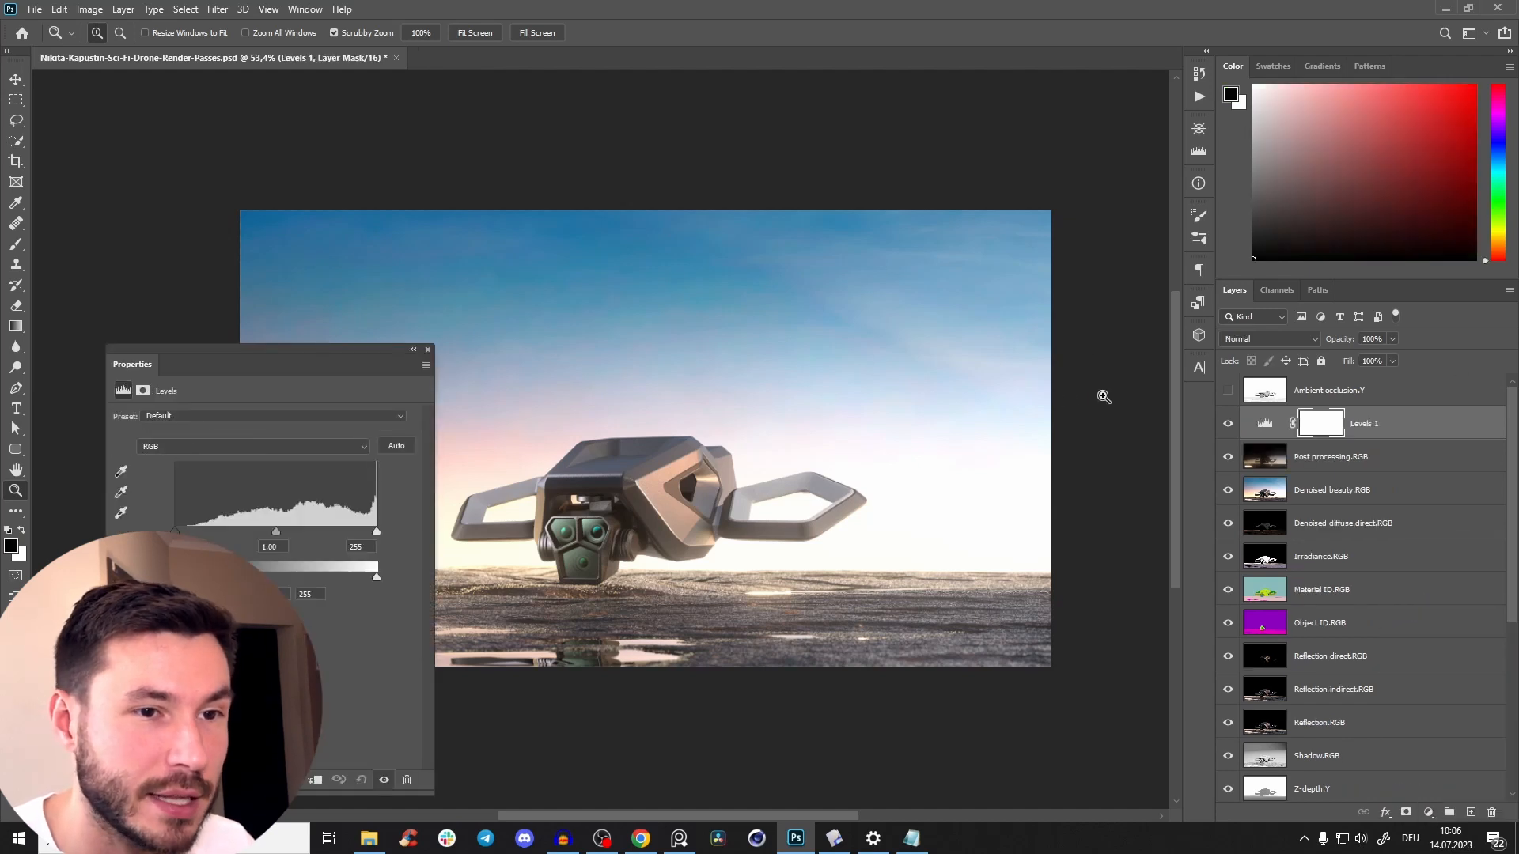
{"action": "left_click", "coordinate": [315, 782]}
Set the Levels adjustment's input values to 24 for shadows, 1.04 for midtones and 245 for highlights.
{"action": "left_click_drag", "start_coordinate": [736, 445], "coordinate": [757, 405]}
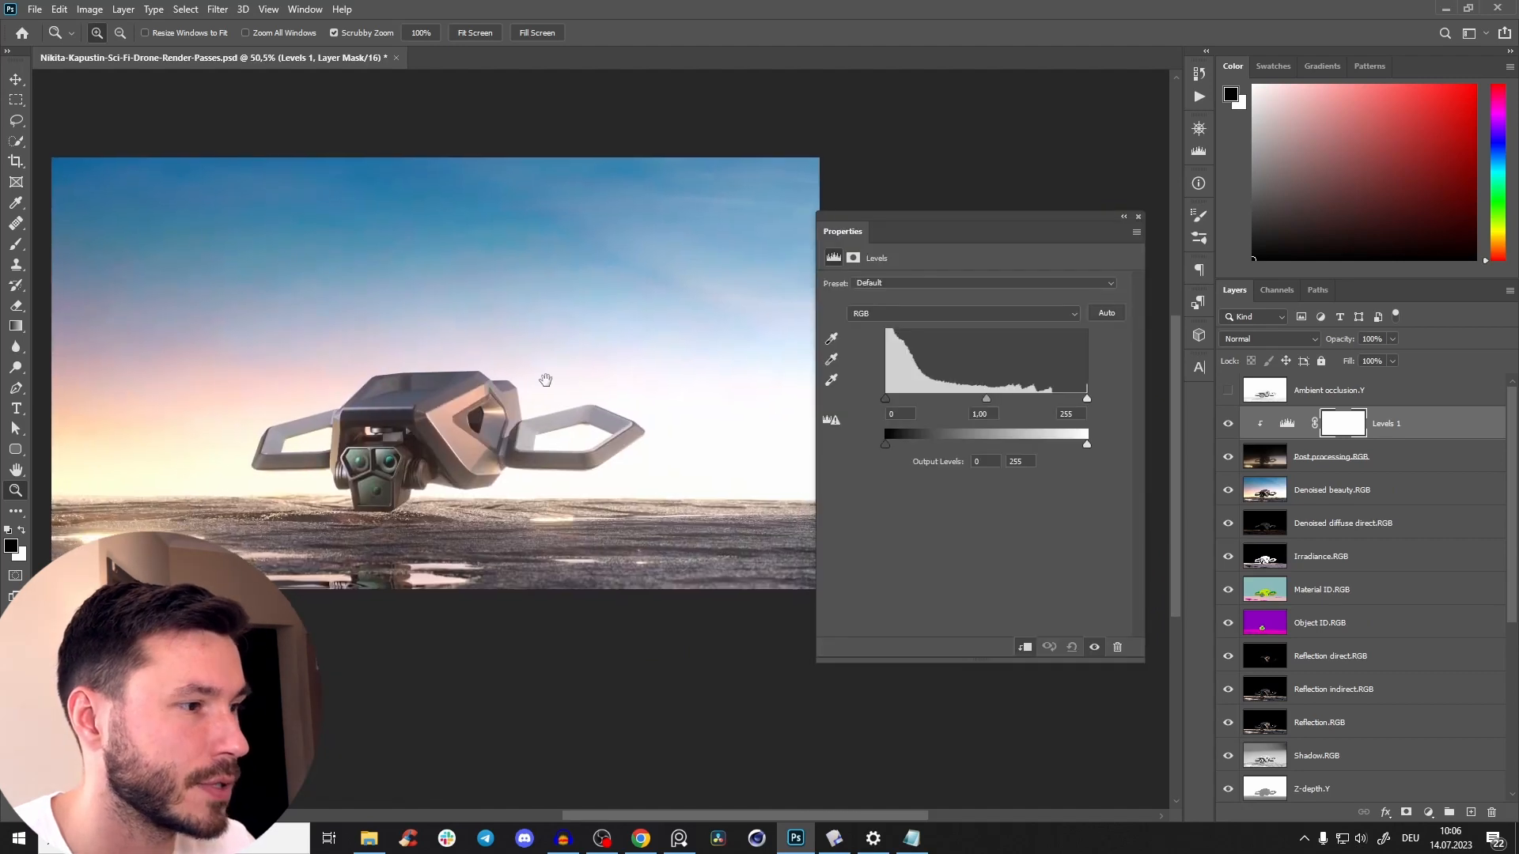
{"action": "left_click_drag", "start_coordinate": [939, 227], "coordinate": [972, 200]}
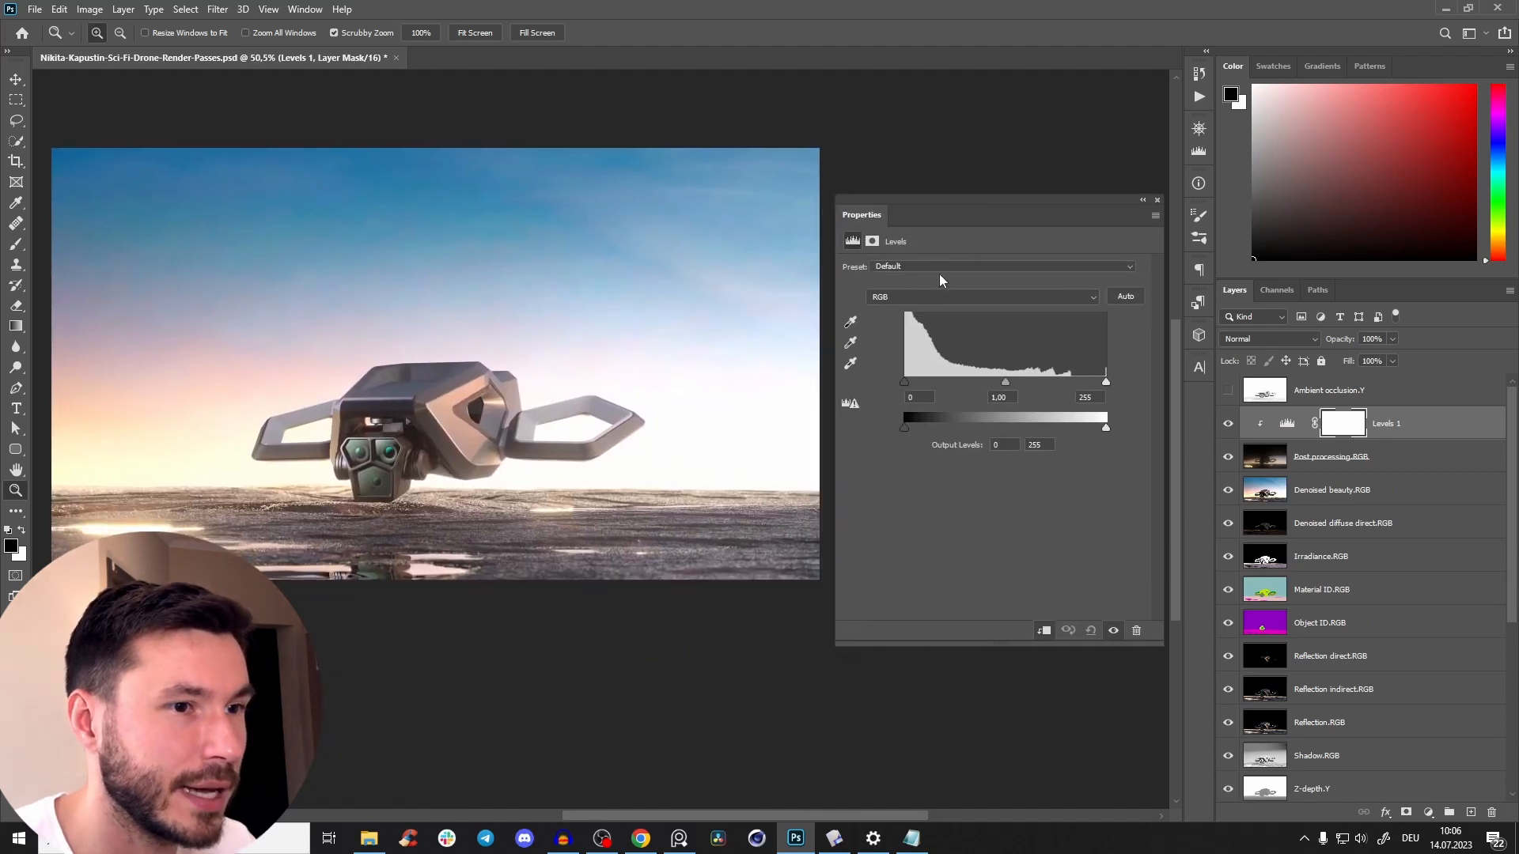
{"action": "mouse_move", "coordinate": [904, 380]}
{"action": "left_mouse_down"}
{"action": "mouse_move", "coordinate": [937, 376]}
{"action": "mouse_move", "coordinate": [887, 379]}
{"action": "mouse_move", "coordinate": [955, 381]}
{"action": "mouse_move", "coordinate": [906, 378]}
{"action": "mouse_move", "coordinate": [940, 381]}
{"action": "mouse_move", "coordinate": [908, 382]}
{"action": "mouse_move", "coordinate": [922, 382]}
{"action": "left_mouse_up"}
{"action": "left_click", "coordinate": [1113, 631]}
{"action": "left_click", "coordinate": [1113, 631]}
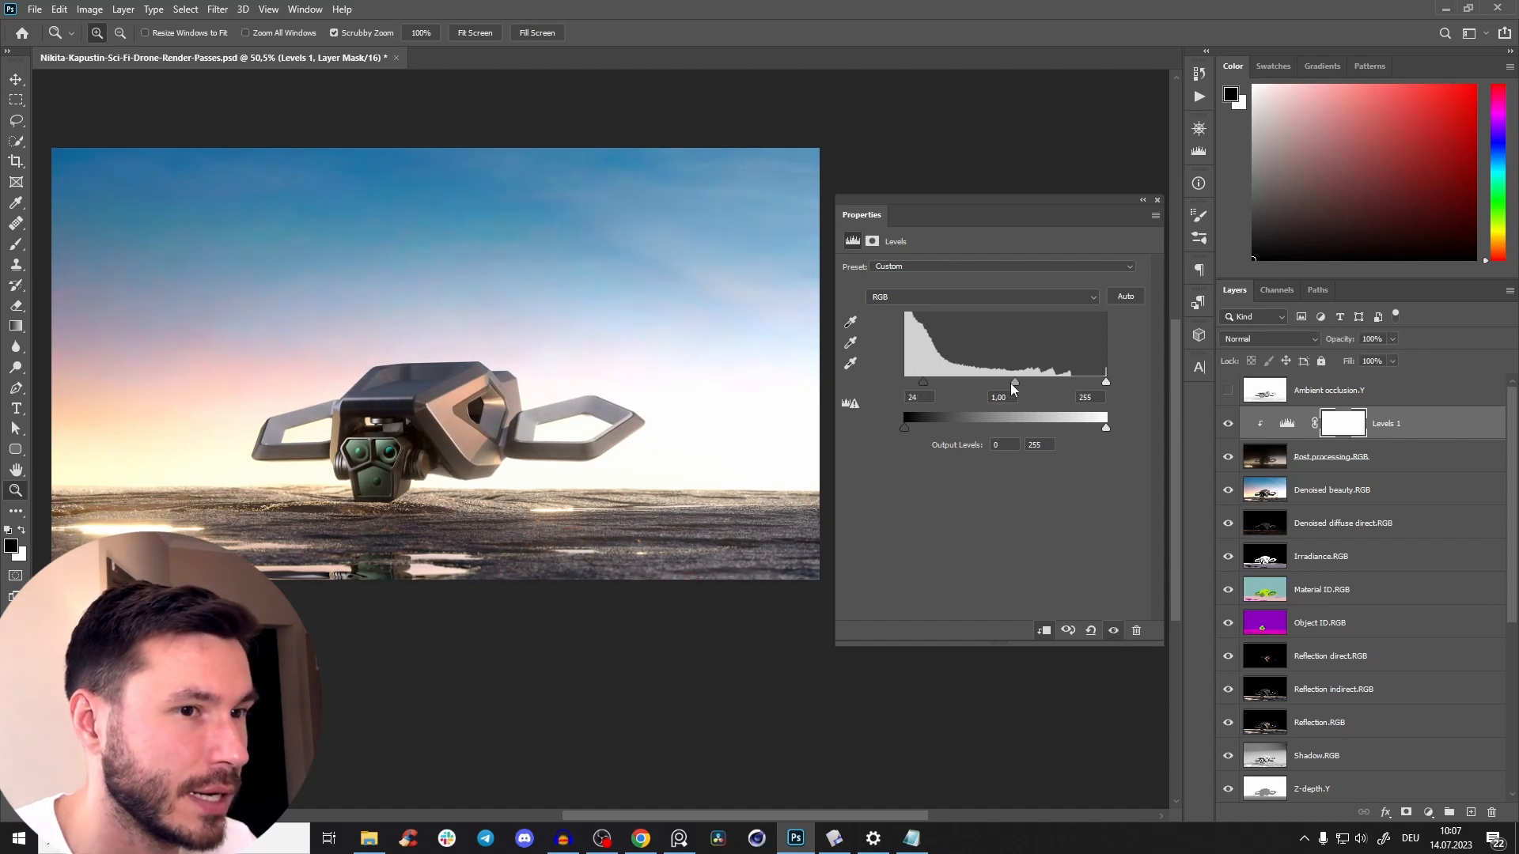
{"action": "left_click_drag", "start_coordinate": [1022, 381], "coordinate": [1013, 384]}
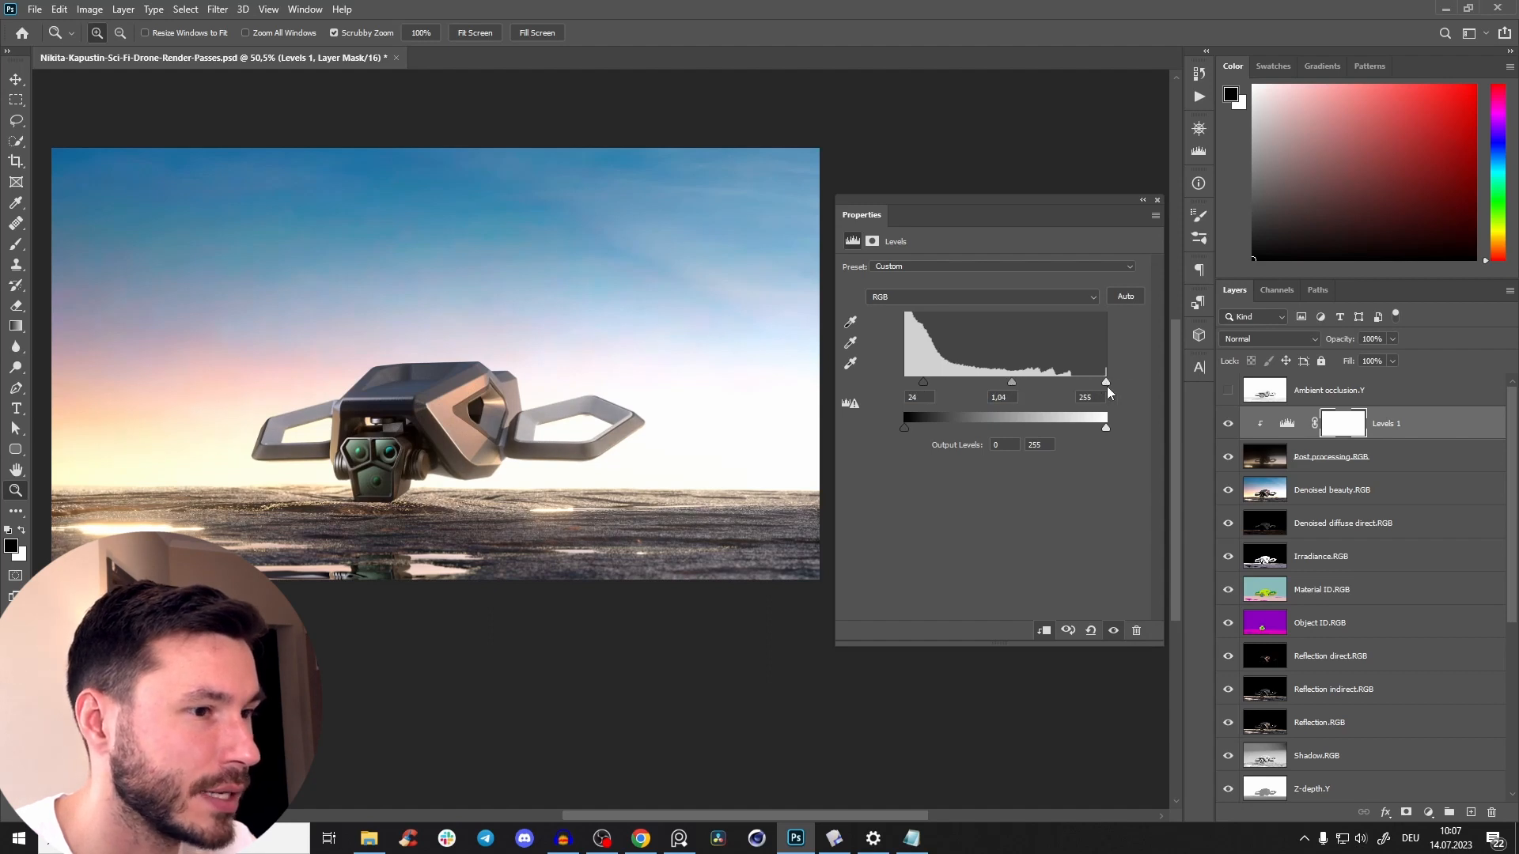
{"action": "left_click_drag", "start_coordinate": [1106, 381], "coordinate": [1098, 383]}
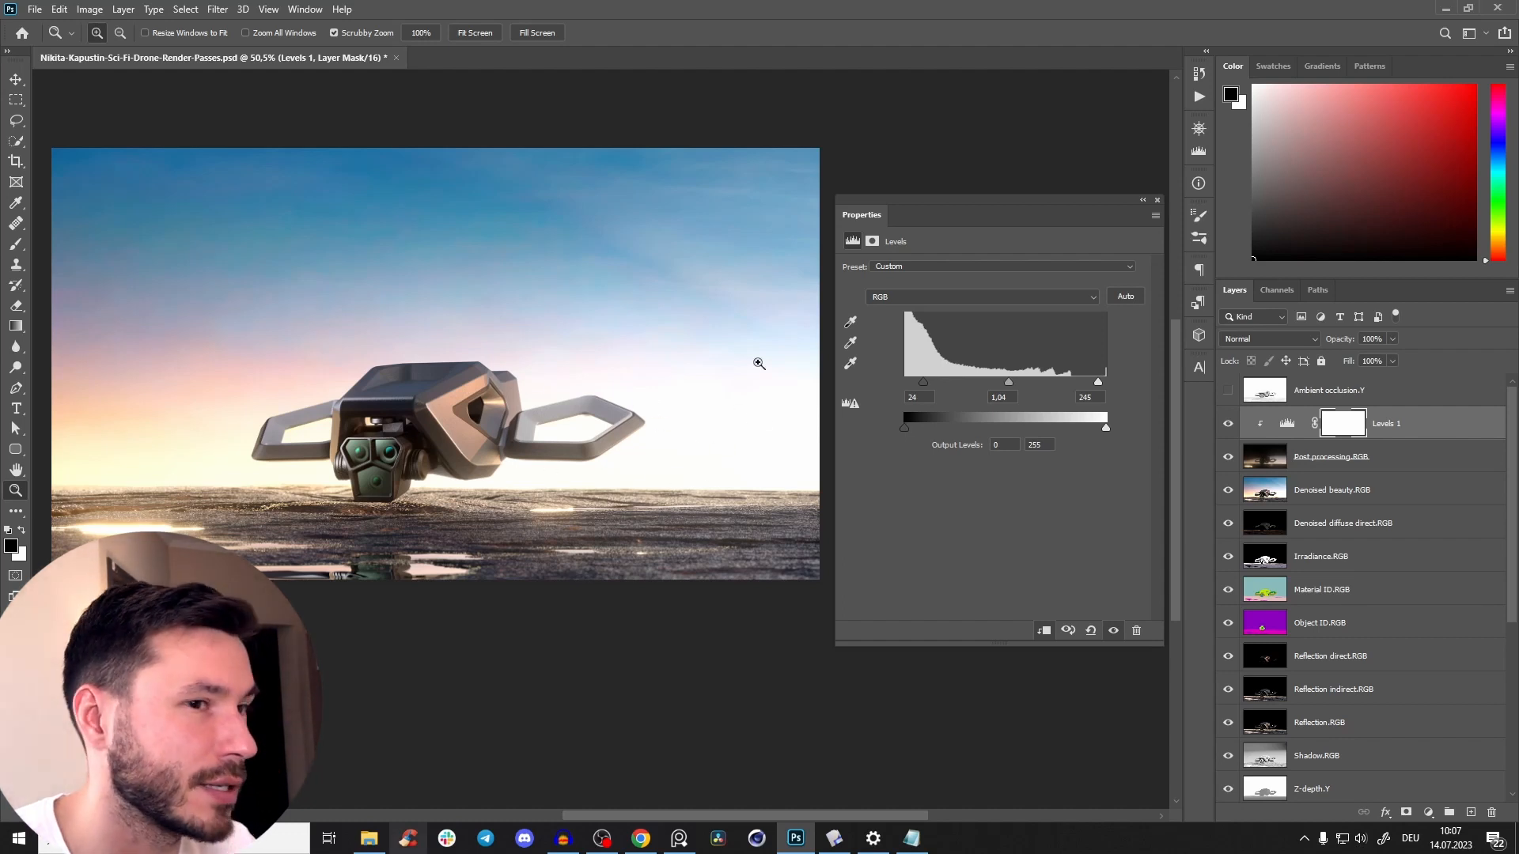
{"action": "left_click", "coordinate": [1157, 200]}
Compare the drone image with the adjusted Post processing.RGB glow hidden and shown.
{"action": "left_click_drag", "start_coordinate": [490, 449], "coordinate": [534, 480]}
{"action": "scroll", "coordinate": [534, 480], "scroll_direction": "up", "scroll_amount": 2}
{"action": "left_click", "coordinate": [1227, 458]}
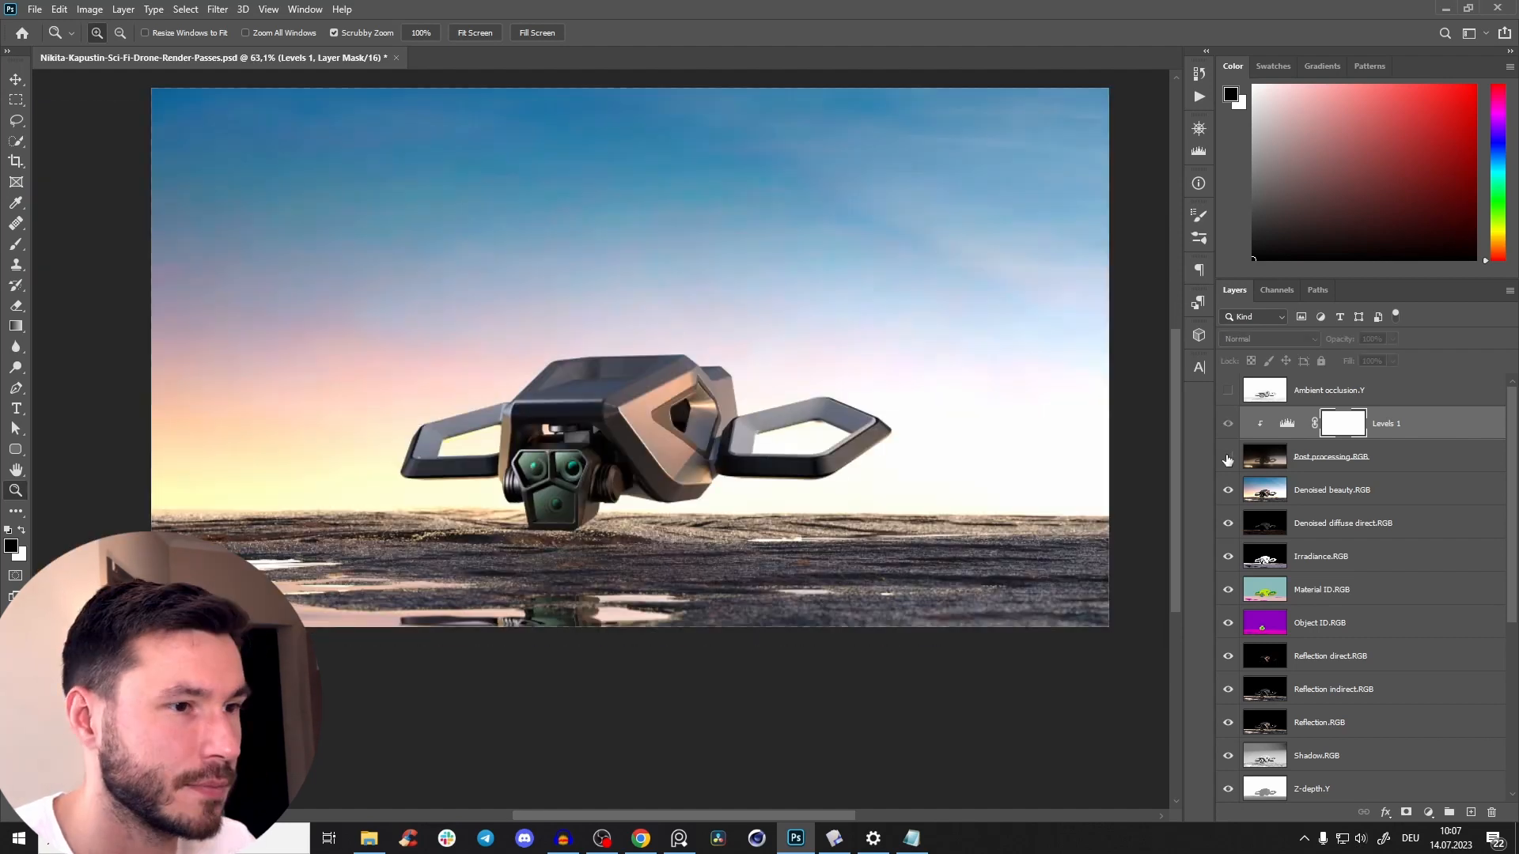
{"action": "left_click", "coordinate": [1228, 459]}
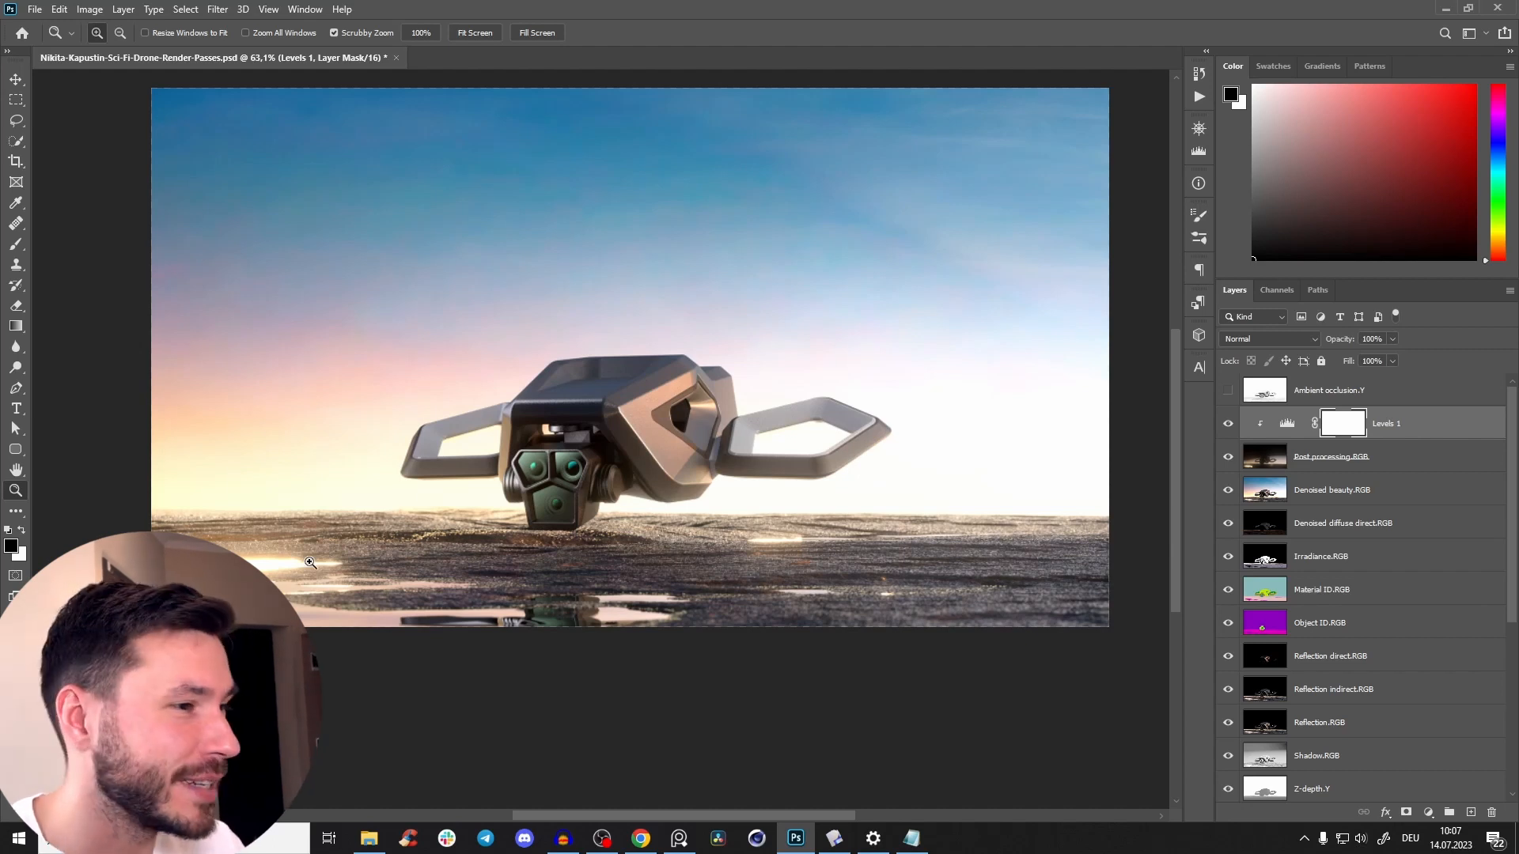
{"action": "scroll", "coordinate": [583, 496], "scroll_direction": "down", "scroll_amount": 2}
{"action": "scroll", "coordinate": [583, 495], "scroll_direction": "up", "scroll_amount": 3}
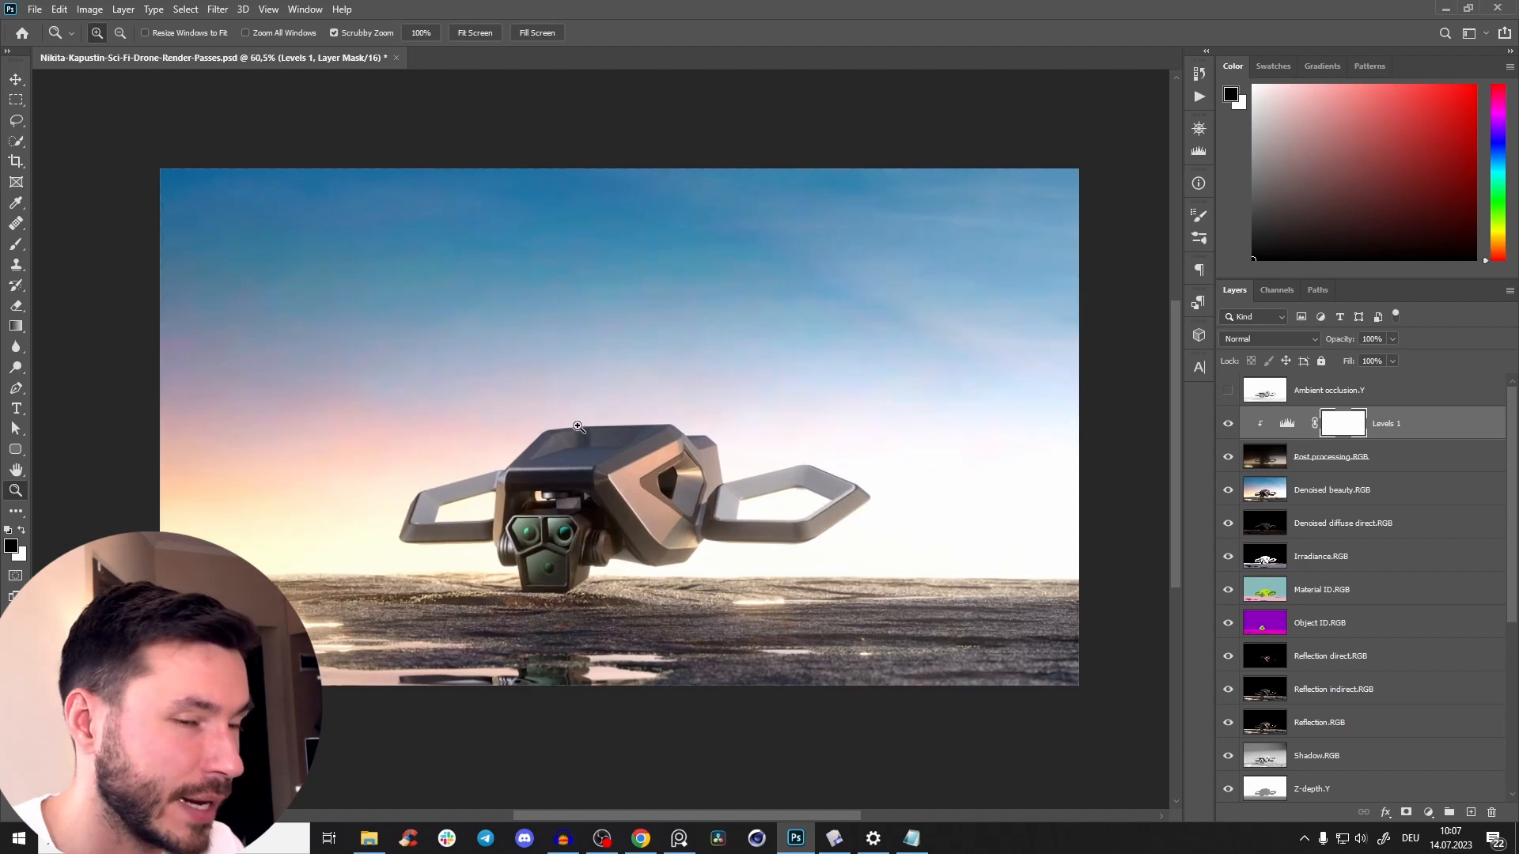
Prepare a 273 px Brush with the default black and white colours and add a layer mask to Post processing.RGB.
{"action": "key", "text": "b"}
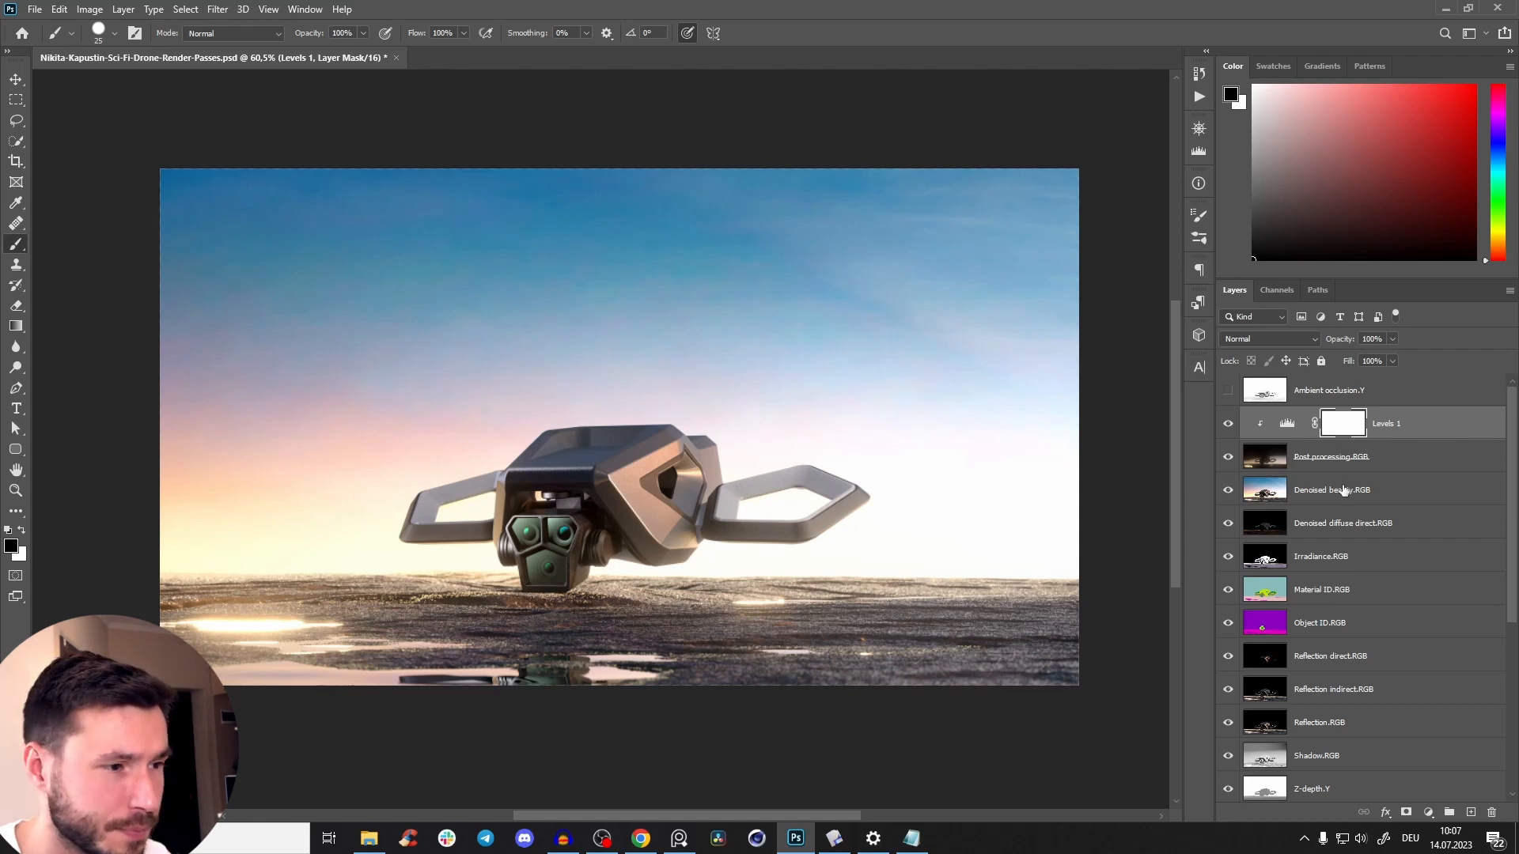
{"action": "left_click", "coordinate": [1344, 456]}
{"action": "right_click", "coordinate": [603, 529], "text": "alt"}
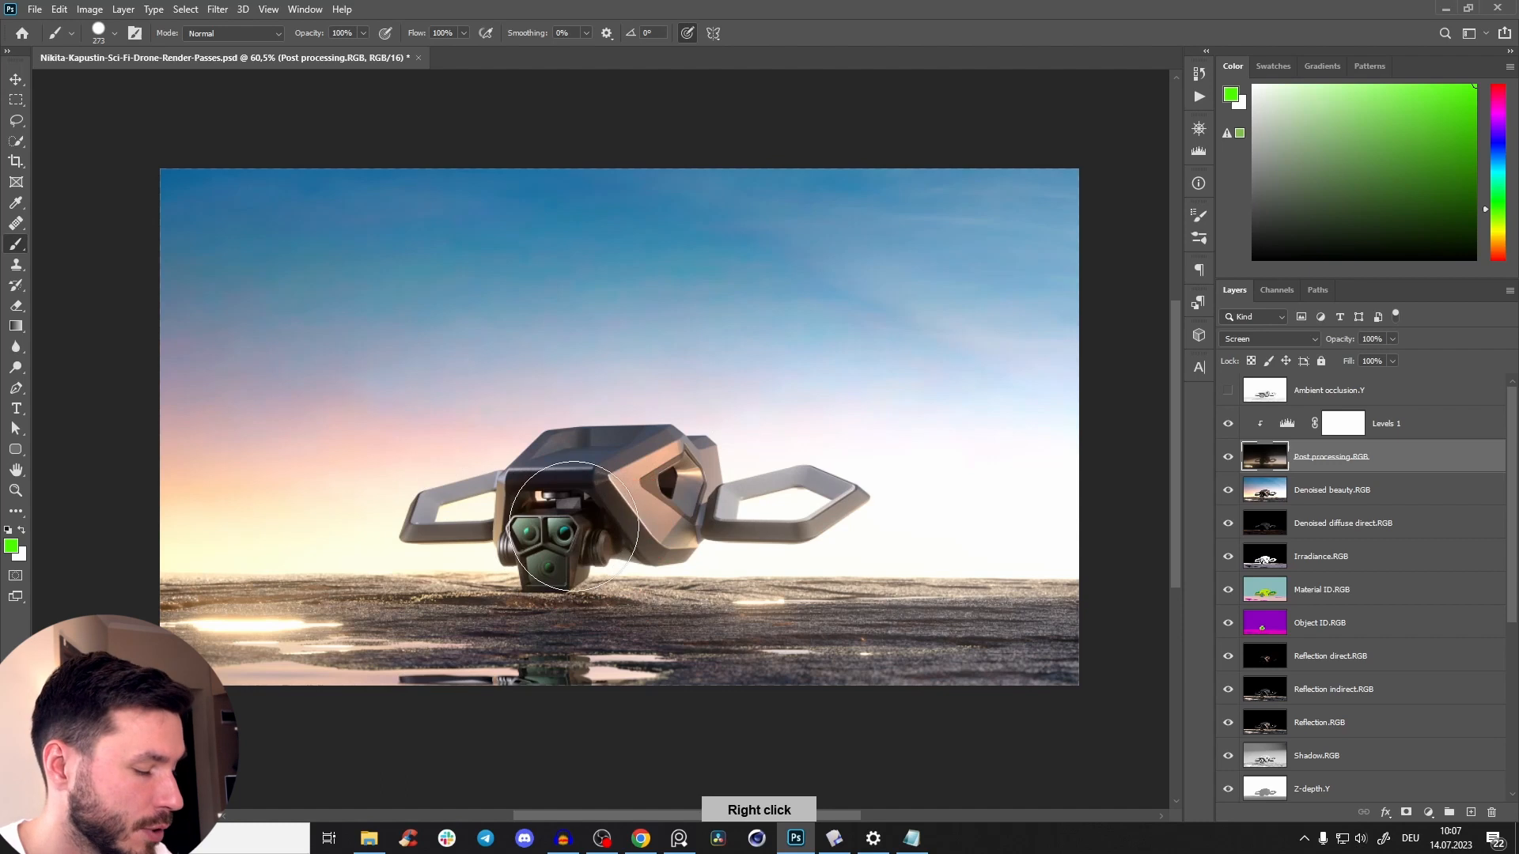
{"action": "key", "text": "d"}
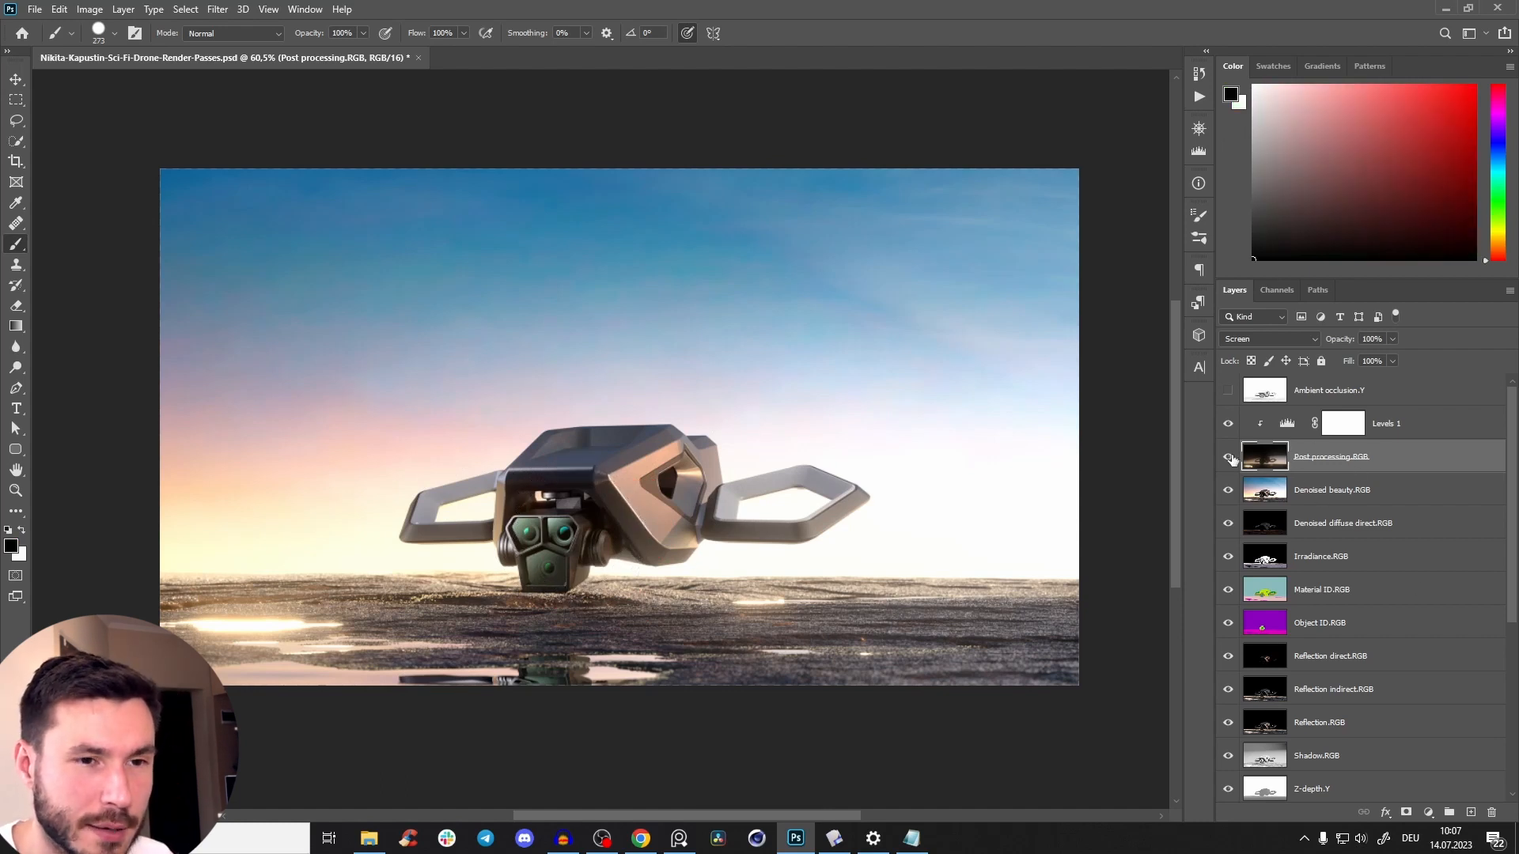
{"action": "left_click", "coordinate": [1407, 813]}
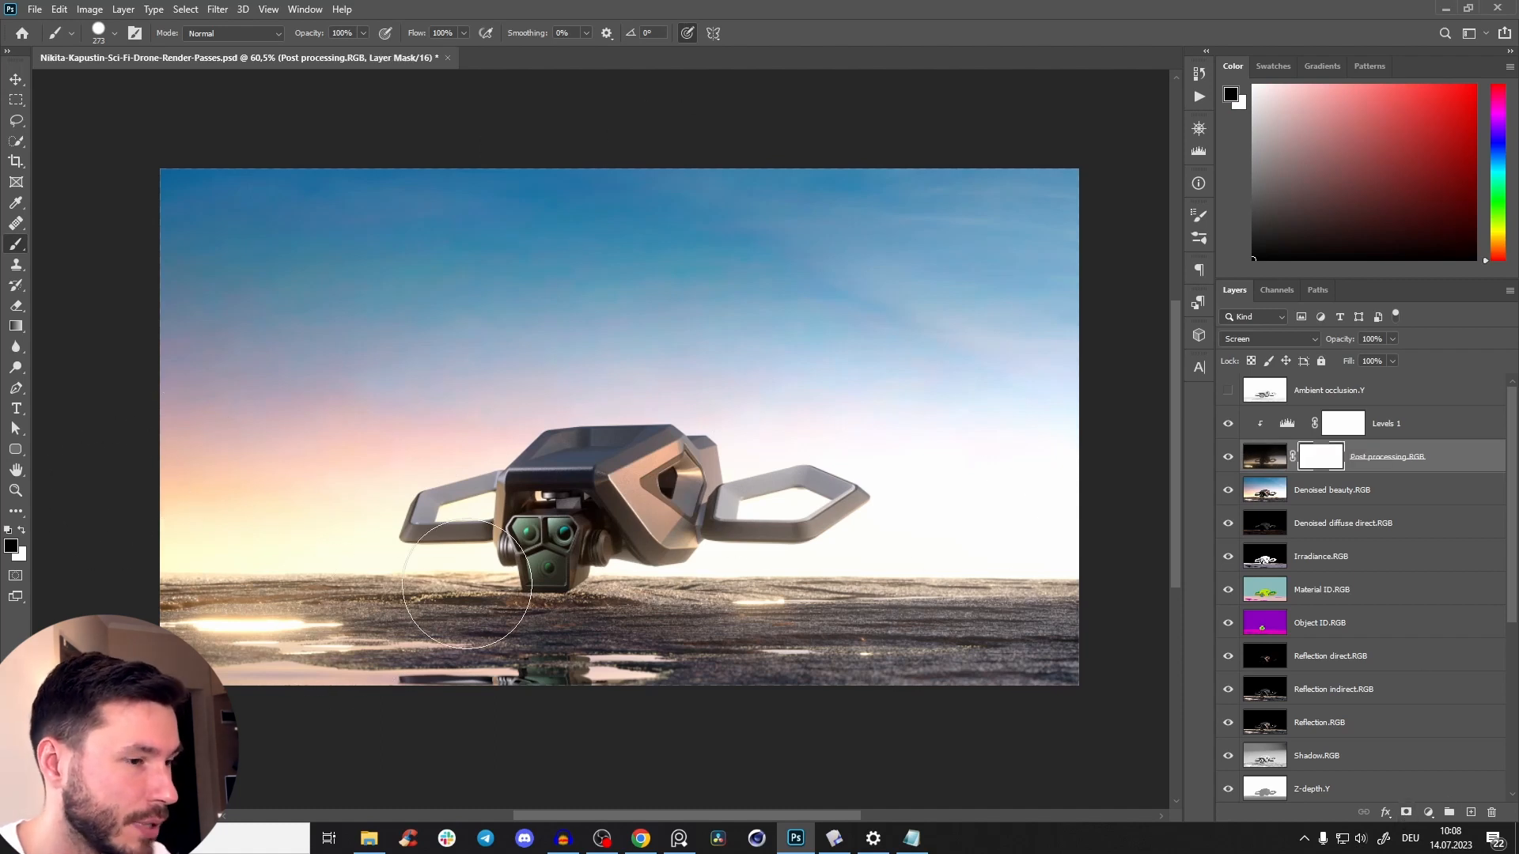
Undo a trial mask stroke across the ground and set the brush to 293 px with 0% hardness.
{"action": "mouse_move", "coordinate": [269, 637]}
{"action": "left_mouse_down"}
{"action": "mouse_move", "coordinate": [216, 625]}
{"action": "mouse_move", "coordinate": [349, 665]}
{"action": "mouse_move", "coordinate": [710, 582]}
{"action": "left_mouse_up"}
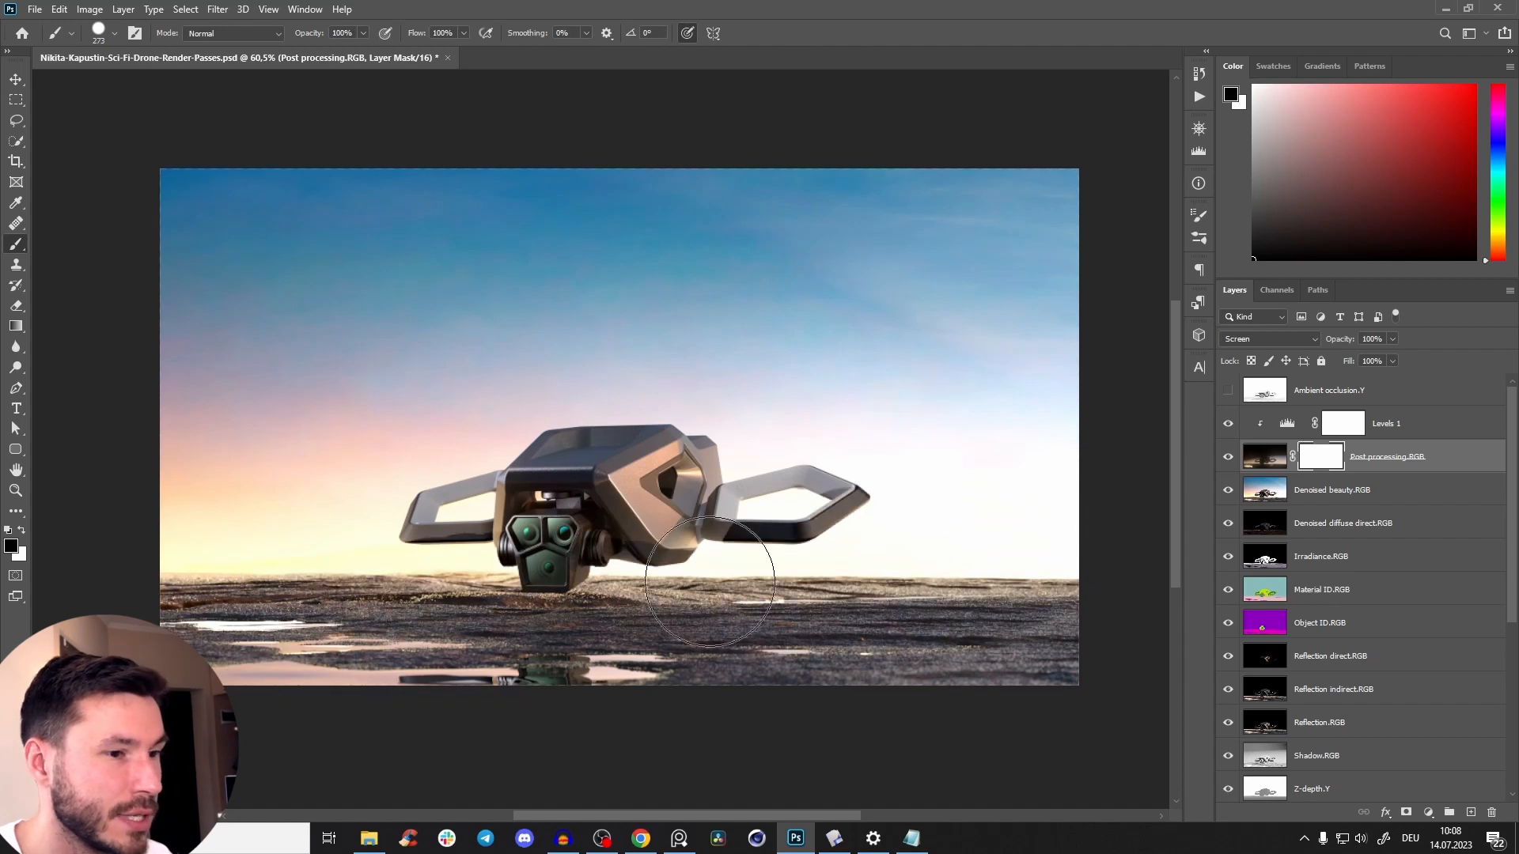
{"action": "key", "text": "ctrl+z"}
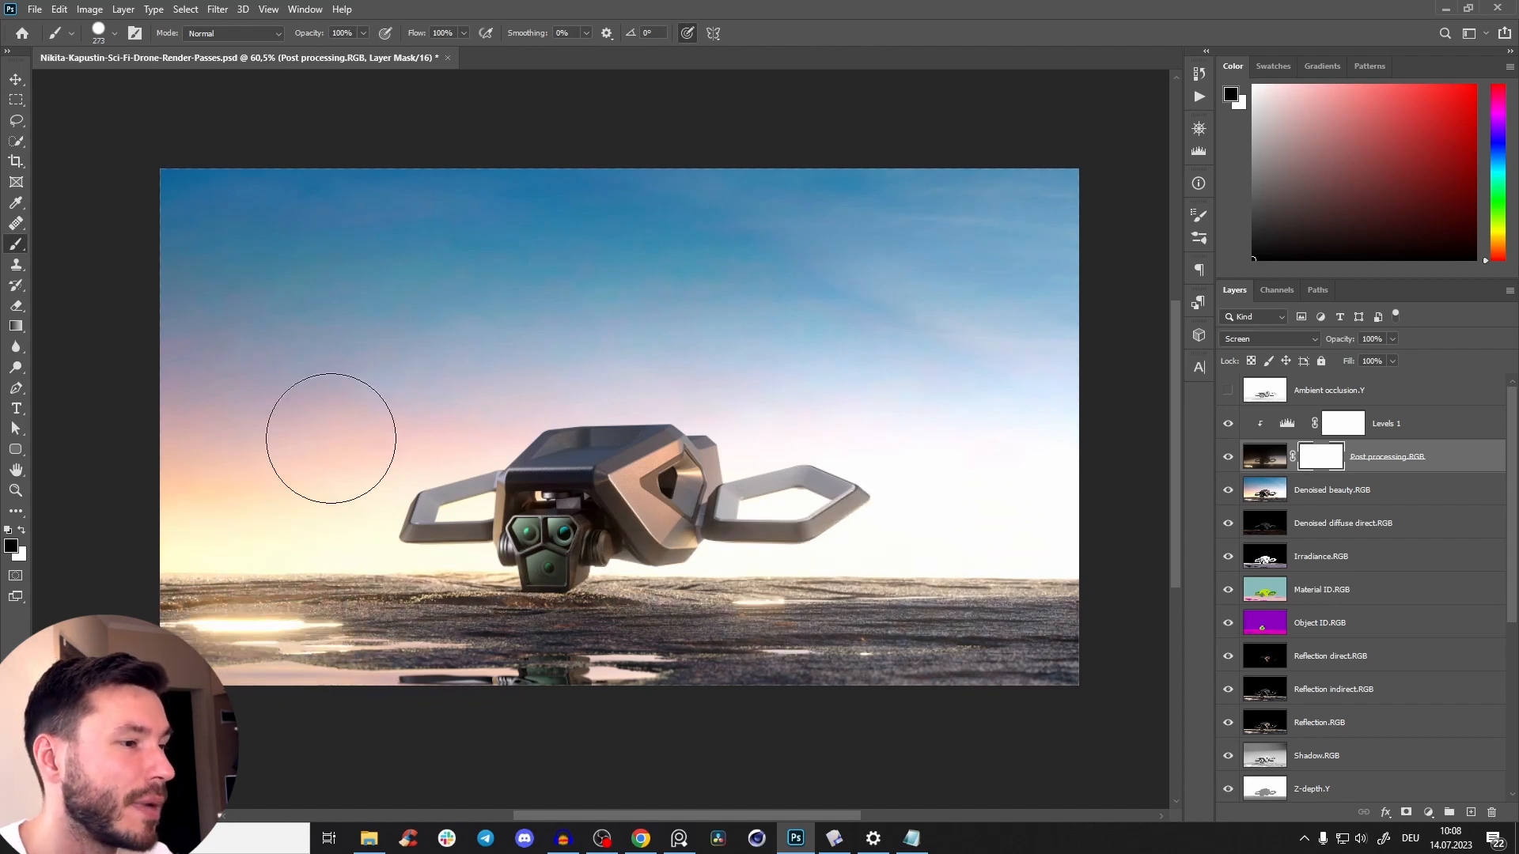
{"action": "right_click", "coordinate": [532, 607], "text": "alt"}
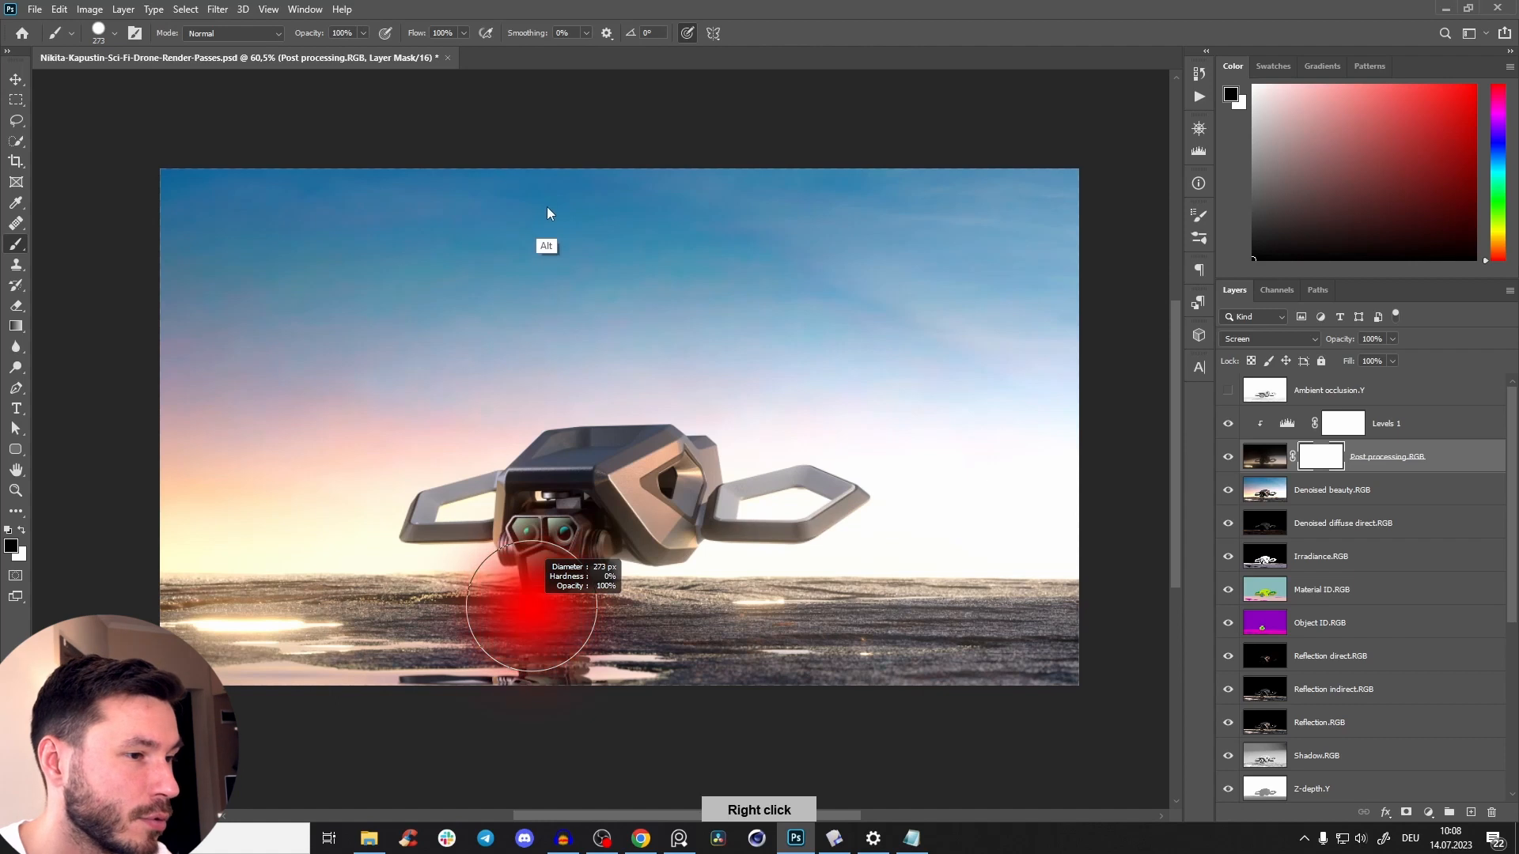
{"action": "right_click", "coordinate": [536, 591], "text": "alt"}
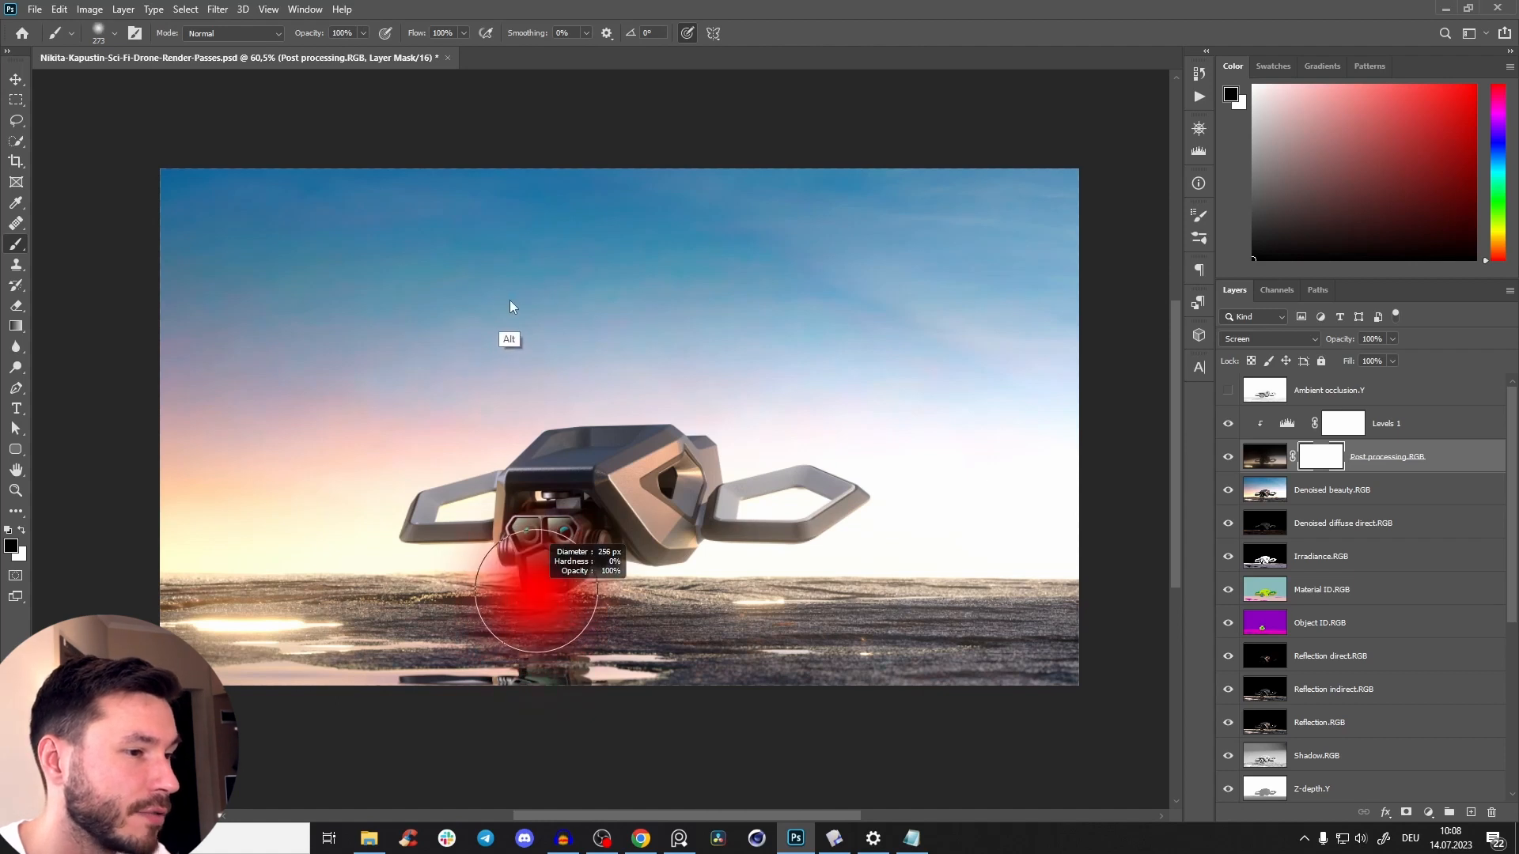
{"action": "left_click", "coordinate": [98, 32]}
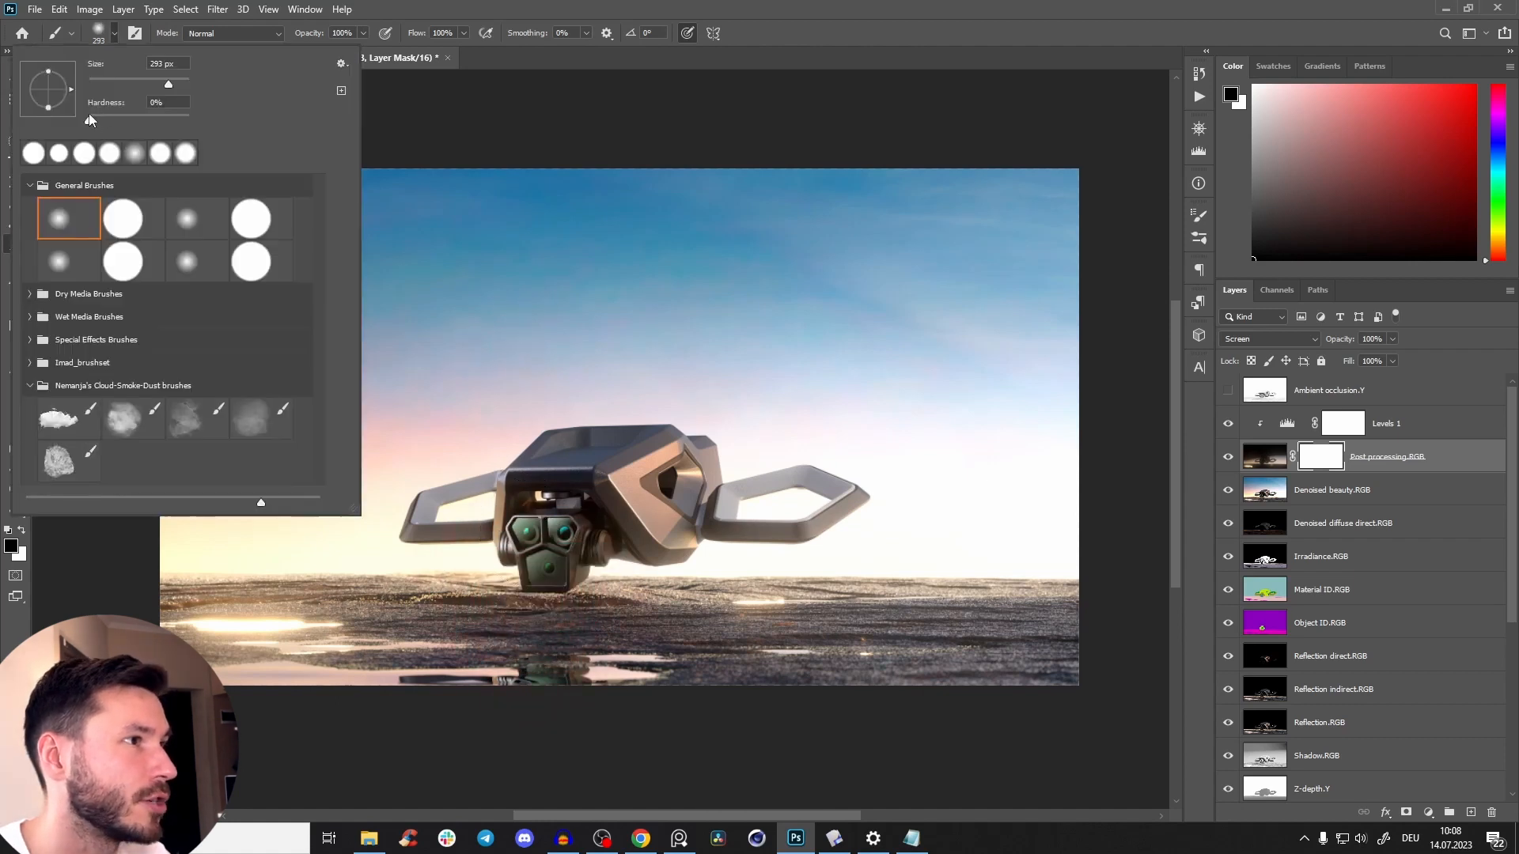
{"action": "left_click", "coordinate": [509, 150]}
Undo a soft test stroke over the bright ground reflection and set the brush opacity to 5%.
{"action": "left_click_drag", "start_coordinate": [222, 607], "coordinate": [351, 634]}
{"action": "key", "text": "ctrl+z"}
{"action": "key", "text": "0"}
{"action": "key", "text": "5"}
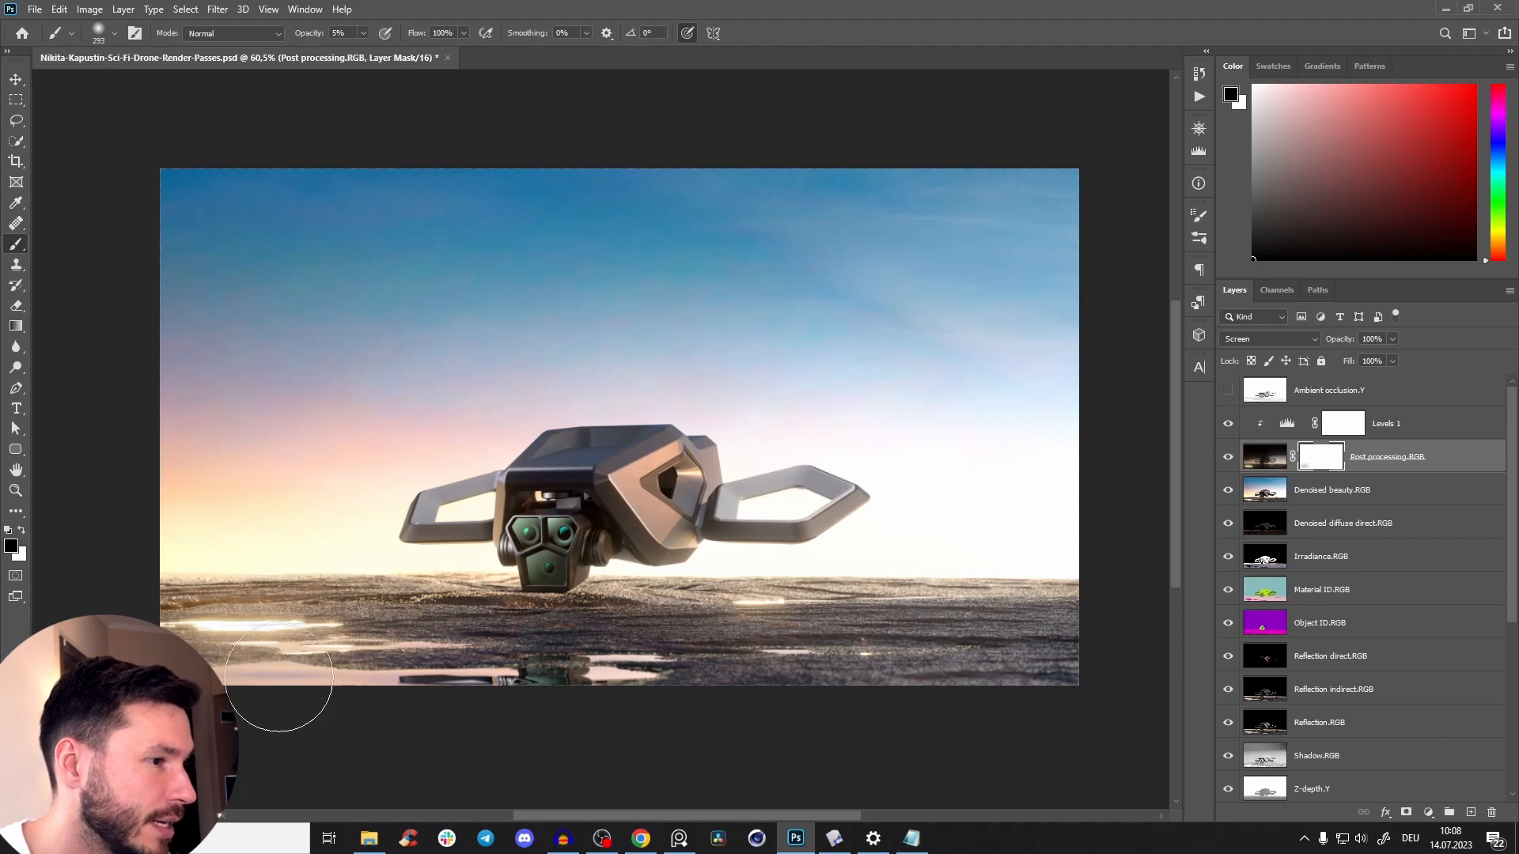
Compare the image with the Post processing.RGB layer mask disabled and enabled, and with the layer itself hidden and shown.
{"action": "left_click", "coordinate": [1321, 459], "text": "shift"}
{"action": "left_click", "coordinate": [1321, 458], "text": "shift"}
{"action": "left_click", "coordinate": [1321, 458], "text": "shift"}
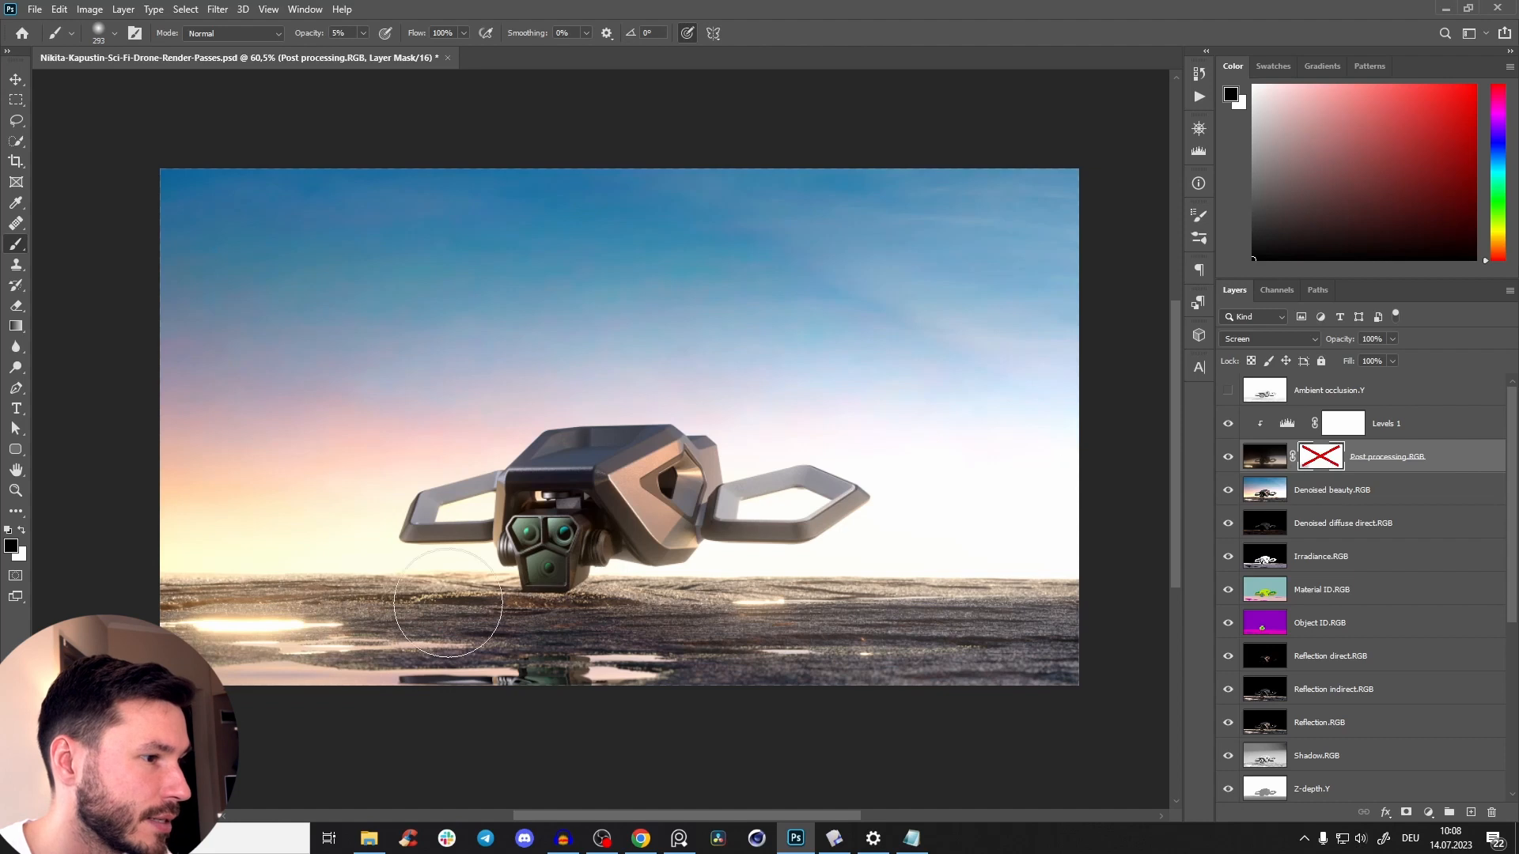
{"action": "left_click", "coordinate": [1321, 457], "text": "shift"}
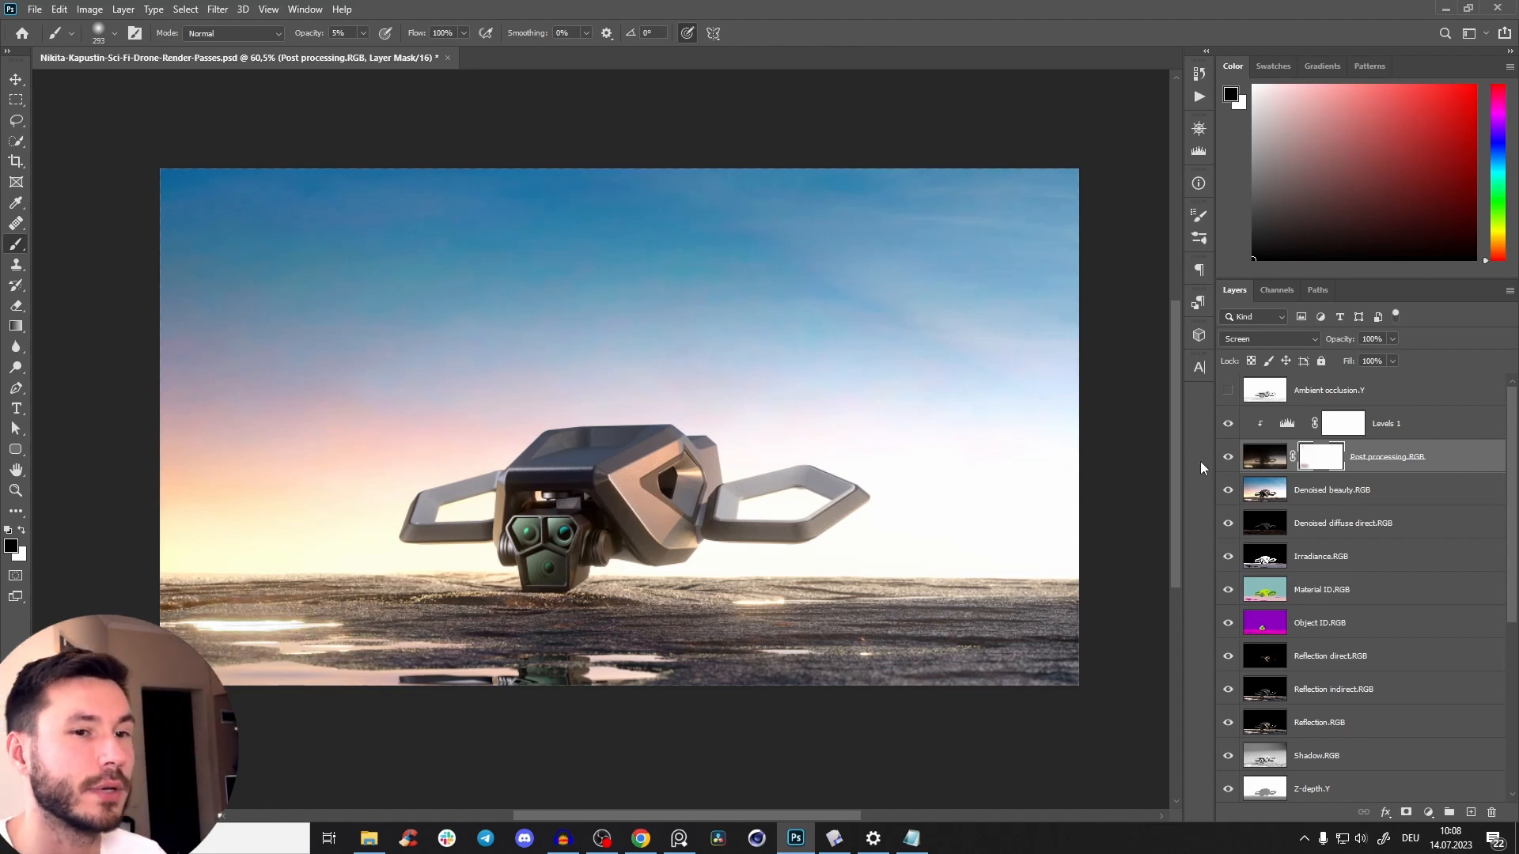
{"action": "left_click", "coordinate": [1227, 459]}
{"action": "left_click", "coordinate": [1227, 459]}
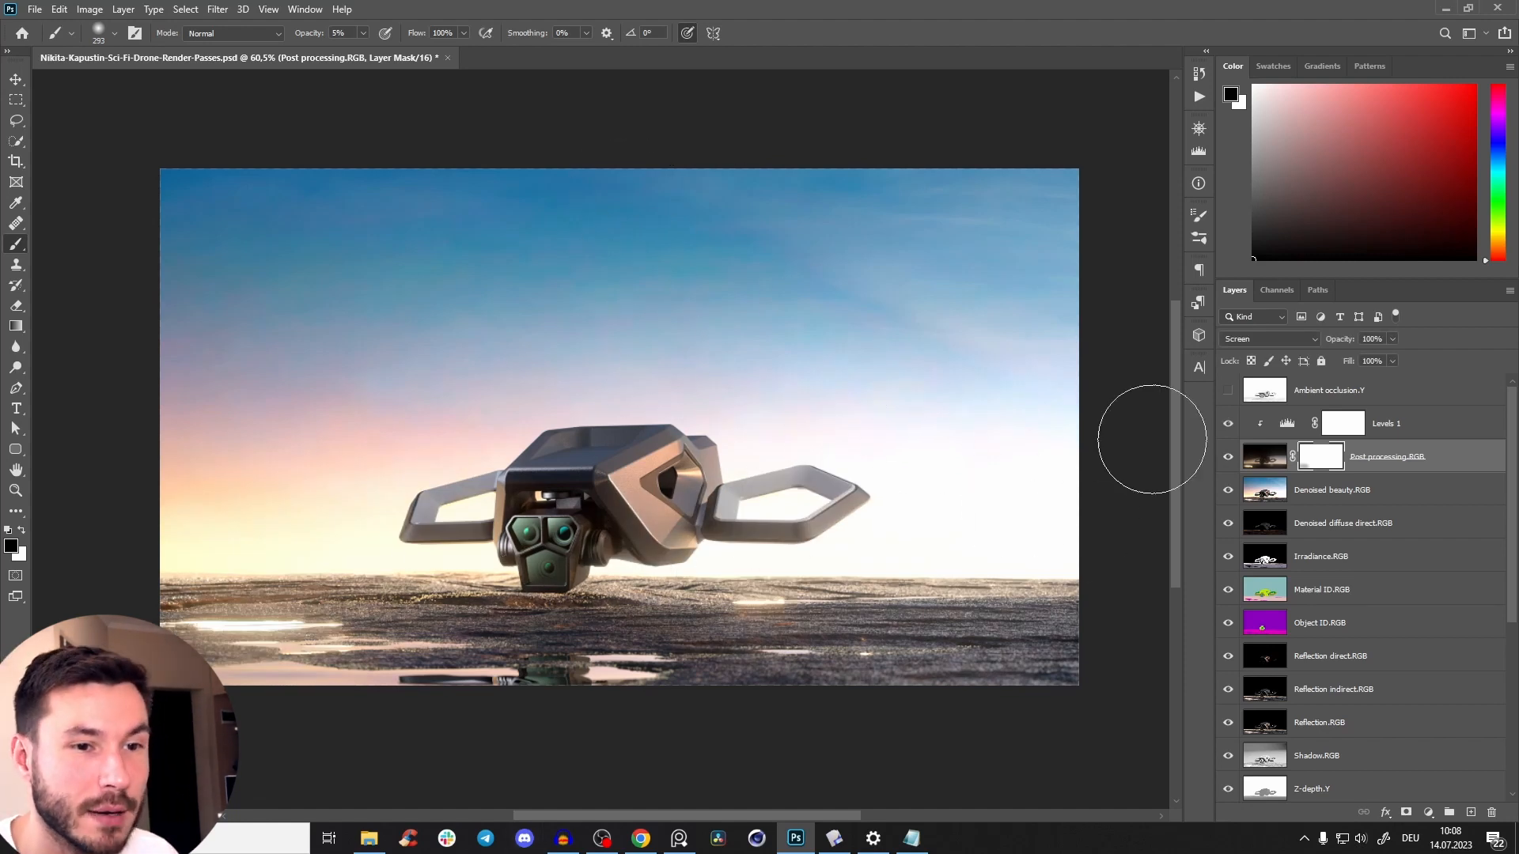
Show the Ambient occlusion.Y pass, set its blend mode to Multiply, and compare the image with it on and off.
{"action": "left_click", "coordinate": [1228, 391]}
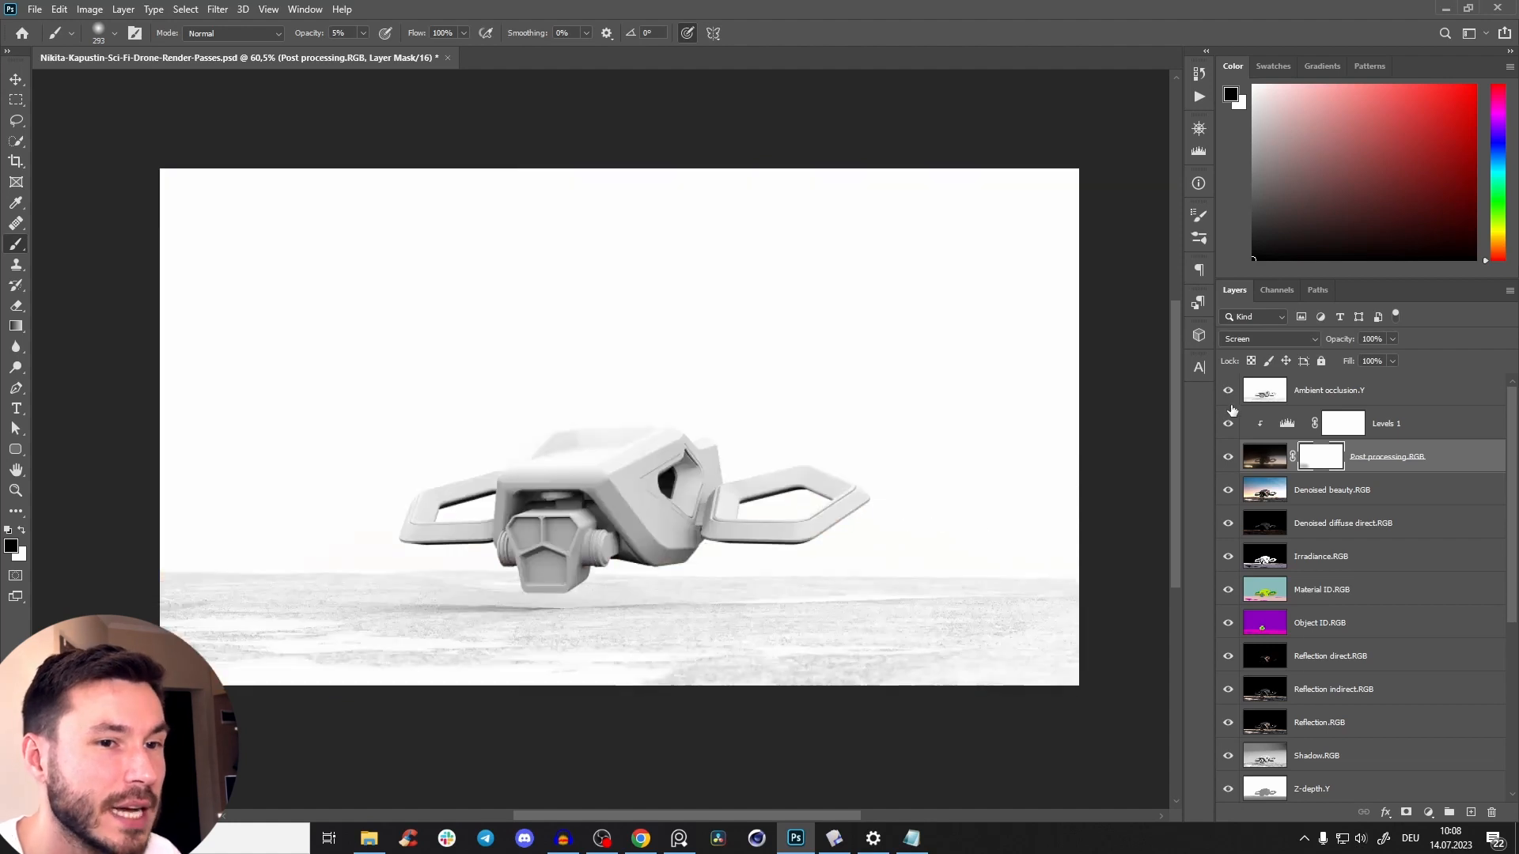
{"action": "left_click", "coordinate": [1328, 398]}
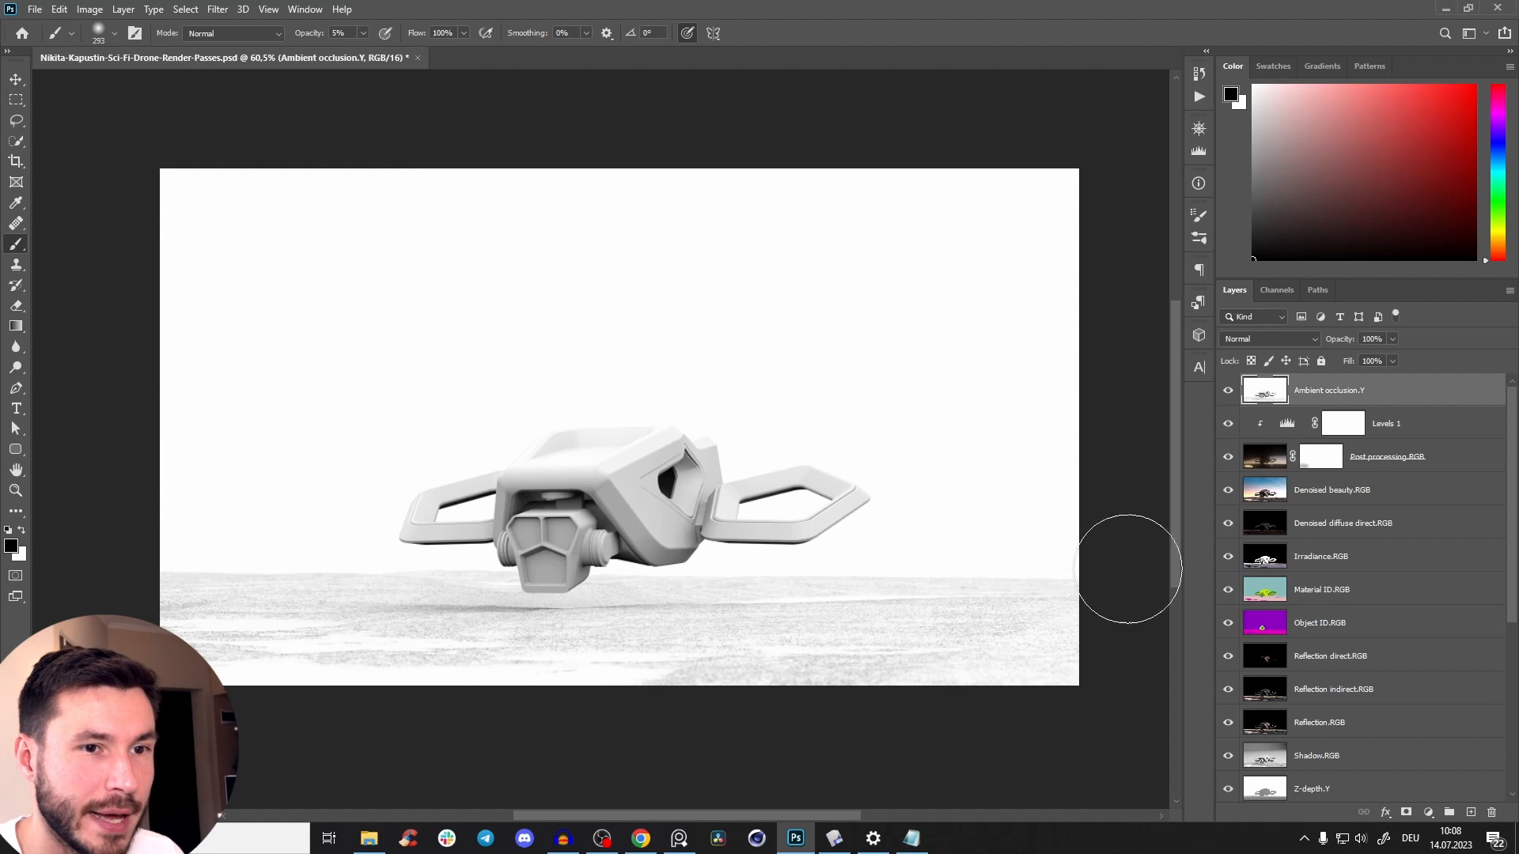
{"action": "left_click", "coordinate": [1260, 339]}
{"action": "left_click", "coordinate": [1240, 397]}
{"action": "left_click", "coordinate": [1229, 393]}
{"action": "left_click", "coordinate": [1226, 394]}
{"action": "left_click", "coordinate": [1227, 393]}
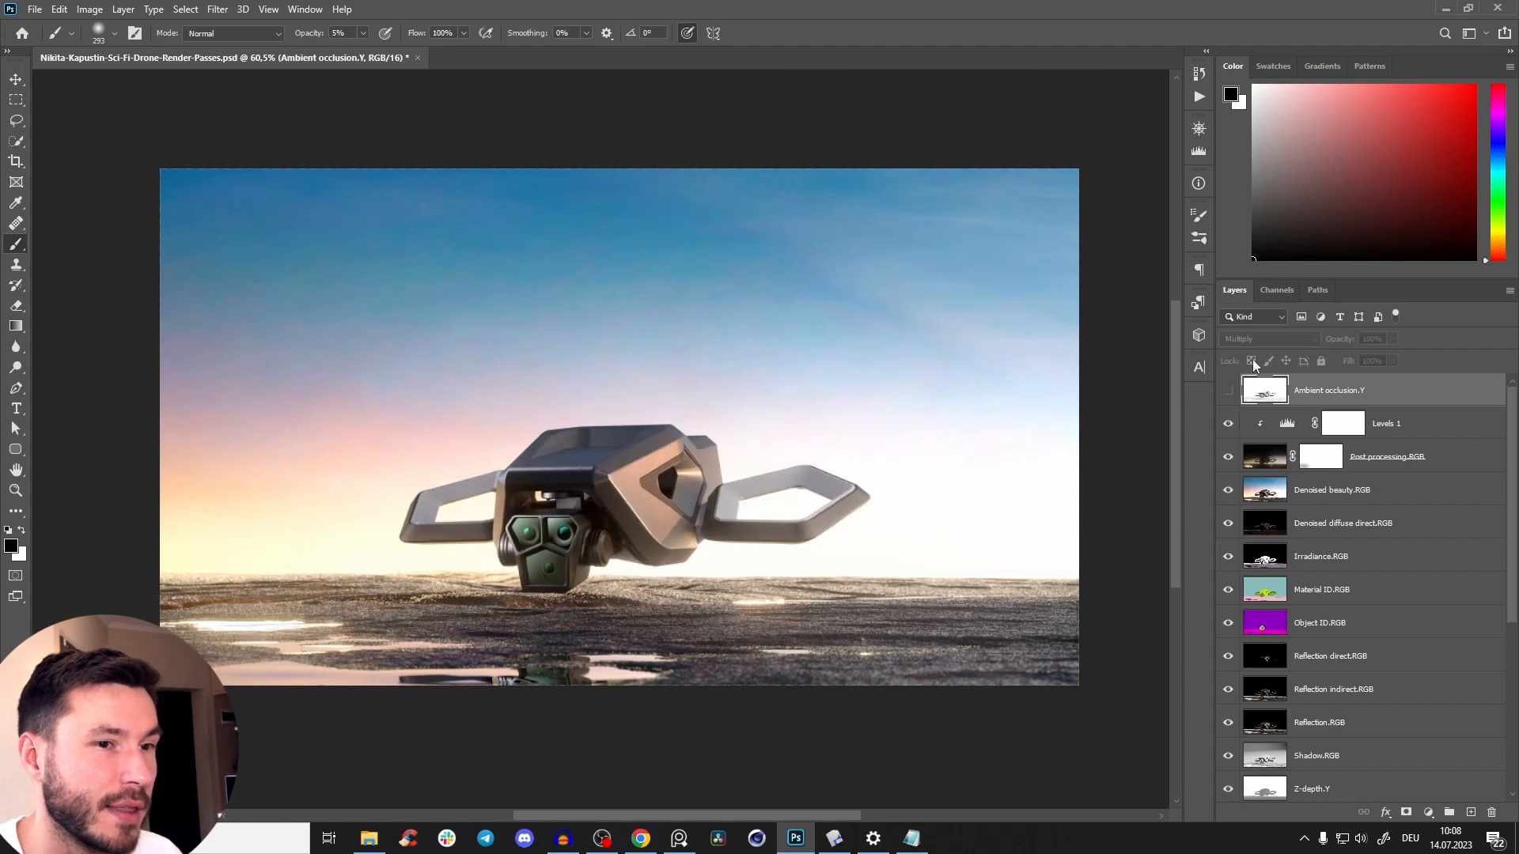
Delete the Ambient occlusion.Y and Irradiance.RGB layers, viewing Irradiance.RGB on its own before removing it.
{"action": "key", "text": "Delete"}
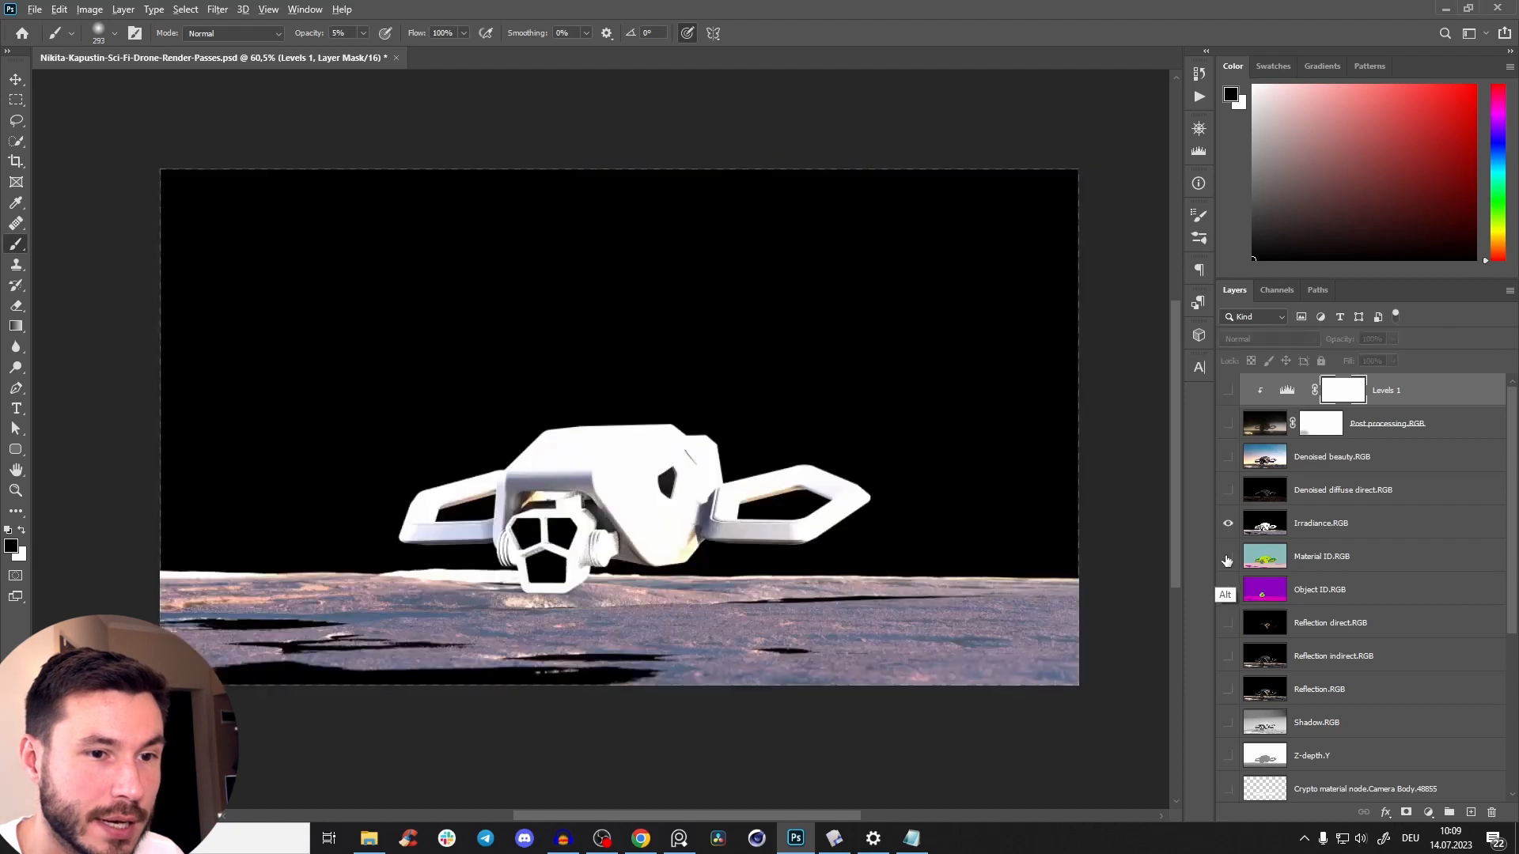
{"action": "left_click", "coordinate": [1229, 524], "text": "alt"}
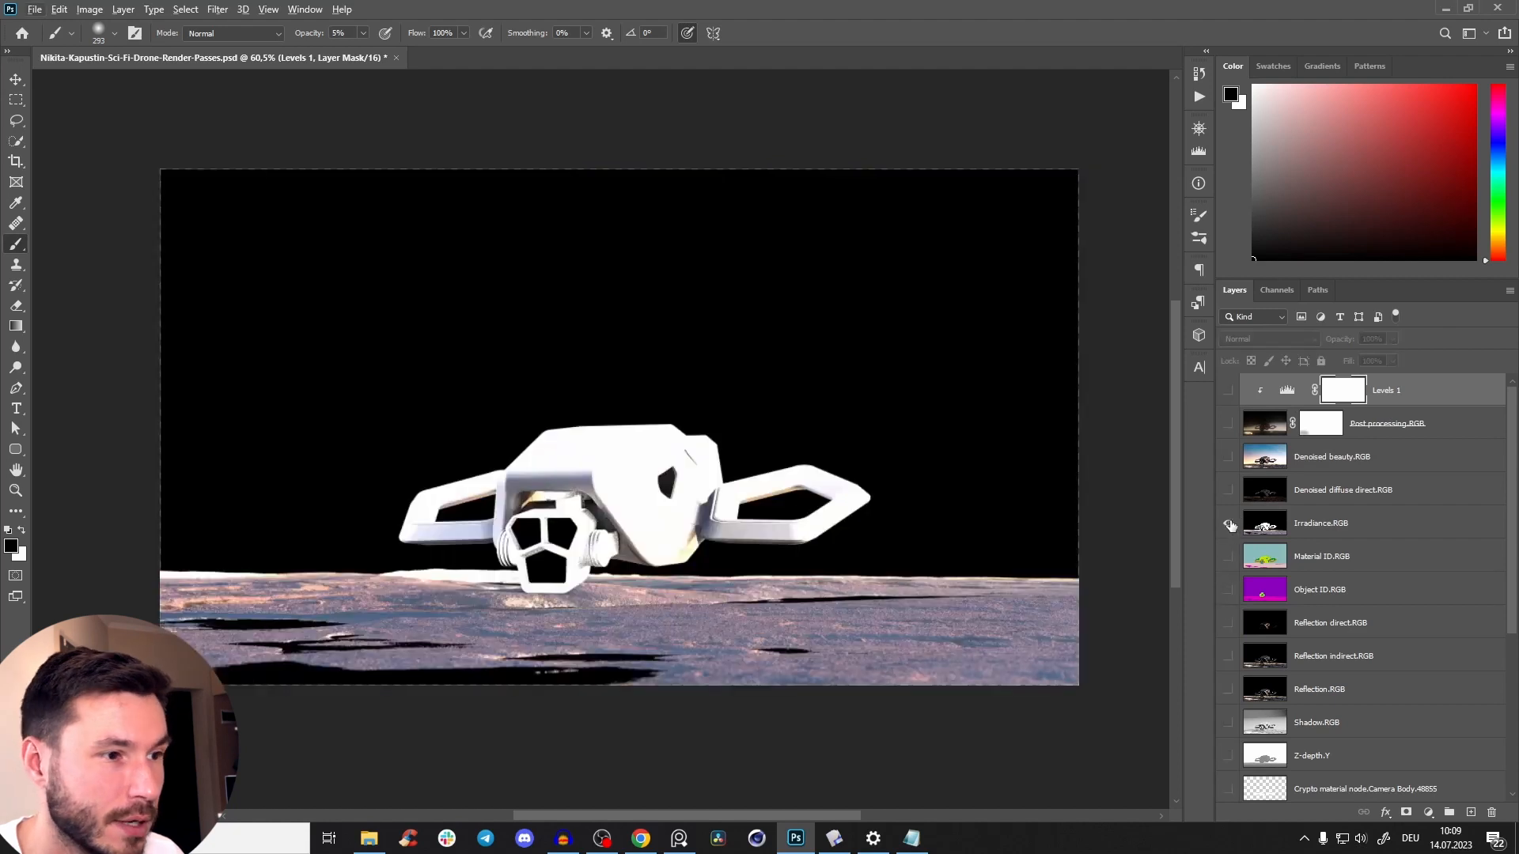
{"action": "left_click", "coordinate": [1227, 523], "text": "alt"}
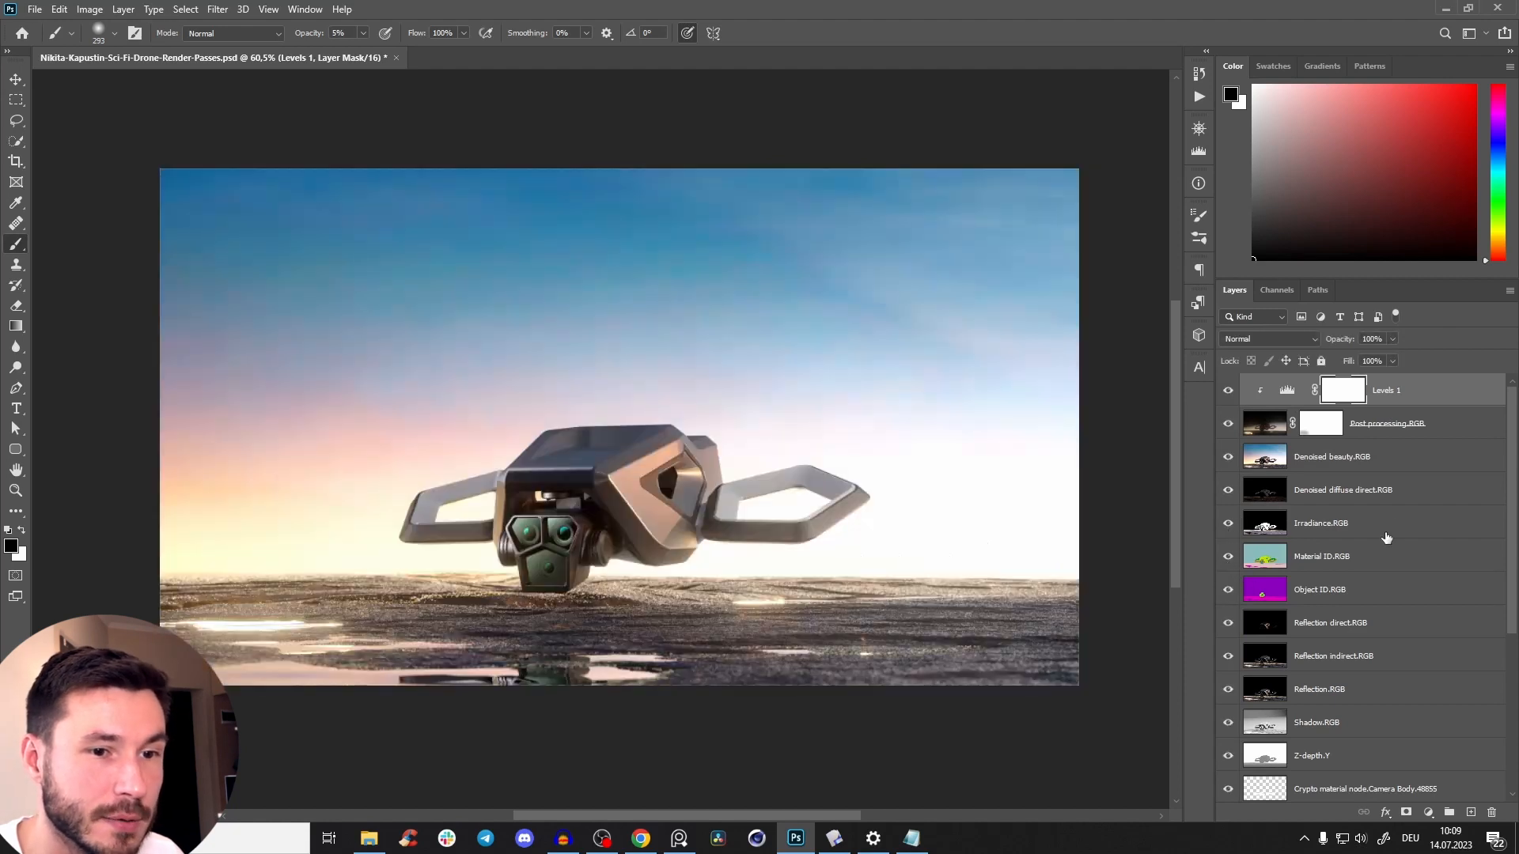
{"action": "left_click", "coordinate": [1362, 527]}
{"action": "key", "text": "Delete"}
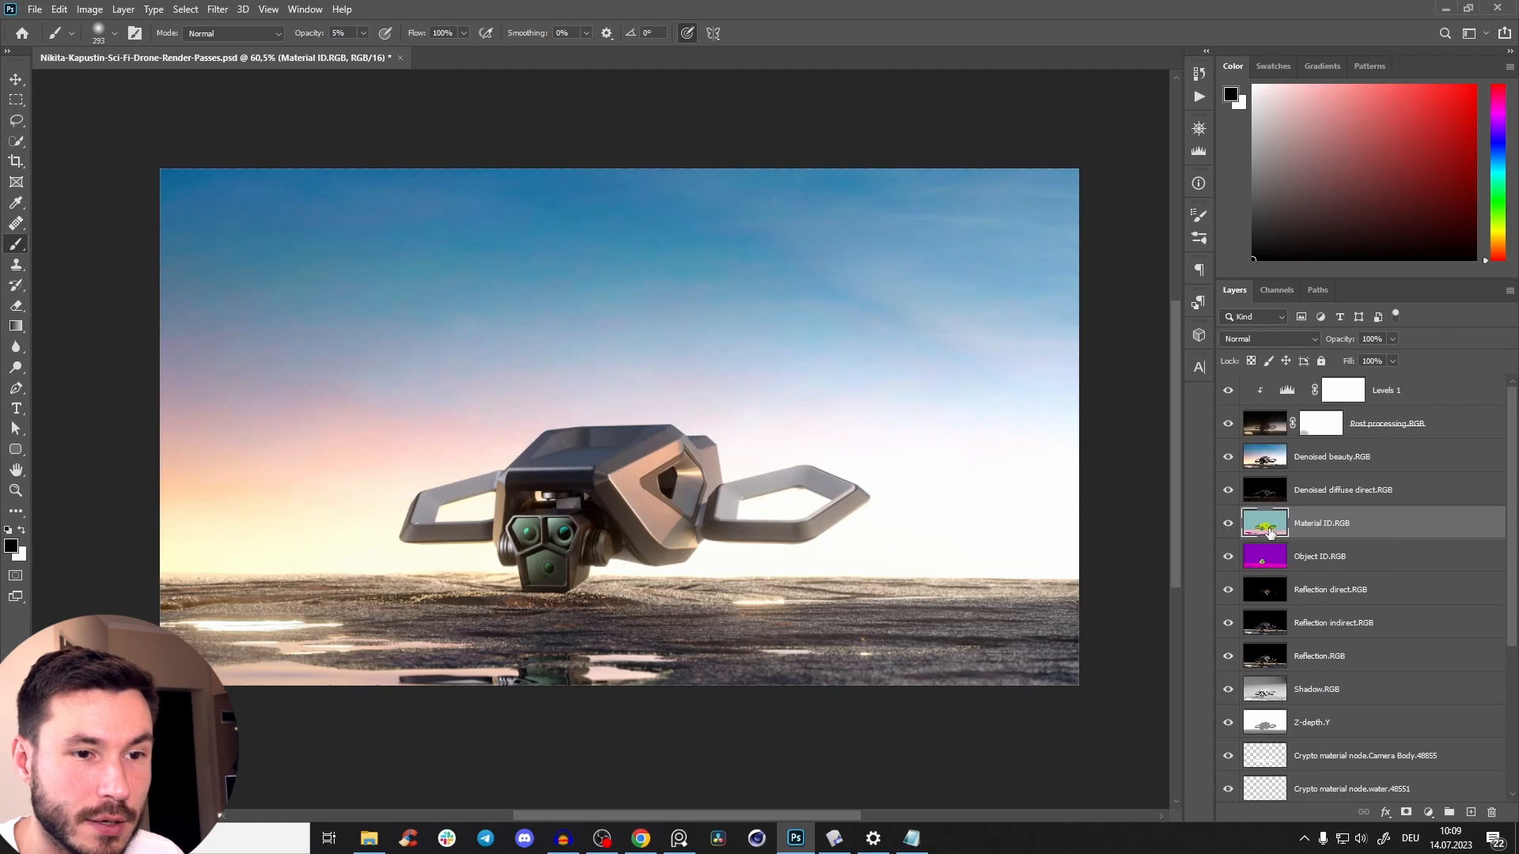
{"action": "key", "text": "ctrl+z"}
{"action": "left_click", "coordinate": [1228, 523], "text": "alt"}
{"action": "left_click", "coordinate": [1227, 523], "text": "alt"}
{"action": "key", "text": "Delete"}
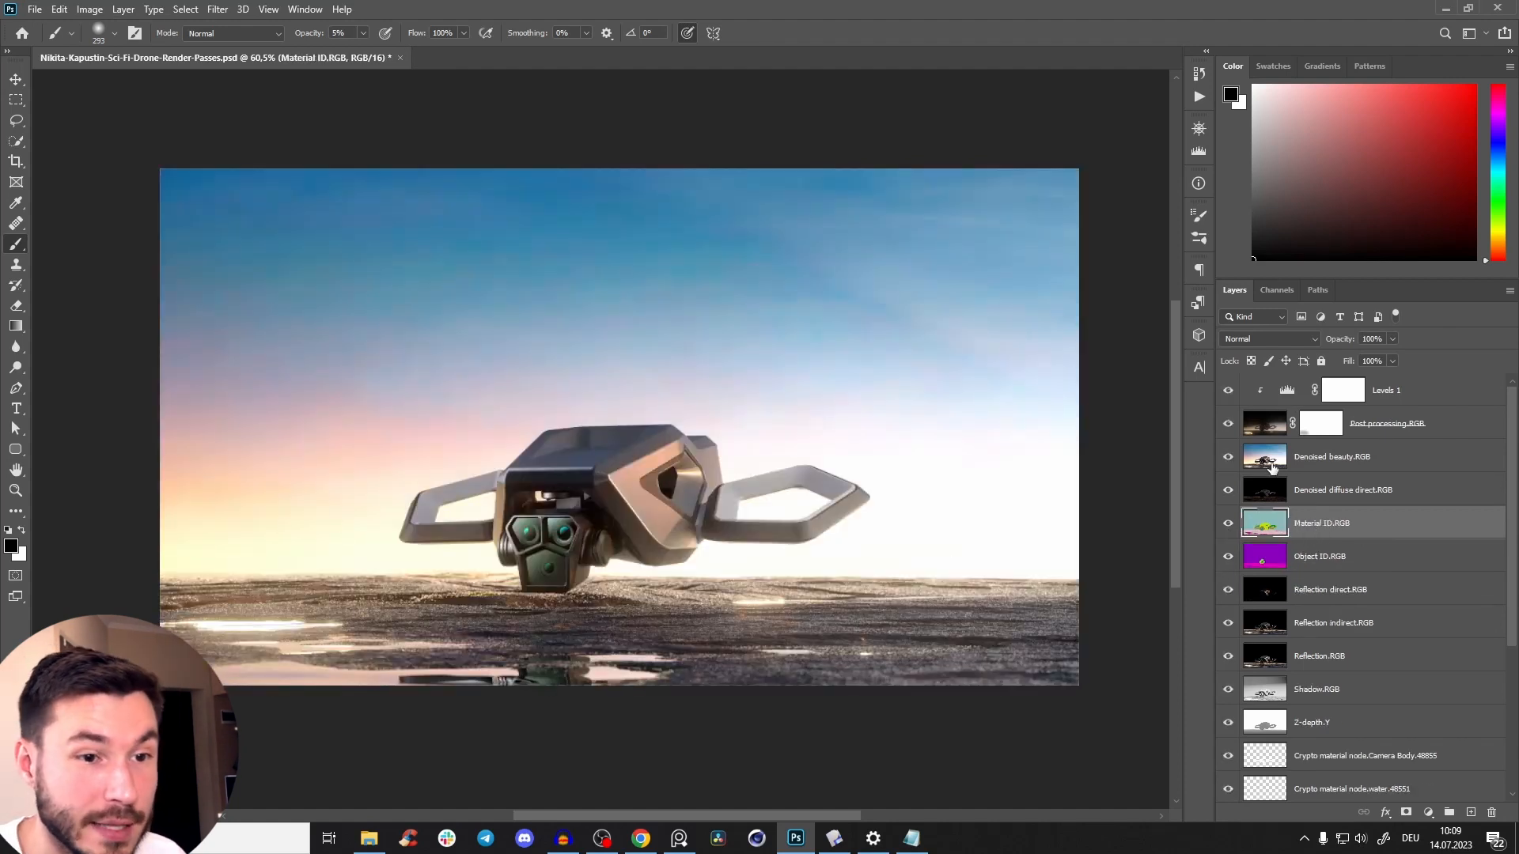
Hide the layers above Material ID.RGB and compare the Material ID and Object ID passes.
{"action": "left_click", "coordinate": [1228, 394]}
{"action": "left_click", "coordinate": [1227, 425]}
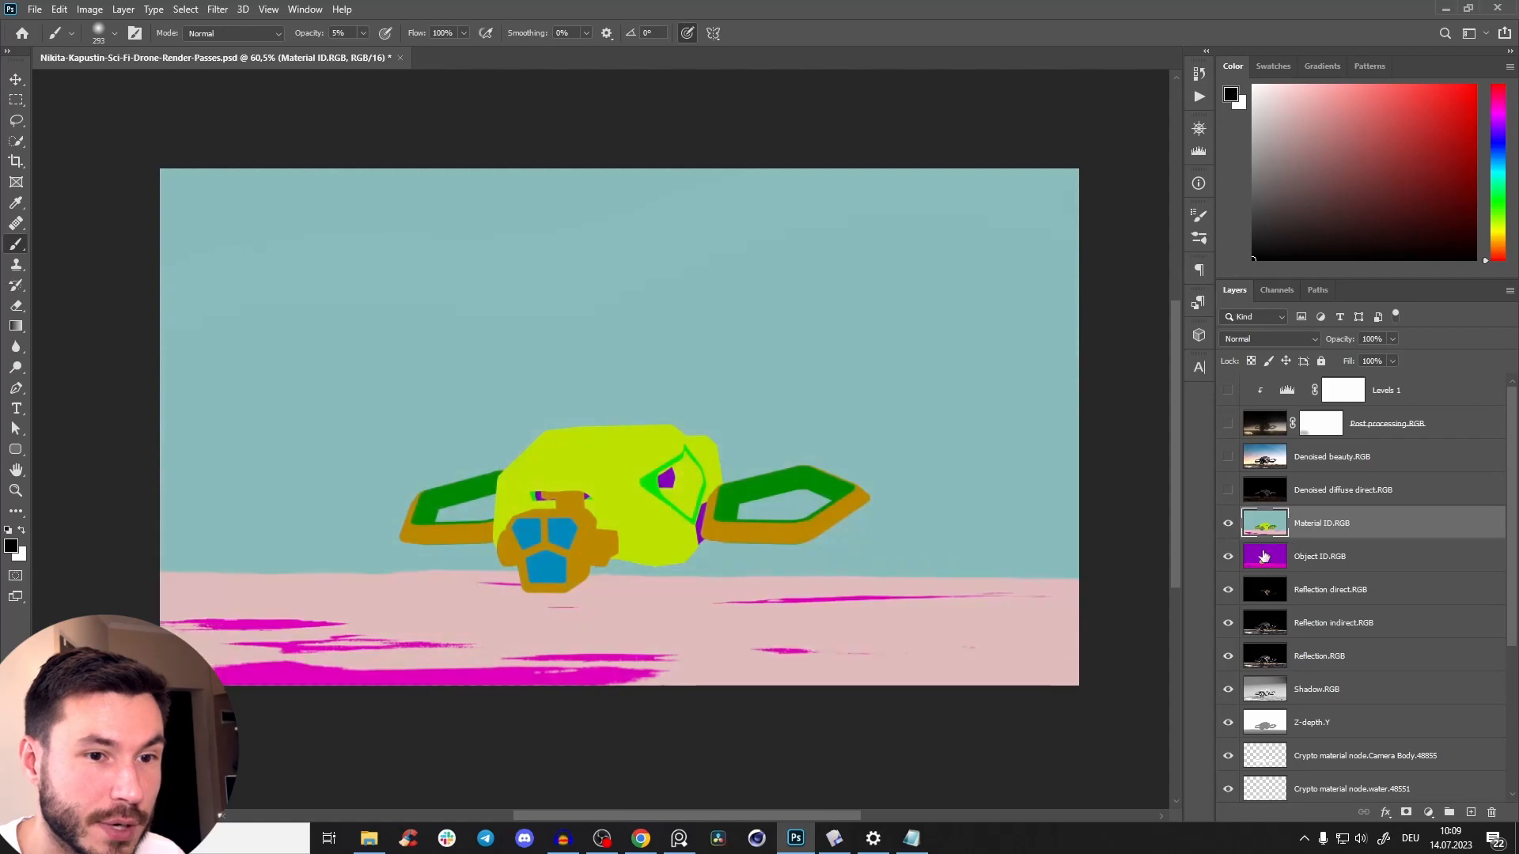
{"action": "left_click", "coordinate": [1227, 526]}
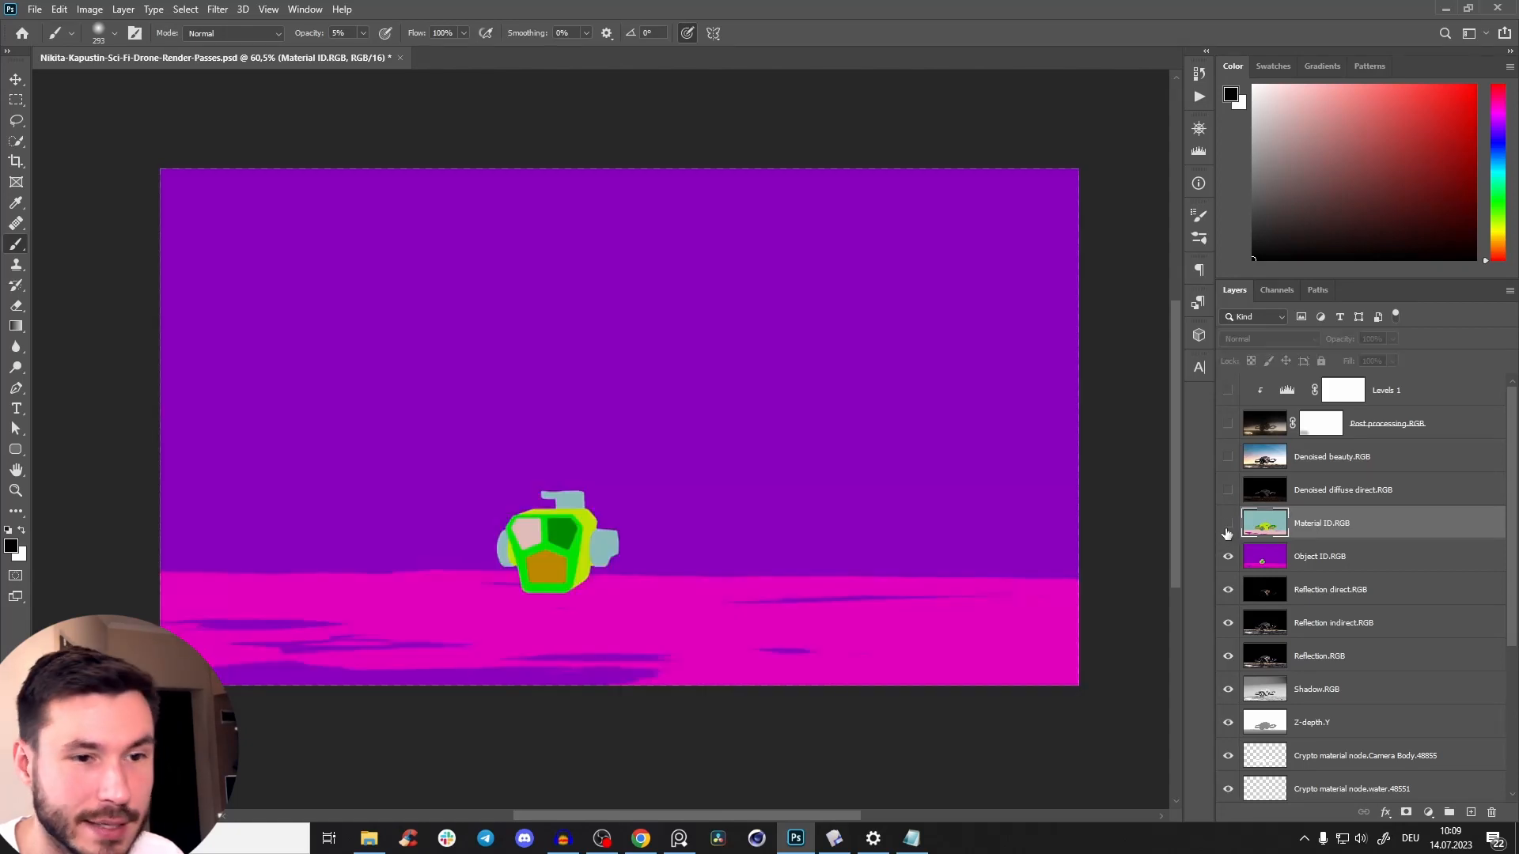
{"action": "left_click", "coordinate": [1227, 528]}
Select the yellow-green drone body in Material ID.RGB with Color Range.
{"action": "key", "text": "z"}
{"action": "left_click_drag", "start_coordinate": [620, 508], "coordinate": [675, 470]}
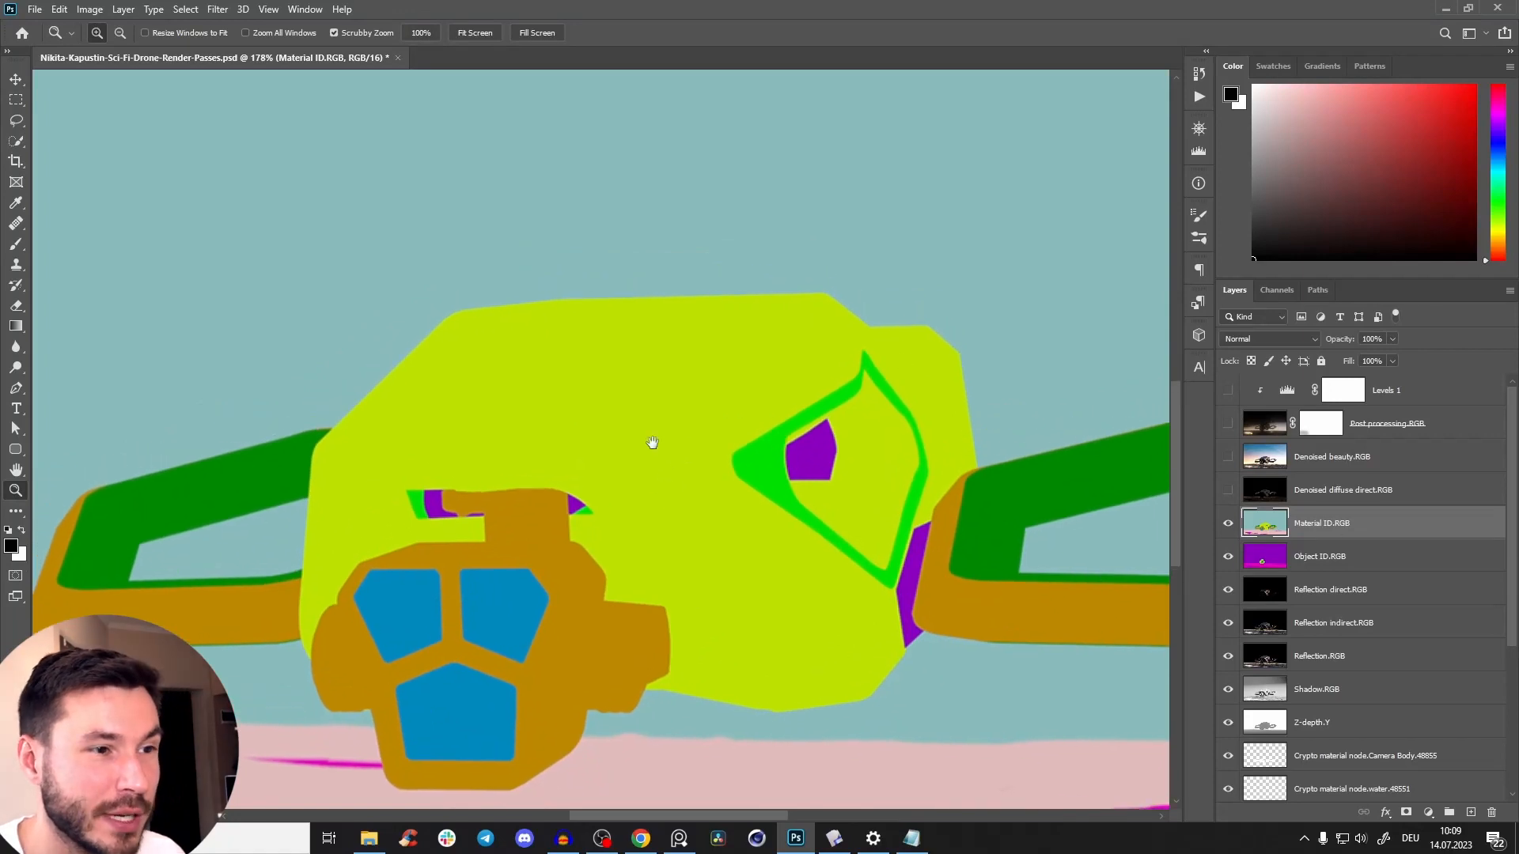
{"action": "left_click_drag", "start_coordinate": [904, 361], "coordinate": [911, 288]}
{"action": "mouse_move", "coordinate": [674, 373]}
{"action": "left_mouse_down"}
{"action": "mouse_move", "coordinate": [648, 411]}
{"action": "mouse_move", "coordinate": [652, 356]}
{"action": "left_mouse_up"}
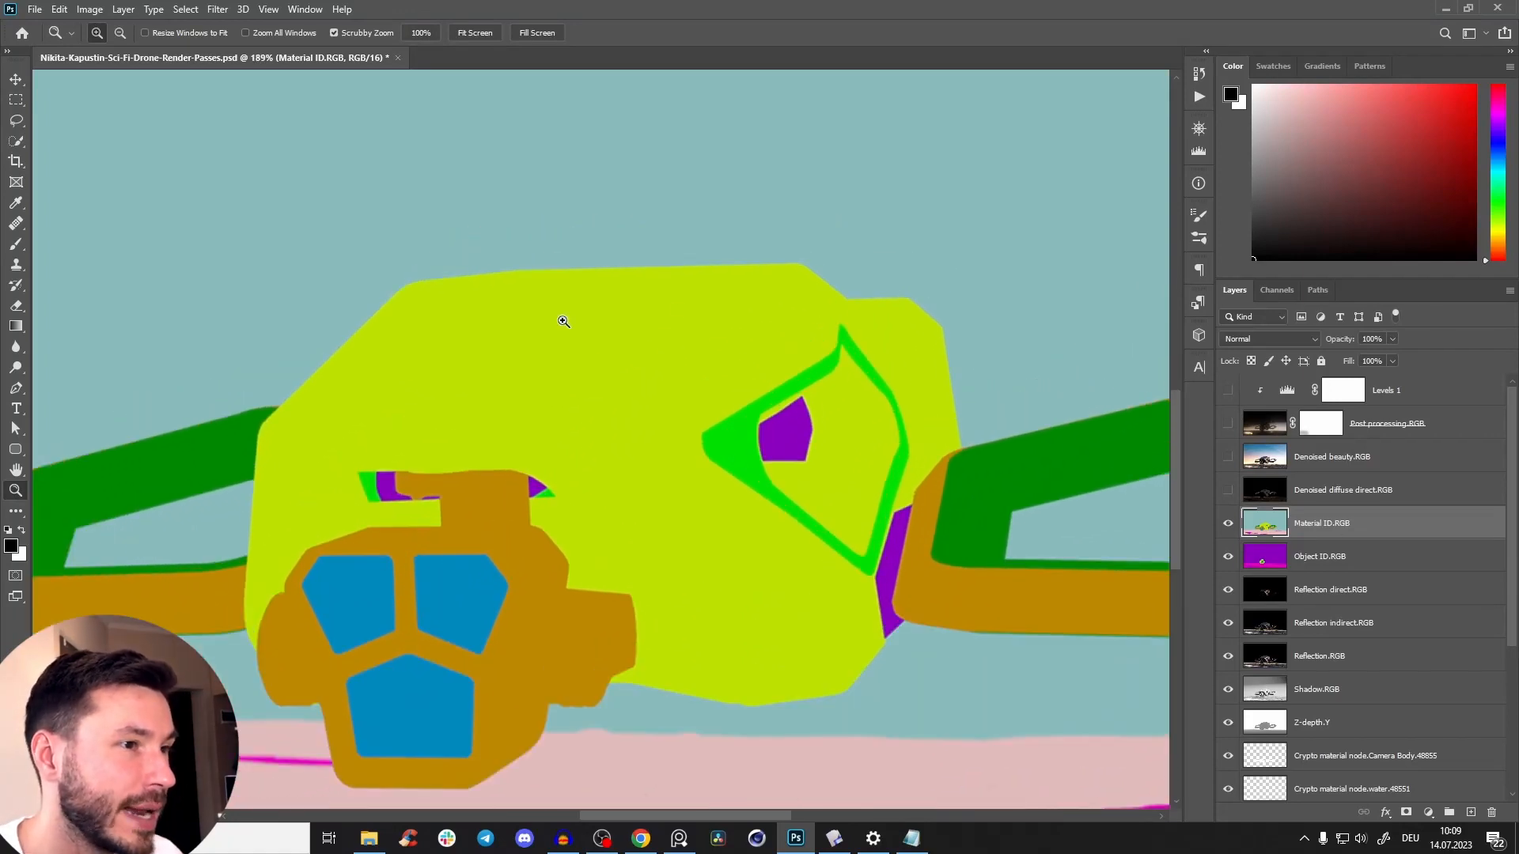
{"action": "left_click", "coordinate": [187, 10]}
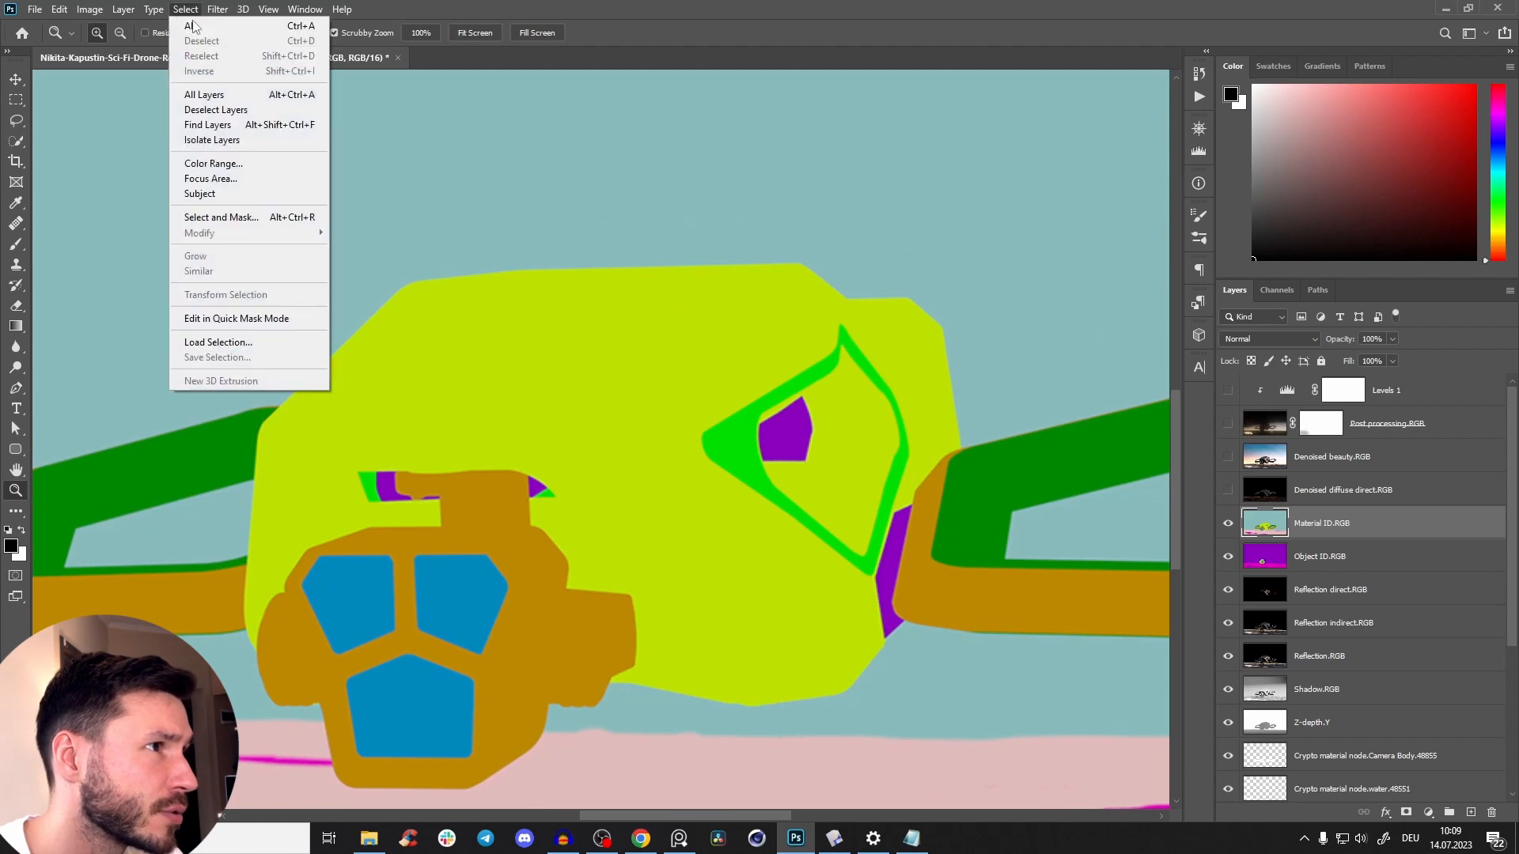
{"action": "left_click", "coordinate": [212, 167]}
{"action": "left_click", "coordinate": [556, 352]}
{"action": "mouse_move", "coordinate": [970, 218]}
{"action": "left_mouse_down"}
{"action": "mouse_move", "coordinate": [913, 224]}
{"action": "mouse_move", "coordinate": [962, 225]}
{"action": "left_mouse_up"}
{"action": "left_click", "coordinate": [1115, 157]}
{"action": "key", "text": "z"}
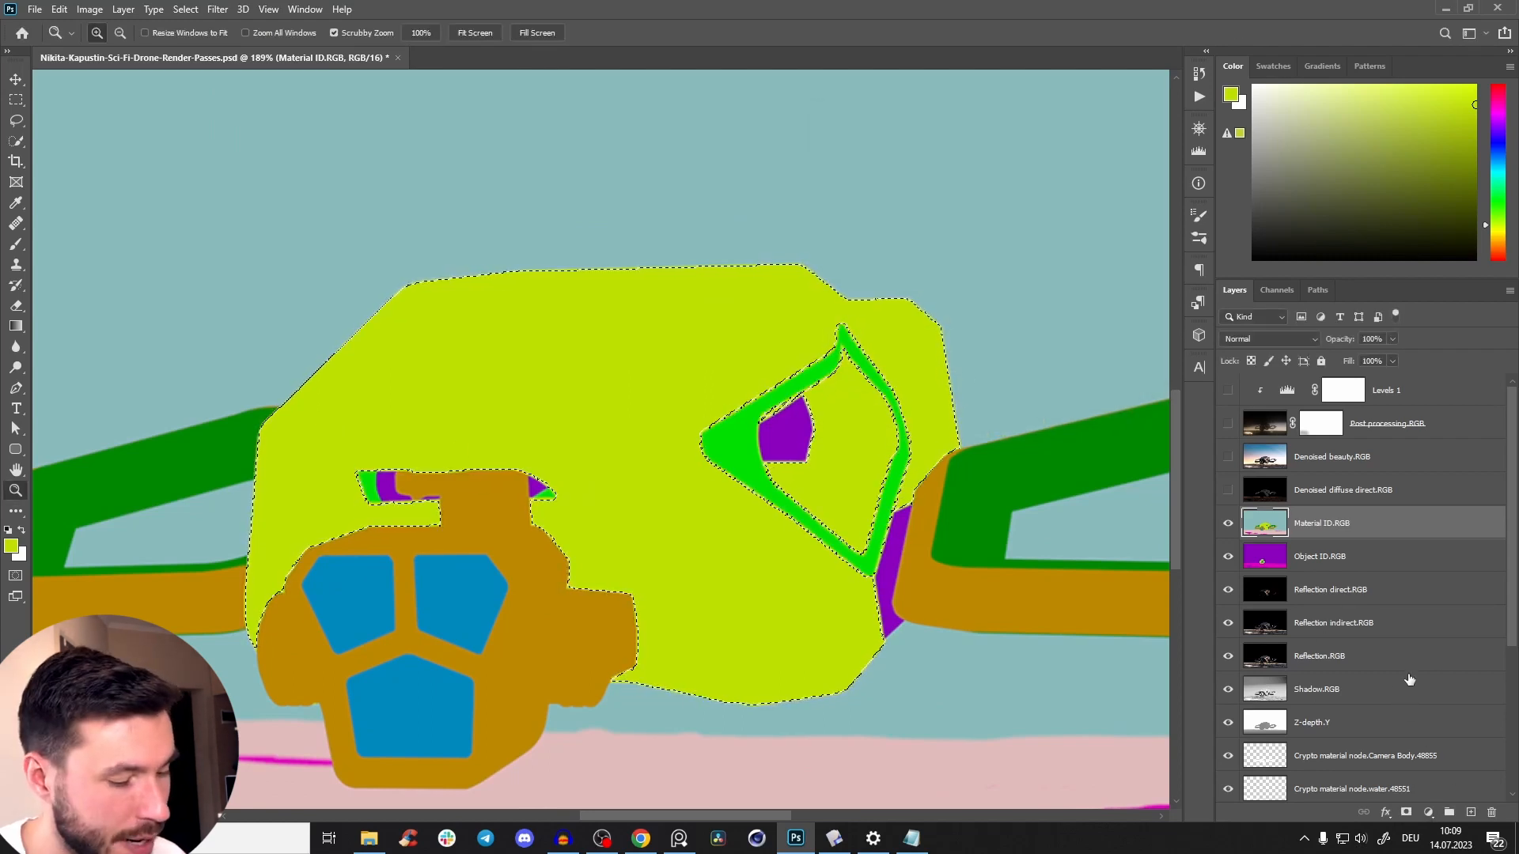
Try a layer mask on Material ID.RGB from the colour selection, inspect its edges, undo it and deselect.
{"action": "left_click", "coordinate": [1407, 813]}
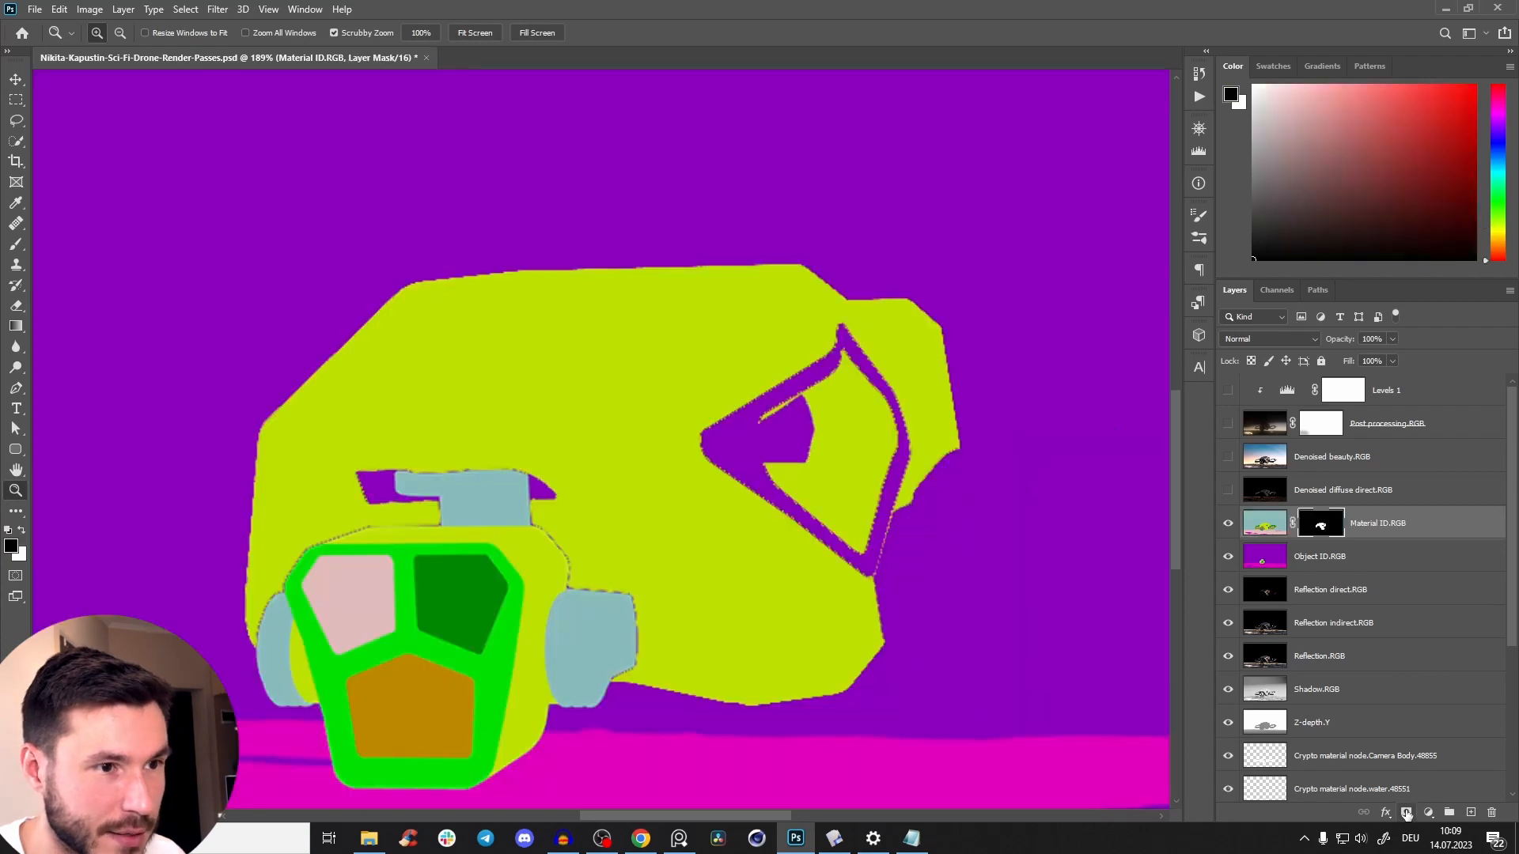
{"action": "left_click_drag", "start_coordinate": [801, 425], "coordinate": [794, 357]}
{"action": "left_click_drag", "start_coordinate": [766, 420], "coordinate": [590, 396]}
{"action": "left_click_drag", "start_coordinate": [807, 457], "coordinate": [723, 401]}
{"action": "key", "text": "ctrl+z"}
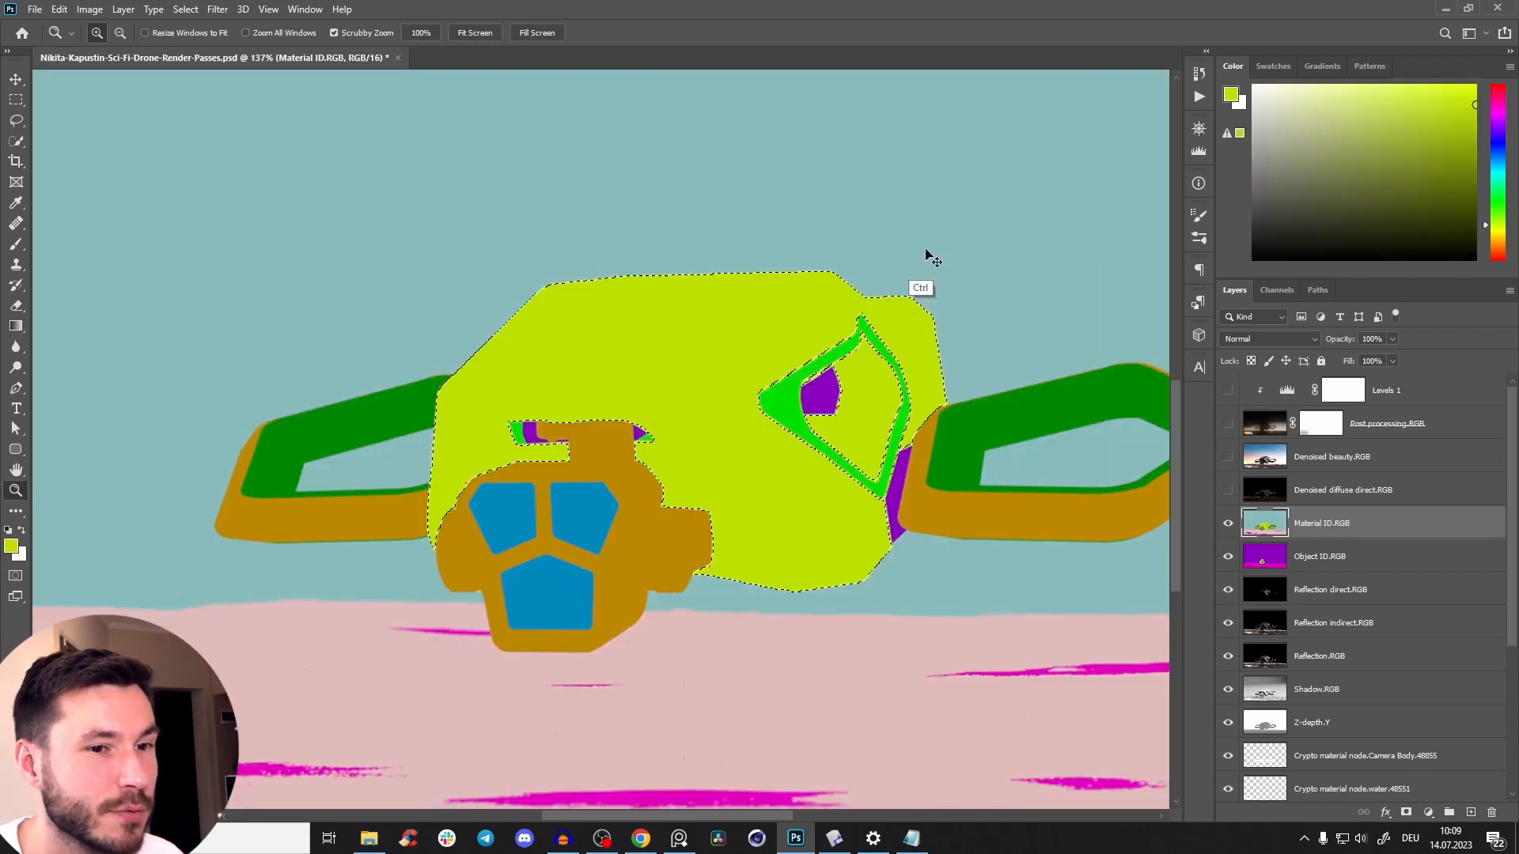
{"action": "key", "text": "ctrl+d"}
Delete the Material ID.RGB and Object ID.RGB layers.
{"action": "left_click_drag", "start_coordinate": [806, 448], "coordinate": [747, 490]}
{"action": "key", "text": "b"}
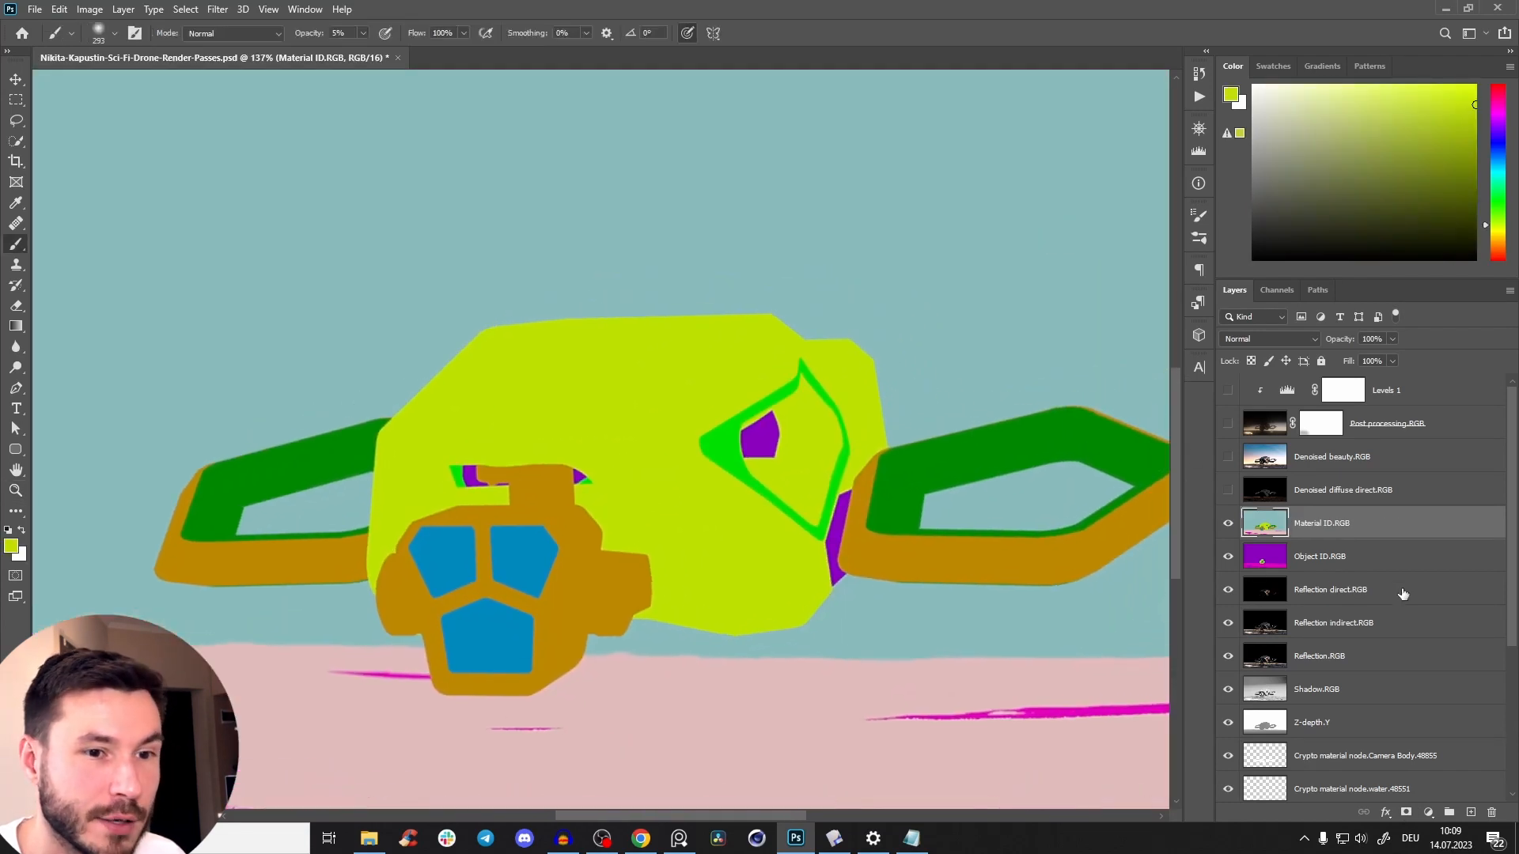
{"action": "key", "text": "Delete"}
{"action": "key", "text": "Delete"}
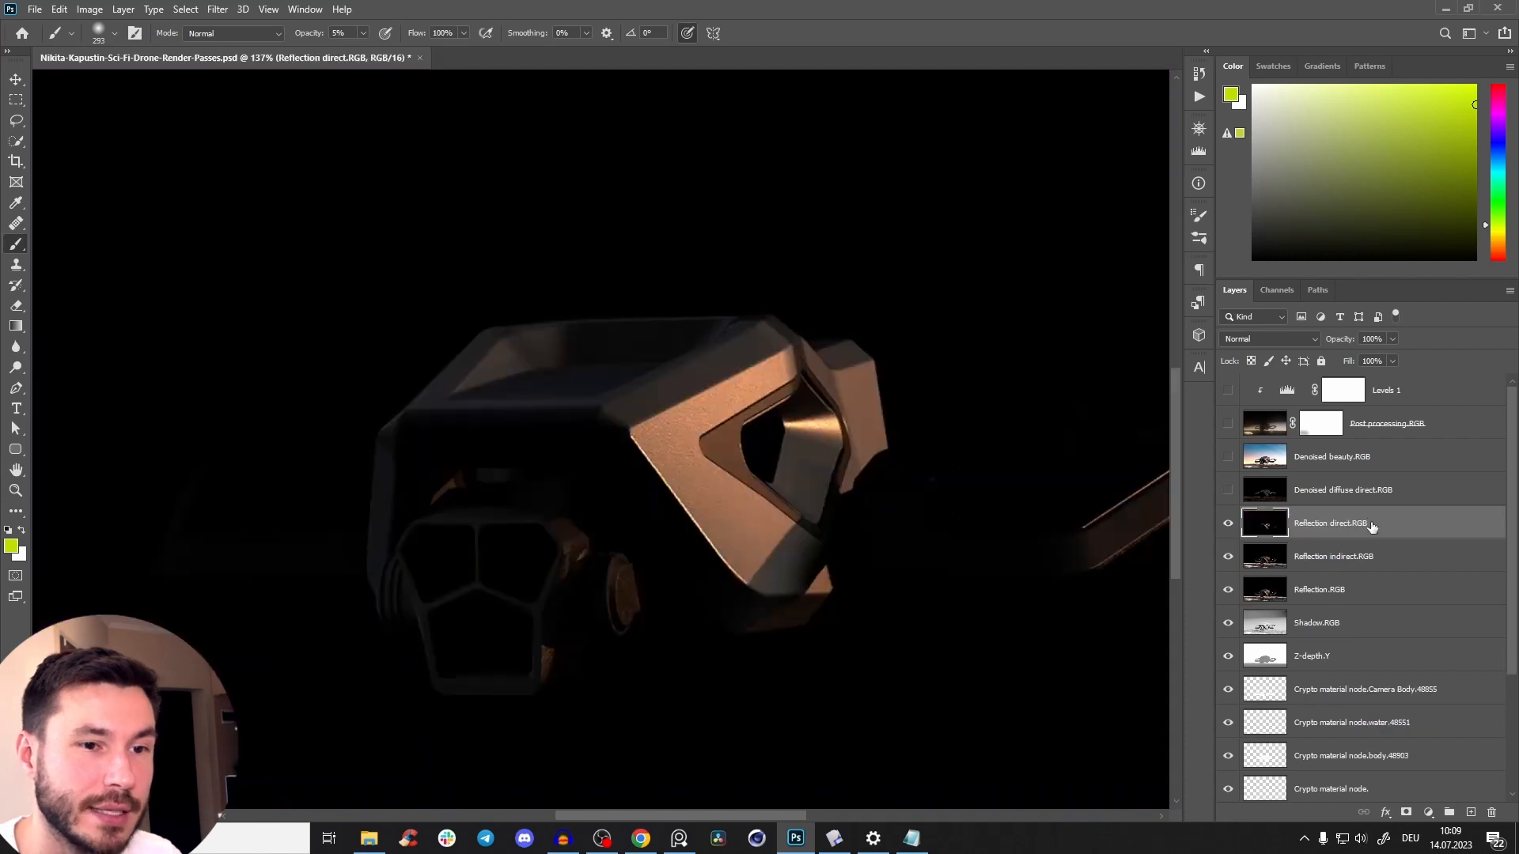
Make the Denoised beauty.RGB layer visible again above the reflection passes.
{"action": "mouse_move", "coordinate": [728, 493]}
{"action": "left_mouse_down"}
{"action": "mouse_move", "coordinate": [750, 400]}
{"action": "mouse_move", "coordinate": [755, 475]}
{"action": "left_mouse_up"}
{"action": "key", "text": "z"}
{"action": "left_click_drag", "start_coordinate": [754, 480], "coordinate": [696, 538]}
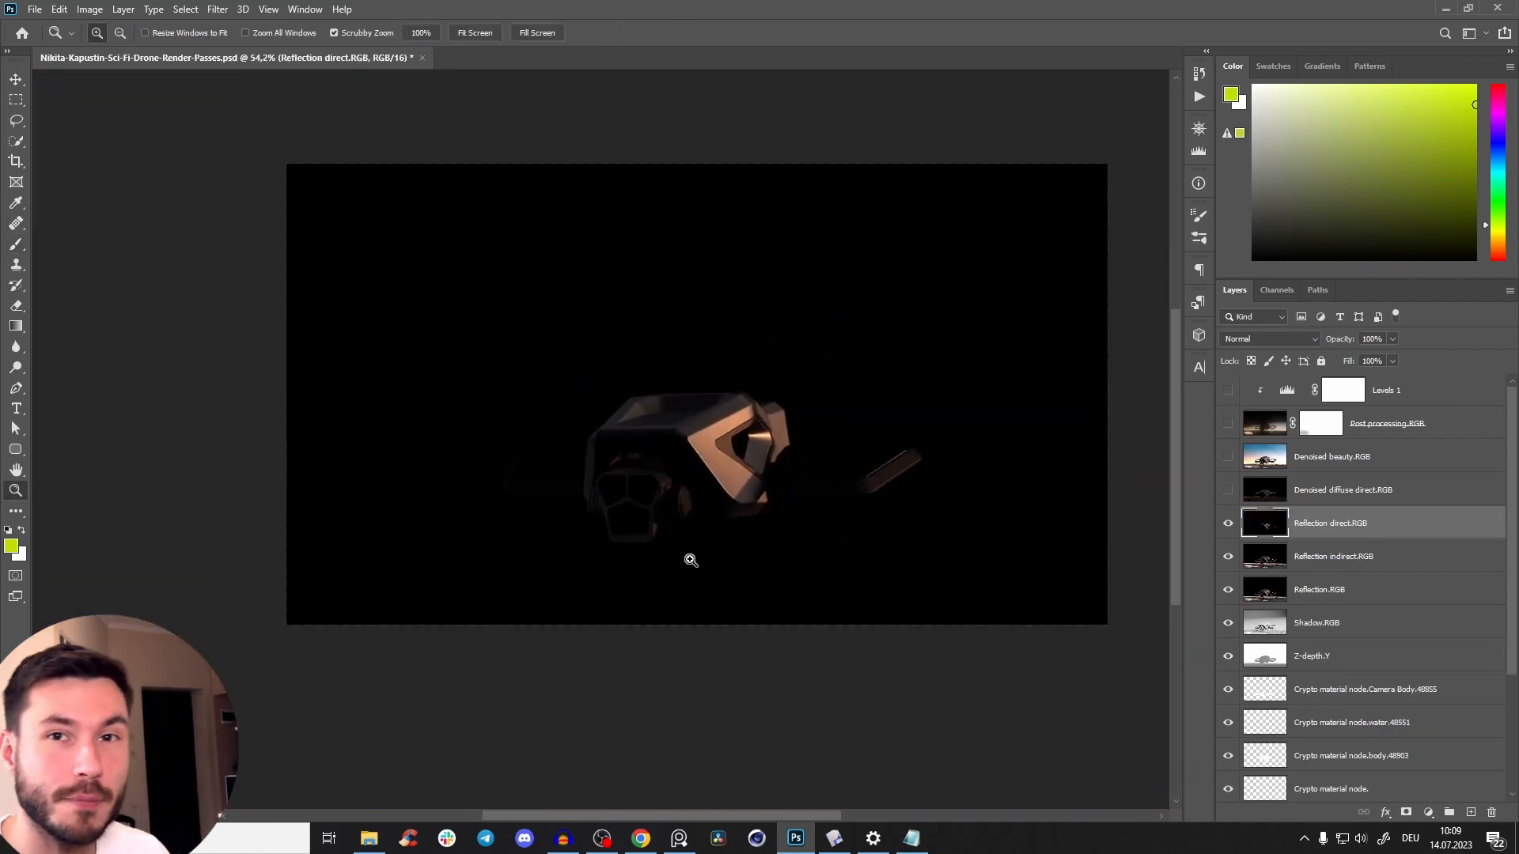
{"action": "mouse_move", "coordinate": [1514, 435]}
{"action": "left_mouse_down"}
{"action": "mouse_move", "coordinate": [1510, 508]}
{"action": "mouse_move", "coordinate": [1509, 439]}
{"action": "left_mouse_up"}
{"action": "left_click", "coordinate": [1228, 452]}
{"action": "left_click_drag", "start_coordinate": [722, 420], "coordinate": [669, 424]}
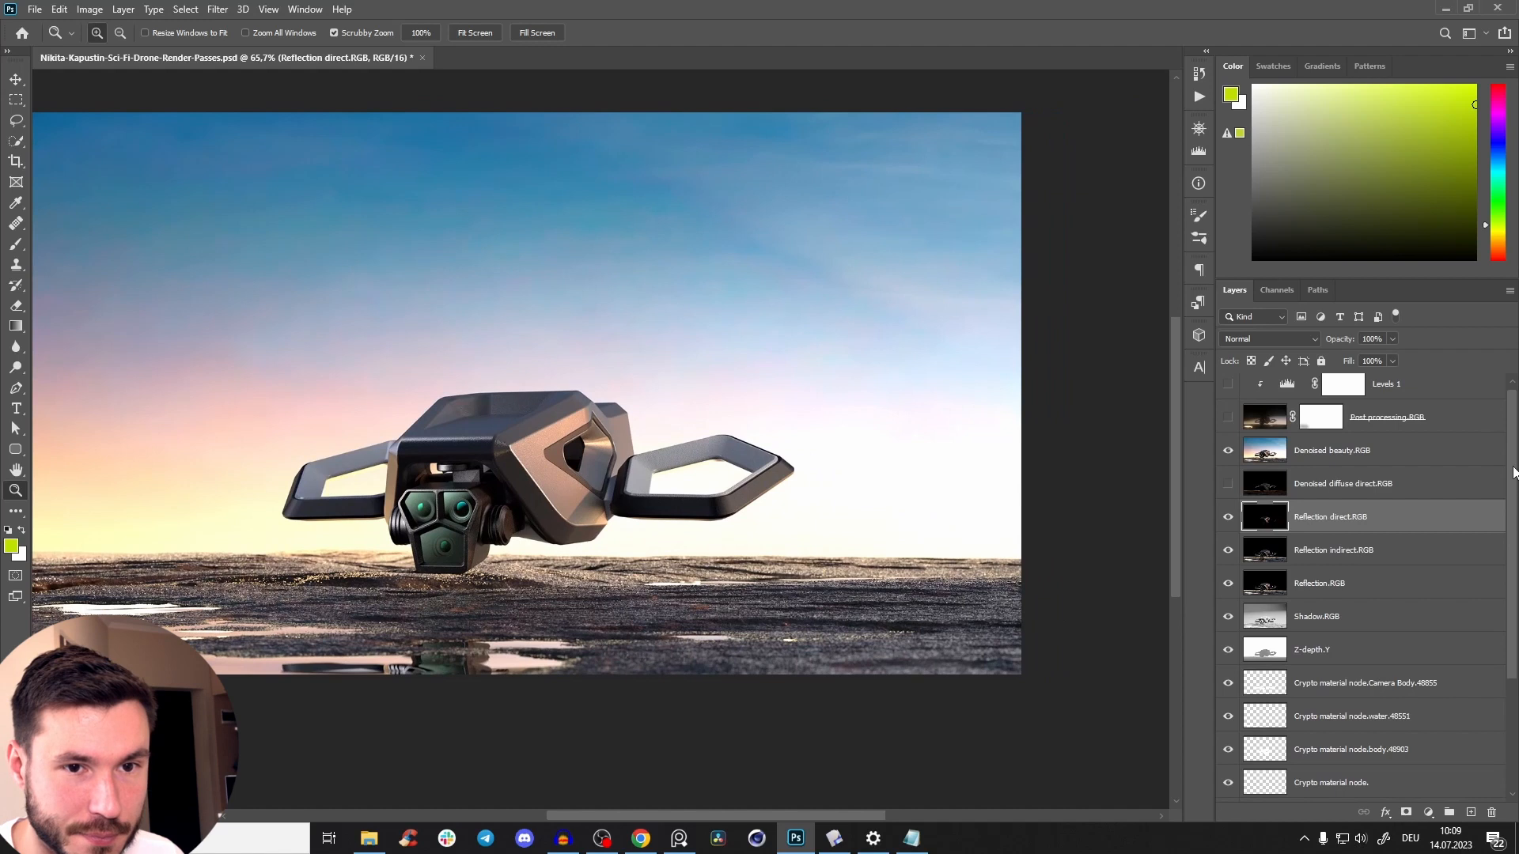
Load the drone body as a selection from the Crypto material node.body layer and inspect its outline.
{"action": "left_click_drag", "start_coordinate": [1514, 476], "coordinate": [1512, 597]}
{"action": "left_click_drag", "start_coordinate": [696, 489], "coordinate": [773, 573]}
{"action": "left_click_drag", "start_coordinate": [632, 538], "coordinate": [665, 576]}
{"action": "left_click_drag", "start_coordinate": [664, 576], "coordinate": [666, 517]}
{"action": "mouse_move", "coordinate": [666, 518]}
{"action": "left_mouse_down"}
{"action": "mouse_move", "coordinate": [680, 494]}
{"action": "mouse_move", "coordinate": [713, 495]}
{"action": "mouse_move", "coordinate": [685, 505]}
{"action": "left_mouse_up"}
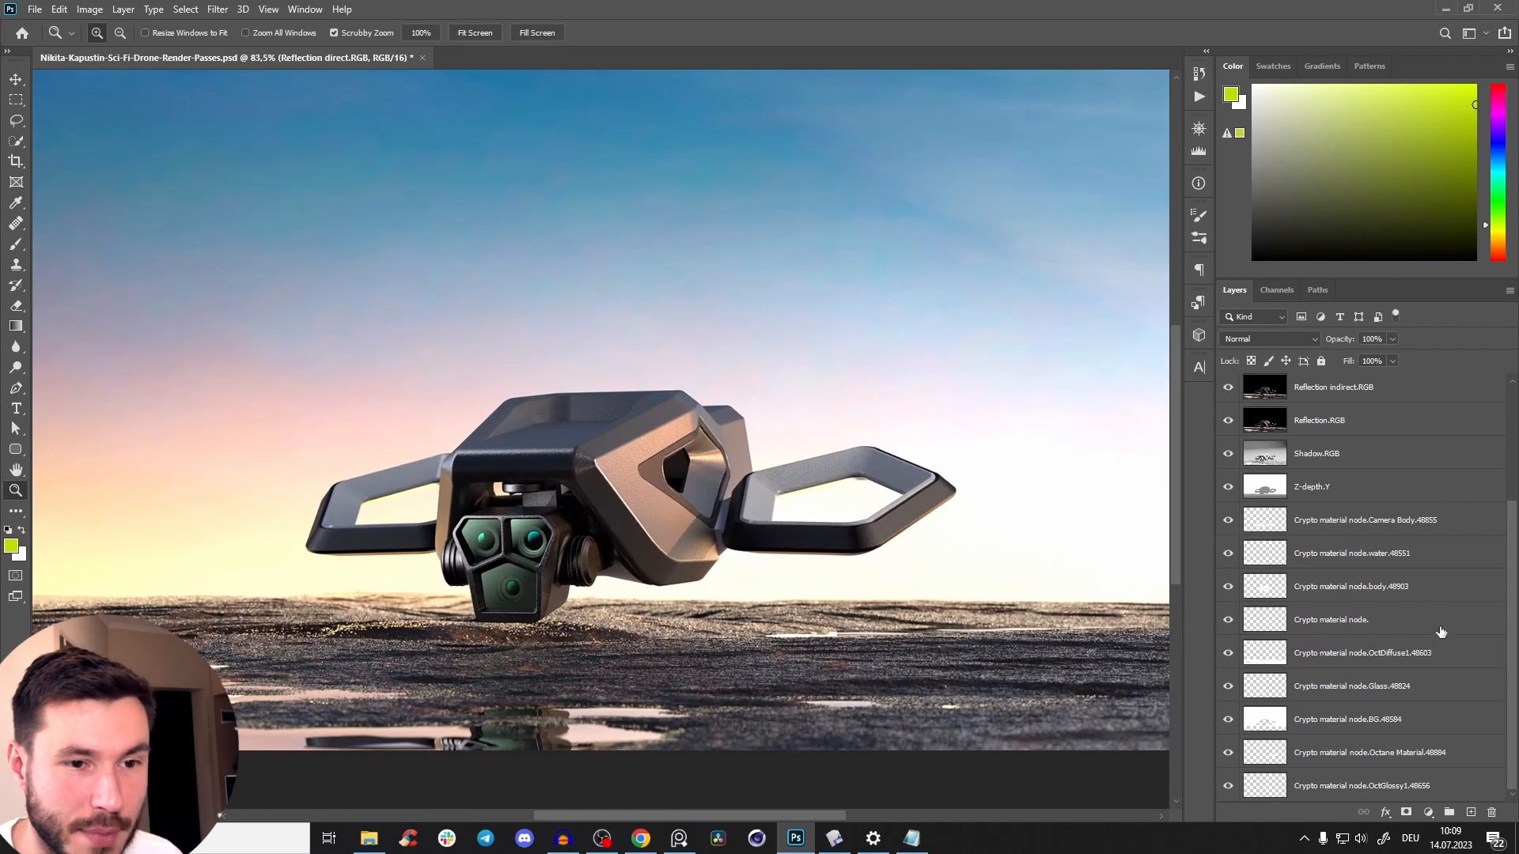
{"action": "left_click", "coordinate": [1269, 593], "text": "ctrl"}
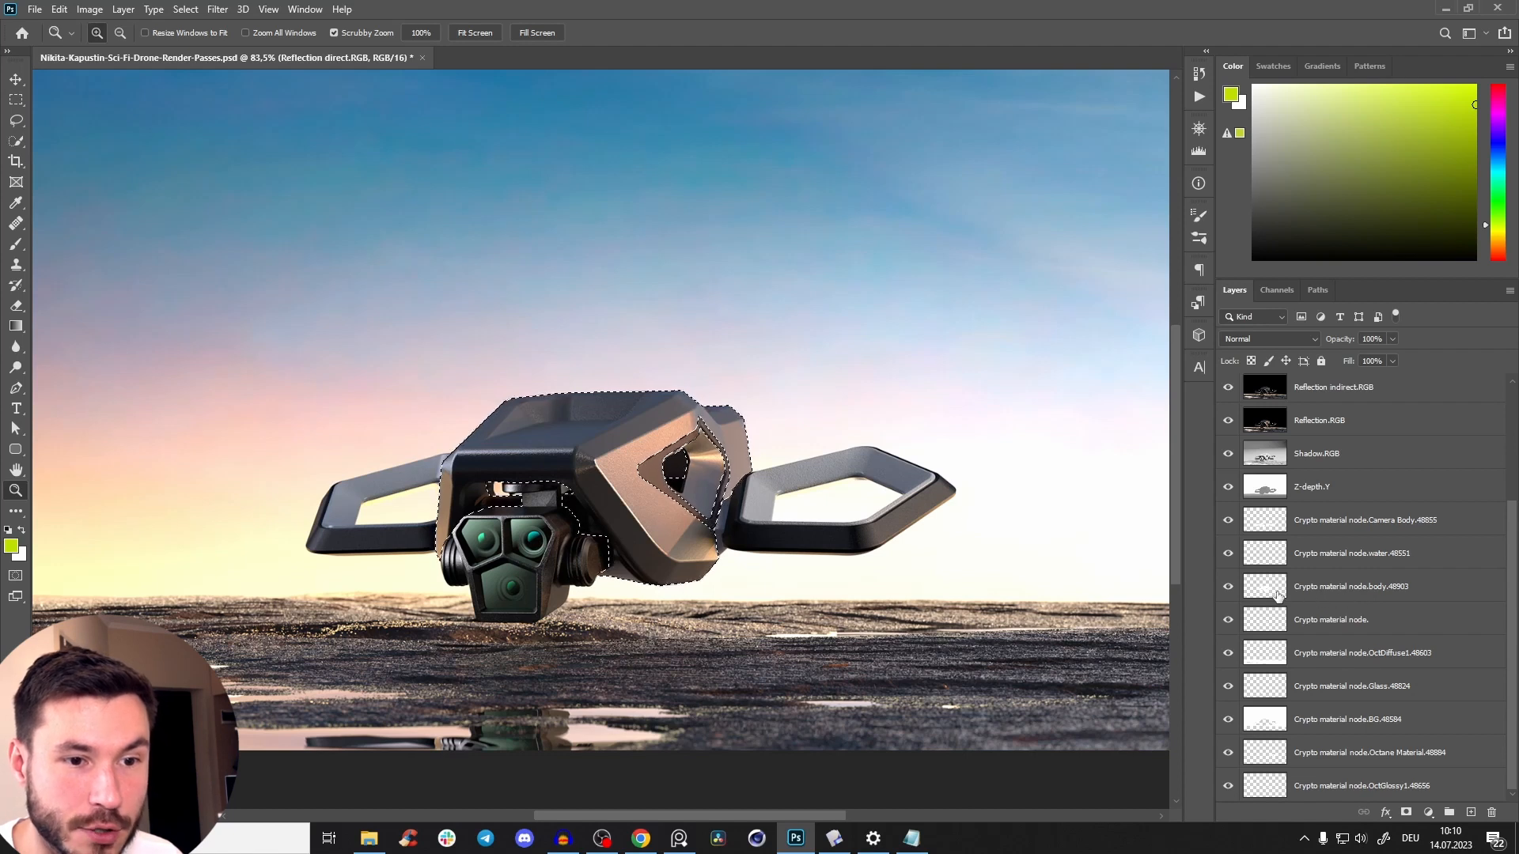
{"action": "left_click_drag", "start_coordinate": [646, 479], "coordinate": [683, 573]}
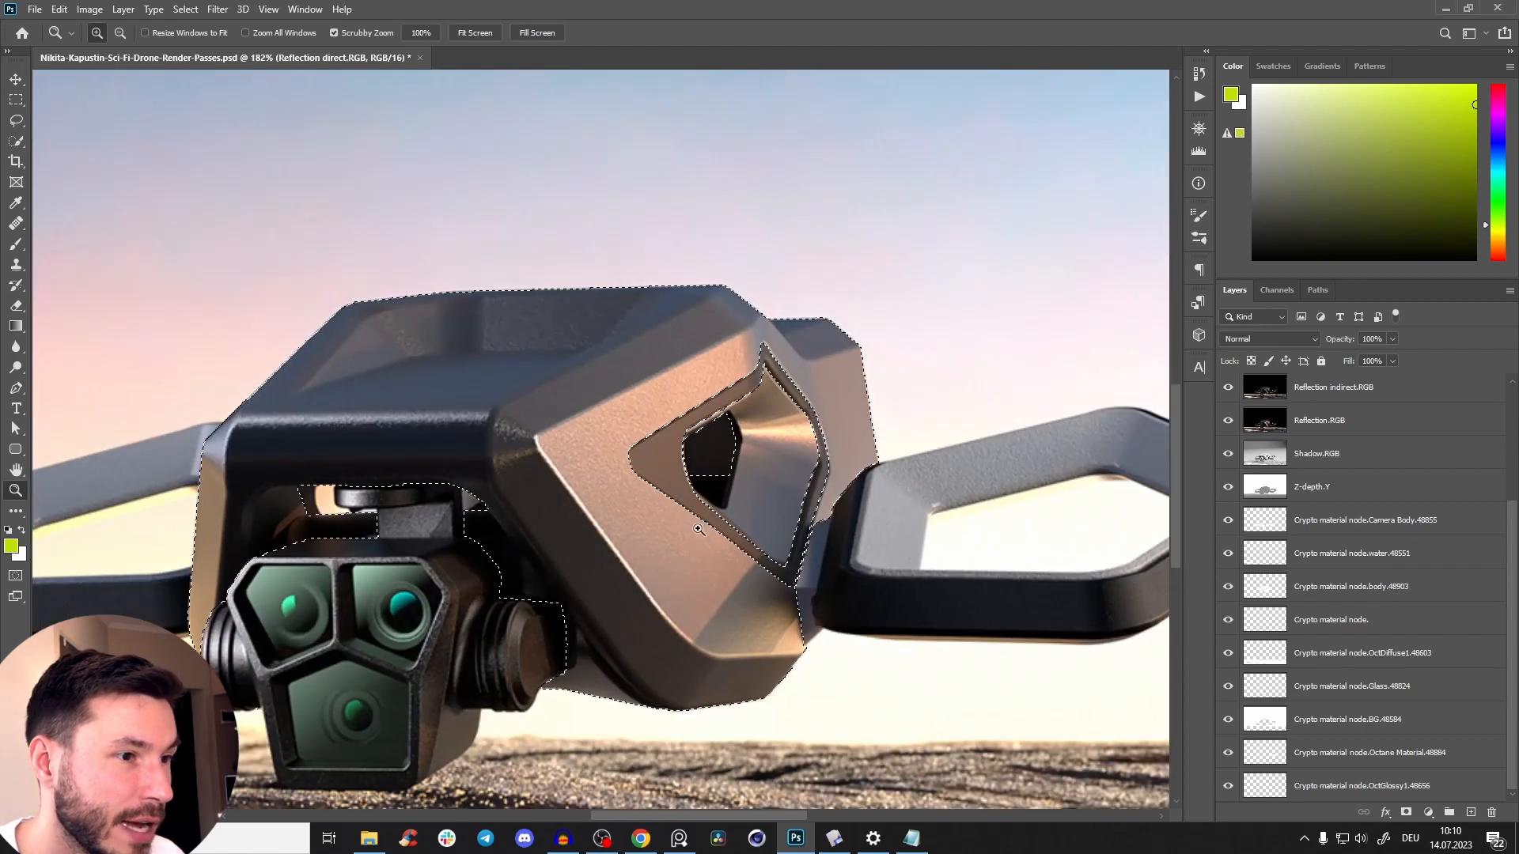
Try a layer mask on Denoised beauty.RGB from the drone body selection and undo it.
{"action": "left_click_drag", "start_coordinate": [1509, 538], "coordinate": [1506, 427]}
{"action": "left_click", "coordinate": [1374, 456]}
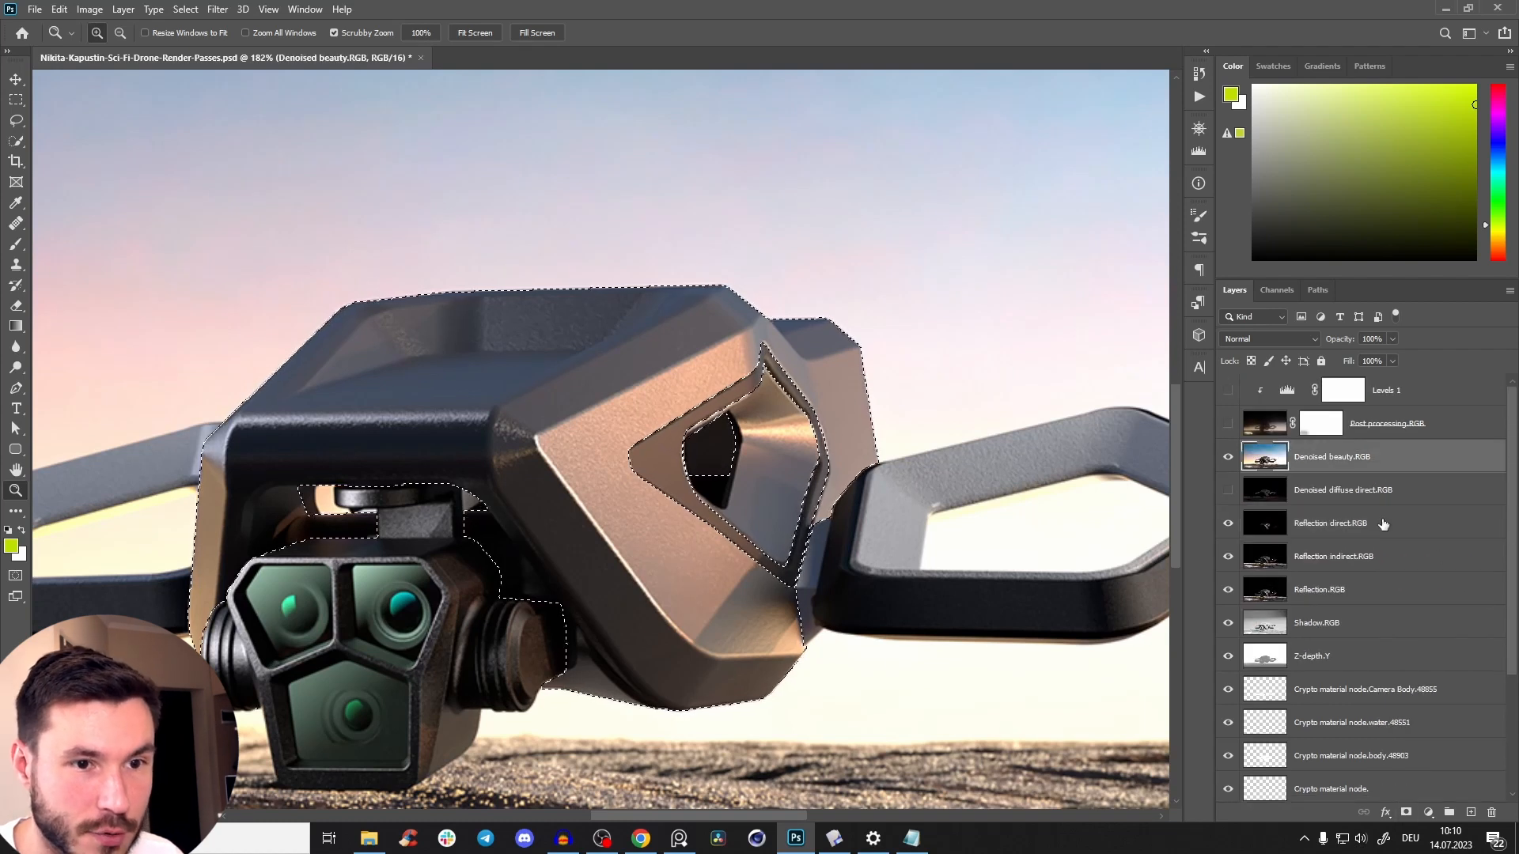
{"action": "left_click", "coordinate": [1404, 809]}
{"action": "left_click_drag", "start_coordinate": [640, 438], "coordinate": [799, 265]}
{"action": "left_click_drag", "start_coordinate": [188, 405], "coordinate": [427, 325]}
{"action": "left_click_drag", "start_coordinate": [806, 544], "coordinate": [926, 535]}
{"action": "key", "text": "ctrl+z"}
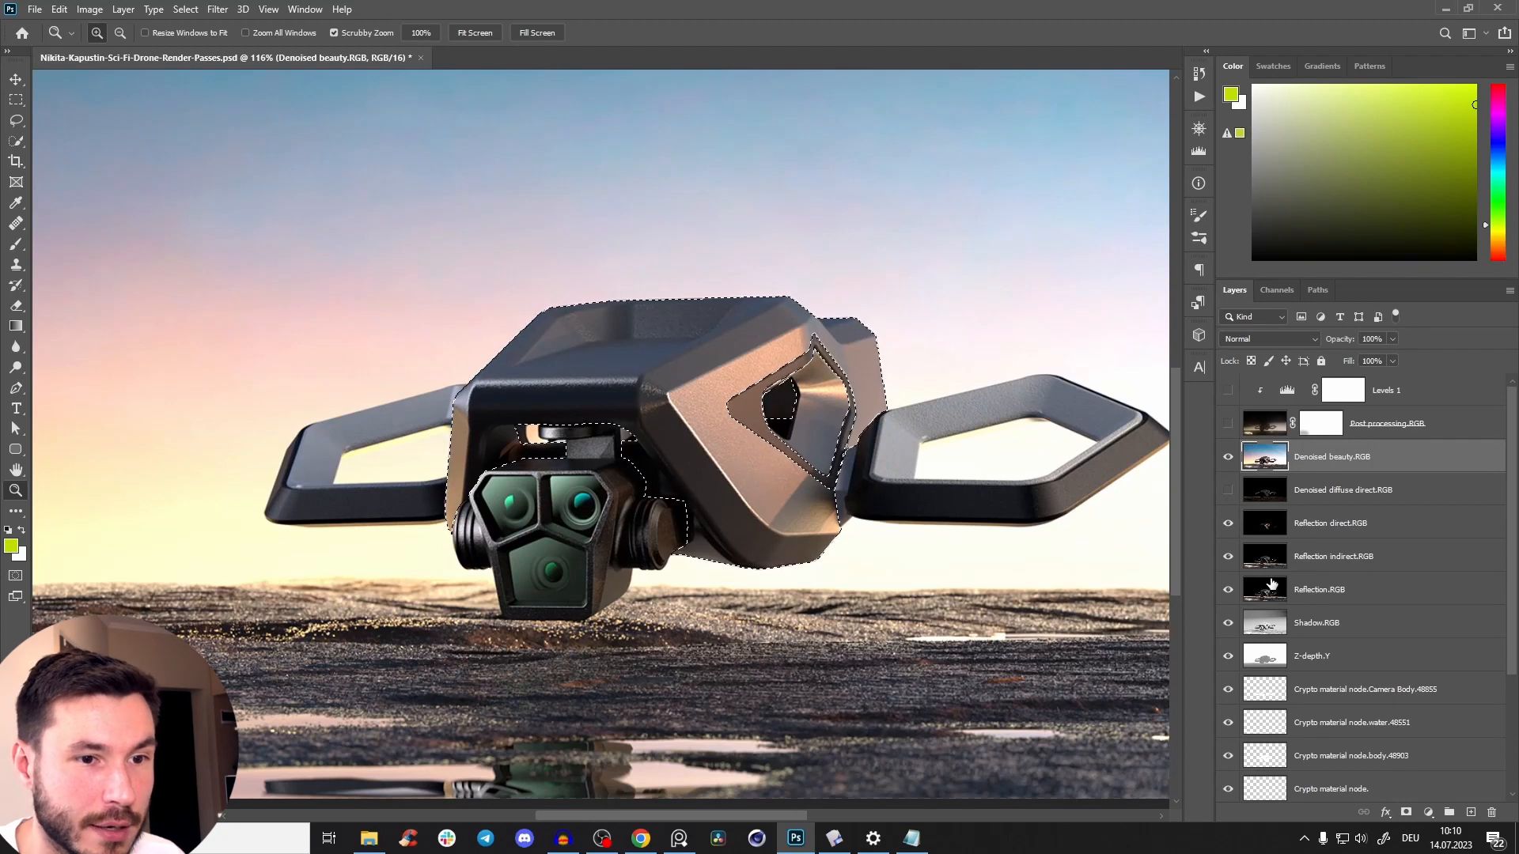
Show only Denoised beauty.RGB, reapply the drone body mask to view the cut-out, and undo the mask again.
{"action": "key", "text": "ctrl+shift+z"}
{"action": "mouse_move", "coordinate": [789, 336]}
{"action": "left_mouse_down"}
{"action": "mouse_move", "coordinate": [839, 311]}
{"action": "mouse_move", "coordinate": [782, 333]}
{"action": "left_mouse_up"}
{"action": "key", "text": "ctrl+z"}
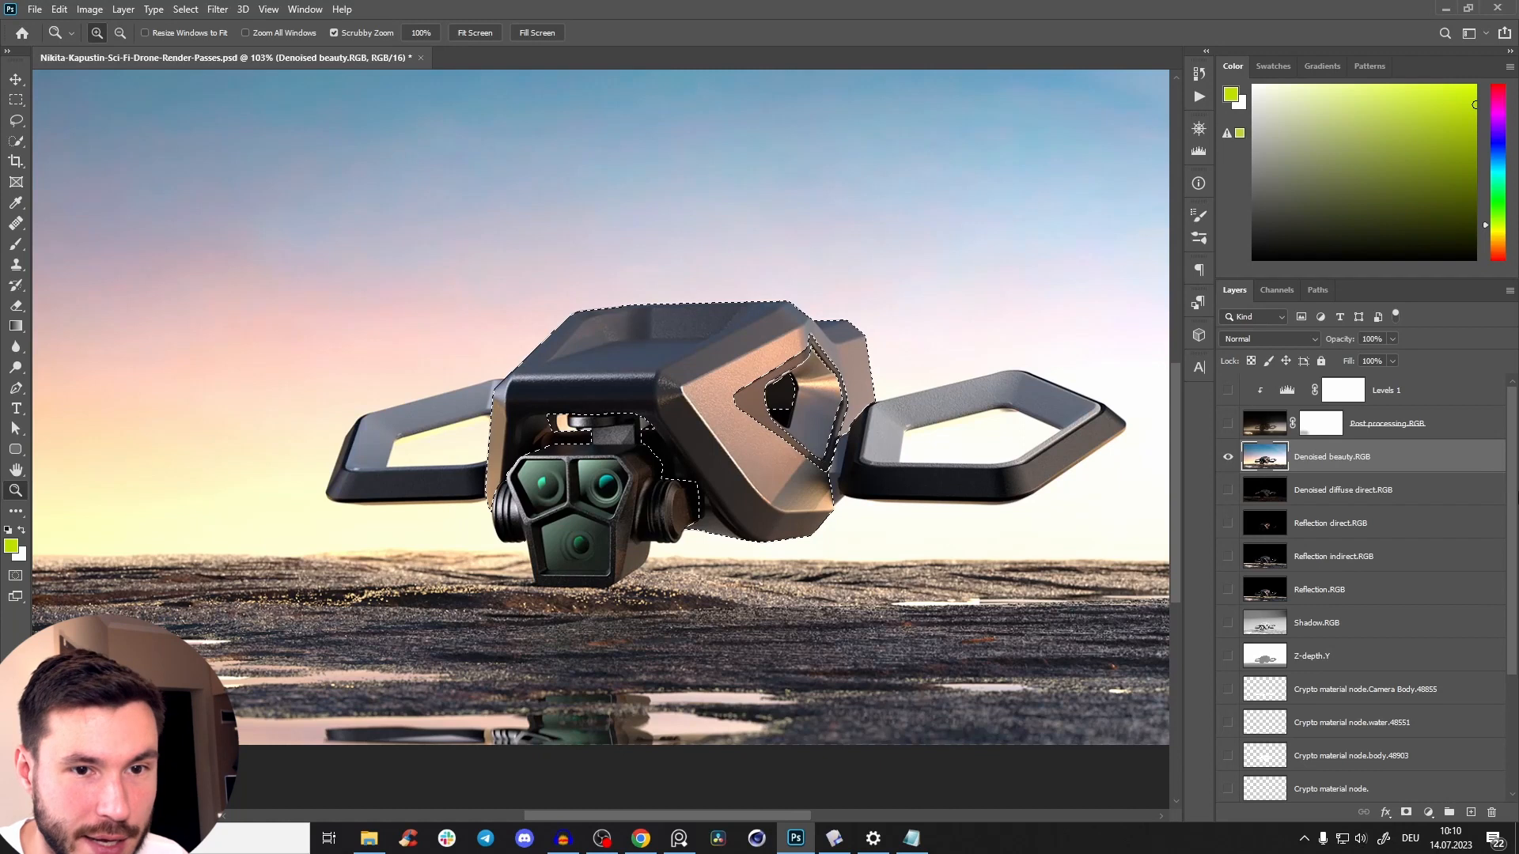
Preview the ground selection from Crypto material node.BG and the trim selection from Crypto material node.Octane Material.
{"action": "scroll", "coordinate": [1265, 602], "scroll_direction": "down", "scroll_amount": 3}
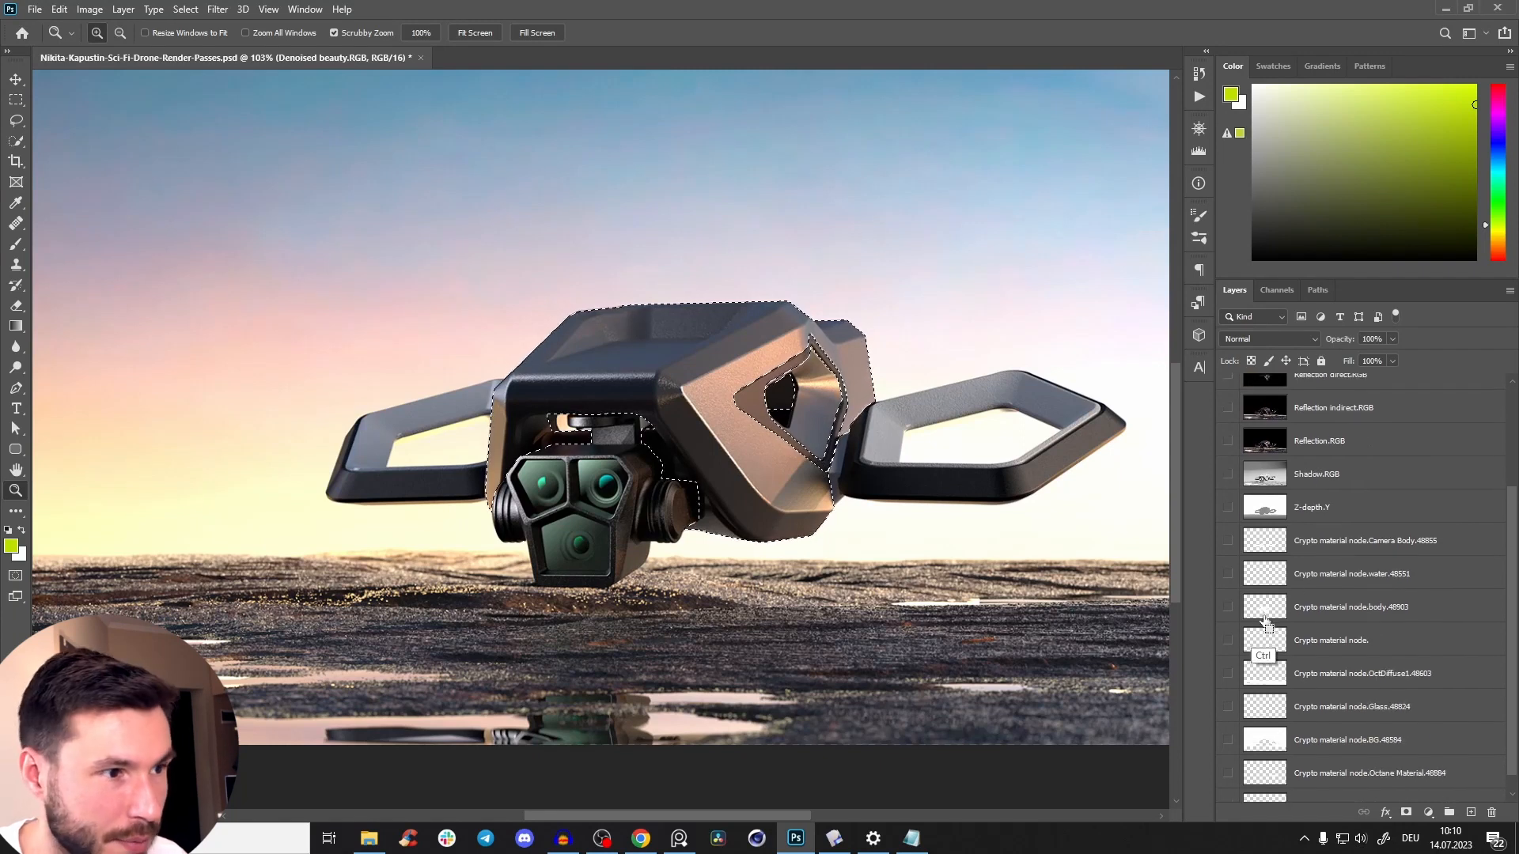
{"action": "left_click", "coordinate": [1264, 740], "text": "ctrl"}
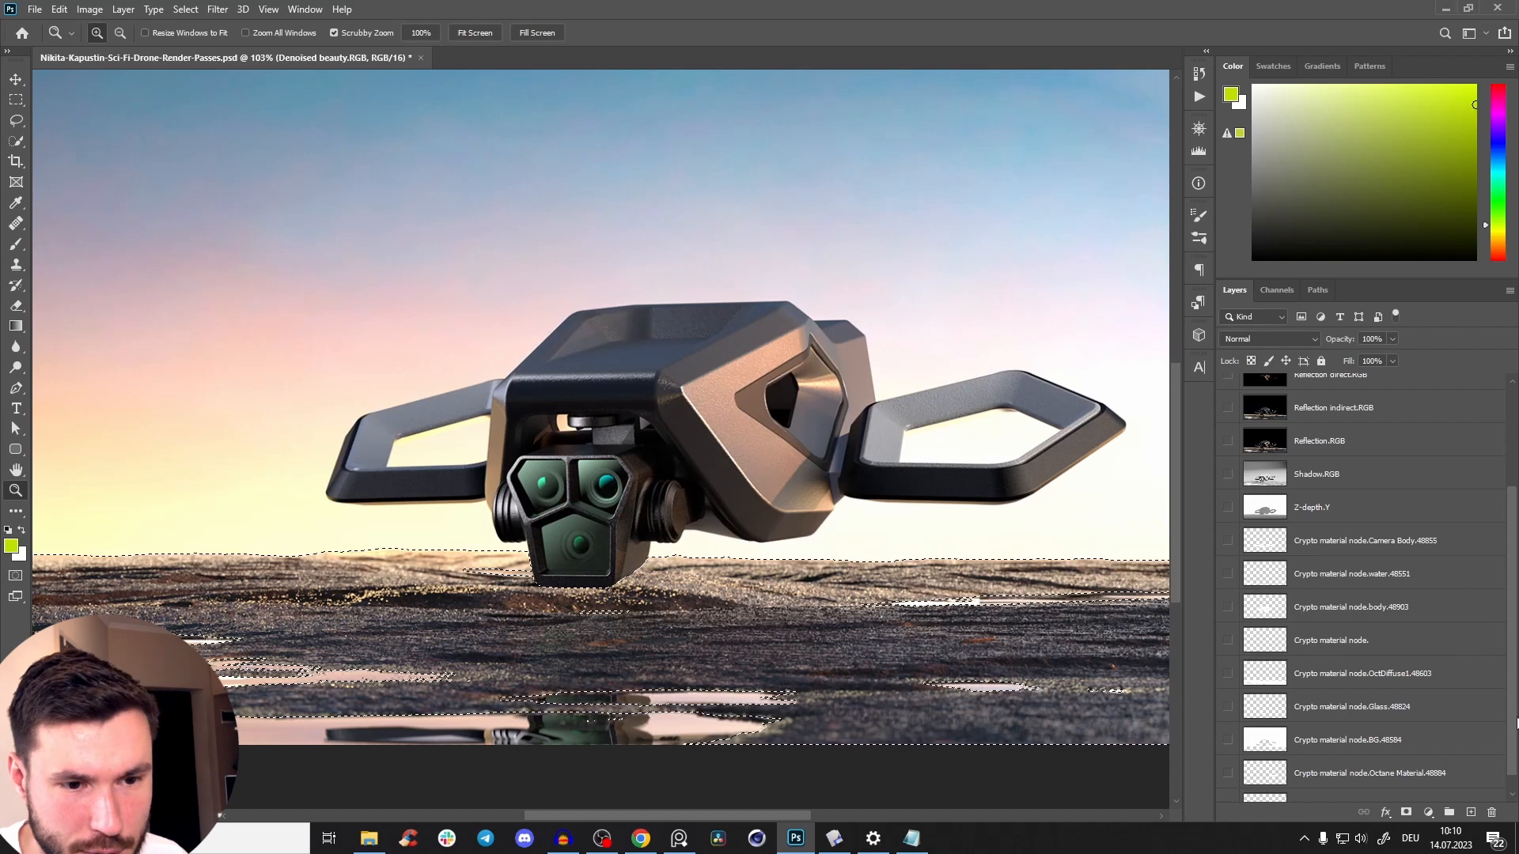
{"action": "scroll", "coordinate": [1517, 722], "scroll_direction": "down", "scroll_amount": 1}
{"action": "left_click", "coordinate": [1268, 755], "text": "ctrl"}
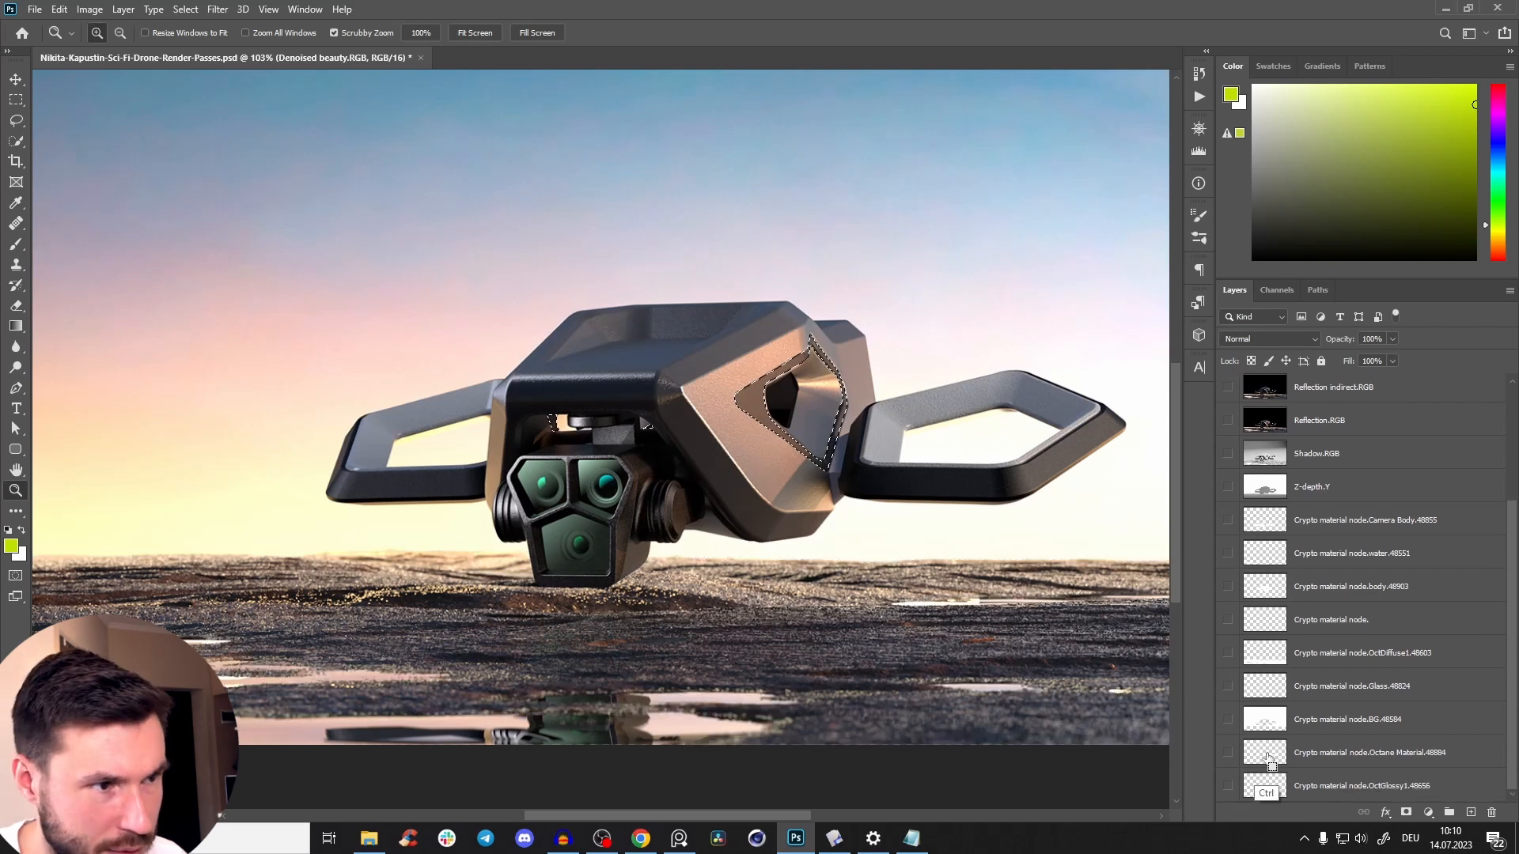
Load the crypto material selection covering the camera housing and wing frames, and return to the Denoised beauty.RGB layer.
{"action": "left_click", "coordinate": [1266, 585], "text": "ctrl"}
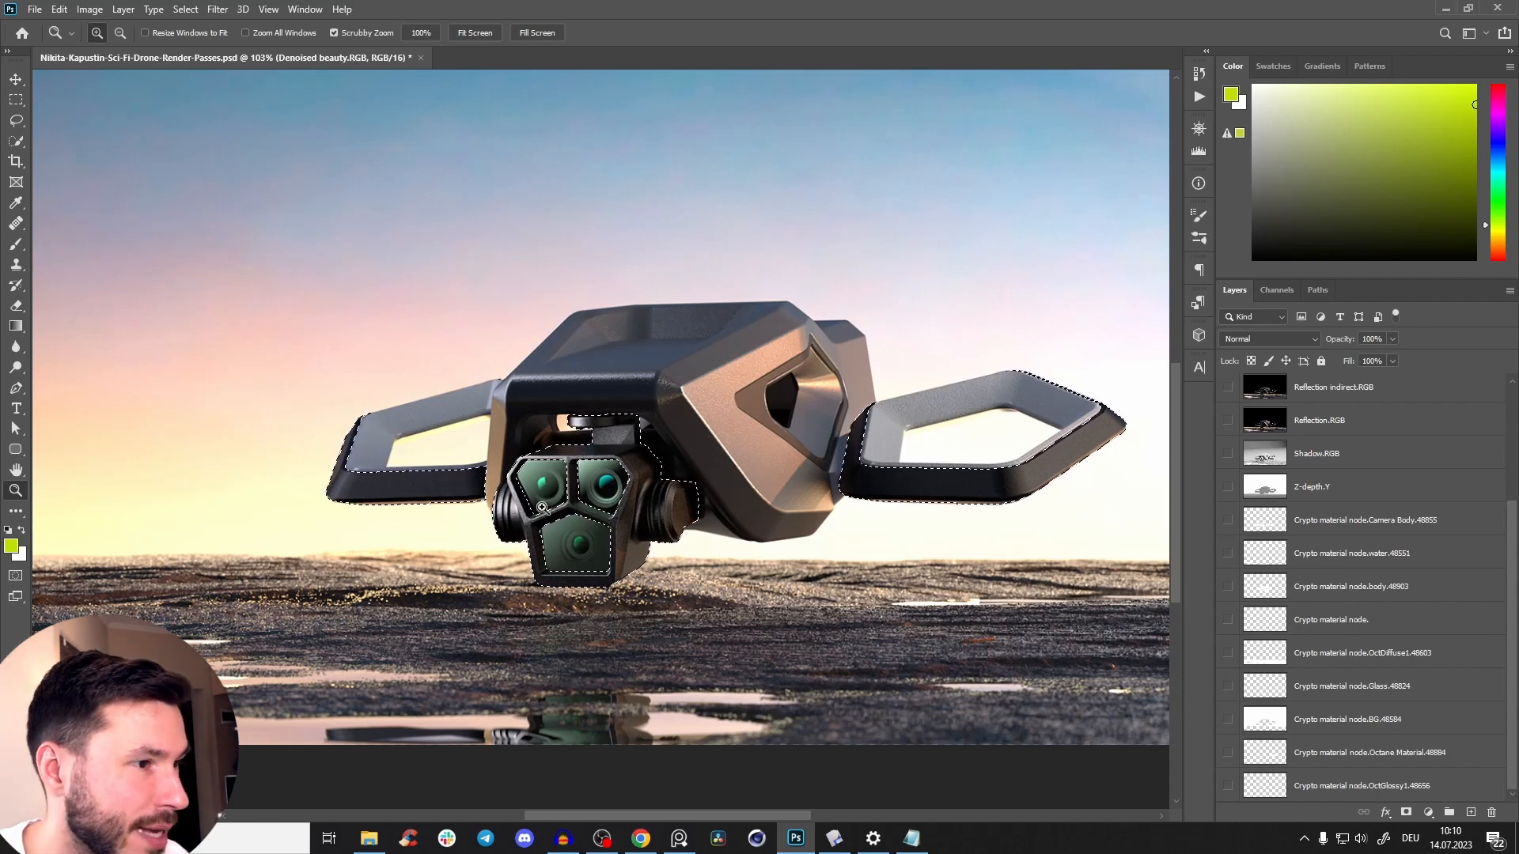
{"action": "left_click_drag", "start_coordinate": [656, 482], "coordinate": [708, 444]}
{"action": "left_click_drag", "start_coordinate": [716, 498], "coordinate": [655, 499]}
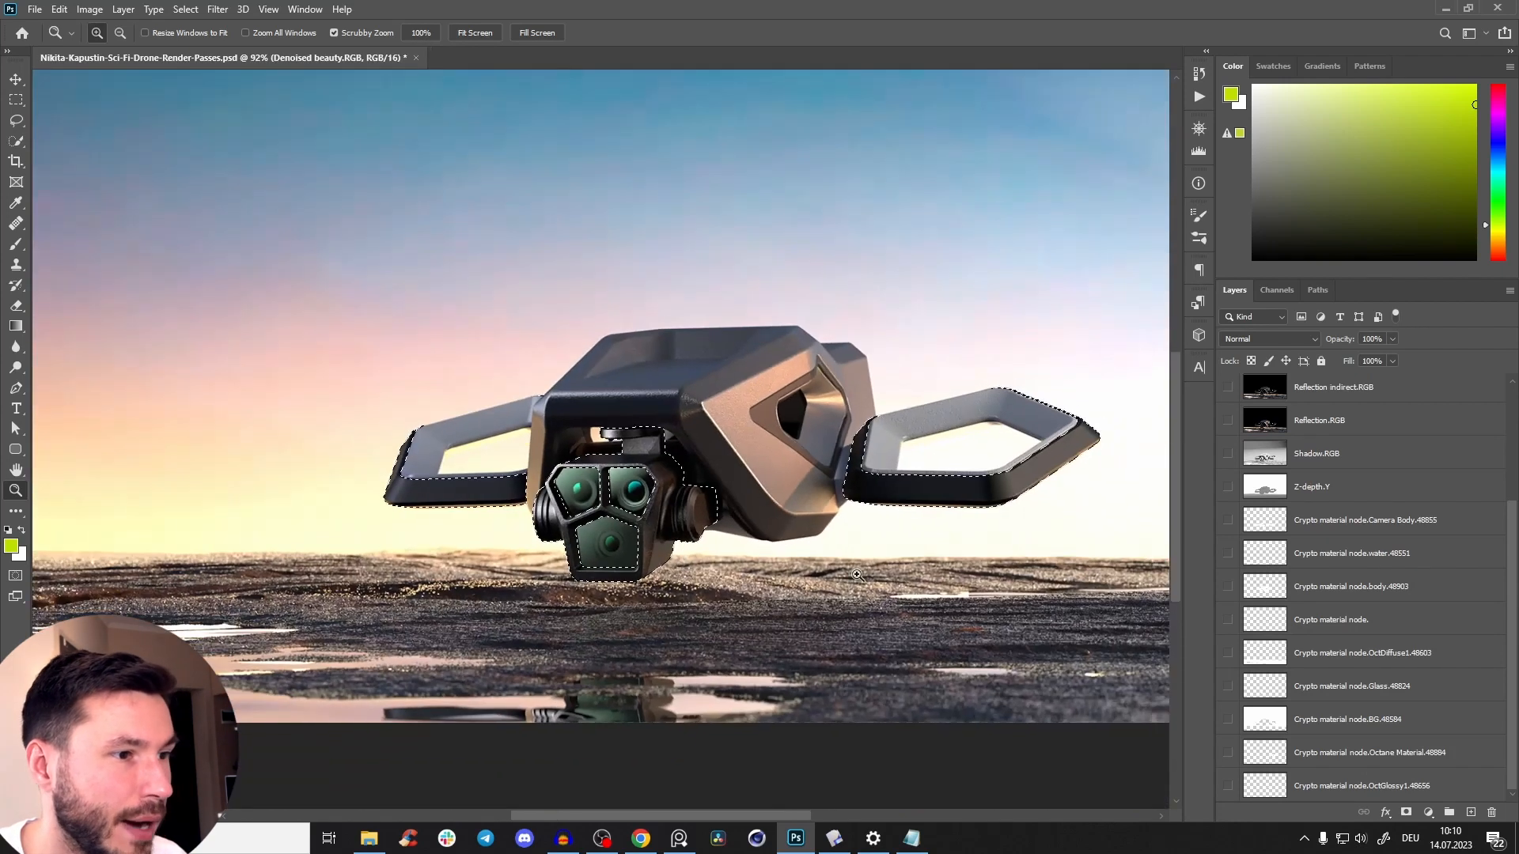
{"action": "left_click_drag", "start_coordinate": [1511, 547], "coordinate": [1514, 427]}
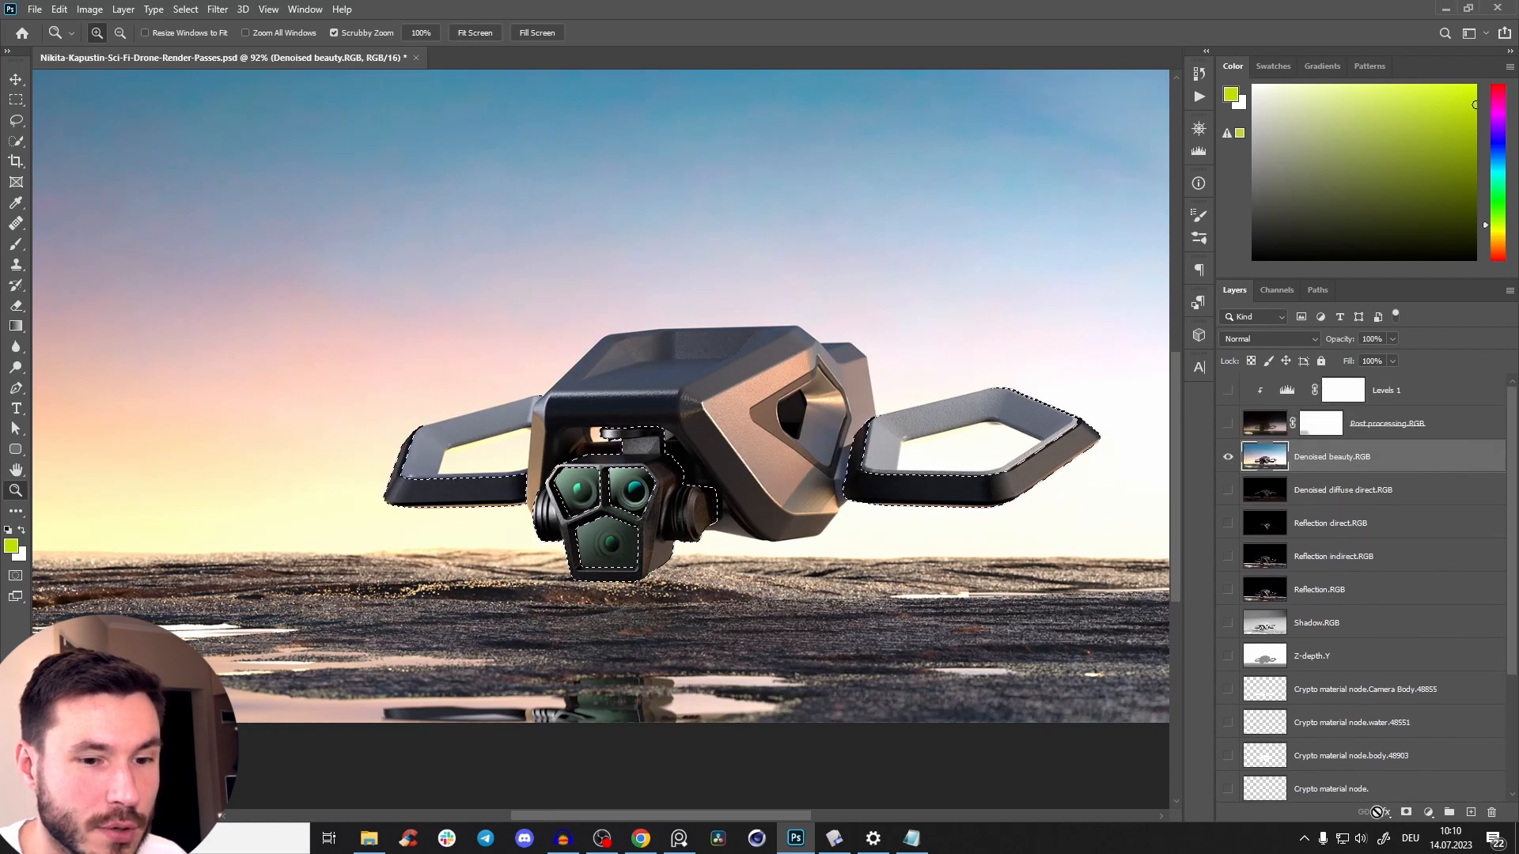
Try a layer mask on Denoised beauty.RGB from the camera housing and wing frame selection, undo it, and clear the selection.
{"action": "left_click", "coordinate": [1405, 812]}
{"action": "mouse_move", "coordinate": [696, 479]}
{"action": "left_mouse_down"}
{"action": "mouse_move", "coordinate": [715, 474]}
{"action": "mouse_move", "coordinate": [667, 483]}
{"action": "left_mouse_up"}
{"action": "left_click_drag", "start_coordinate": [605, 546], "coordinate": [630, 563]}
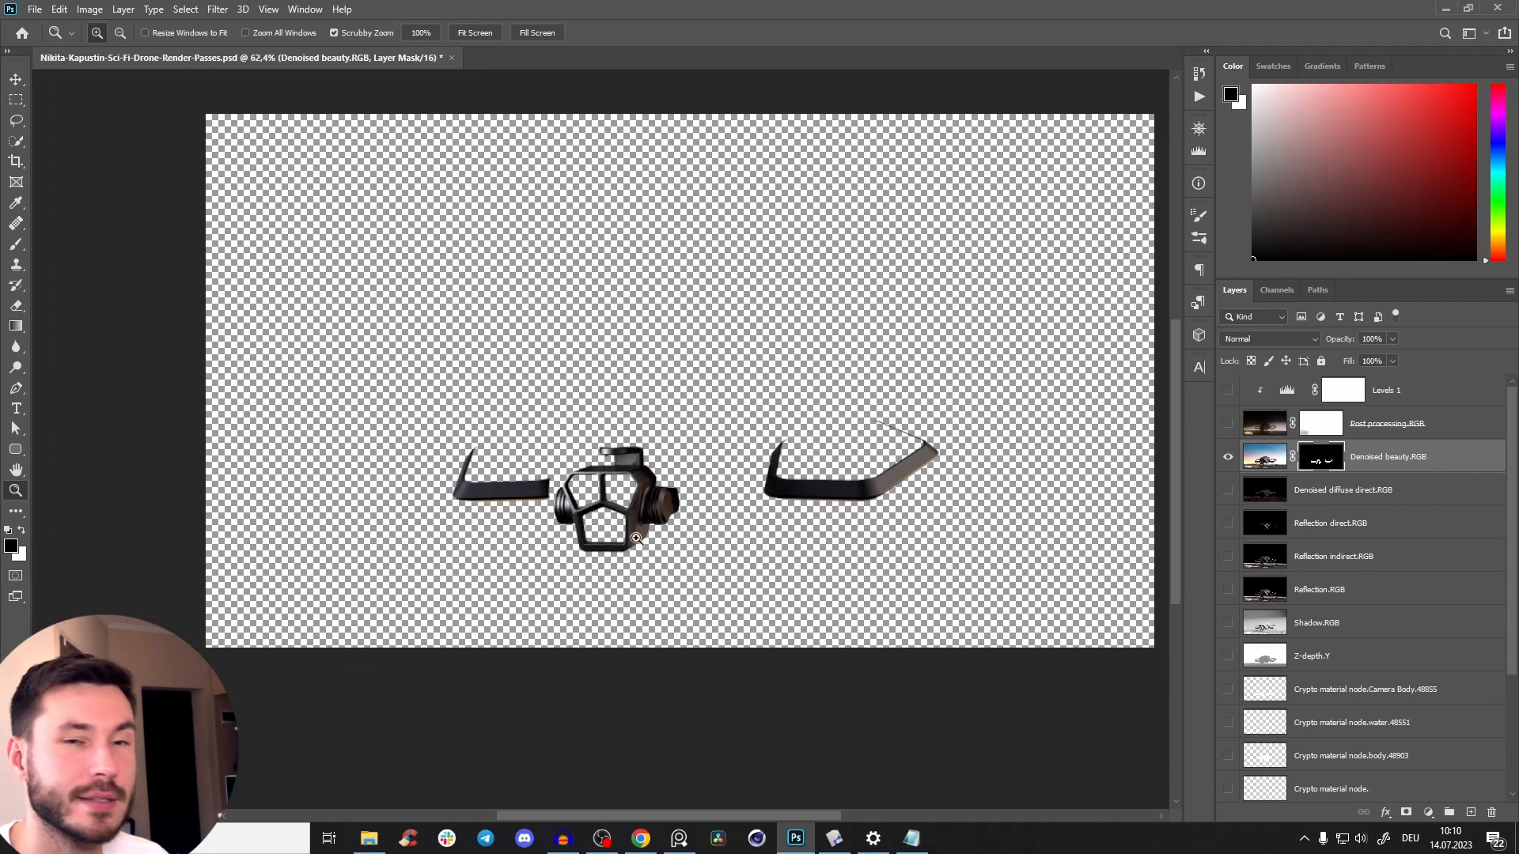
{"action": "key", "text": "ctrl+z"}
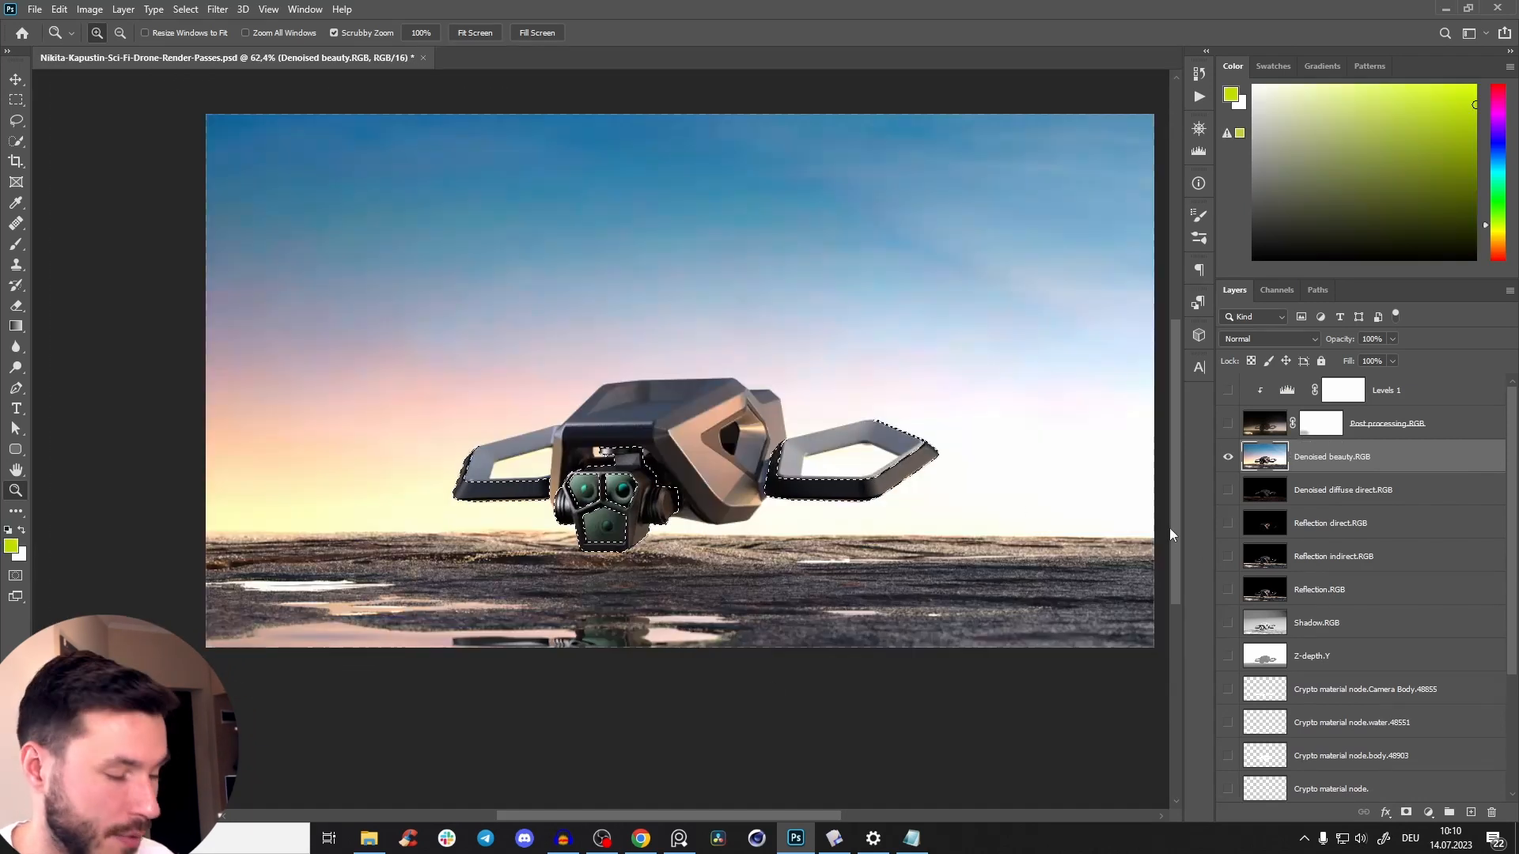
{"action": "key", "text": "ctrl+d"}
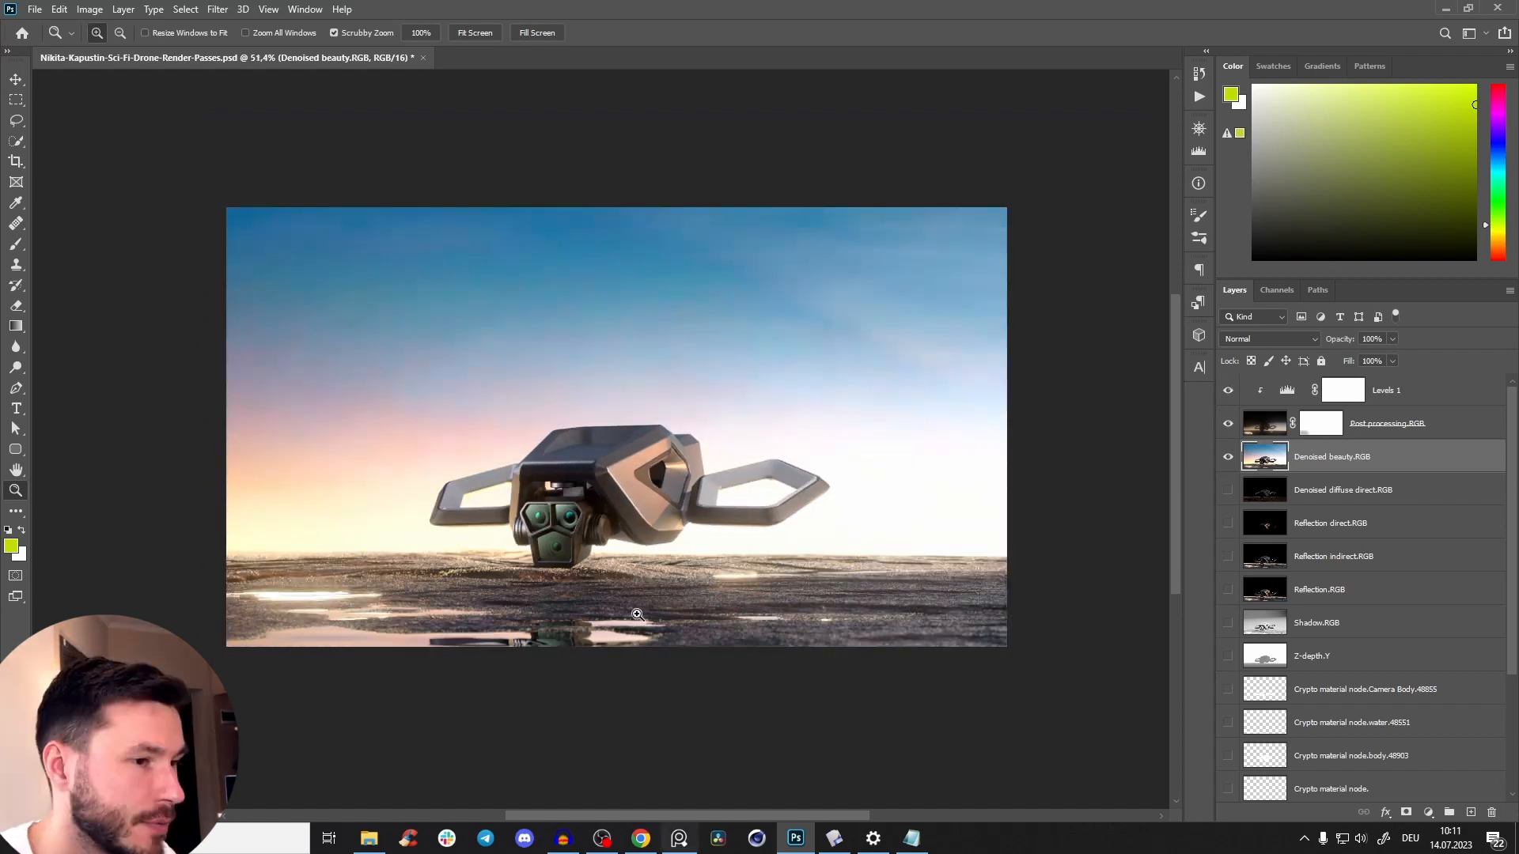
Examine the composited drone up close, covering the camera head, the body surfaces and the ground beneath.
{"action": "scroll", "coordinate": [601, 521], "scroll_direction": "up", "scroll_amount": 3}
{"action": "left_click_drag", "start_coordinate": [609, 518], "coordinate": [667, 463]}
{"action": "scroll", "coordinate": [585, 546], "scroll_direction": "down", "scroll_amount": 3}
{"action": "scroll", "coordinate": [629, 507], "scroll_direction": "up", "scroll_amount": 3}
{"action": "scroll", "coordinate": [607, 479], "scroll_direction": "down", "scroll_amount": 2}
{"action": "scroll", "coordinate": [607, 470], "scroll_direction": "up", "scroll_amount": 1}
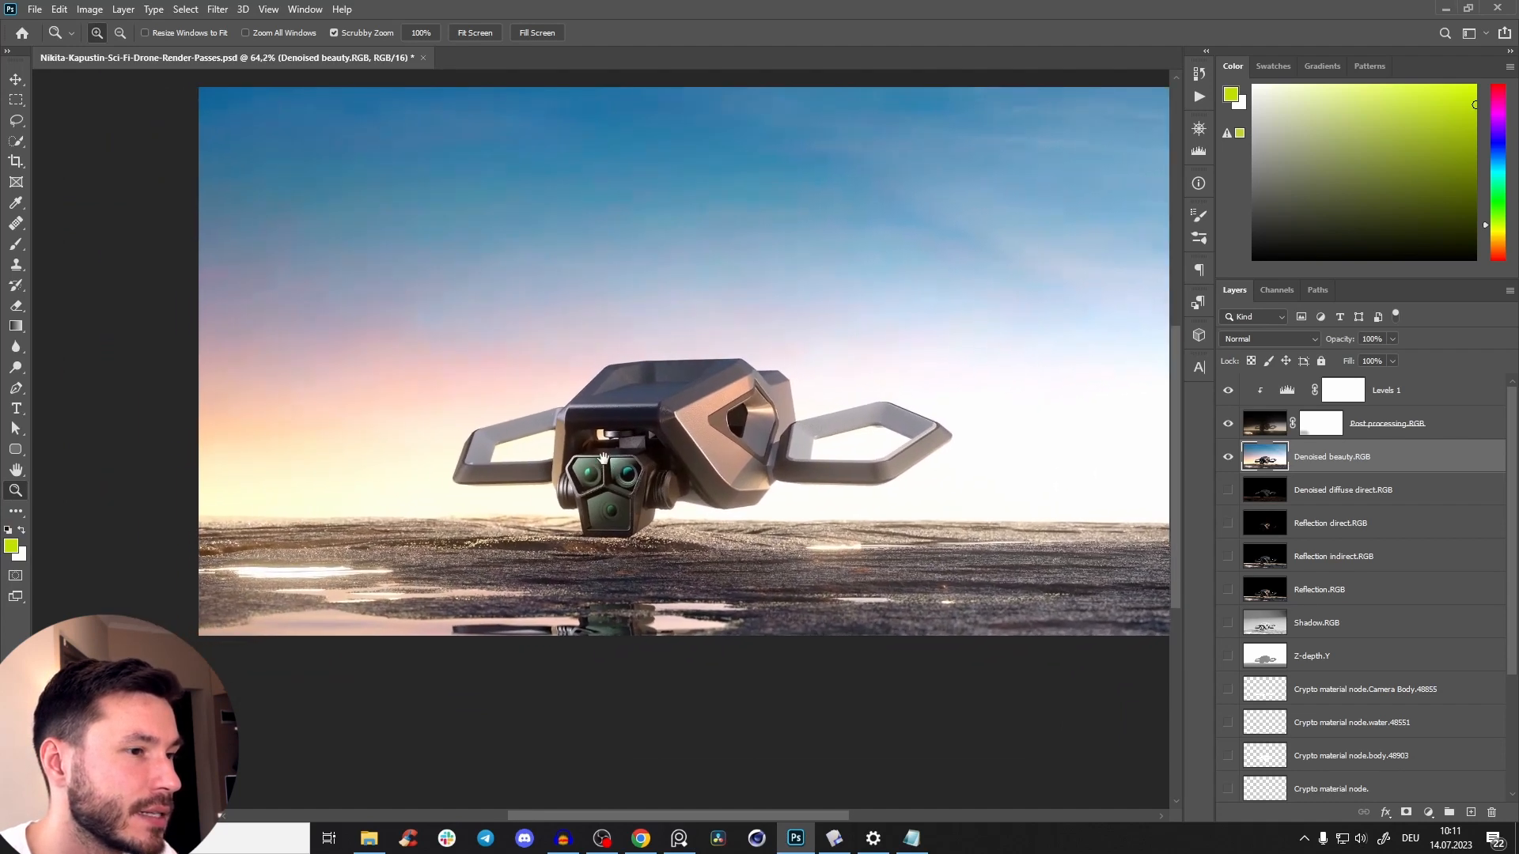
{"action": "scroll", "coordinate": [652, 431], "scroll_direction": "up", "scroll_amount": 2}
{"action": "left_click_drag", "start_coordinate": [681, 368], "coordinate": [648, 370]}
{"action": "scroll", "coordinate": [649, 370], "scroll_direction": "up", "scroll_amount": 1}
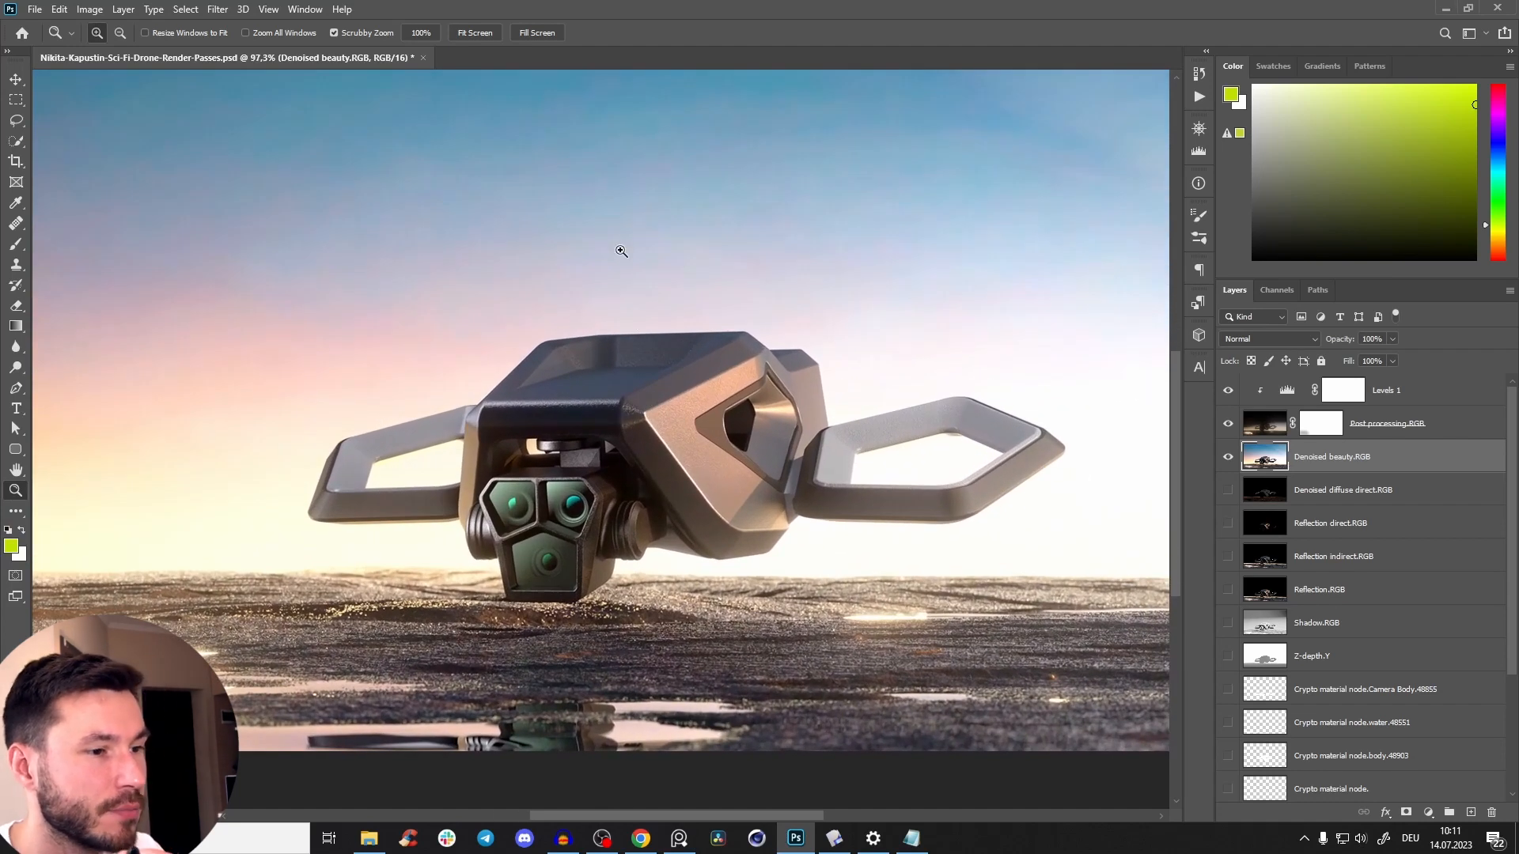
{"action": "scroll", "coordinate": [555, 501], "scroll_direction": "up", "scroll_amount": 2}
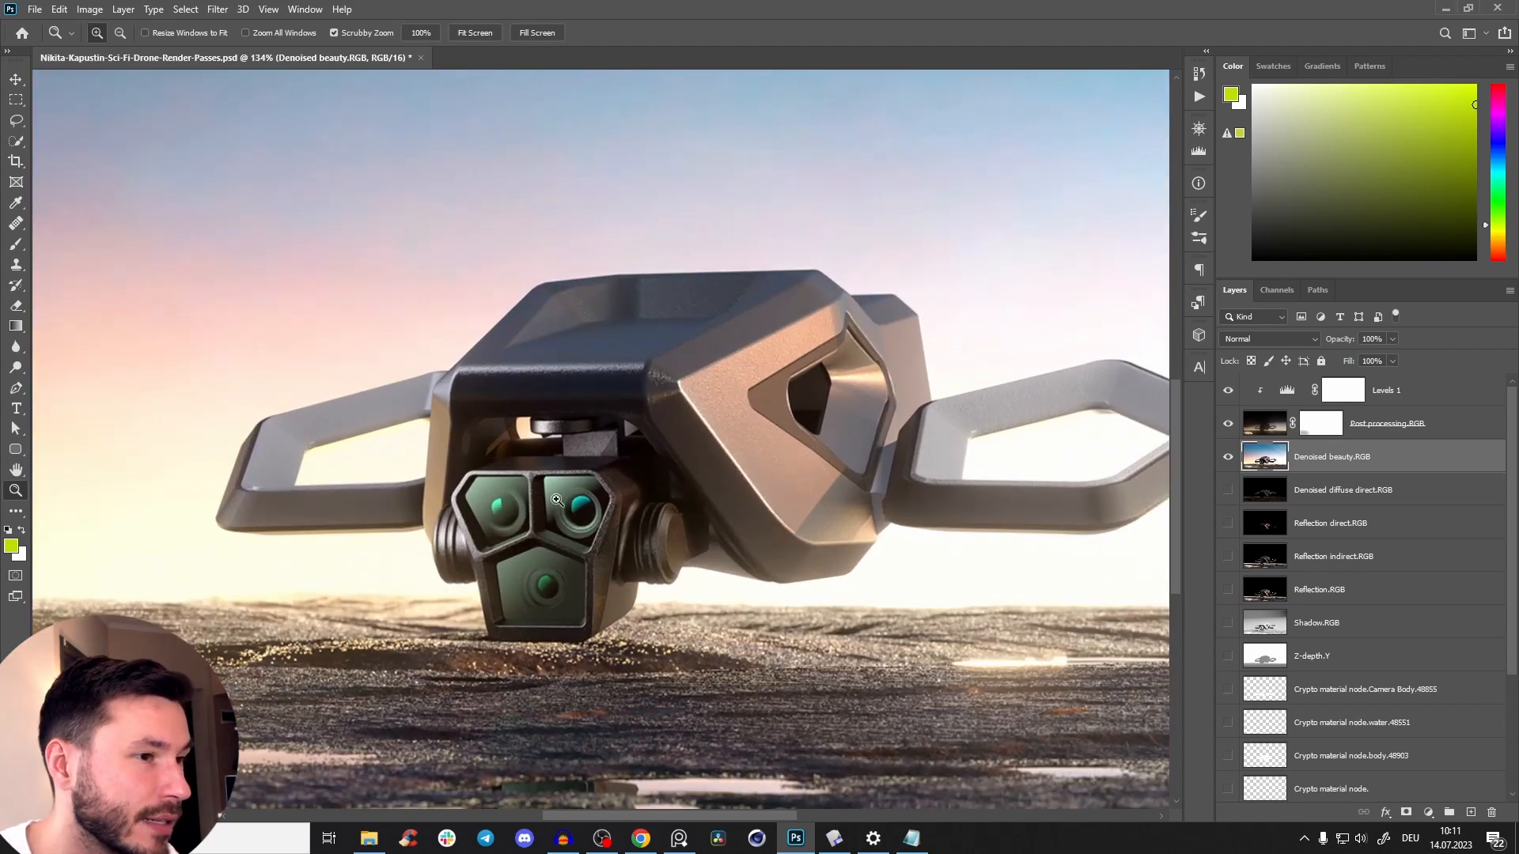
{"action": "scroll", "coordinate": [556, 500], "scroll_direction": "down", "scroll_amount": 2}
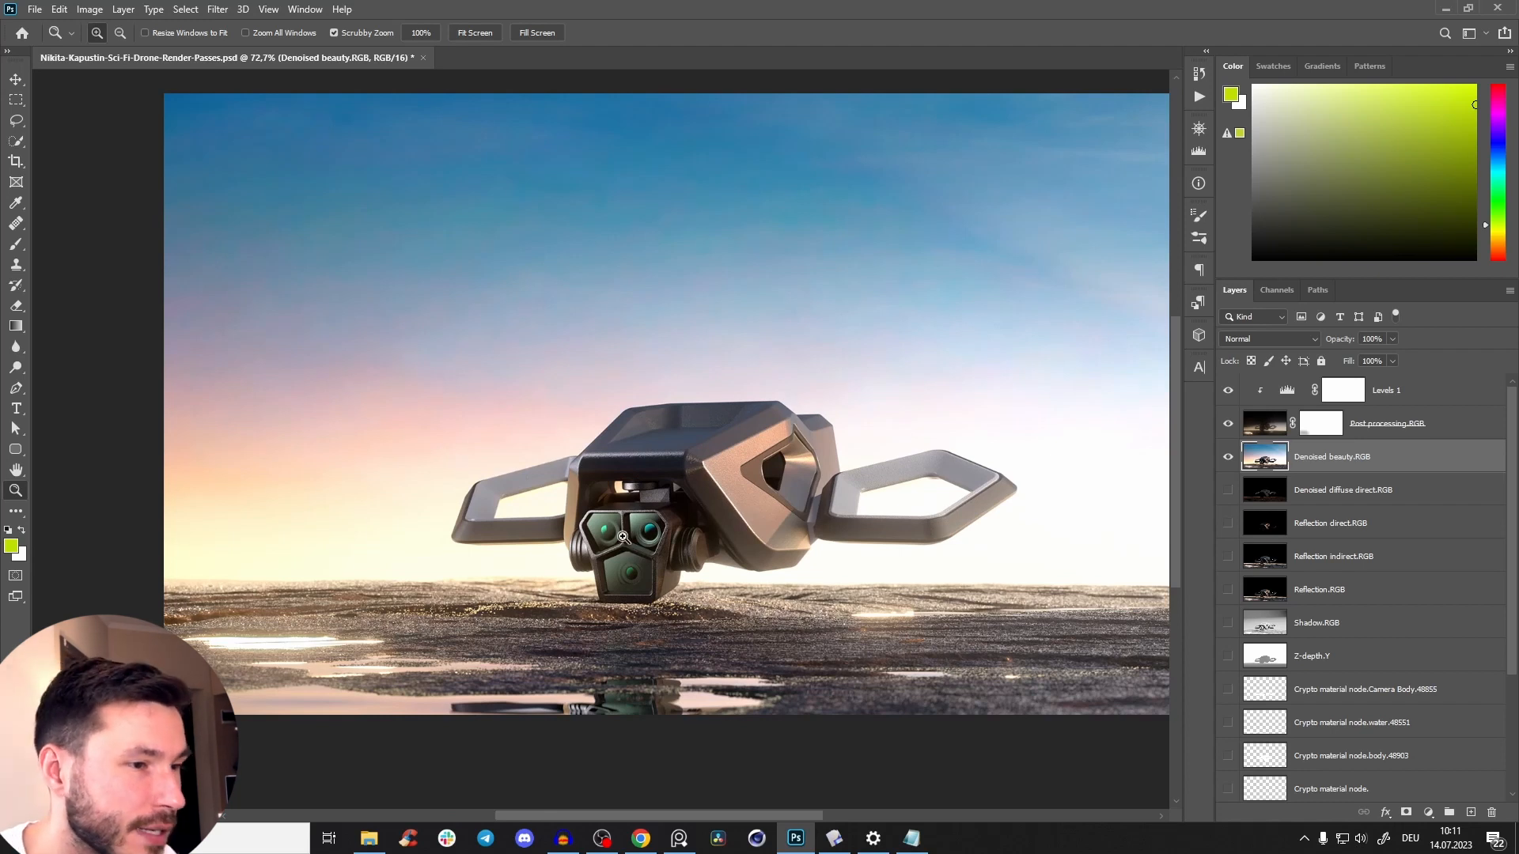
{"action": "scroll", "coordinate": [623, 537], "scroll_direction": "up", "scroll_amount": 1}
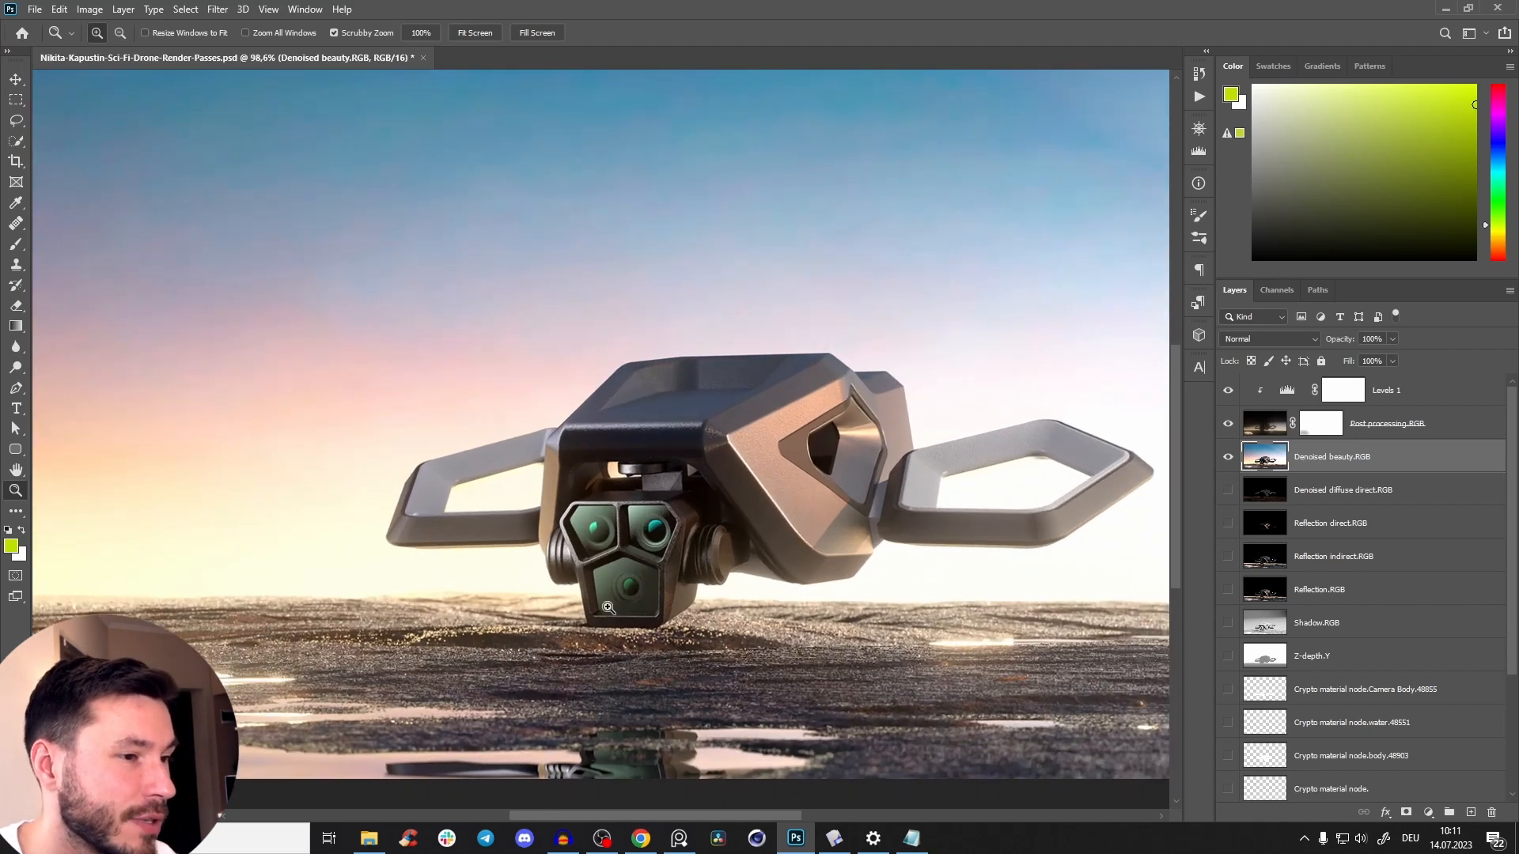
{"action": "scroll", "coordinate": [661, 525], "scroll_direction": "up", "scroll_amount": 1}
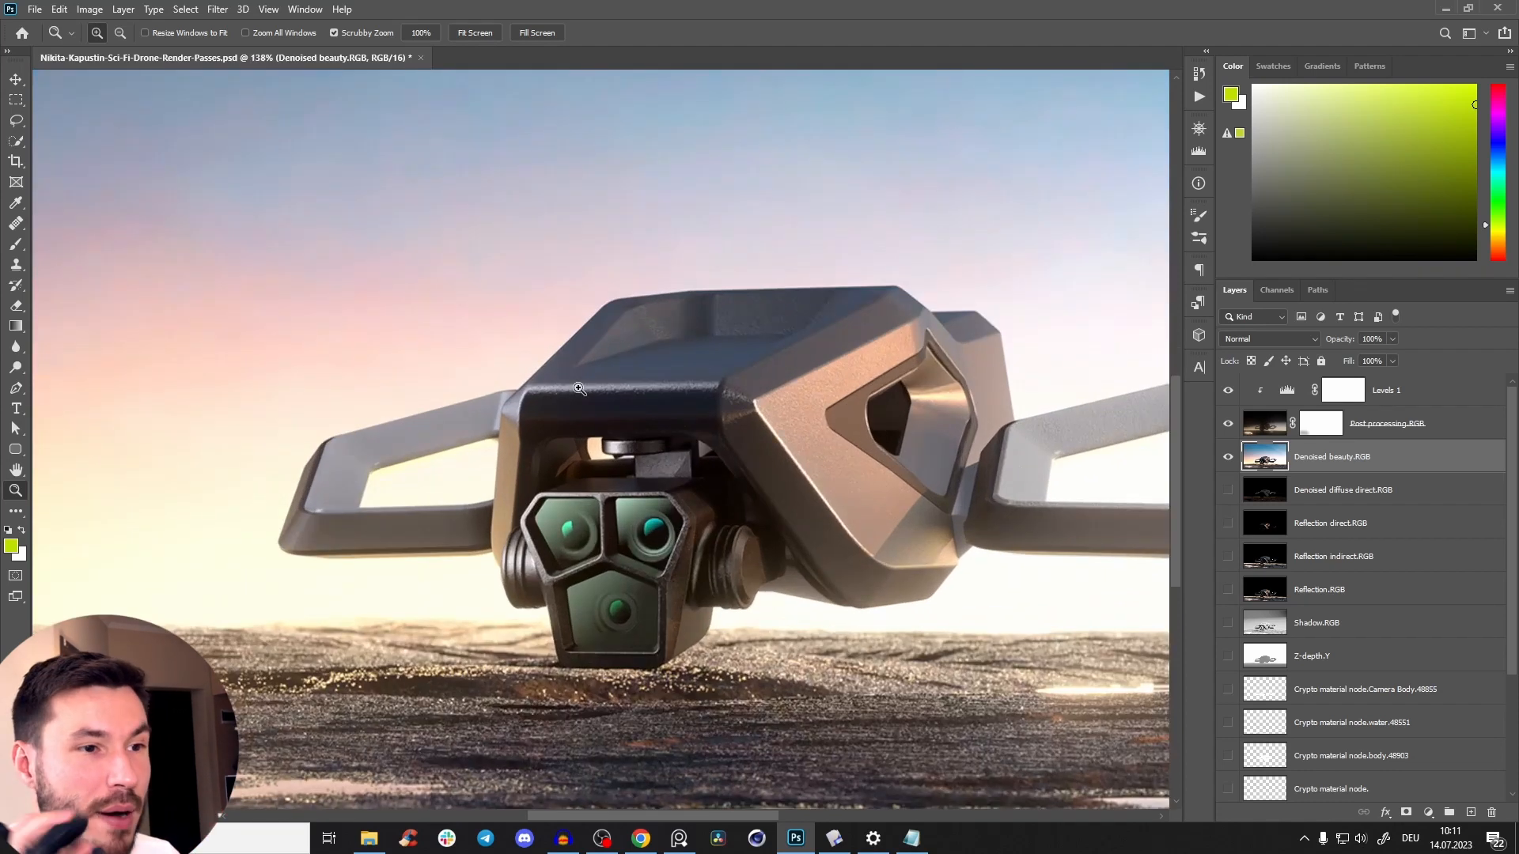
{"action": "left_click_drag", "start_coordinate": [674, 468], "coordinate": [537, 463]}
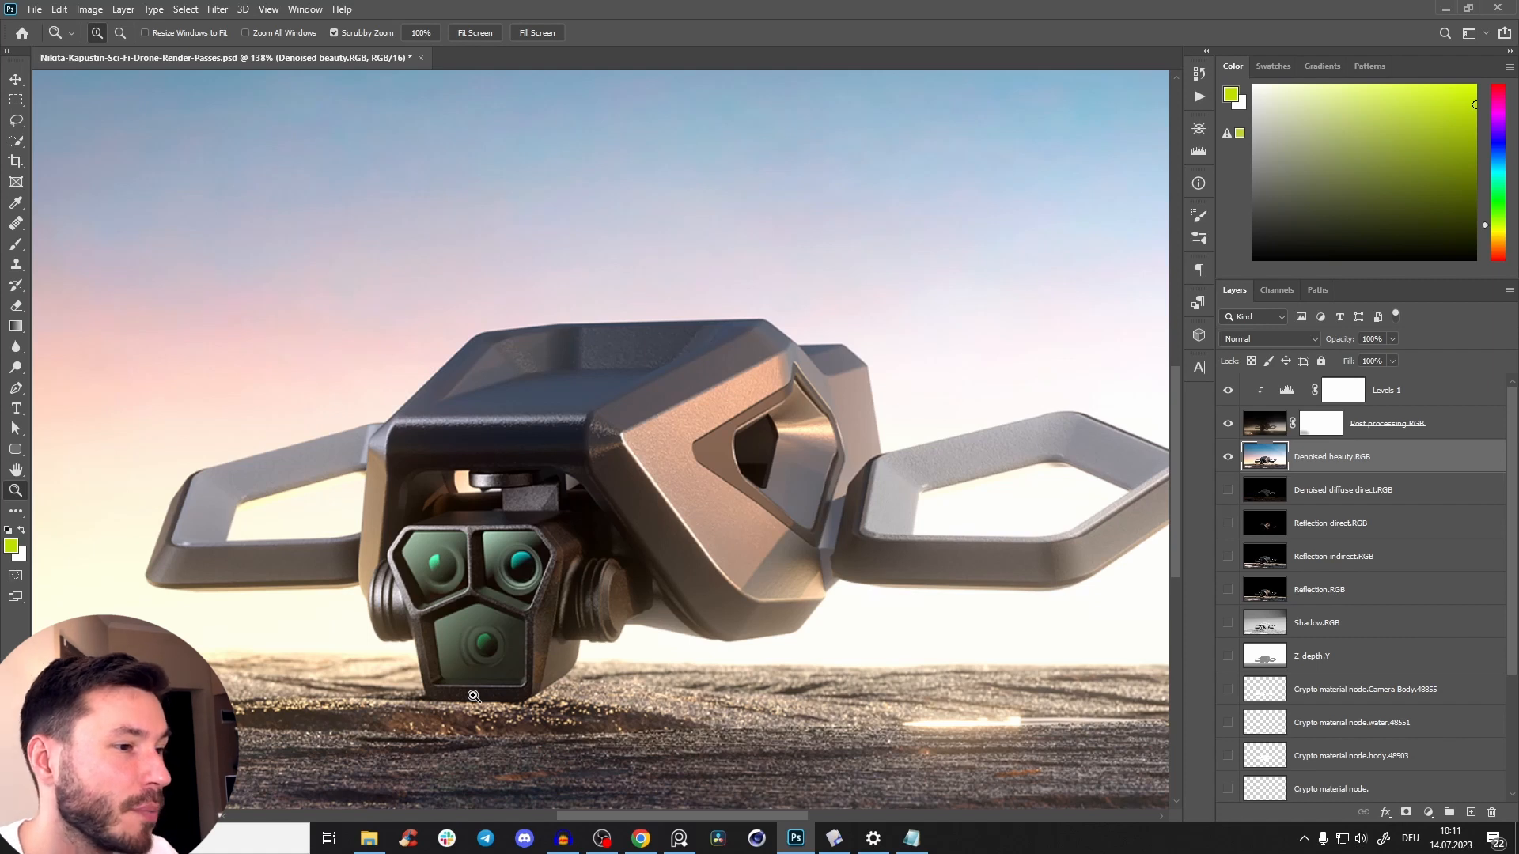
{"action": "left_click_drag", "start_coordinate": [512, 532], "coordinate": [599, 471]}
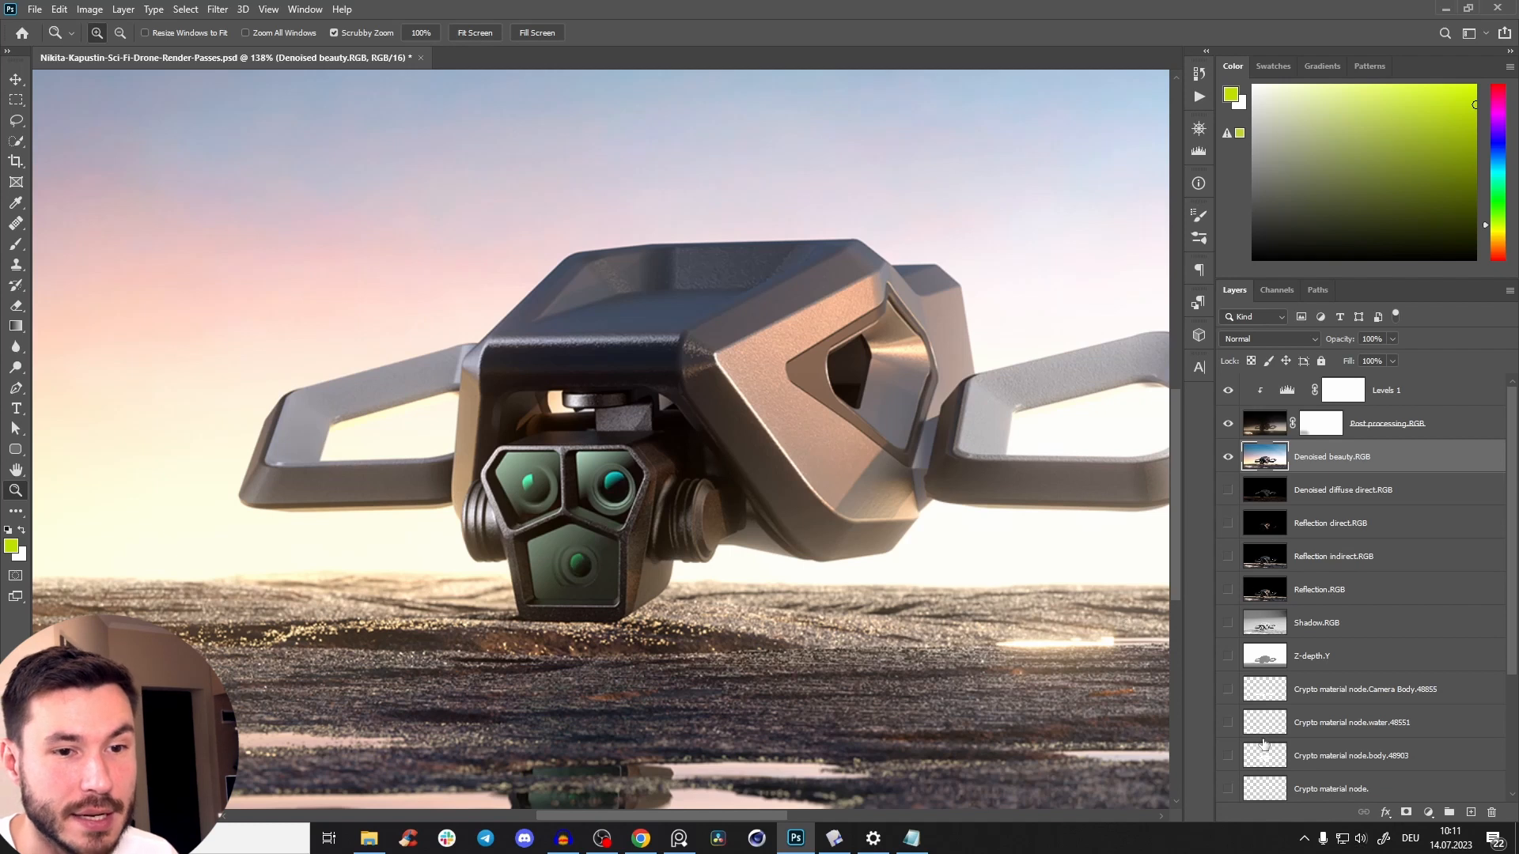
Preview the Reflection.RGB pass on its own, place it directly above Denoised beauty.RGB, and make it visible.
{"action": "left_click", "coordinate": [1229, 590], "text": "alt"}
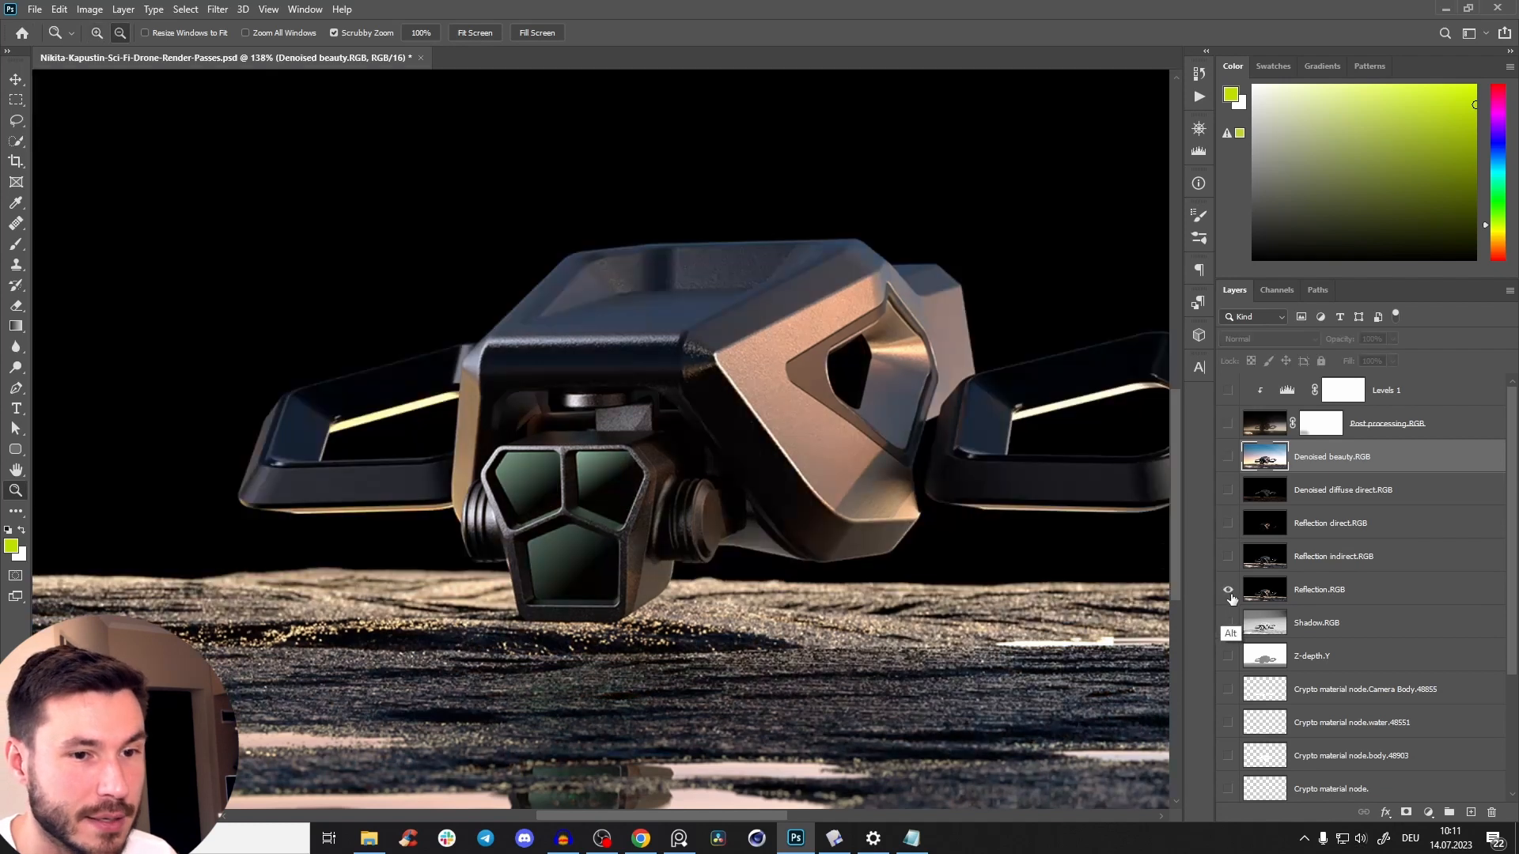
{"action": "left_click", "coordinate": [1230, 591], "text": "alt"}
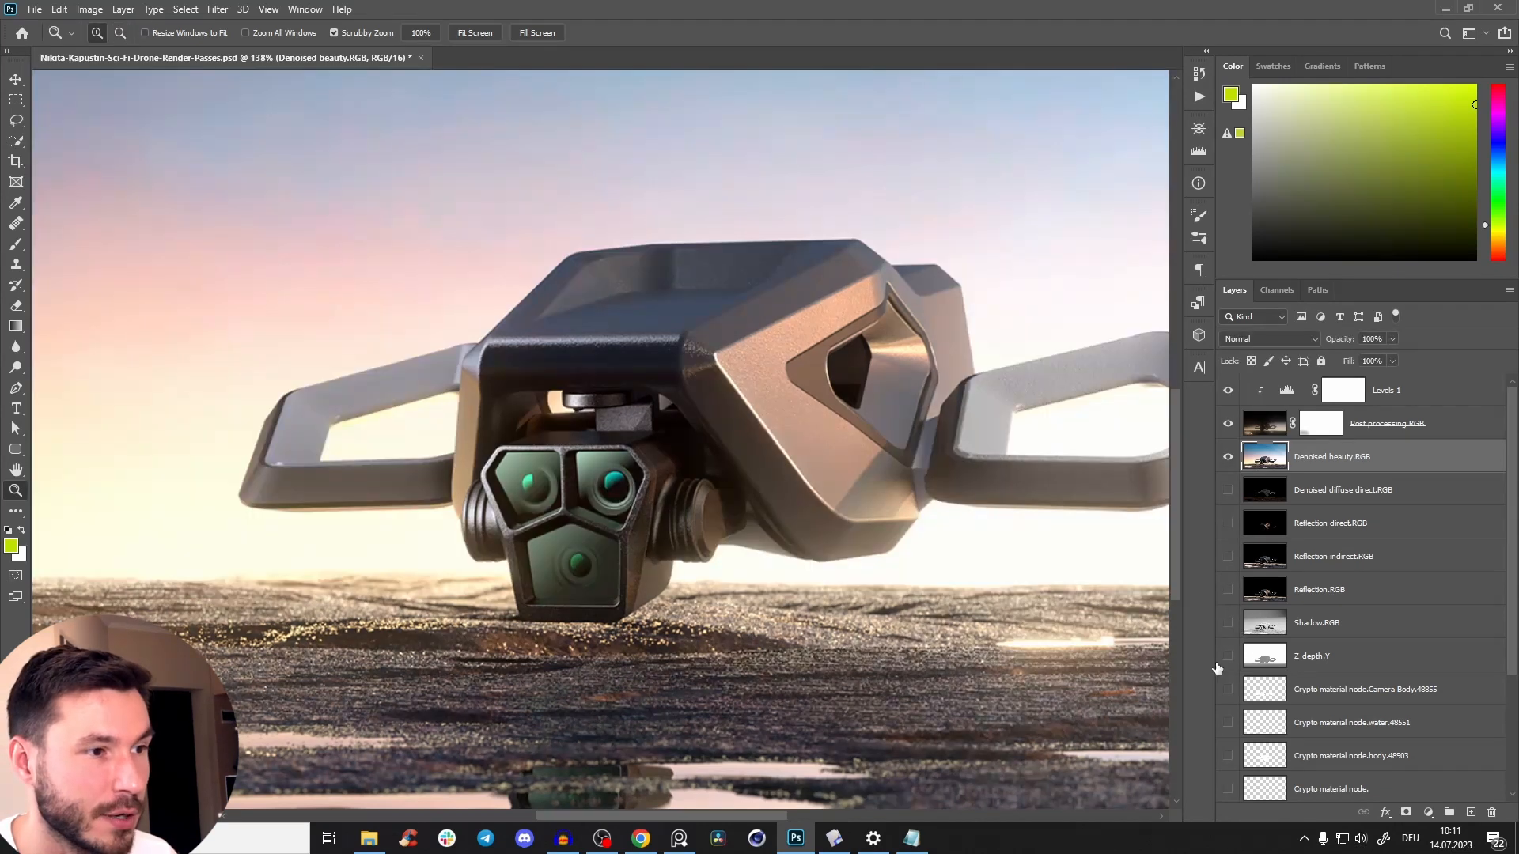
{"action": "double_click", "coordinate": [1339, 594]}
{"action": "left_click_drag", "start_coordinate": [1393, 602], "coordinate": [1412, 444]}
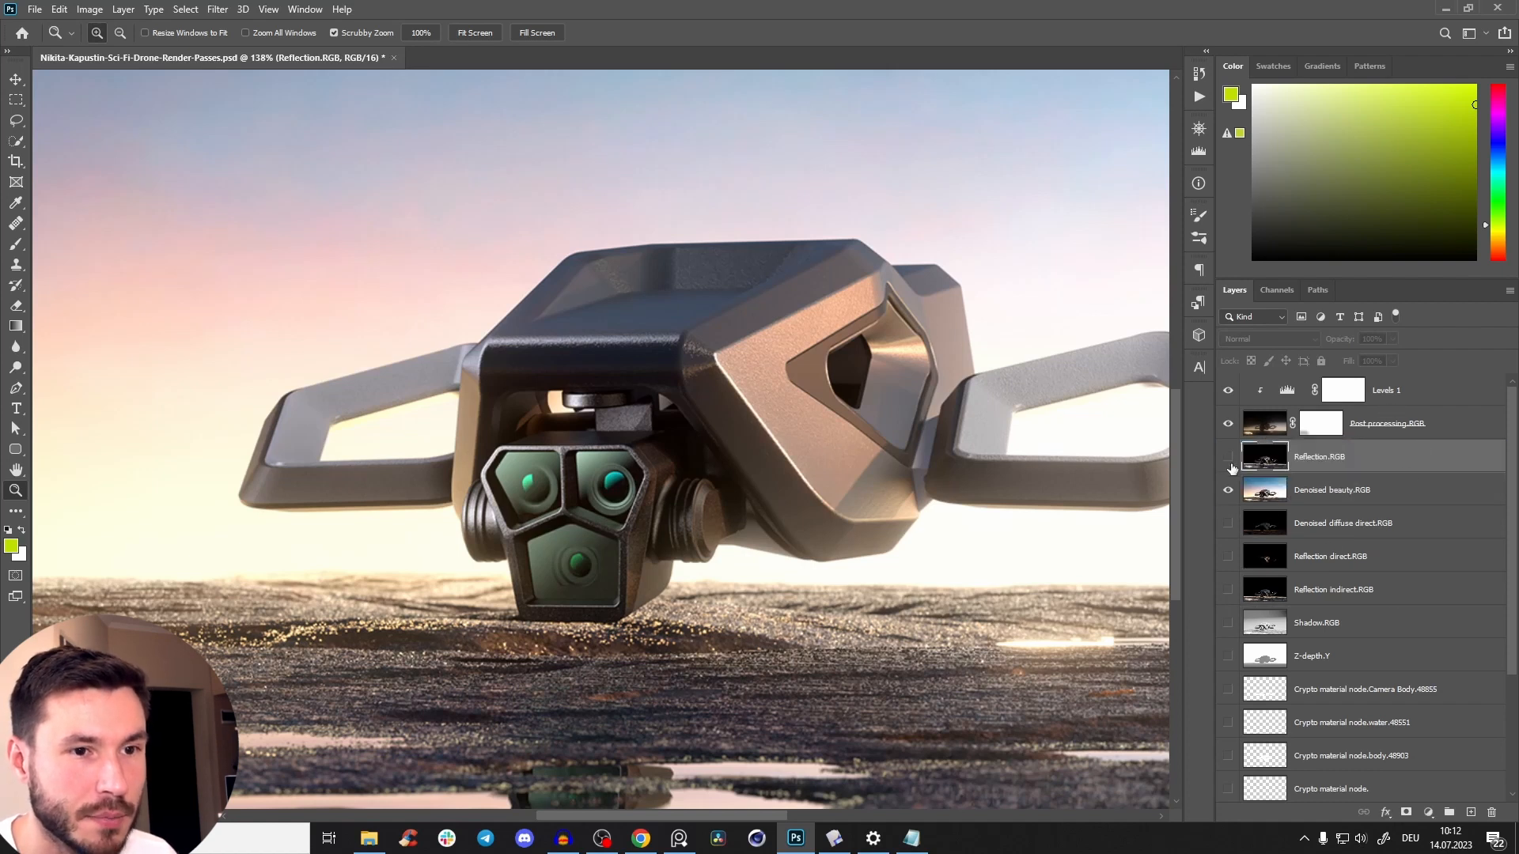
{"action": "left_click", "coordinate": [1228, 457]}
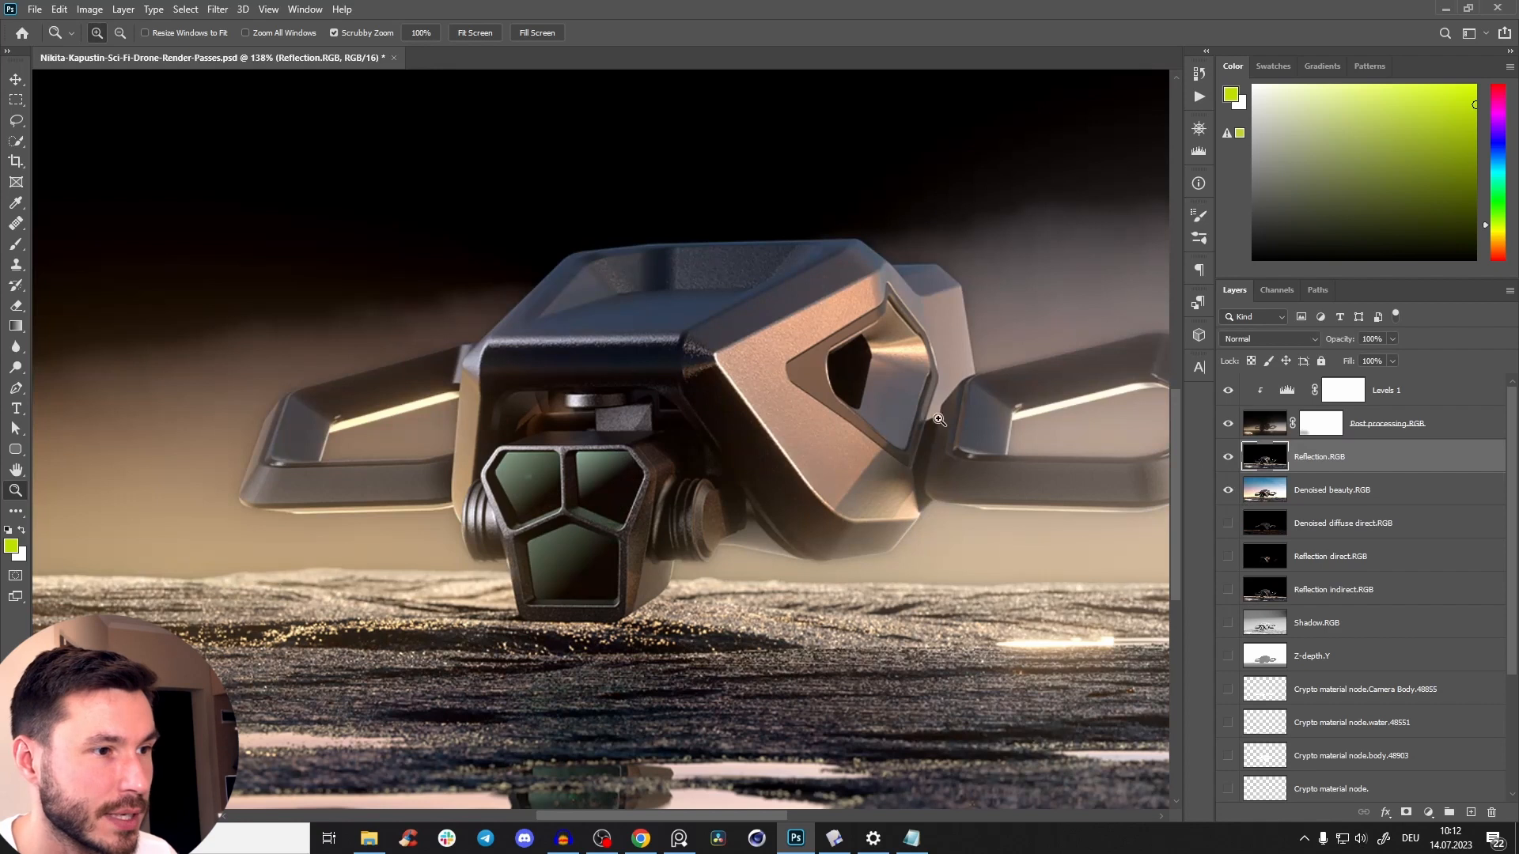
Set the blend mode of the Reflection.RGB layer to Screen.
{"action": "scroll", "coordinate": [674, 496], "scroll_direction": "down", "scroll_amount": 5}
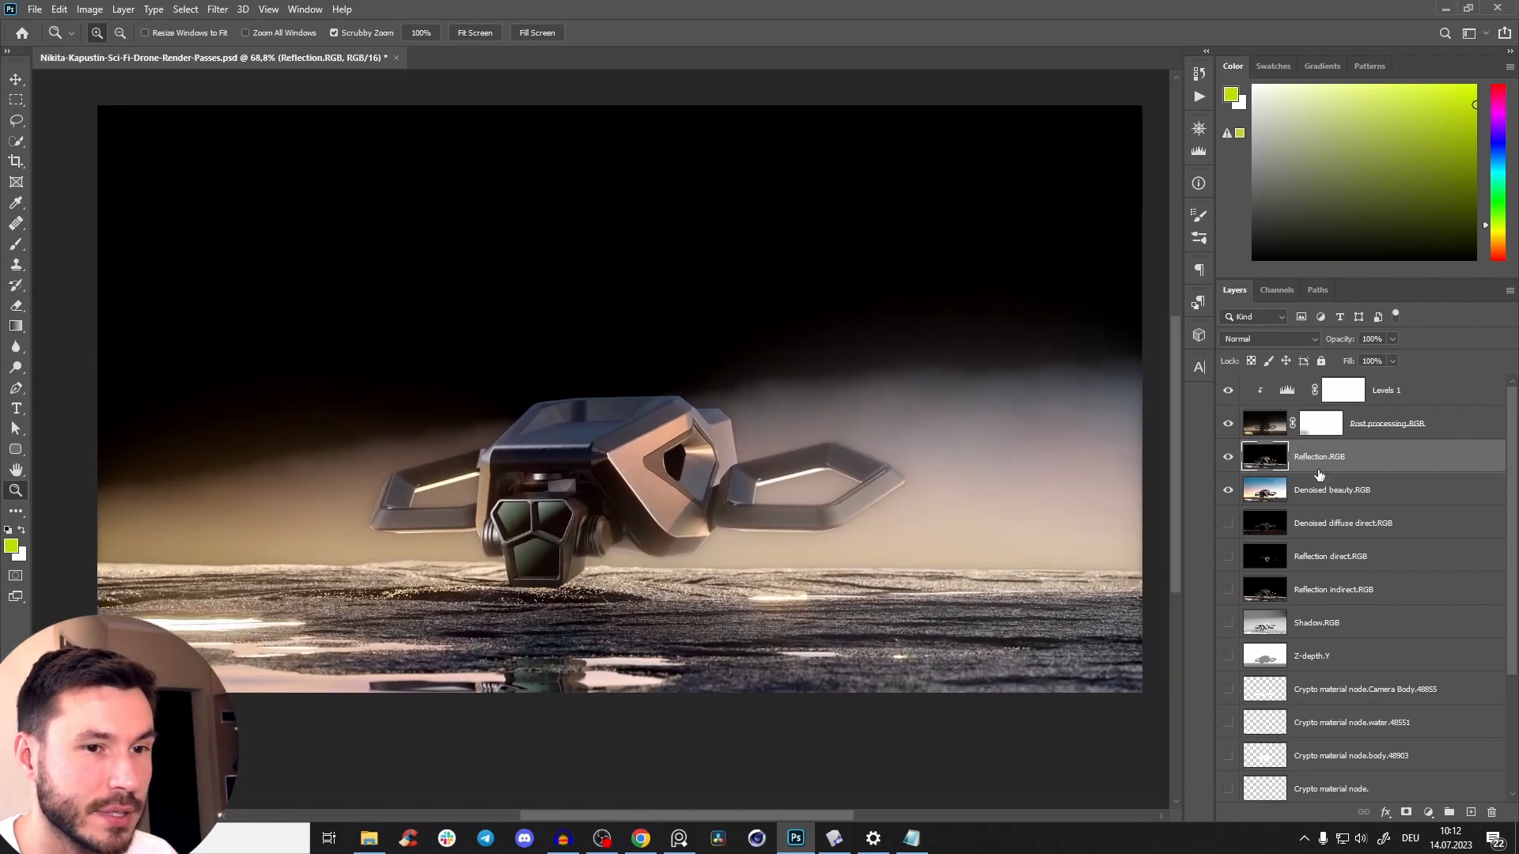
{"action": "scroll", "coordinate": [854, 554], "scroll_direction": "up", "scroll_amount": 1}
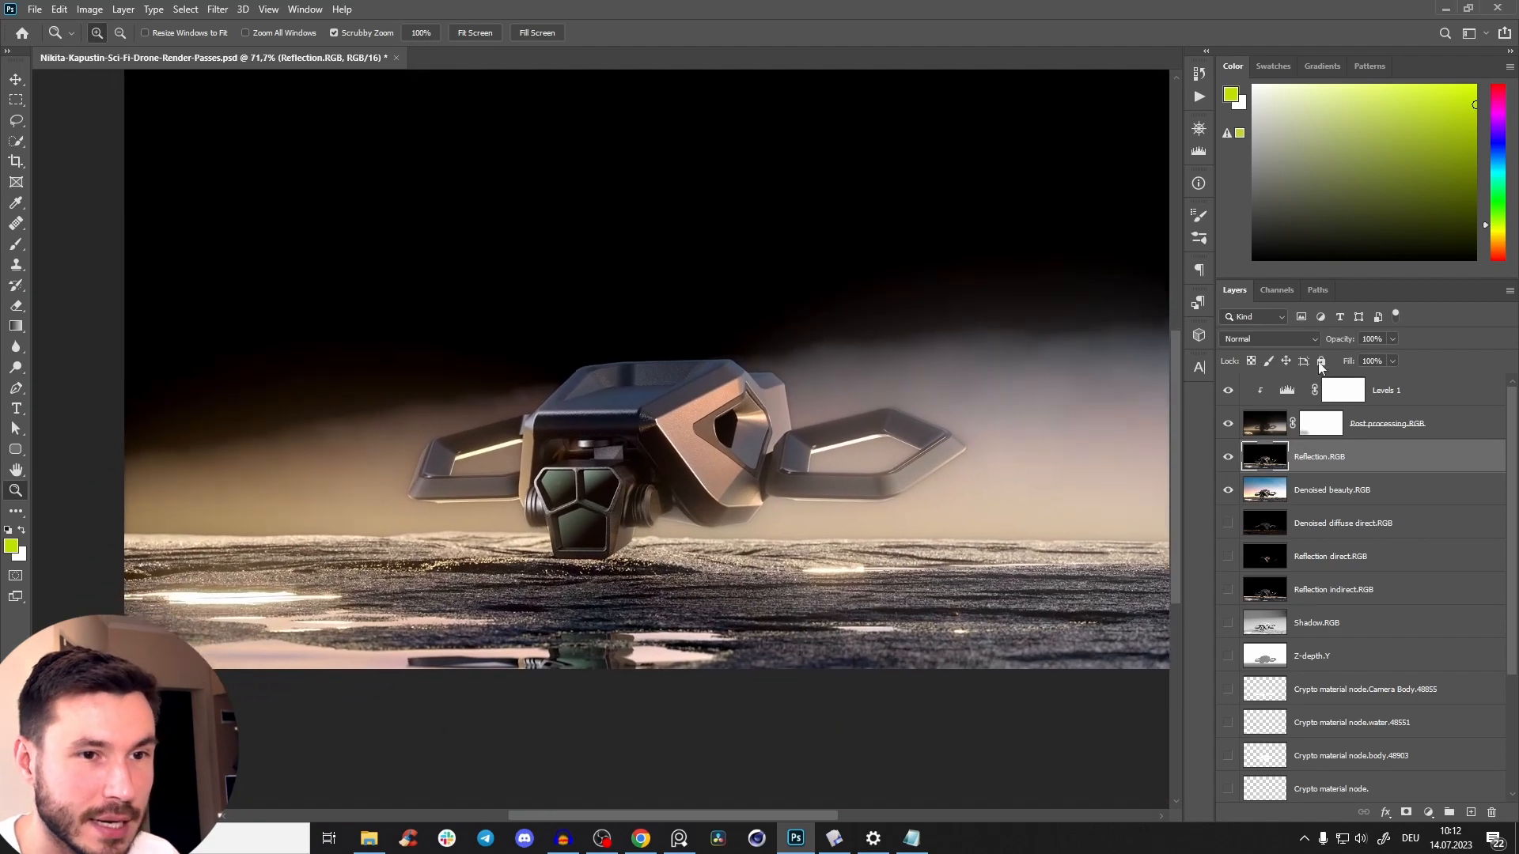
{"action": "left_click", "coordinate": [1279, 340]}
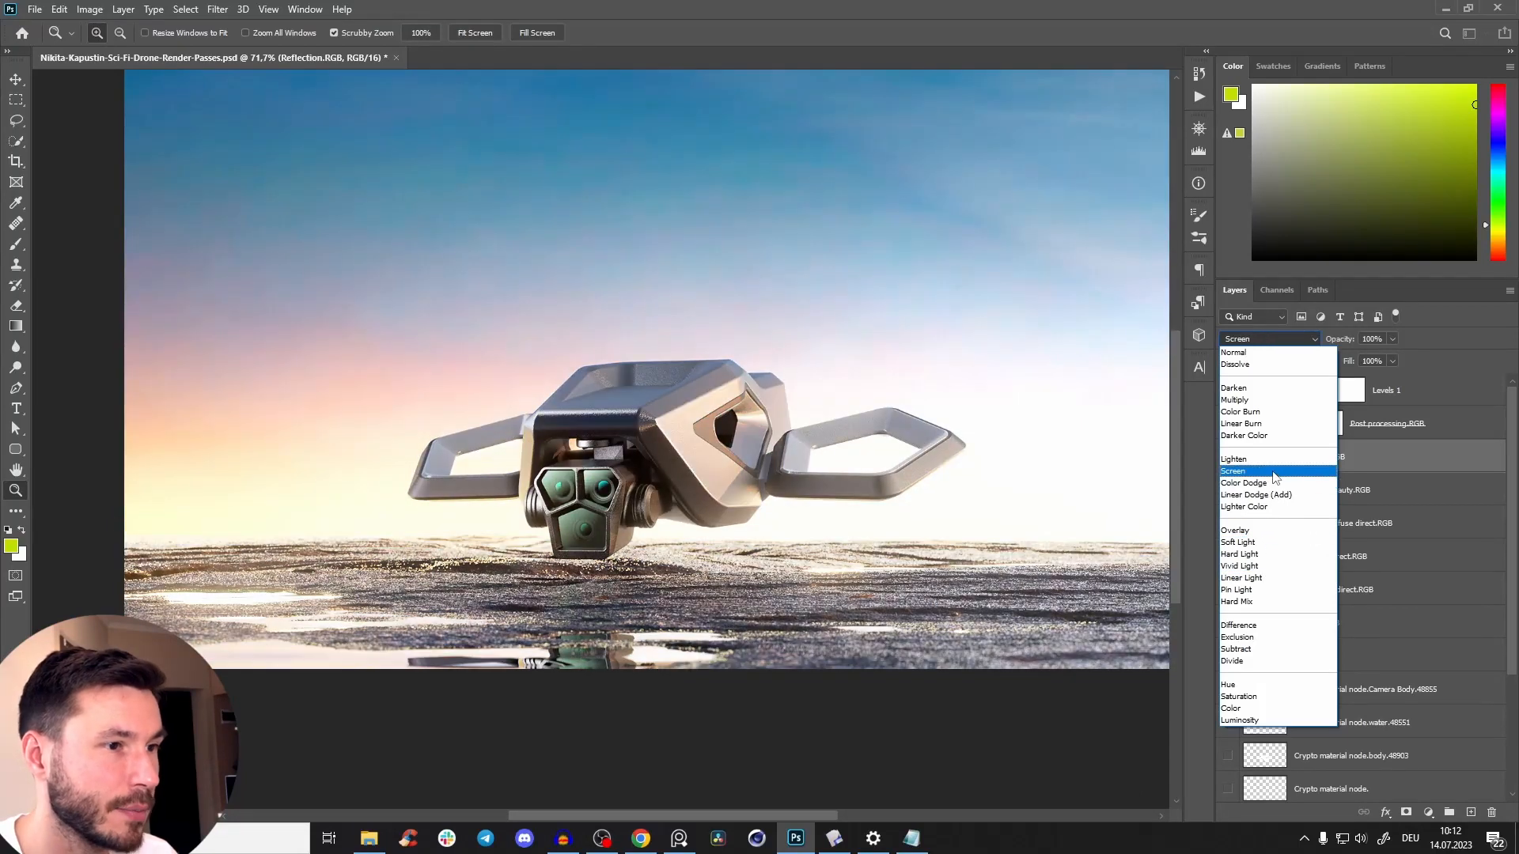
{"action": "left_click", "coordinate": [1272, 472]}
Compare the drone's camera head and body with the Reflection.RGB layer on and off, both close up and in full view.
{"action": "left_click", "coordinate": [1229, 457]}
{"action": "left_click", "coordinate": [1228, 456]}
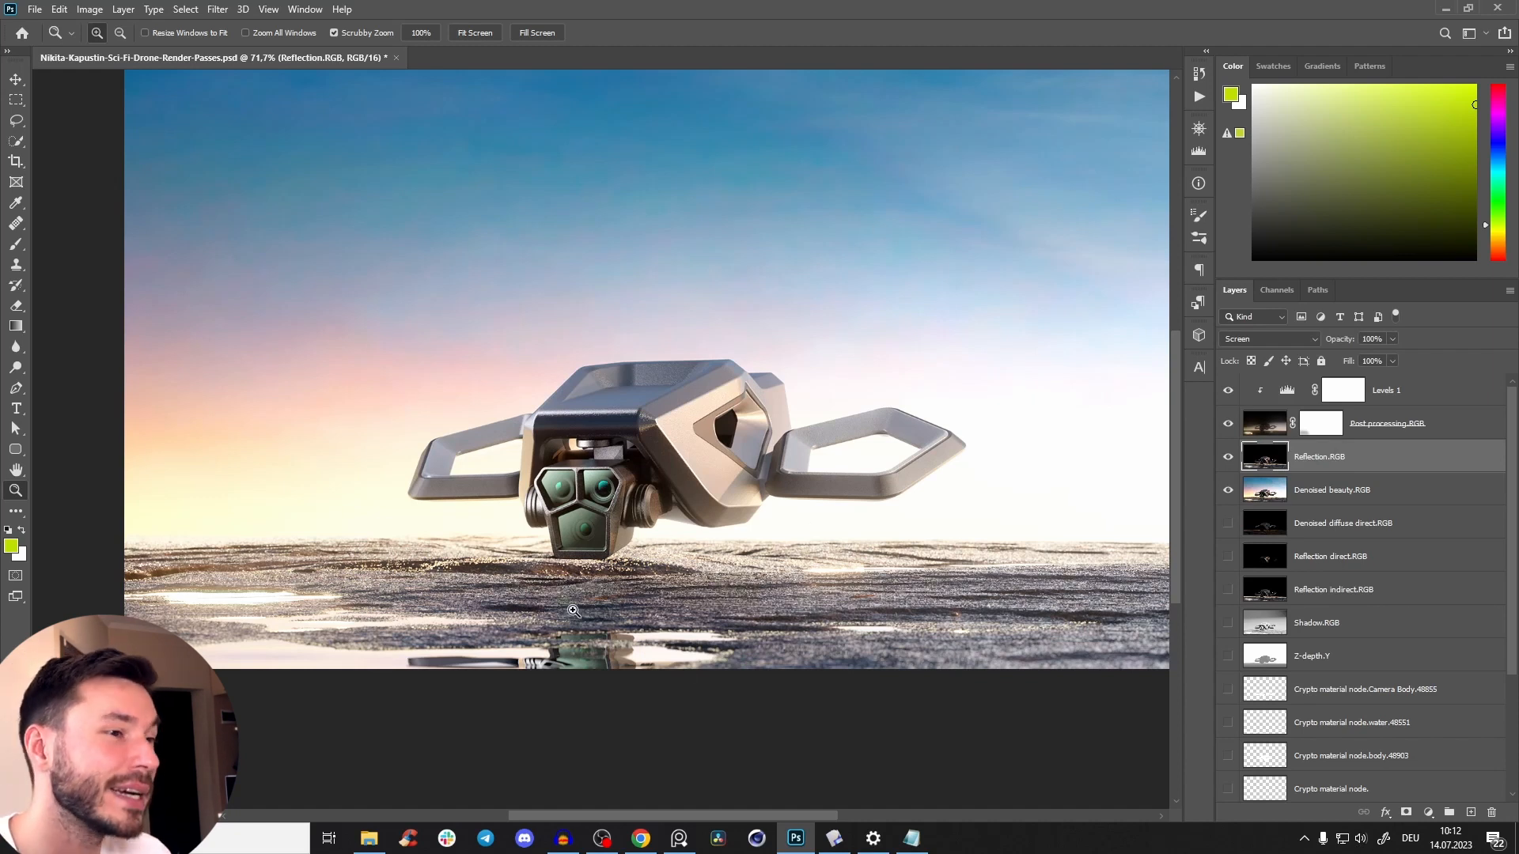
{"action": "left_click_drag", "start_coordinate": [572, 524], "coordinate": [630, 448]}
{"action": "left_click", "coordinate": [1230, 459]}
{"action": "left_click", "coordinate": [1229, 458]}
{"action": "left_click", "coordinate": [1229, 459]}
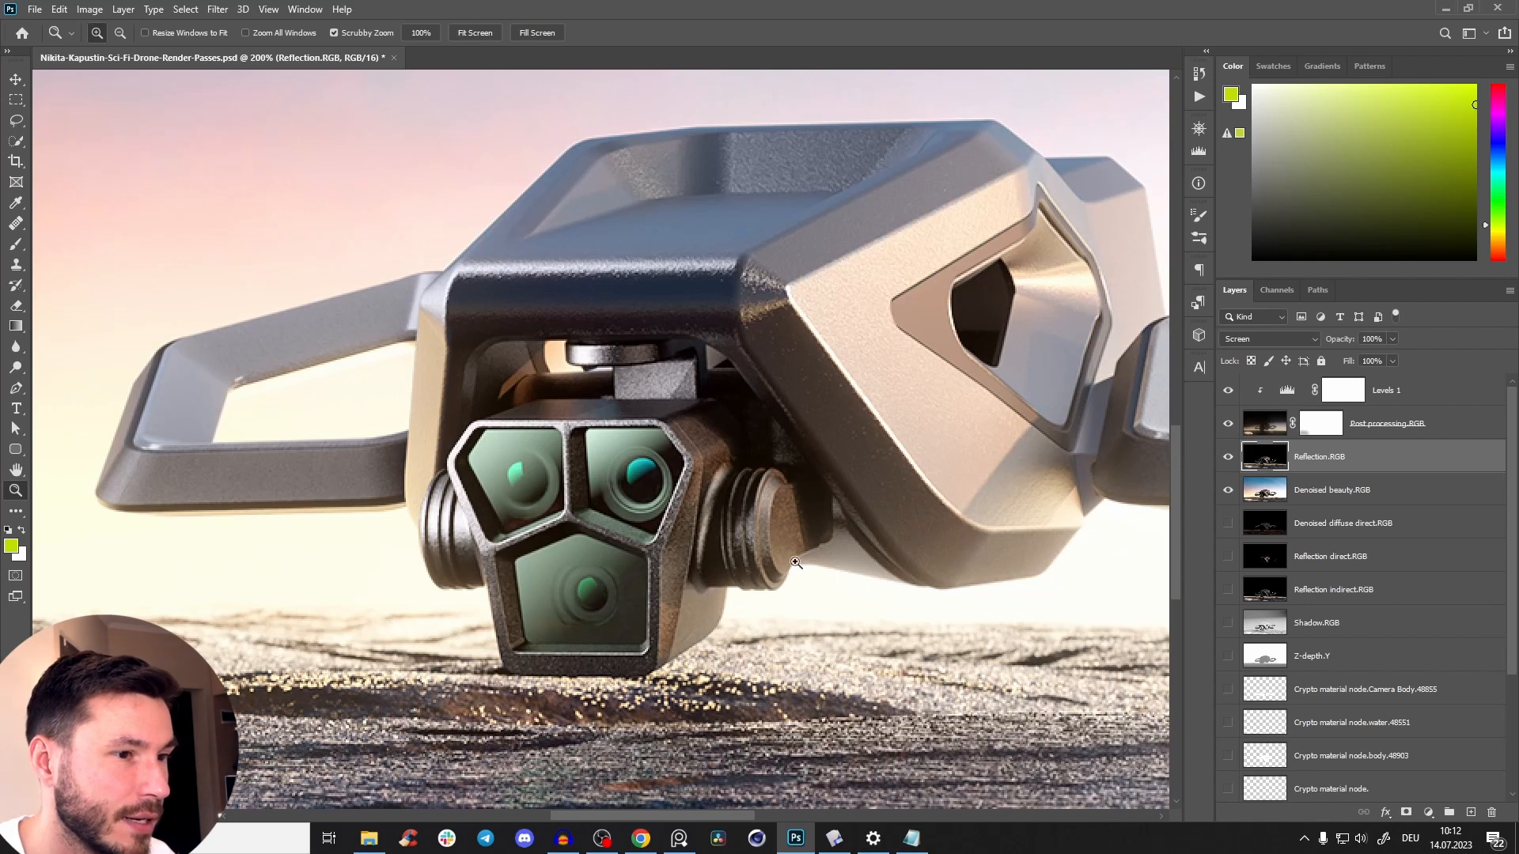
{"action": "left_click", "coordinate": [1228, 459]}
{"action": "left_click", "coordinate": [1229, 459]}
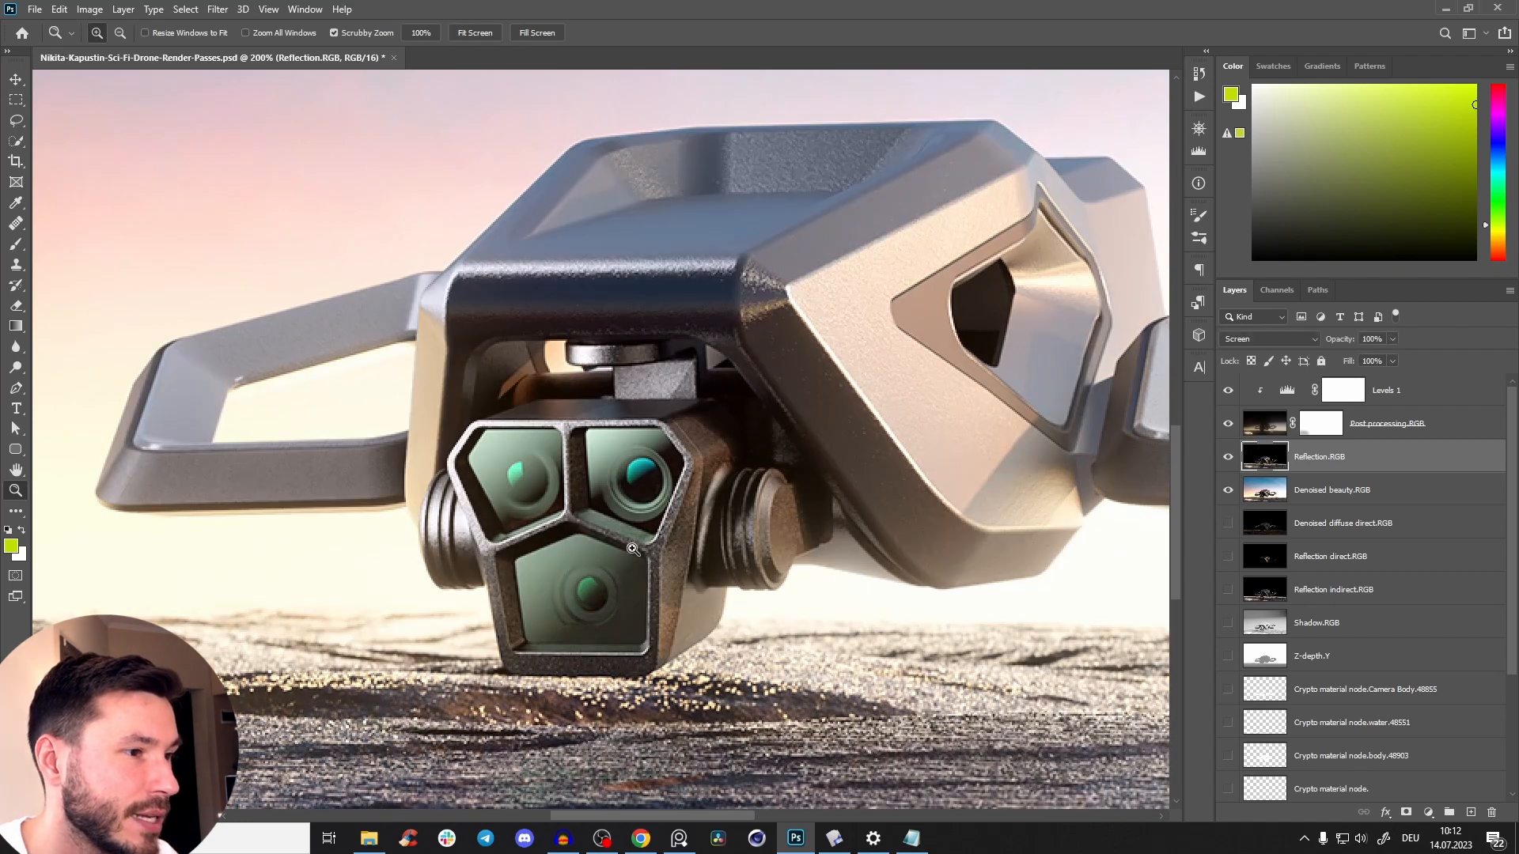
{"action": "left_click", "coordinate": [1230, 457]}
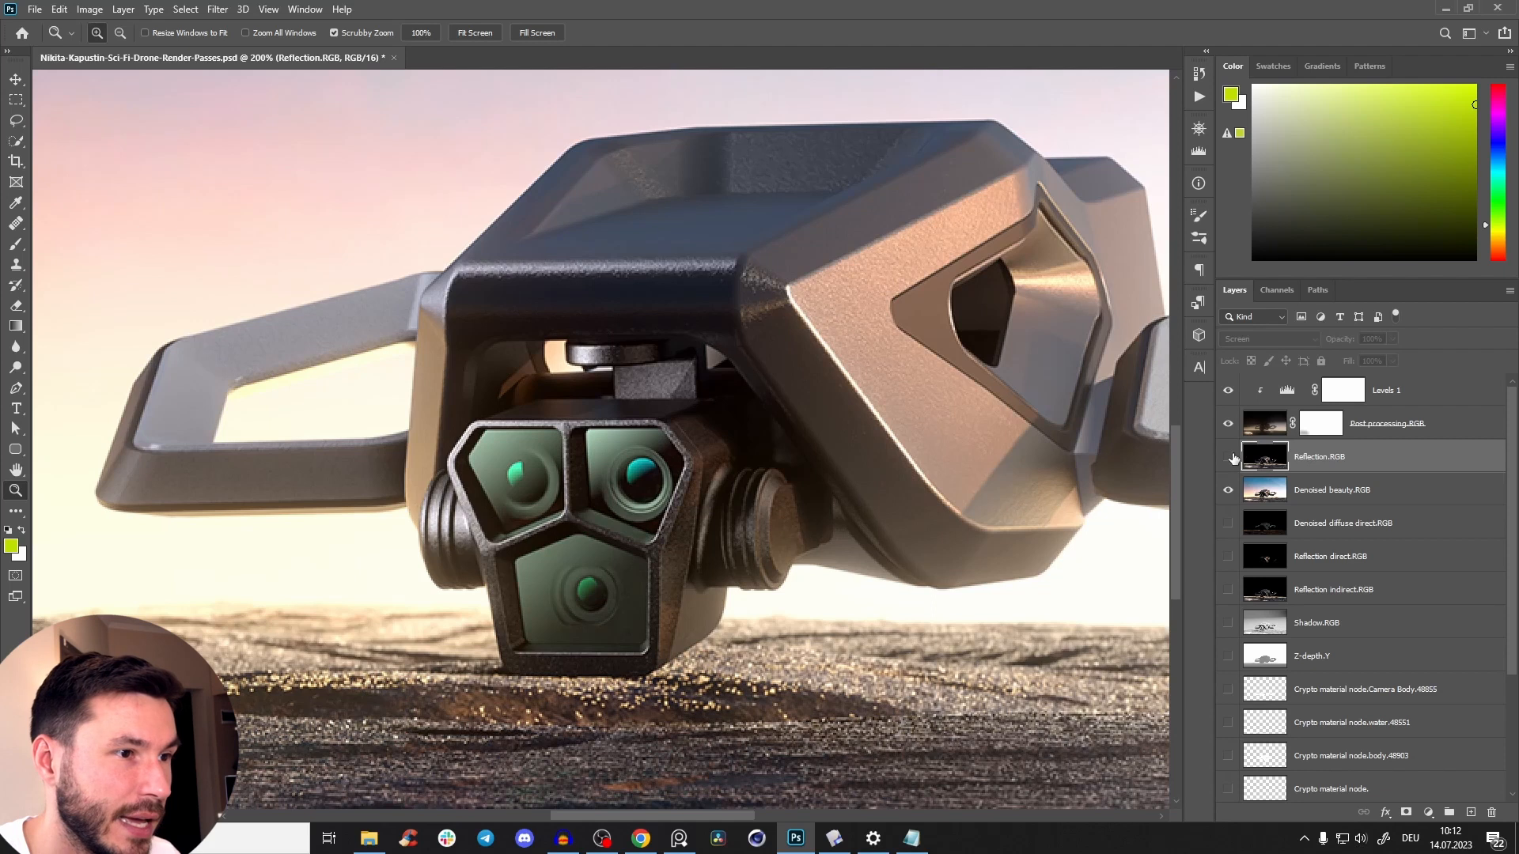
{"action": "left_click", "coordinate": [1228, 458]}
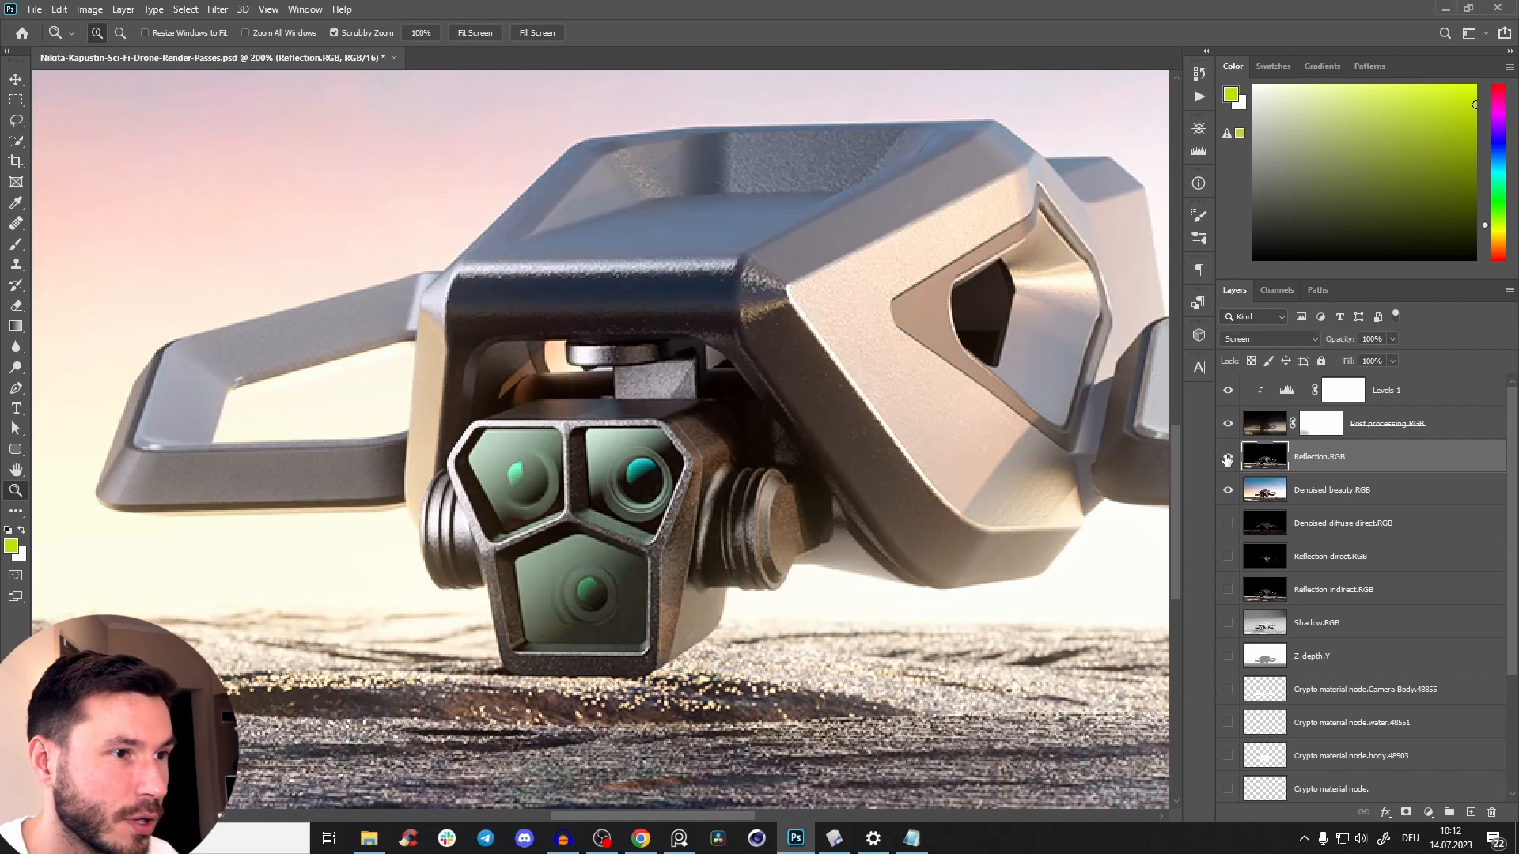
{"action": "left_click", "coordinate": [1229, 459]}
{"action": "left_click", "coordinate": [1229, 459]}
{"action": "left_click", "coordinate": [1229, 459]}
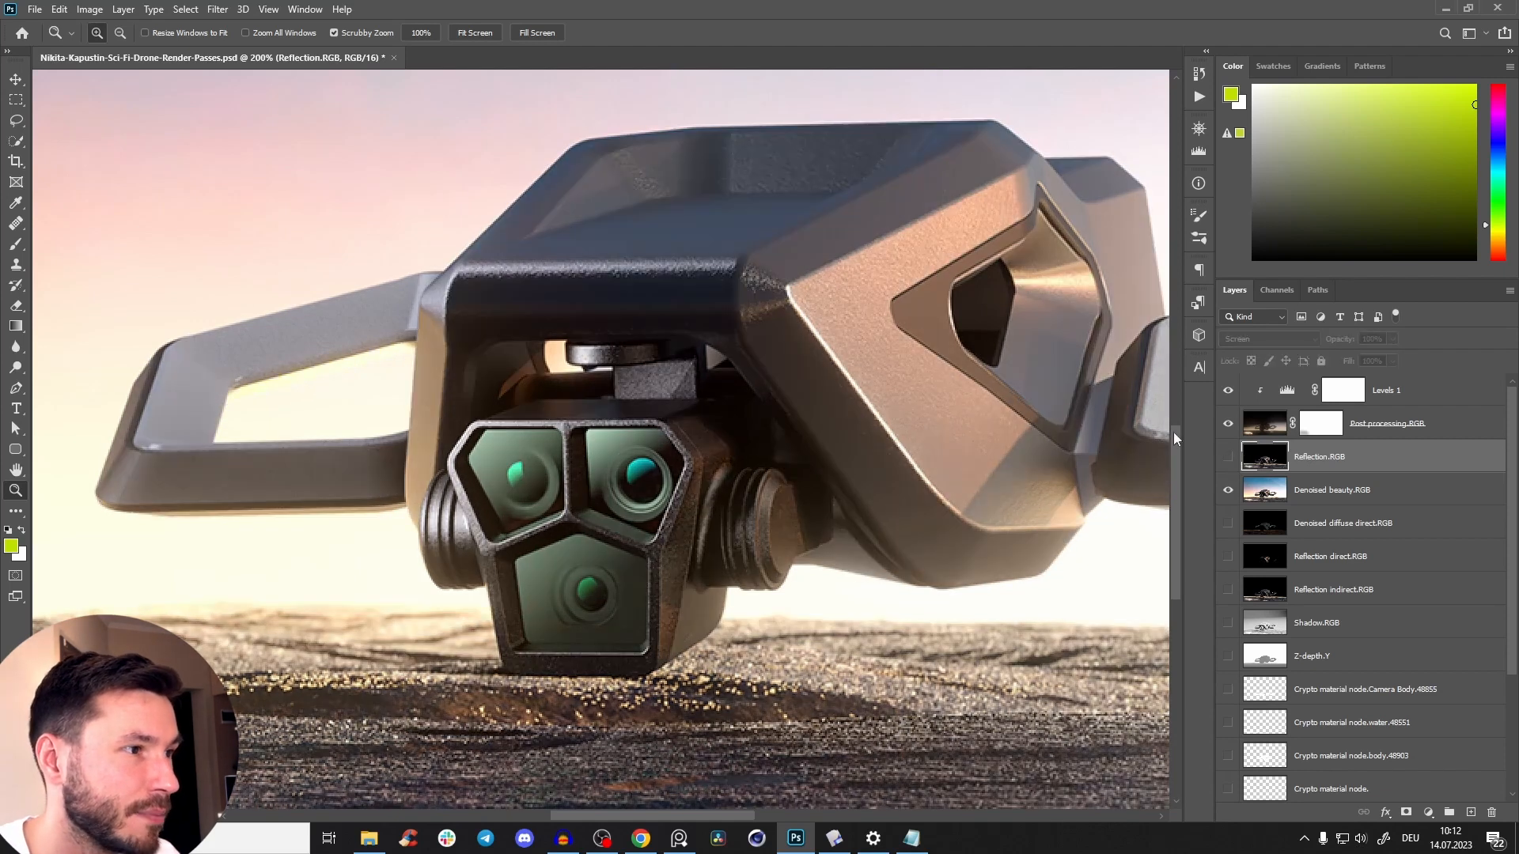
{"action": "scroll", "coordinate": [831, 378], "scroll_direction": "down", "scroll_amount": 5}
{"action": "left_click_drag", "start_coordinate": [728, 466], "coordinate": [569, 534]}
{"action": "scroll", "coordinate": [689, 467], "scroll_direction": "up", "scroll_amount": 3}
{"action": "left_click_drag", "start_coordinate": [689, 466], "coordinate": [690, 474]}
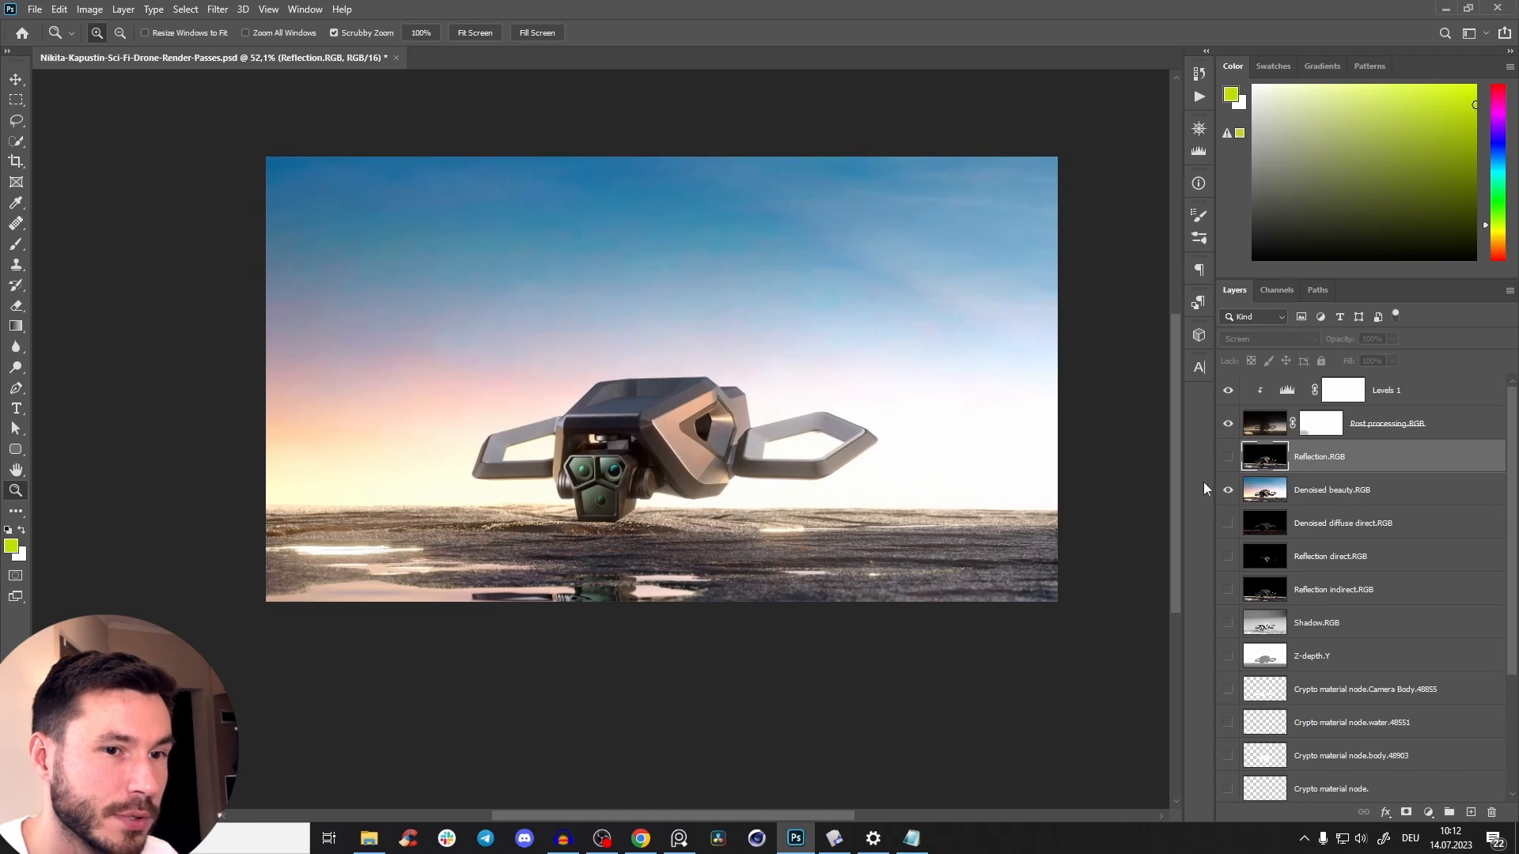
Show Reflection.RGB again and give it a layer mask inverted to black.
{"action": "left_click", "coordinate": [1228, 459]}
{"action": "key", "text": "ctrl+plus"}
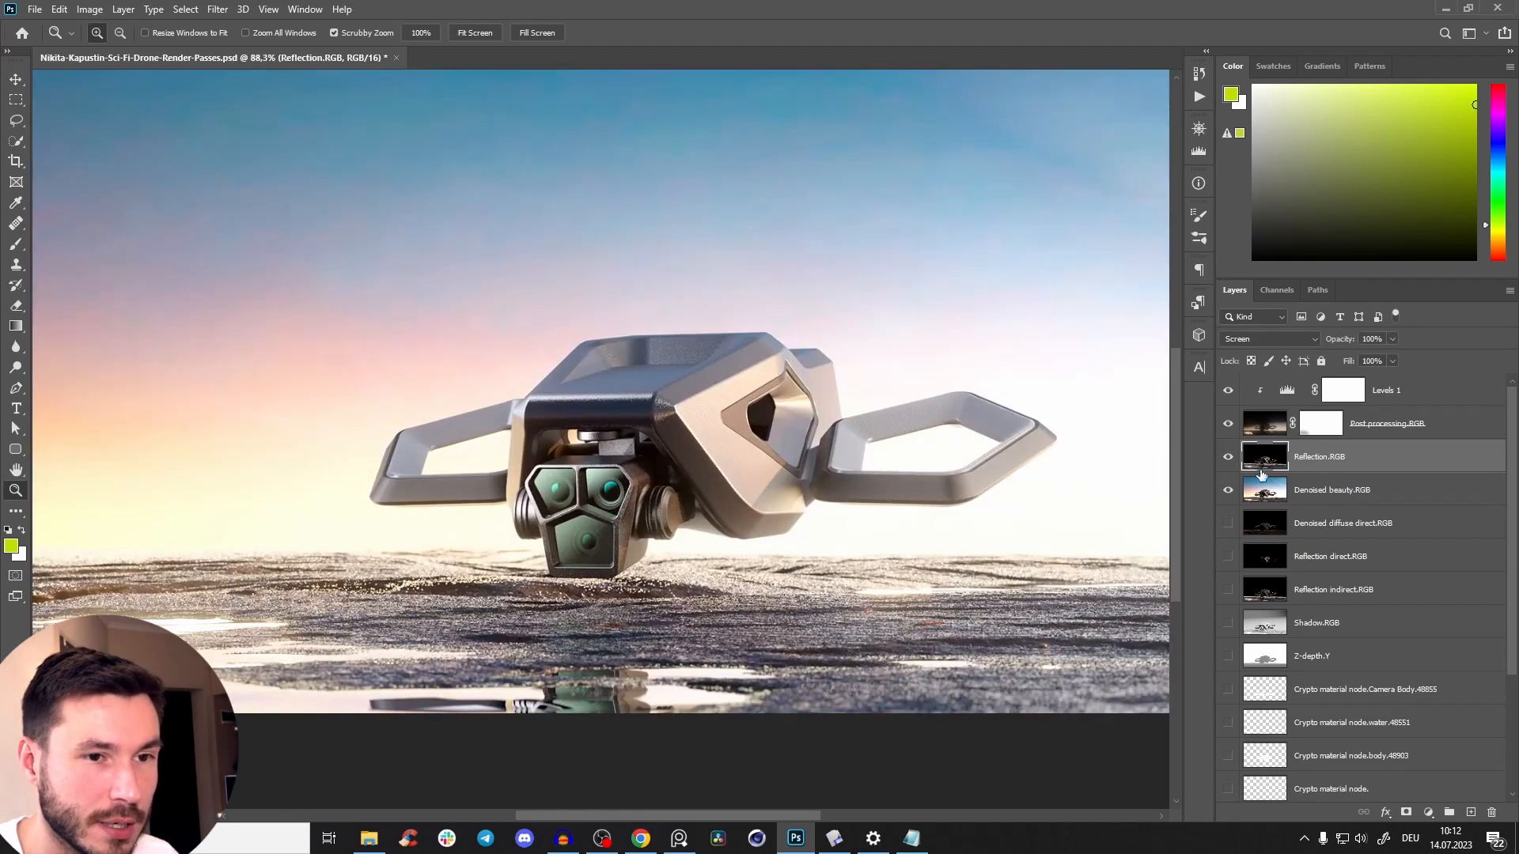
{"action": "left_click", "coordinate": [1406, 813]}
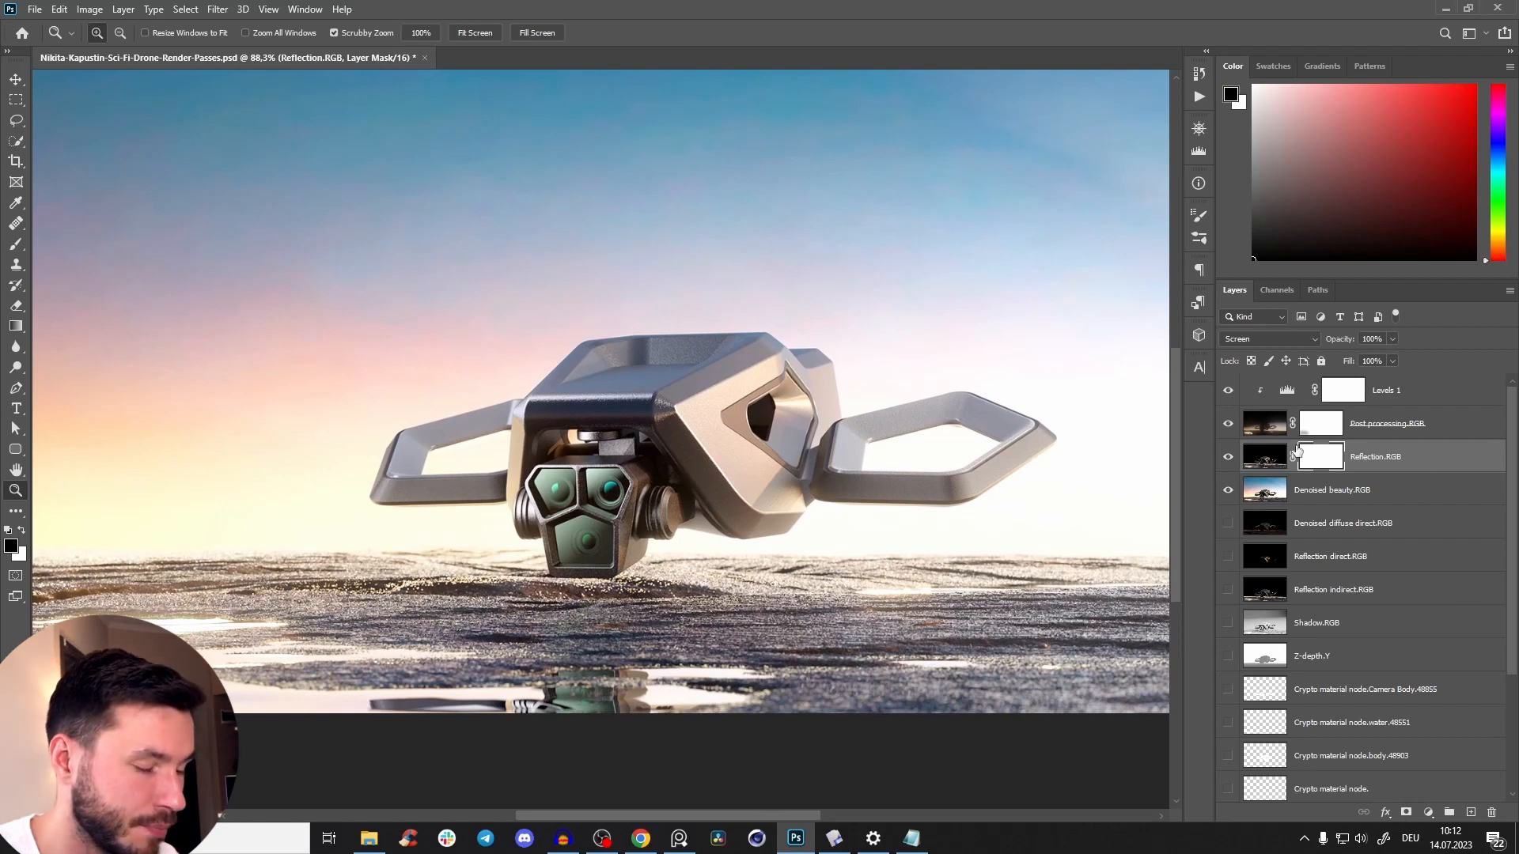
{"action": "key", "text": "ctrl+i"}
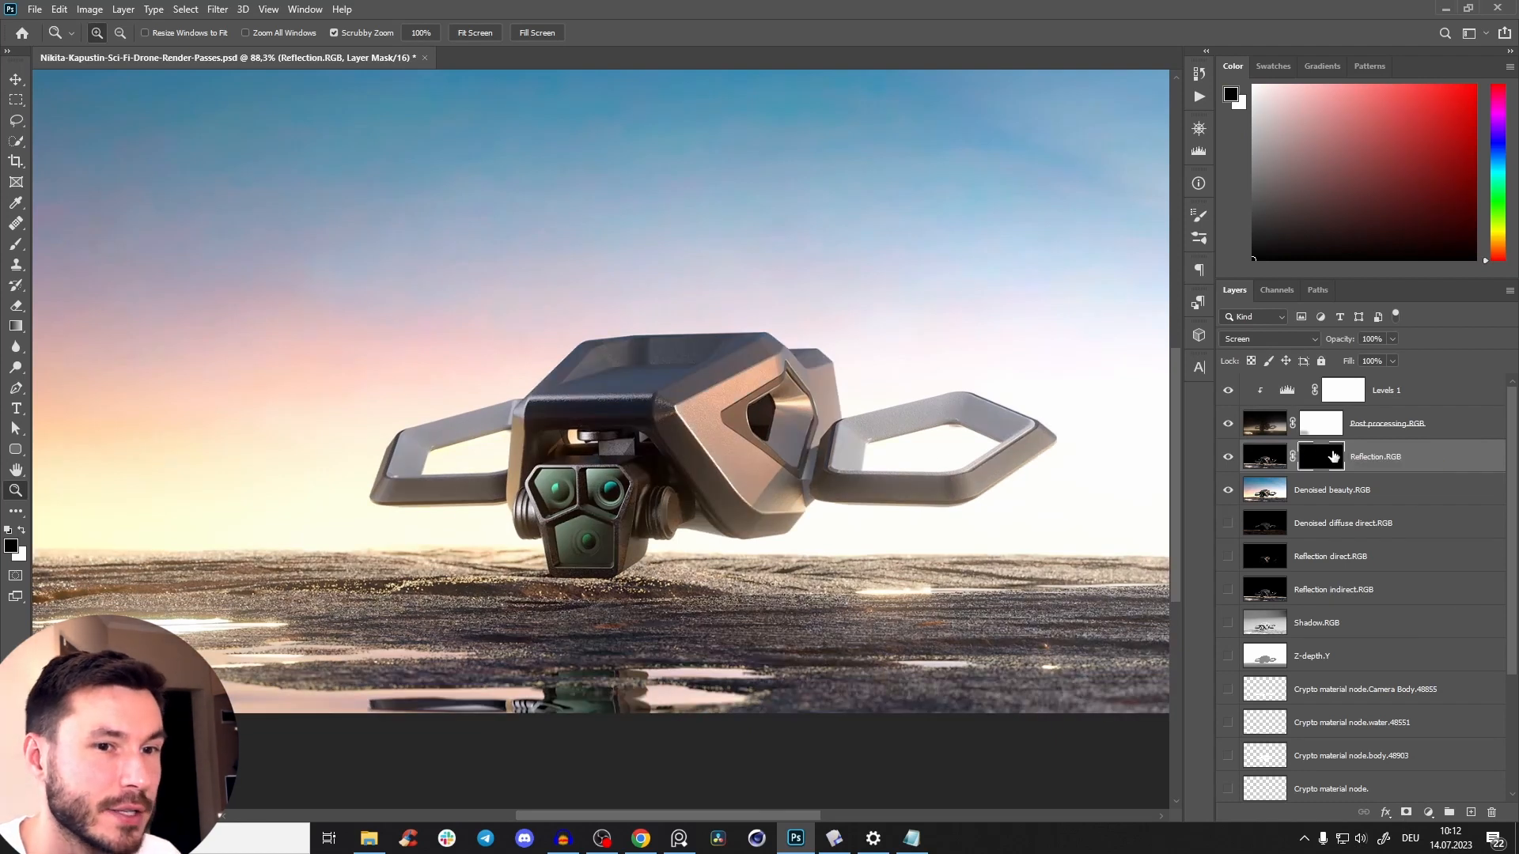
Paint white over the camera head on the Reflection.RGB mask with the Brush at 100% opacity.
{"action": "key", "text": "b"}
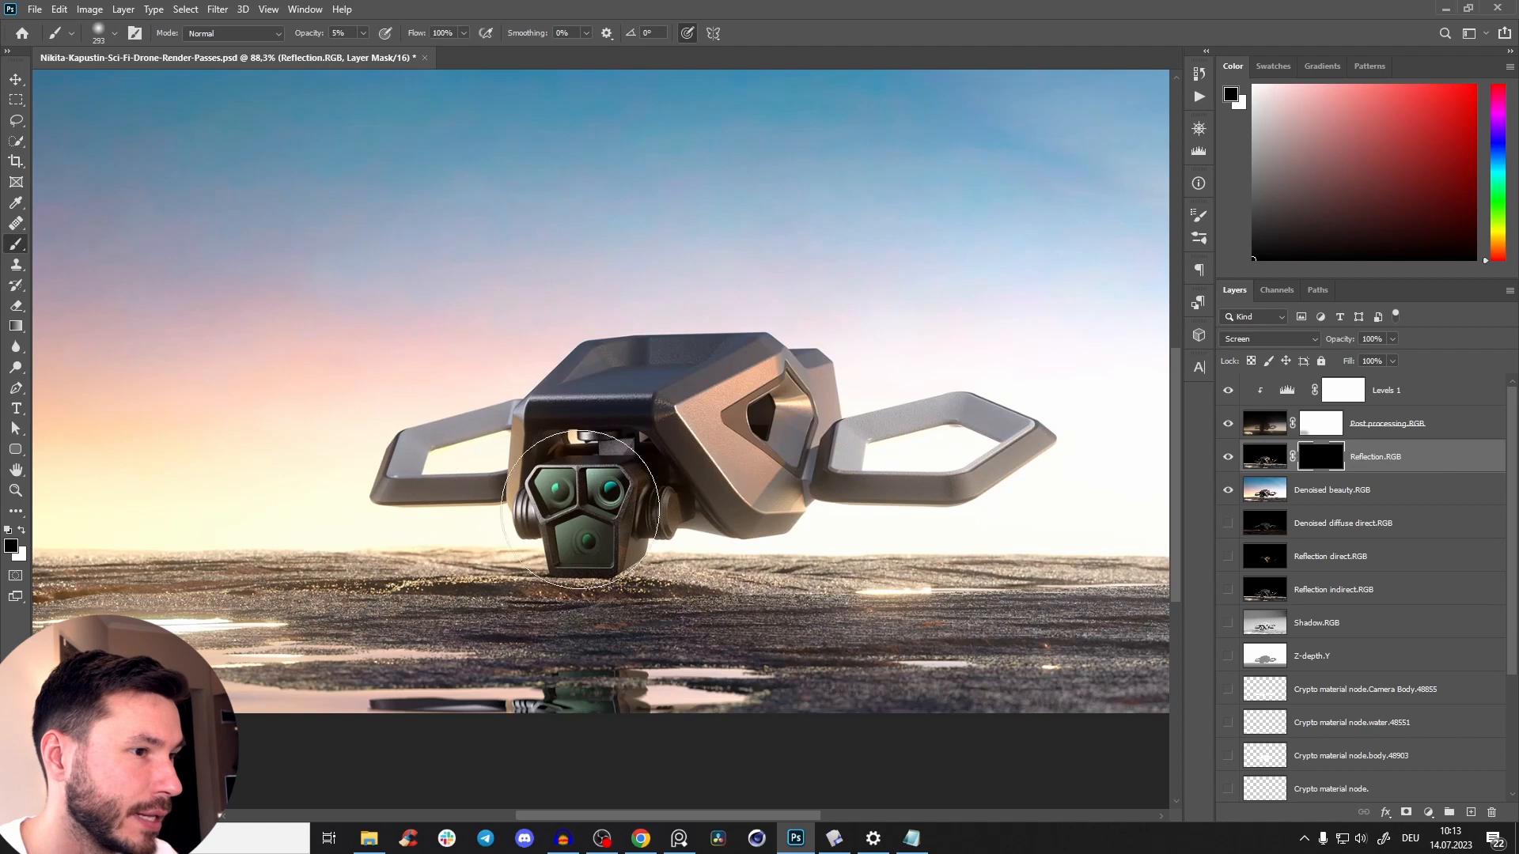
{"action": "scroll", "coordinate": [578, 479], "scroll_direction": "up", "scroll_amount": 1}
{"action": "key", "text": "x"}
{"action": "key", "text": "0"}
{"action": "mouse_move", "coordinate": [556, 495]}
{"action": "left_mouse_down"}
{"action": "mouse_move", "coordinate": [602, 518]}
{"action": "mouse_move", "coordinate": [668, 384]}
{"action": "mouse_move", "coordinate": [951, 613]}
{"action": "mouse_move", "coordinate": [576, 603]}
{"action": "mouse_move", "coordinate": [589, 447]}
{"action": "mouse_move", "coordinate": [544, 544]}
{"action": "mouse_move", "coordinate": [627, 474]}
{"action": "left_mouse_up"}
{"action": "key", "text": "ctrl+z"}
{"action": "key", "text": "z"}
{"action": "mouse_move", "coordinate": [730, 476]}
{"action": "left_mouse_down"}
{"action": "mouse_move", "coordinate": [655, 617]}
{"action": "mouse_move", "coordinate": [680, 506]}
{"action": "mouse_move", "coordinate": [639, 501]}
{"action": "left_mouse_up"}
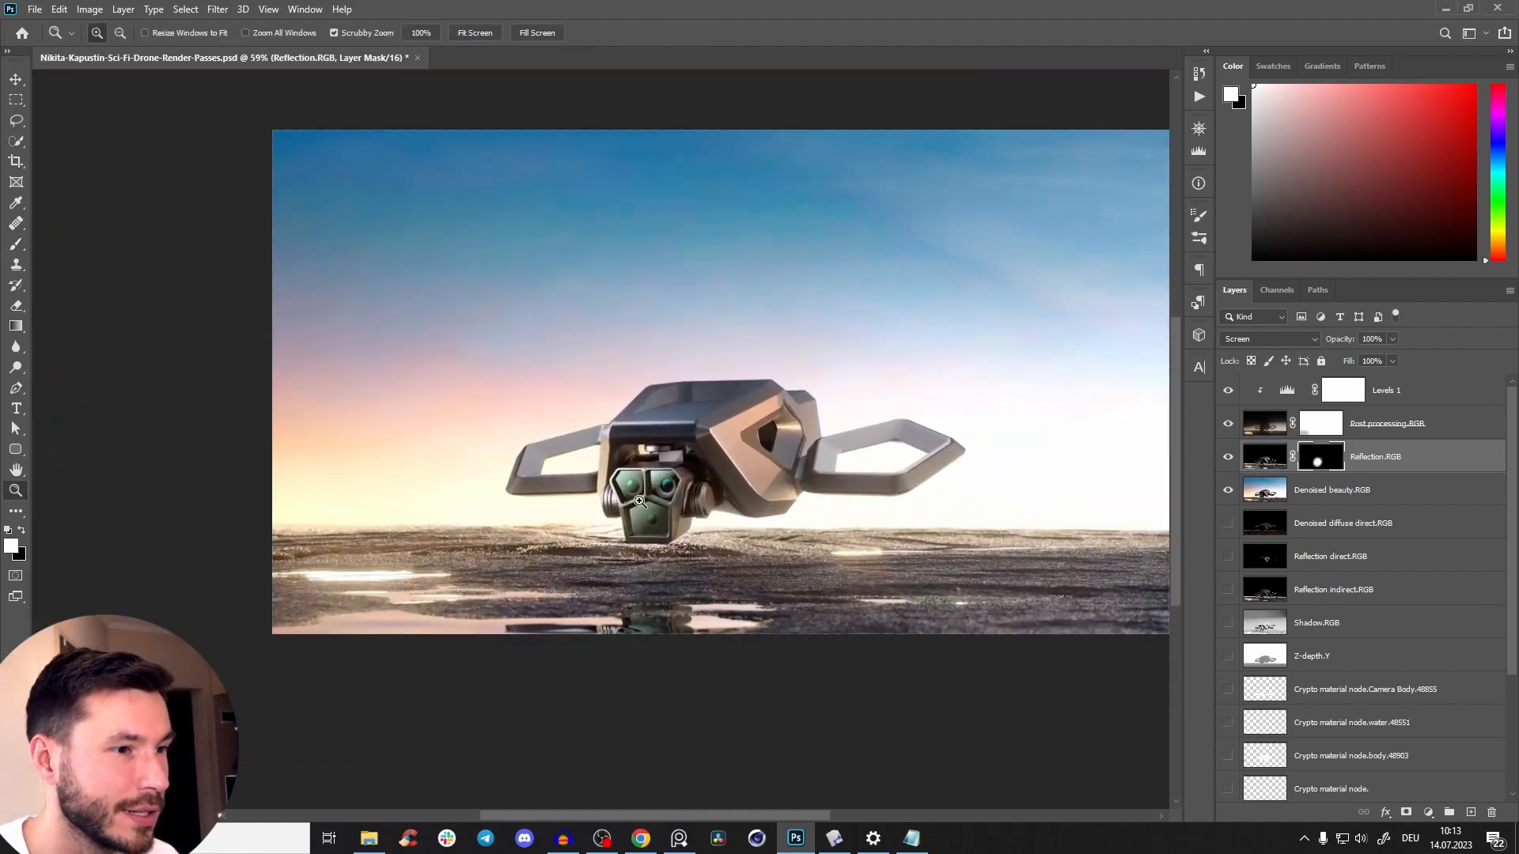
Compare the camera head with the masked Reflection.RGB layer switched on and off.
{"action": "left_click", "coordinate": [1227, 459]}
{"action": "left_click", "coordinate": [1228, 458]}
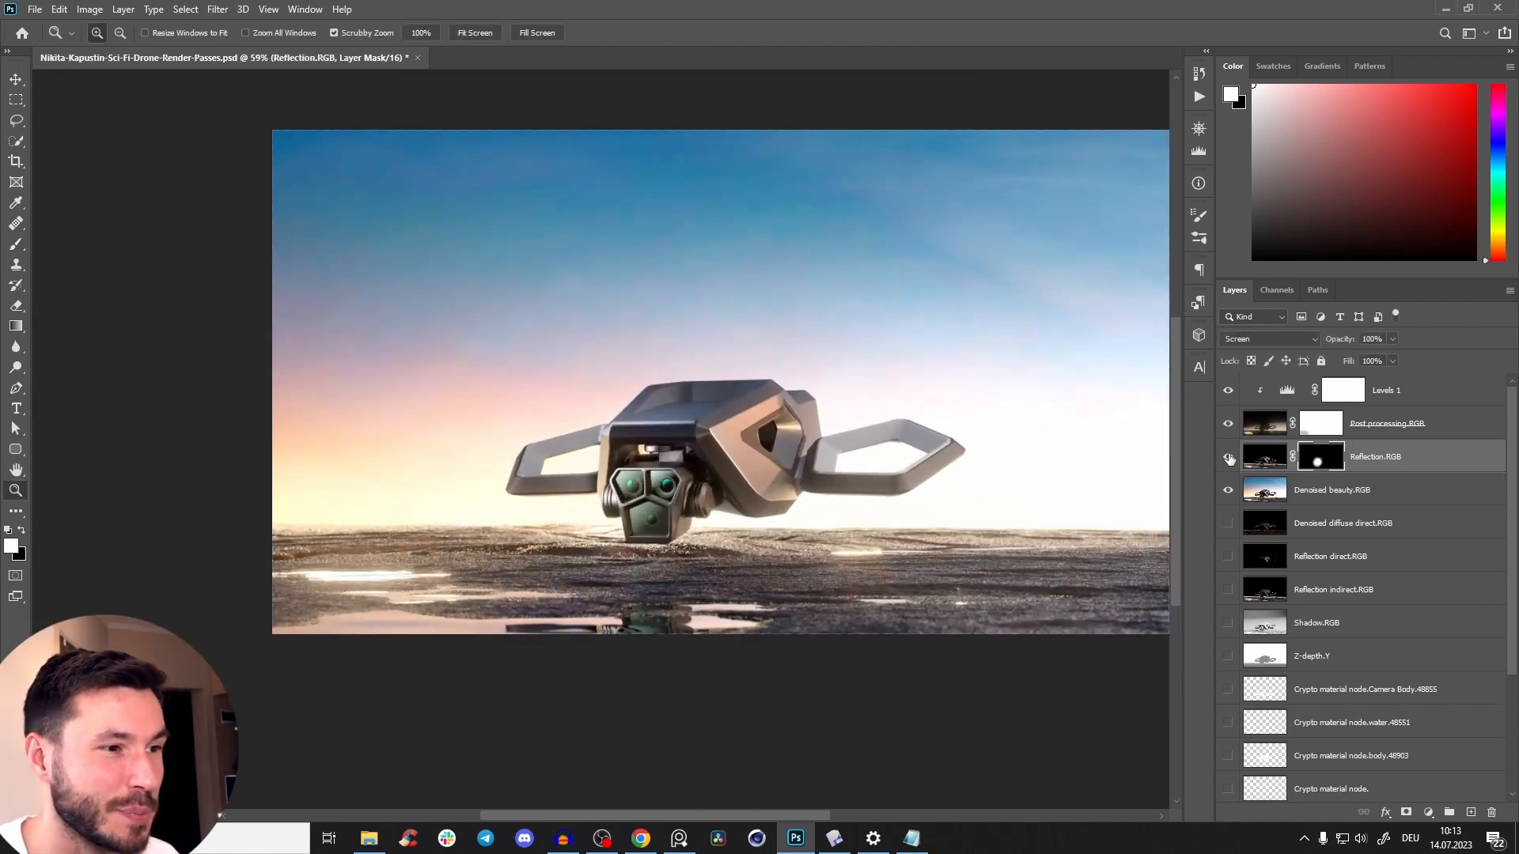
{"action": "left_click", "coordinate": [1228, 459]}
{"action": "left_click", "coordinate": [1228, 459]}
{"action": "left_click", "coordinate": [1227, 459]}
{"action": "left_click", "coordinate": [1228, 459]}
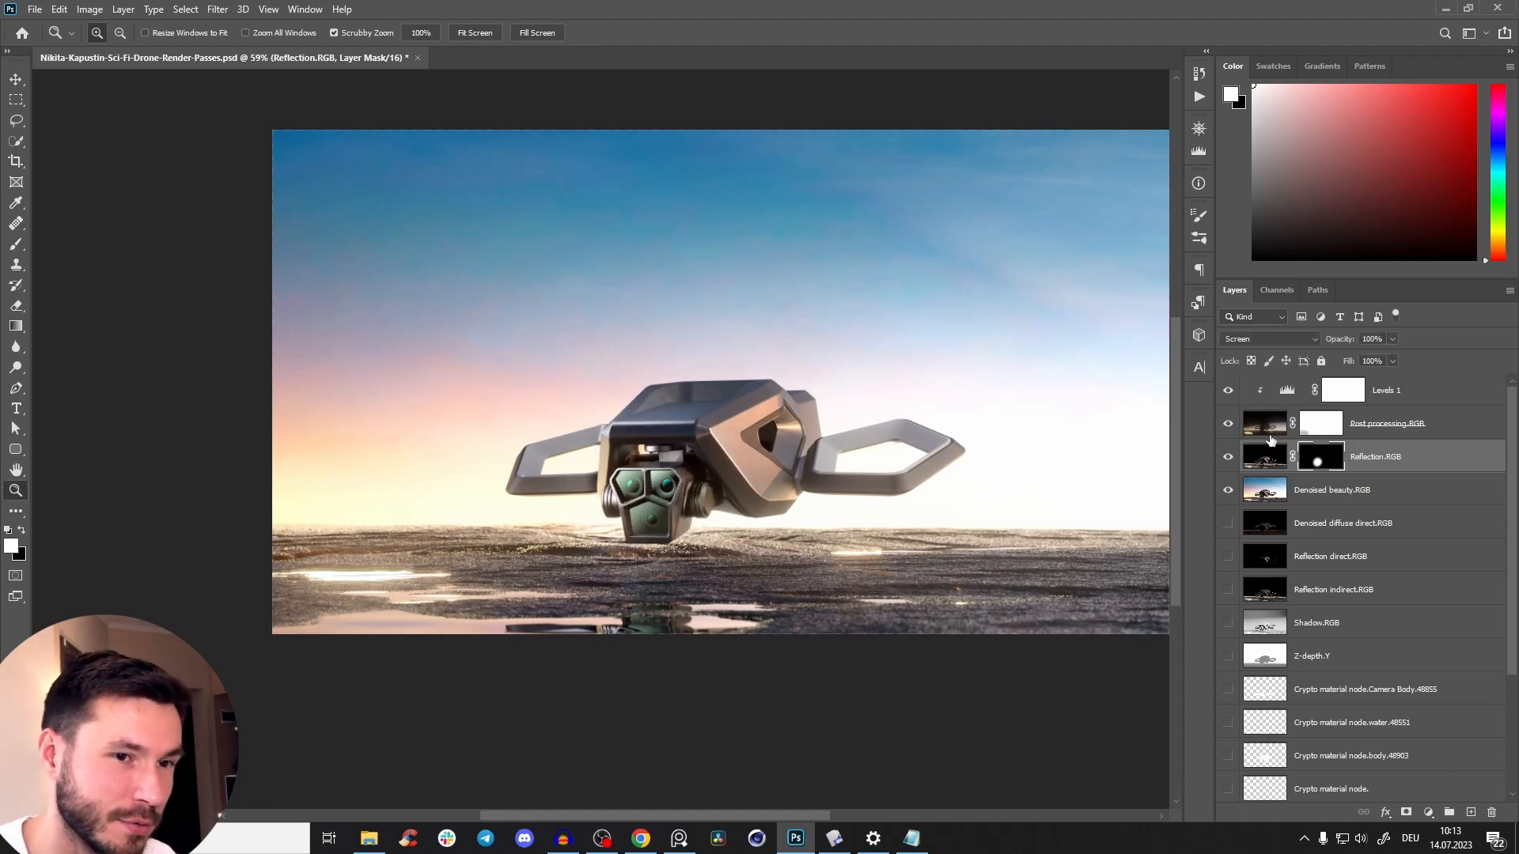
{"action": "key", "text": "ctrl+comma"}
{"action": "key", "text": "ctrl+comma"}
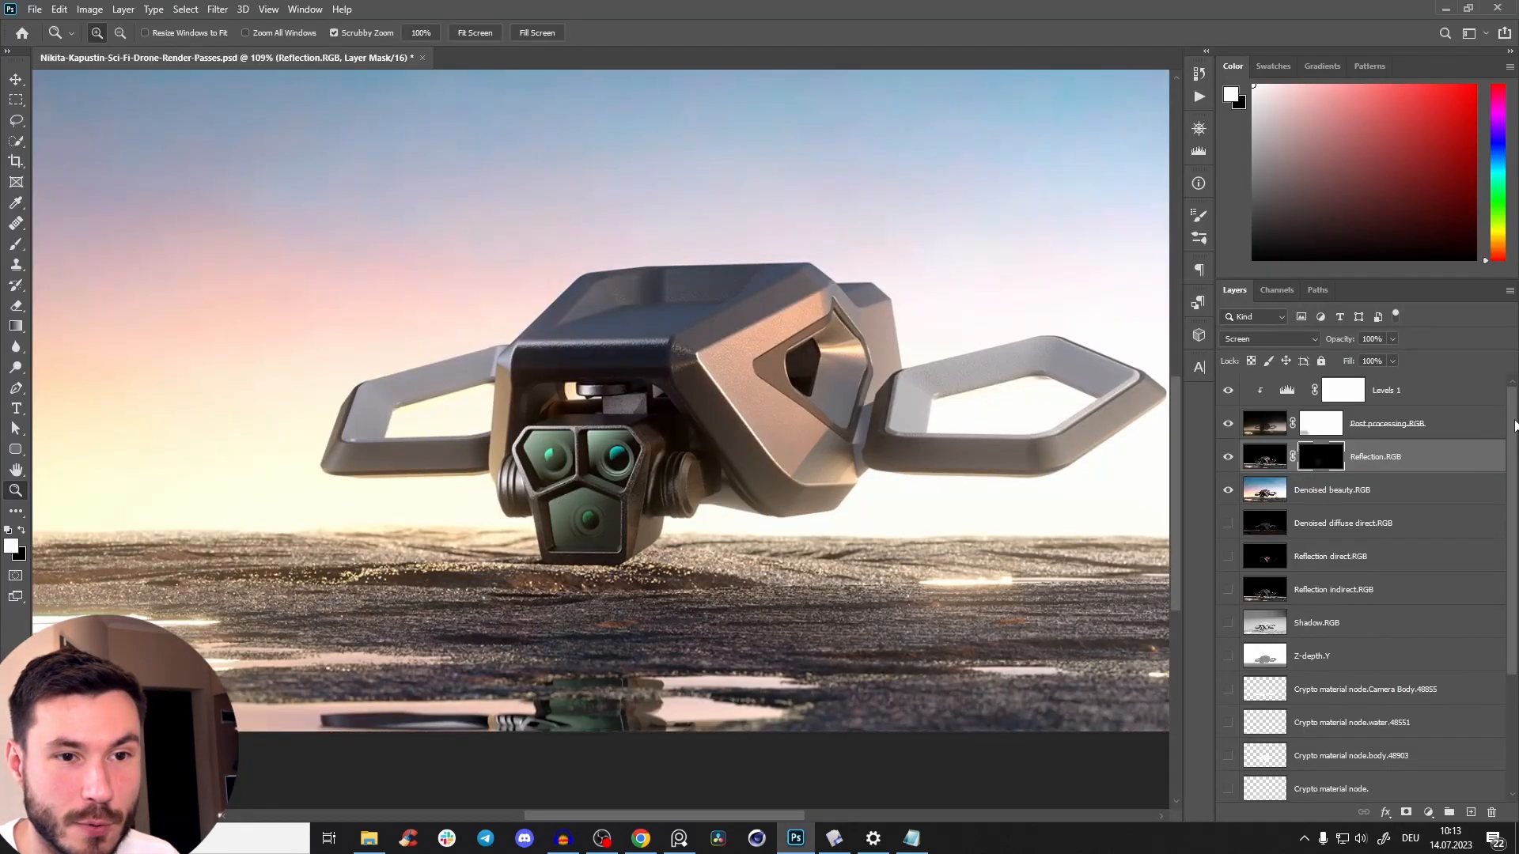
Check which drone areas the Camera Body, water and body cryptomatte layers cover by loading each one as a selection.
{"action": "scroll", "coordinate": [1514, 427], "scroll_direction": "down", "scroll_amount": 2}
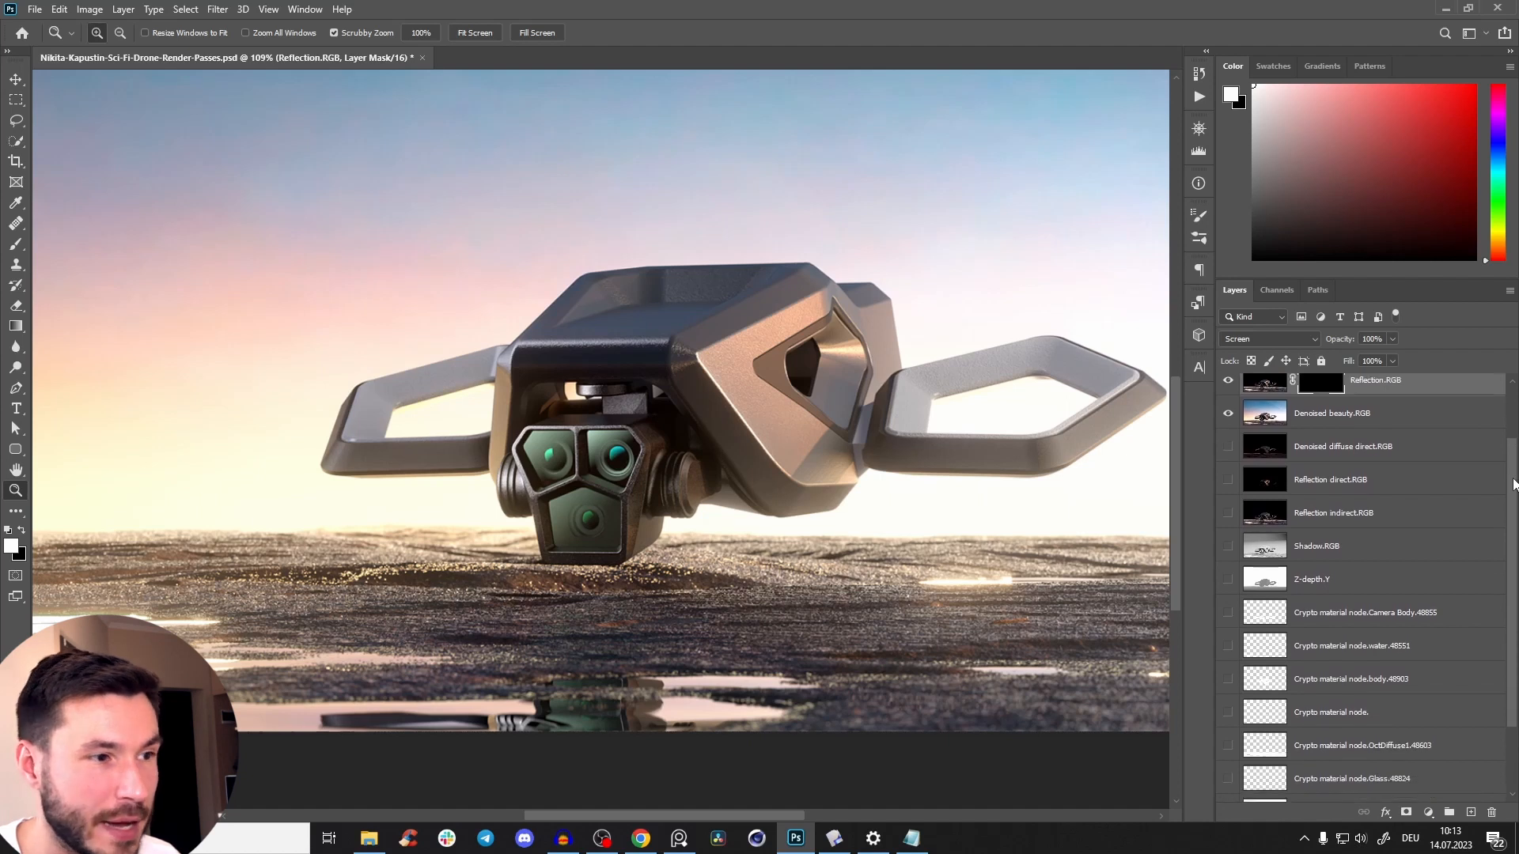
{"action": "scroll", "coordinate": [1514, 478], "scroll_direction": "down", "scroll_amount": 1}
{"action": "scroll", "coordinate": [1495, 563], "scroll_direction": "down", "scroll_amount": 2}
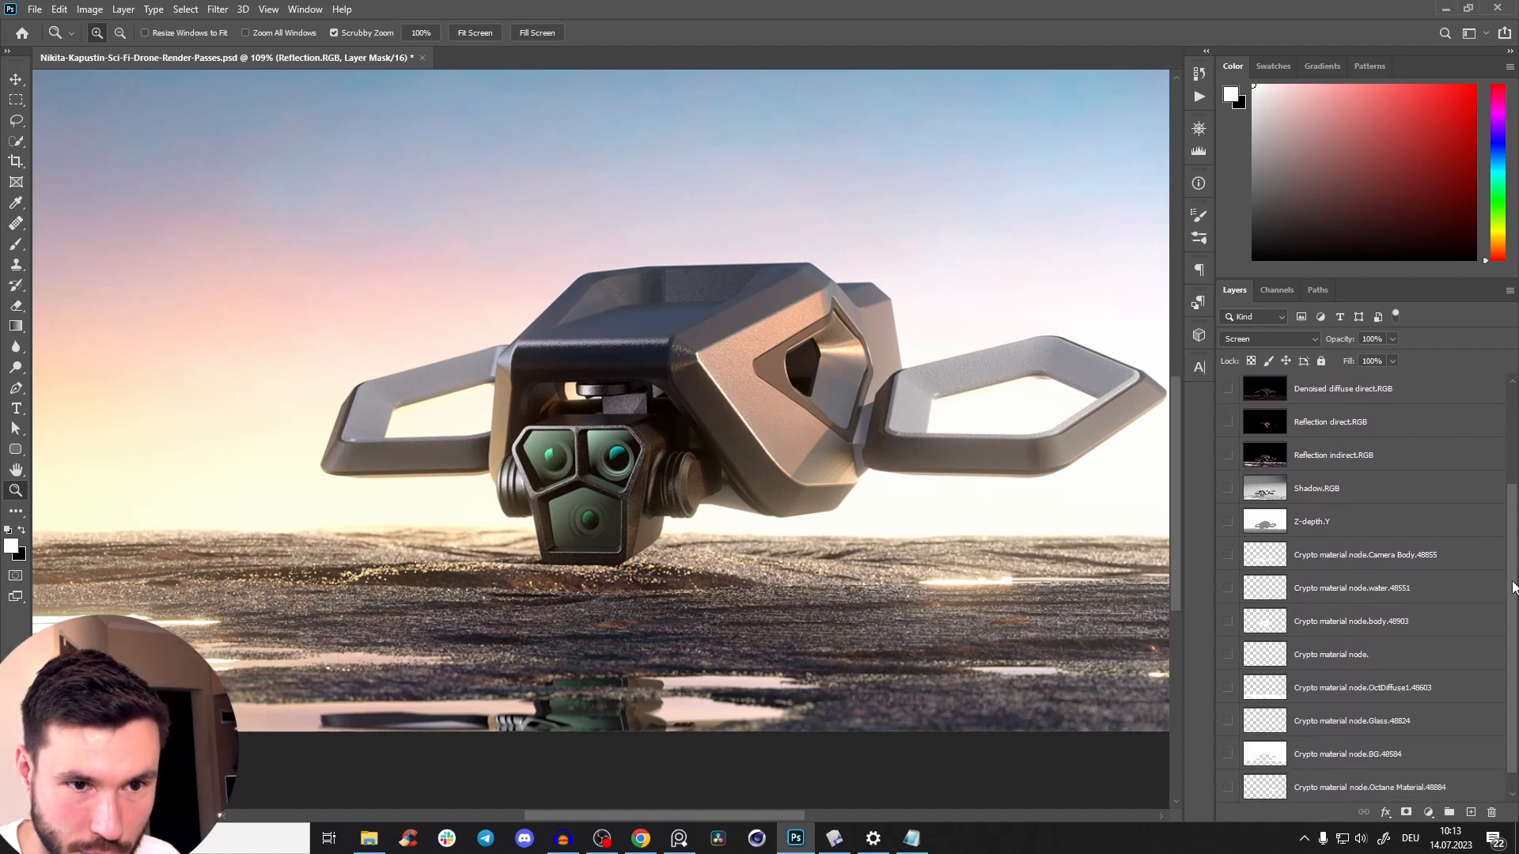
{"action": "left_click", "coordinate": [1274, 528], "text": "ctrl"}
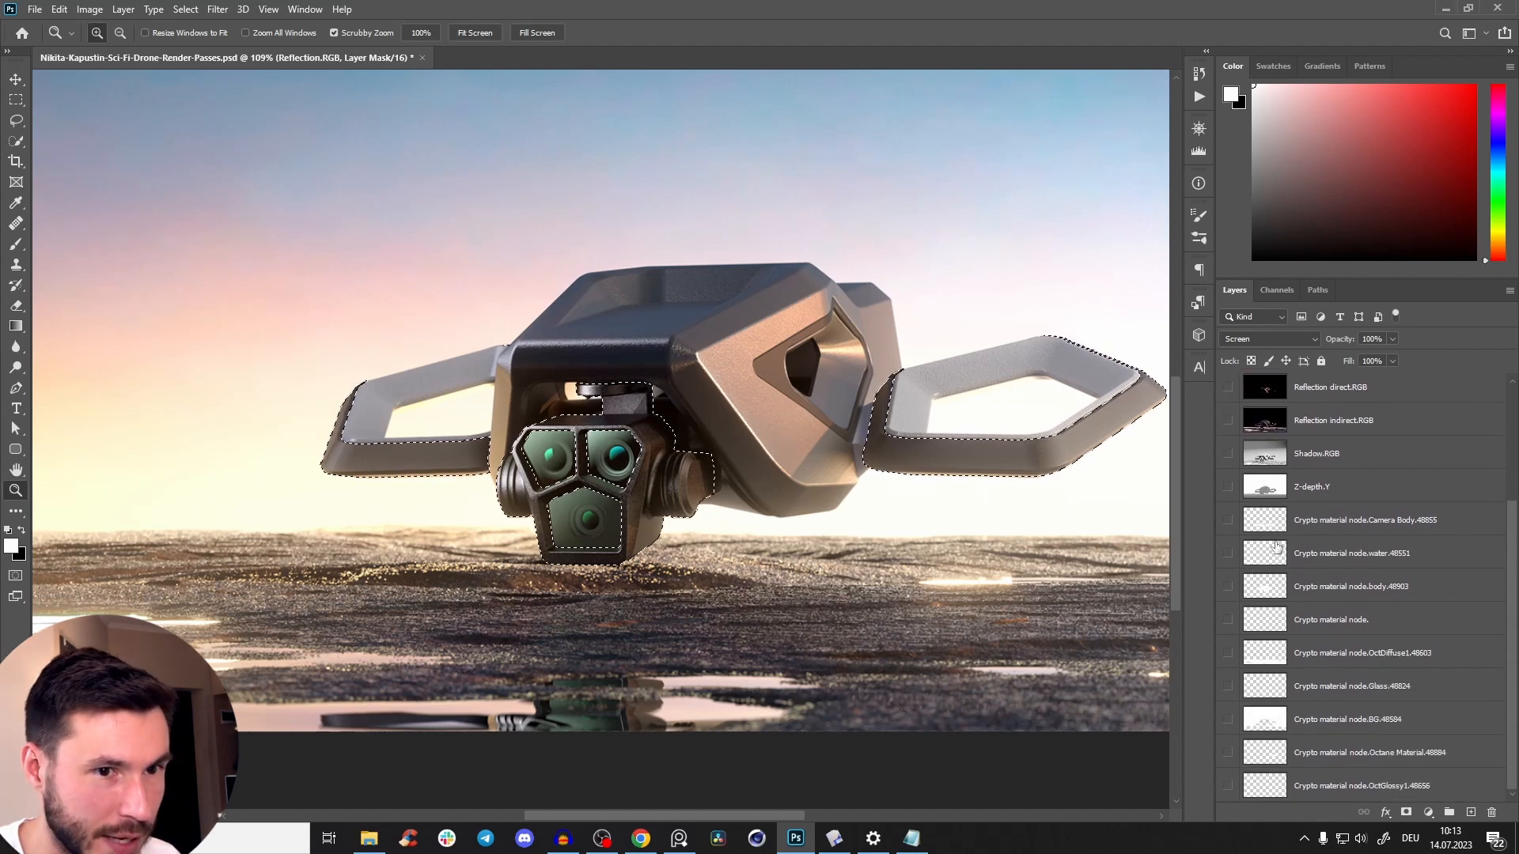
{"action": "left_click", "coordinate": [1265, 561], "text": "ctrl"}
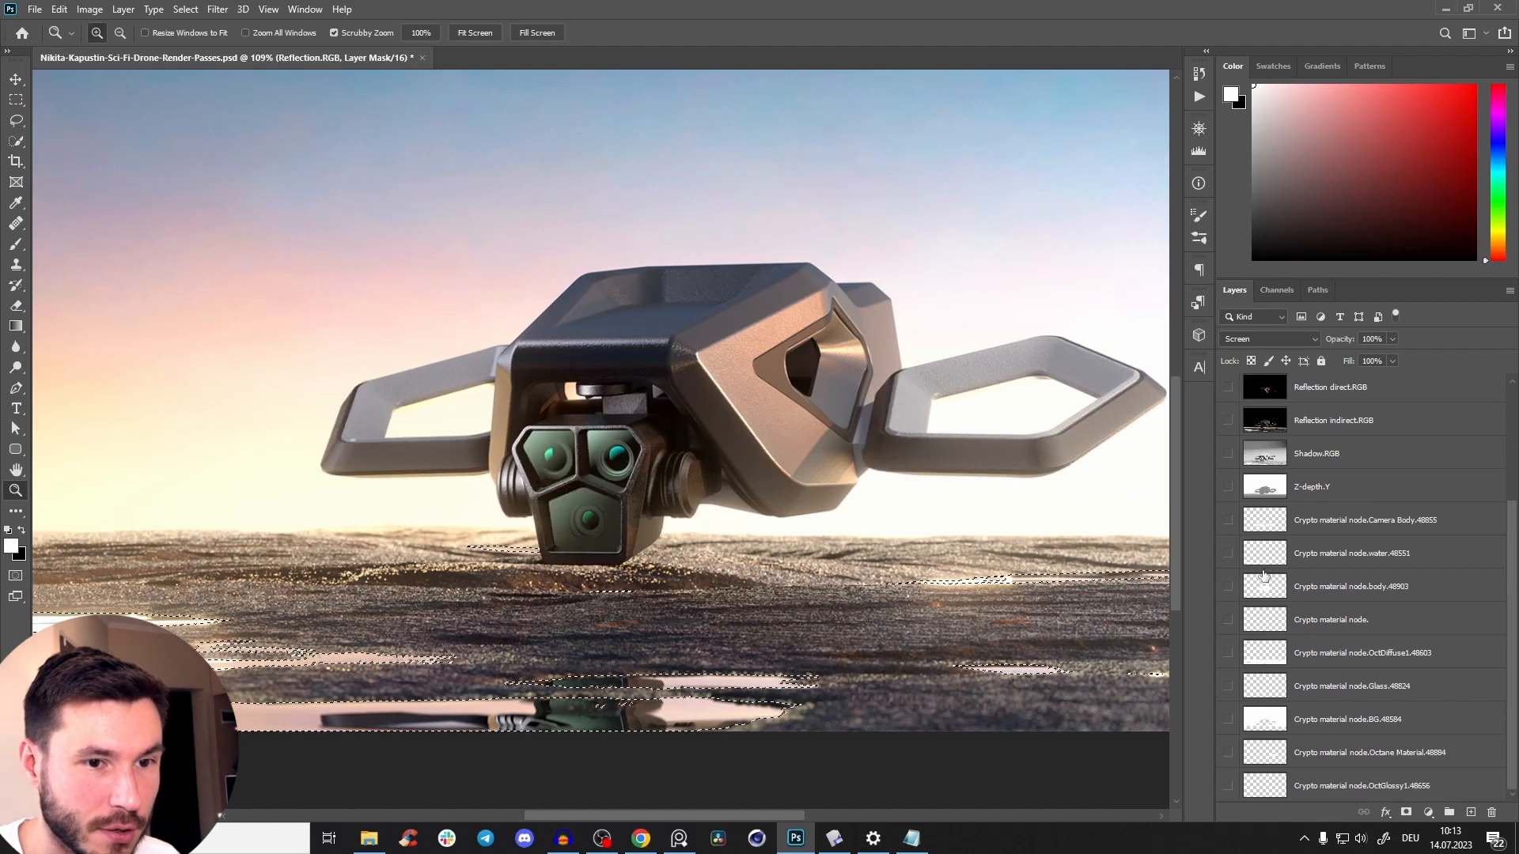
{"action": "left_click", "coordinate": [1265, 594], "text": "ctrl"}
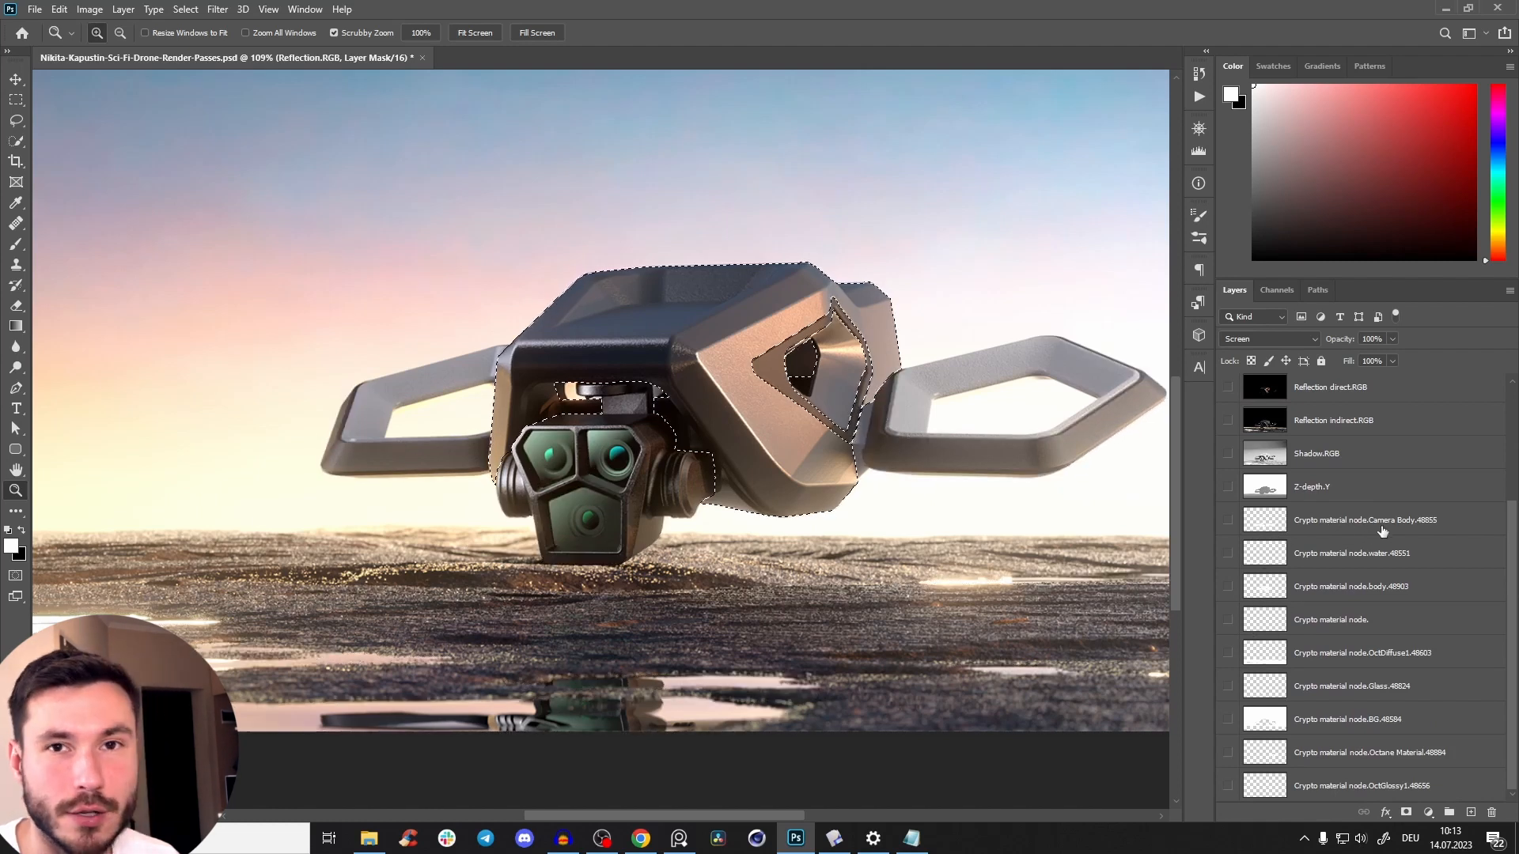
Load the Camera Body cryptomatte layer as the active selection for working on the Reflection.RGB mask.
{"action": "left_click", "coordinate": [1274, 528], "text": "ctrl"}
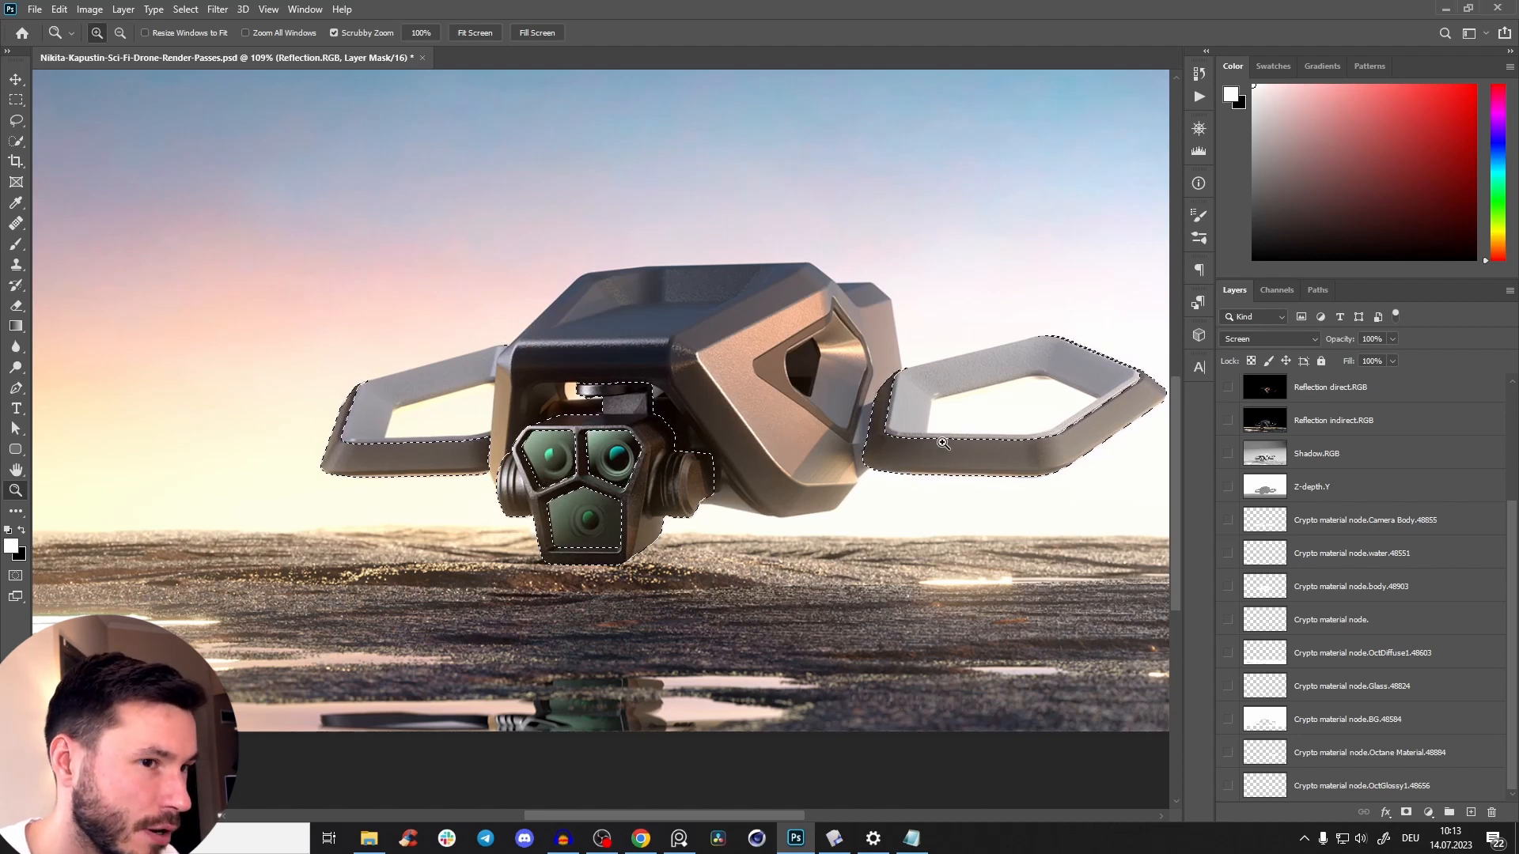
{"action": "left_click_drag", "start_coordinate": [1517, 548], "coordinate": [1505, 428]}
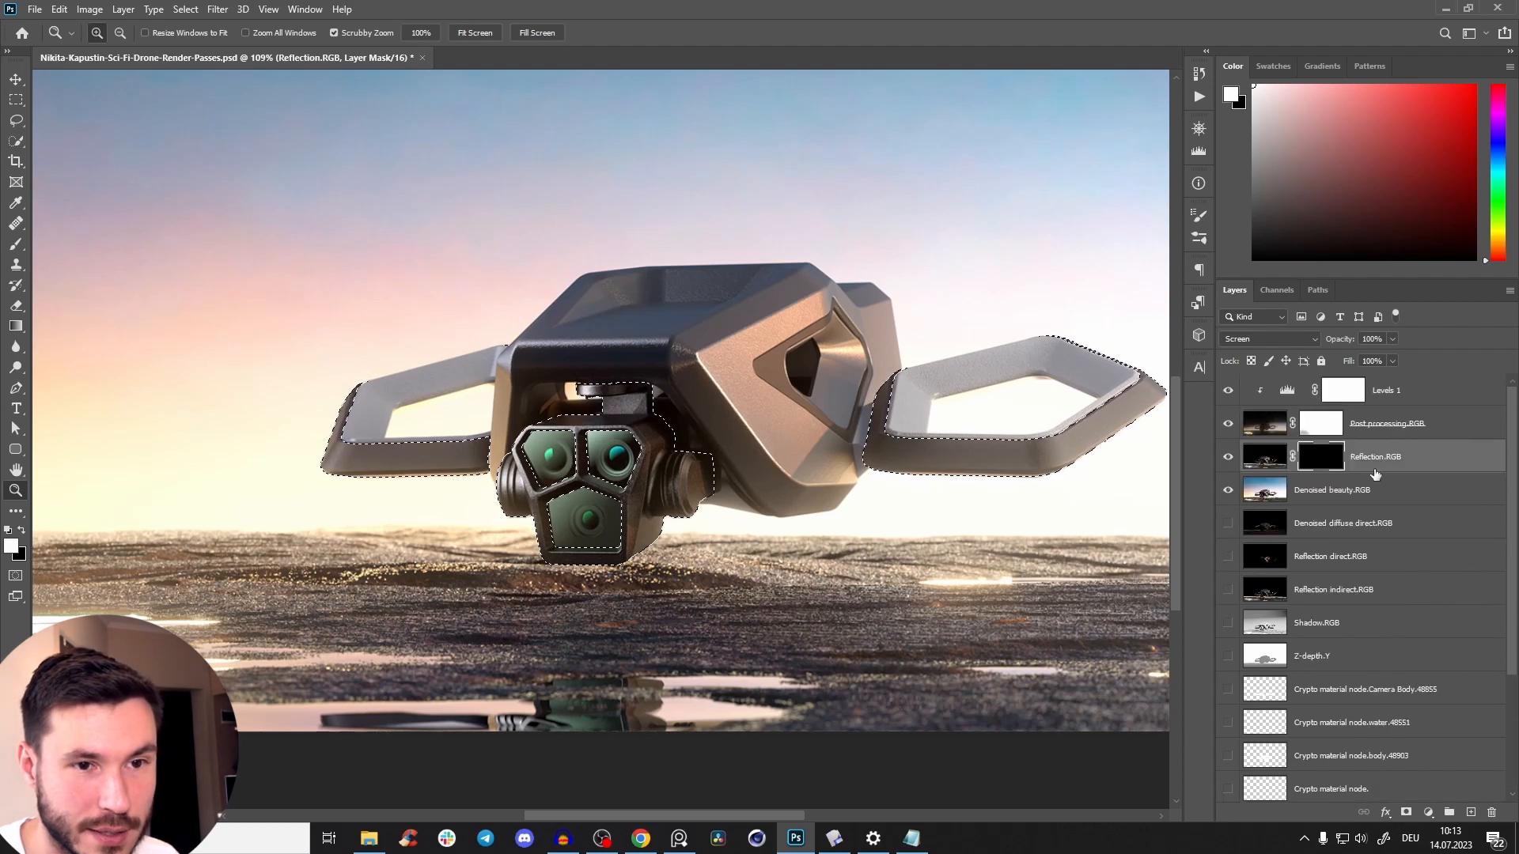
{"action": "left_click_drag", "start_coordinate": [566, 456], "coordinate": [722, 471]}
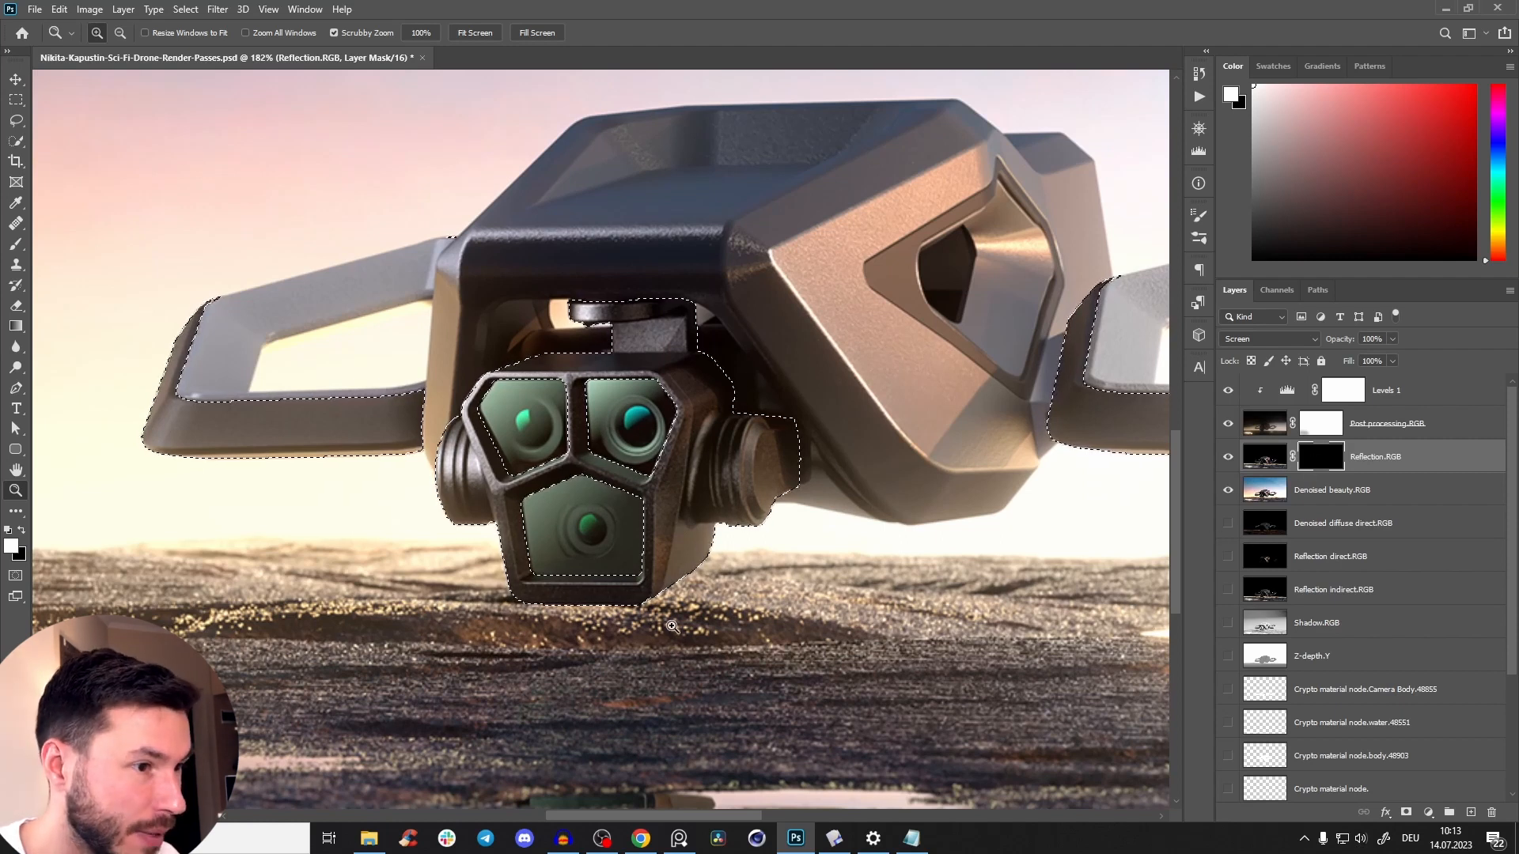
Try painting white over the selected camera body on the Reflection.RGB mask with the Brush at 100% opacity.
{"action": "key", "text": "b"}
{"action": "right_click", "coordinate": [557, 525], "text": "alt"}
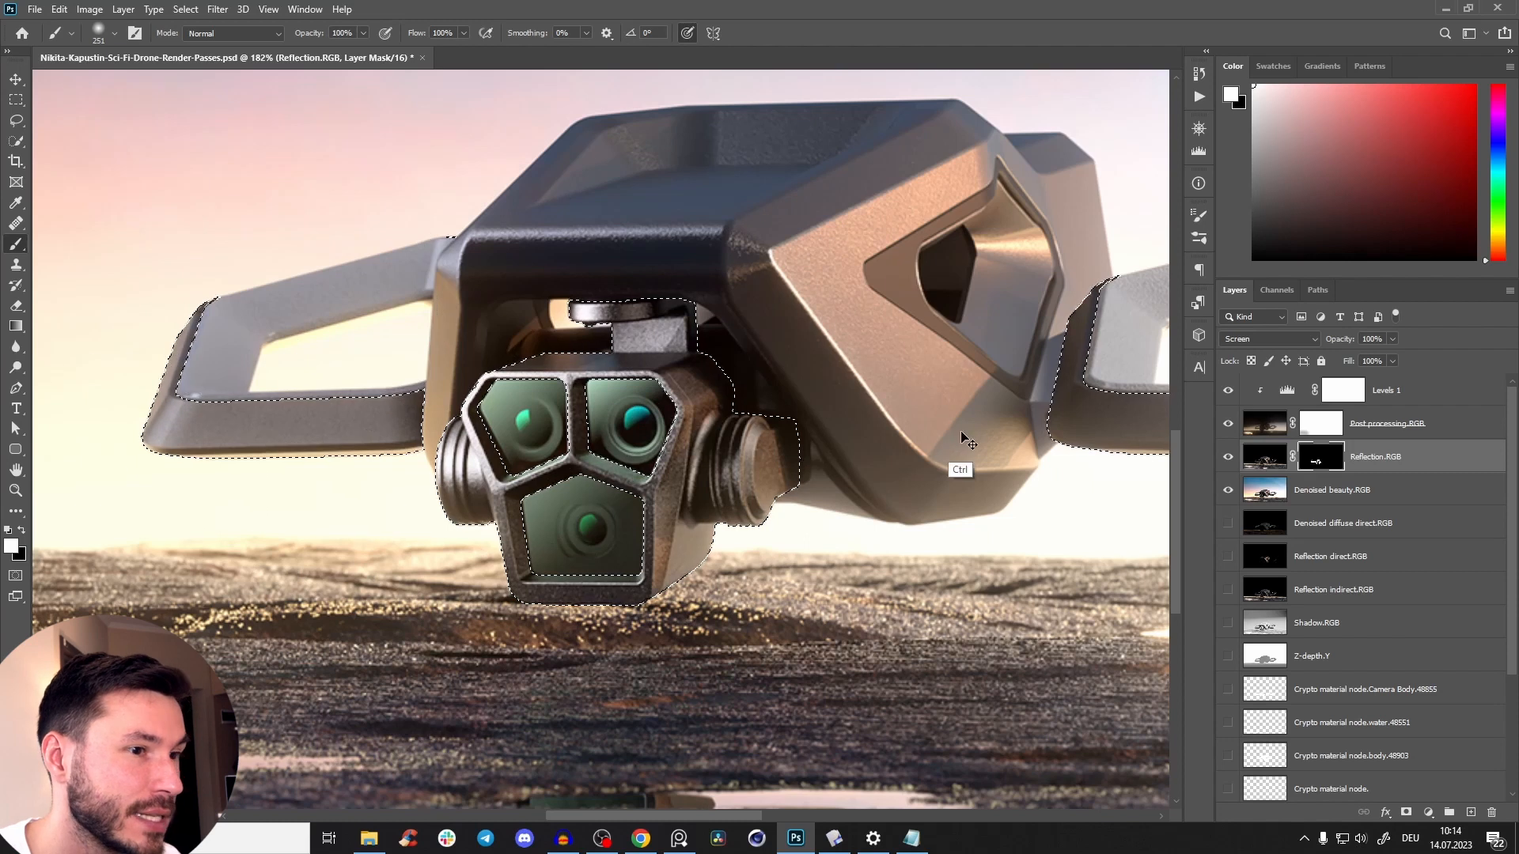
{"action": "mouse_move", "coordinate": [615, 565]}
{"action": "left_mouse_down"}
{"action": "mouse_move", "coordinate": [399, 518]}
{"action": "mouse_move", "coordinate": [273, 590]}
{"action": "mouse_move", "coordinate": [350, 416]}
{"action": "mouse_move", "coordinate": [640, 586]}
{"action": "left_mouse_up"}
{"action": "key", "text": "ctrl+z"}
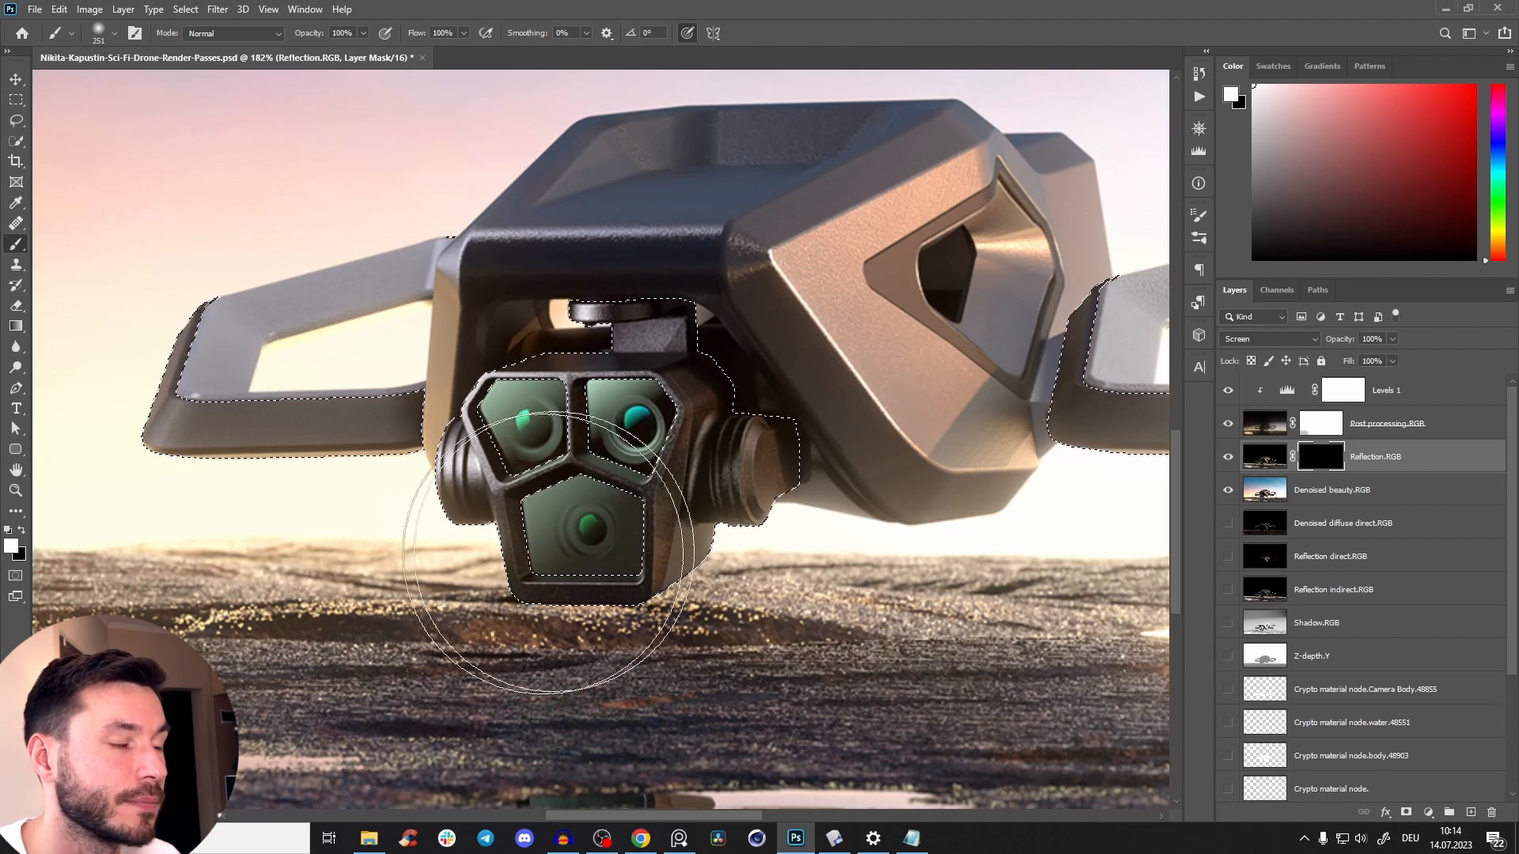
Paint white over the selected camera body on the Reflection.RGB mask with a smaller brush at 10% opacity, and check the layer's effect.
{"action": "right_click", "coordinate": [557, 461], "text": "alt"}
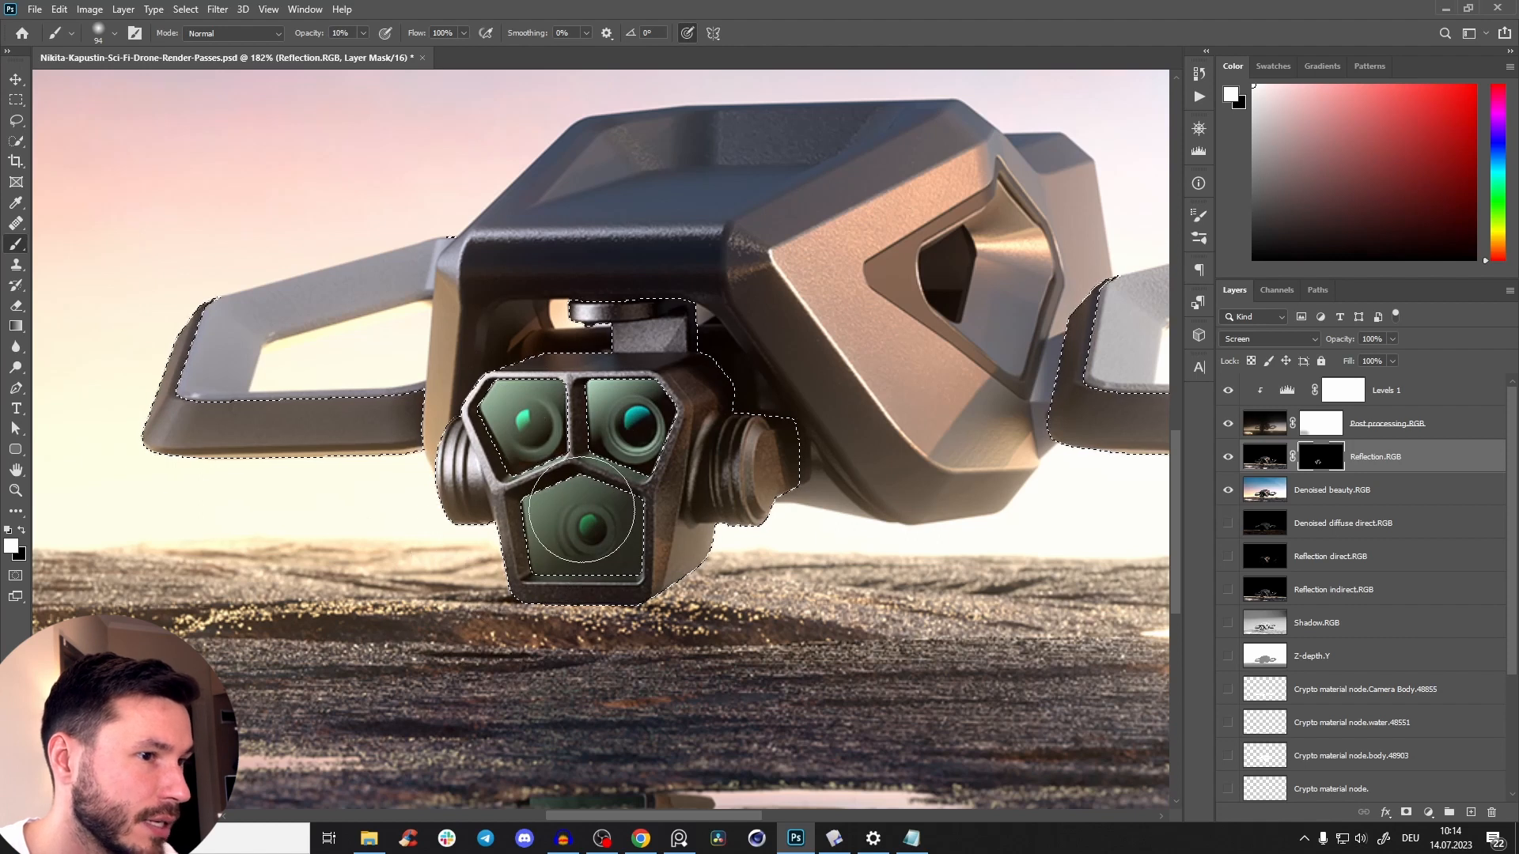
{"action": "left_click", "coordinate": [1231, 459]}
{"action": "left_click", "coordinate": [1231, 459]}
{"action": "left_click", "coordinate": [1231, 459]}
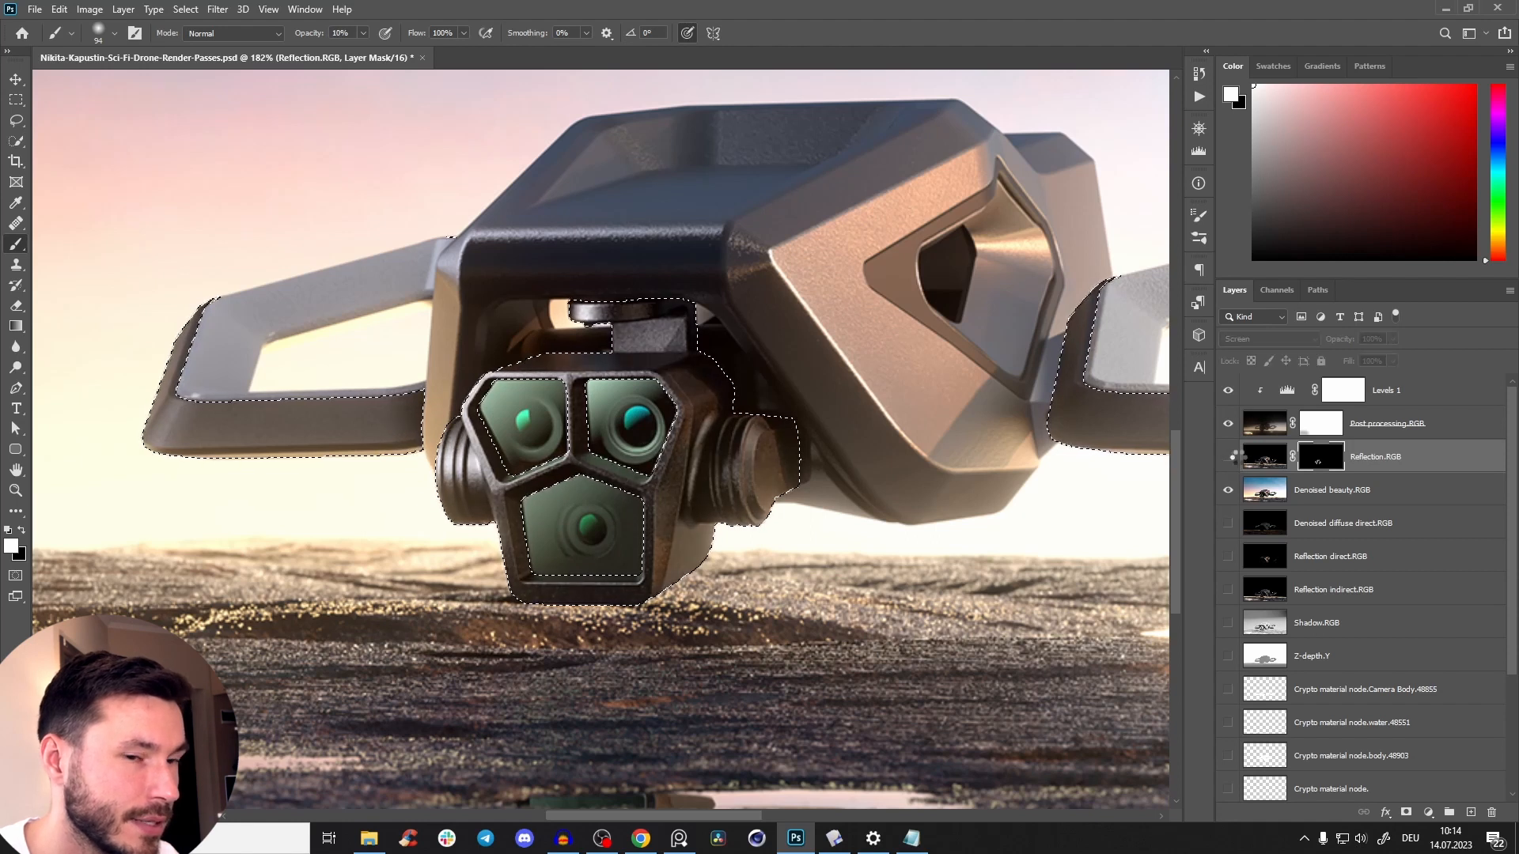
Show Reflection.RGB again, paint more white over the camera body on its mask at 10% opacity, and clear the selection.
{"action": "double_click", "coordinate": [1244, 458]}
{"action": "left_click", "coordinate": [1129, 335]}
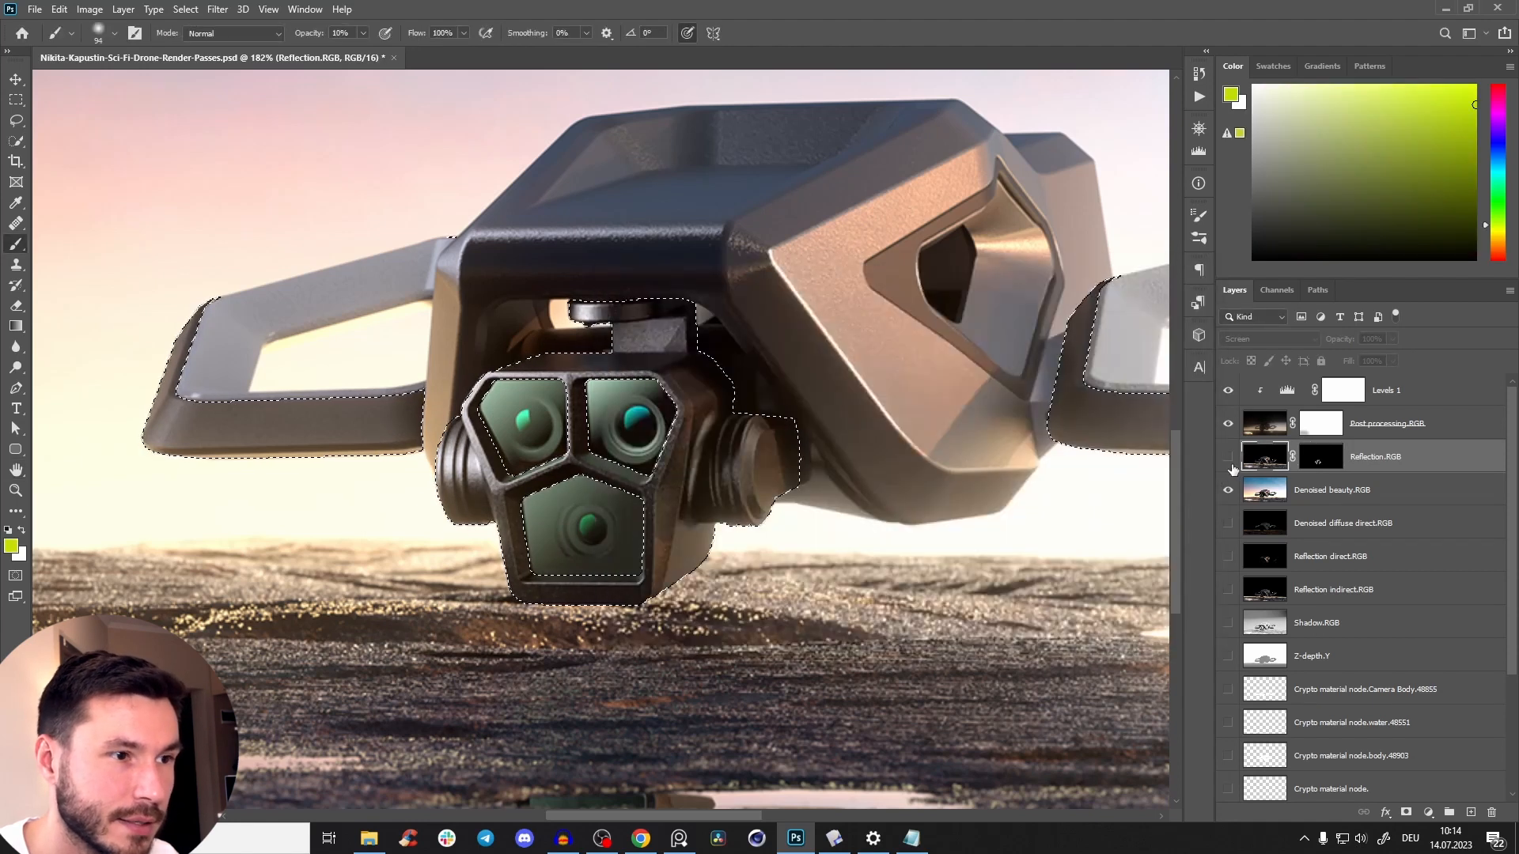
{"action": "left_click", "coordinate": [1229, 459]}
{"action": "key", "text": "ctrl+backslash"}
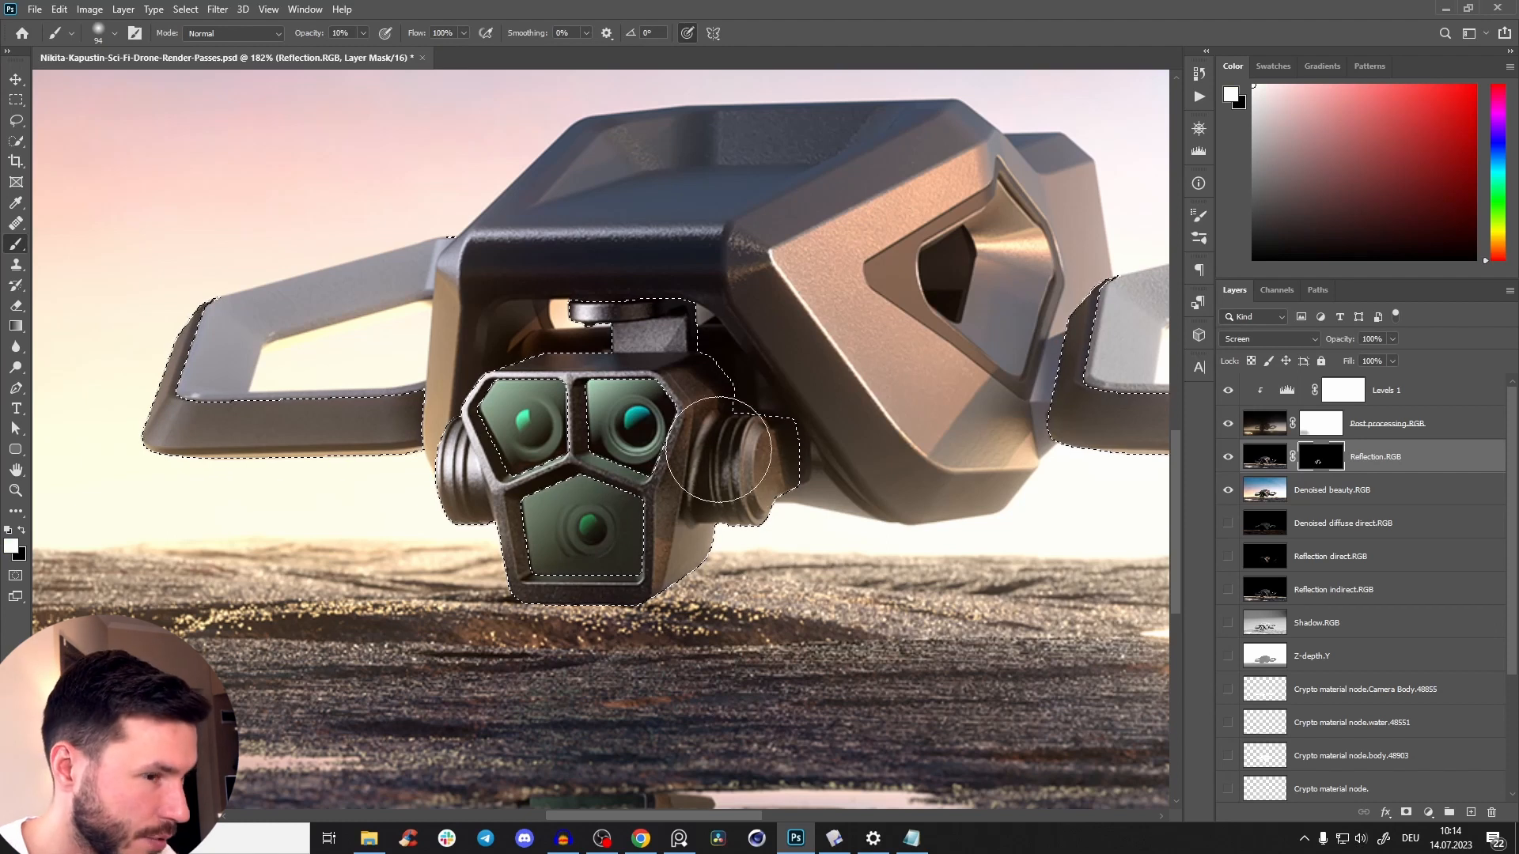
{"action": "left_click_drag", "start_coordinate": [601, 446], "coordinate": [525, 377]}
{"action": "left_click_drag", "start_coordinate": [738, 386], "coordinate": [615, 419]}
{"action": "left_click_drag", "start_coordinate": [698, 348], "coordinate": [732, 336]}
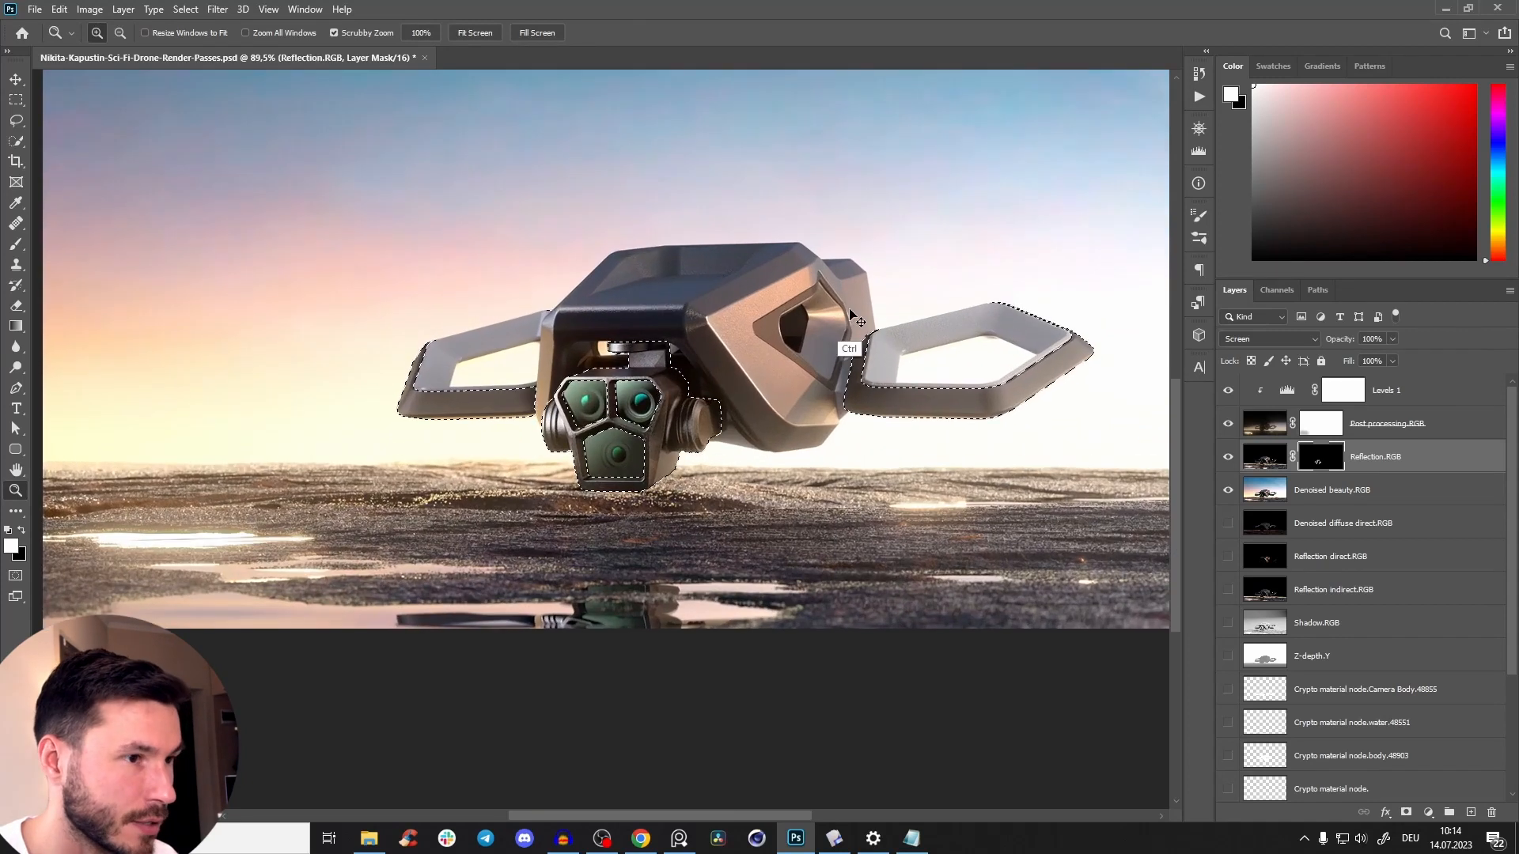
{"action": "key", "text": "ctrl+d"}
Compare the drone's camera head with the masked Reflection.RGB layer switched on and off at different zoom levels.
{"action": "left_click", "coordinate": [1228, 457]}
{"action": "left_click", "coordinate": [1229, 459]}
{"action": "left_click_drag", "start_coordinate": [587, 422], "coordinate": [552, 424]}
{"action": "left_click_drag", "start_coordinate": [621, 379], "coordinate": [669, 376]}
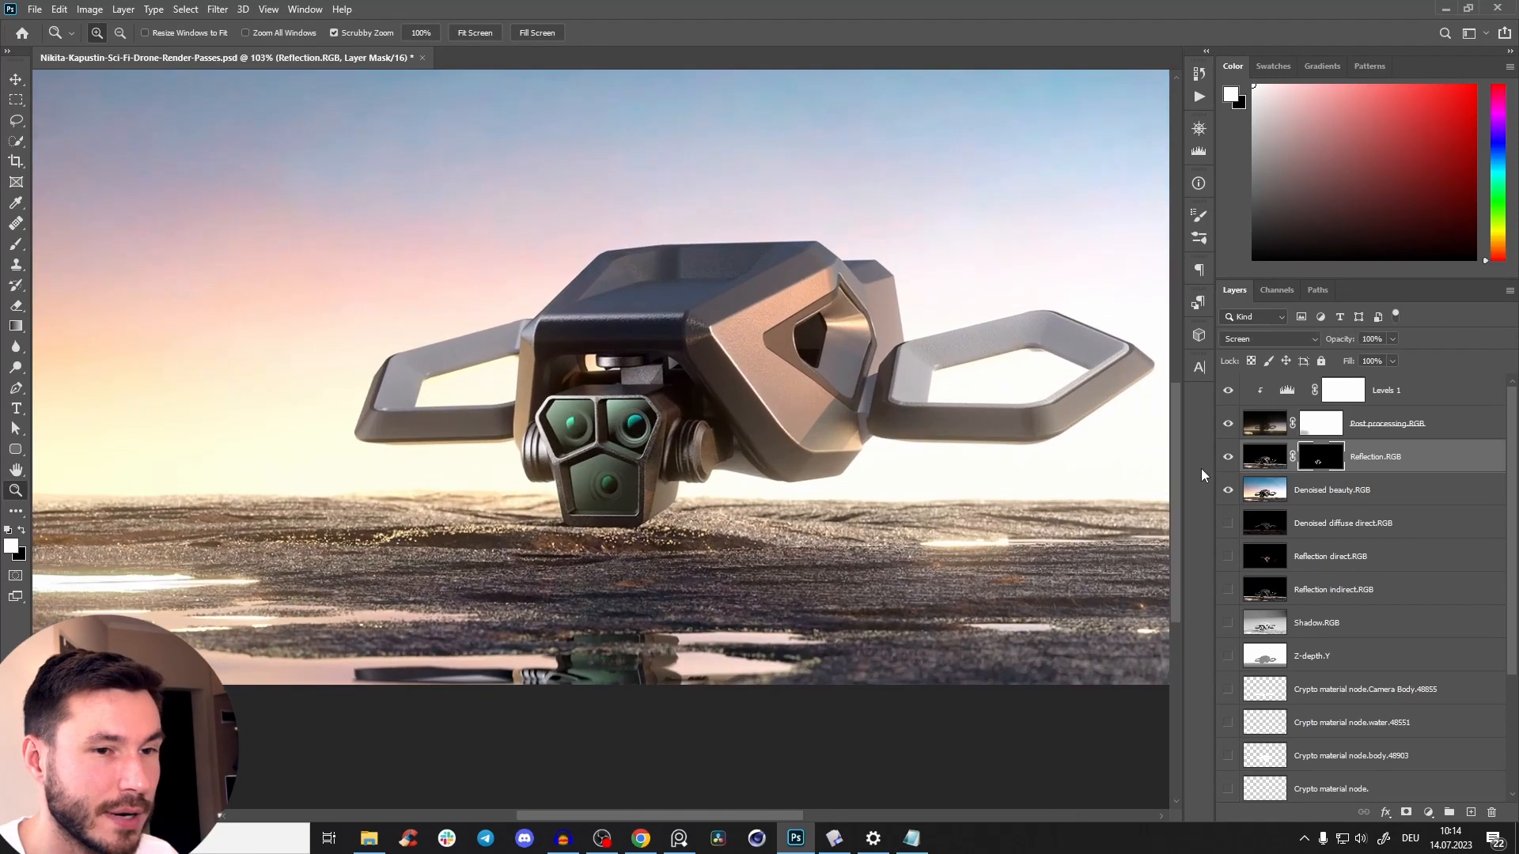
{"action": "left_click", "coordinate": [1229, 459]}
{"action": "left_click", "coordinate": [1228, 460]}
{"action": "left_click", "coordinate": [1228, 461]}
{"action": "left_click", "coordinate": [1228, 461]}
{"action": "left_click", "coordinate": [1229, 461]}
{"action": "left_click", "coordinate": [1228, 462]}
{"action": "left_click_drag", "start_coordinate": [636, 459], "coordinate": [635, 459]}
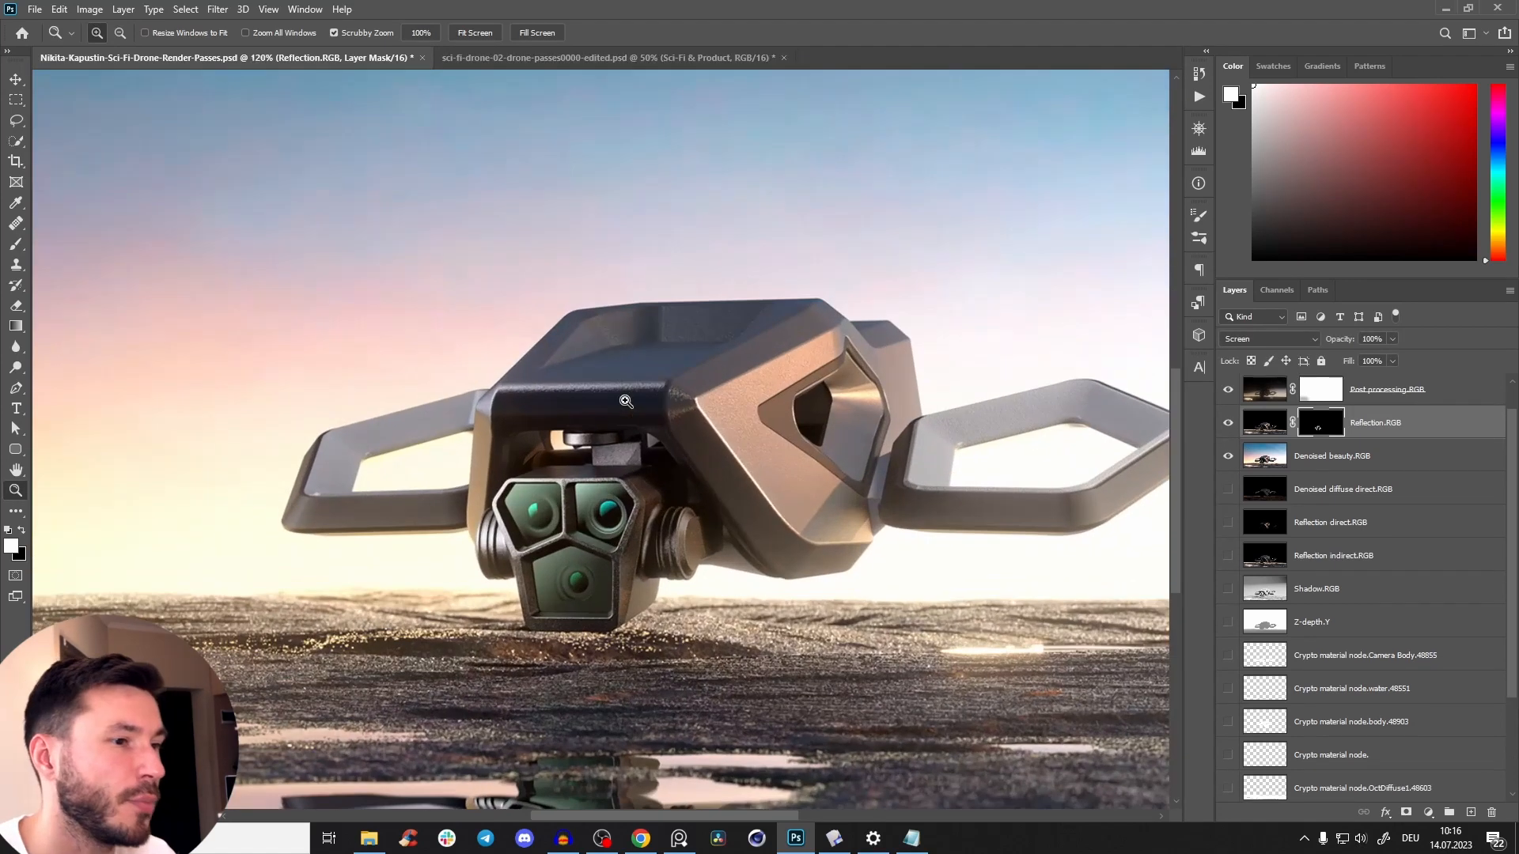
{"action": "left_click_drag", "start_coordinate": [894, 132], "coordinate": [894, 132]}
{"action": "left_click_drag", "start_coordinate": [647, 468], "coordinate": [588, 592]}
{"action": "left_click_drag", "start_coordinate": [631, 478], "coordinate": [680, 528]}
Duplicate Denoised beauty.RGB beneath itself, rename the copy "Beauty OG" and hide it.
{"action": "left_click_drag", "start_coordinate": [1511, 489], "coordinate": [1511, 462]}
{"action": "left_click", "coordinate": [1412, 497]}
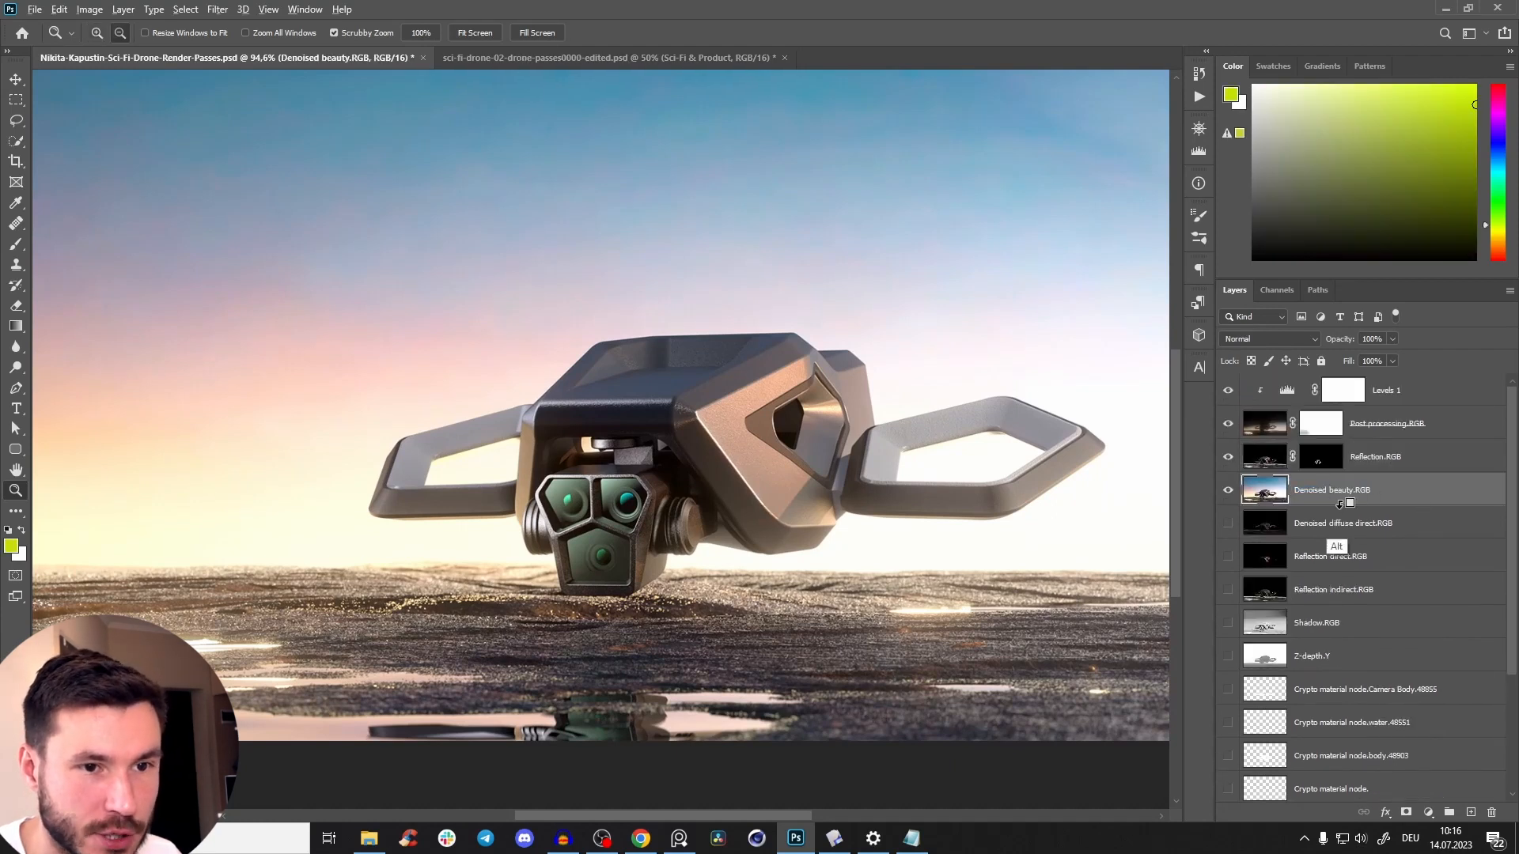
{"action": "left_click_drag", "start_coordinate": [1346, 501], "coordinate": [1464, 505]}
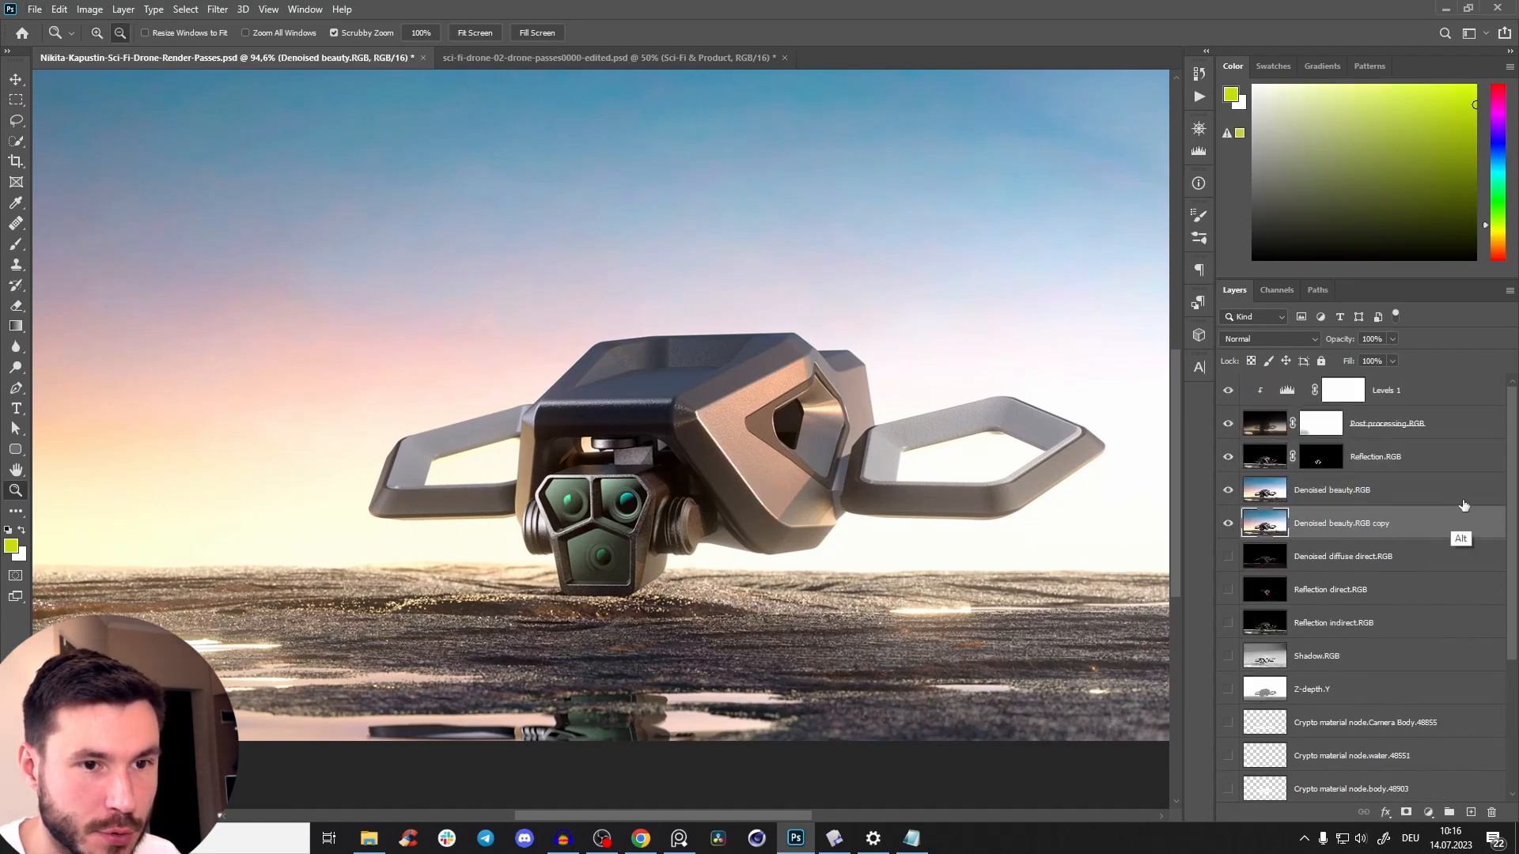
{"action": "double_click", "coordinate": [1376, 525]}
{"action": "type", "text": "Beauty OG"}
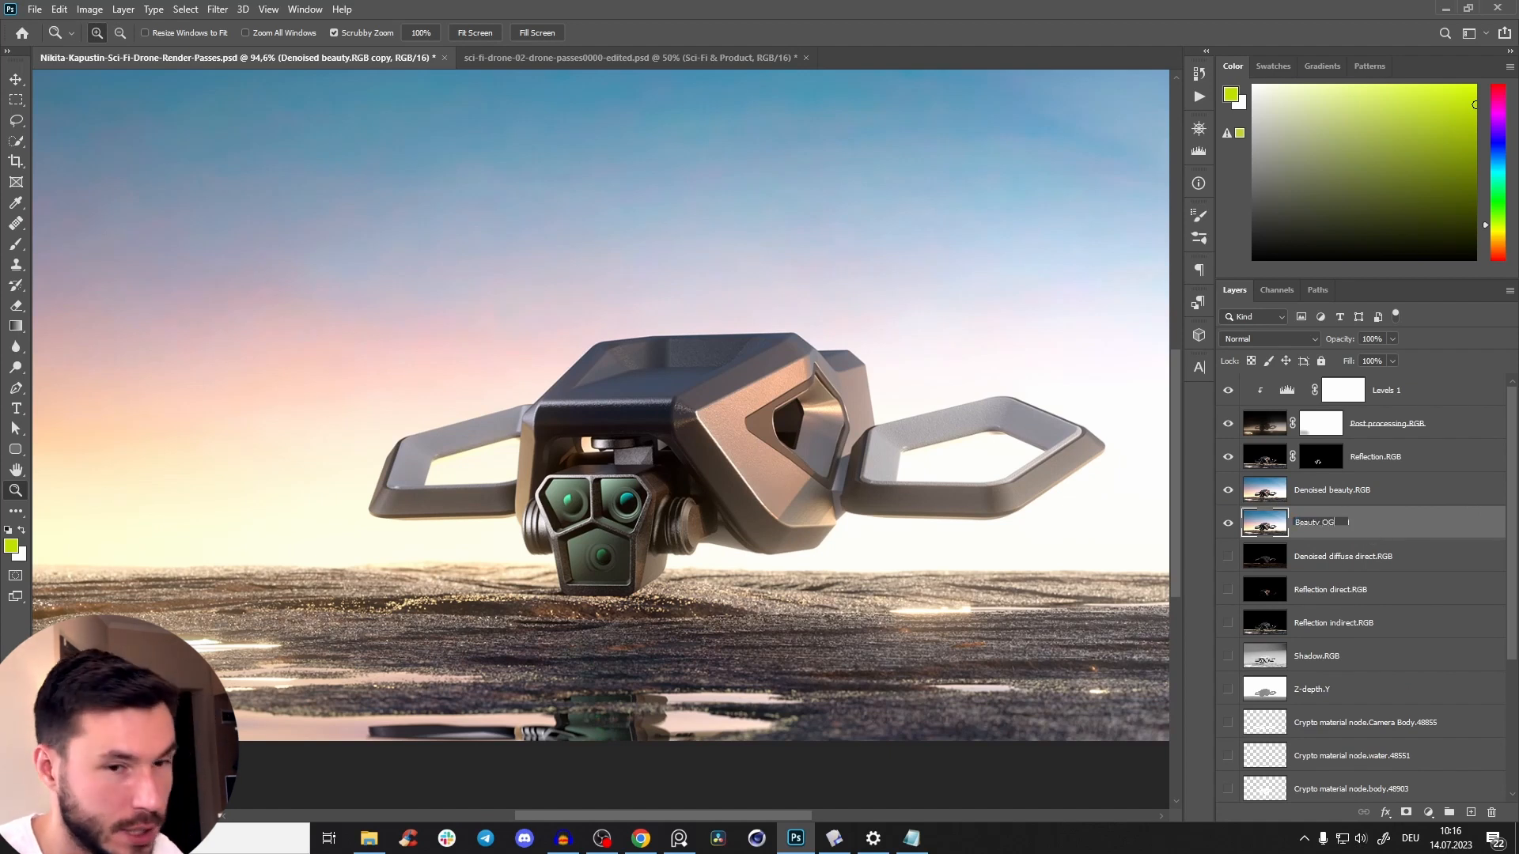
{"action": "key", "text": "Return"}
{"action": "left_click", "coordinate": [1228, 523]}
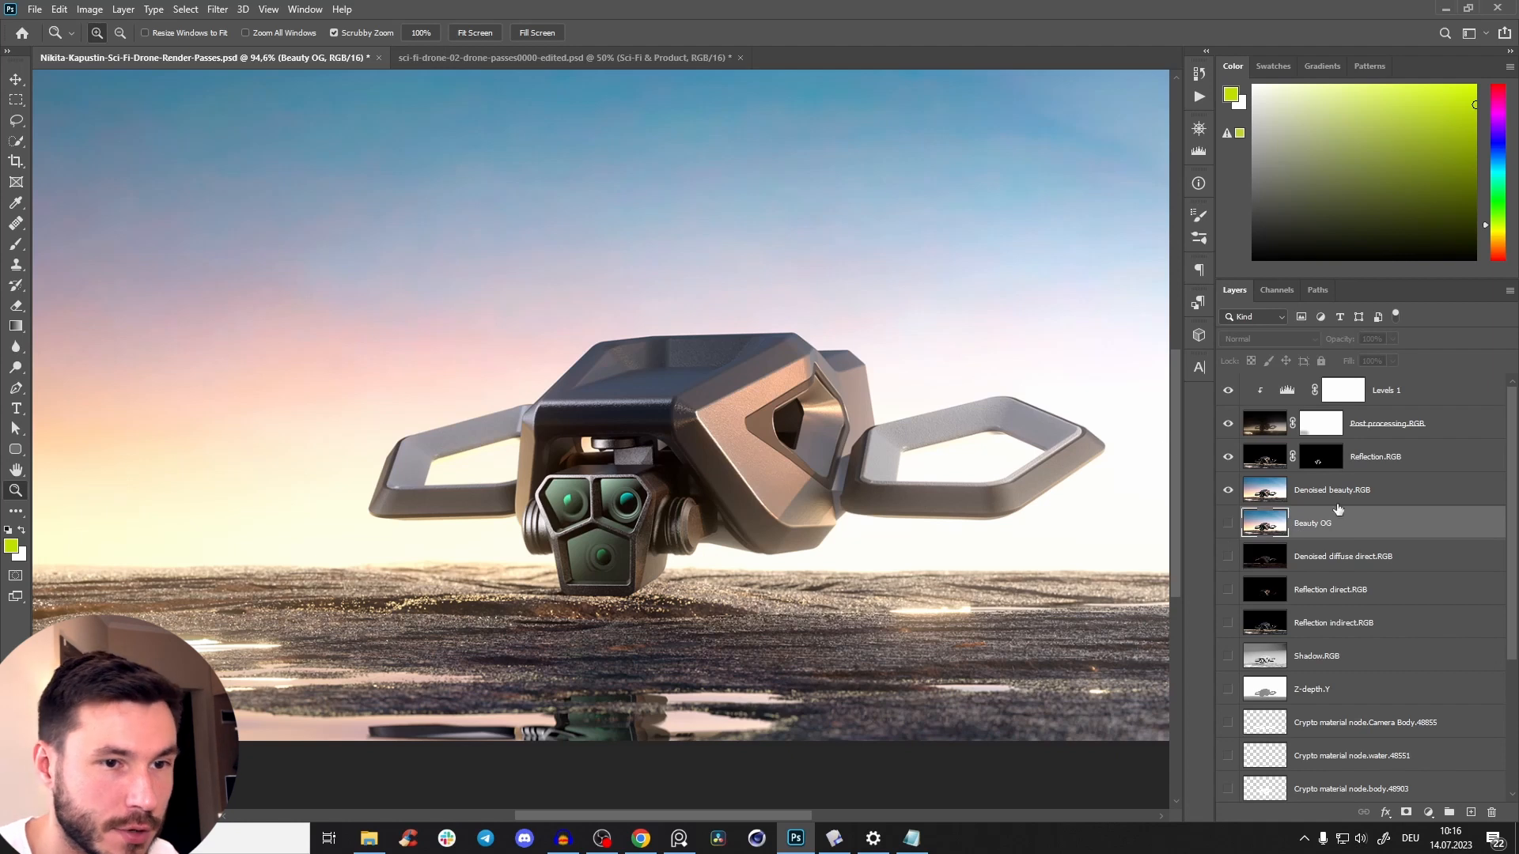
Look for the lens glass material by loading the OctGlossy1, OctDiffuse1 and body cryptomatte layers as selections.
{"action": "left_click_drag", "start_coordinate": [639, 531], "coordinate": [650, 531]}
{"action": "left_click_drag", "start_coordinate": [1511, 485], "coordinate": [1509, 637]}
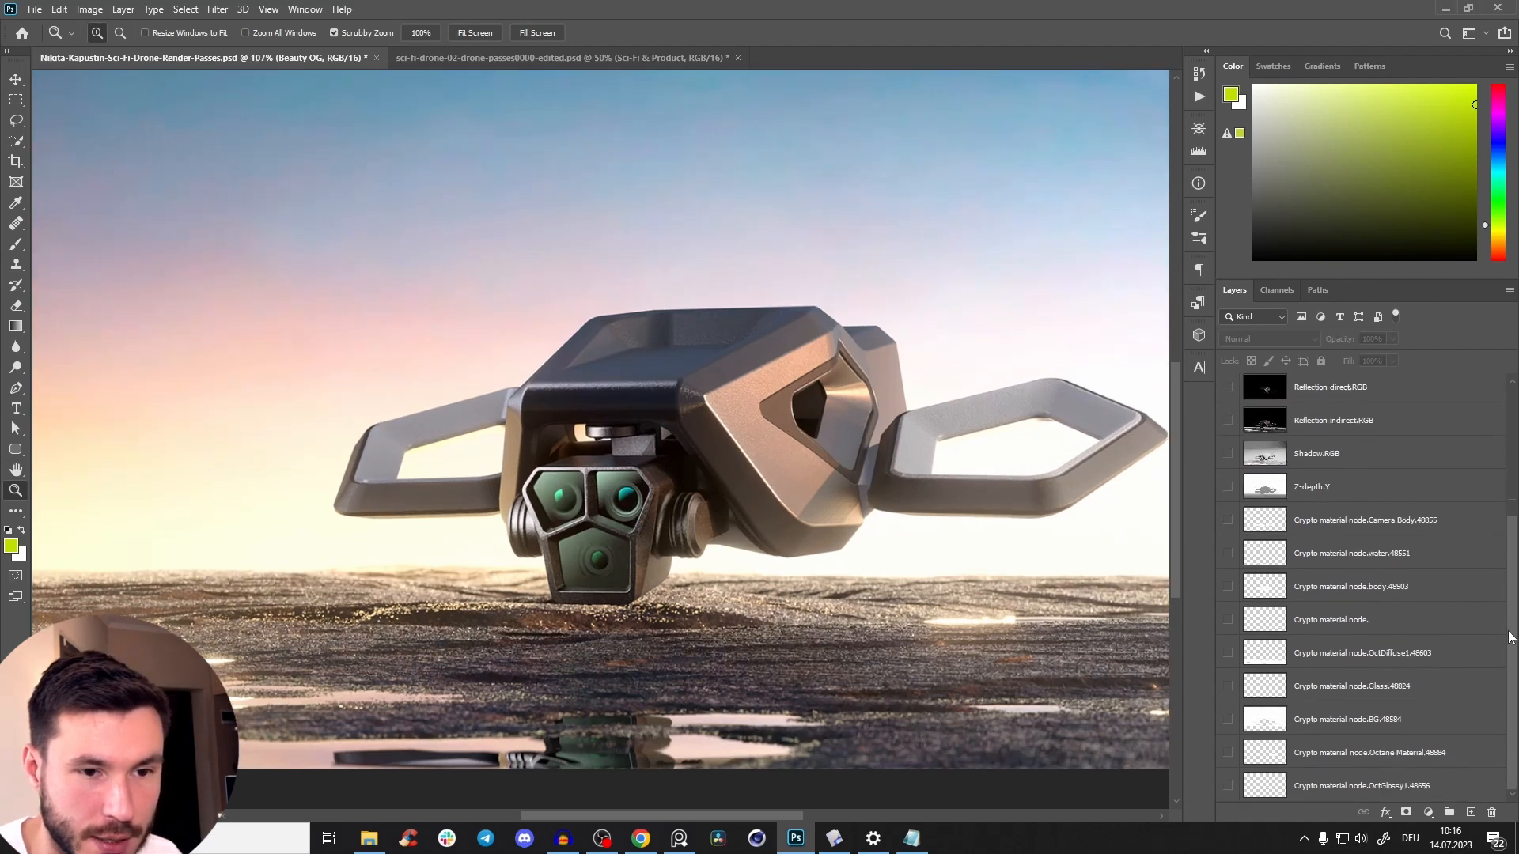
{"action": "left_click", "coordinate": [1269, 789], "text": "ctrl"}
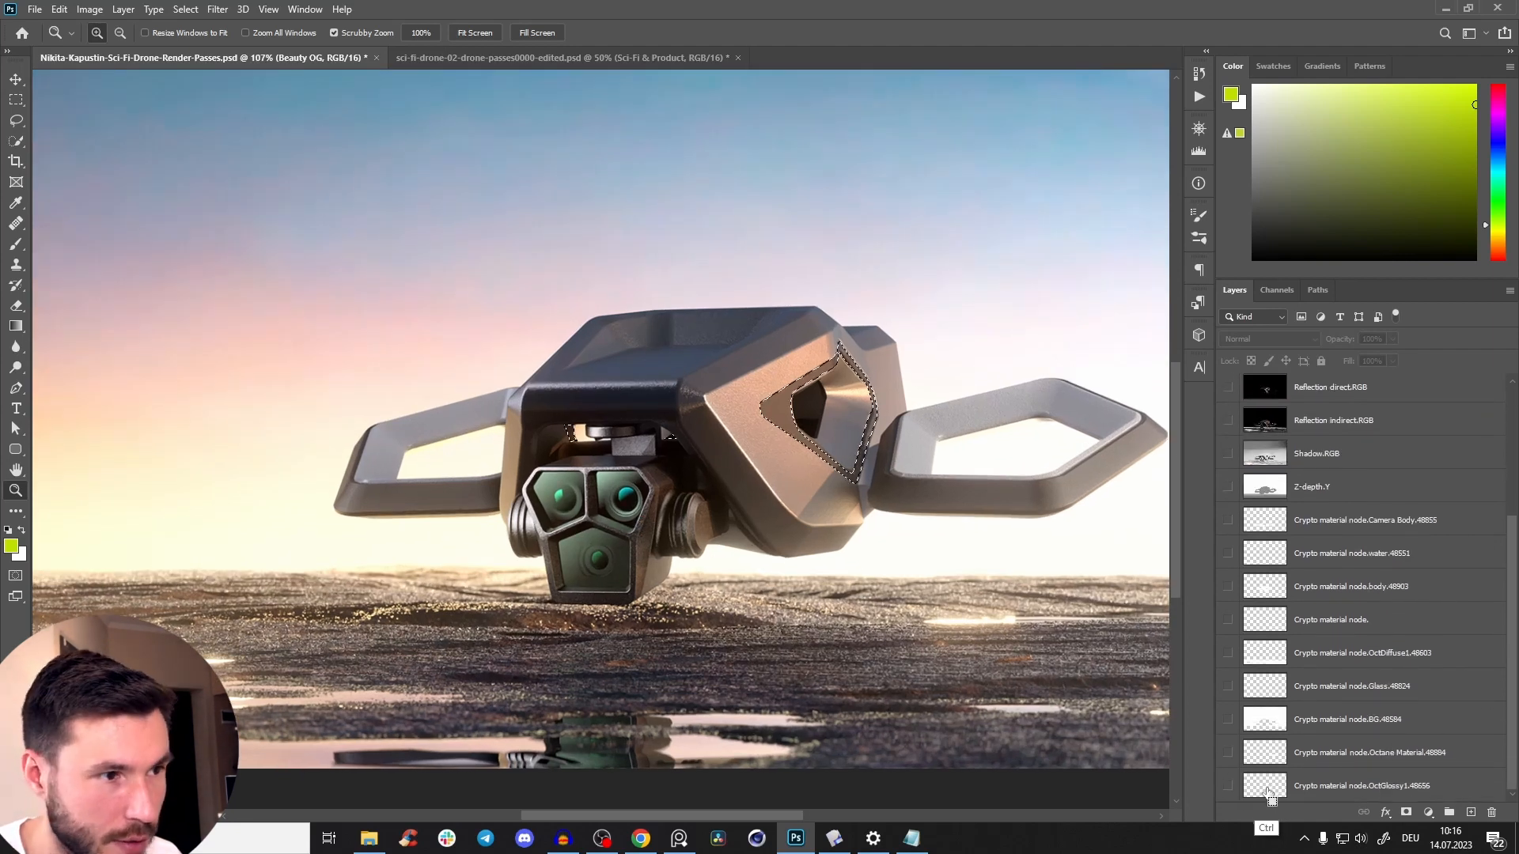
{"action": "left_click", "coordinate": [1266, 653], "text": "ctrl"}
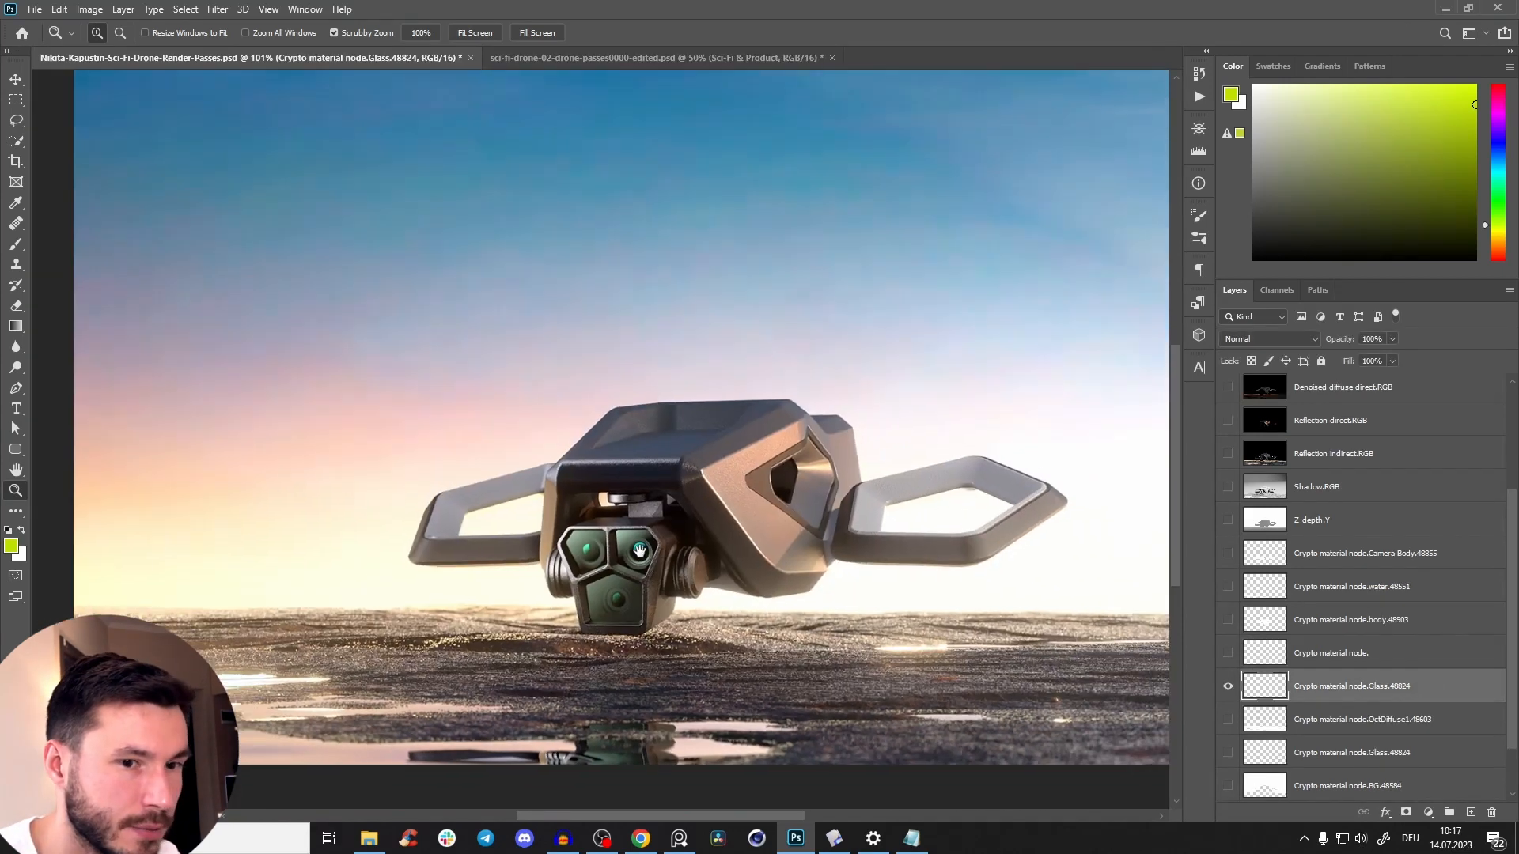
{"action": "left_click_drag", "start_coordinate": [639, 551], "coordinate": [630, 540]}
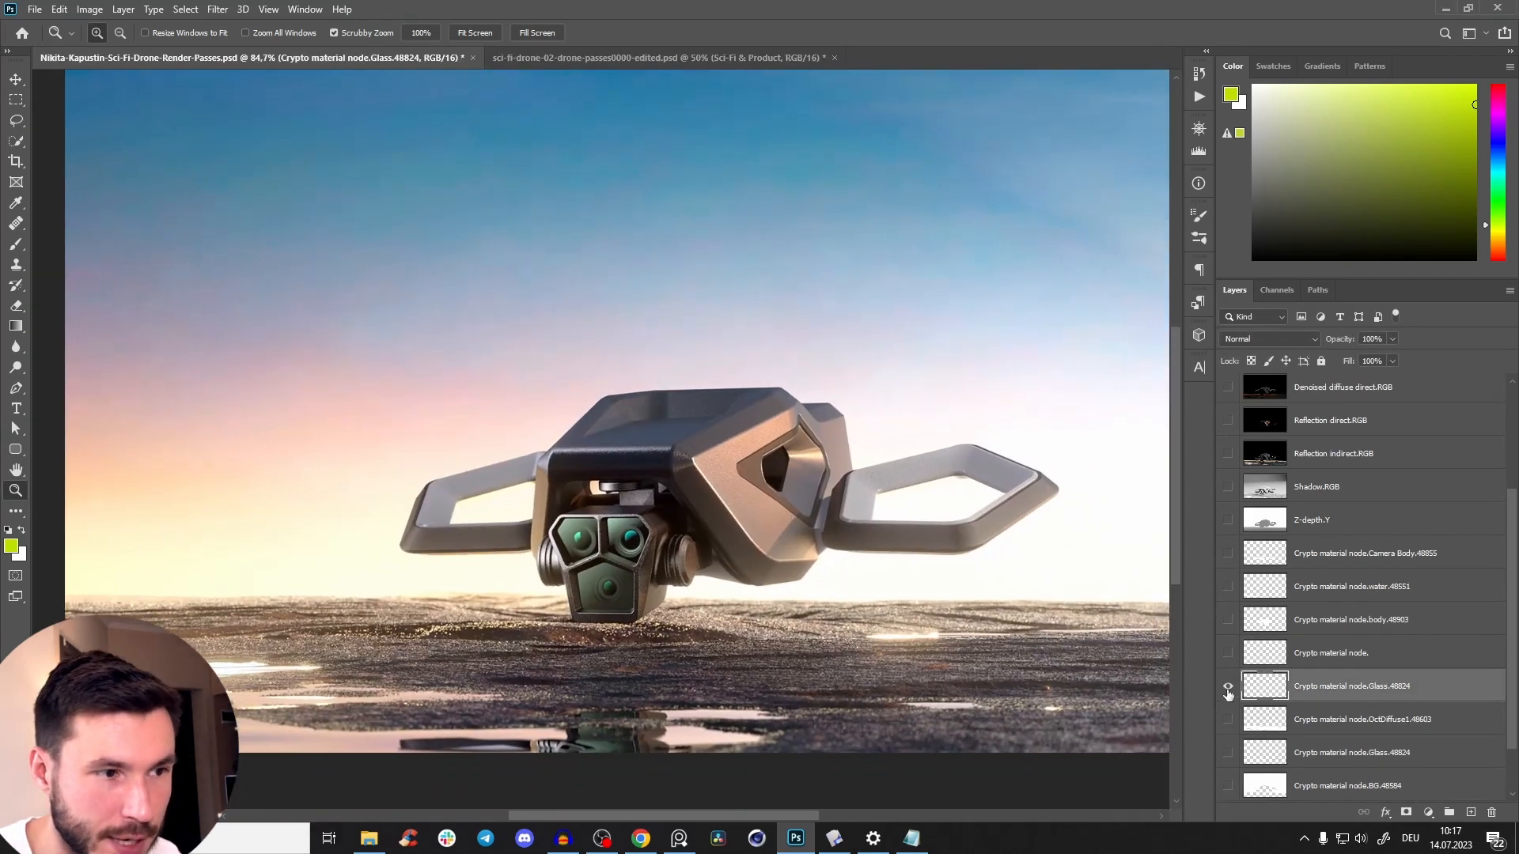
Hide the upper Glass cryptomatte layer and load it as a selection around the camera's three lens panels.
{"action": "left_click", "coordinate": [1226, 690]}
{"action": "left_click", "coordinate": [1268, 692], "text": "ctrl"}
{"action": "left_click_drag", "start_coordinate": [621, 551], "coordinate": [664, 480]}
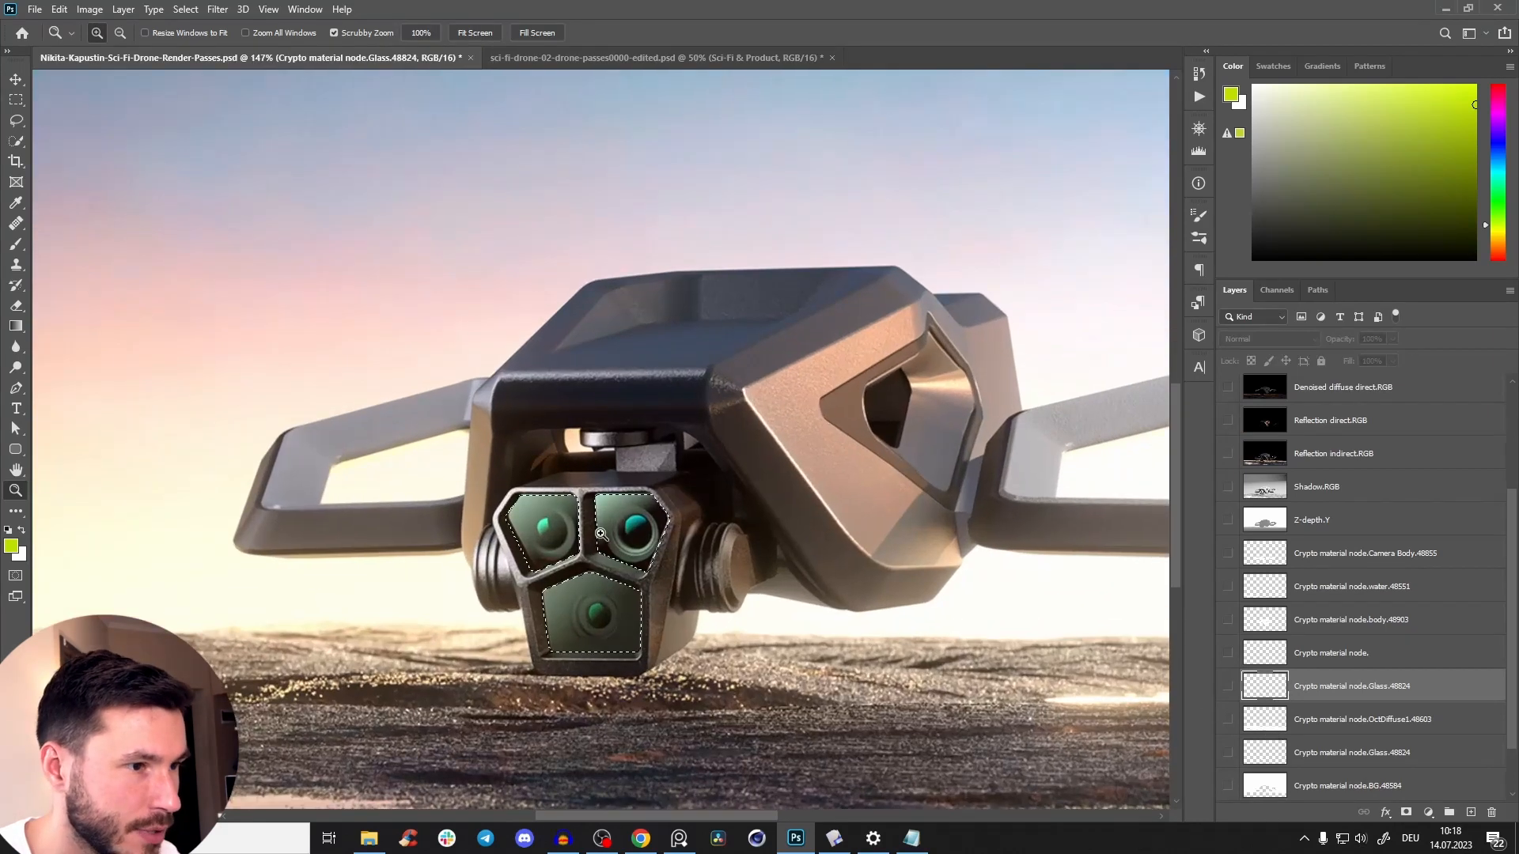
{"action": "scroll", "coordinate": [1516, 583], "scroll_direction": "up", "scroll_amount": 3}
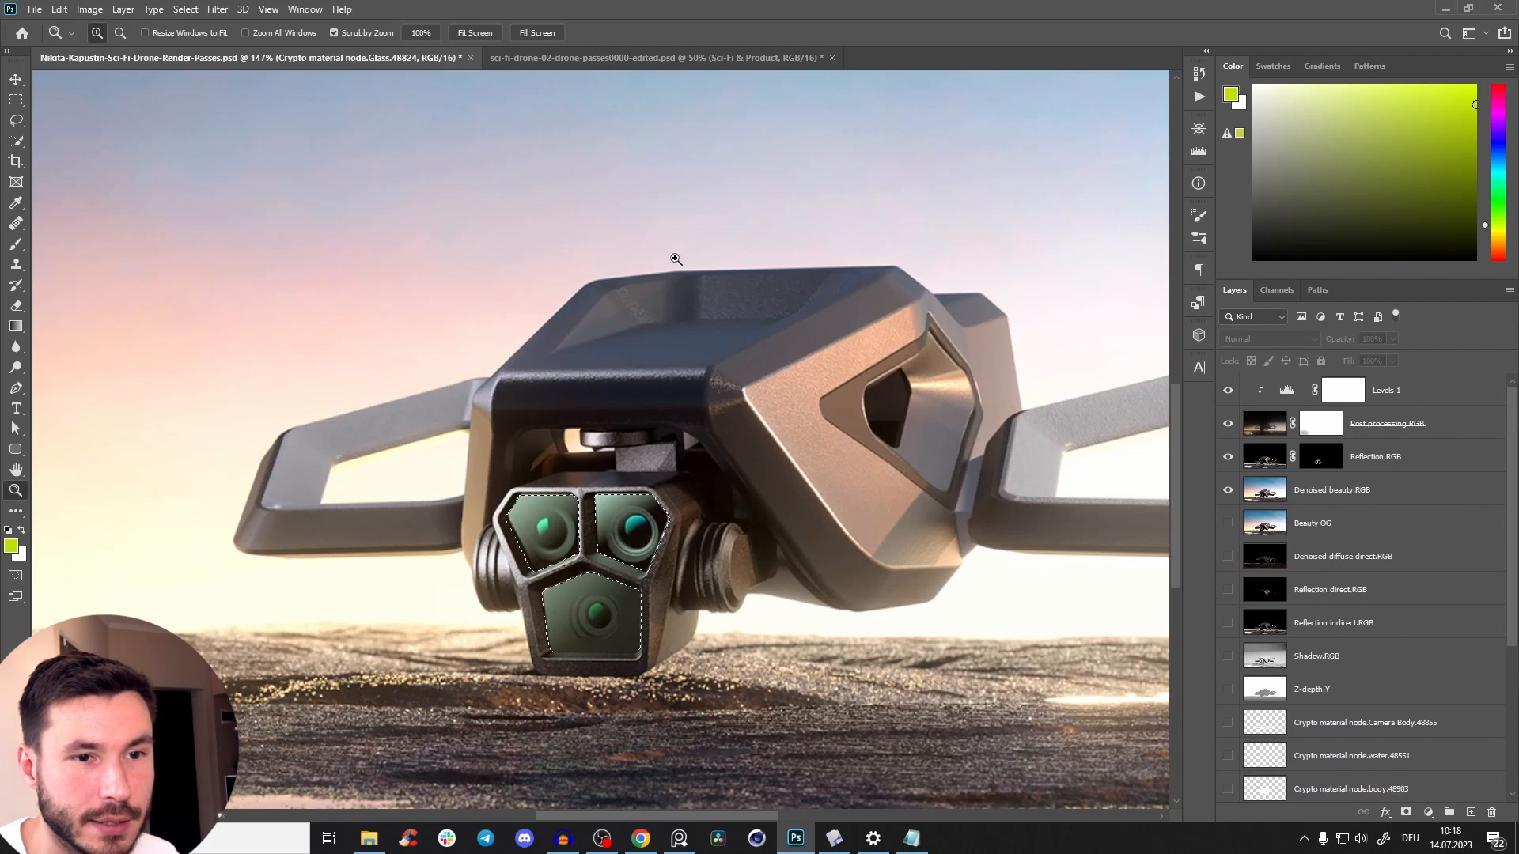
Add a Hue/Saturation adjustment above Denoised beauty.RGB, masked to the selected lens glass.
{"action": "left_click", "coordinate": [1345, 489]}
{"action": "scroll", "coordinate": [1475, 639], "scroll_direction": "down", "scroll_amount": 4}
{"action": "left_click_drag", "start_coordinate": [1515, 627], "coordinate": [1507, 421]}
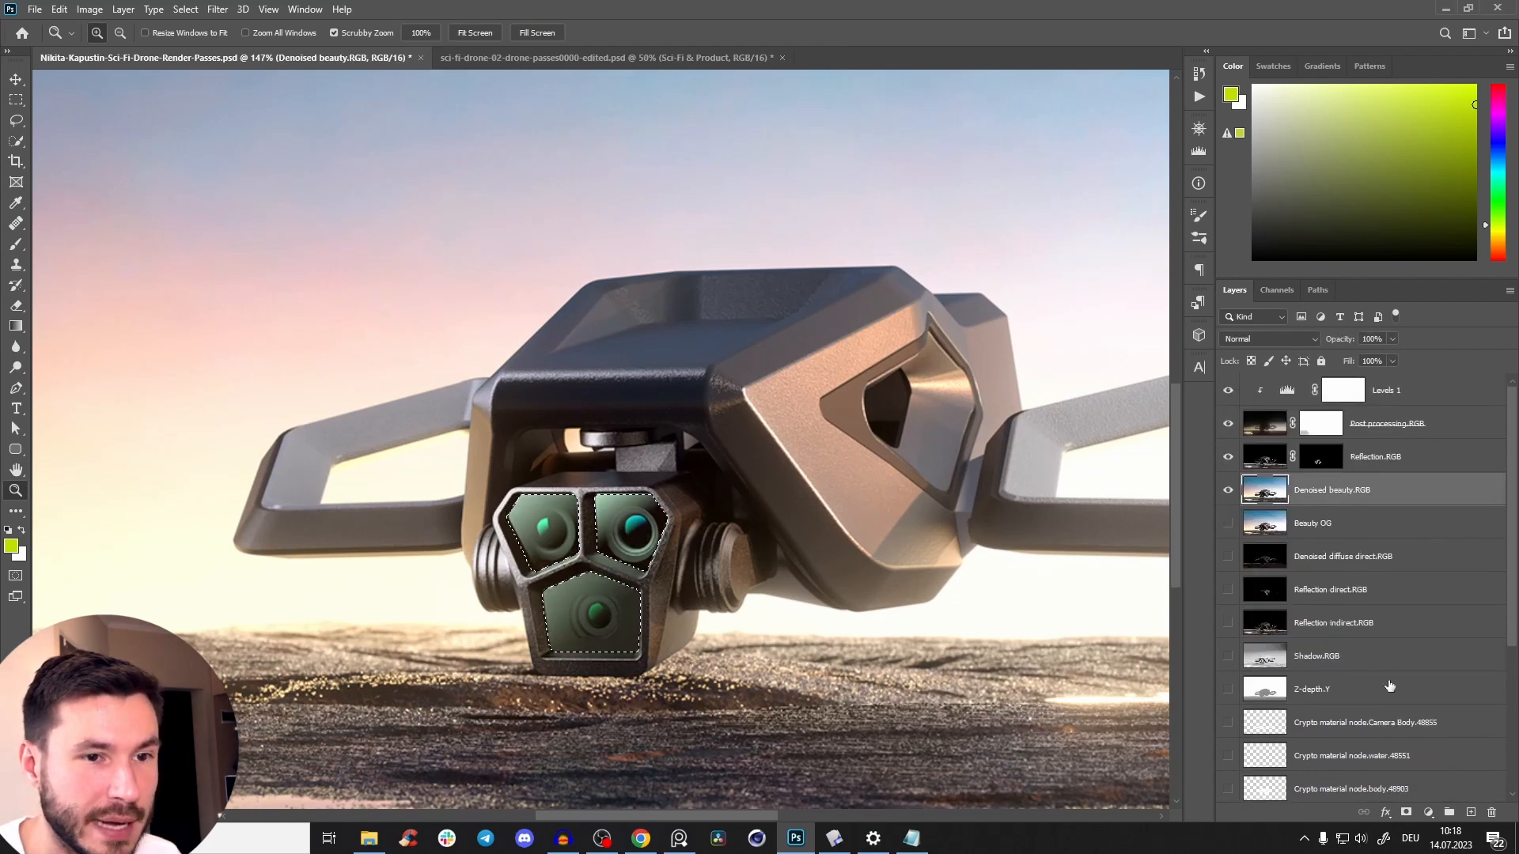
{"action": "left_click", "coordinate": [1428, 812]}
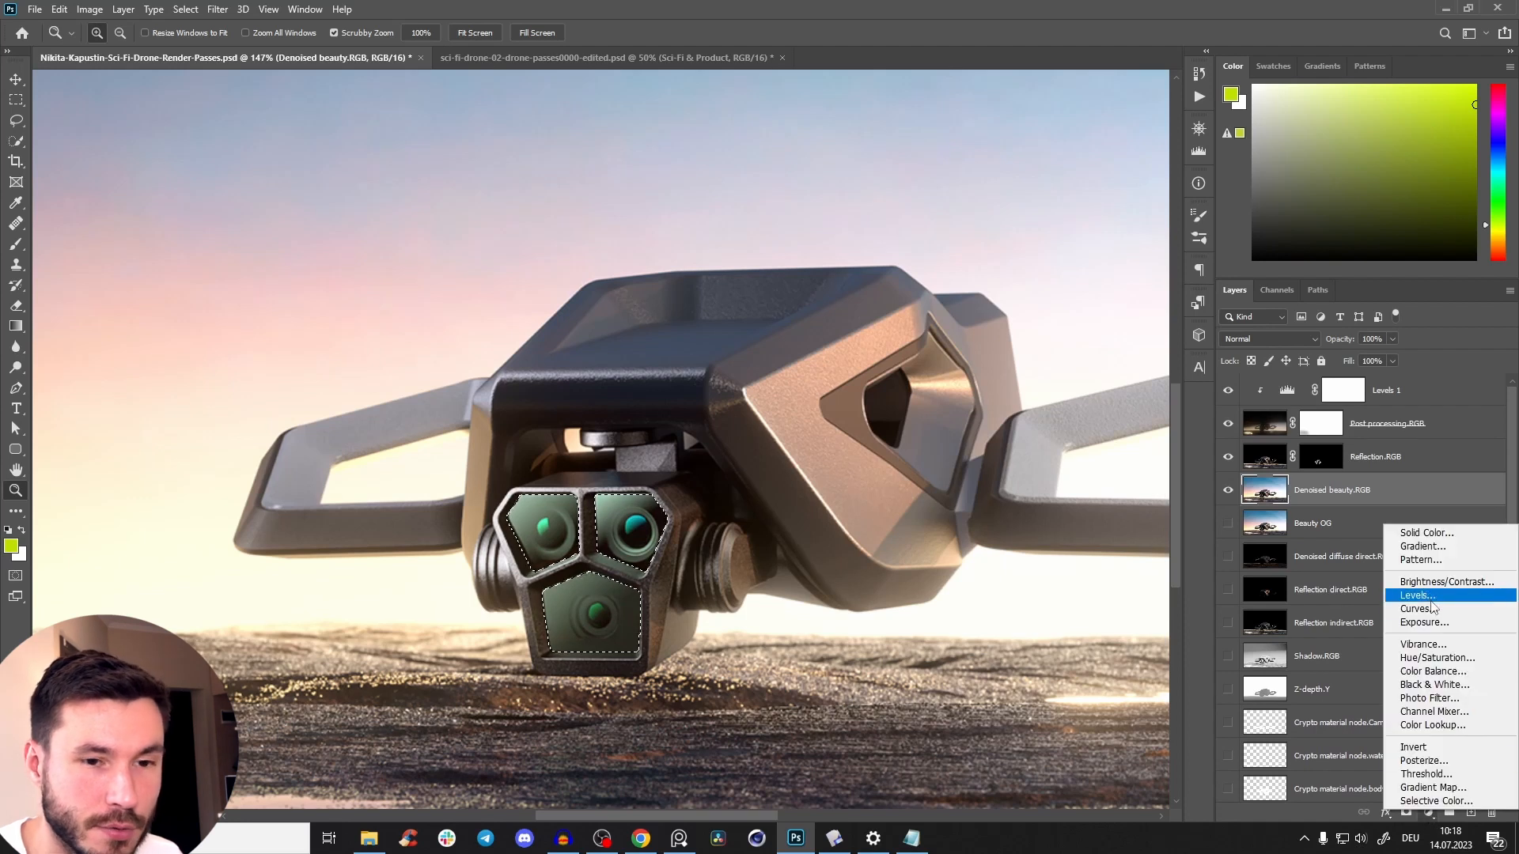
{"action": "left_click", "coordinate": [1436, 660]}
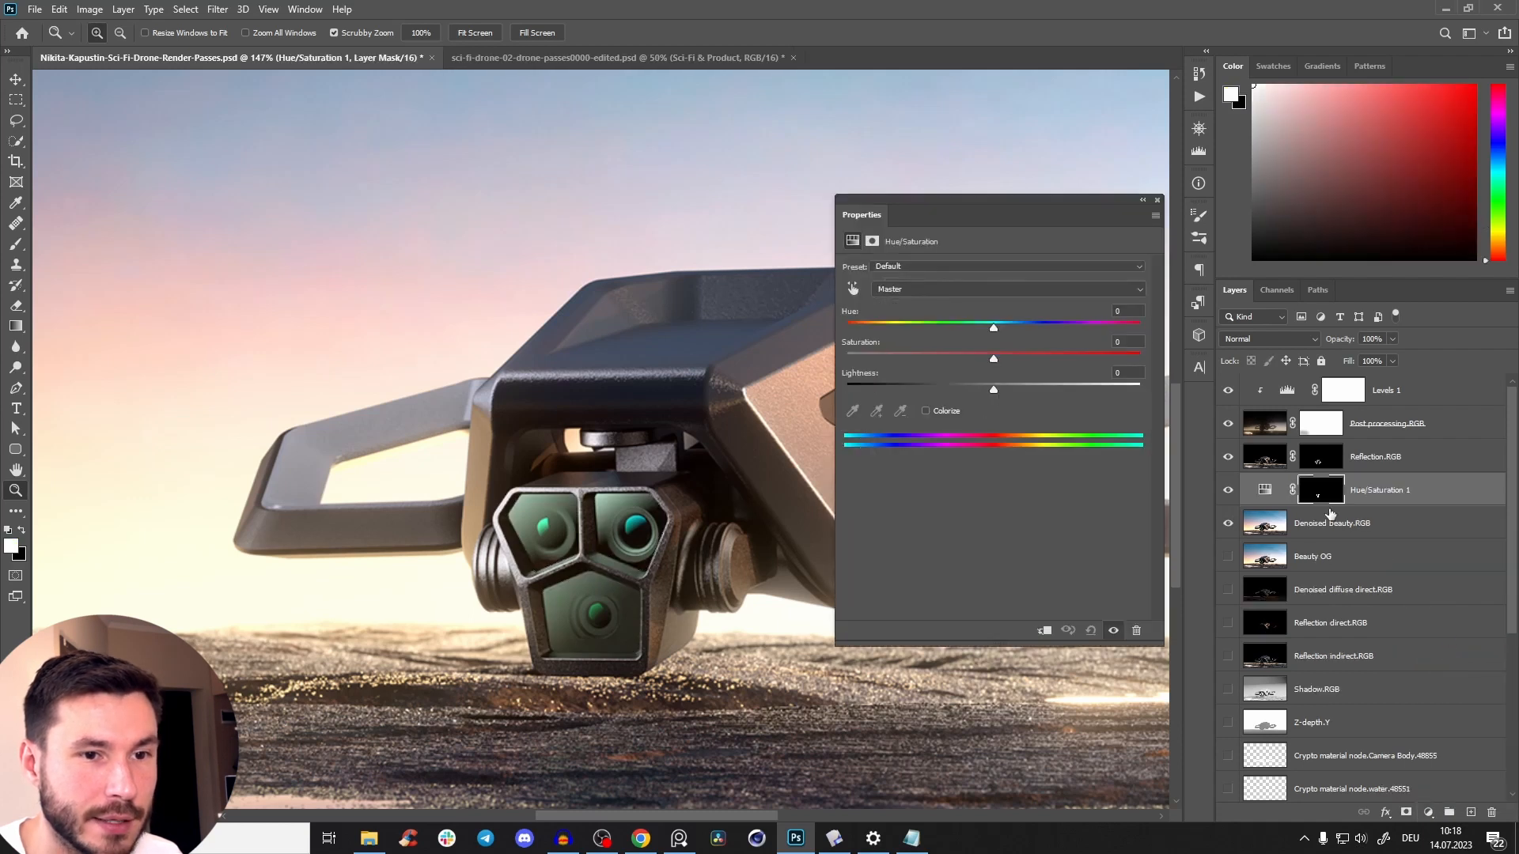
Set the lens glass adjustment's Saturation to +16.
{"action": "left_click_drag", "start_coordinate": [993, 360], "coordinate": [1038, 360]}
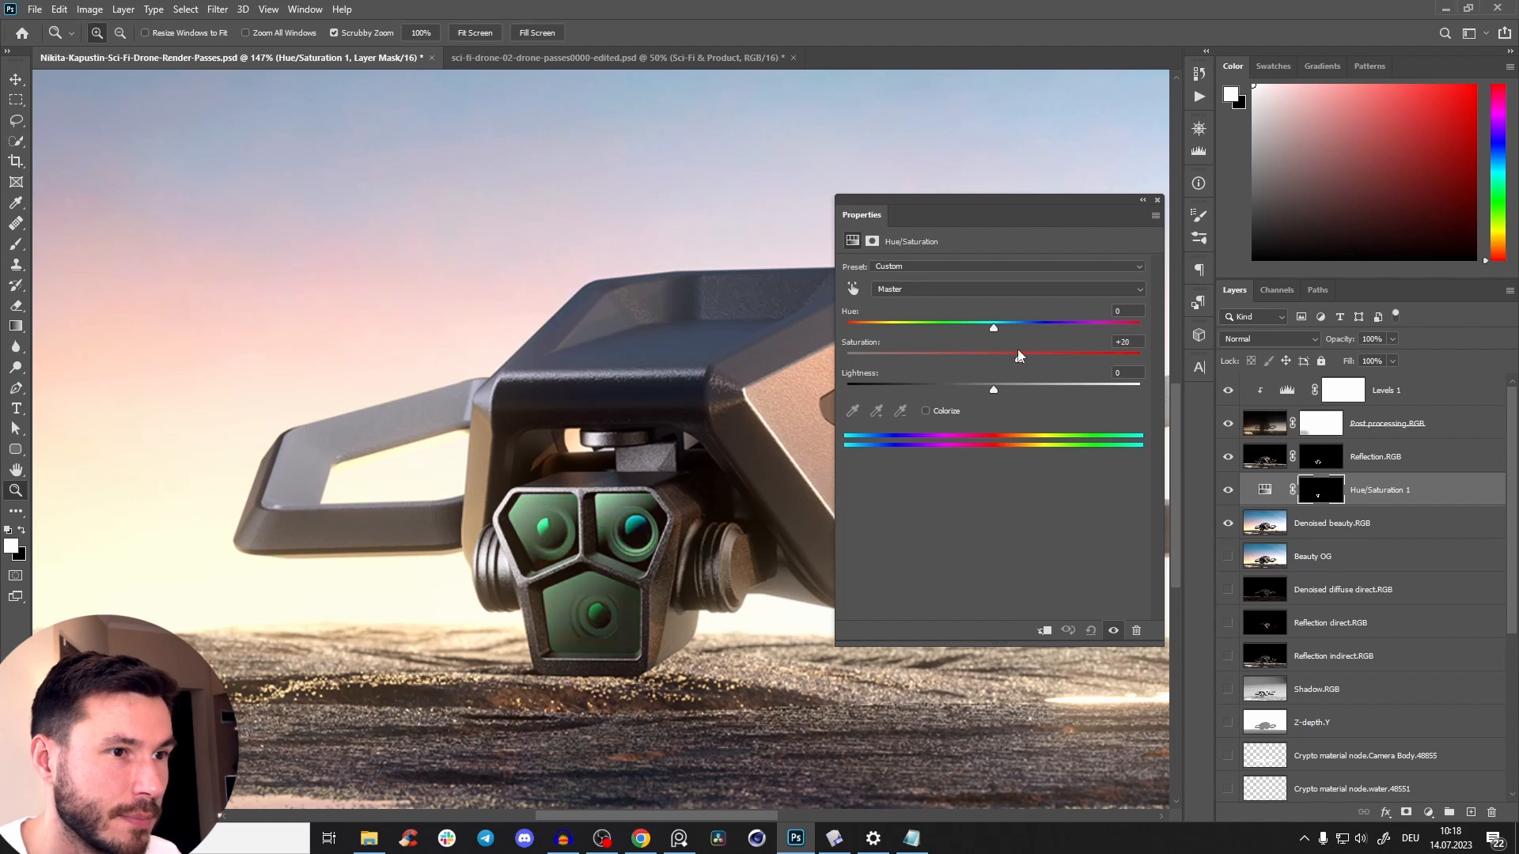
{"action": "left_click_drag", "start_coordinate": [1124, 361], "coordinate": [1039, 379]}
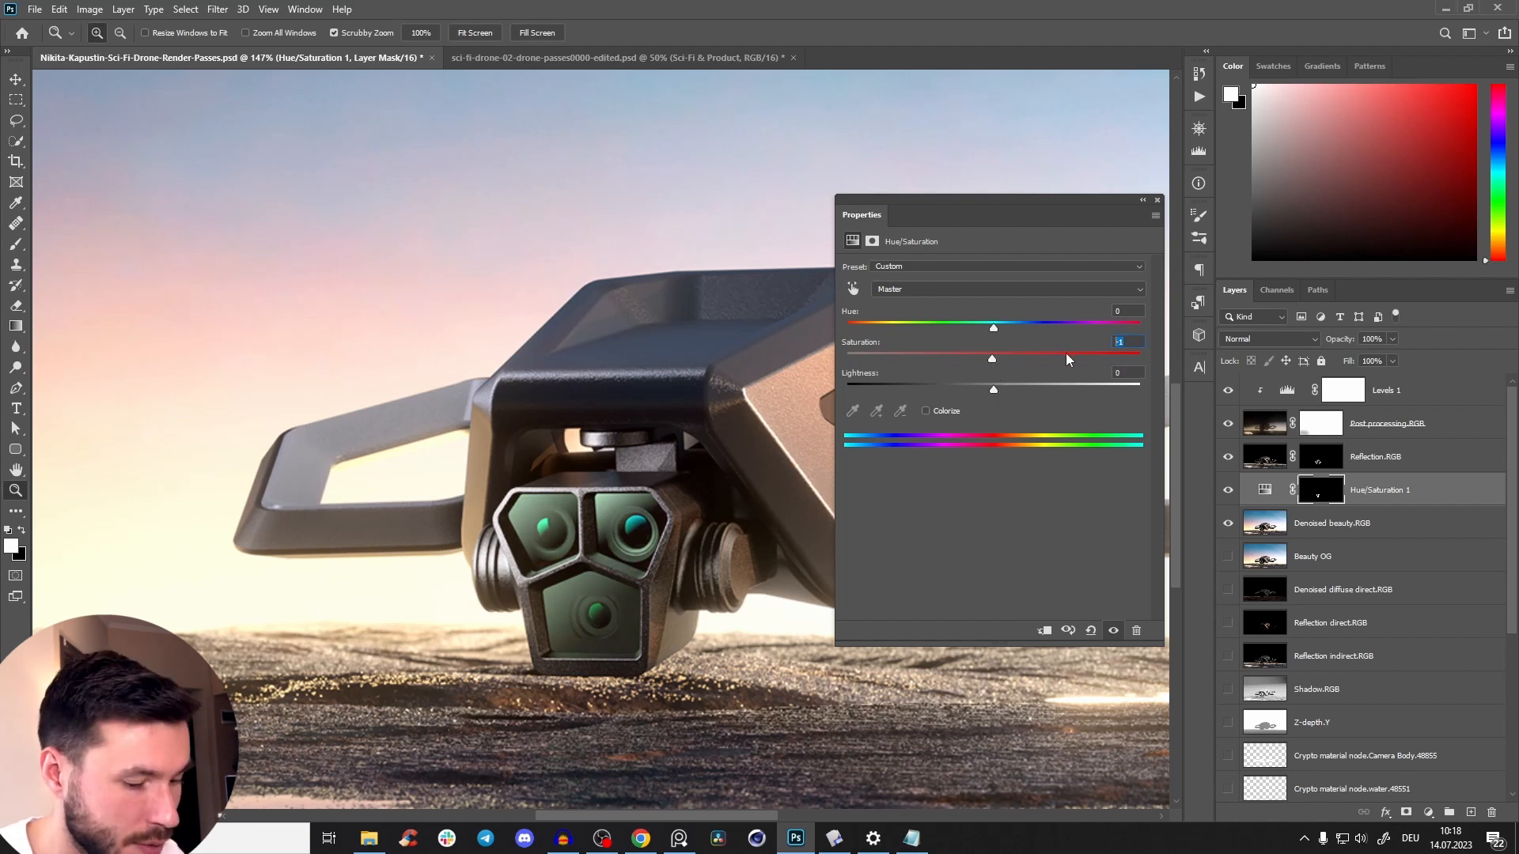
{"action": "left_click_drag", "start_coordinate": [982, 336], "coordinate": [994, 336]}
{"action": "left_click_drag", "start_coordinate": [993, 360], "coordinate": [1024, 363]}
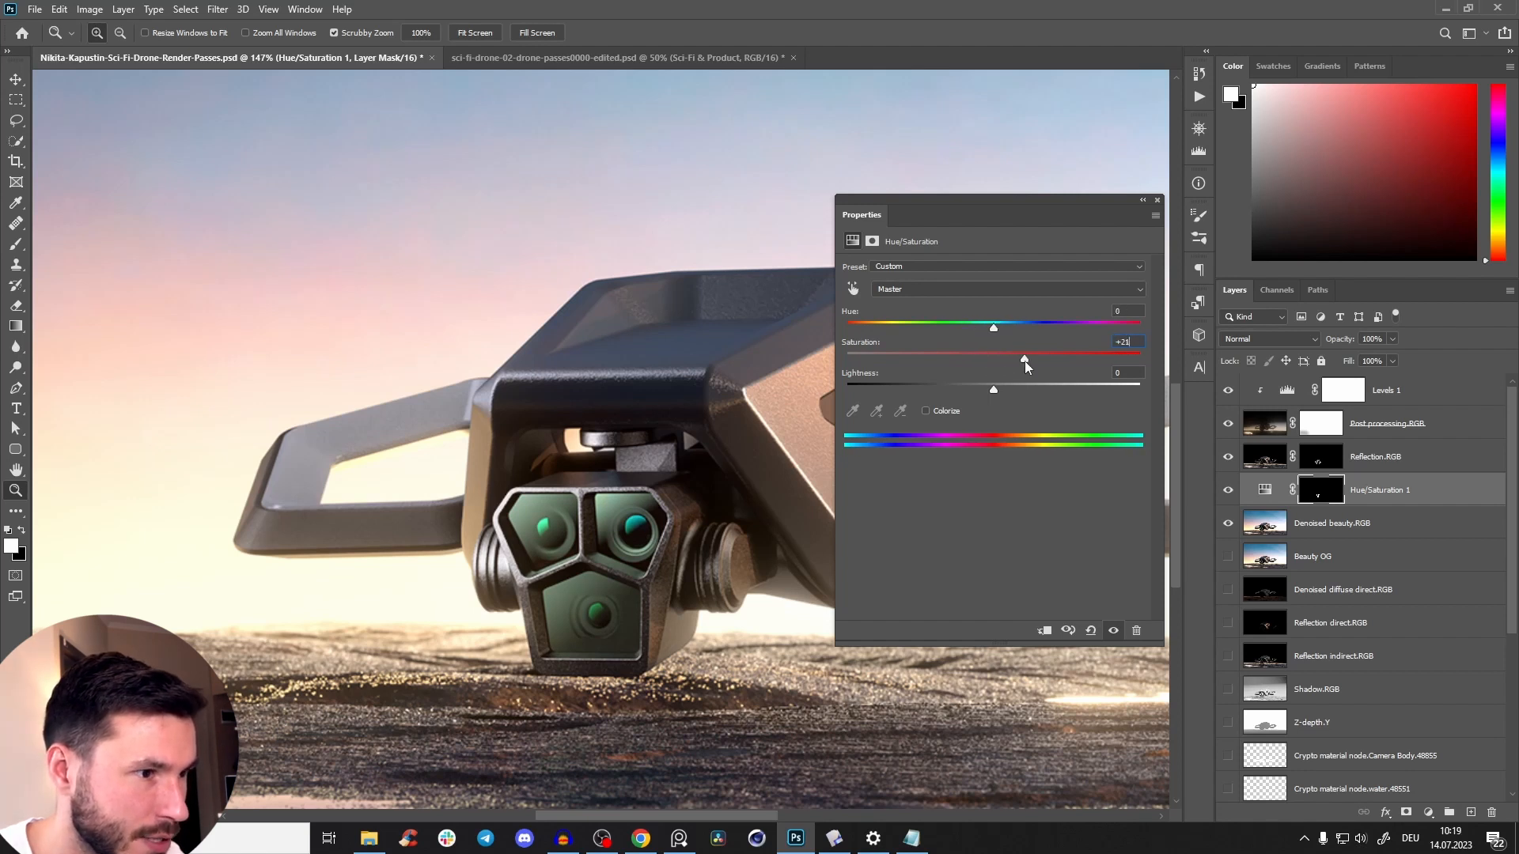
{"action": "mouse_move", "coordinate": [710, 497]}
{"action": "left_mouse_down"}
{"action": "mouse_move", "coordinate": [625, 497]}
{"action": "mouse_move", "coordinate": [687, 495]}
{"action": "left_mouse_up"}
{"action": "mouse_move", "coordinate": [1016, 361]}
{"action": "left_mouse_down"}
{"action": "mouse_move", "coordinate": [992, 362]}
{"action": "mouse_move", "coordinate": [1019, 368]}
{"action": "left_mouse_up"}
Compare the lens glass with the Hue/Saturation adjustment off and on, and close its settings.
{"action": "left_click_drag", "start_coordinate": [635, 475], "coordinate": [658, 428]}
{"action": "left_click", "coordinate": [1114, 631]}
{"action": "left_click", "coordinate": [1113, 631]}
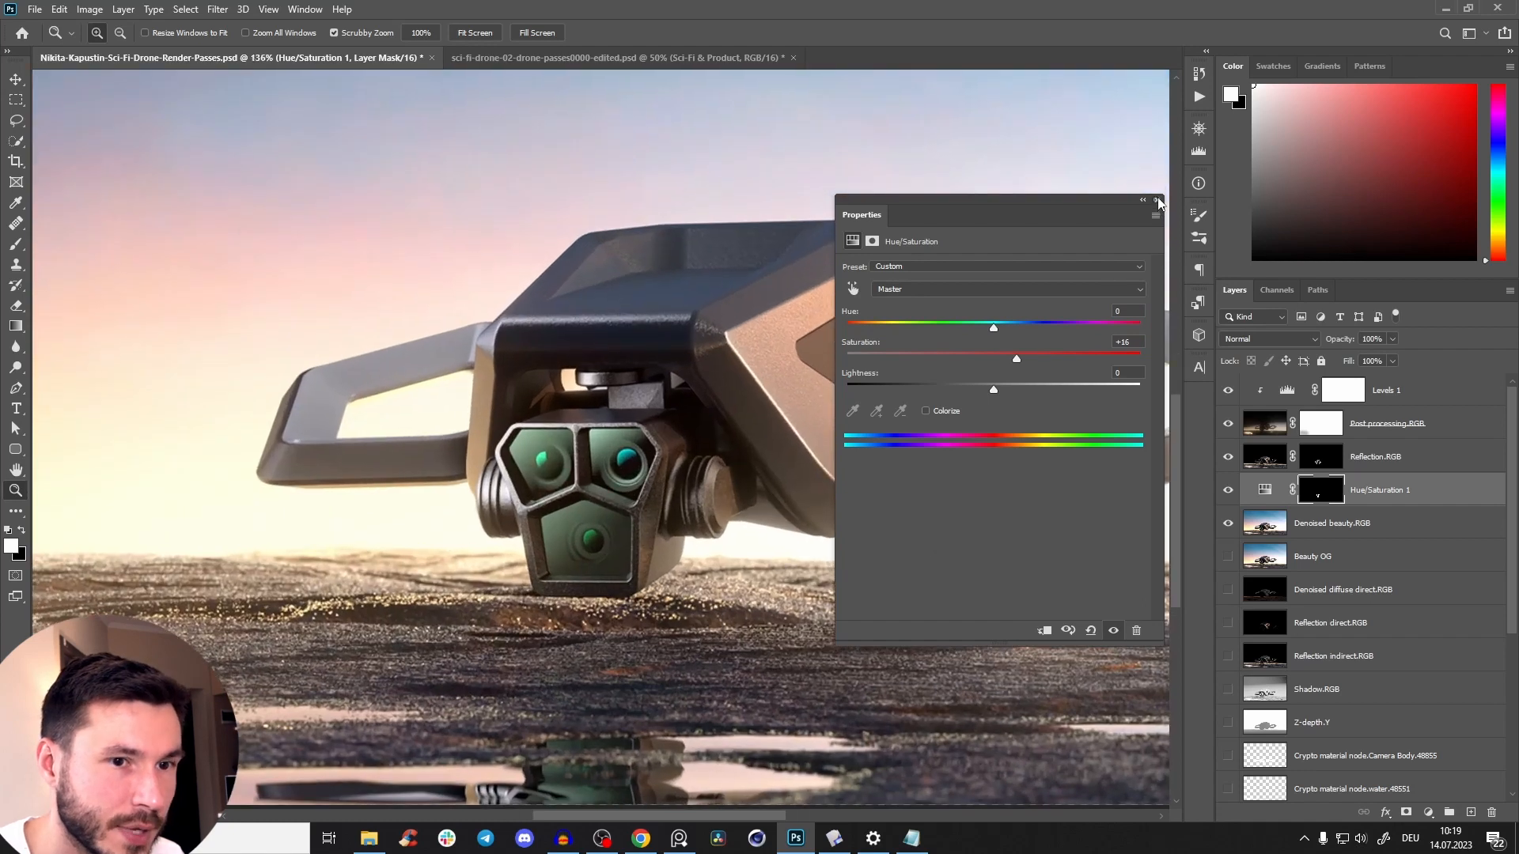
{"action": "left_click", "coordinate": [1158, 202]}
Load the Hue/Saturation mask as a selection of the lens glass and rename that adjustment layer Glass Sat.
{"action": "left_click", "coordinate": [1322, 498], "text": "ctrl"}
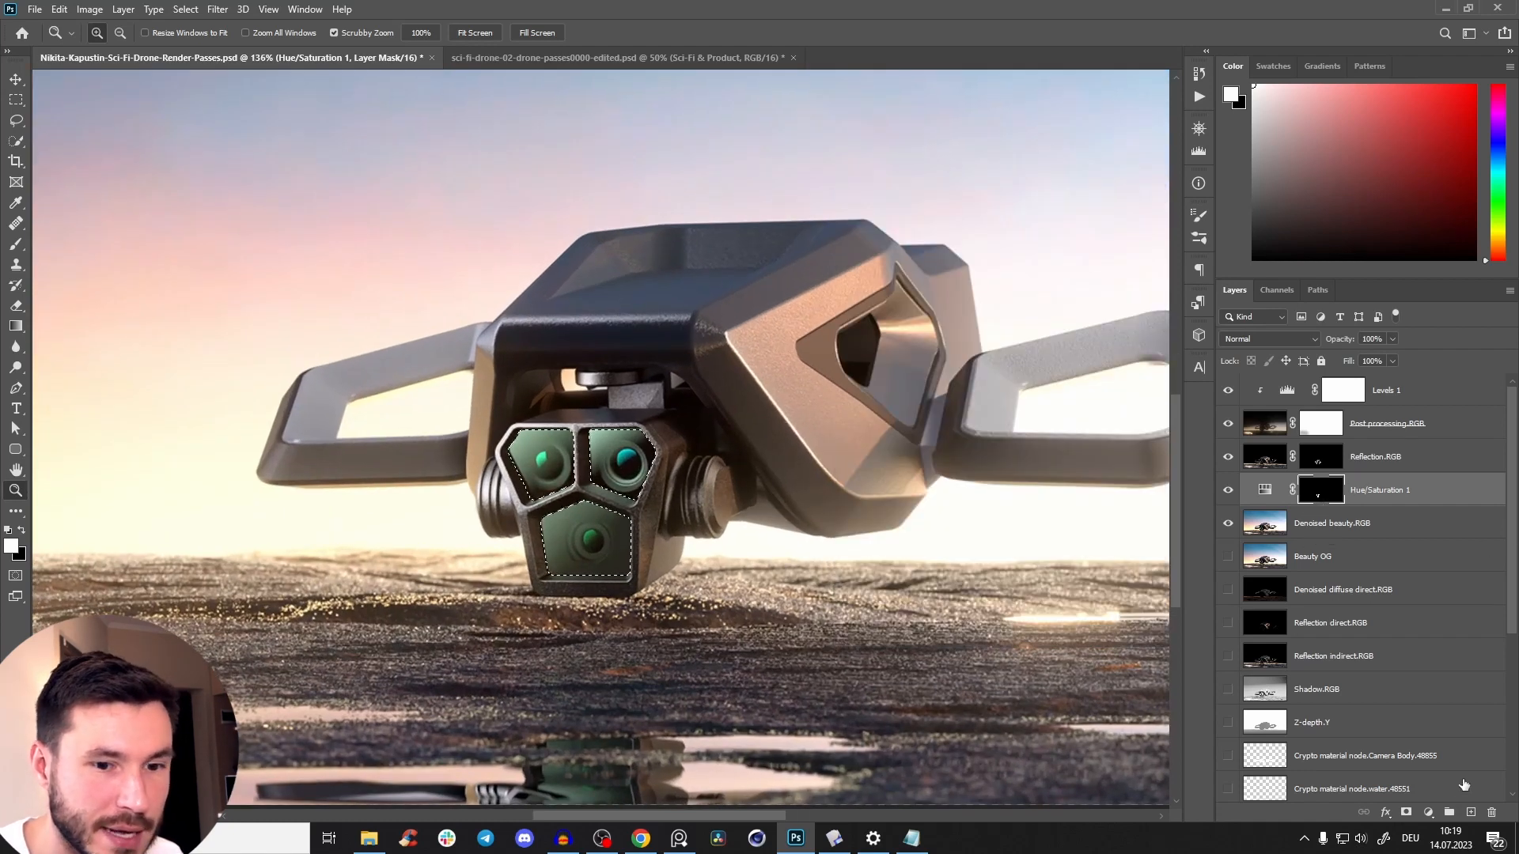
{"action": "left_click", "coordinate": [1338, 530]}
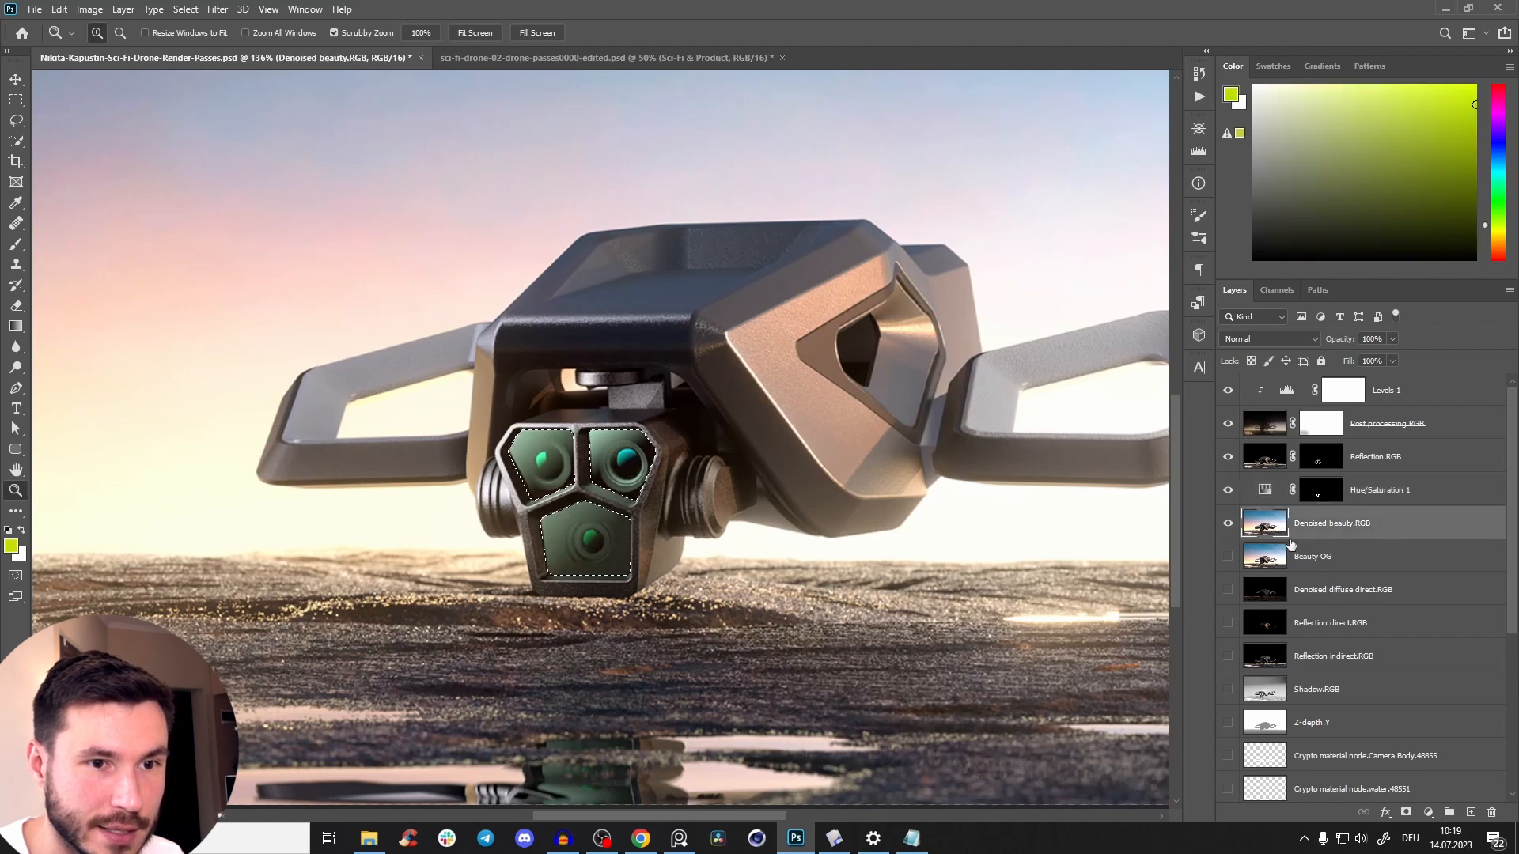
{"action": "double_click", "coordinate": [1380, 490]}
{"action": "type", "text": "Glass S"}
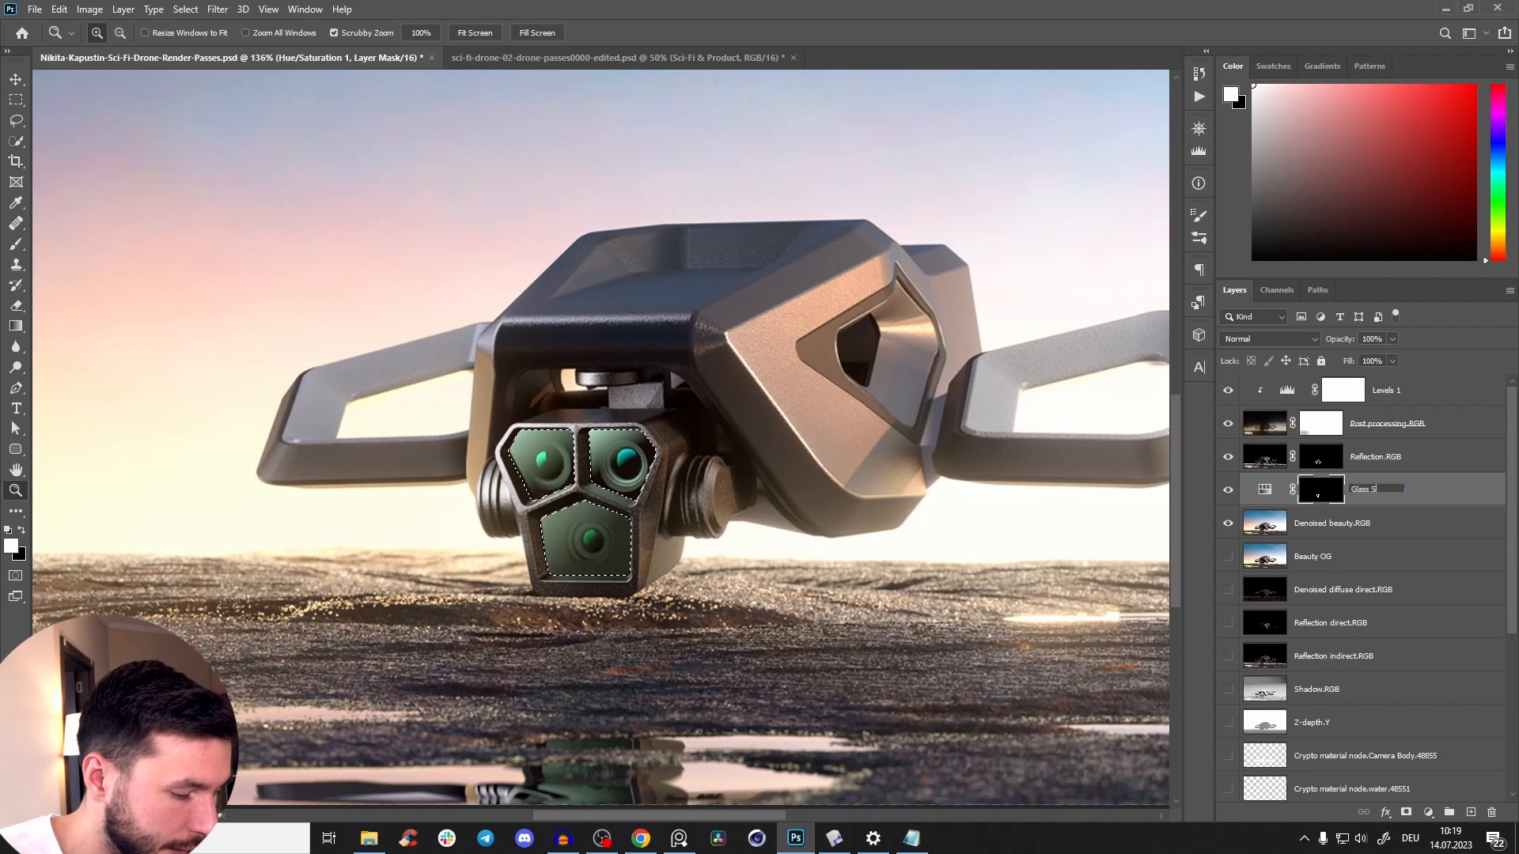
{"action": "type", "text": "at"}
{"action": "key", "text": "Return"}
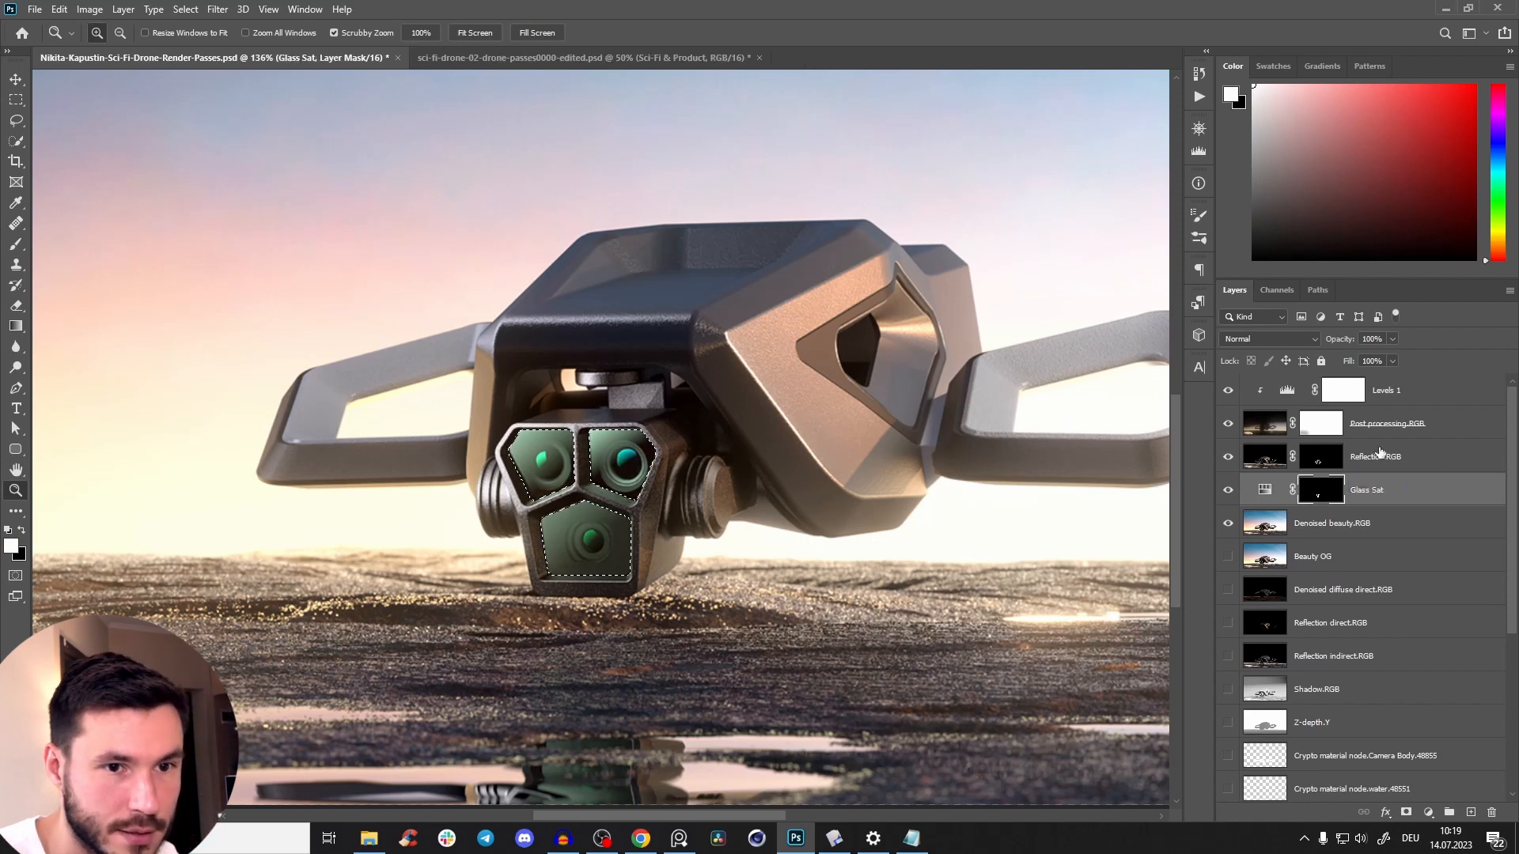
Add a Curves adjustment above Denoised beauty.RGB, masked to the selected lens glass, and name it Glass CUrve.
{"action": "left_click", "coordinate": [1335, 526]}
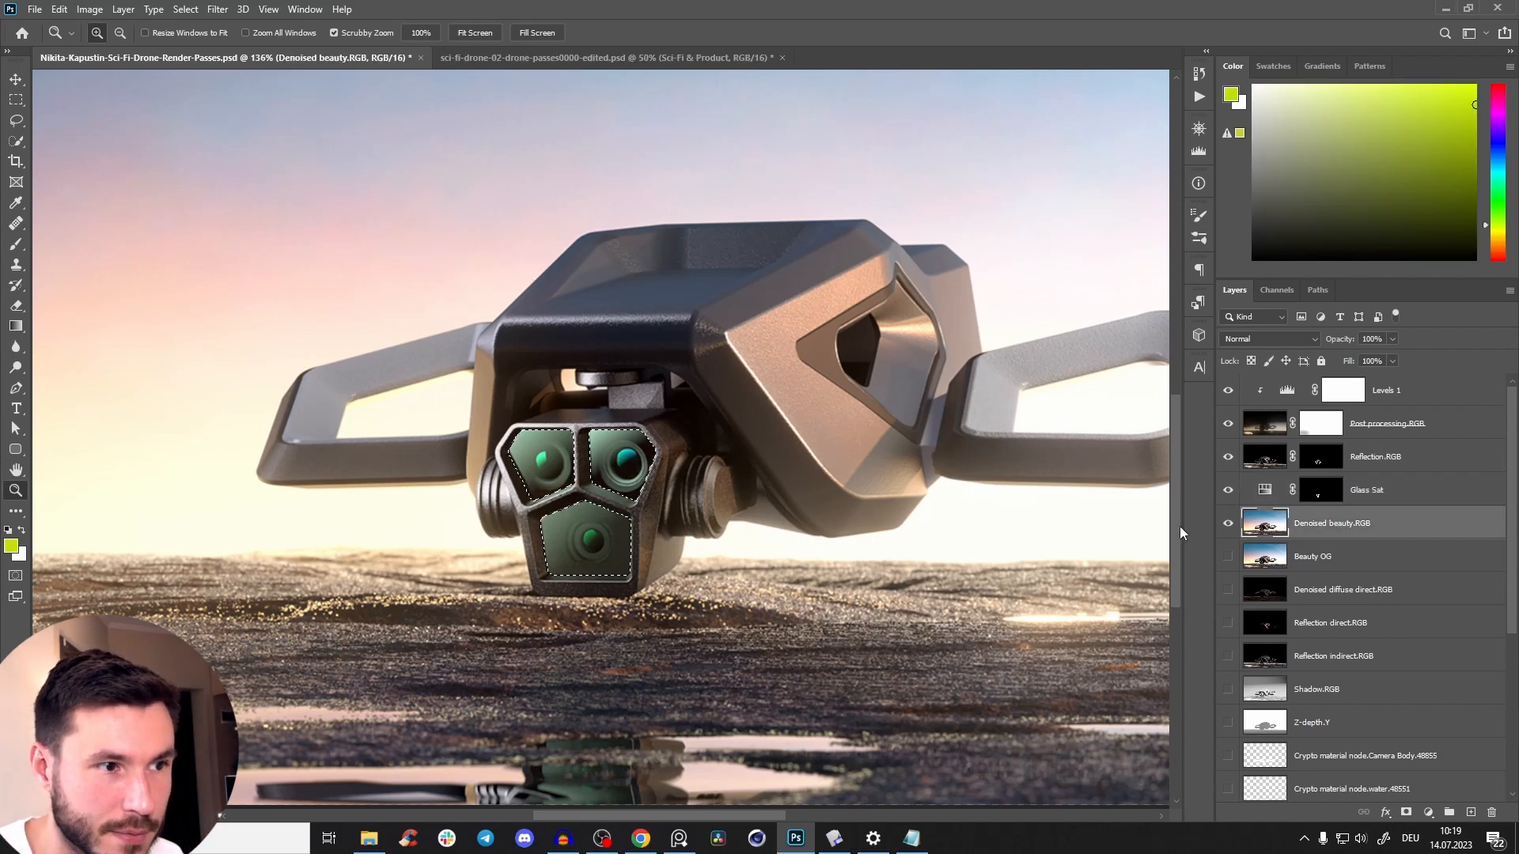
{"action": "left_click", "coordinate": [1433, 816]}
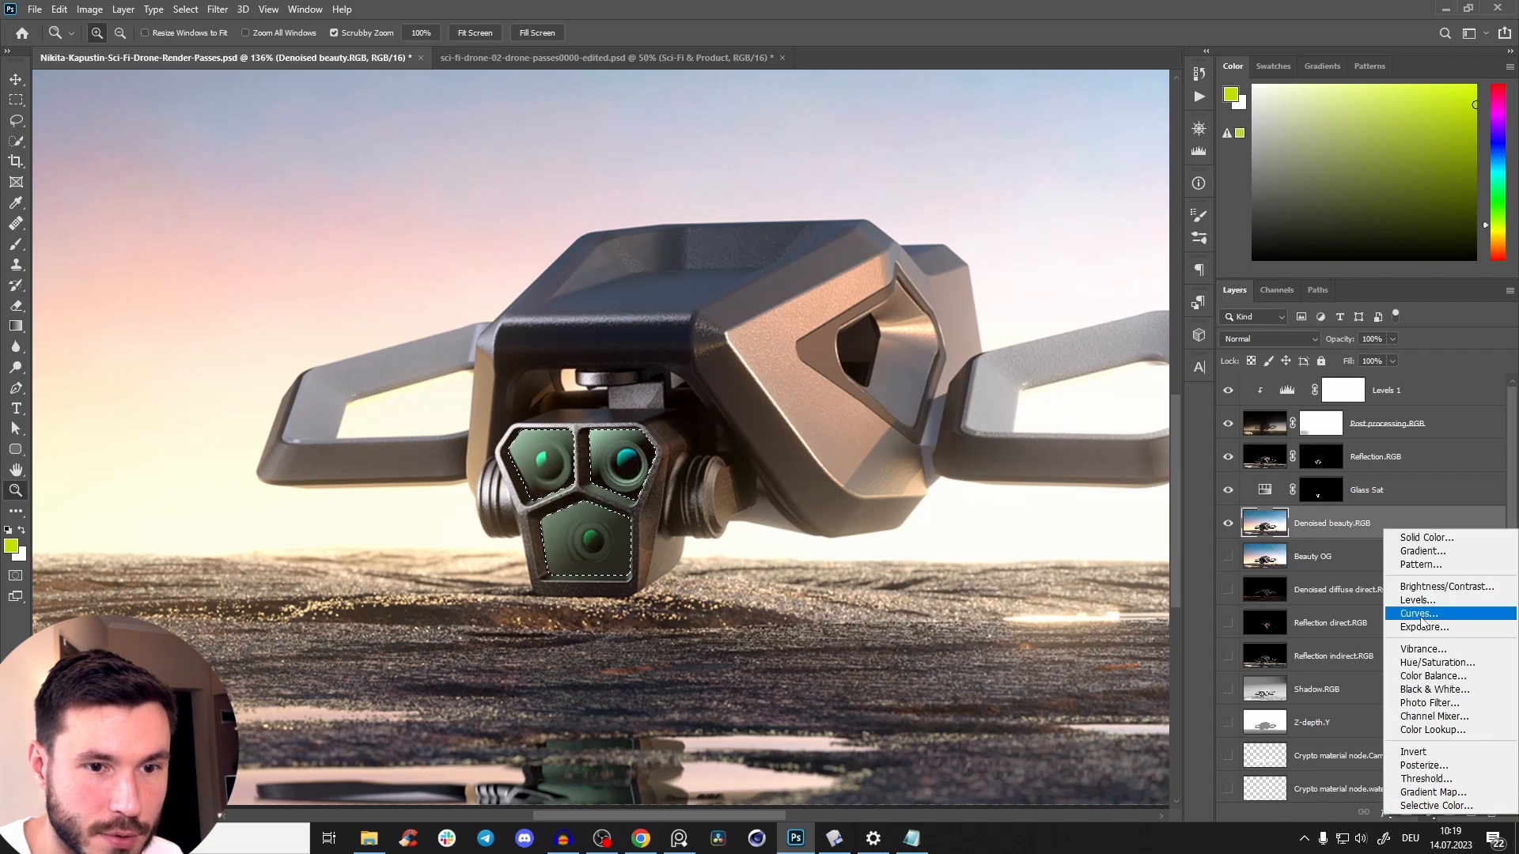
{"action": "left_click", "coordinate": [1421, 616]}
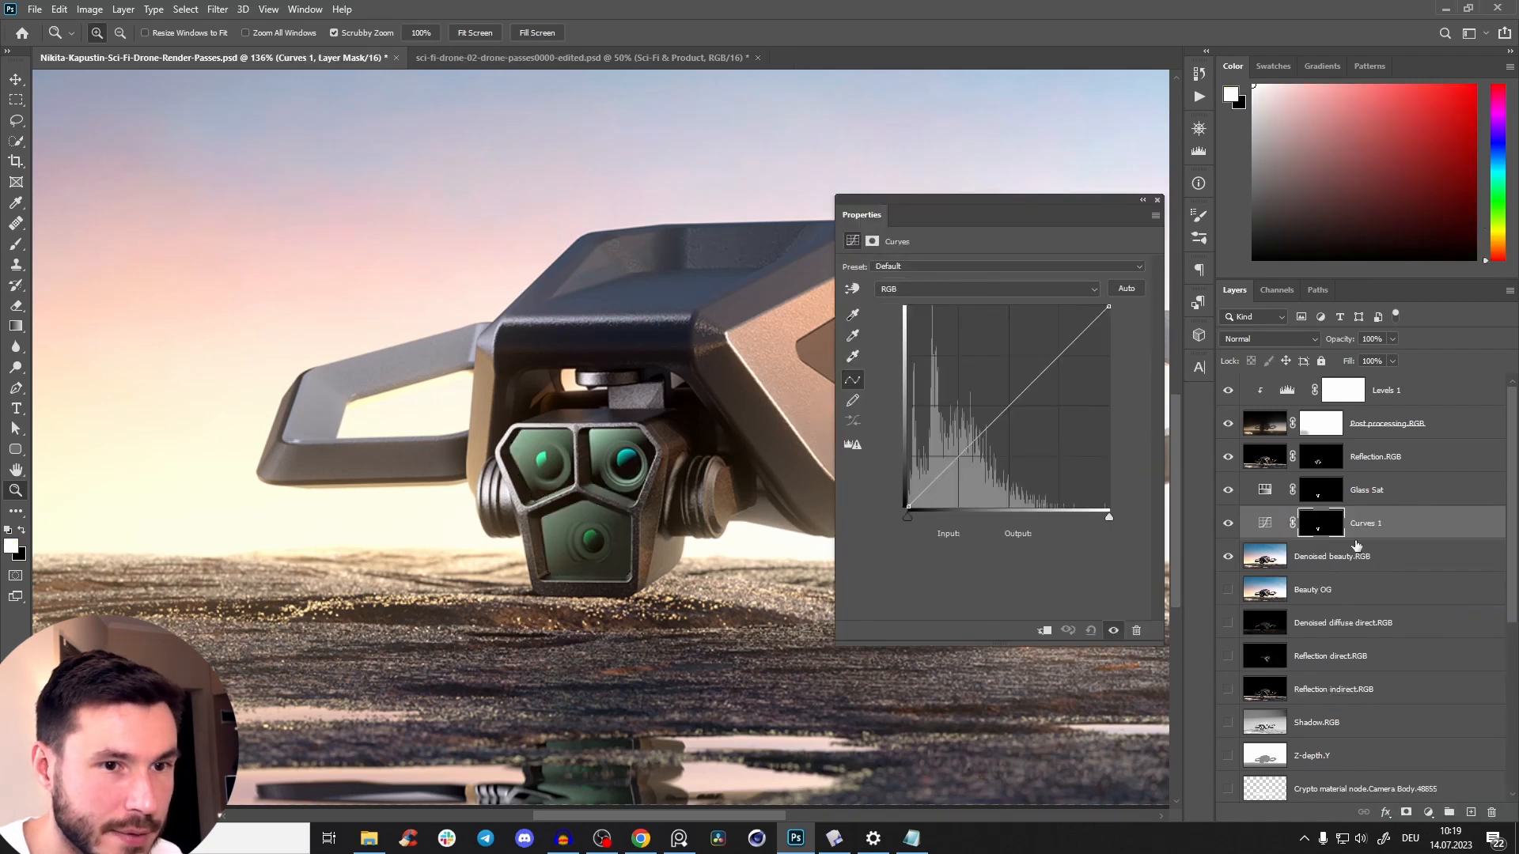
{"action": "double_click", "coordinate": [1376, 526]}
{"action": "type", "text": "Glass CU"}
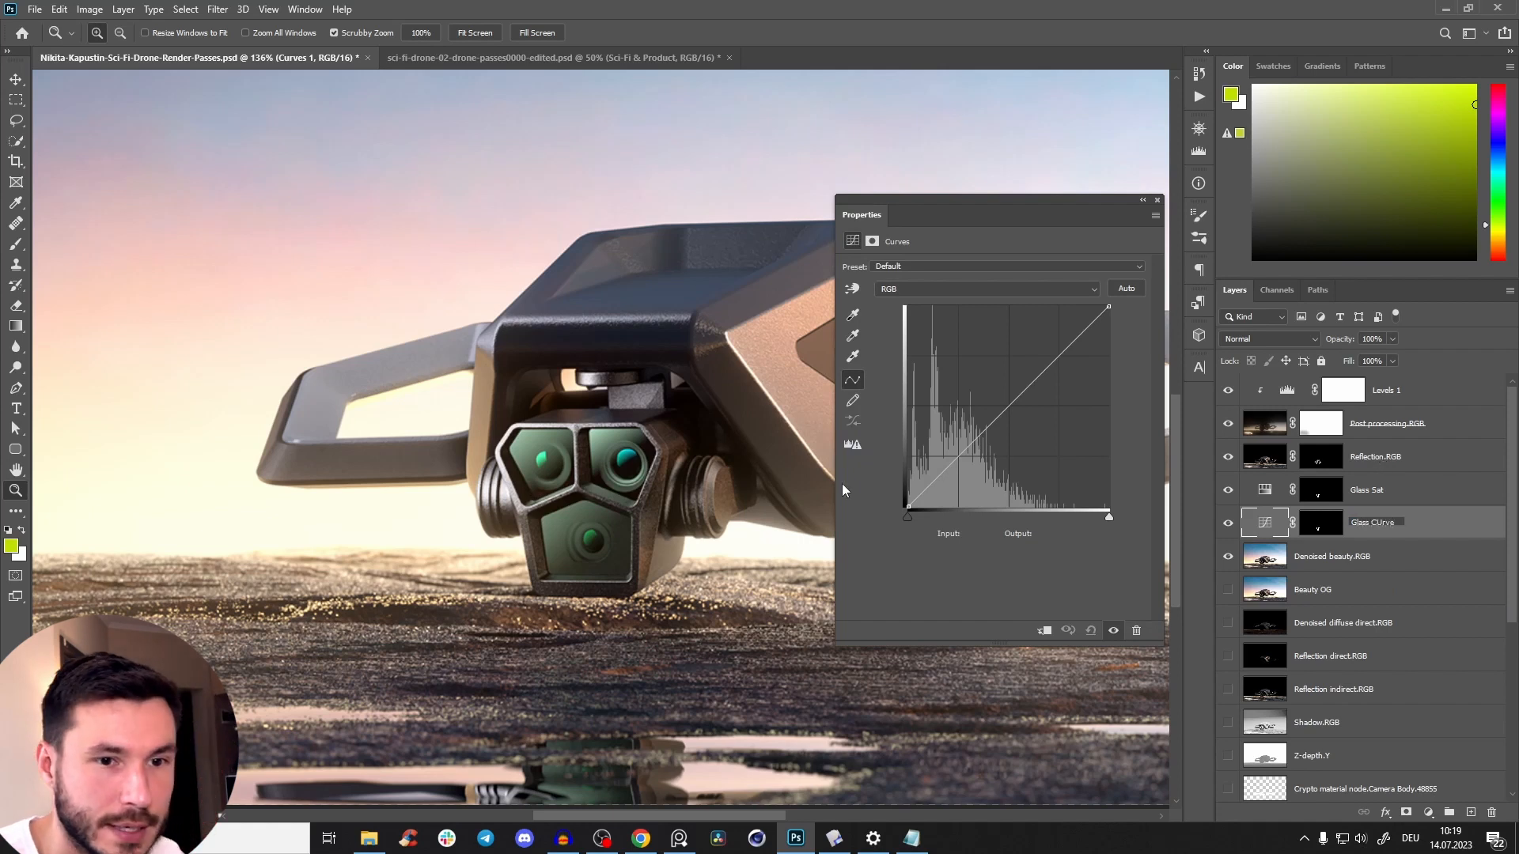
{"action": "key", "text": "Return"}
Lift the highlights of the lens glass curve slightly, add a control point in the shadows, and close its settings.
{"action": "left_click_drag", "start_coordinate": [1071, 320], "coordinate": [1066, 342]}
{"action": "left_click_drag", "start_coordinate": [940, 468], "coordinate": [938, 474]}
{"action": "left_click_drag", "start_coordinate": [1066, 343], "coordinate": [1068, 340]}
{"action": "left_click_drag", "start_coordinate": [597, 492], "coordinate": [539, 578]}
{"action": "left_click_drag", "start_coordinate": [611, 482], "coordinate": [623, 484]}
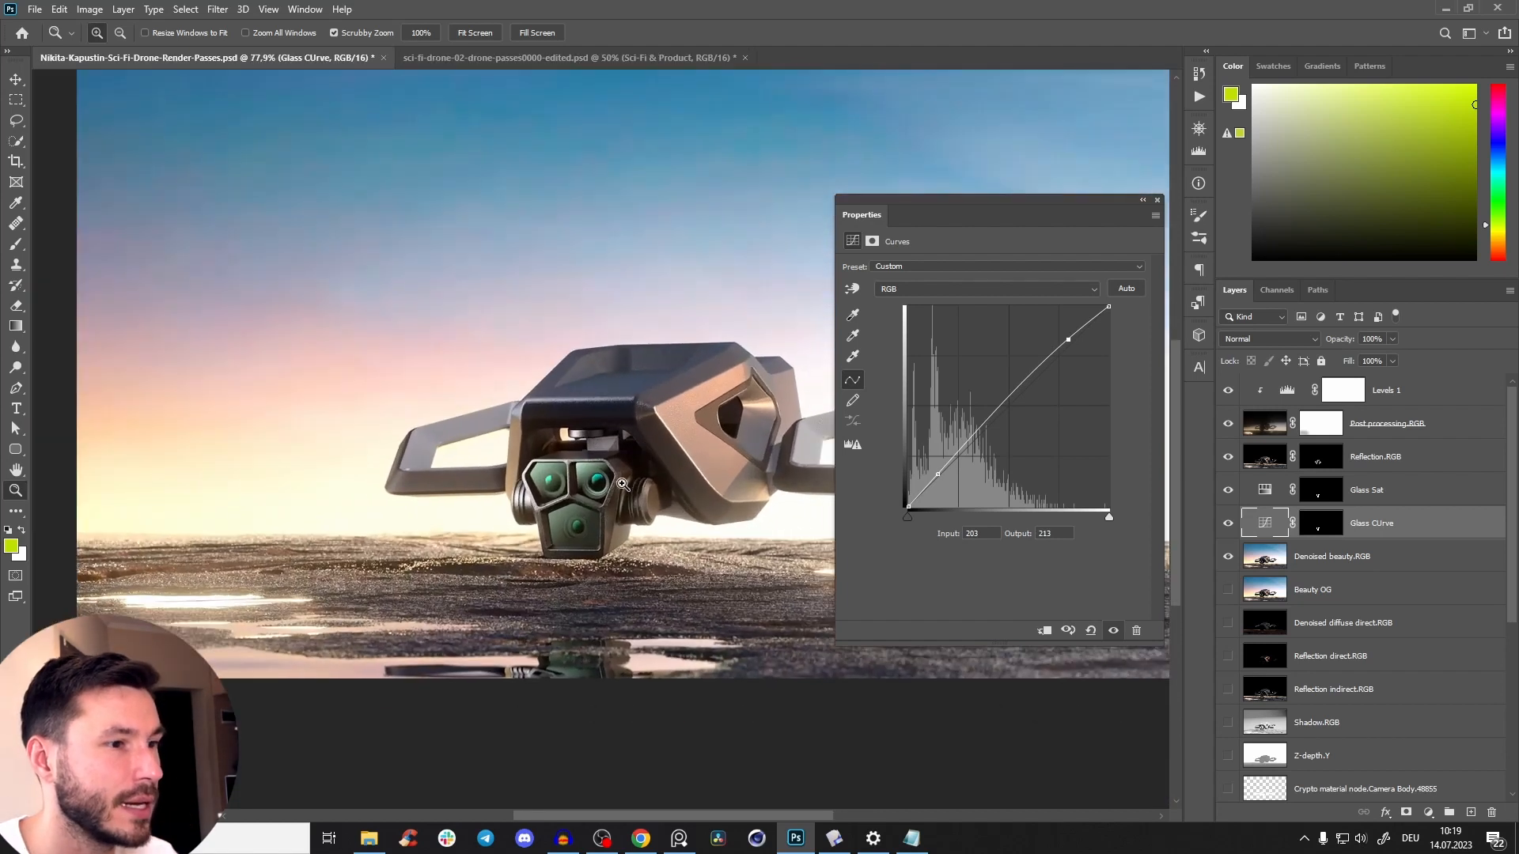
{"action": "left_click_drag", "start_coordinate": [1071, 341], "coordinate": [1069, 337]}
{"action": "left_click", "coordinate": [1157, 200]}
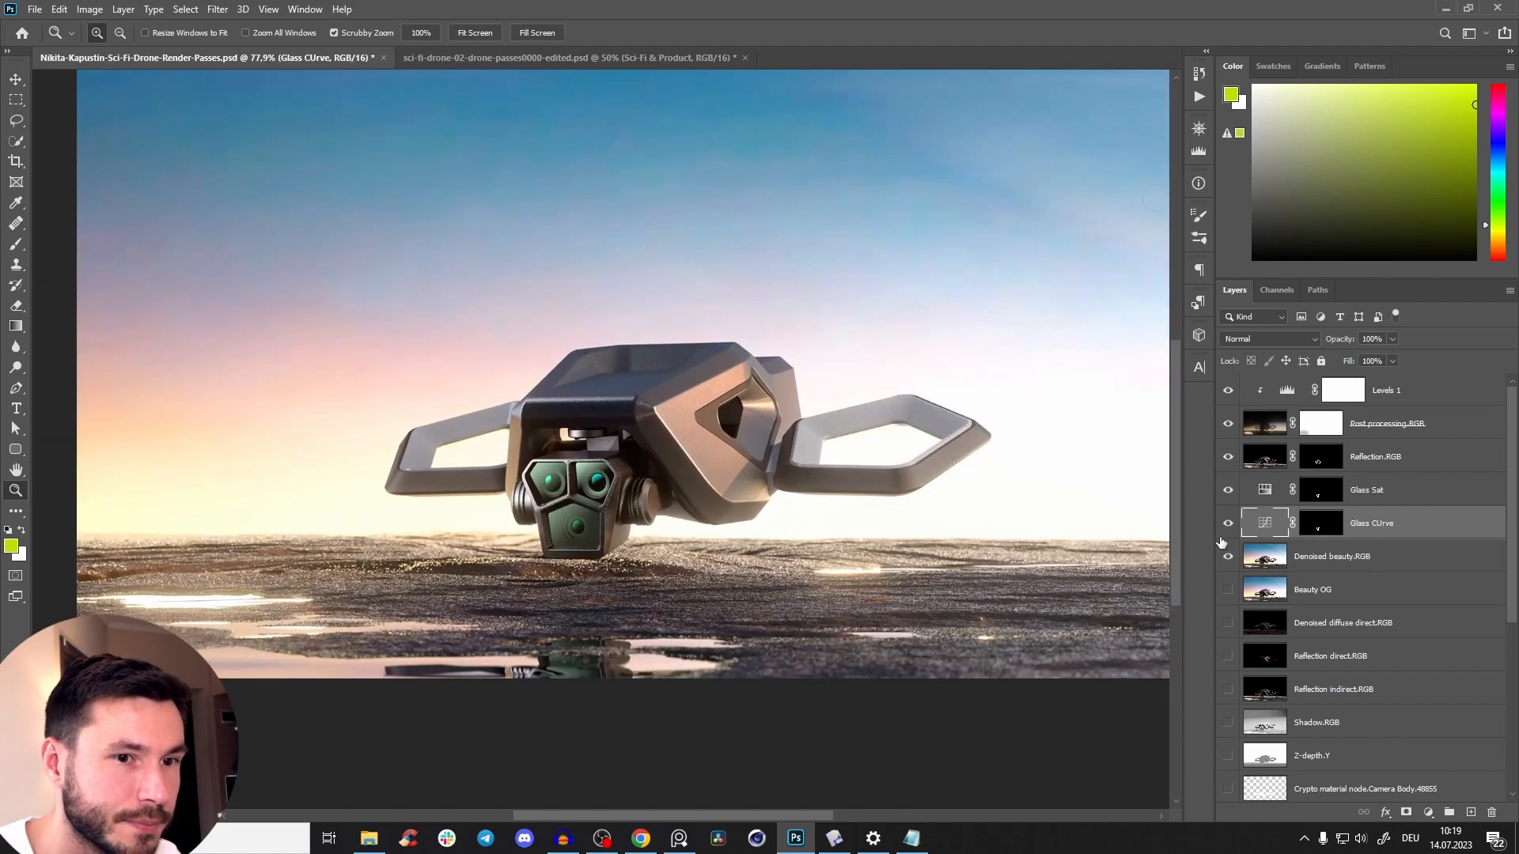
Compare the lens glass with the Glass Sat and Glass CUrve adjustments off and on.
{"action": "left_click_drag", "start_coordinate": [1227, 489], "coordinate": [1229, 524]}
{"action": "left_click", "coordinate": [1228, 490]}
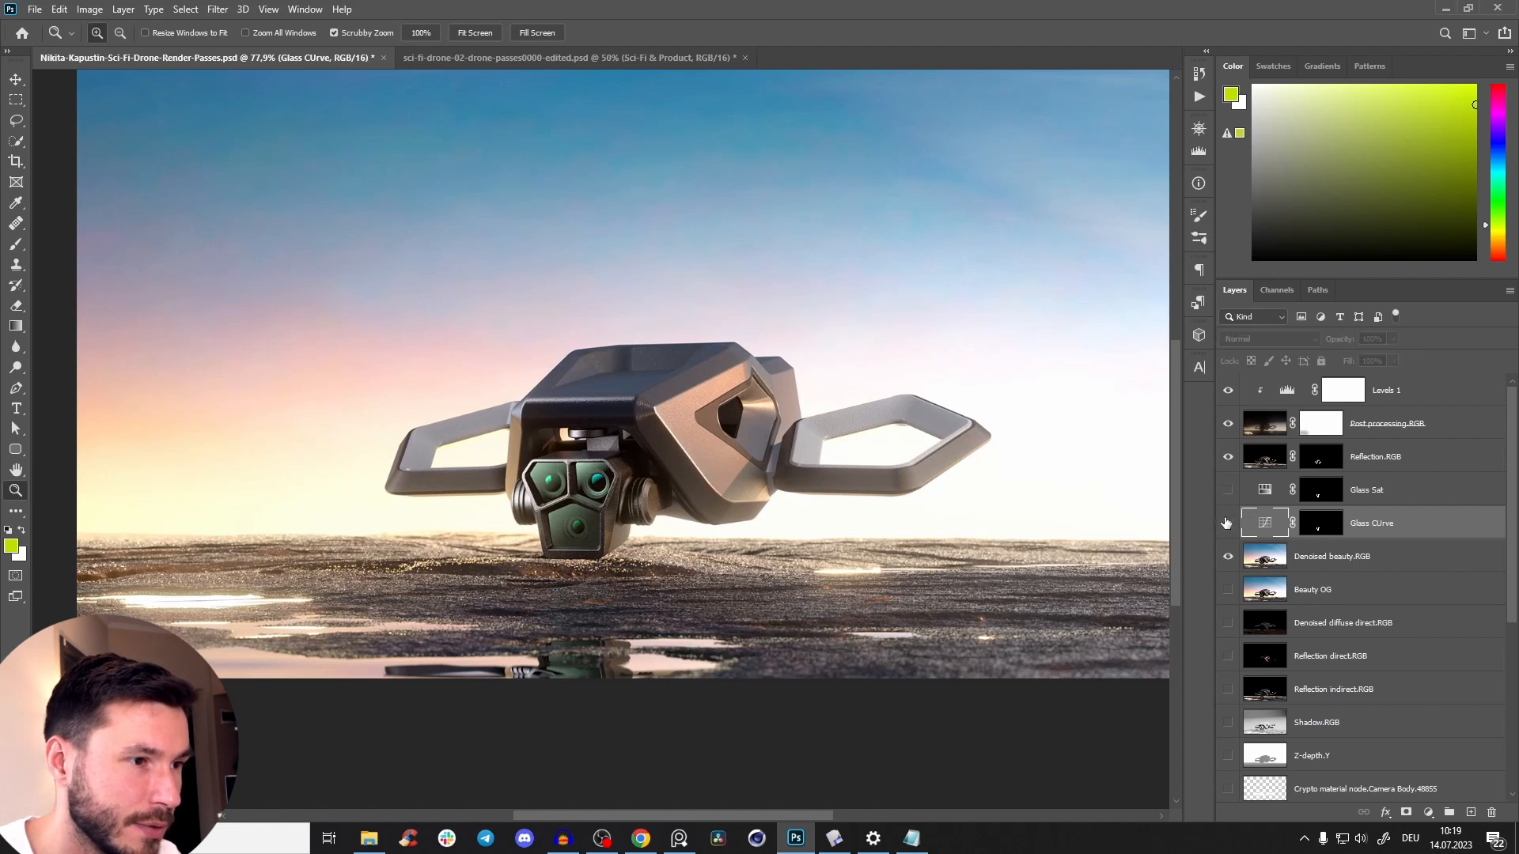
{"action": "mouse_move", "coordinate": [531, 483]}
{"action": "left_mouse_down"}
{"action": "mouse_move", "coordinate": [483, 484]}
{"action": "mouse_move", "coordinate": [601, 481]}
{"action": "mouse_move", "coordinate": [507, 490]}
{"action": "left_mouse_up"}
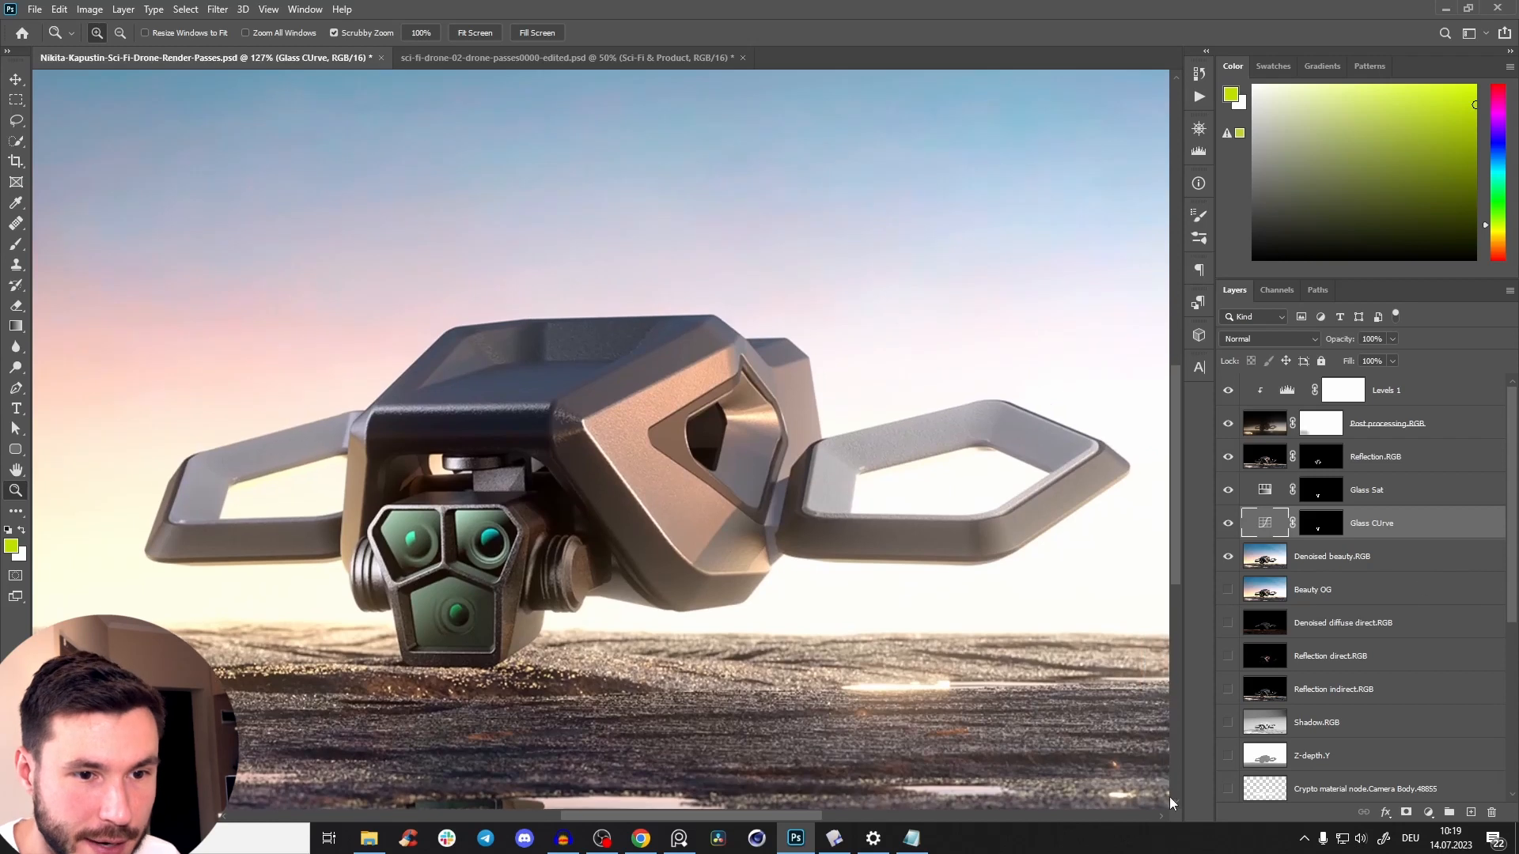
Examine the Reflection direct.RGB pass on its own and compare it with the full composite.
{"action": "scroll", "coordinate": [667, 618], "scroll_direction": "down", "scroll_amount": 1}
{"action": "left_click", "coordinate": [1228, 659], "text": "alt"}
{"action": "left_click", "coordinate": [1229, 659], "text": "alt"}
{"action": "scroll", "coordinate": [966, 564], "scroll_direction": "down", "scroll_amount": 1}
{"action": "left_click", "coordinate": [1229, 659], "text": "alt"}
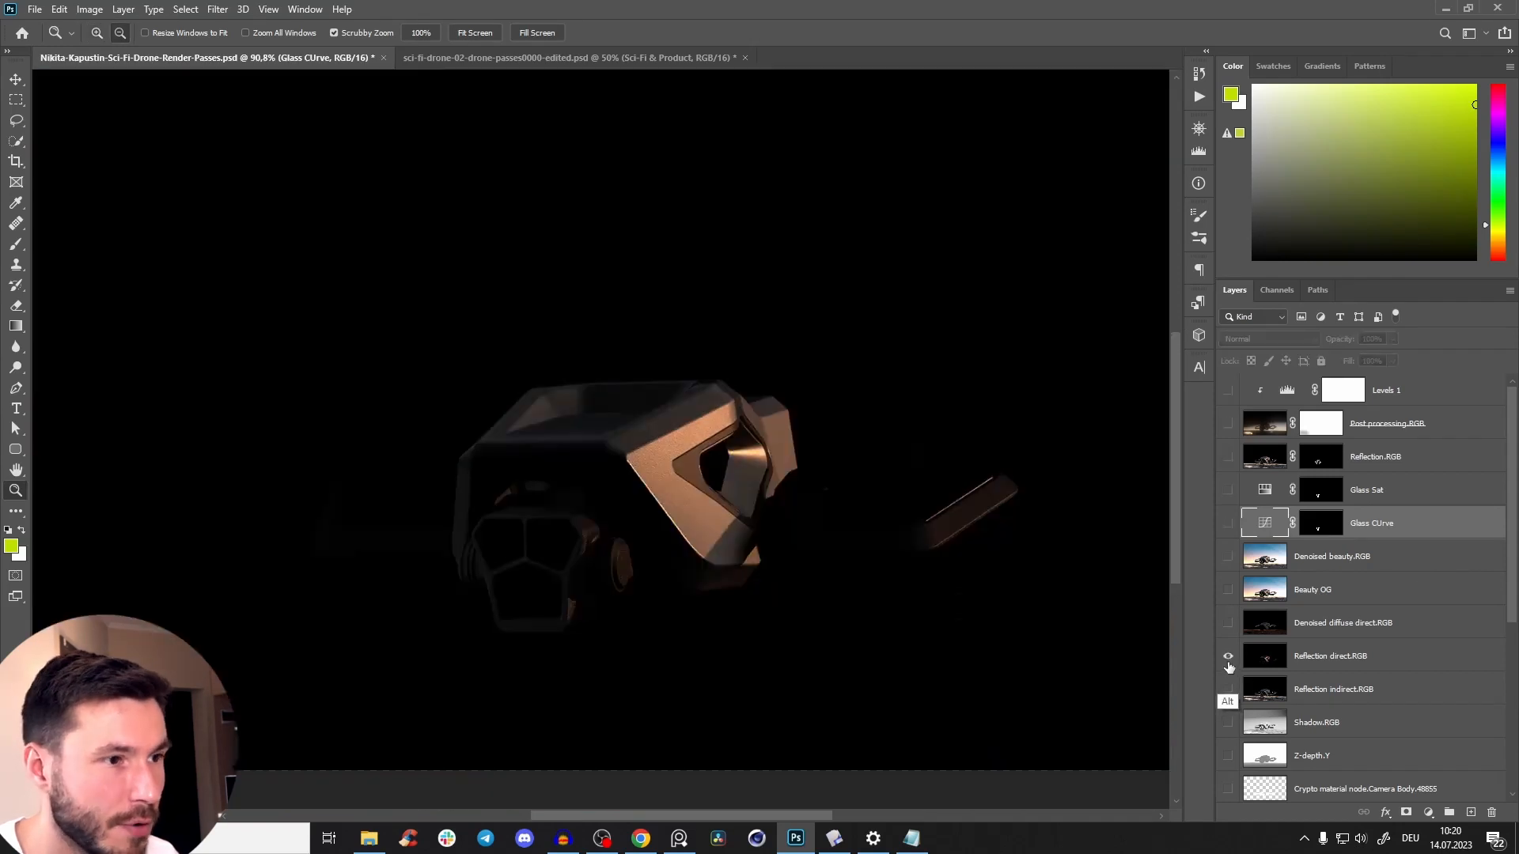
{"action": "left_click", "coordinate": [1229, 659], "text": "alt"}
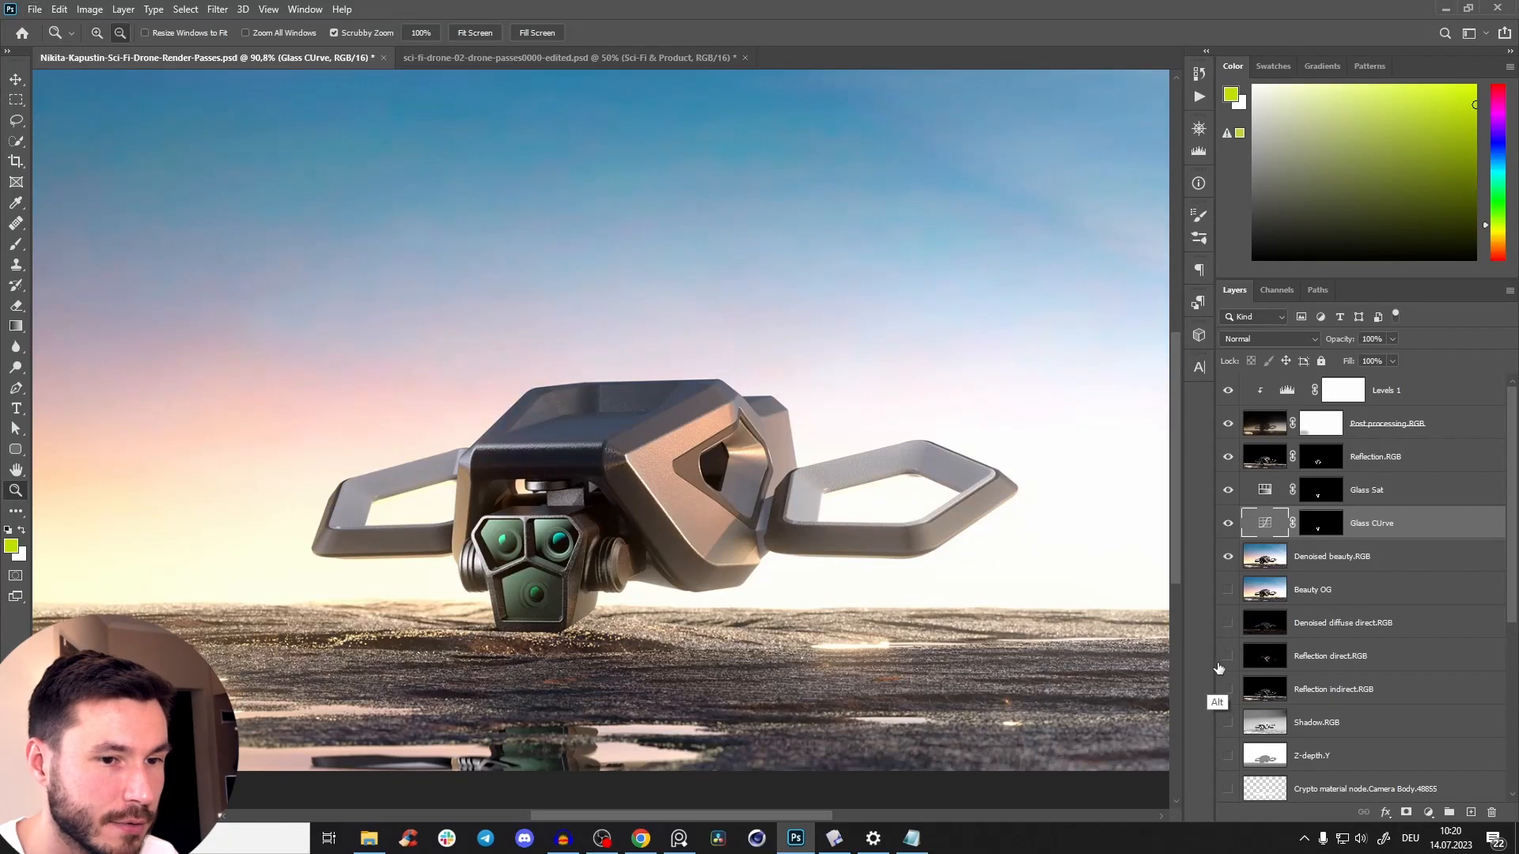
{"action": "left_click", "coordinate": [1226, 669], "text": "alt"}
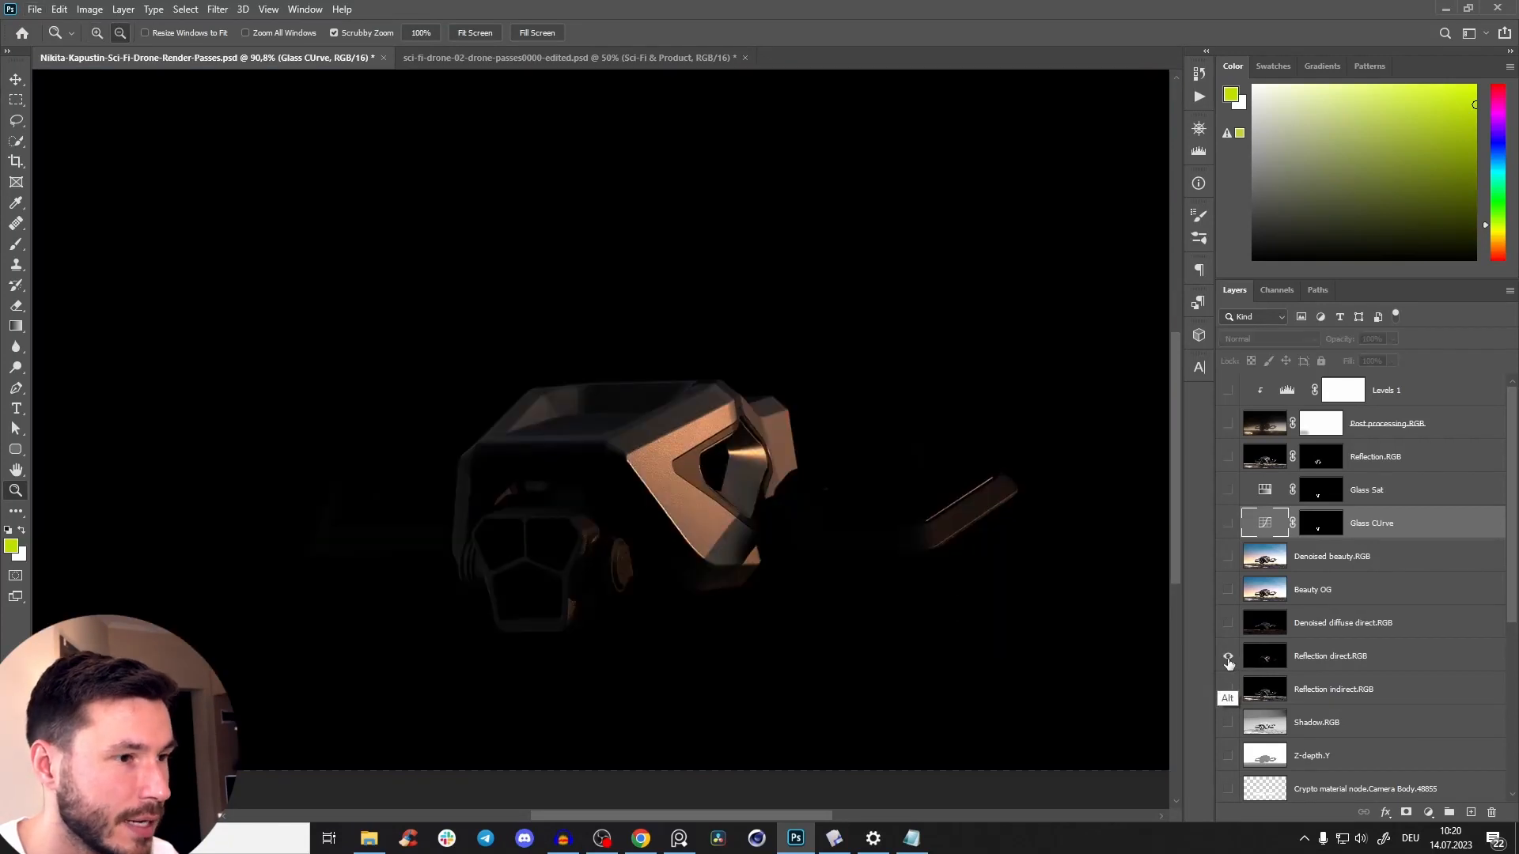
{"action": "left_click", "coordinate": [1229, 669], "text": "alt"}
{"action": "scroll", "coordinate": [769, 566], "scroll_direction": "down", "scroll_amount": 2}
{"action": "left_click", "coordinate": [1228, 658], "text": "alt"}
{"action": "left_click", "coordinate": [1229, 658], "text": "alt"}
{"action": "left_click", "coordinate": [1228, 659], "text": "alt"}
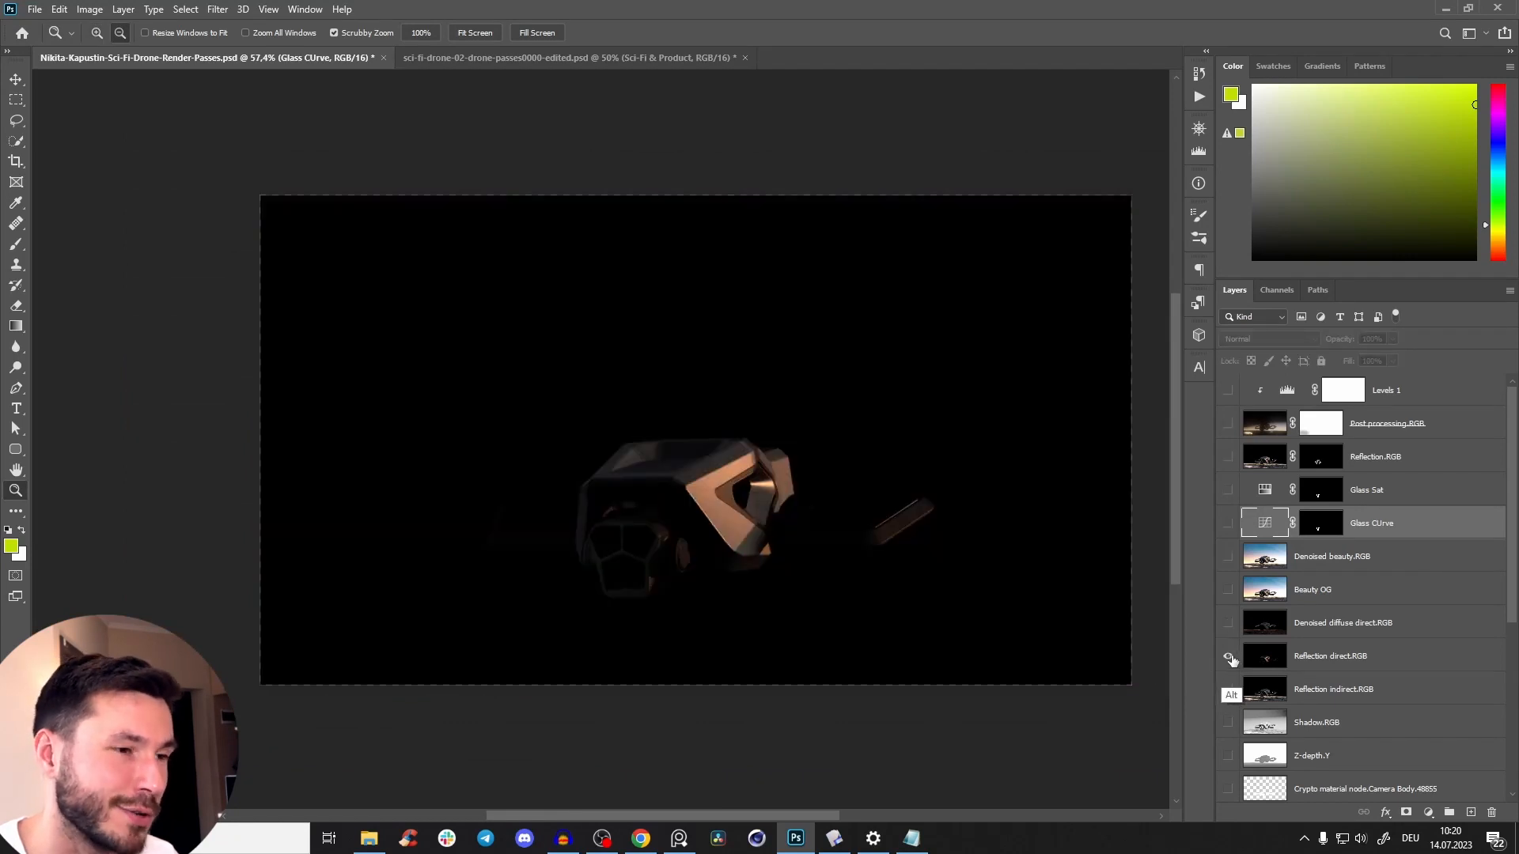
{"action": "left_click", "coordinate": [1229, 669], "text": "alt"}
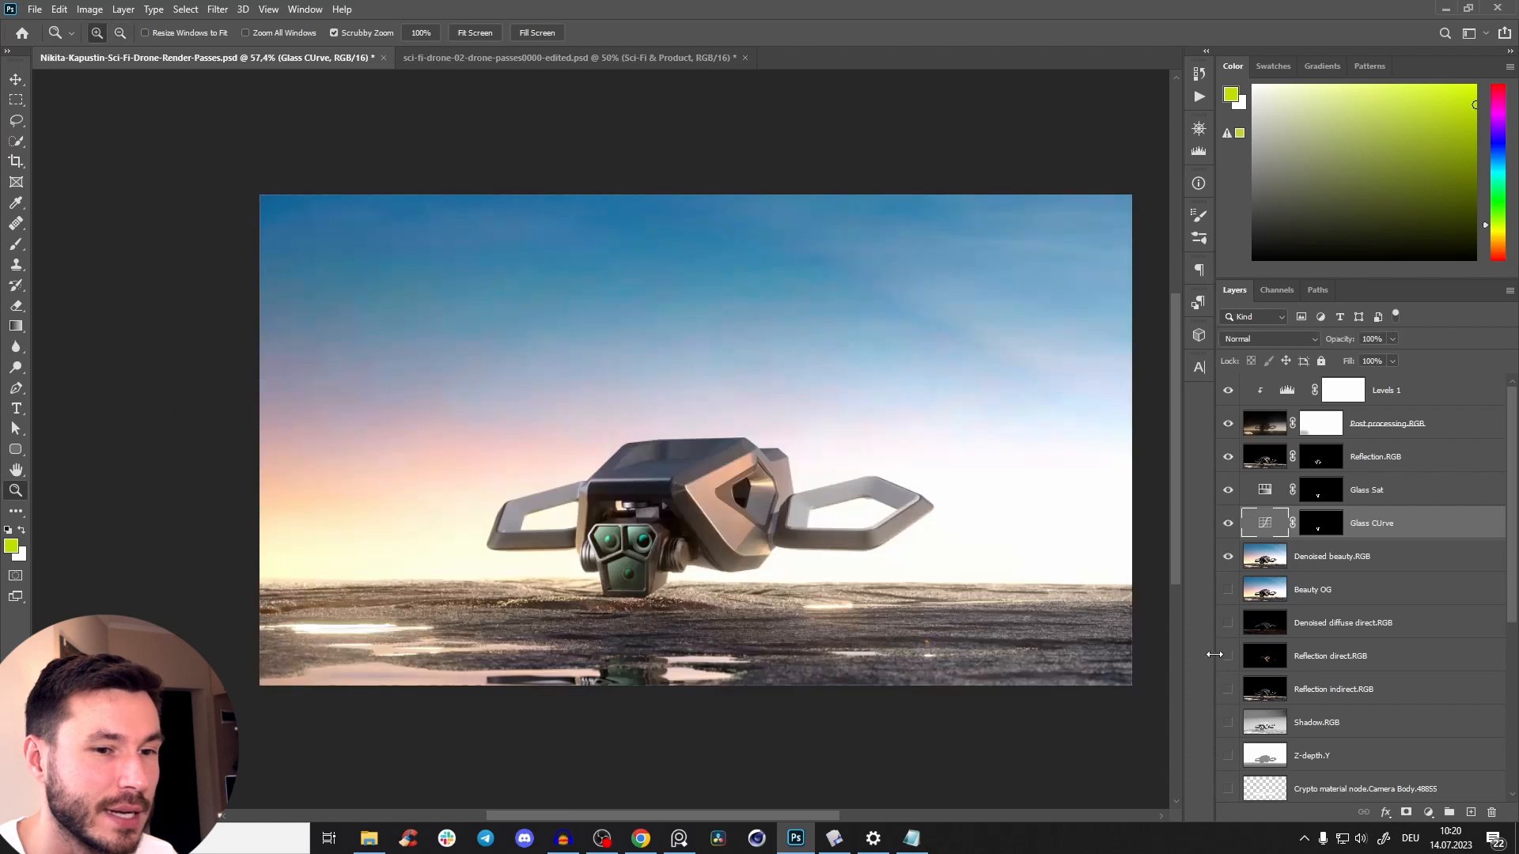
Move the Reflection direct.RGB layer directly above Reflection.RGB in the layer stack.
{"action": "left_click_drag", "start_coordinate": [696, 526], "coordinate": [728, 314]}
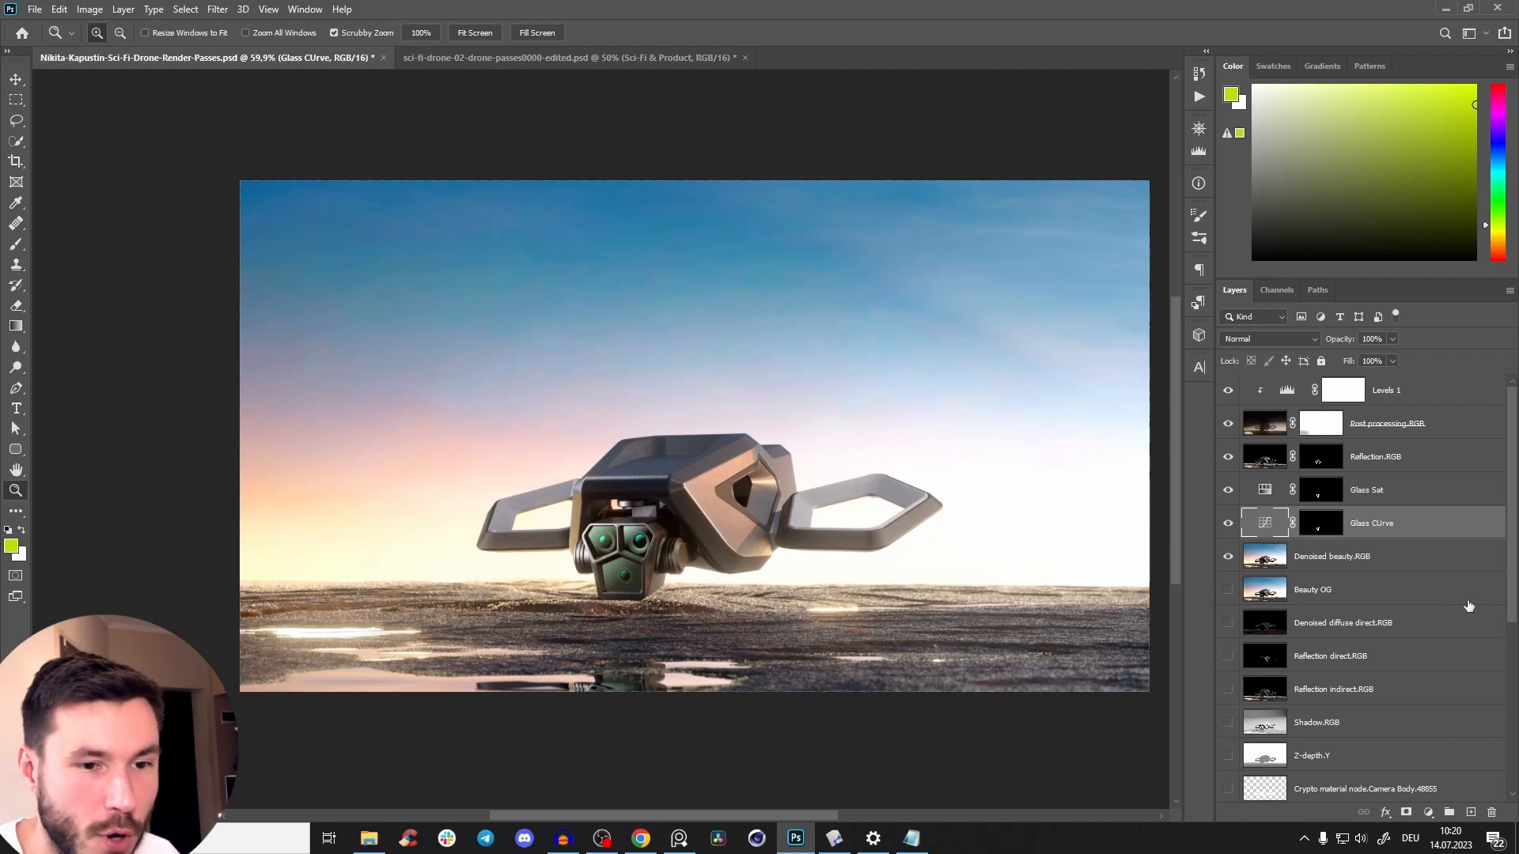
{"action": "left_click_drag", "start_coordinate": [1346, 664], "coordinate": [1435, 440]}
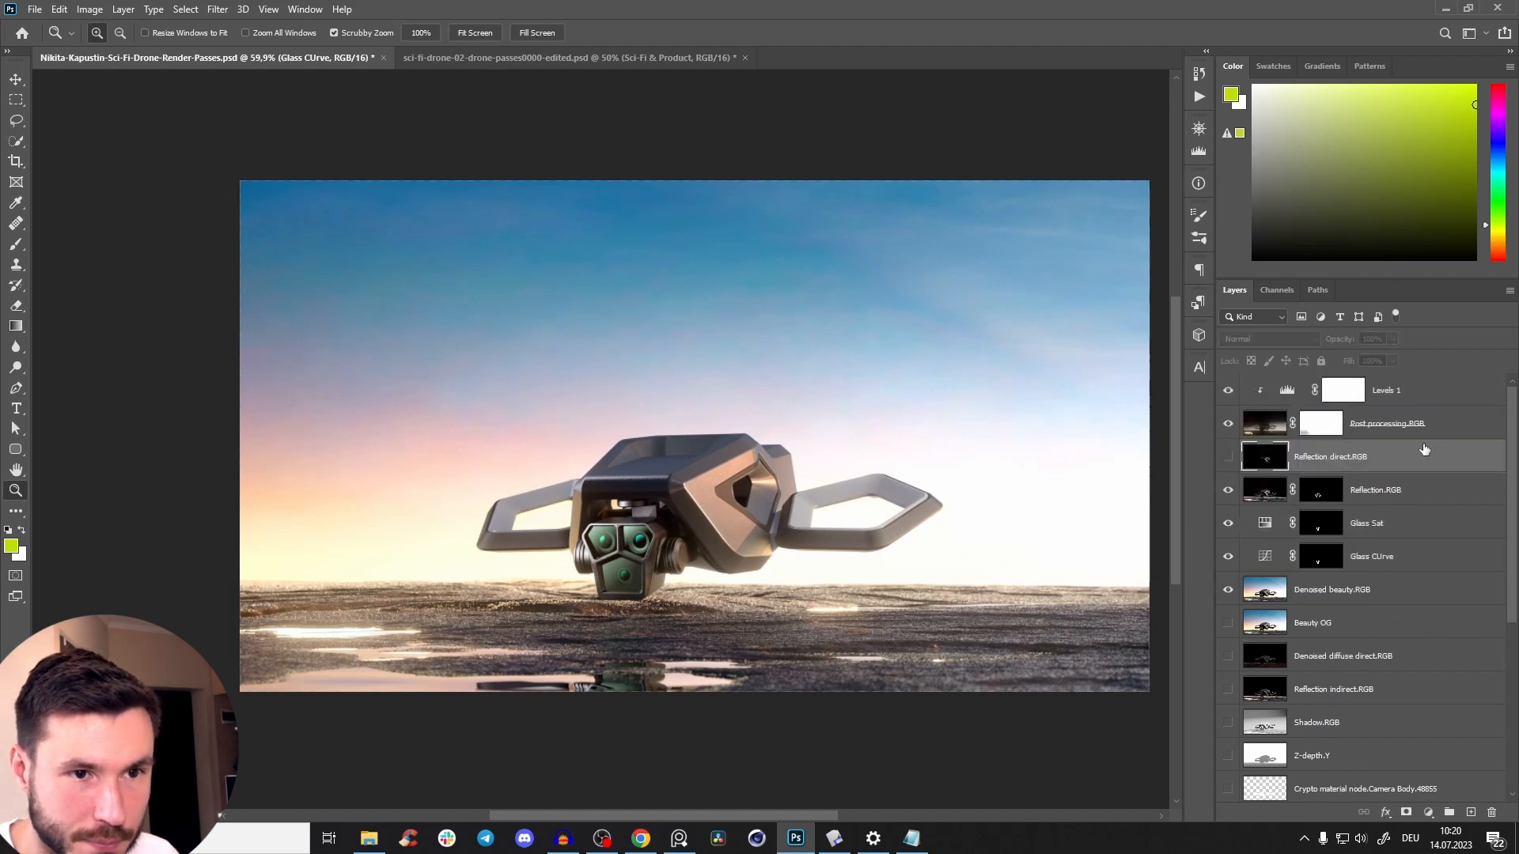
Clip the Glass Sat and Glass CUrve adjustments to the Denoised beauty.RGB layer.
{"action": "left_click", "coordinate": [1348, 540], "text": "alt"}
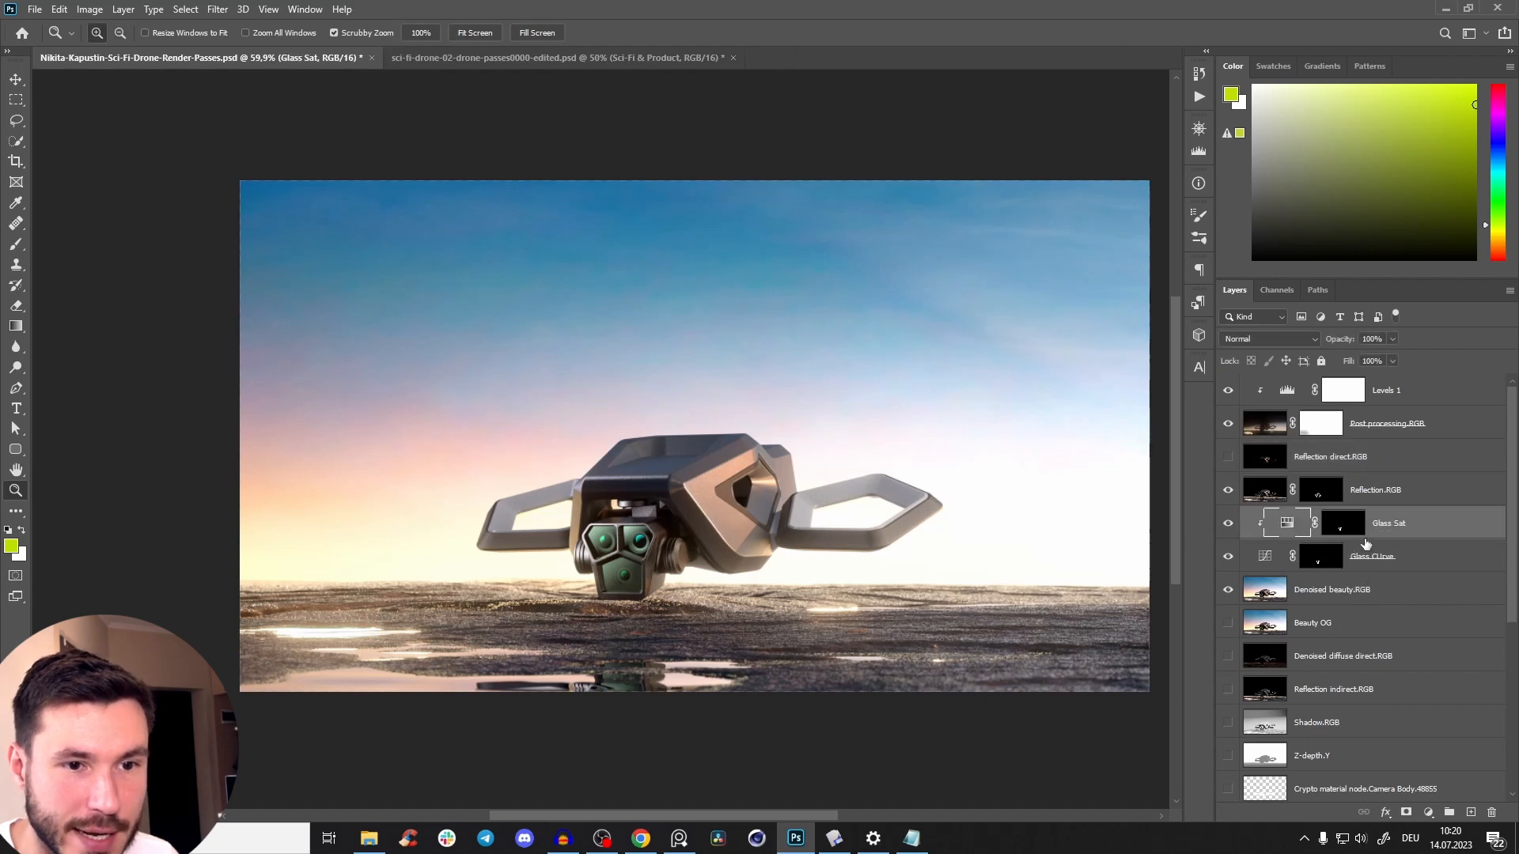
{"action": "left_click", "coordinate": [1374, 560]}
{"action": "left_click", "coordinate": [1367, 579], "text": "alt"}
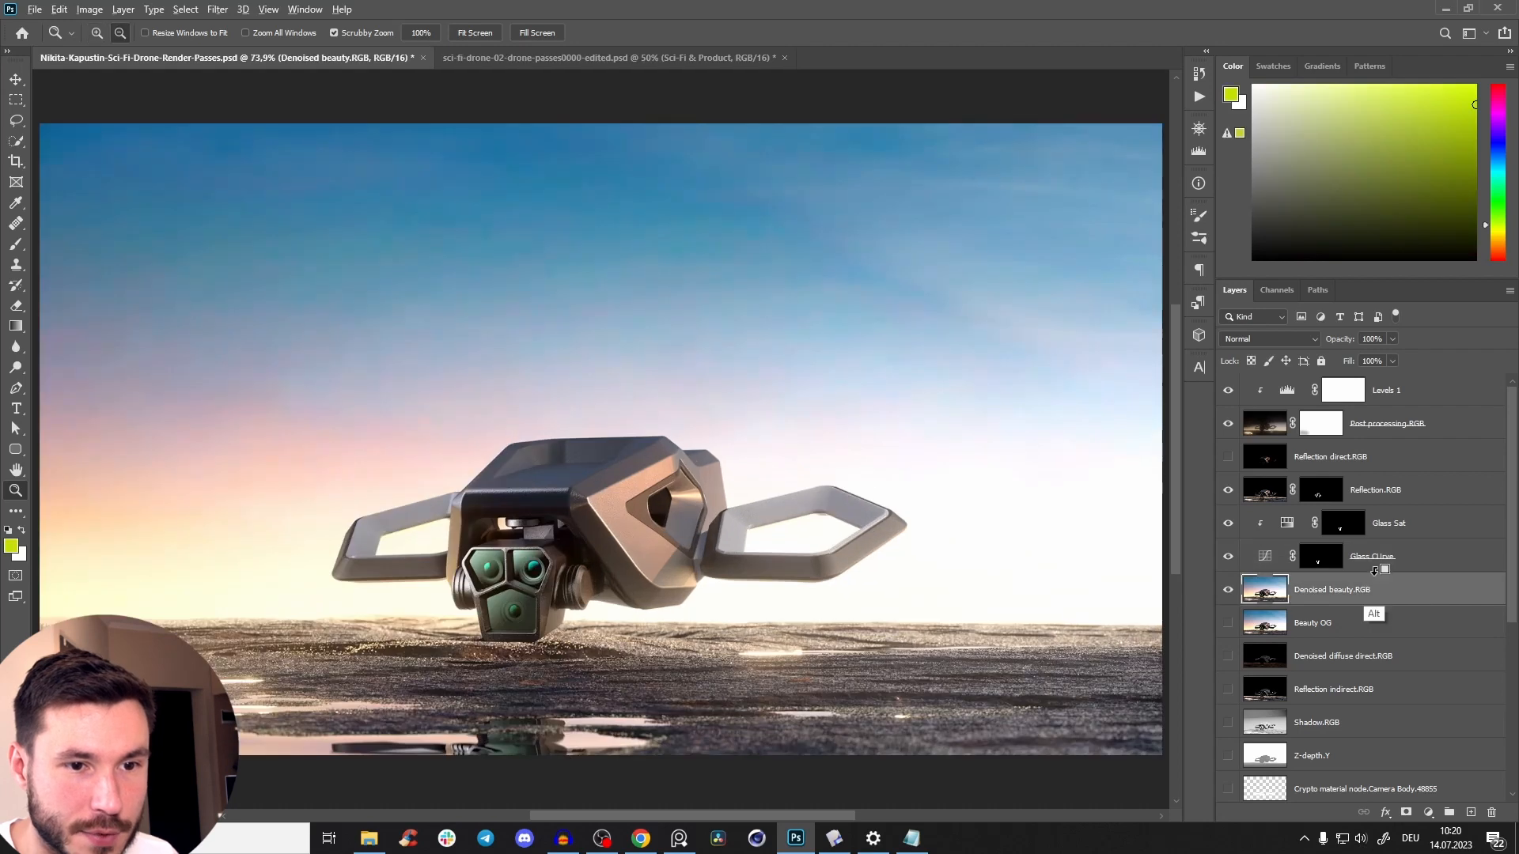
{"action": "left_click", "coordinate": [1380, 570], "text": "alt"}
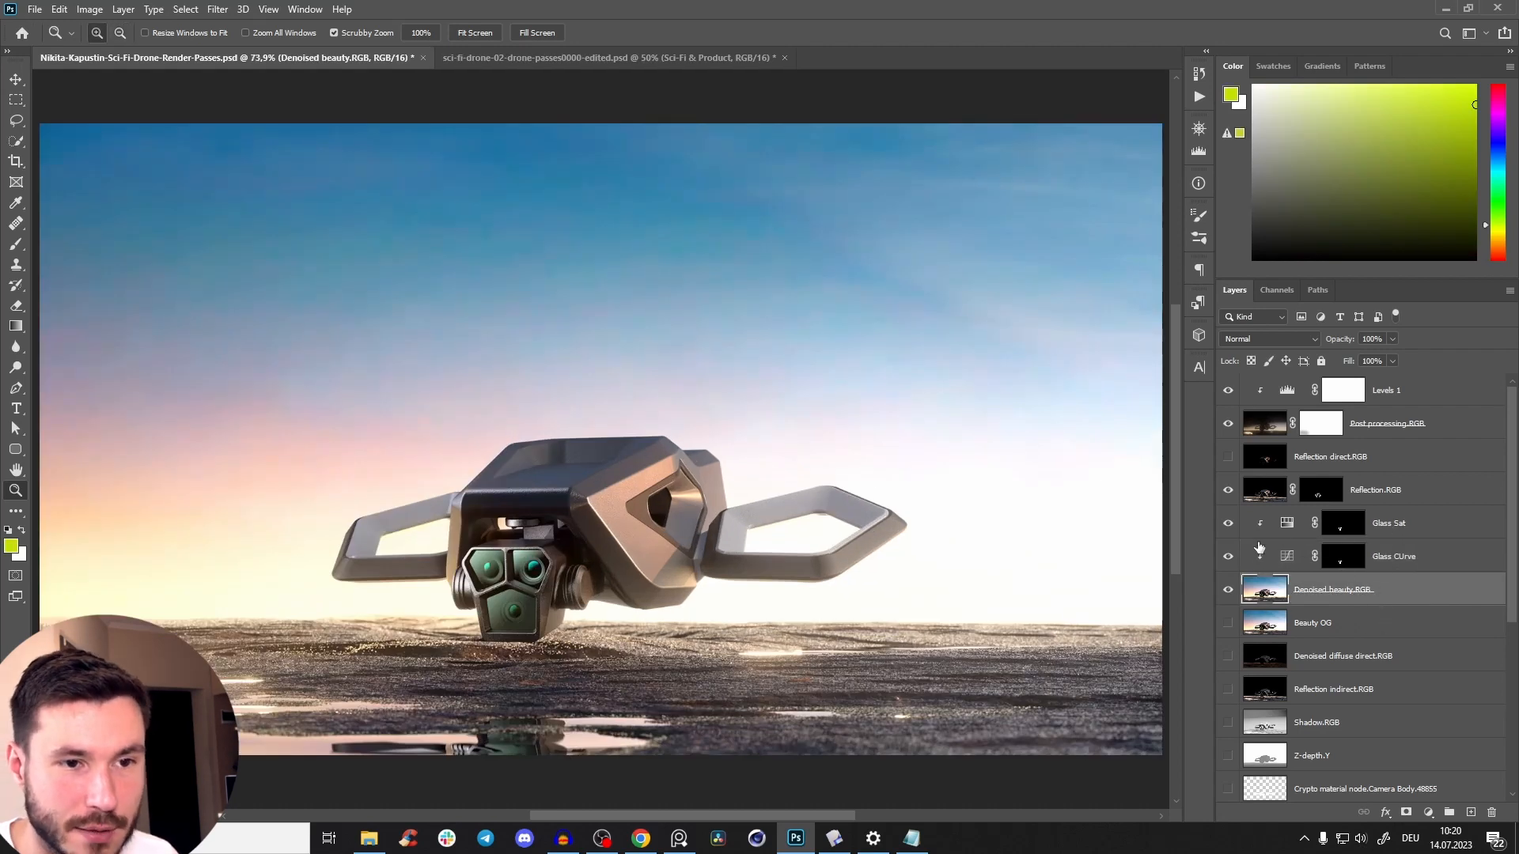
Compare the drone with the Reflection.RGB and Reflection direct.RGB layers each switched off and on.
{"action": "left_click", "coordinate": [1407, 500]}
{"action": "scroll", "coordinate": [617, 522], "scroll_direction": "down", "scroll_amount": 4}
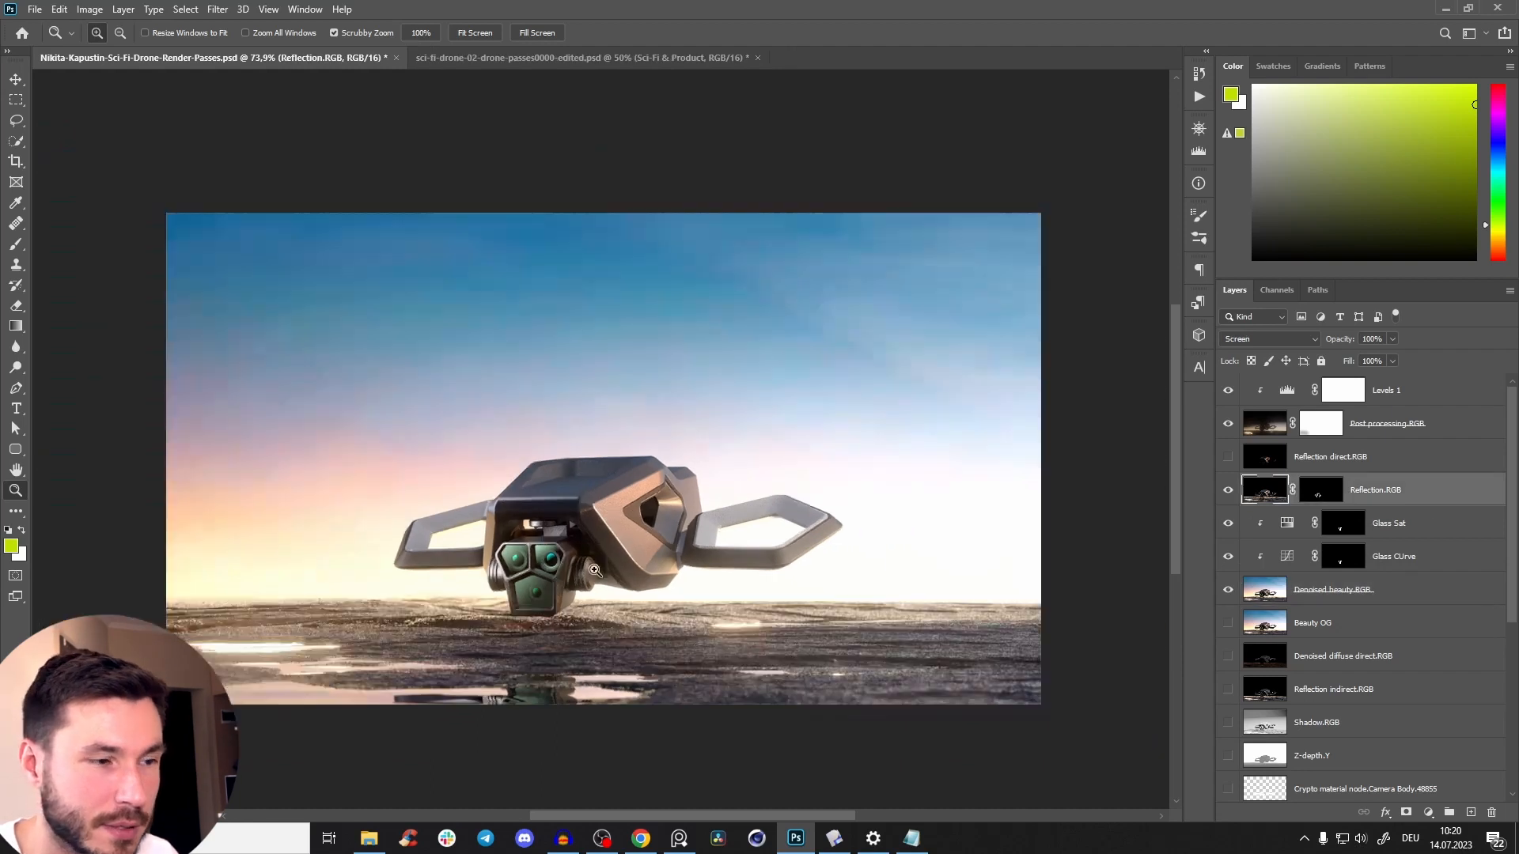
{"action": "scroll", "coordinate": [597, 516], "scroll_direction": "up", "scroll_amount": 3}
{"action": "scroll", "coordinate": [608, 510], "scroll_direction": "down", "scroll_amount": 1}
{"action": "left_click", "coordinate": [1228, 492]}
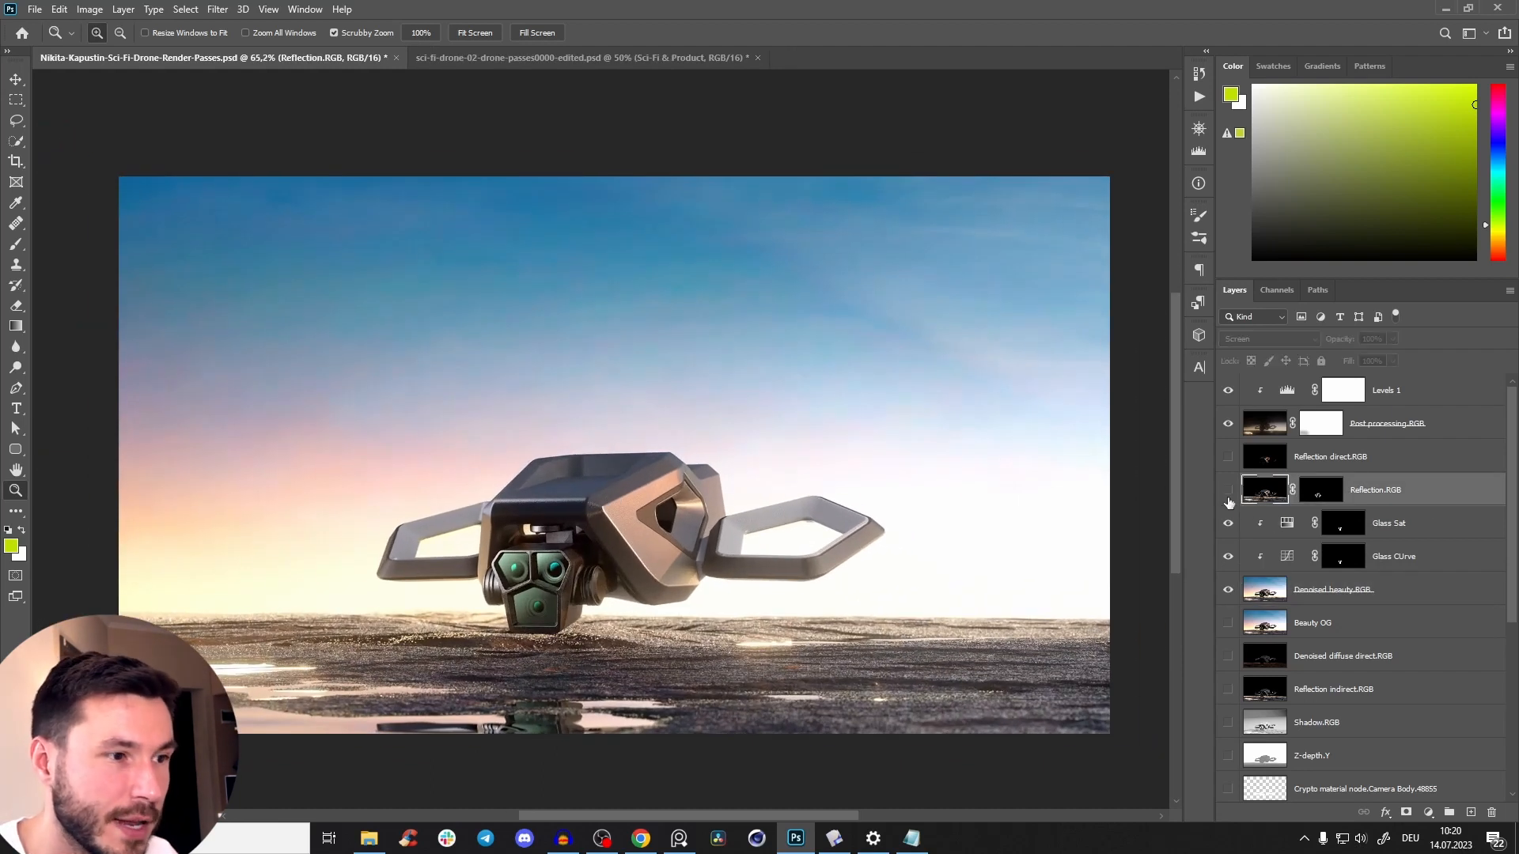
{"action": "left_click", "coordinate": [1228, 492]}
{"action": "left_click", "coordinate": [1228, 459]}
{"action": "left_click", "coordinate": [1228, 458]}
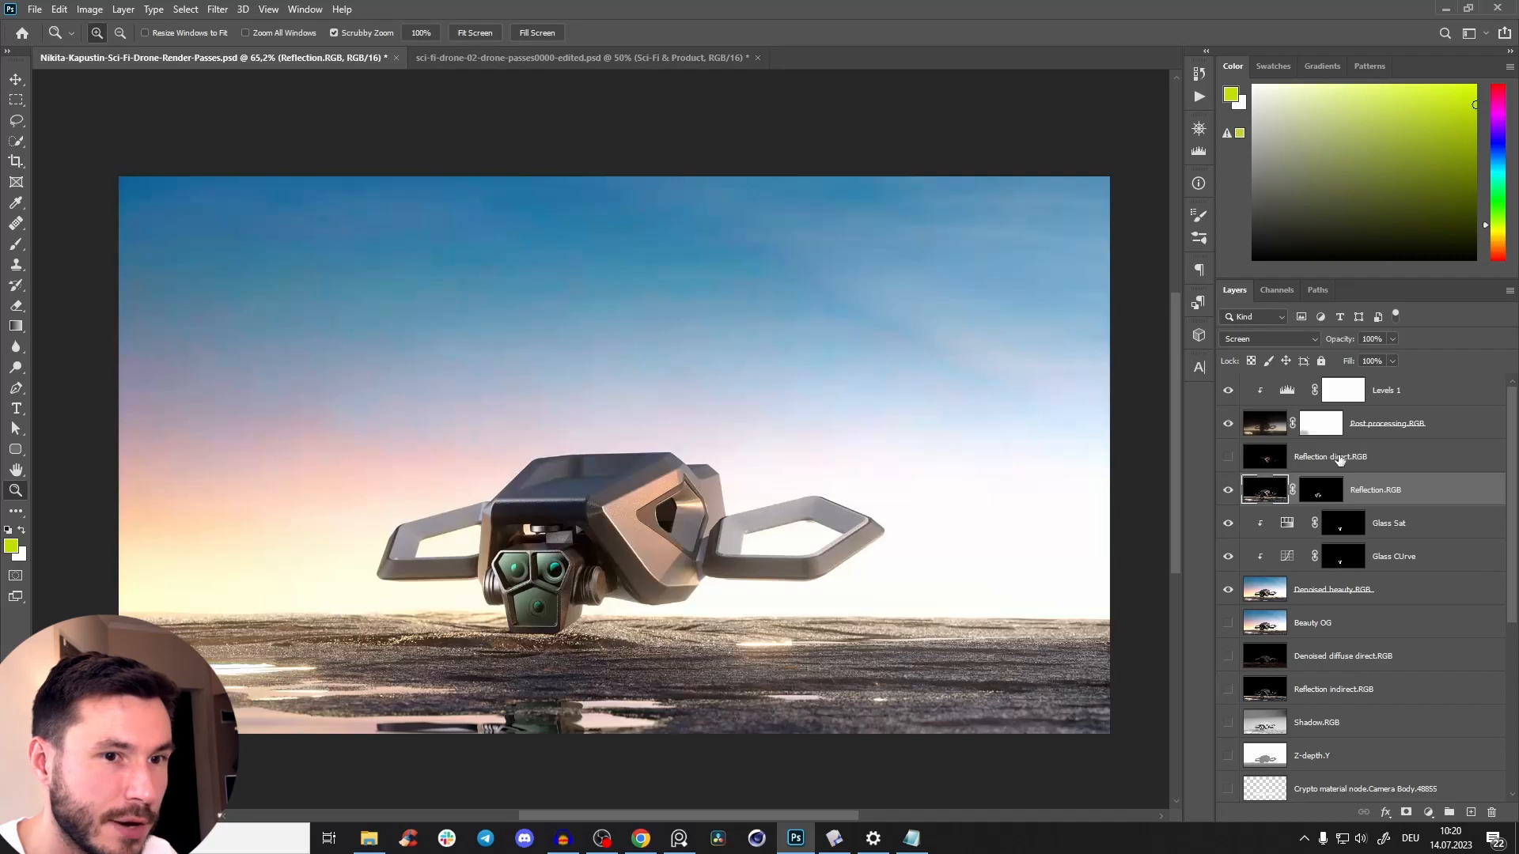
{"action": "left_click", "coordinate": [1265, 463]}
{"action": "left_click", "coordinate": [1227, 459]}
{"action": "left_click", "coordinate": [1228, 457]}
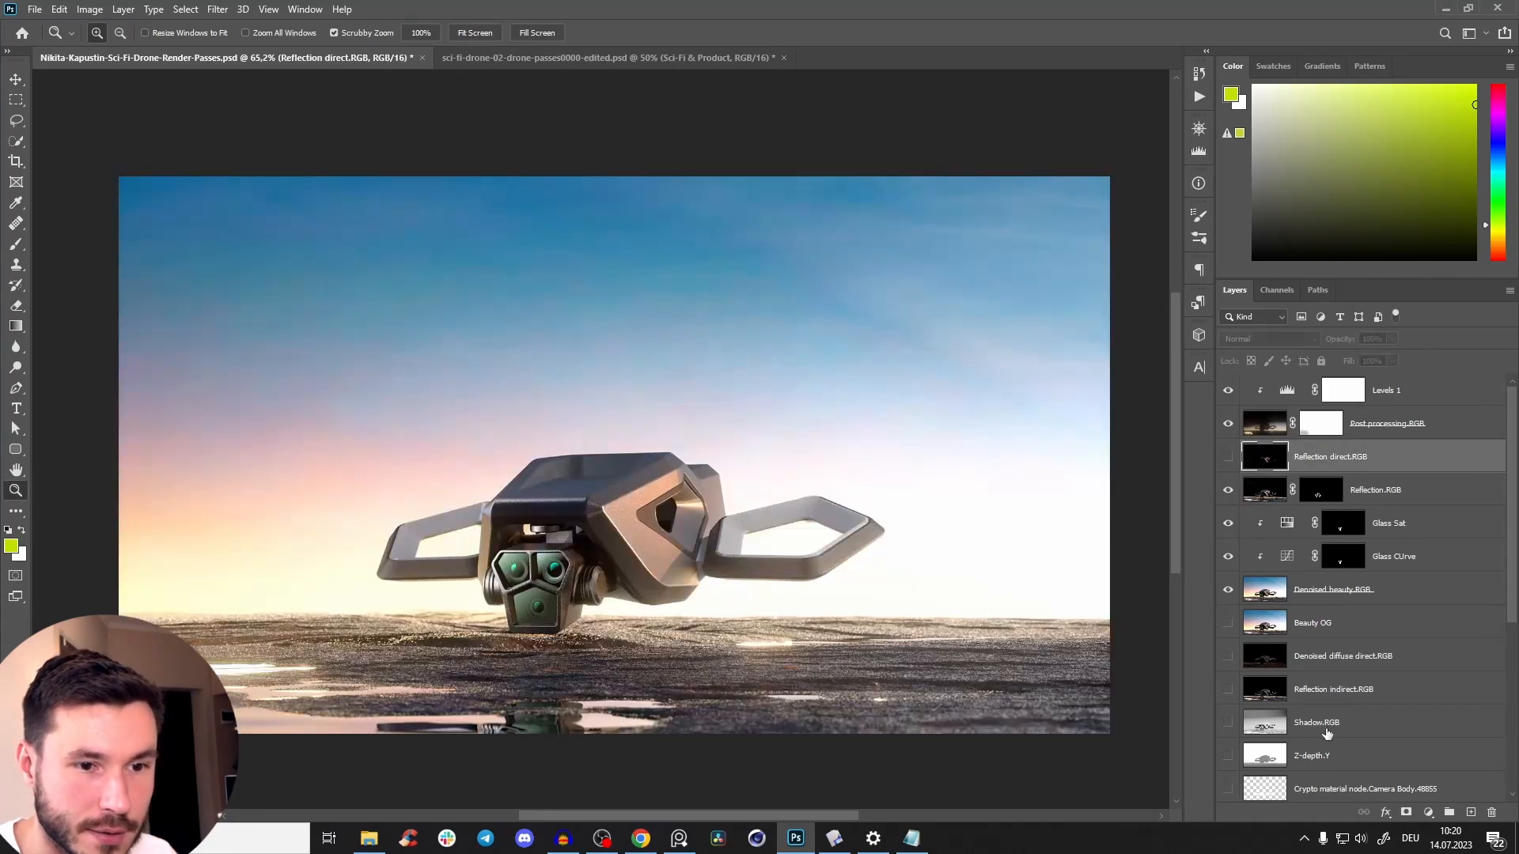
Show Reflection direct.RGB, set its blend mode to Color Dodge, and compare the drone with it off and on.
{"action": "left_click", "coordinate": [1228, 457]}
{"action": "left_click", "coordinate": [1321, 492]}
{"action": "left_click", "coordinate": [1334, 468]}
{"action": "left_click", "coordinate": [1271, 340]}
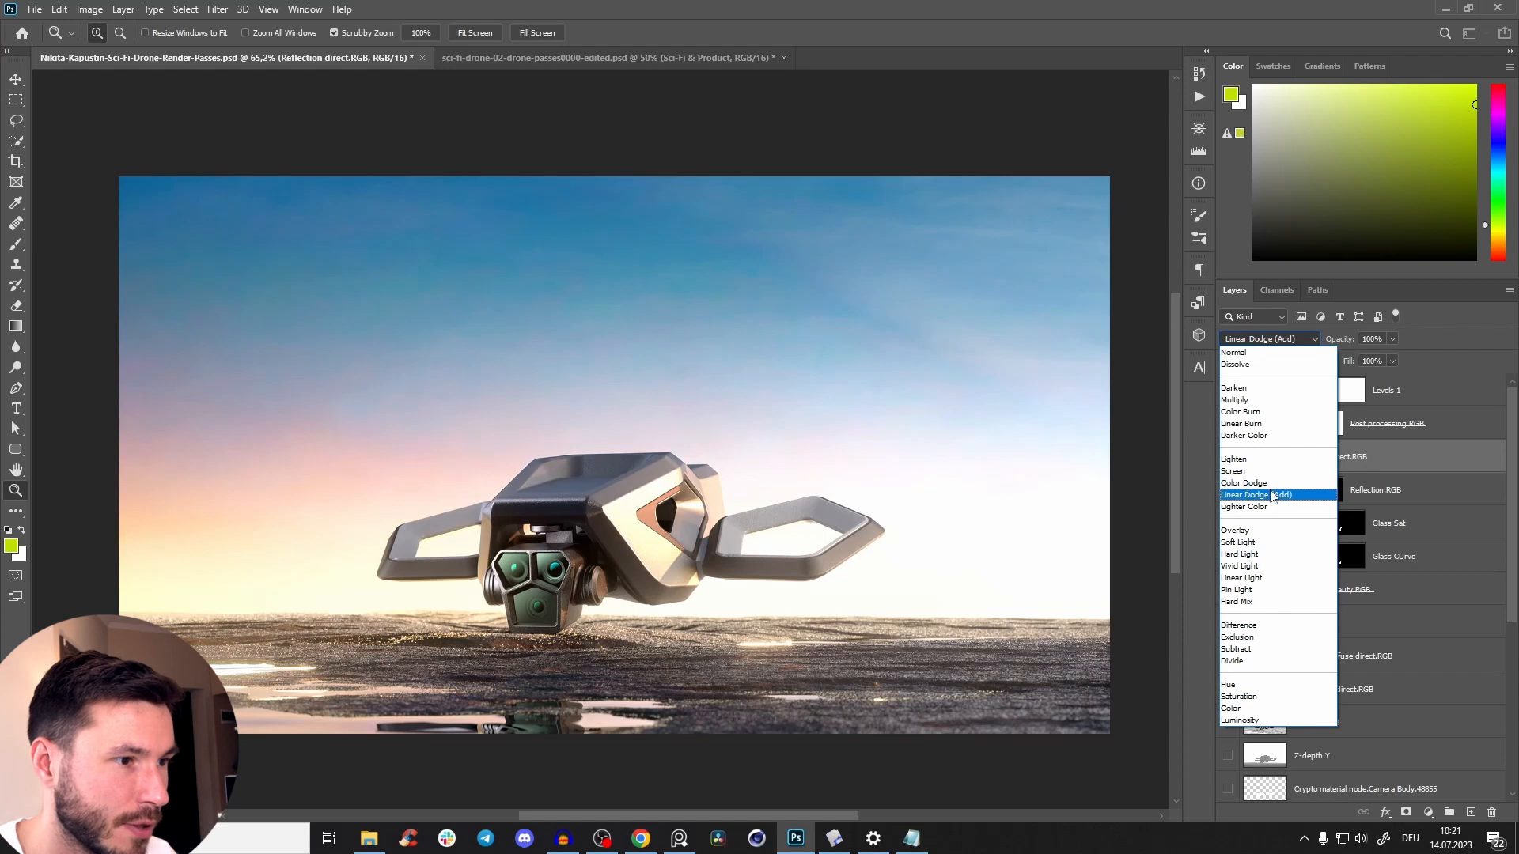
{"action": "left_click", "coordinate": [1258, 484]}
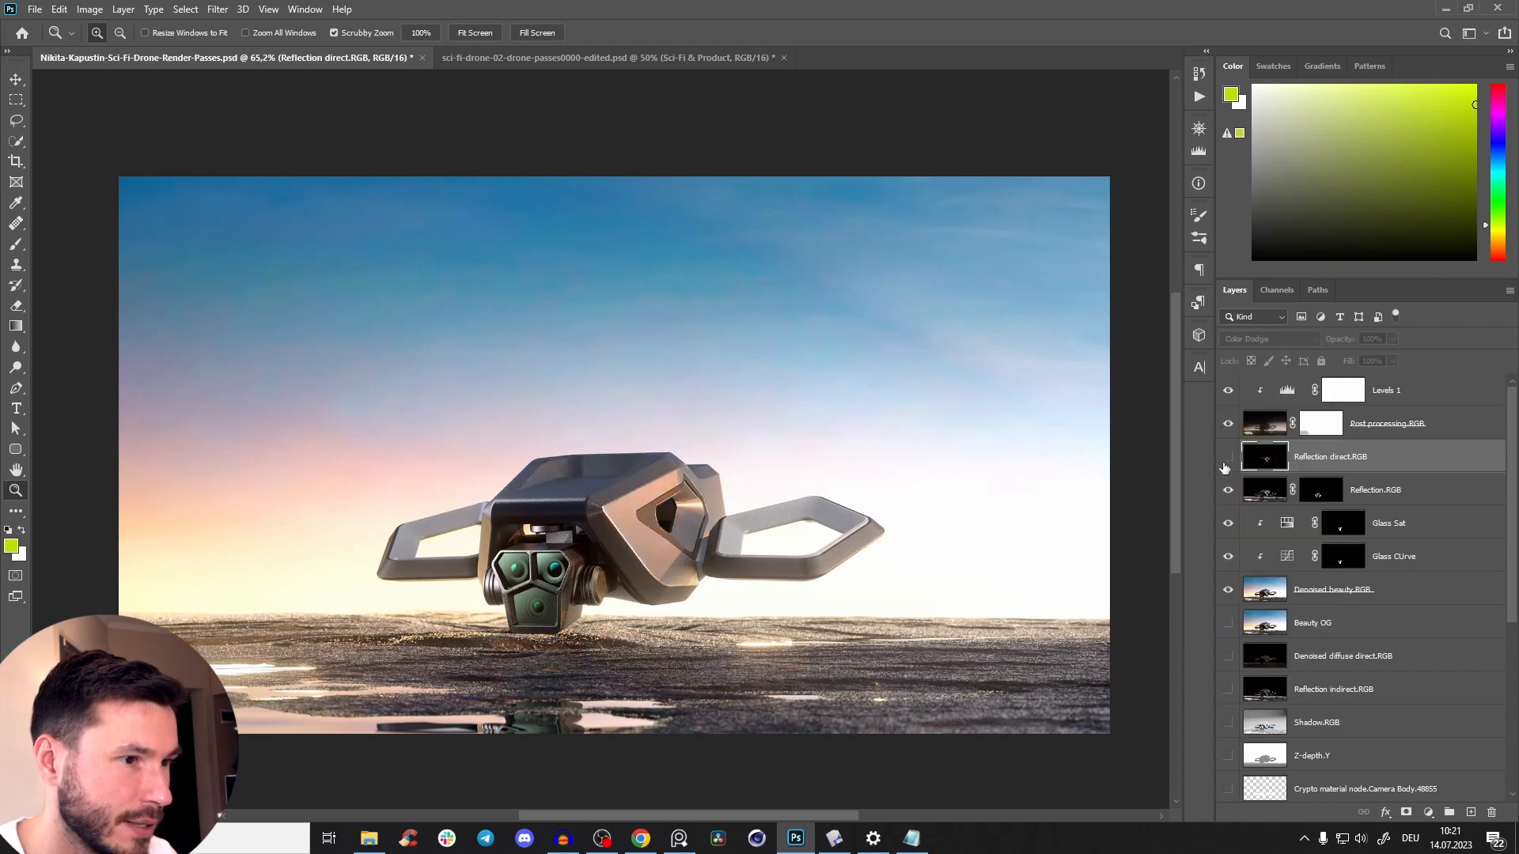
{"action": "left_click", "coordinate": [1227, 458]}
{"action": "left_click", "coordinate": [1227, 459]}
{"action": "left_click", "coordinate": [1228, 458]}
{"action": "left_click", "coordinate": [1229, 457]}
{"action": "left_click", "coordinate": [1228, 455]}
Lower the opacity of Reflection direct.RGB to 11% and check the drone's reflections with the layer off and on.
{"action": "left_click_drag", "start_coordinate": [1327, 350], "coordinate": [1228, 402]}
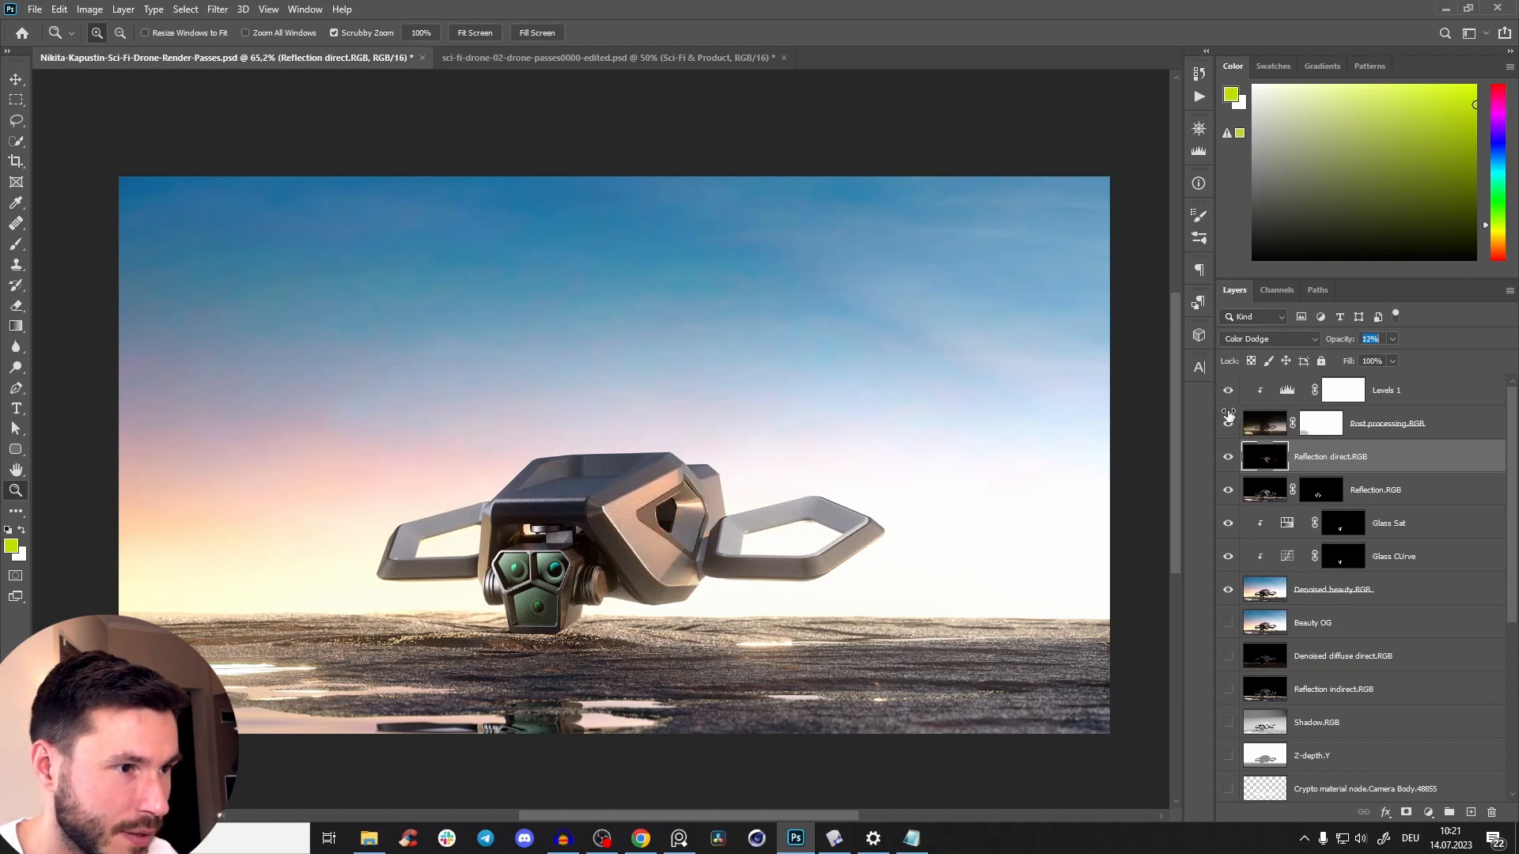
{"action": "left_click_drag", "start_coordinate": [647, 505], "coordinate": [721, 505]}
{"action": "left_click", "coordinate": [1227, 458]}
{"action": "left_click", "coordinate": [1227, 458]}
{"action": "left_click_drag", "start_coordinate": [576, 522], "coordinate": [558, 459]}
{"action": "left_click_drag", "start_coordinate": [698, 435], "coordinate": [839, 436]}
{"action": "left_click_drag", "start_coordinate": [646, 486], "coordinate": [664, 419]}
{"action": "left_click_drag", "start_coordinate": [716, 411], "coordinate": [690, 407]}
{"action": "left_click_drag", "start_coordinate": [671, 473], "coordinate": [639, 533]}
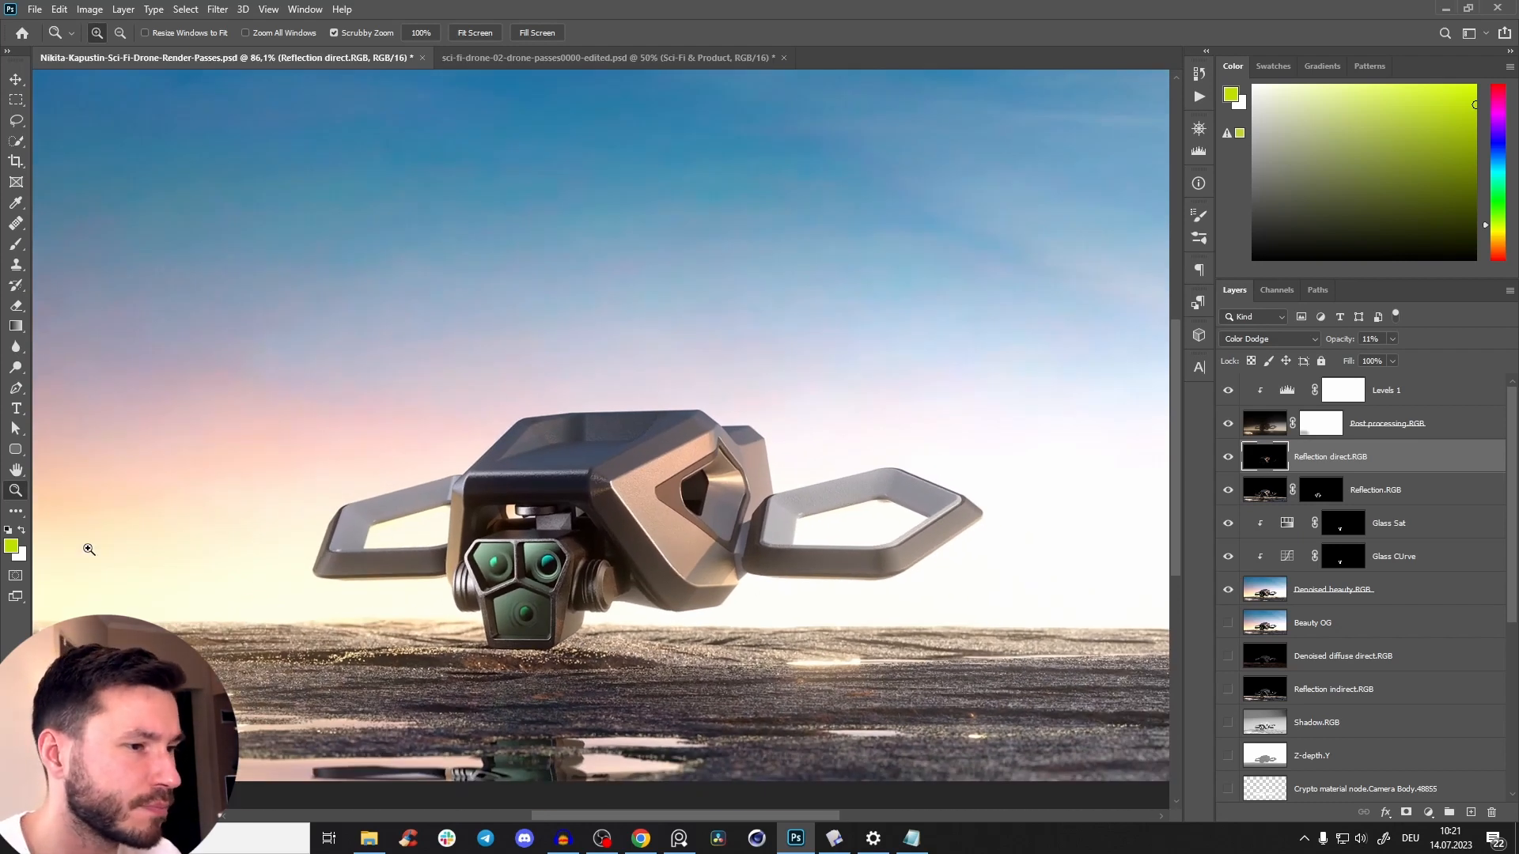
{"action": "left_click_drag", "start_coordinate": [719, 507], "coordinate": [677, 515]}
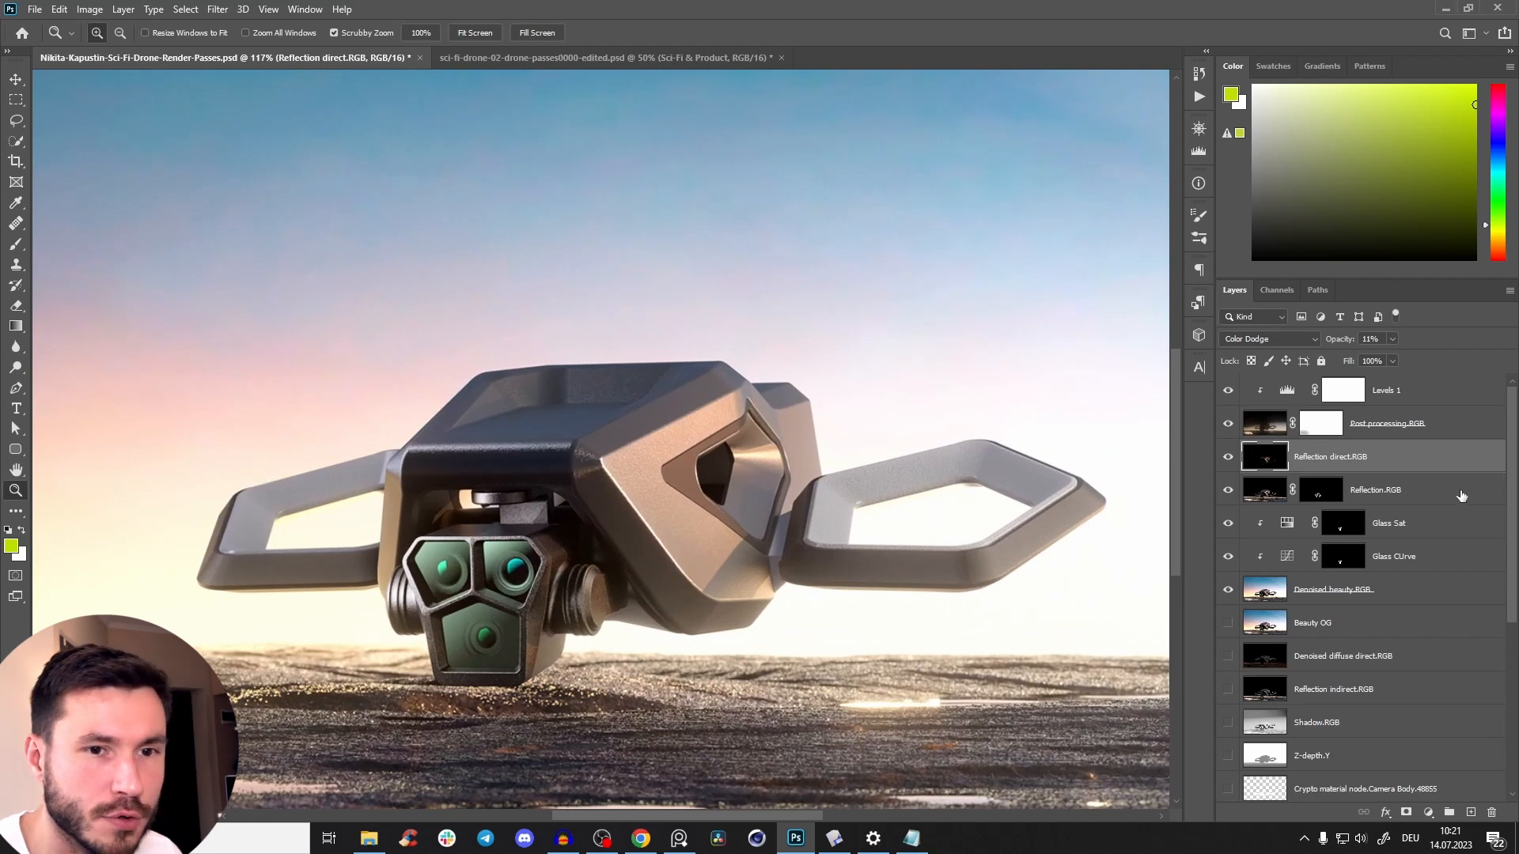
Load the Crypto material node.water.48551 layer as a selection while keeping Reflection direct.RGB active.
{"action": "left_click_drag", "start_coordinate": [1515, 468], "coordinate": [1511, 479]}
{"action": "left_click_drag", "start_coordinate": [561, 568], "coordinate": [604, 539]}
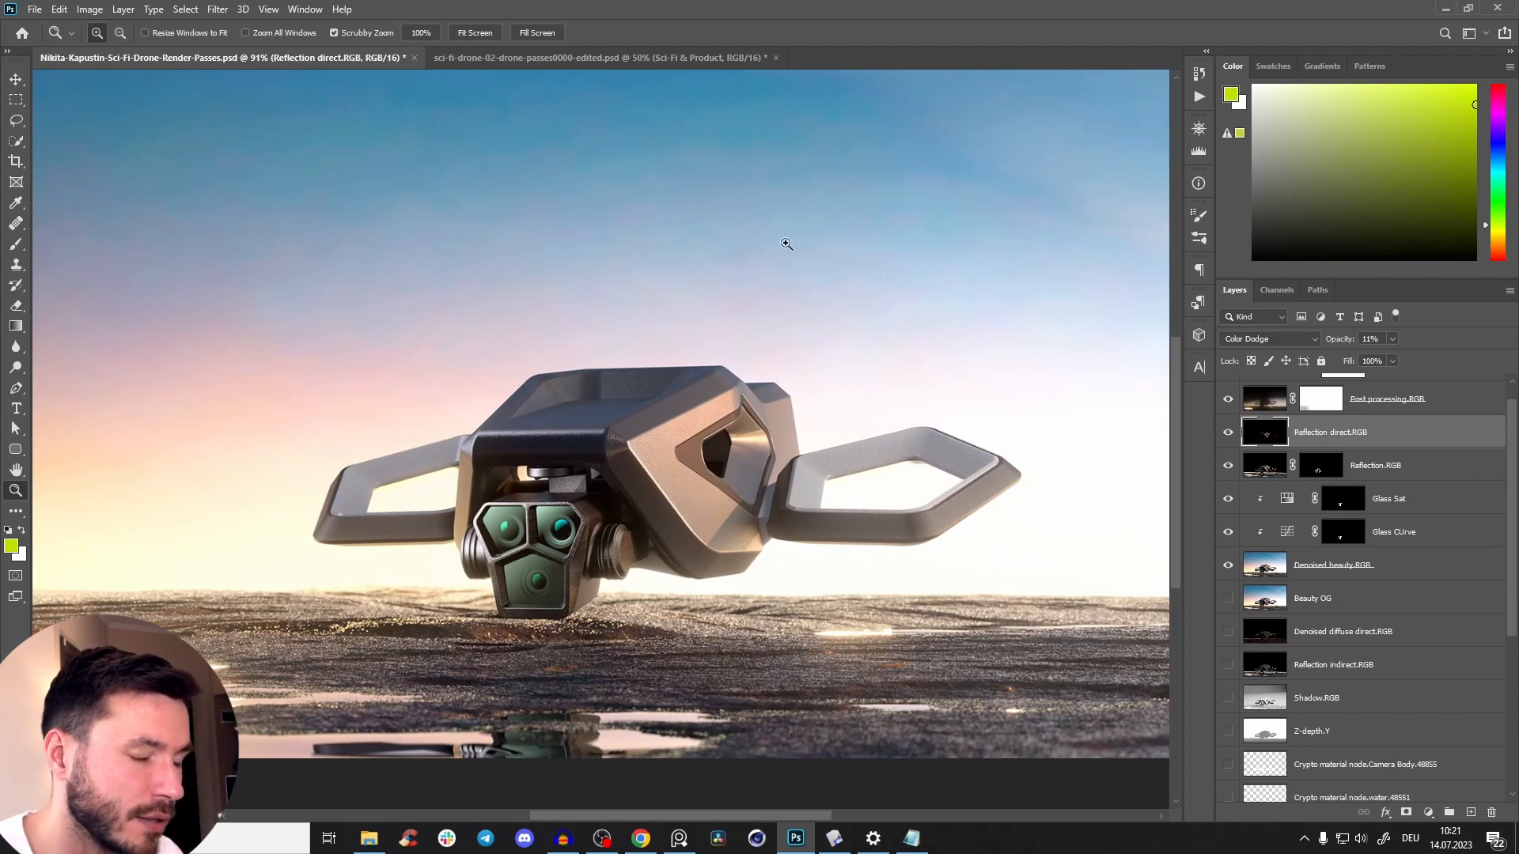
{"action": "left_click_drag", "start_coordinate": [1511, 448], "coordinate": [1511, 454]}
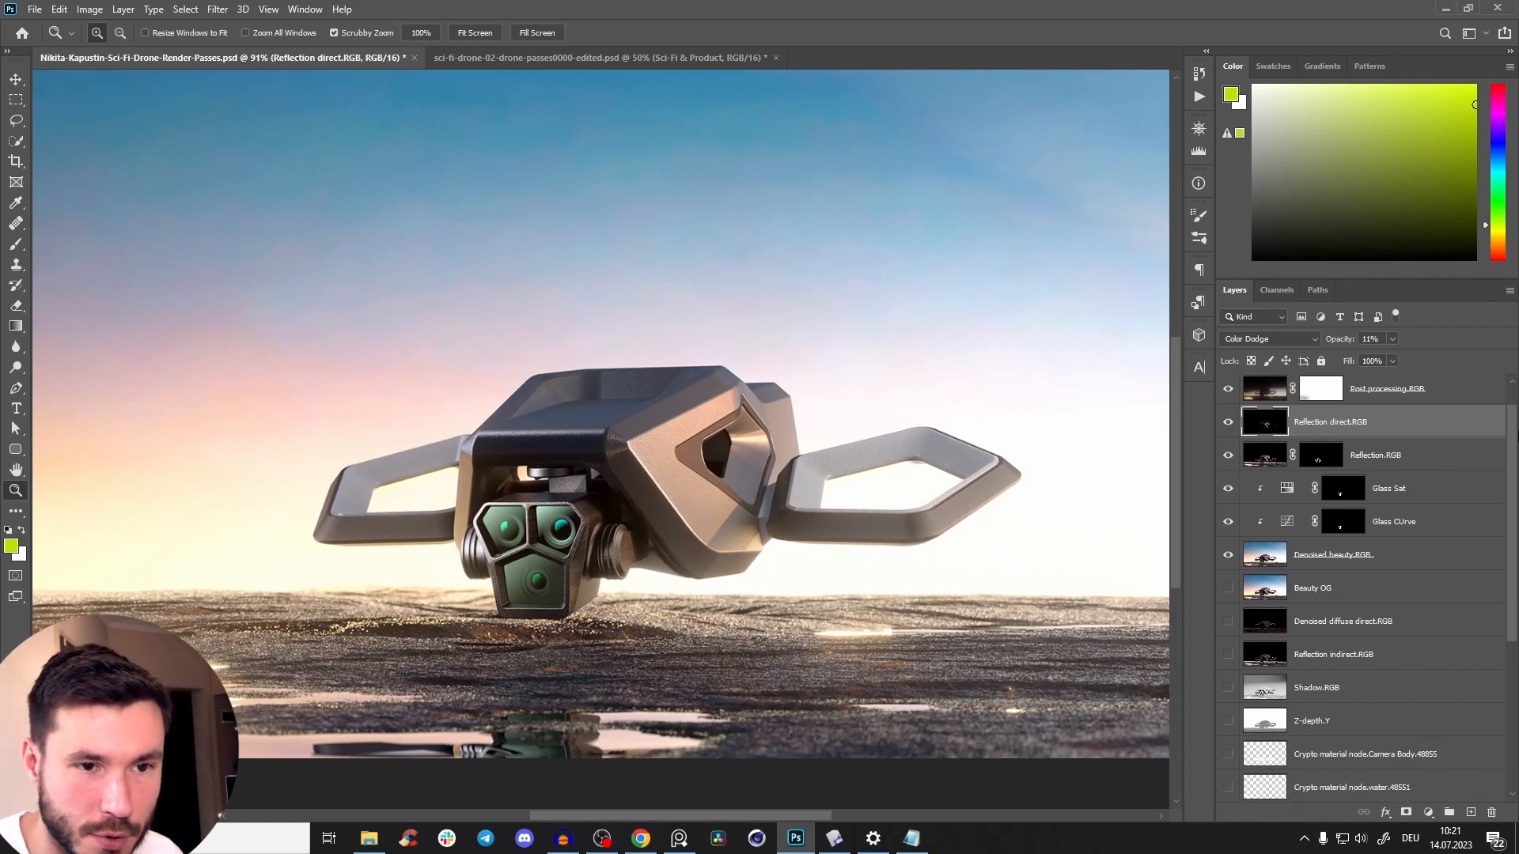
{"action": "left_click_drag", "start_coordinate": [1514, 523], "coordinate": [1487, 671]}
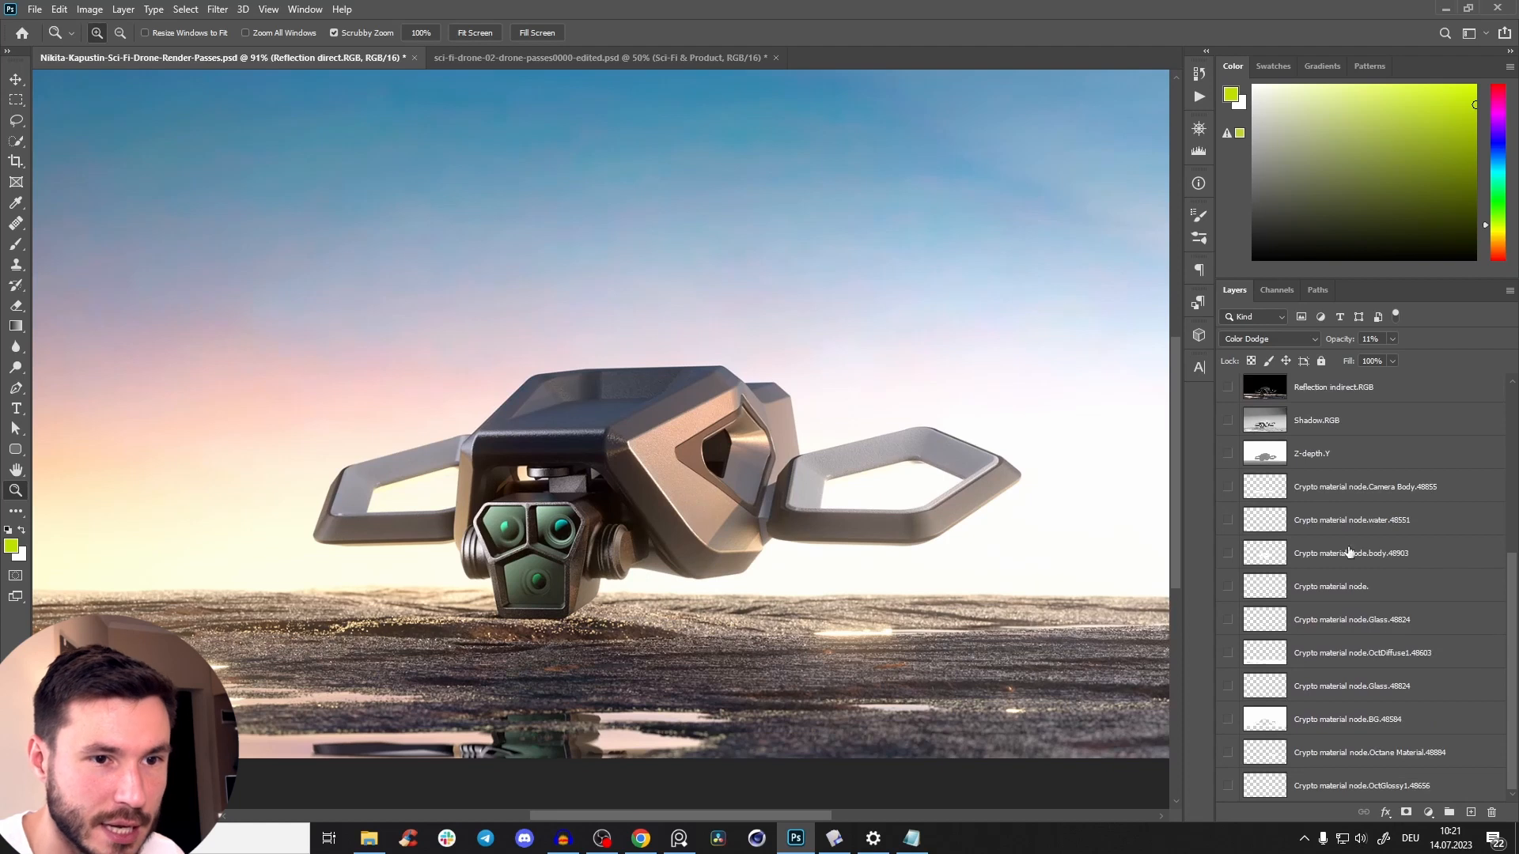
{"action": "left_click", "coordinate": [1275, 527], "text": "ctrl"}
{"action": "left_click", "coordinate": [1274, 528], "text": "ctrl+shift"}
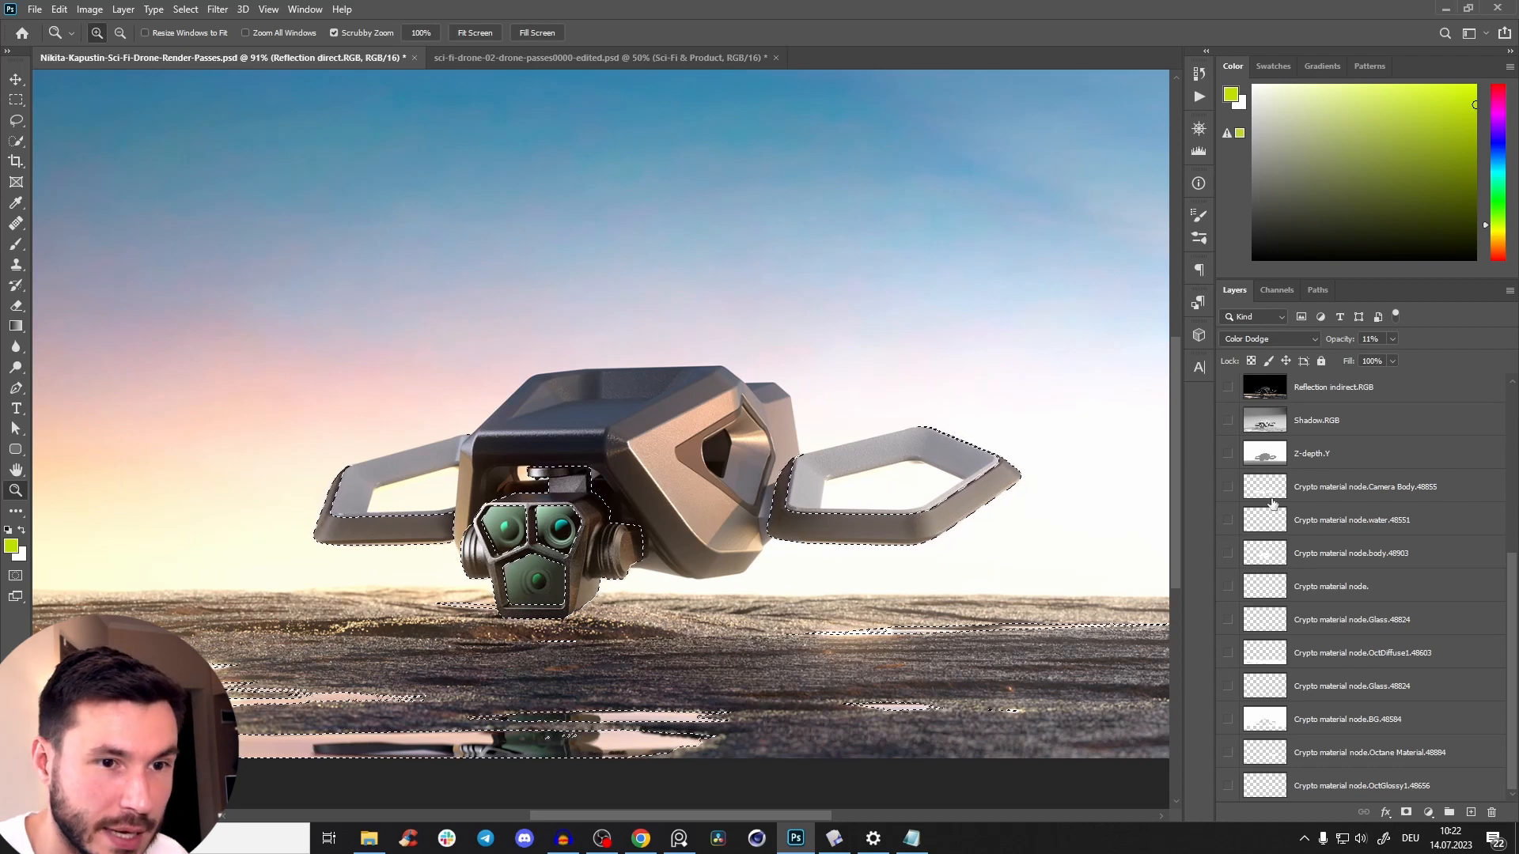
Combine the Camera Body cryptomatte with the loaded selection and exclude the water area from it.
{"action": "left_click", "coordinate": [1268, 491], "text": "ctrl"}
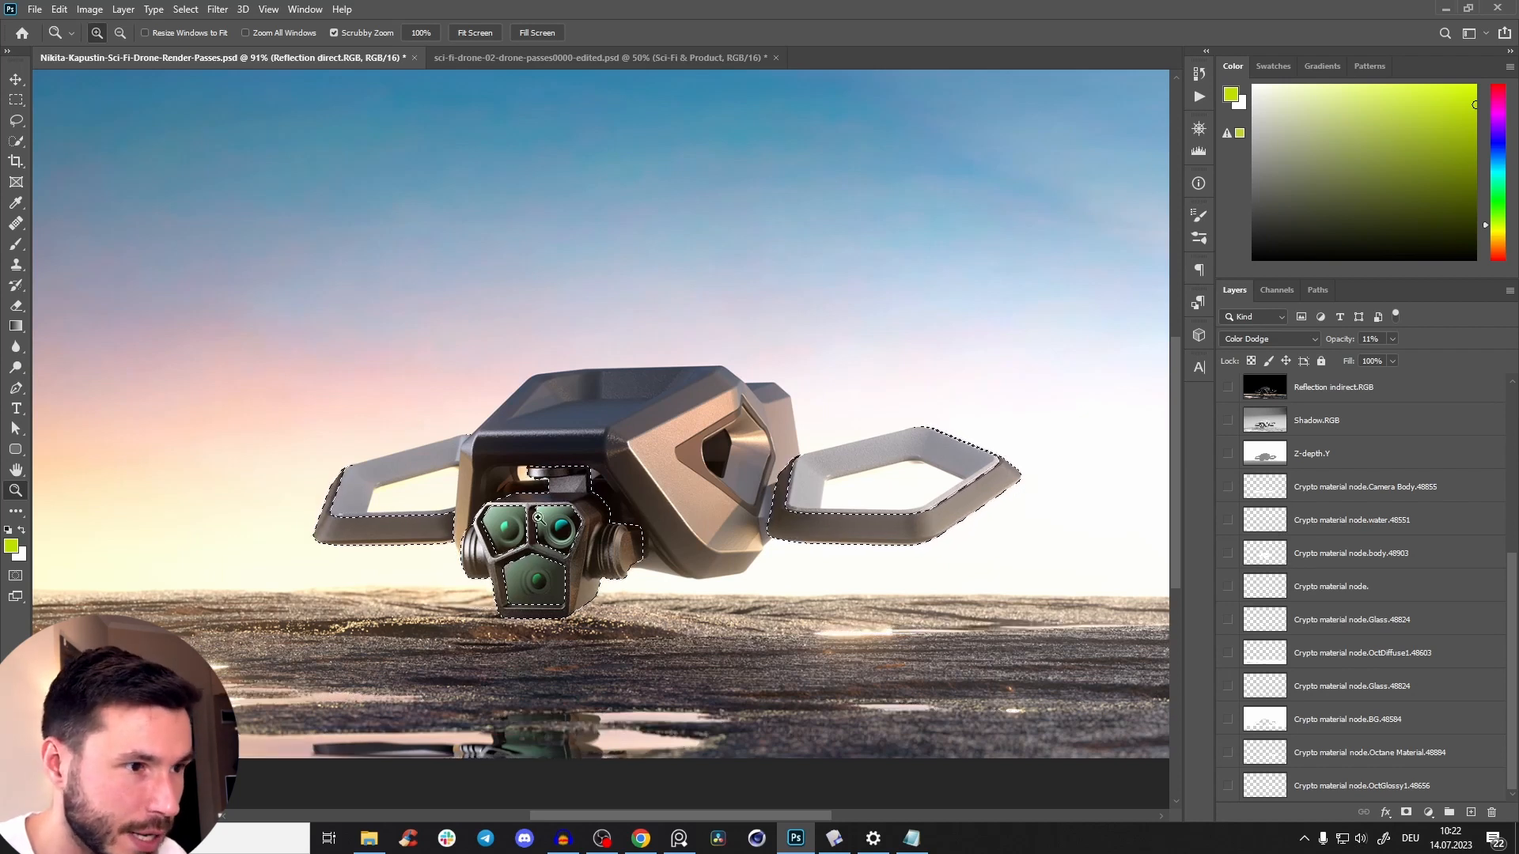
{"action": "left_click", "coordinate": [1266, 525], "text": "ctrl+shift"}
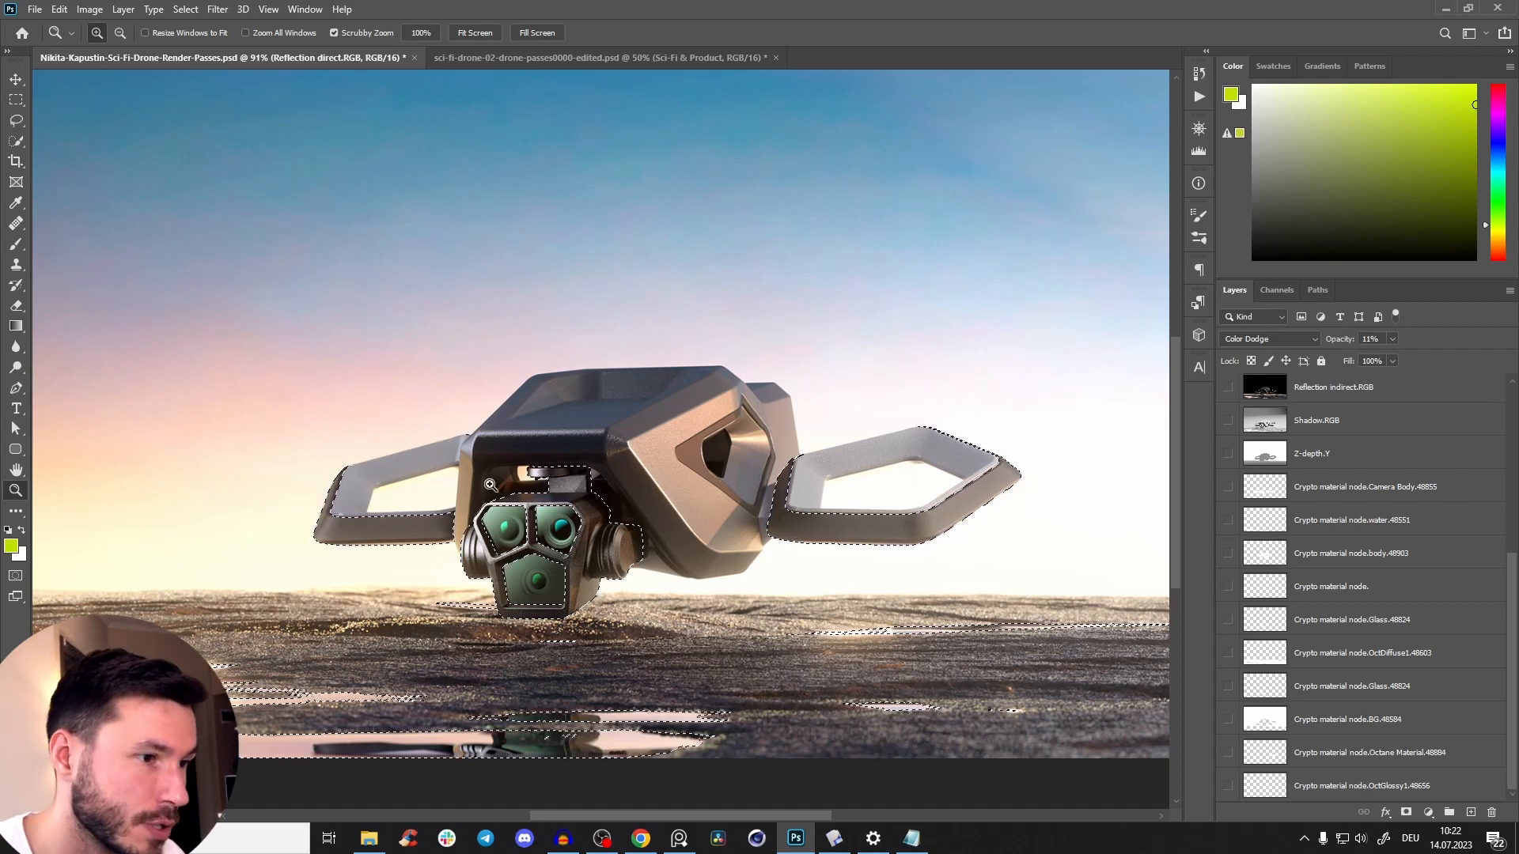
{"action": "left_click", "coordinate": [1260, 525], "text": "ctrl+alt"}
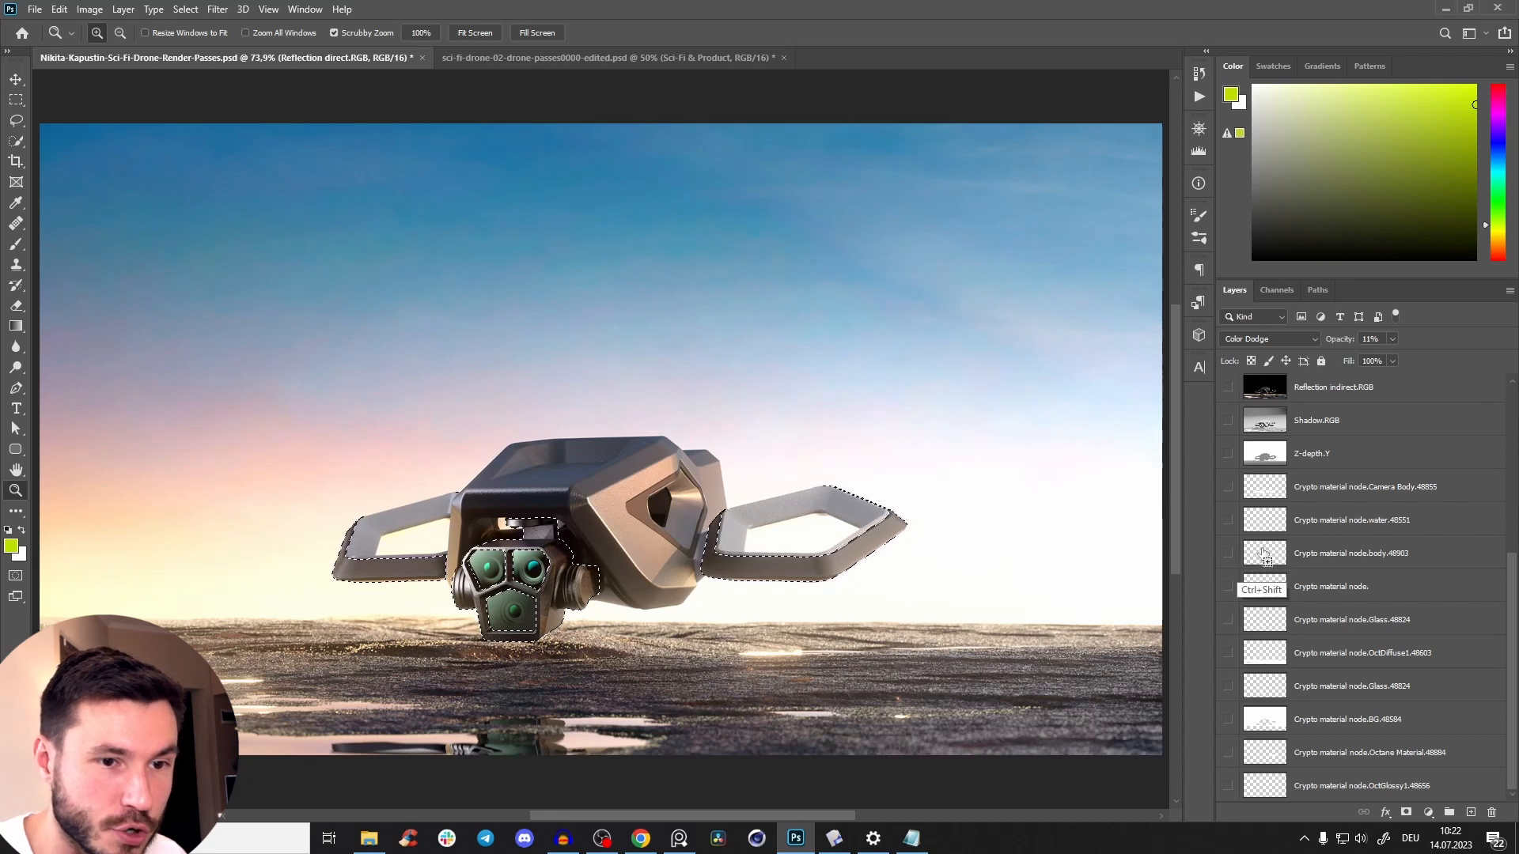
Extend the selection with the body, Octane Material and OctGlossy1 cryptomatte layers to cover the whole drone, and check its outline.
{"action": "left_click", "coordinate": [1261, 558], "text": "ctrl+shift"}
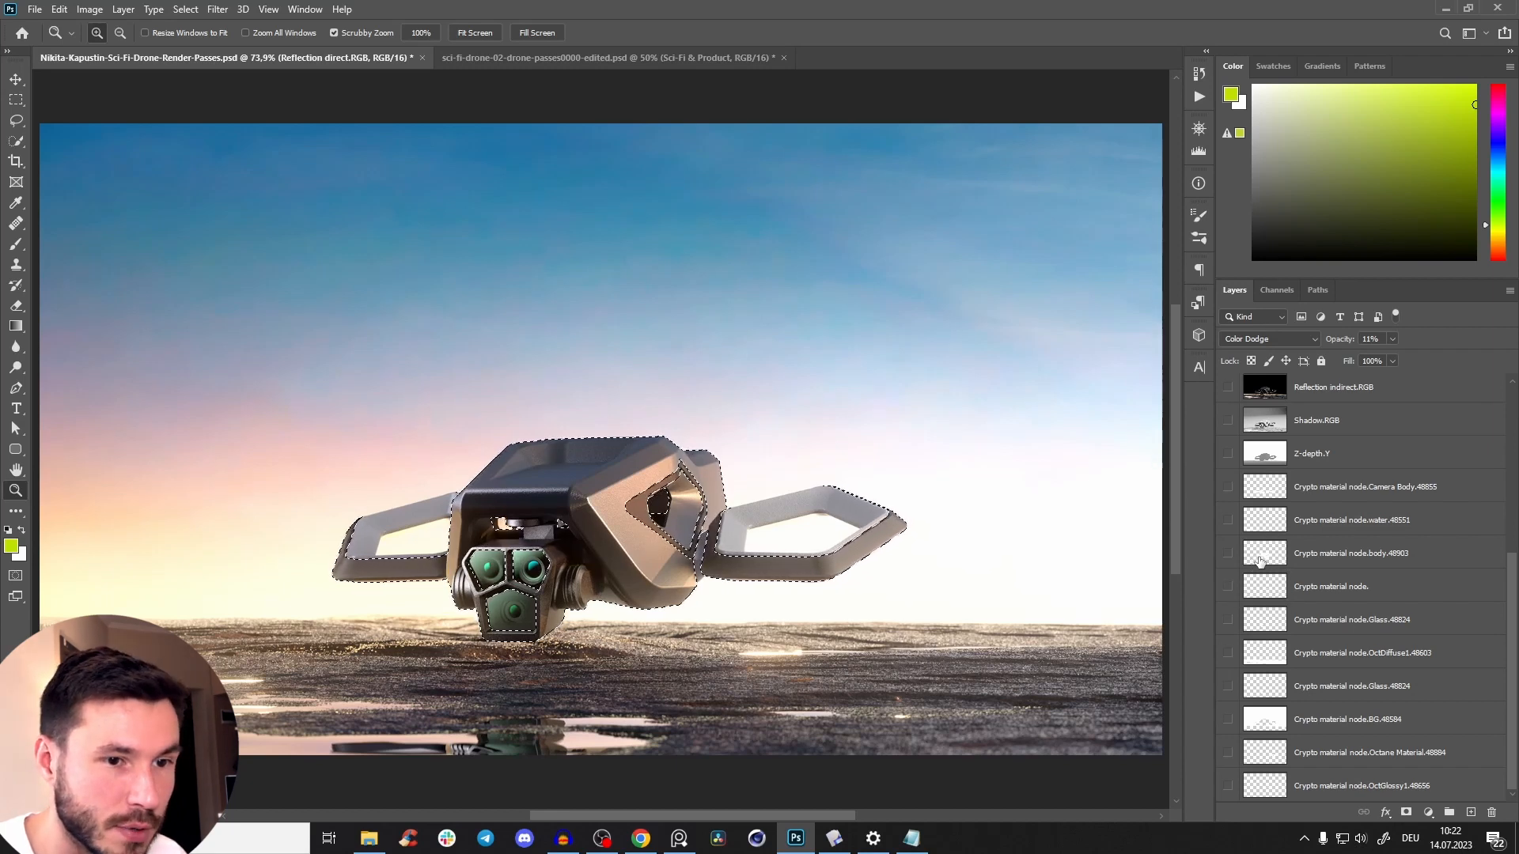
{"action": "key", "text": "ctrl+z"}
{"action": "scroll", "coordinate": [1261, 558], "scroll_direction": "up", "scroll_amount": 3}
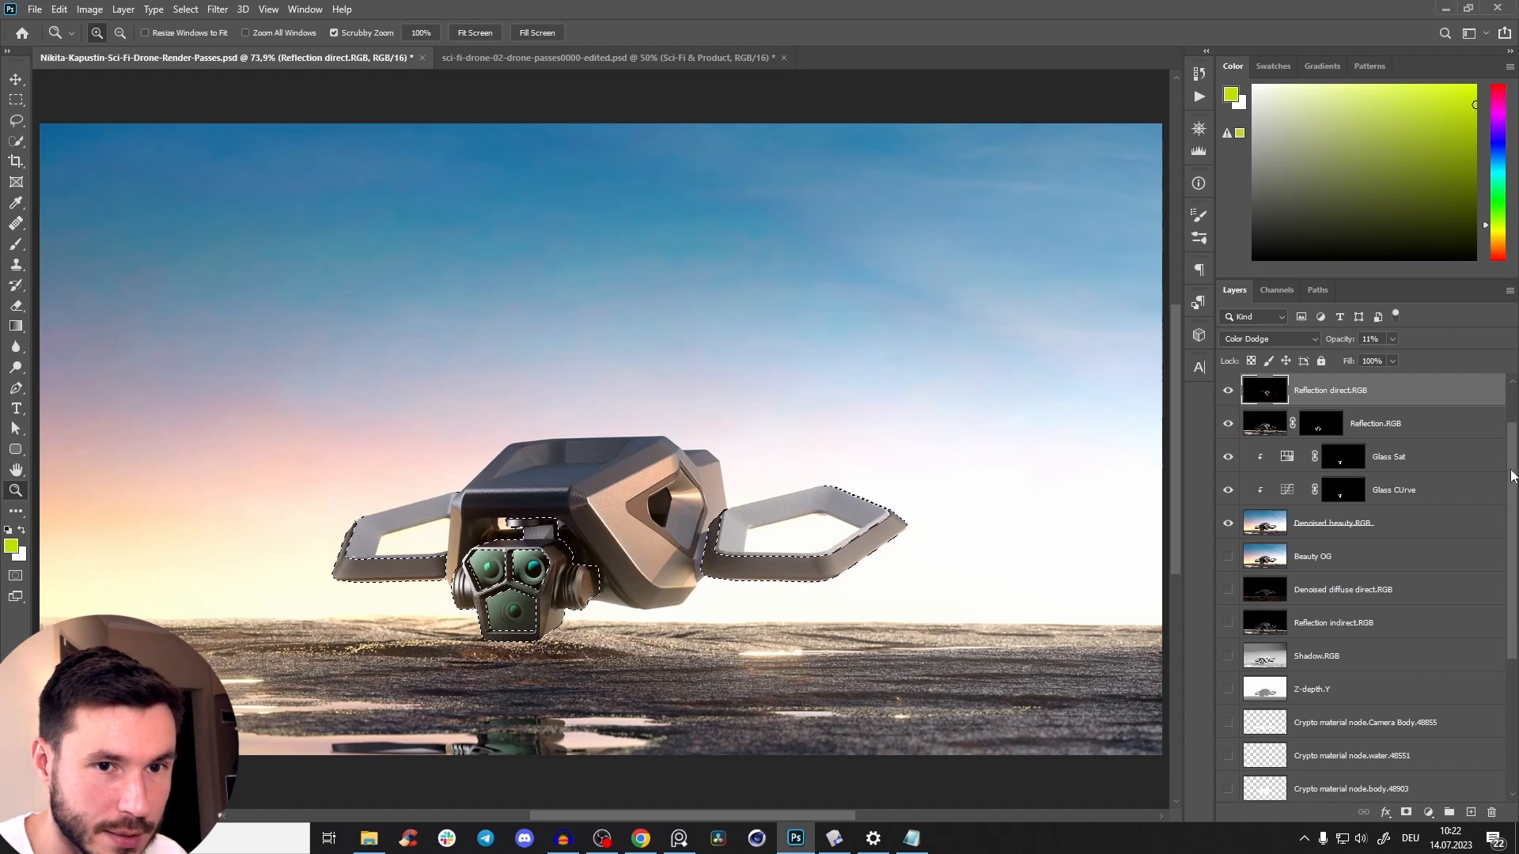
{"action": "left_click_drag", "start_coordinate": [1511, 549], "coordinate": [1491, 701]}
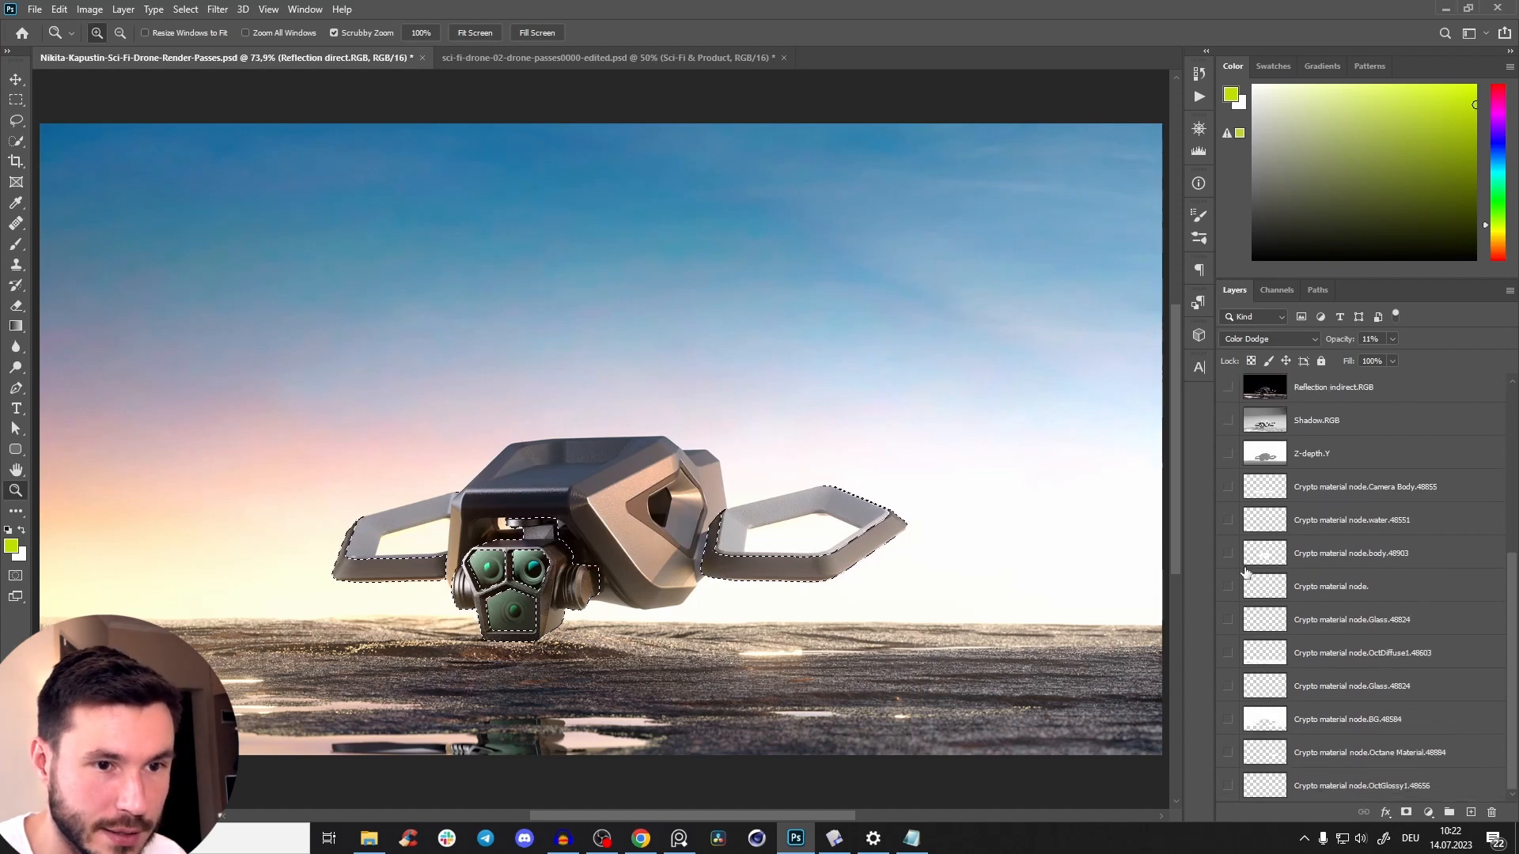
{"action": "left_click", "coordinate": [1268, 558], "text": "ctrl+shift"}
{"action": "left_click_drag", "start_coordinate": [584, 553], "coordinate": [659, 510]}
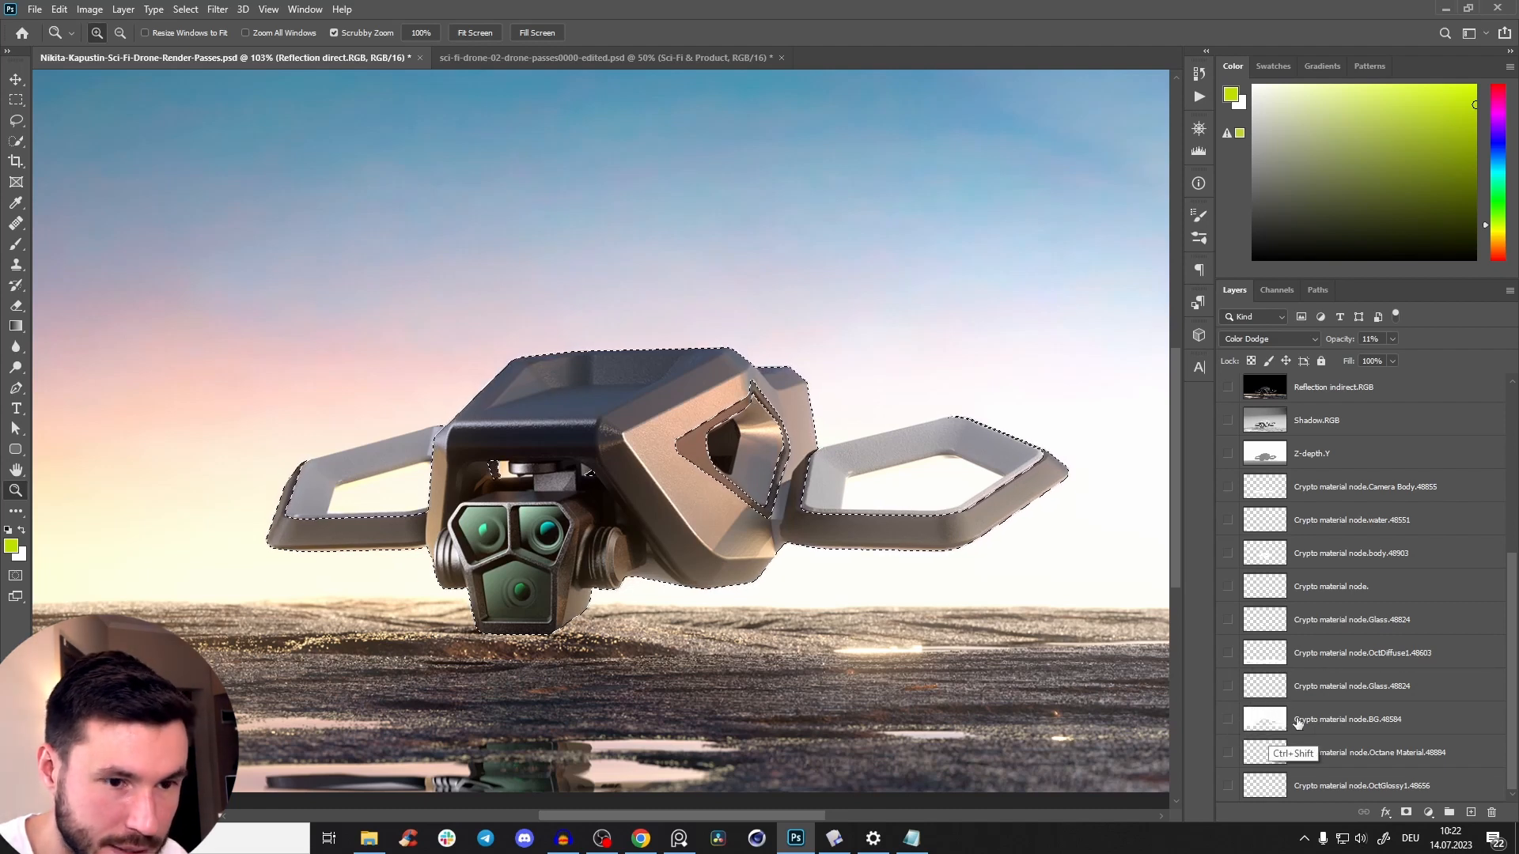
{"action": "left_click", "coordinate": [1269, 755], "text": "ctrl+shift"}
{"action": "left_click", "coordinate": [1270, 788], "text": "ctrl+shift"}
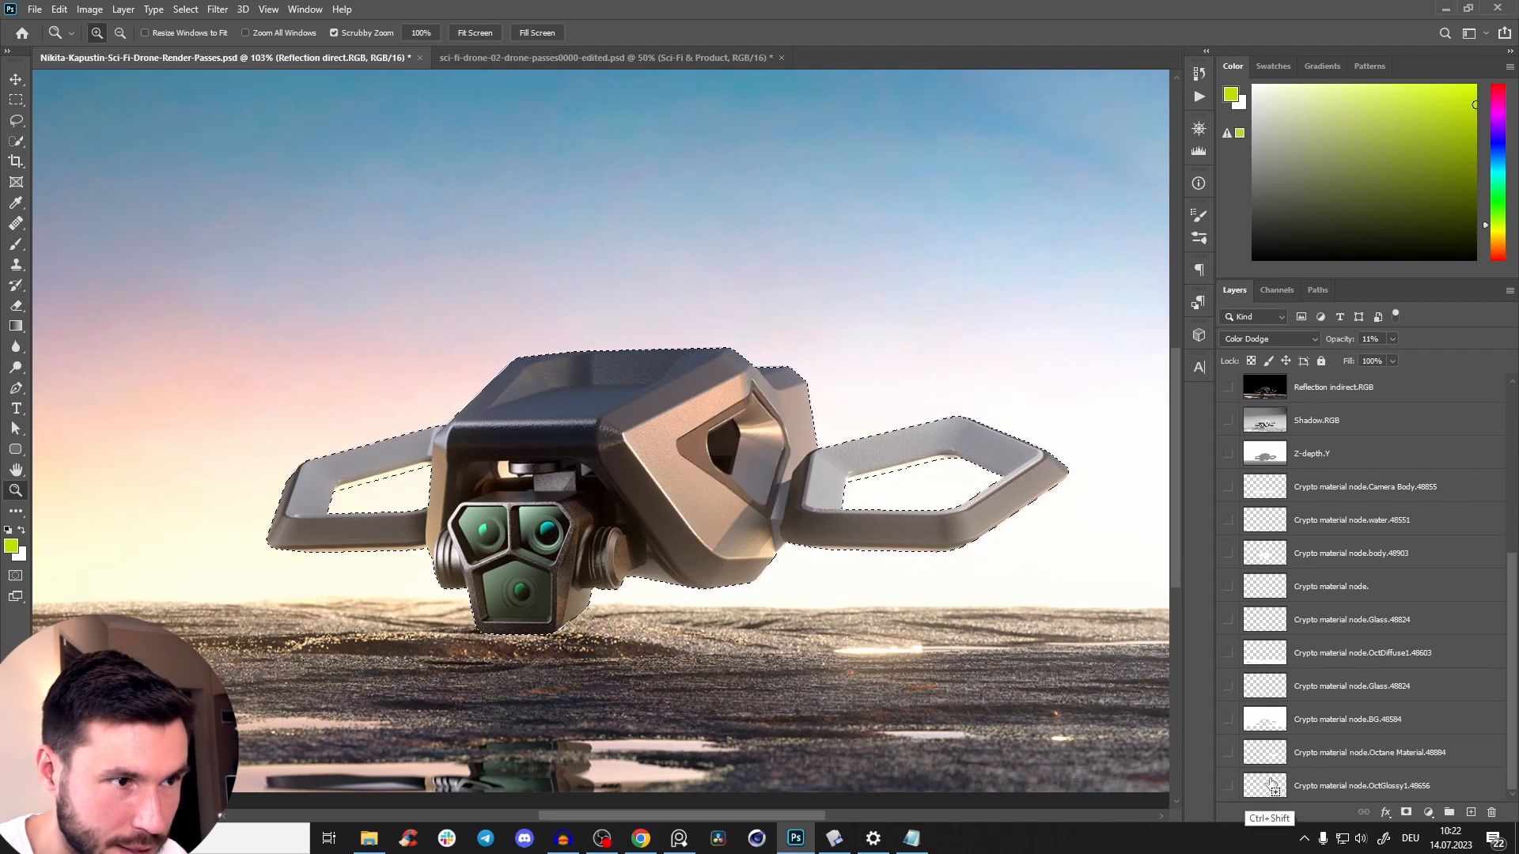
{"action": "left_click_drag", "start_coordinate": [668, 533], "coordinate": [807, 540]}
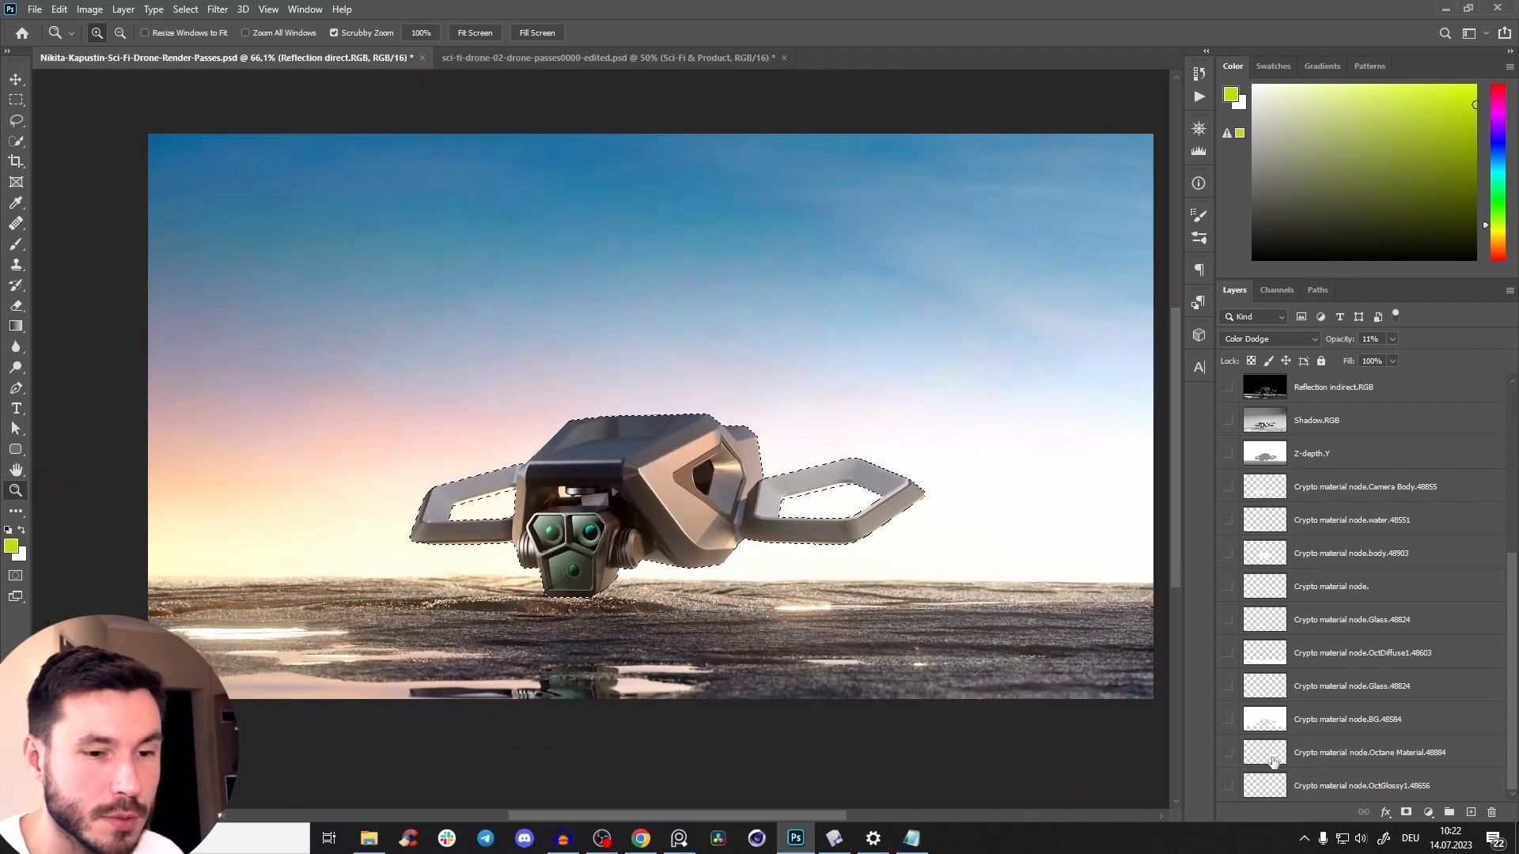
{"action": "left_click_drag", "start_coordinate": [634, 543], "coordinate": [667, 477]}
{"action": "left_click_drag", "start_coordinate": [673, 405], "coordinate": [827, 447]}
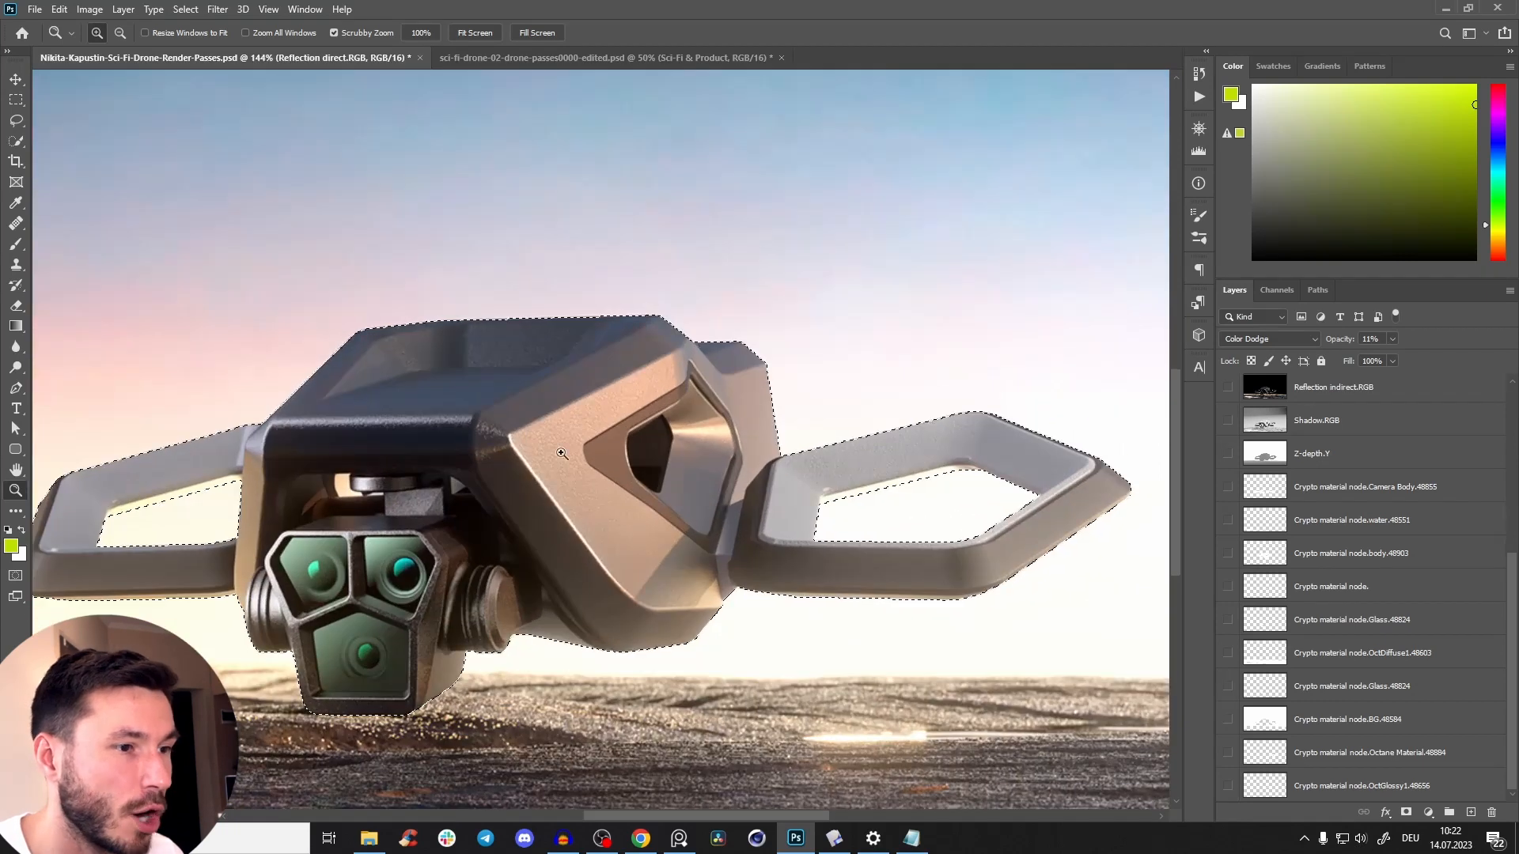
{"action": "left_click_drag", "start_coordinate": [563, 451], "coordinate": [491, 475]}
{"action": "left_click_drag", "start_coordinate": [634, 492], "coordinate": [1147, 607]}
Add a clipped Curves adjustment masked to the drone selection above Denoised beauty.RGB and name it "general contarst".
{"action": "left_click_drag", "start_coordinate": [1502, 626], "coordinate": [1517, 419]}
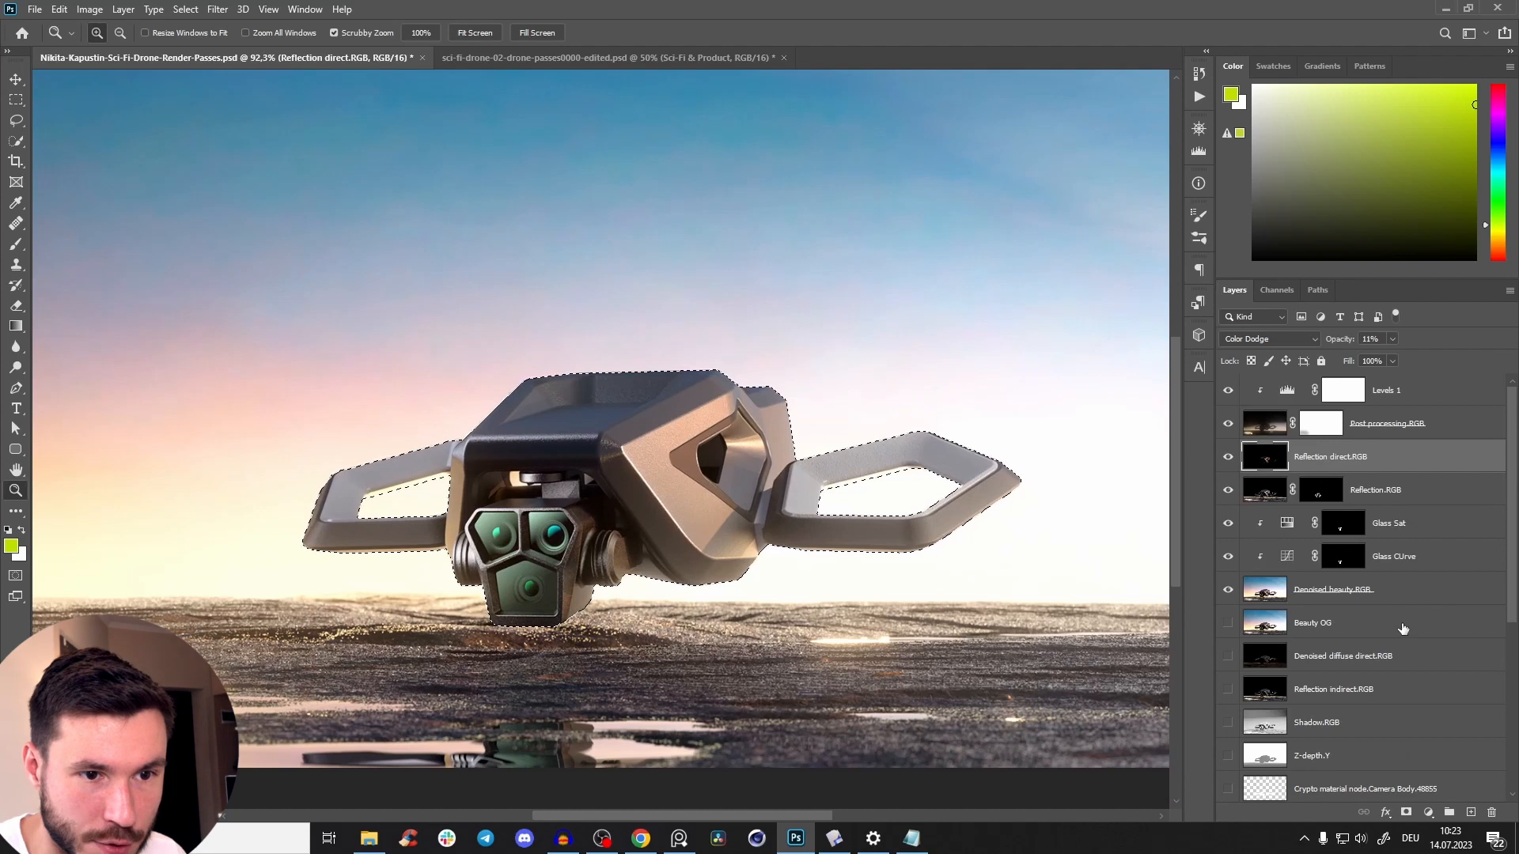
{"action": "left_click", "coordinate": [1289, 596]}
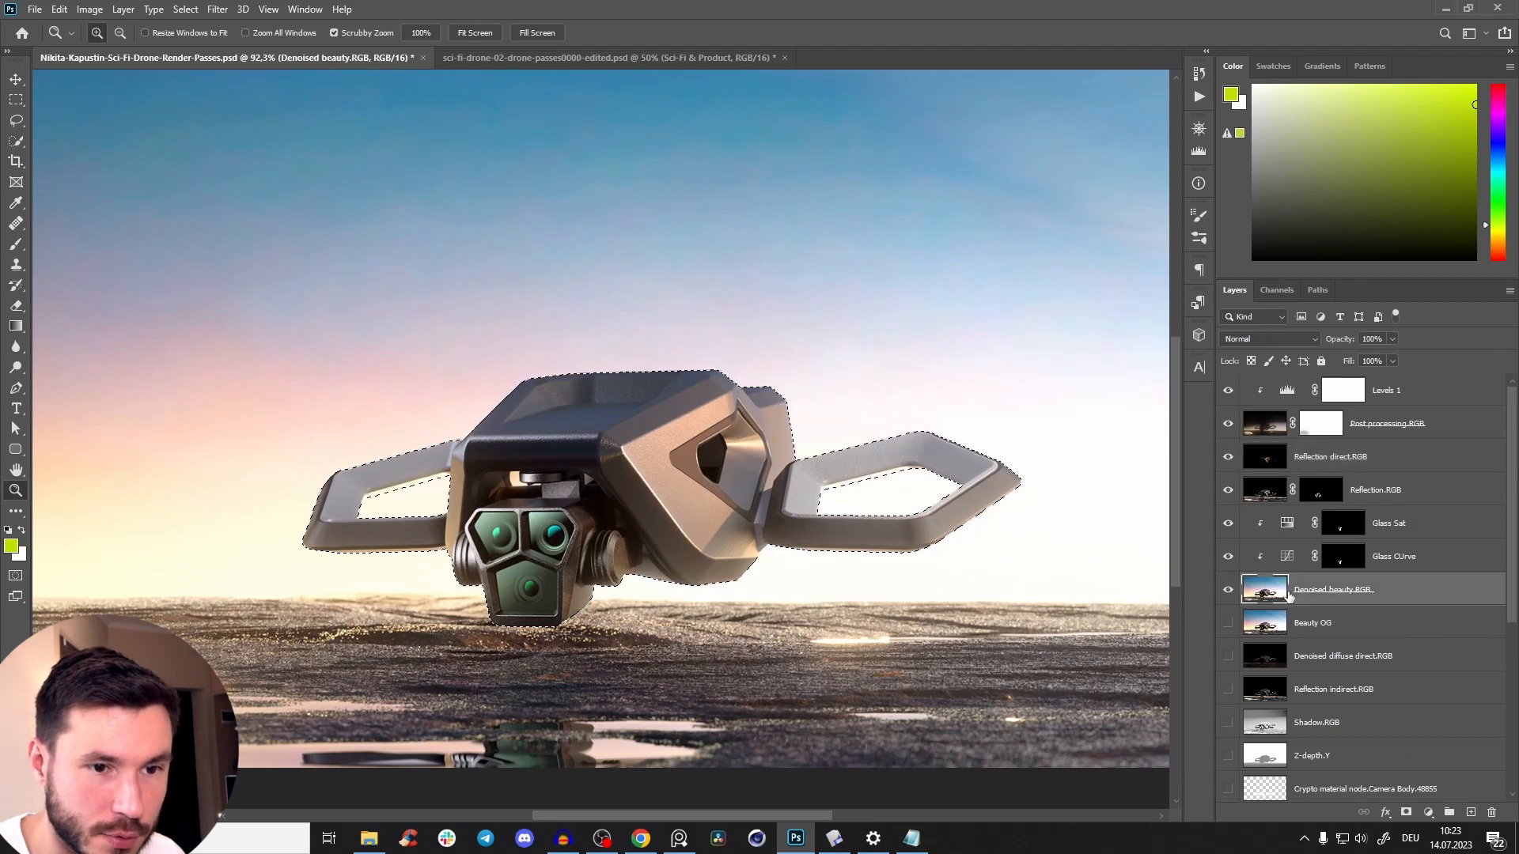
{"action": "left_click", "coordinate": [1428, 810]}
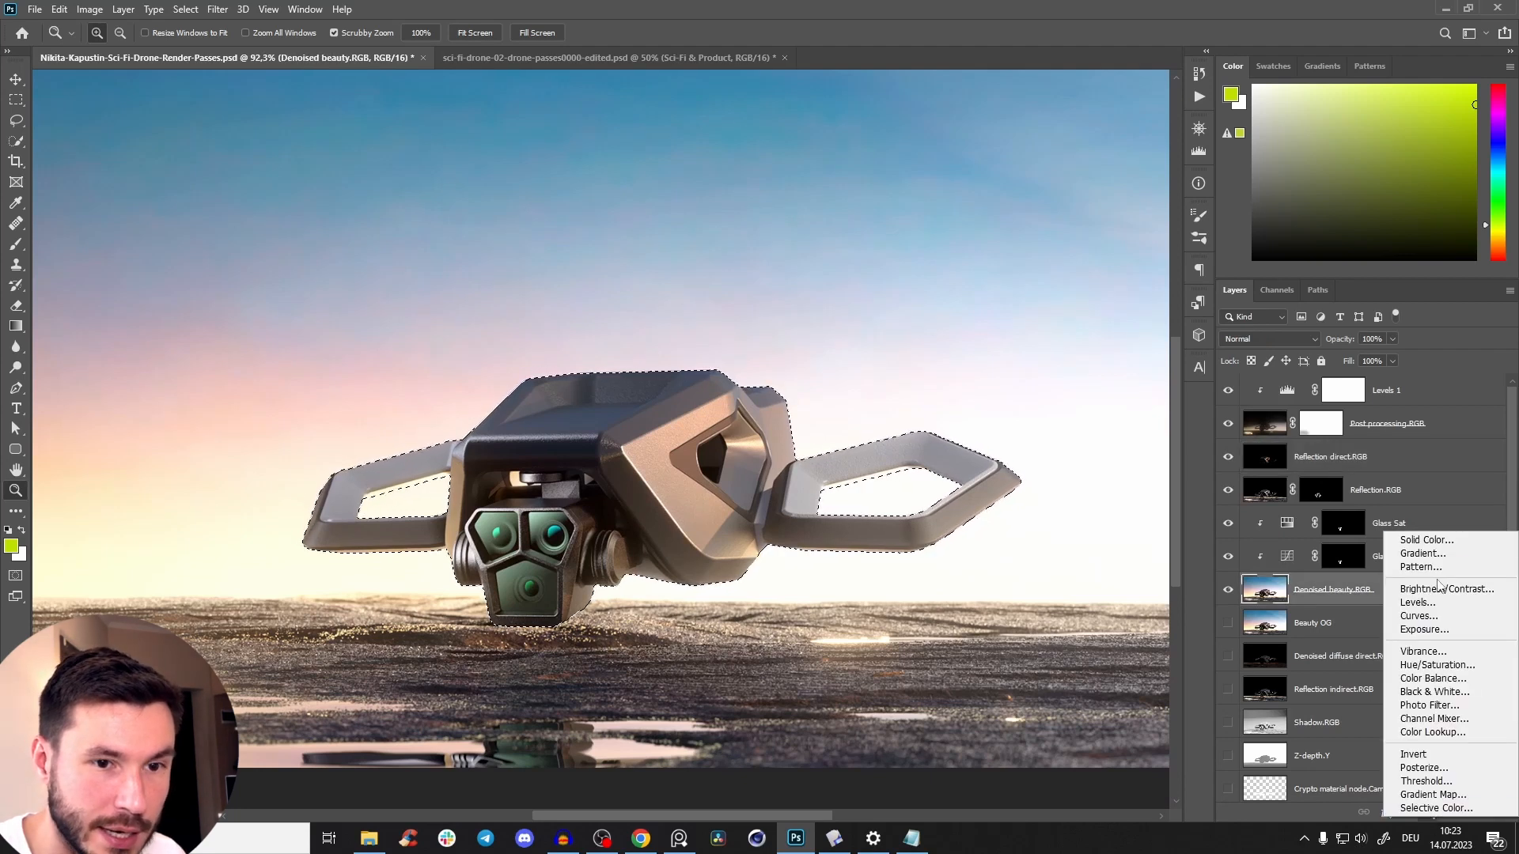
{"action": "left_click", "coordinate": [1435, 610]}
{"action": "left_click_drag", "start_coordinate": [1052, 362], "coordinate": [1026, 341]}
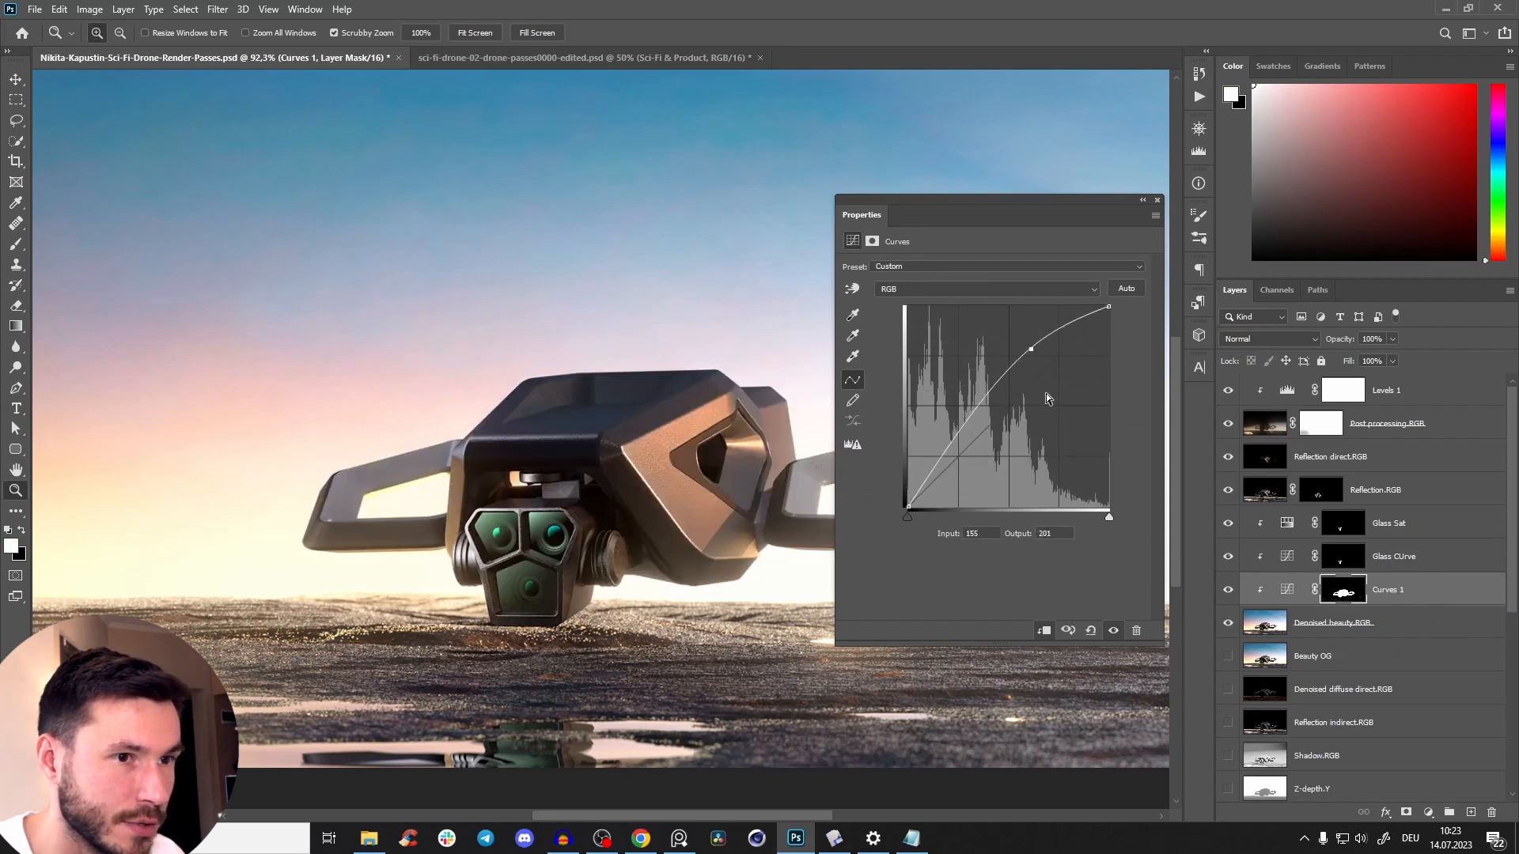
{"action": "key", "text": "ctrl+z"}
{"action": "double_click", "coordinate": [1392, 593]}
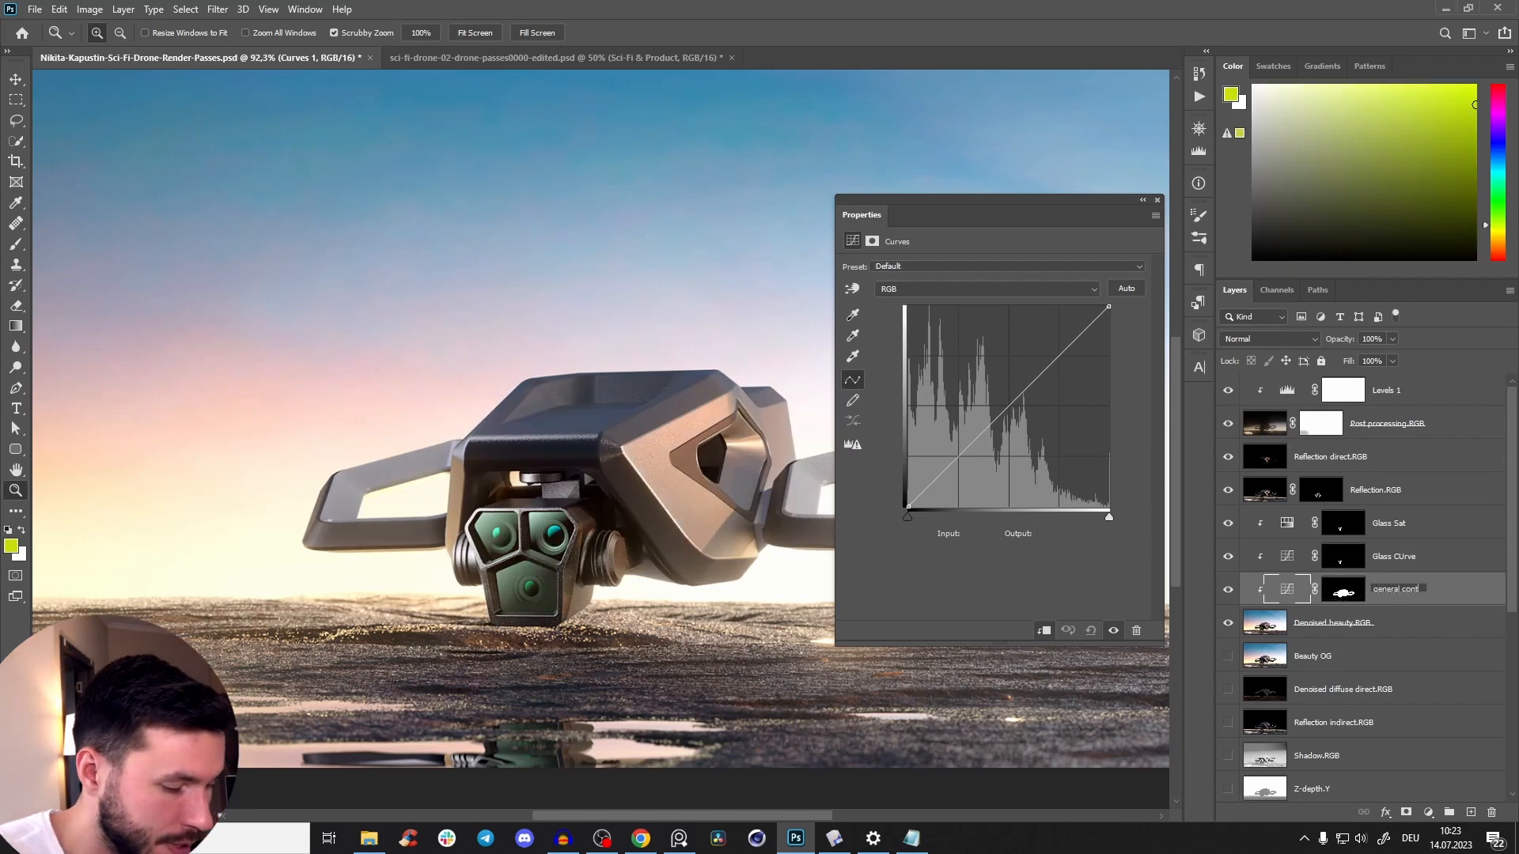
{"action": "key", "text": "Return"}
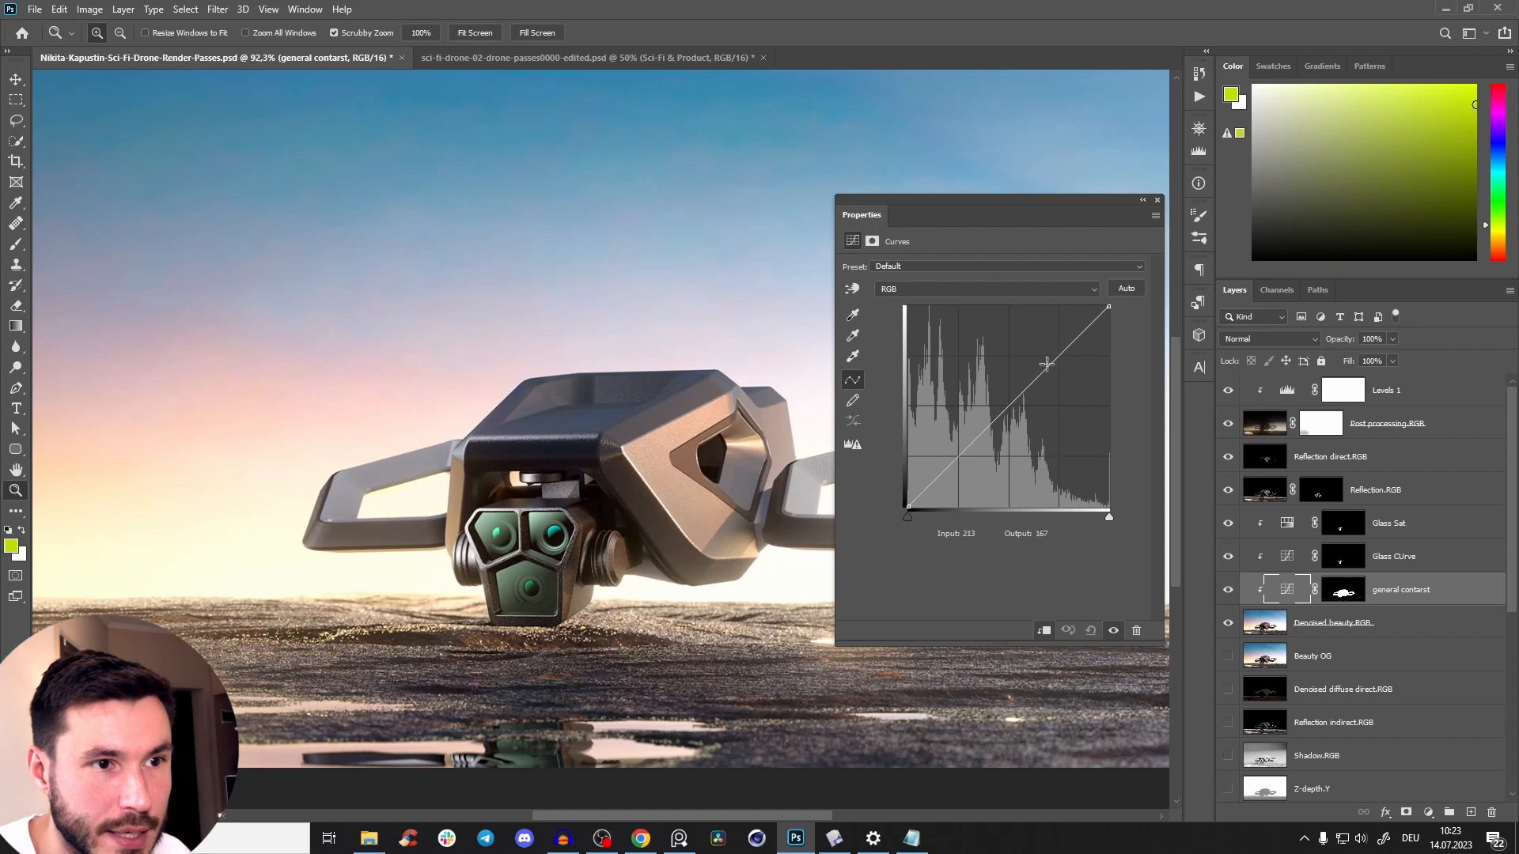
Shape the drone's curve with a slightly lowered shadow point and highlights at input 204, output 215, and compare it off and on.
{"action": "left_click_drag", "start_coordinate": [1071, 346], "coordinate": [1079, 335]}
{"action": "left_click_drag", "start_coordinate": [666, 452], "coordinate": [475, 446]}
{"action": "left_click_drag", "start_coordinate": [486, 448], "coordinate": [424, 457]}
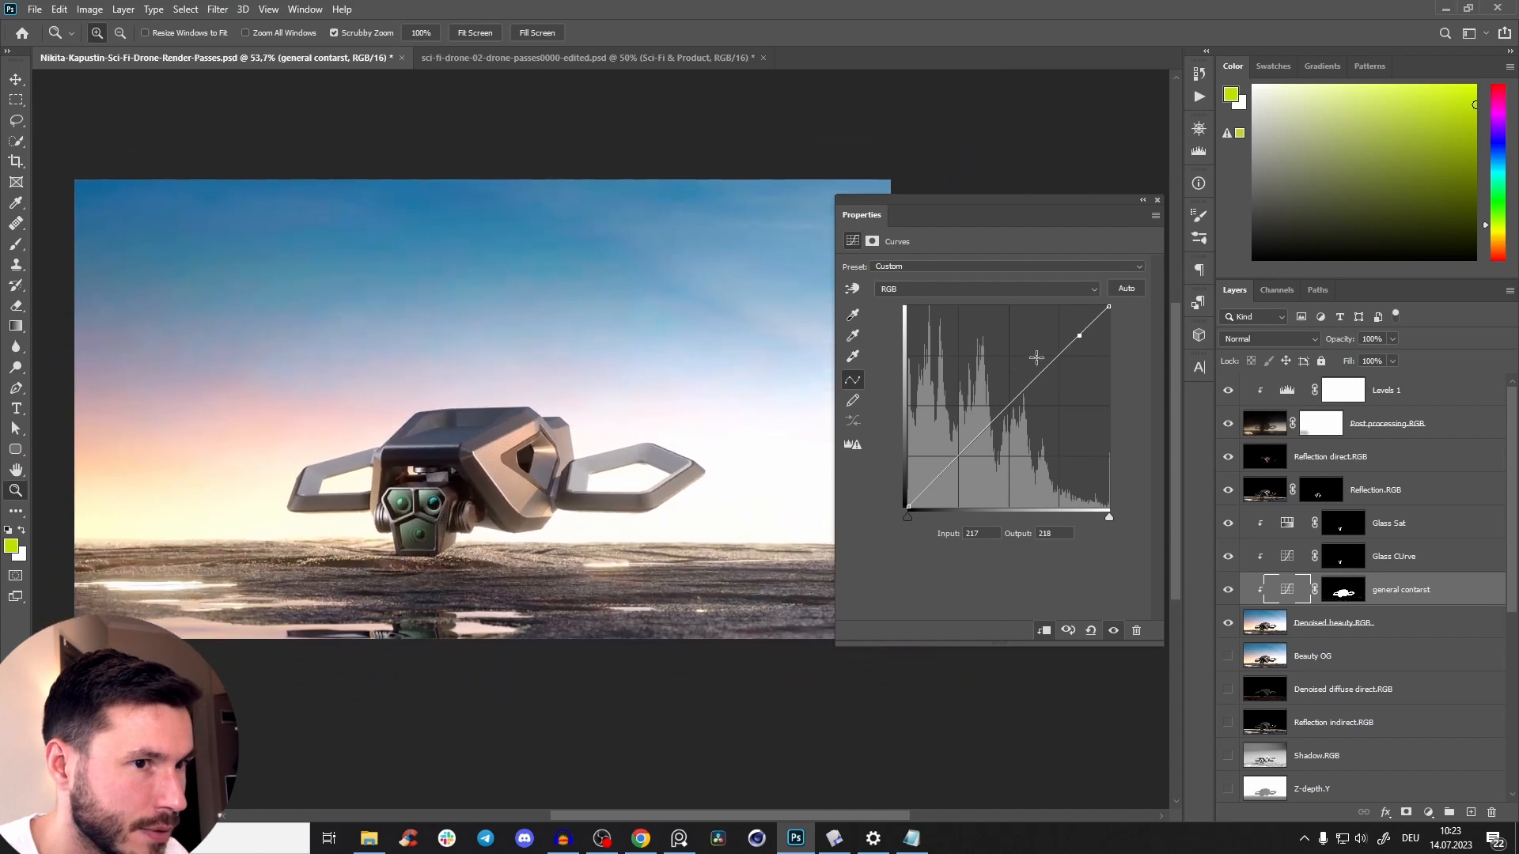
{"action": "left_click_drag", "start_coordinate": [1081, 337], "coordinate": [1071, 343]}
{"action": "left_click_drag", "start_coordinate": [951, 463], "coordinate": [945, 471]}
{"action": "left_click_drag", "start_coordinate": [1067, 339], "coordinate": [1069, 337]}
{"action": "left_click", "coordinate": [1113, 631]}
{"action": "left_click", "coordinate": [1113, 630]}
{"action": "left_click_drag", "start_coordinate": [355, 480], "coordinate": [410, 480]}
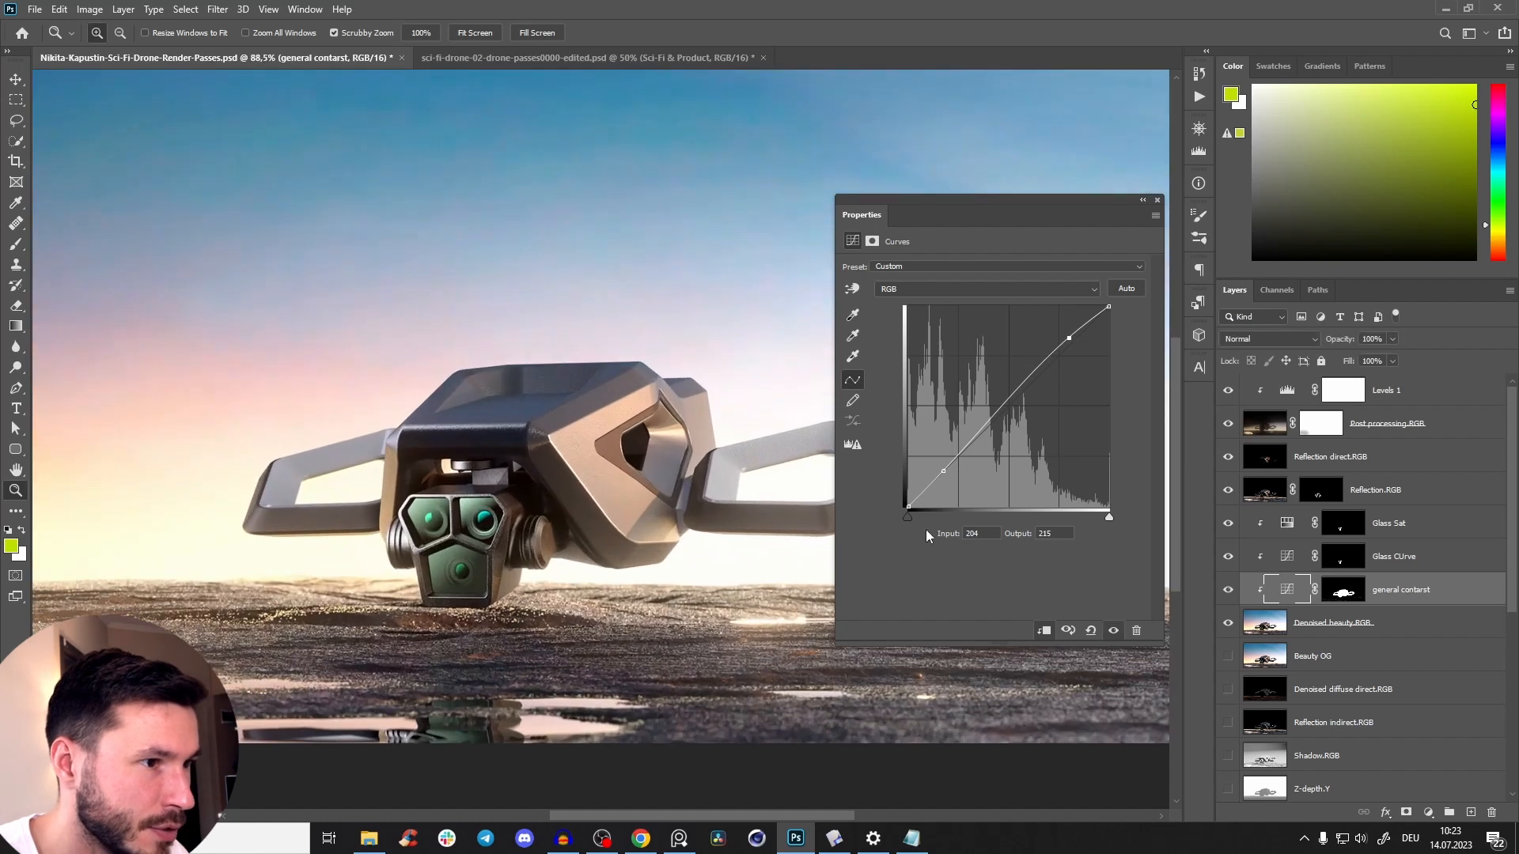
{"action": "left_click", "coordinate": [1113, 632]}
{"action": "left_click_drag", "start_coordinate": [710, 525], "coordinate": [664, 522]}
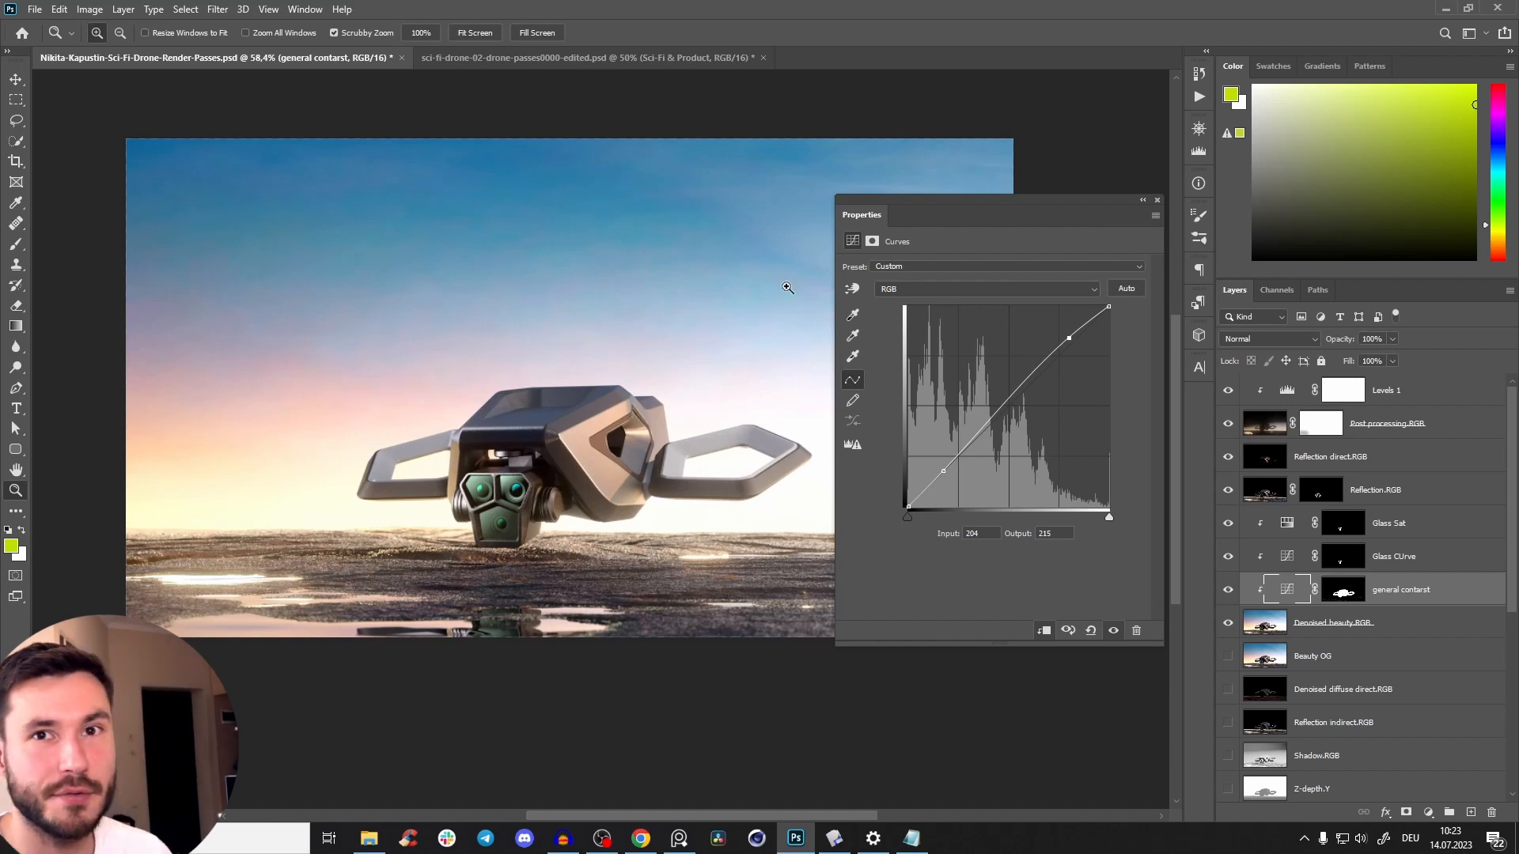
Raise the curve's highlight point to input 202, output 221, and compare the drone with the adjustment off and on.
{"action": "mouse_move", "coordinate": [681, 448]}
{"action": "left_mouse_down"}
{"action": "mouse_move", "coordinate": [663, 448]}
{"action": "mouse_move", "coordinate": [687, 448]}
{"action": "left_mouse_up"}
{"action": "left_click_drag", "start_coordinate": [1060, 339], "coordinate": [1066, 332]}
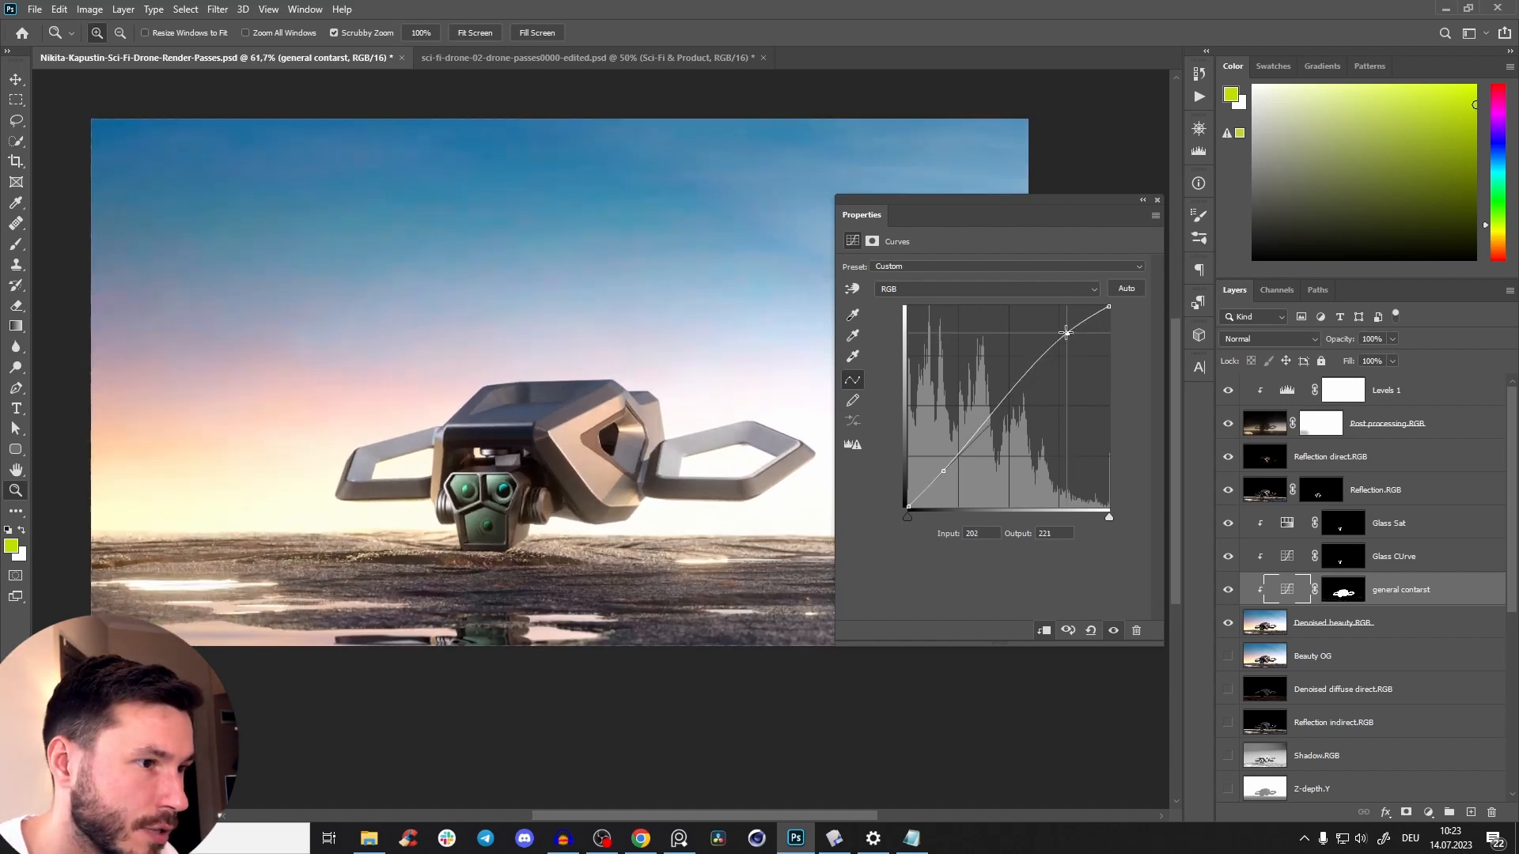
{"action": "mouse_move", "coordinate": [602, 484]}
{"action": "left_mouse_down"}
{"action": "mouse_move", "coordinate": [557, 485]}
{"action": "mouse_move", "coordinate": [590, 485]}
{"action": "left_mouse_up"}
{"action": "left_click", "coordinate": [1113, 632]}
{"action": "left_click", "coordinate": [1116, 633]}
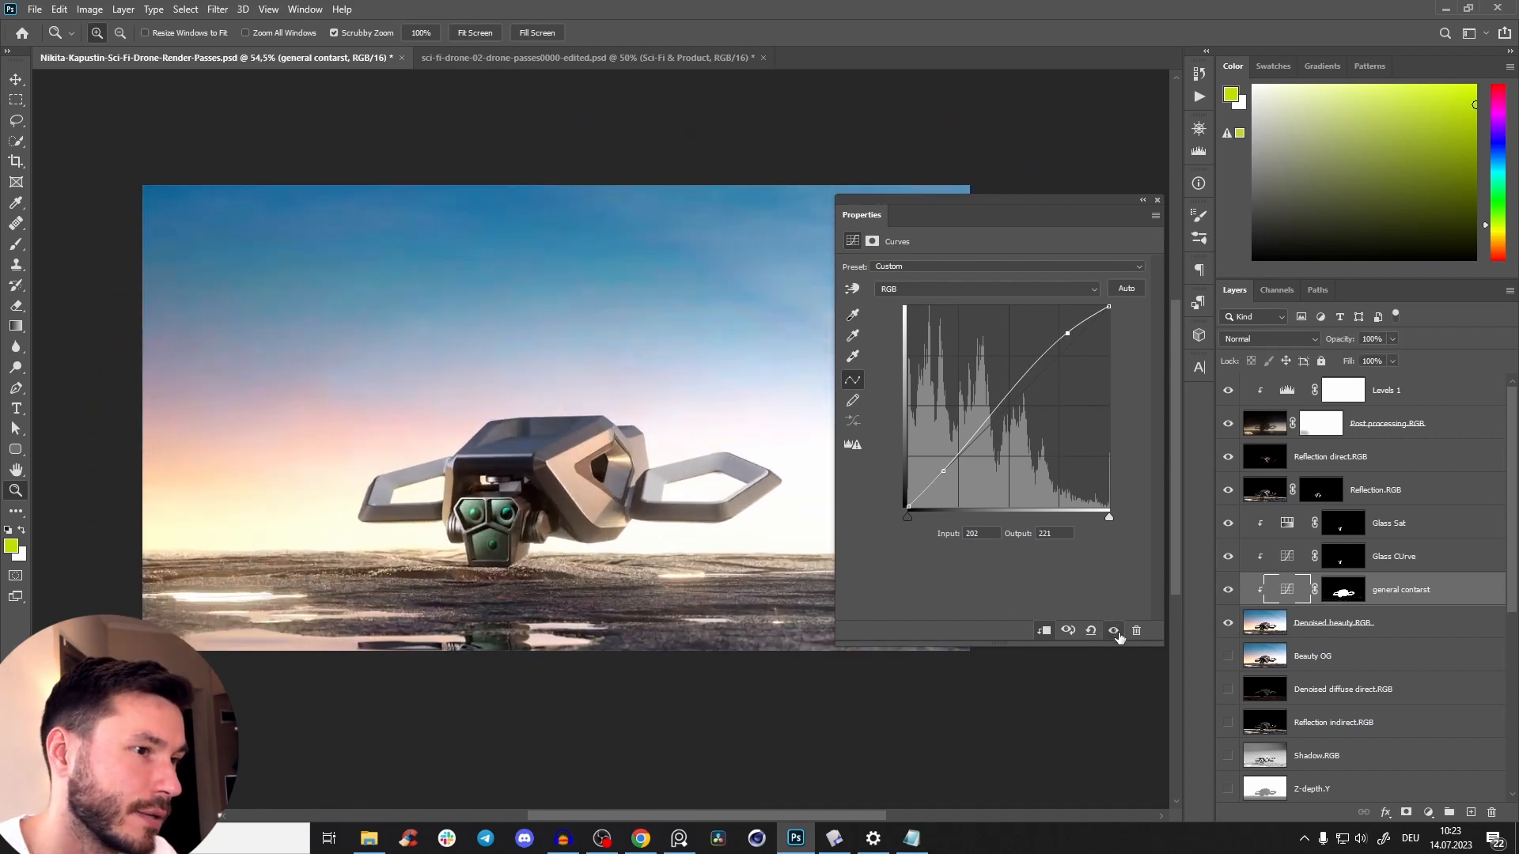
Move the curve's highlight point to input 209, output 222, close its settings, and compare the drone with the layer off and on.
{"action": "left_click_drag", "start_coordinate": [571, 468], "coordinate": [581, 470]}
{"action": "left_click_drag", "start_coordinate": [581, 475], "coordinate": [629, 473]}
{"action": "left_click_drag", "start_coordinate": [625, 468], "coordinate": [552, 512]}
{"action": "scroll", "coordinate": [552, 512], "scroll_direction": "down", "scroll_amount": 4}
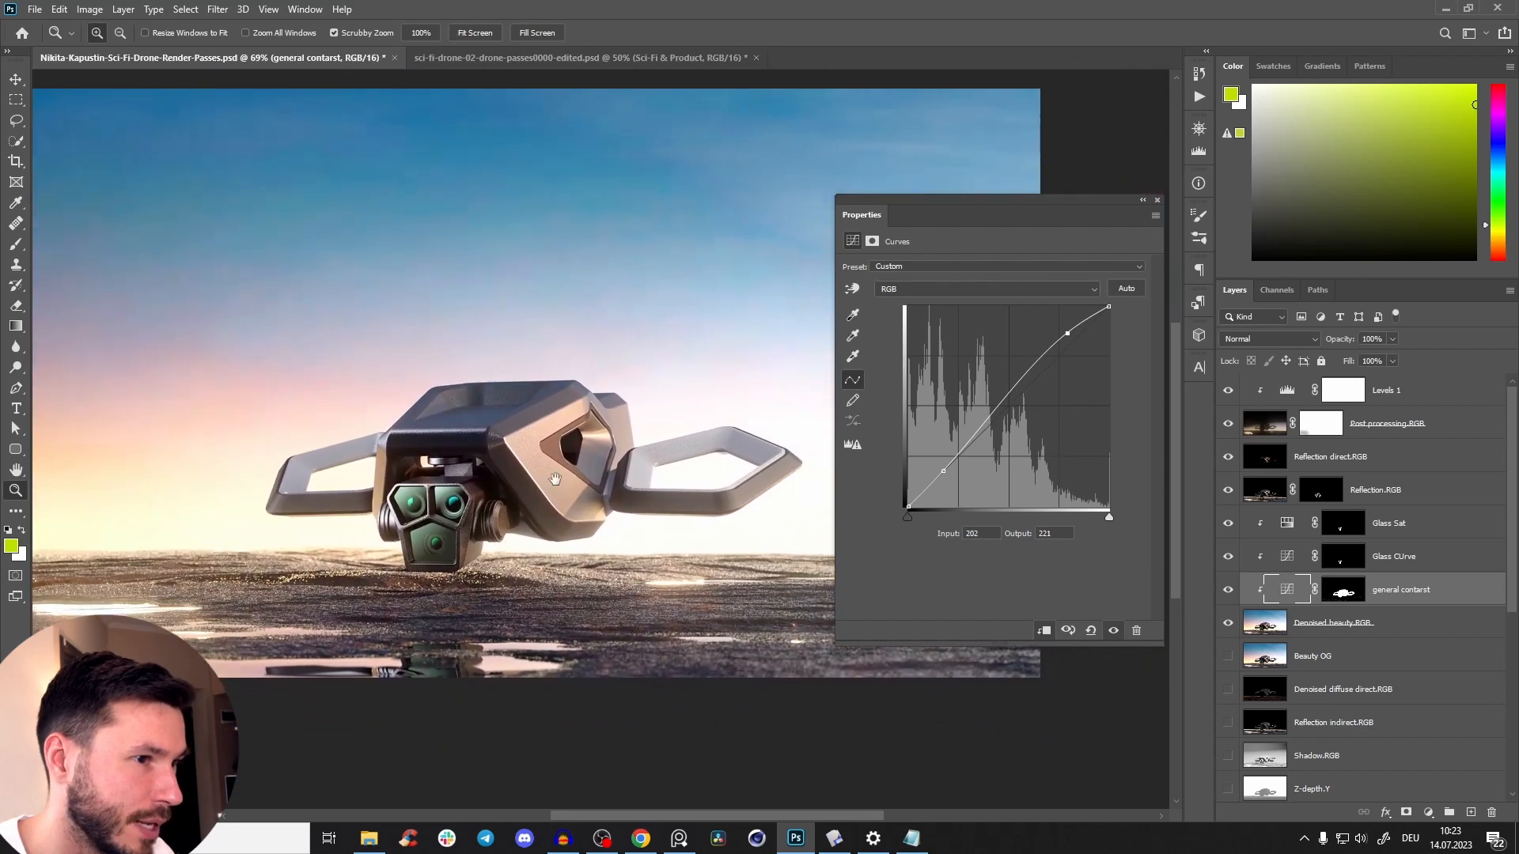
{"action": "scroll", "coordinate": [506, 459], "scroll_direction": "down", "scroll_amount": 3}
{"action": "mouse_move", "coordinate": [555, 478]}
{"action": "left_mouse_down"}
{"action": "mouse_move", "coordinate": [508, 460]}
{"action": "mouse_move", "coordinate": [567, 480]}
{"action": "left_mouse_up"}
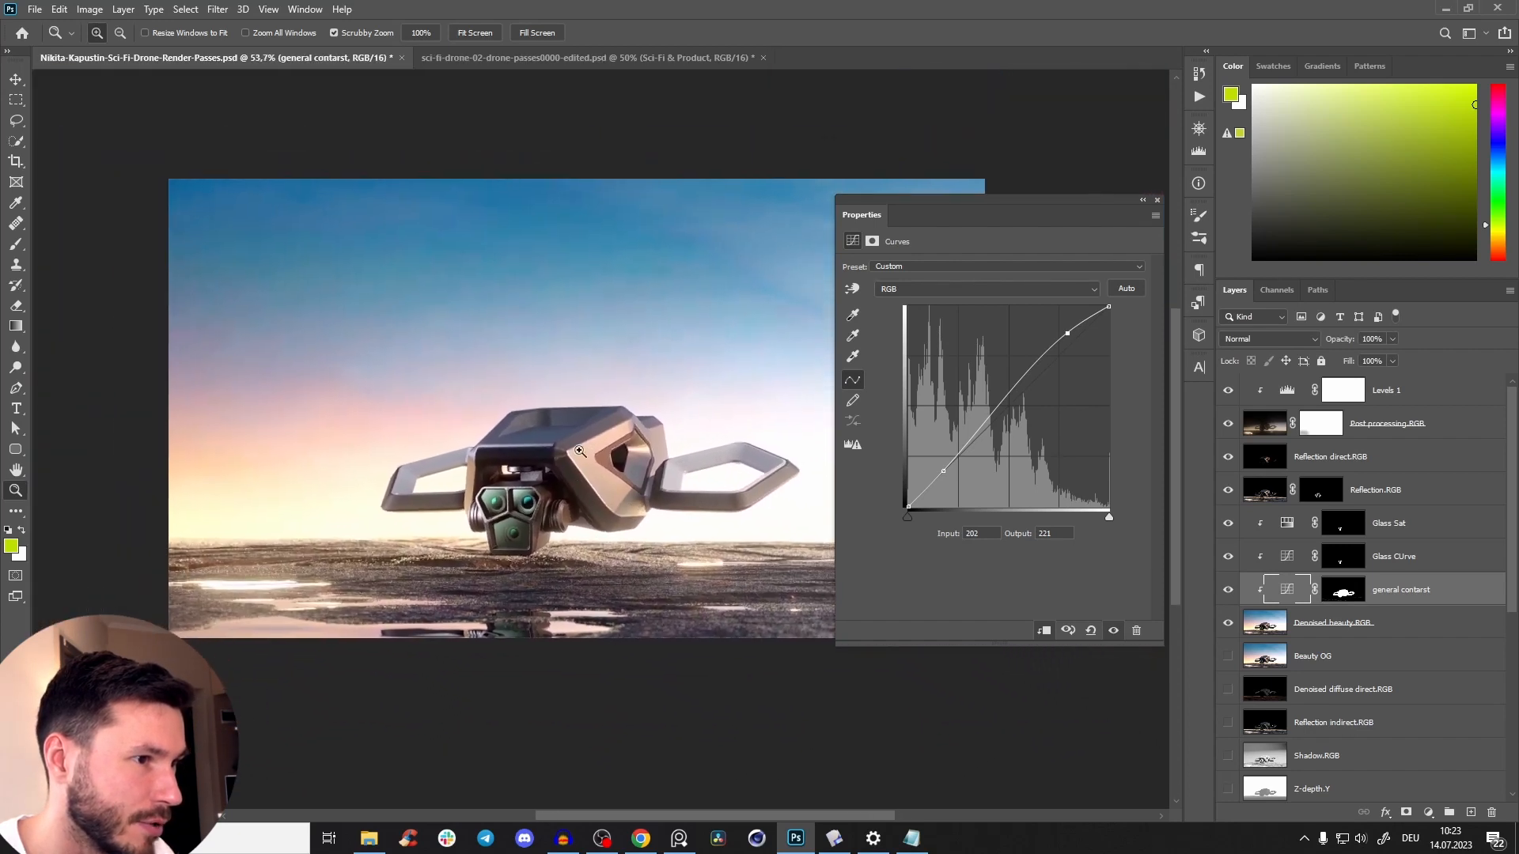
{"action": "scroll", "coordinate": [567, 479], "scroll_direction": "up", "scroll_amount": 7}
{"action": "left_click_drag", "start_coordinate": [1074, 340], "coordinate": [1074, 333]}
{"action": "scroll", "coordinate": [668, 473], "scroll_direction": "down", "scroll_amount": 5}
{"action": "left_click_drag", "start_coordinate": [731, 464], "coordinate": [696, 466]}
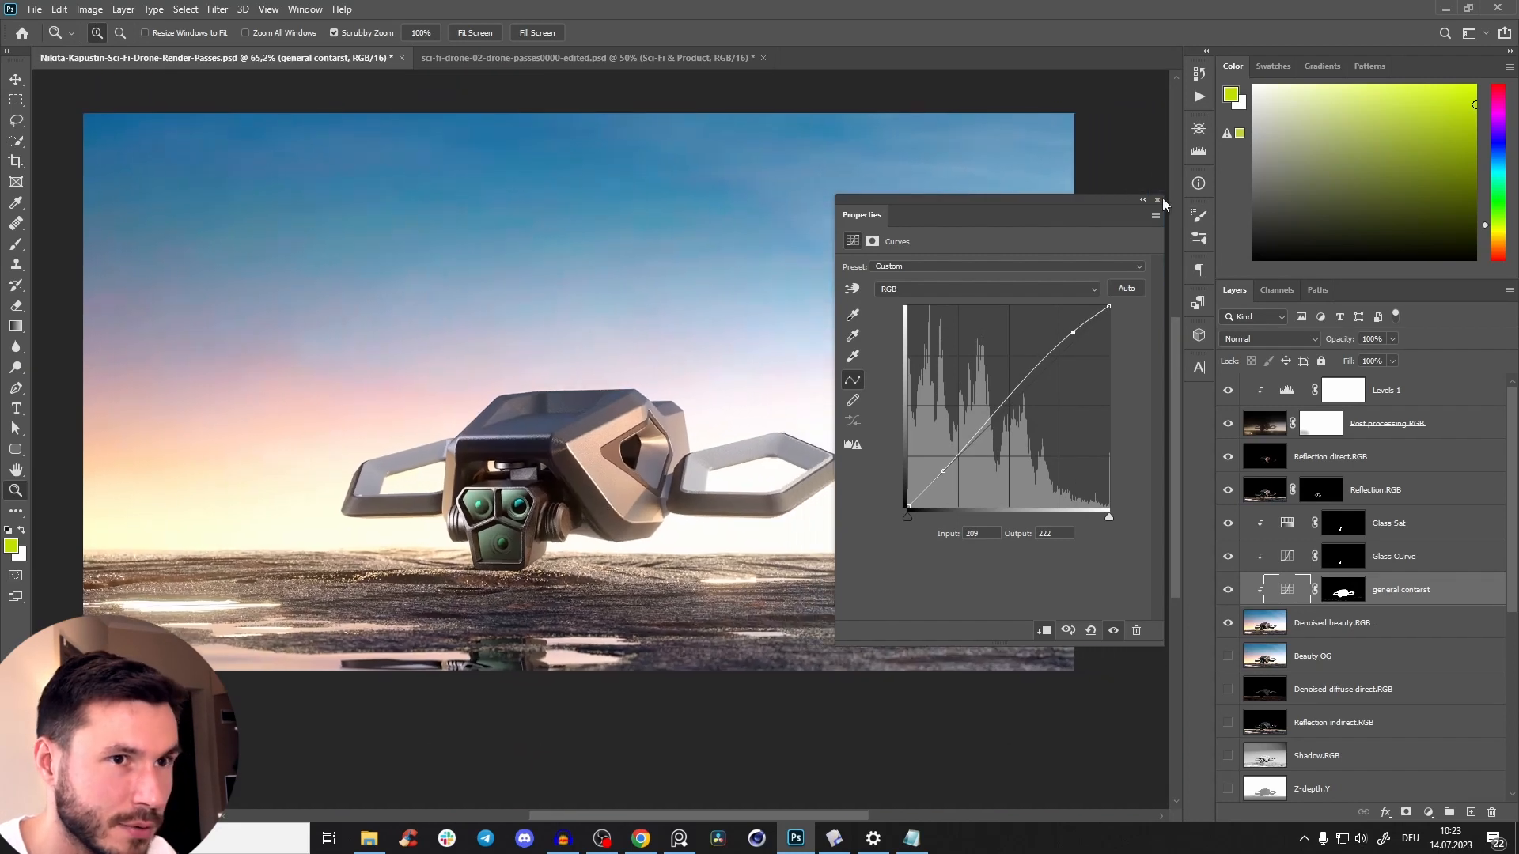
{"action": "left_click", "coordinate": [1158, 201]}
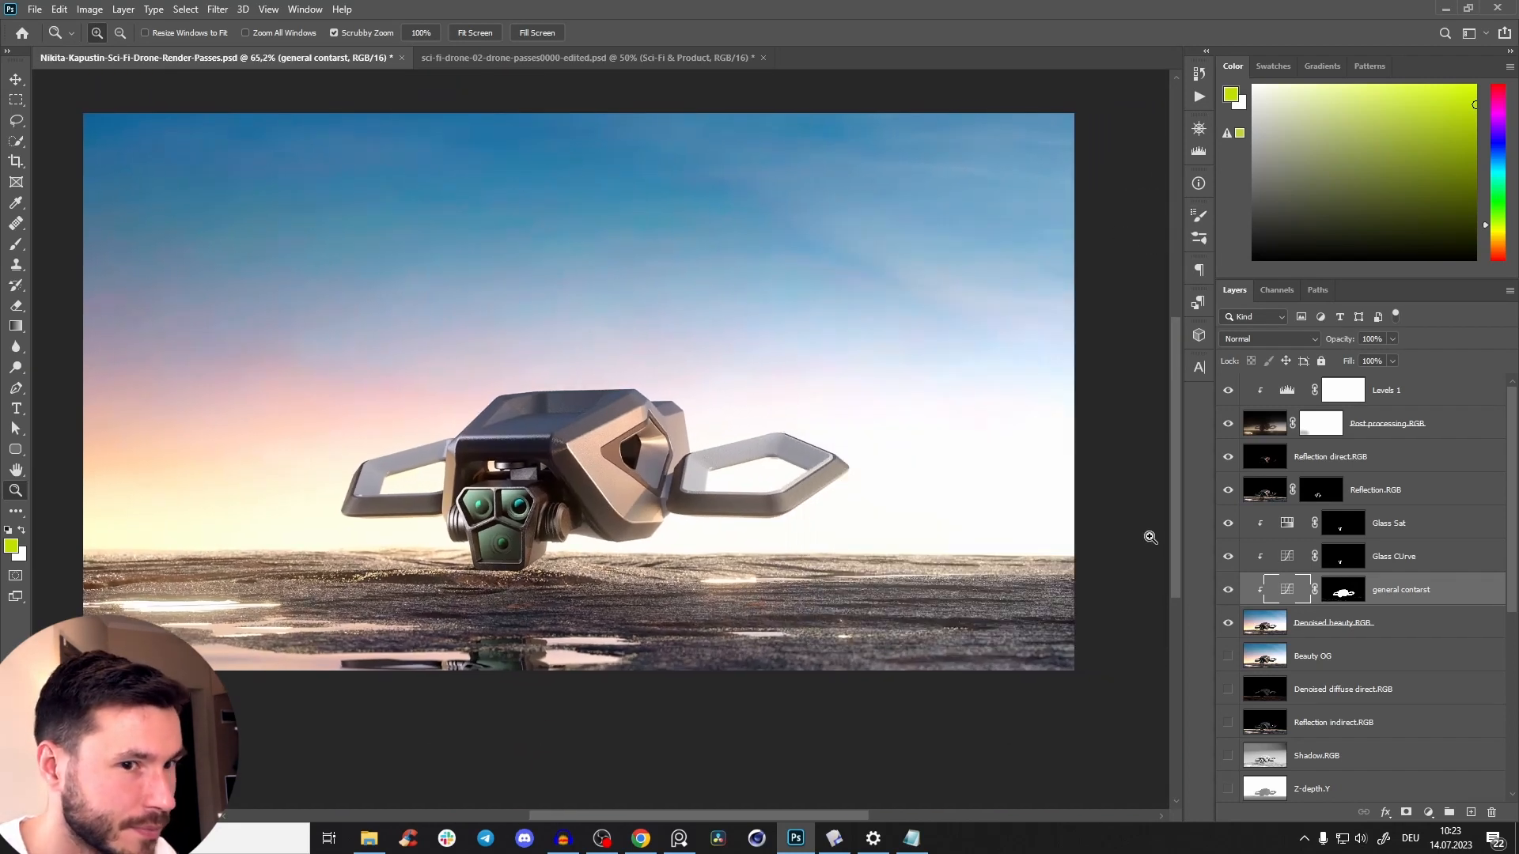
{"action": "left_click", "coordinate": [1228, 590]}
{"action": "left_click", "coordinate": [1228, 590]}
Compare the full composite with the original Beauty OG render by repeatedly showing that layer alone and restoring all layers.
{"action": "scroll", "coordinate": [566, 511], "scroll_direction": "down", "scroll_amount": 4}
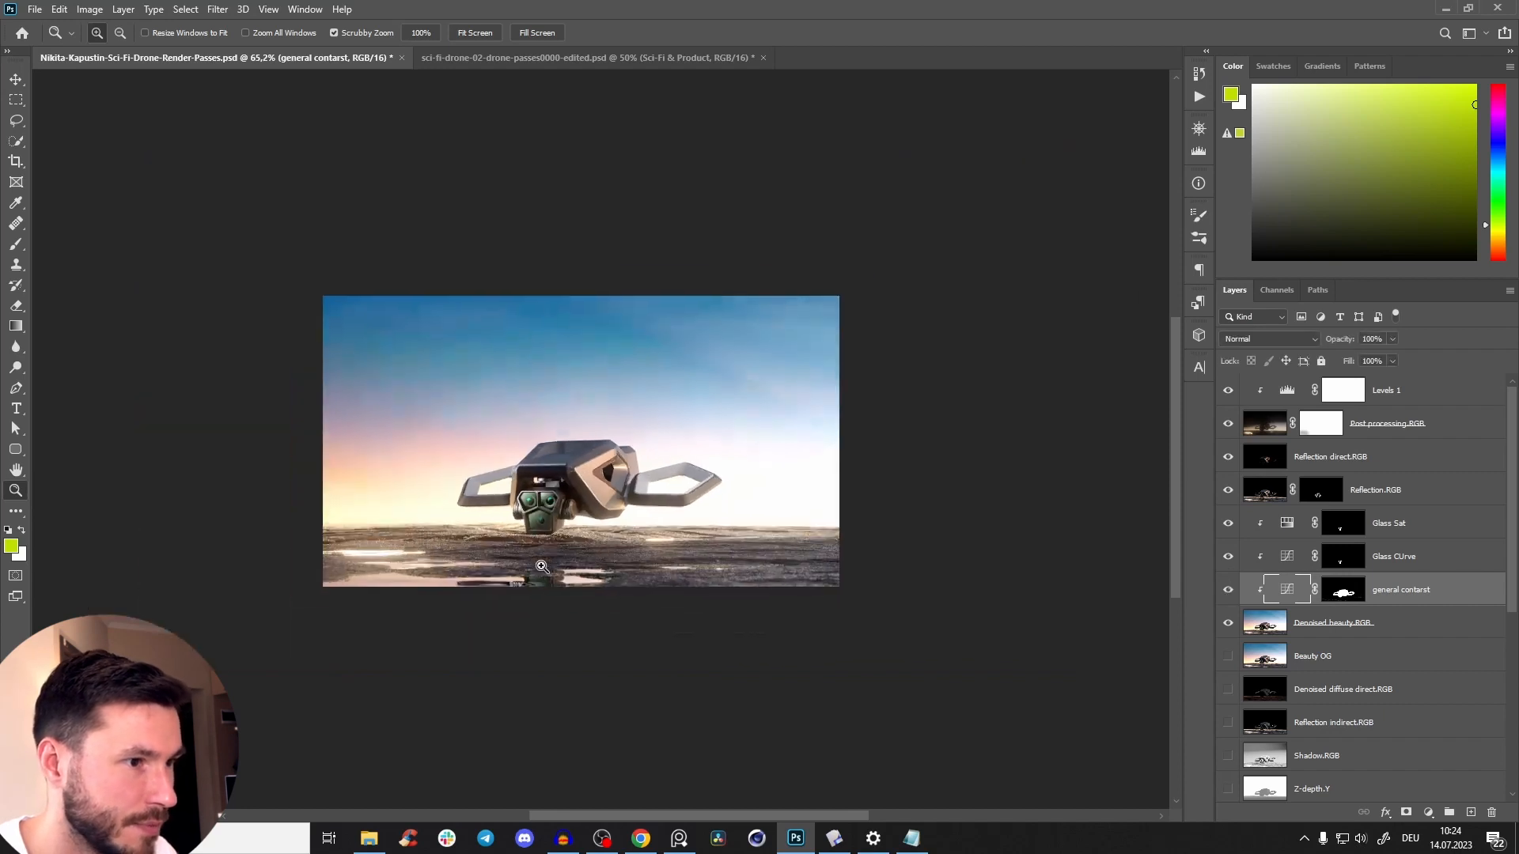
{"action": "left_click_drag", "start_coordinate": [566, 511], "coordinate": [1068, 548]}
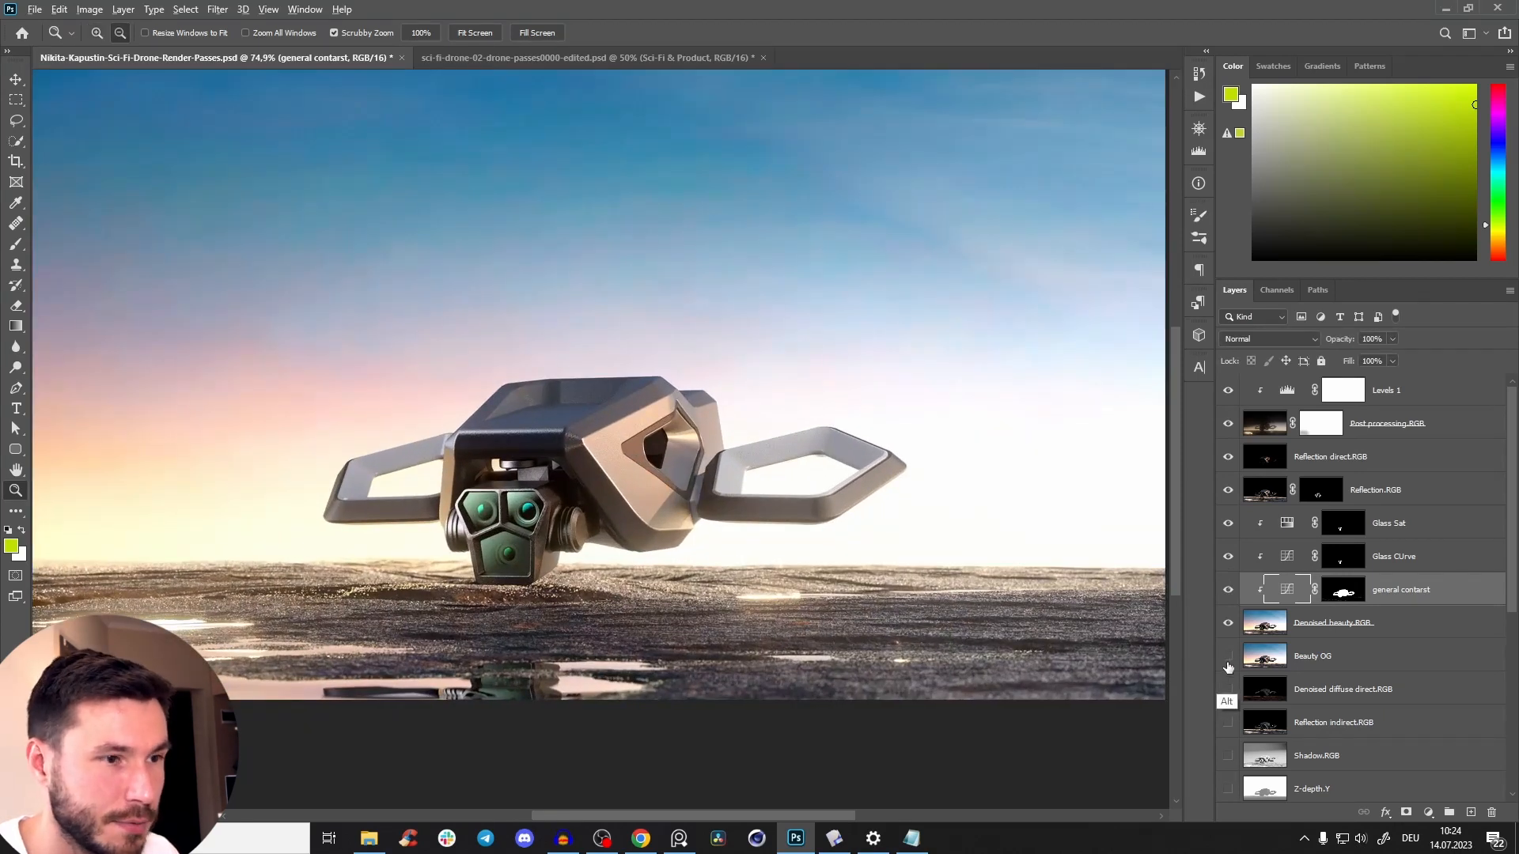
{"action": "left_click", "coordinate": [1228, 665], "text": "alt"}
{"action": "left_click", "coordinate": [1229, 661], "text": "alt"}
{"action": "left_click_drag", "start_coordinate": [763, 522], "coordinate": [736, 574]}
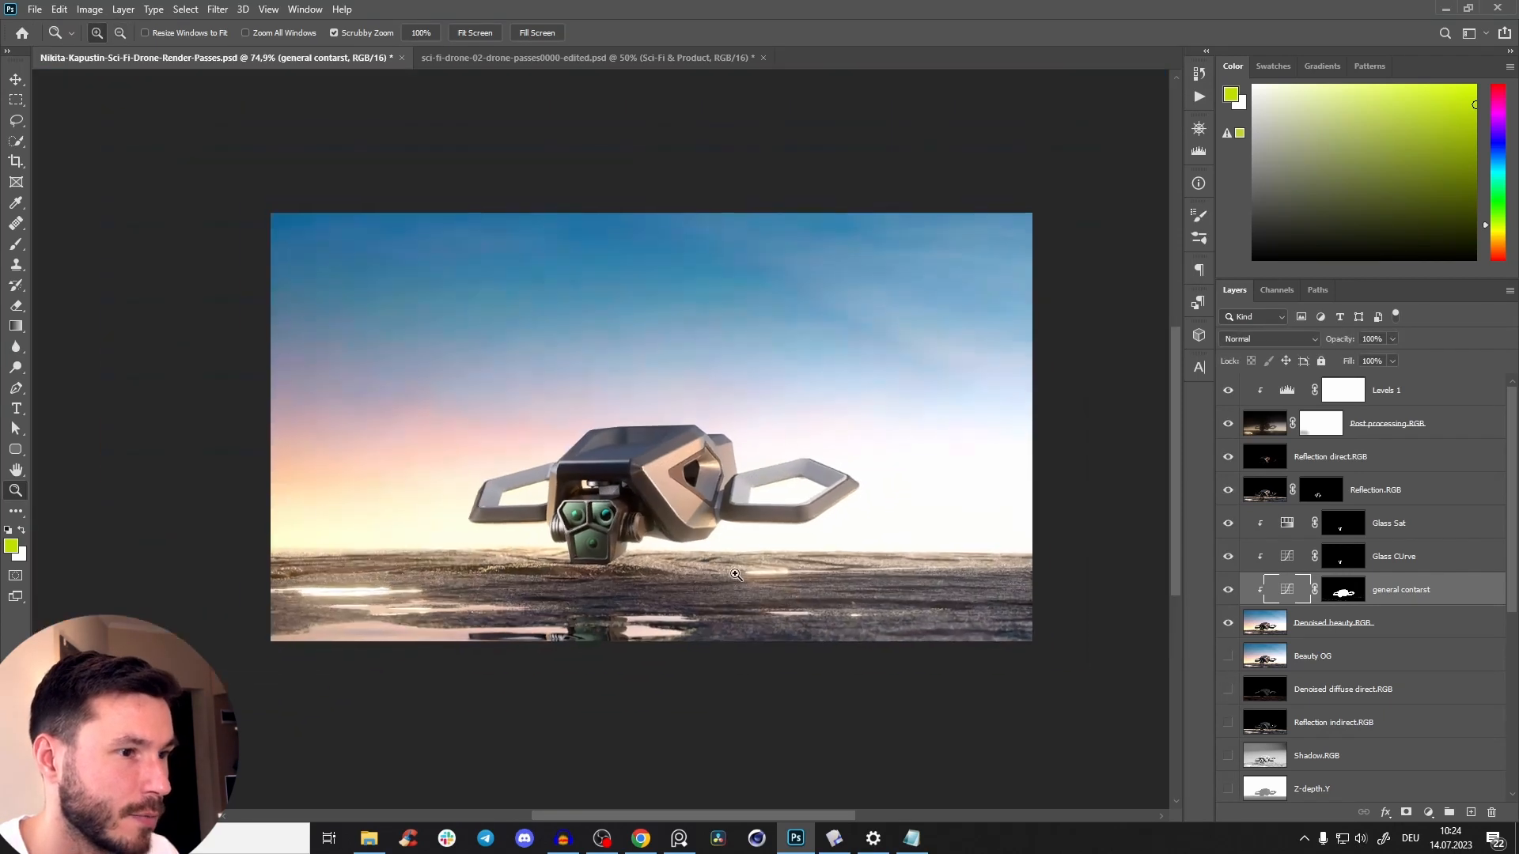
{"action": "left_click", "coordinate": [1225, 664], "text": "alt"}
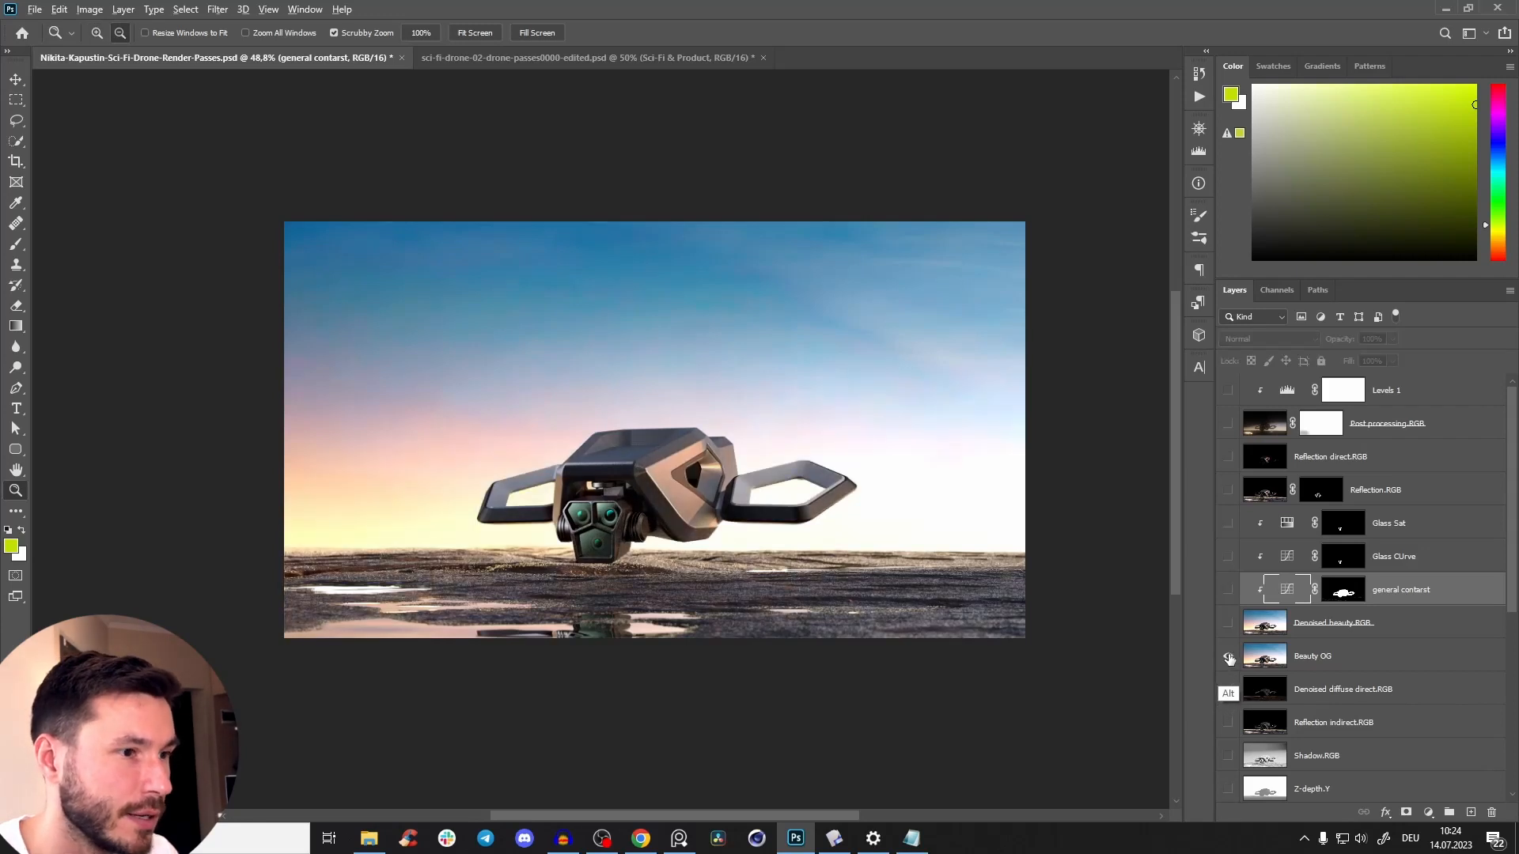
{"action": "left_click", "coordinate": [1229, 659], "text": "alt"}
{"action": "left_click", "coordinate": [1229, 658], "text": "alt"}
{"action": "left_click", "coordinate": [1230, 659], "text": "alt"}
{"action": "left_click", "coordinate": [1231, 661], "text": "alt"}
{"action": "left_click", "coordinate": [1229, 661], "text": "alt"}
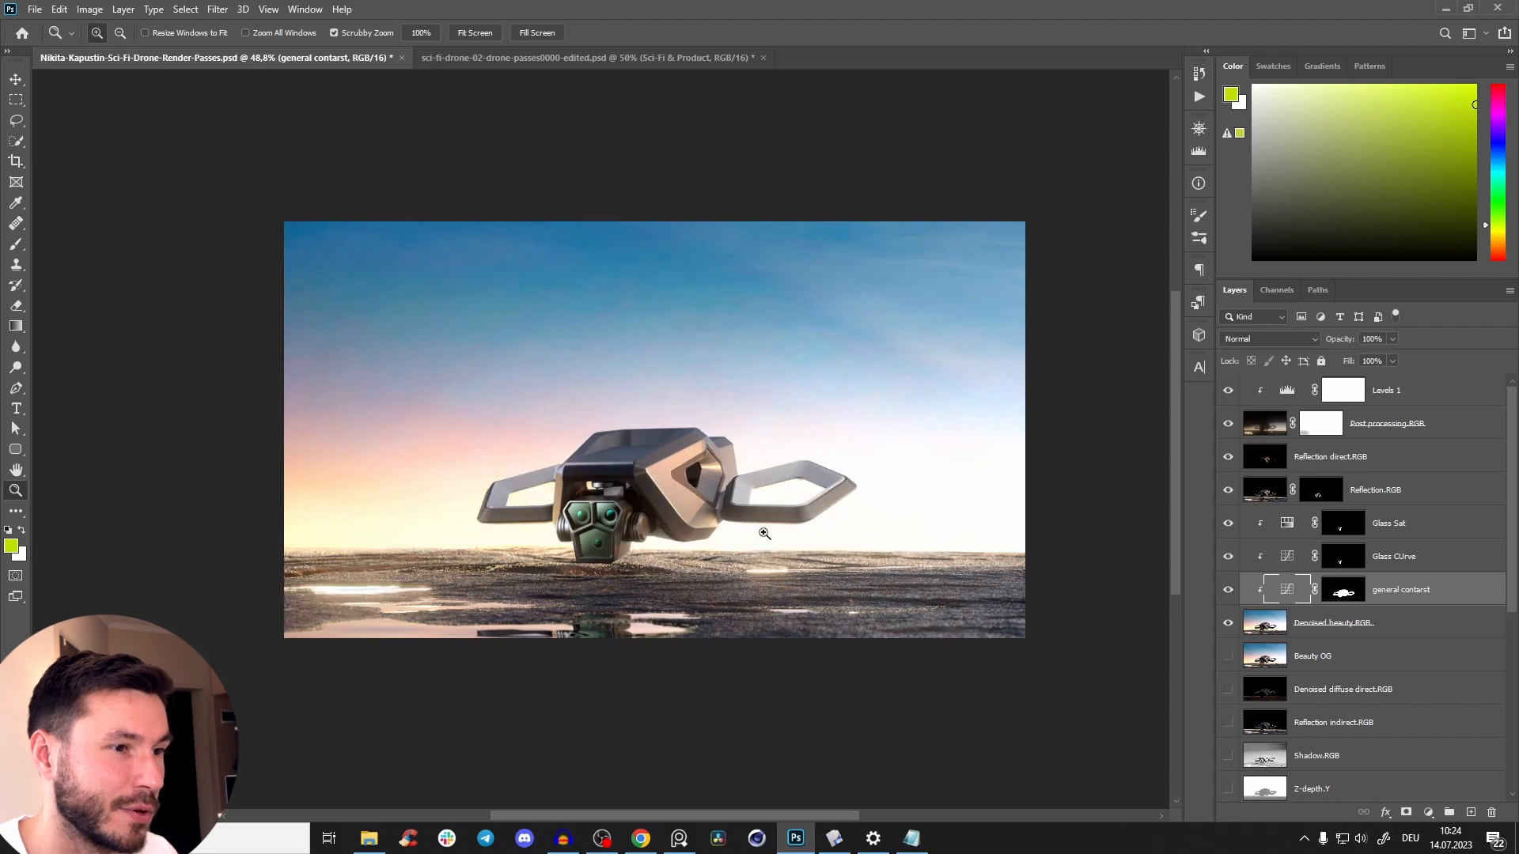
Inspect the drone up close and briefly check the sci-fi-drone-02-drone-passes0000-edited.psd document before returning to the render passes.
{"action": "left_click_drag", "start_coordinate": [764, 423], "coordinate": [823, 581]}
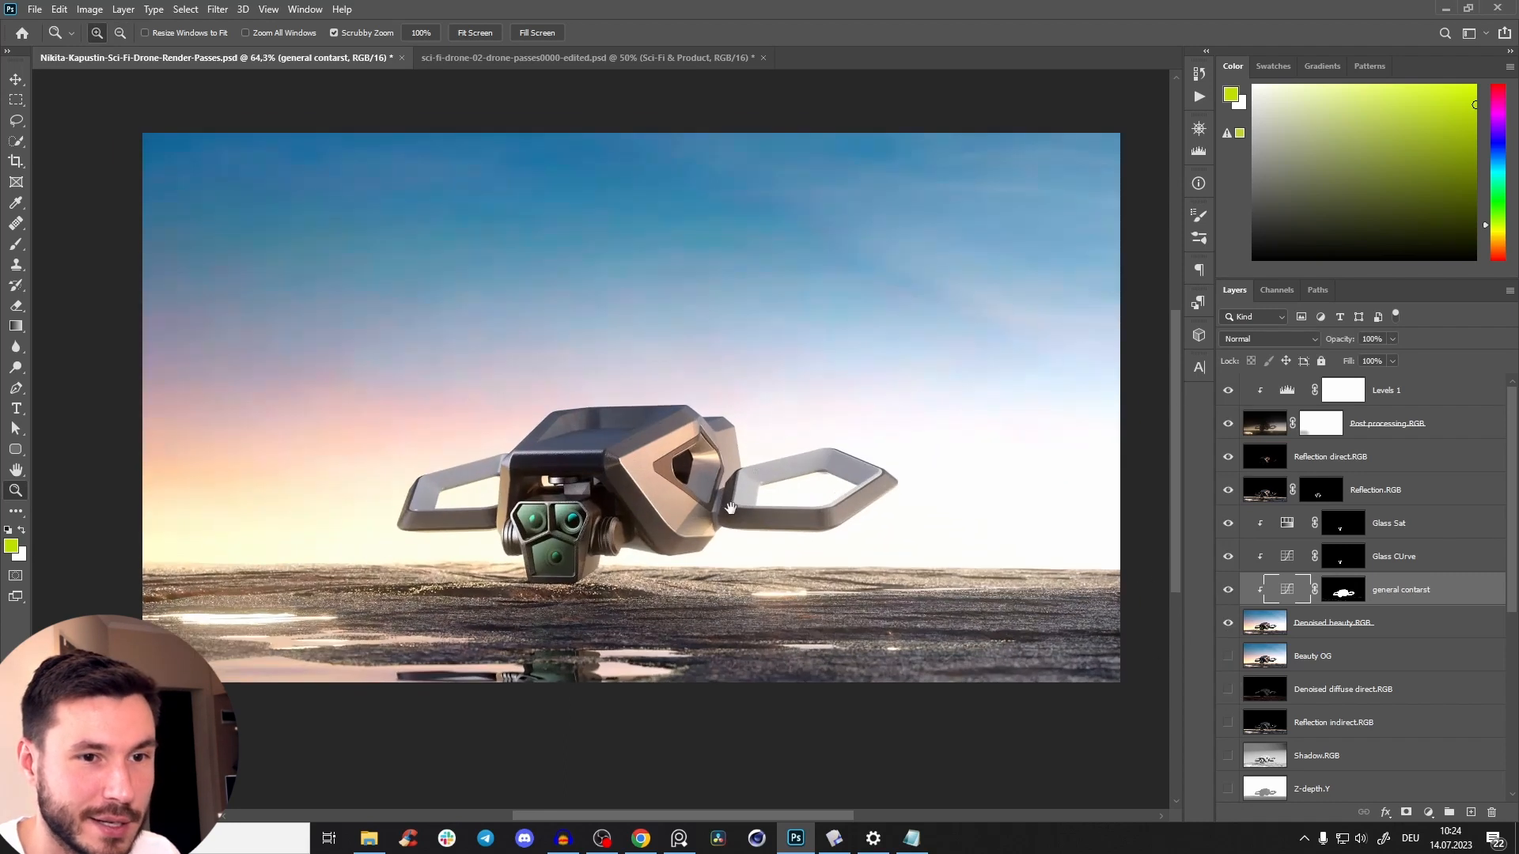
{"action": "left_click_drag", "start_coordinate": [712, 524], "coordinate": [714, 507]}
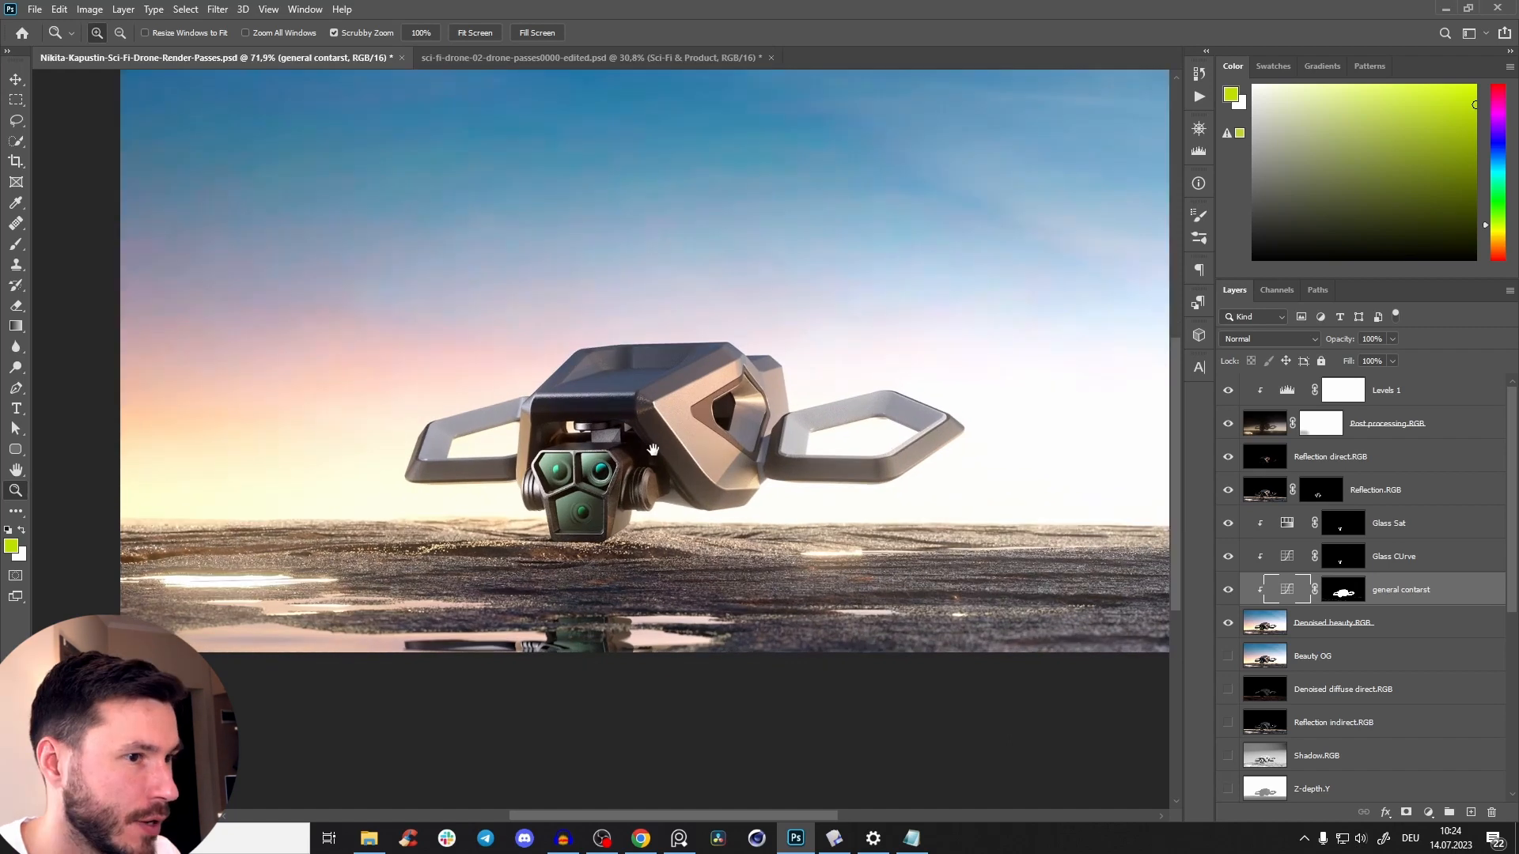
{"action": "left_click_drag", "start_coordinate": [633, 435], "coordinate": [640, 497]}
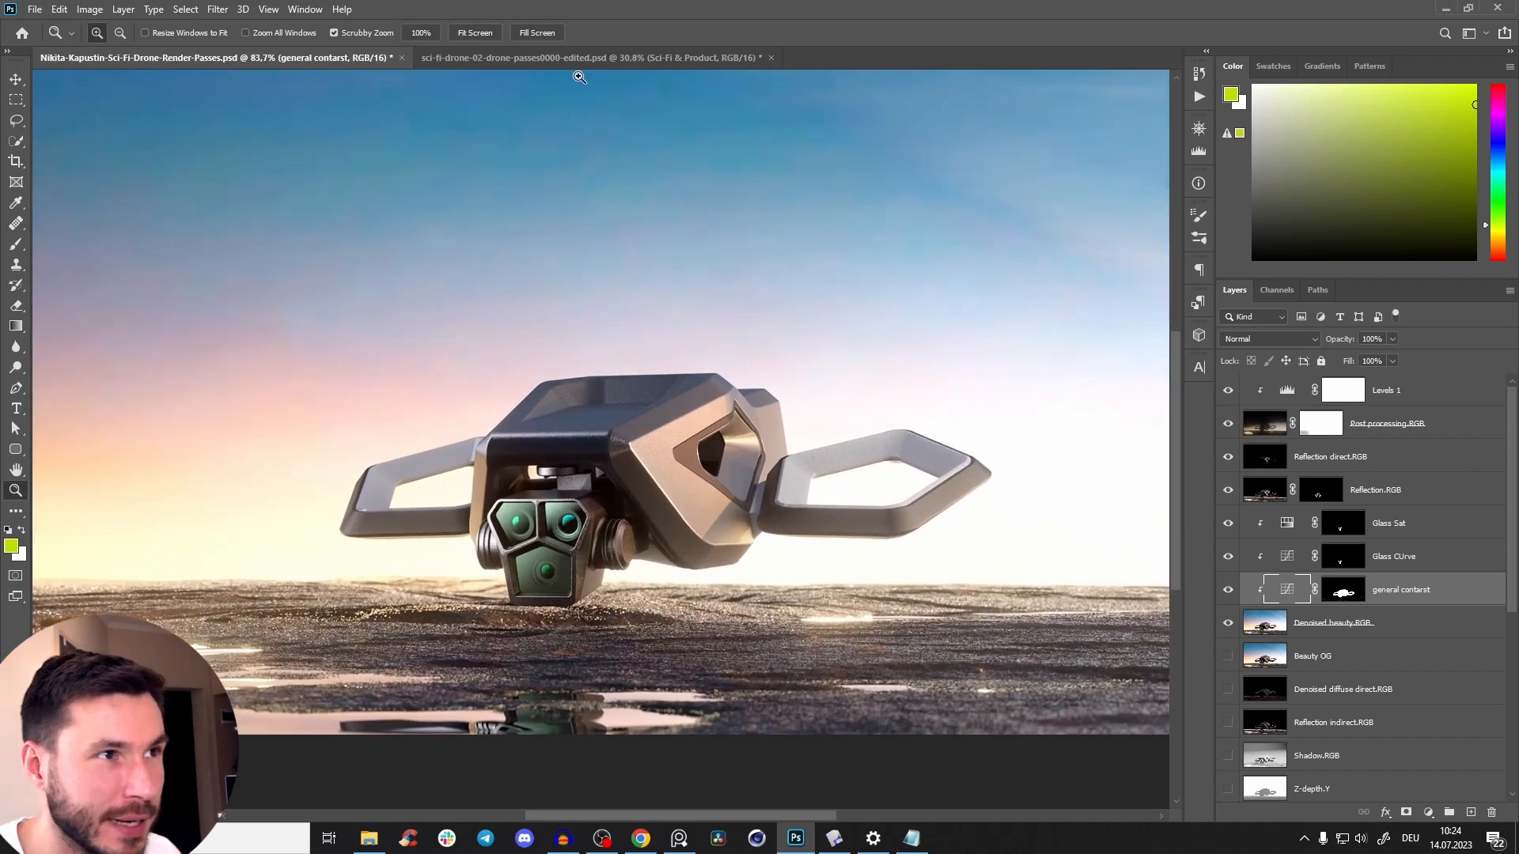
{"action": "left_click", "coordinate": [554, 58]}
{"action": "left_click", "coordinate": [268, 60]}
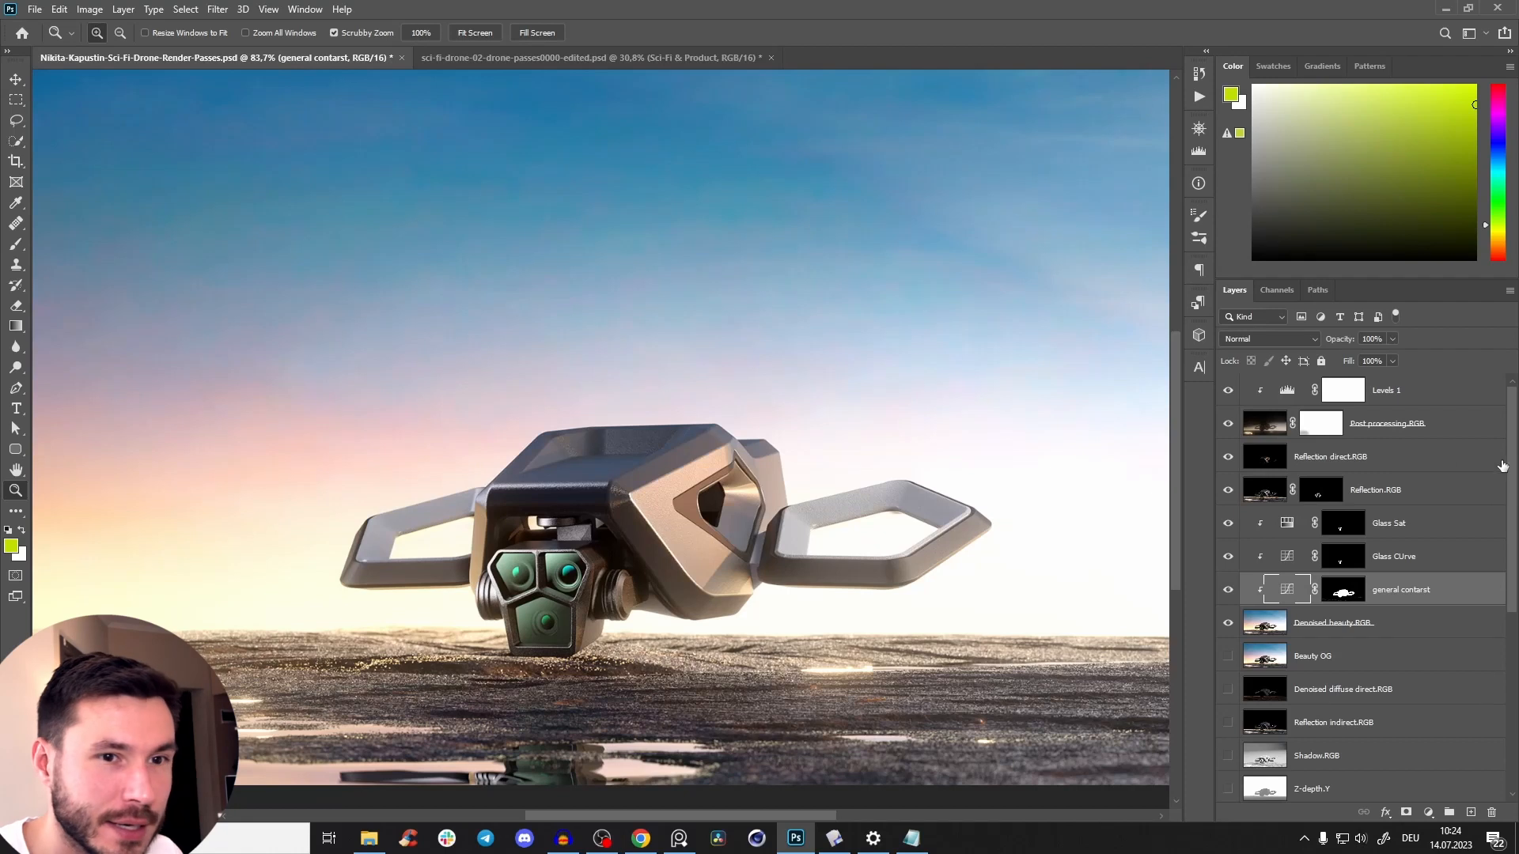
Make the Levels 1 layer active, then switch to File Explorer and open the Lens flare folder inside Lights.
{"action": "left_click", "coordinate": [1402, 392]}
{"action": "left_click", "coordinate": [368, 838]}
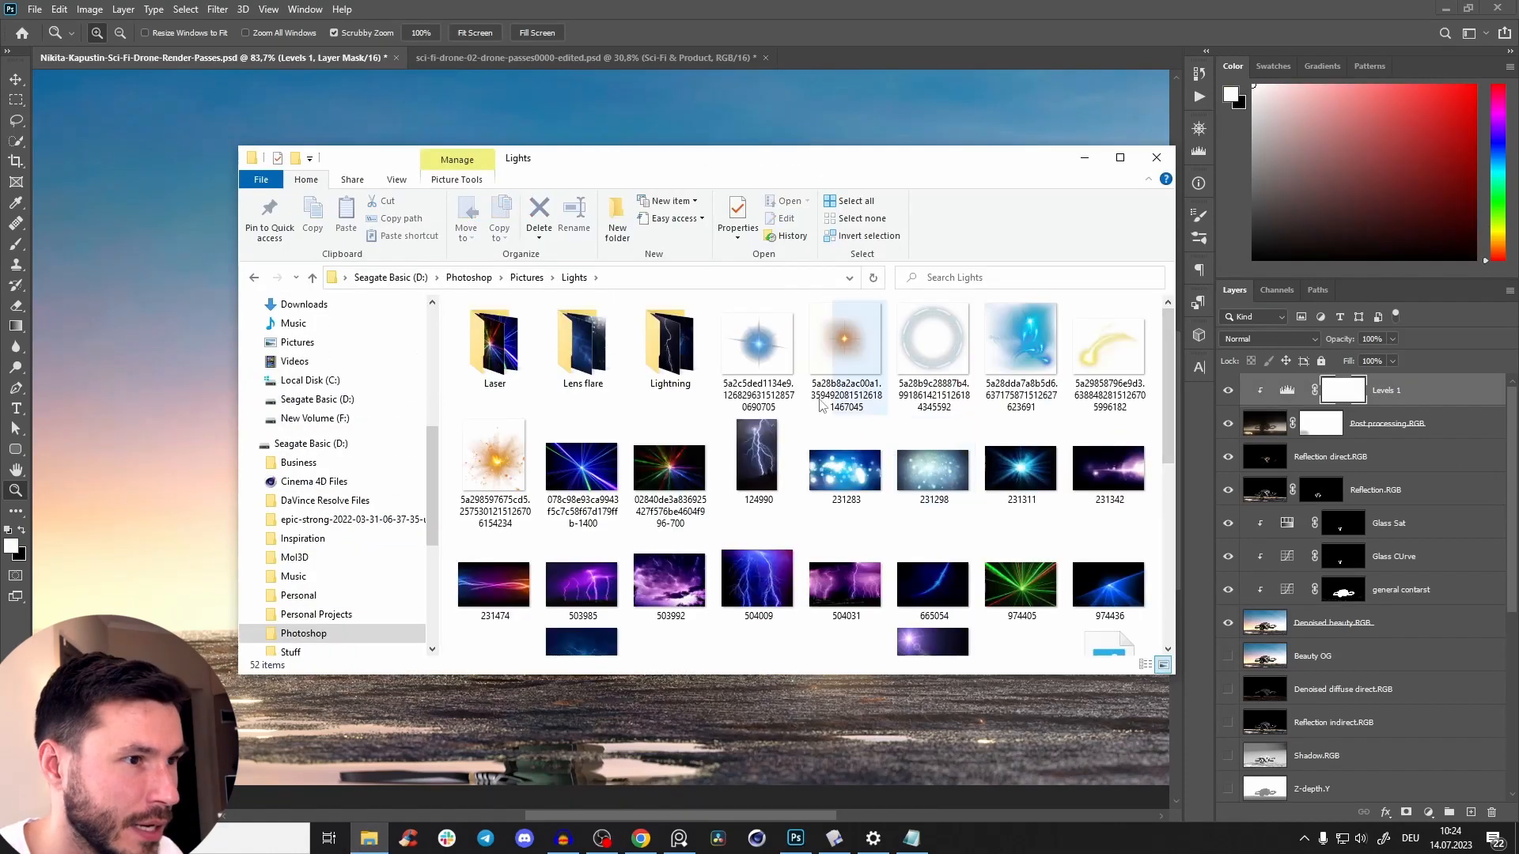
{"action": "double_click", "coordinate": [585, 348]}
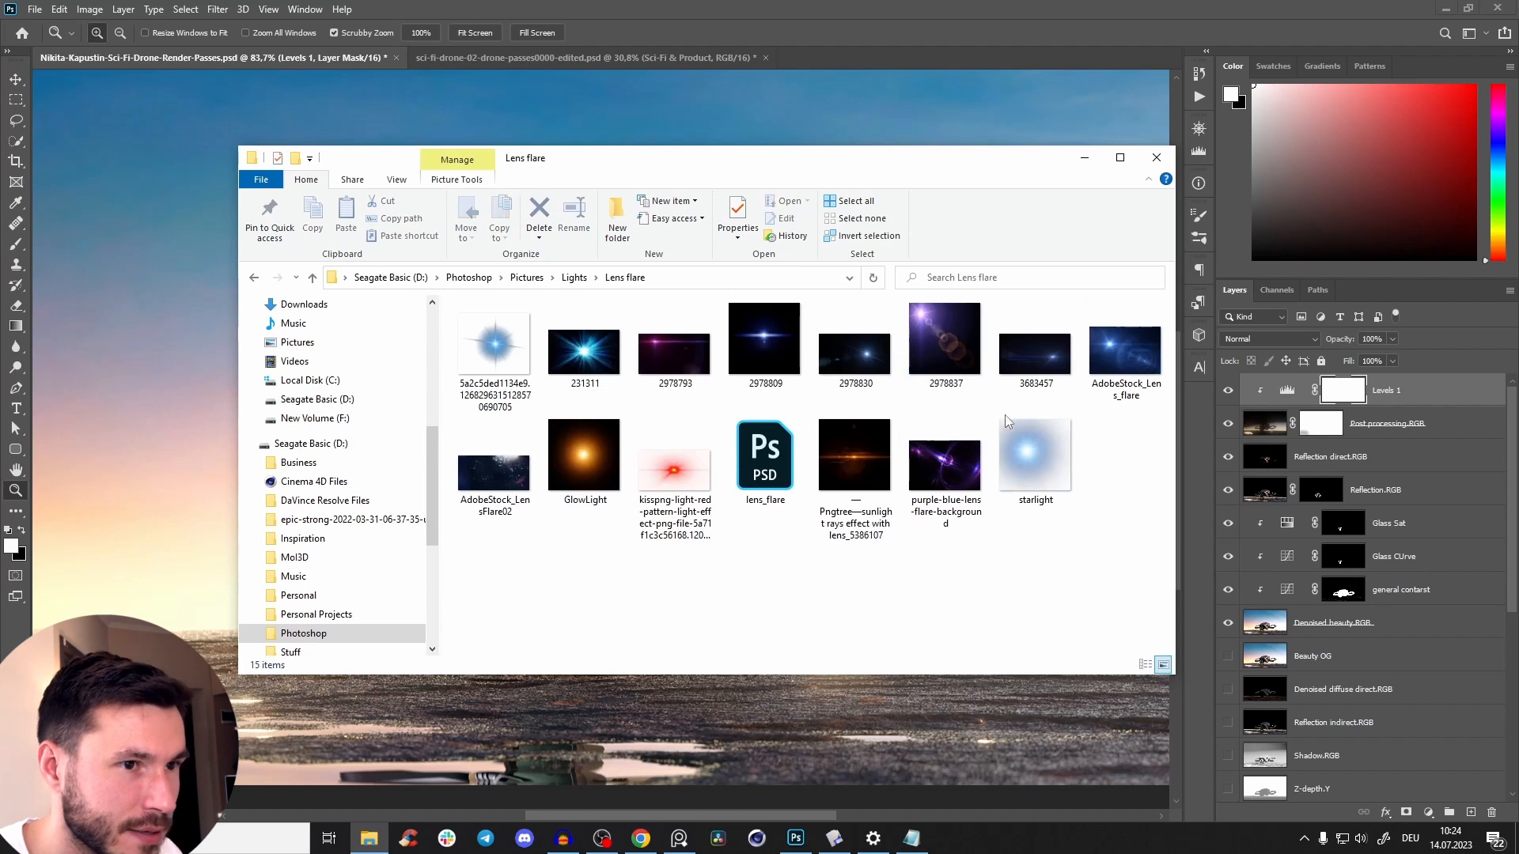
Preview the 3683457 lens flare image, then place it at its original size in the drone composite.
{"action": "left_click", "coordinate": [1130, 368]}
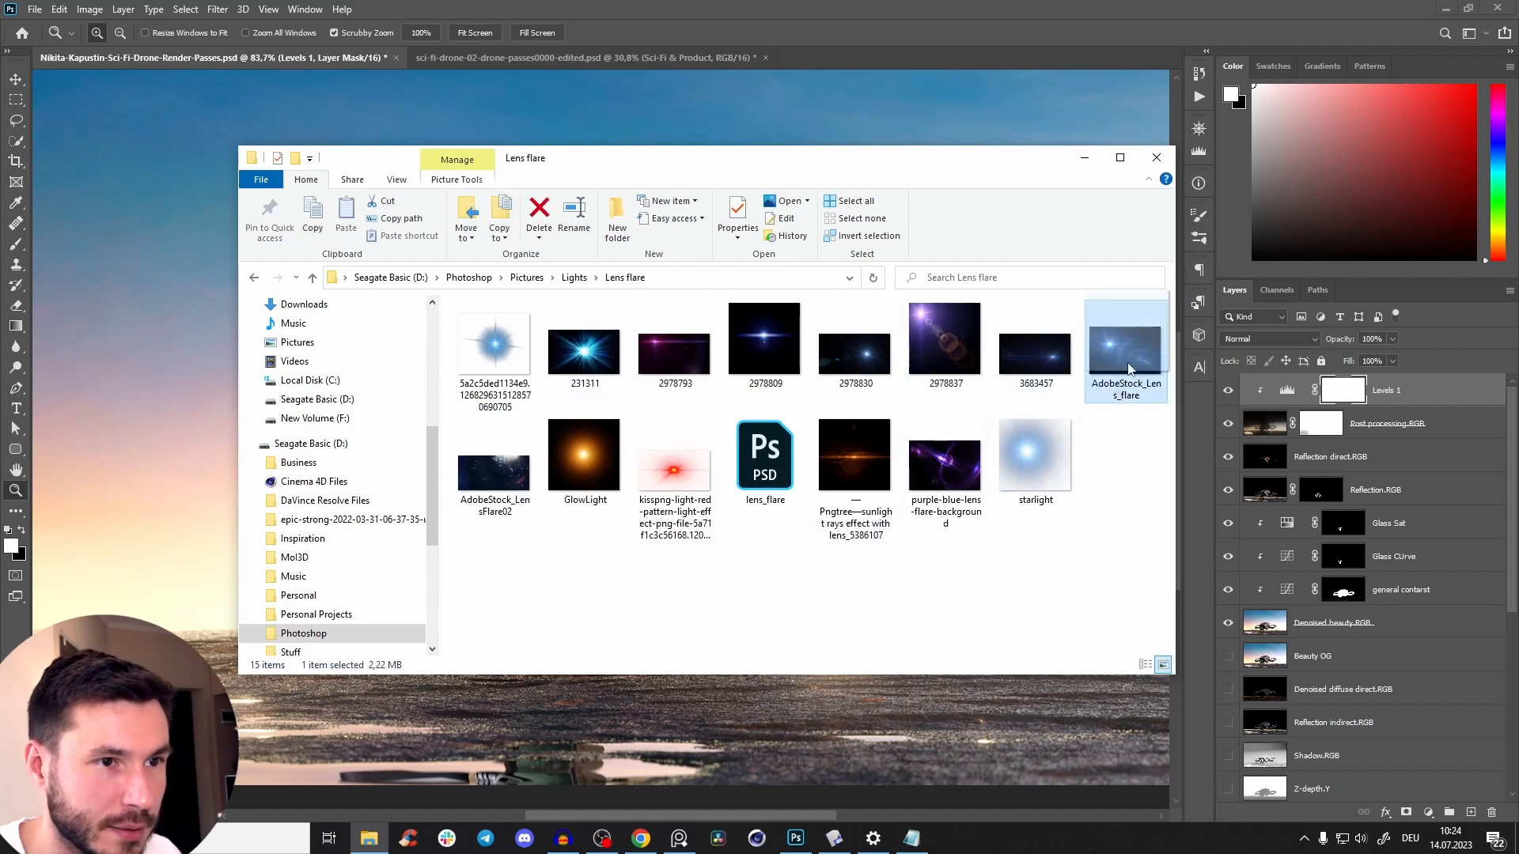
{"action": "double_click", "coordinate": [1038, 352]}
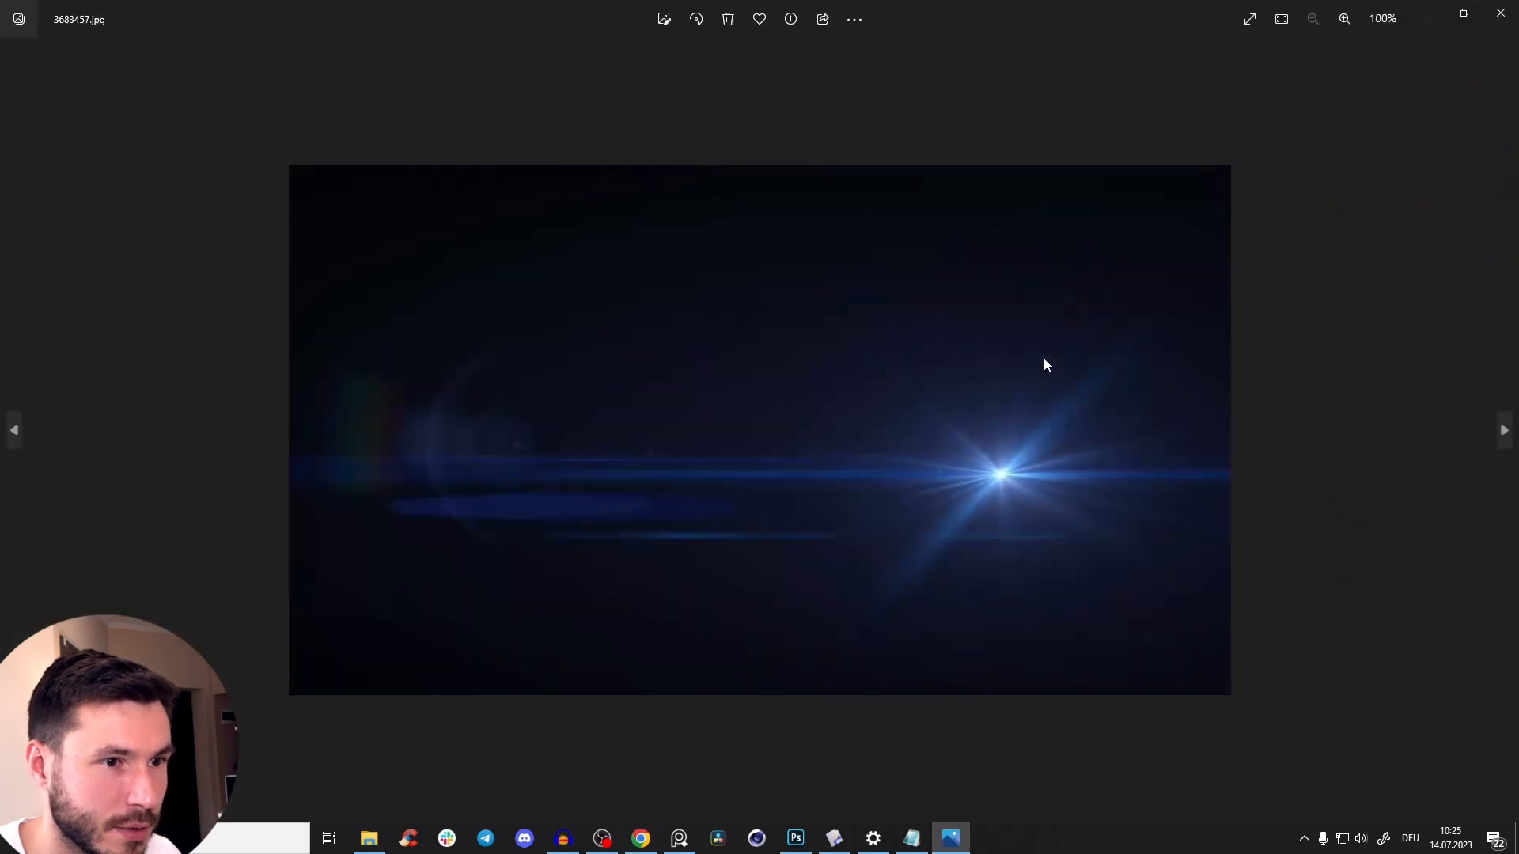
{"action": "left_click", "coordinate": [1487, 17]}
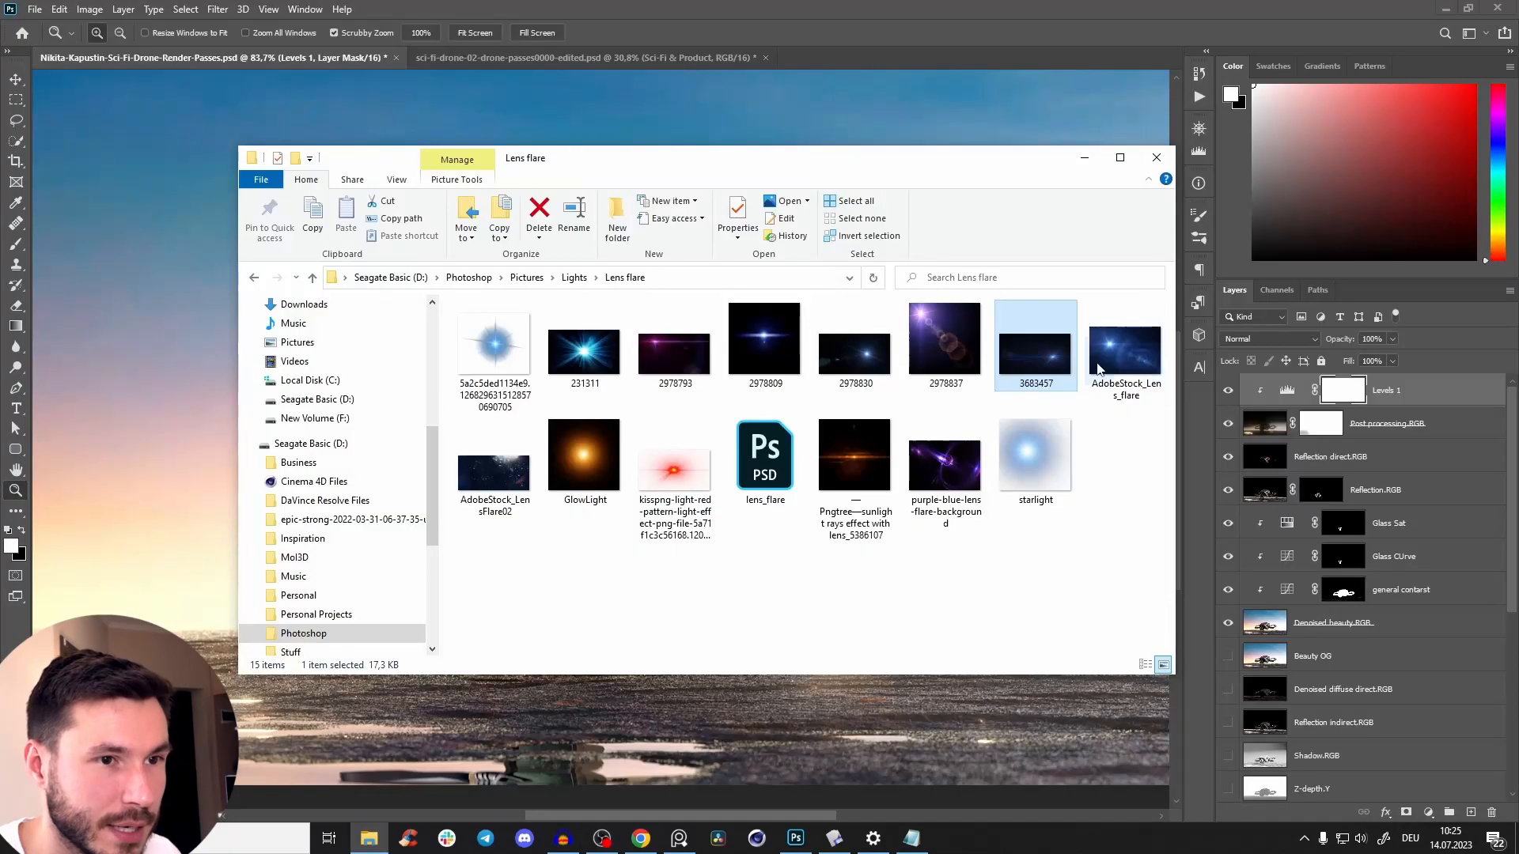
{"action": "left_click_drag", "start_coordinate": [1036, 352], "coordinate": [163, 449]}
{"action": "left_click_drag", "start_coordinate": [834, 445], "coordinate": [681, 476]}
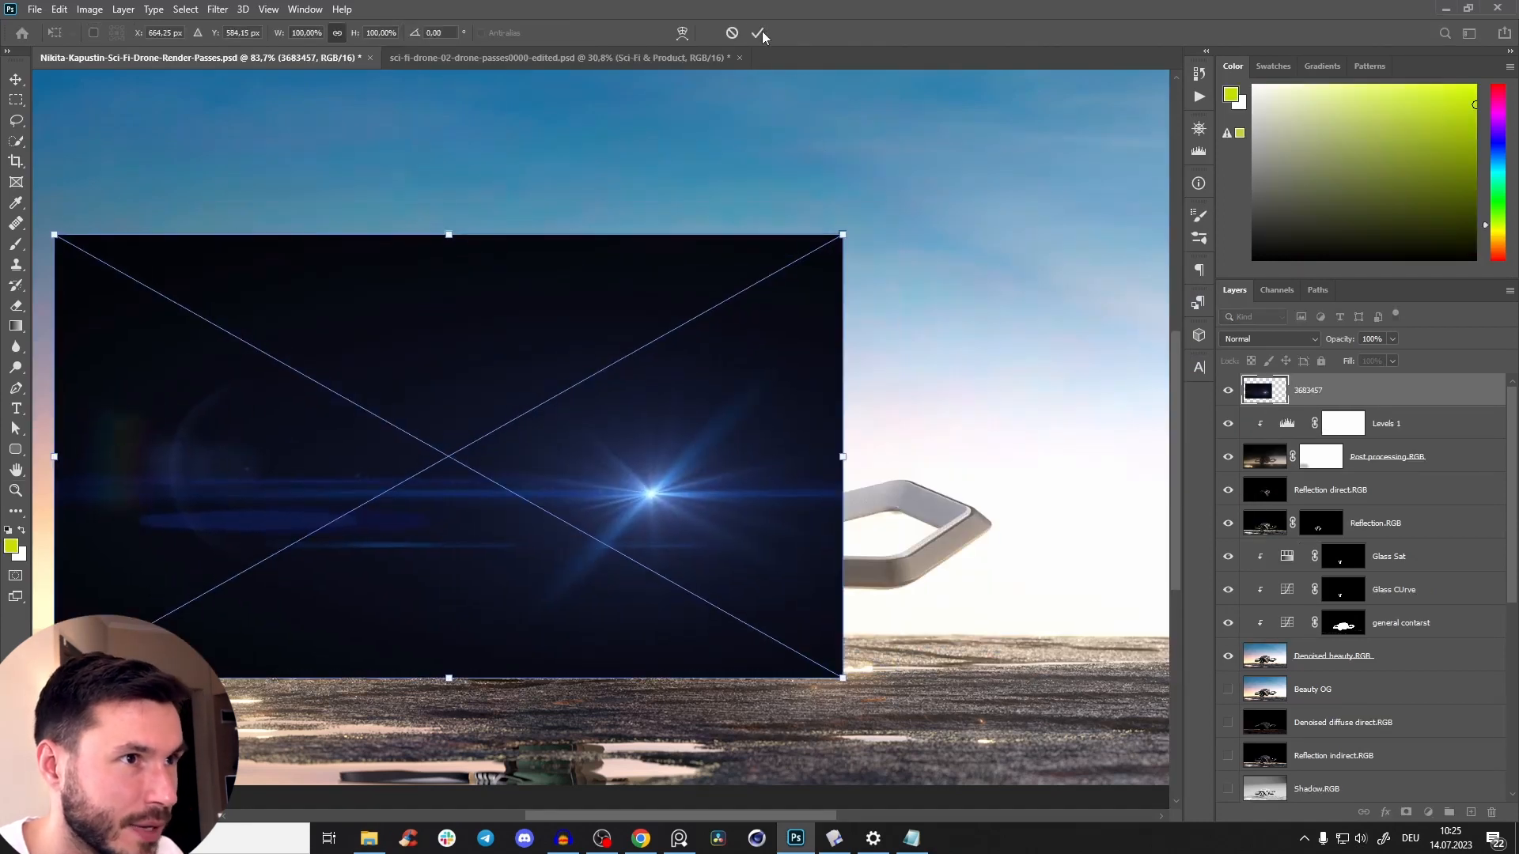
{"action": "left_click", "coordinate": [758, 33]}
Set the 3683457 flare layer's blend mode to Screen and move it over the drone's camera lenses.
{"action": "scroll", "coordinate": [814, 360], "scroll_direction": "down", "scroll_amount": 1}
{"action": "key", "text": "z"}
{"action": "left_click", "coordinate": [1313, 340]}
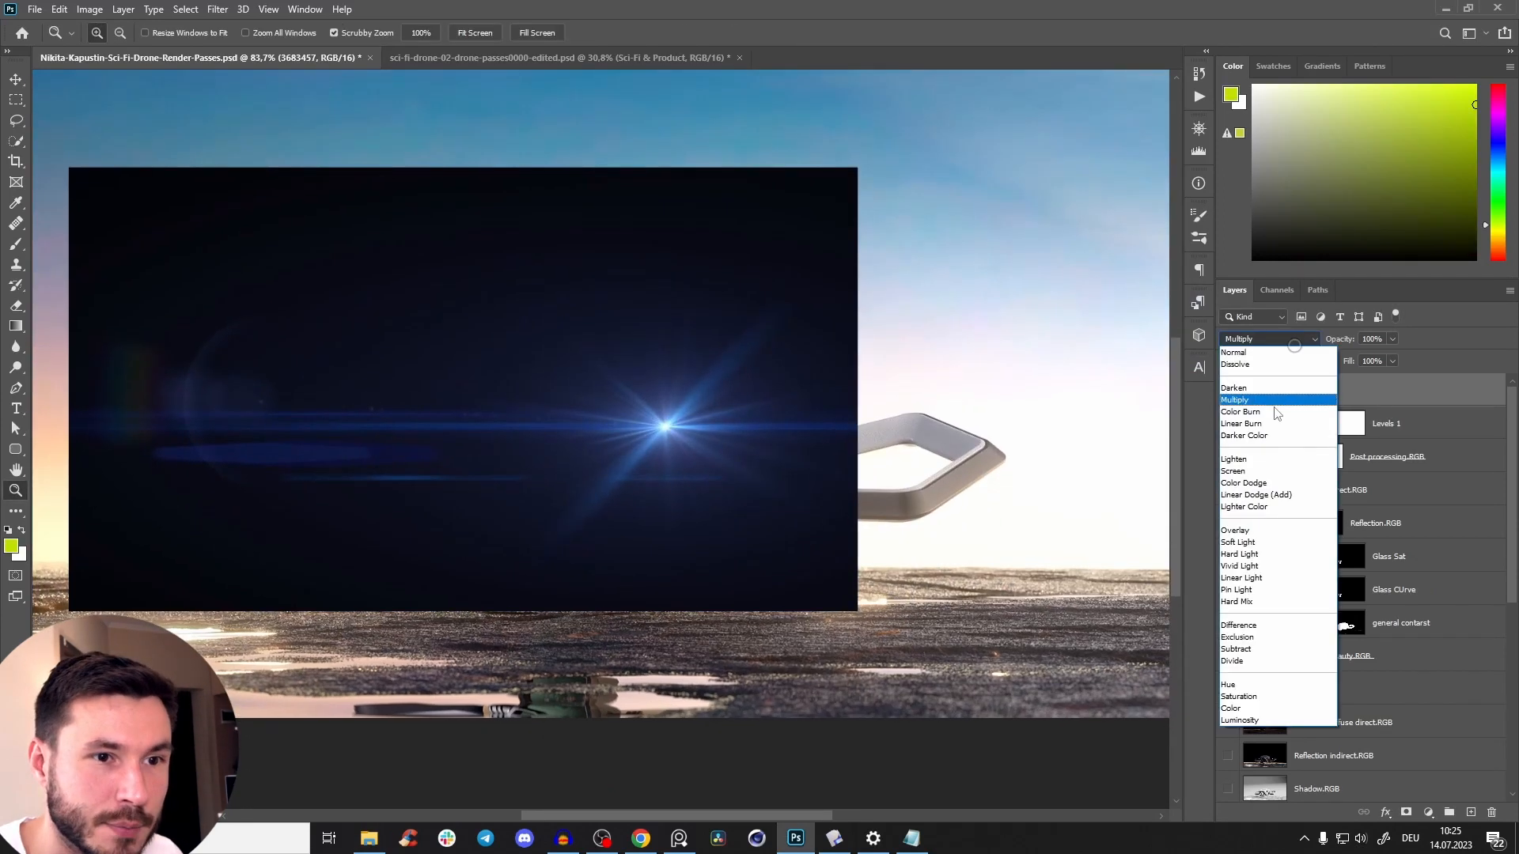
{"action": "left_click", "coordinate": [1246, 477]}
{"action": "left_click_drag", "start_coordinate": [693, 432], "coordinate": [576, 488]}
{"action": "key", "text": "v"}
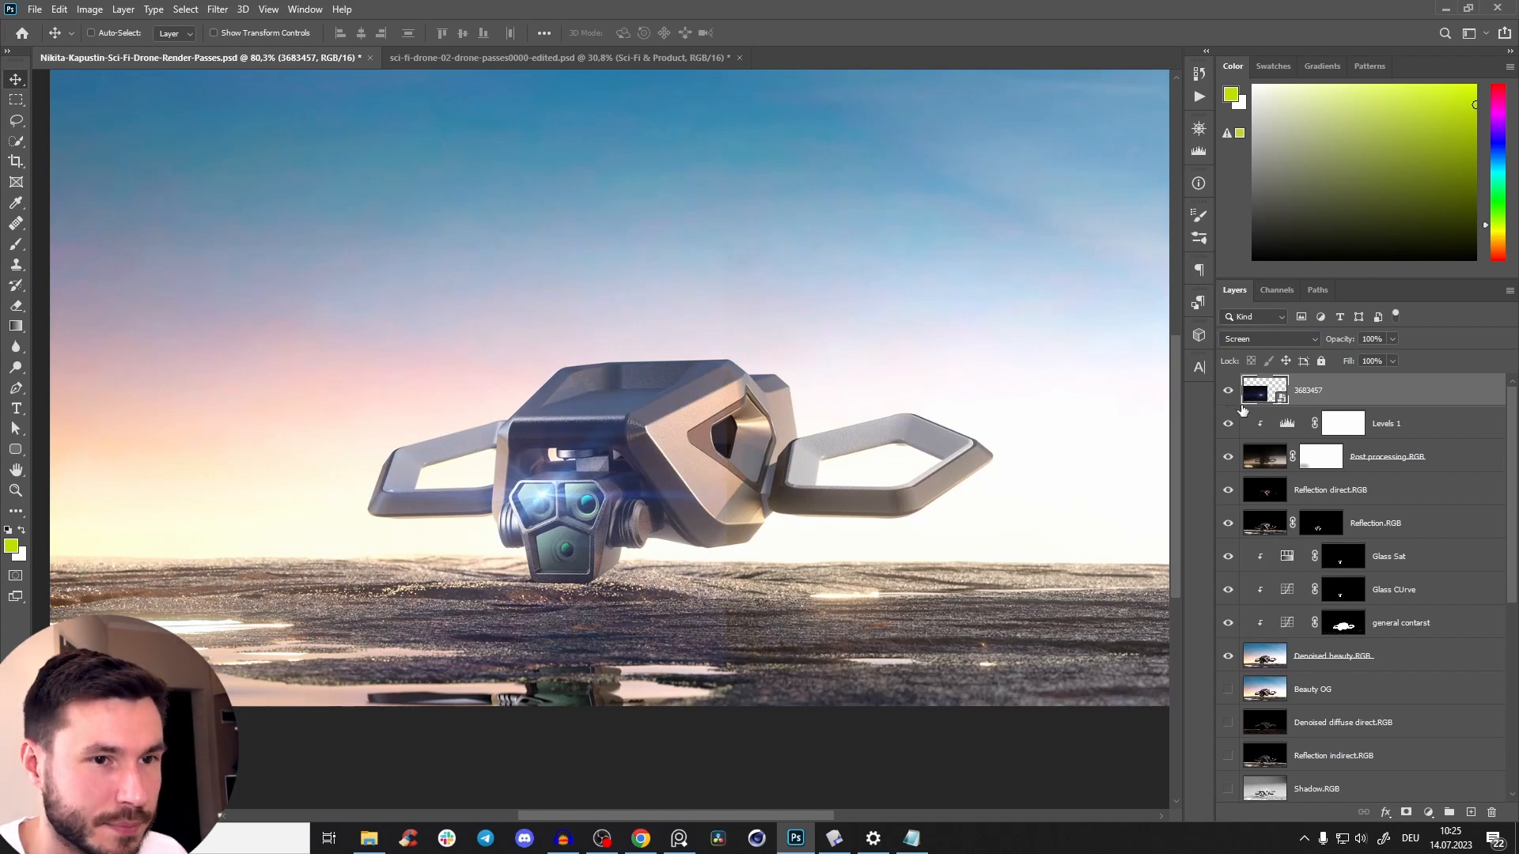
Review the 3683457.jpg flare image at full size, then return to the composite and inspect the drone.
{"action": "left_click", "coordinate": [368, 838]}
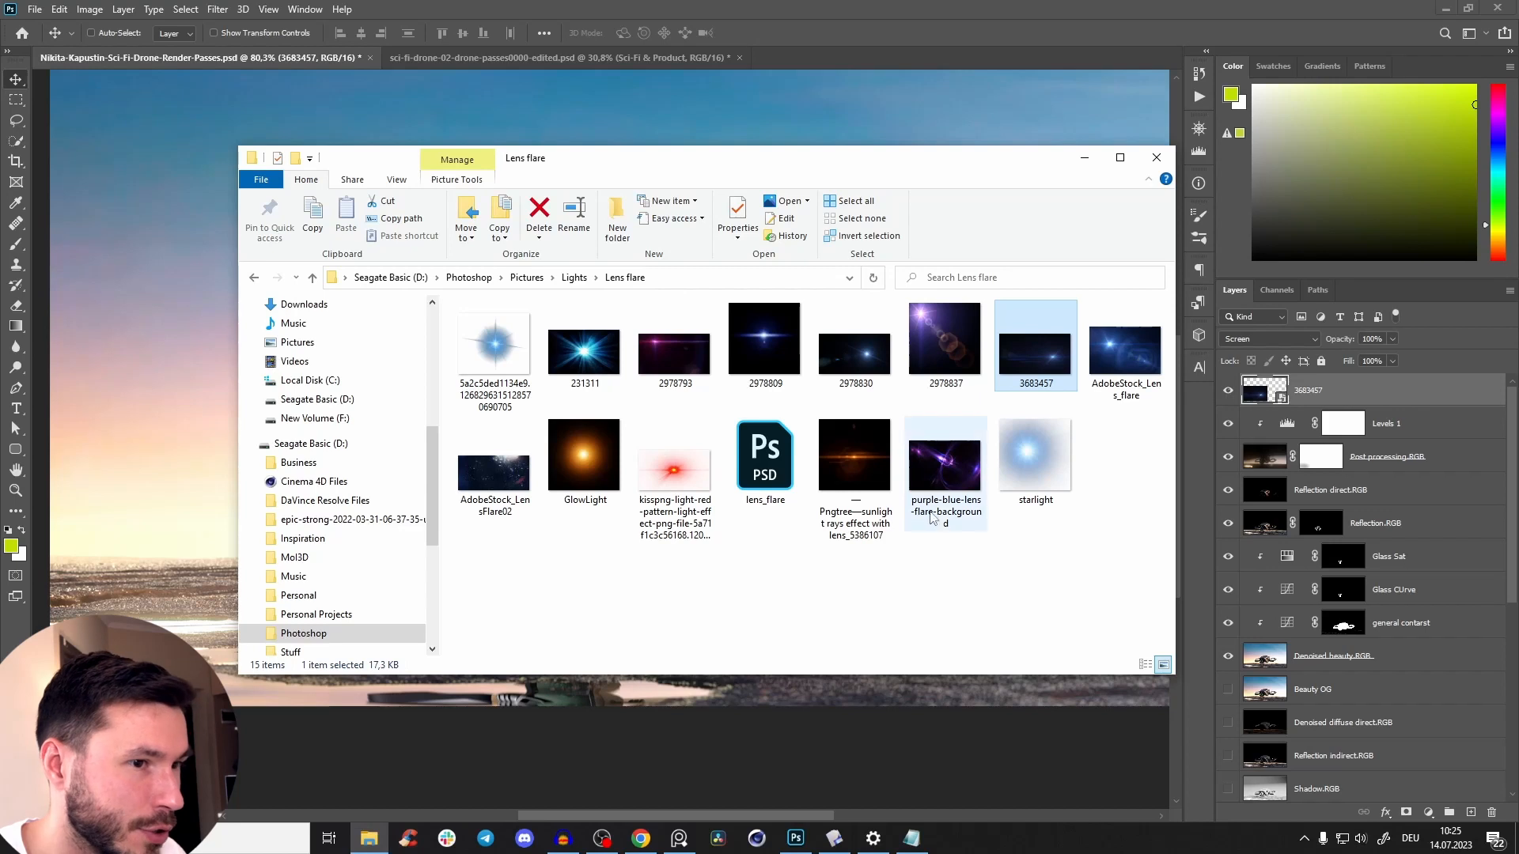
{"action": "double_click", "coordinate": [1041, 354]}
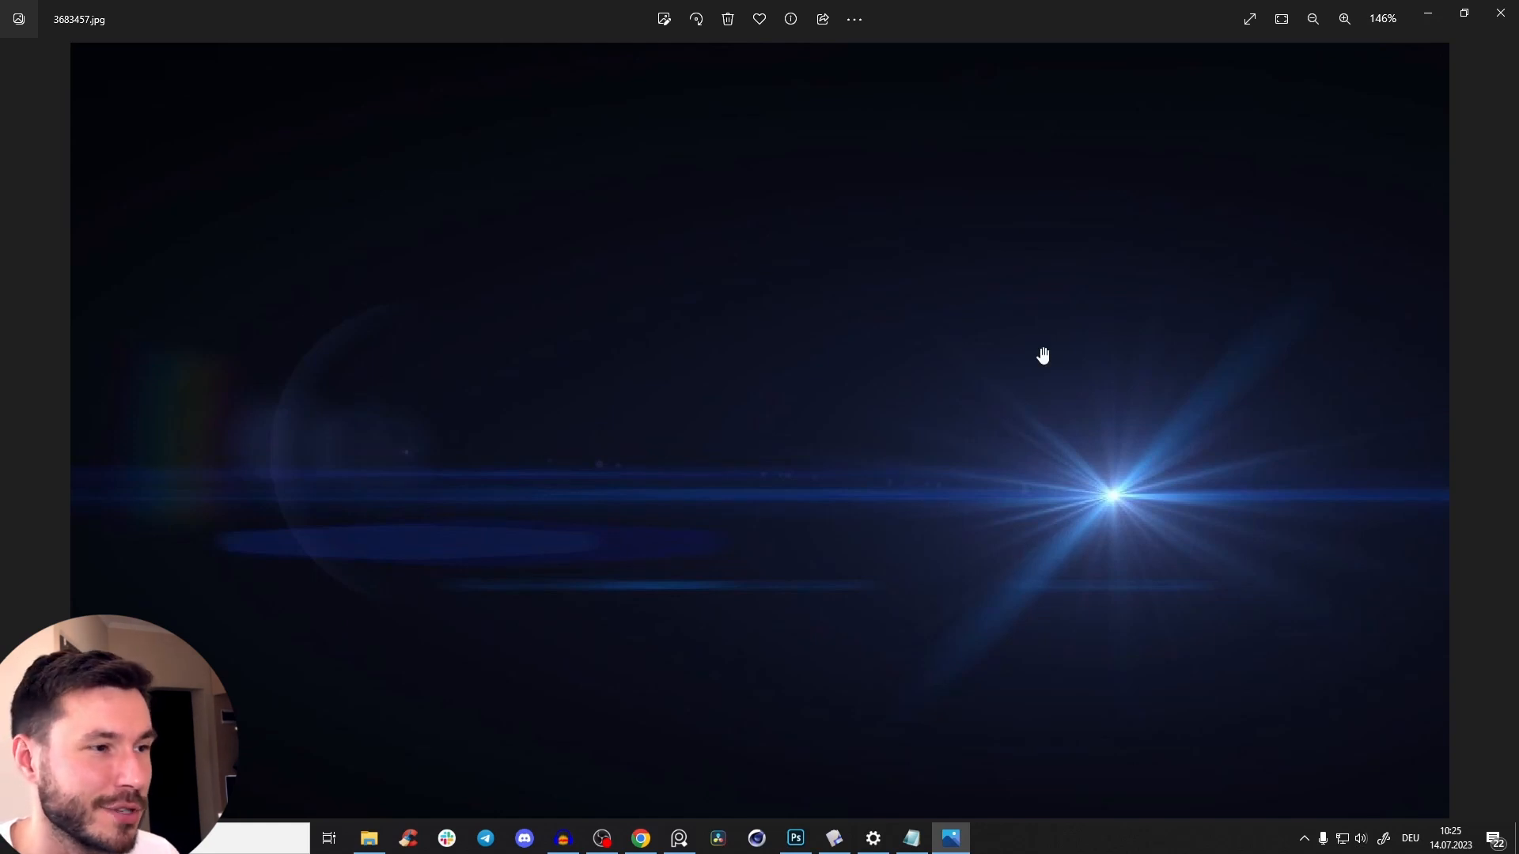
{"action": "left_click", "coordinate": [1500, 12]}
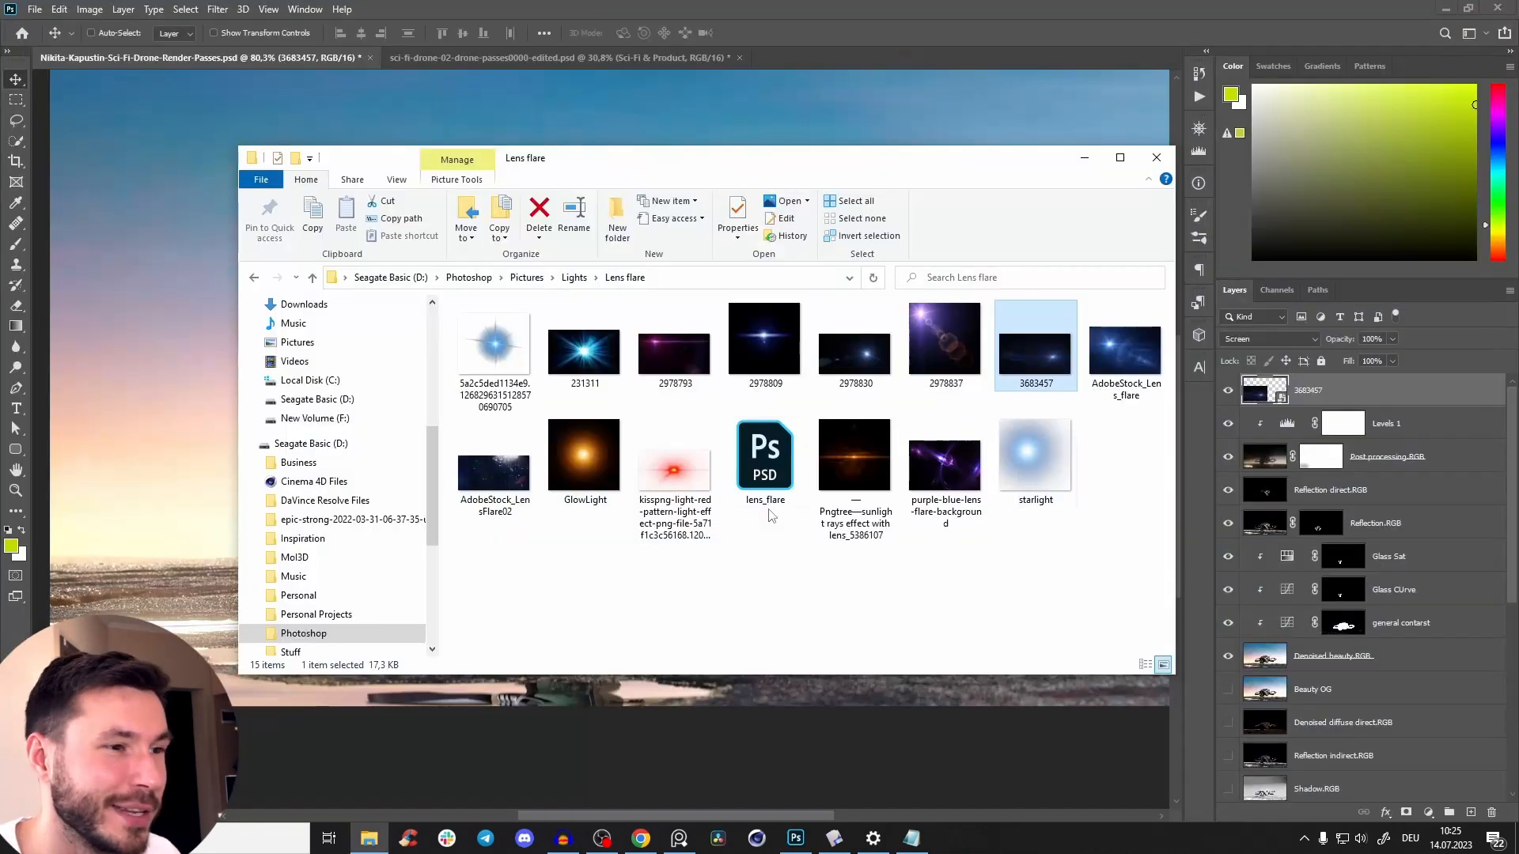
{"action": "left_click", "coordinate": [1084, 163]}
{"action": "key", "text": "z"}
{"action": "left_click_drag", "start_coordinate": [568, 480], "coordinate": [587, 484]}
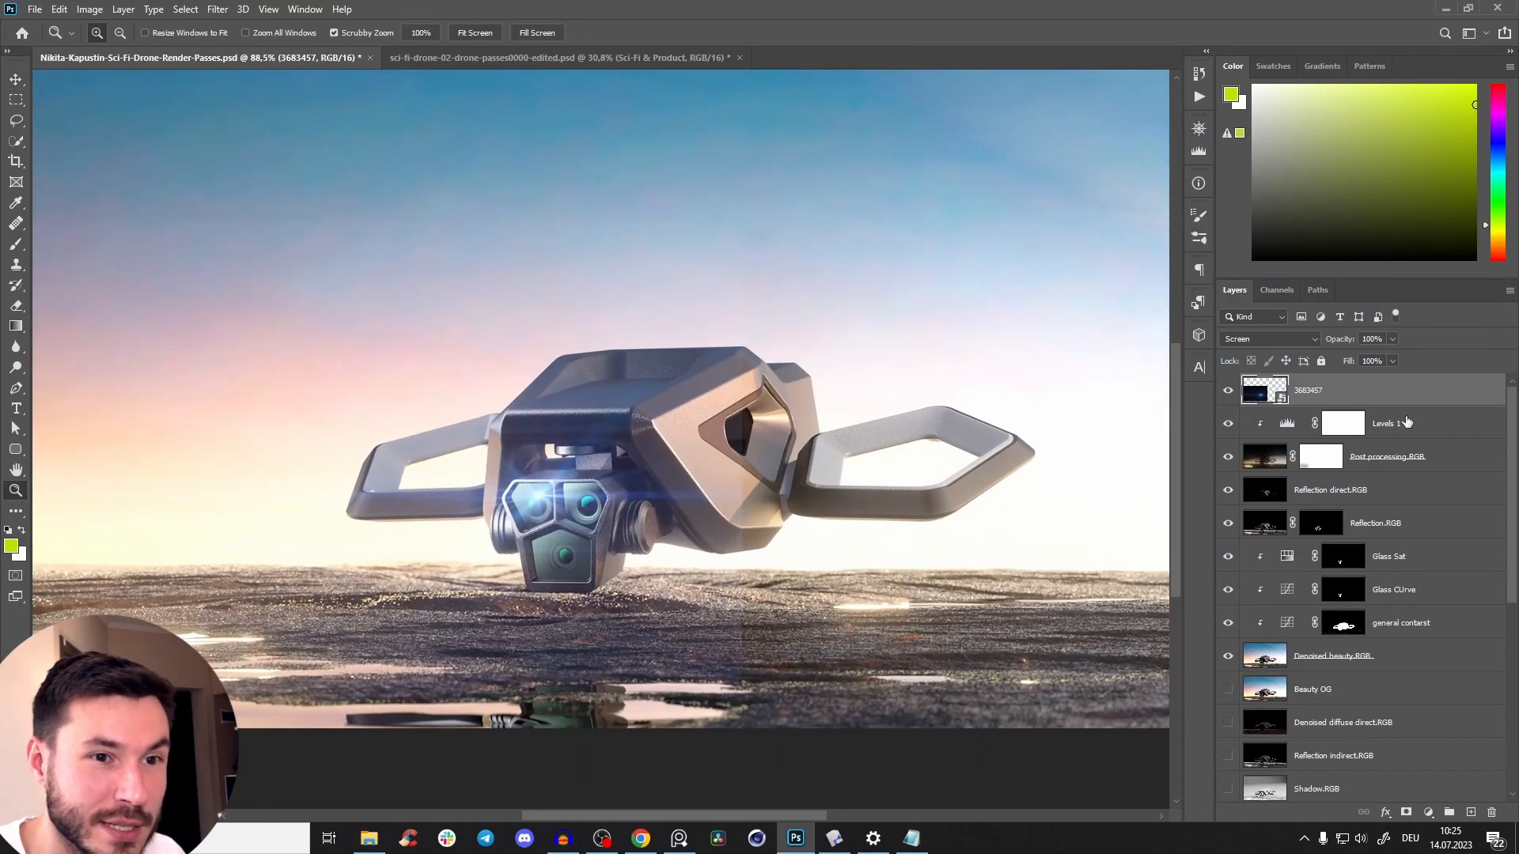
Move the flare between the drone's two upper lenses, and try adding a layer mask to it.
{"action": "left_click", "coordinate": [1427, 814]}
{"action": "left_click", "coordinate": [516, 535]}
{"action": "left_click_drag", "start_coordinate": [525, 484], "coordinate": [655, 511]}
{"action": "key", "text": "v"}
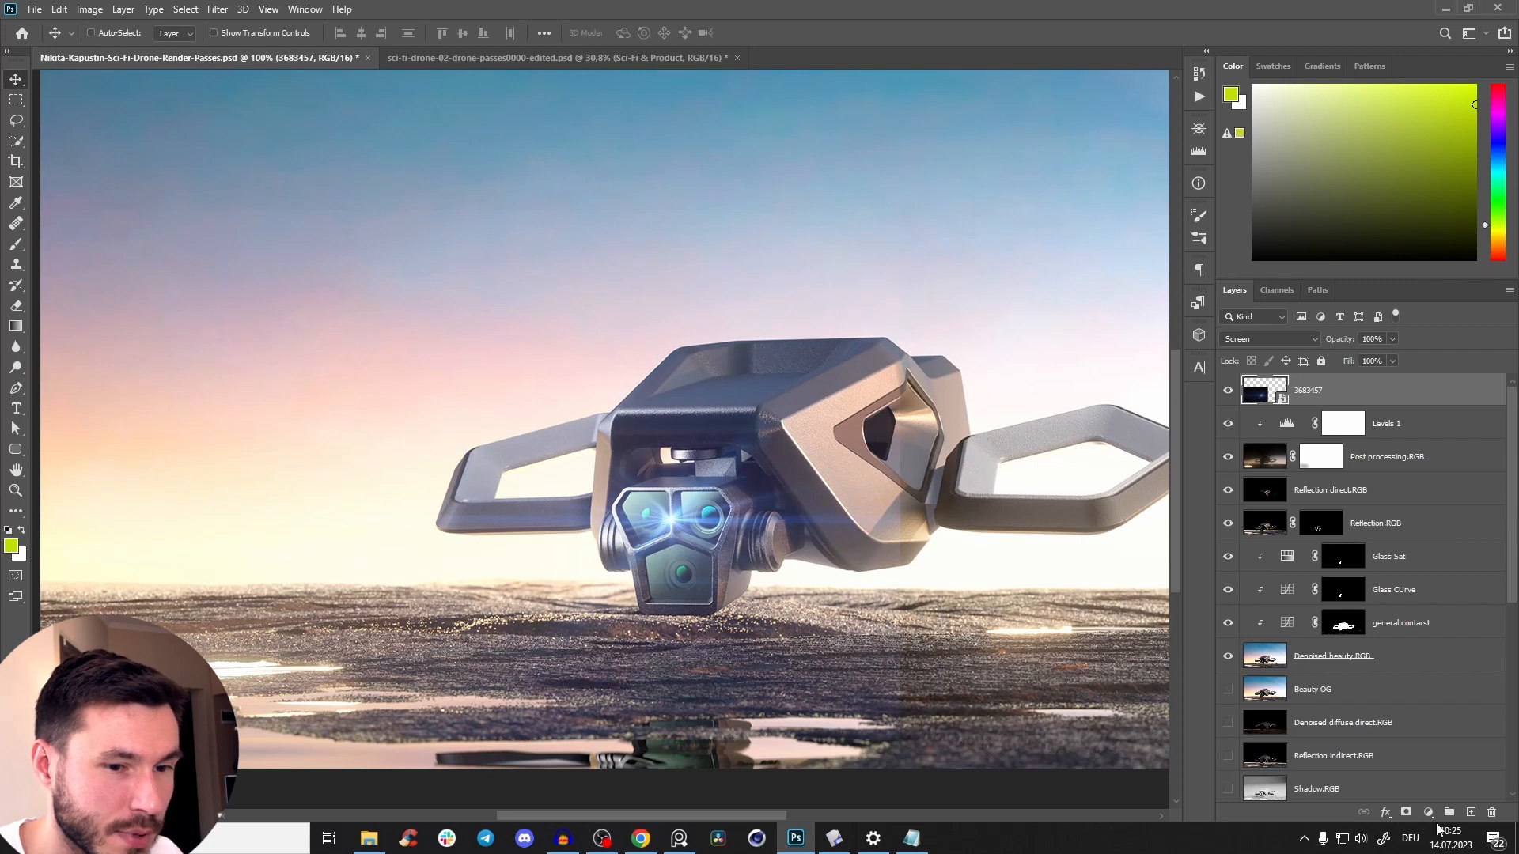
{"action": "left_click", "coordinate": [1406, 813]}
{"action": "key", "text": "ctrl+z"}
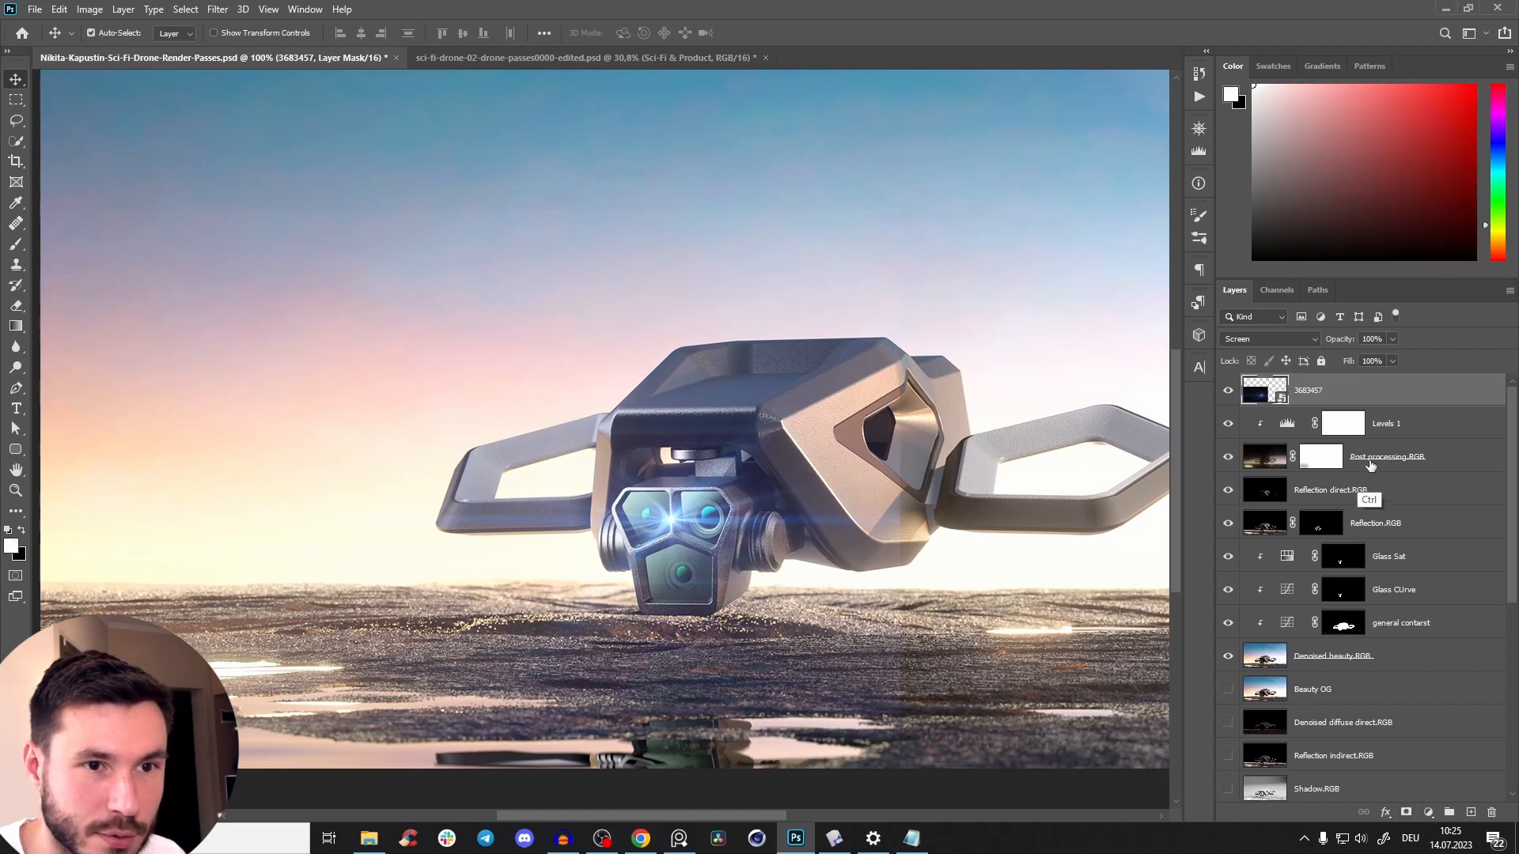
Add a Levels adjustment clipped to the flare layer, with input black at 12 and input white at 231.
{"action": "left_click", "coordinate": [1428, 814]}
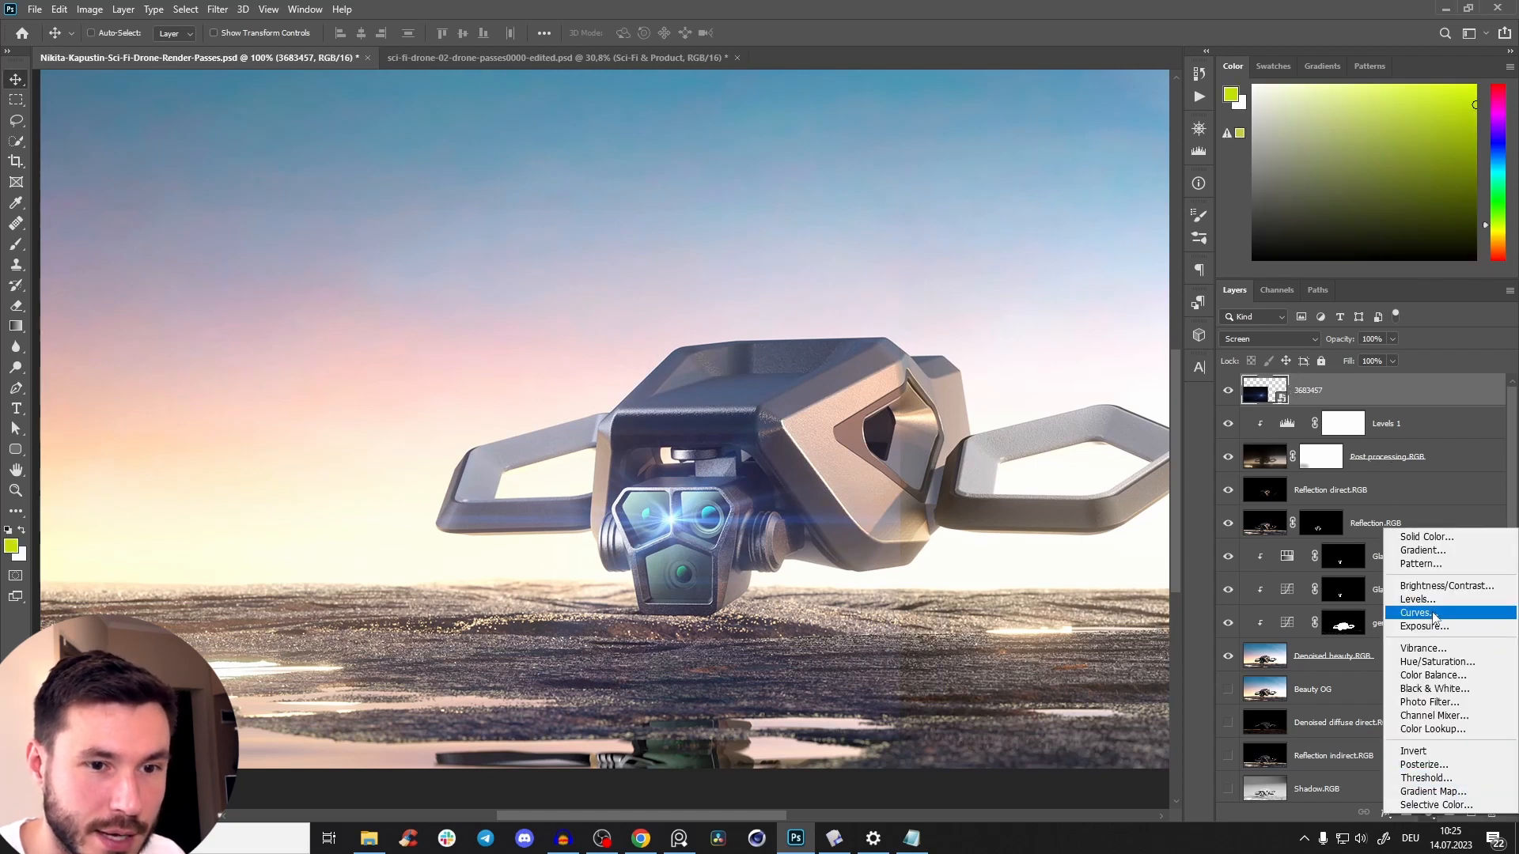
{"action": "left_click", "coordinate": [1420, 598]}
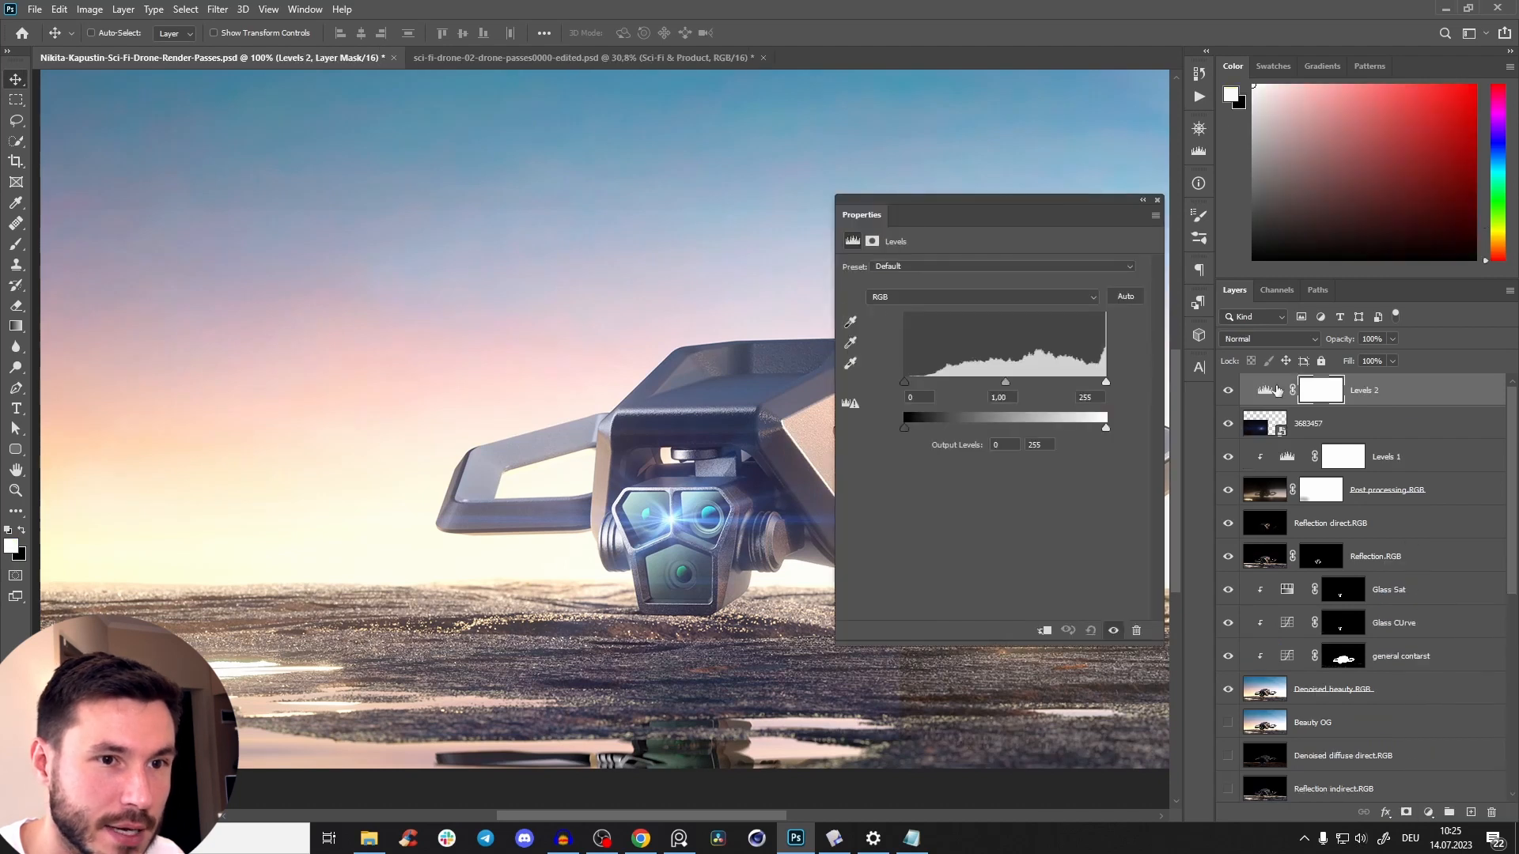
{"action": "left_click", "coordinate": [1052, 629]}
{"action": "mouse_move", "coordinate": [905, 382]}
{"action": "left_mouse_down"}
{"action": "mouse_move", "coordinate": [941, 391]}
{"action": "mouse_move", "coordinate": [906, 391]}
{"action": "mouse_move", "coordinate": [927, 390]}
{"action": "left_mouse_up"}
{"action": "key", "text": "z"}
{"action": "scroll", "coordinate": [674, 517], "scroll_direction": "down", "scroll_amount": 3, "text": "alt"}
{"action": "mouse_move", "coordinate": [931, 383]}
{"action": "left_mouse_down"}
{"action": "mouse_move", "coordinate": [889, 386]}
{"action": "mouse_move", "coordinate": [922, 393]}
{"action": "left_mouse_up"}
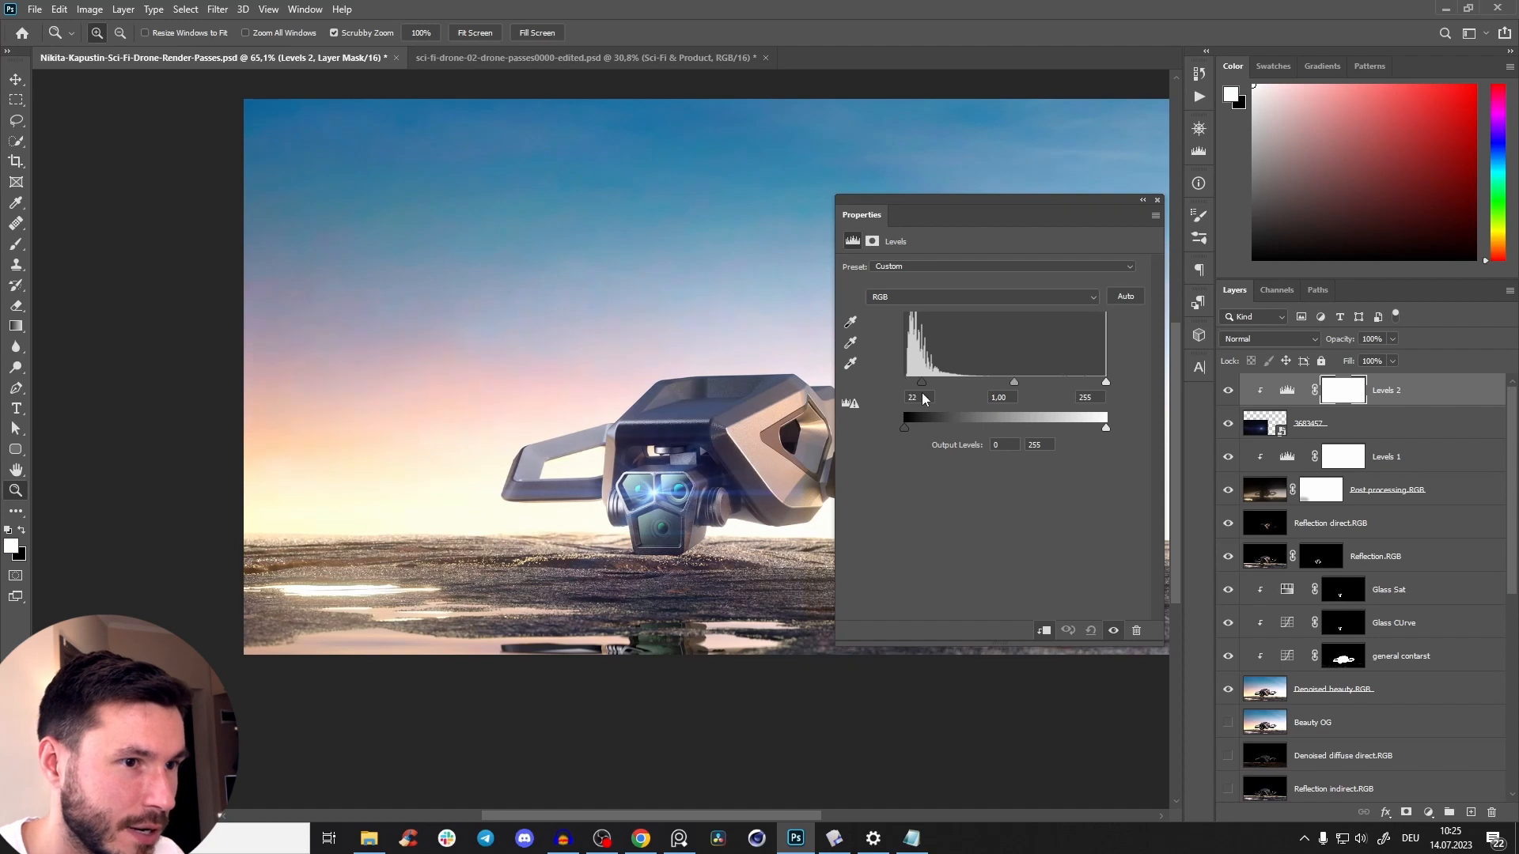
{"action": "left_click_drag", "start_coordinate": [1108, 386], "coordinate": [1094, 395]}
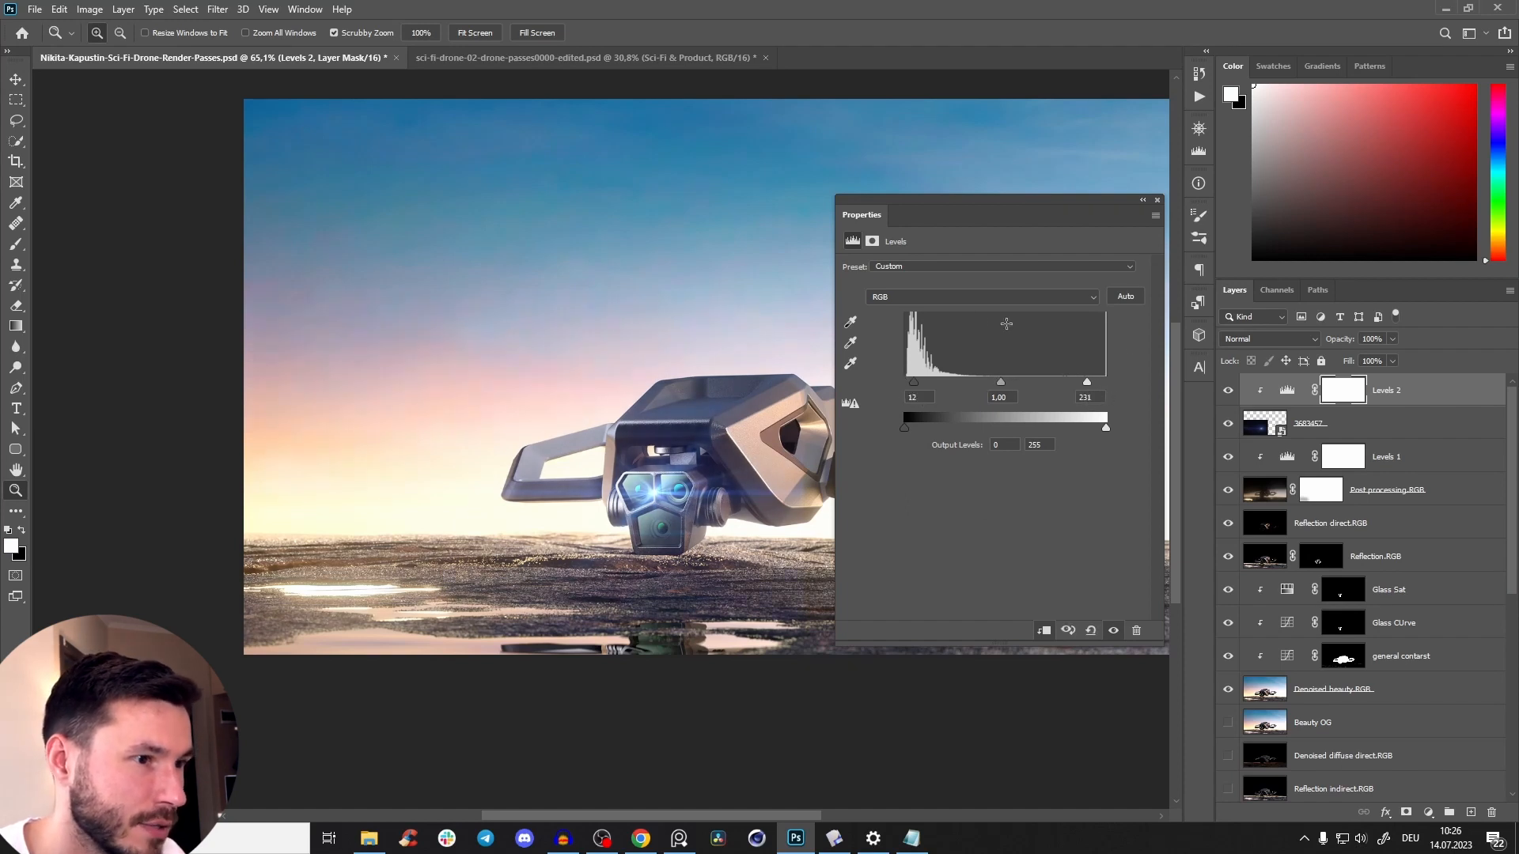
{"action": "left_click", "coordinate": [1158, 202]}
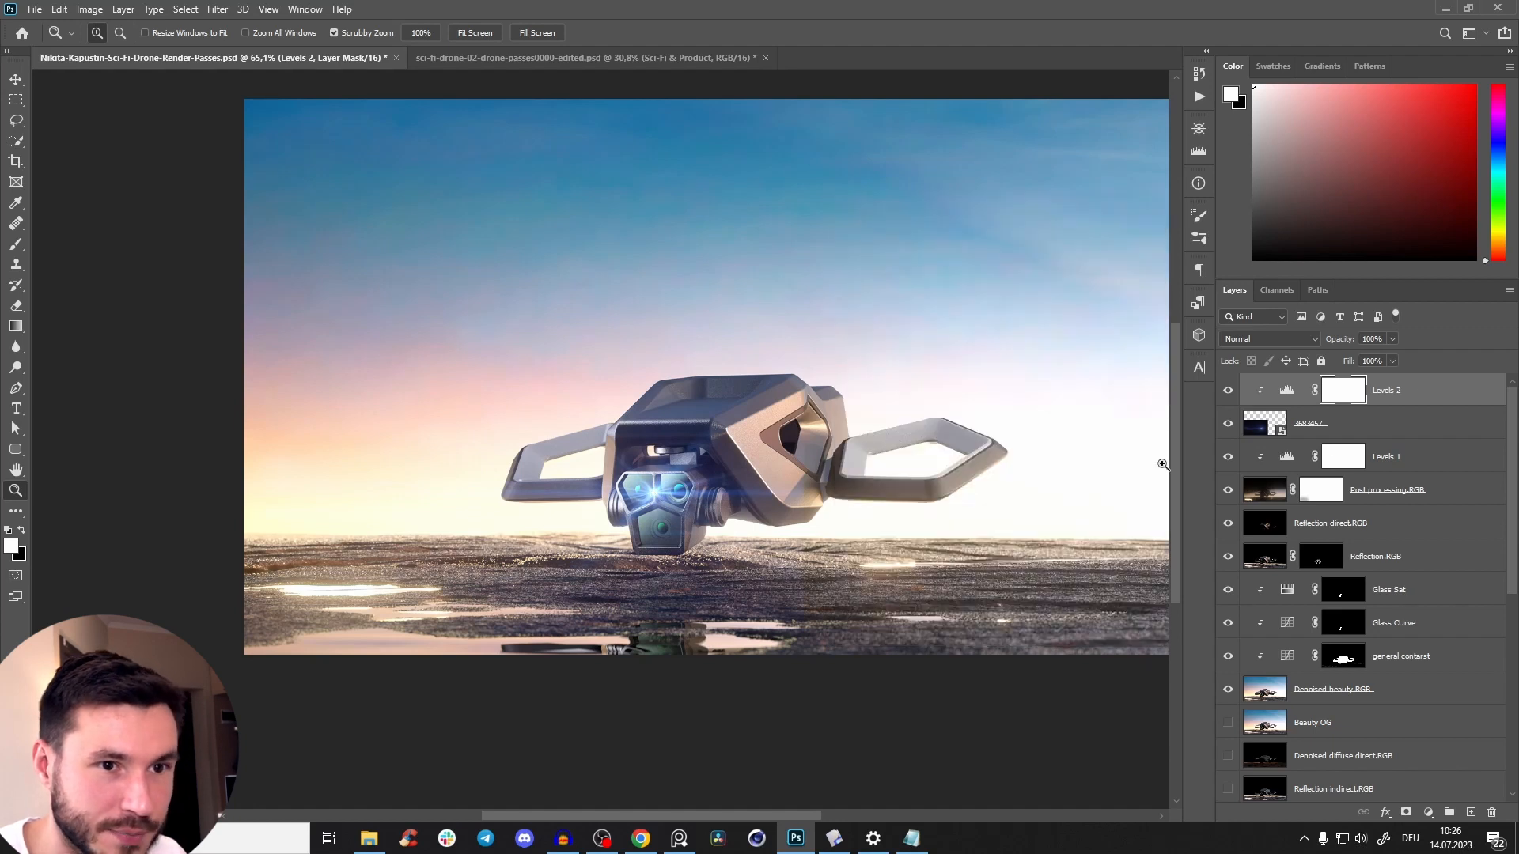
Squash the 3683457 flare layer vertically with Free Transform to make a flatter streak.
{"action": "left_click_drag", "start_coordinate": [619, 510], "coordinate": [685, 471]}
{"action": "key", "text": "v"}
{"action": "key", "text": "ctrl+t"}
{"action": "left_click_drag", "start_coordinate": [637, 274], "coordinate": [706, 387]}
{"action": "left_click_drag", "start_coordinate": [379, 136], "coordinate": [382, 608]}
{"action": "left_click_drag", "start_coordinate": [620, 674], "coordinate": [625, 474]}
{"action": "left_click", "coordinate": [757, 33]}
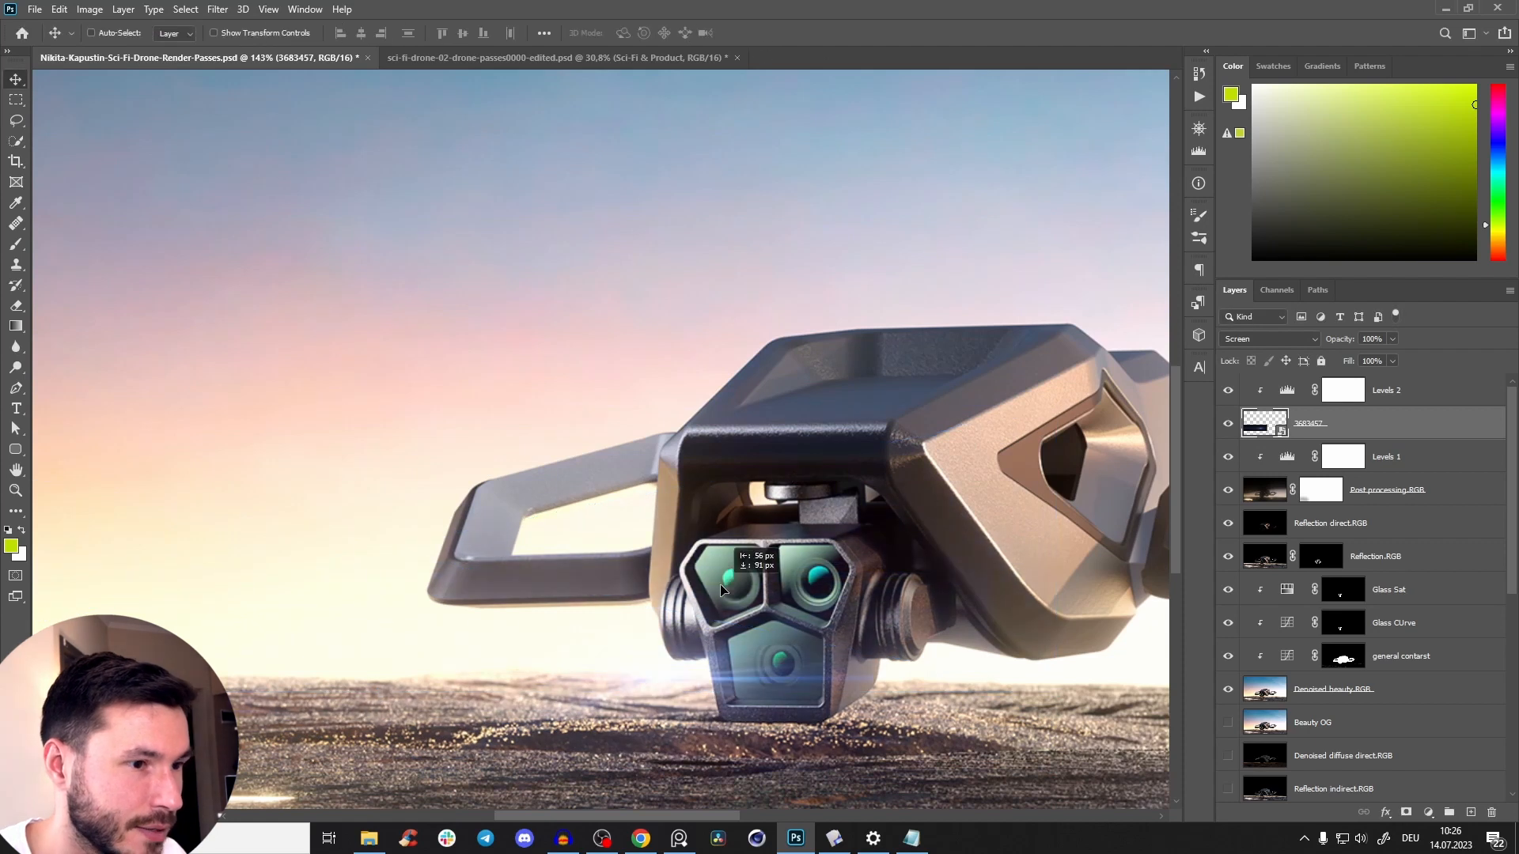
Move the flattened flare onto the drone's upper-left camera lens.
{"action": "left_click_drag", "start_coordinate": [788, 481], "coordinate": [788, 482]}
{"action": "left_click_drag", "start_coordinate": [848, 415], "coordinate": [773, 502]}
{"action": "left_click_drag", "start_coordinate": [869, 390], "coordinate": [832, 323]}
{"action": "left_click_drag", "start_coordinate": [723, 484], "coordinate": [806, 426]}
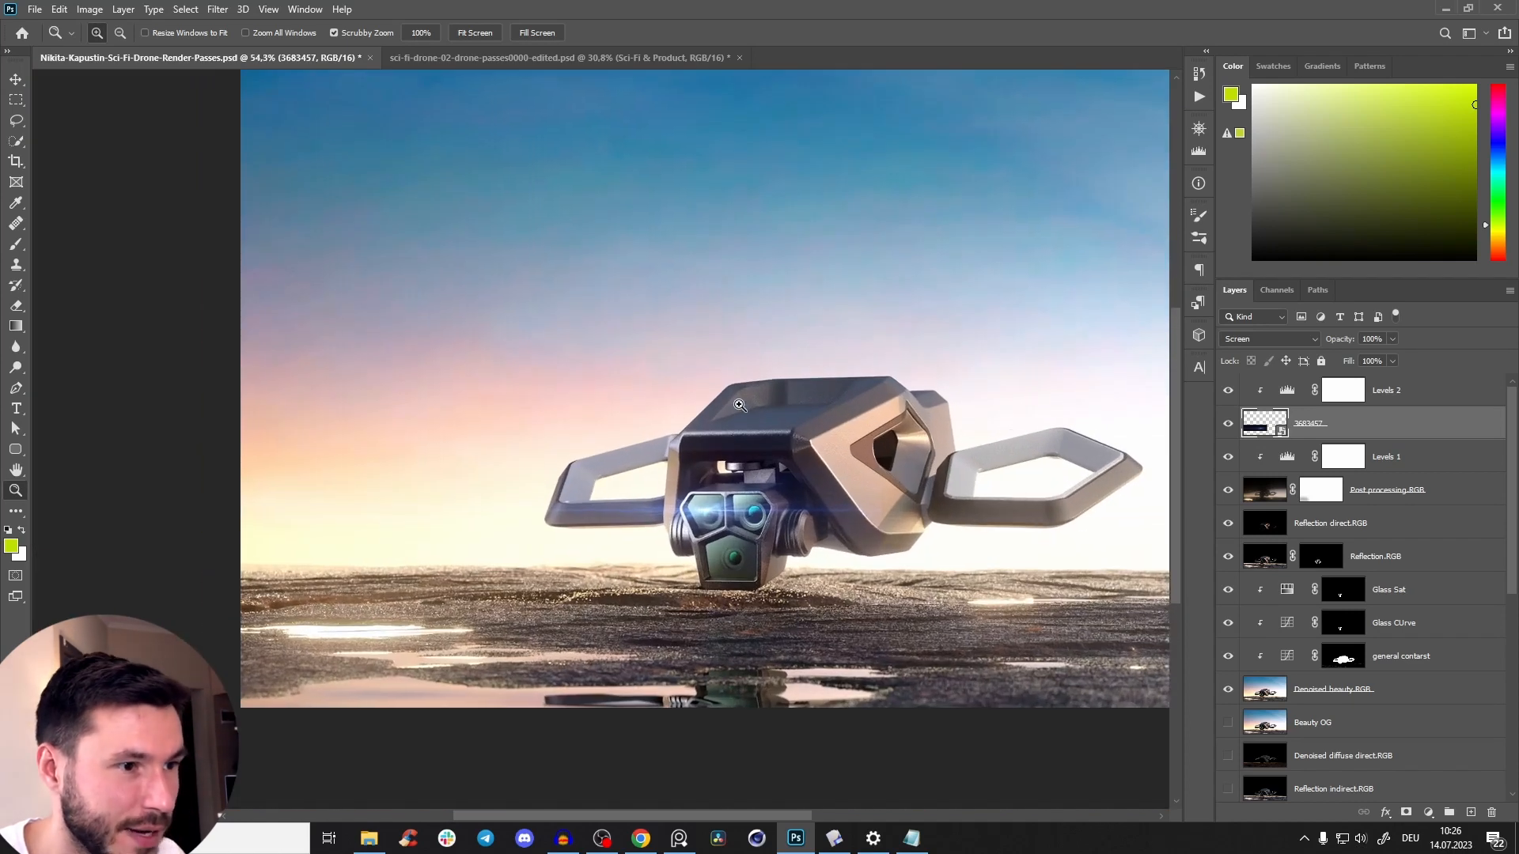
Add a Hue/Saturation adjustment clipped to the flare layer, with hue at -54 and reduced saturation.
{"action": "left_click", "coordinate": [1430, 813]}
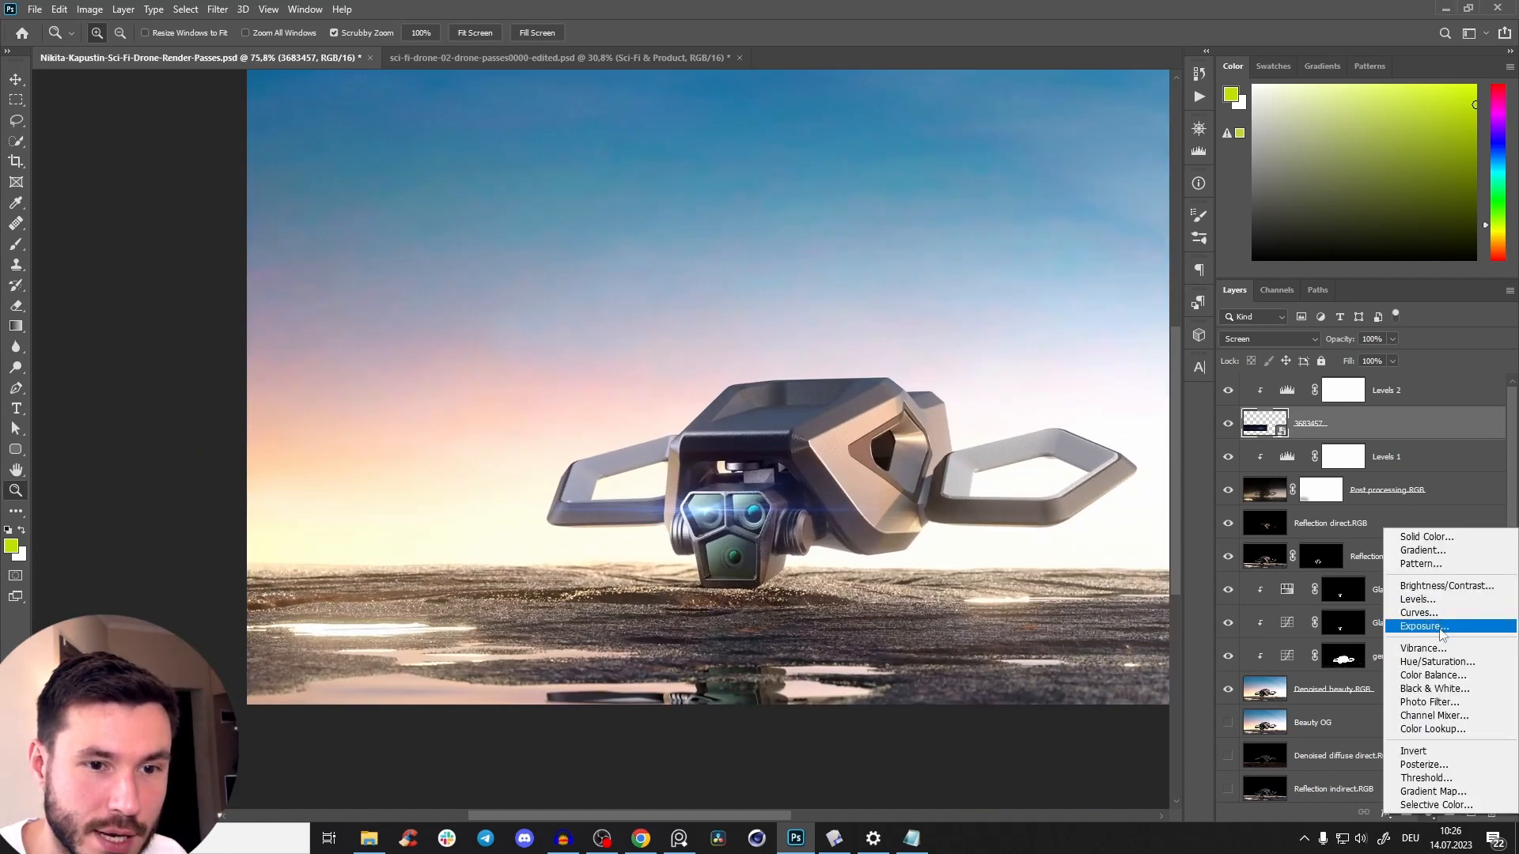
{"action": "left_click", "coordinate": [1436, 667]}
{"action": "left_click_drag", "start_coordinate": [994, 325], "coordinate": [898, 331]}
{"action": "mouse_move", "coordinate": [920, 330]}
{"action": "left_mouse_down"}
{"action": "mouse_move", "coordinate": [904, 331]}
{"action": "mouse_move", "coordinate": [923, 335]}
{"action": "left_mouse_up"}
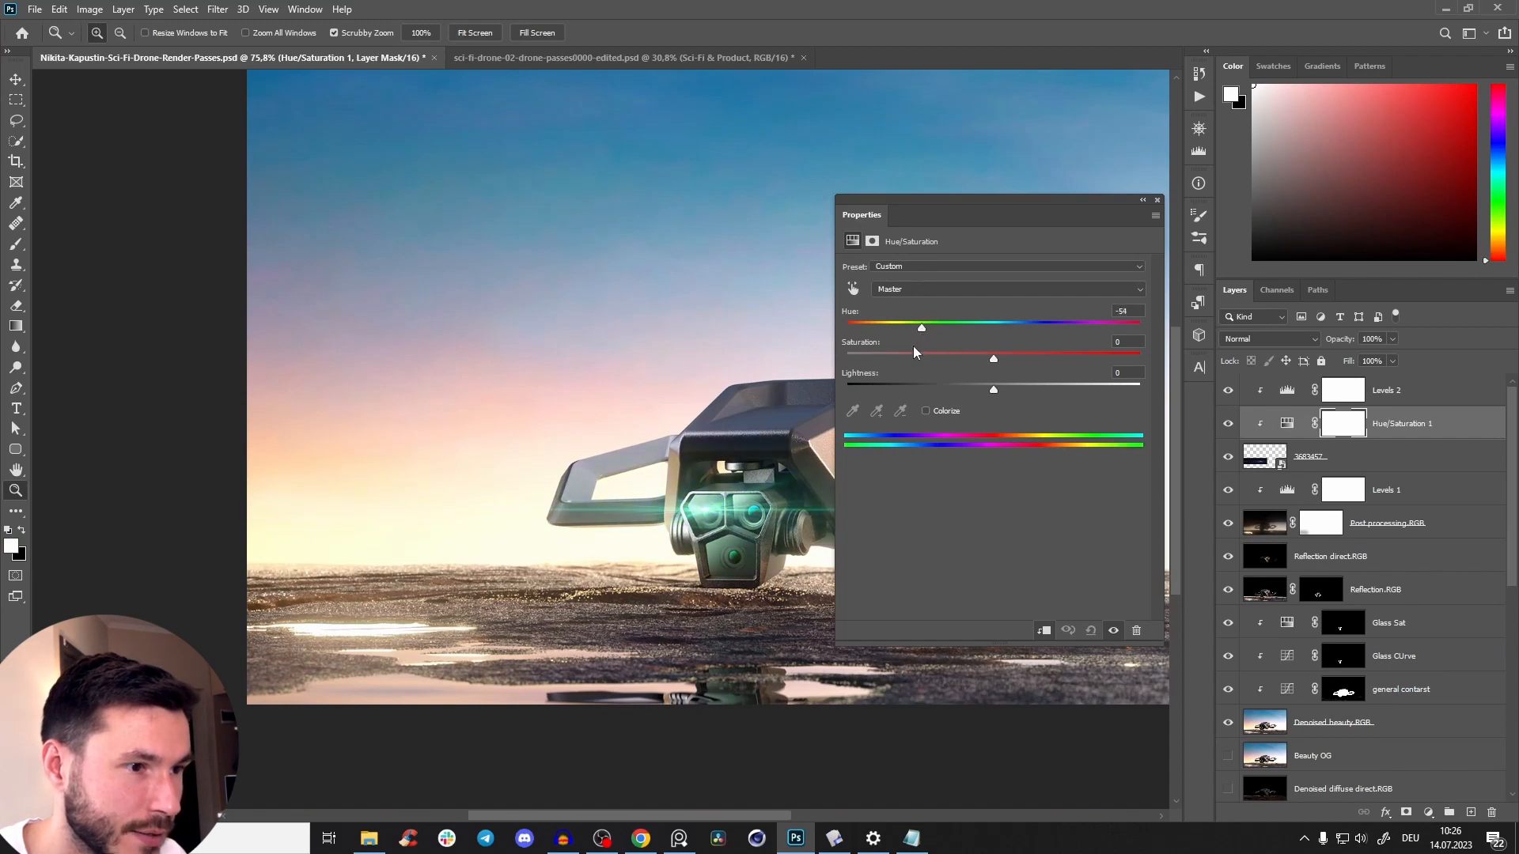
{"action": "left_click_drag", "start_coordinate": [678, 520], "coordinate": [722, 458]}
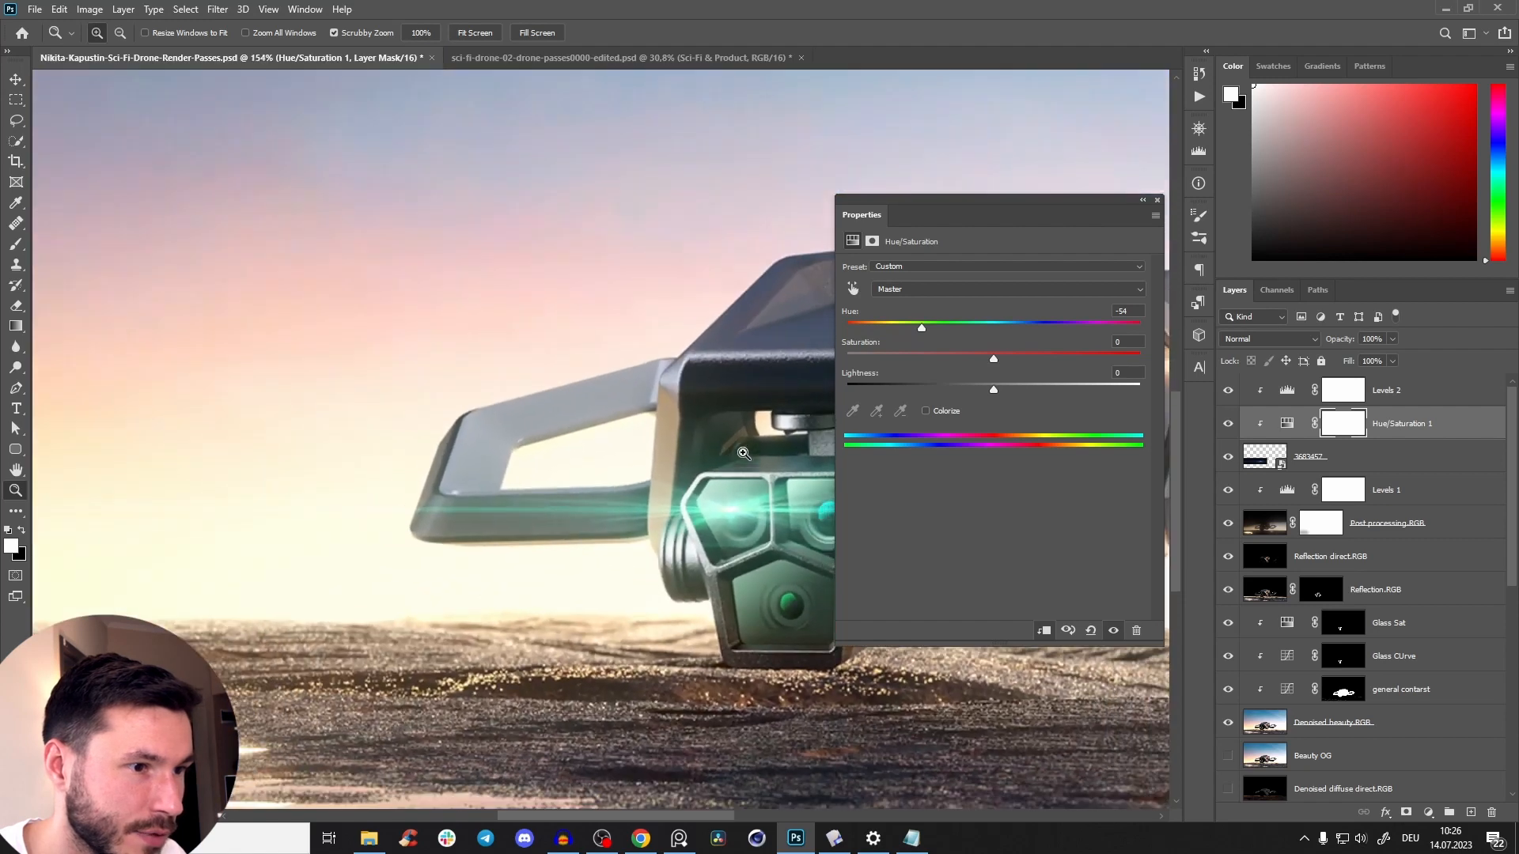
{"action": "left_click_drag", "start_coordinate": [993, 362], "coordinate": [957, 370]}
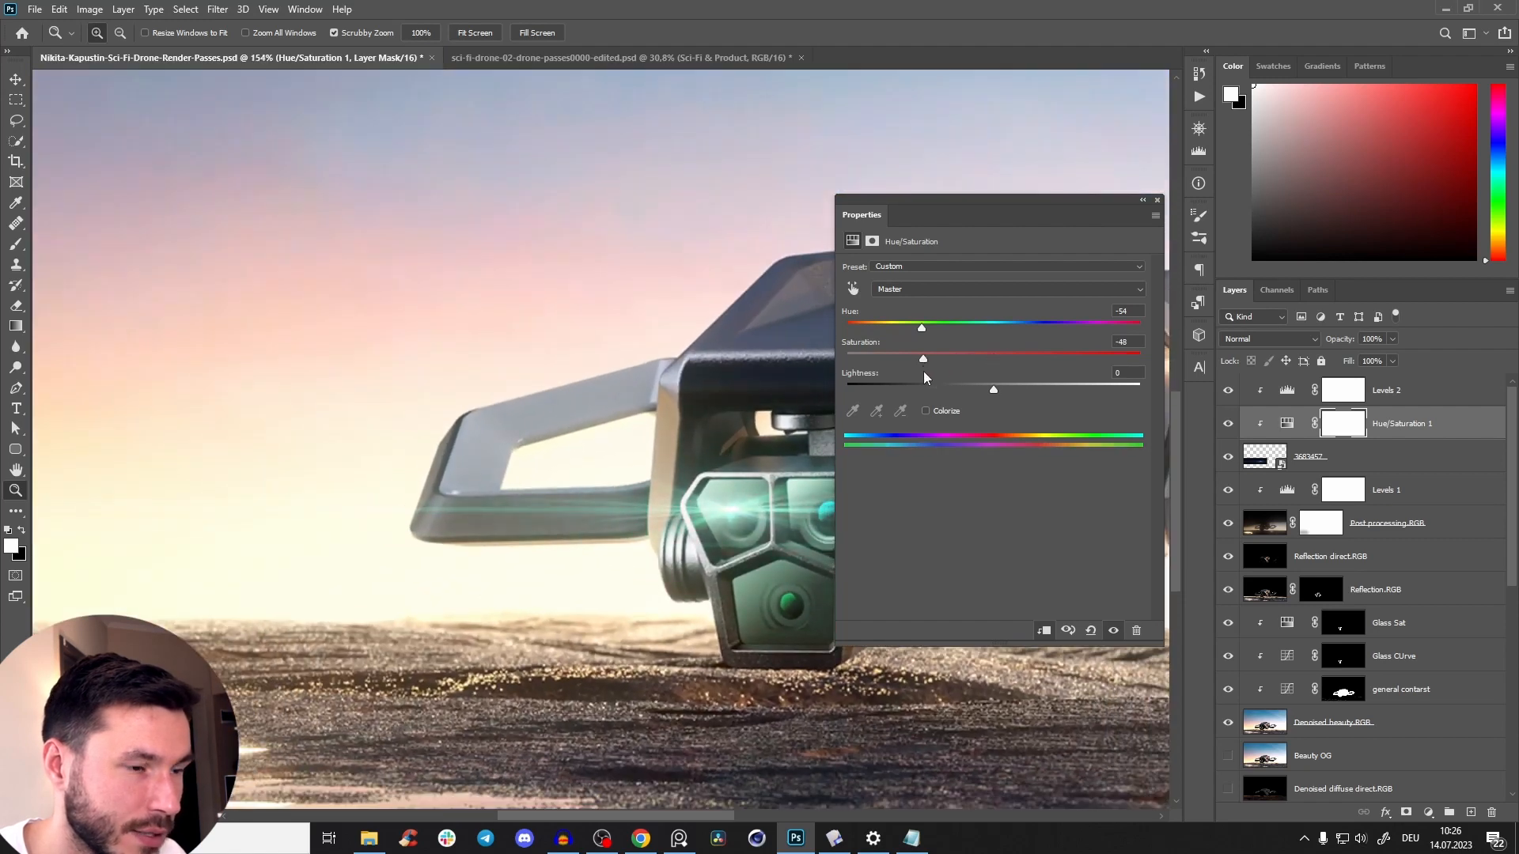
{"action": "left_click", "coordinate": [1157, 202]}
Flatten the green flare further with Free Transform and center it on the drone's upper-left lens.
{"action": "left_click_drag", "start_coordinate": [744, 501], "coordinate": [772, 449]}
{"action": "key", "text": "v"}
{"action": "mouse_move", "coordinate": [741, 511]}
{"action": "left_mouse_down"}
{"action": "mouse_move", "coordinate": [802, 514]}
{"action": "mouse_move", "coordinate": [763, 514]}
{"action": "left_mouse_up"}
{"action": "key", "text": "ctrl+t"}
{"action": "left_click_drag", "start_coordinate": [602, 427], "coordinate": [601, 481]}
{"action": "left_click_drag", "start_coordinate": [737, 515], "coordinate": [800, 494]}
{"action": "left_click_drag", "start_coordinate": [662, 462], "coordinate": [642, 436]}
{"action": "left_click_drag", "start_coordinate": [779, 489], "coordinate": [753, 502]}
{"action": "left_click", "coordinate": [757, 33]}
Add a layer mask to the flare and paint black at 50% brush opacity over its hard edge on the drone body.
{"action": "key", "text": "z"}
{"action": "left_click_drag", "start_coordinate": [835, 510], "coordinate": [932, 512]}
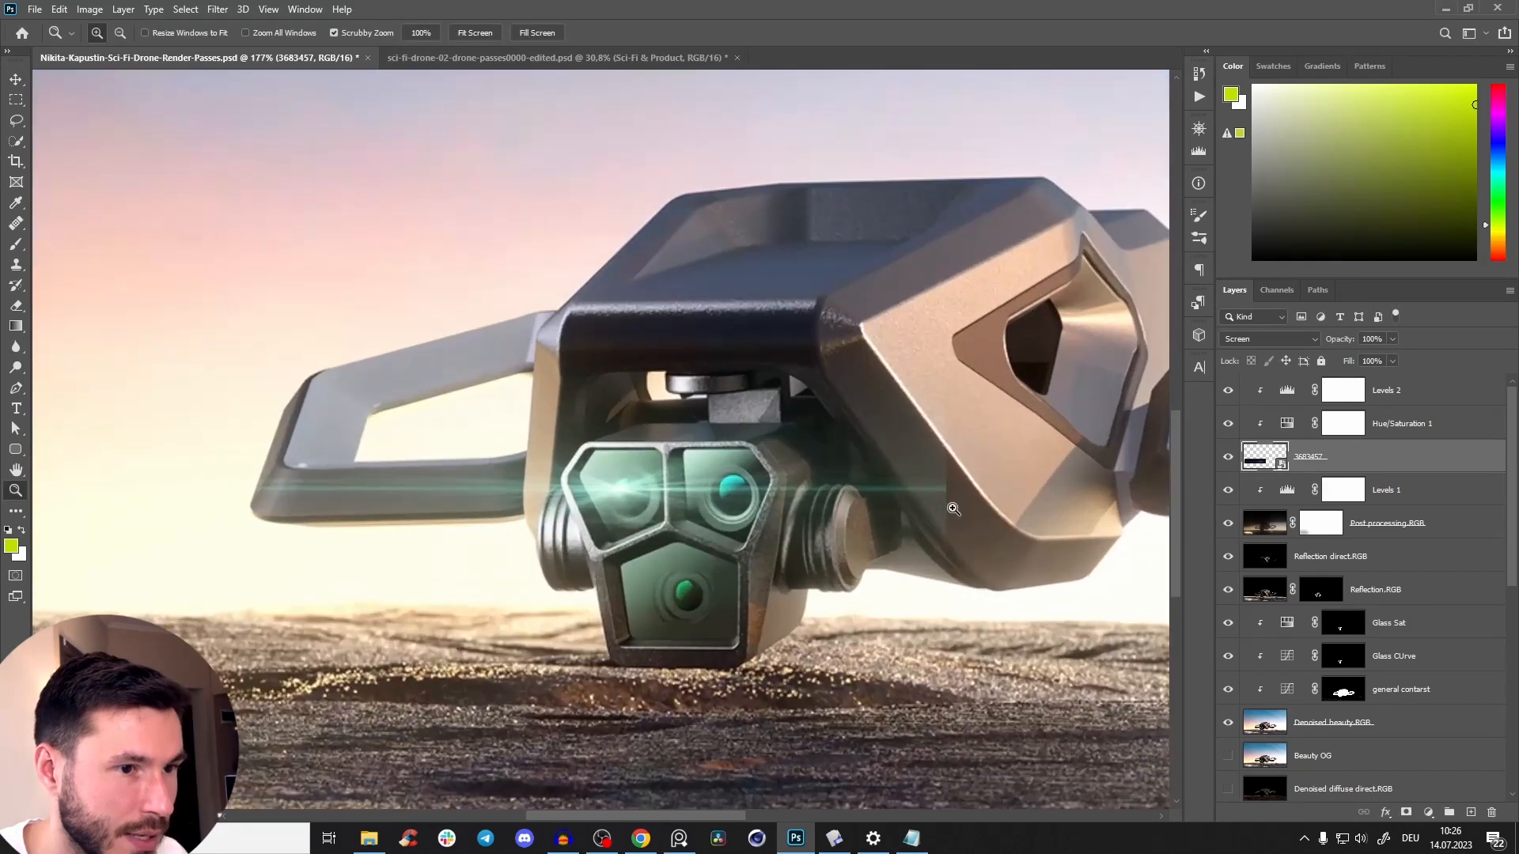
{"action": "left_click", "coordinate": [931, 514]}
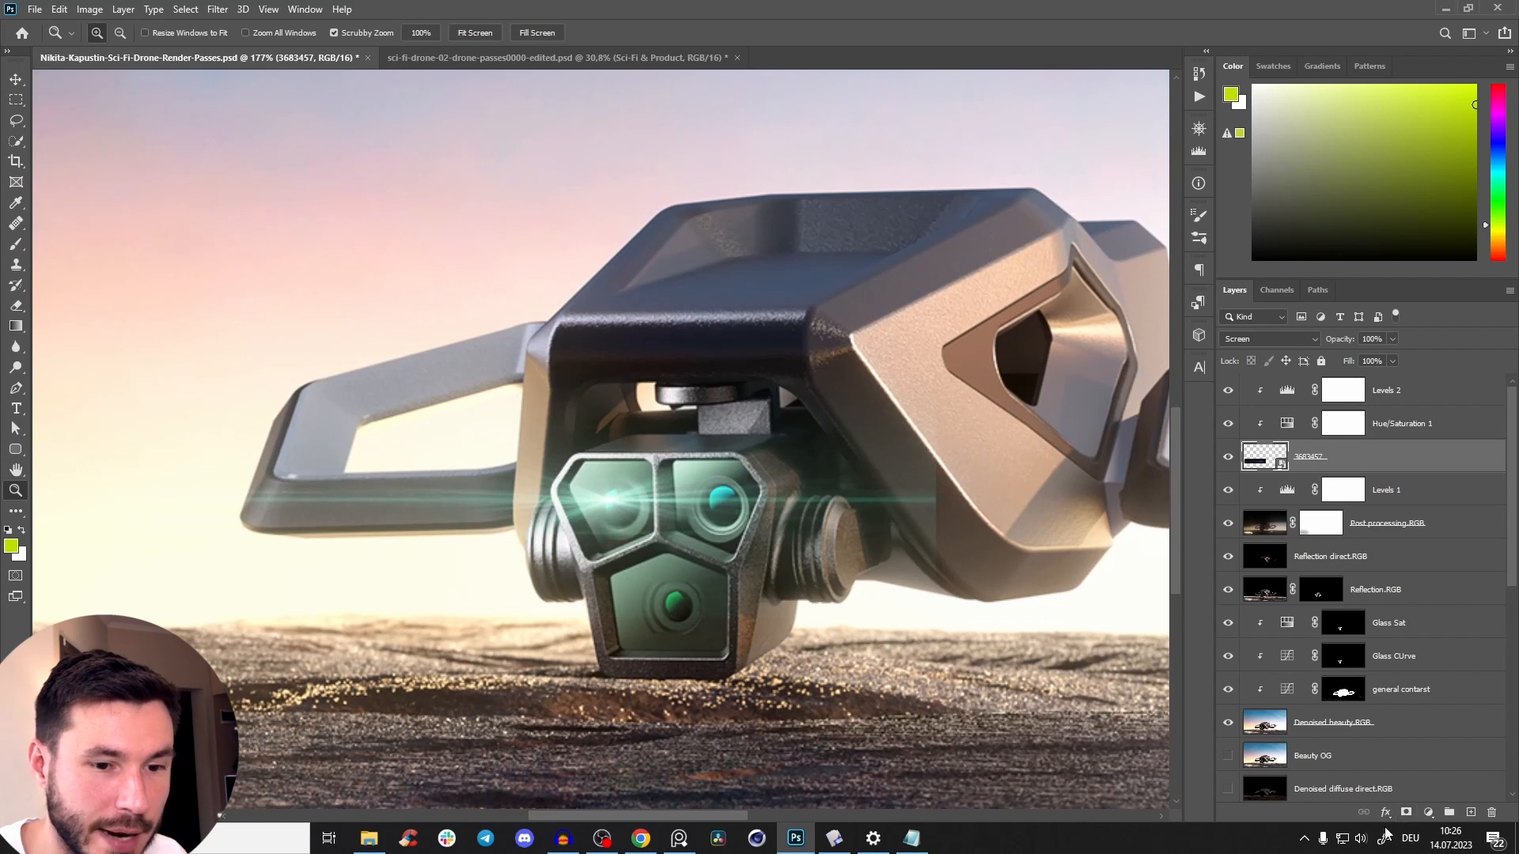
{"action": "left_click", "coordinate": [1405, 812]}
{"action": "key", "text": "x"}
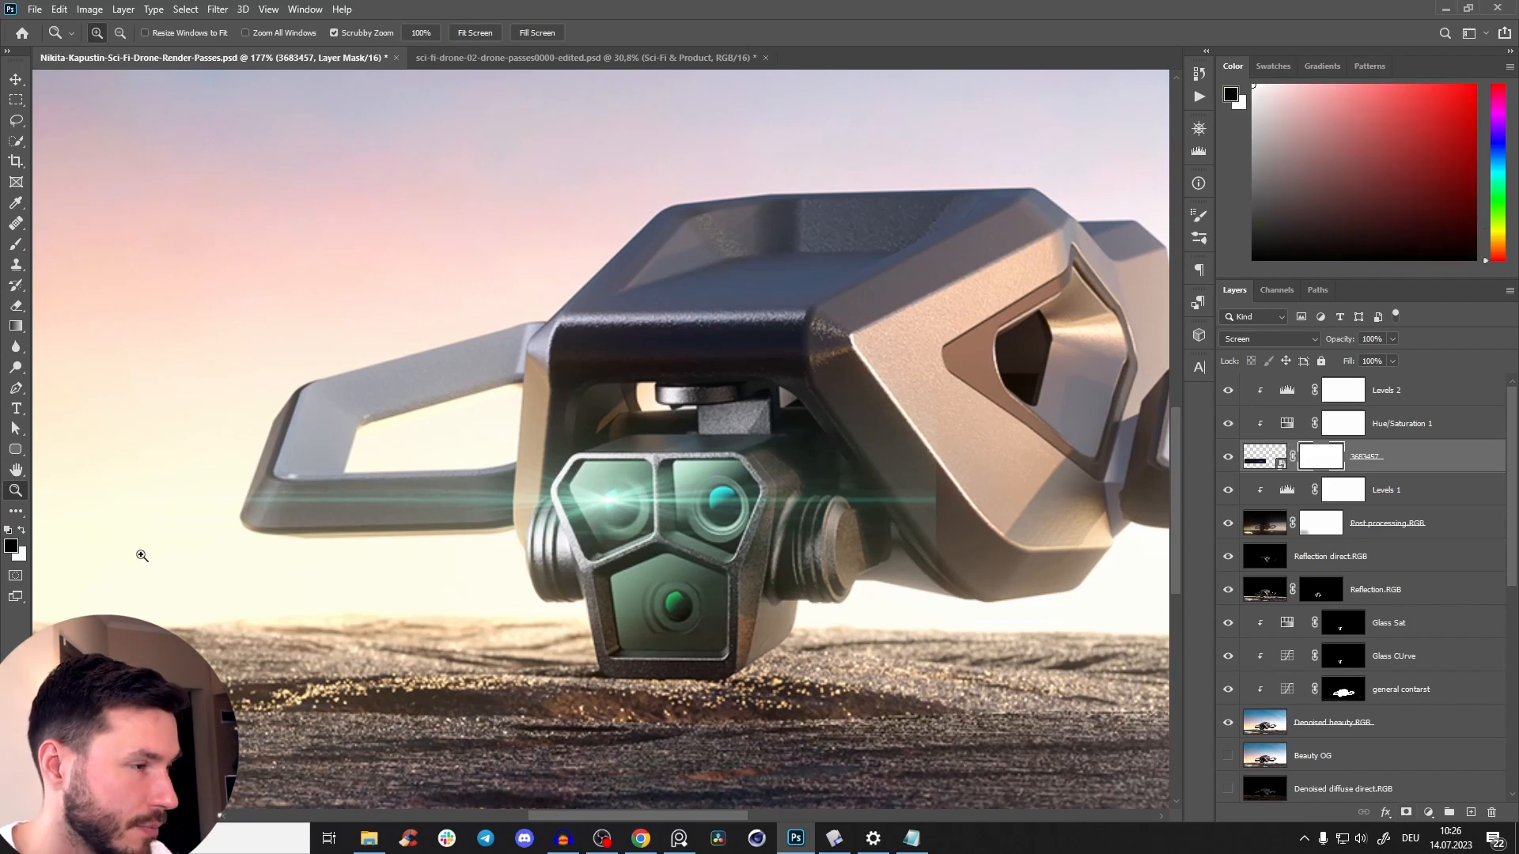
{"action": "key", "text": "b"}
{"action": "left_click_drag", "start_coordinate": [873, 456], "coordinate": [726, 437]}
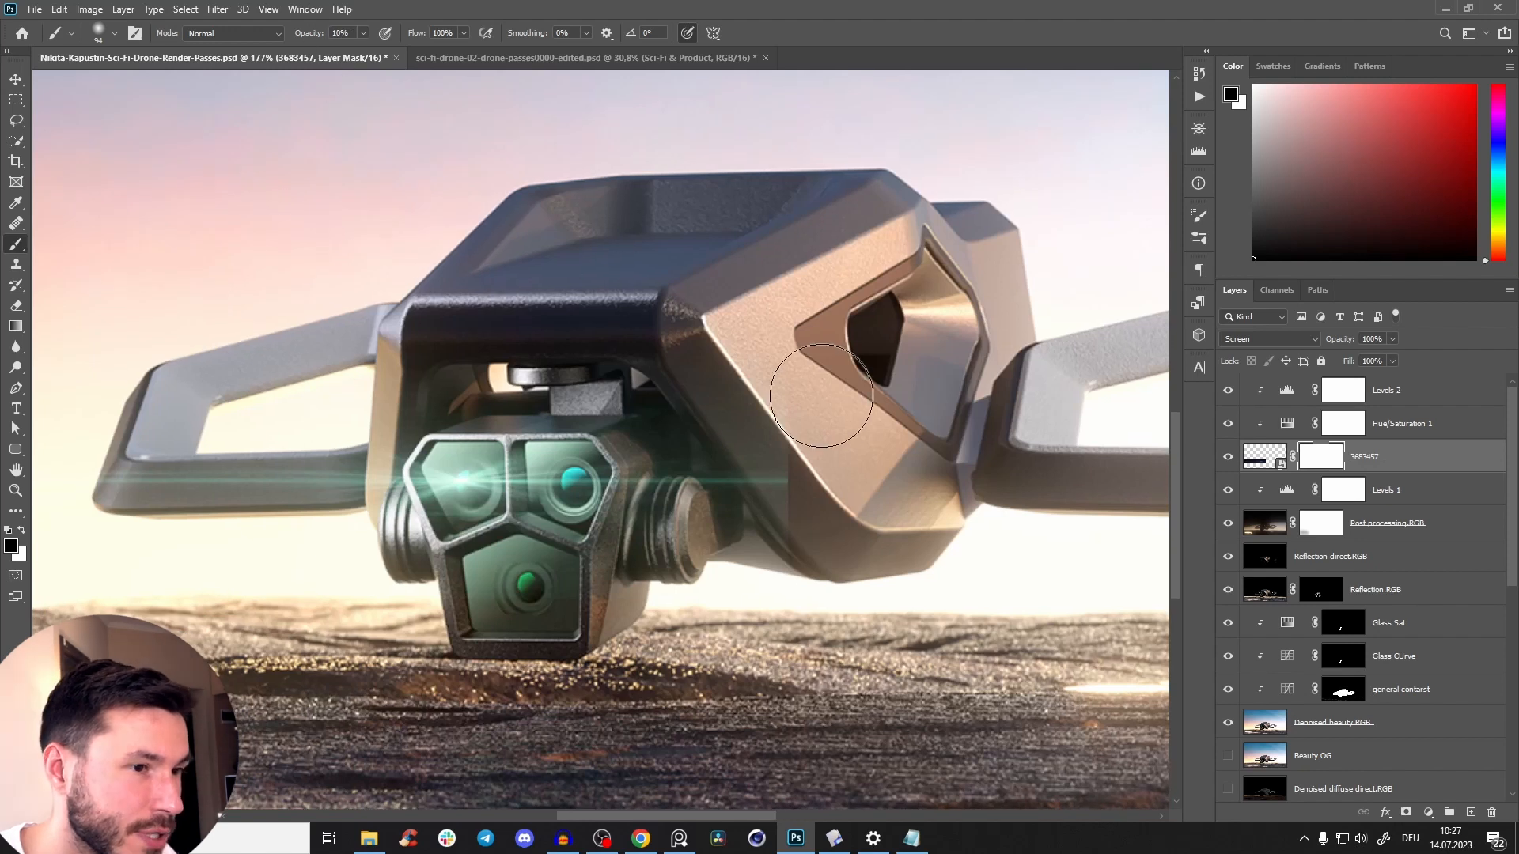
{"action": "mouse_move", "coordinate": [798, 423]}
{"action": "left_mouse_down"}
{"action": "mouse_move", "coordinate": [822, 523]}
{"action": "mouse_move", "coordinate": [815, 569]}
{"action": "left_mouse_up"}
{"action": "key", "text": "5"}
{"action": "left_click_drag", "start_coordinate": [755, 349], "coordinate": [804, 625]}
{"action": "left_click_drag", "start_coordinate": [472, 258], "coordinate": [753, 83]}
Compare the whole image with the flare layer hidden and shown.
{"action": "left_click_drag", "start_coordinate": [896, 384], "coordinate": [633, 520]}
{"action": "left_click_drag", "start_coordinate": [747, 391], "coordinate": [688, 474]}
{"action": "left_click_drag", "start_coordinate": [755, 359], "coordinate": [854, 356]}
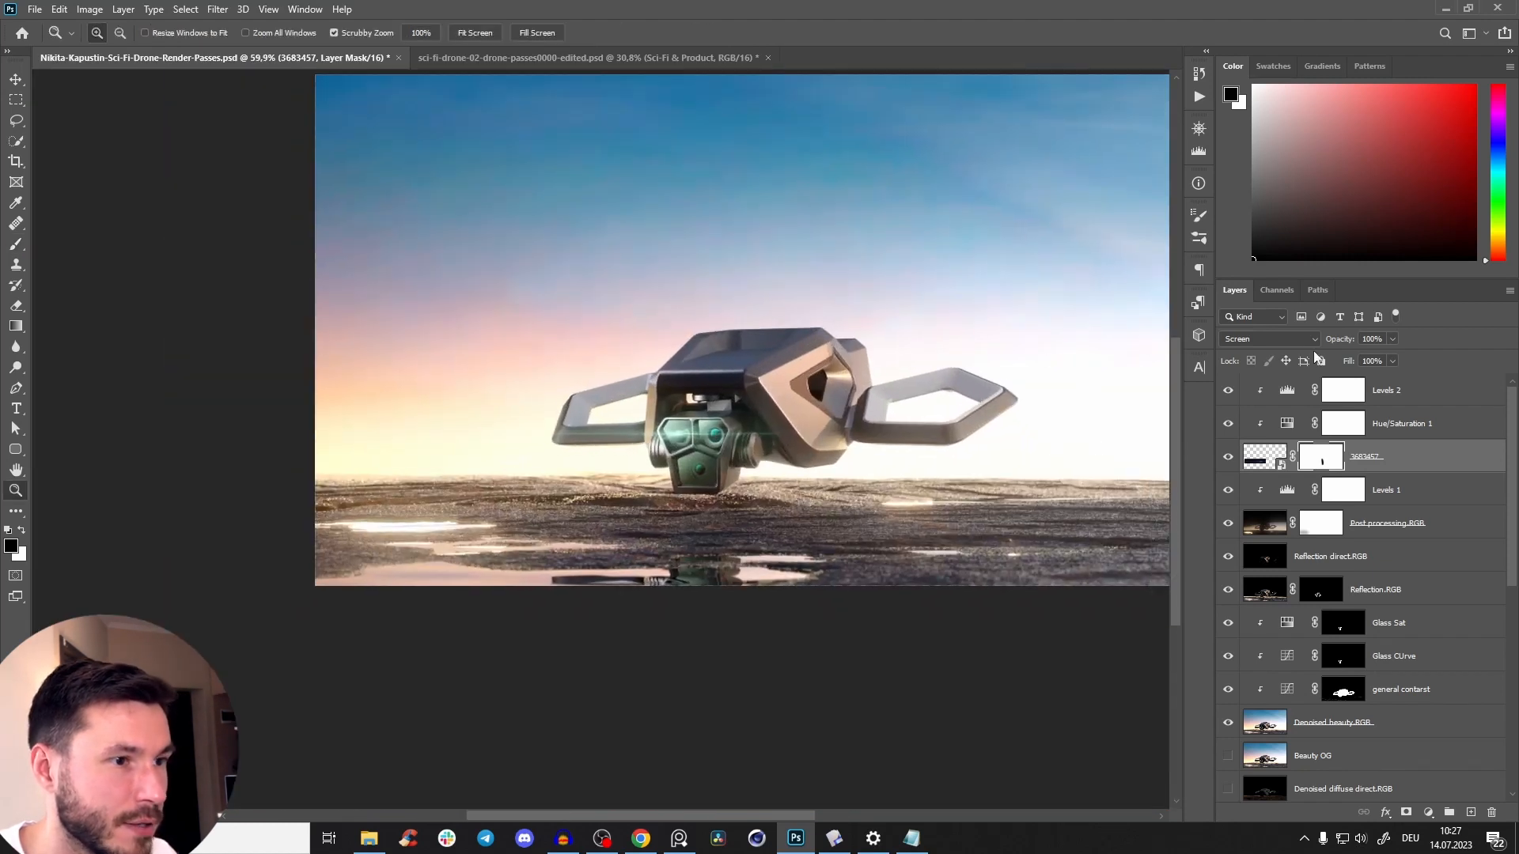
{"action": "left_click", "coordinate": [1228, 459]}
{"action": "left_click", "coordinate": [1228, 459]}
{"action": "left_click", "coordinate": [1240, 461]}
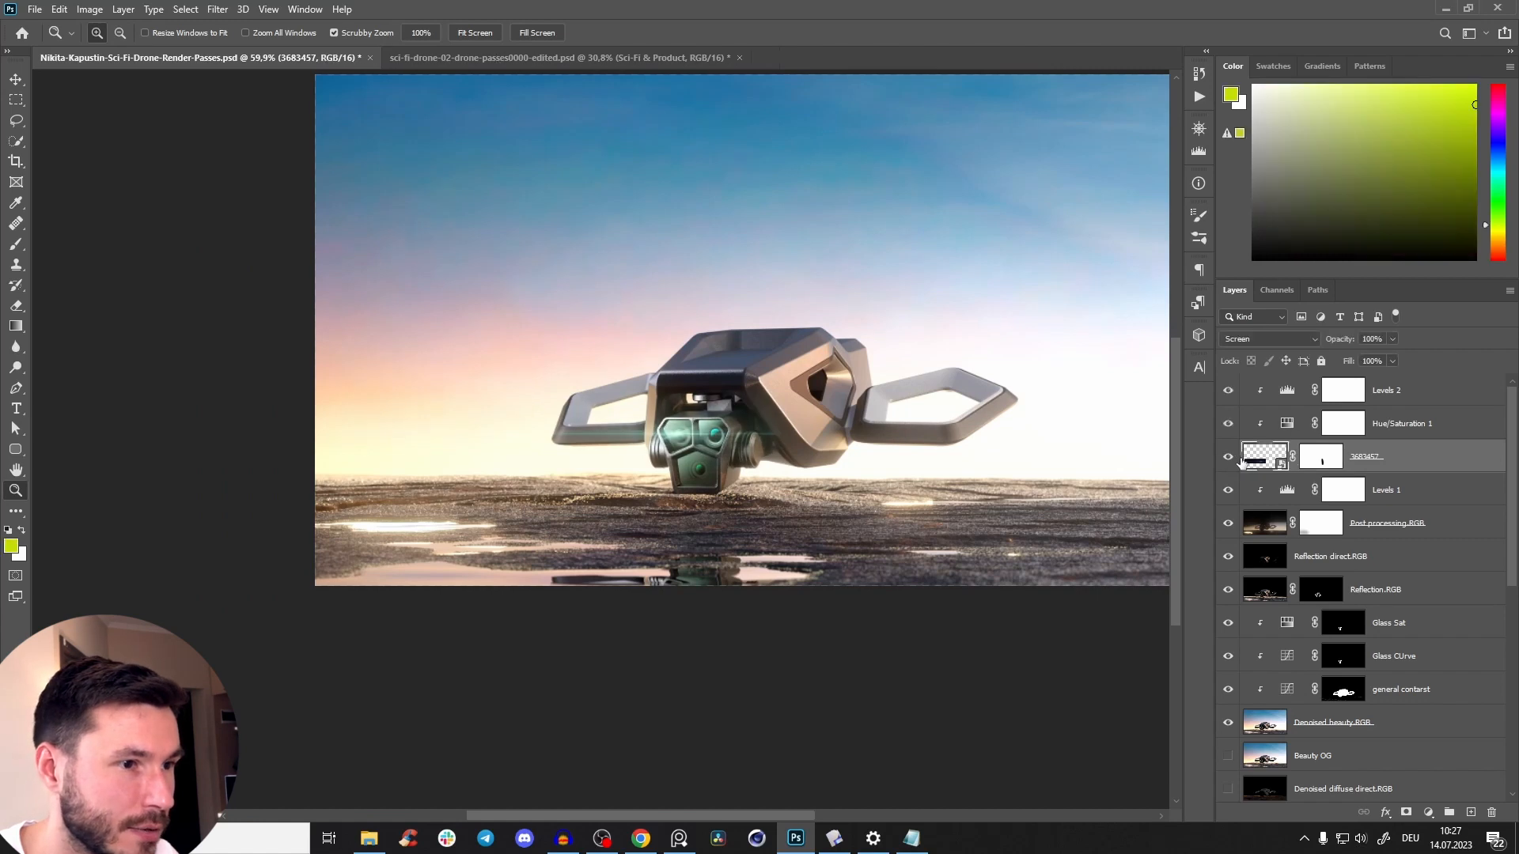
{"action": "double_click", "coordinate": [1245, 462]}
{"action": "left_click", "coordinate": [1143, 340]}
{"action": "left_click_drag", "start_coordinate": [781, 423], "coordinate": [807, 451]}
{"action": "key", "text": "b"}
{"action": "left_click", "coordinate": [812, 474]}
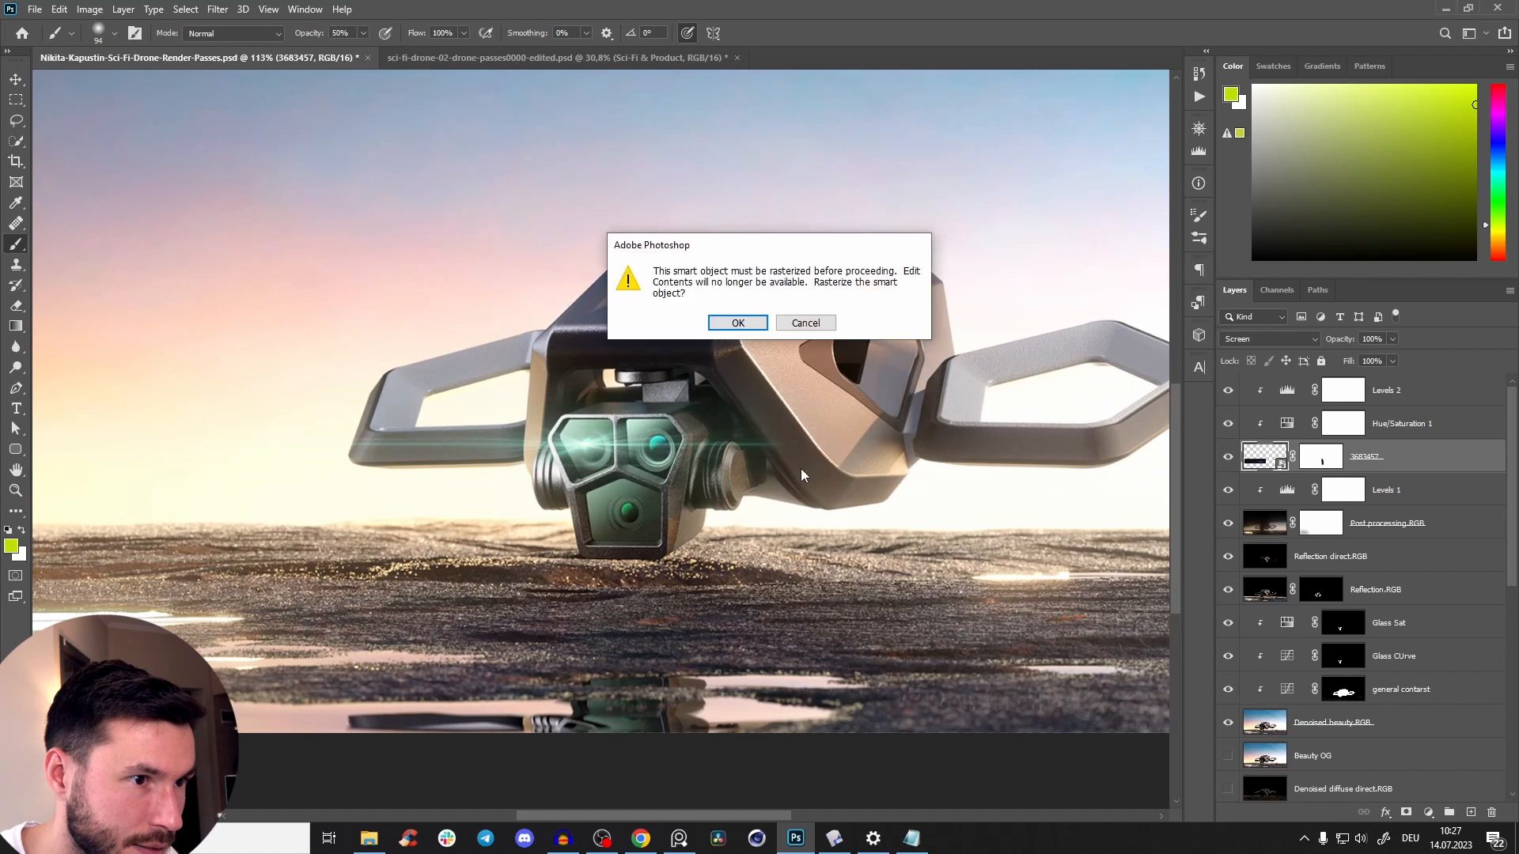
{"action": "key", "text": "Escape"}
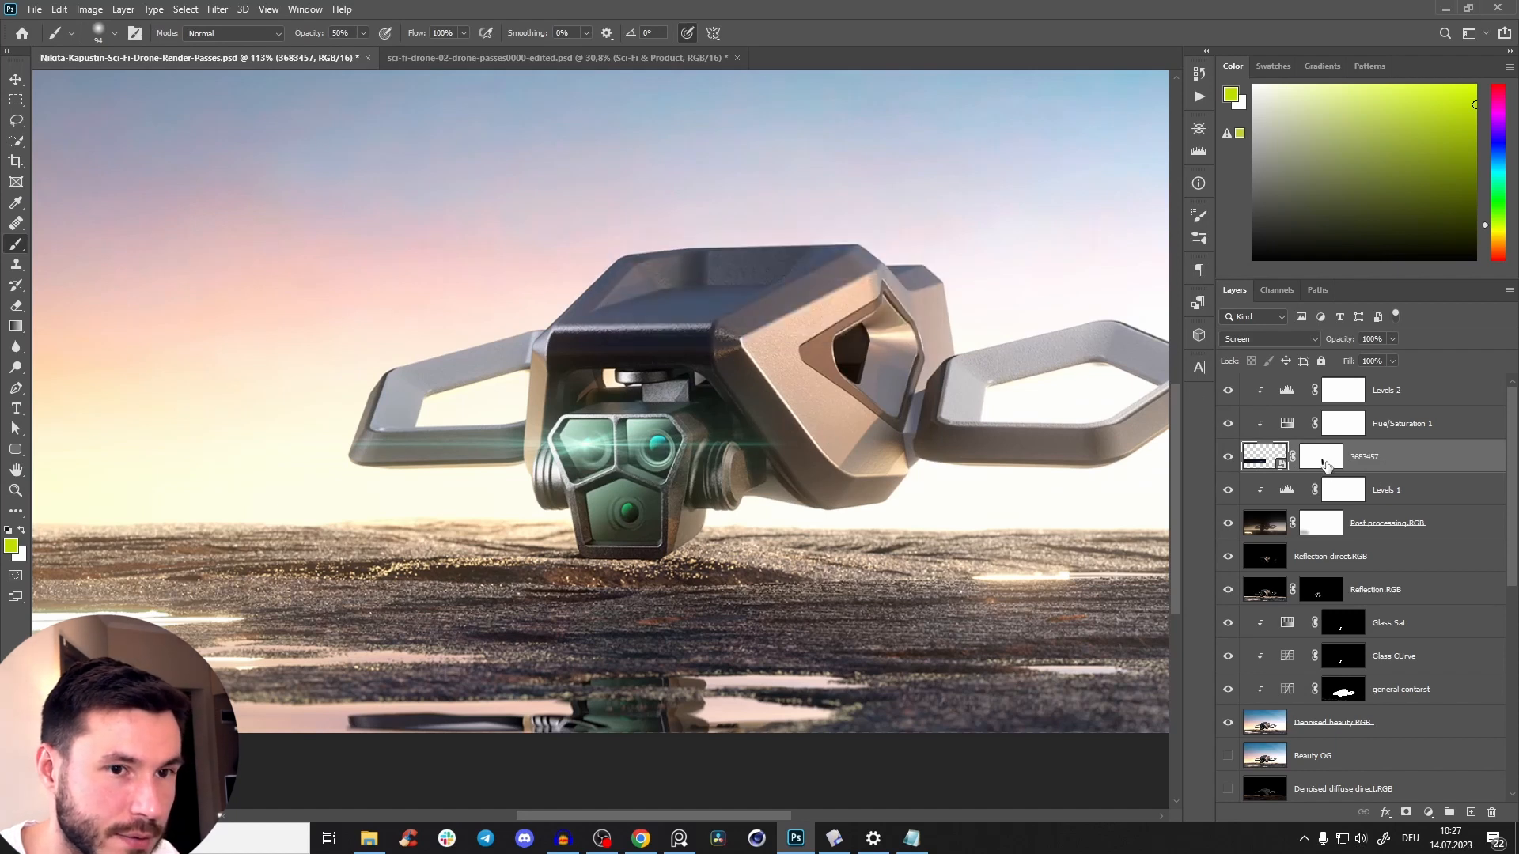
Paint more black on the flare layer's mask to clear the remaining glow from the drone's front and side.
{"action": "left_click", "coordinate": [1324, 462]}
{"action": "mouse_move", "coordinate": [774, 335]}
{"action": "left_mouse_down"}
{"action": "mouse_move", "coordinate": [793, 385]}
{"action": "mouse_move", "coordinate": [783, 411]}
{"action": "mouse_move", "coordinate": [630, 319]}
{"action": "left_mouse_up"}
{"action": "key", "text": "z"}
{"action": "left_click_drag", "start_coordinate": [775, 462], "coordinate": [672, 564]}
{"action": "left_click_drag", "start_coordinate": [673, 563], "coordinate": [699, 570]}
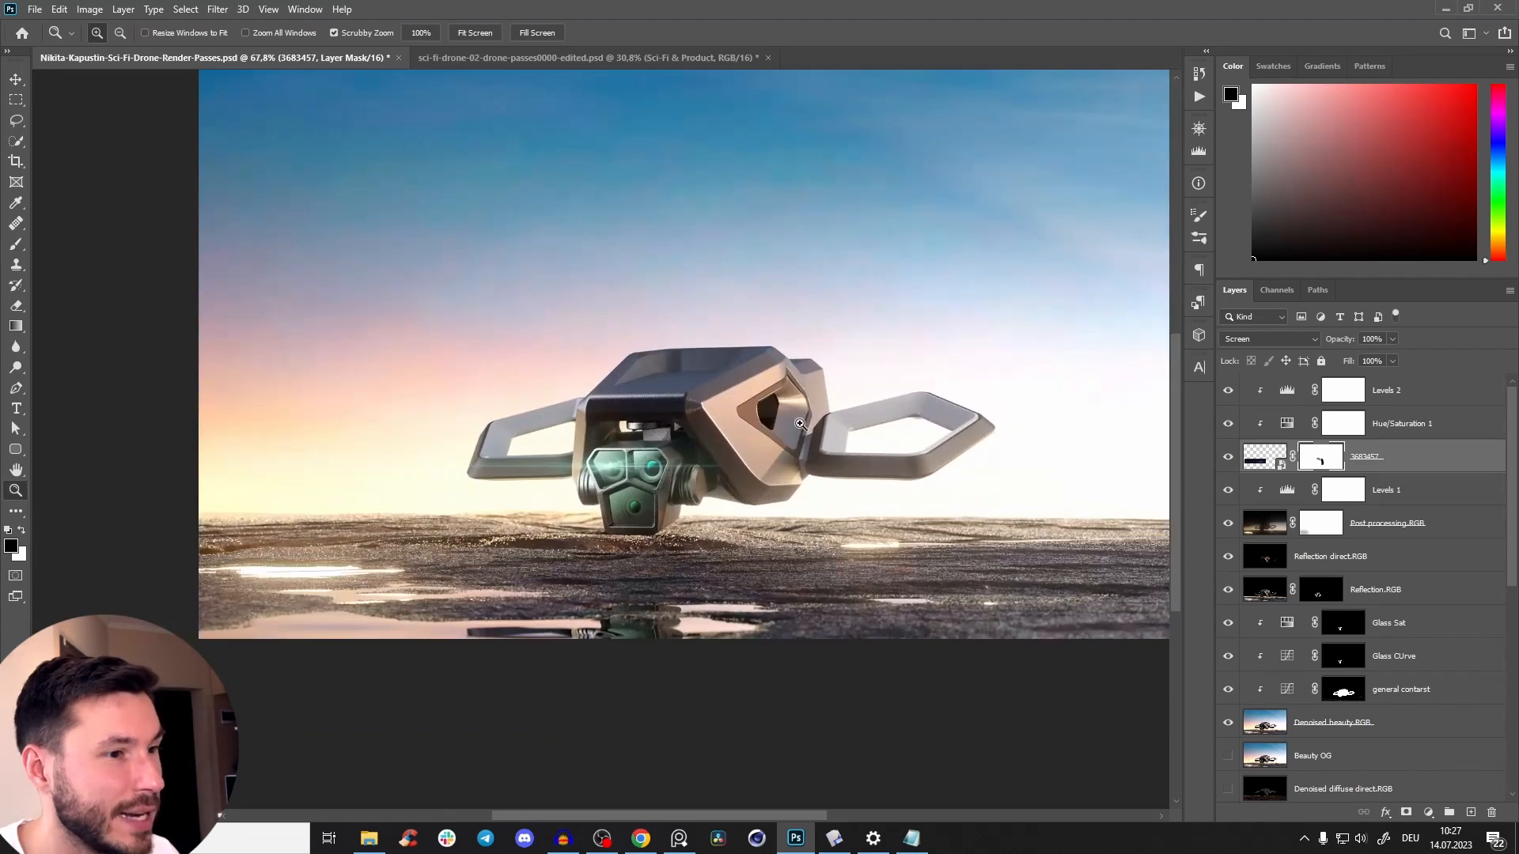
Review the whole composite, then inspect the drone in the sci-fi-drone-02-drone-passes0000-edited.psd document for comparison.
{"action": "left_click_drag", "start_coordinate": [742, 505], "coordinate": [753, 363]}
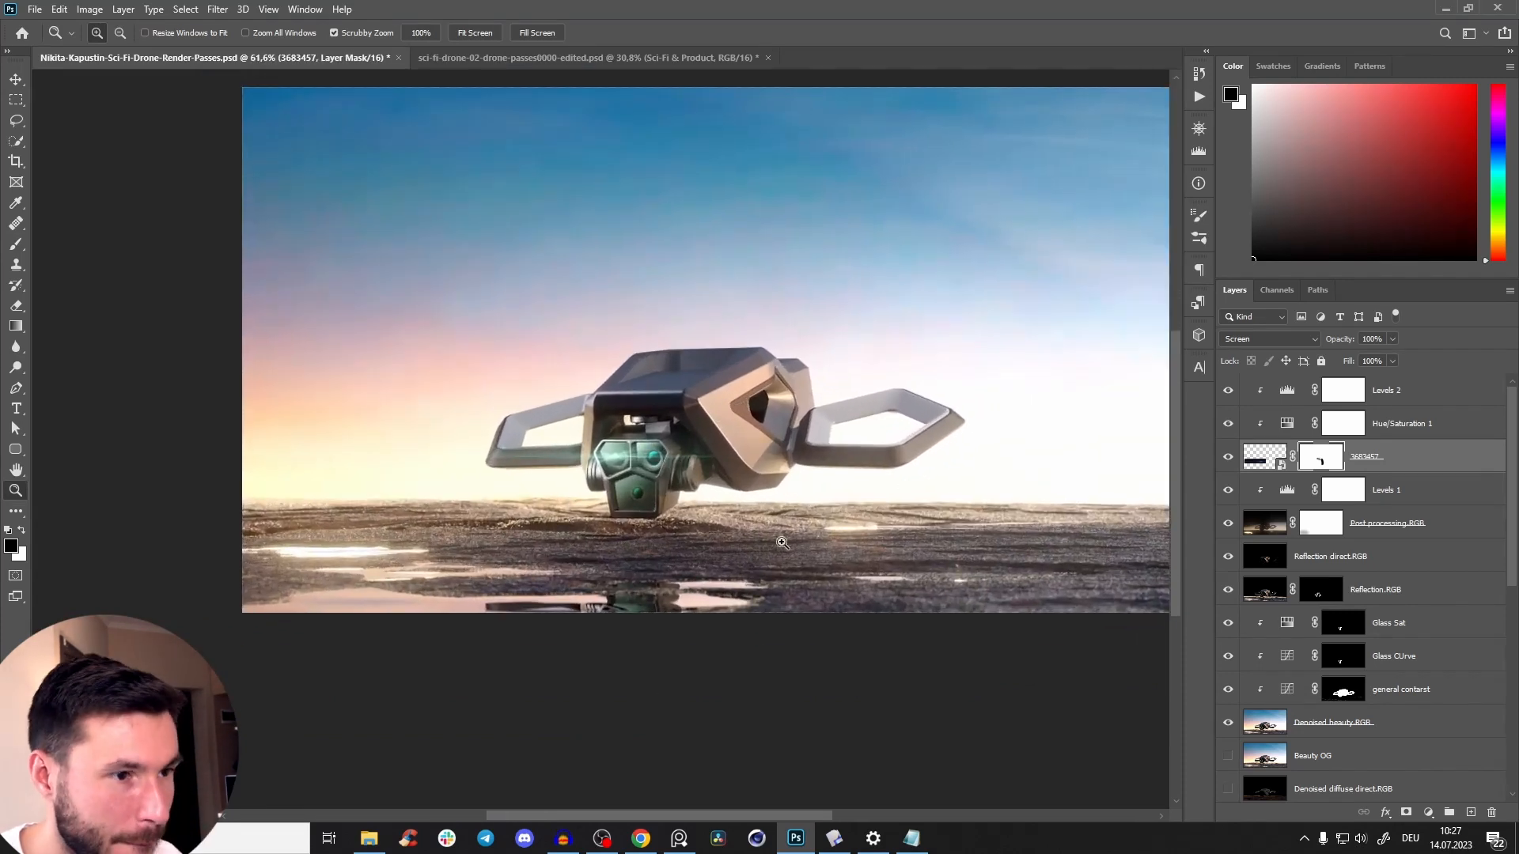
{"action": "left_click_drag", "start_coordinate": [758, 401], "coordinate": [776, 407]}
{"action": "left_click_drag", "start_coordinate": [799, 467], "coordinate": [748, 451]}
{"action": "left_click_drag", "start_coordinate": [754, 454], "coordinate": [744, 477]}
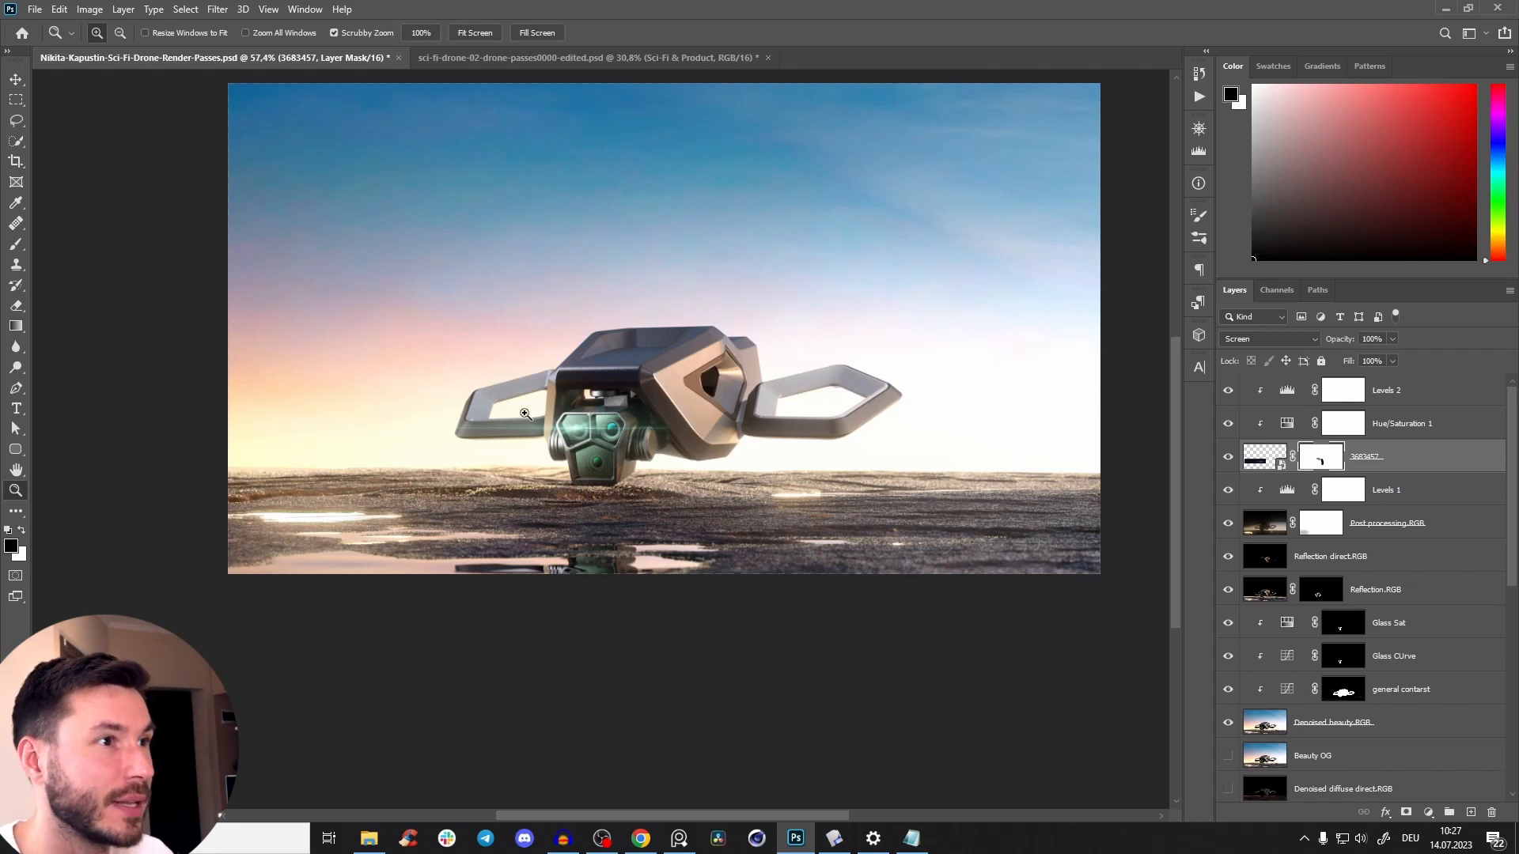
{"action": "left_click", "coordinate": [681, 63]}
{"action": "left_click_drag", "start_coordinate": [617, 584], "coordinate": [666, 467]}
{"action": "left_click_drag", "start_coordinate": [709, 546], "coordinate": [736, 489]}
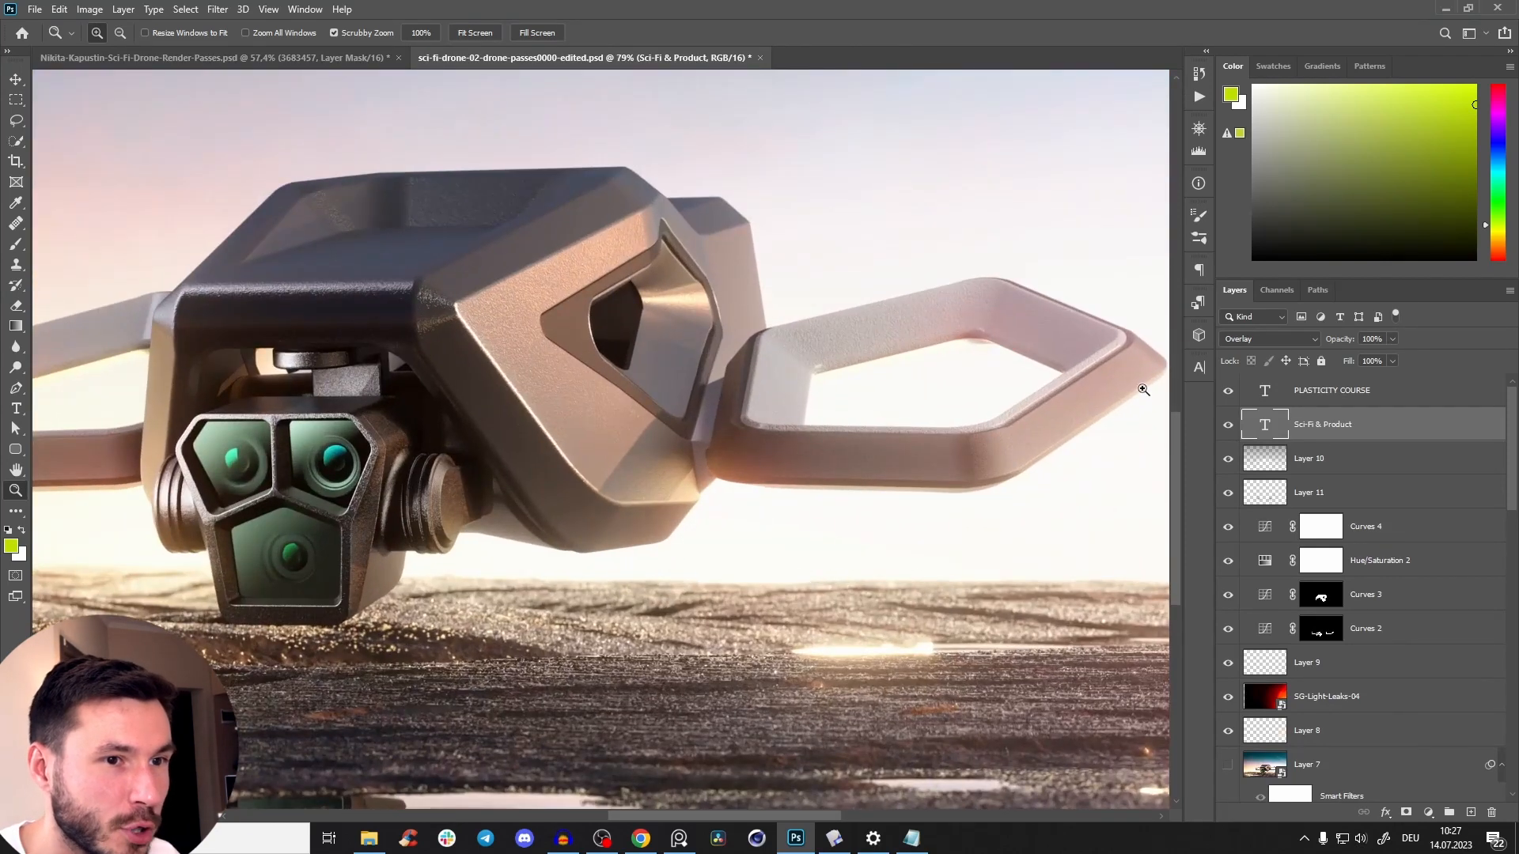
View the whole titled image in the edited reference document, then return to the render-passes document and inspect the drone.
{"action": "left_click_drag", "start_coordinate": [878, 492], "coordinate": [1064, 477]}
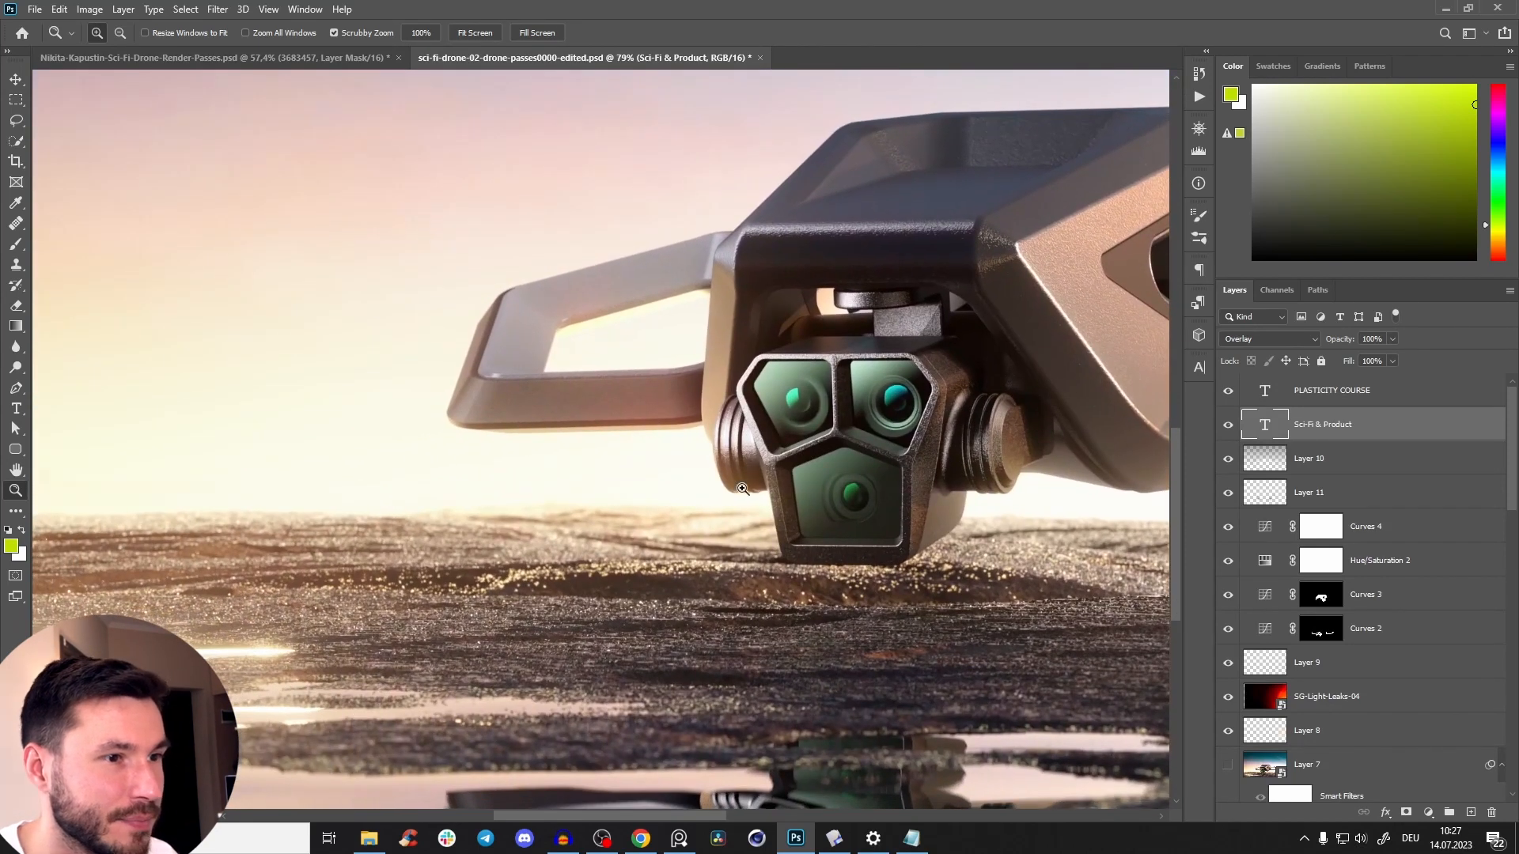
{"action": "left_click_drag", "start_coordinate": [742, 489], "coordinate": [715, 497]}
{"action": "left_click_drag", "start_coordinate": [939, 537], "coordinate": [832, 522]}
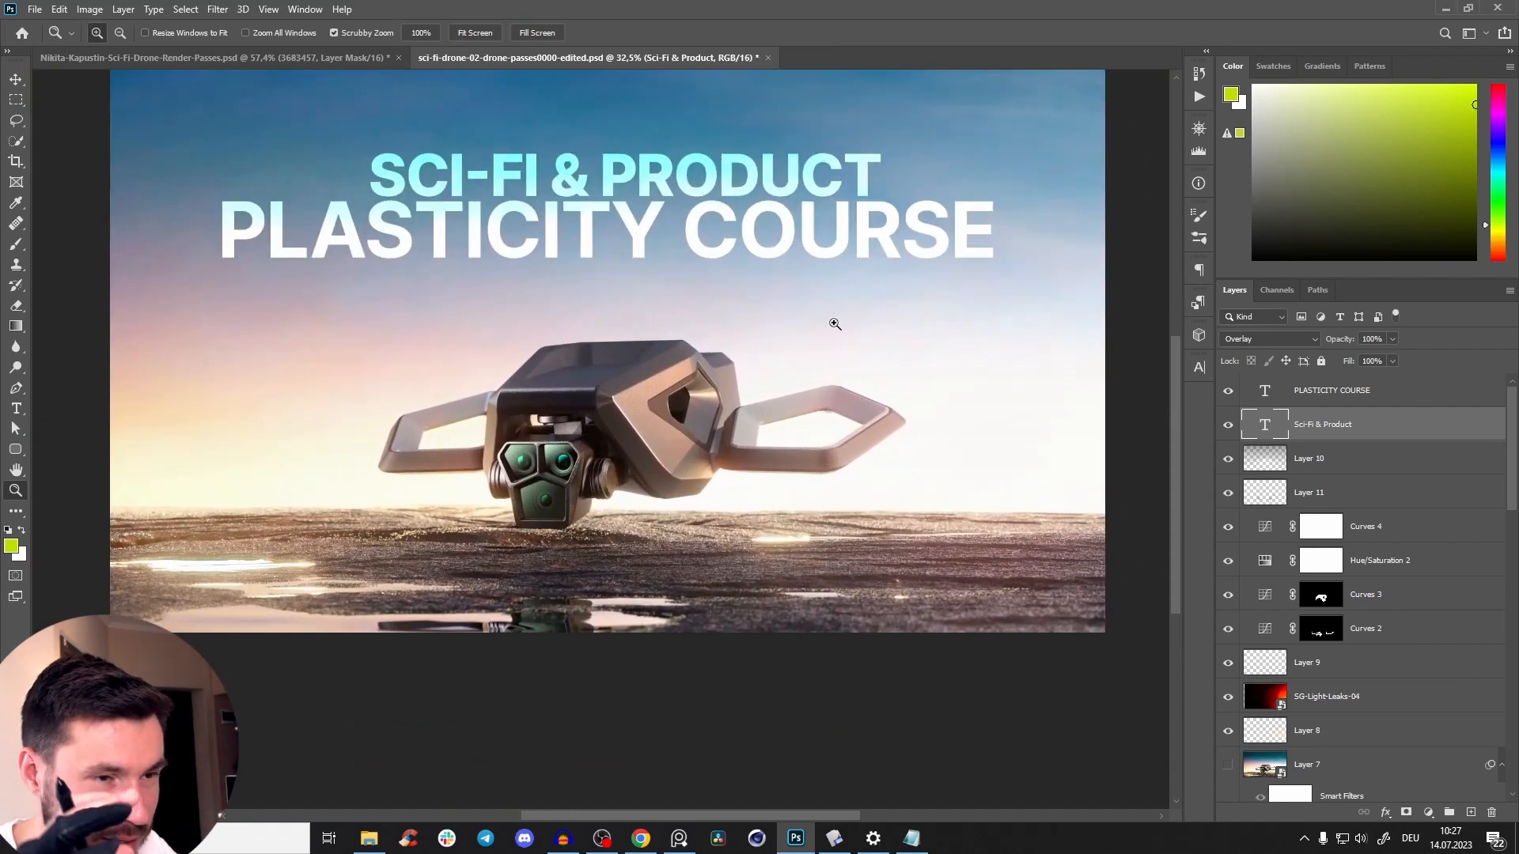
{"action": "left_click", "coordinate": [214, 58]}
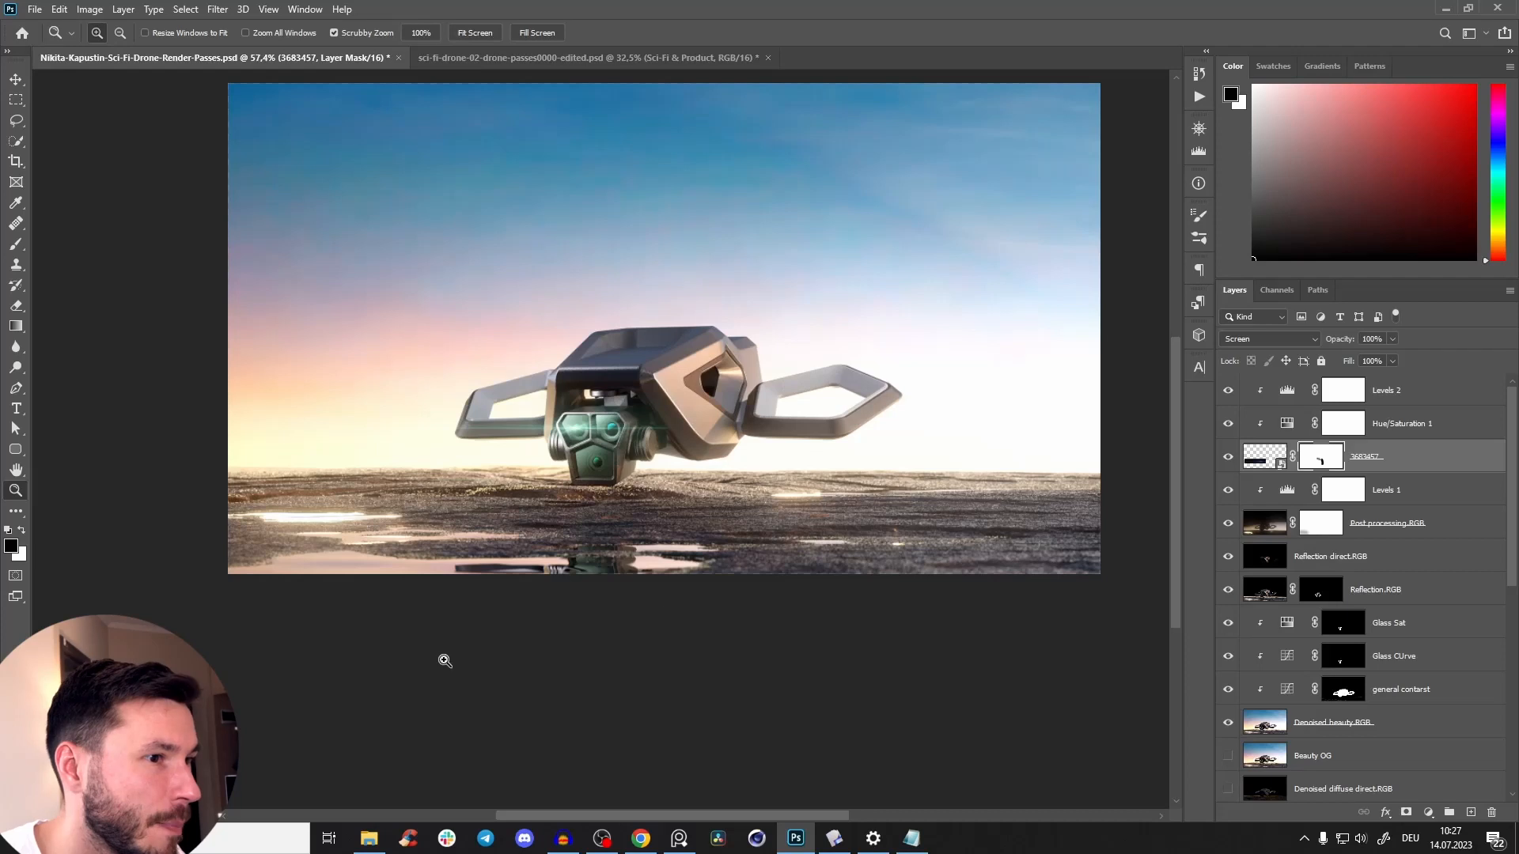
{"action": "left_click_drag", "start_coordinate": [730, 434], "coordinate": [749, 435]}
{"action": "left_click_drag", "start_coordinate": [628, 470], "coordinate": [637, 565]}
Hide the flare layer together with its clipped Hue/Saturation 1 and Levels 2 adjustments.
{"action": "left_click", "coordinate": [1229, 459]}
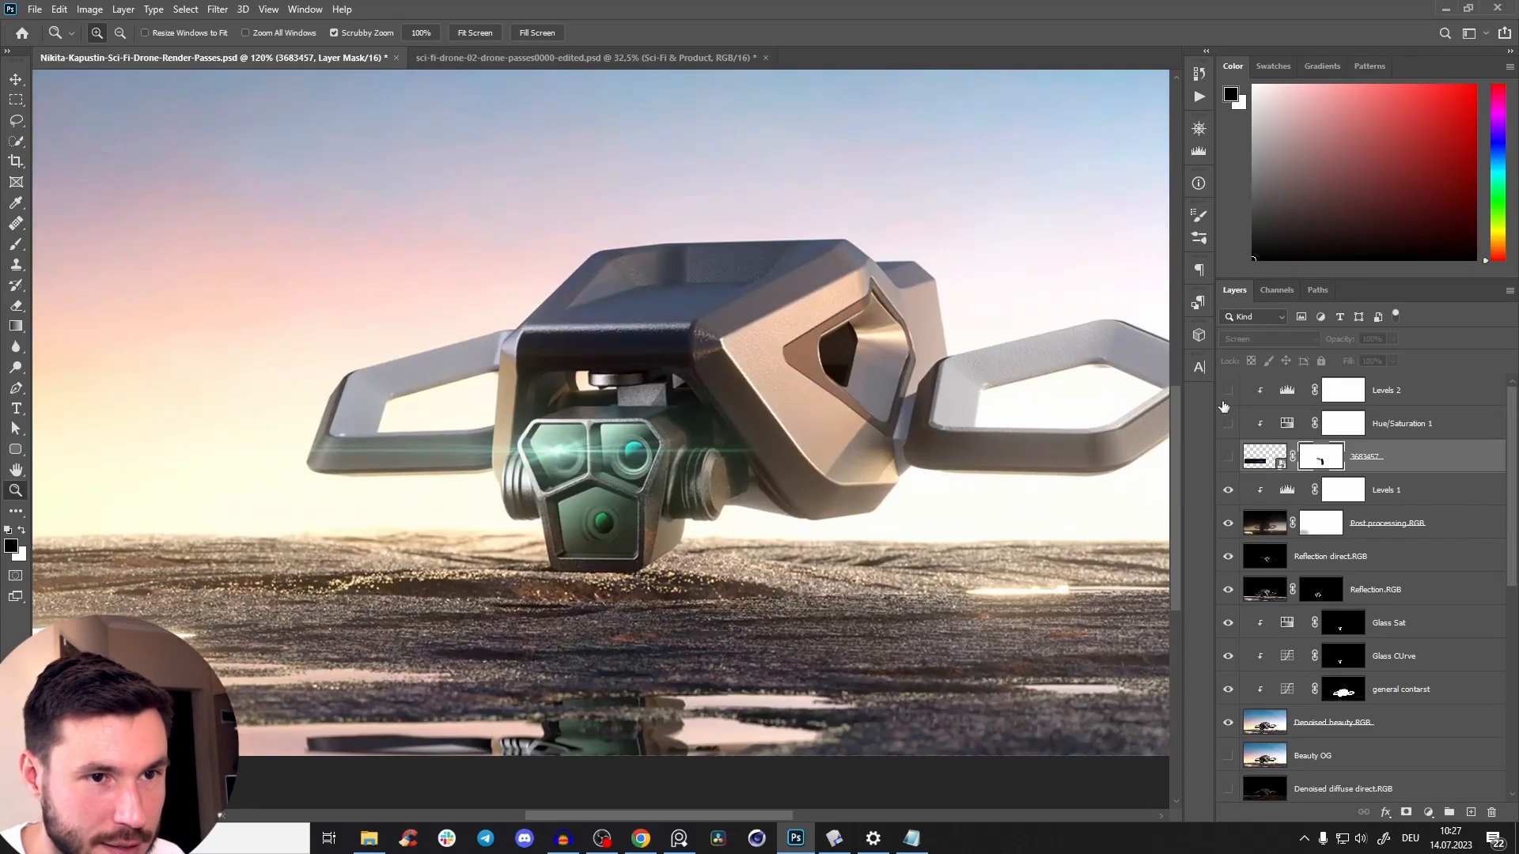
{"action": "left_click_drag", "start_coordinate": [736, 488], "coordinate": [672, 576]}
{"action": "left_click_drag", "start_coordinate": [723, 535], "coordinate": [706, 528]}
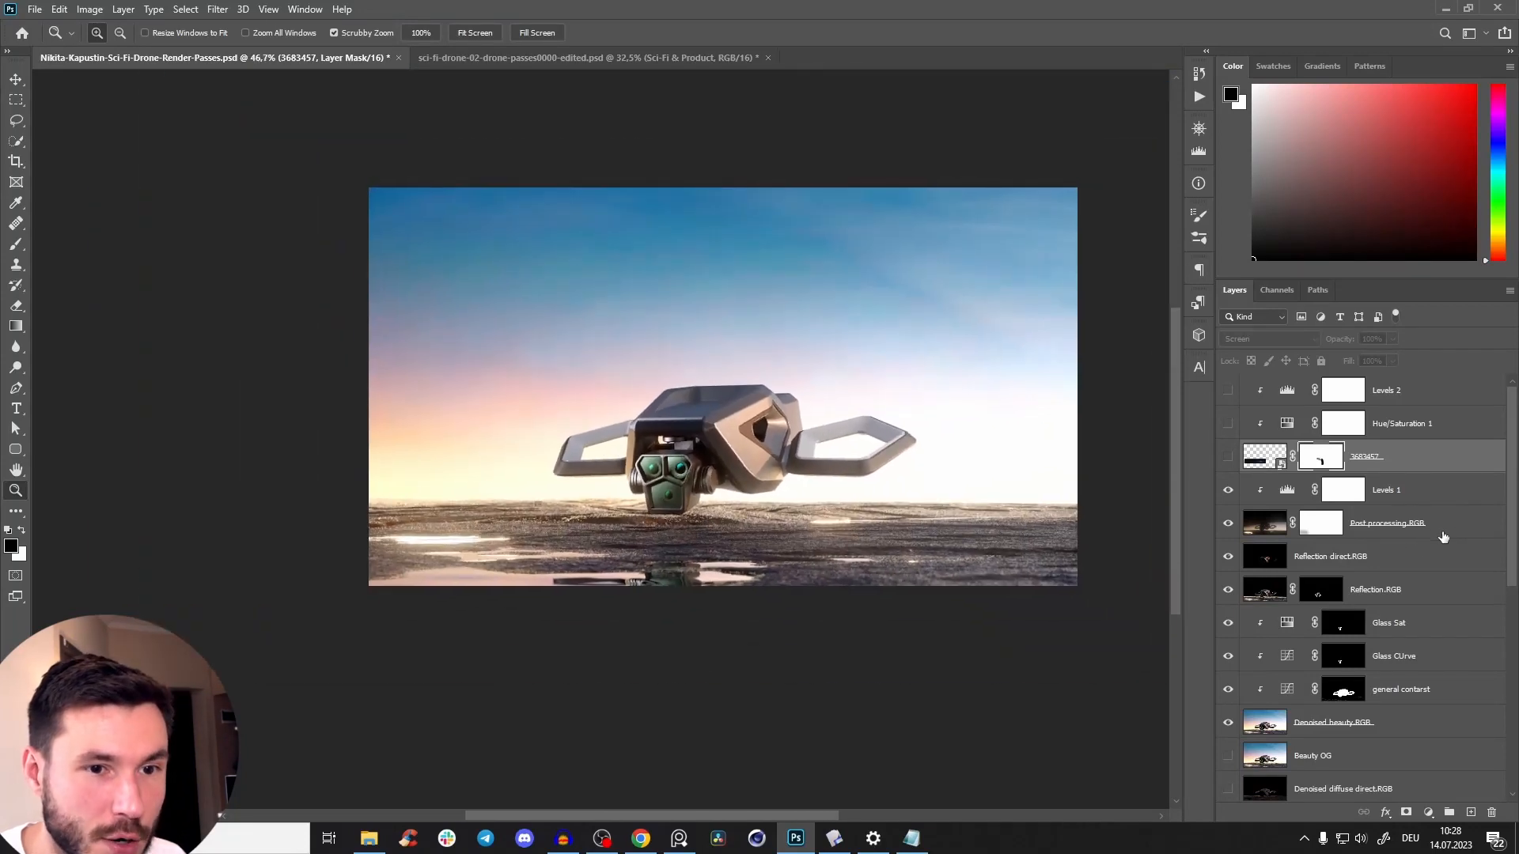
Set the Levels 1 adjustment clipped to Post processing.RGB to midtones 1.00 and white input level 215.
{"action": "left_click", "coordinate": [1282, 519]}
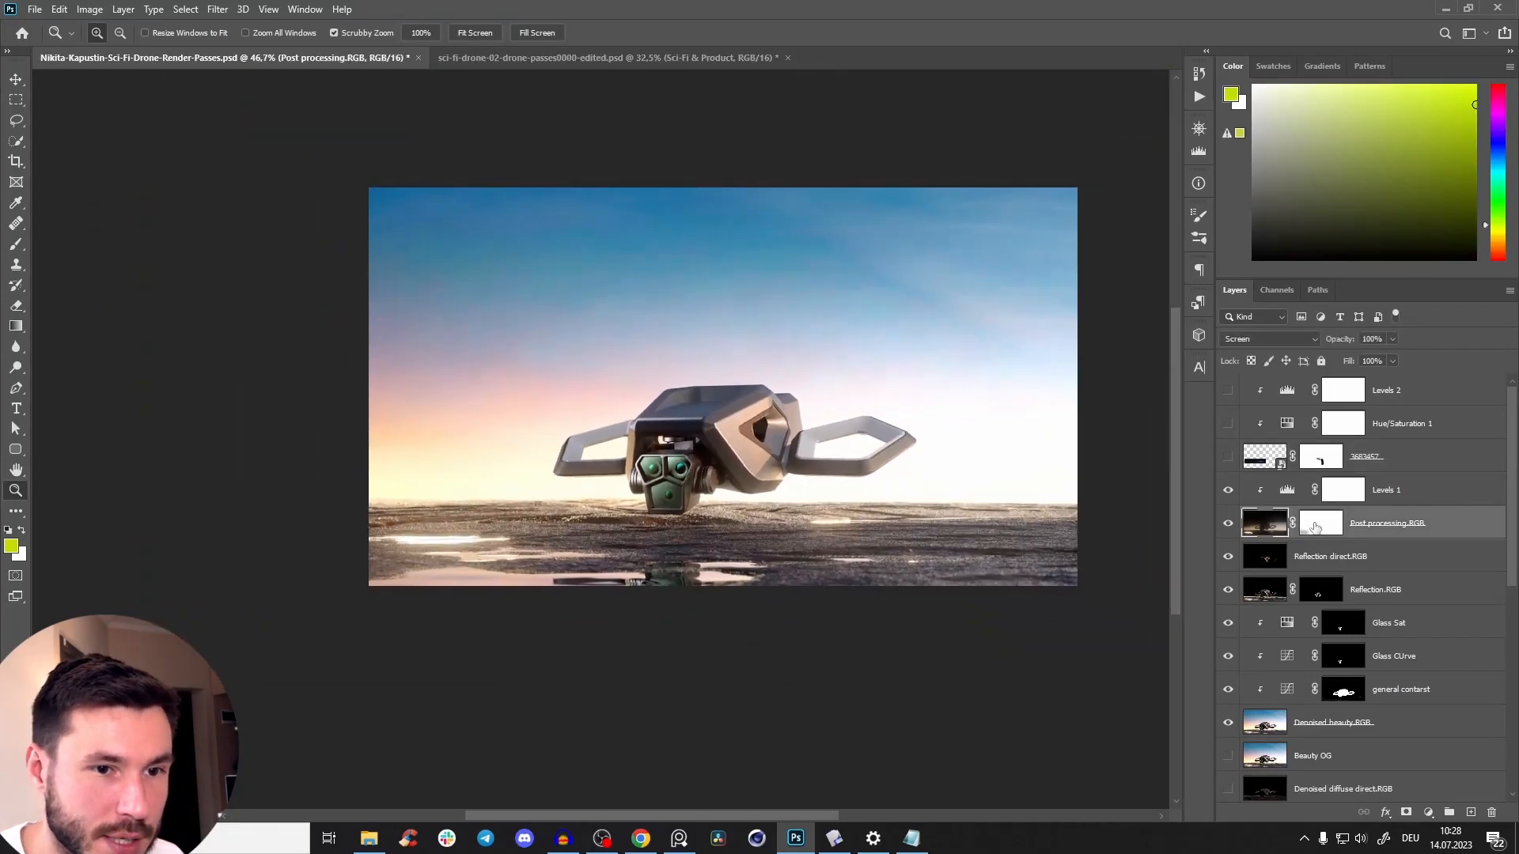
{"action": "double_click", "coordinate": [1288, 491]}
{"action": "left_click_drag", "start_coordinate": [791, 305], "coordinate": [604, 324]}
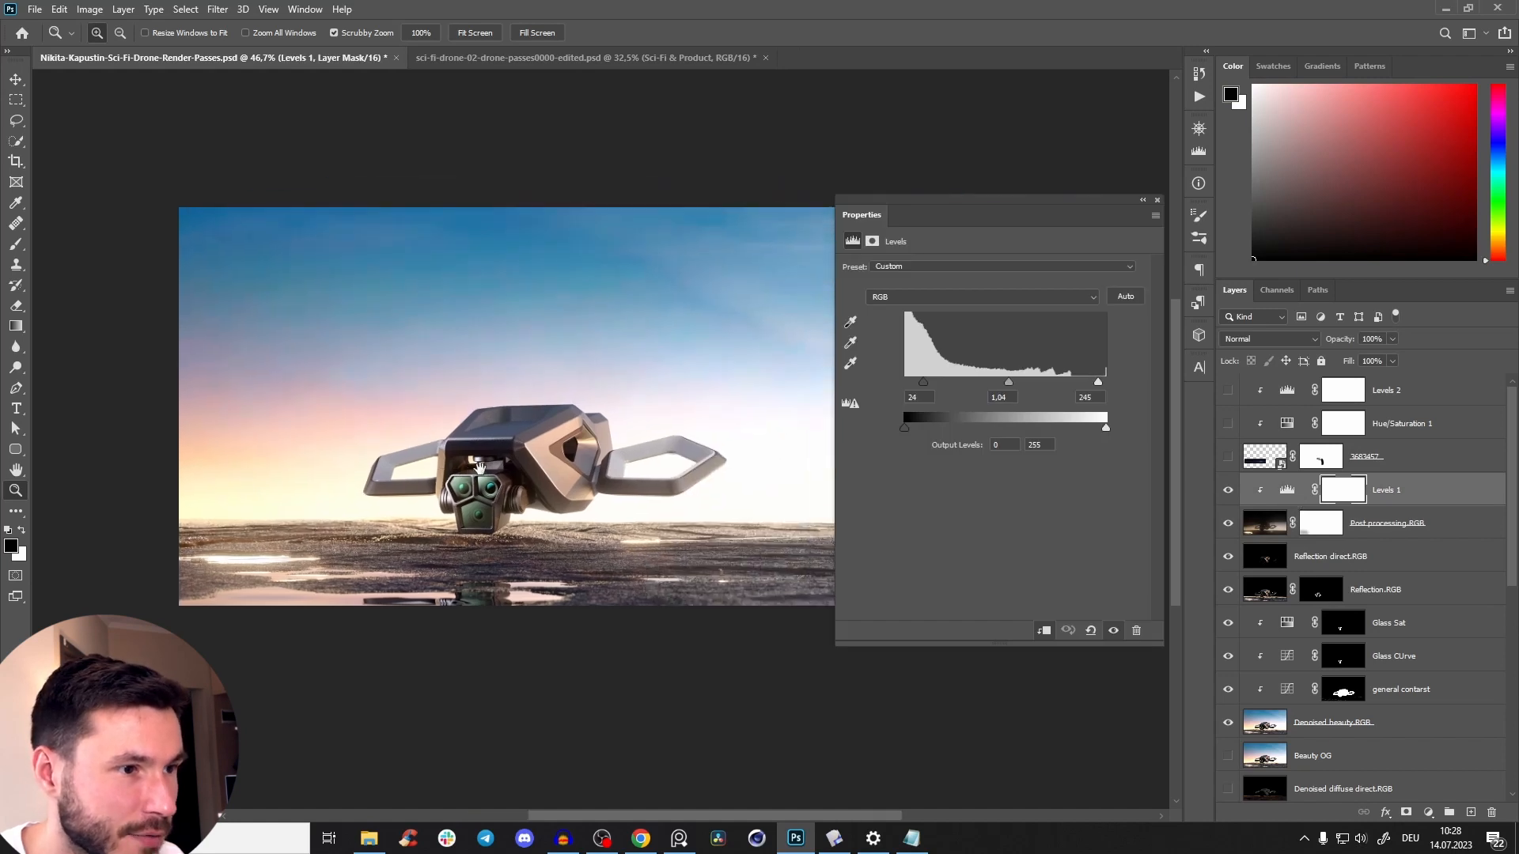
{"action": "mouse_move", "coordinate": [1009, 385]}
{"action": "left_mouse_down"}
{"action": "mouse_move", "coordinate": [975, 396]}
{"action": "mouse_move", "coordinate": [1020, 399]}
{"action": "mouse_move", "coordinate": [1001, 398]}
{"action": "left_mouse_up"}
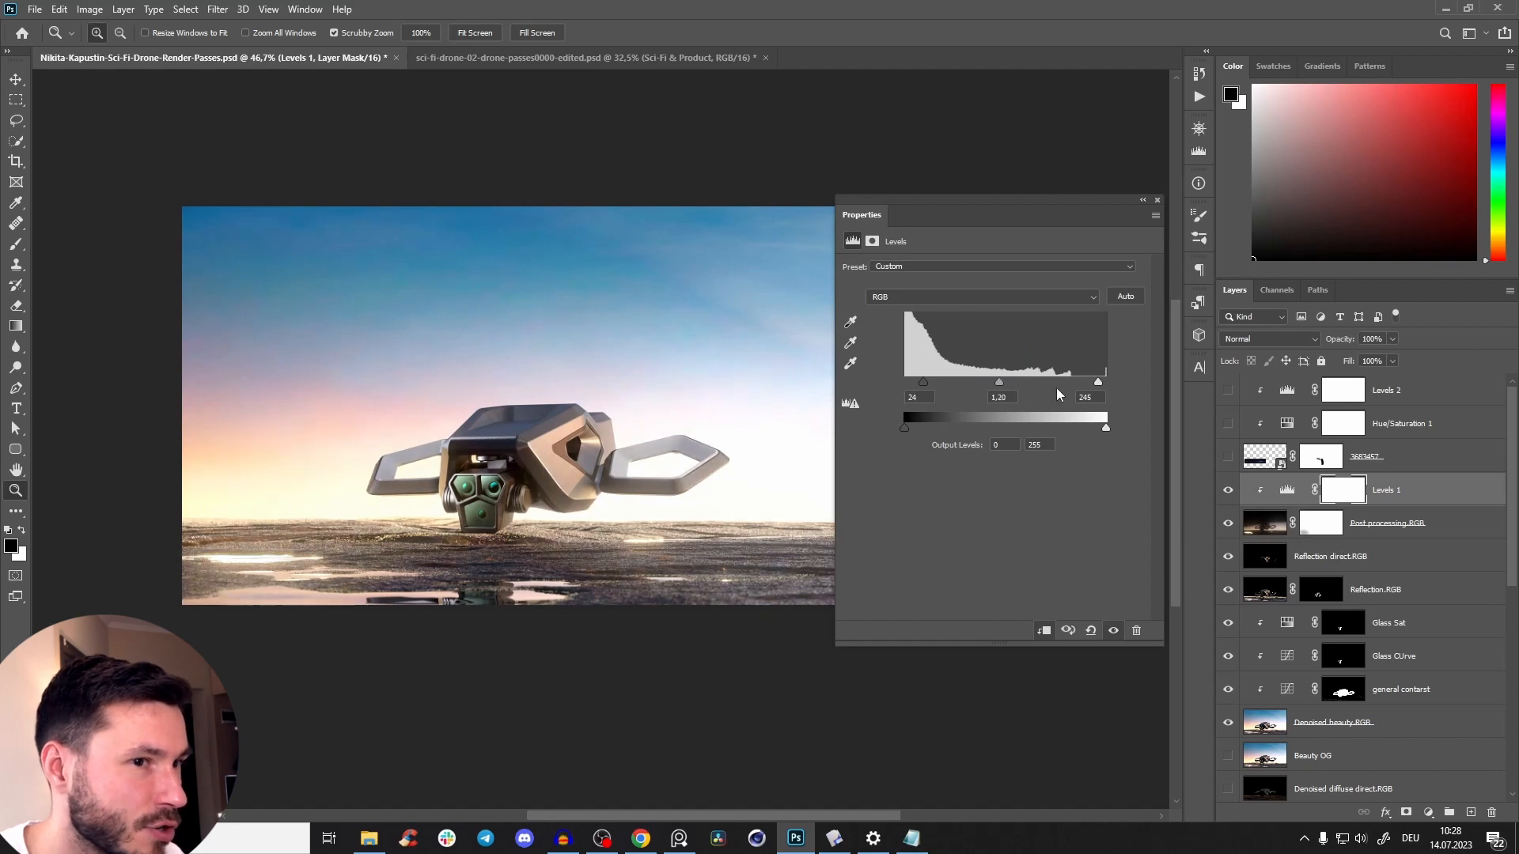
{"action": "left_click_drag", "start_coordinate": [1099, 380], "coordinate": [998, 390]}
Compare the drone's camera head up close with the Levels 1 effect and the Post processing.RGB layer off and on.
{"action": "left_click_drag", "start_coordinate": [534, 463], "coordinate": [587, 470]}
{"action": "left_click", "coordinate": [1117, 632]}
{"action": "left_click", "coordinate": [1116, 632]}
{"action": "left_click_drag", "start_coordinate": [584, 540], "coordinate": [639, 537]}
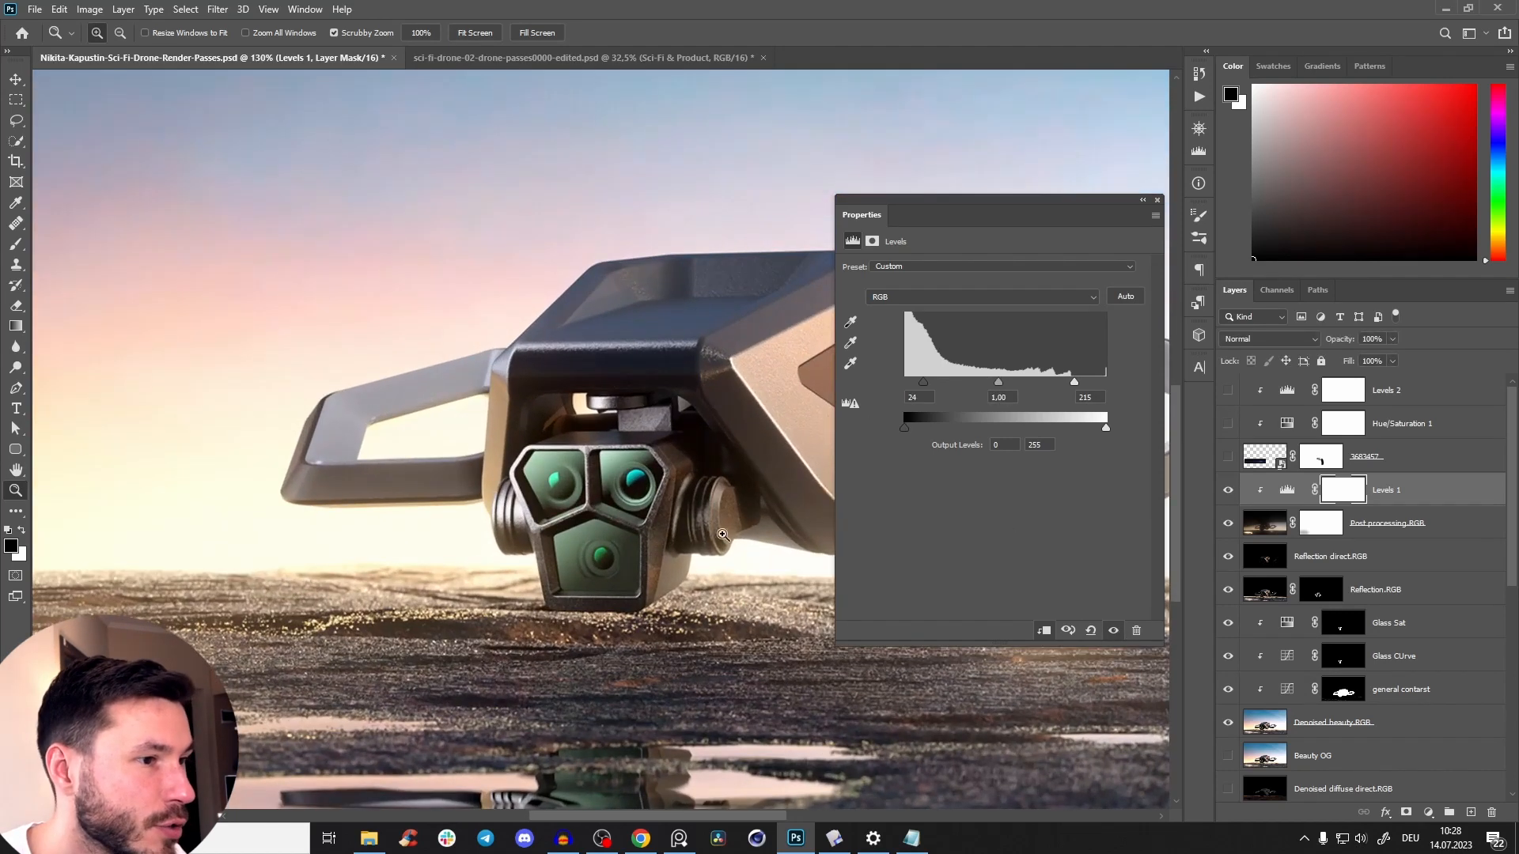
{"action": "left_click", "coordinate": [1229, 525]}
{"action": "left_click", "coordinate": [1229, 525]}
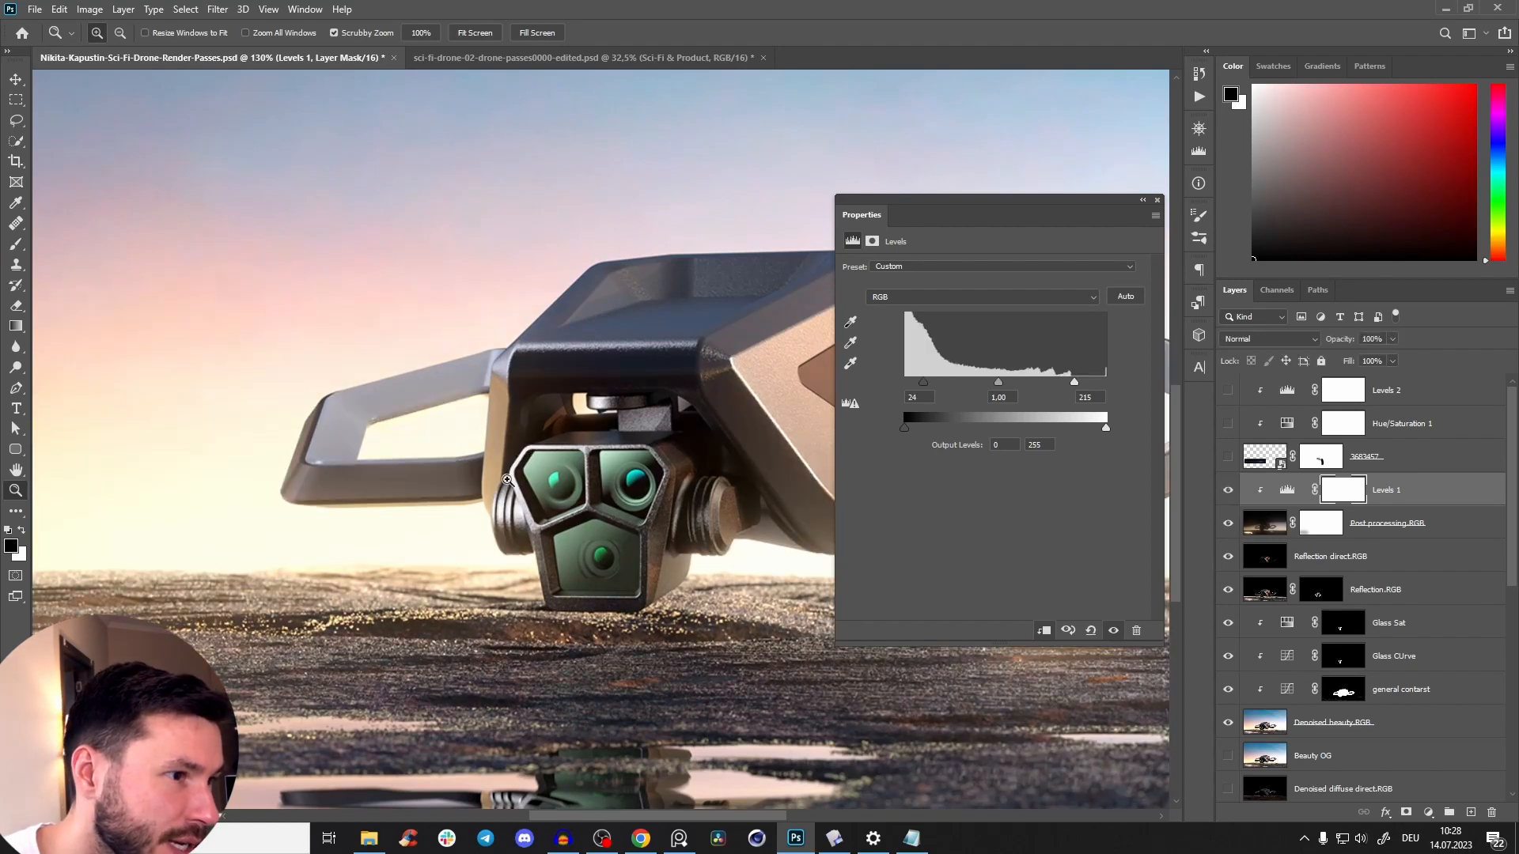
Compare the wider scene with and without Levels 1 and Post processing.RGB, then close the Levels settings.
{"action": "left_click_drag", "start_coordinate": [670, 492], "coordinate": [642, 496]}
{"action": "left_click_drag", "start_coordinate": [674, 518], "coordinate": [615, 489]}
{"action": "left_click_drag", "start_coordinate": [692, 422], "coordinate": [694, 421]}
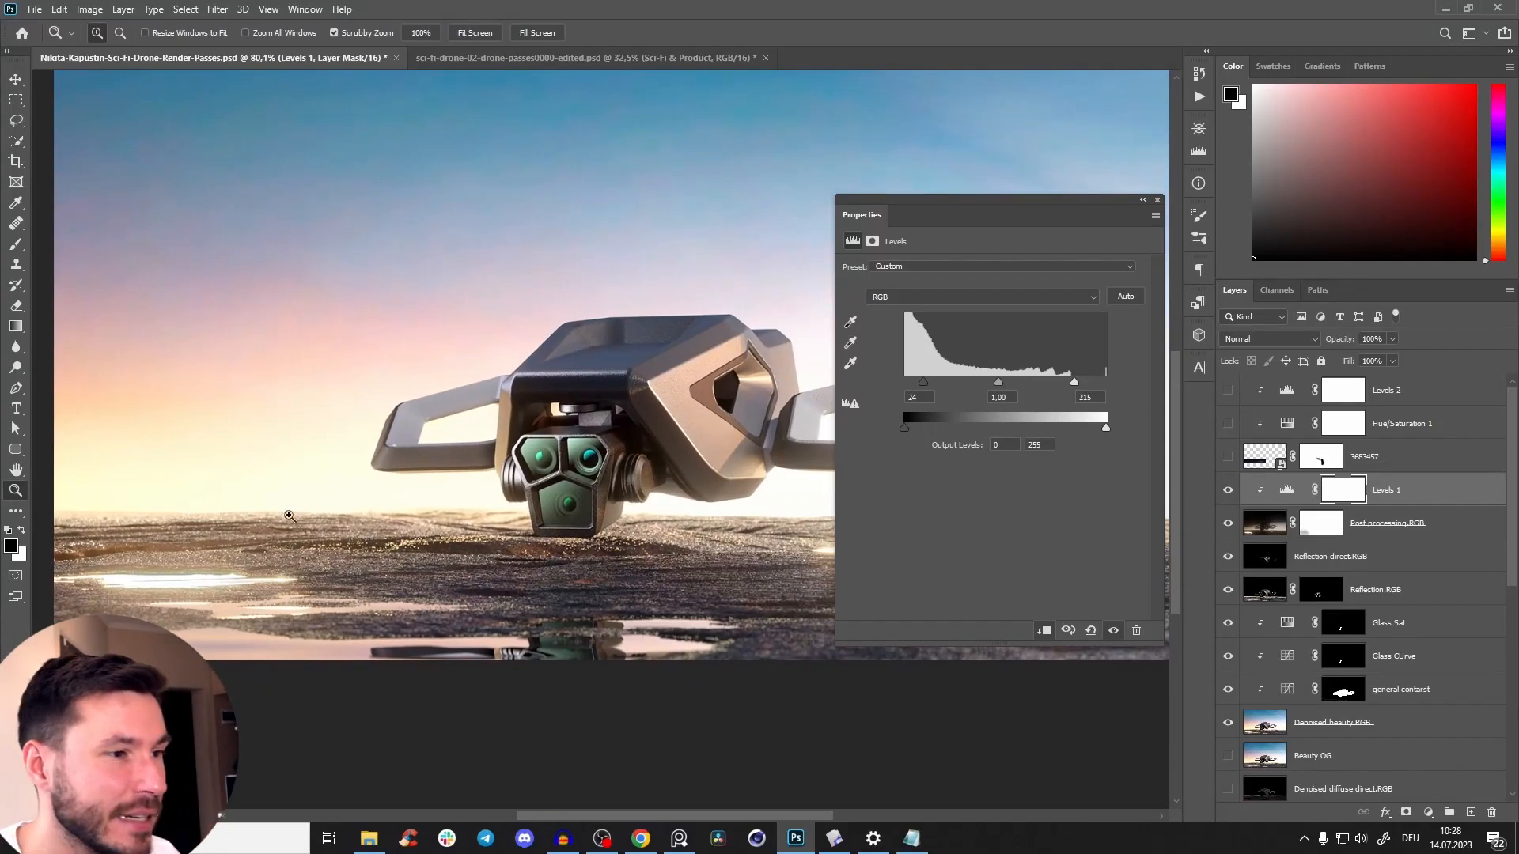
{"action": "left_click", "coordinate": [1114, 634]}
{"action": "left_click", "coordinate": [1114, 637]}
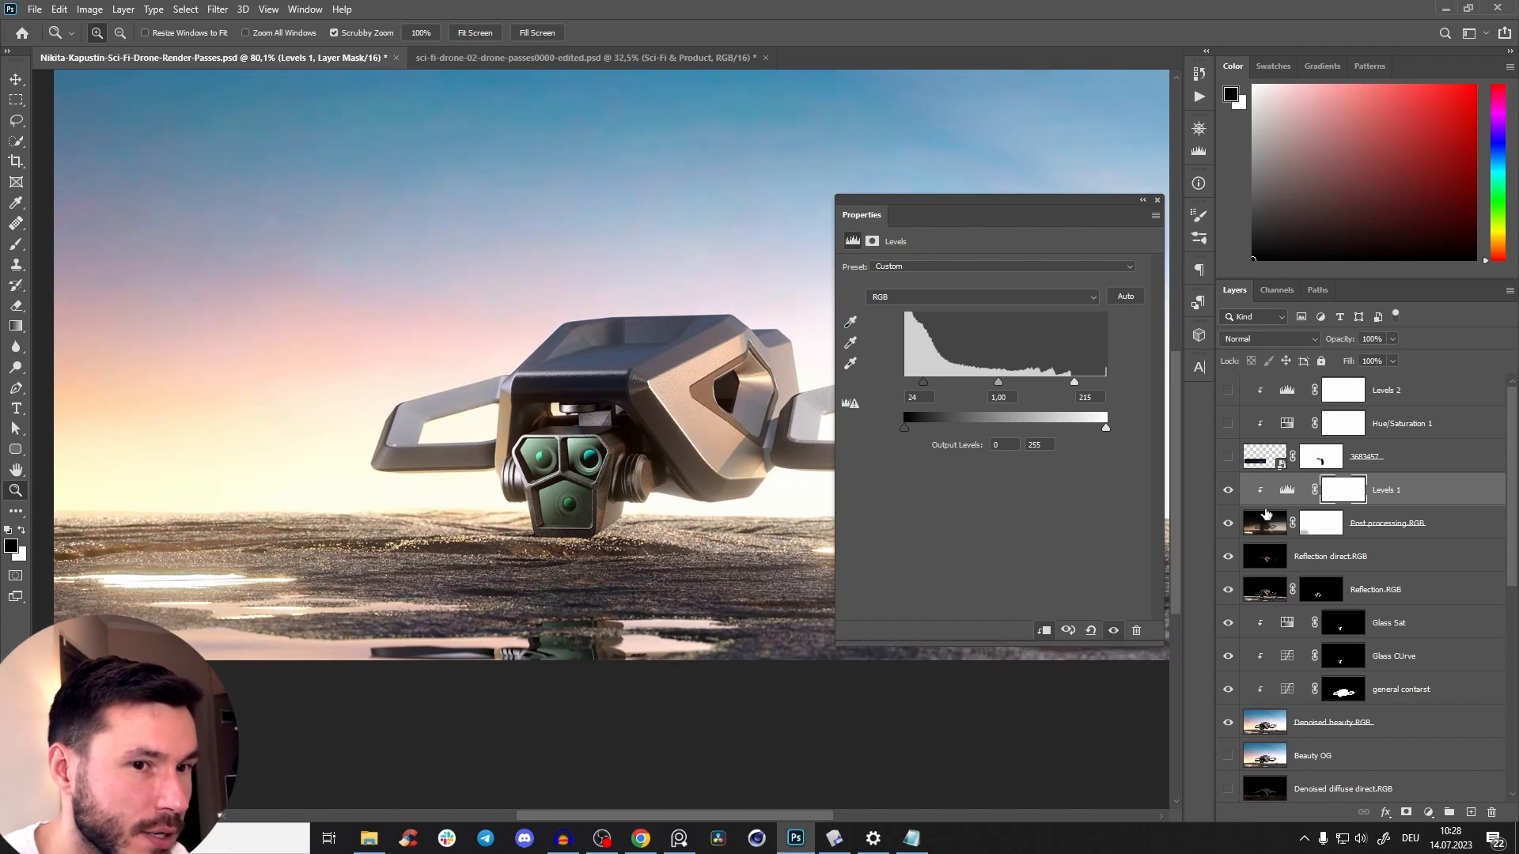
{"action": "left_click", "coordinate": [1228, 523]}
{"action": "left_click", "coordinate": [1228, 524]}
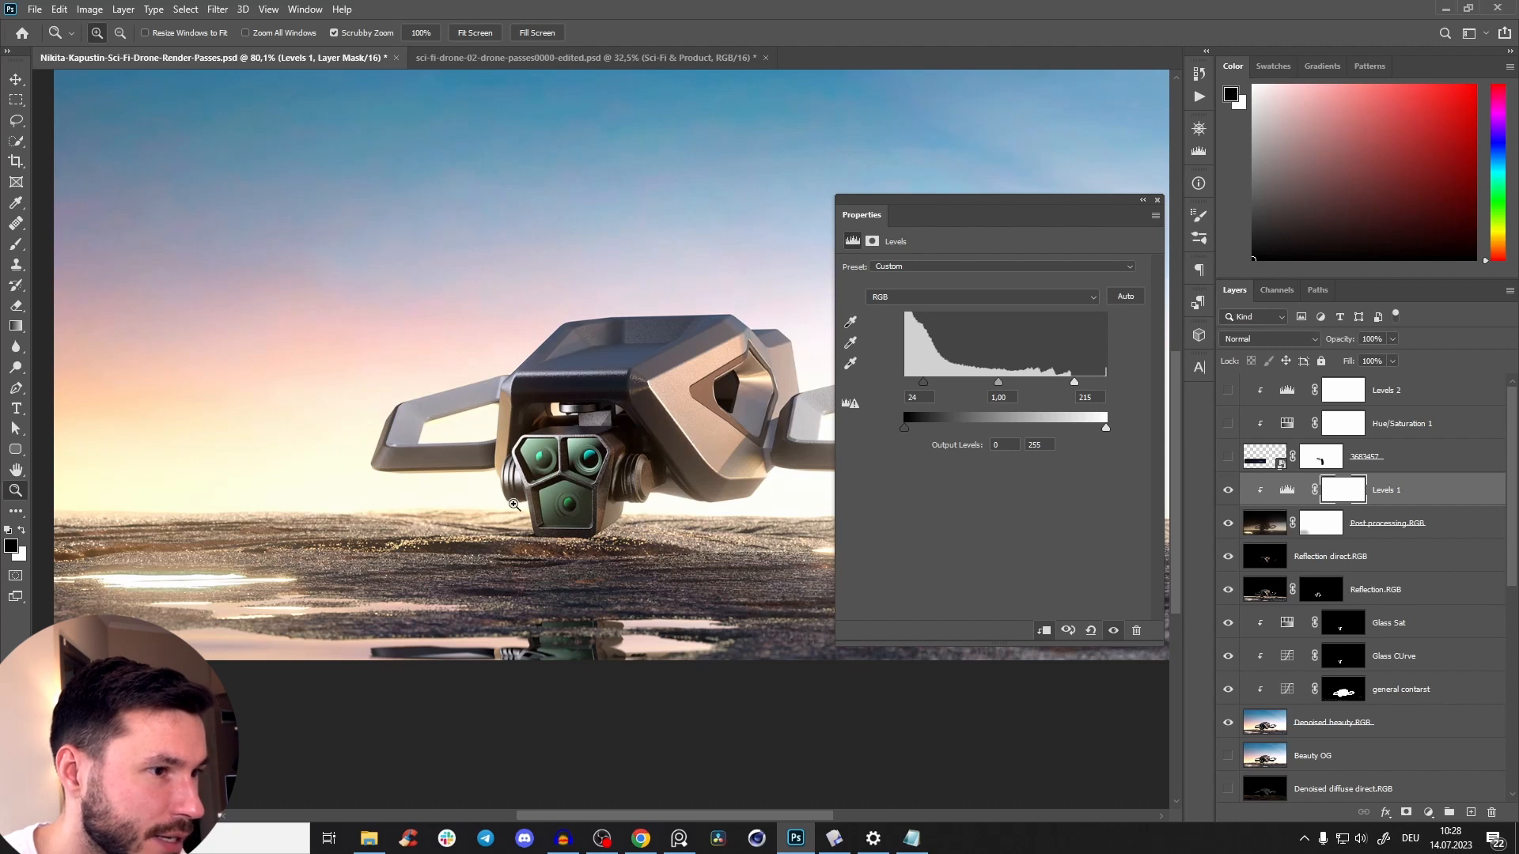
{"action": "left_click", "coordinate": [1156, 203]}
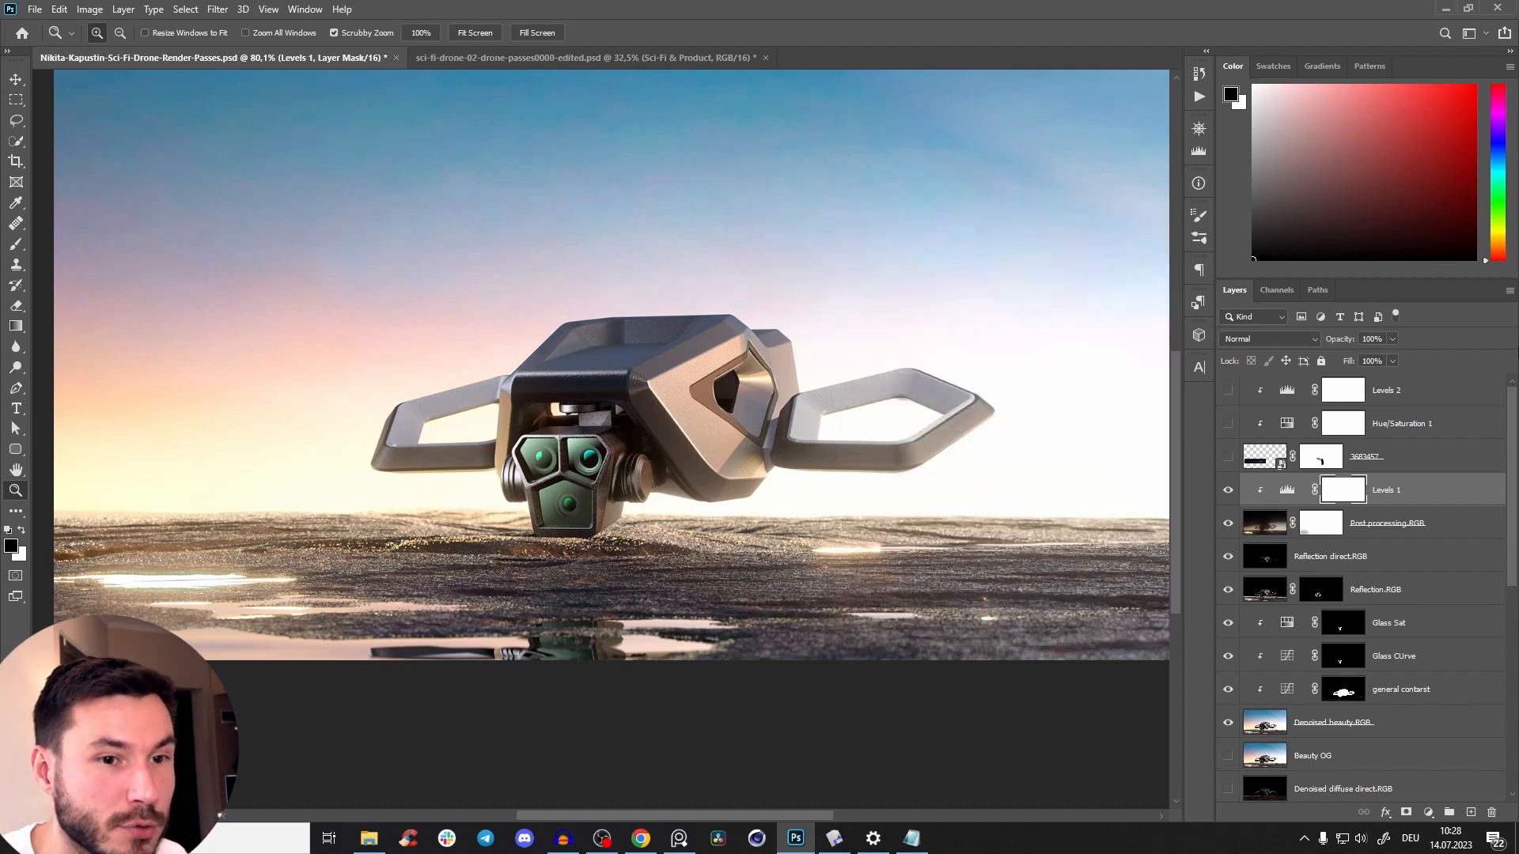
Inspect the Post processing.RGB layer's mask on its own, then return to the composite around the drone.
{"action": "left_click", "coordinate": [1326, 533]}
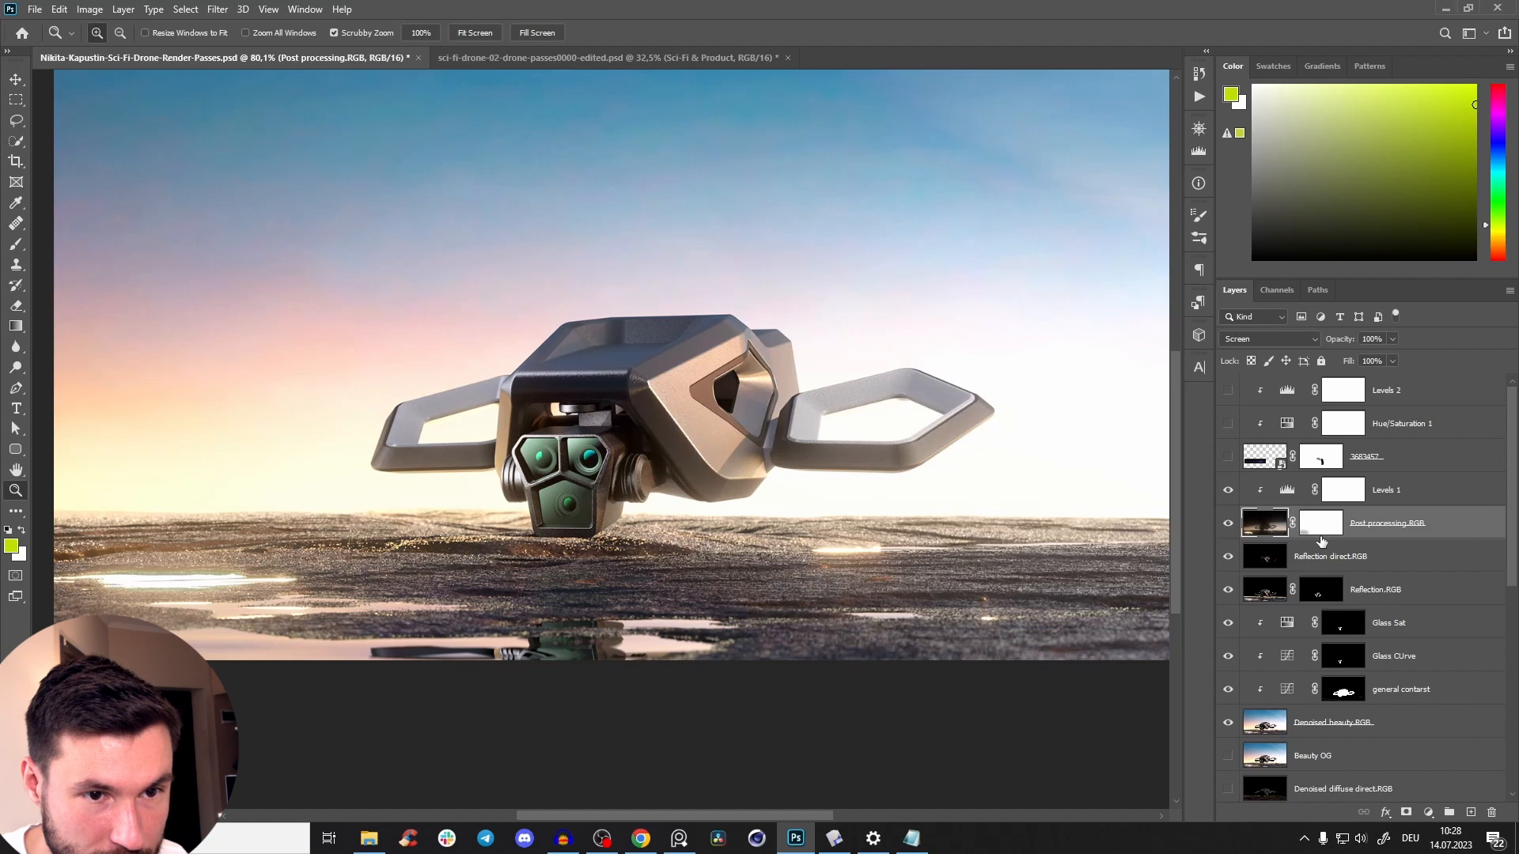
{"action": "left_click", "coordinate": [1320, 531], "text": "alt"}
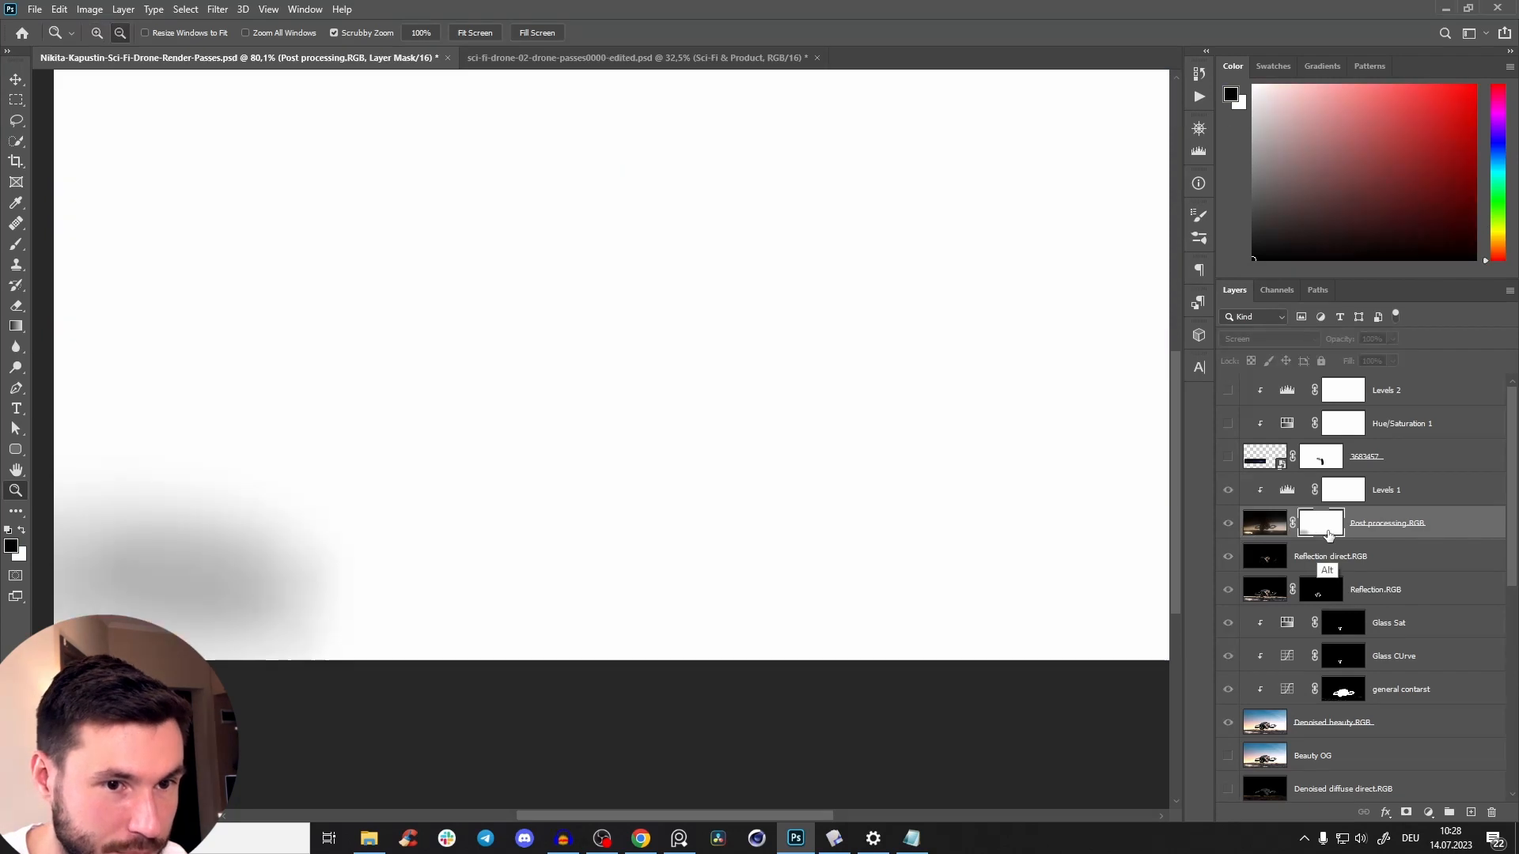
{"action": "left_click", "coordinate": [1319, 535], "text": "alt"}
{"action": "left_click_drag", "start_coordinate": [577, 479], "coordinate": [967, 449]}
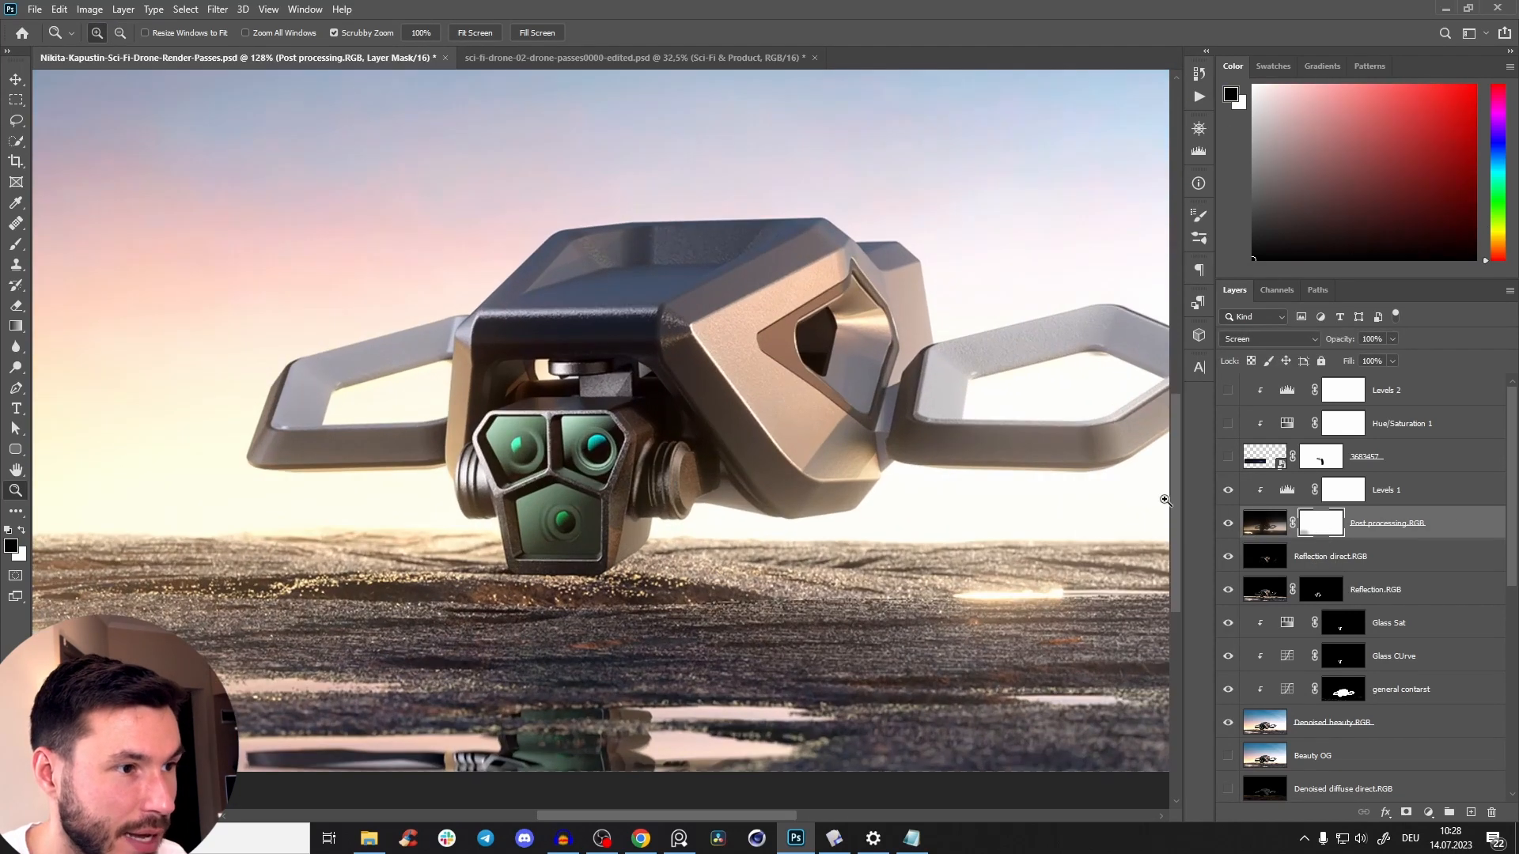
Load a selection from the Camera Body Crypto material layer and add the Glass material layer to it.
{"action": "left_click_drag", "start_coordinate": [1512, 441], "coordinate": [1495, 659]}
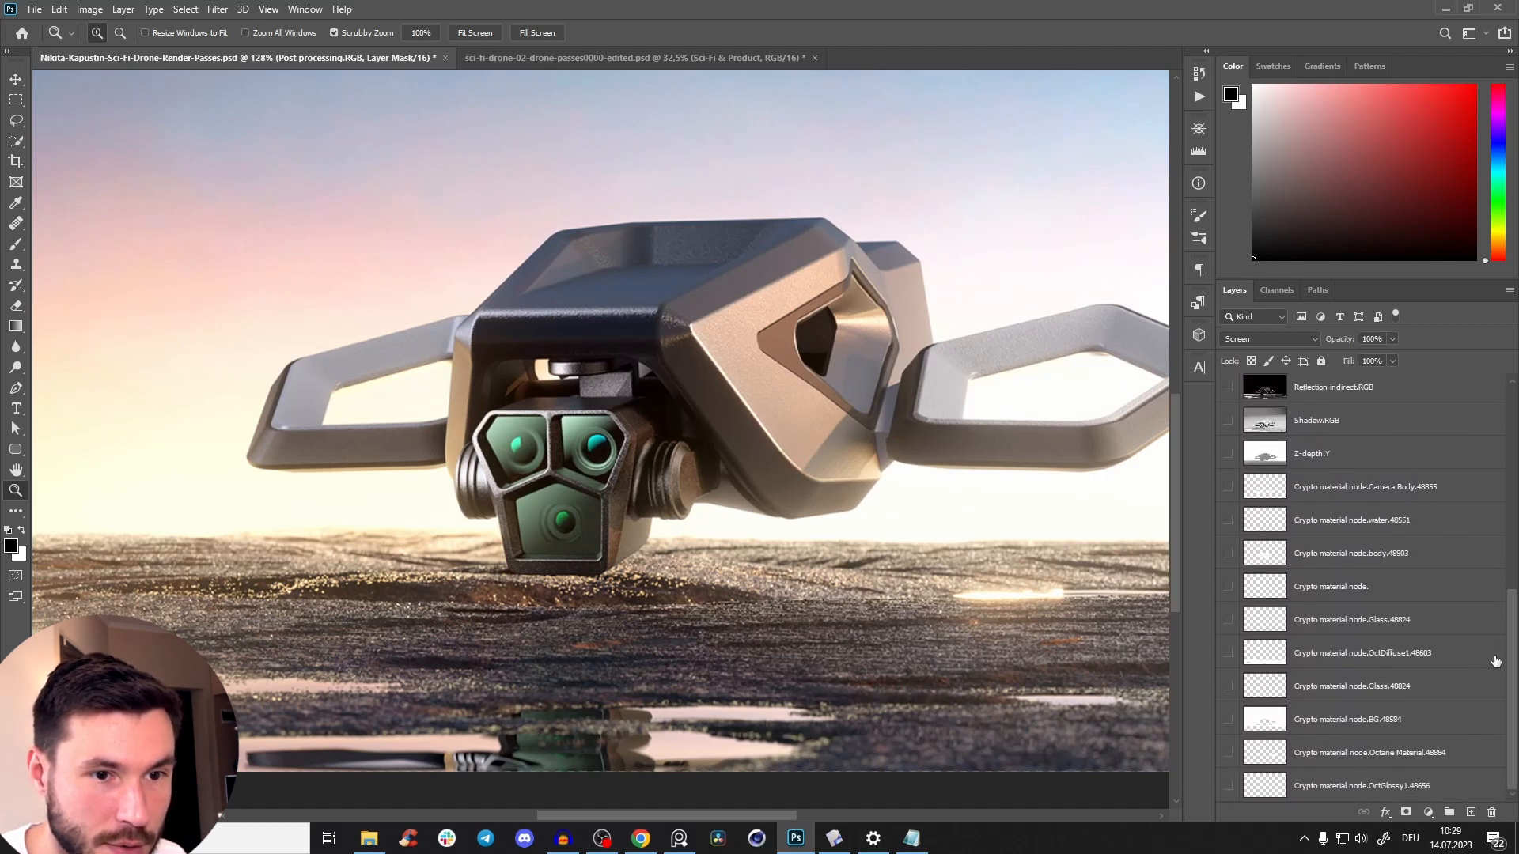
{"action": "left_click", "coordinate": [1267, 491], "text": "ctrl"}
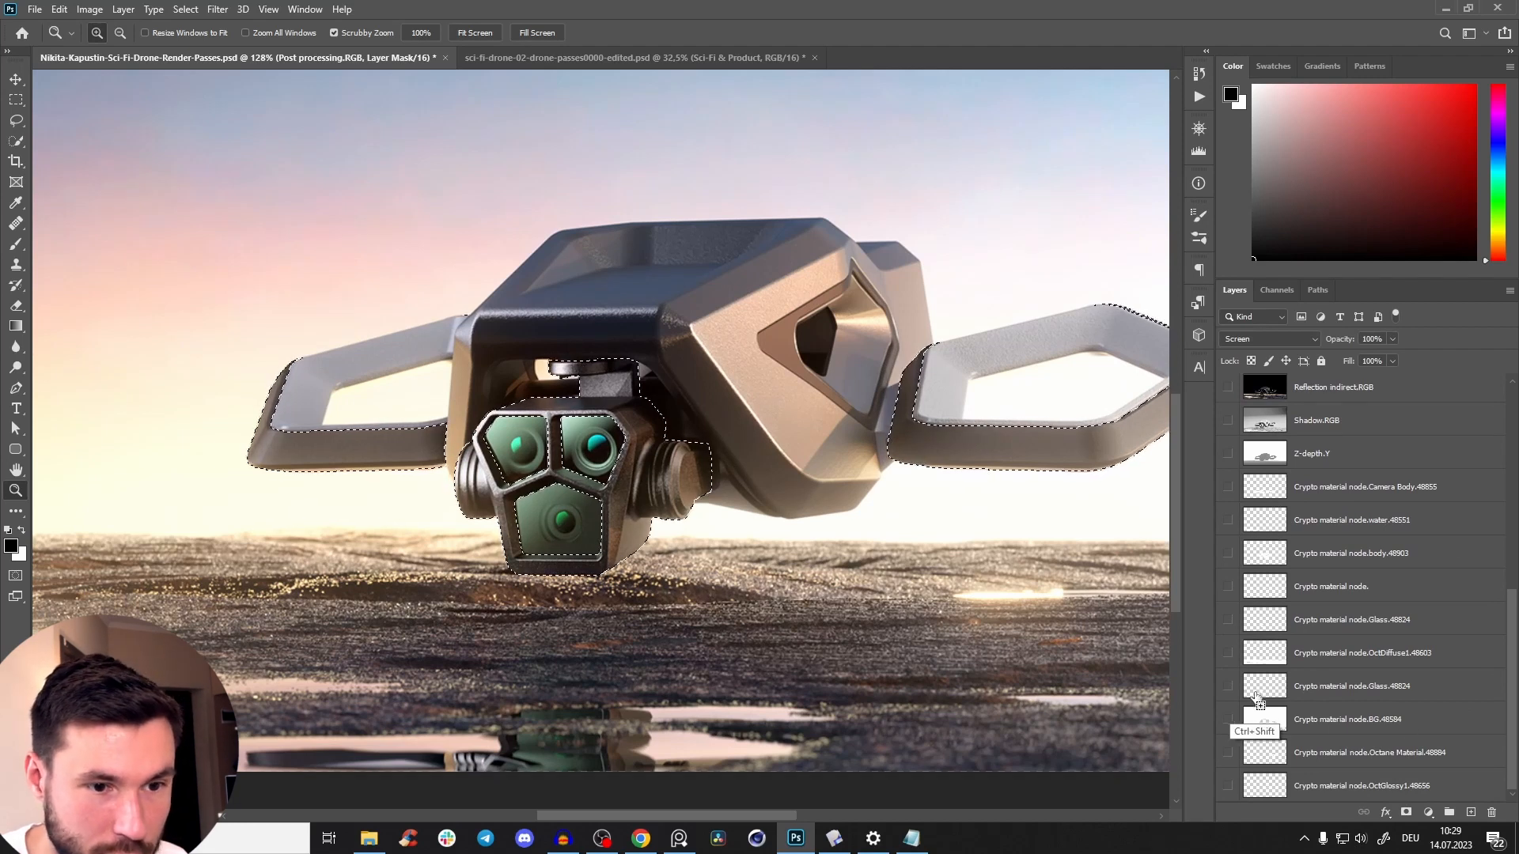
{"action": "left_click_drag", "start_coordinate": [546, 465], "coordinate": [611, 467]}
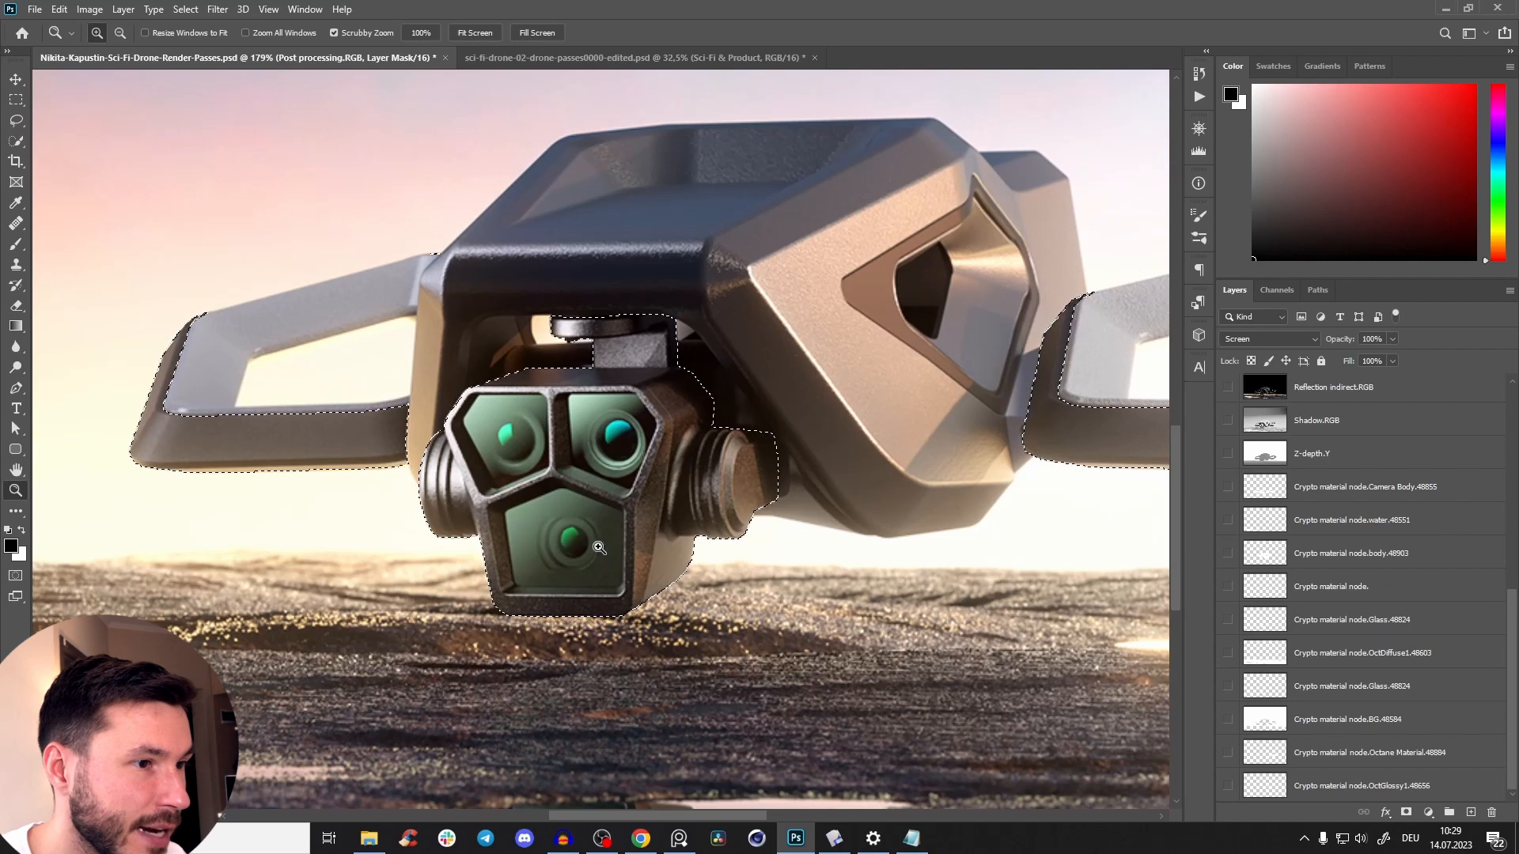
Paint black at 100% brush opacity on the Post processing.RGB mask over the camera head inside the selection.
{"action": "scroll", "coordinate": [1274, 498], "scroll_direction": "up", "scroll_amount": 10}
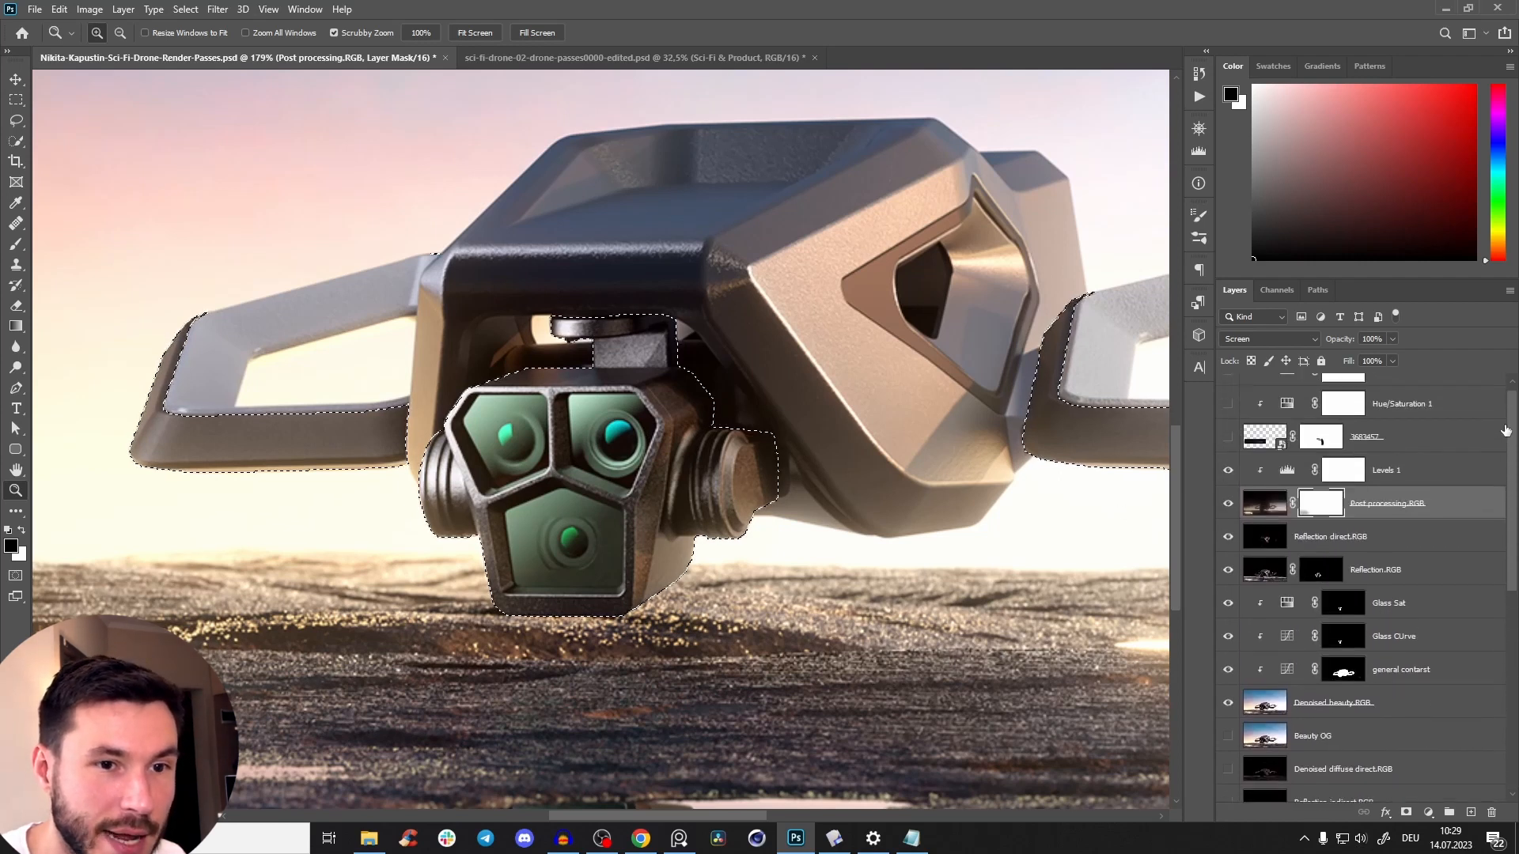
{"action": "left_click", "coordinate": [1316, 537]}
{"action": "left_click", "coordinate": [1318, 528]}
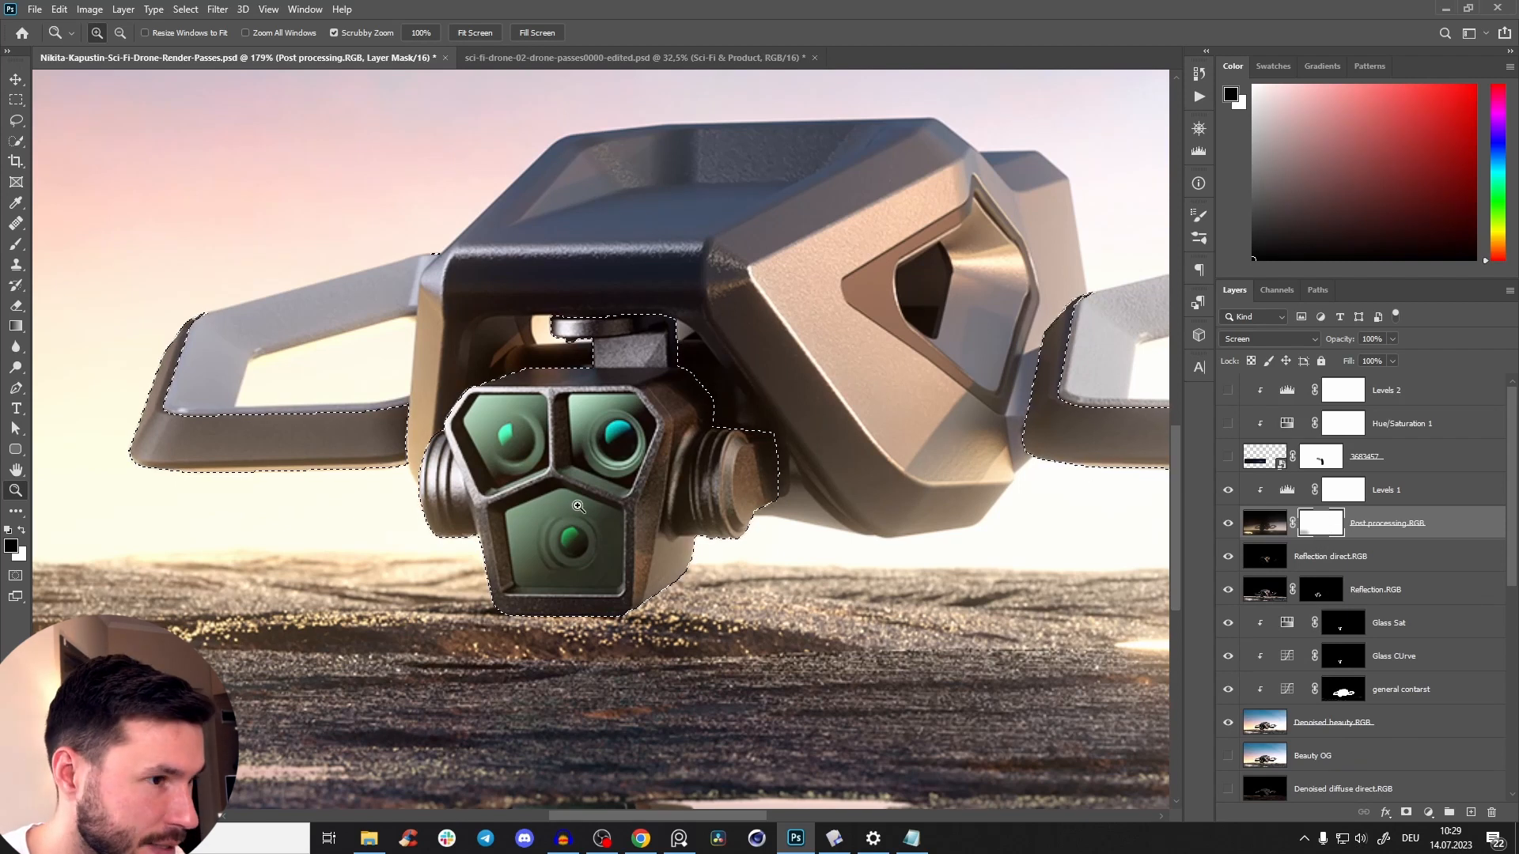
{"action": "key", "text": "b"}
{"action": "key", "text": "0"}
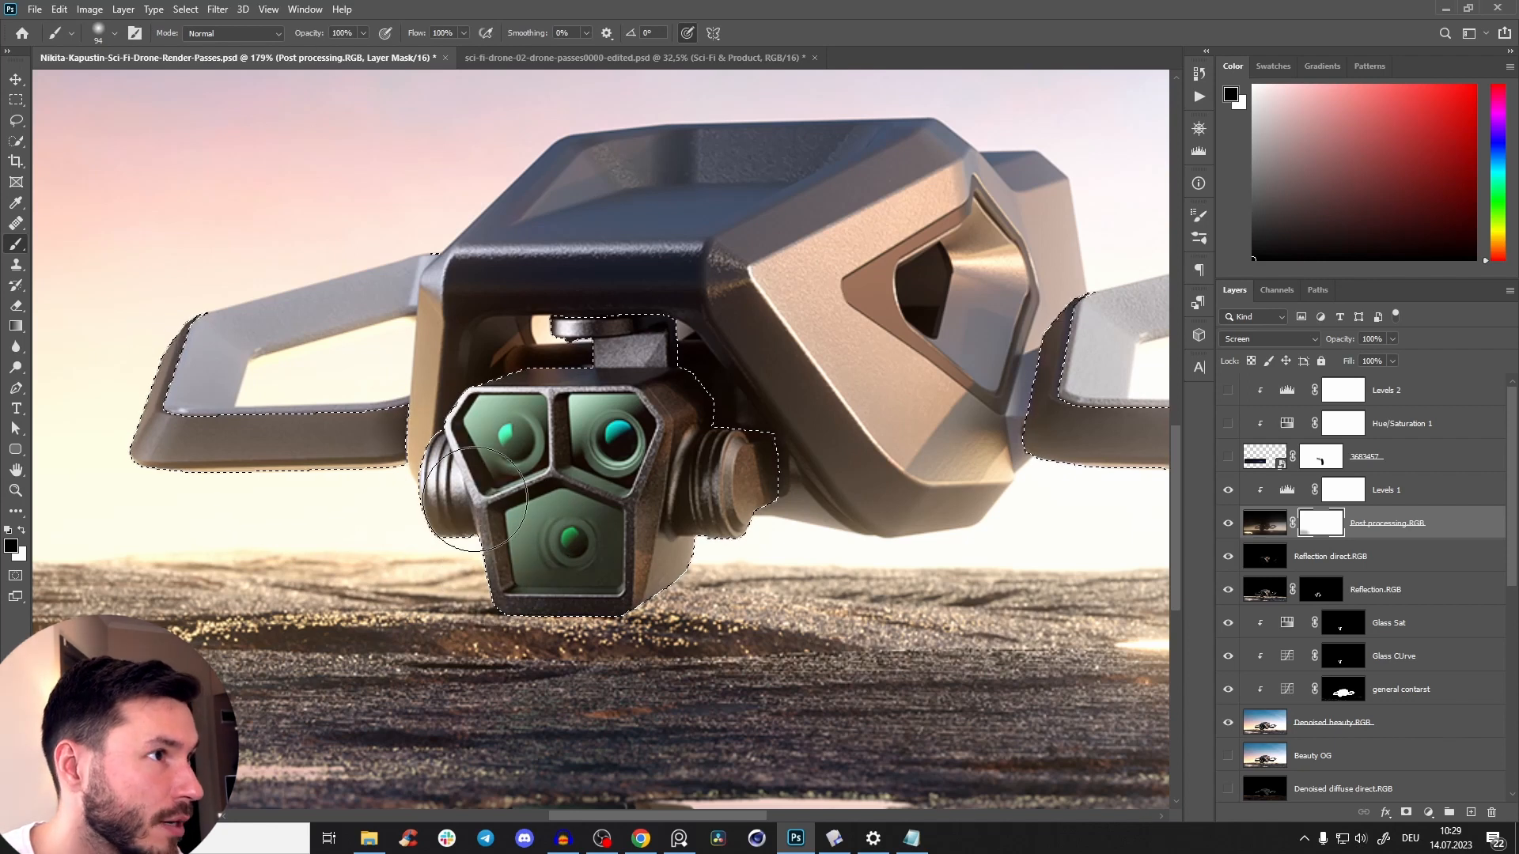
{"action": "left_click_drag", "start_coordinate": [474, 499], "coordinate": [463, 554]}
{"action": "right_click", "coordinate": [499, 594], "text": "alt"}
{"action": "left_click_drag", "start_coordinate": [513, 637], "coordinate": [803, 458]}
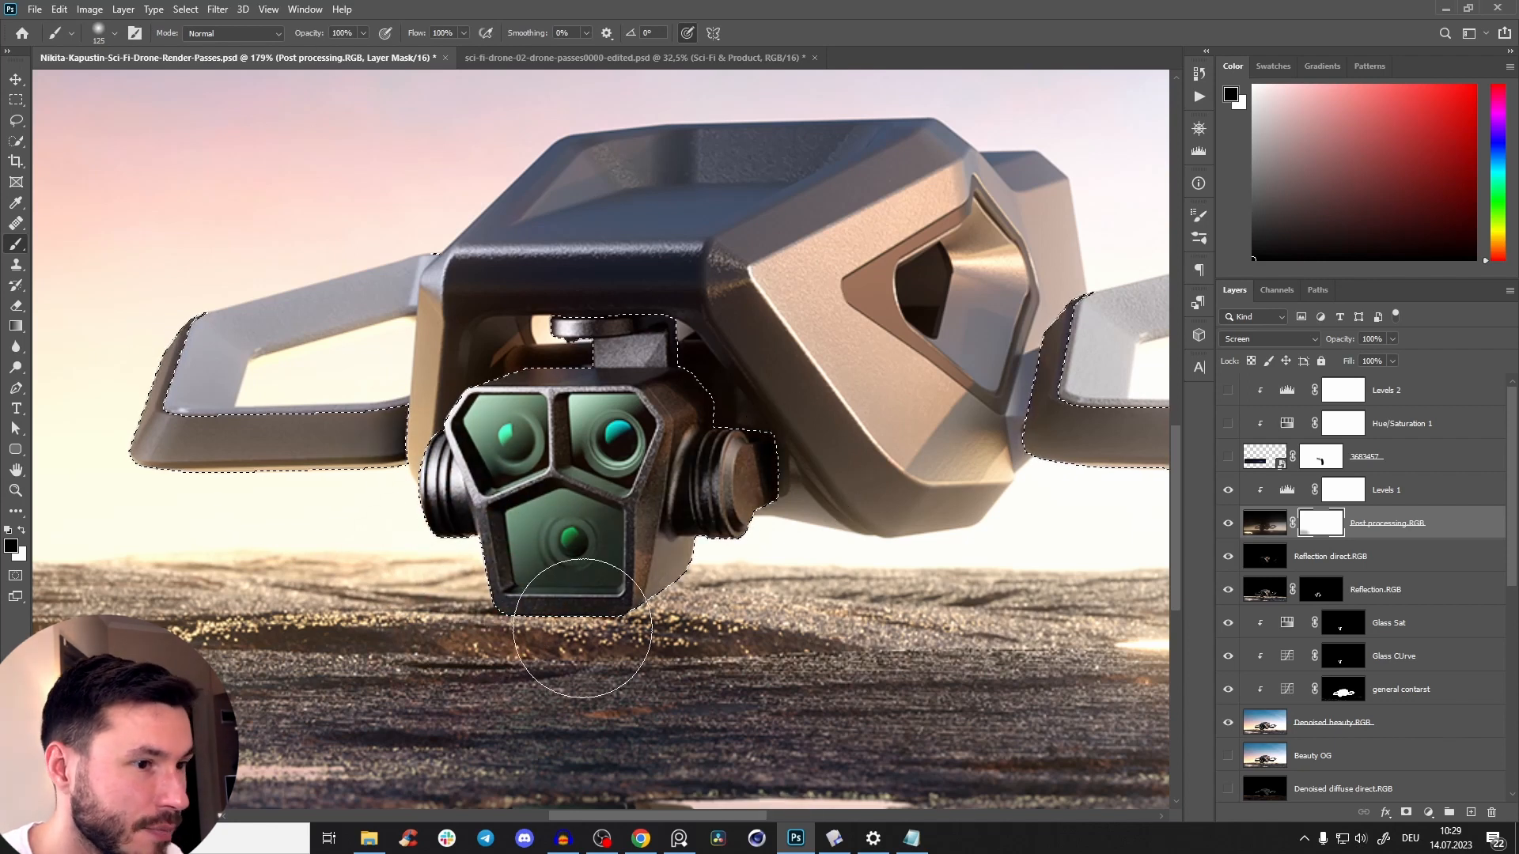
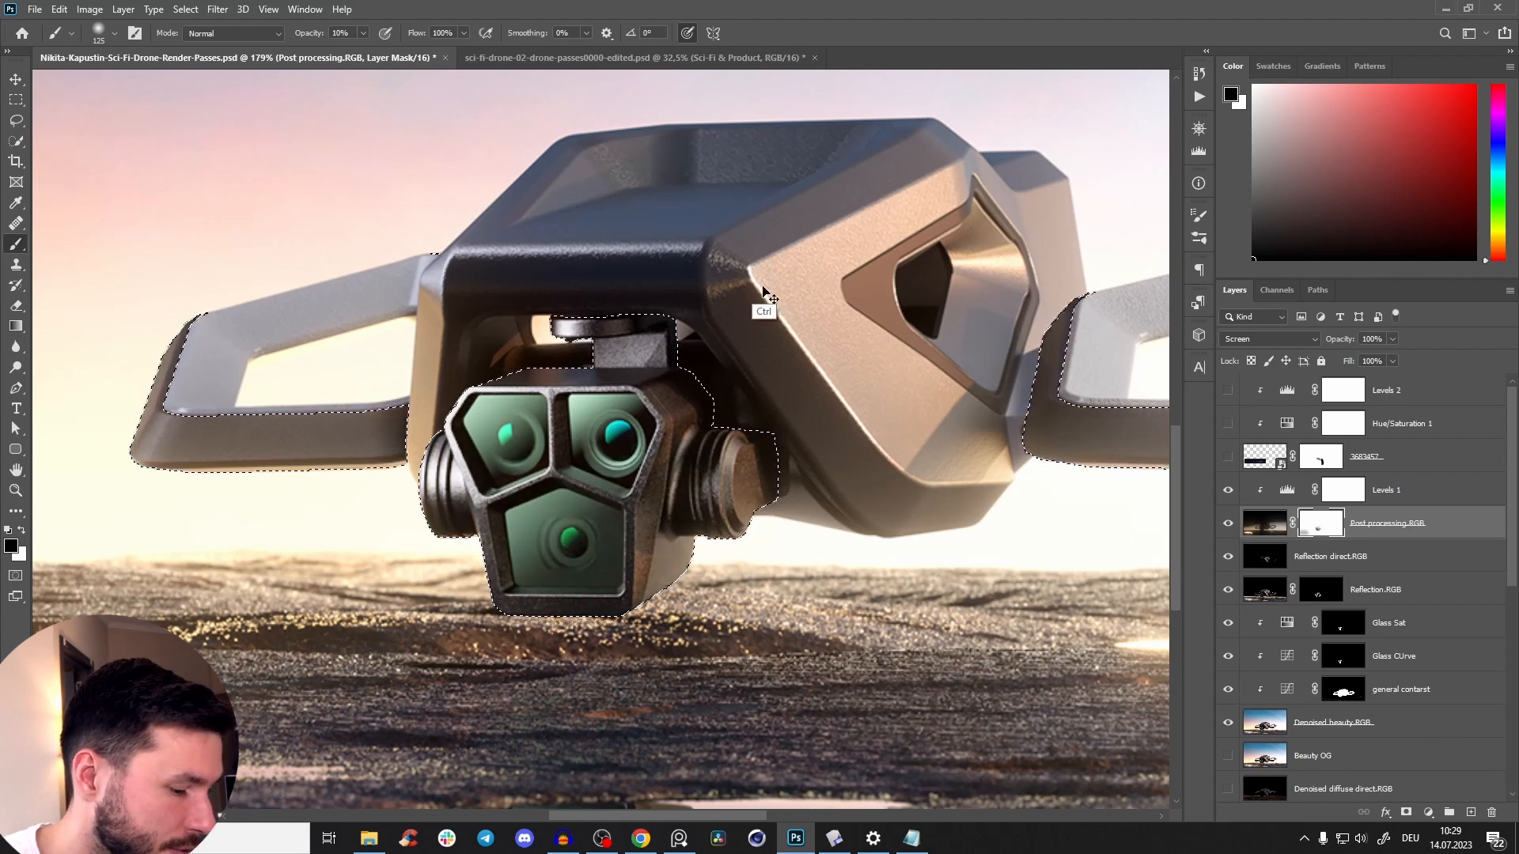
Clear the selection and compare the camera head with and without the Post processing.RGB mask.
{"action": "key", "text": "ctrl+d"}
{"action": "key", "text": "z"}
{"action": "mouse_move", "coordinate": [750, 412]}
{"action": "left_mouse_down"}
{"action": "mouse_move", "coordinate": [657, 475]}
{"action": "mouse_move", "coordinate": [704, 555]}
{"action": "left_mouse_up"}
{"action": "left_click_drag", "start_coordinate": [682, 498], "coordinate": [827, 503]}
{"action": "left_click", "coordinate": [1322, 529], "text": "shift"}
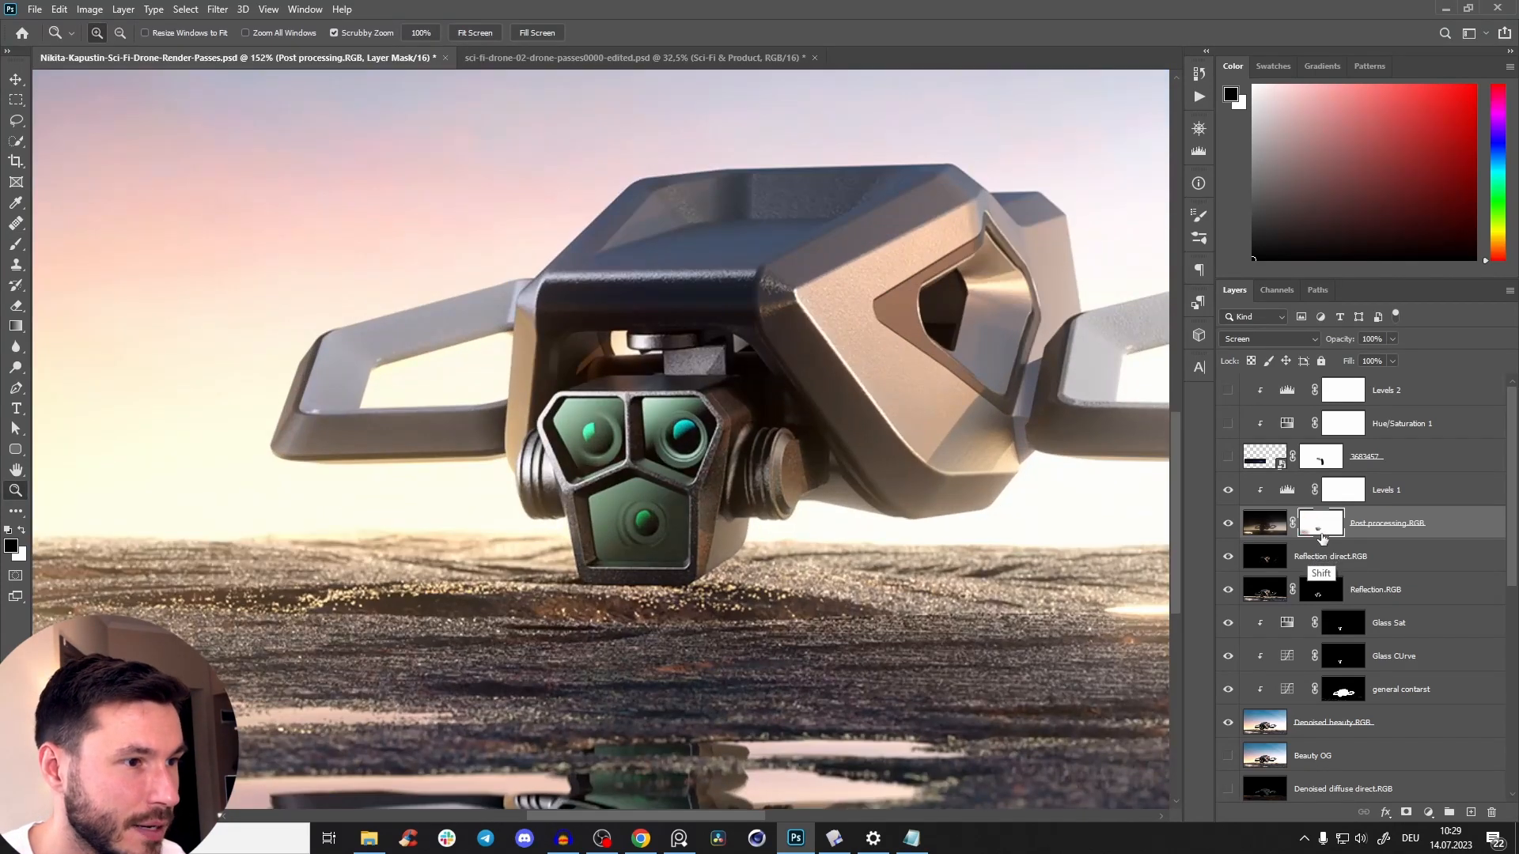
{"action": "left_click", "coordinate": [1321, 523], "text": "shift"}
{"action": "left_click_drag", "start_coordinate": [663, 484], "coordinate": [605, 557]}
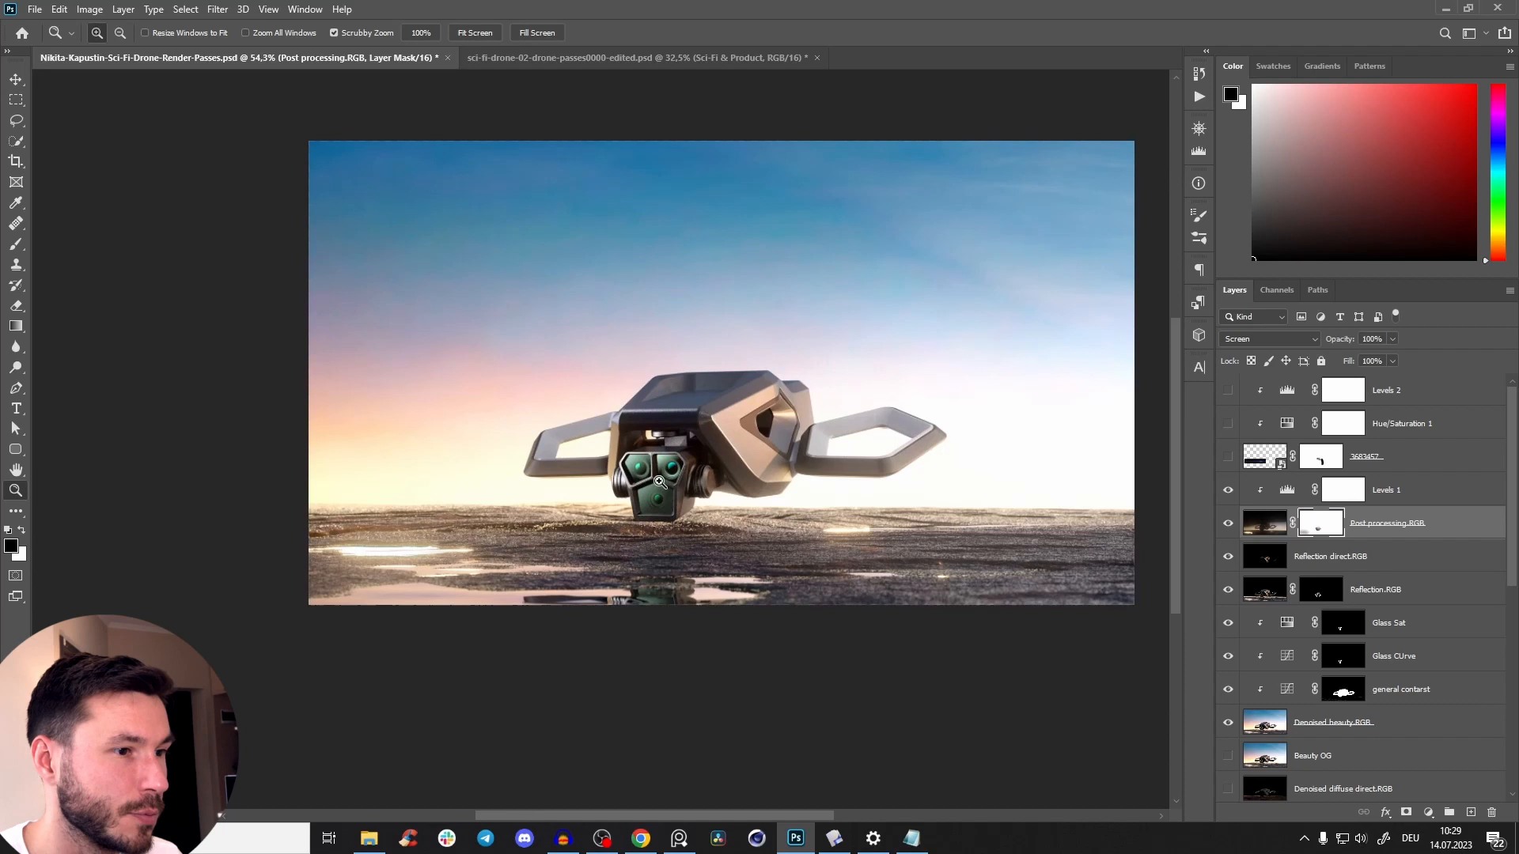
Examine the camera head, body and wing frames of the composite both close up and in the wider scene.
{"action": "left_click_drag", "start_coordinate": [674, 453], "coordinate": [736, 454]}
{"action": "left_click_drag", "start_coordinate": [736, 455], "coordinate": [656, 375]}
{"action": "left_click_drag", "start_coordinate": [744, 419], "coordinate": [793, 426]}
{"action": "left_click_drag", "start_coordinate": [793, 426], "coordinate": [1133, 340]}
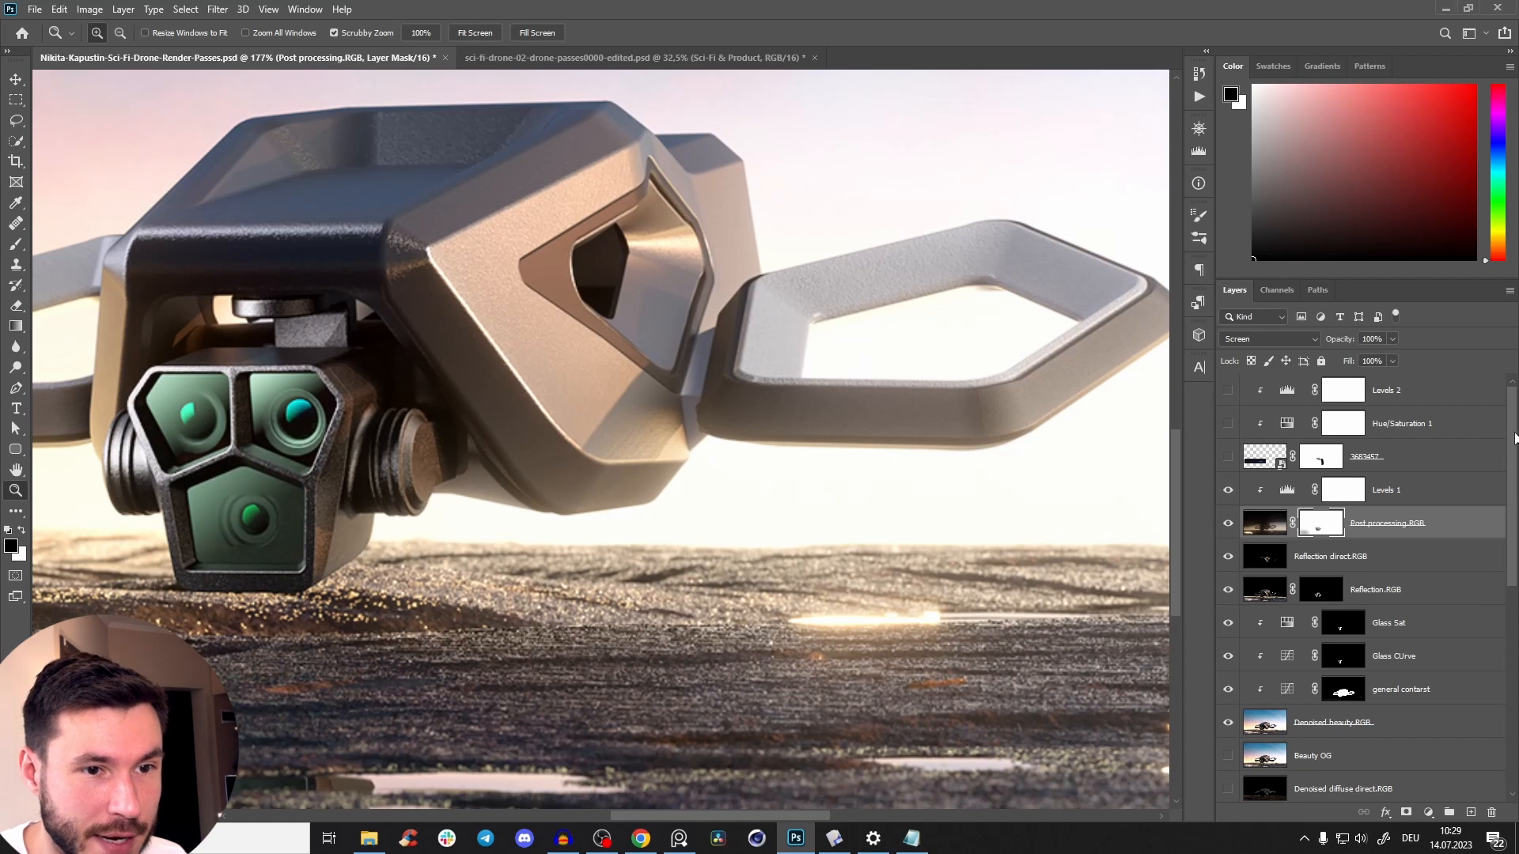
{"action": "left_click_drag", "start_coordinate": [919, 473], "coordinate": [875, 380]}
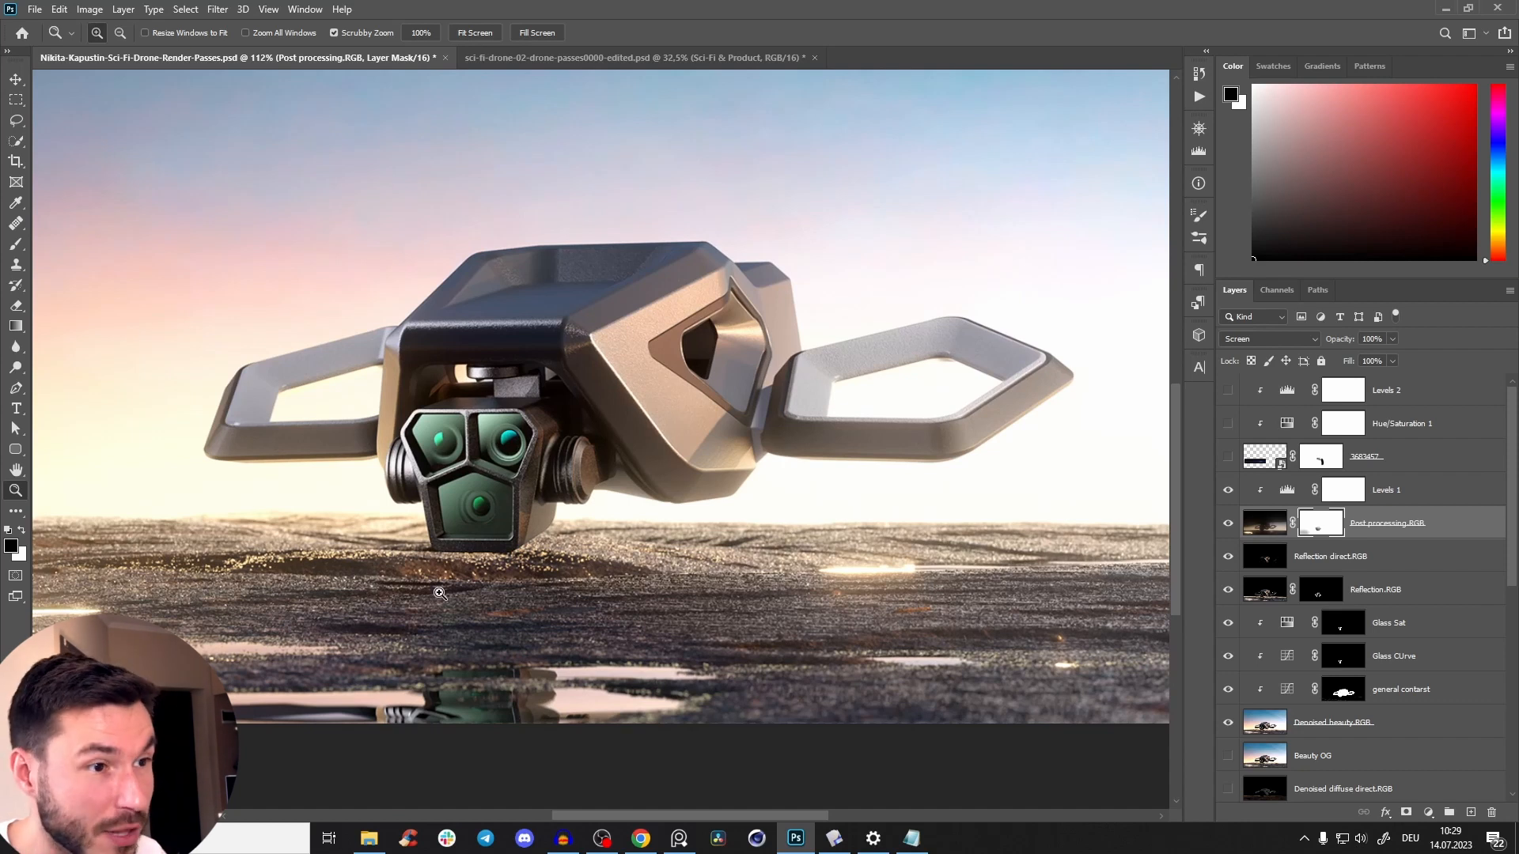
{"action": "left_click_drag", "start_coordinate": [763, 464], "coordinate": [1037, 475]}
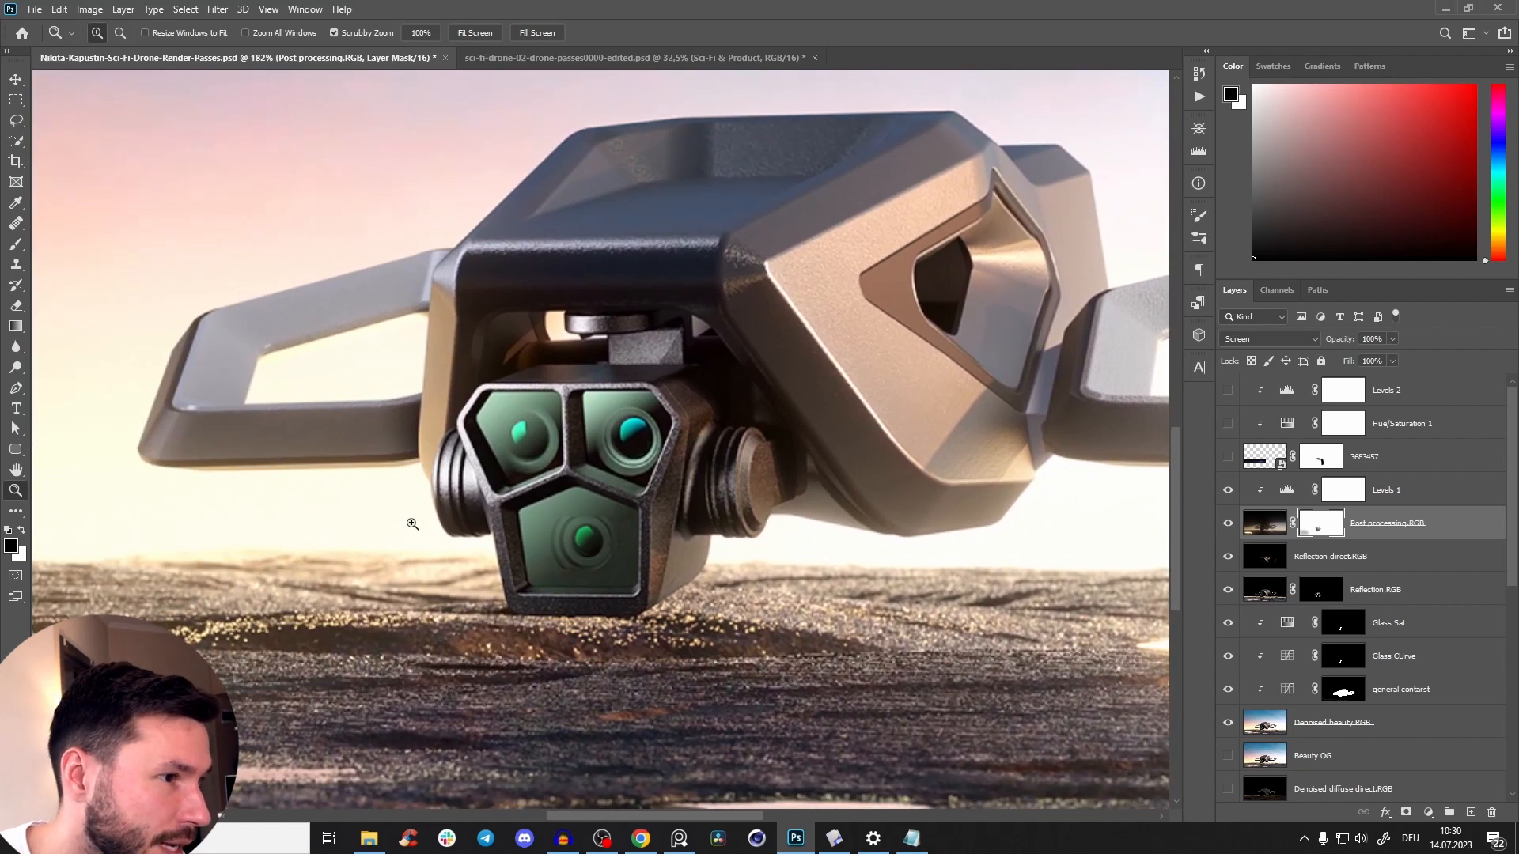
{"action": "left_click_drag", "start_coordinate": [787, 410], "coordinate": [448, 457]}
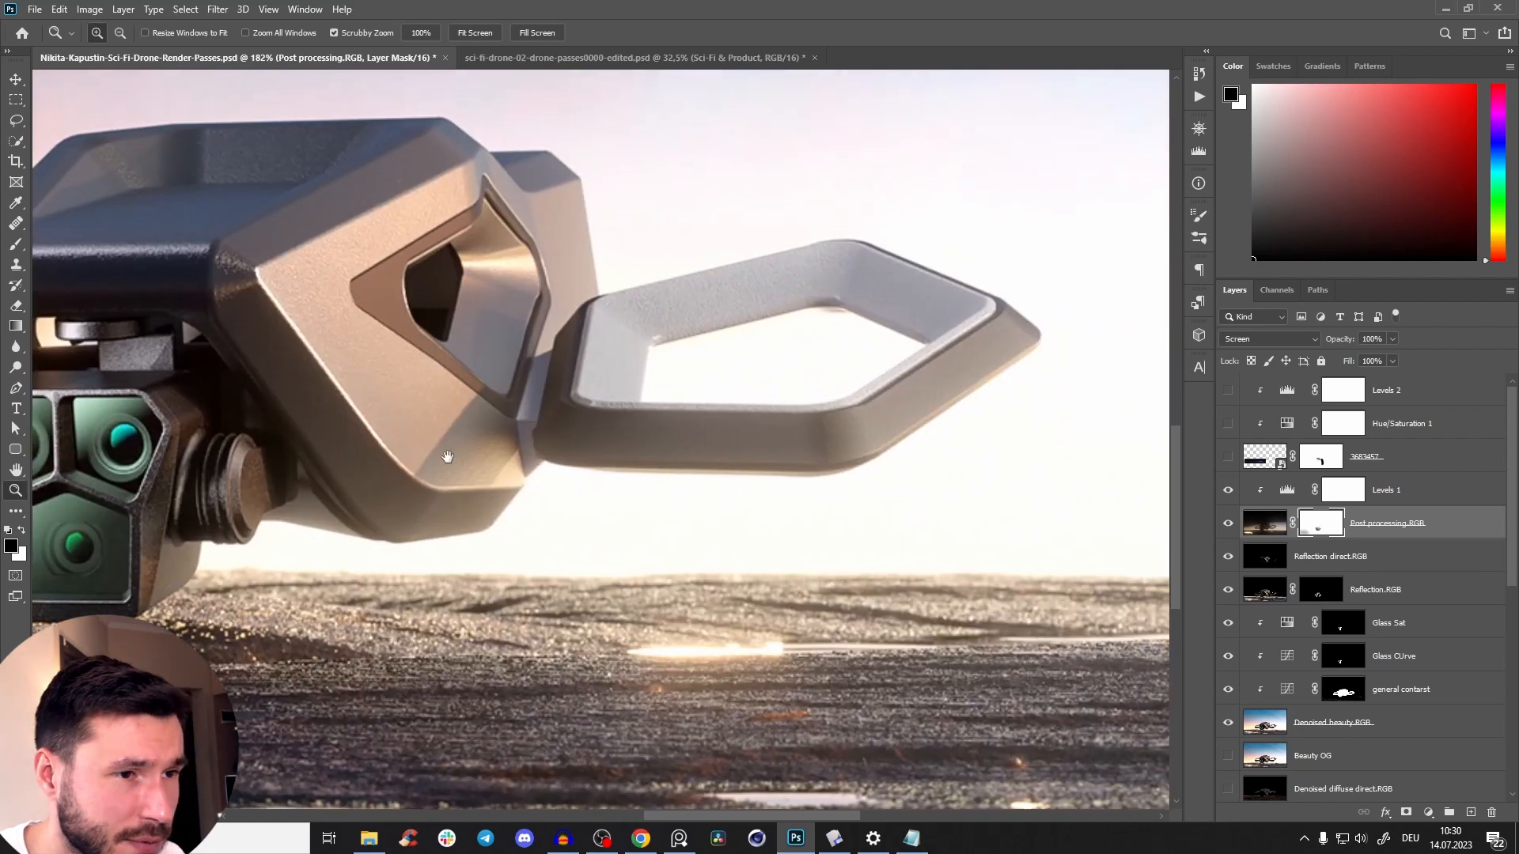
Add an empty layer above Levels 1 in Linear Dodge (Add) mode and choose dark red as the painting colour.
{"action": "left_click", "coordinate": [1432, 495]}
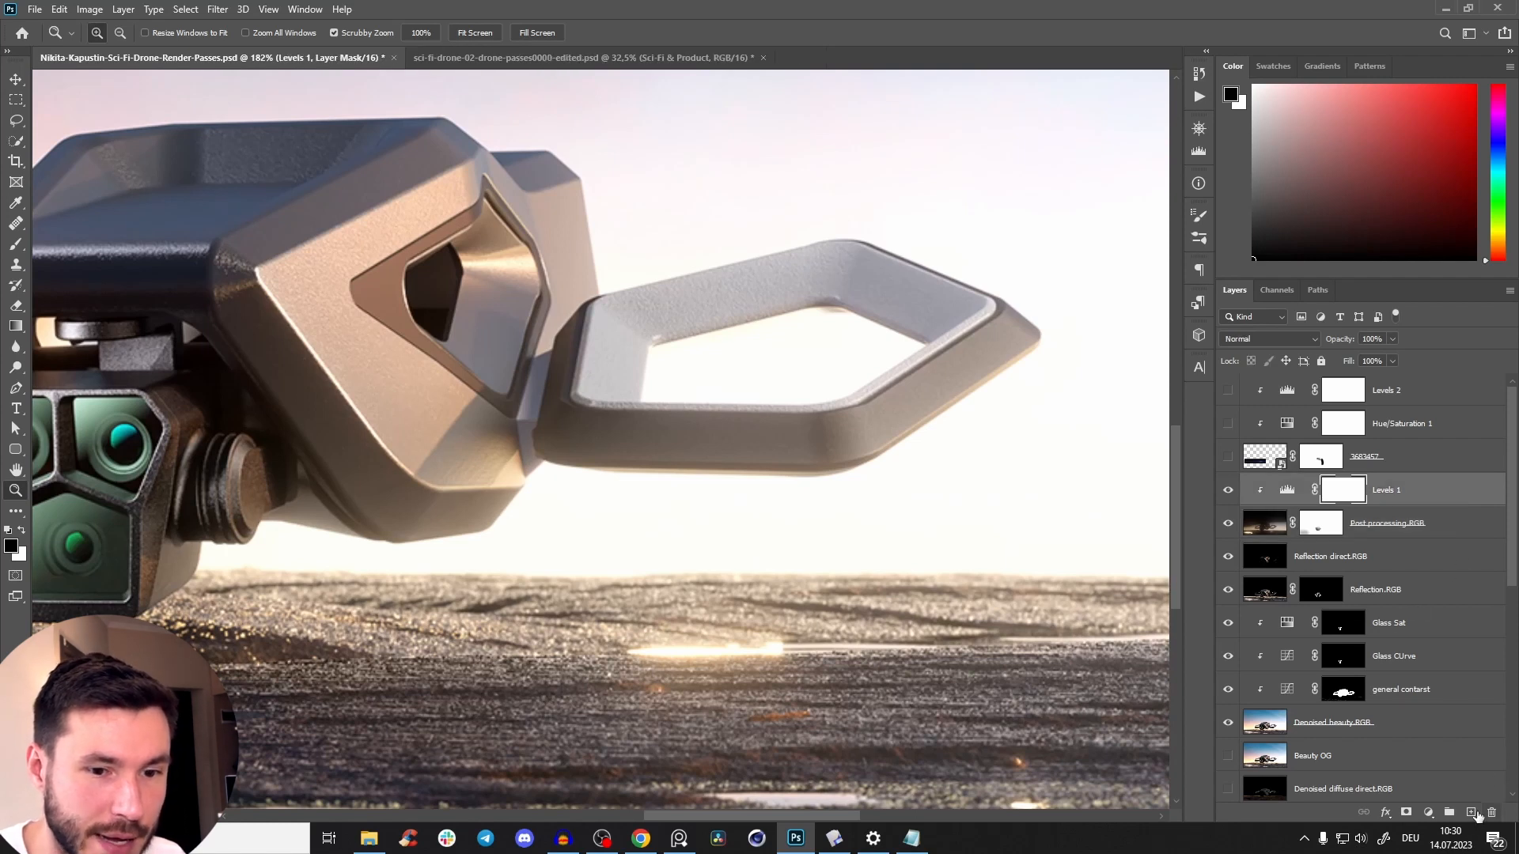
{"action": "left_click", "coordinate": [1473, 812]}
{"action": "left_click_drag", "start_coordinate": [1501, 253], "coordinate": [1500, 264]}
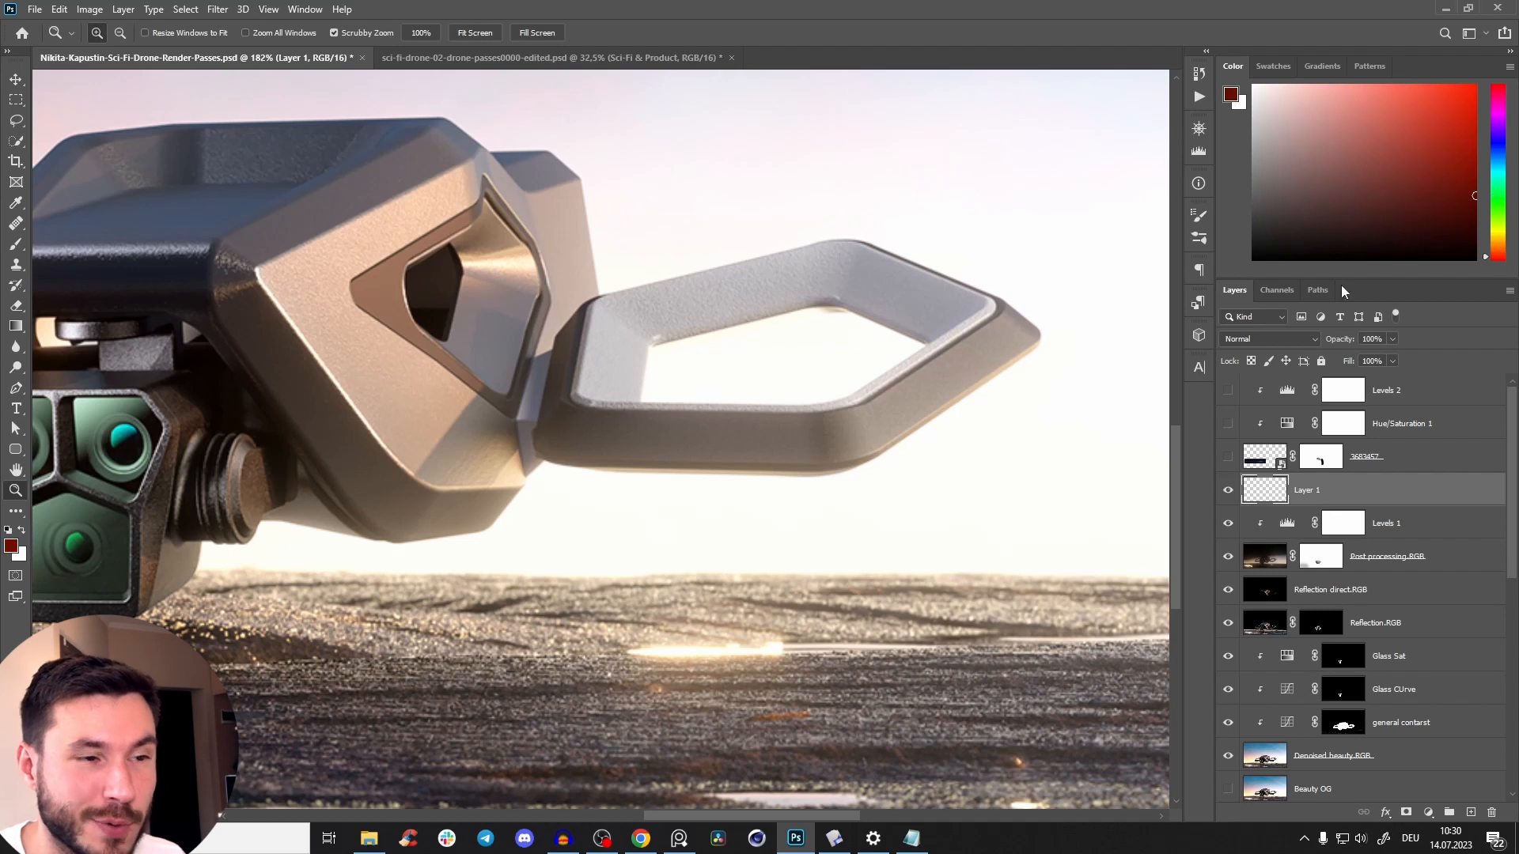
{"action": "scroll", "coordinate": [840, 484], "scroll_direction": "down", "scroll_amount": 7}
{"action": "left_click_drag", "start_coordinate": [841, 488], "coordinate": [823, 509]}
{"action": "scroll", "coordinate": [810, 506], "scroll_direction": "up", "scroll_amount": 1}
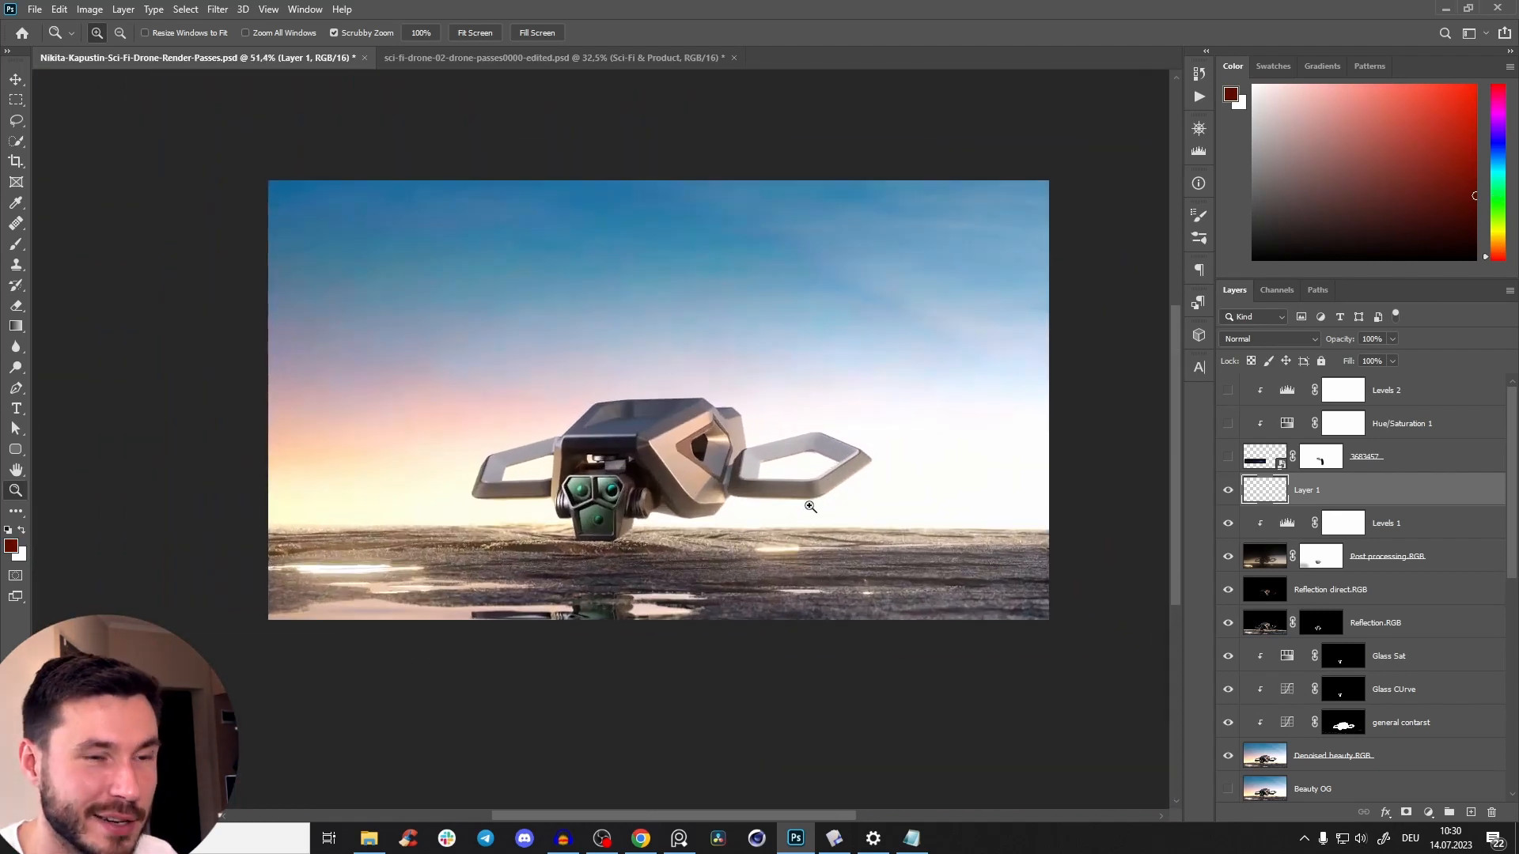
{"action": "scroll", "coordinate": [843, 459], "scroll_direction": "up", "scroll_amount": 3}
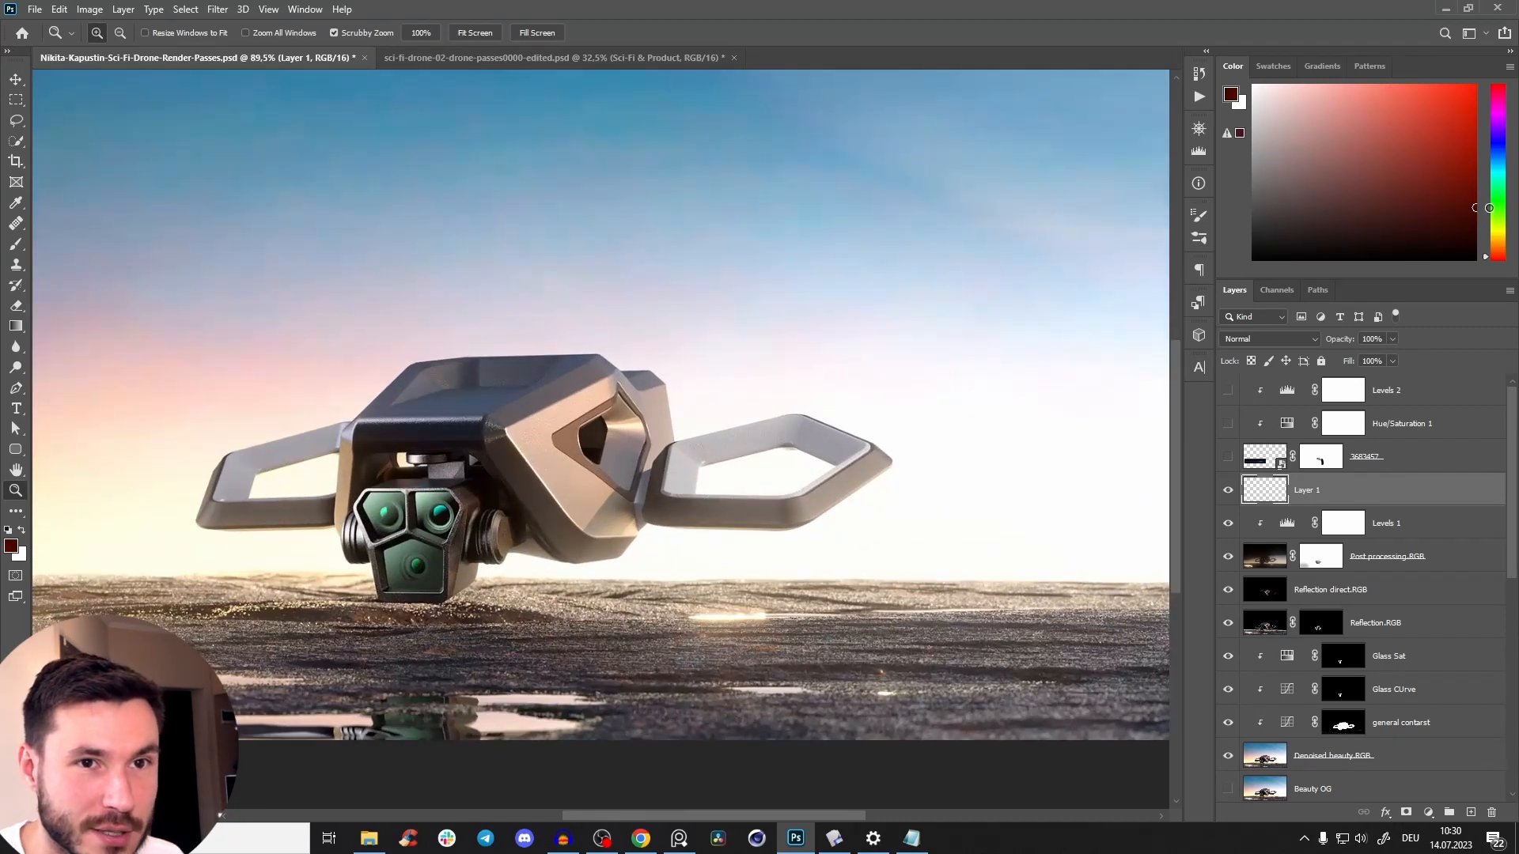
{"action": "left_click", "coordinate": [1272, 342]}
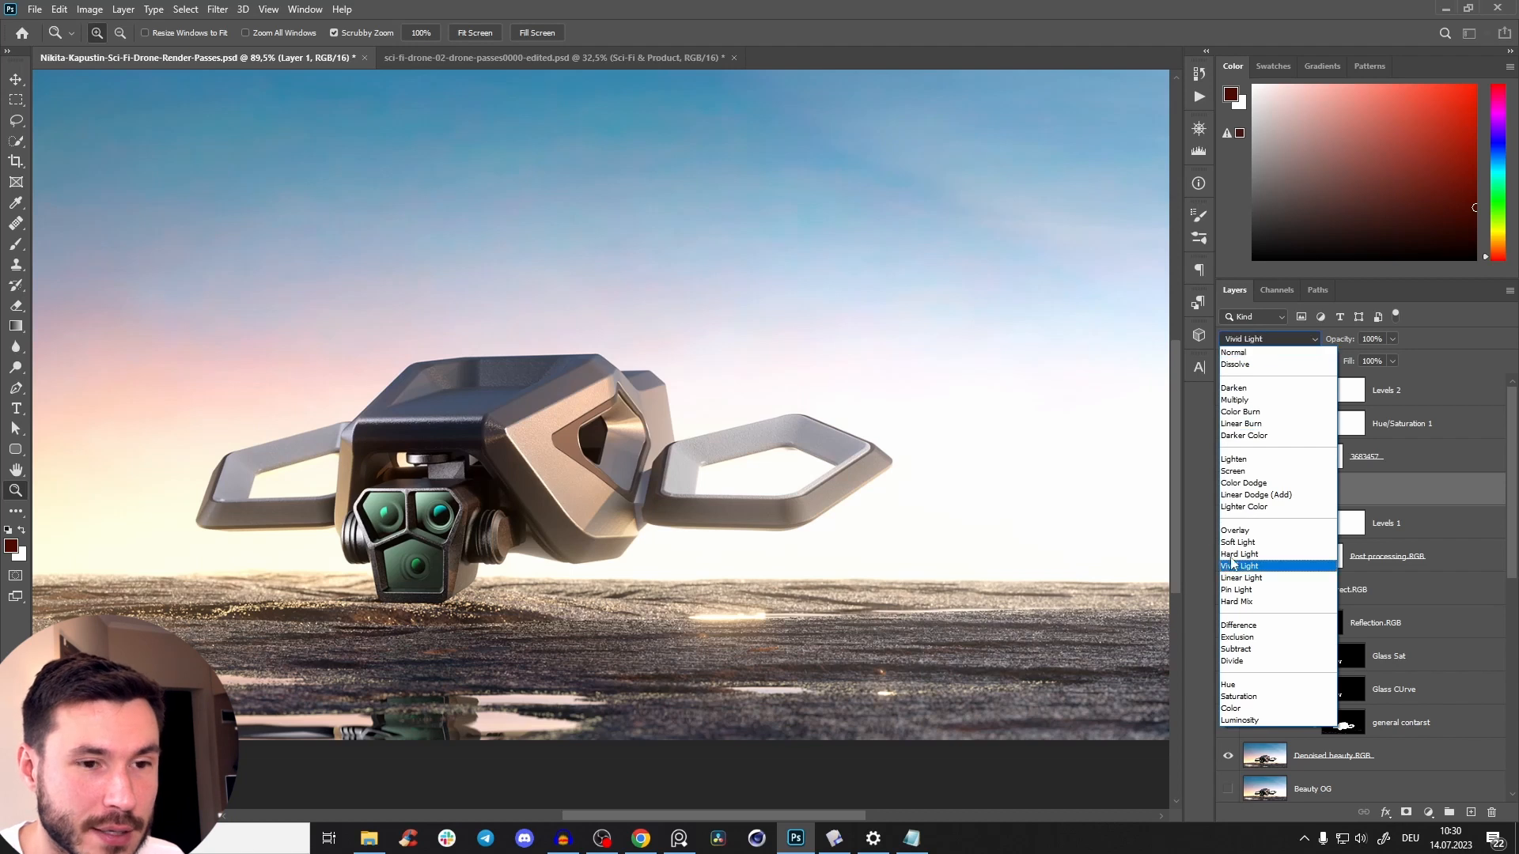
{"action": "left_click", "coordinate": [1252, 492]}
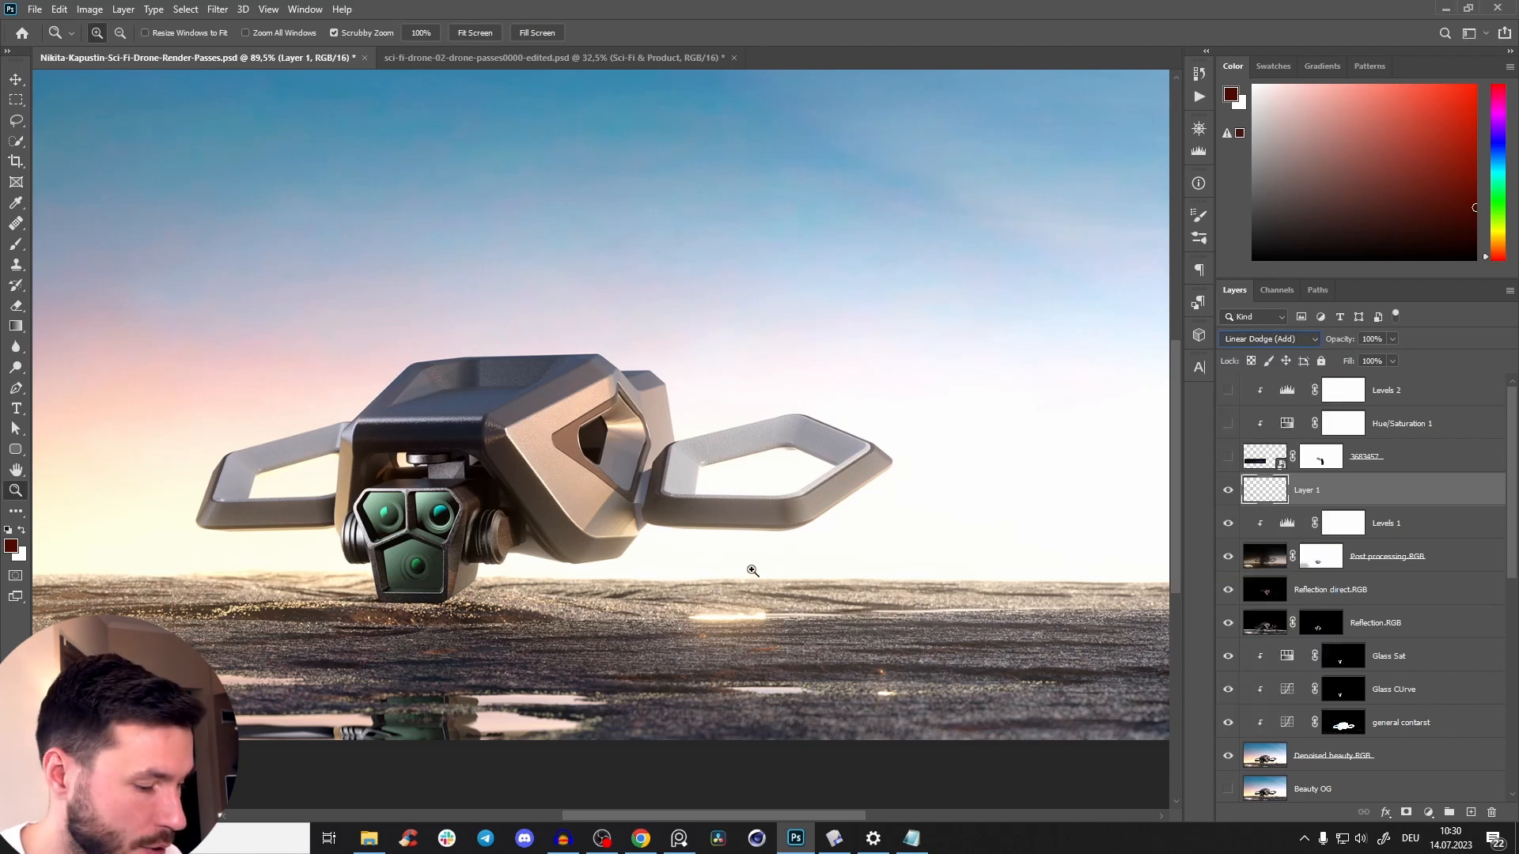
Try painting dark red at 100% brush opacity over the drone and ground, and undo the strokes.
{"action": "left_click", "coordinate": [778, 500]}
{"action": "key", "text": "b"}
{"action": "right_click", "coordinate": [726, 554]}
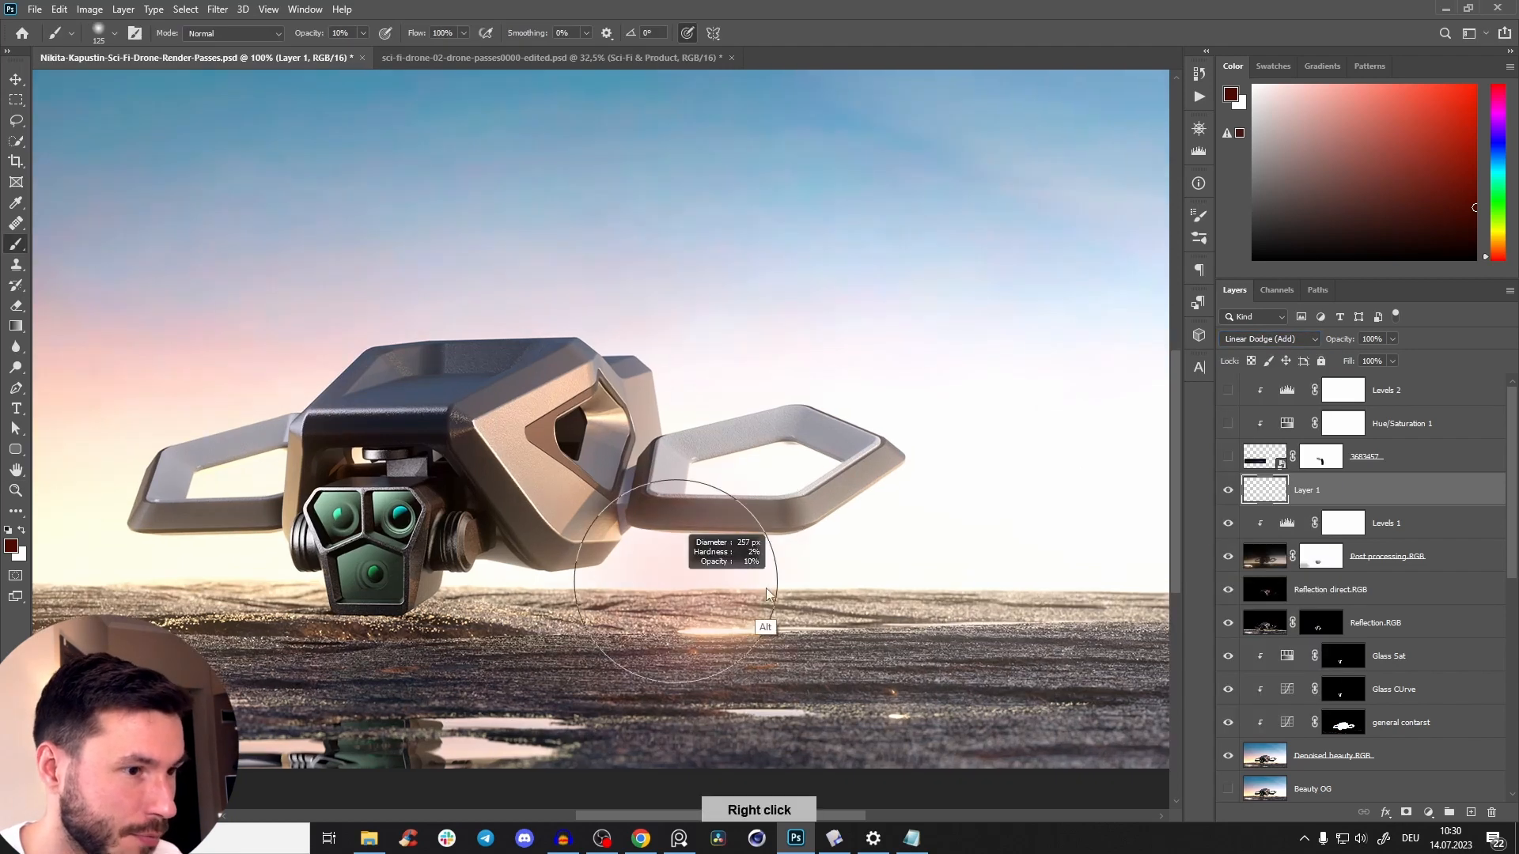
{"action": "key", "text": "0"}
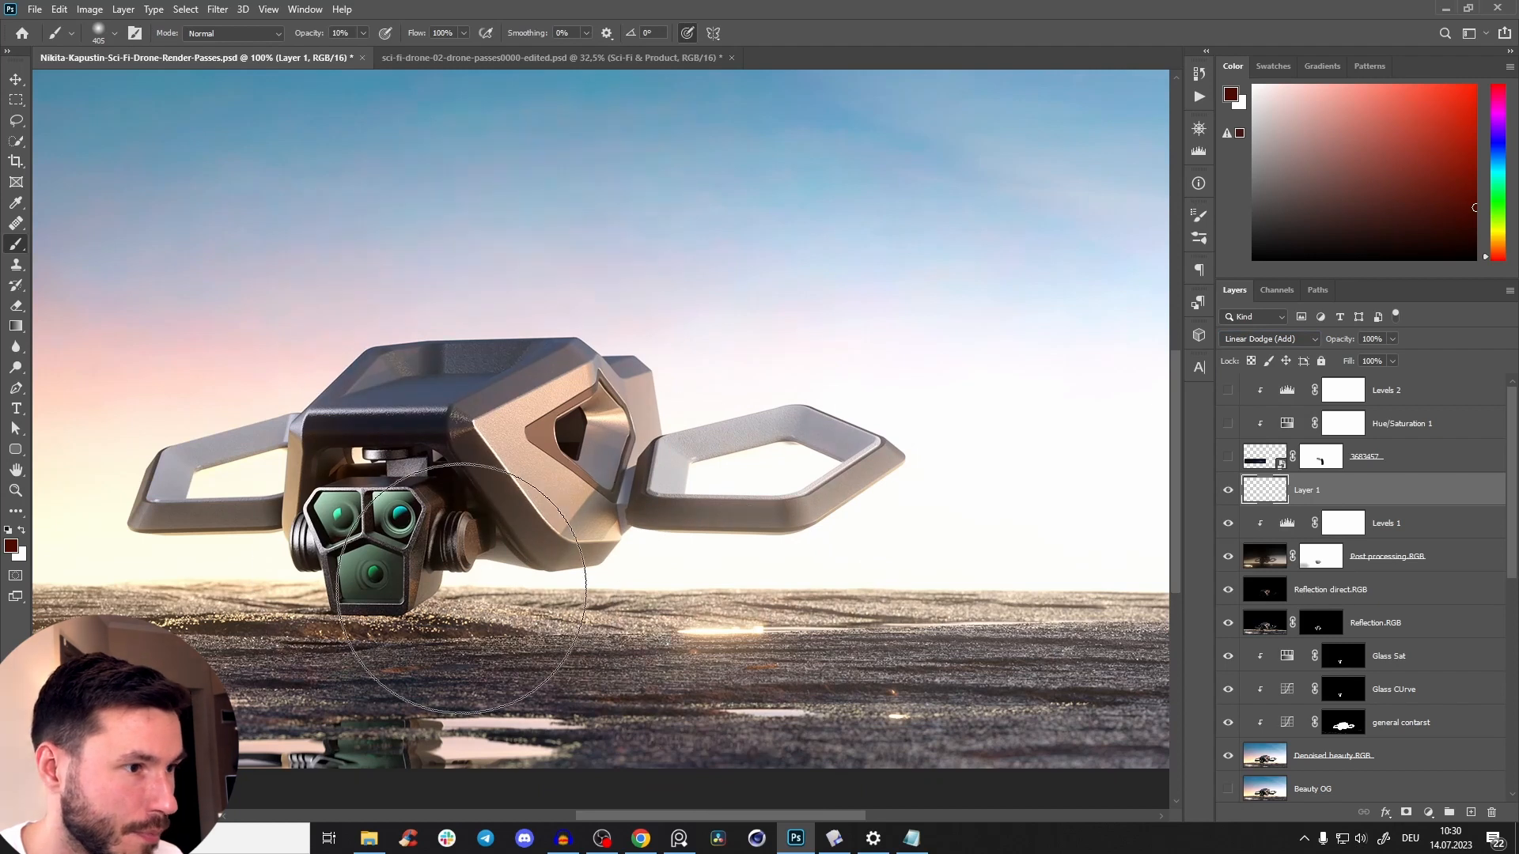
{"action": "mouse_move", "coordinate": [445, 505]}
{"action": "left_mouse_down"}
{"action": "mouse_move", "coordinate": [426, 664]}
{"action": "mouse_move", "coordinate": [498, 459]}
{"action": "left_mouse_up"}
{"action": "key", "text": "z"}
{"action": "mouse_move", "coordinate": [663, 432]}
{"action": "left_mouse_down"}
{"action": "mouse_move", "coordinate": [565, 586]}
{"action": "mouse_move", "coordinate": [615, 550]}
{"action": "mouse_move", "coordinate": [482, 595]}
{"action": "left_mouse_up"}
{"action": "key", "text": "ctrl+z"}
{"action": "key", "text": "b"}
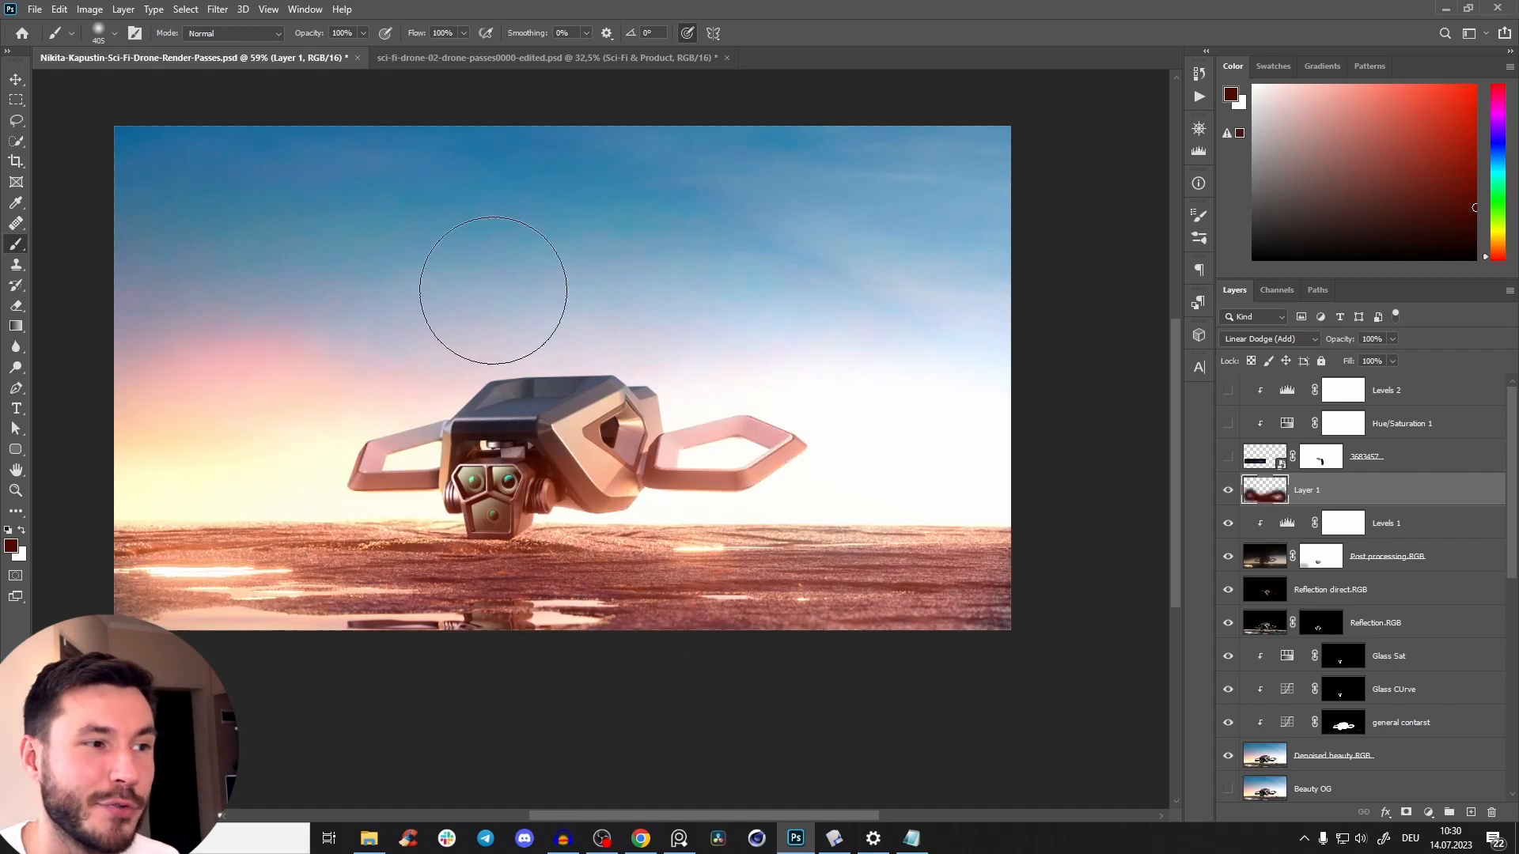
{"action": "key", "text": "ctrl+z"}
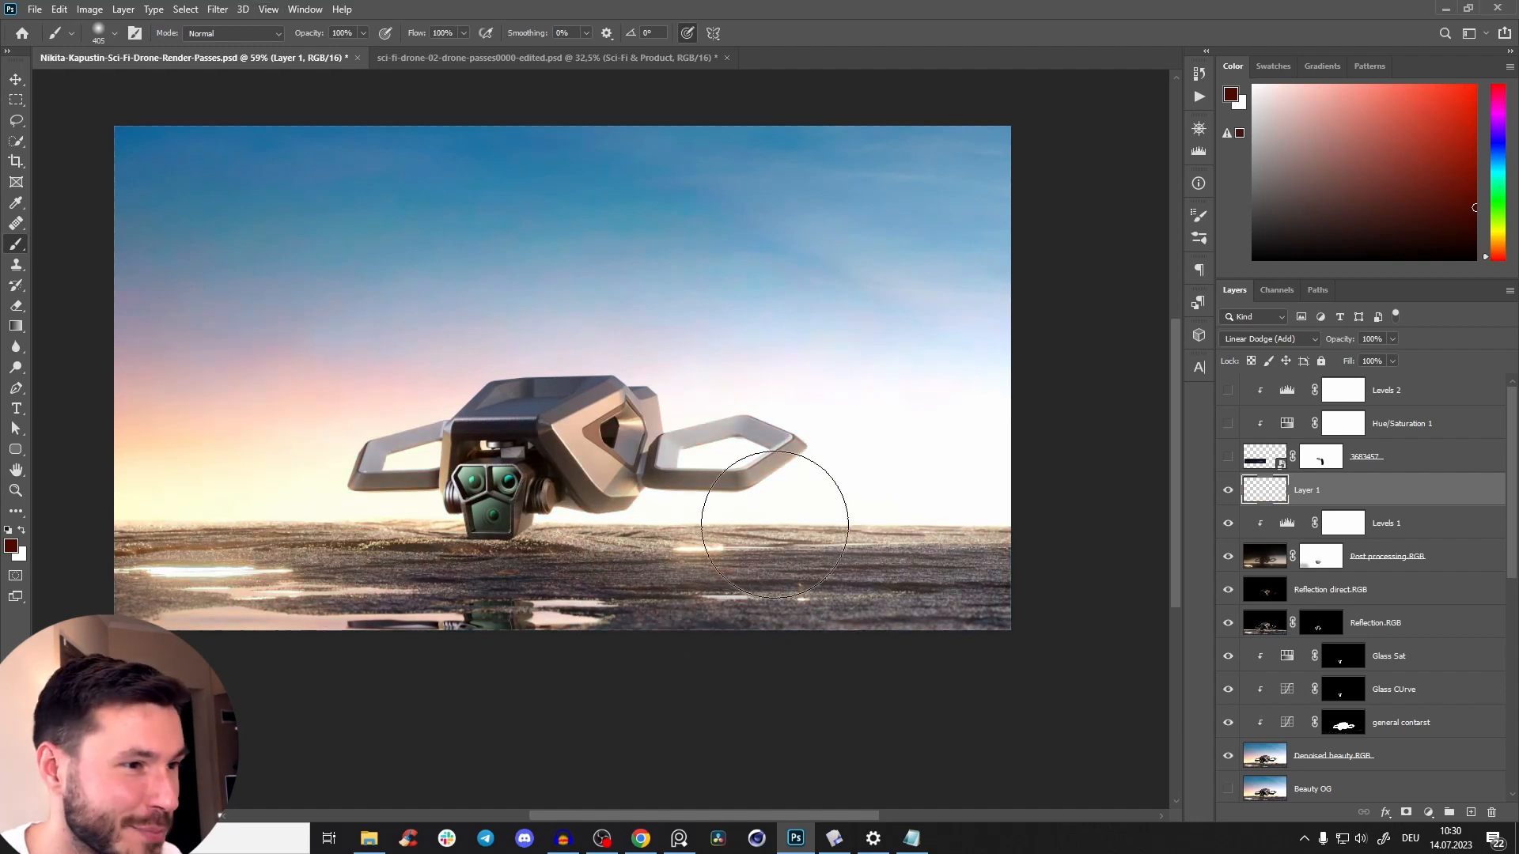
Brush a faint dark red glow near the far wing frame with a soft brush of about 592 px at 2% opacity.
{"action": "key", "text": "z"}
{"action": "left_click_drag", "start_coordinate": [680, 503], "coordinate": [731, 444]}
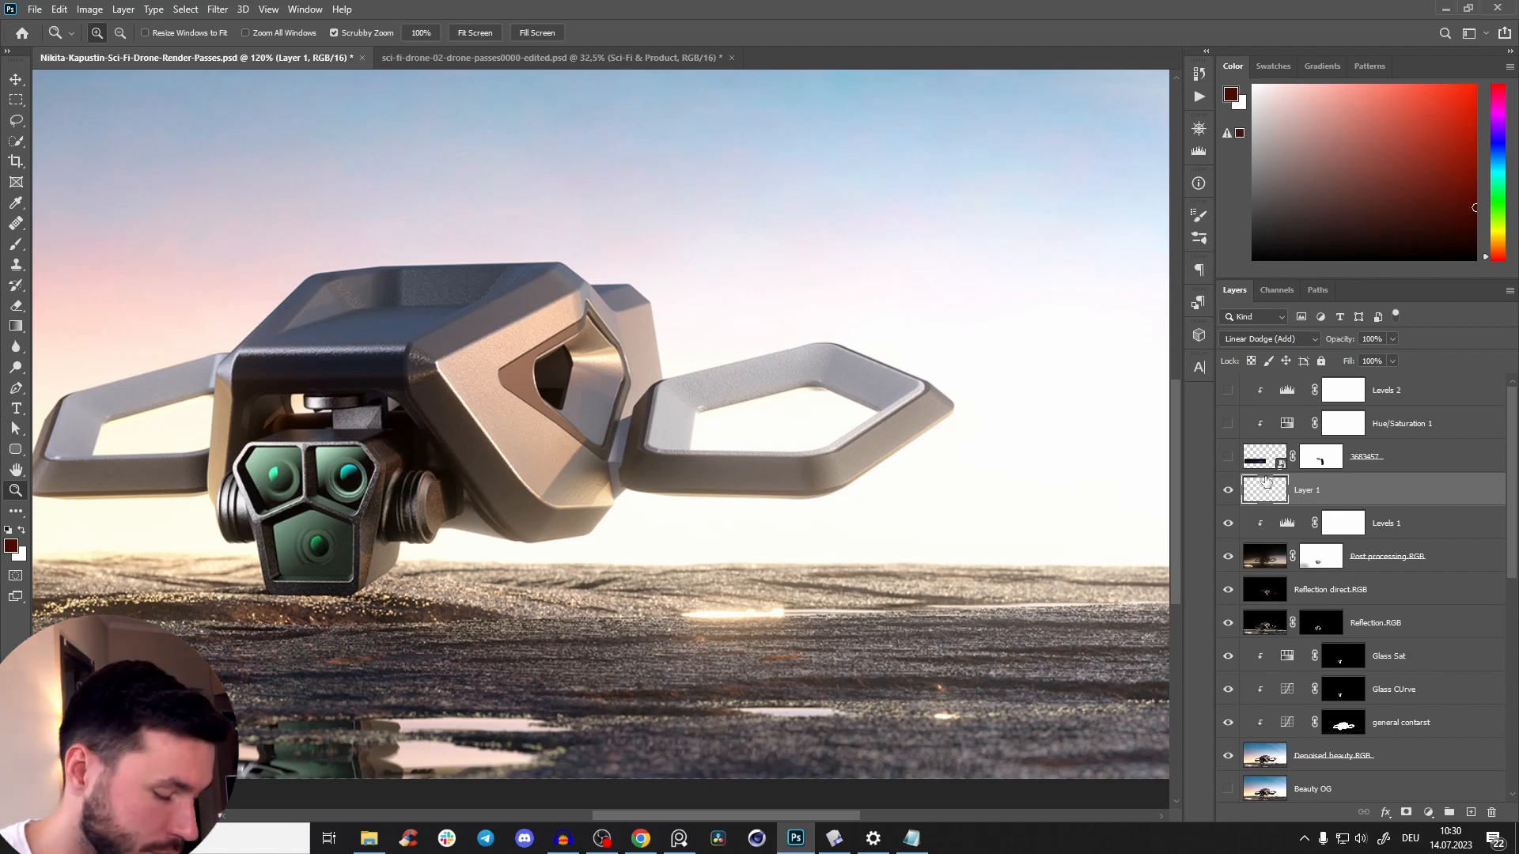
{"action": "key", "text": "b"}
{"action": "mouse_move", "coordinate": [636, 583]}
{"action": "left_mouse_down"}
{"action": "mouse_move", "coordinate": [666, 597]}
{"action": "mouse_move", "coordinate": [778, 370]}
{"action": "left_mouse_up"}
{"action": "key", "text": "0"}
{"action": "key", "text": "2"}
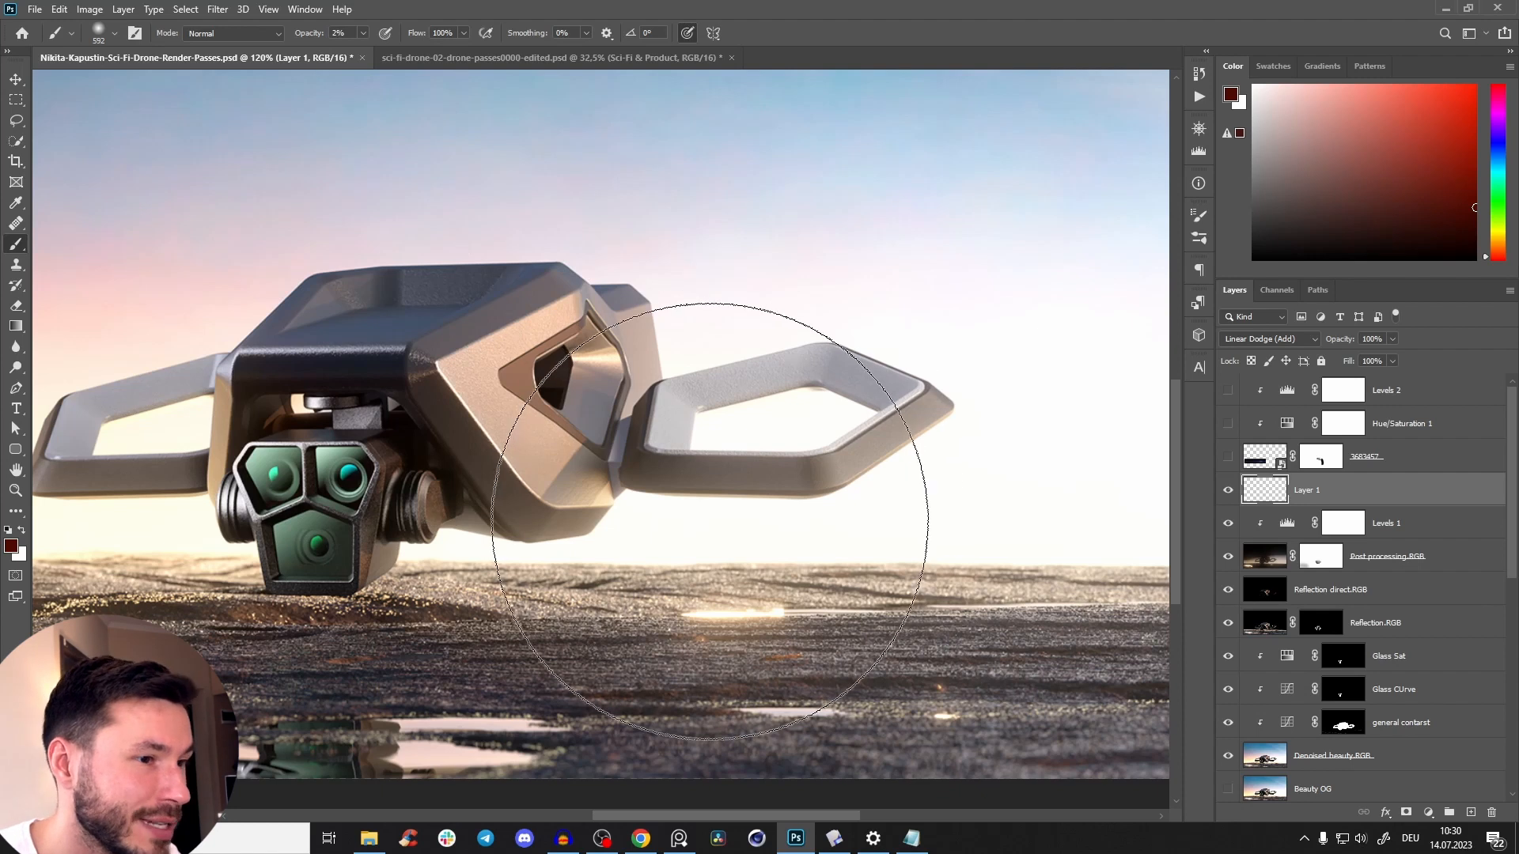
{"action": "key", "text": "z"}
{"action": "mouse_move", "coordinate": [738, 471]}
{"action": "left_mouse_down"}
{"action": "mouse_move", "coordinate": [691, 475]}
{"action": "mouse_move", "coordinate": [704, 475]}
{"action": "left_mouse_up"}
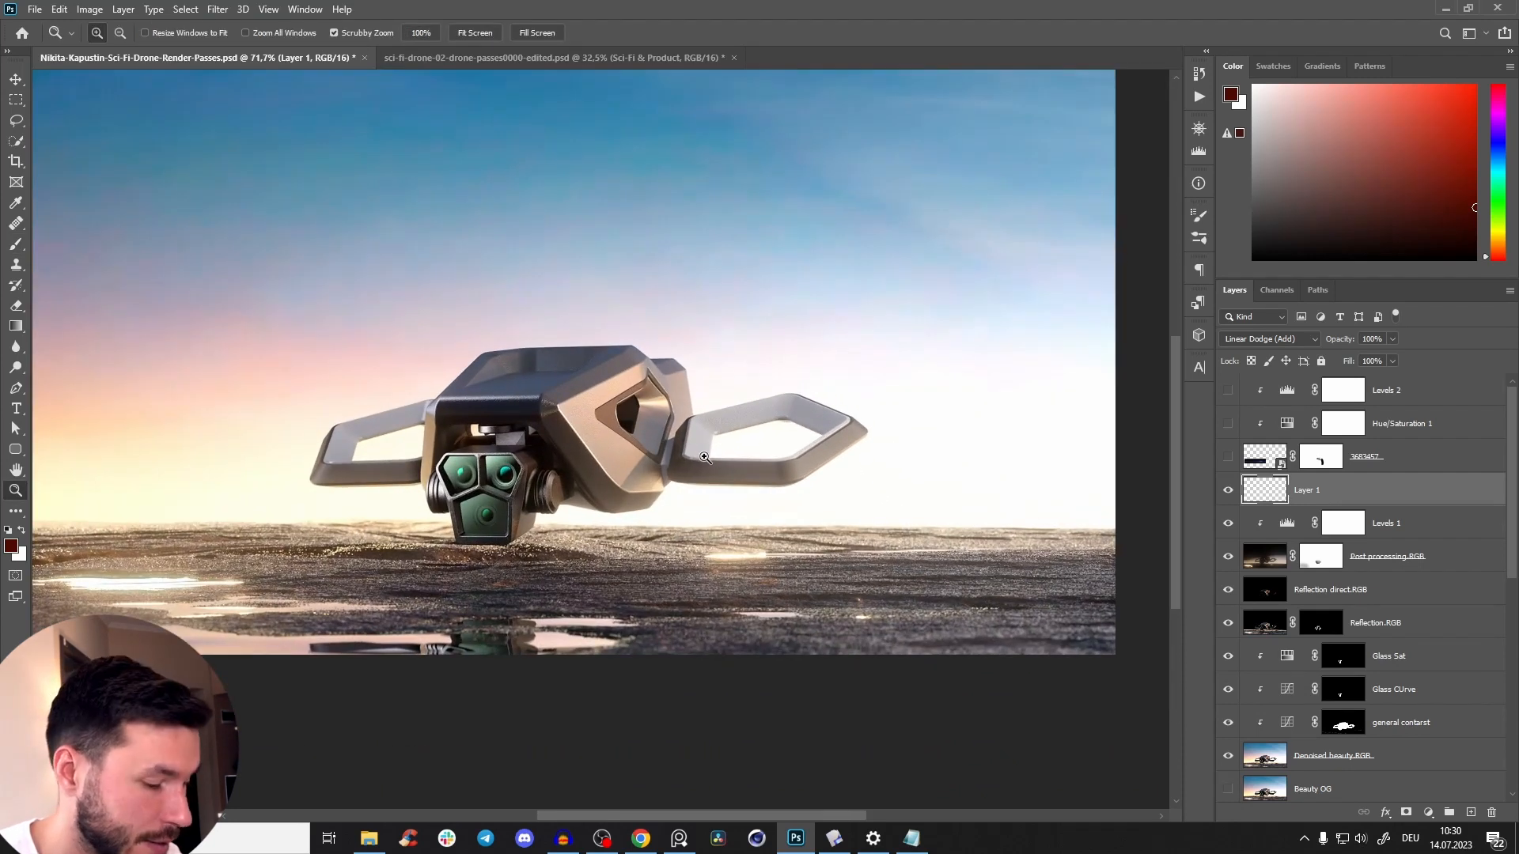
Extend the faint red glow around the near wing frame at 2% opacity, reducing the brush to about 374 px.
{"action": "key", "text": "b"}
{"action": "key", "text": "alt"}
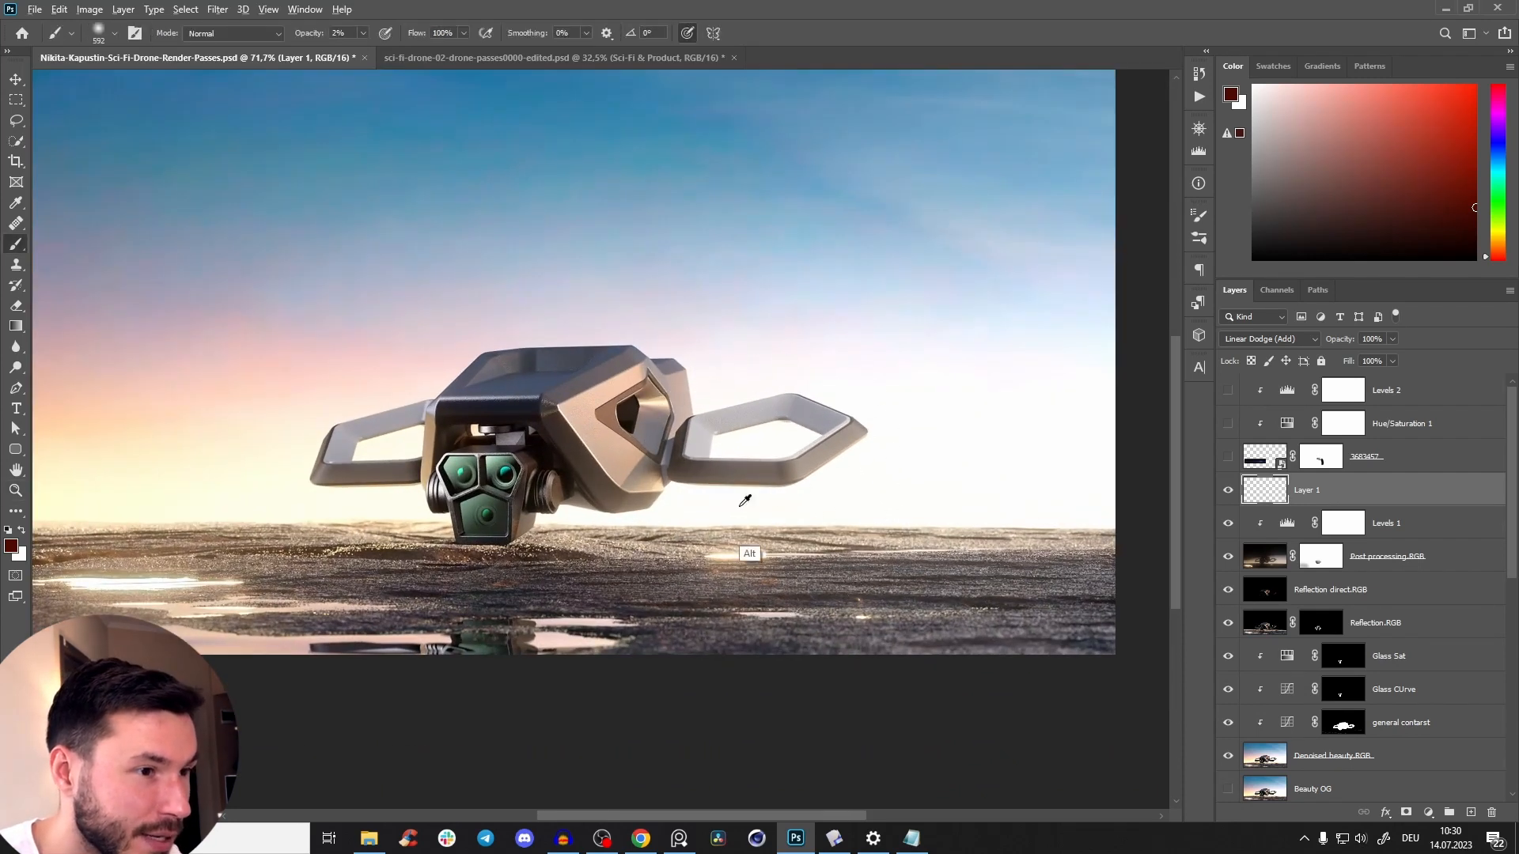
{"action": "right_click", "coordinate": [744, 500], "text": "alt"}
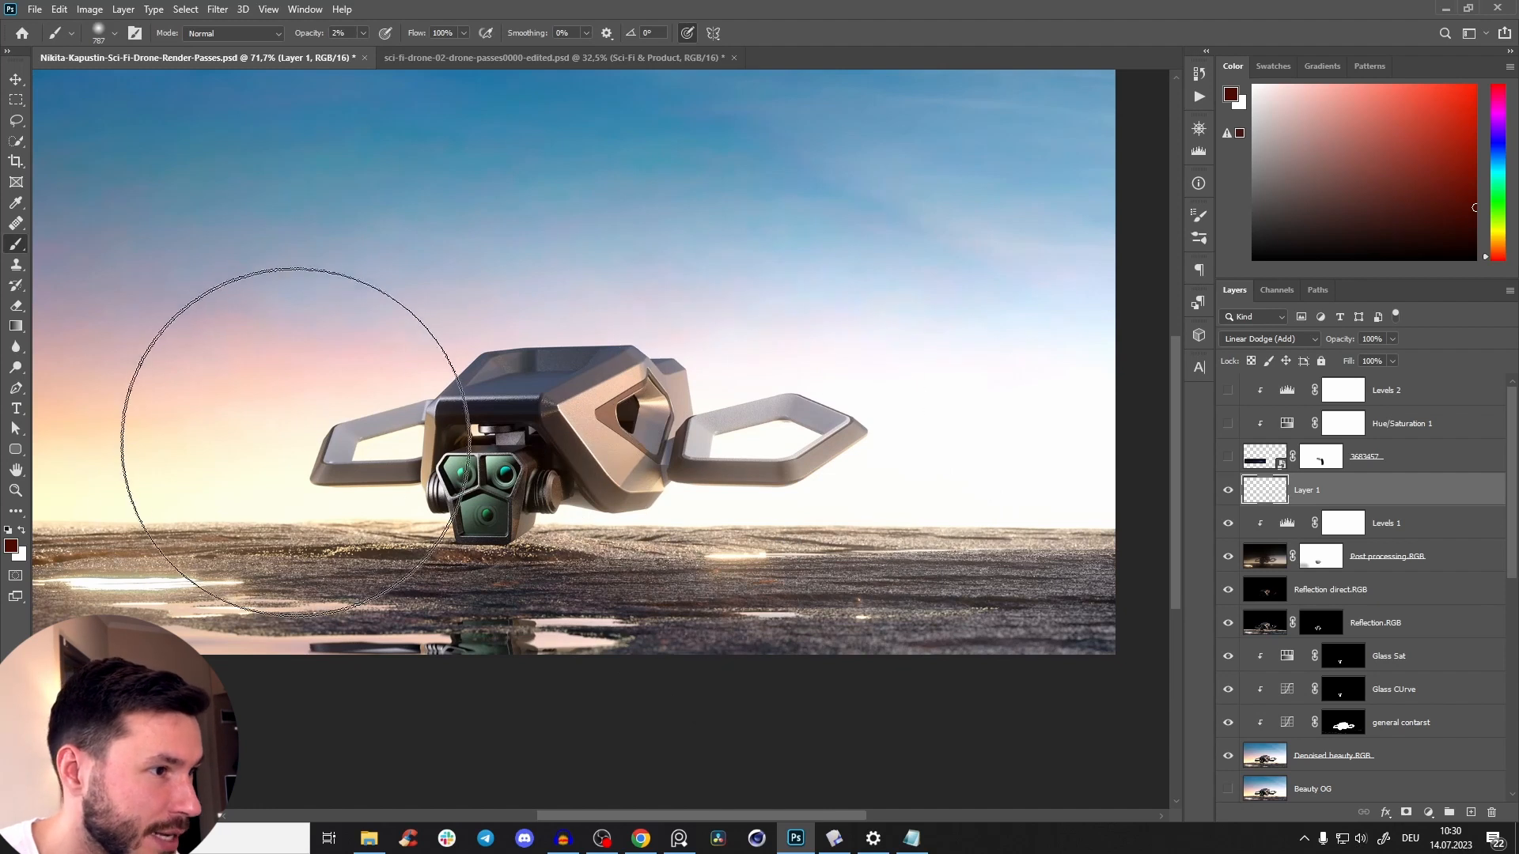
{"action": "right_click", "coordinate": [359, 475], "text": "alt"}
{"action": "right_click", "coordinate": [433, 490], "text": "alt"}
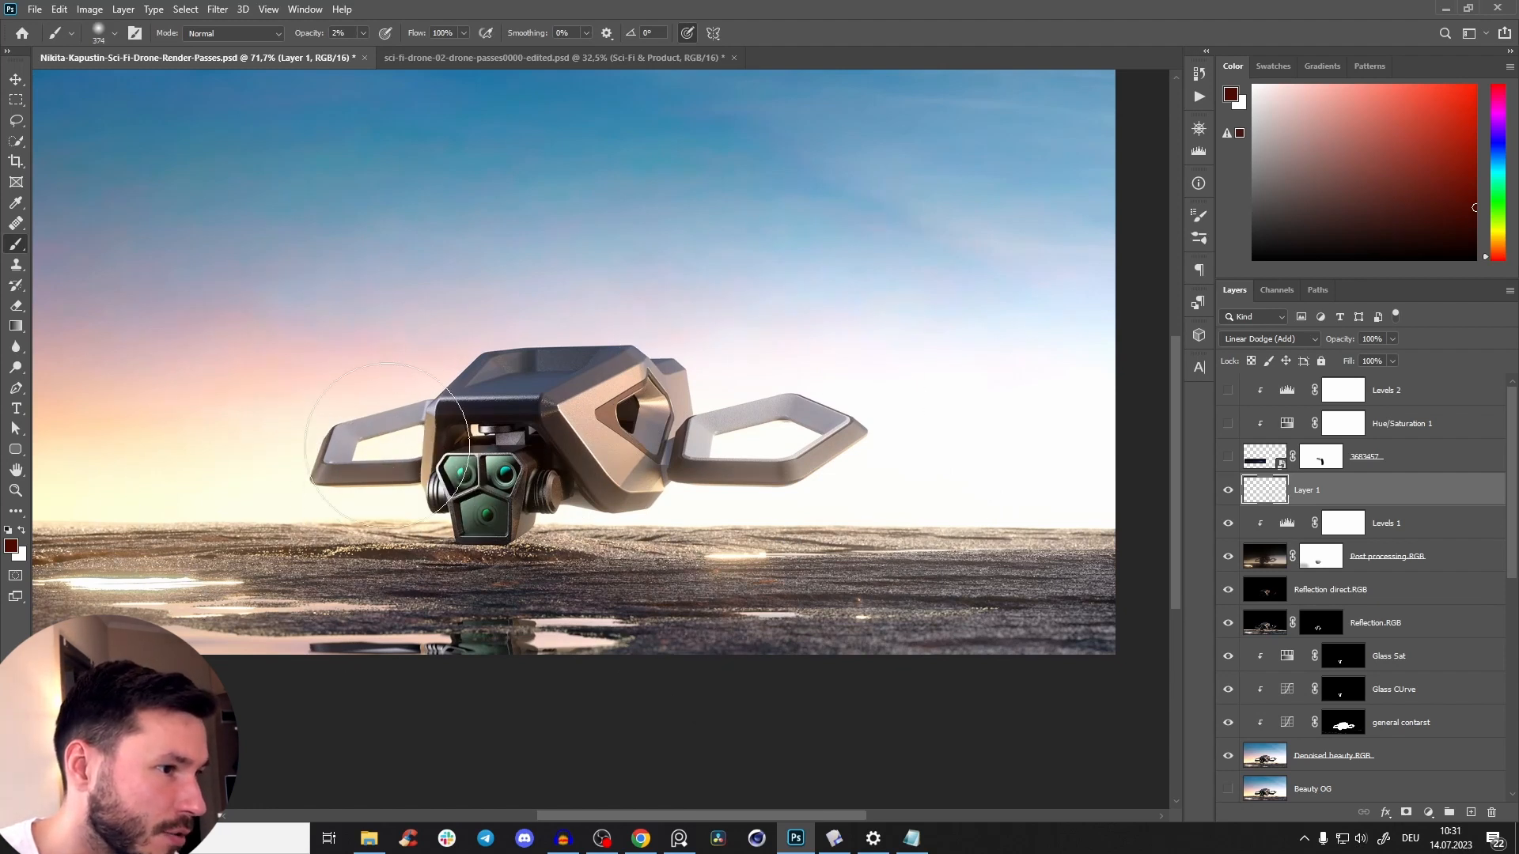
Check Layer 1's effect and brush more dark red haze across the drone and horizon at 5% opacity with a larger soft brush.
{"action": "left_click", "coordinate": [1228, 490]}
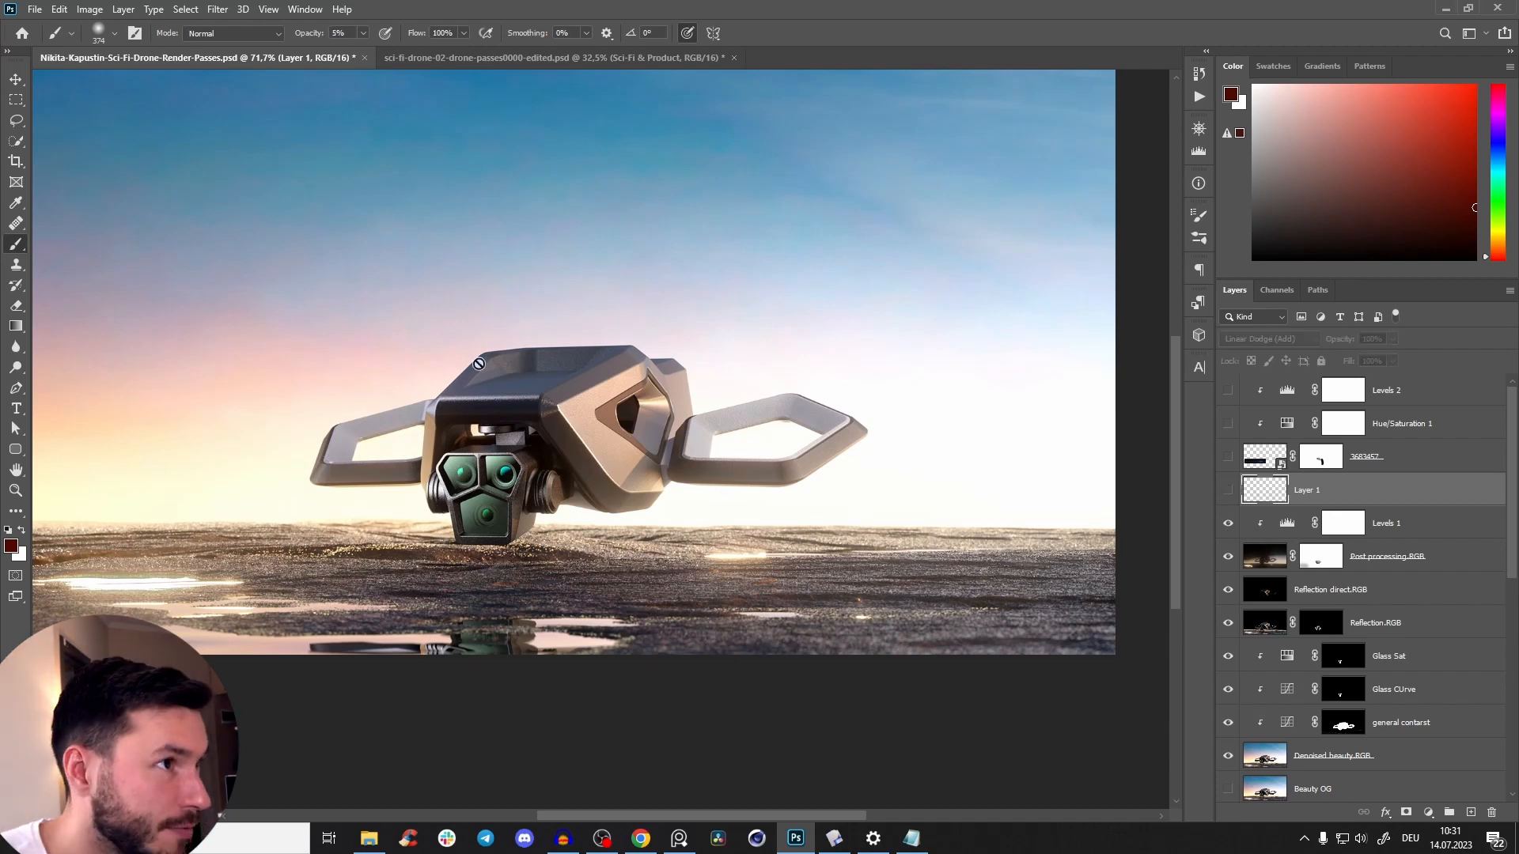
{"action": "key", "text": "v"}
{"action": "right_click", "coordinate": [762, 540], "text": "alt"}
{"action": "key", "text": "b"}
{"action": "right_click", "coordinate": [771, 519], "text": "alt"}
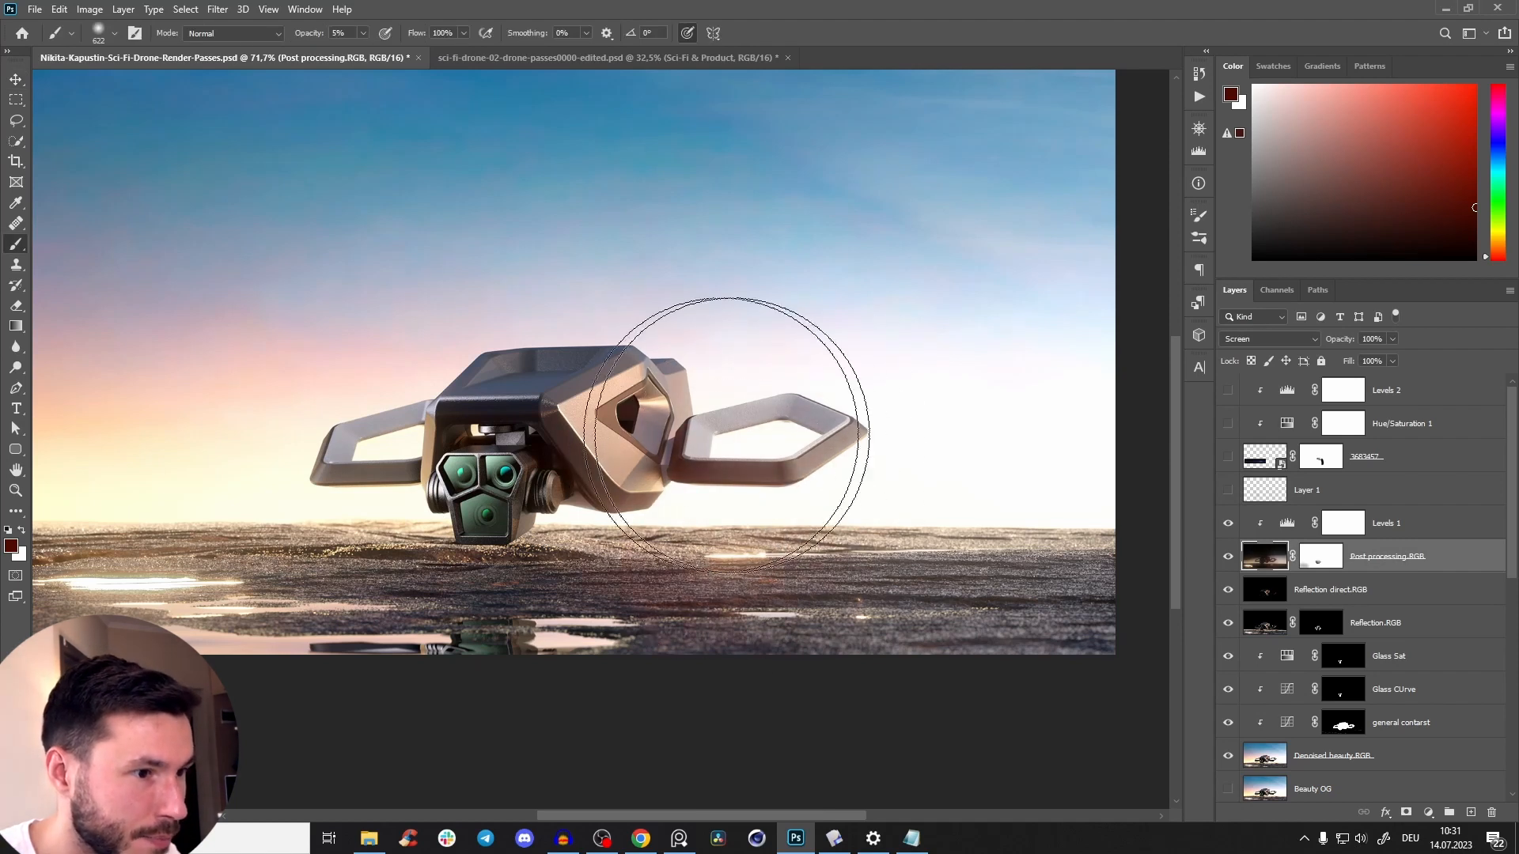
{"action": "left_click", "coordinate": [1228, 558]}
{"action": "right_click", "coordinate": [696, 529], "text": "alt"}
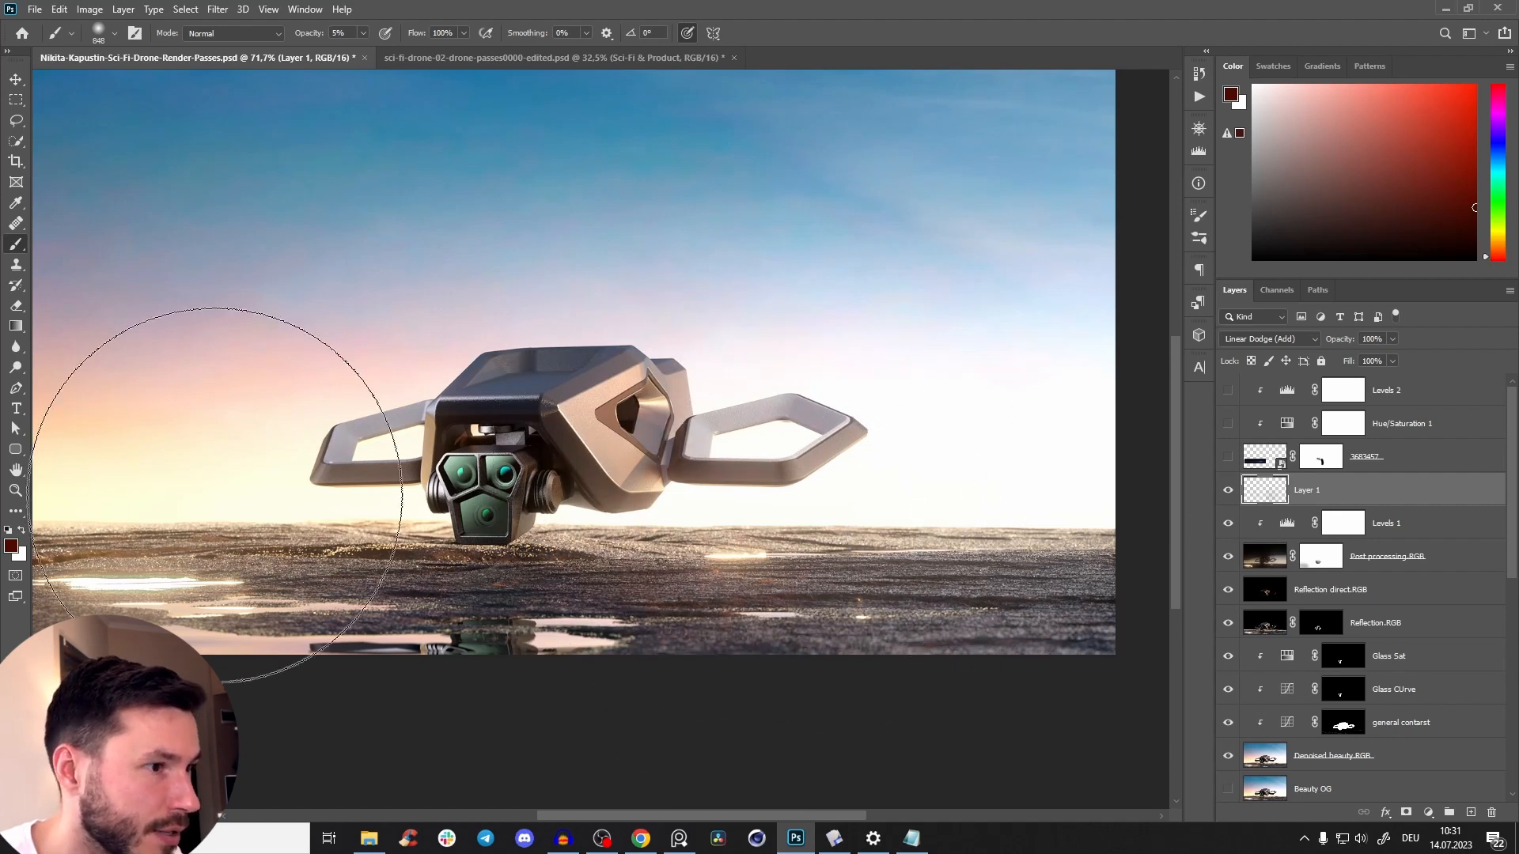
Compare the scene with and without the red haze on Layer 1.
{"action": "left_click", "coordinate": [1227, 491]}
{"action": "left_click", "coordinate": [1228, 490]}
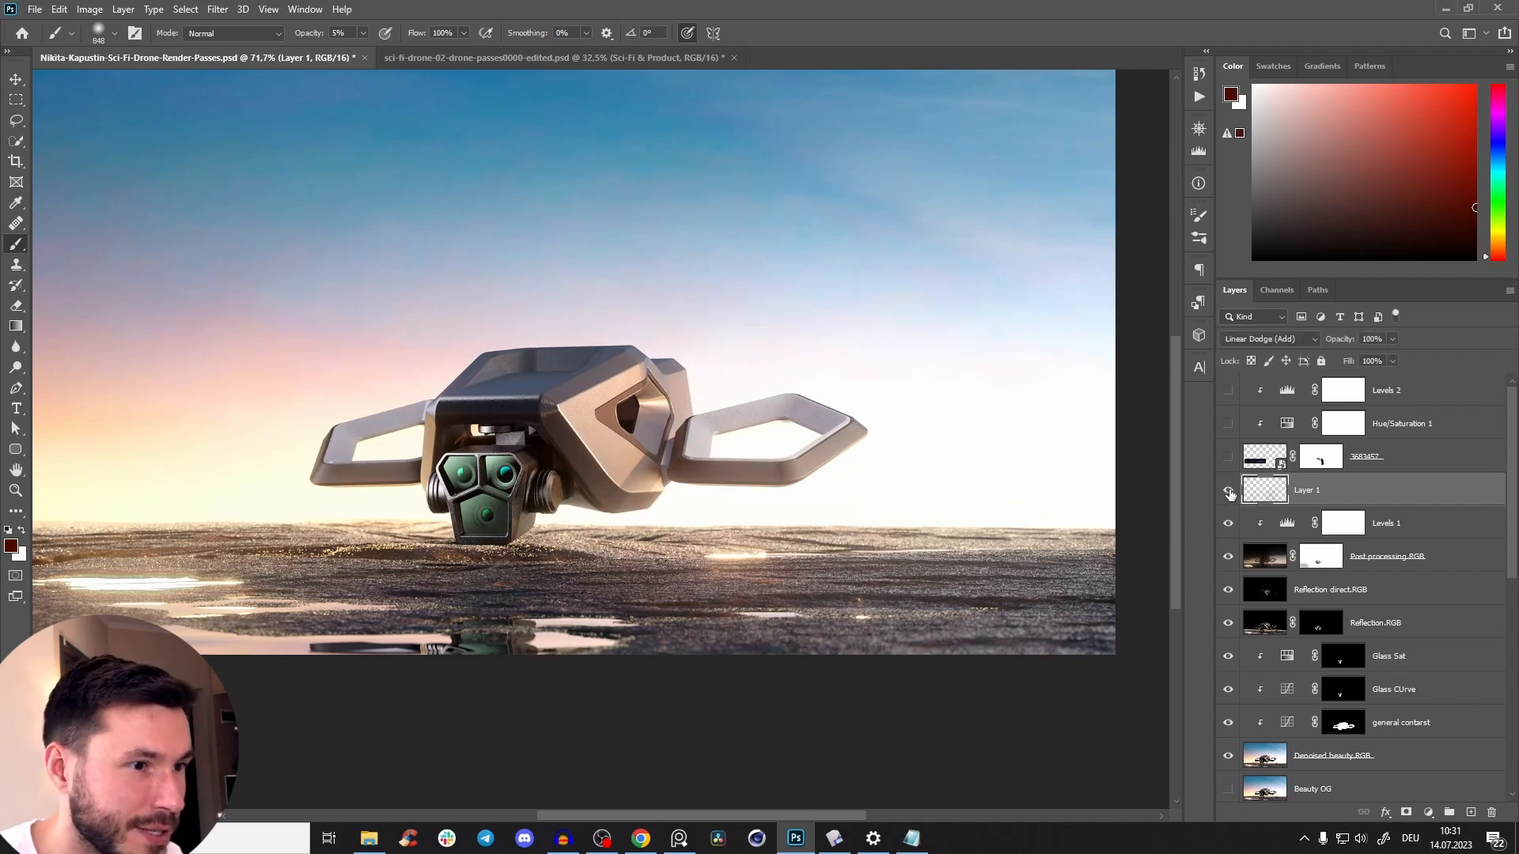
{"action": "left_click", "coordinate": [1230, 491]}
{"action": "left_click", "coordinate": [1228, 491]}
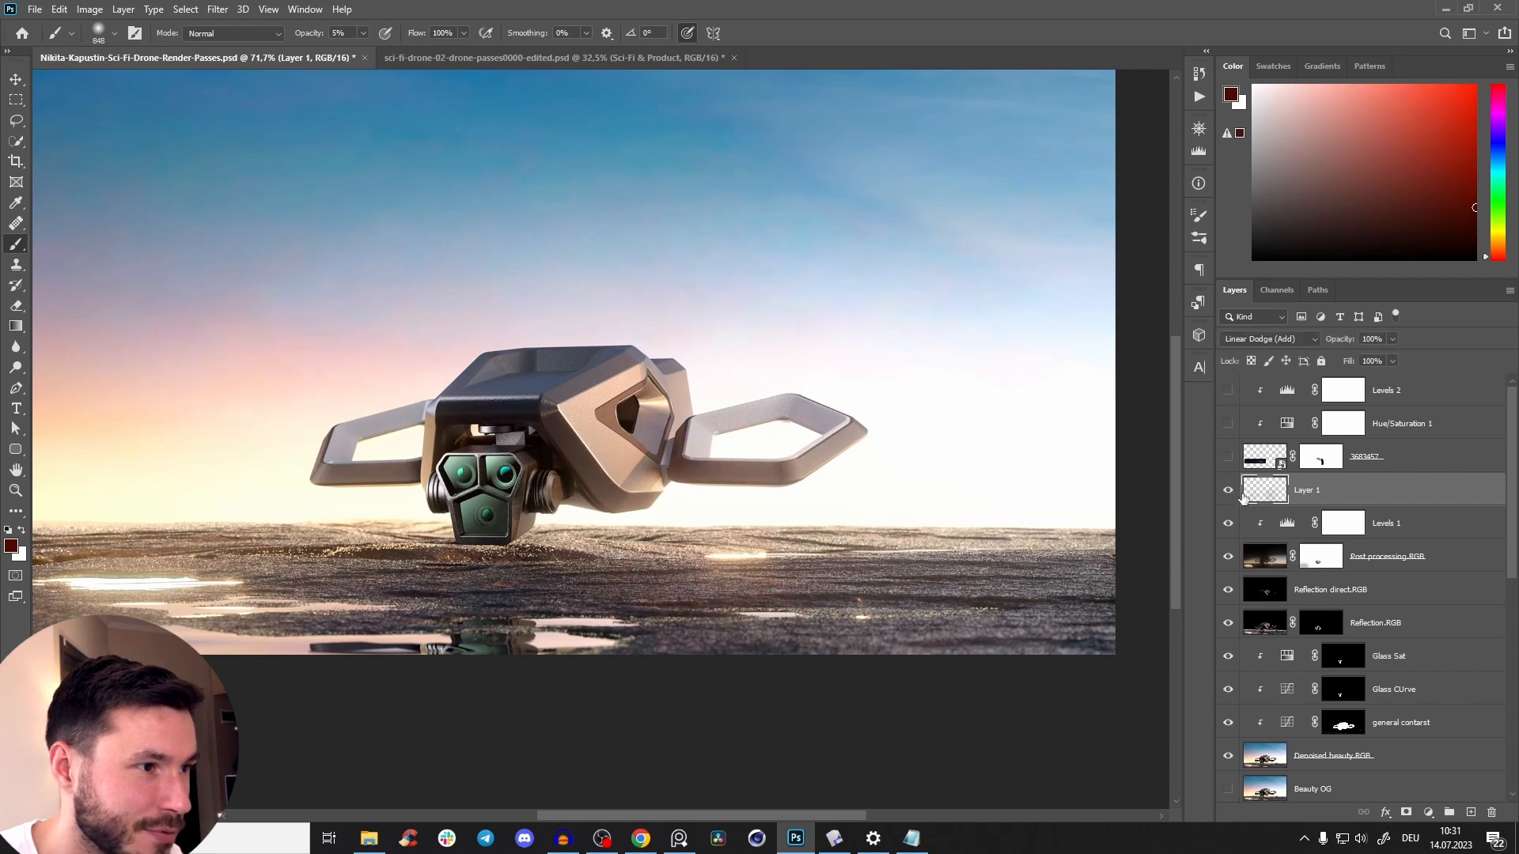
{"action": "double_click", "coordinate": [1244, 498]}
Add subtle red haze beside the camera head with a soft brush of about 765 px at 2% opacity.
{"action": "mouse_move", "coordinate": [389, 497]}
{"action": "left_mouse_down"}
{"action": "mouse_move", "coordinate": [413, 473]}
{"action": "mouse_move", "coordinate": [386, 471]}
{"action": "mouse_move", "coordinate": [409, 468]}
{"action": "mouse_move", "coordinate": [277, 509]}
{"action": "mouse_move", "coordinate": [297, 531]}
{"action": "mouse_move", "coordinate": [348, 474]}
{"action": "mouse_move", "coordinate": [459, 287]}
{"action": "left_mouse_up"}
{"action": "left_click", "coordinate": [1154, 332]}
{"action": "key", "text": "ctrl+space"}
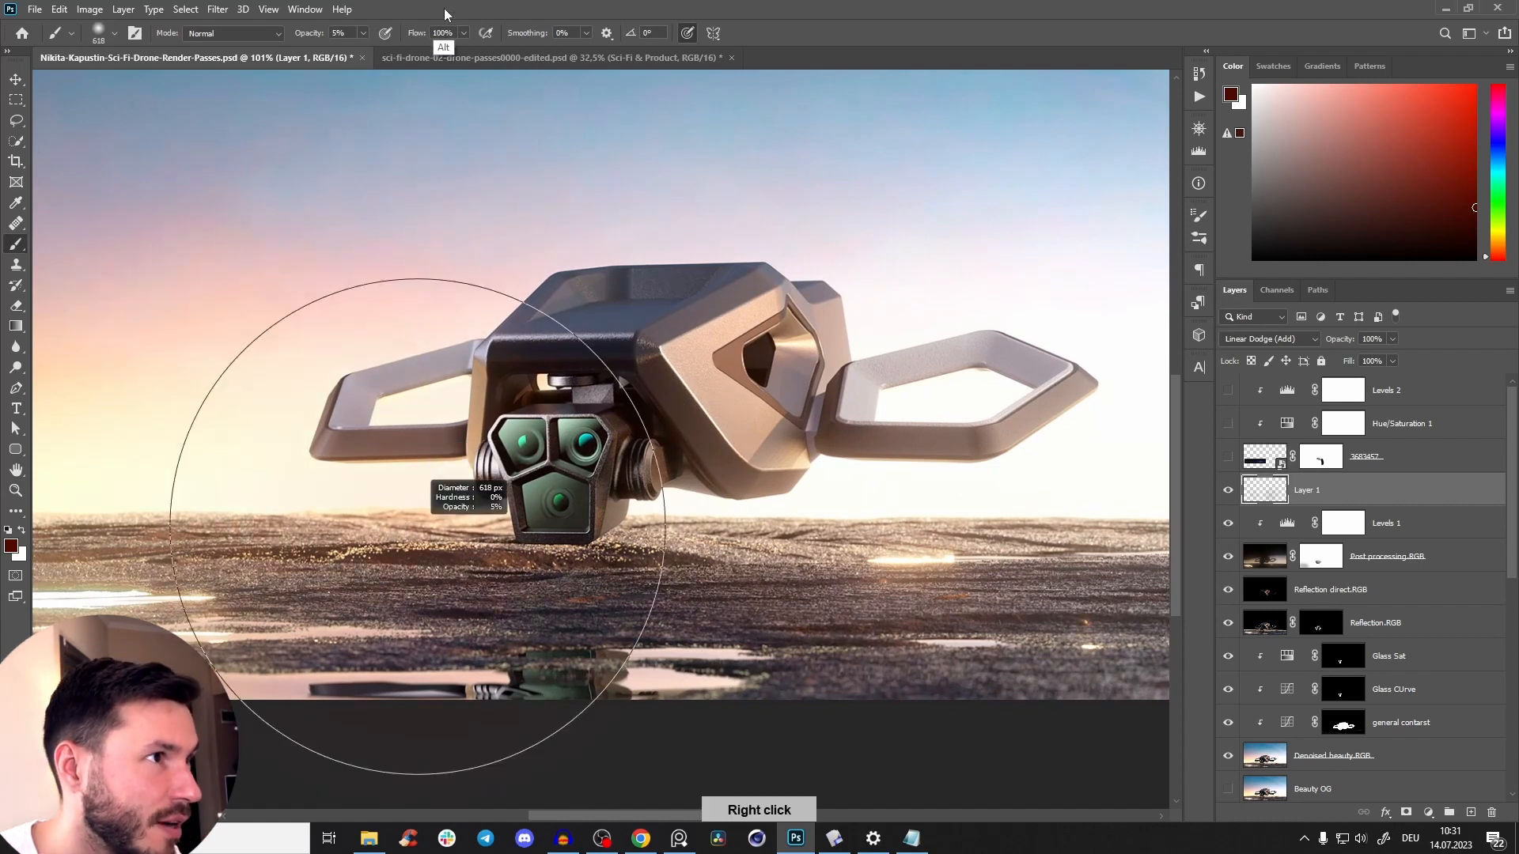
{"action": "left_click_drag", "start_coordinate": [420, 547], "coordinate": [478, 576]}
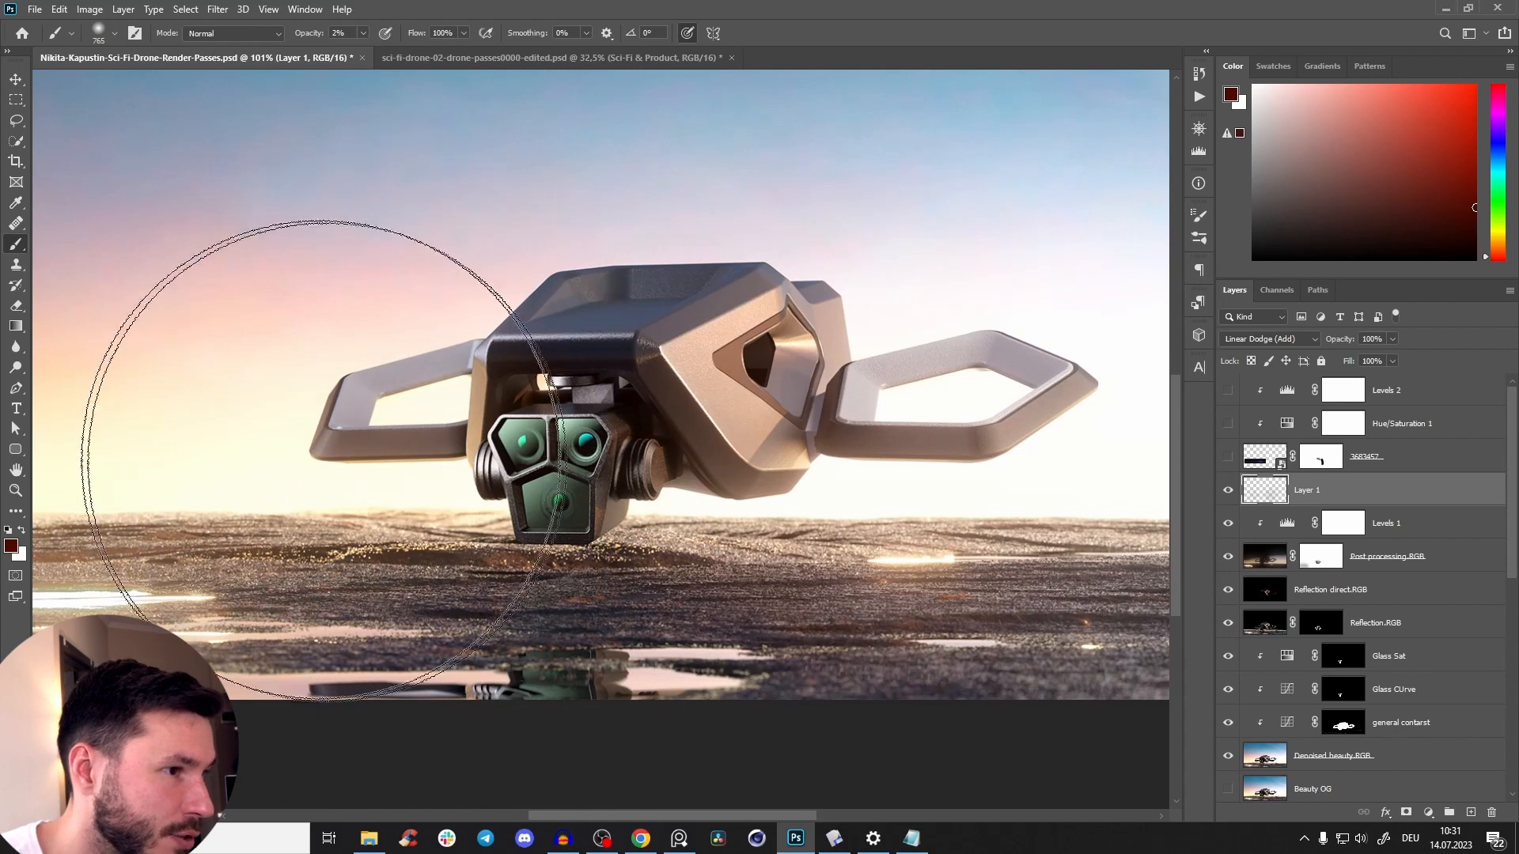
Compare the full scene with and without the painted glow layer and rename that layer red.
{"action": "mouse_move", "coordinate": [645, 446]}
{"action": "left_mouse_down"}
{"action": "mouse_move", "coordinate": [621, 493]}
{"action": "mouse_move", "coordinate": [589, 510]}
{"action": "left_mouse_up"}
{"action": "left_click", "coordinate": [1230, 491]}
{"action": "left_click", "coordinate": [1230, 492]}
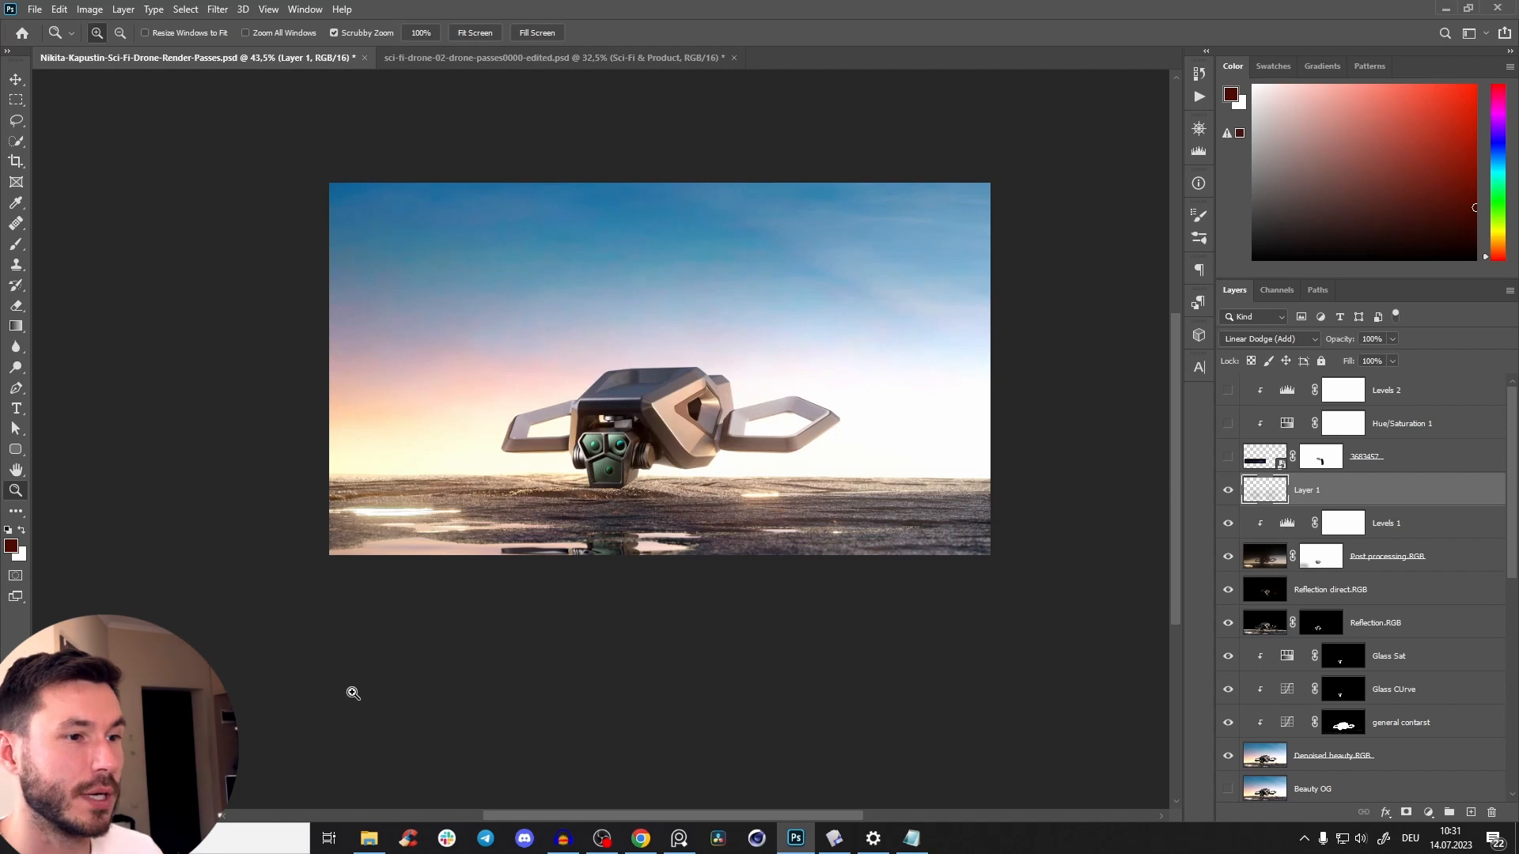
{"action": "left_click_drag", "start_coordinate": [719, 465], "coordinate": [969, 439]}
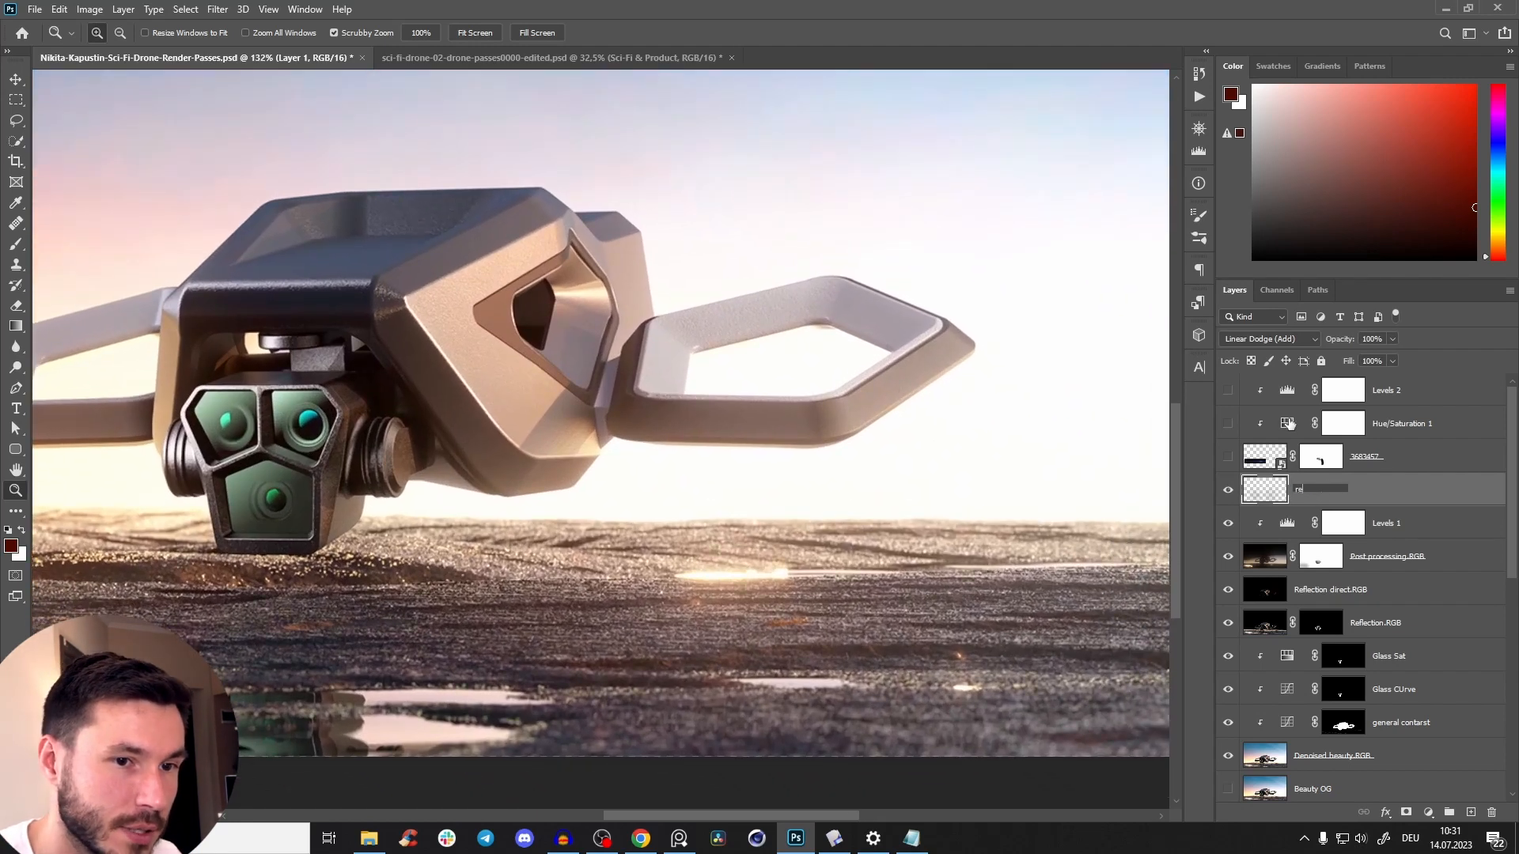
{"action": "key", "text": "Return"}
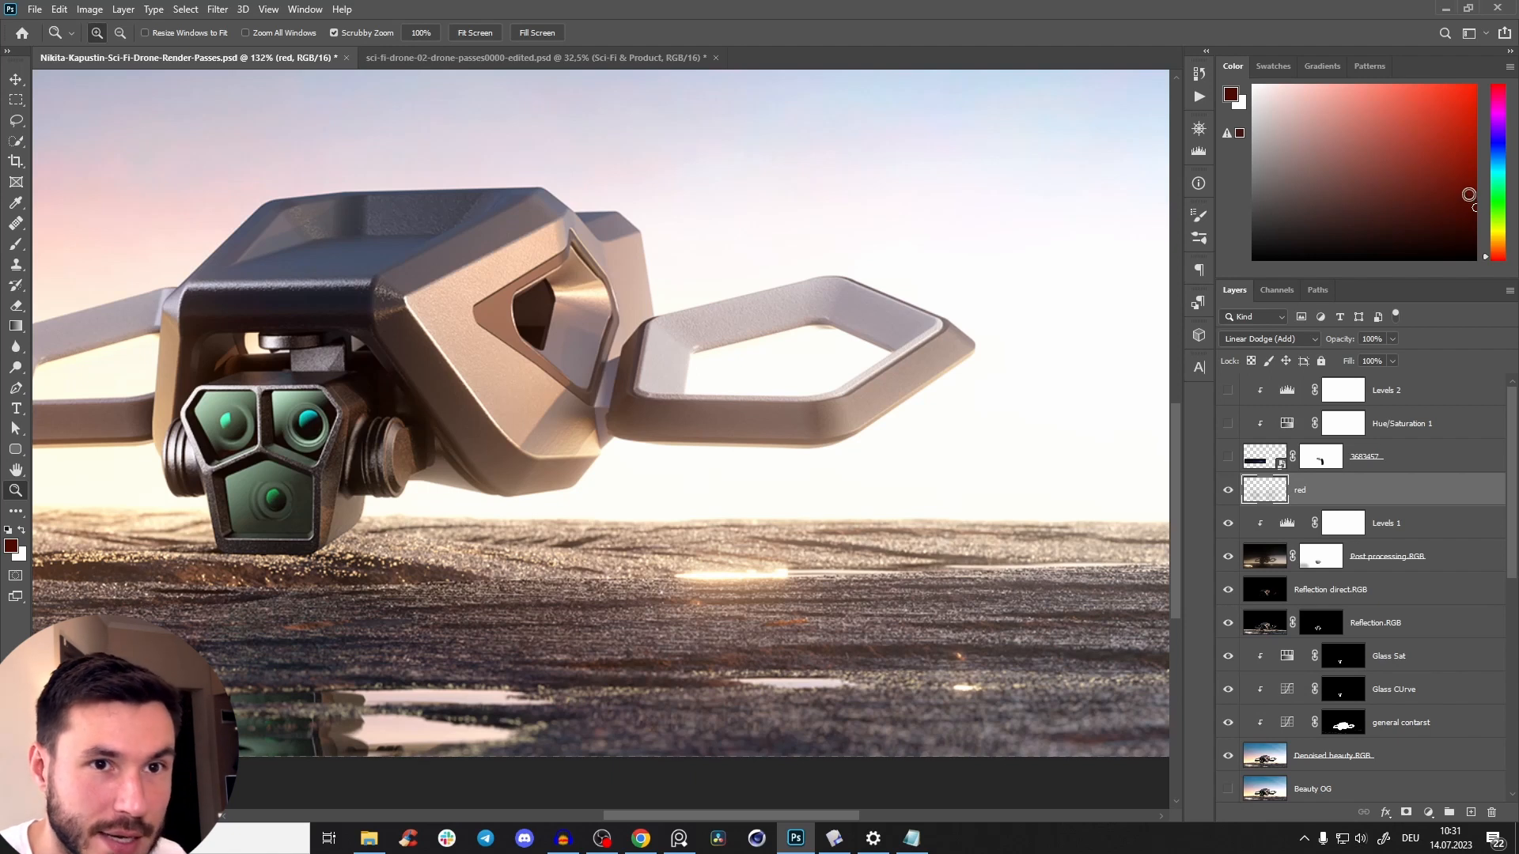
Choose a dark orange painting colour and add a new layer above red in Linear Dodge (Add) mode.
{"action": "left_click_drag", "start_coordinate": [1496, 262], "coordinate": [1489, 254]}
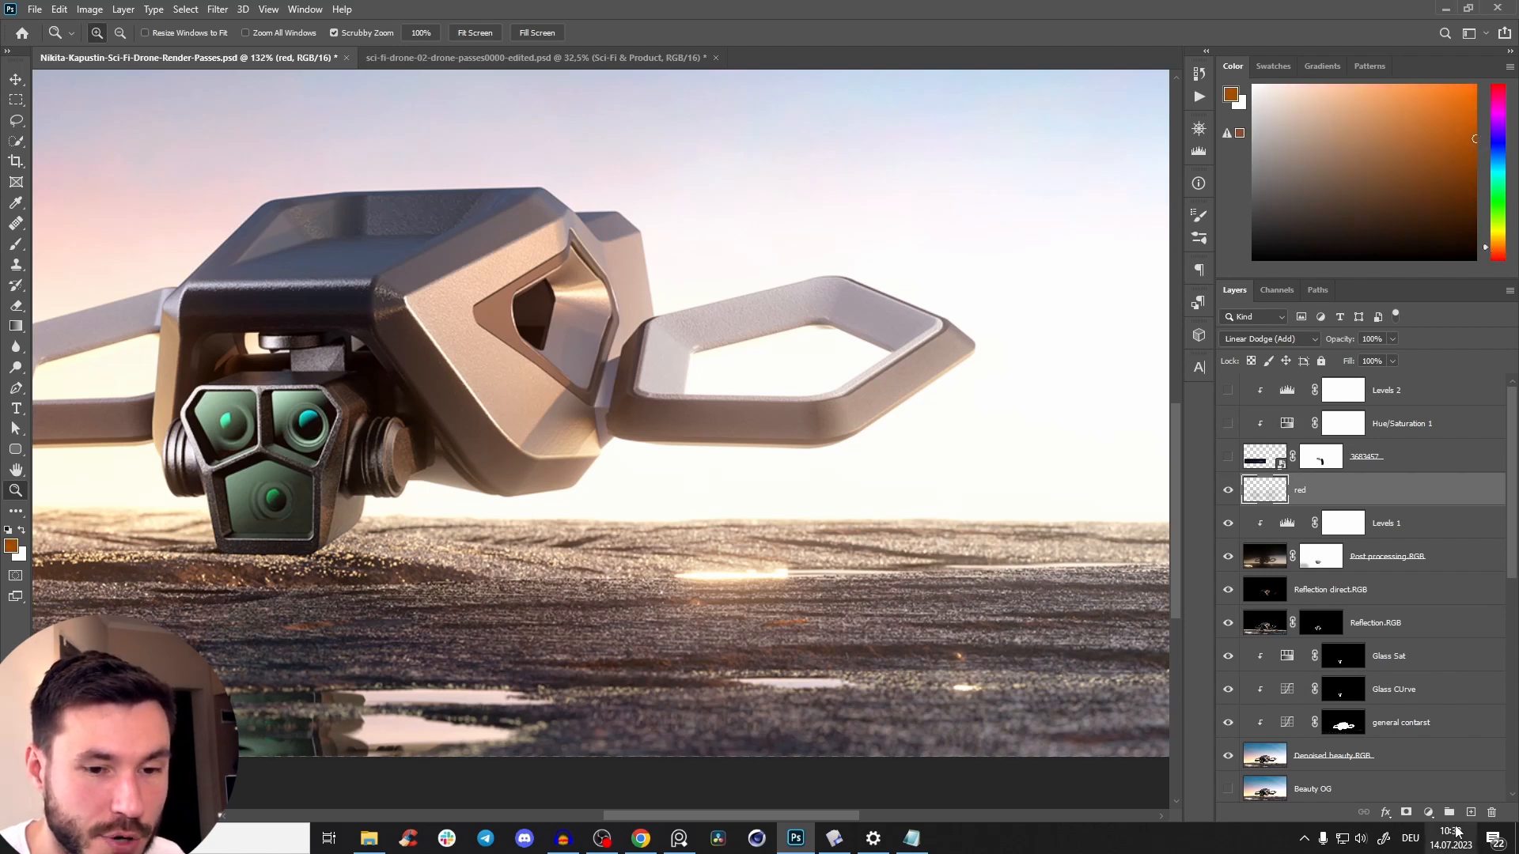
{"action": "left_click", "coordinate": [1470, 812]}
{"action": "left_click", "coordinate": [1289, 340]}
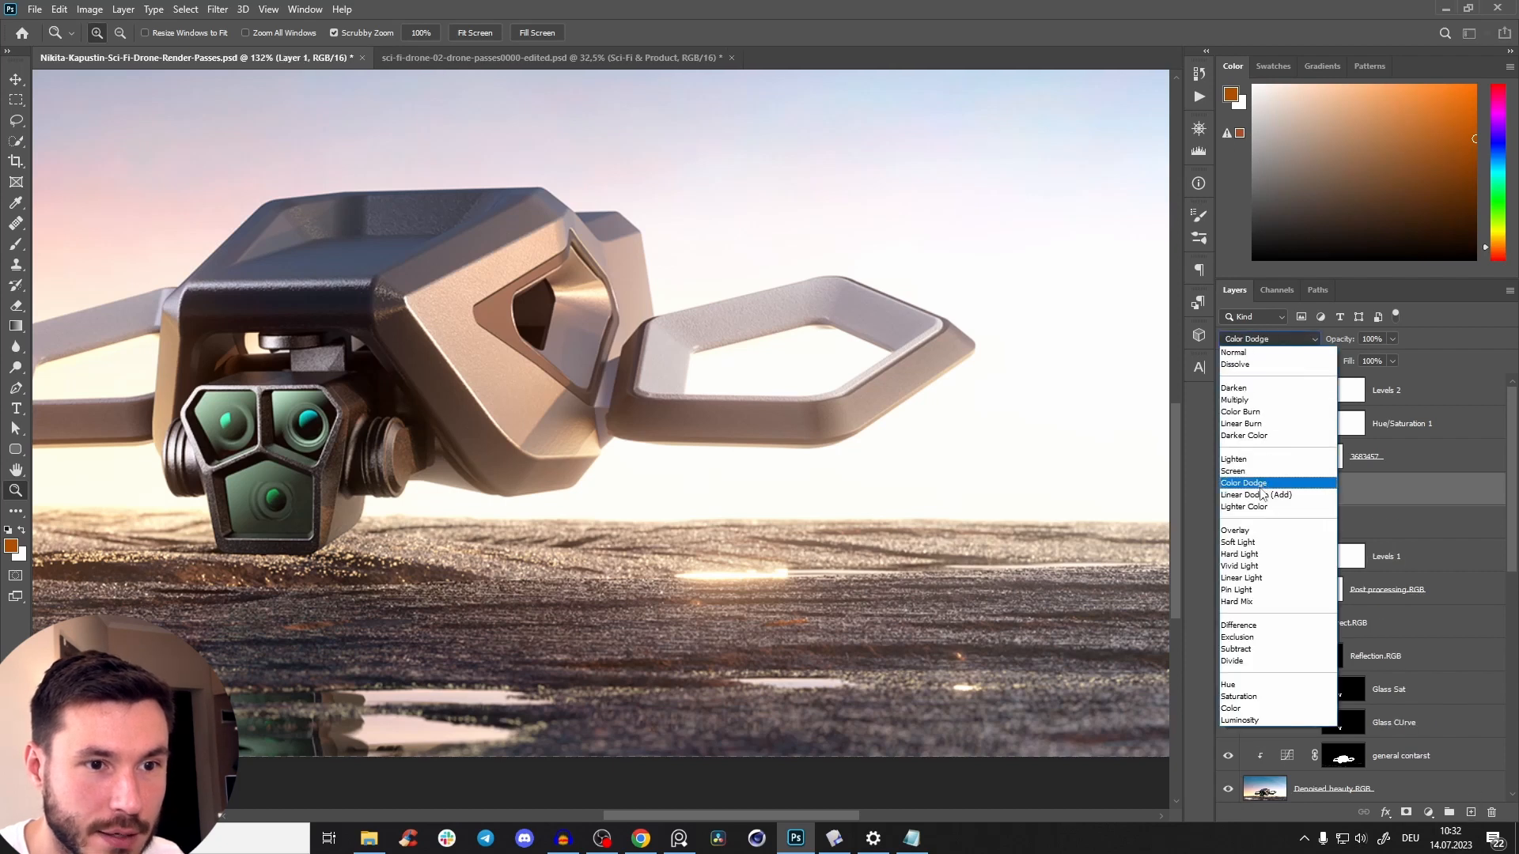
{"action": "left_click", "coordinate": [1256, 494]}
{"action": "left_click", "coordinate": [604, 840]}
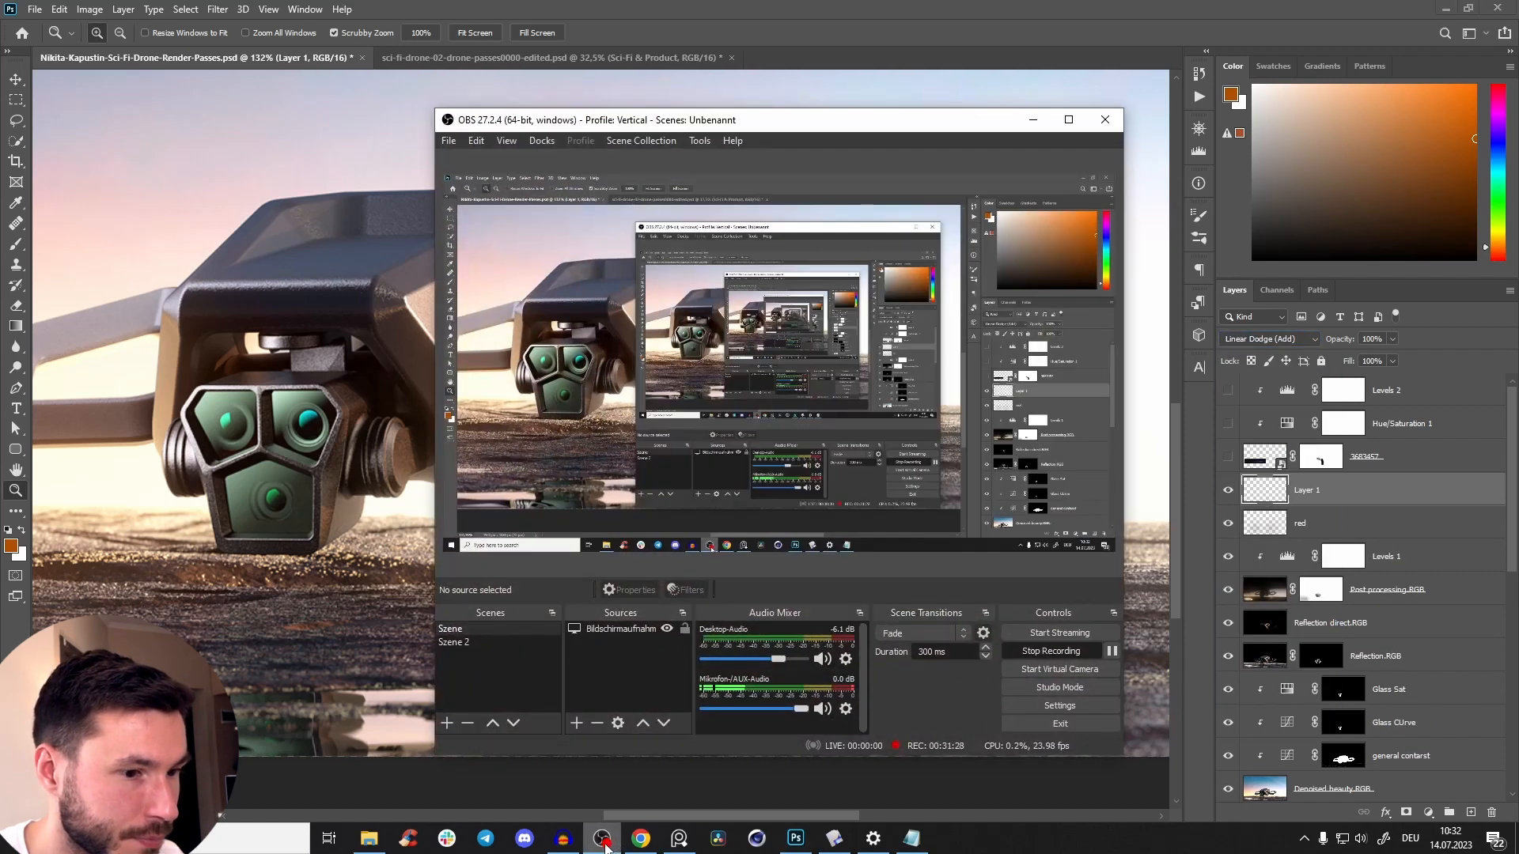
Try a strong orange glow around the drone on Layer 1 with the brush at 50% opacity, and undo it.
{"action": "left_click", "coordinate": [603, 841]}
{"action": "left_click_drag", "start_coordinate": [683, 504], "coordinate": [652, 510]}
{"action": "key", "text": "b"}
{"action": "right_click", "coordinate": [668, 482]}
{"action": "left_click", "coordinate": [603, 527]}
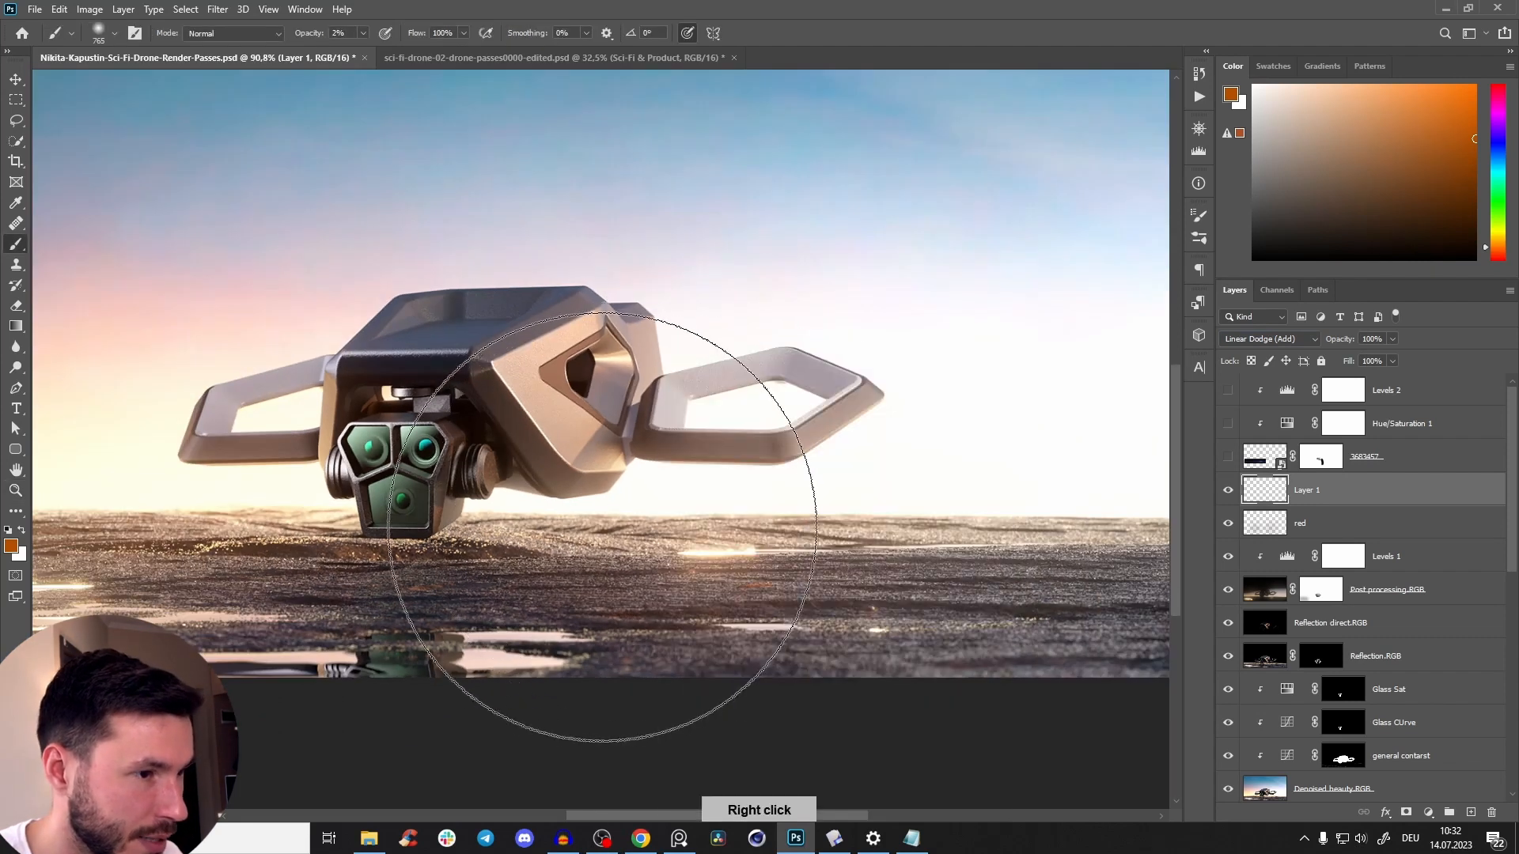
{"action": "key", "text": "5"}
{"action": "left_click_drag", "start_coordinate": [602, 518], "coordinate": [604, 492]}
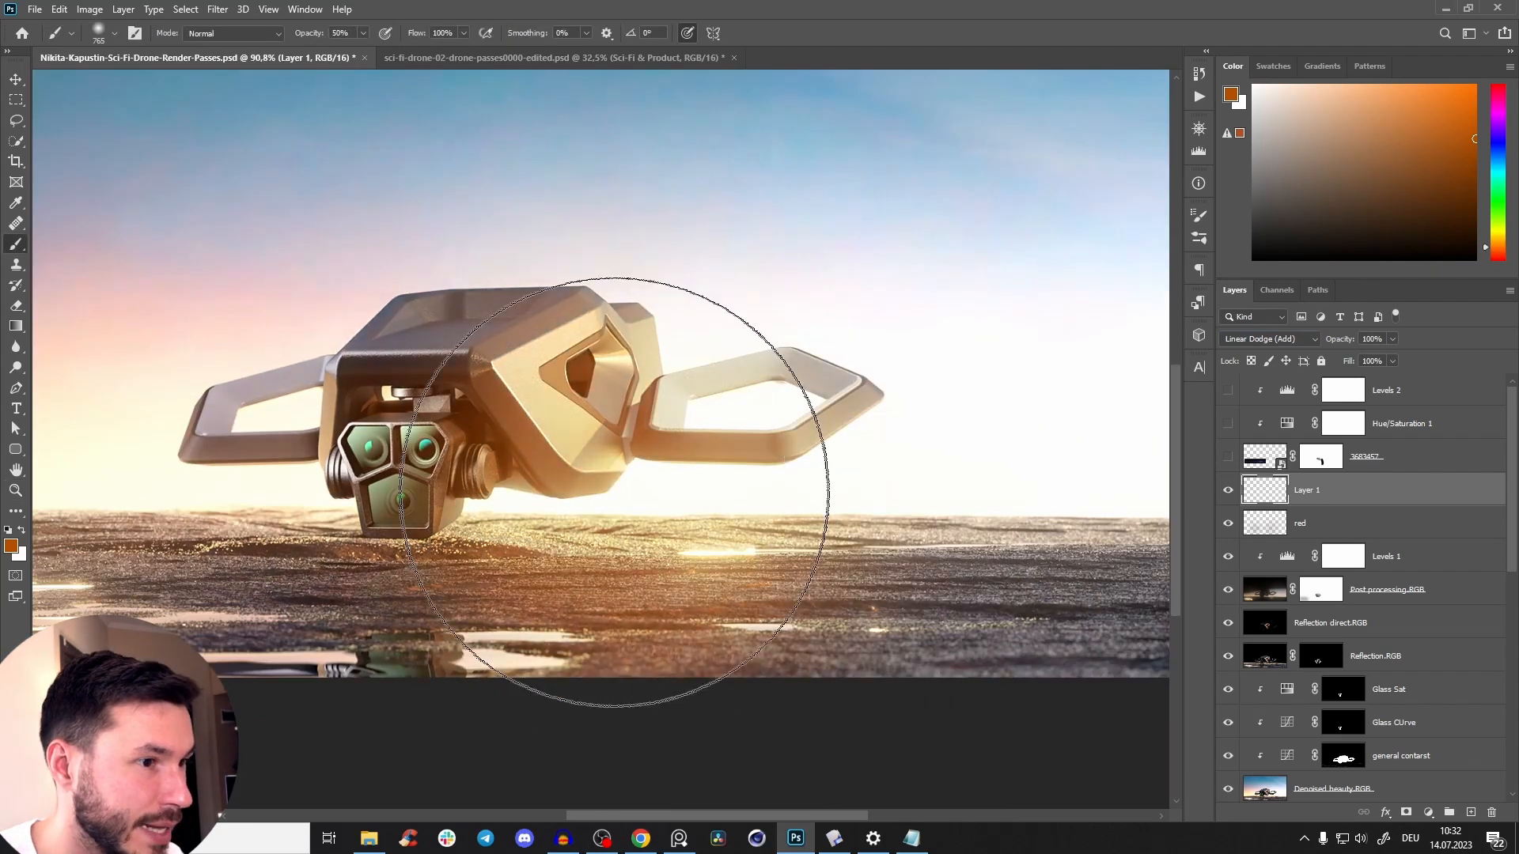
{"action": "mouse_move", "coordinate": [696, 509]}
{"action": "left_mouse_down"}
{"action": "mouse_move", "coordinate": [888, 435]}
{"action": "mouse_move", "coordinate": [729, 482]}
{"action": "mouse_move", "coordinate": [749, 491]}
{"action": "left_mouse_up"}
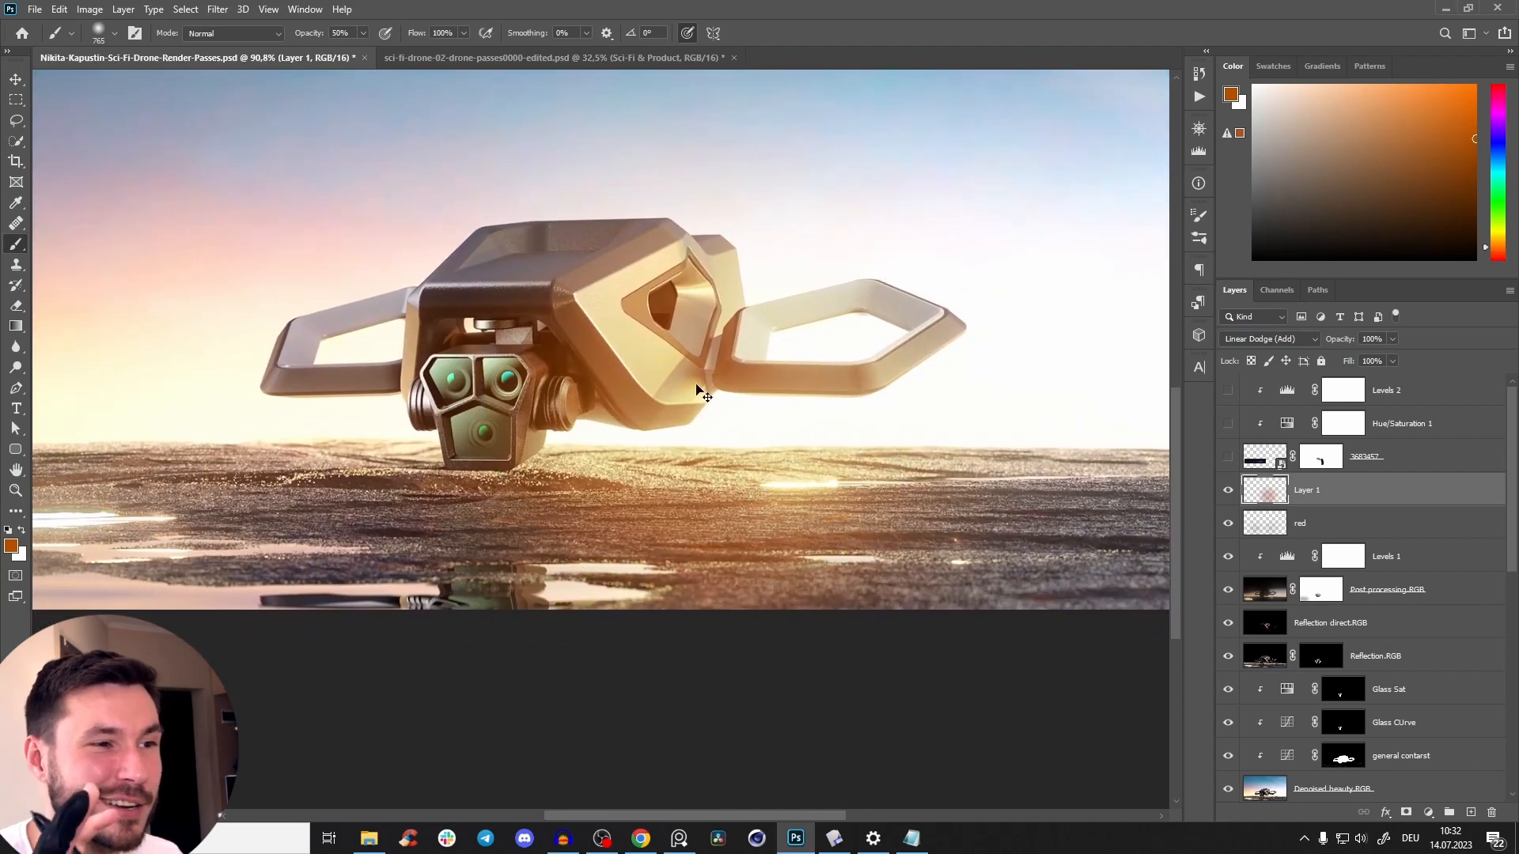
{"action": "key", "text": "ctrl+z"}
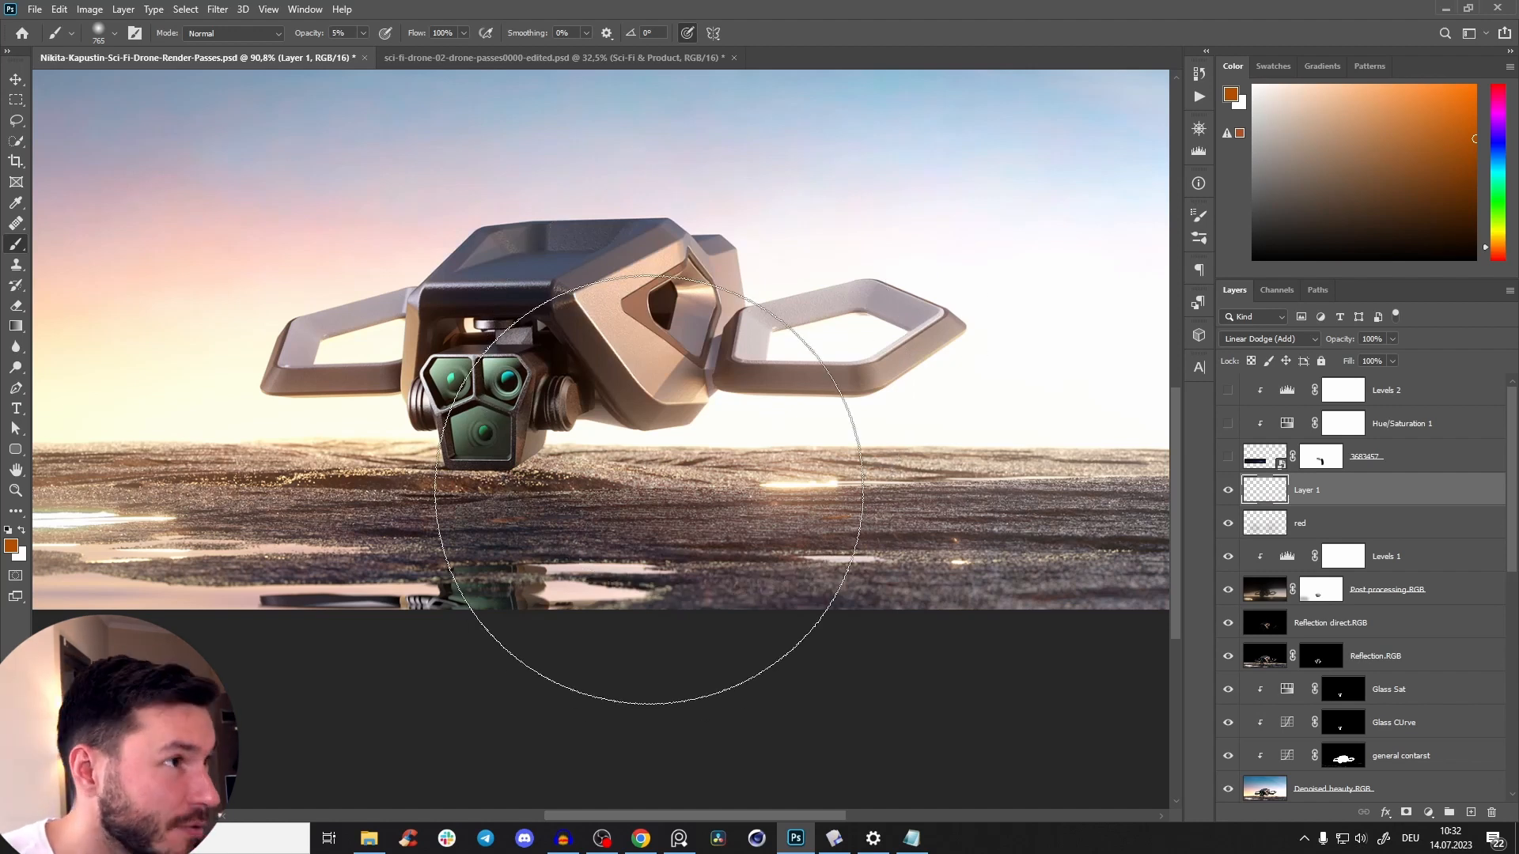
Paint faint orange haze around the drone's body on Layer 1 with a soft brush reduced to about 206 px at 2% opacity.
{"action": "right_click", "coordinate": [738, 487], "text": "alt"}
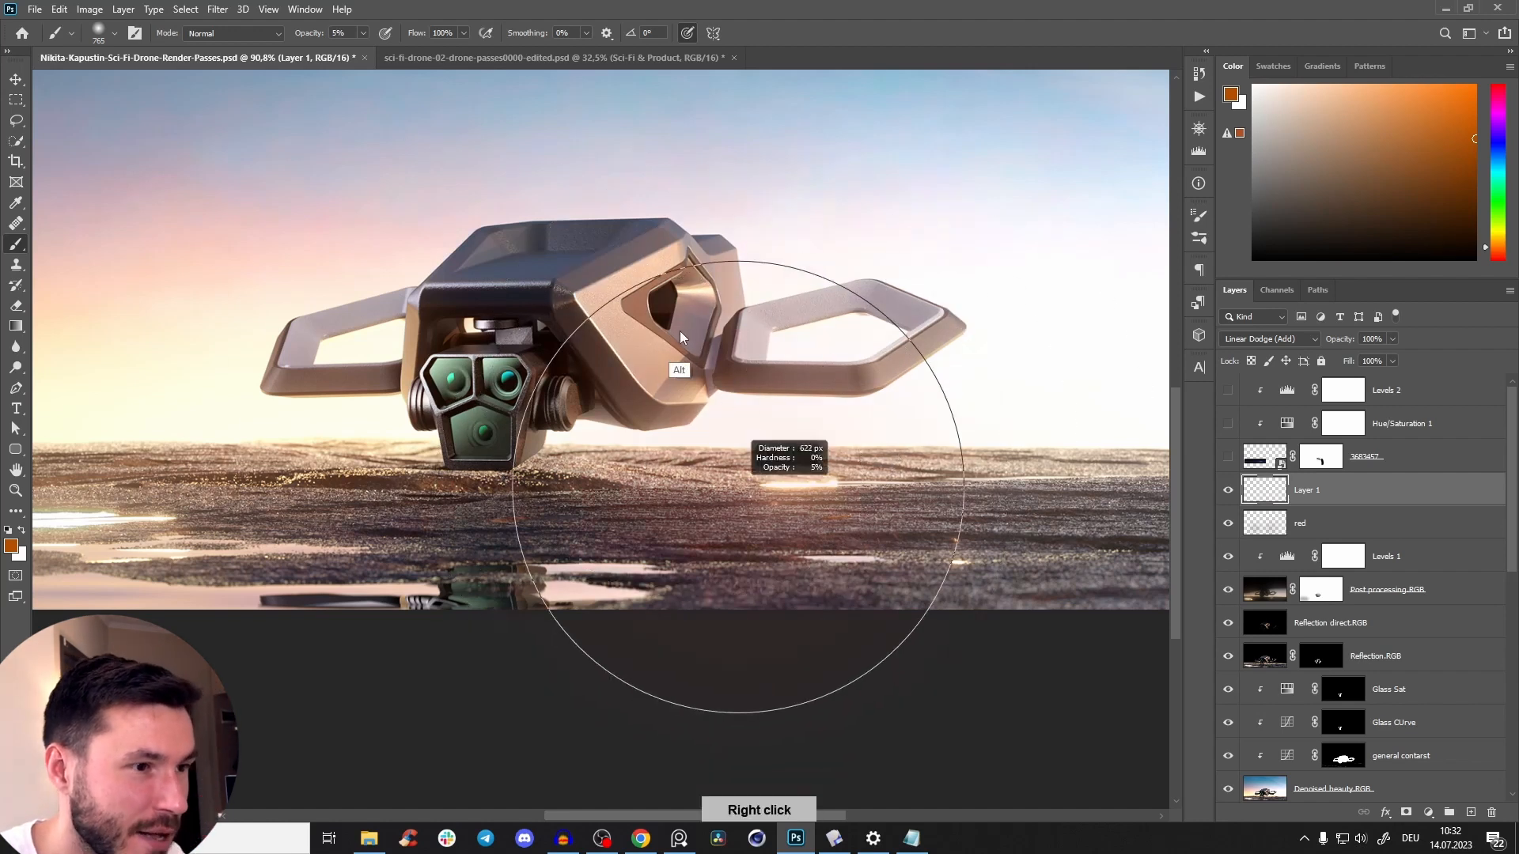
{"action": "right_click", "coordinate": [674, 502], "text": "alt"}
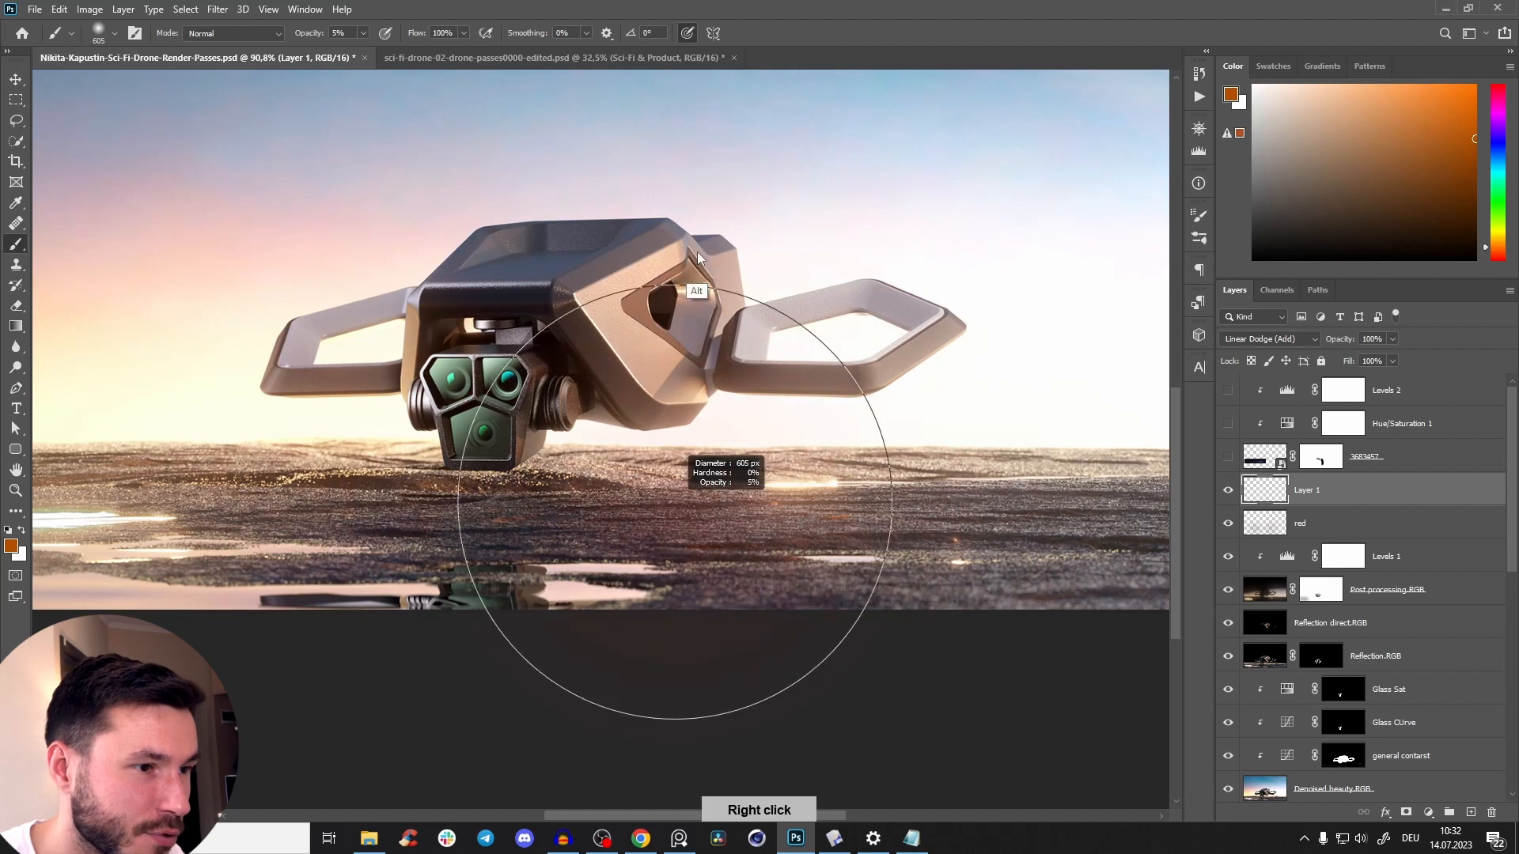
{"action": "right_click", "coordinate": [712, 431], "text": "alt"}
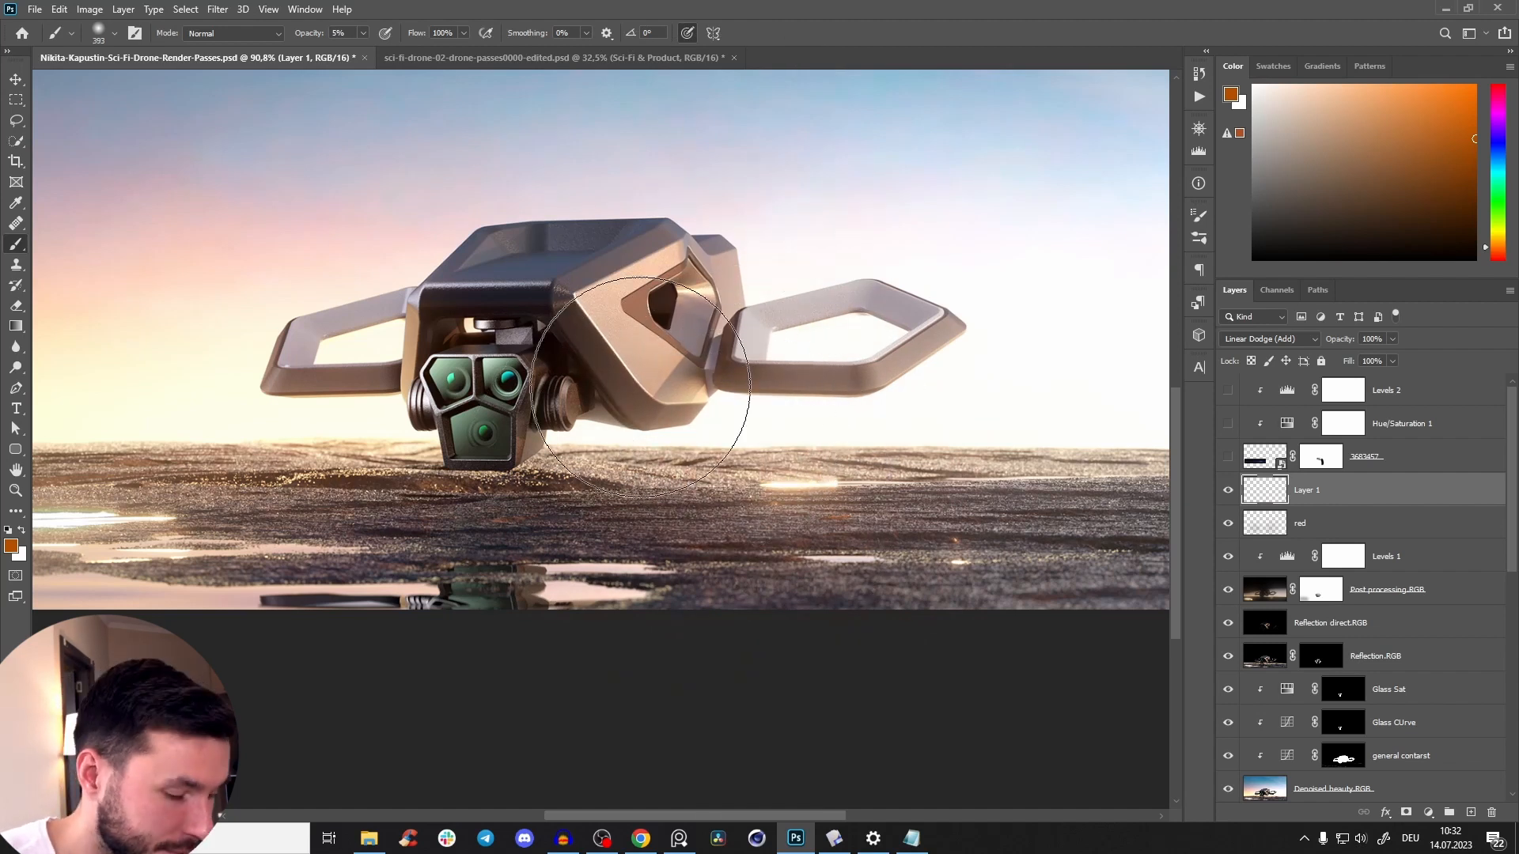
{"action": "key", "text": "0"}
{"action": "key", "text": "2"}
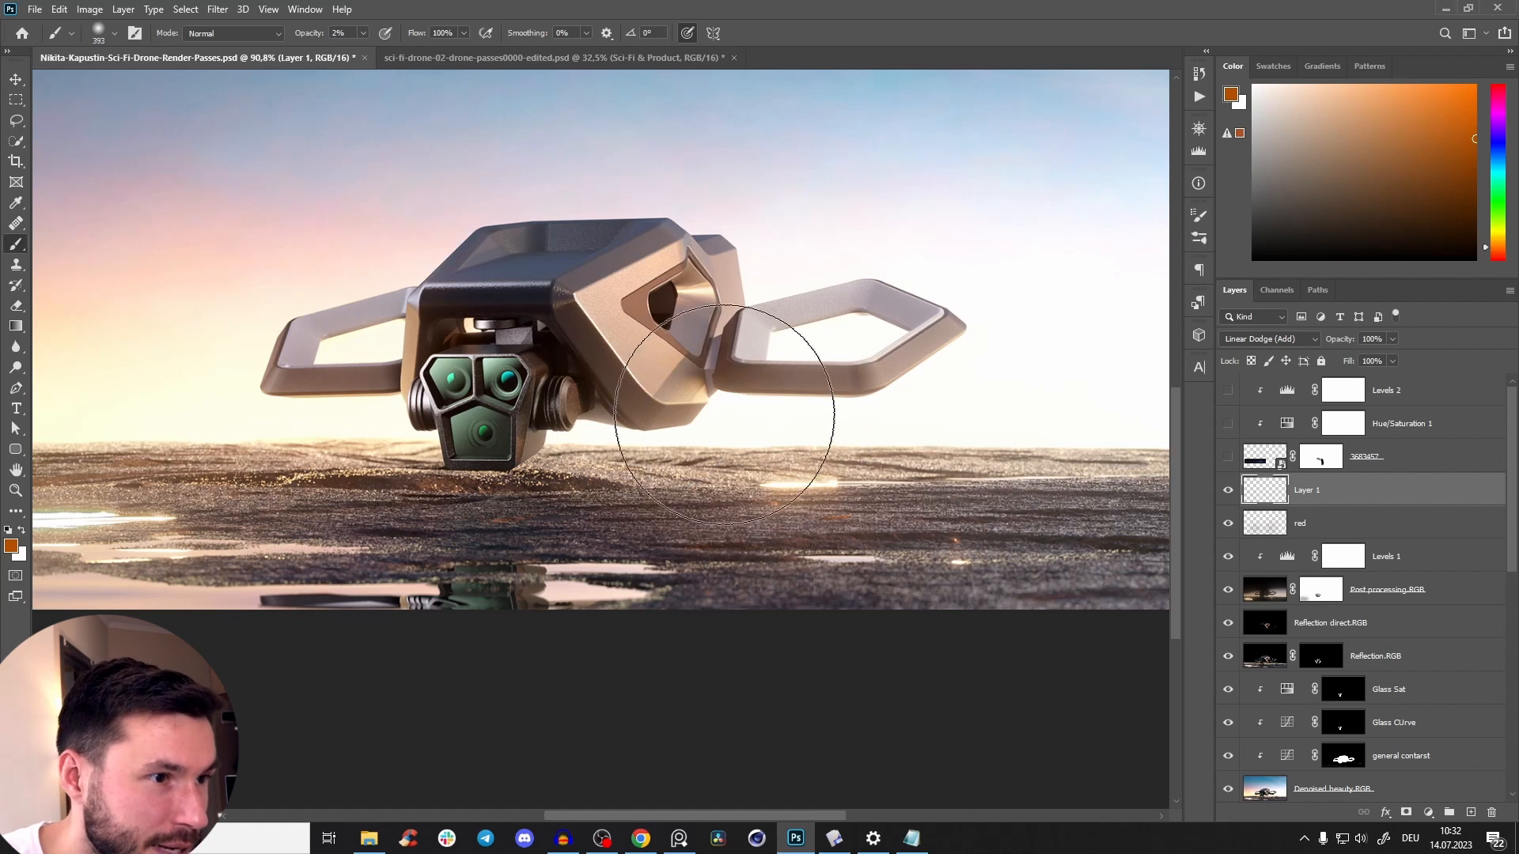
{"action": "right_click", "coordinate": [763, 291], "text": "alt"}
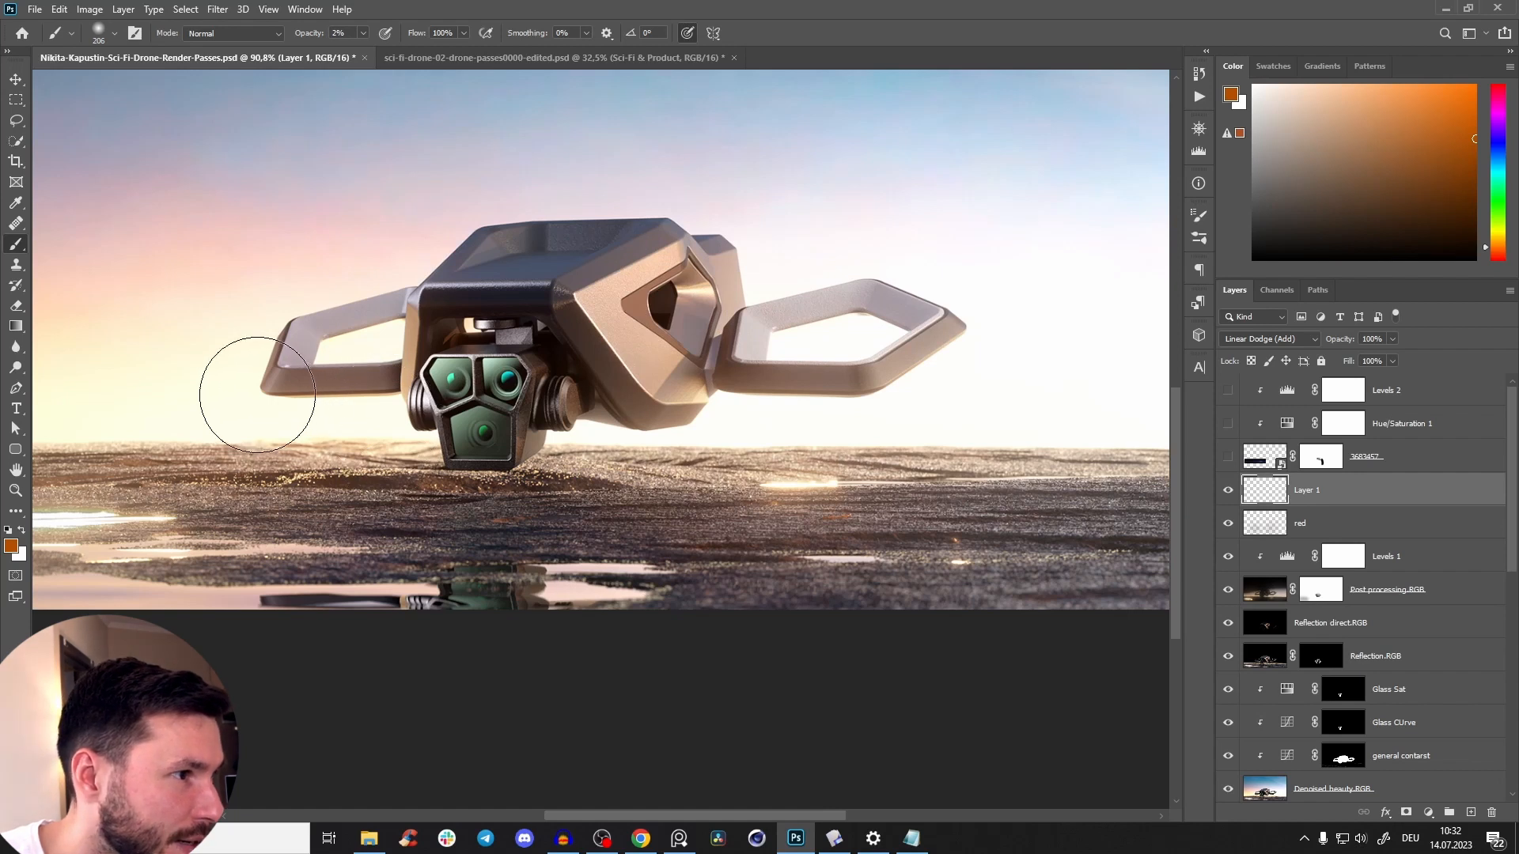
Compare the drone with and without the orange haze on Layer 1.
{"action": "left_click", "coordinate": [1231, 495]}
{"action": "left_click", "coordinate": [1230, 492]}
{"action": "left_click", "coordinate": [1230, 491]}
{"action": "left_click", "coordinate": [1229, 490]}
Add more faint orange haze beside the camera head and body with a soft brush of about 195 px at 2% opacity.
{"action": "right_click", "coordinate": [180, 371], "text": "alt"}
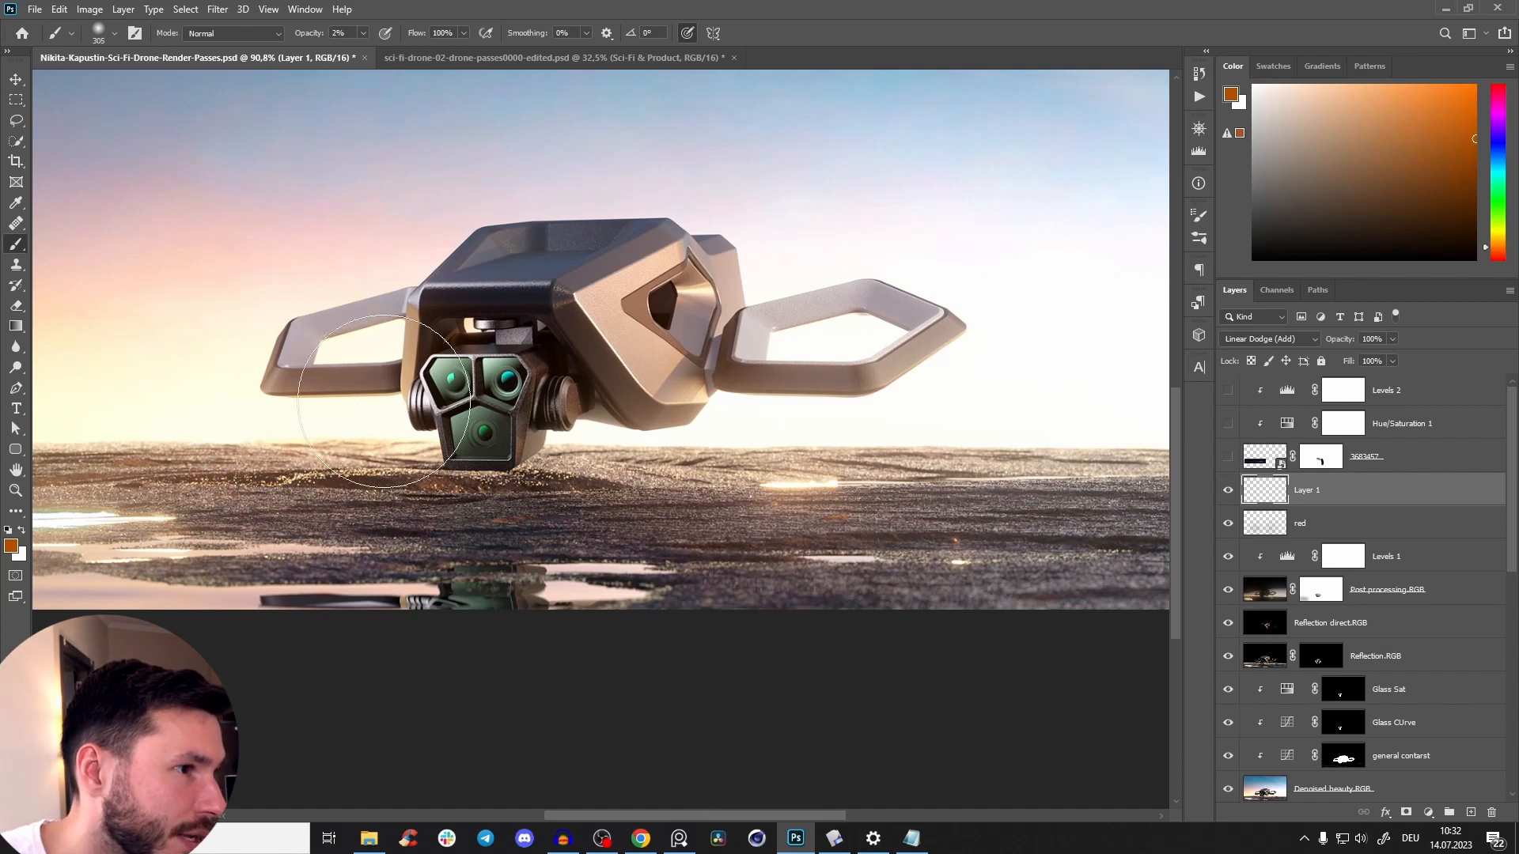
{"action": "right_click", "coordinate": [589, 464], "text": "alt"}
{"action": "left_click_drag", "start_coordinate": [553, 469], "coordinate": [539, 469]}
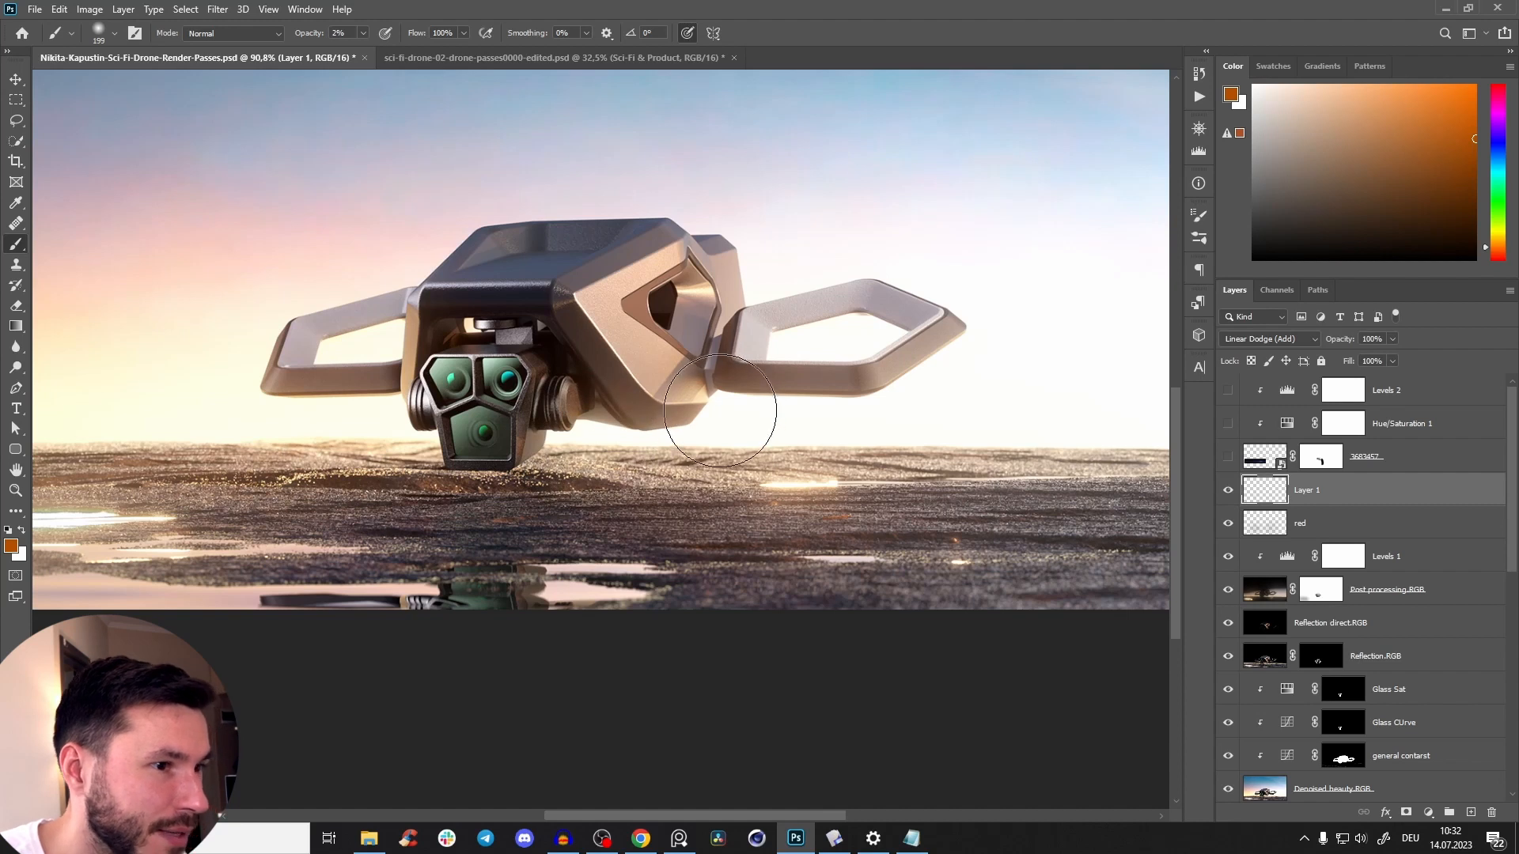
{"action": "left_click_drag", "start_coordinate": [837, 408], "coordinate": [779, 532]}
Compare the scene with and without the red and Layer 1 haze layers, in full view and close up.
{"action": "left_click_drag", "start_coordinate": [789, 397], "coordinate": [827, 369]}
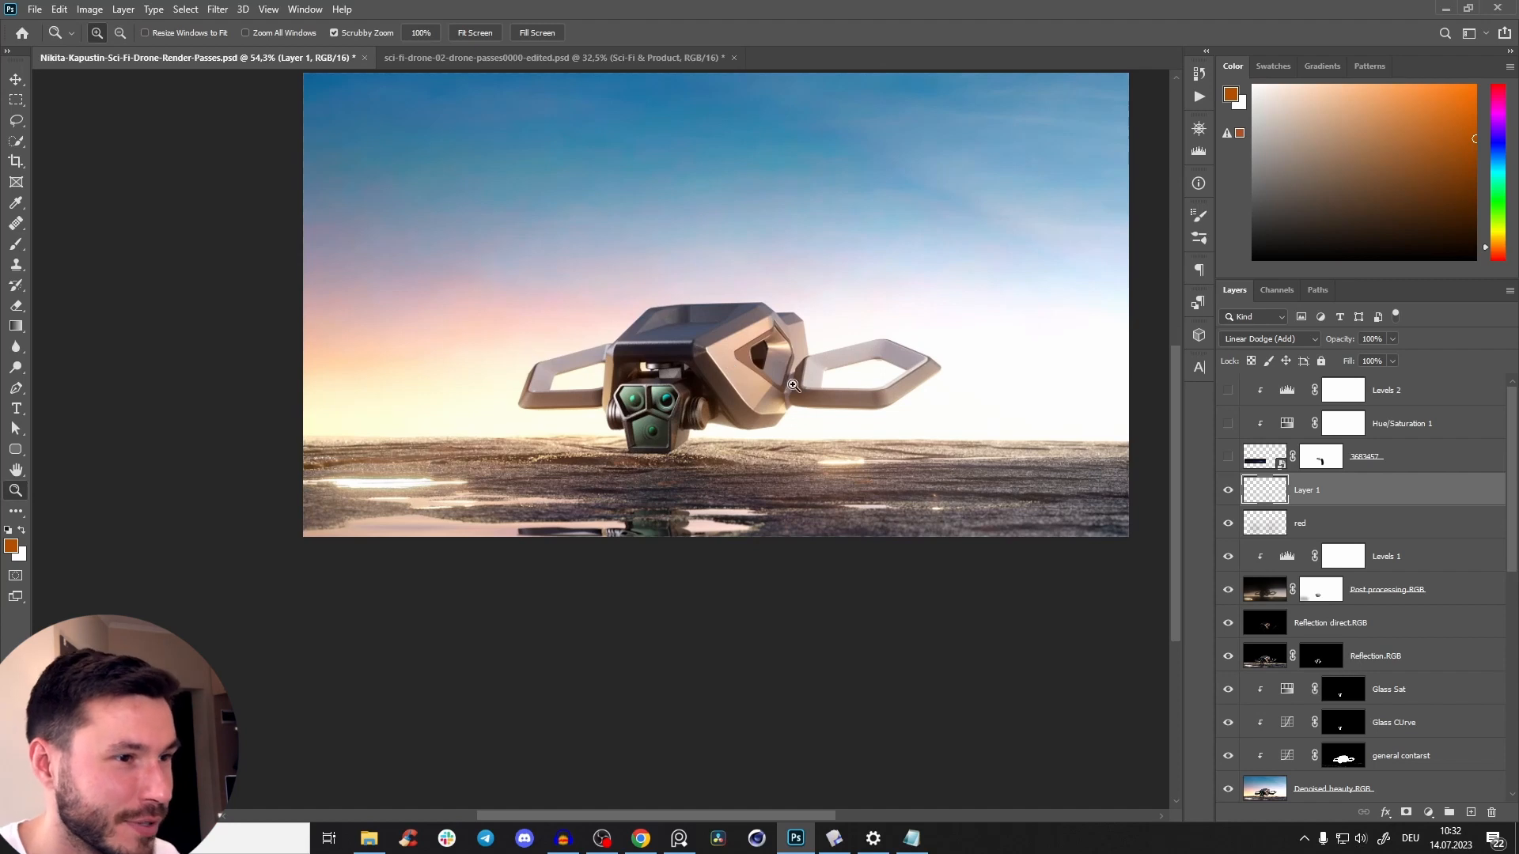
{"action": "scroll", "coordinate": [793, 385], "scroll_direction": "up", "scroll_amount": 1}
{"action": "left_click_drag", "start_coordinate": [1231, 527], "coordinate": [1228, 491]}
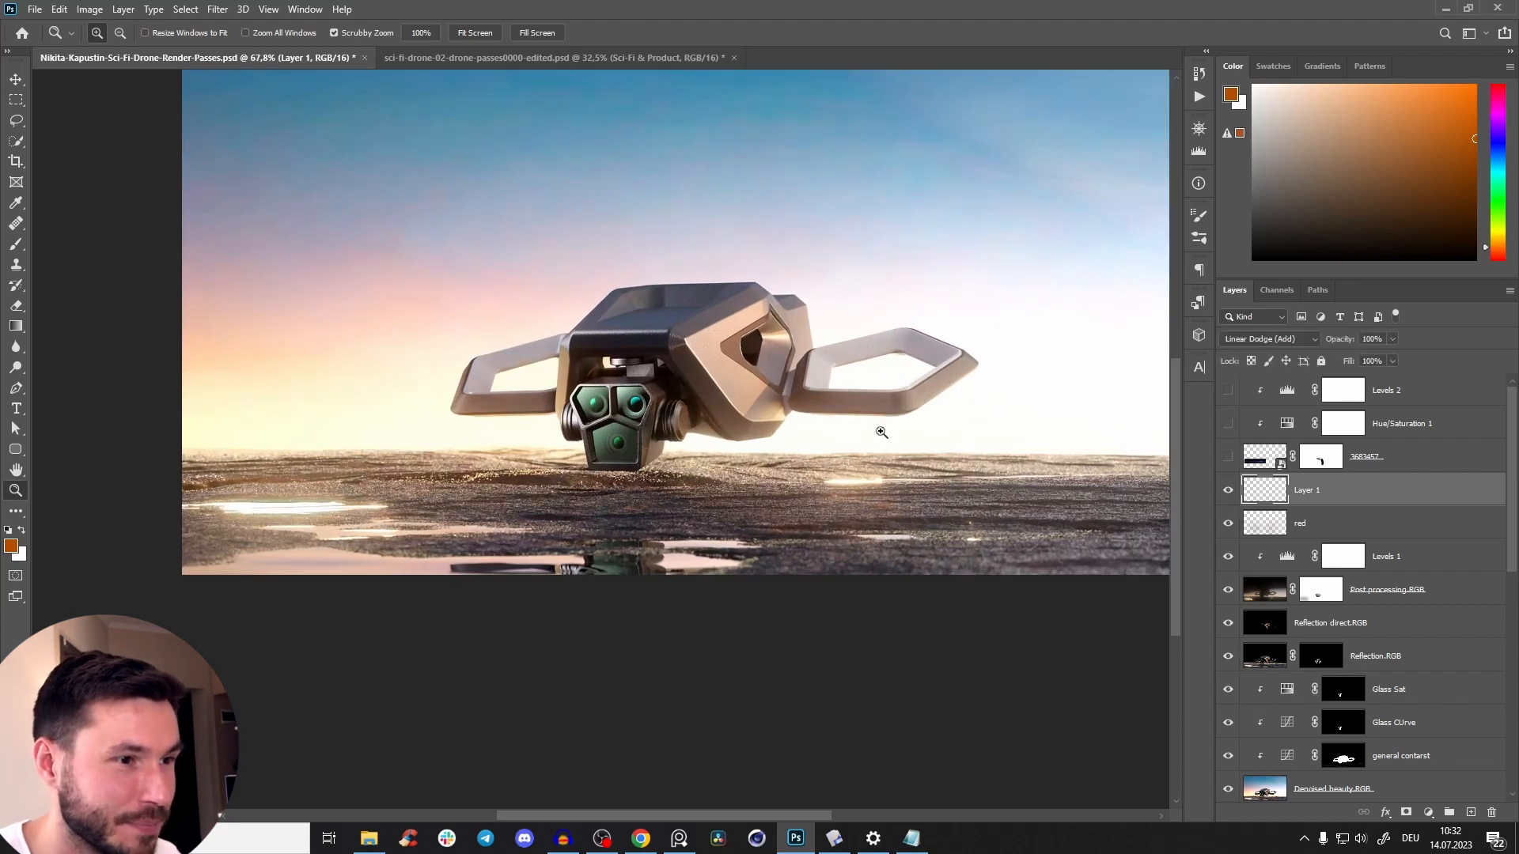
{"action": "scroll", "coordinate": [880, 430], "scroll_direction": "down", "scroll_amount": 2}
{"action": "scroll", "coordinate": [801, 412], "scroll_direction": "up", "scroll_amount": 3}
{"action": "scroll", "coordinate": [816, 355], "scroll_direction": "down", "scroll_amount": 2}
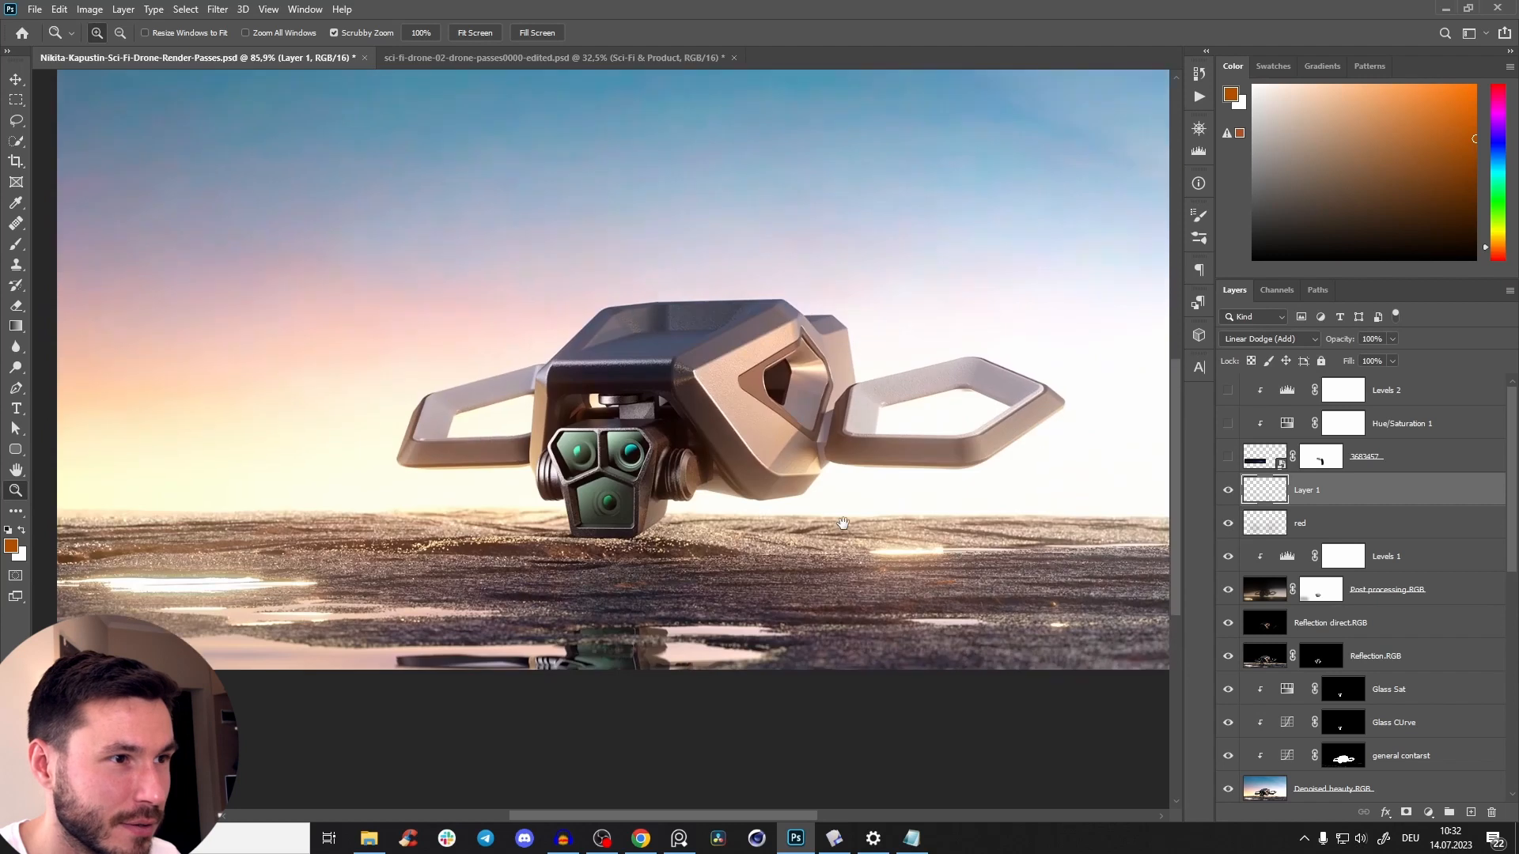
{"action": "left_click_drag", "start_coordinate": [844, 524], "coordinate": [847, 518]}
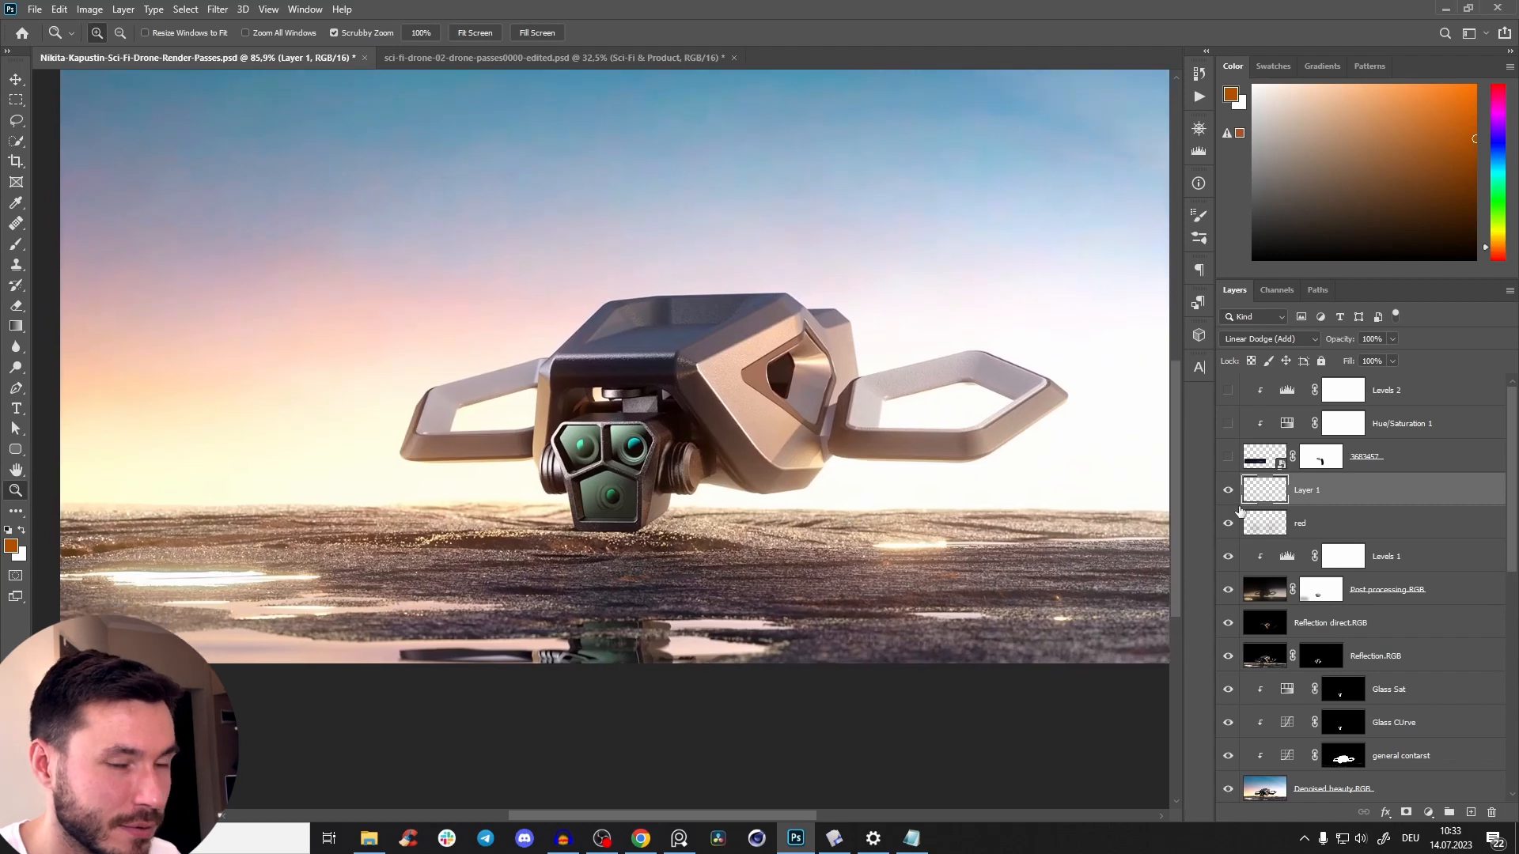
{"action": "left_click_drag", "start_coordinate": [1229, 527], "coordinate": [1226, 491]}
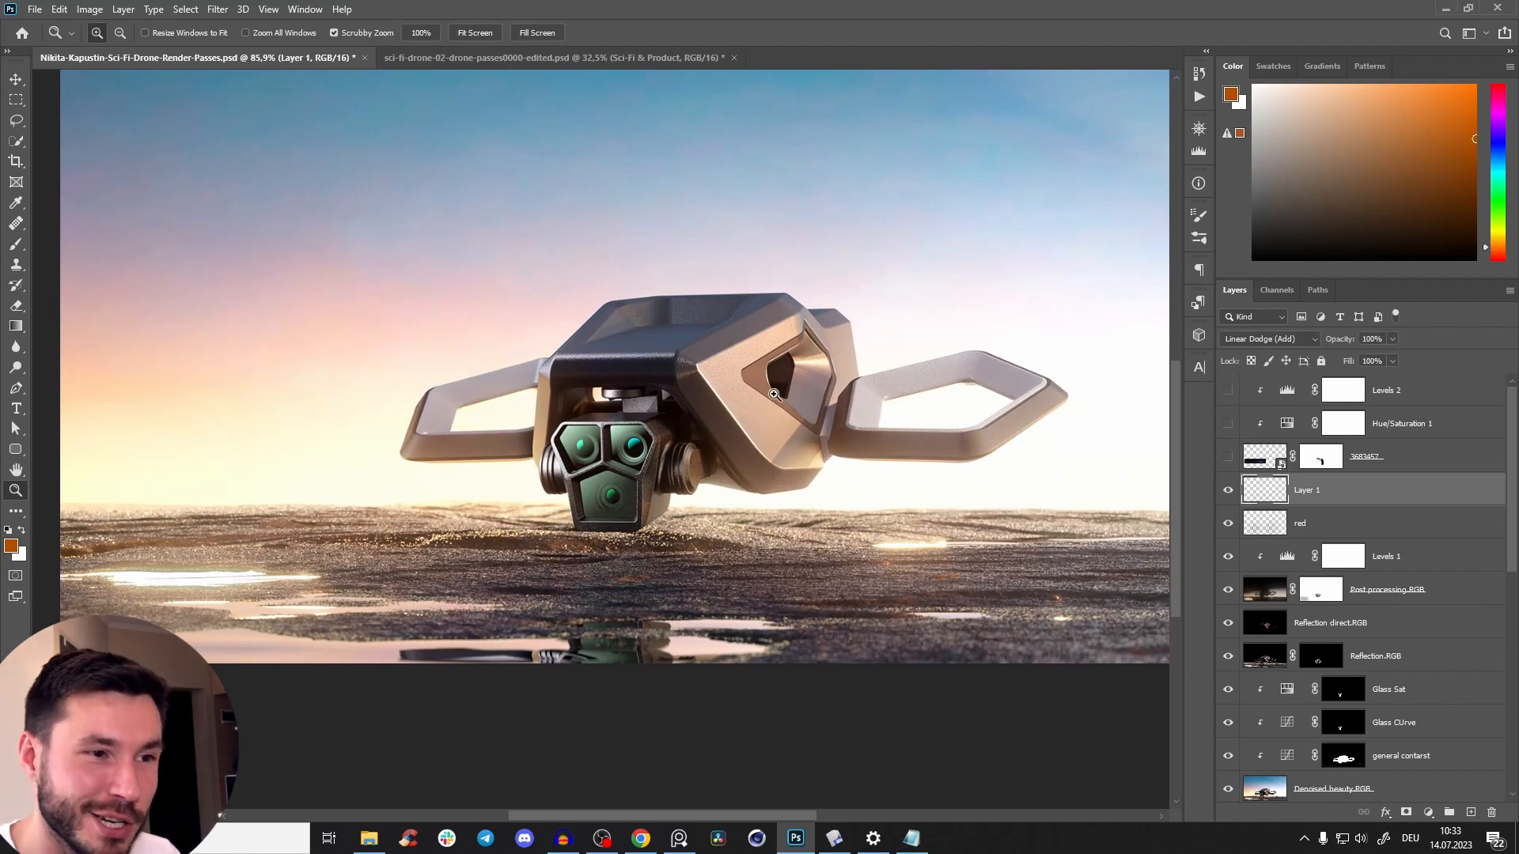
{"action": "left_click_drag", "start_coordinate": [728, 513], "coordinate": [655, 541]}
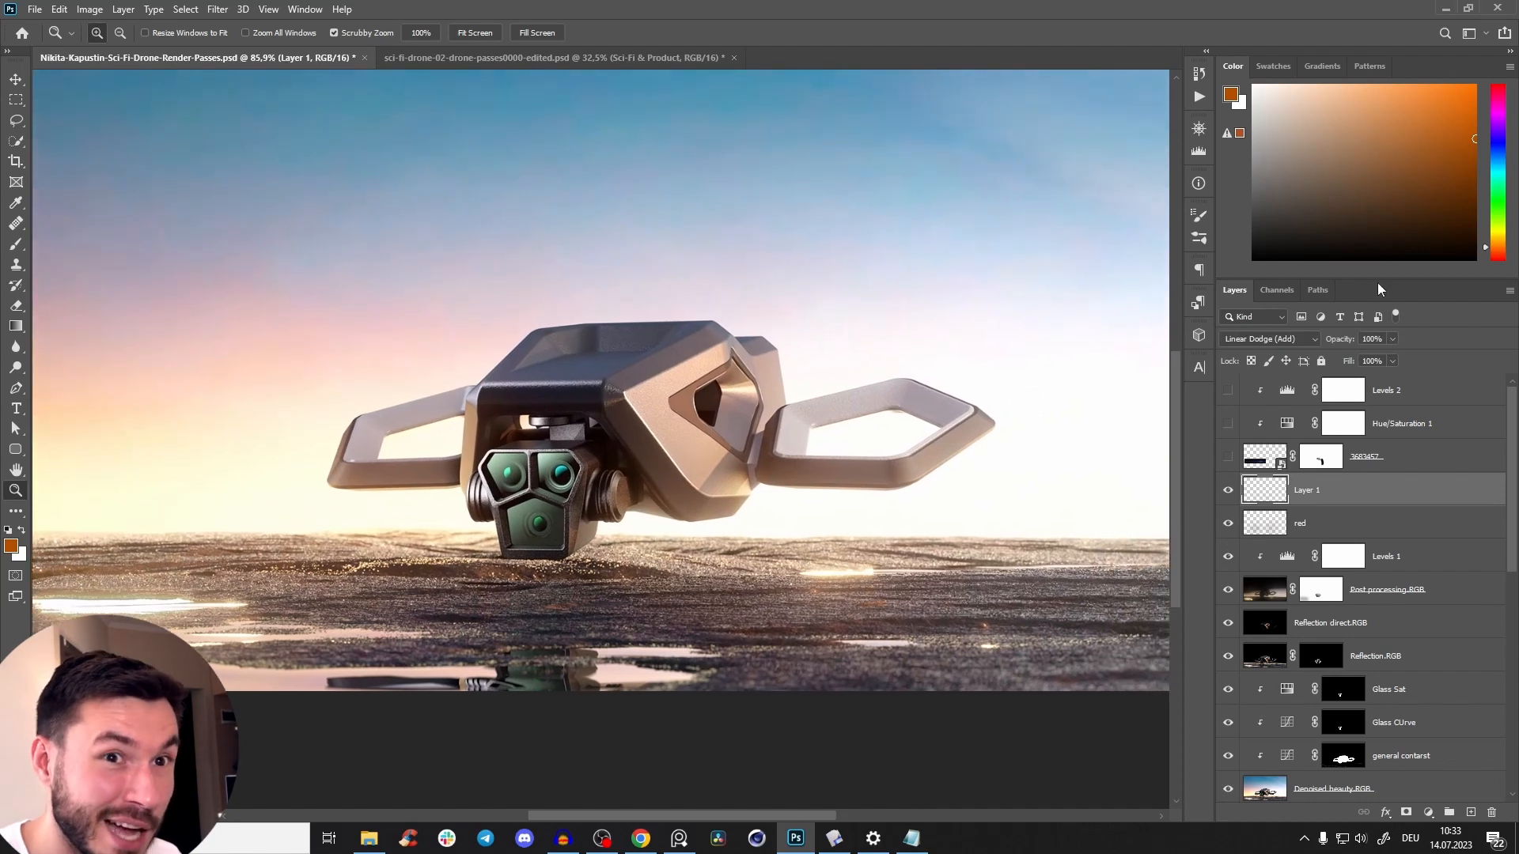
Add a new layer above Layer 1, rename Layer 1 as orange and name the new layer yellow.
{"action": "left_click", "coordinate": [1472, 813]}
{"action": "double_click", "coordinate": [1311, 524]}
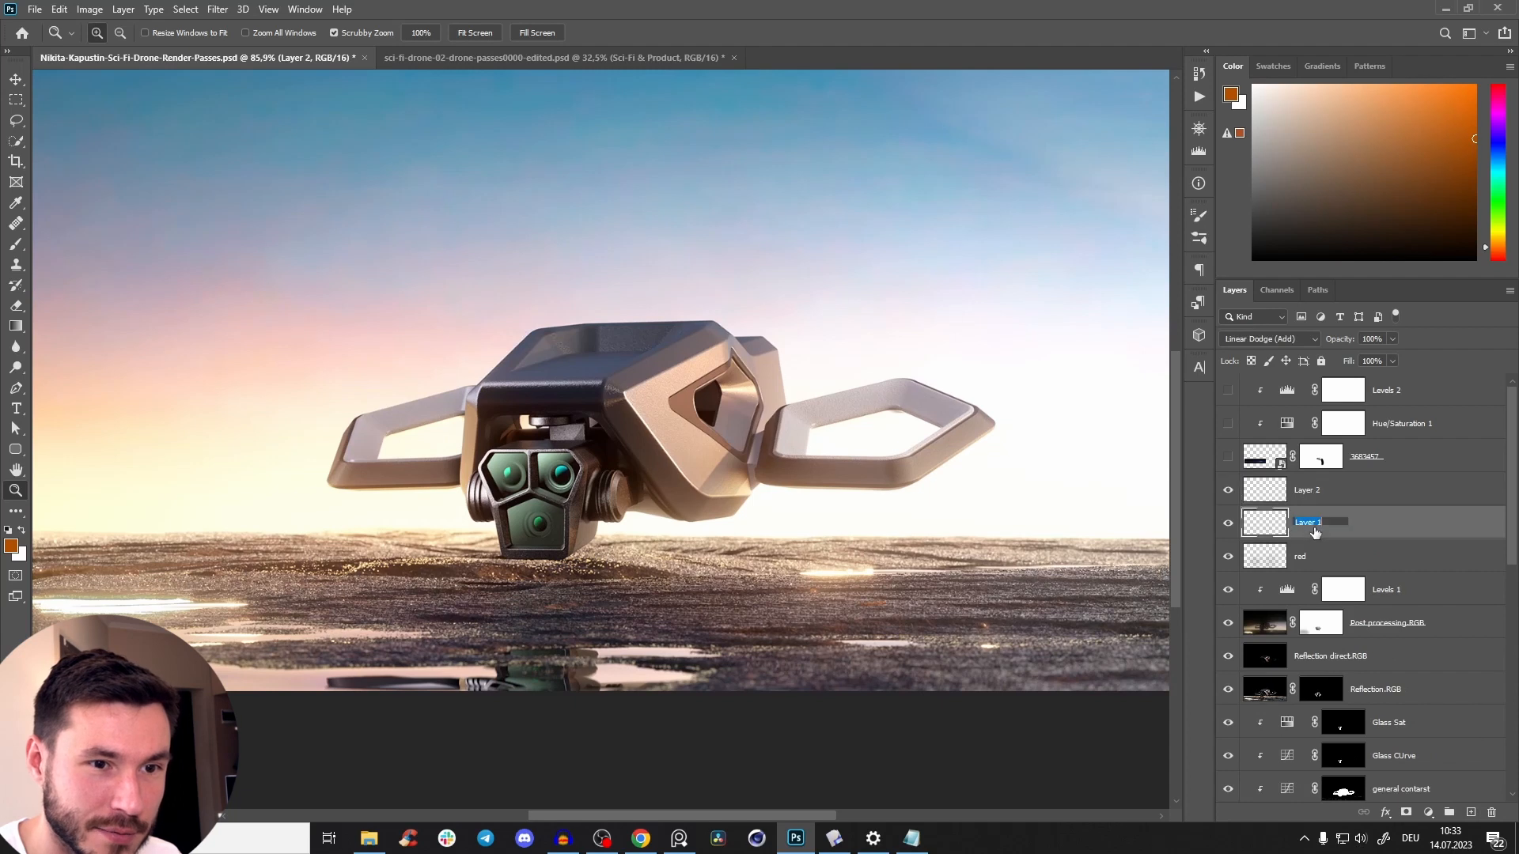
{"action": "type", "text": "orange"}
{"action": "key", "text": "Return"}
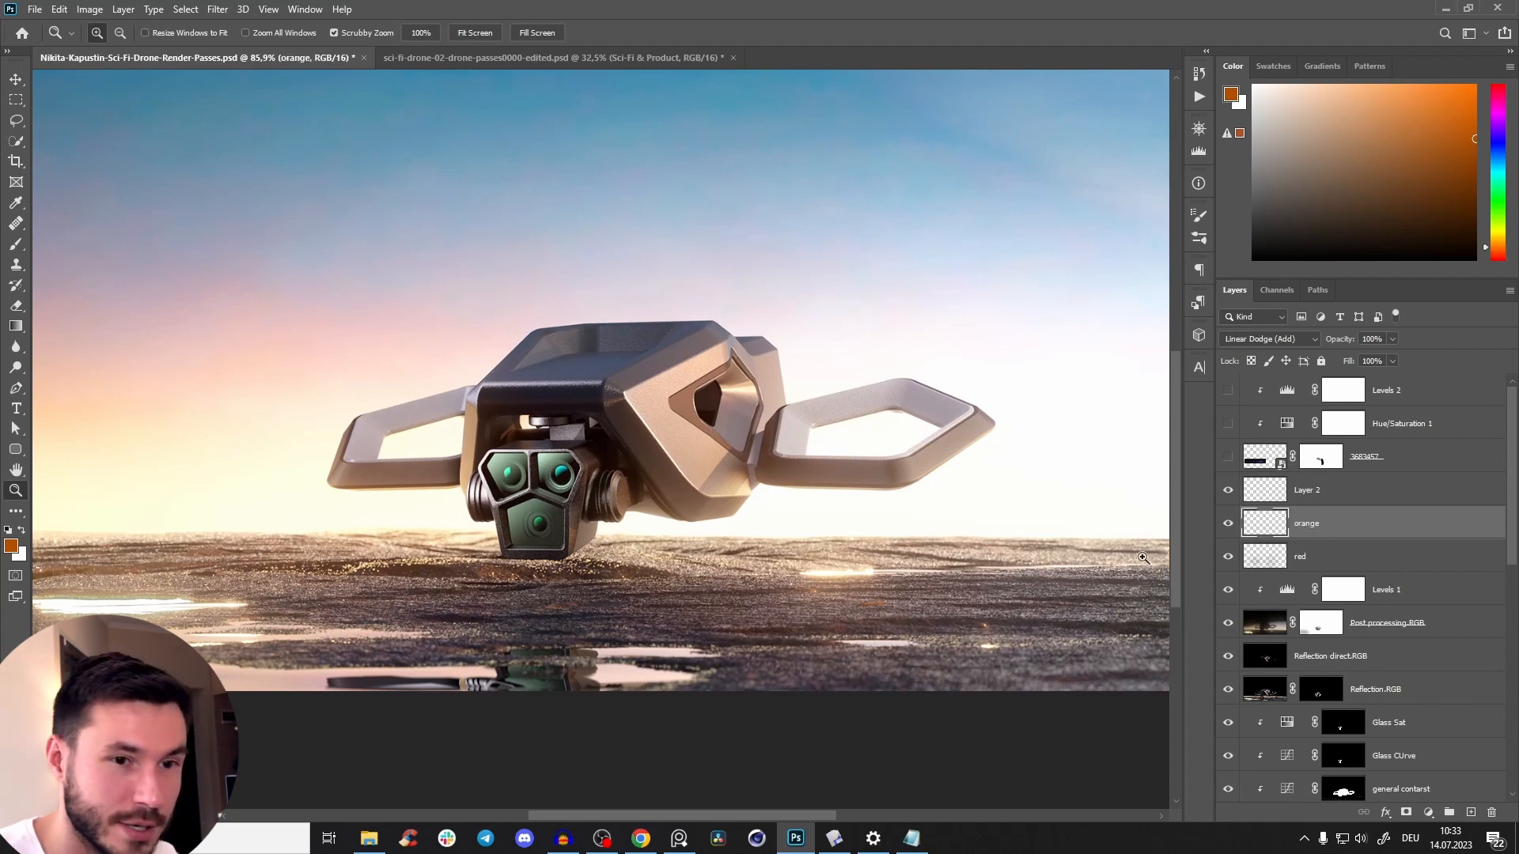
{"action": "double_click", "coordinate": [1315, 491]}
{"action": "type", "text": "yel"}
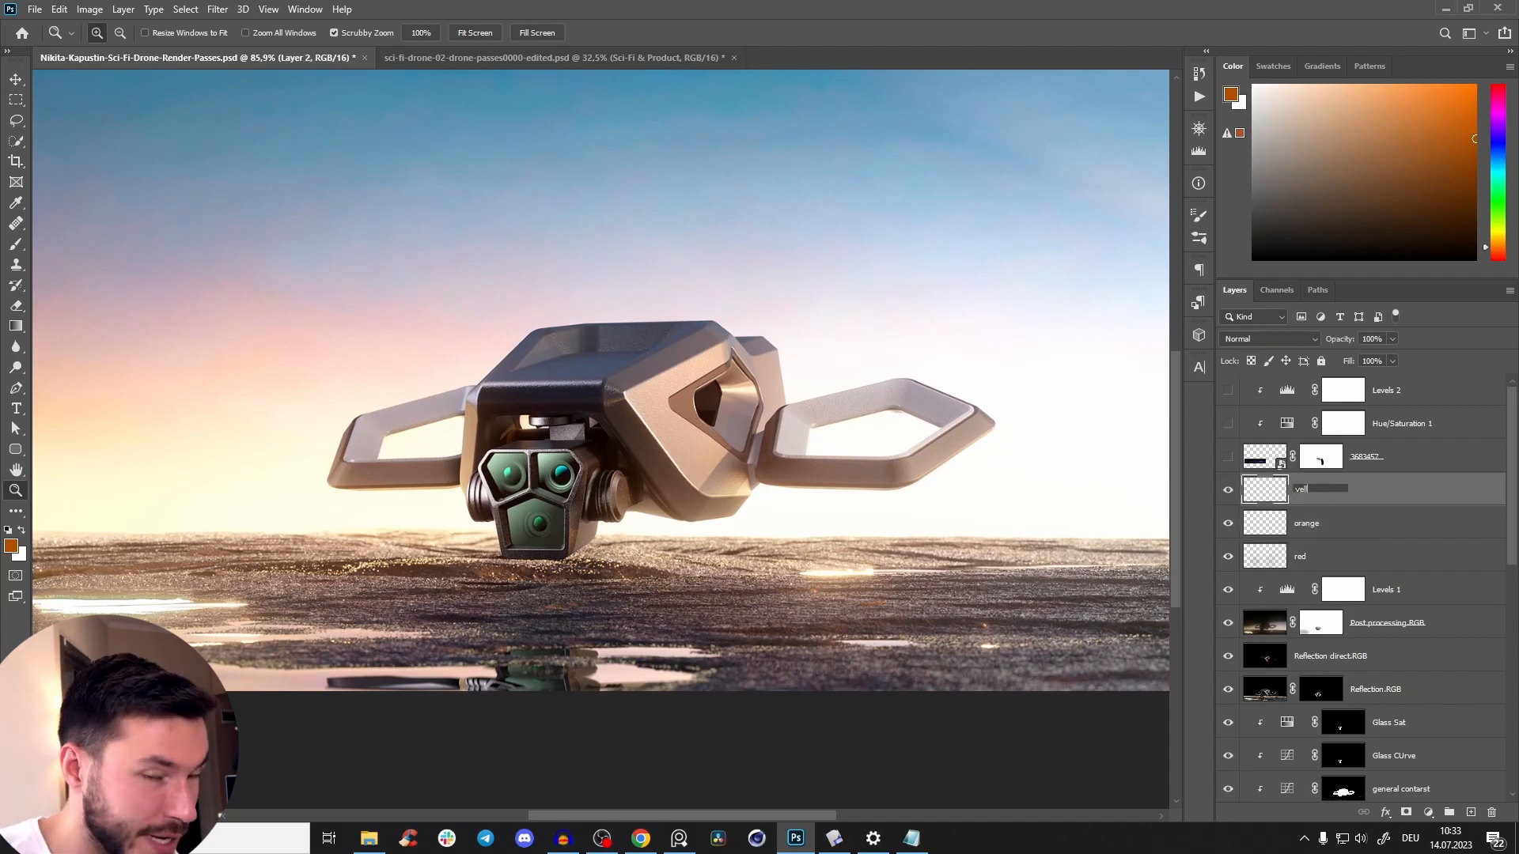
{"action": "type", "text": "low"}
{"action": "key", "text": "Return"}
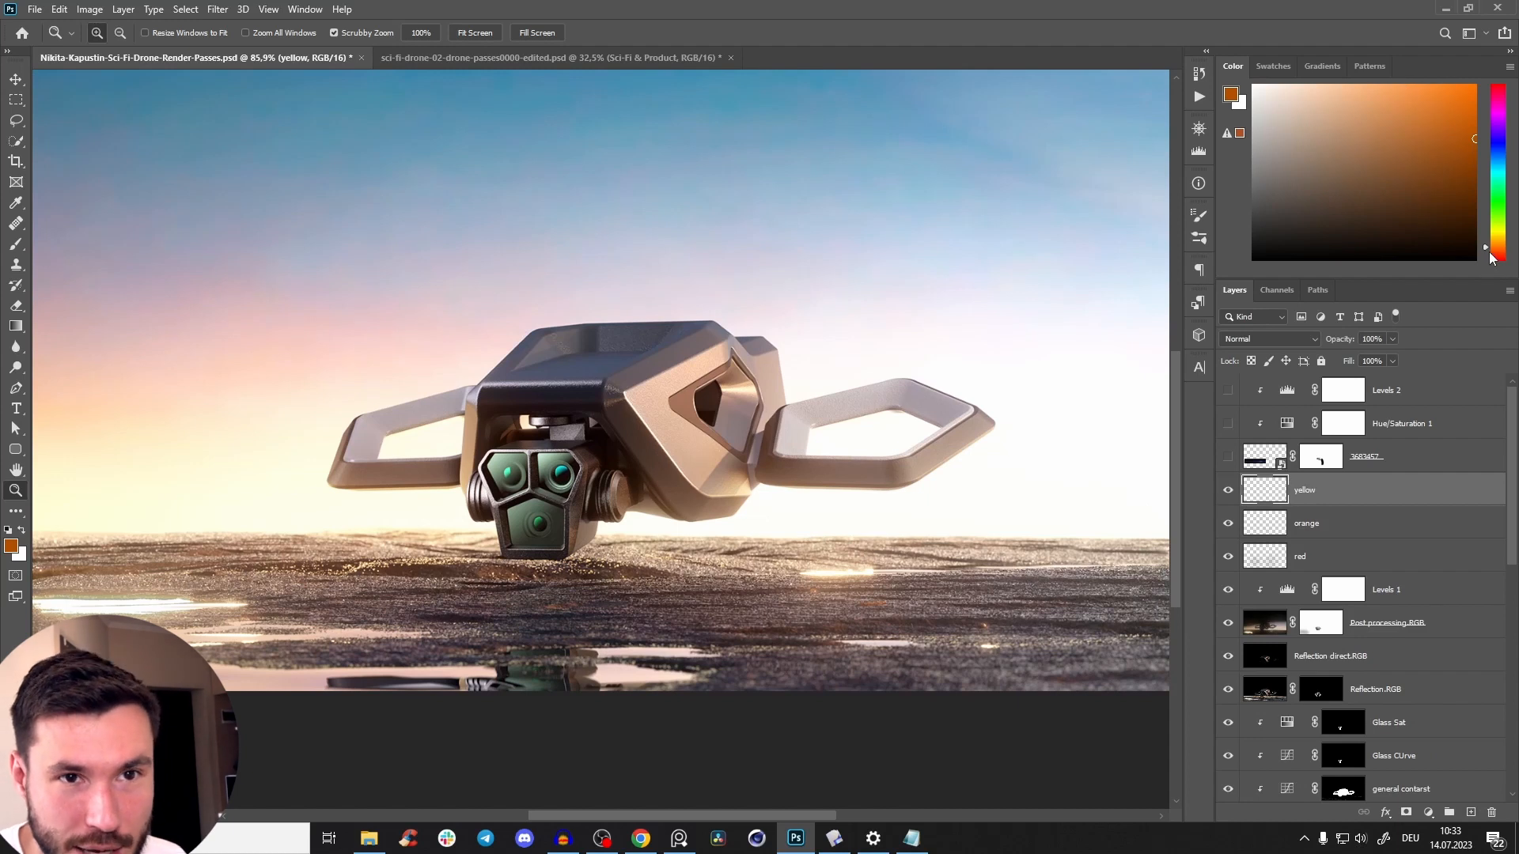
Choose an amber painting colour, test it on the yellow layer at 50% opacity and set the layer's blend mode to Linear Dodge (Add).
{"action": "left_click_drag", "start_coordinate": [1485, 250], "coordinate": [1492, 245]}
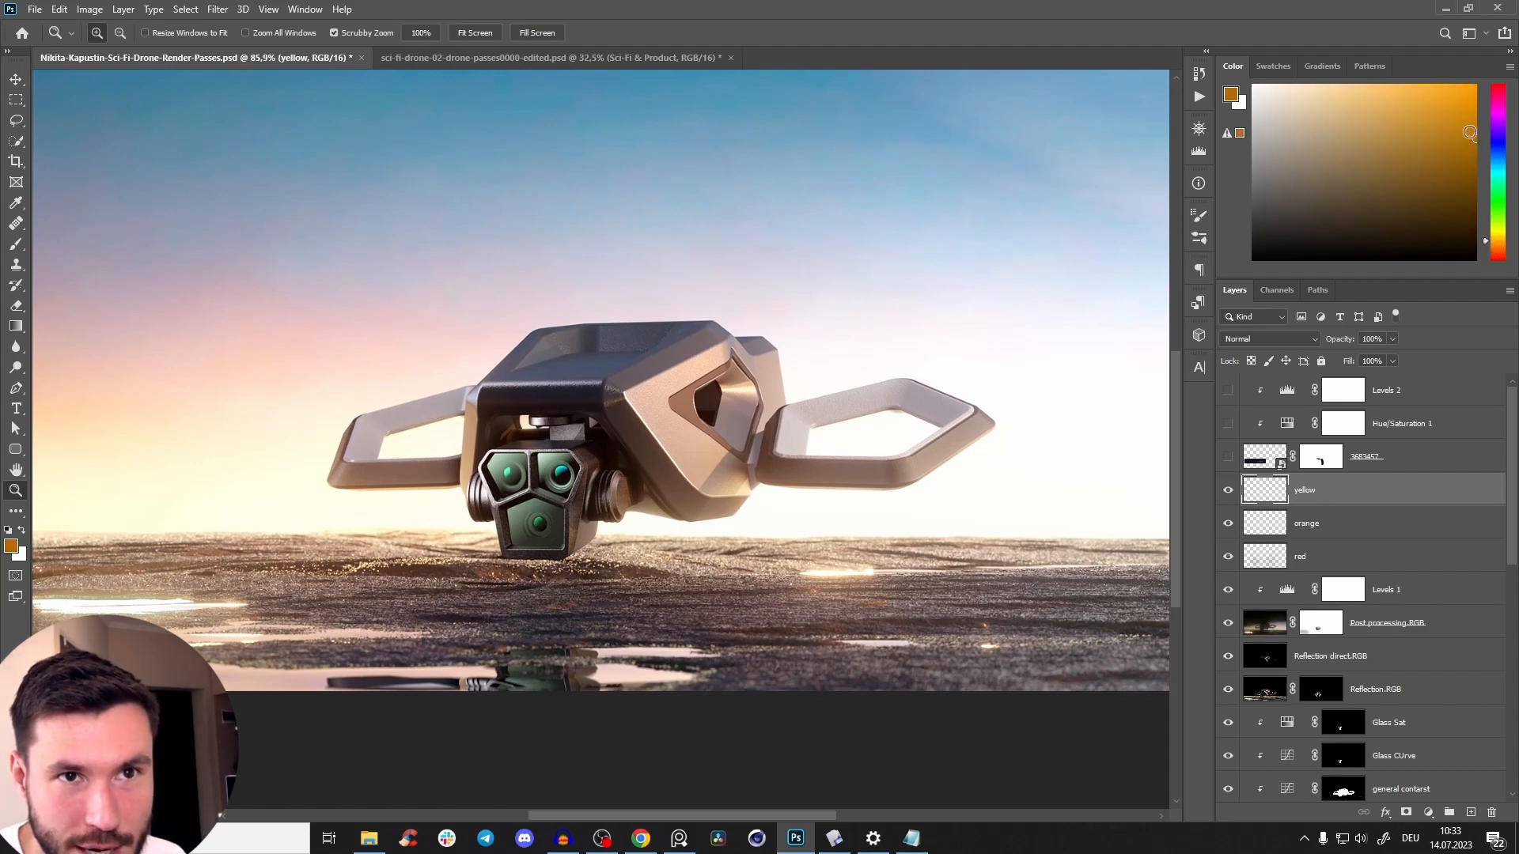
{"action": "left_click_drag", "start_coordinate": [776, 475], "coordinate": [723, 467]}
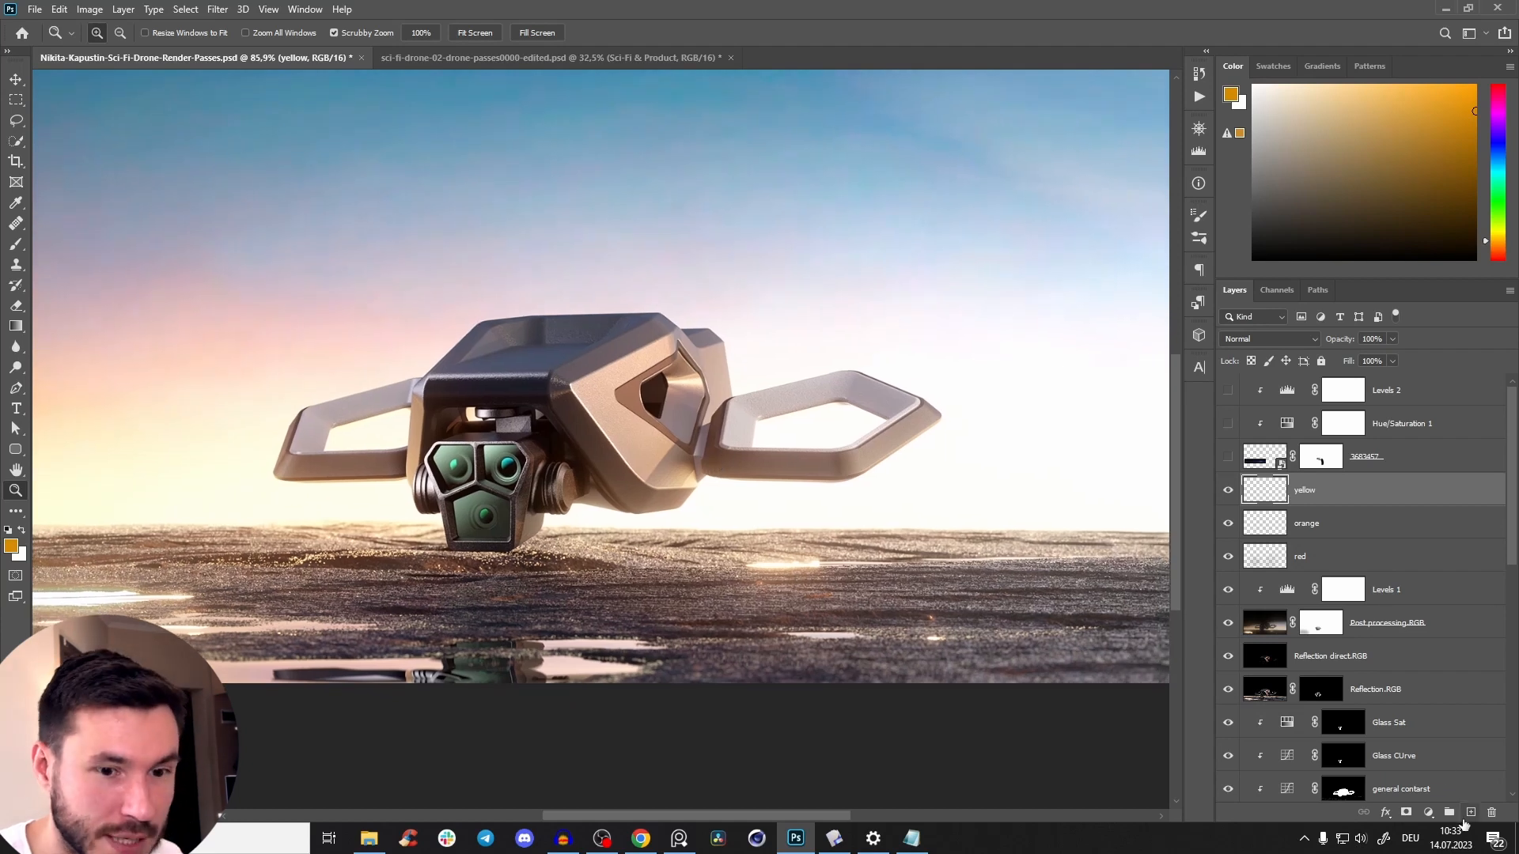
{"action": "key", "text": "b"}
{"action": "key", "text": "5"}
{"action": "left_click_drag", "start_coordinate": [671, 587], "coordinate": [783, 581]}
{"action": "mouse_move", "coordinate": [682, 514]}
{"action": "left_mouse_down"}
{"action": "mouse_move", "coordinate": [671, 502]}
{"action": "mouse_move", "coordinate": [598, 559]}
{"action": "mouse_move", "coordinate": [609, 546]}
{"action": "left_mouse_up"}
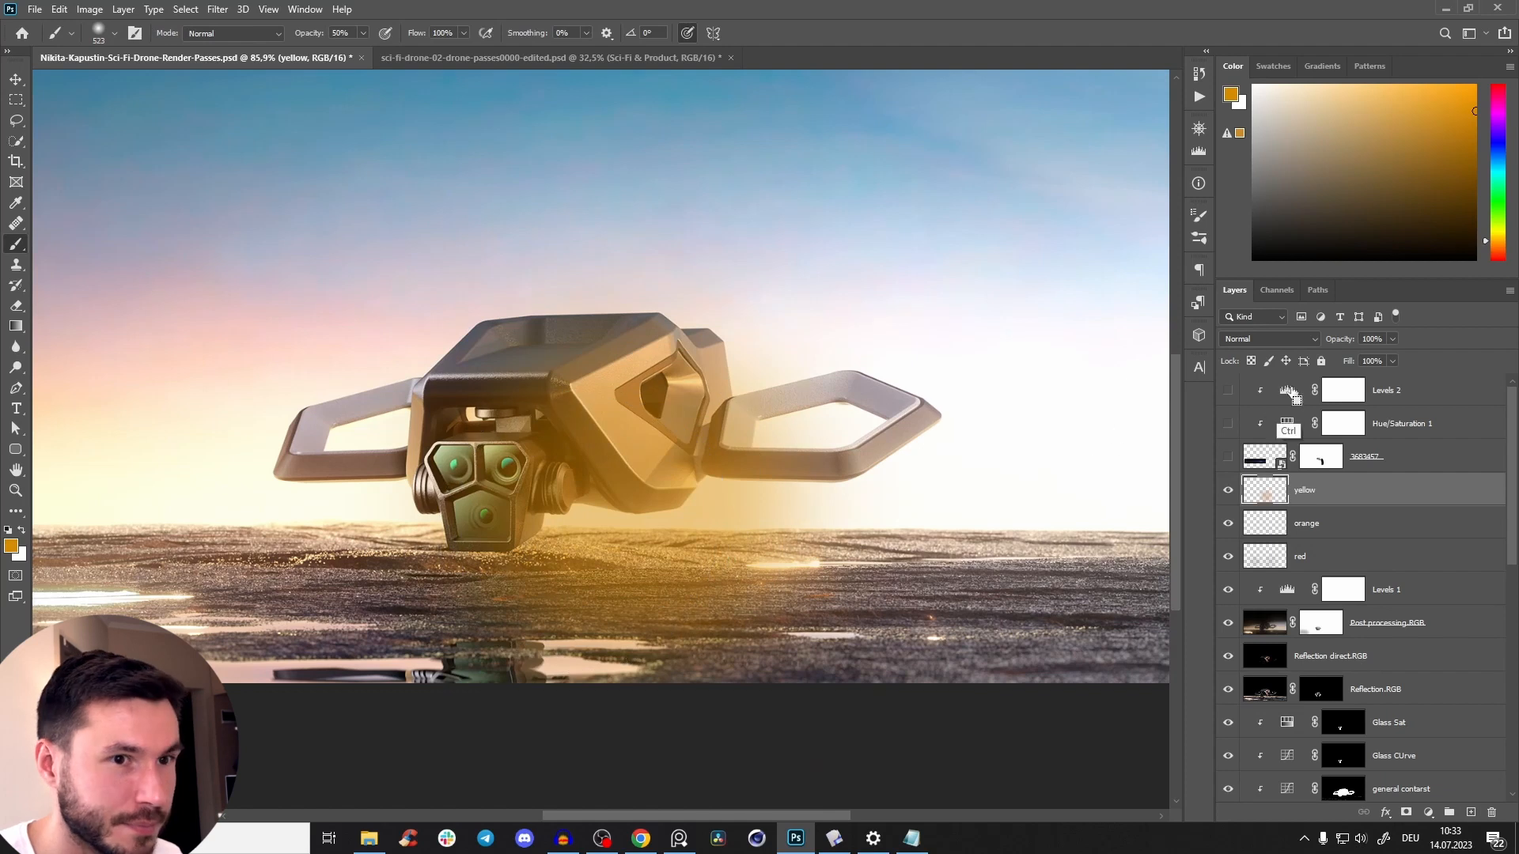
{"action": "left_click", "coordinate": [1266, 338]}
{"action": "left_click", "coordinate": [1266, 486]}
Test strong glow strokes over the drone, undo them and shift the painting colour to a deeper orange.
{"action": "mouse_move", "coordinate": [583, 489]}
{"action": "left_mouse_down"}
{"action": "mouse_move", "coordinate": [526, 485]}
{"action": "mouse_move", "coordinate": [696, 525]}
{"action": "left_mouse_up"}
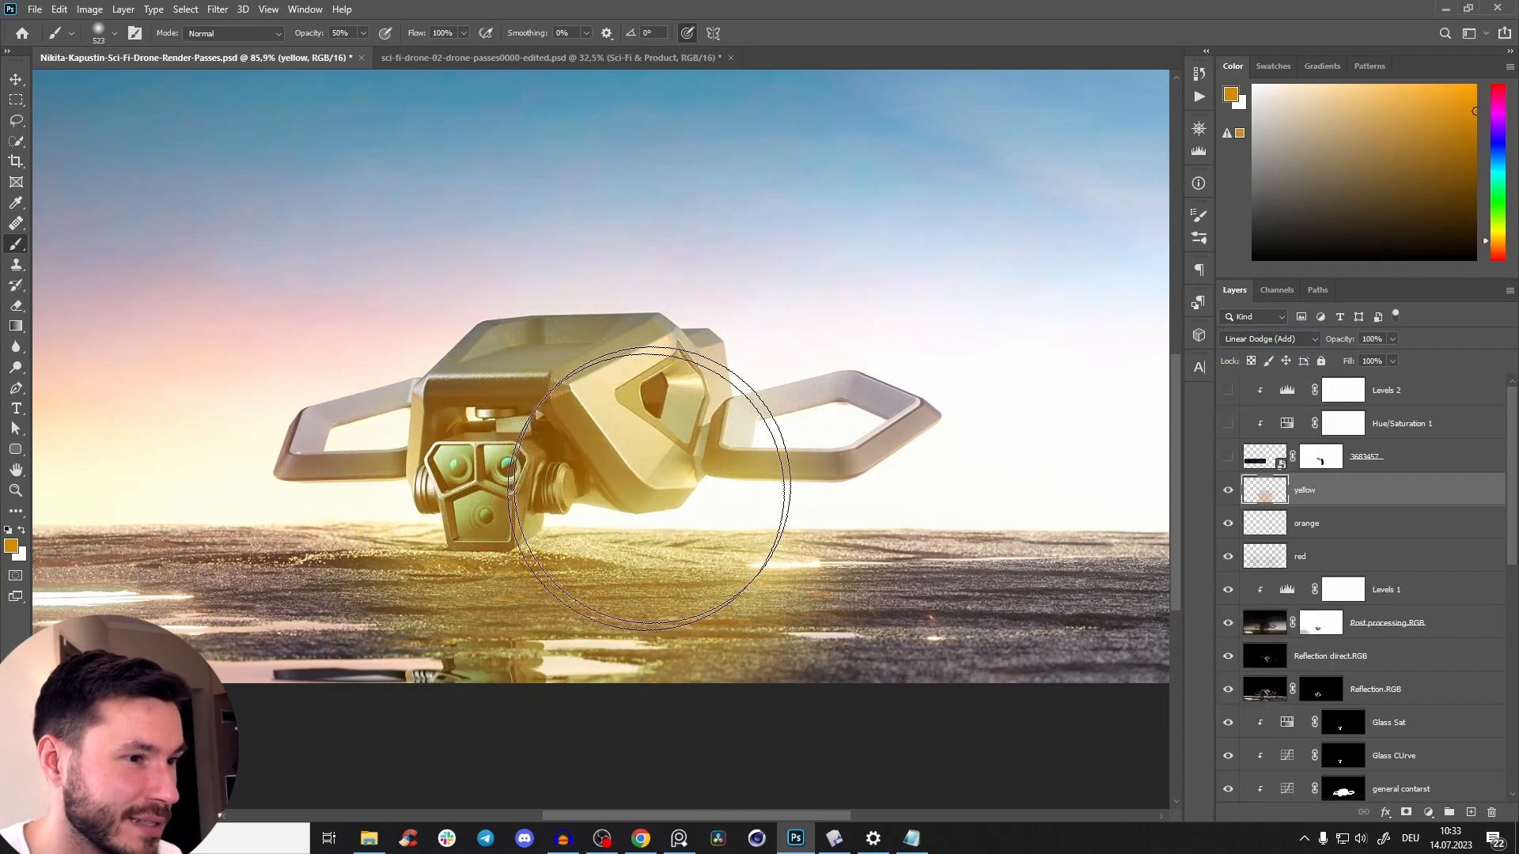
{"action": "key", "text": "ctrl+z"}
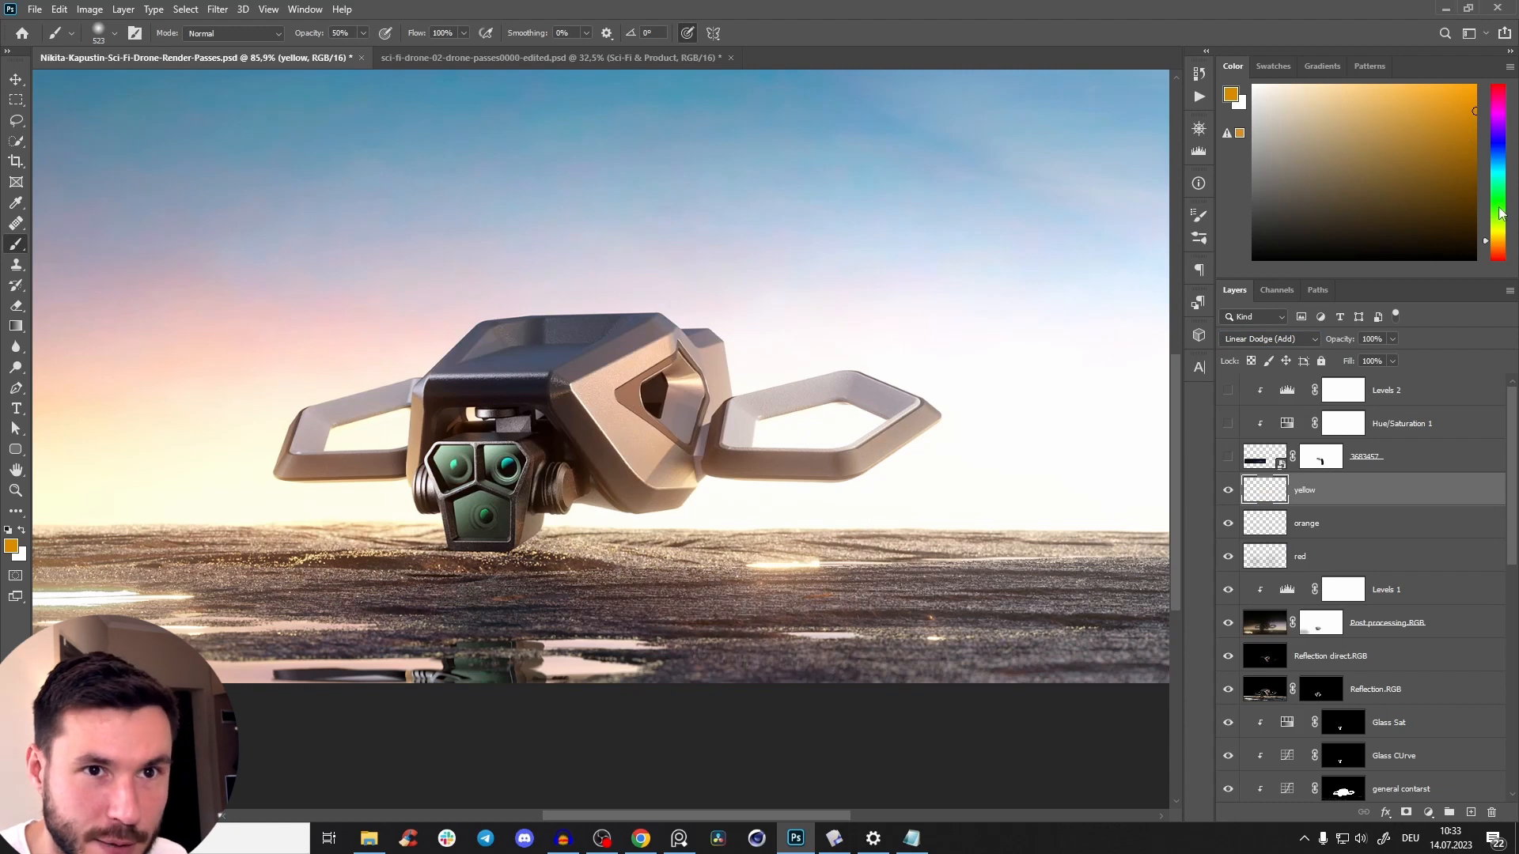
{"action": "left_click_drag", "start_coordinate": [1485, 246], "coordinate": [1485, 248]}
{"action": "mouse_move", "coordinate": [915, 356]}
{"action": "left_mouse_down"}
{"action": "mouse_move", "coordinate": [643, 559]}
{"action": "mouse_move", "coordinate": [760, 455]}
{"action": "left_mouse_up"}
{"action": "key", "text": "ctrl+z"}
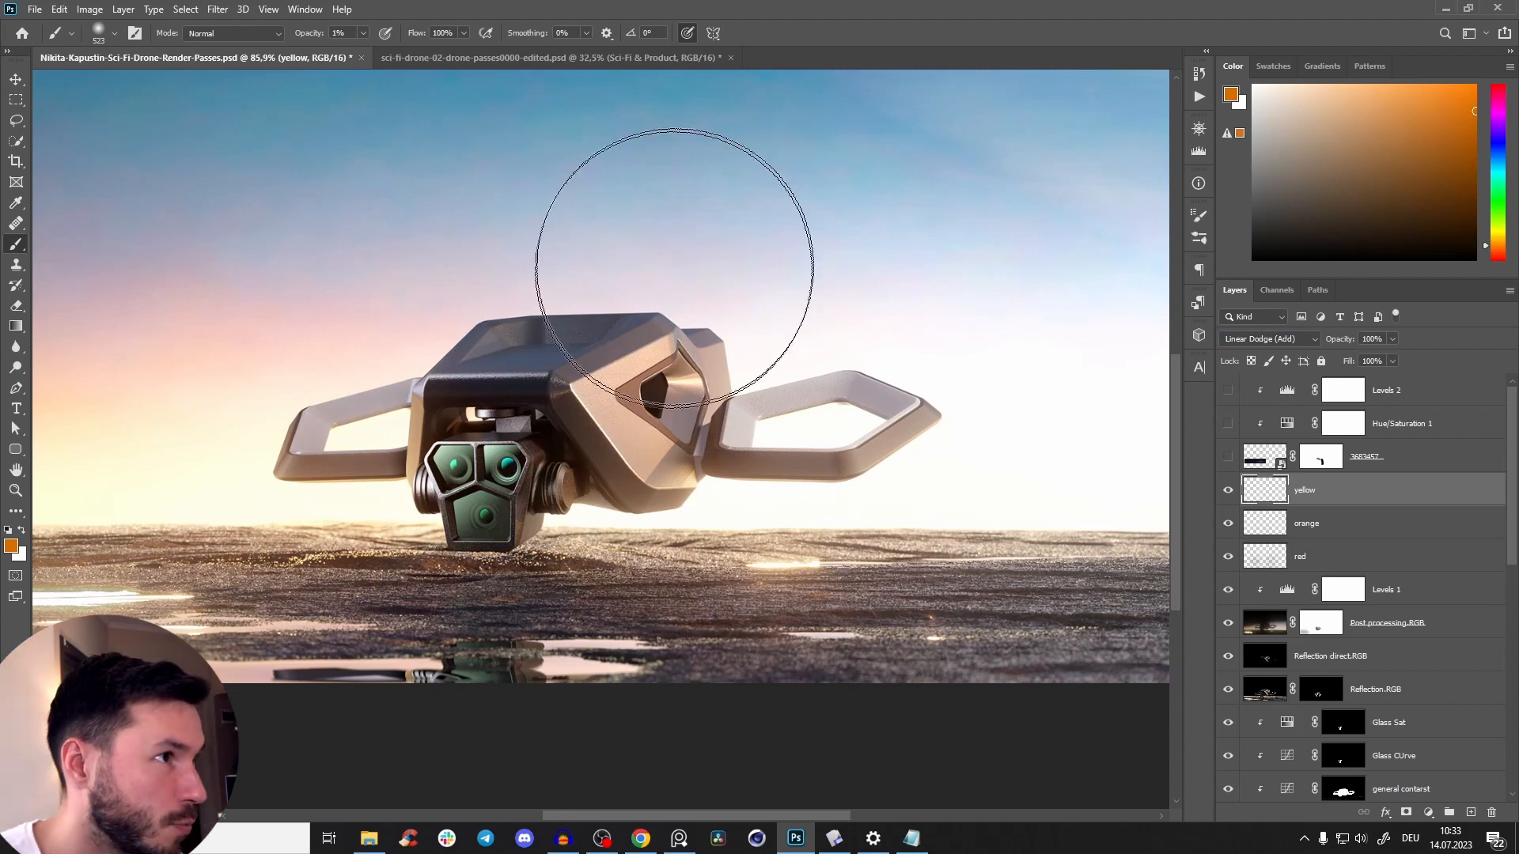
Paint very faint orange haze around the drone on the yellow layer with a soft brush of about 204 px at 1% opacity.
{"action": "key", "text": "z"}
{"action": "mouse_move", "coordinate": [697, 495]}
{"action": "left_mouse_down"}
{"action": "mouse_move", "coordinate": [722, 464]}
{"action": "mouse_move", "coordinate": [730, 384]}
{"action": "left_mouse_up"}
{"action": "key", "text": "b"}
{"action": "left_click_drag", "start_coordinate": [747, 510], "coordinate": [546, 528]}
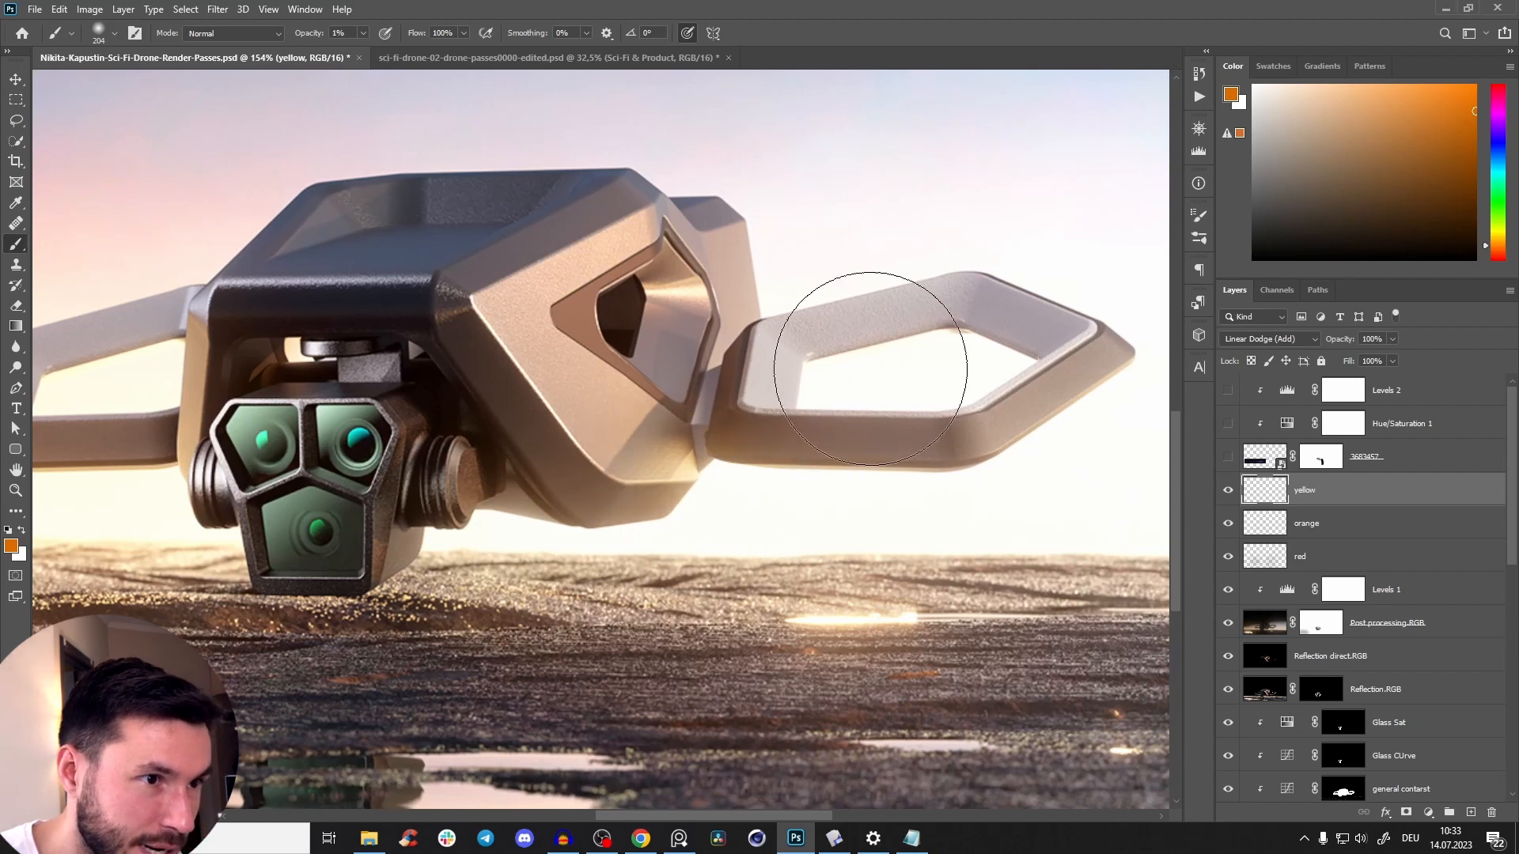
{"action": "left_click_drag", "start_coordinate": [1052, 414], "coordinate": [987, 403]}
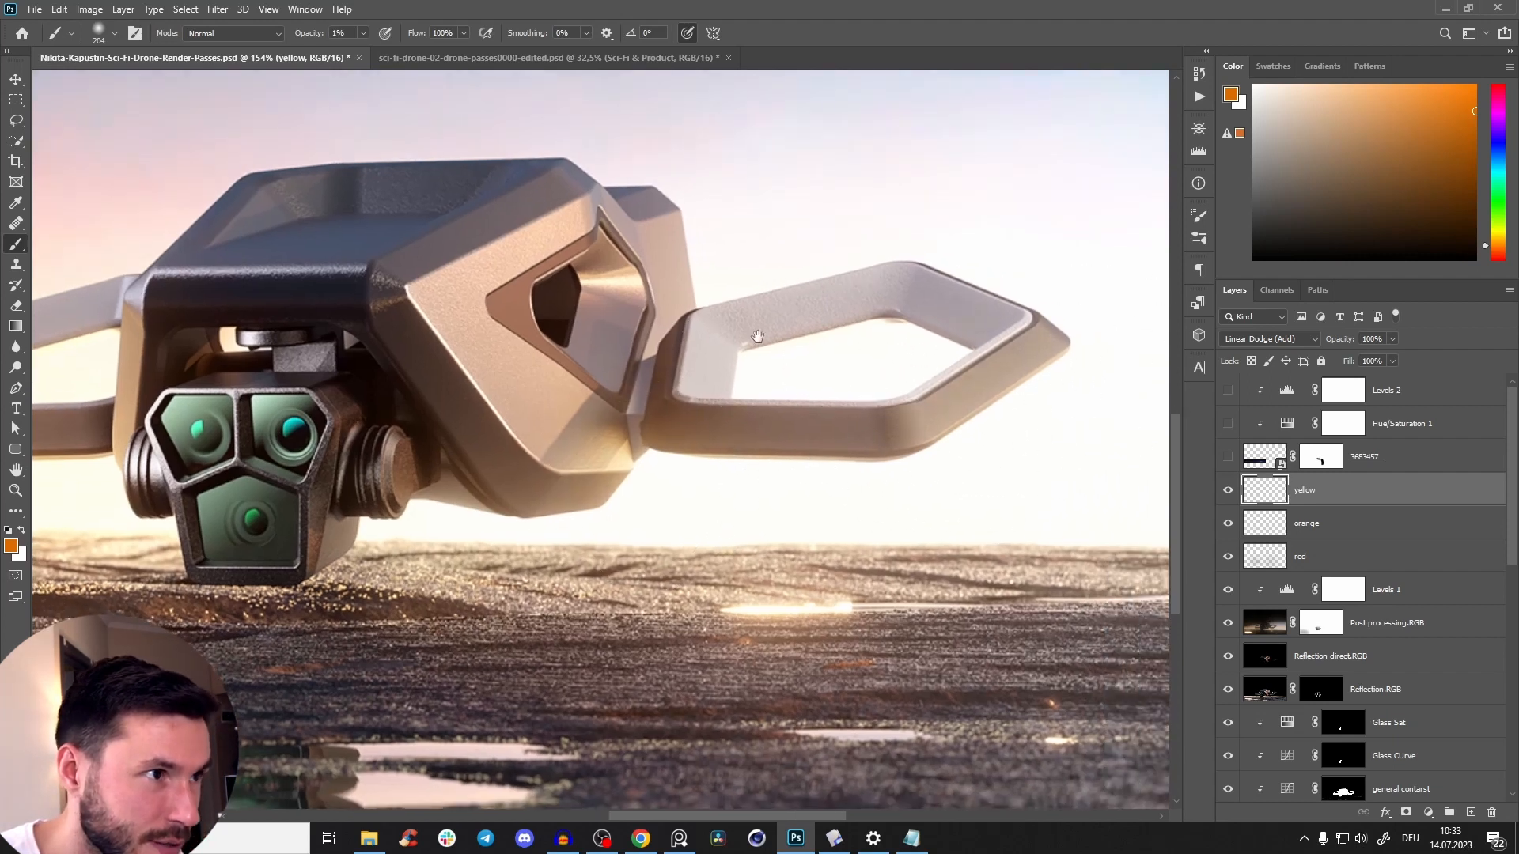
{"action": "left_click_drag", "start_coordinate": [757, 337], "coordinate": [1099, 334]}
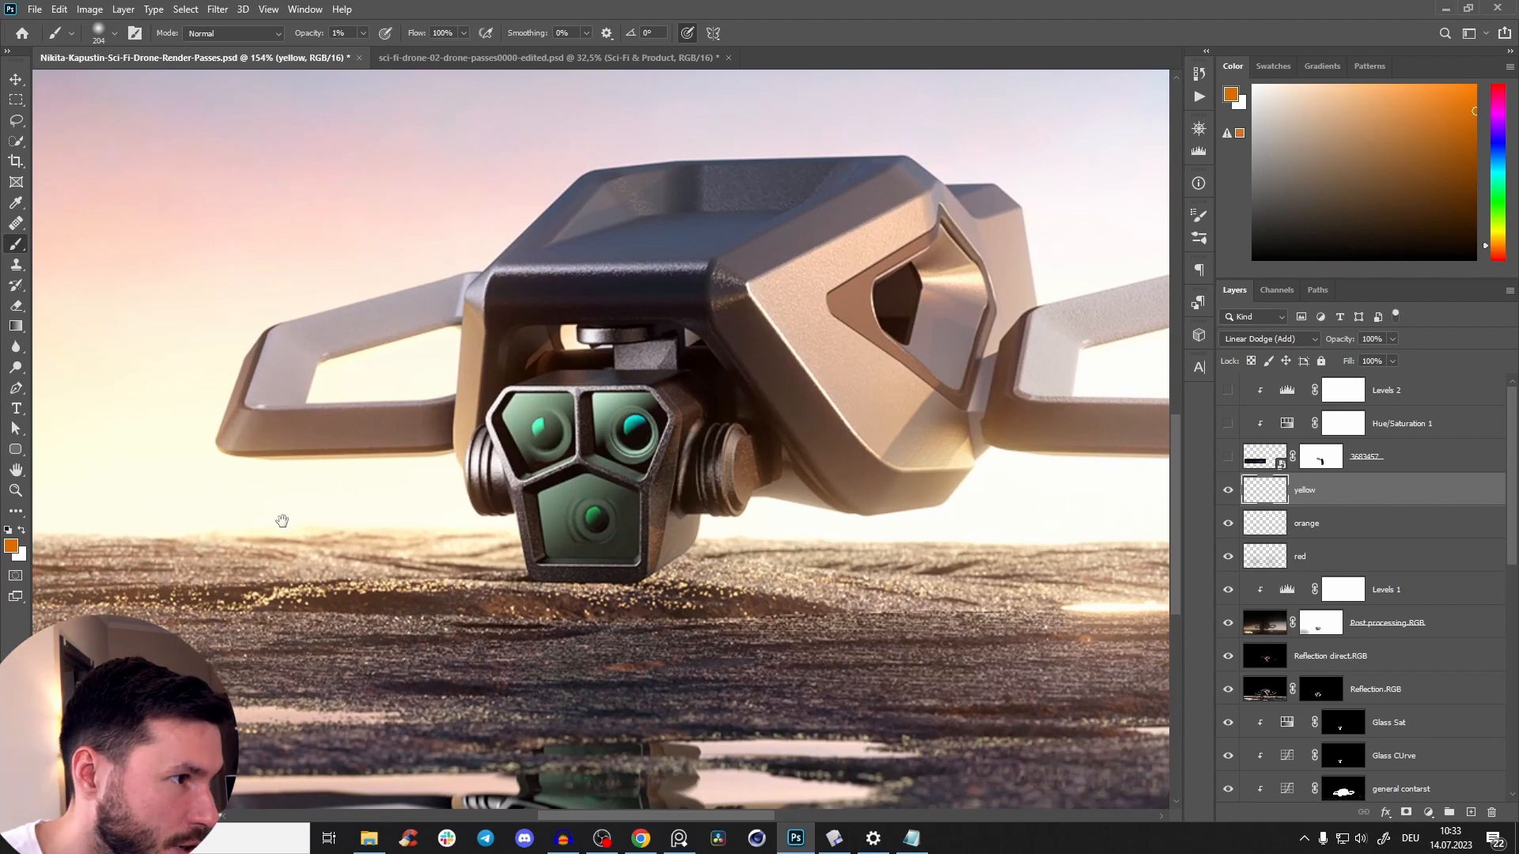
{"action": "left_click_drag", "start_coordinate": [281, 525], "coordinate": [382, 480]}
{"action": "key", "text": "z"}
{"action": "mouse_move", "coordinate": [779, 460]}
{"action": "left_mouse_down"}
{"action": "mouse_move", "coordinate": [744, 502]}
{"action": "mouse_move", "coordinate": [689, 516]}
{"action": "mouse_move", "coordinate": [800, 445]}
{"action": "mouse_move", "coordinate": [750, 419]}
{"action": "left_mouse_up"}
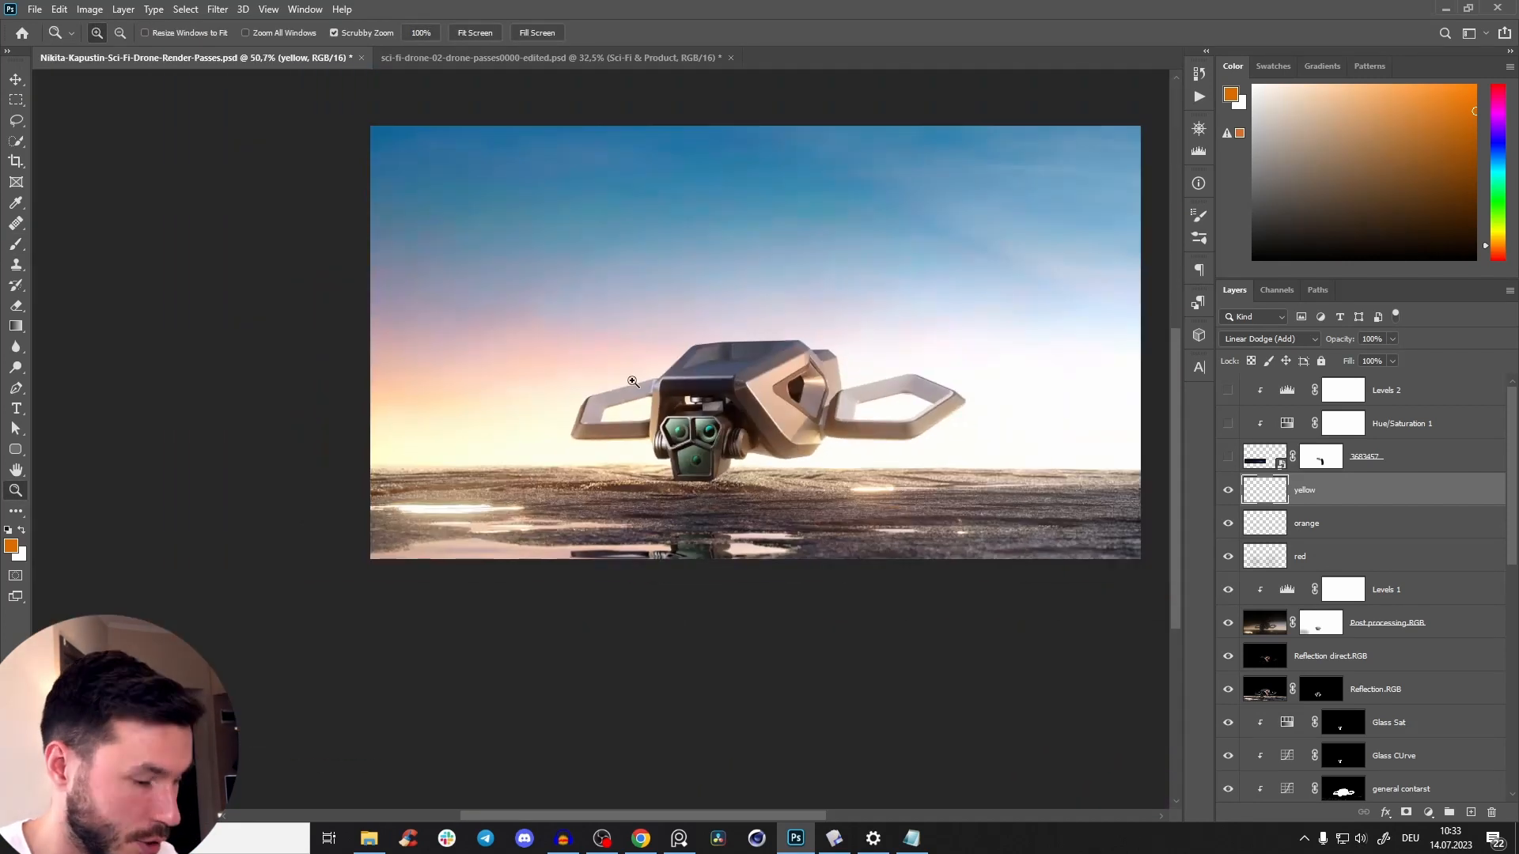
{"action": "key", "text": "b"}
{"action": "scroll", "coordinate": [748, 475], "scroll_direction": "up", "scroll_amount": 6}
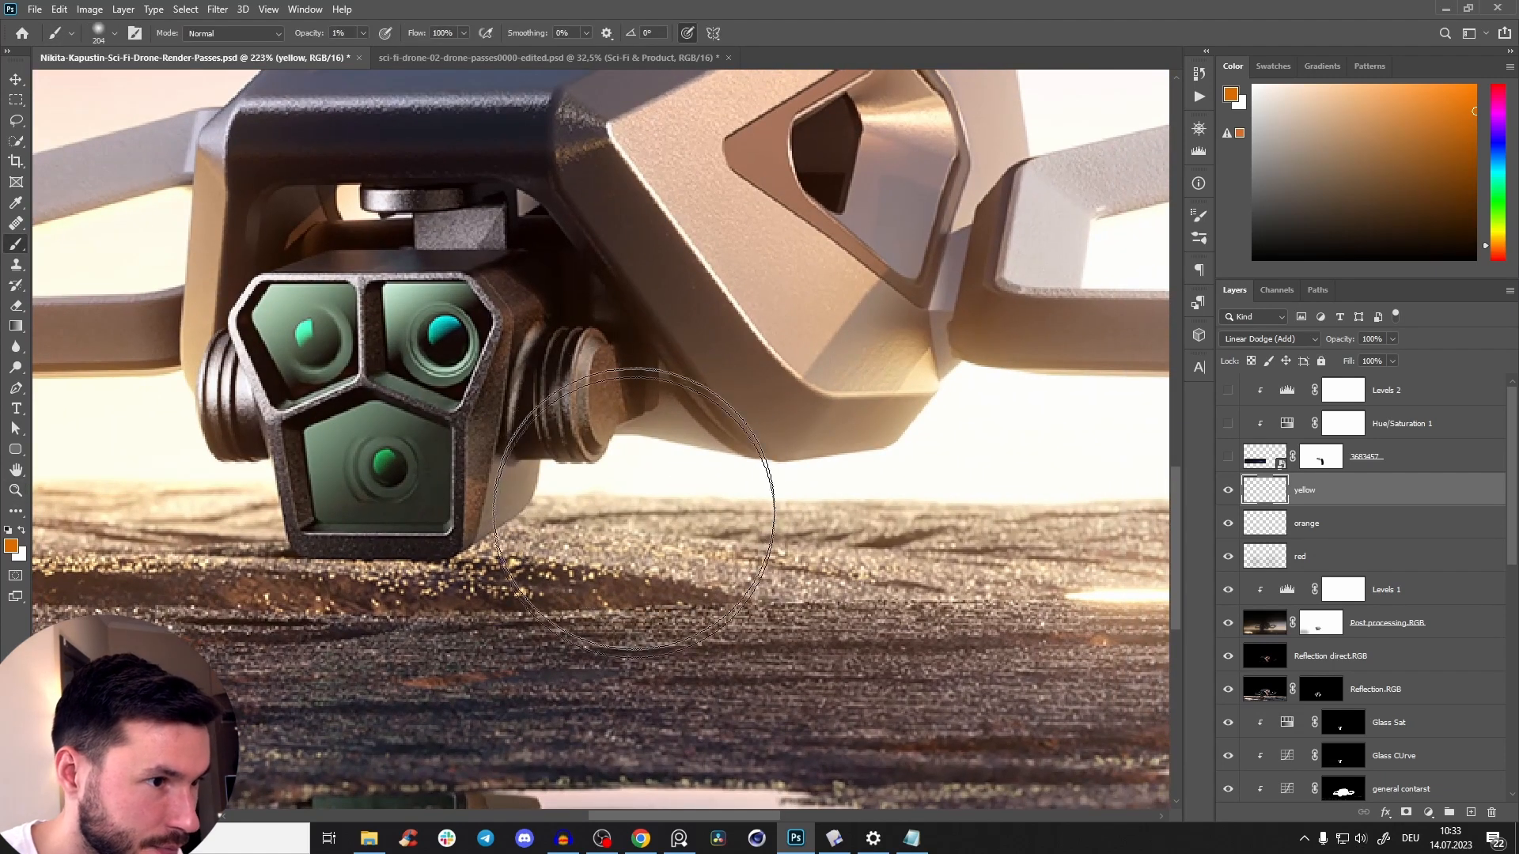
Compare the whole image with and without the red, orange and yellow haze layers and the post-processing glow.
{"action": "key", "text": "z"}
{"action": "left_click_drag", "start_coordinate": [749, 434], "coordinate": [699, 484]}
{"action": "left_click_drag", "start_coordinate": [697, 488], "coordinate": [648, 550]}
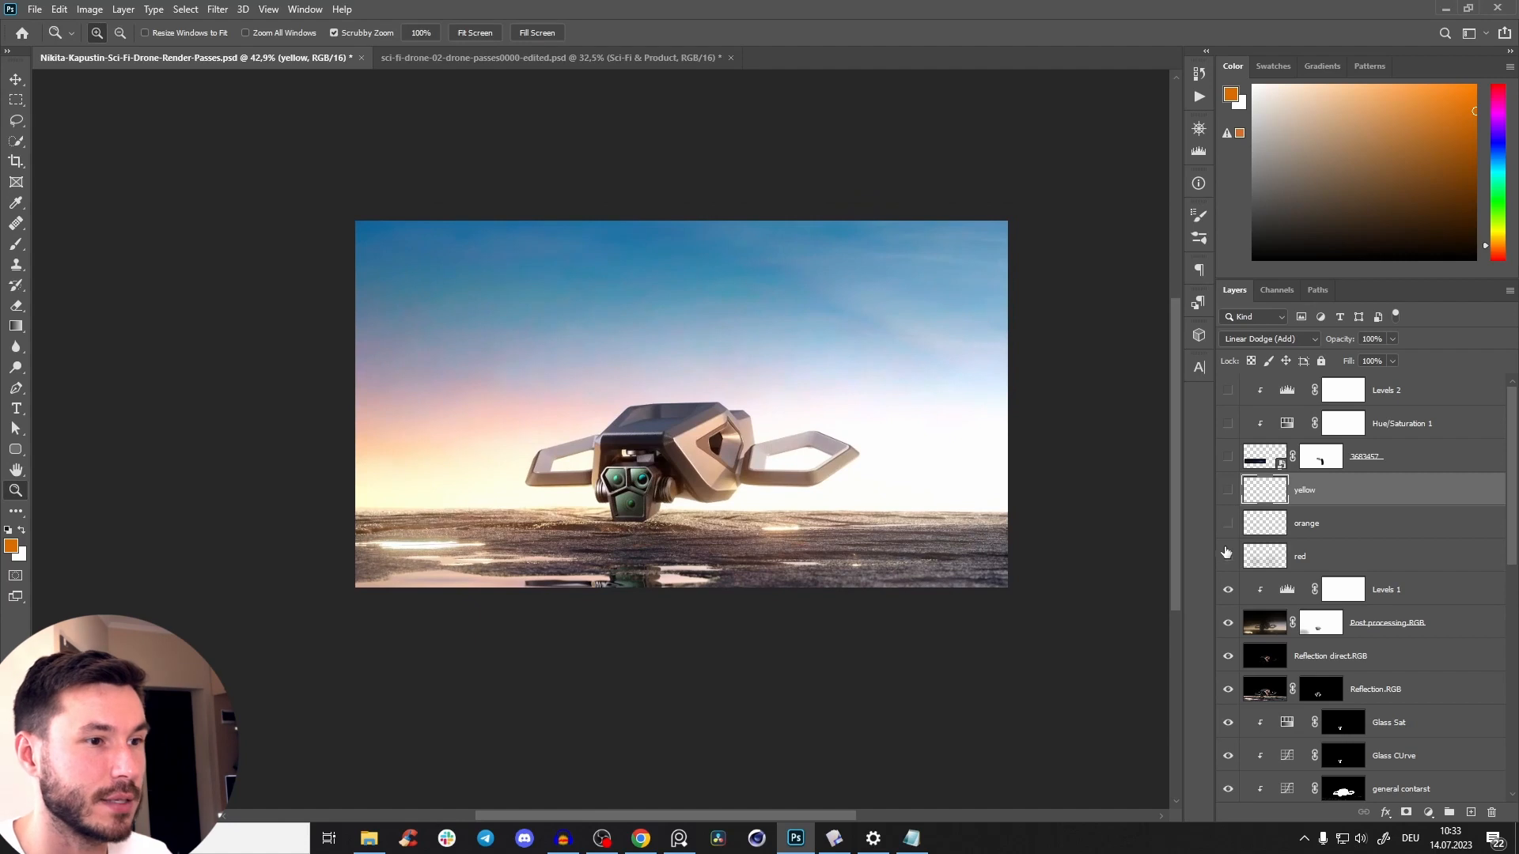
{"action": "left_click", "coordinate": [1228, 490]}
{"action": "left_click", "coordinate": [1230, 523]}
{"action": "left_click", "coordinate": [1229, 498]}
{"action": "left_click", "coordinate": [1228, 492]}
{"action": "mouse_move", "coordinate": [1228, 492]}
{"action": "left_mouse_down"}
{"action": "mouse_move", "coordinate": [1230, 552]}
{"action": "mouse_move", "coordinate": [1226, 504]}
{"action": "left_mouse_up"}
{"action": "left_click_drag", "start_coordinate": [734, 519], "coordinate": [787, 473]}
{"action": "left_click_drag", "start_coordinate": [787, 473], "coordinate": [754, 369]}
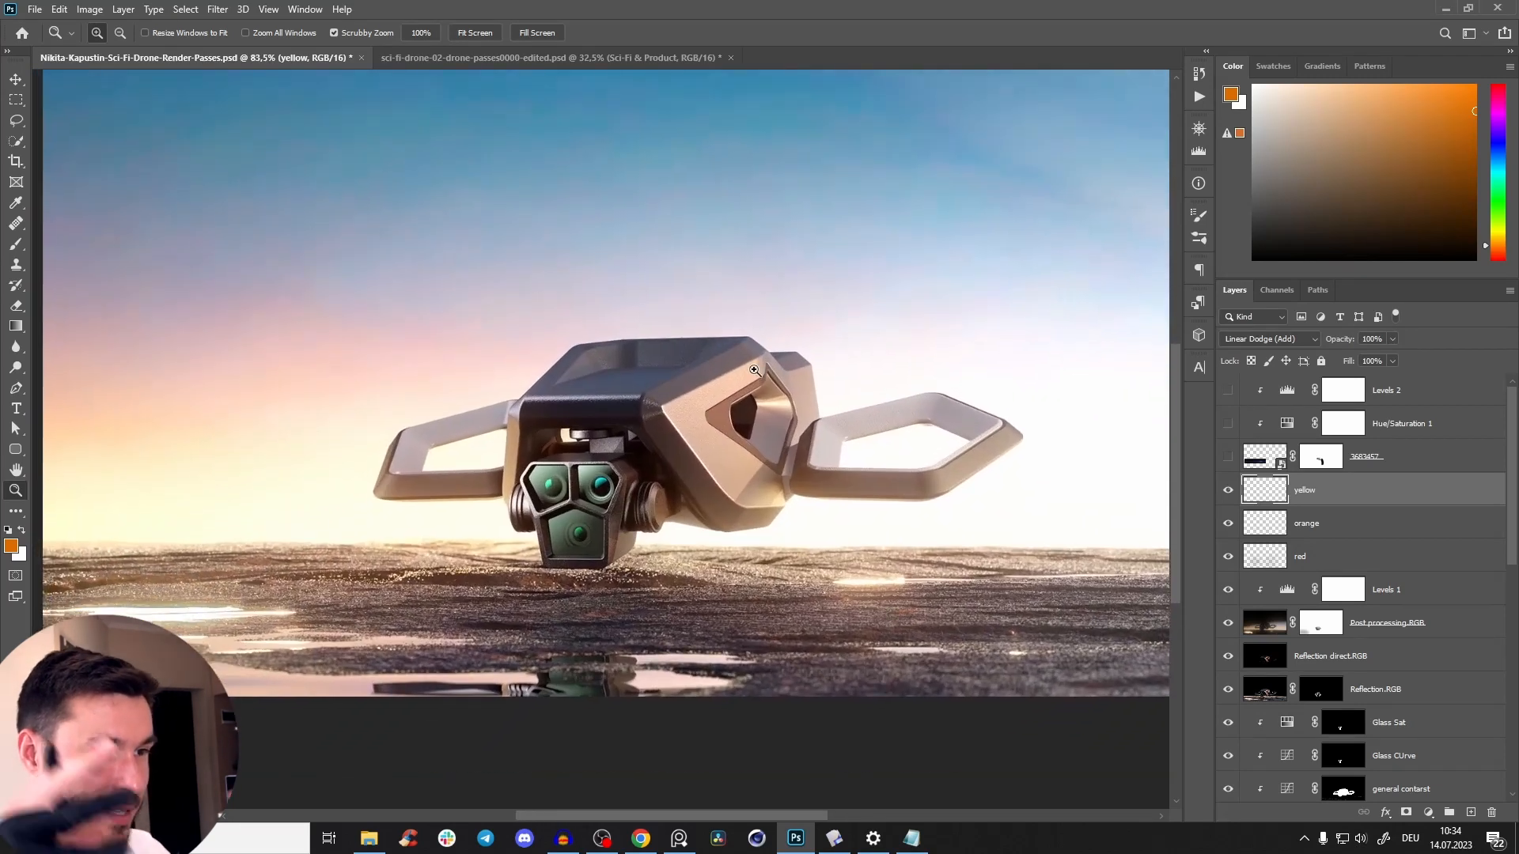
{"action": "left_click_drag", "start_coordinate": [783, 461], "coordinate": [755, 513]}
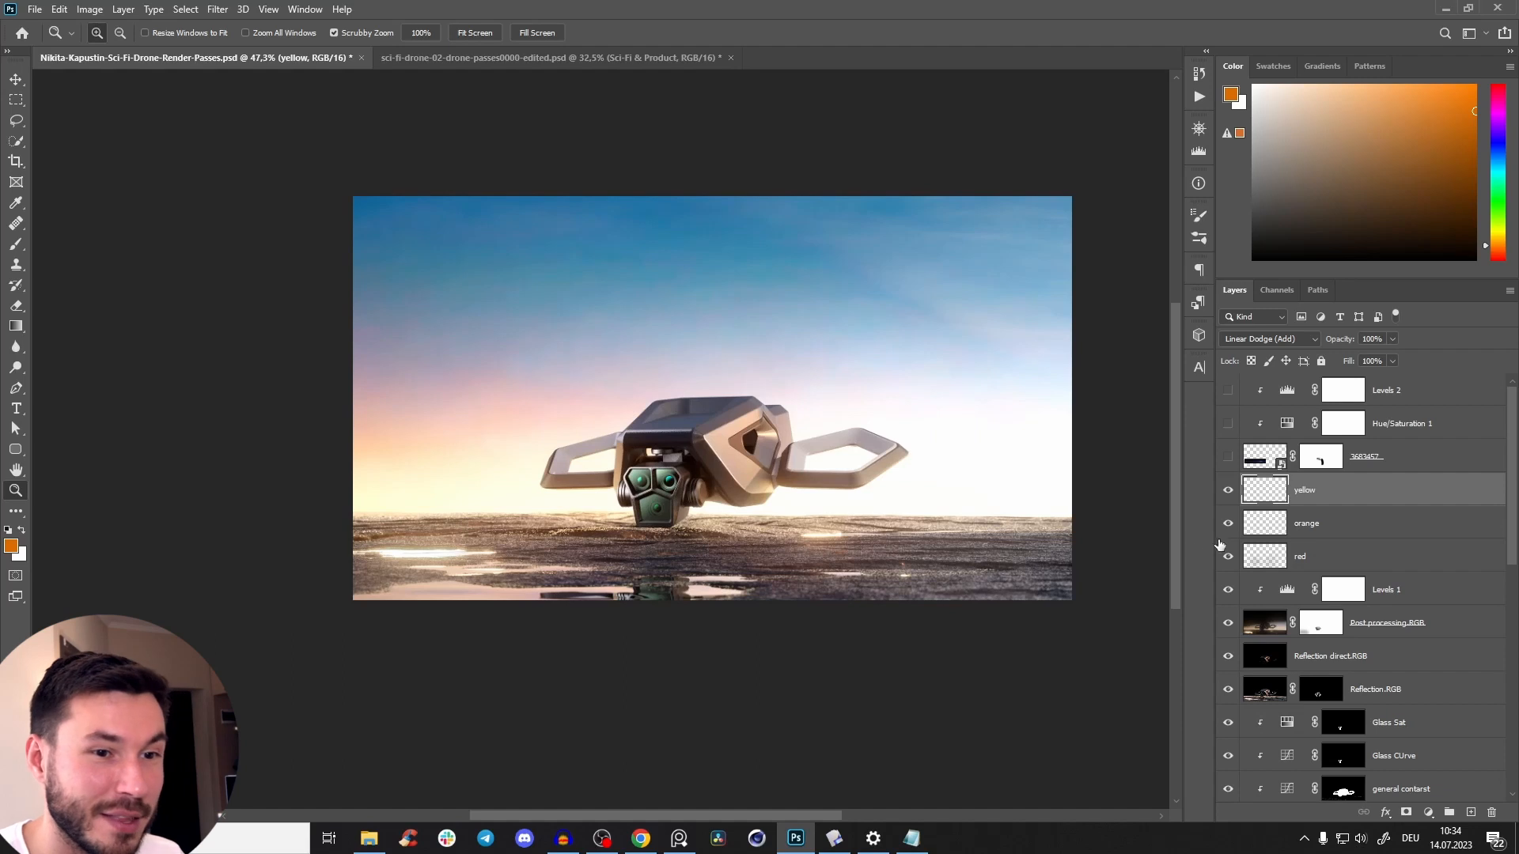
{"action": "left_click", "coordinate": [1228, 490]}
{"action": "left_click", "coordinate": [1227, 490]}
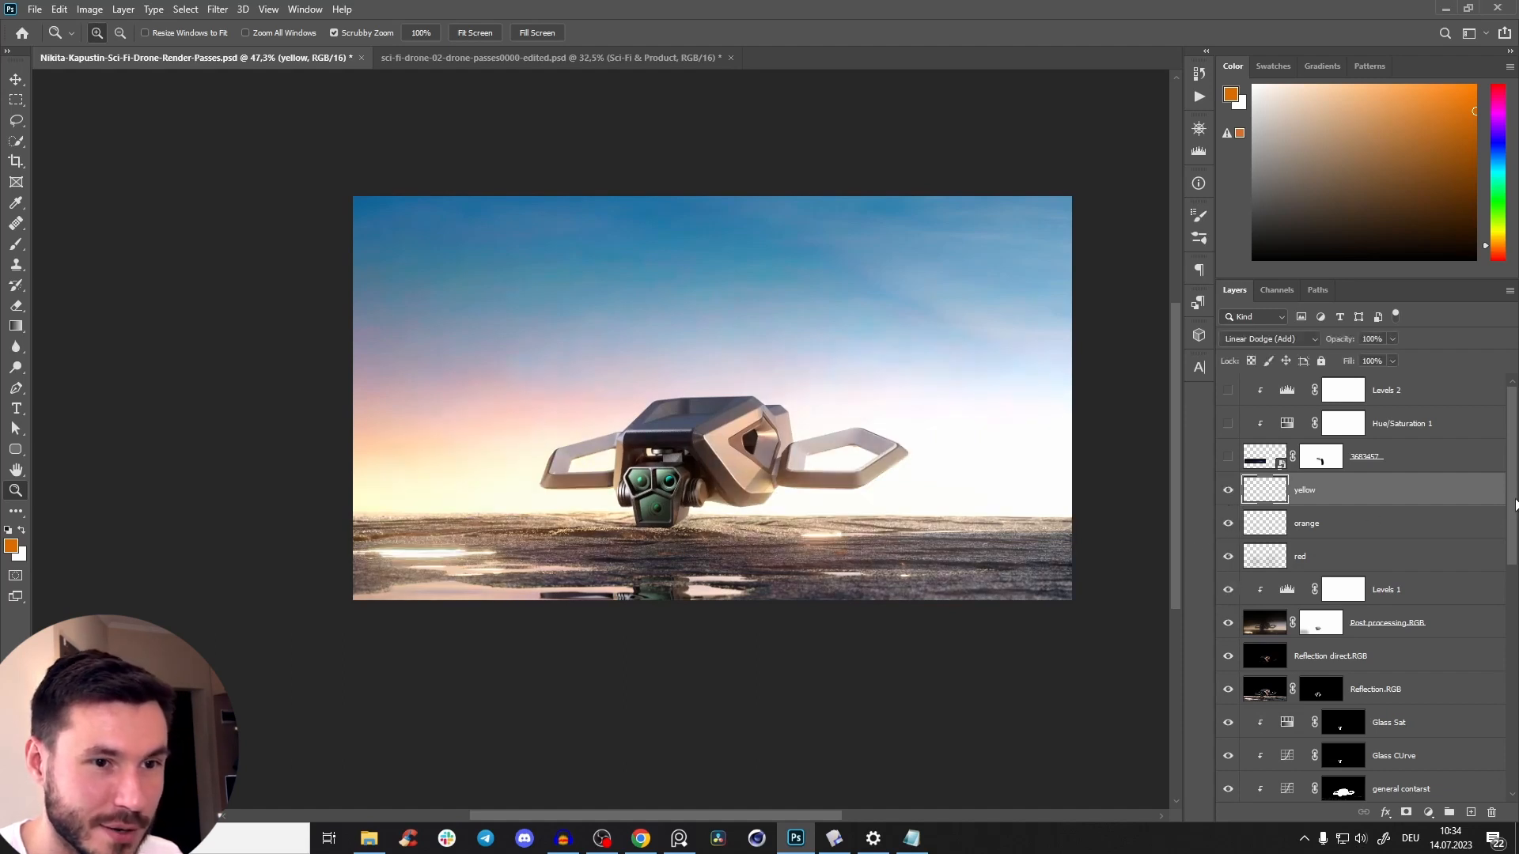
Compare the full composite against the Denoised beauty.RGB layer shown on its own.
{"action": "scroll", "coordinate": [1344, 554], "scroll_direction": "down", "scroll_amount": 5}
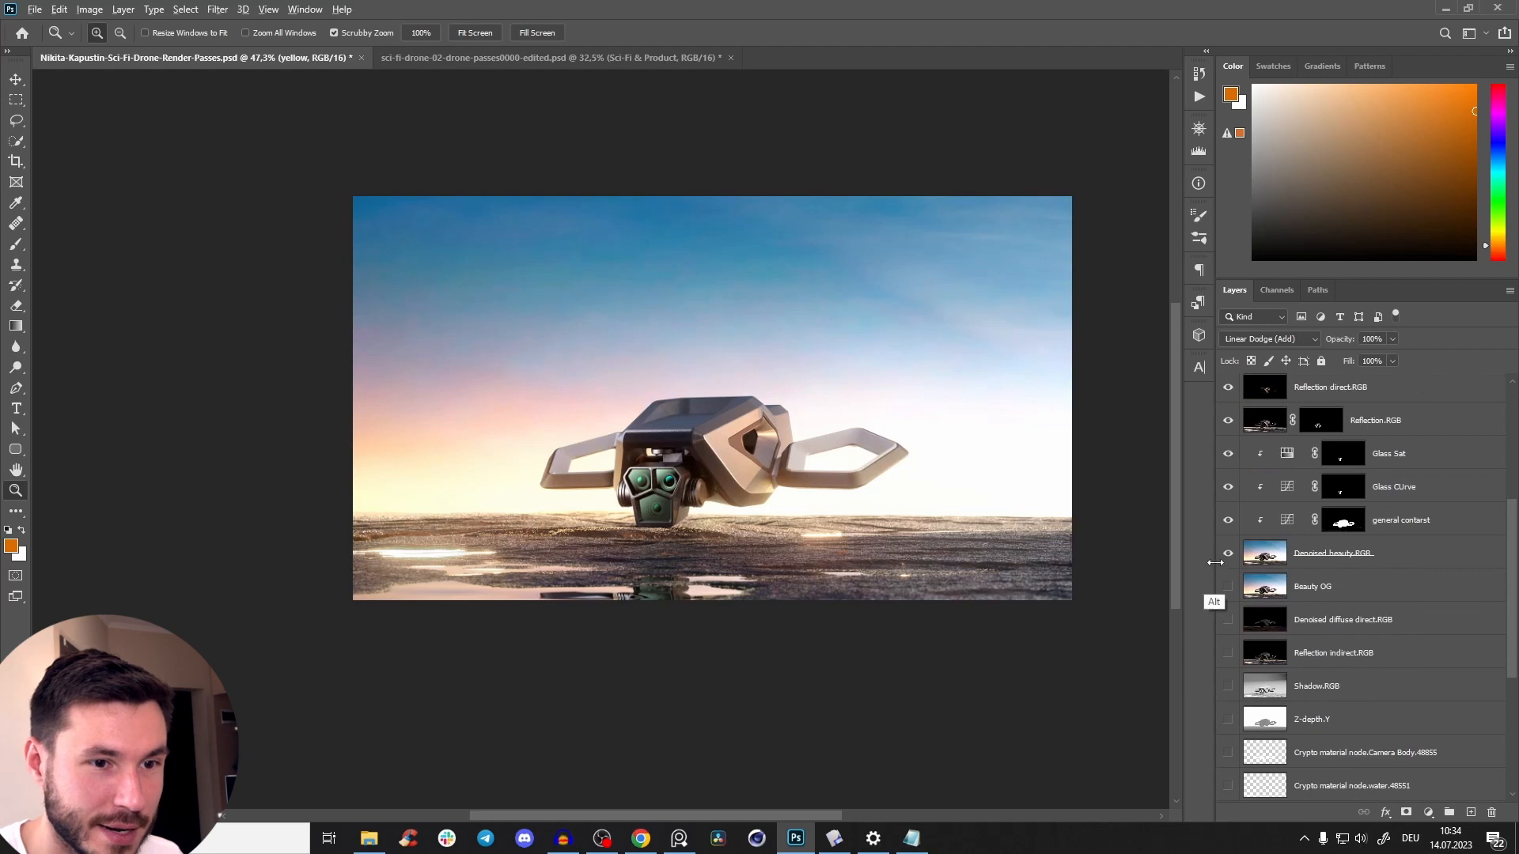
{"action": "left_click", "coordinate": [1228, 553], "text": "alt"}
{"action": "left_click", "coordinate": [1229, 564], "text": "alt"}
{"action": "left_click", "coordinate": [1228, 563], "text": "alt"}
{"action": "left_click", "coordinate": [1229, 563], "text": "alt"}
{"action": "left_click", "coordinate": [1228, 565], "text": "alt"}
{"action": "left_click", "coordinate": [1229, 565], "text": "alt"}
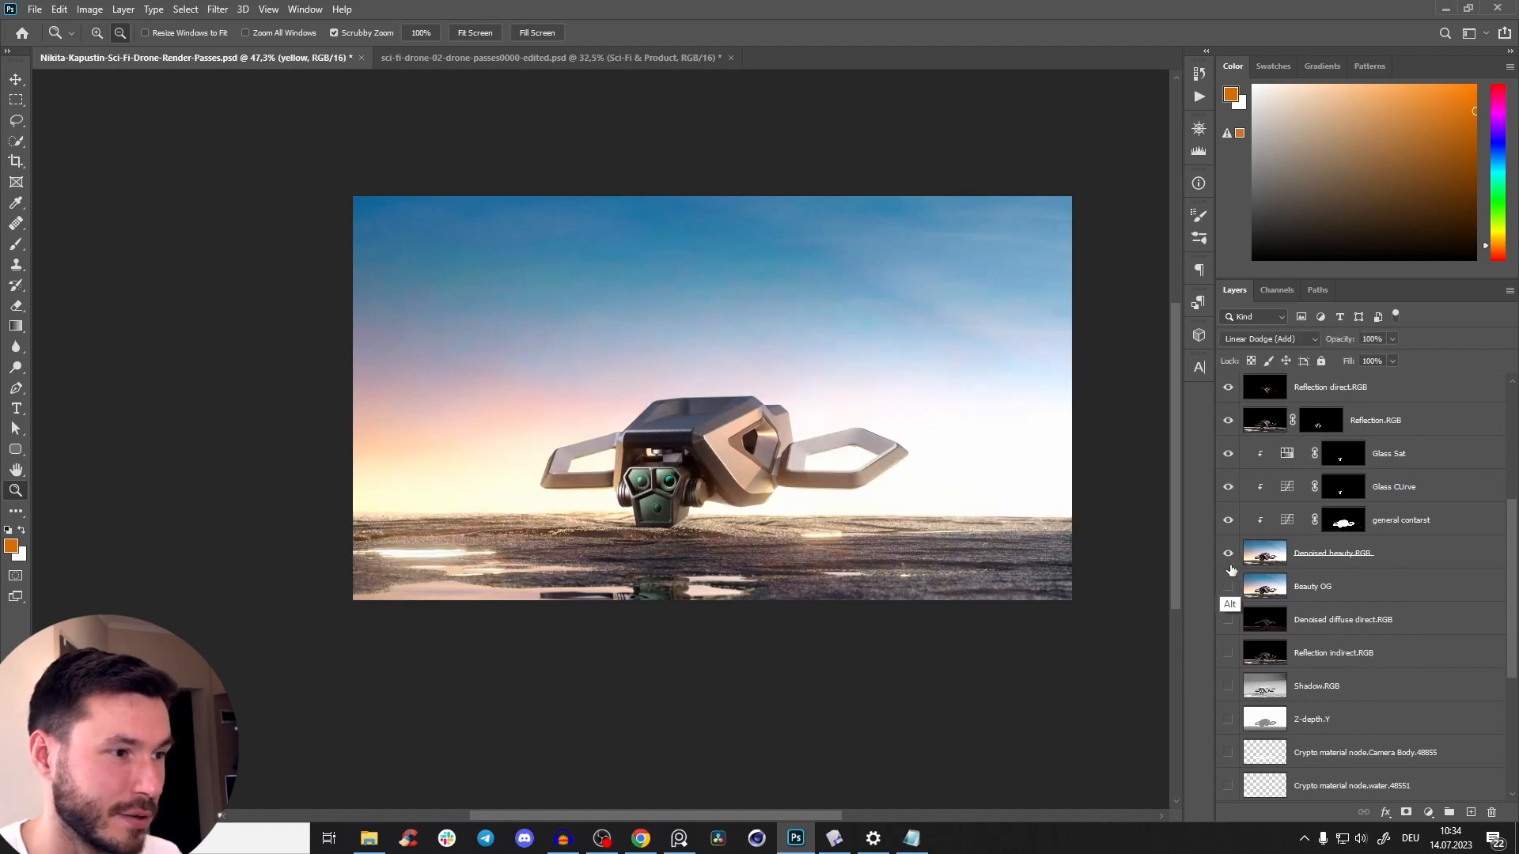
{"action": "left_click", "coordinate": [1231, 567], "text": "alt"}
{"action": "left_click", "coordinate": [1230, 565], "text": "alt"}
Paint black at 10% opacity on the Post processing.RGB mask to soften the glow over the bright ground reflection, using a roughly 284 px brush.
{"action": "left_click_drag", "start_coordinate": [646, 513], "coordinate": [732, 514]}
{"action": "left_click_drag", "start_coordinate": [285, 591], "coordinate": [377, 629]}
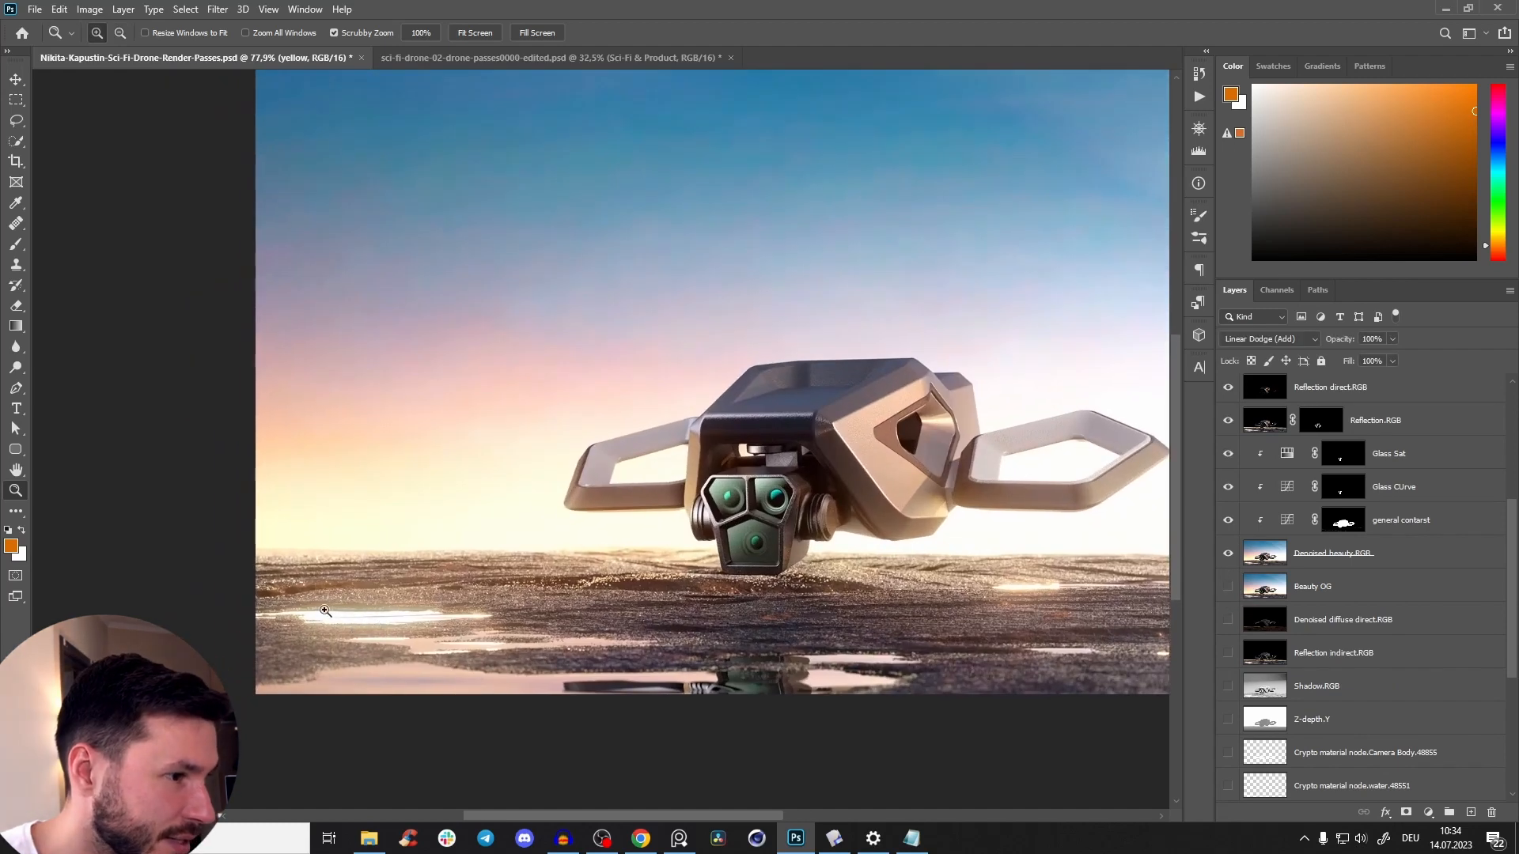
{"action": "scroll", "coordinate": [1487, 562], "scroll_direction": "up", "scroll_amount": 3}
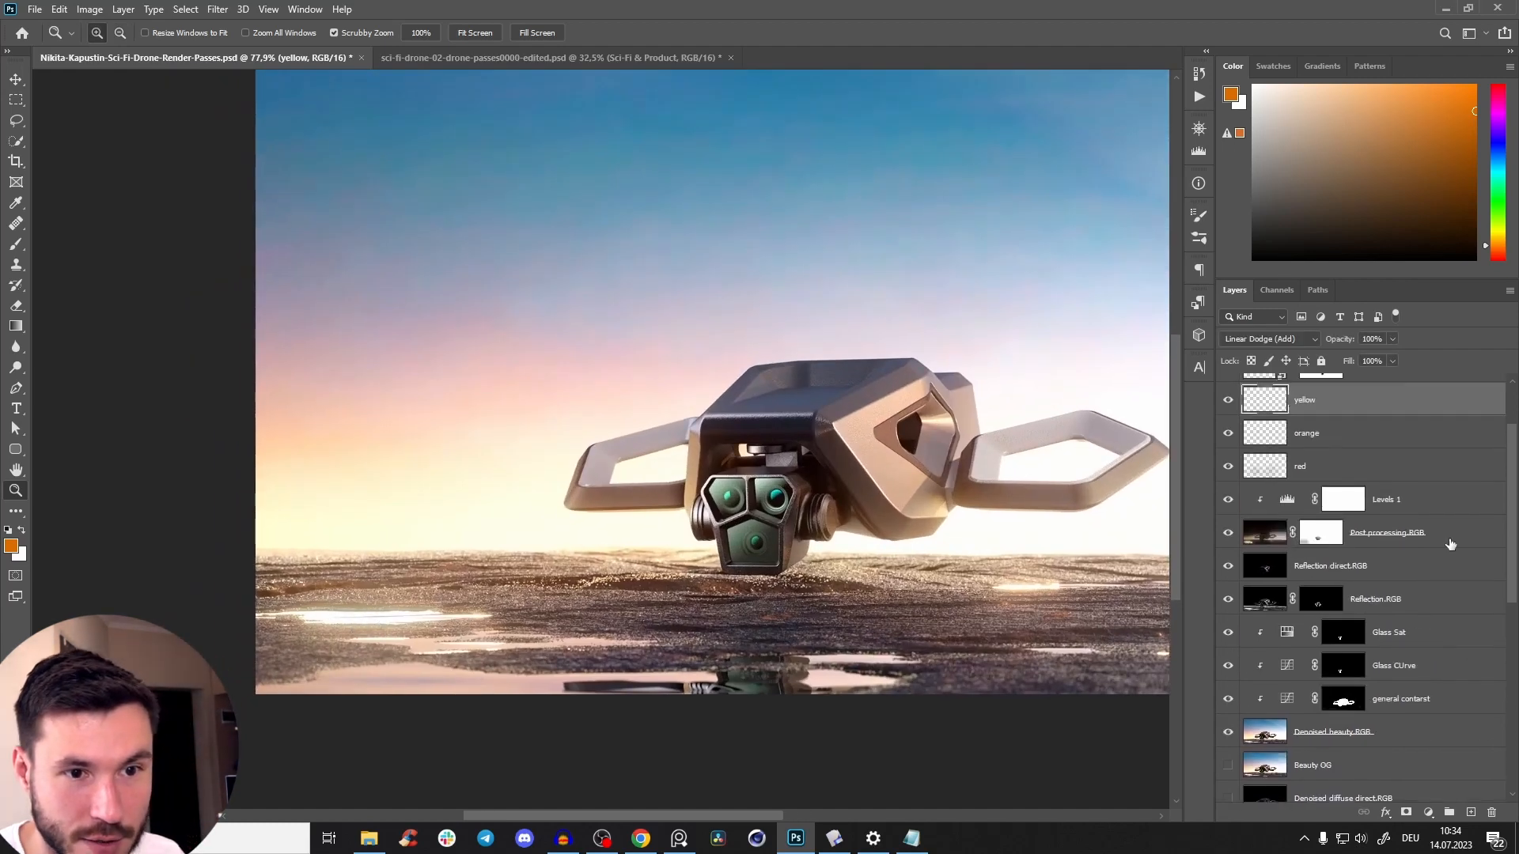
{"action": "left_click", "coordinate": [1326, 539]}
{"action": "key", "text": "b"}
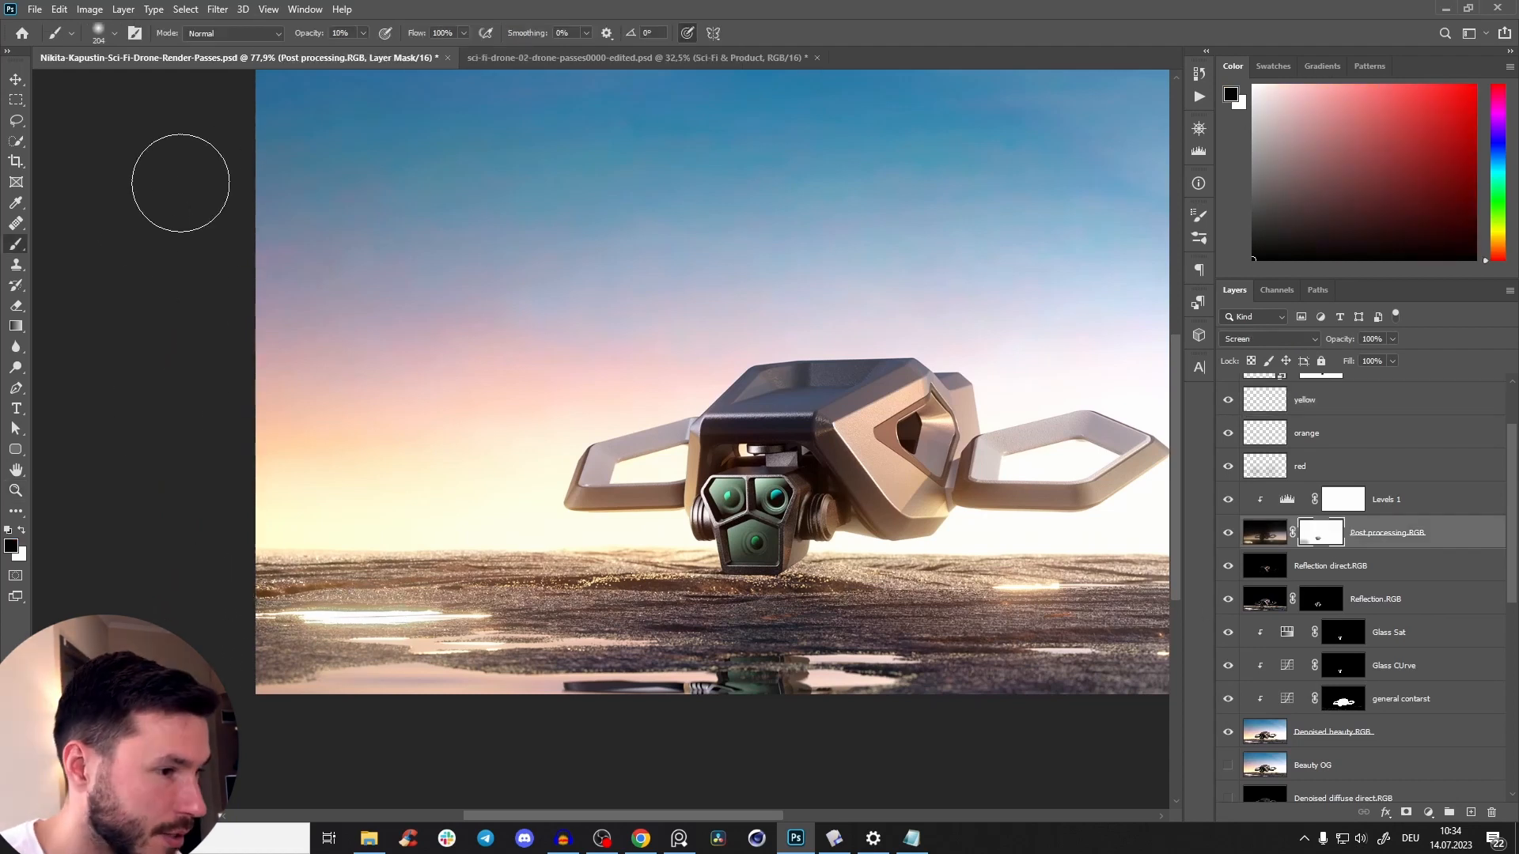
{"action": "right_click", "coordinate": [353, 633], "text": "alt"}
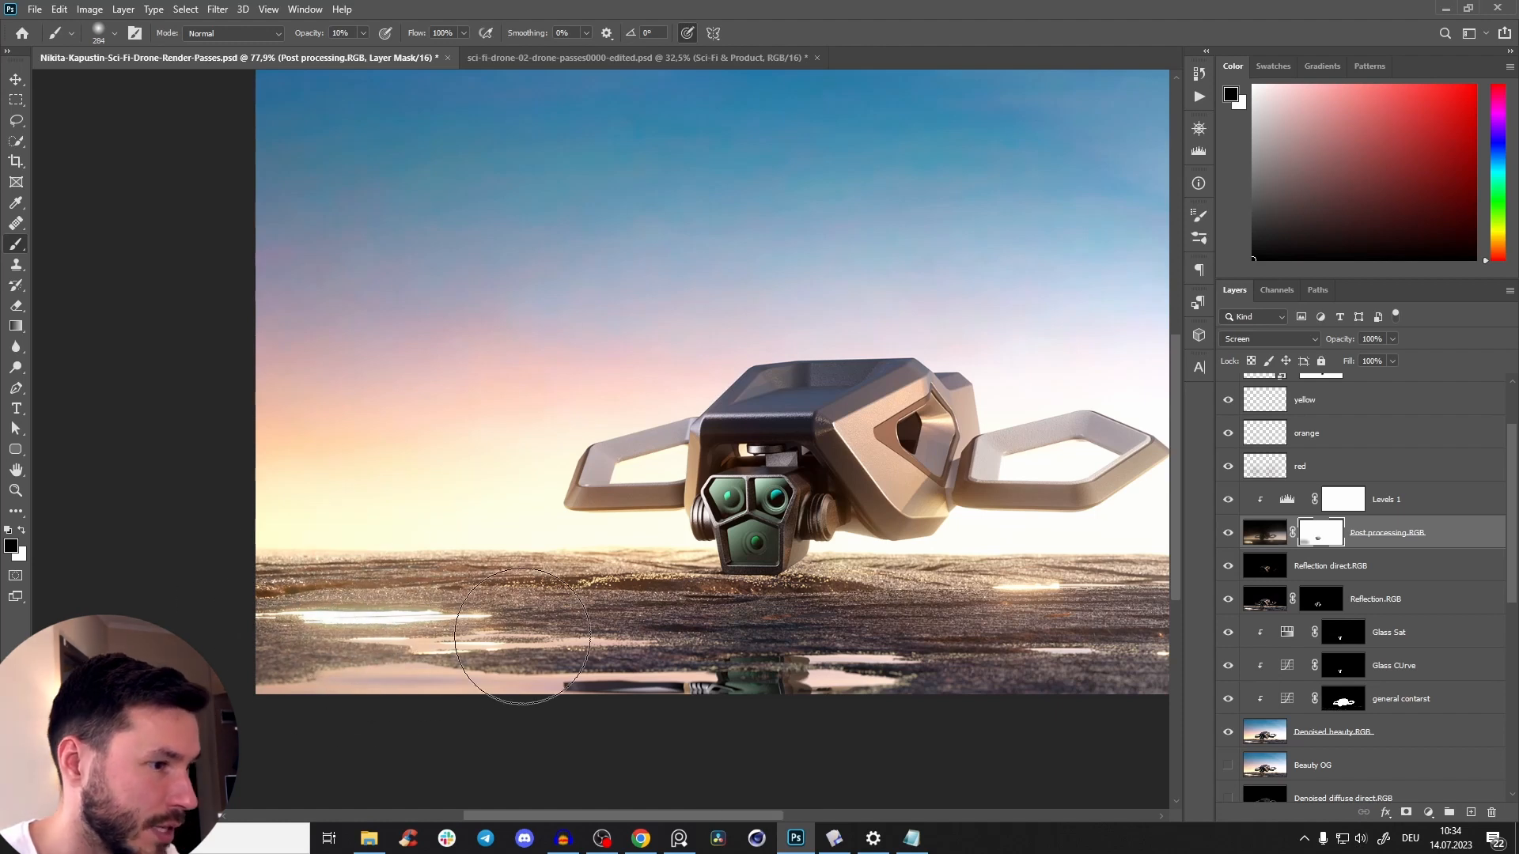
Bring up the DJI Mavic 3 Pro reference image and compare its lighting and contrast with the drone composite.
{"action": "key", "text": "z"}
{"action": "mouse_move", "coordinate": [763, 462]}
{"action": "left_mouse_down"}
{"action": "mouse_move", "coordinate": [569, 443]}
{"action": "mouse_move", "coordinate": [590, 399]}
{"action": "mouse_move", "coordinate": [577, 395]}
{"action": "left_mouse_up"}
{"action": "left_click_drag", "start_coordinate": [605, 484], "coordinate": [541, 484]}
{"action": "left_click_drag", "start_coordinate": [663, 491], "coordinate": [624, 478]}
{"action": "left_click_drag", "start_coordinate": [522, 486], "coordinate": [557, 484]}
{"action": "mouse_move", "coordinate": [557, 484]}
{"action": "left_mouse_down"}
{"action": "mouse_move", "coordinate": [631, 475]}
{"action": "mouse_move", "coordinate": [578, 498]}
{"action": "left_mouse_up"}
{"action": "left_click_drag", "start_coordinate": [578, 498], "coordinate": [589, 527]}
{"action": "left_click", "coordinate": [679, 840]}
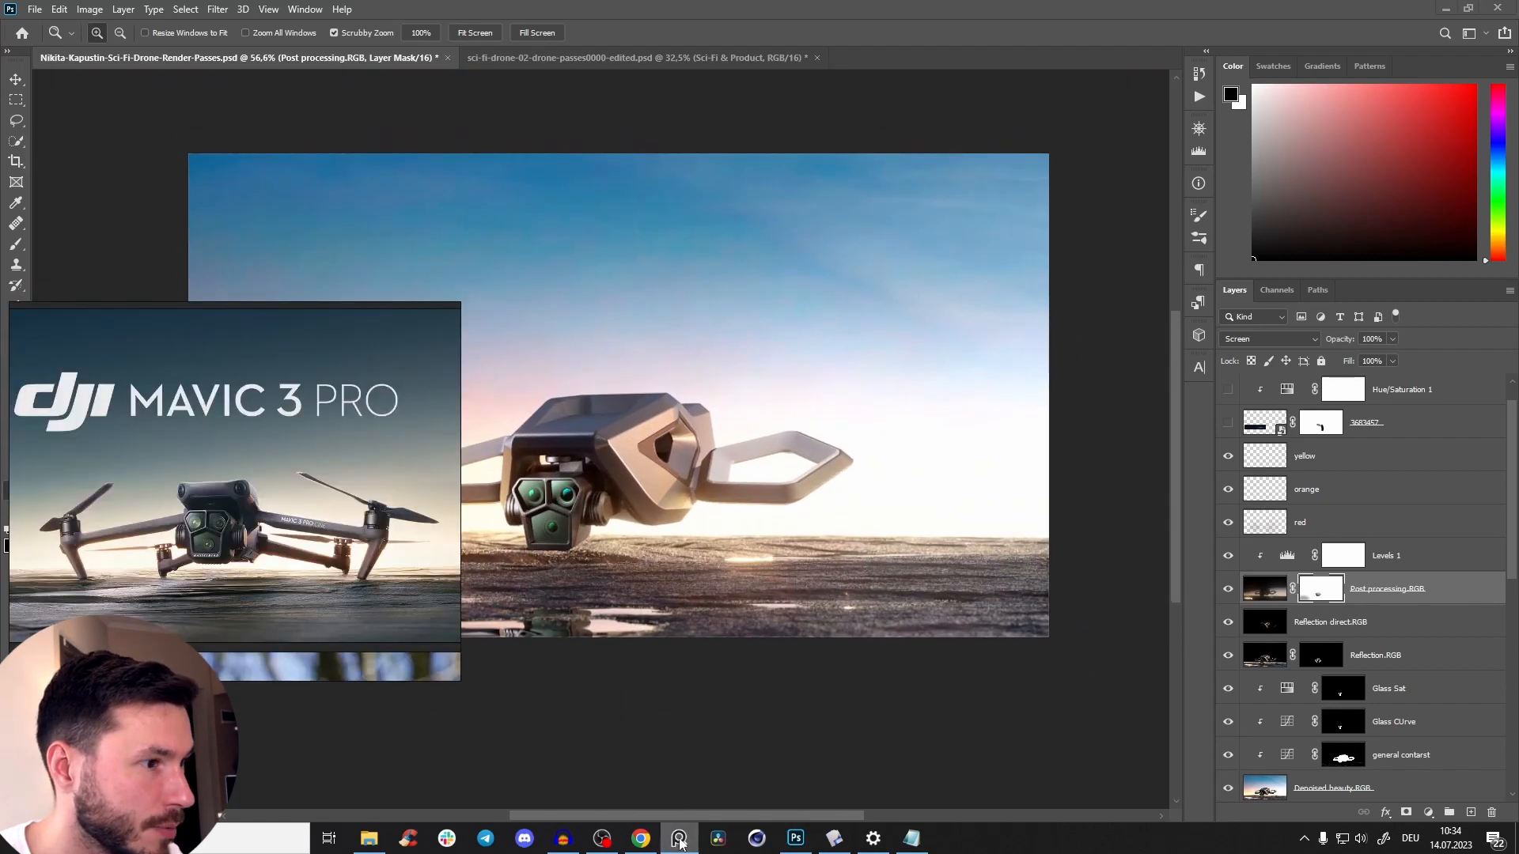
{"action": "left_click", "coordinate": [688, 843]}
{"action": "left_click", "coordinate": [679, 844]}
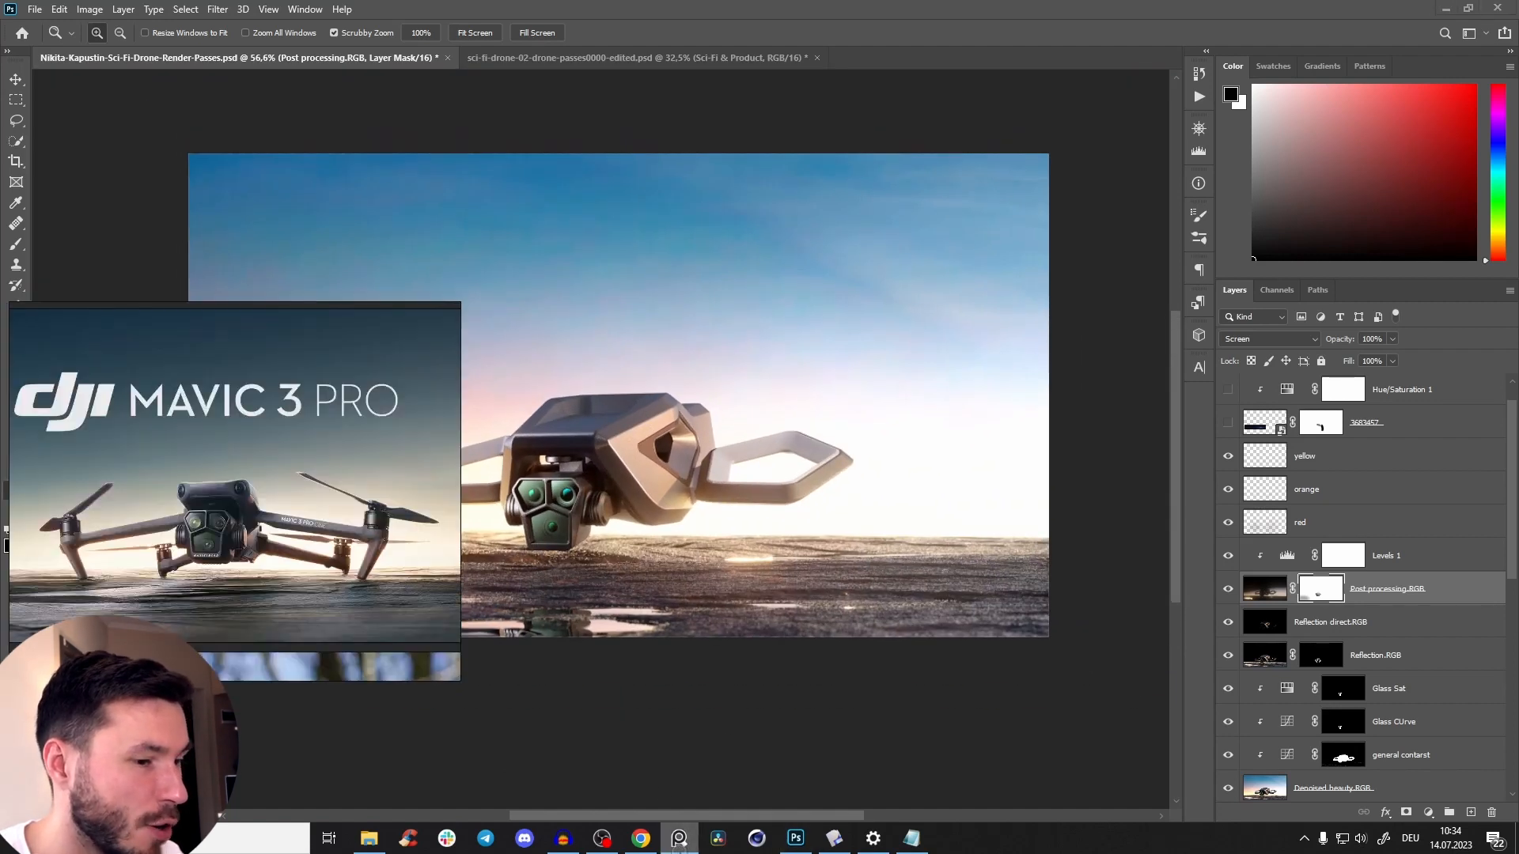
{"action": "mouse_move", "coordinate": [592, 506]}
{"action": "left_mouse_down"}
{"action": "mouse_move", "coordinate": [625, 507]}
{"action": "mouse_move", "coordinate": [600, 508]}
{"action": "left_mouse_up"}
{"action": "left_click_drag", "start_coordinate": [639, 508], "coordinate": [716, 582]}
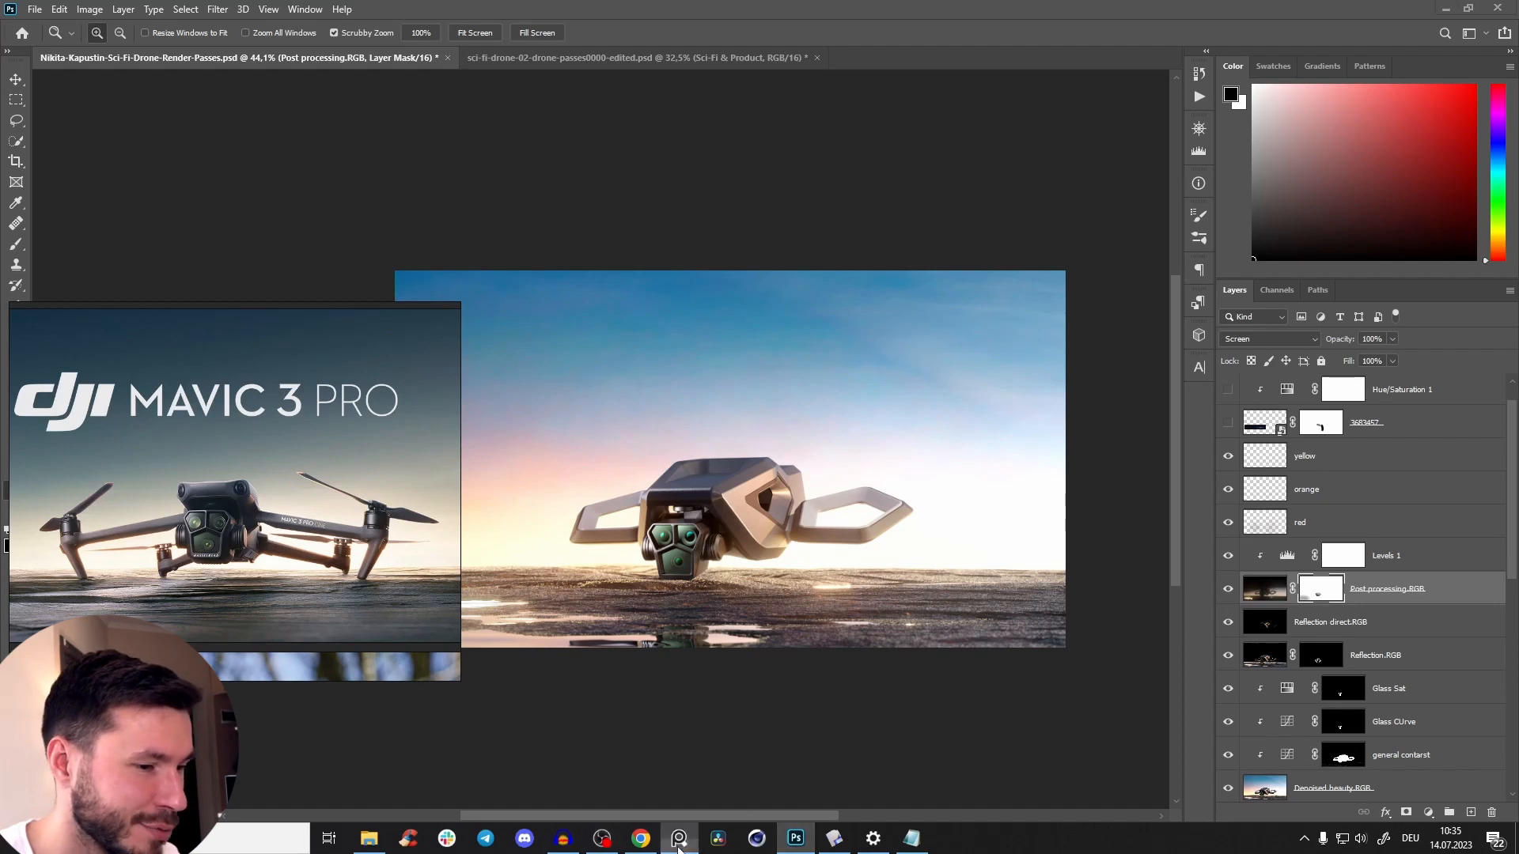
{"action": "left_click", "coordinate": [795, 839]}
Activate the Glass Sat layer and load the crypto material masks of the drone's arms, camera and body as one combined selection.
{"action": "left_click_drag", "start_coordinate": [736, 560], "coordinate": [665, 541]}
{"action": "scroll", "coordinate": [680, 575], "scroll_direction": "up", "scroll_amount": 1}
{"action": "scroll", "coordinate": [669, 570], "scroll_direction": "up", "scroll_amount": 1}
{"action": "left_click_drag", "start_coordinate": [596, 397], "coordinate": [580, 420]}
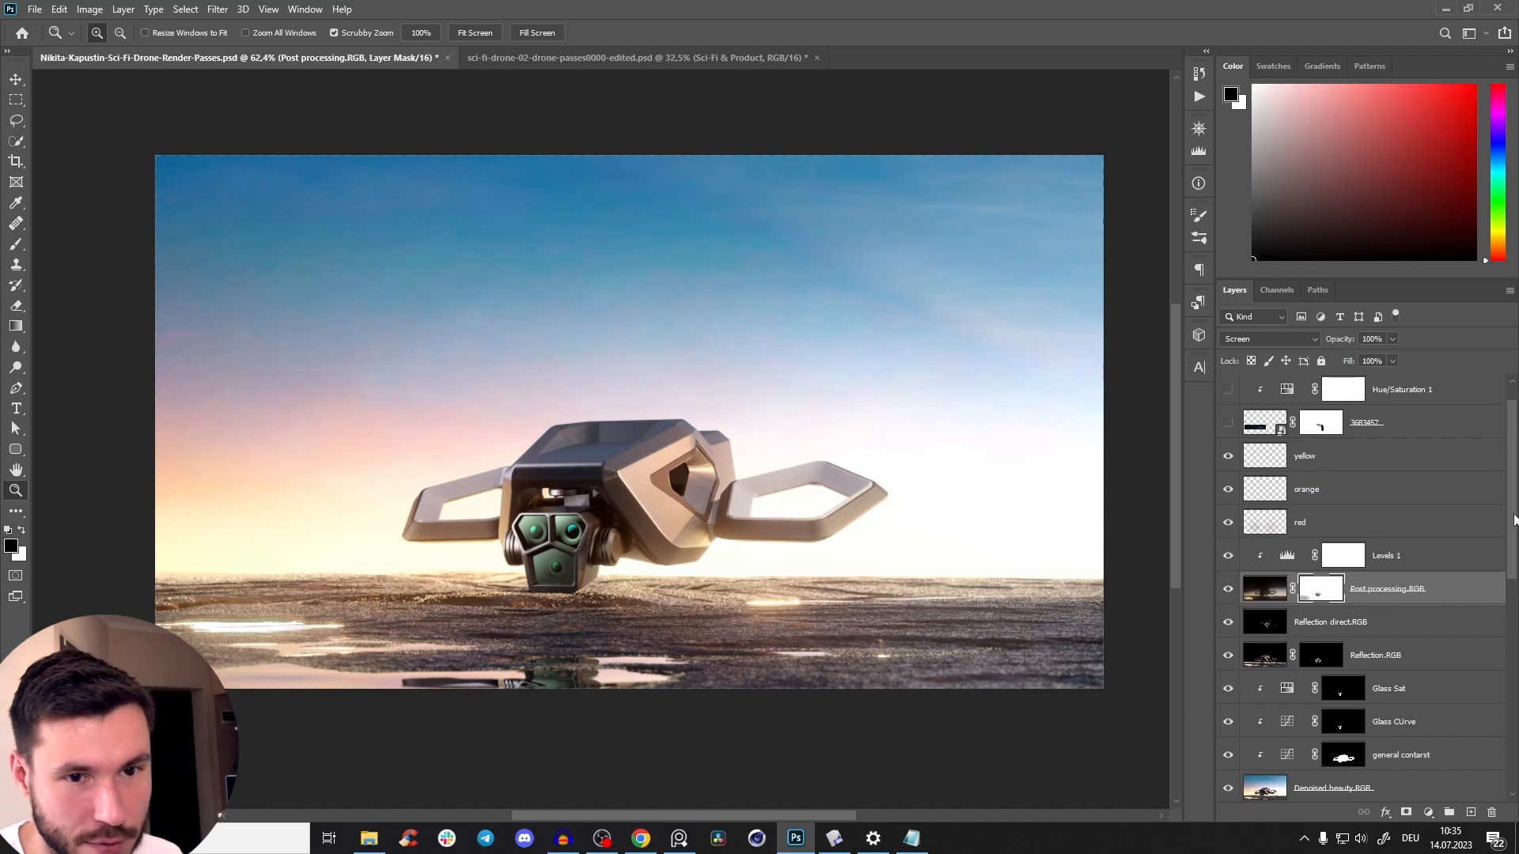
{"action": "scroll", "coordinate": [1514, 520], "scroll_direction": "down", "scroll_amount": 4}
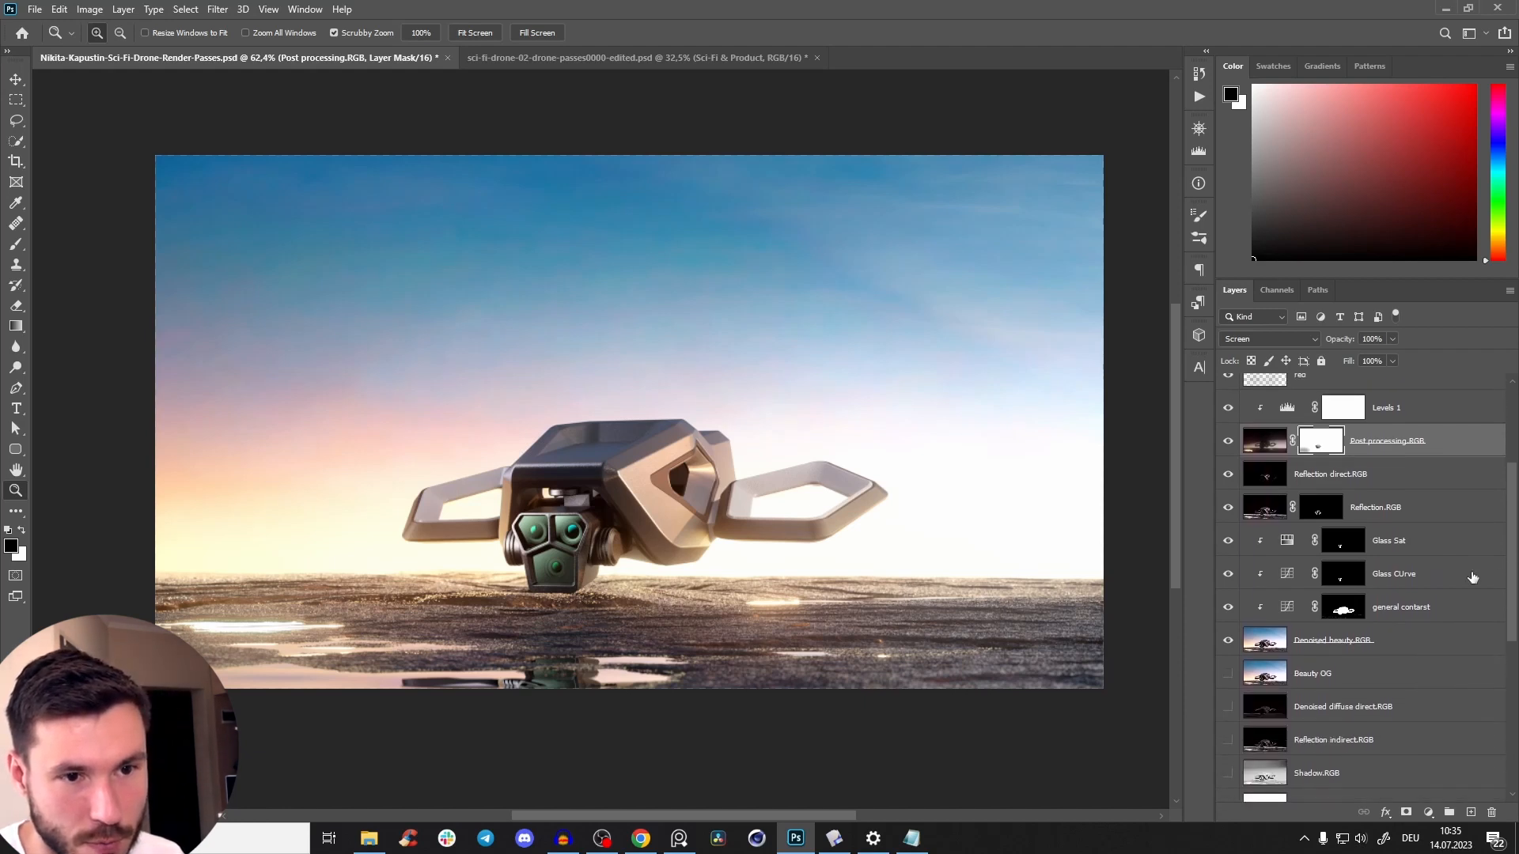
{"action": "left_click", "coordinate": [1394, 541]}
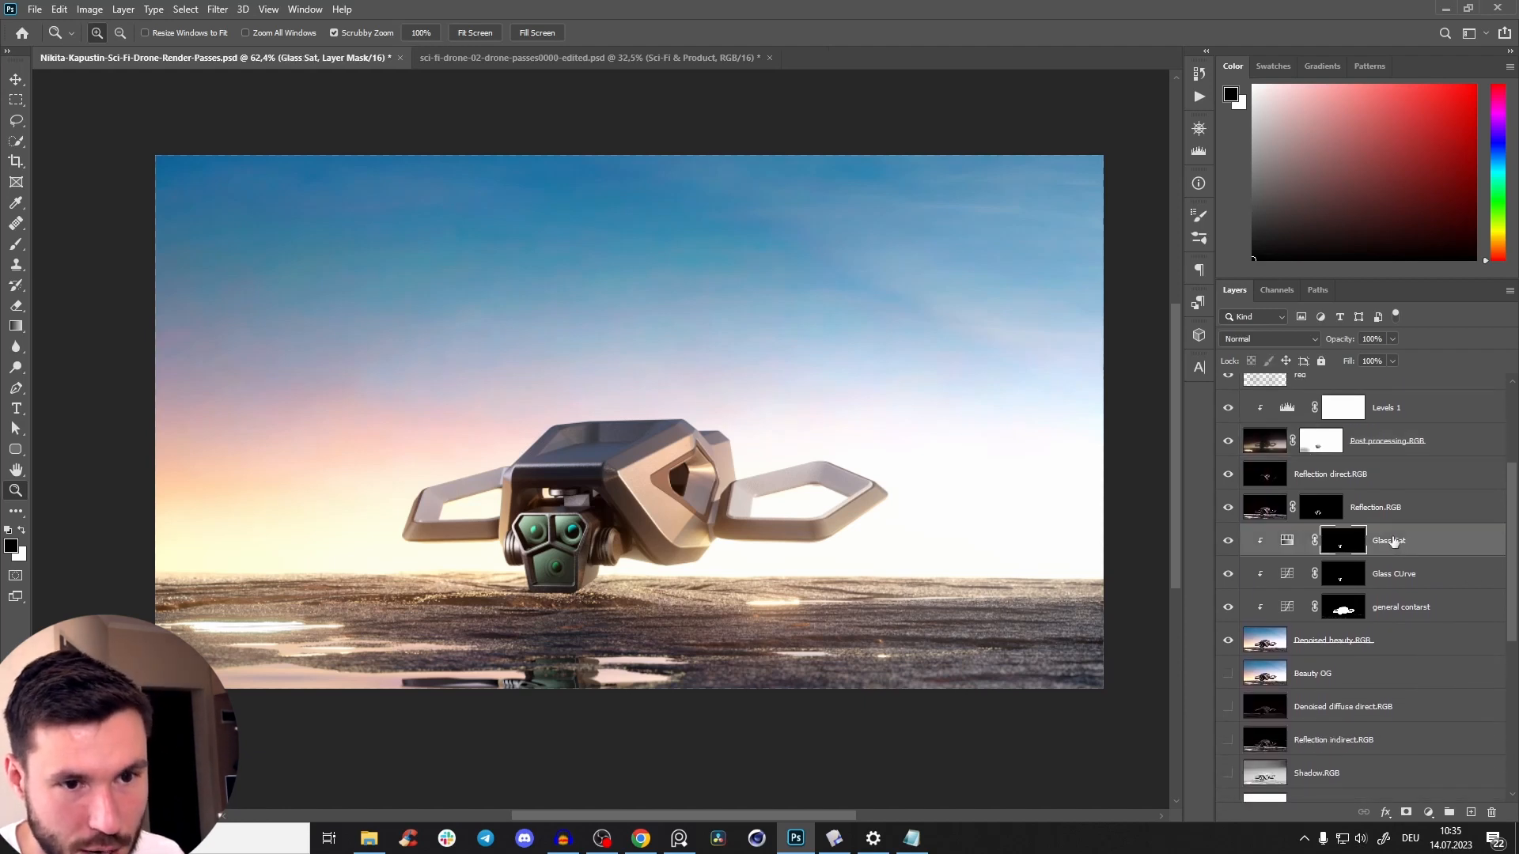
{"action": "scroll", "coordinate": [1502, 554], "scroll_direction": "down", "scroll_amount": 3}
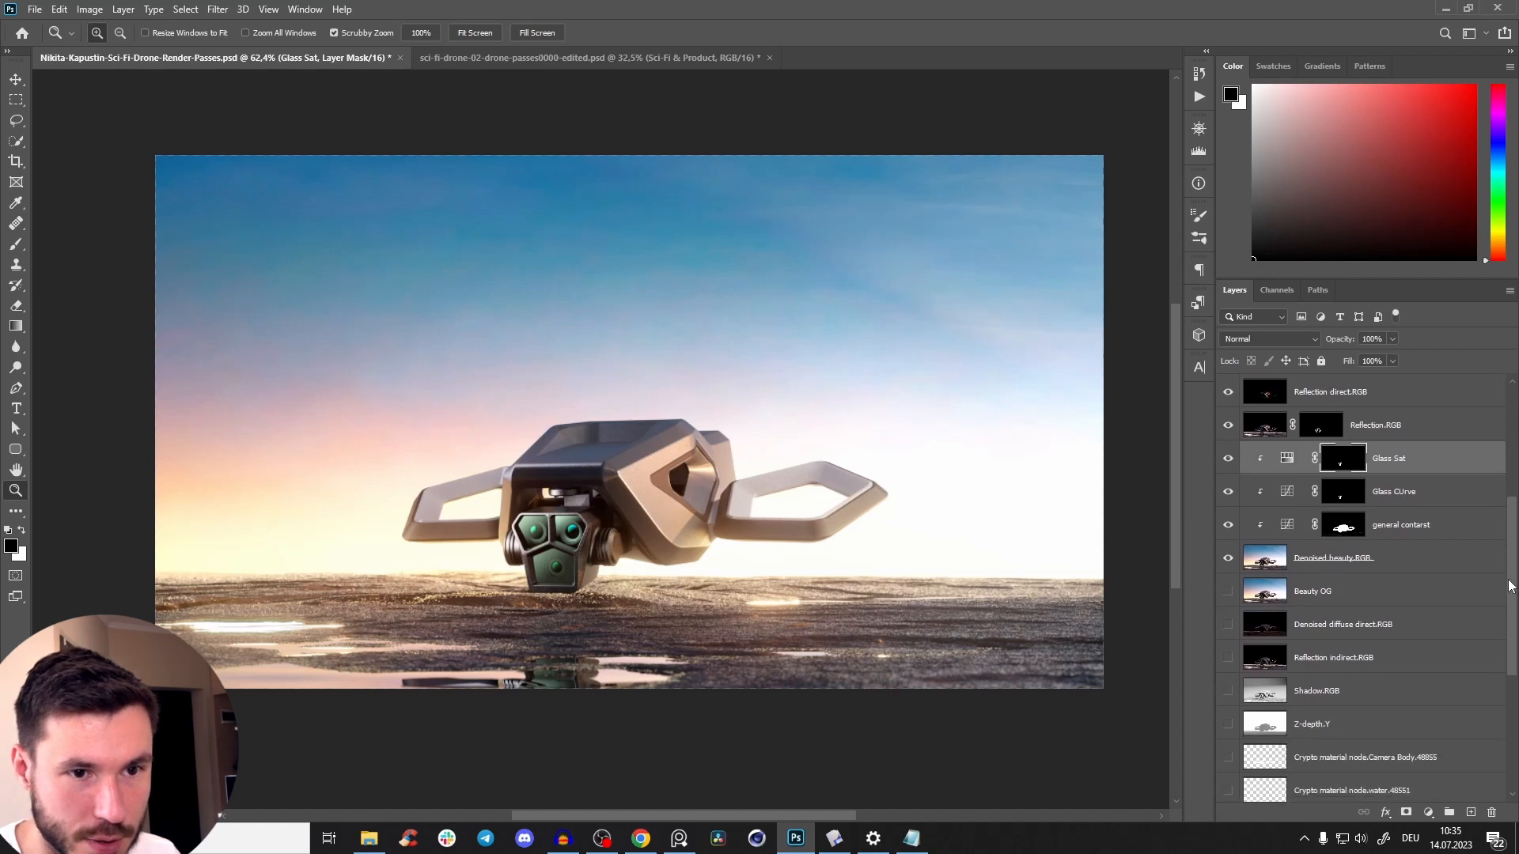
{"action": "scroll", "coordinate": [1505, 598], "scroll_direction": "down", "scroll_amount": 7}
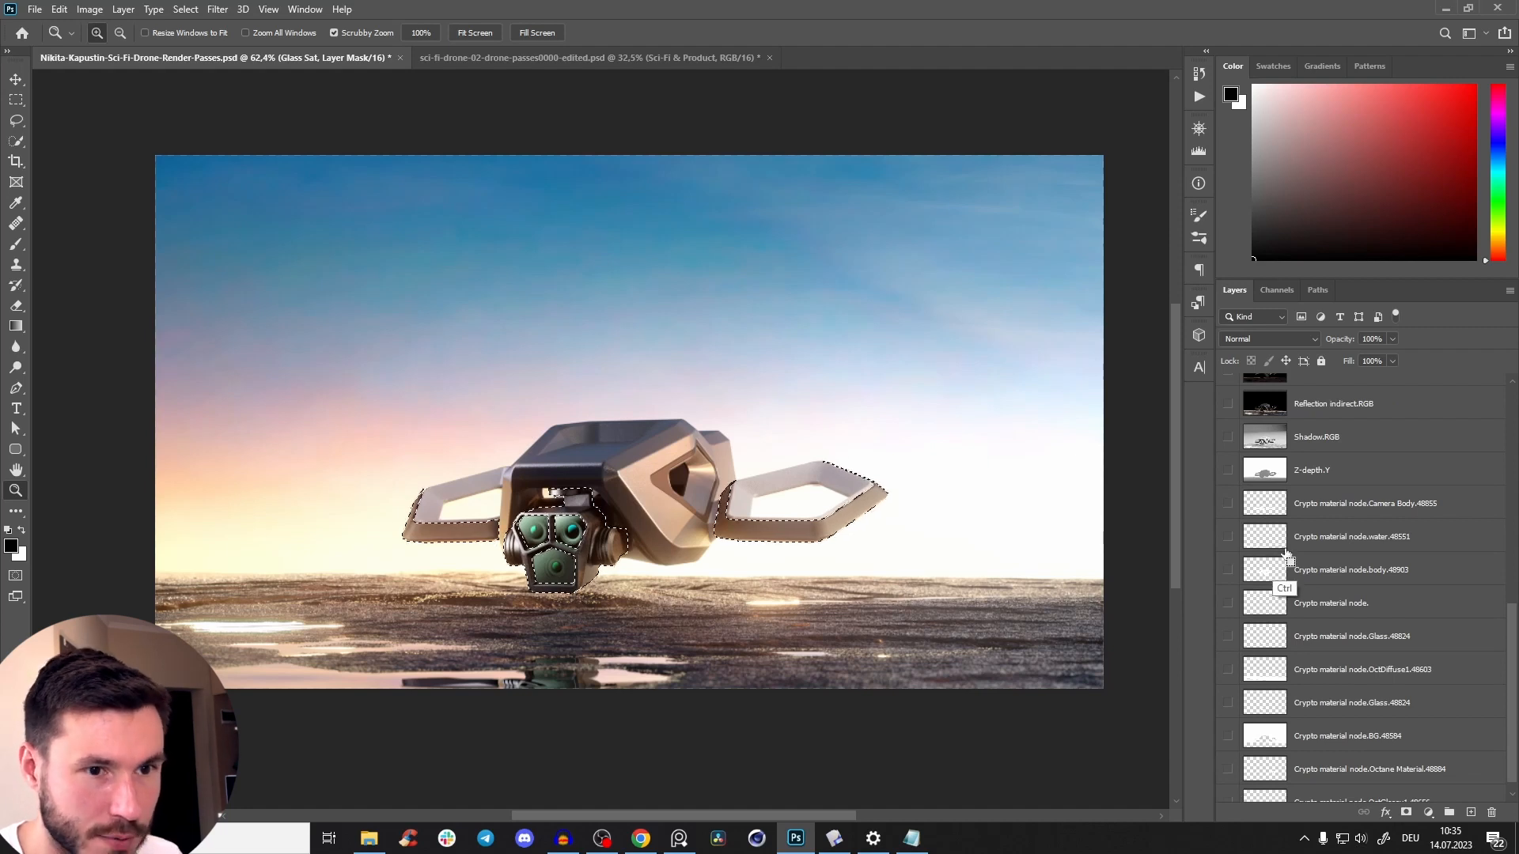
{"action": "left_click", "coordinate": [1270, 541], "text": "ctrl"}
{"action": "left_click_drag", "start_coordinate": [838, 483], "coordinate": [920, 472]}
{"action": "left_click", "coordinate": [1280, 505], "text": "ctrl"}
{"action": "left_click", "coordinate": [1279, 575], "text": "ctrl+shift"}
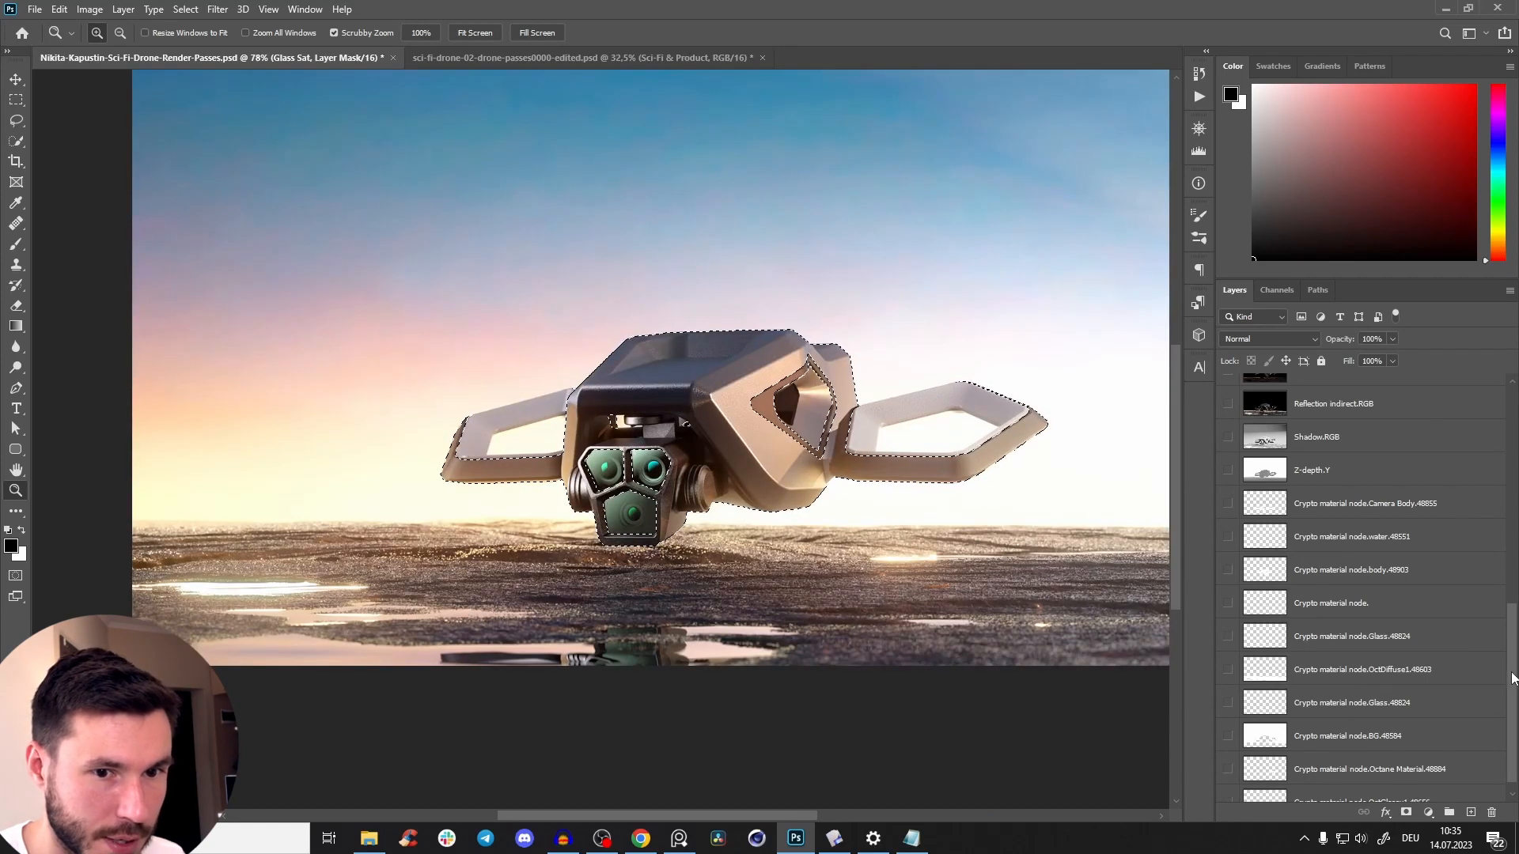
Add the Crypto material node.Octane Material.48884 mask to the selection to include the frame around the drone's side opening.
{"action": "scroll", "coordinate": [1513, 674], "scroll_direction": "down", "scroll_amount": 1}
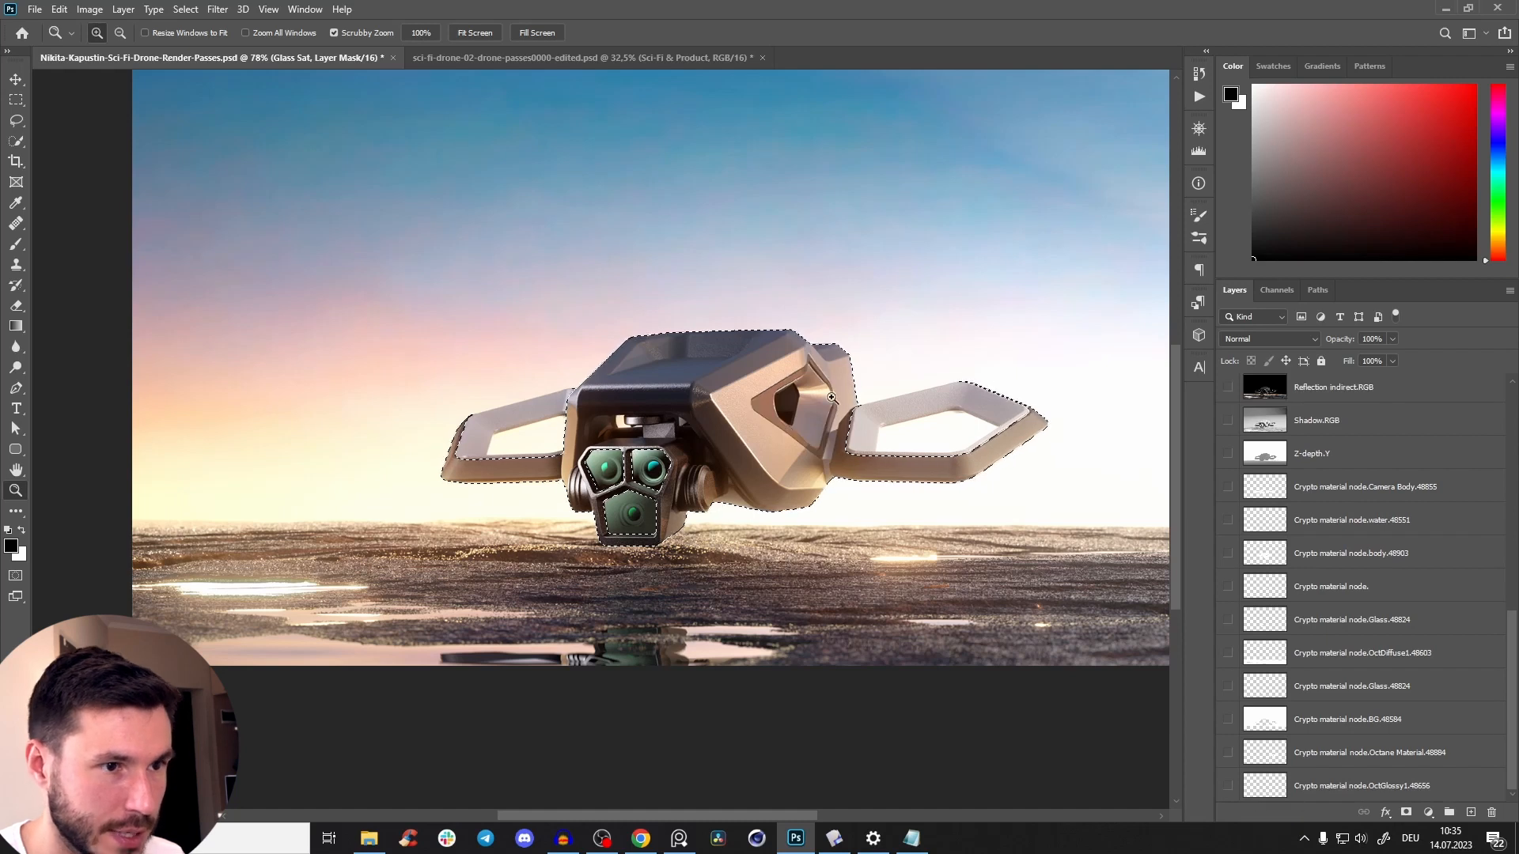
{"action": "left_click", "coordinate": [1265, 755], "text": "ctrl+shift"}
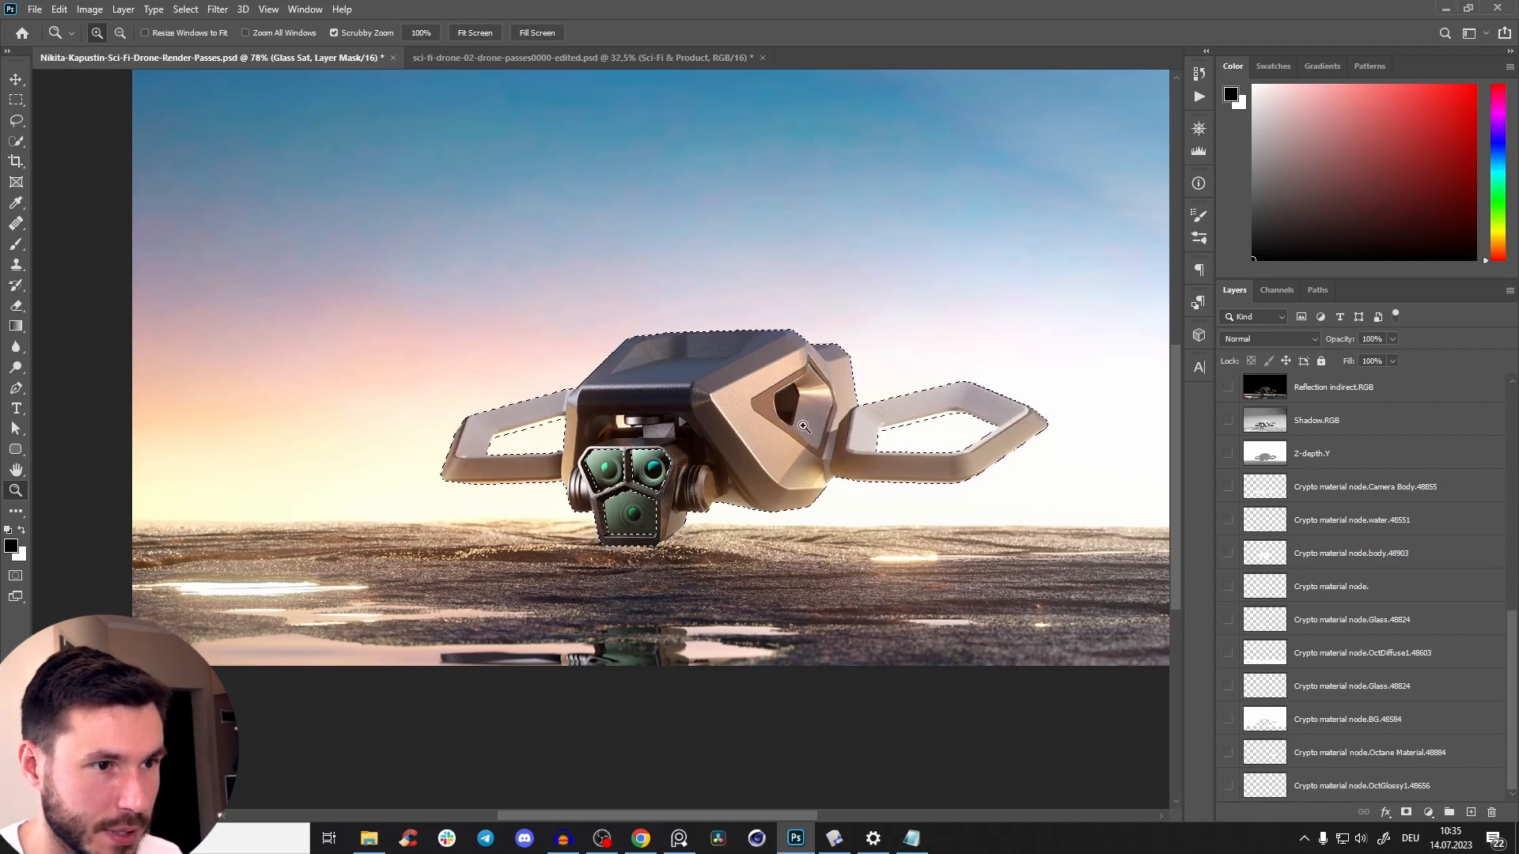
{"action": "left_click_drag", "start_coordinate": [806, 405], "coordinate": [747, 444]}
{"action": "left_click_drag", "start_coordinate": [746, 445], "coordinate": [706, 438]}
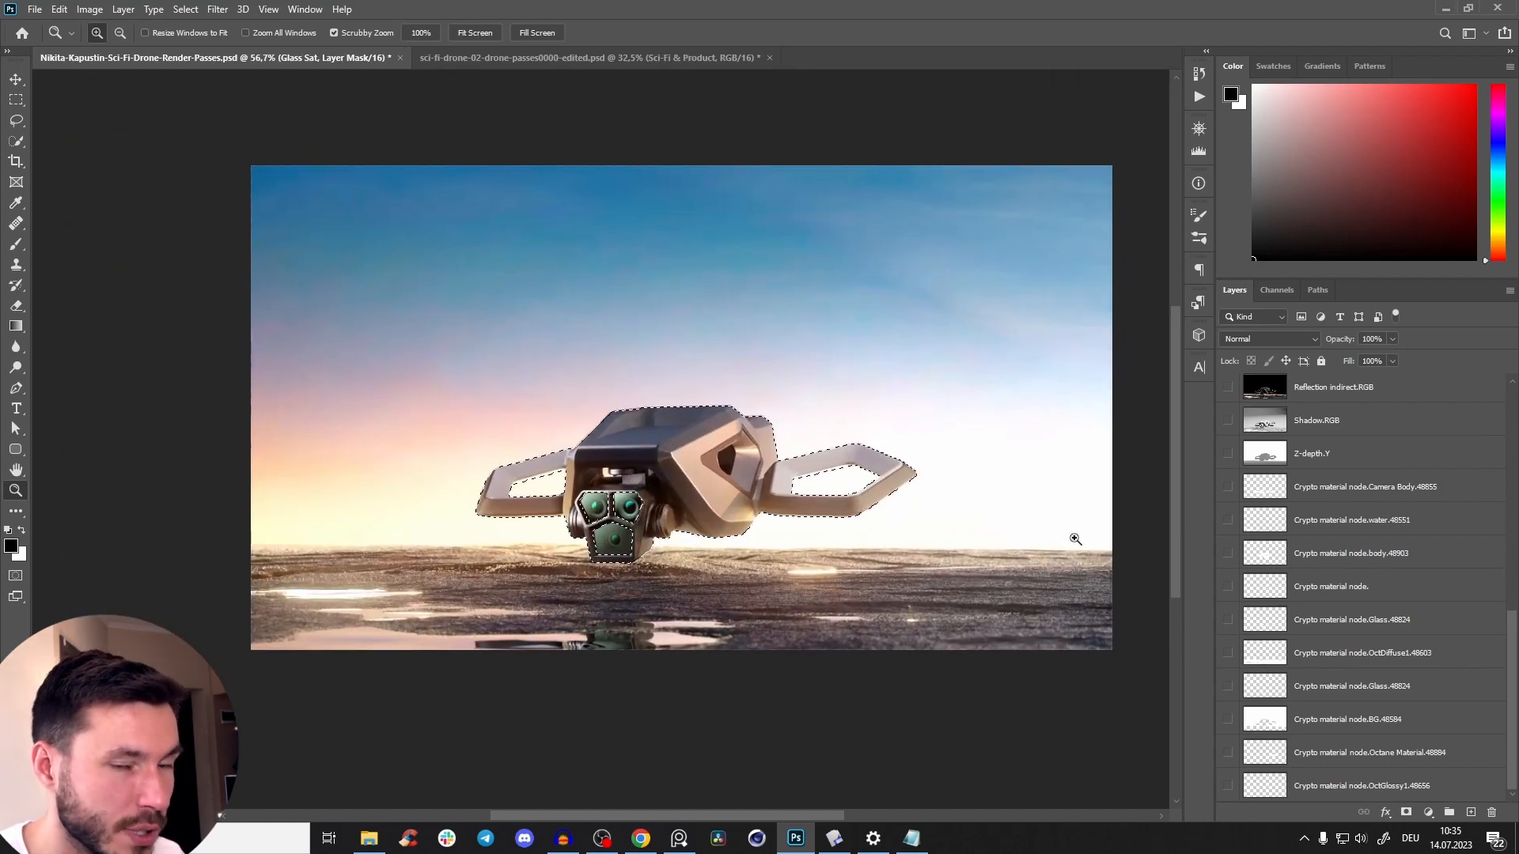
Try darkening the selected drone with a Curves adjustment at input 135, output 51, and undo the adjustment layer.
{"action": "scroll", "coordinate": [1515, 685], "scroll_direction": "up", "scroll_amount": 10}
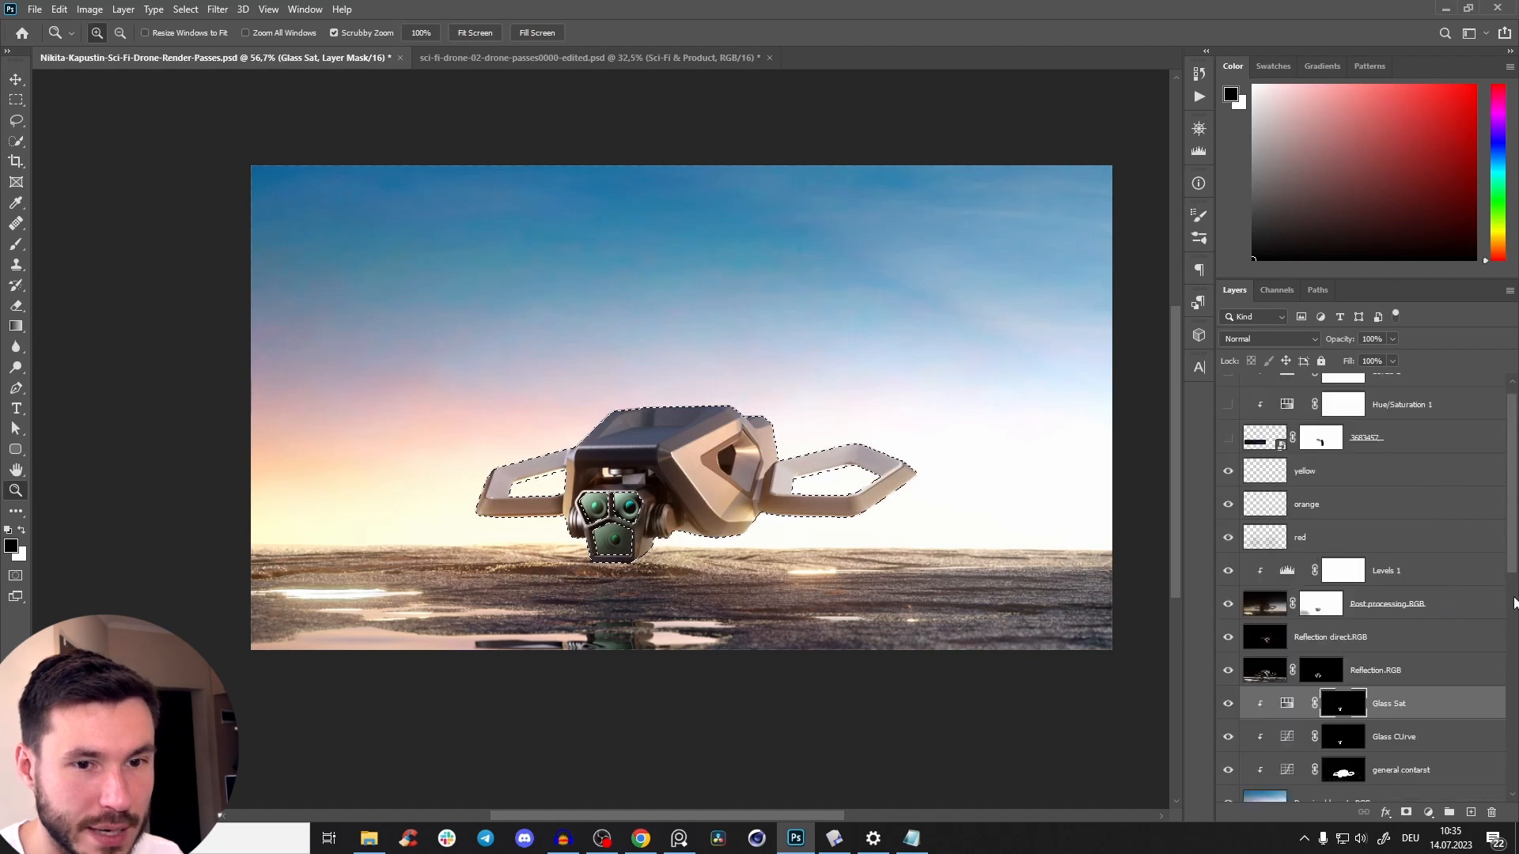
{"action": "left_click", "coordinate": [1429, 814]}
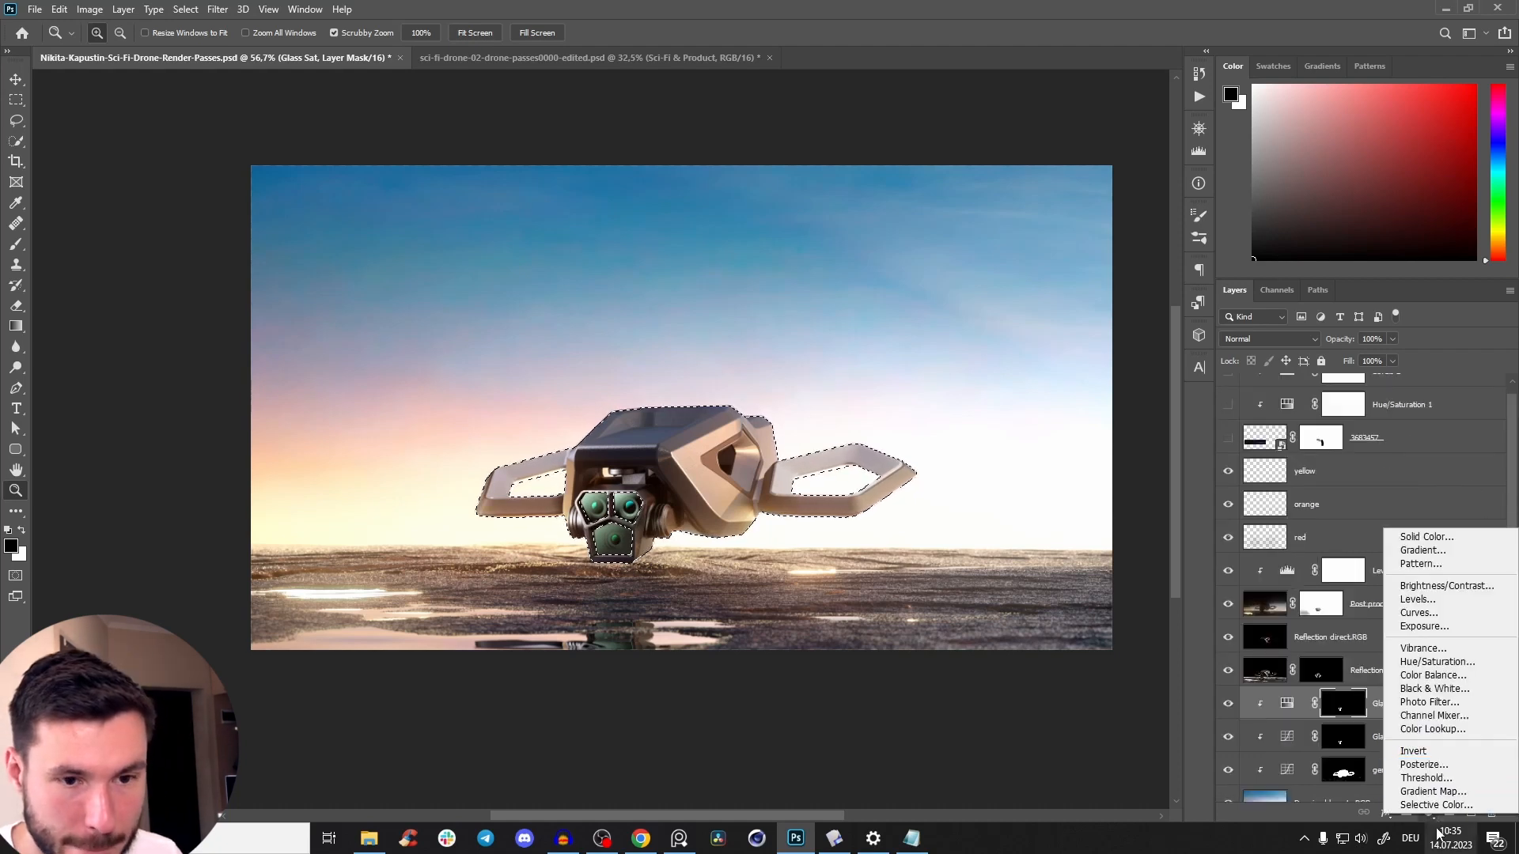
{"action": "left_click", "coordinate": [1429, 612]}
{"action": "left_click_drag", "start_coordinate": [1010, 407], "coordinate": [1015, 466]}
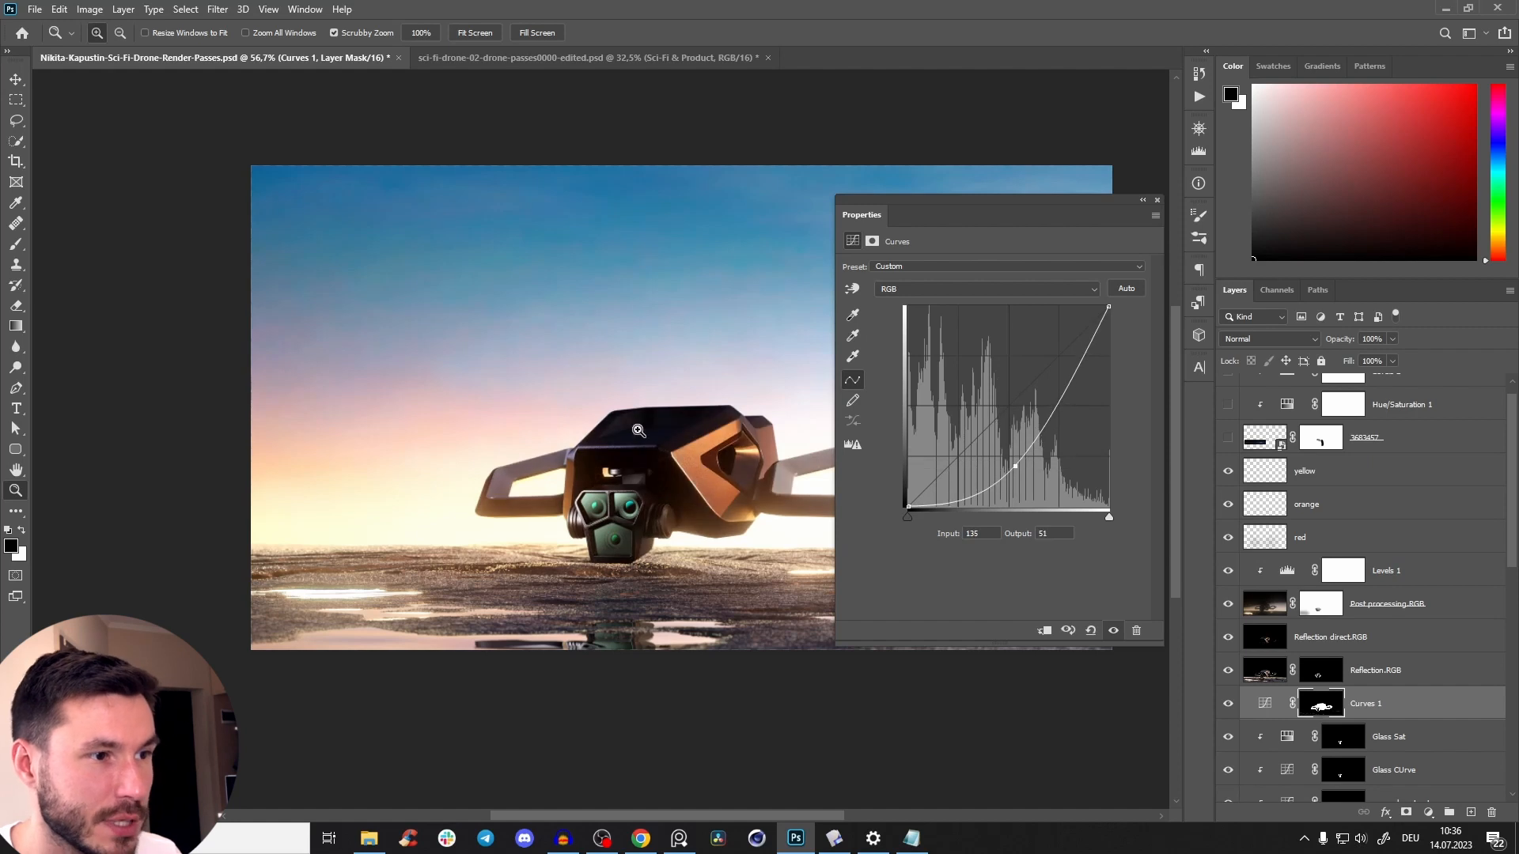
{"action": "key", "text": "ctrl+z"}
{"action": "left_click", "coordinate": [1157, 202]}
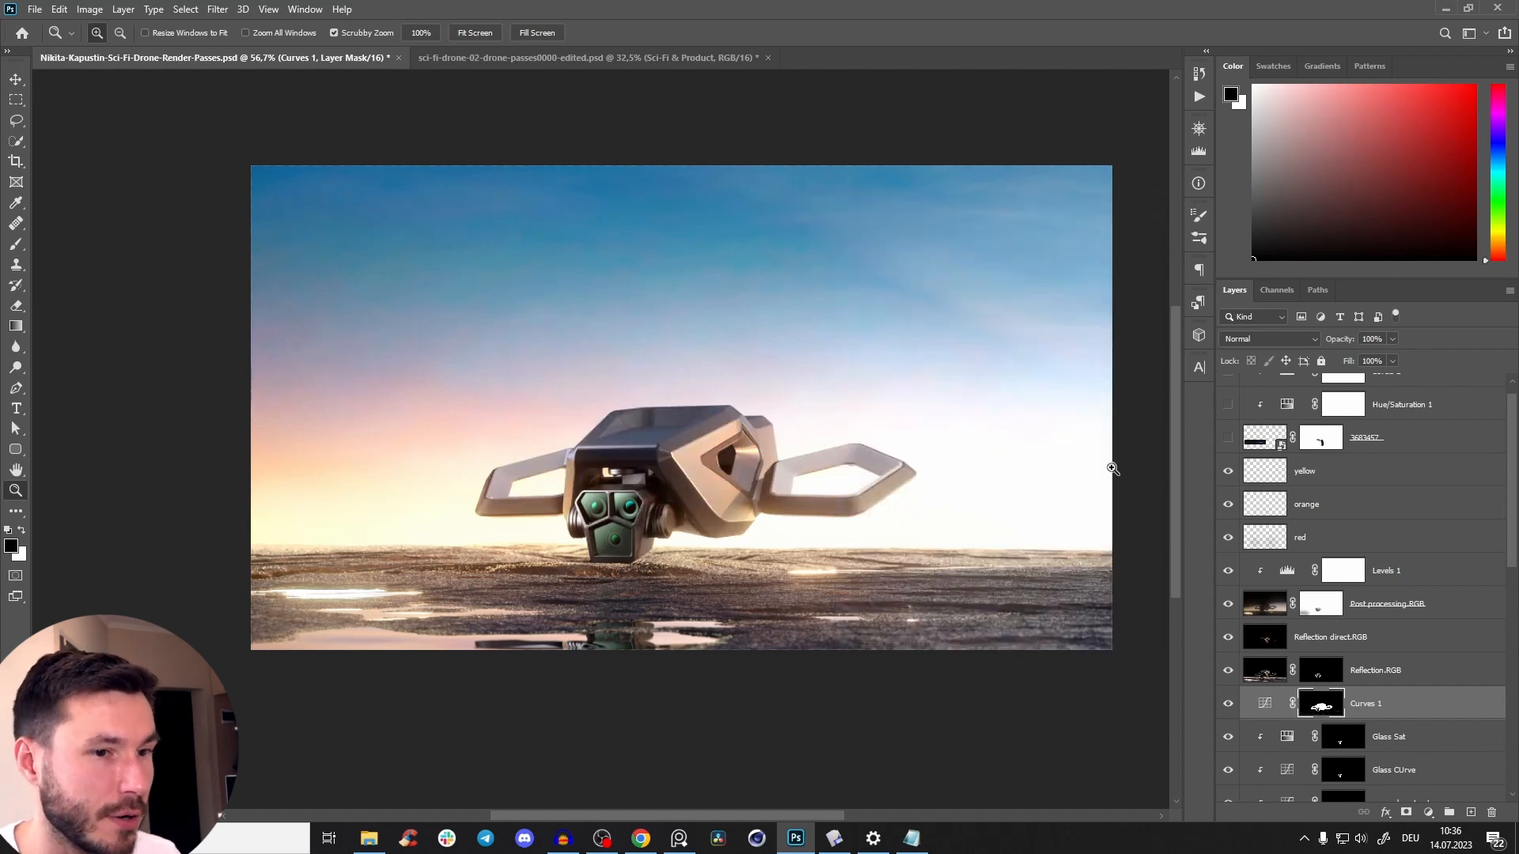
{"action": "key", "text": "ctrl+z"}
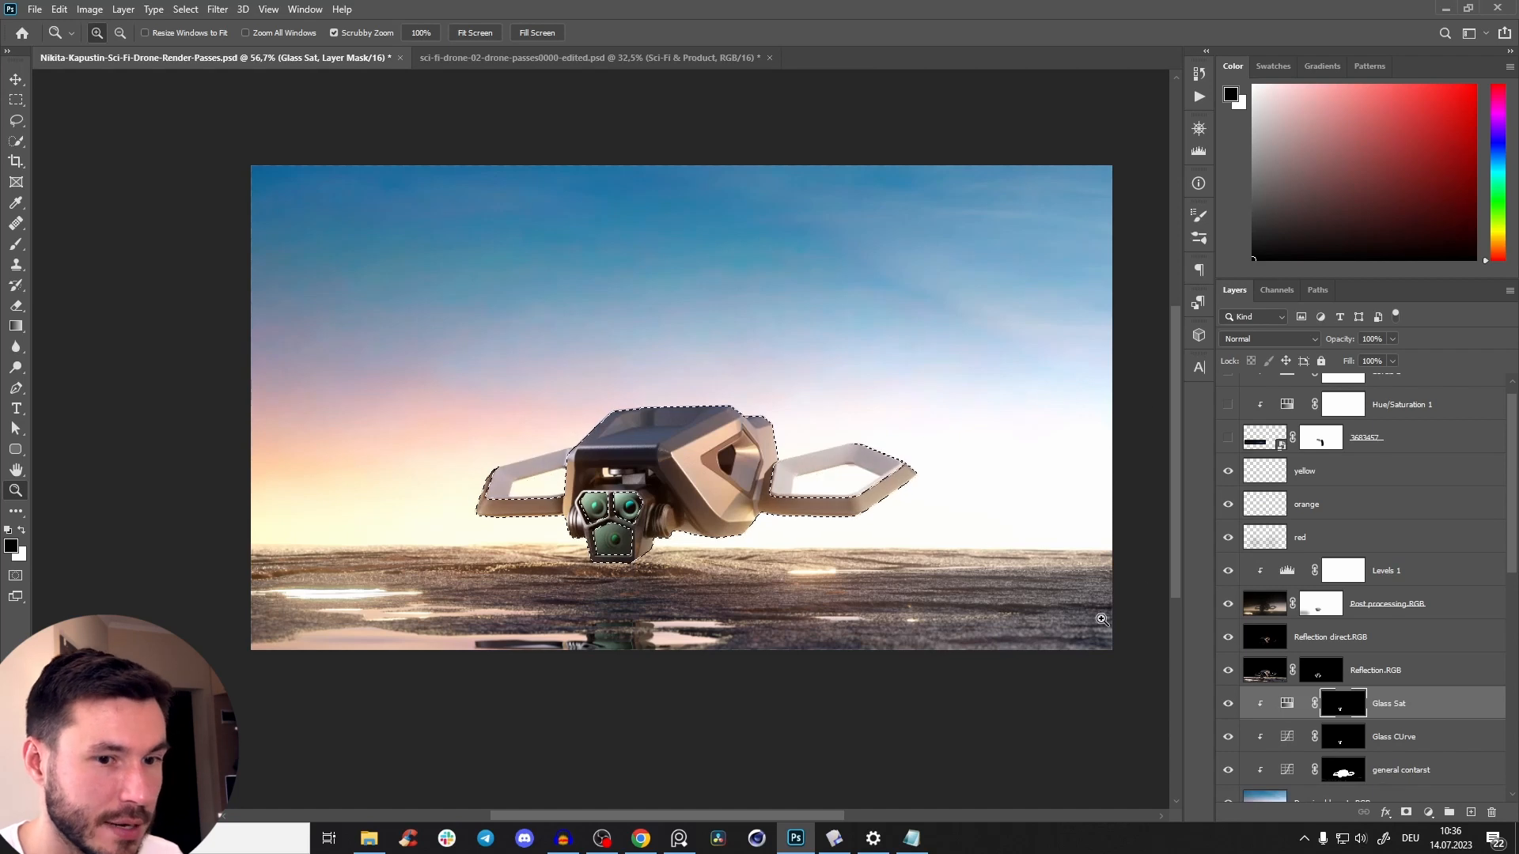
Invert the drone selection to cover the sky and ground instead.
{"action": "left_click_drag", "start_coordinate": [1514, 538], "coordinate": [1511, 744]}
{"action": "left_click_drag", "start_coordinate": [1514, 666], "coordinate": [1474, 317]}
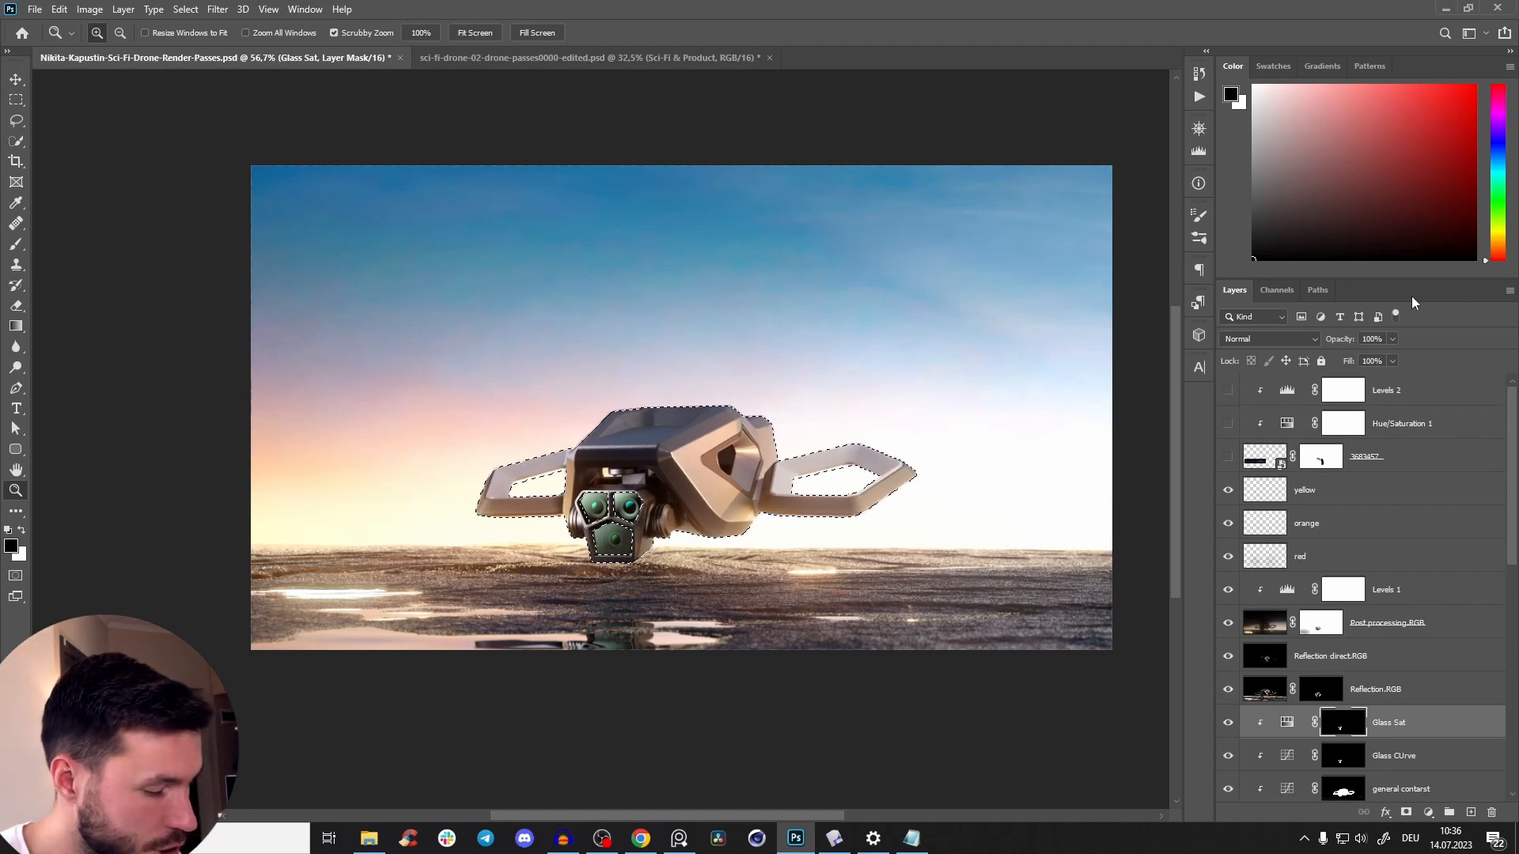
{"action": "key", "text": "ctrl+shift+i"}
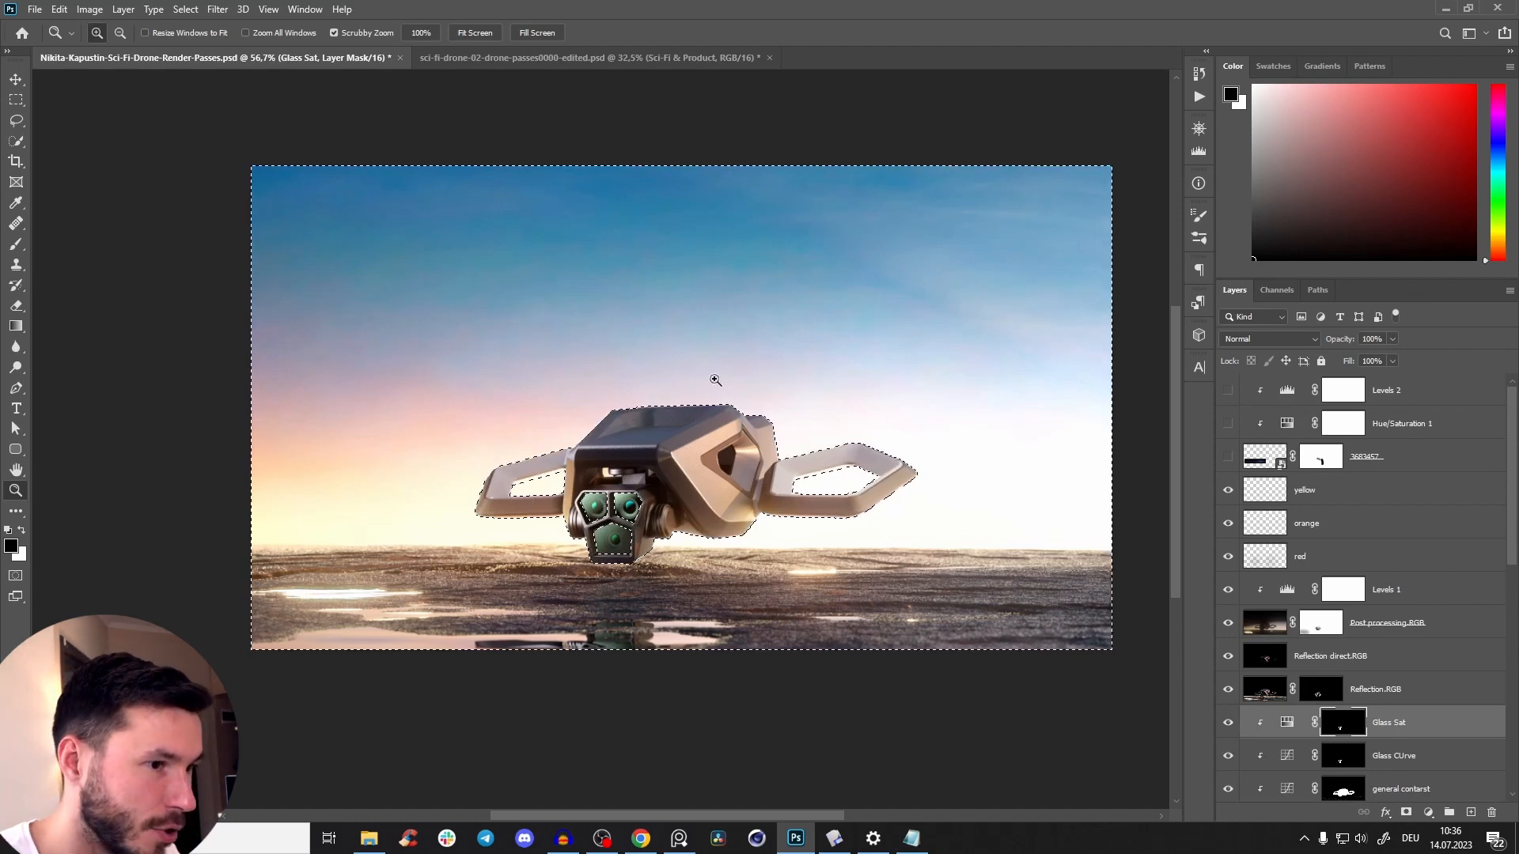
Add a Curves adjustment masked to the background above Glass Sat and darken it with a point at input 170, output 121.
{"action": "scroll", "coordinate": [1368, 608], "scroll_direction": "down", "scroll_amount": 3}
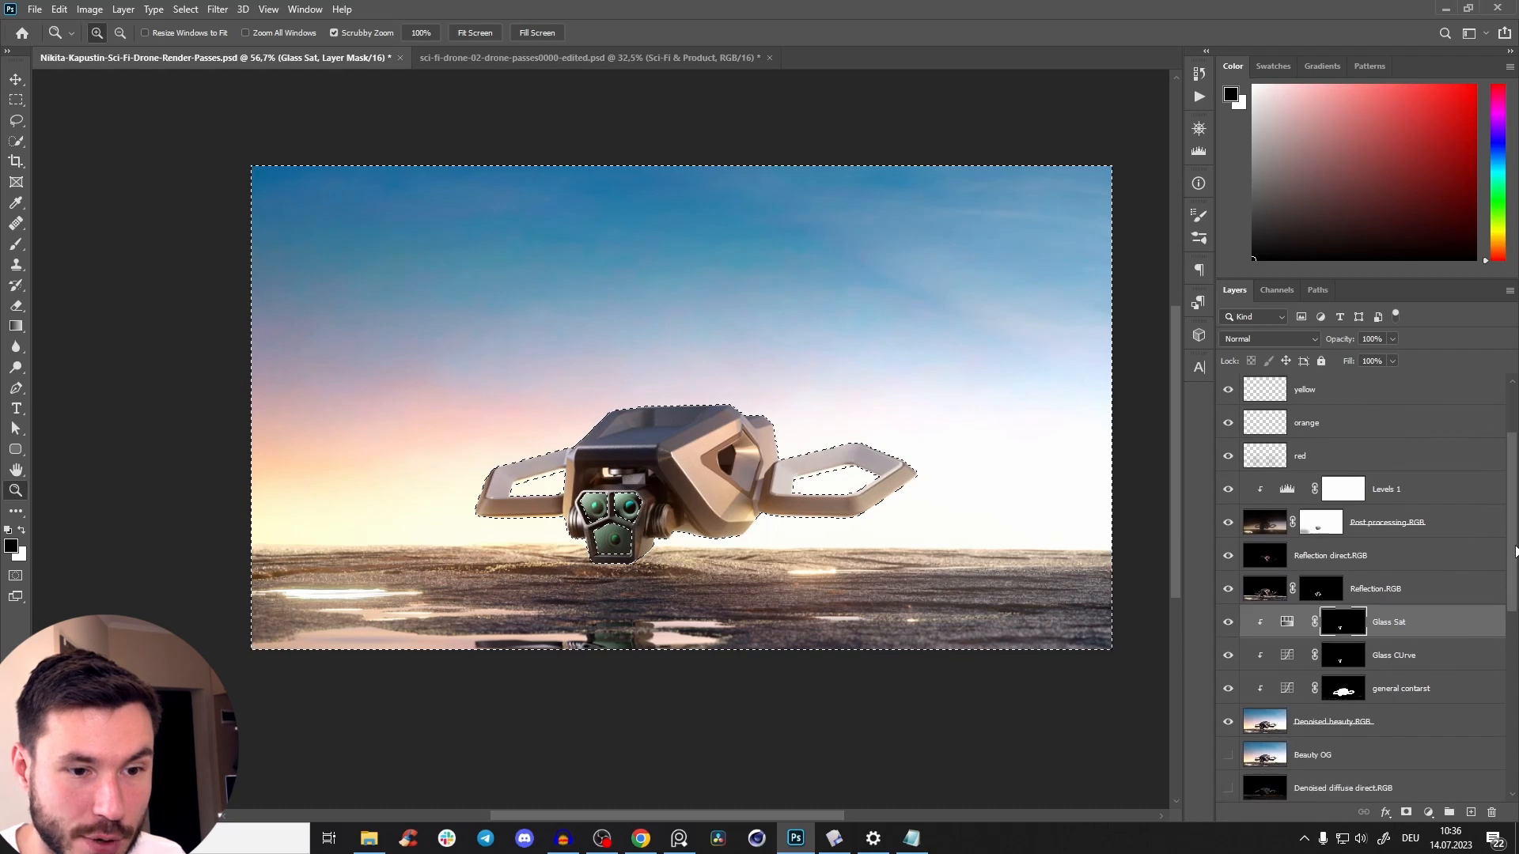
{"action": "left_click", "coordinate": [1363, 608]}
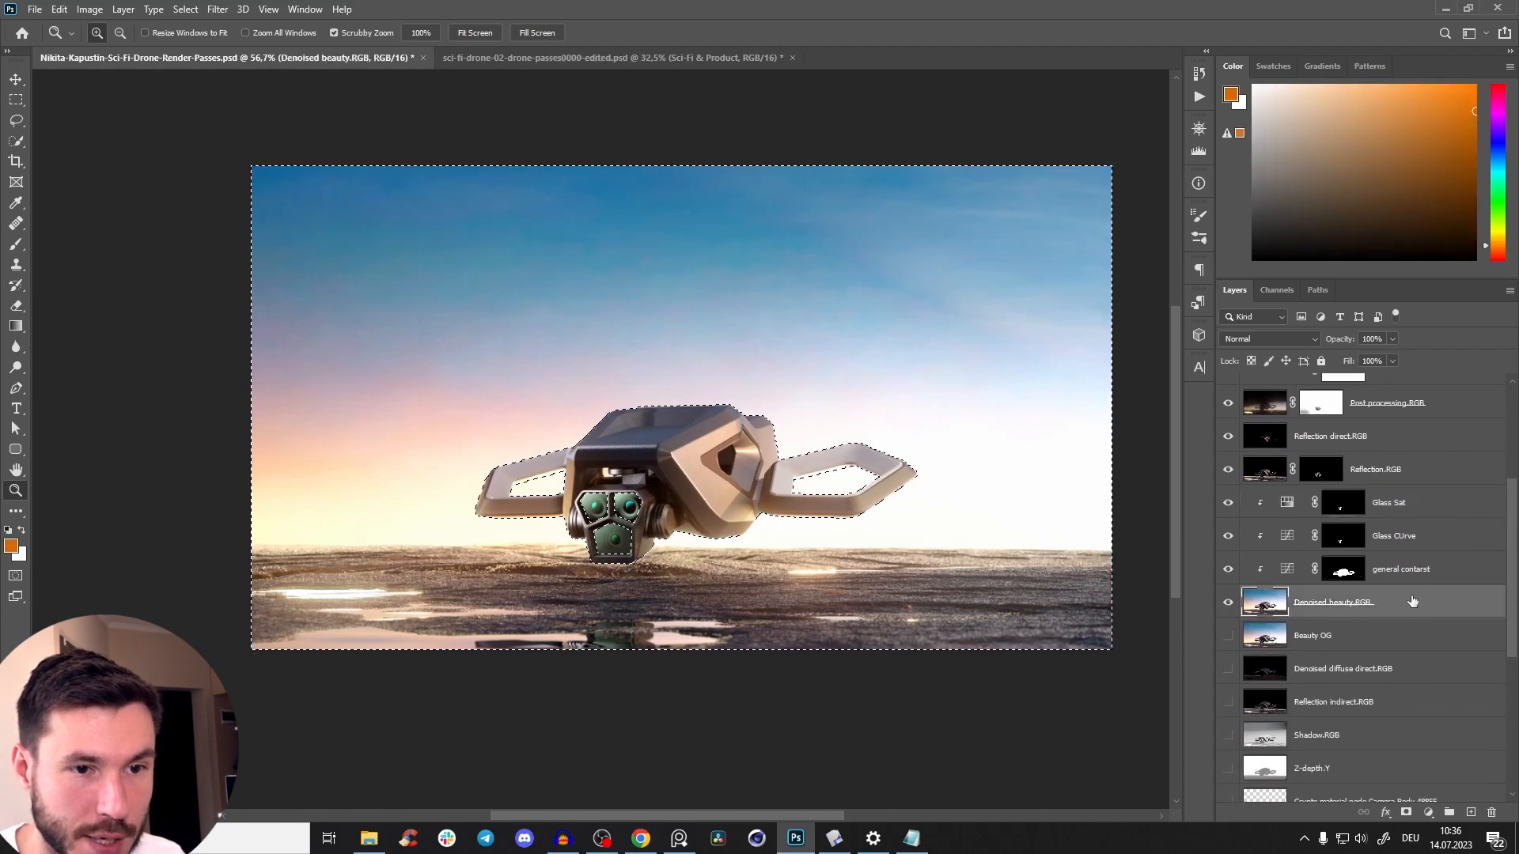
{"action": "left_click", "coordinate": [1377, 513]}
{"action": "left_click", "coordinate": [1429, 812]}
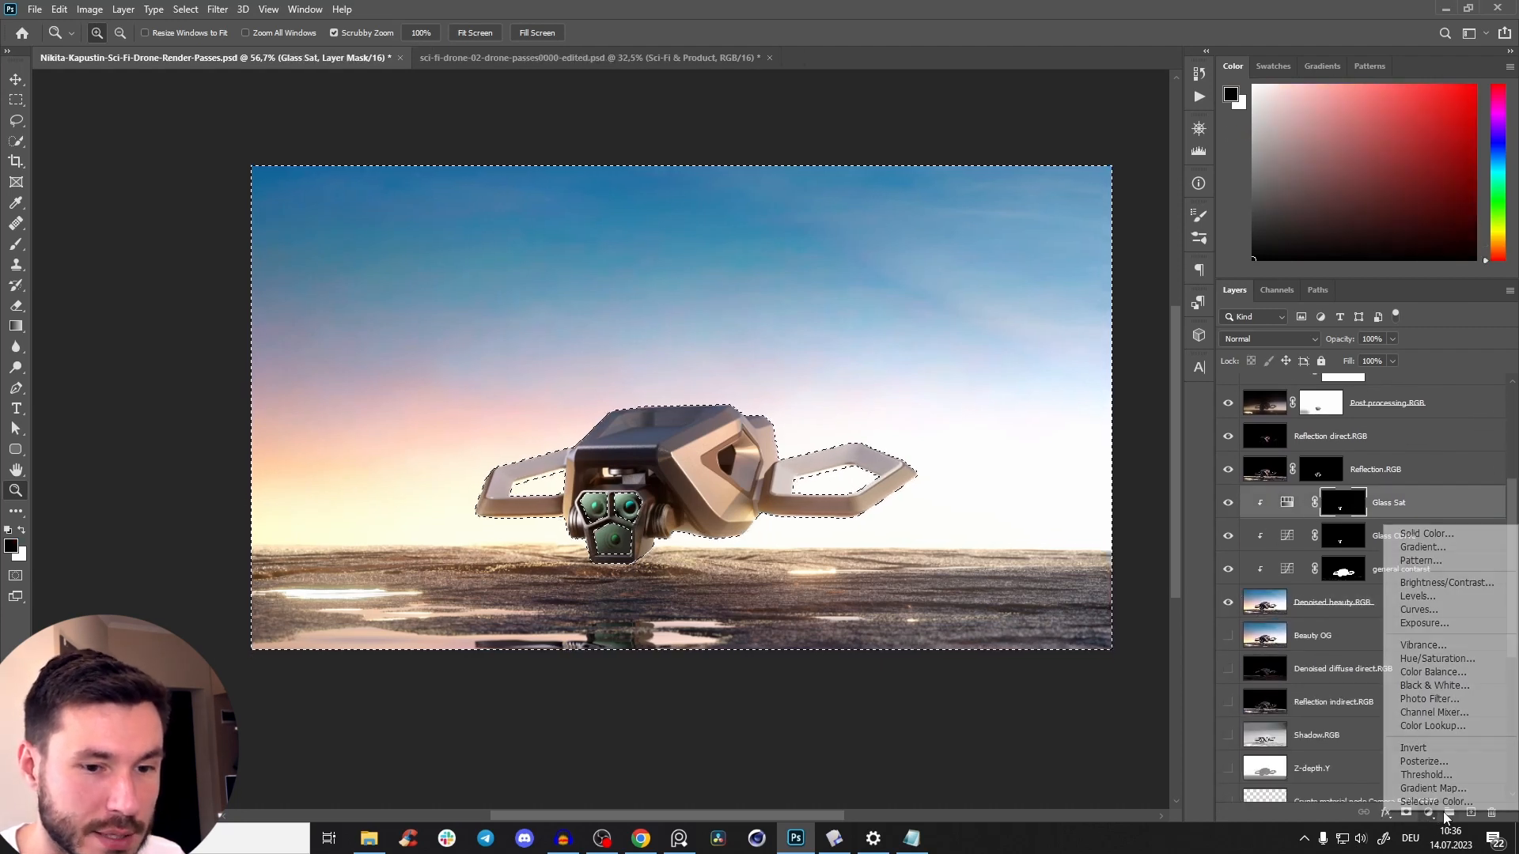
{"action": "left_click", "coordinate": [1437, 611]}
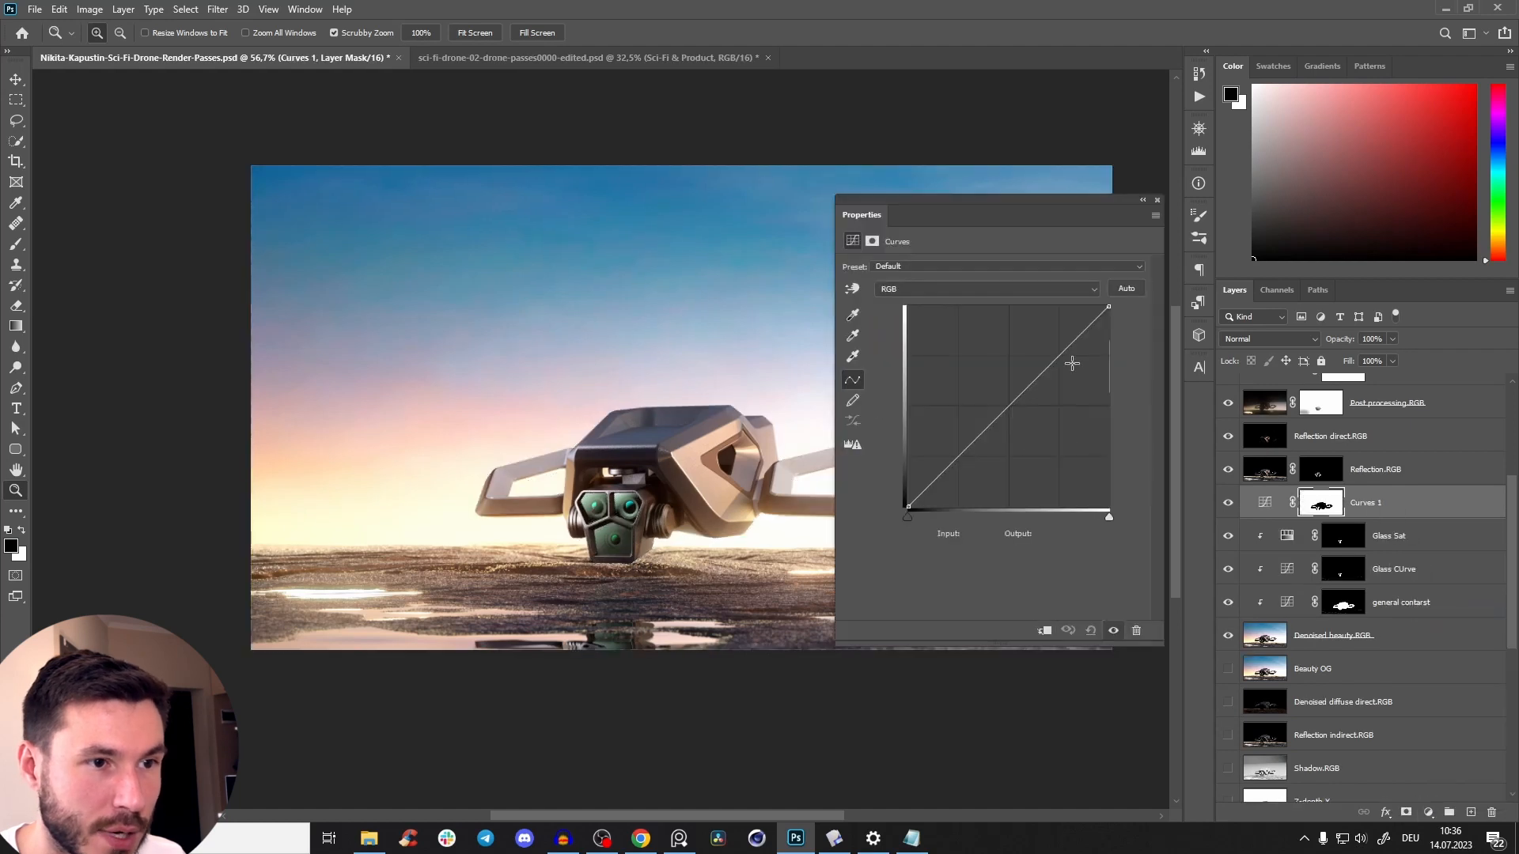
{"action": "left_click_drag", "start_coordinate": [1027, 388], "coordinate": [1029, 409]}
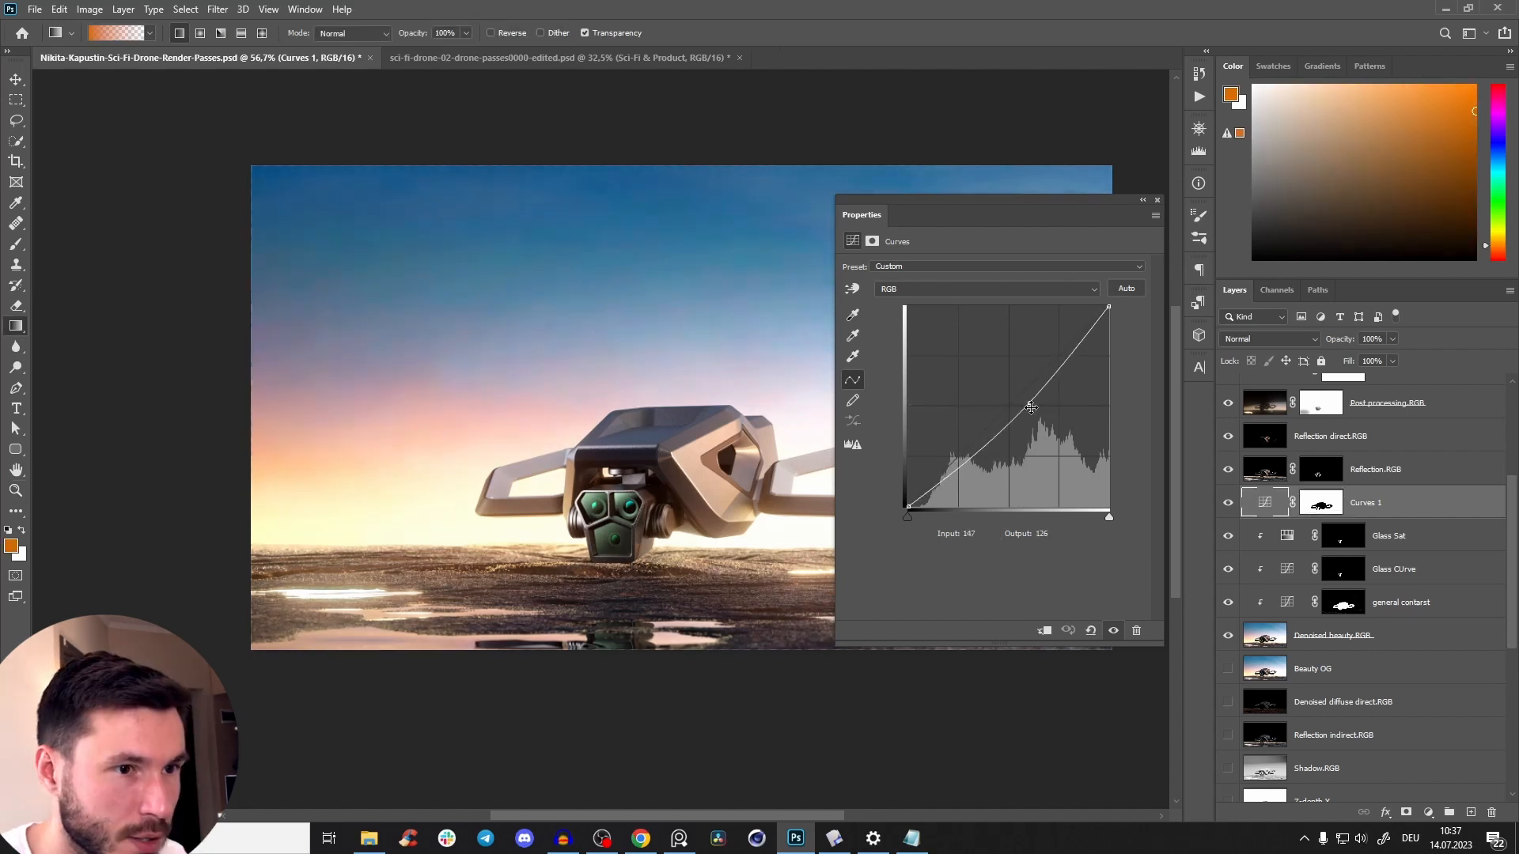
{"action": "left_click_drag", "start_coordinate": [1034, 413], "coordinate": [1043, 412]}
{"action": "left_click", "coordinate": [635, 508]}
{"action": "left_click", "coordinate": [735, 317]}
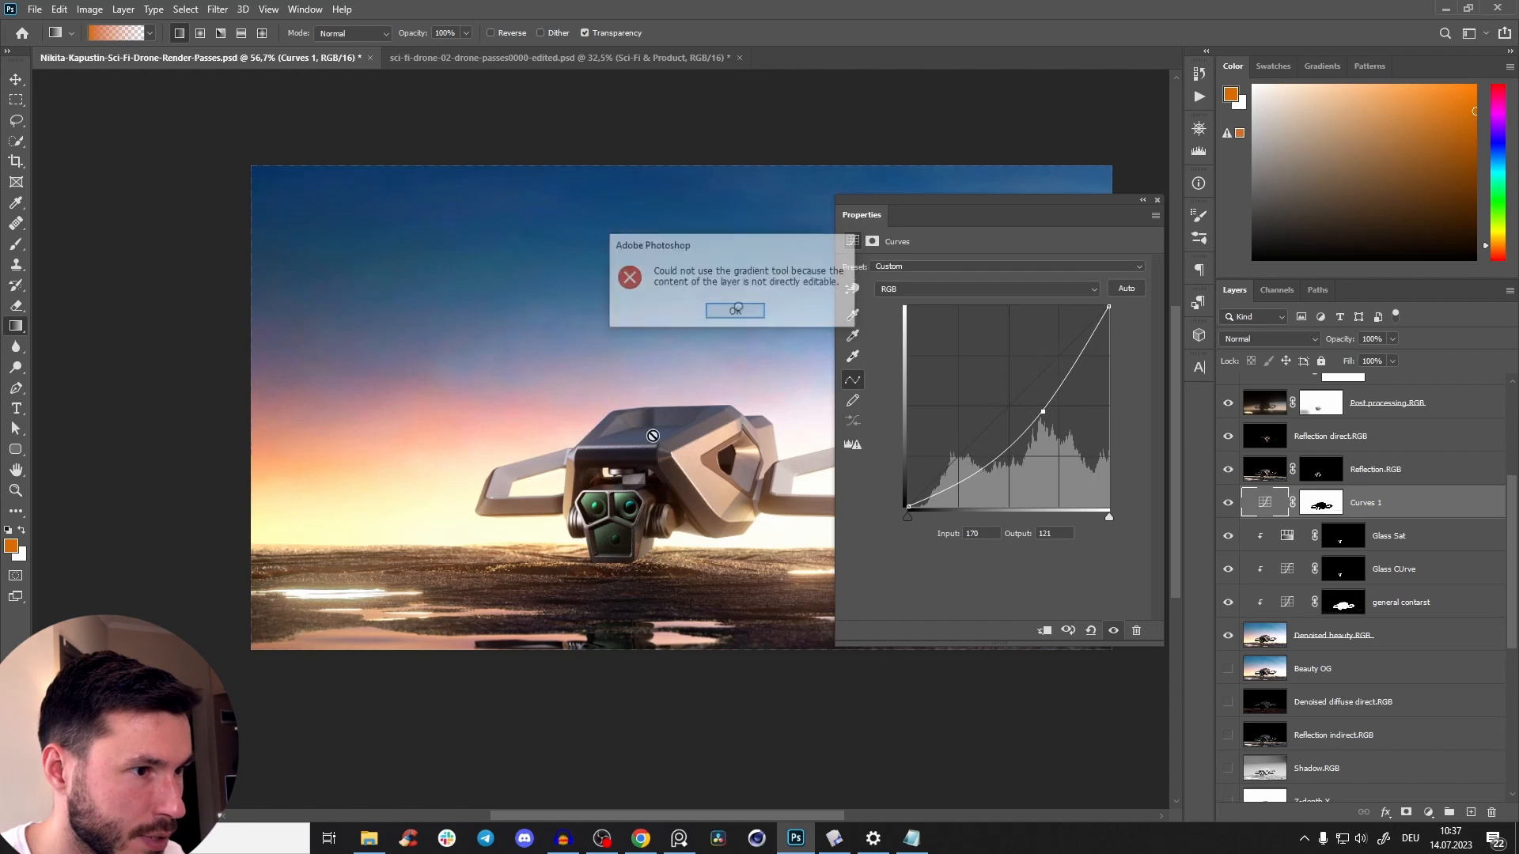
Ease the background darkening by moving the curve point to input 137, output 119.
{"action": "left_click_drag", "start_coordinate": [1045, 409], "coordinate": [1021, 406]}
{"action": "left_click_drag", "start_coordinate": [688, 466], "coordinate": [503, 438]}
{"action": "key", "text": "z"}
{"action": "mouse_move", "coordinate": [1018, 418]}
{"action": "left_mouse_down"}
{"action": "mouse_move", "coordinate": [1004, 406]}
{"action": "mouse_move", "coordinate": [1012, 419]}
{"action": "left_mouse_up"}
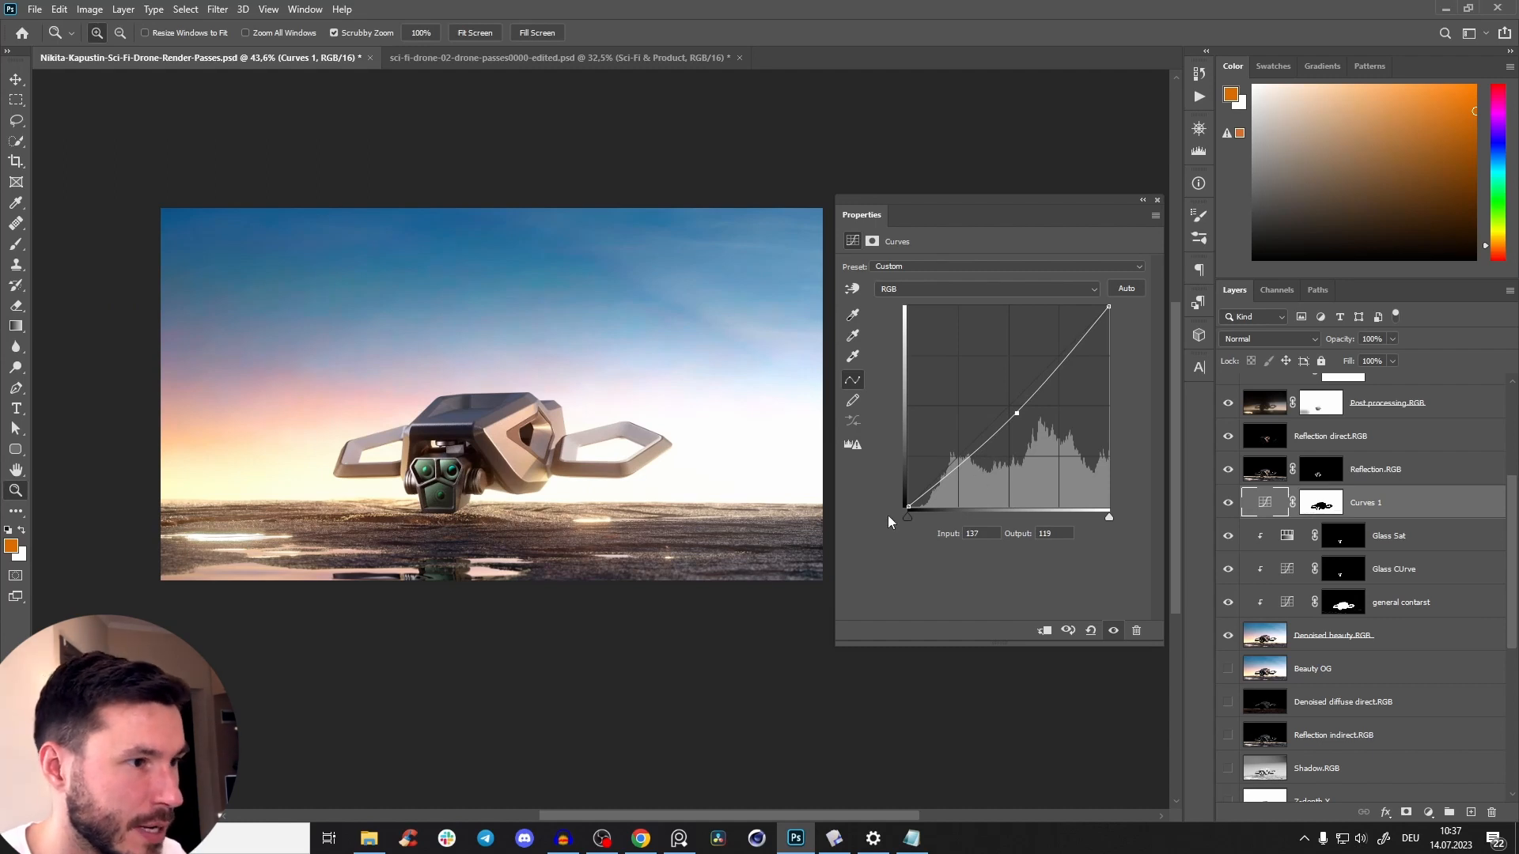
Darken the background by moving the Curves 1 point to input 137, output 102, and compare the image with and without it.
{"action": "left_click_drag", "start_coordinate": [1018, 413], "coordinate": [1017, 426]}
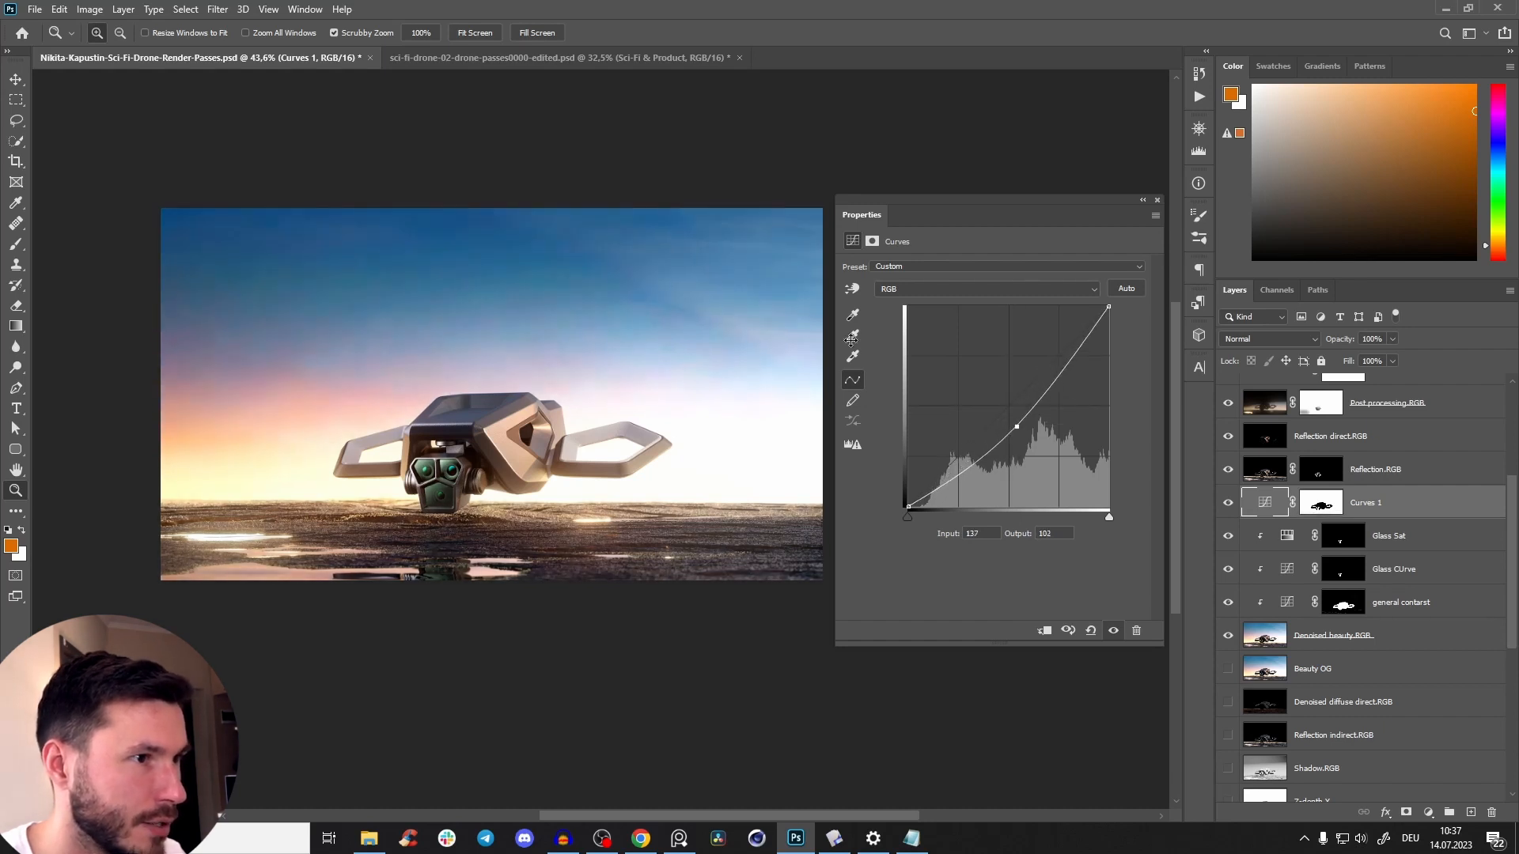
{"action": "left_click", "coordinate": [1158, 200]}
{"action": "left_click_drag", "start_coordinate": [440, 421], "coordinate": [467, 423]}
{"action": "left_click_drag", "start_coordinate": [467, 422], "coordinate": [549, 460]}
{"action": "left_click_drag", "start_coordinate": [549, 460], "coordinate": [524, 441]}
{"action": "left_click", "coordinate": [1225, 504]}
{"action": "left_click", "coordinate": [1224, 504]}
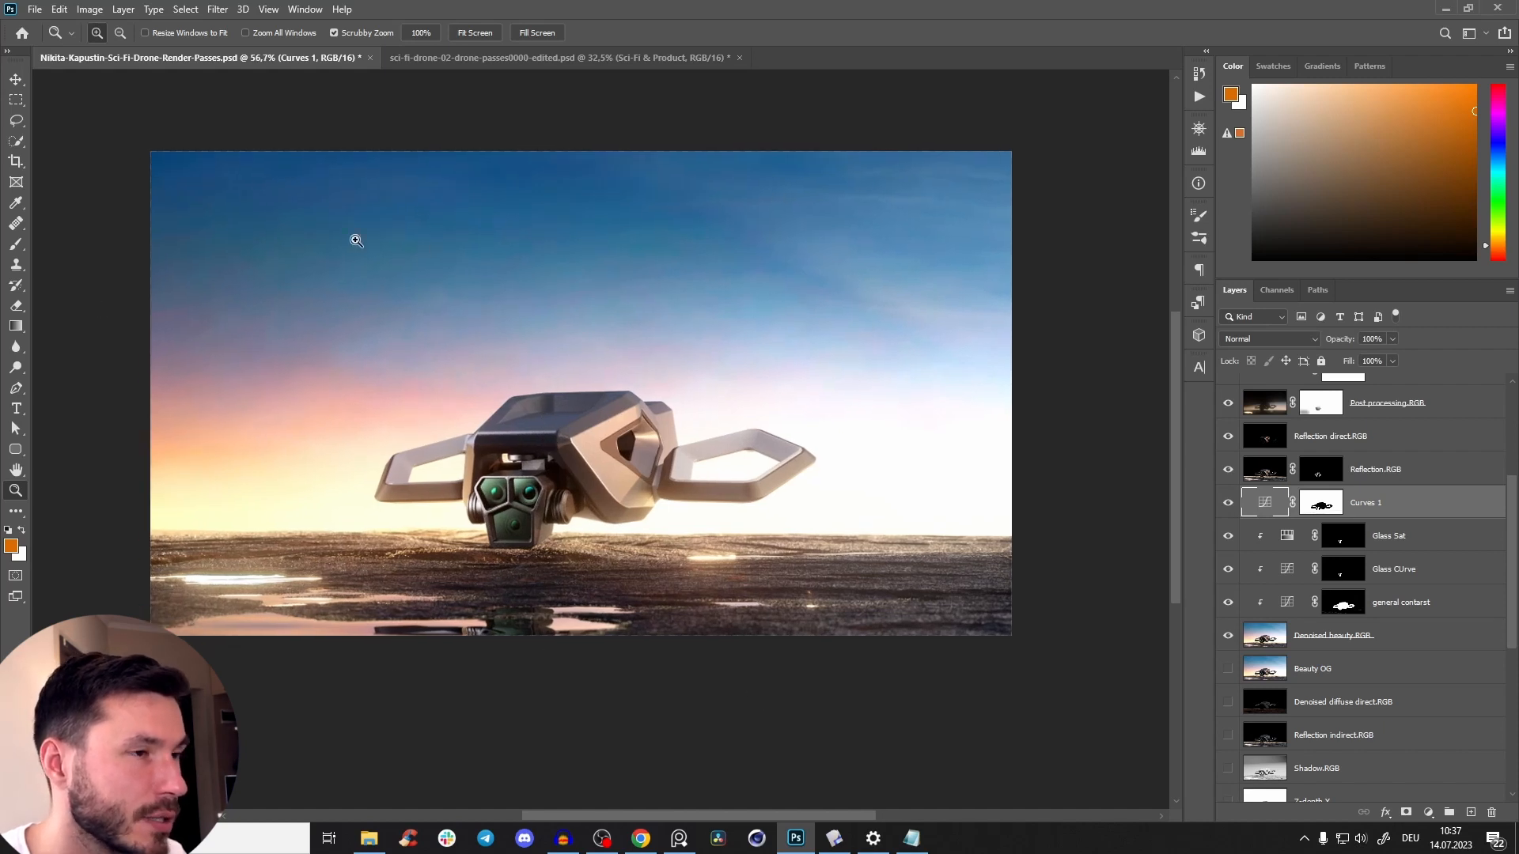
{"action": "left_click", "coordinate": [1227, 504]}
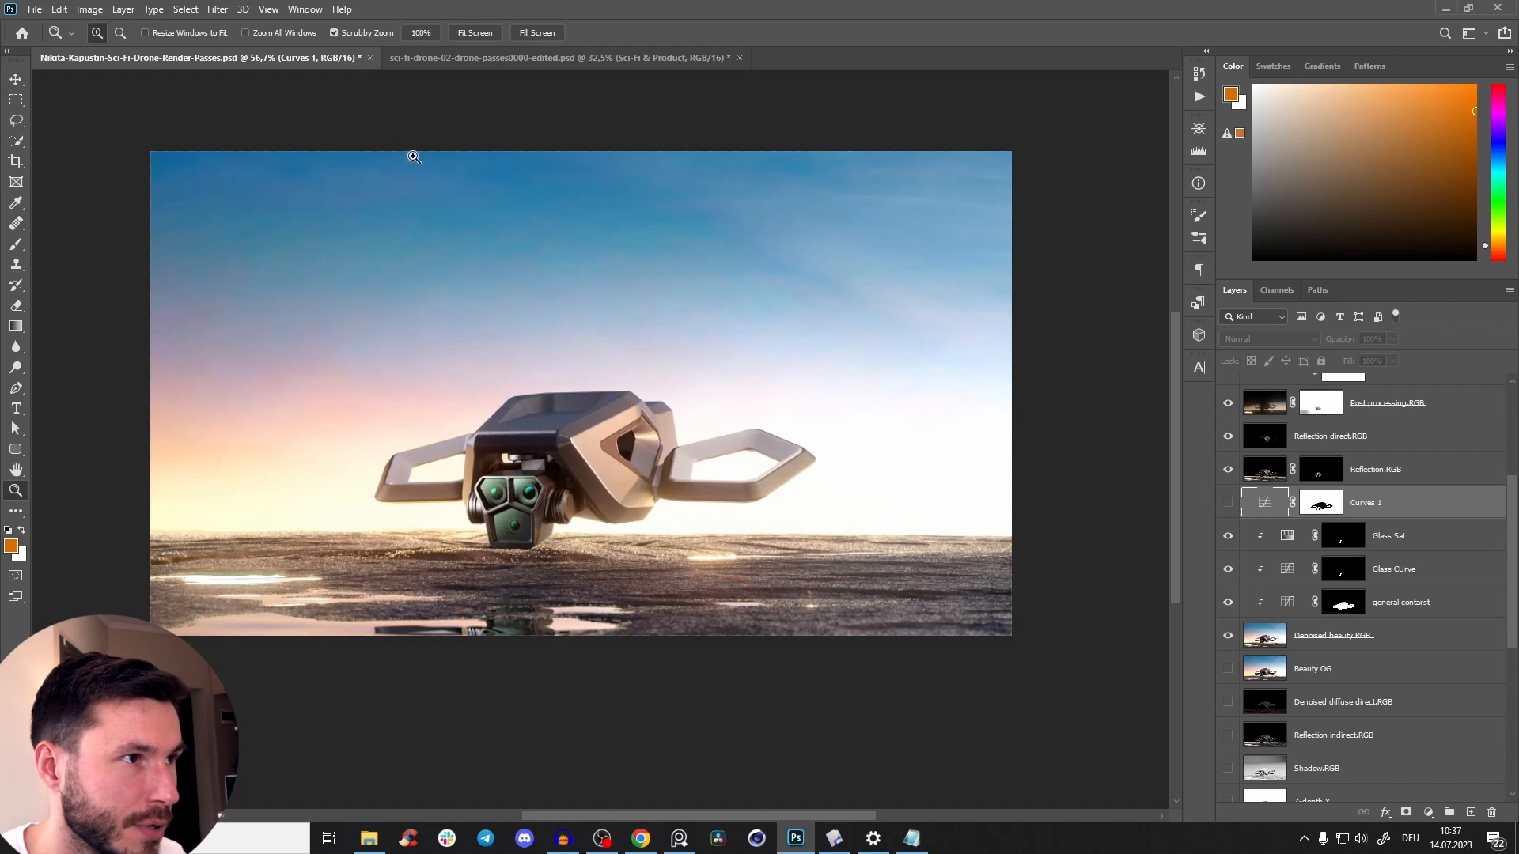
{"action": "left_click", "coordinate": [1227, 504]}
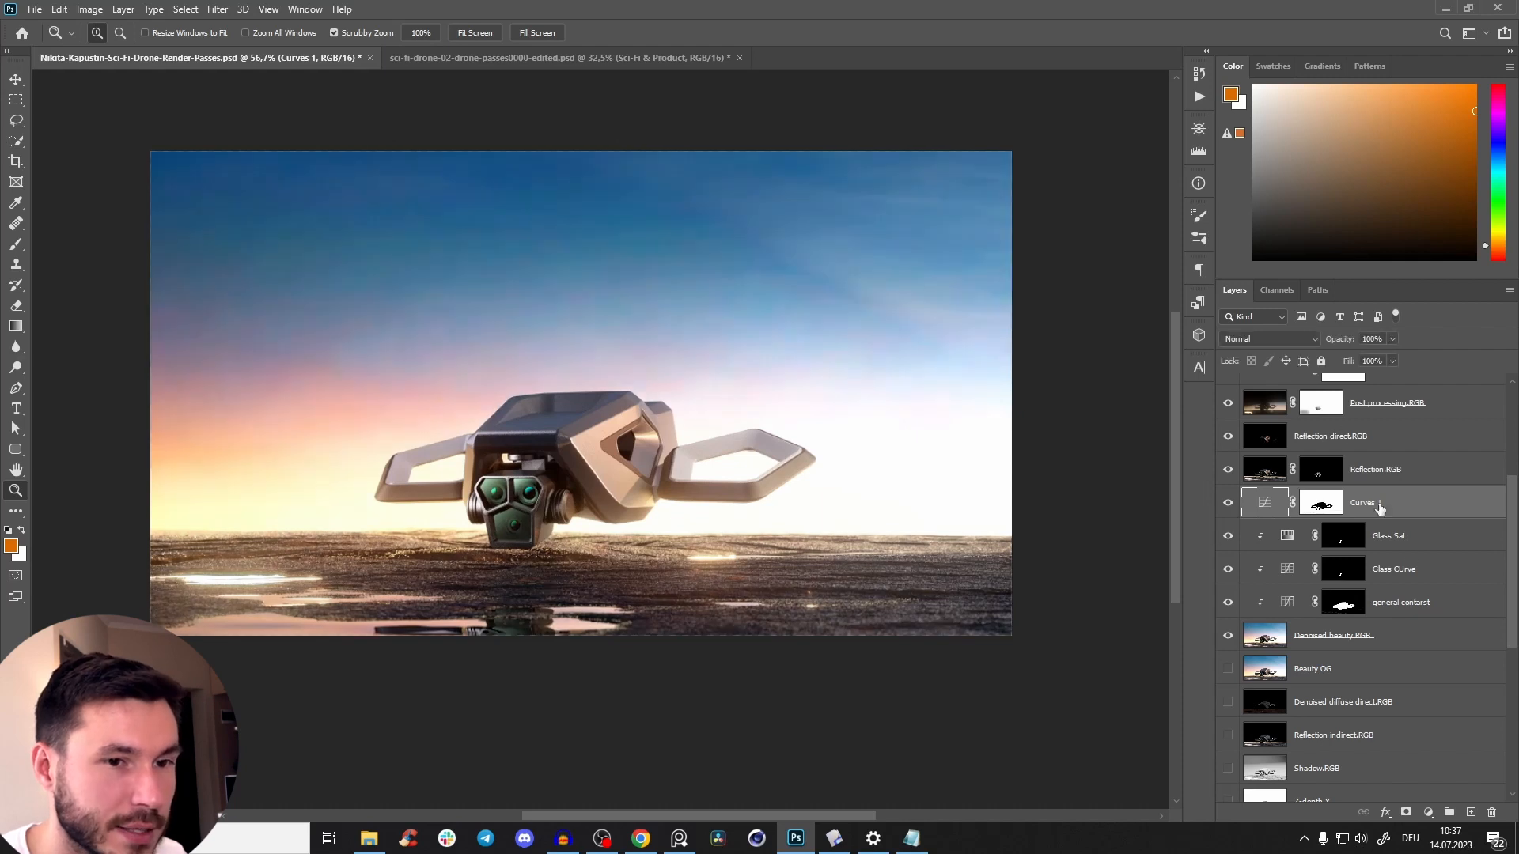
Target the Curves 1 layer mask and set the Gradient tool to the black-to-transparent preset from Basics.
{"action": "left_click", "coordinate": [1319, 506]}
{"action": "mouse_move", "coordinate": [496, 492]}
{"action": "left_mouse_down"}
{"action": "mouse_move", "coordinate": [524, 492]}
{"action": "mouse_move", "coordinate": [499, 492]}
{"action": "left_mouse_up"}
{"action": "key", "text": "g"}
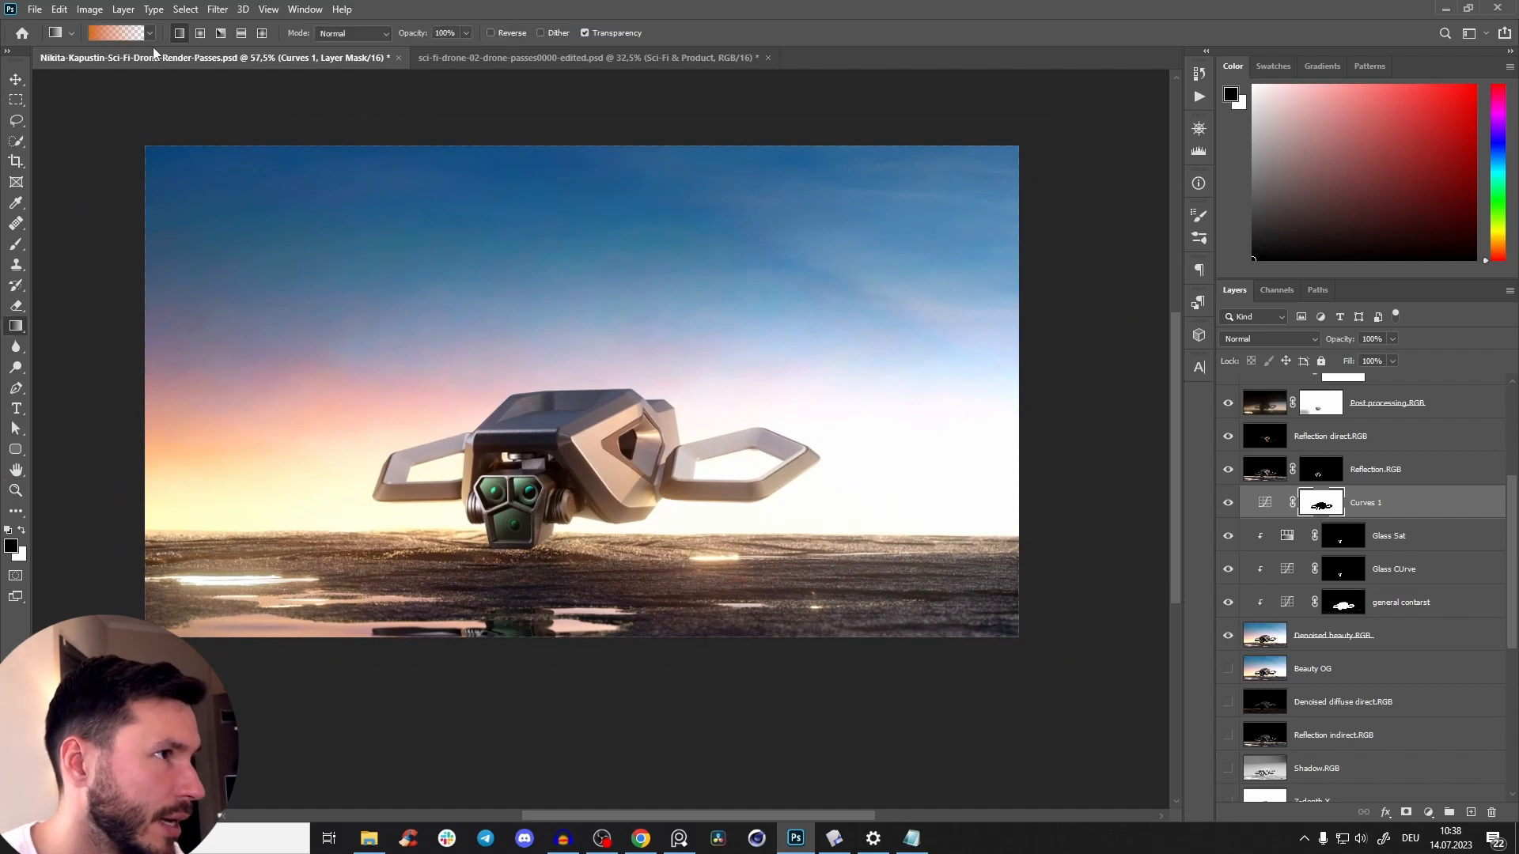
{"action": "left_click", "coordinate": [149, 37]}
{"action": "scroll", "coordinate": [45, 85], "scroll_direction": "up", "scroll_amount": 1}
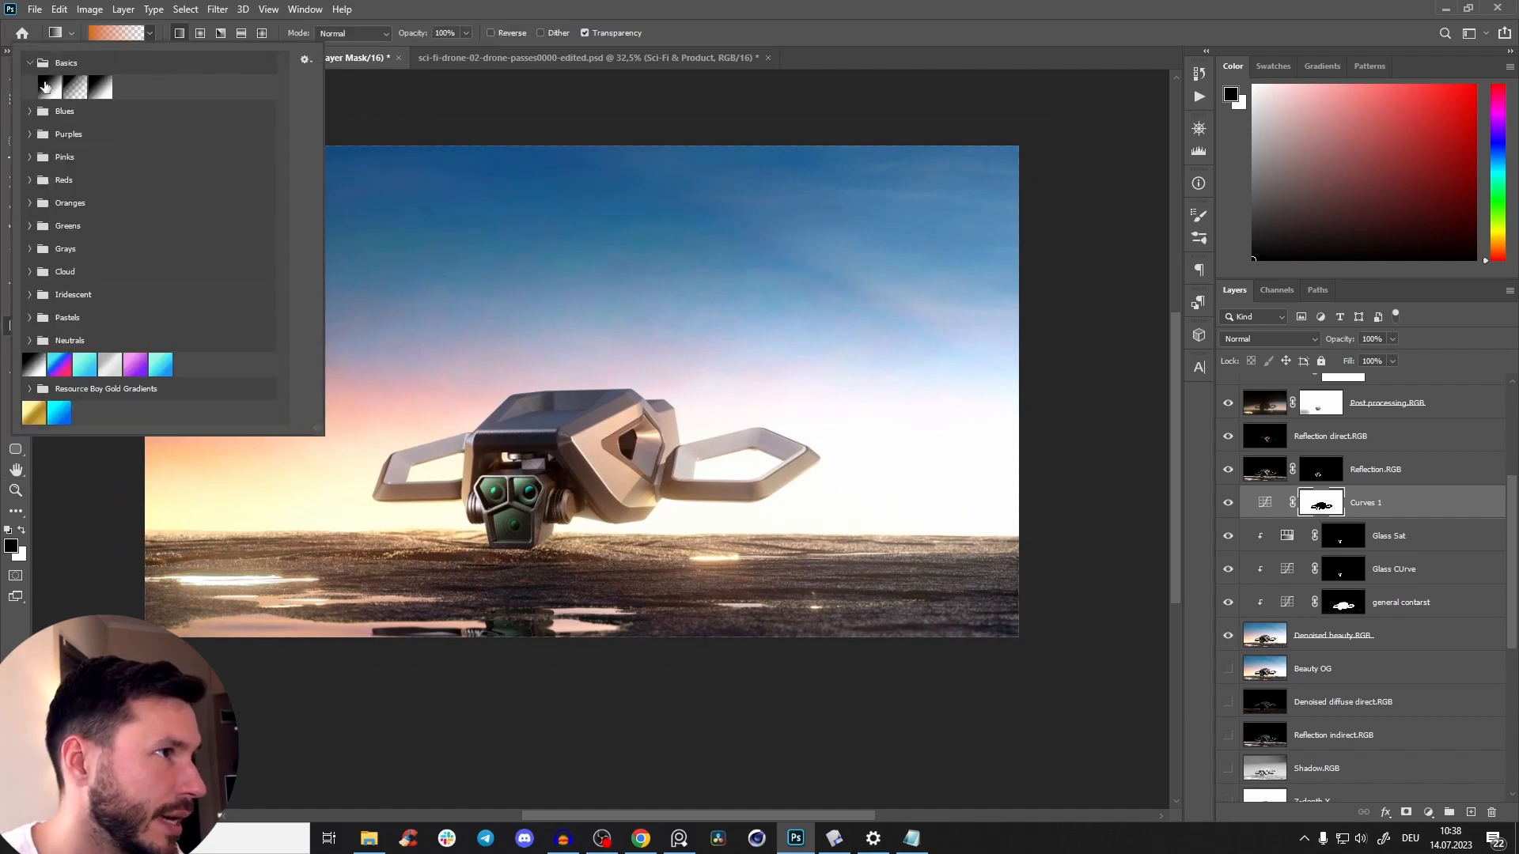
{"action": "left_click", "coordinate": [80, 94]}
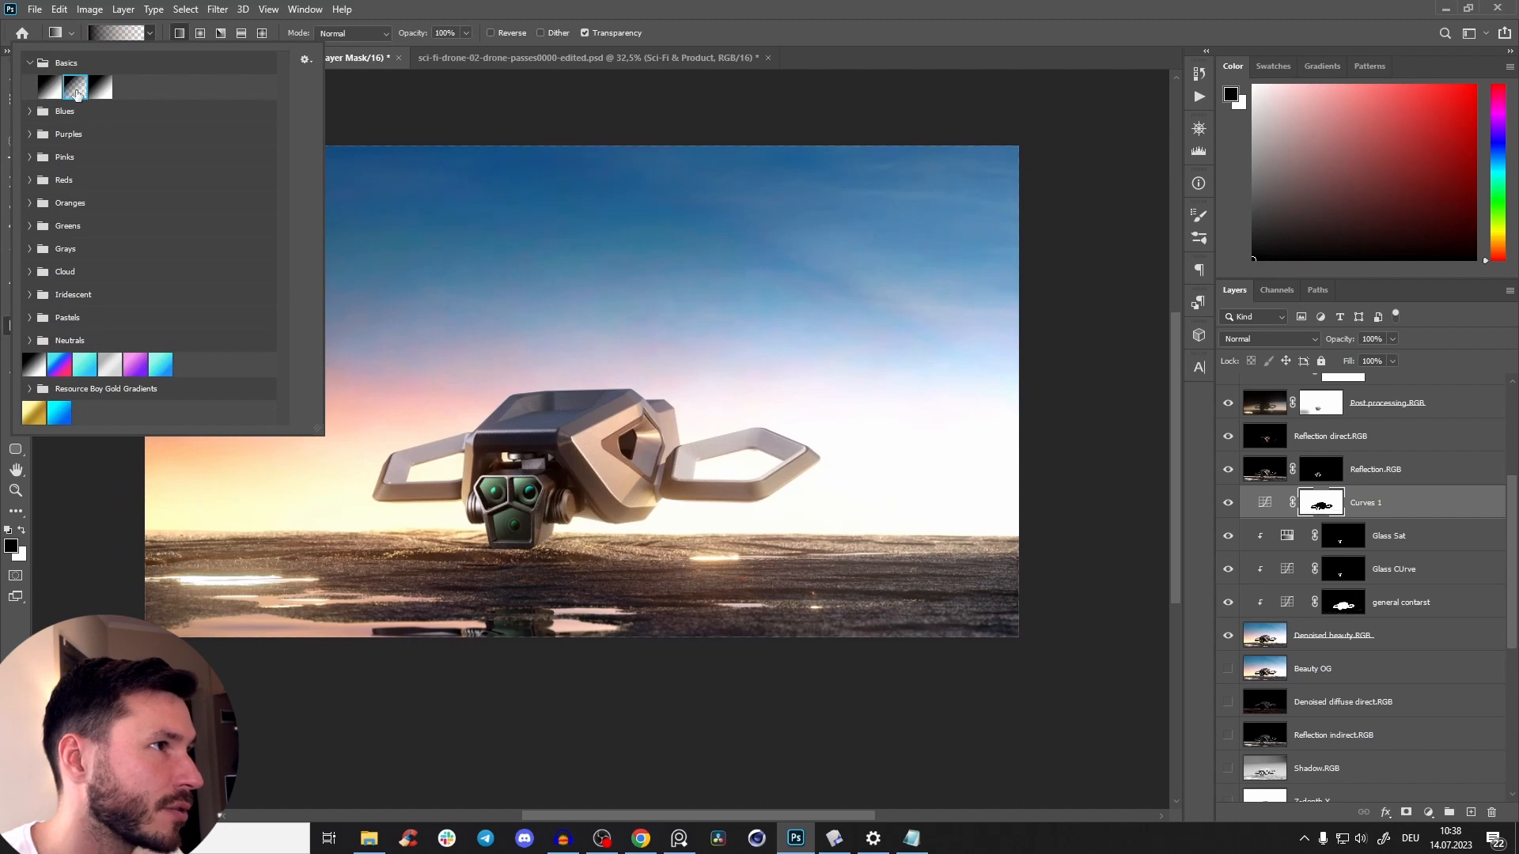
{"action": "left_click", "coordinate": [431, 23]}
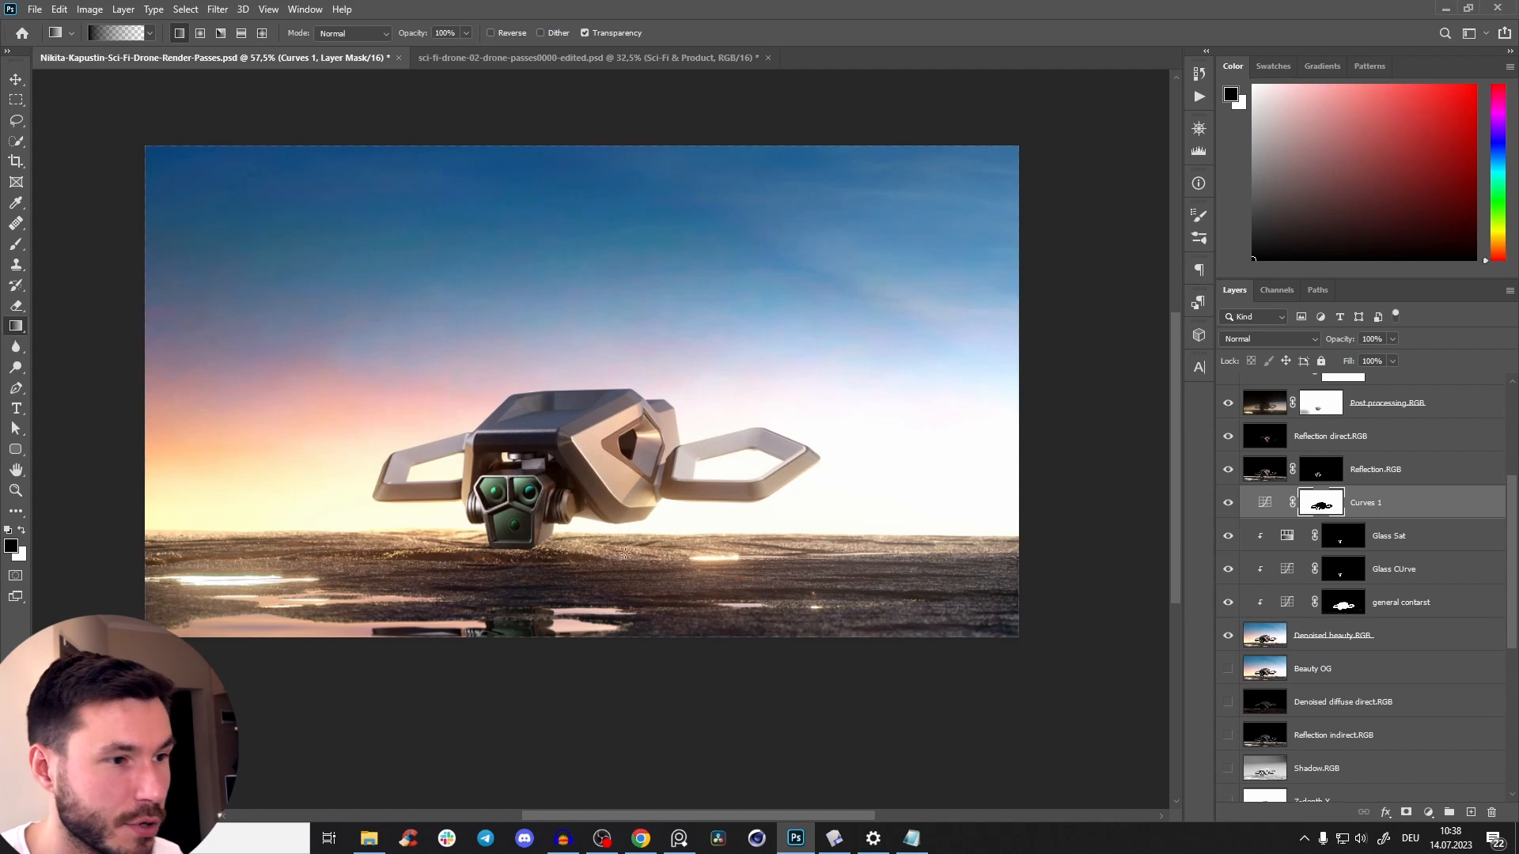
Try gradients of different lengths from the ground up into the sky on the Curves 1 mask, undoing each one.
{"action": "left_click_drag", "start_coordinate": [623, 588], "coordinate": [639, 344]}
{"action": "key", "text": "ctrl+z"}
{"action": "left_click_drag", "start_coordinate": [650, 564], "coordinate": [739, 129]}
{"action": "key", "text": "ctrl+z"}
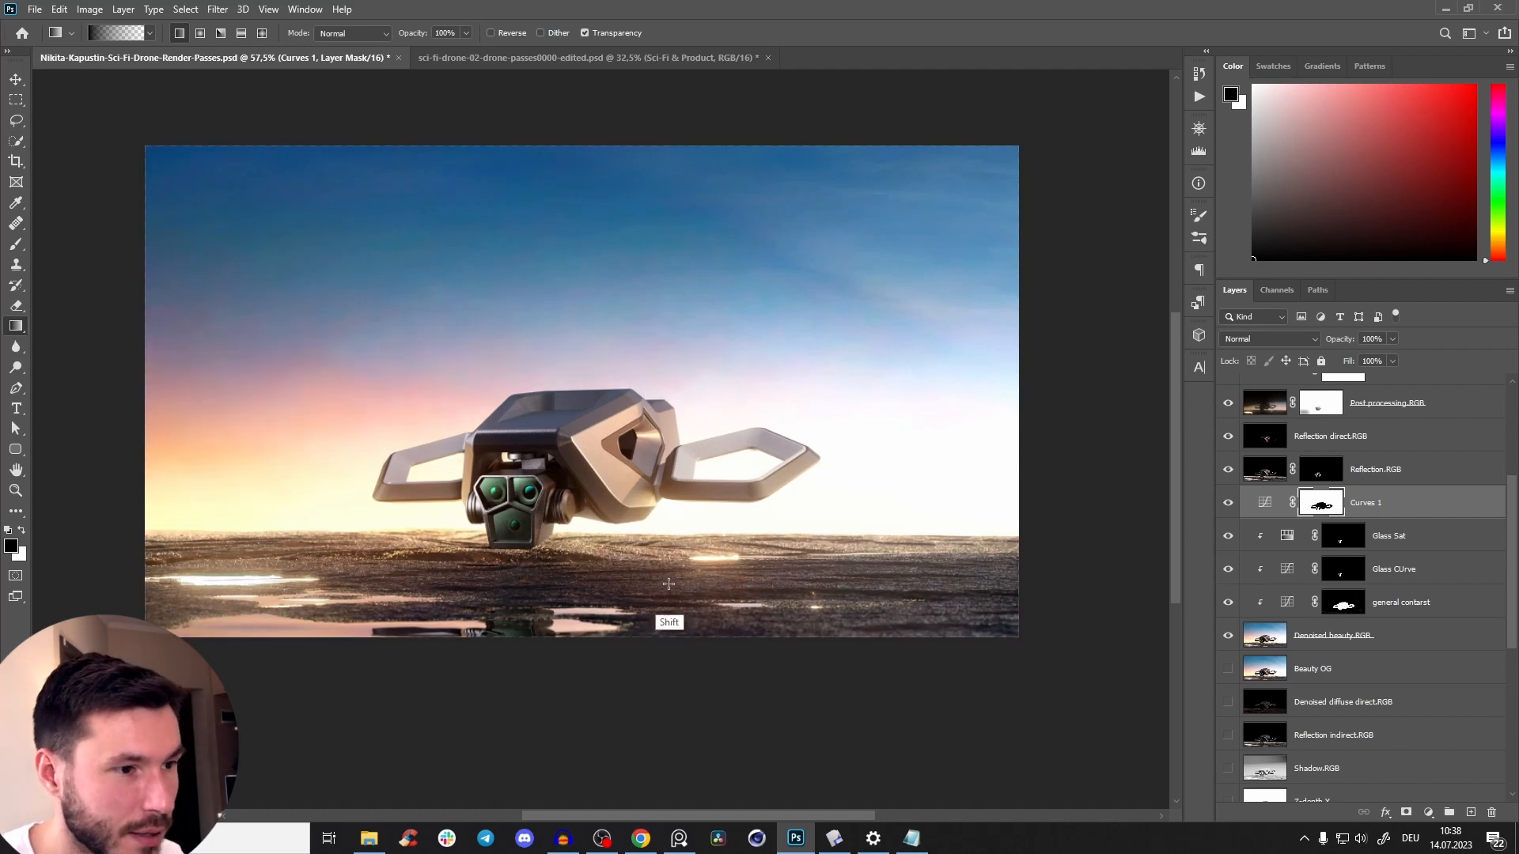
{"action": "left_click_drag", "start_coordinate": [668, 583], "coordinate": [680, 419]}
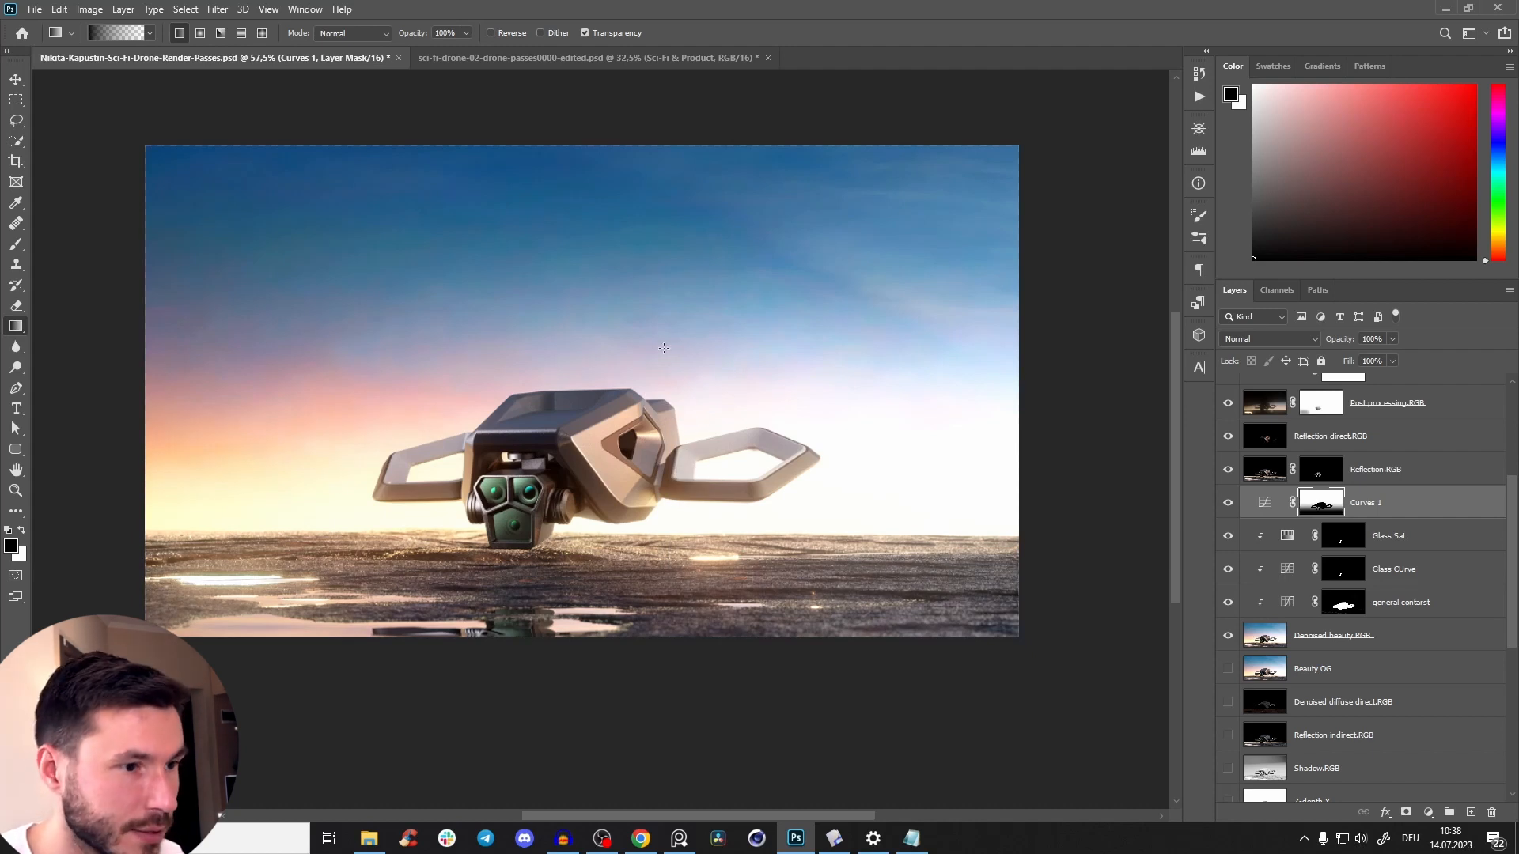
{"action": "key", "text": "ctrl+z"}
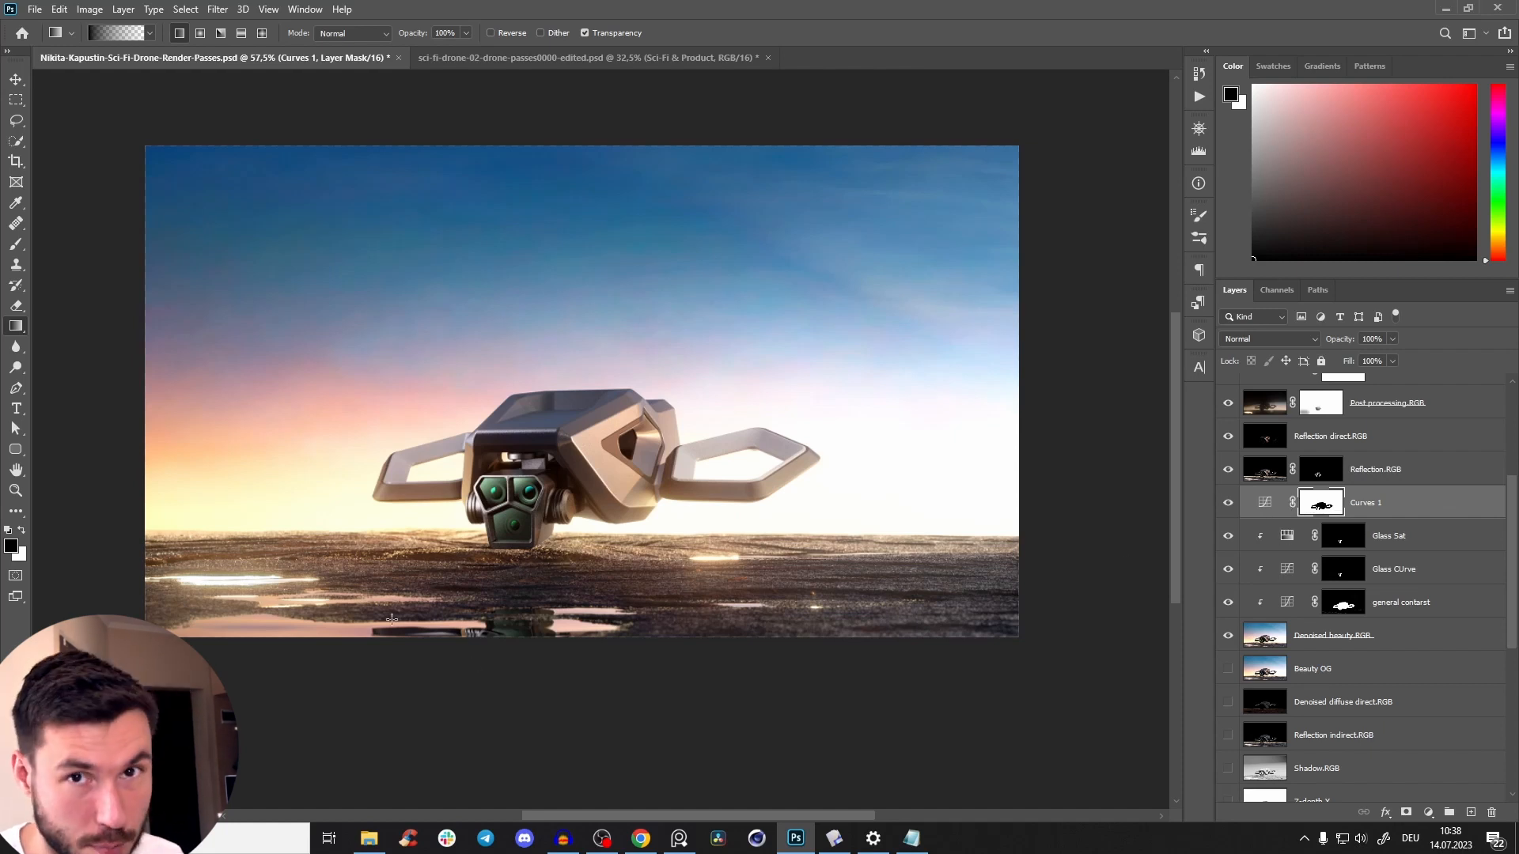
{"action": "left_click_drag", "start_coordinate": [553, 603], "coordinate": [578, 348]}
{"action": "key", "text": "ctrl+z"}
{"action": "key", "text": "ctrl+shift+z"}
{"action": "key", "text": "ctrl+z"}
Fade the Curves 1 mask with a vertical black gradient from the drone's base into the lower sky, and compare before and after.
{"action": "left_click_drag", "start_coordinate": [571, 512], "coordinate": [568, 317]}
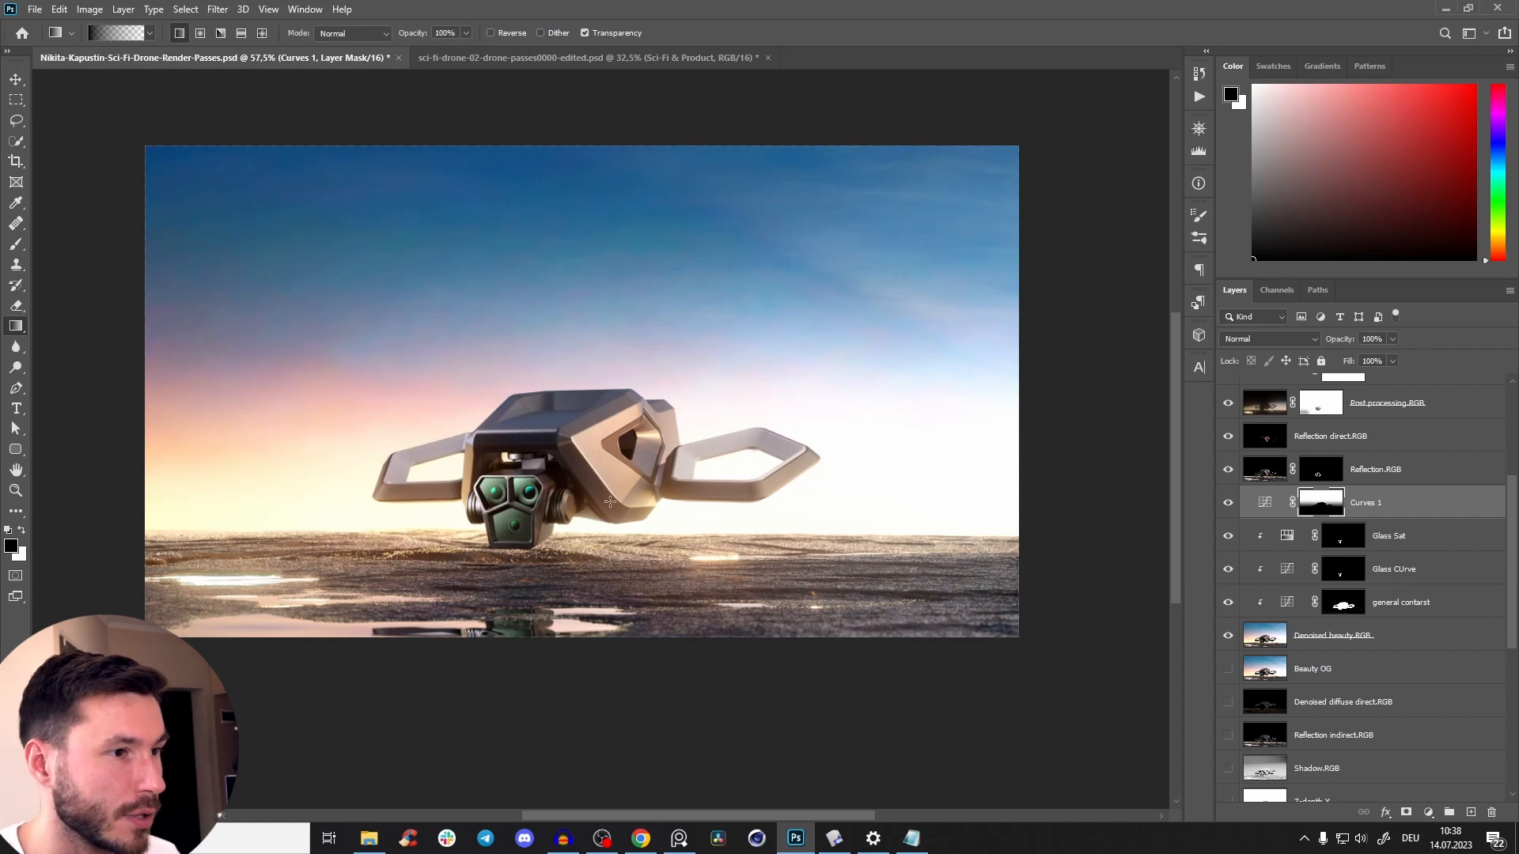
{"action": "left_click", "coordinate": [1225, 504]}
{"action": "left_click", "coordinate": [1230, 509]}
{"action": "left_click", "coordinate": [1232, 510]}
{"action": "left_click", "coordinate": [1231, 506]}
{"action": "left_click", "coordinate": [1231, 512]}
{"action": "left_click", "coordinate": [1230, 510]}
{"action": "left_click_drag", "start_coordinate": [690, 301], "coordinate": [667, 331]}
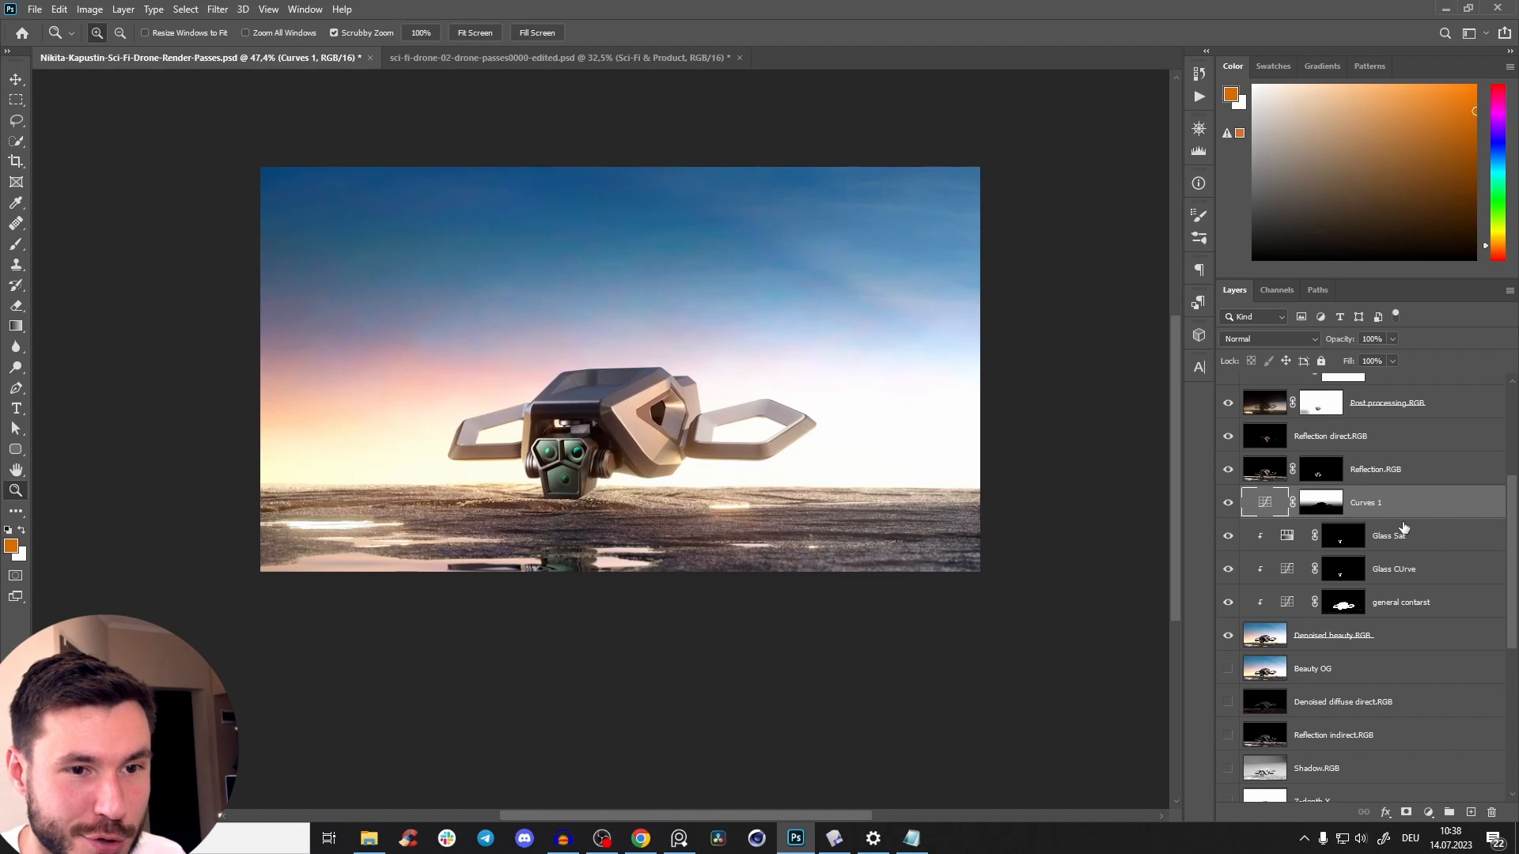
Clip the Curves 1 adjustment to the Denoised beauty layer and check its effect on the image.
{"action": "left_click", "coordinate": [1413, 518], "text": "alt"}
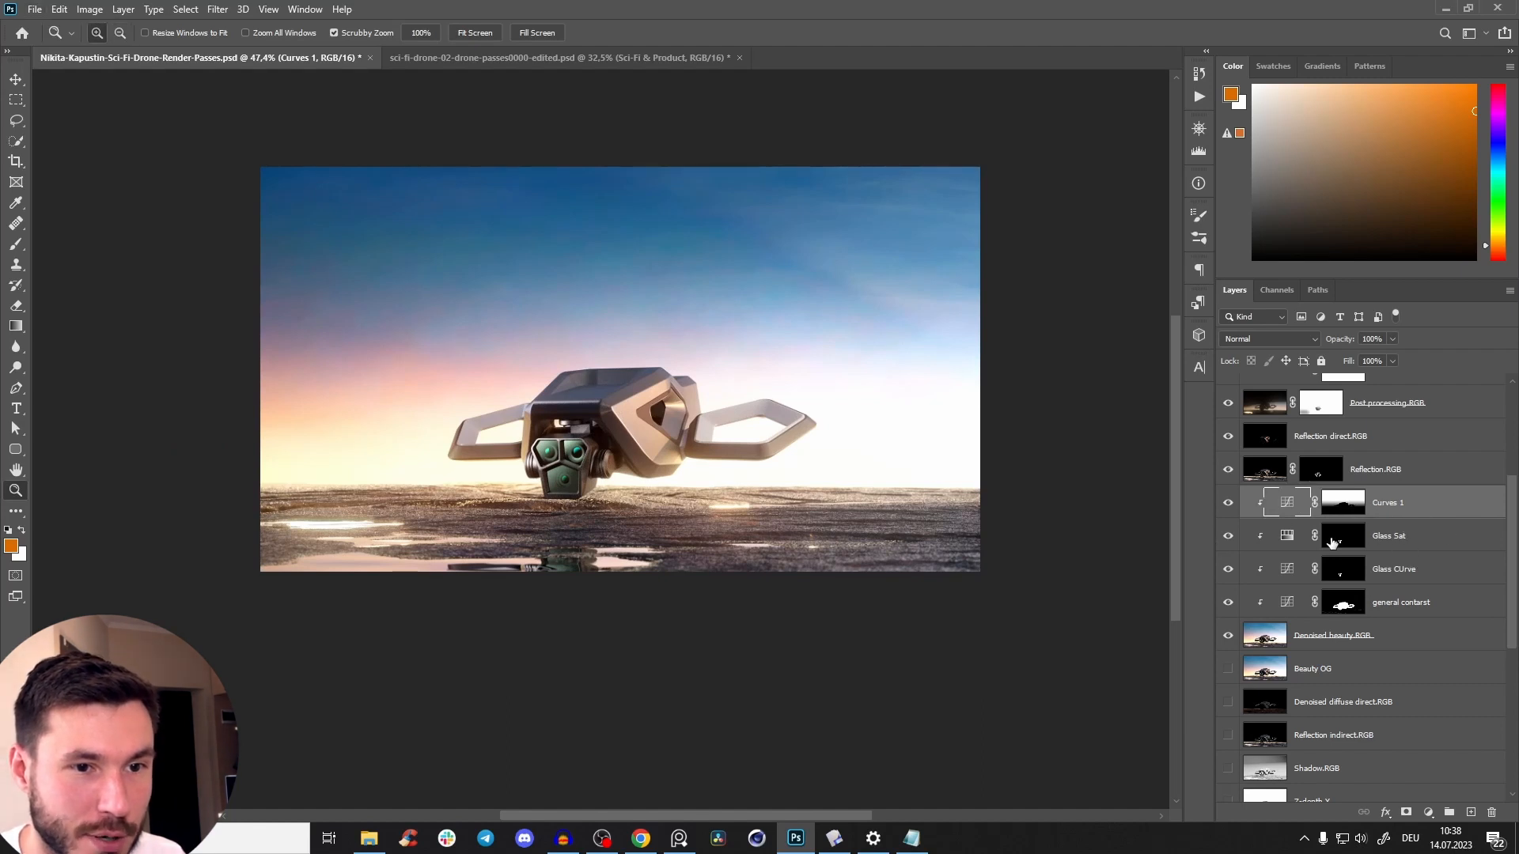
{"action": "left_click_drag", "start_coordinate": [669, 370], "coordinate": [695, 329]}
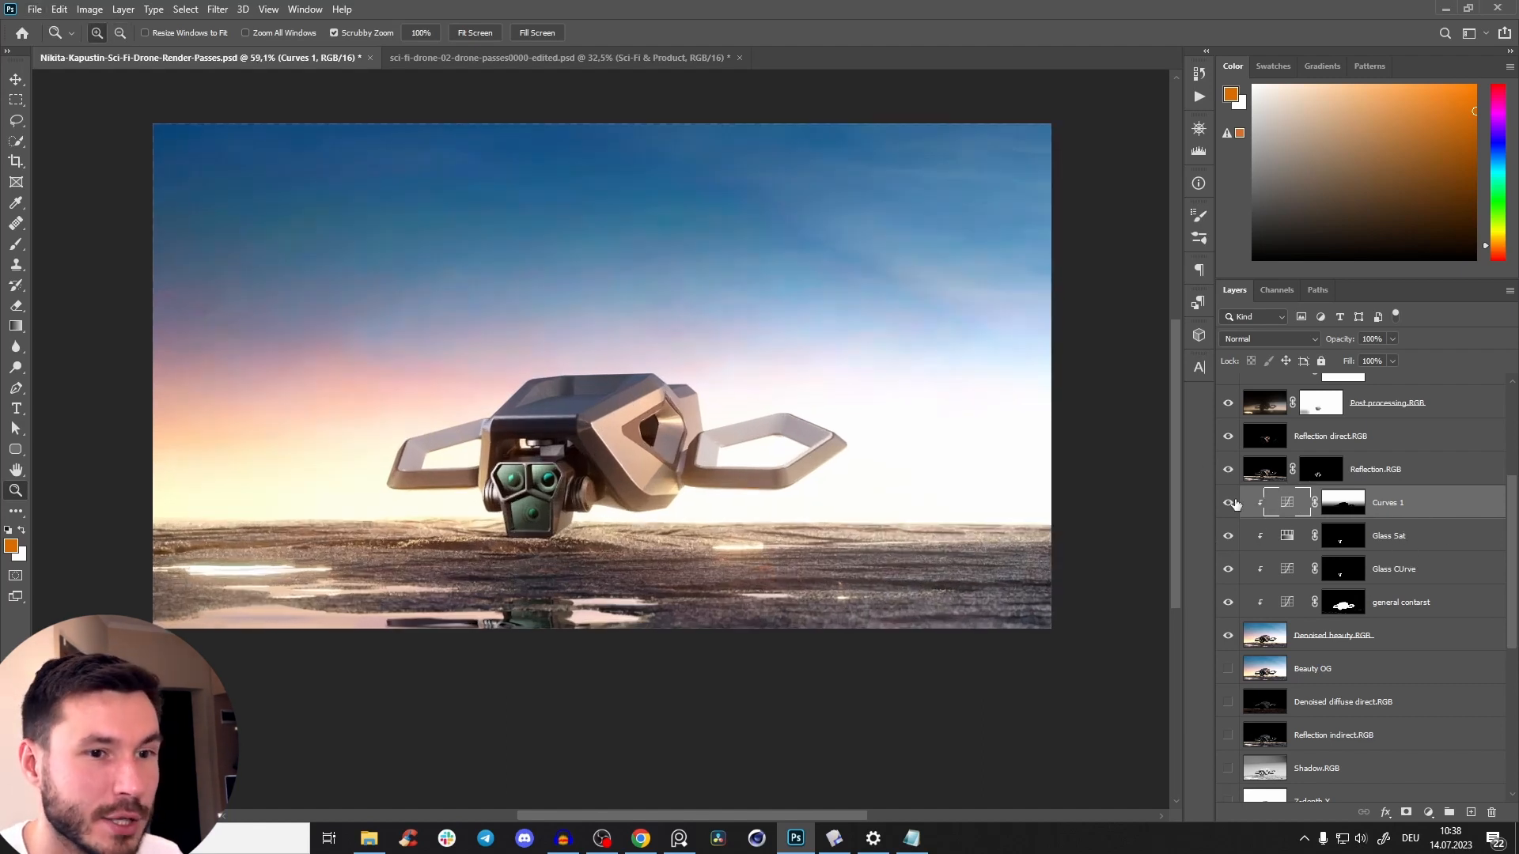
{"action": "left_click", "coordinate": [1228, 502]}
{"action": "left_click", "coordinate": [1227, 502]}
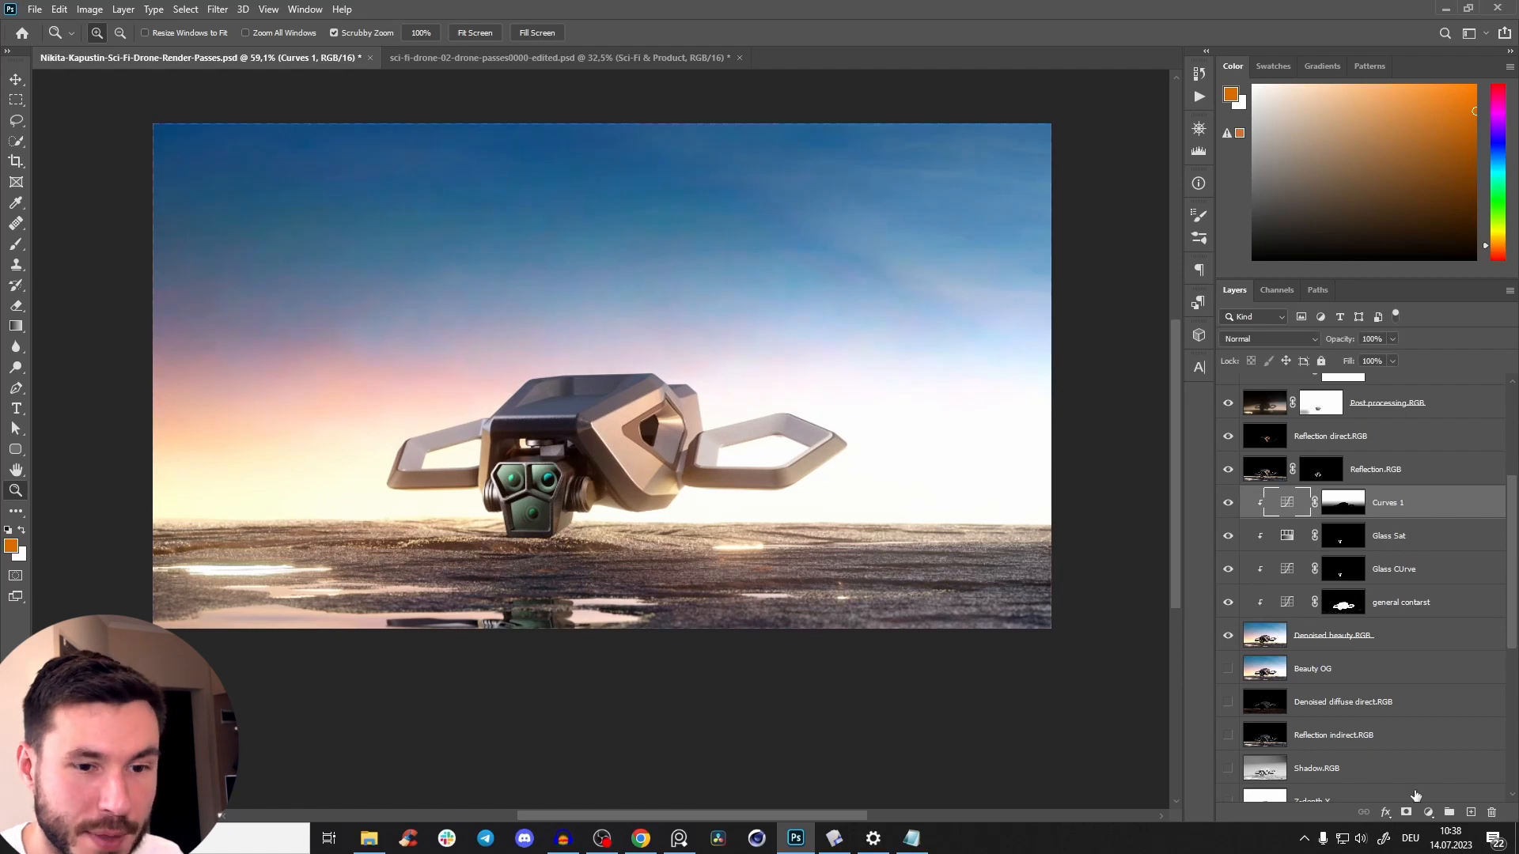
Add a Hue/Saturation adjustment above Curves 1 and clip it to the Denoised beauty layer.
{"action": "left_click", "coordinate": [1429, 812]}
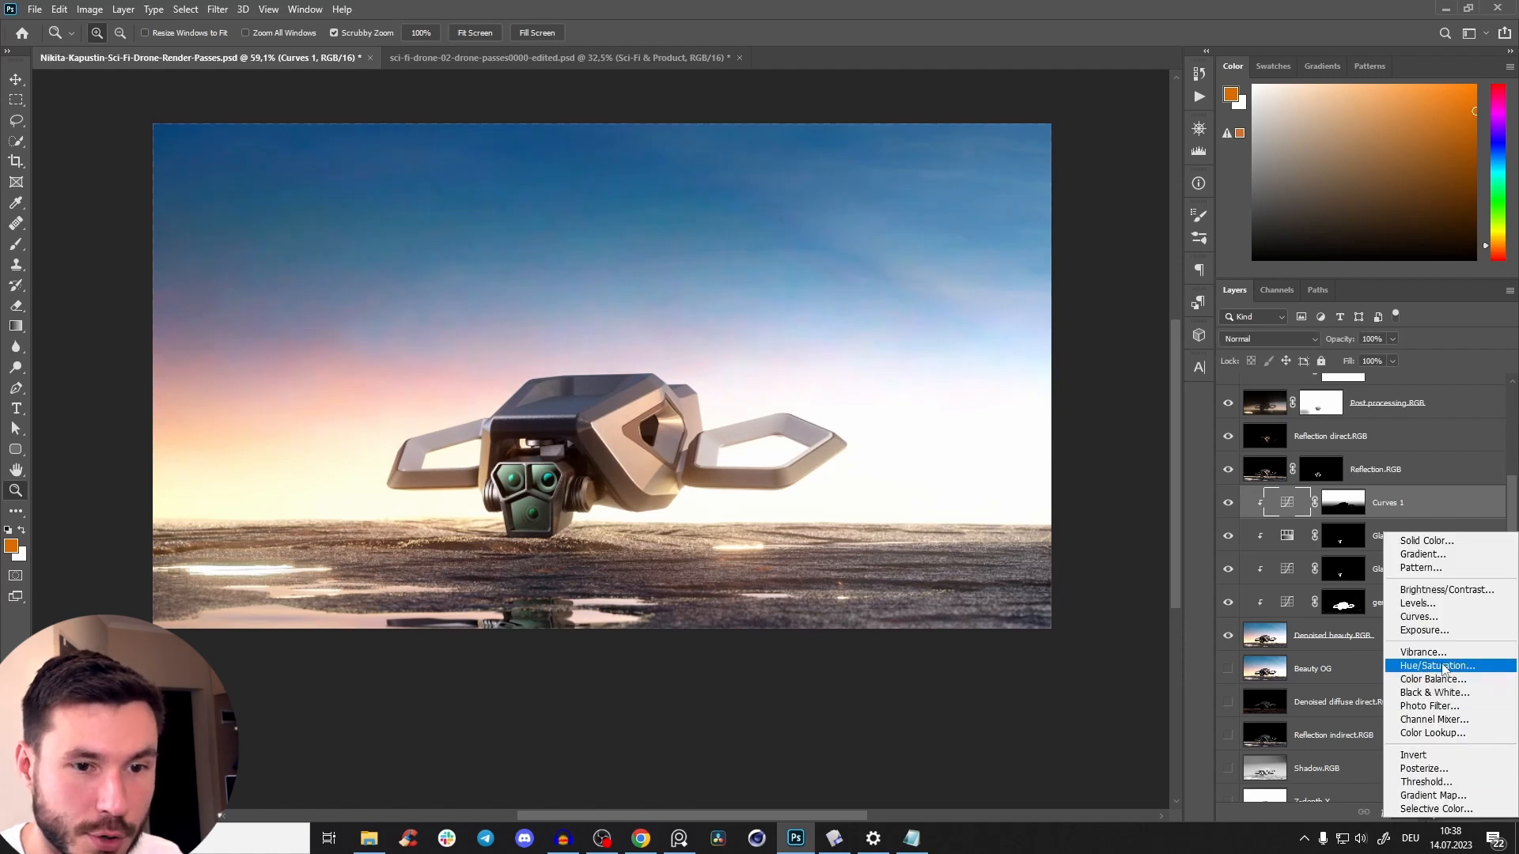
{"action": "left_click", "coordinate": [1444, 667]}
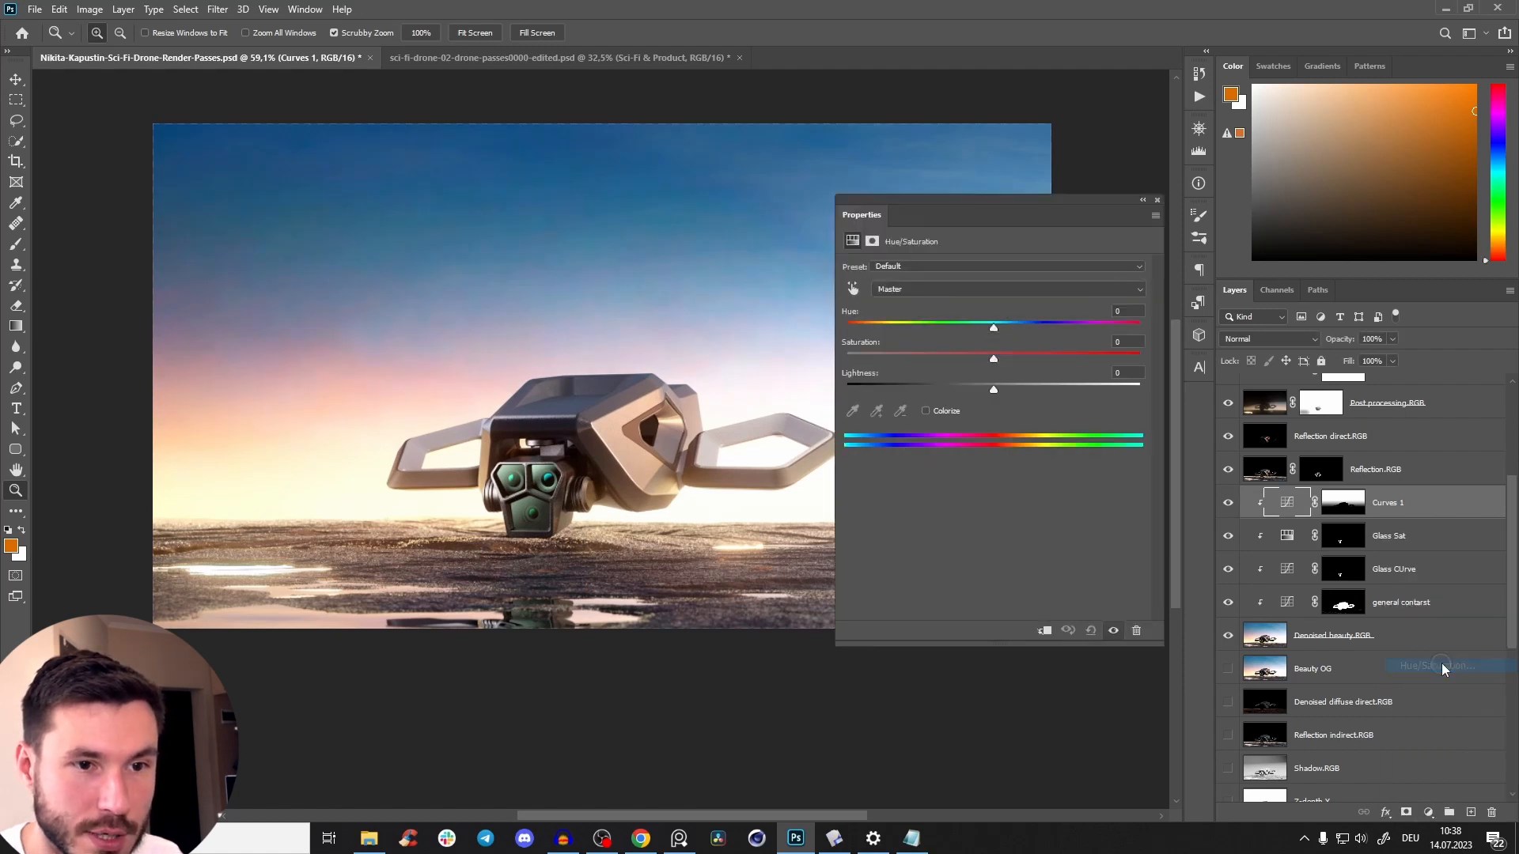
{"action": "left_click", "coordinate": [1044, 631]}
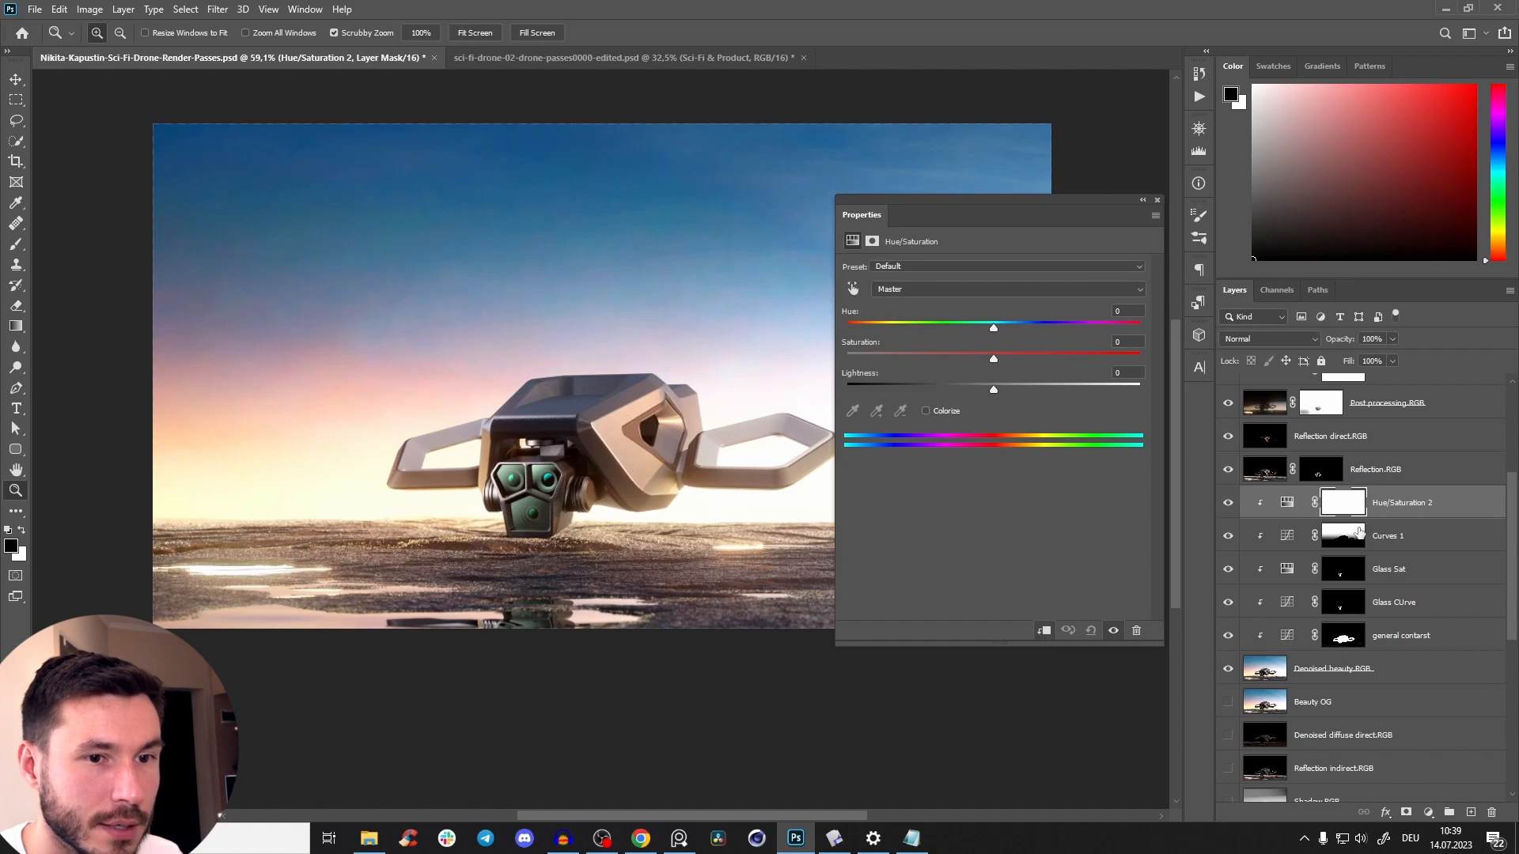
{"action": "left_click", "coordinate": [1156, 200]}
Copy the full Curves 1 mask into the new Hue/Saturation layer's mask, deselect, and return to the image view.
{"action": "left_click", "coordinate": [1345, 548]}
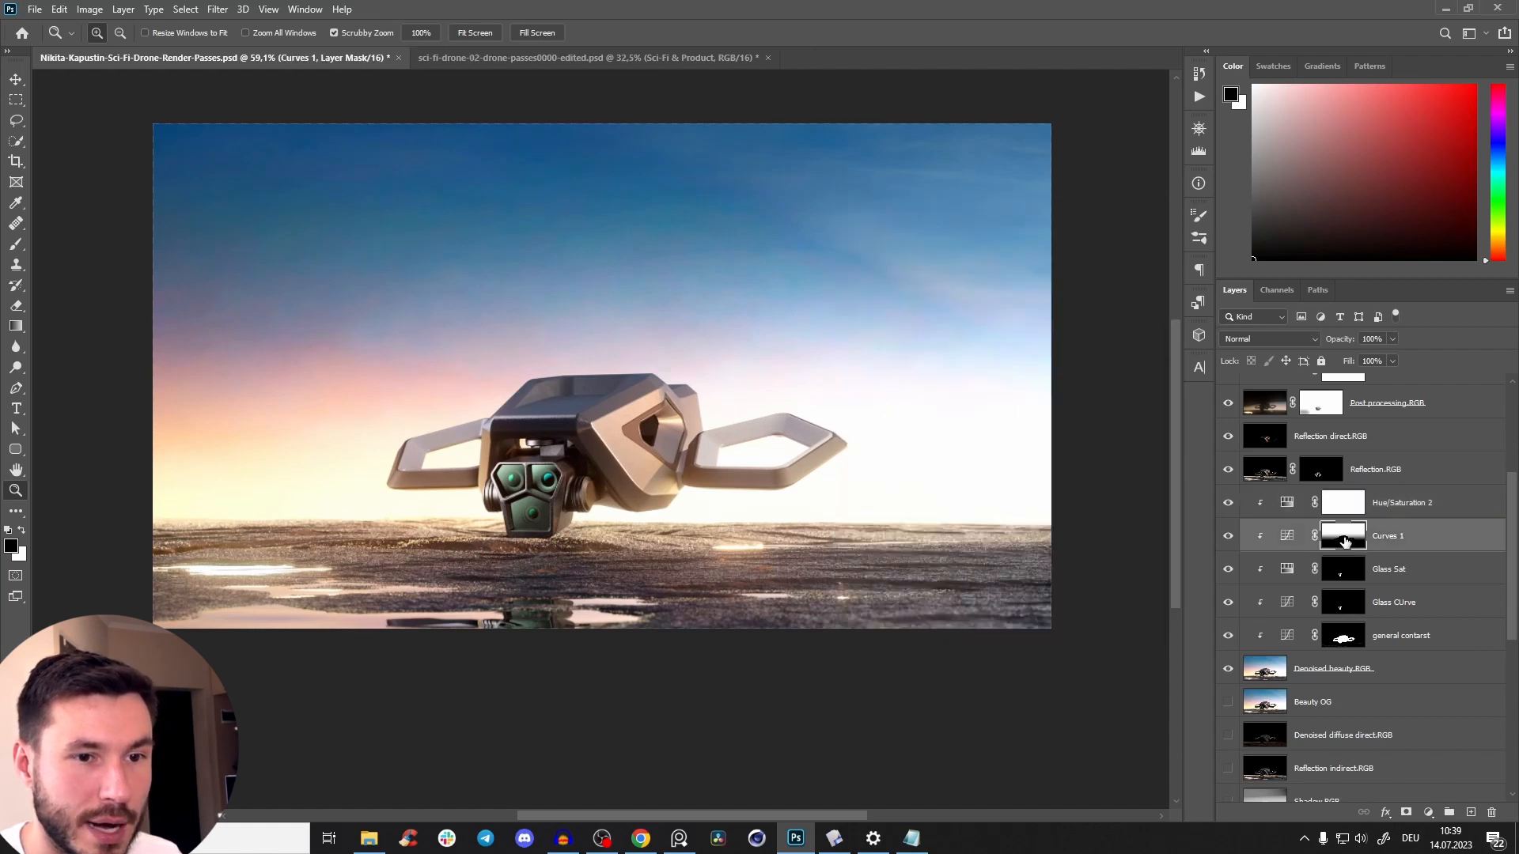
{"action": "left_click", "coordinate": [1348, 544], "text": "alt"}
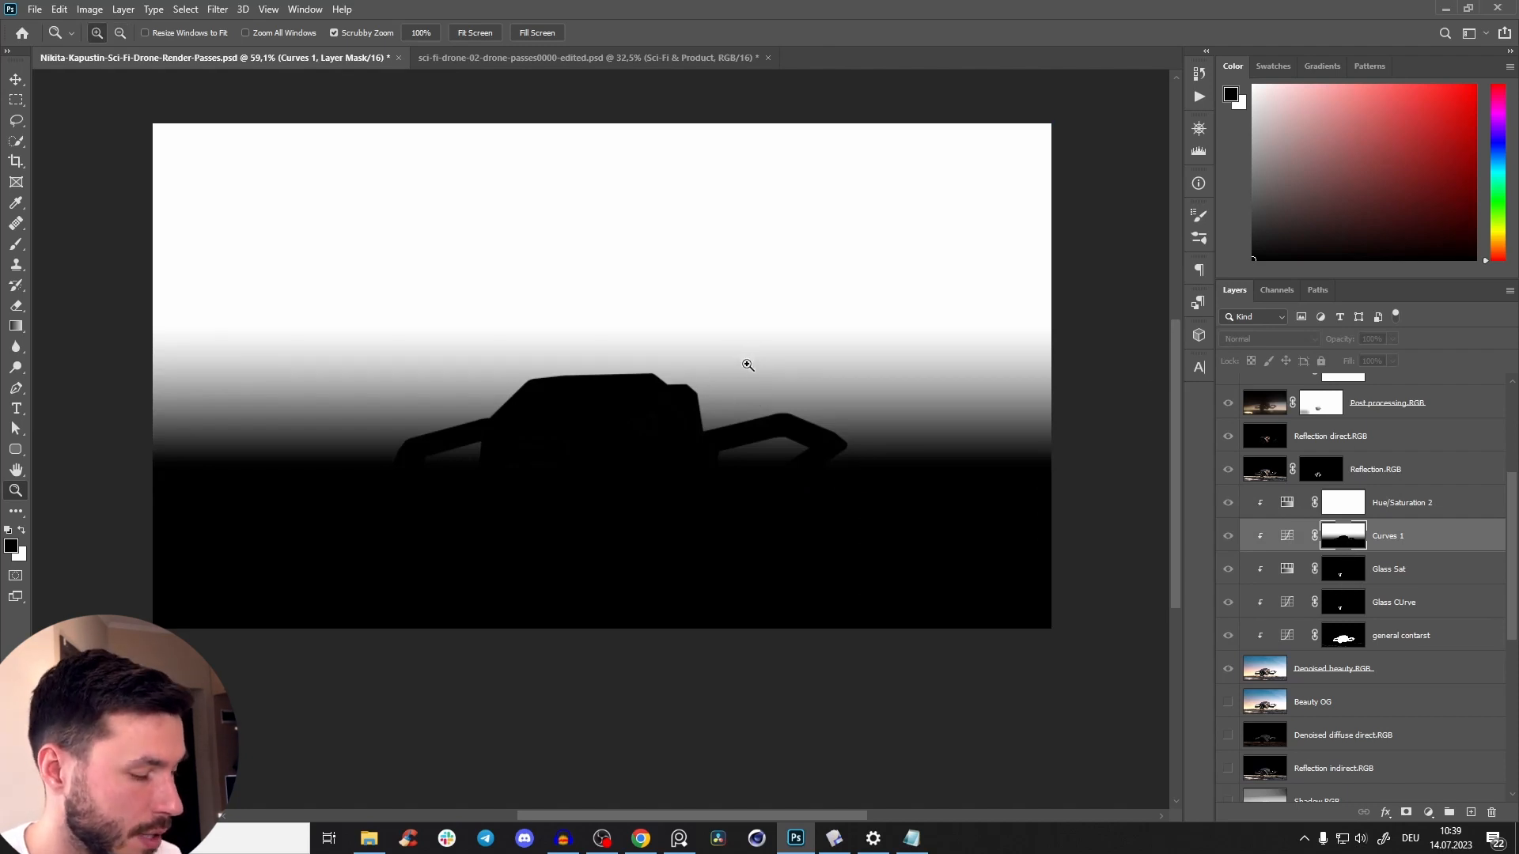
{"action": "key", "text": "a"}
{"action": "key", "text": "ctrl+a"}
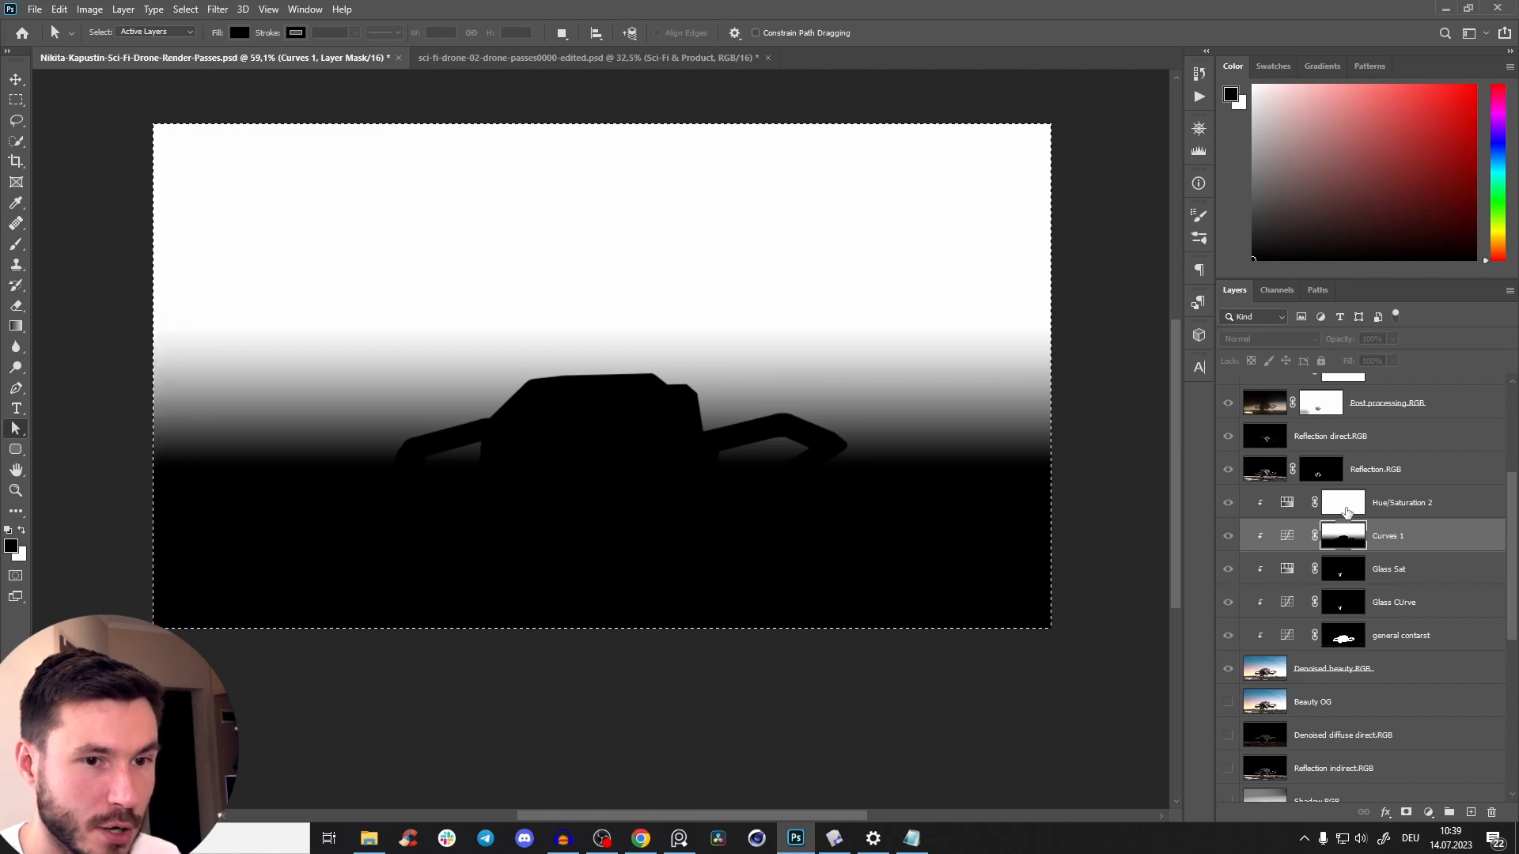
{"action": "left_click", "coordinate": [1342, 510]}
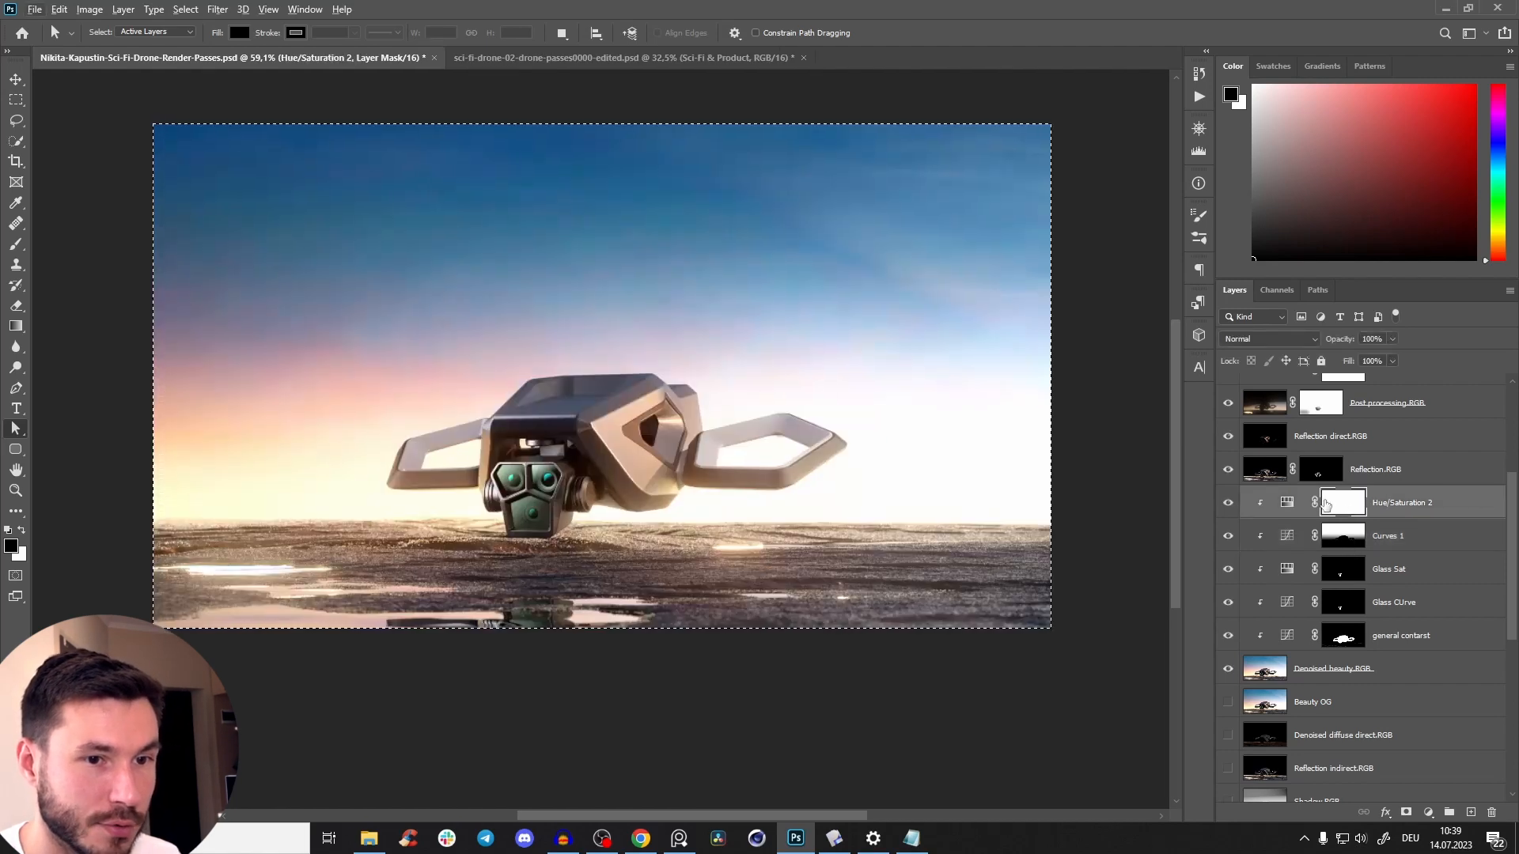
{"action": "left_click", "coordinate": [1342, 507], "text": "alt"}
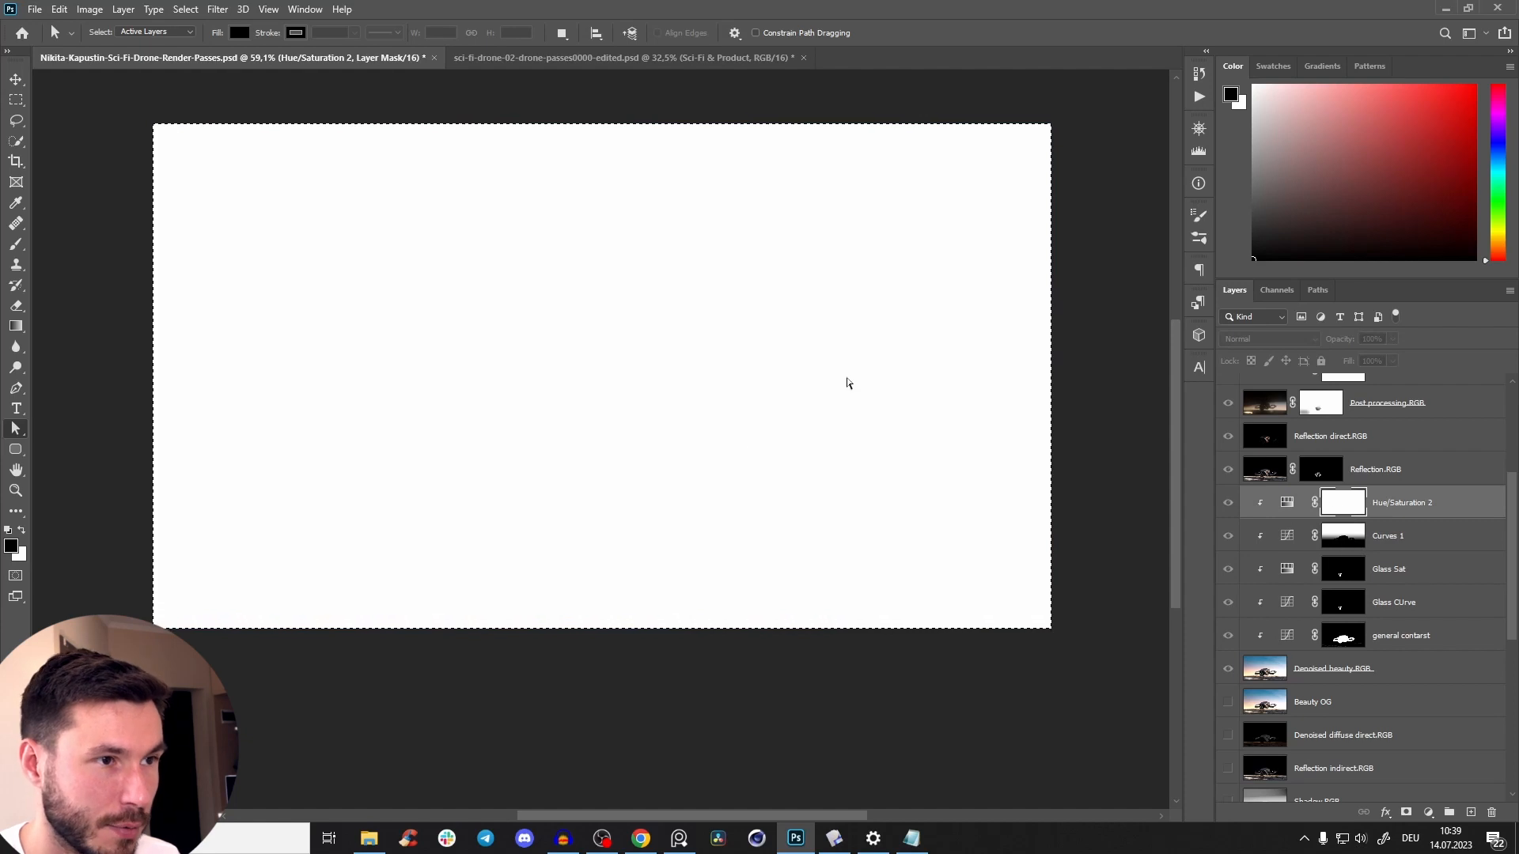
{"action": "key", "text": "ctrl+v"}
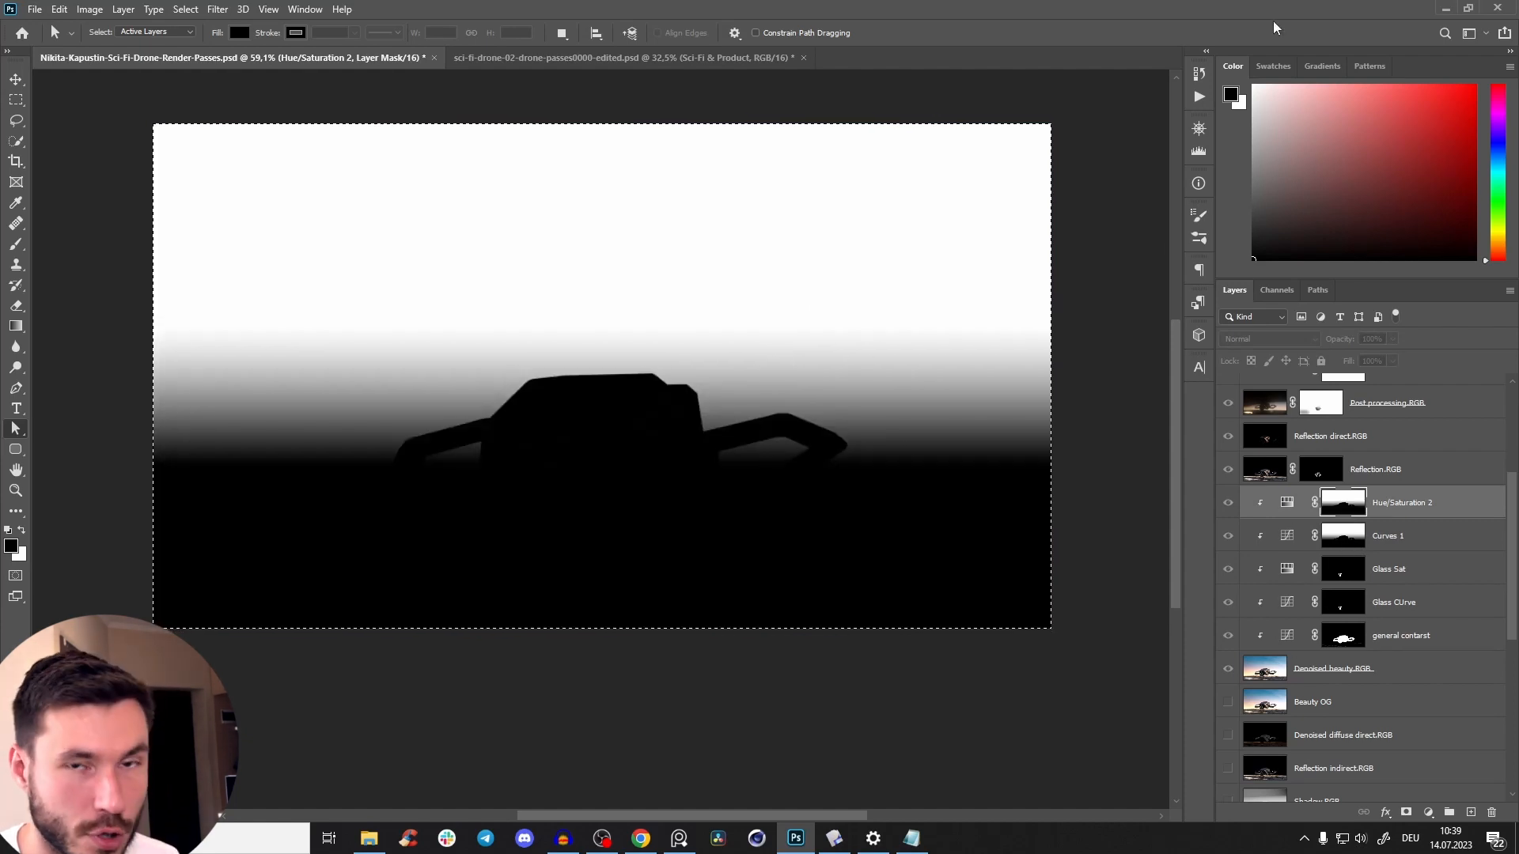
{"action": "key", "text": "ctrl+d"}
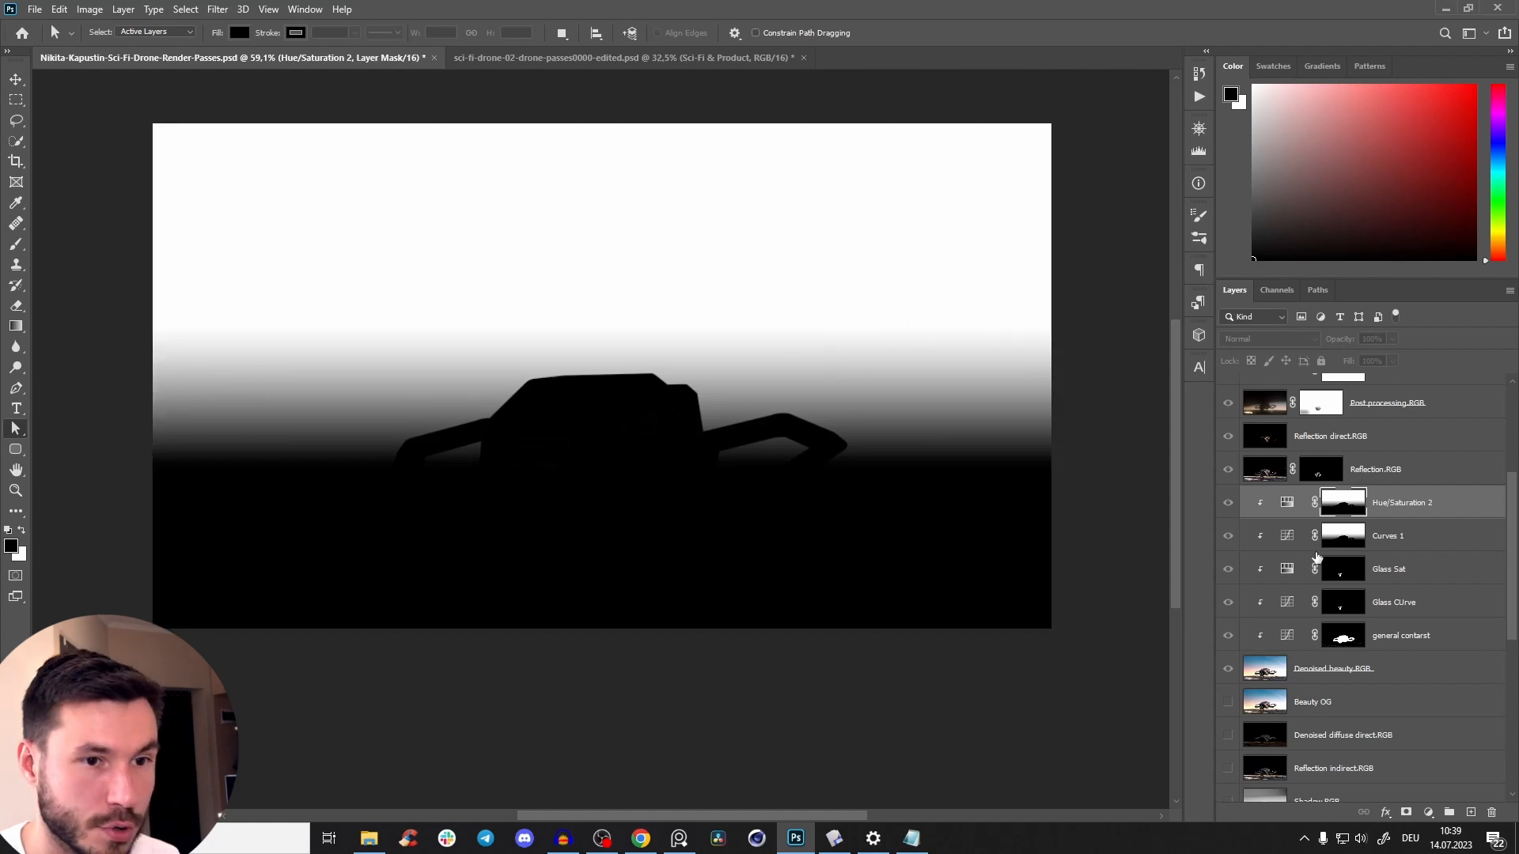
{"action": "left_click", "coordinate": [1347, 498], "text": "alt"}
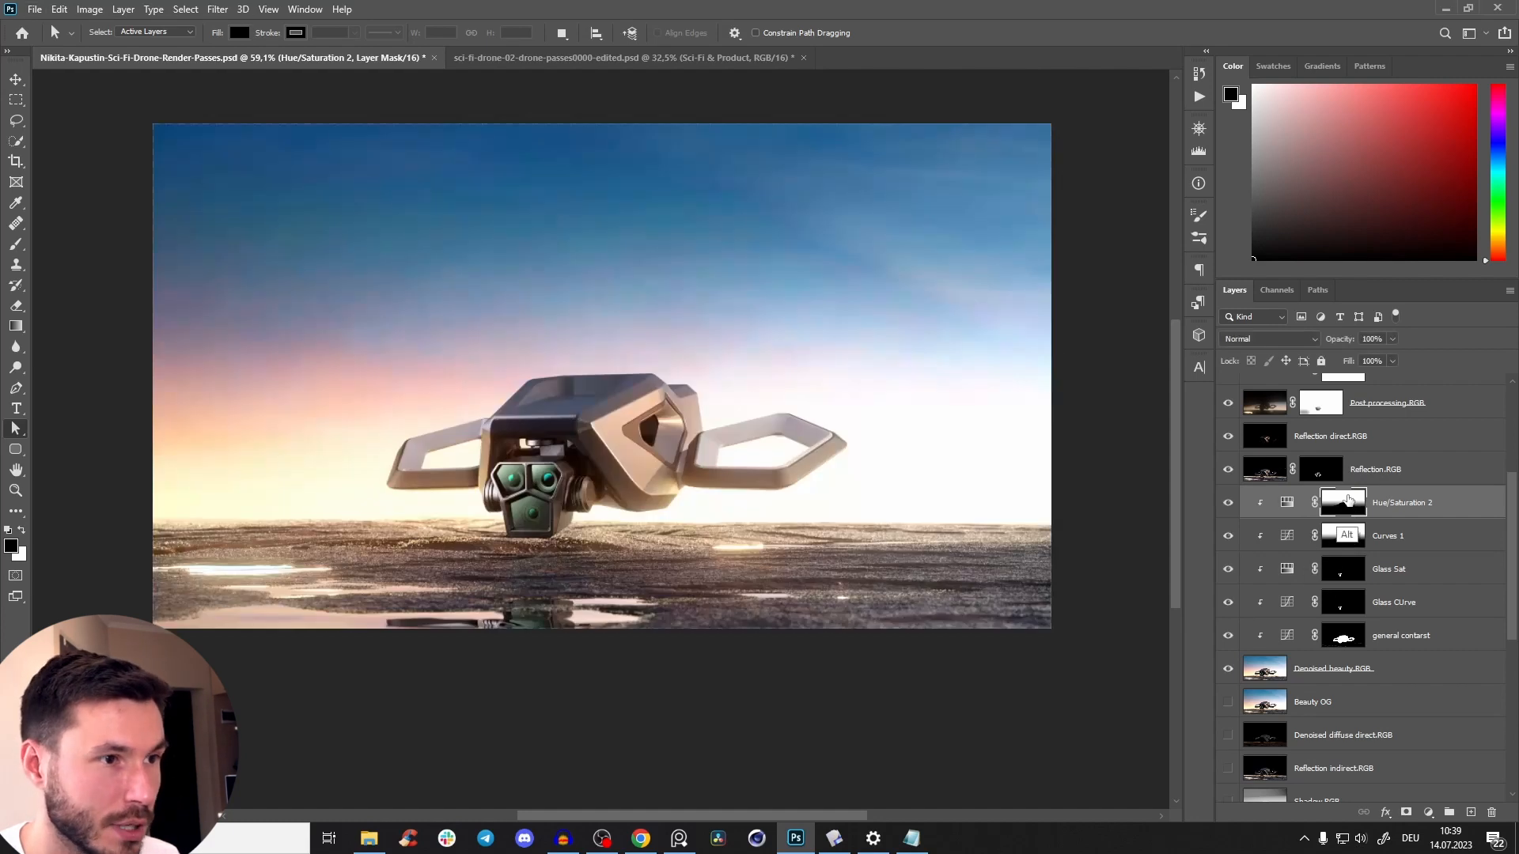
Shift the sky toward teal in the Hue/Saturation adjustment with Hue -16 and Saturation -12.
{"action": "double_click", "coordinate": [1287, 504]}
{"action": "mouse_move", "coordinate": [995, 357]}
{"action": "left_mouse_down"}
{"action": "mouse_move", "coordinate": [1091, 351]}
{"action": "mouse_move", "coordinate": [907, 315]}
{"action": "mouse_move", "coordinate": [1123, 344]}
{"action": "mouse_move", "coordinate": [945, 351]}
{"action": "mouse_move", "coordinate": [1070, 357]}
{"action": "mouse_move", "coordinate": [968, 360]}
{"action": "mouse_move", "coordinate": [990, 361]}
{"action": "left_mouse_up"}
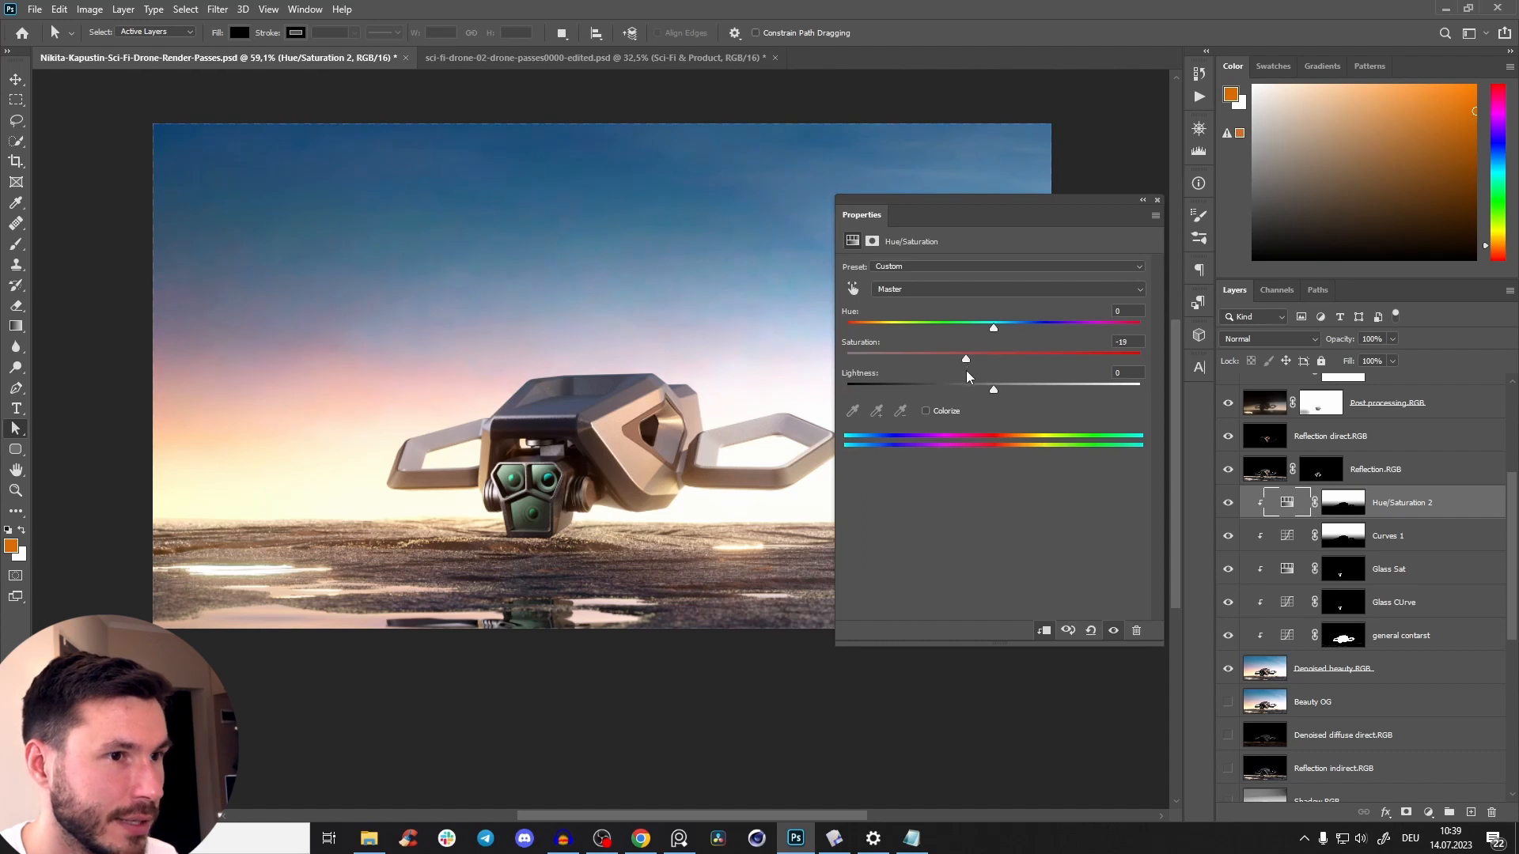
{"action": "left_click_drag", "start_coordinate": [1012, 372], "coordinate": [975, 346]}
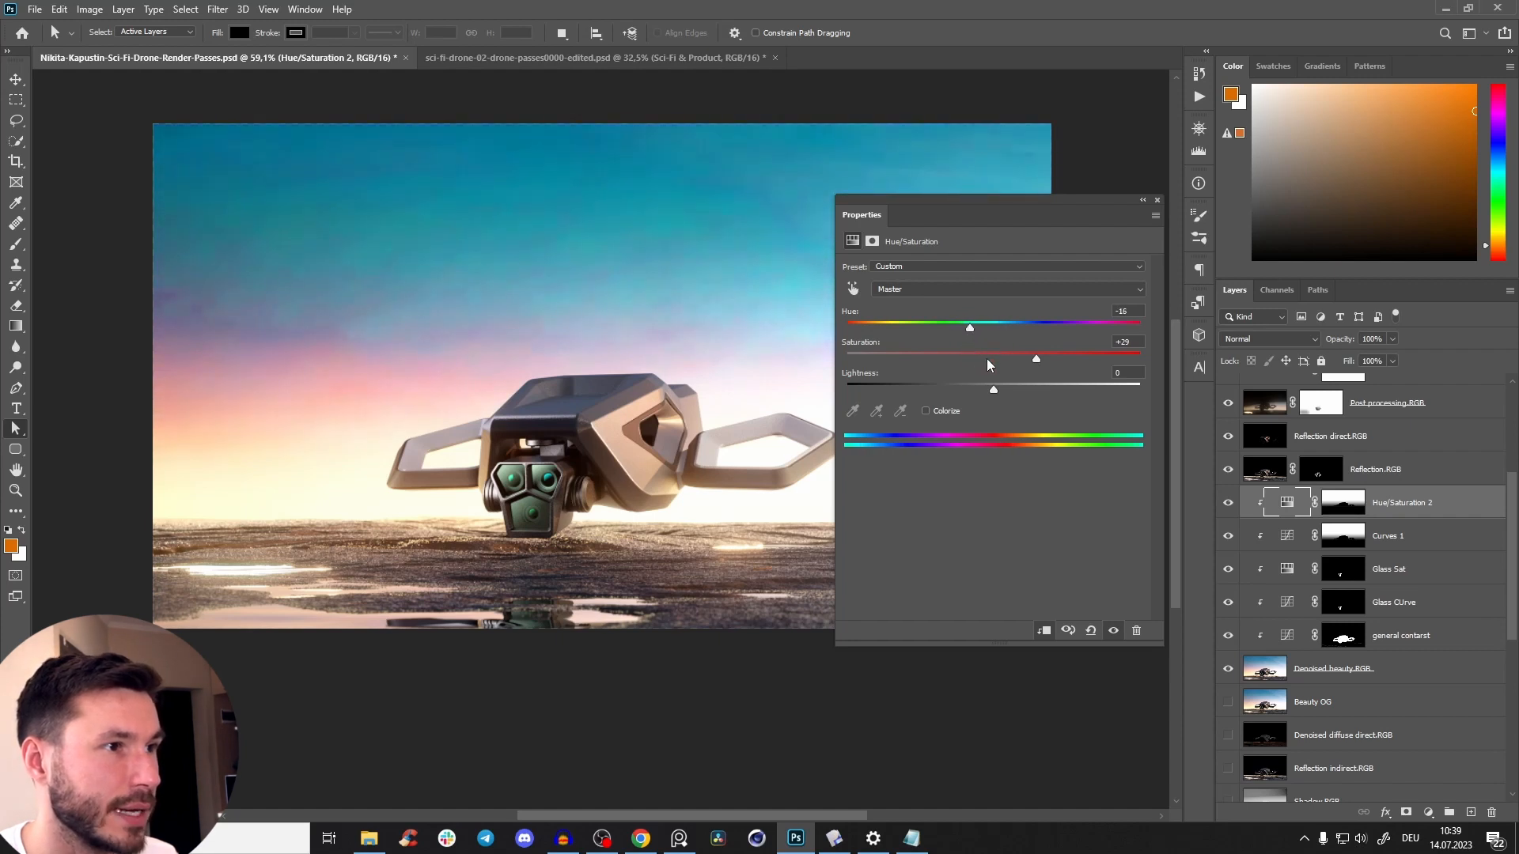
{"action": "left_click_drag", "start_coordinate": [1036, 362], "coordinate": [977, 374]}
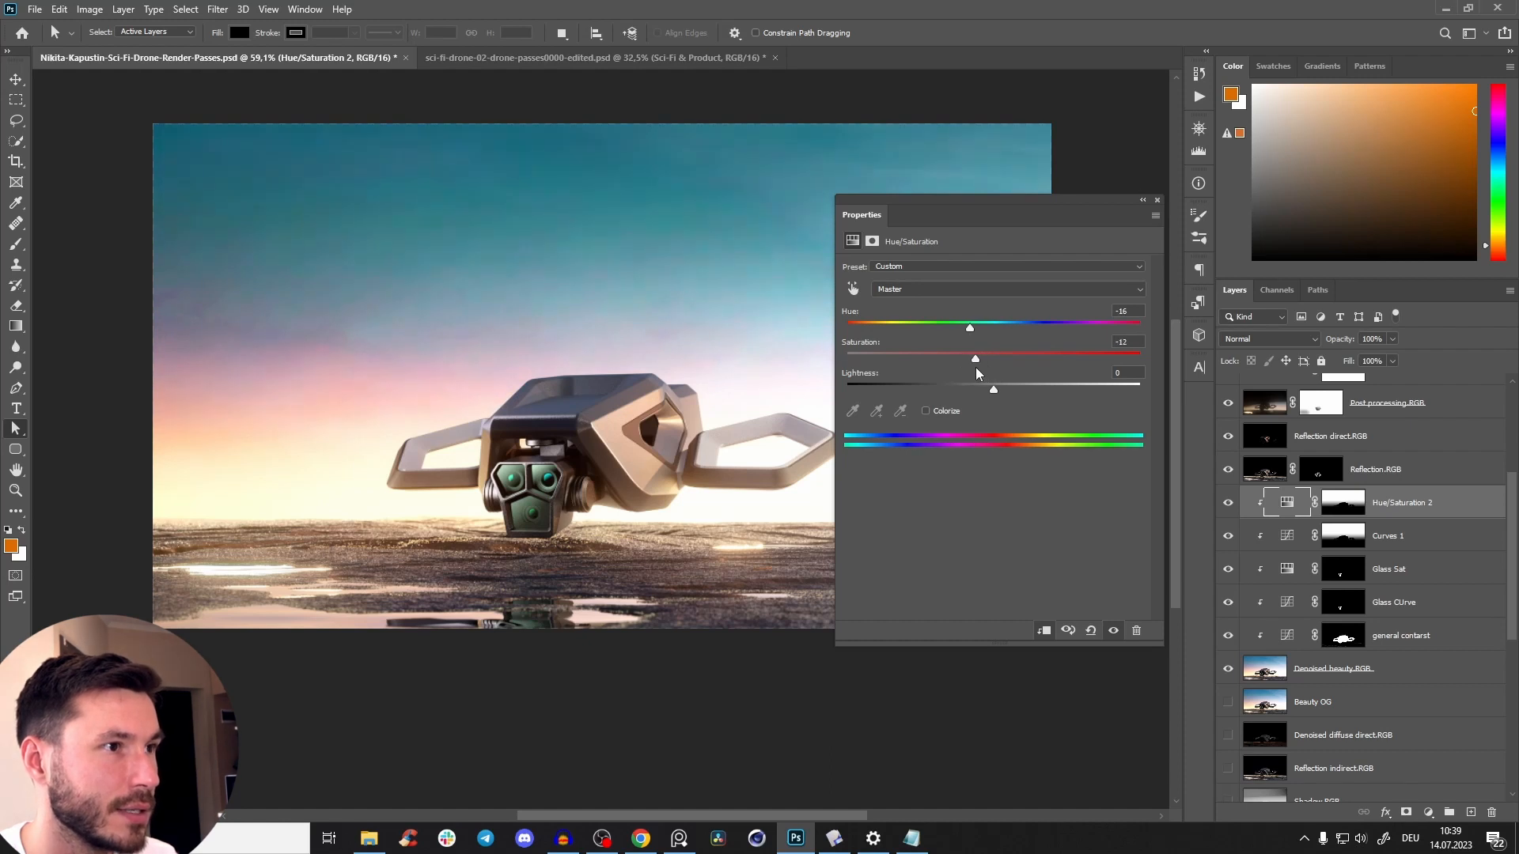
{"action": "left_click", "coordinate": [1158, 202]}
Darken the sky further by moving the Curves 1 point to input 146, output 89, and compare both sky adjustments on and off.
{"action": "double_click", "coordinate": [1293, 544]}
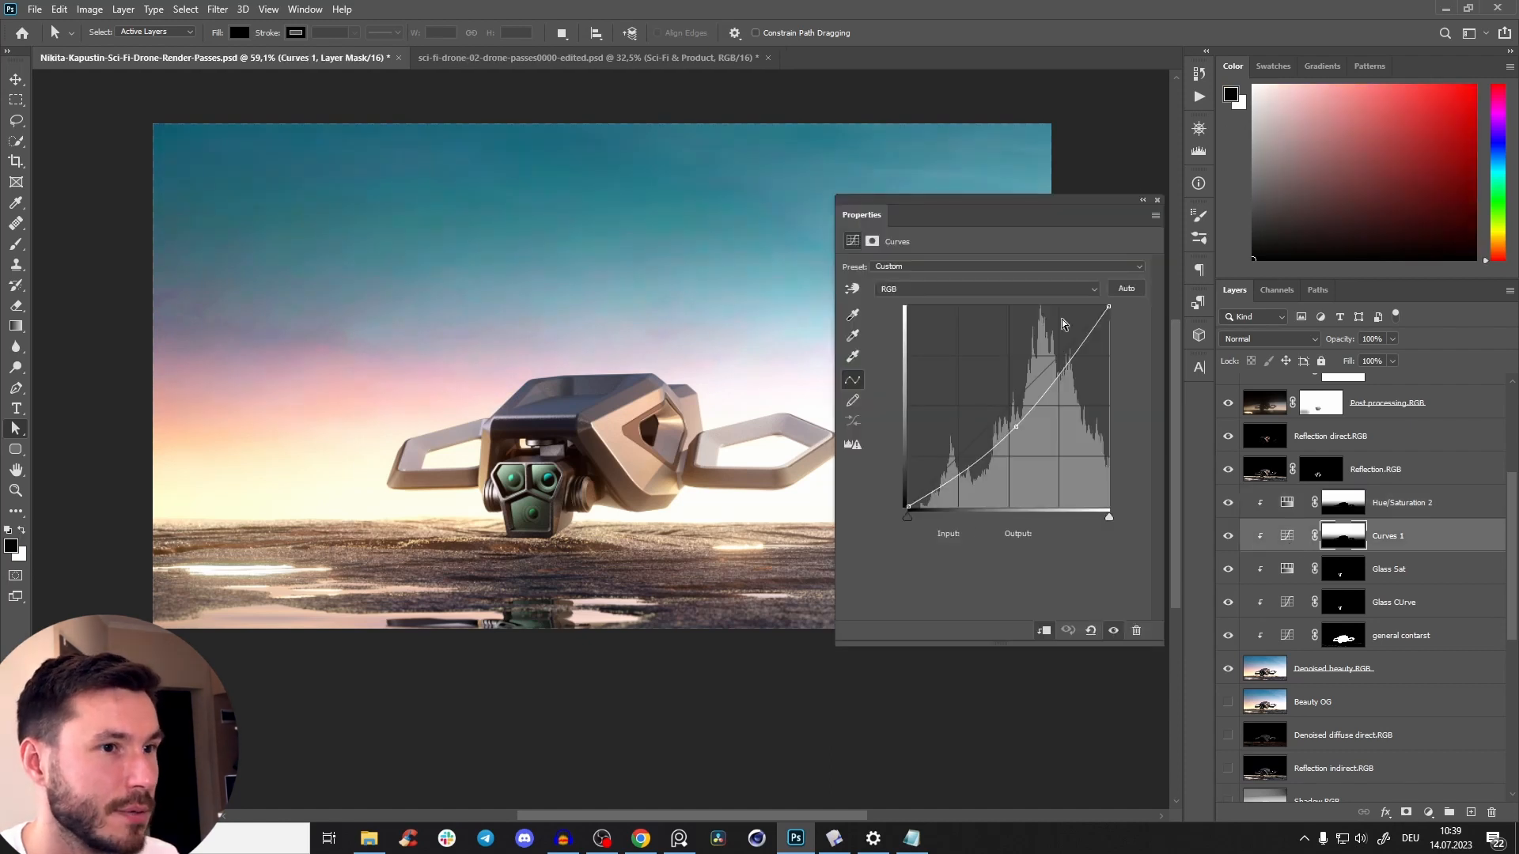
{"action": "left_click_drag", "start_coordinate": [1026, 416], "coordinate": [1024, 438]}
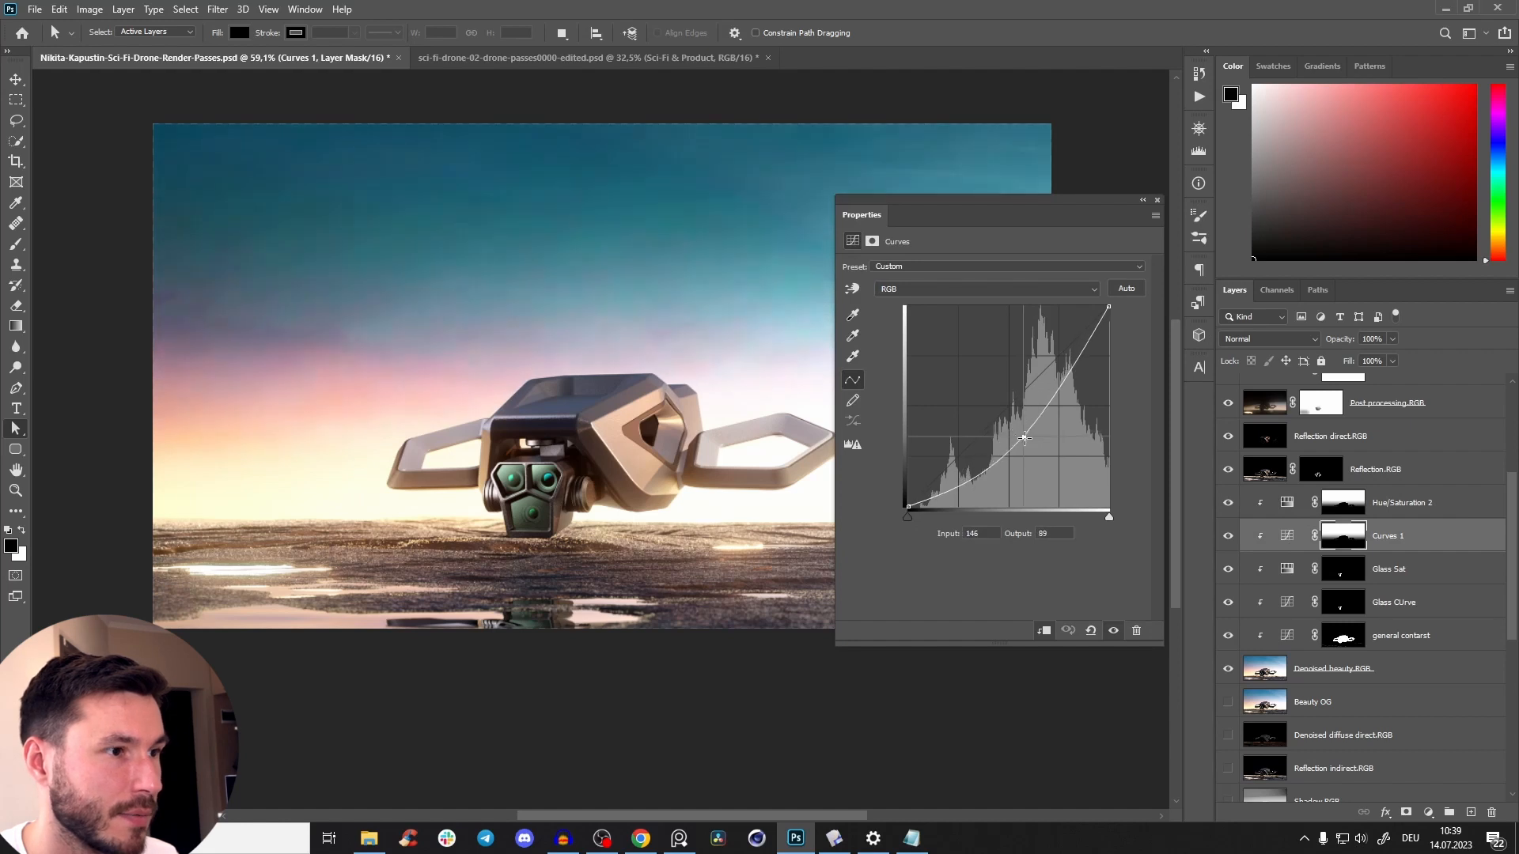
{"action": "left_click", "coordinate": [1157, 200]}
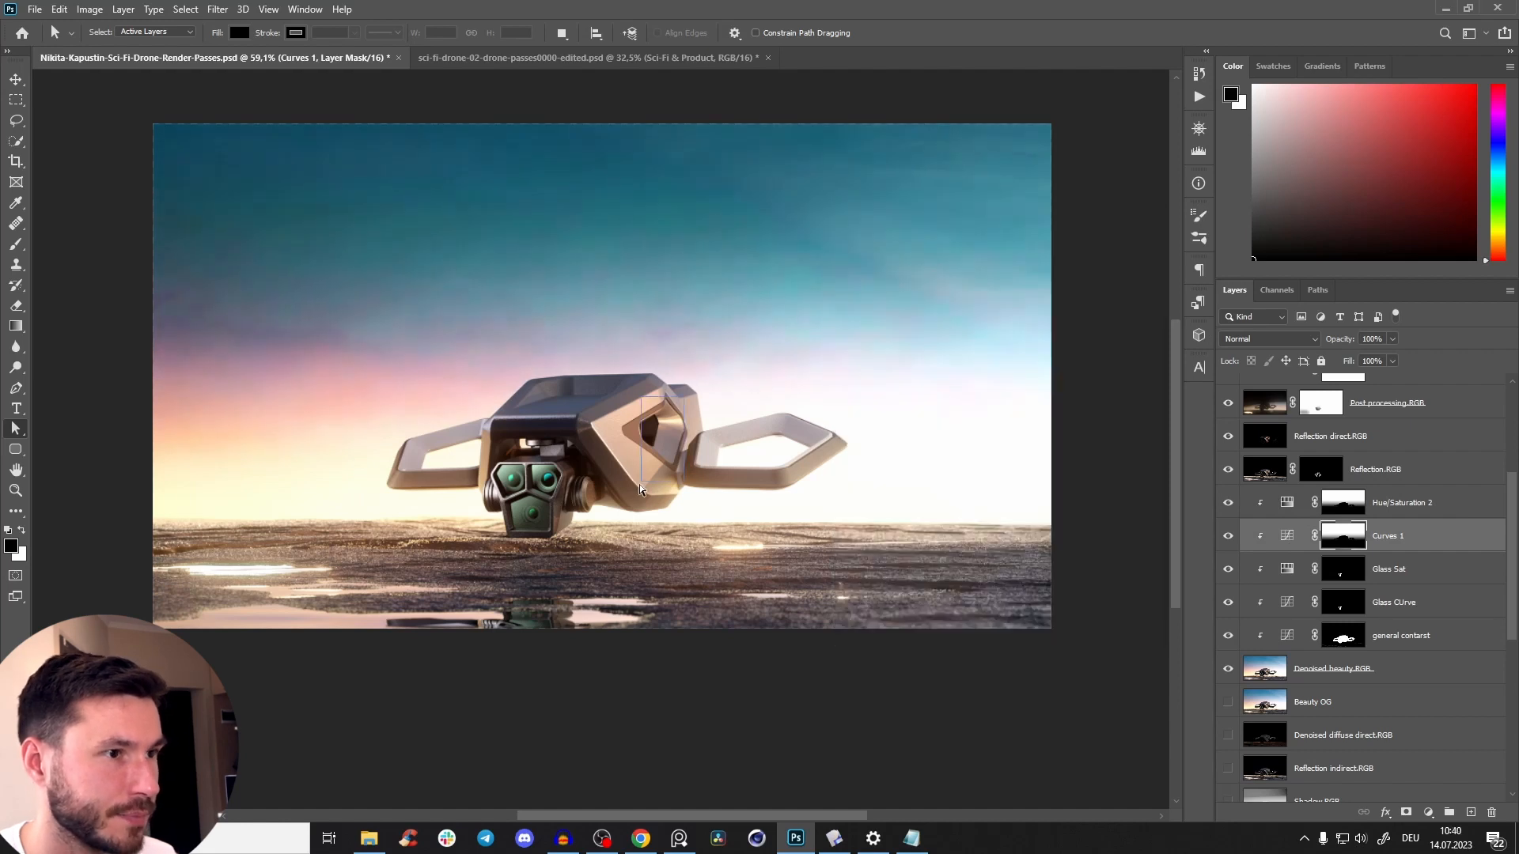
{"action": "key", "text": "z"}
{"action": "left_click_drag", "start_coordinate": [745, 401], "coordinate": [657, 439]}
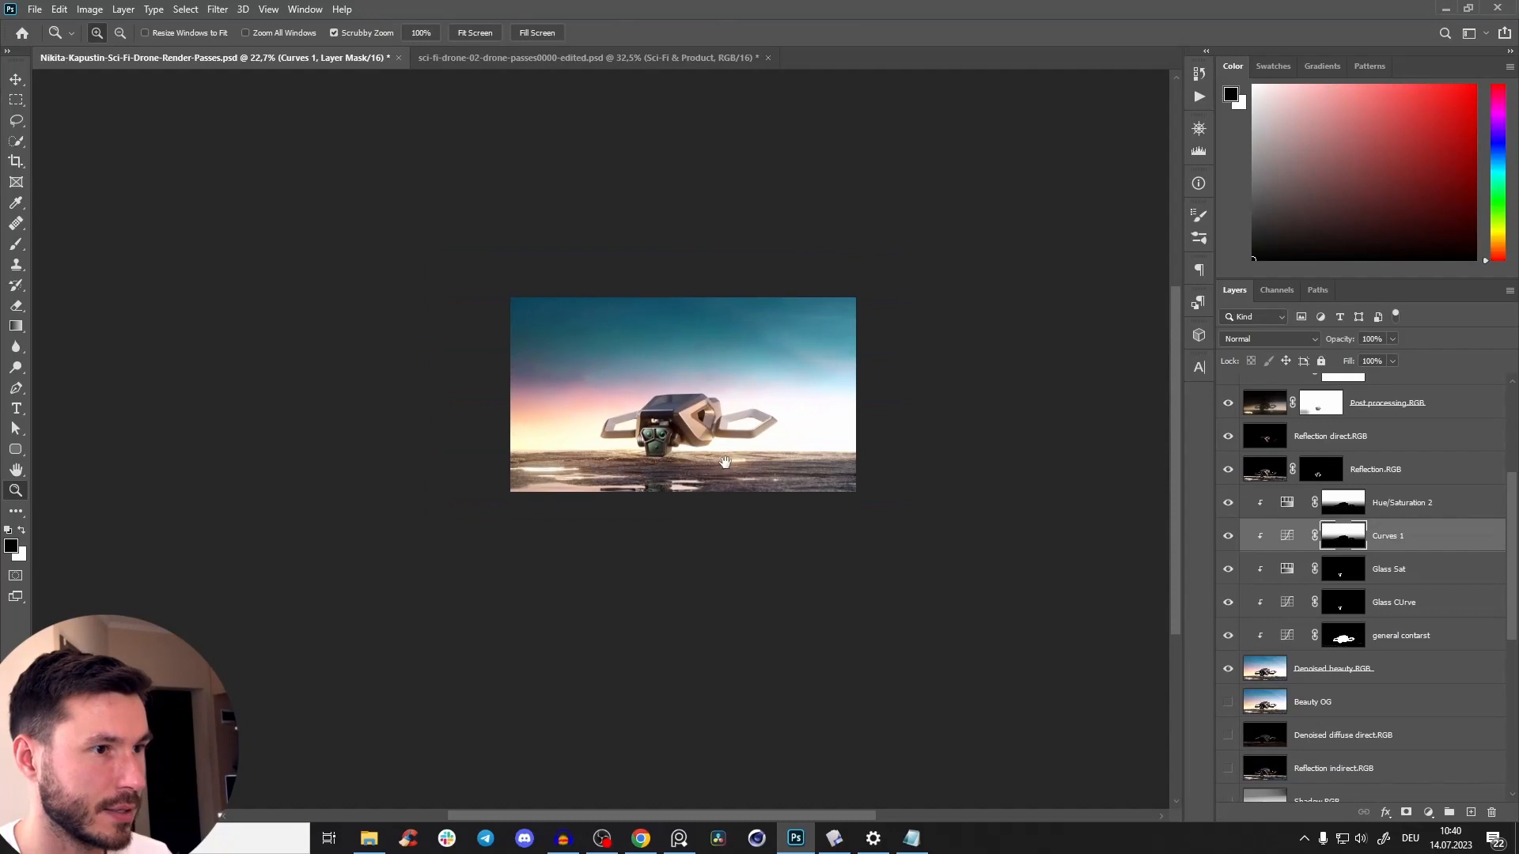
{"action": "left_click_drag", "start_coordinate": [1227, 535], "coordinate": [1225, 518]}
{"action": "left_click_drag", "start_coordinate": [682, 394], "coordinate": [719, 332]}
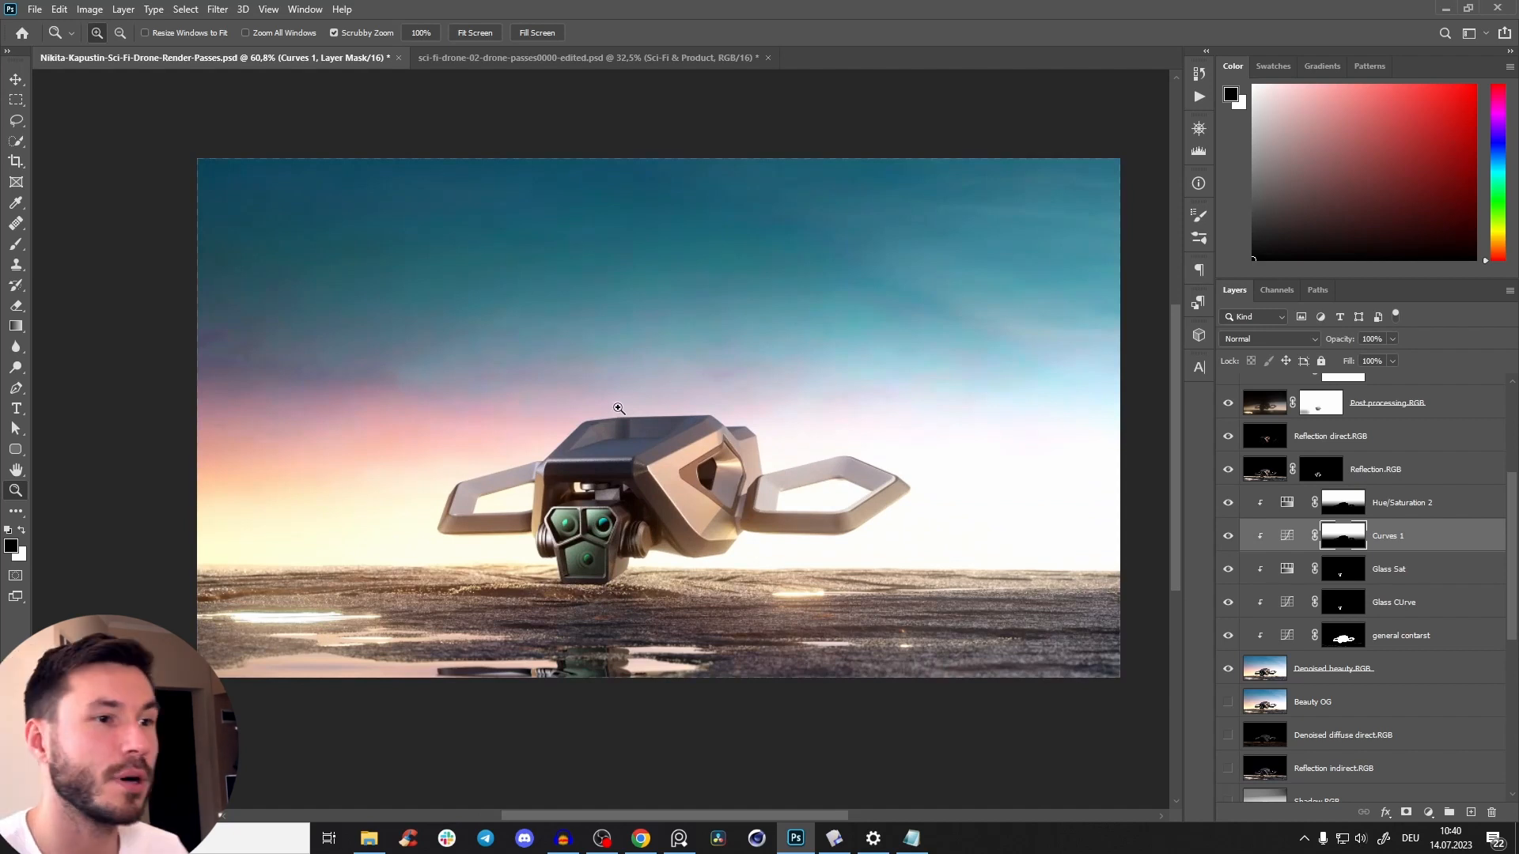
Add a blank, unclipped scratch layer above Hue/Saturation 1 and set the foreground colour to red.
{"action": "left_click_drag", "start_coordinate": [613, 507], "coordinate": [643, 486]}
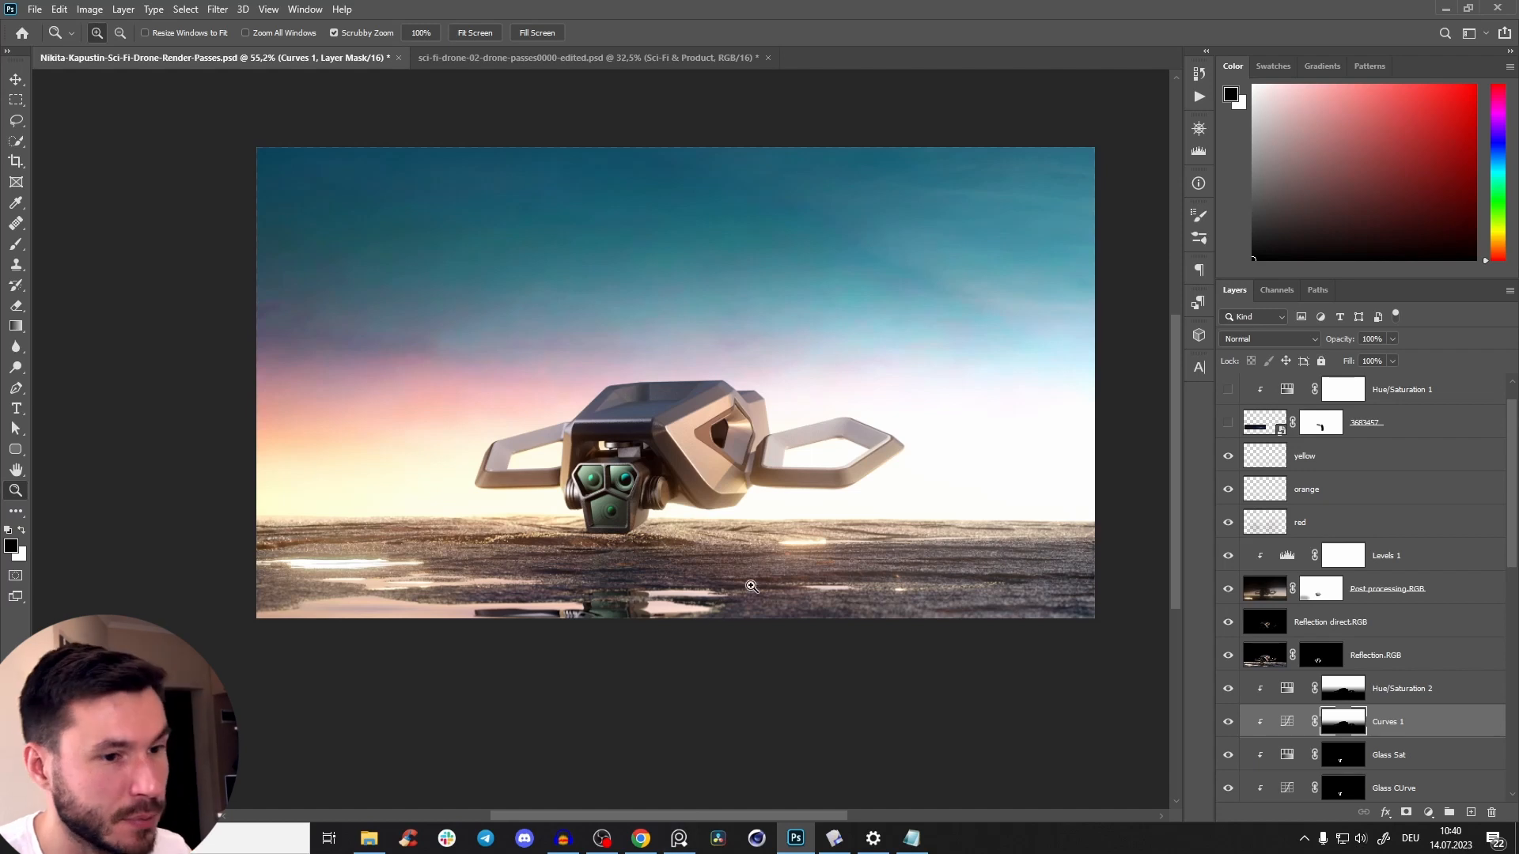
{"action": "left_click_drag", "start_coordinate": [752, 587], "coordinate": [711, 562]}
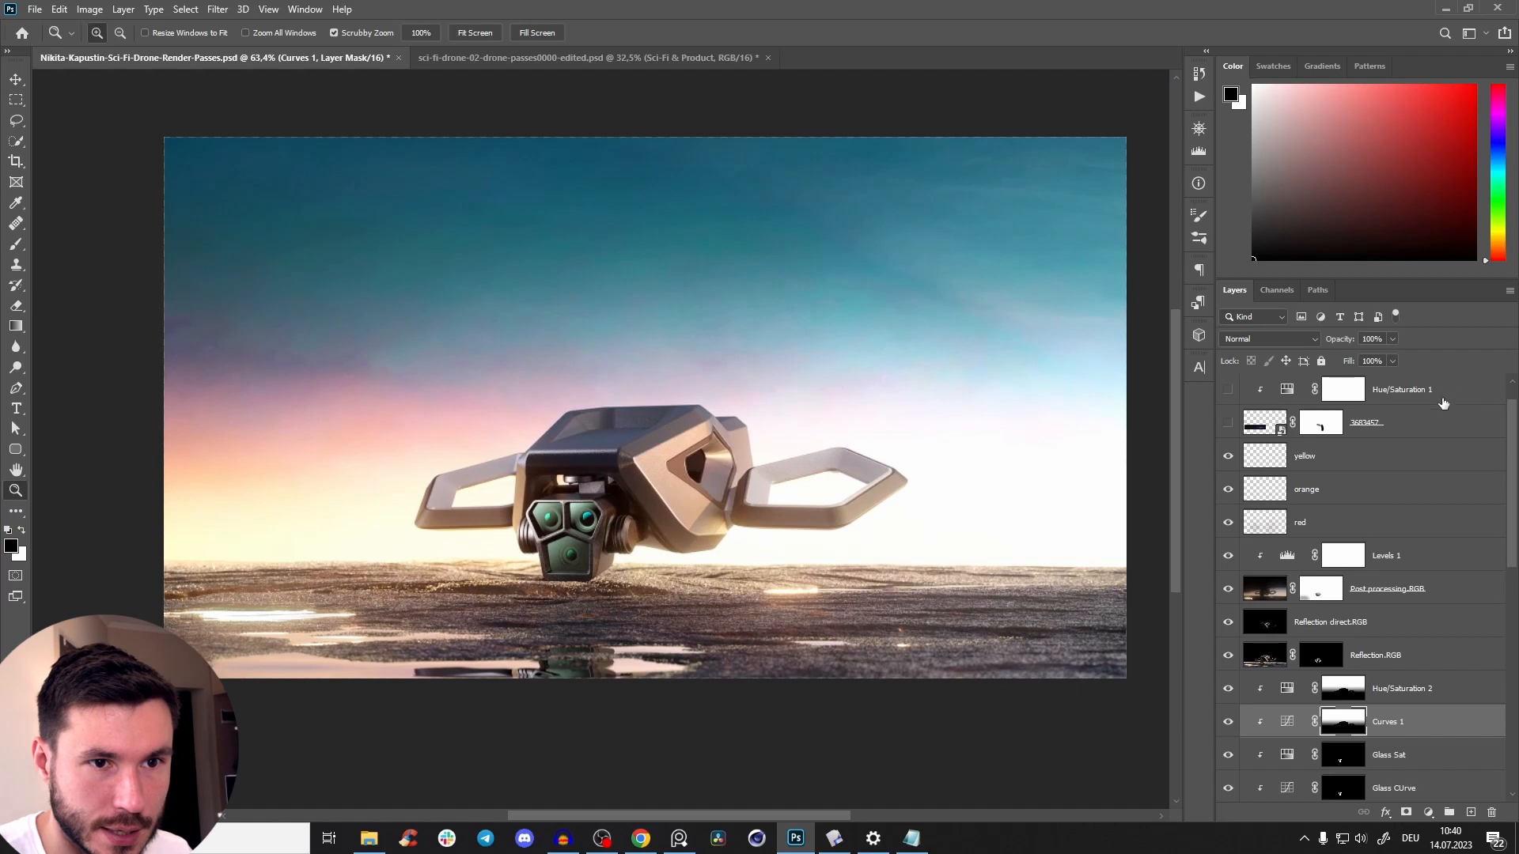
{"action": "left_click", "coordinate": [1443, 404]}
{"action": "left_click", "coordinate": [1471, 813]}
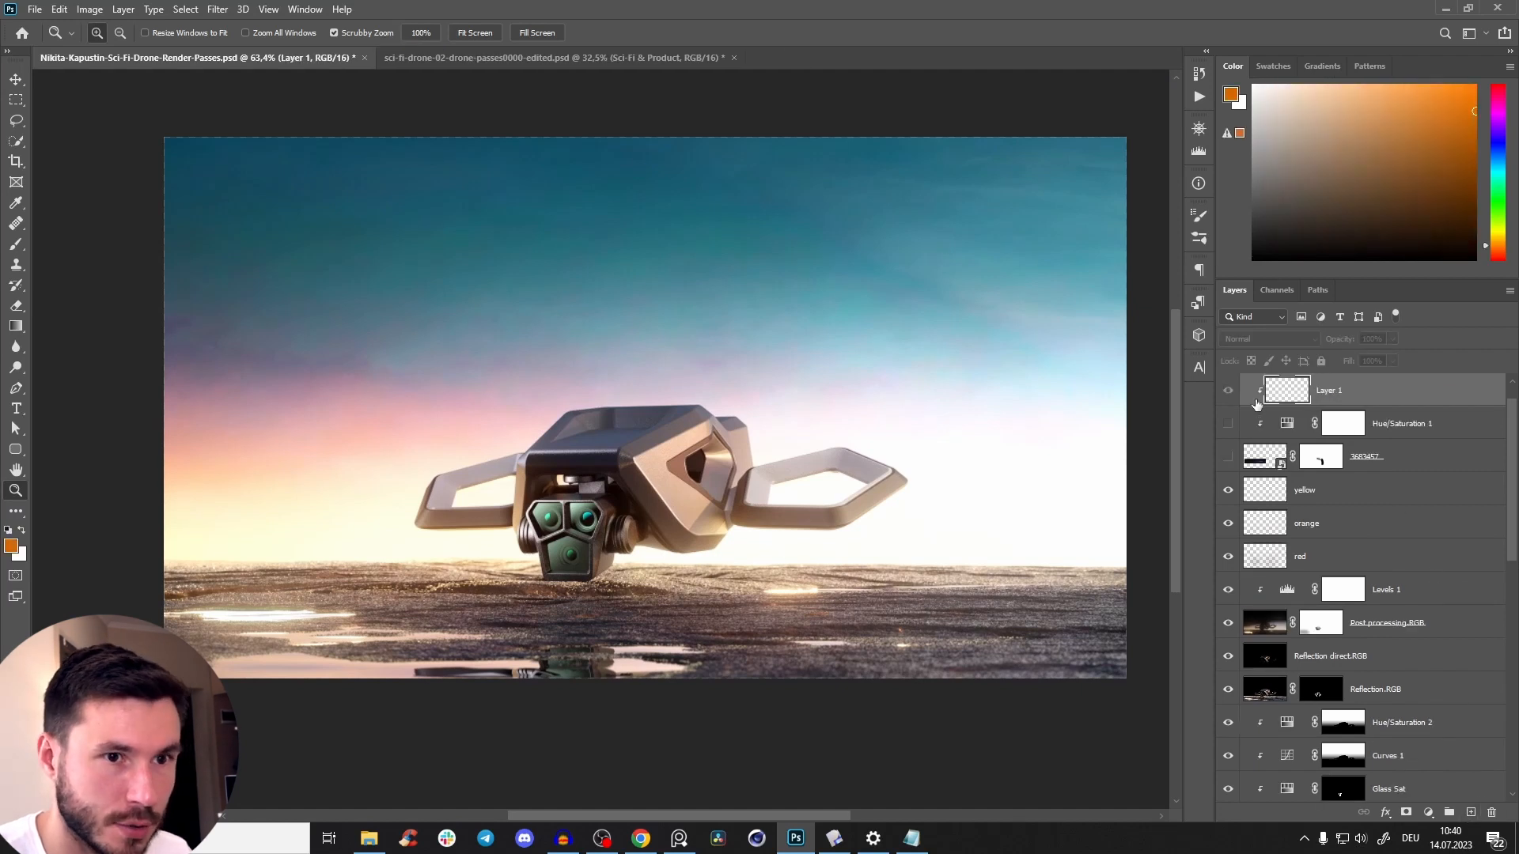
{"action": "left_click", "coordinate": [1345, 407], "text": "alt"}
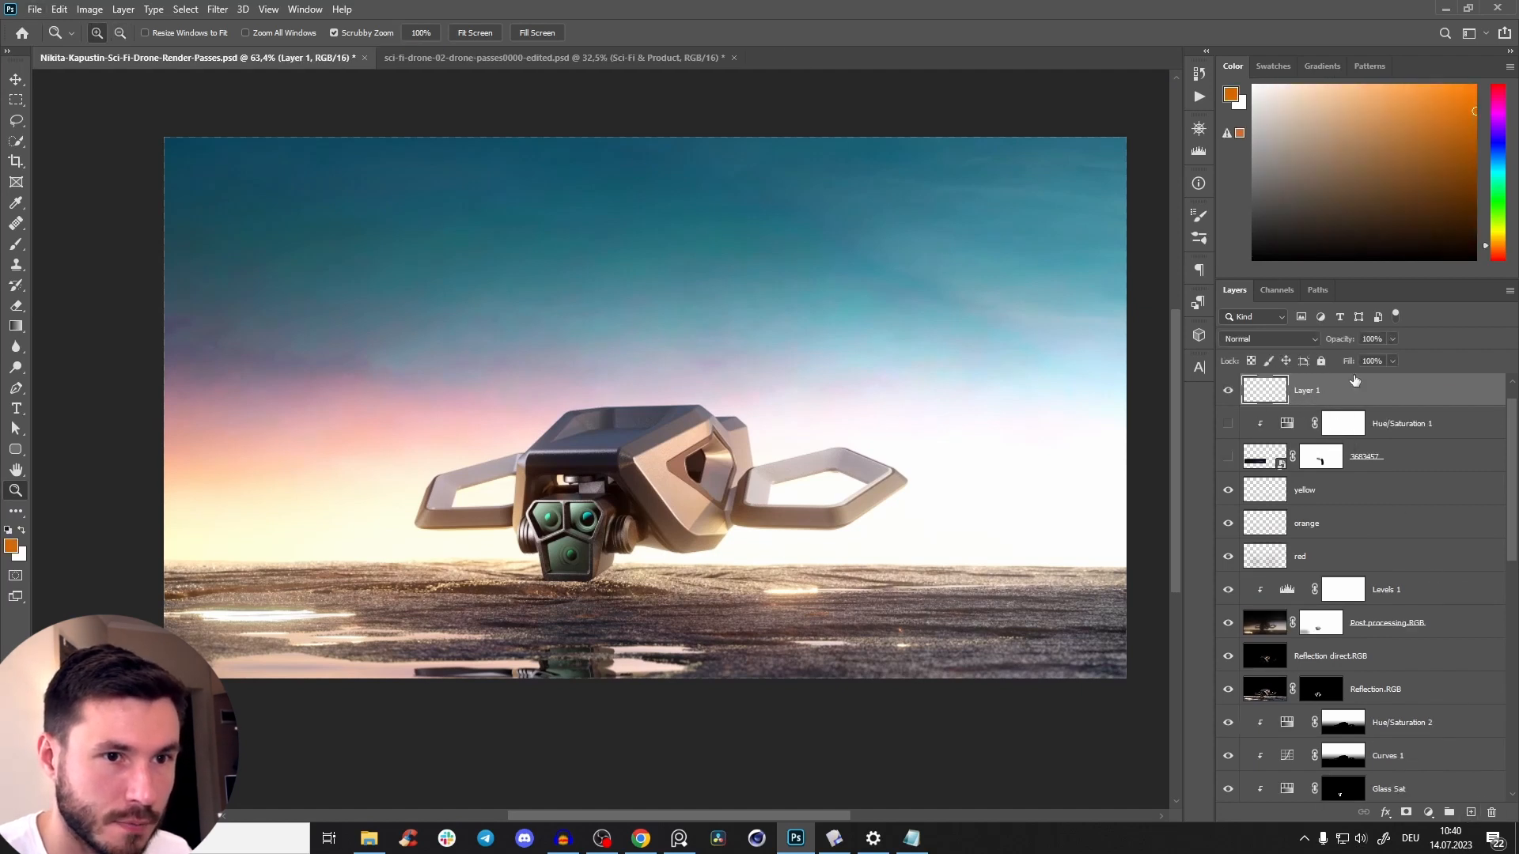
{"action": "left_click", "coordinate": [1498, 85]}
{"action": "mouse_move", "coordinate": [850, 451]}
{"action": "left_mouse_down"}
{"action": "mouse_move", "coordinate": [854, 532]}
{"action": "mouse_move", "coordinate": [787, 518]}
{"action": "mouse_move", "coordinate": [831, 447]}
{"action": "left_mouse_up"}
Try red brush strokes across the ground and horizon area of the image, undoing each one.
{"action": "key", "text": "b"}
{"action": "key", "text": "ctrl+z"}
{"action": "key", "text": "0"}
{"action": "mouse_move", "coordinate": [799, 513]}
{"action": "left_mouse_down"}
{"action": "mouse_move", "coordinate": [739, 535]}
{"action": "mouse_move", "coordinate": [754, 627]}
{"action": "mouse_move", "coordinate": [783, 674]}
{"action": "mouse_move", "coordinate": [851, 624]}
{"action": "left_mouse_up"}
{"action": "key", "text": "ctrl+z"}
{"action": "left_click_drag", "start_coordinate": [866, 544], "coordinate": [971, 541]}
{"action": "key", "text": "ctrl+z"}
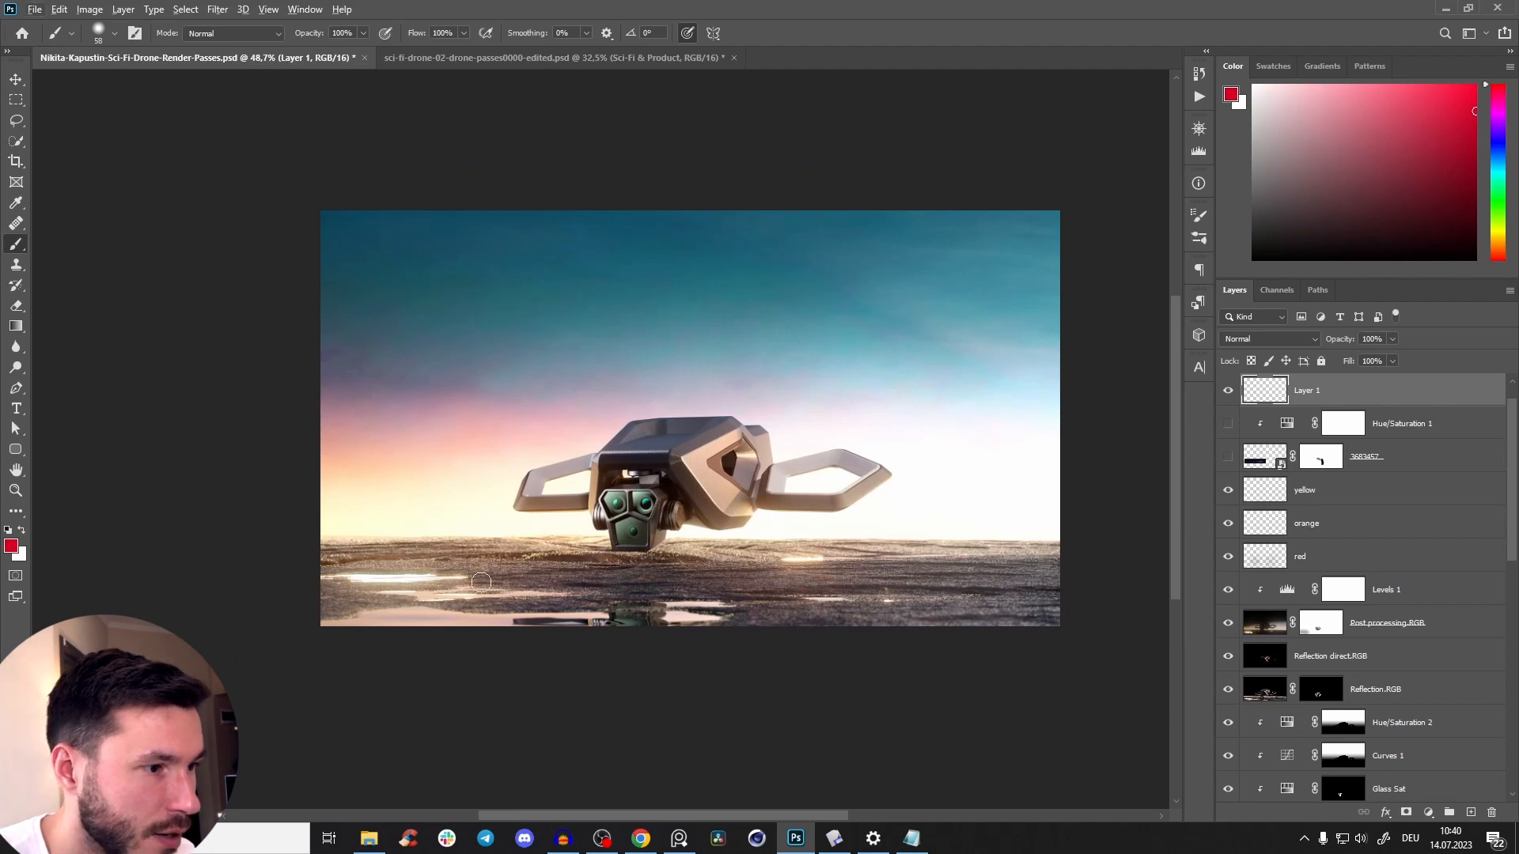
Mark the foreground strip along the image's lower edge with a red brush stroke, and undo the marks.
{"action": "left_click_drag", "start_coordinate": [353, 612], "coordinate": [1071, 617]}
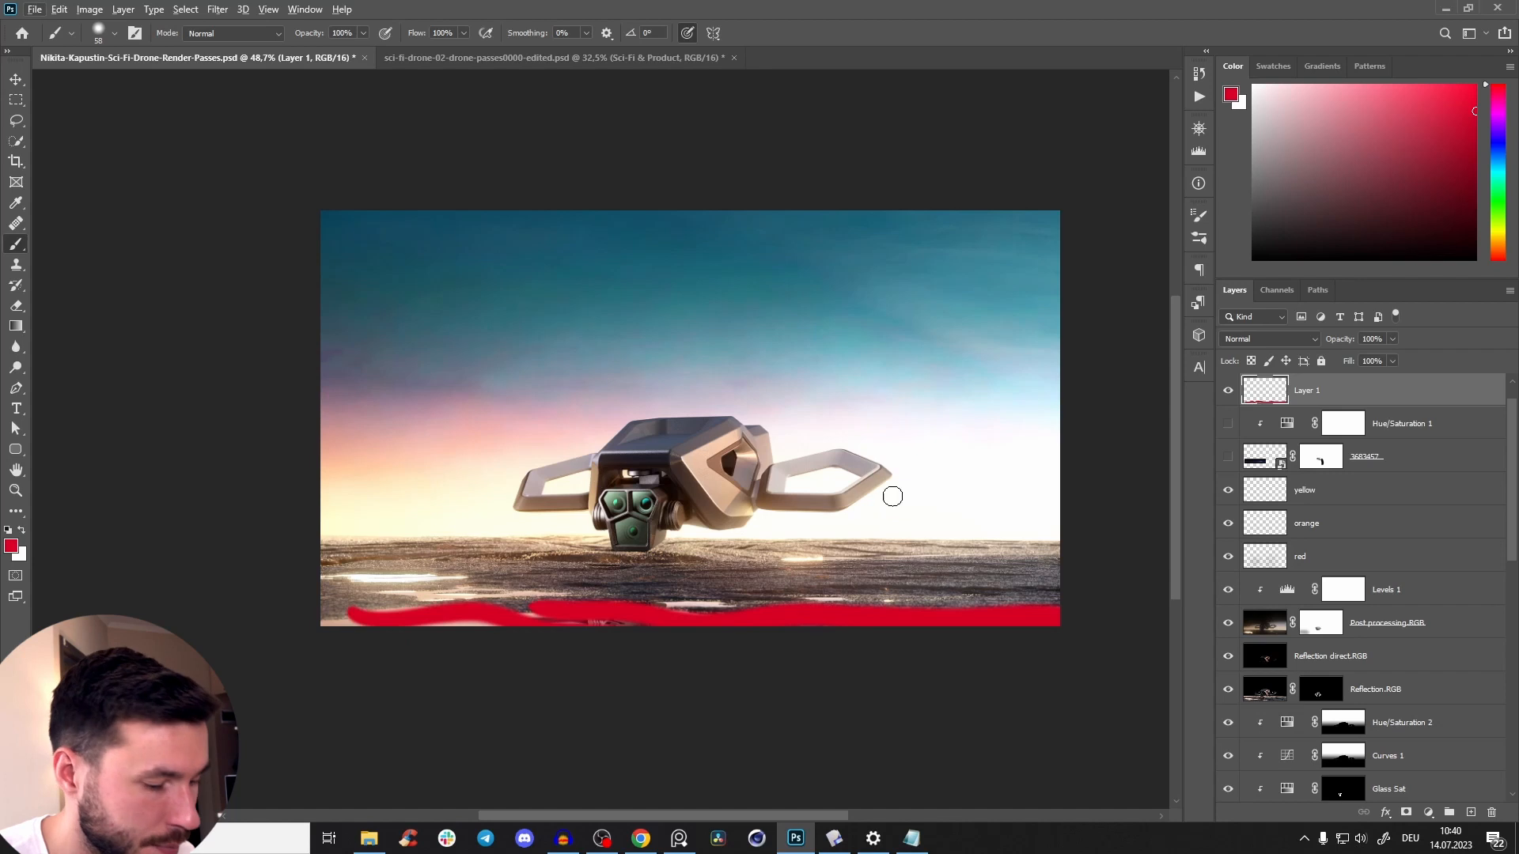
{"action": "key", "text": "ctrl+z"}
{"action": "mouse_move", "coordinate": [589, 612]}
{"action": "left_mouse_down"}
{"action": "mouse_move", "coordinate": [439, 604]}
{"action": "mouse_move", "coordinate": [624, 624]}
{"action": "mouse_move", "coordinate": [655, 568]}
{"action": "mouse_move", "coordinate": [634, 550]}
{"action": "mouse_move", "coordinate": [579, 699]}
{"action": "mouse_move", "coordinate": [510, 565]}
{"action": "left_mouse_up"}
{"action": "key", "text": "ctrl+z"}
{"action": "key", "text": "z"}
{"action": "key", "text": "b"}
{"action": "key", "text": "ctrl+z"}
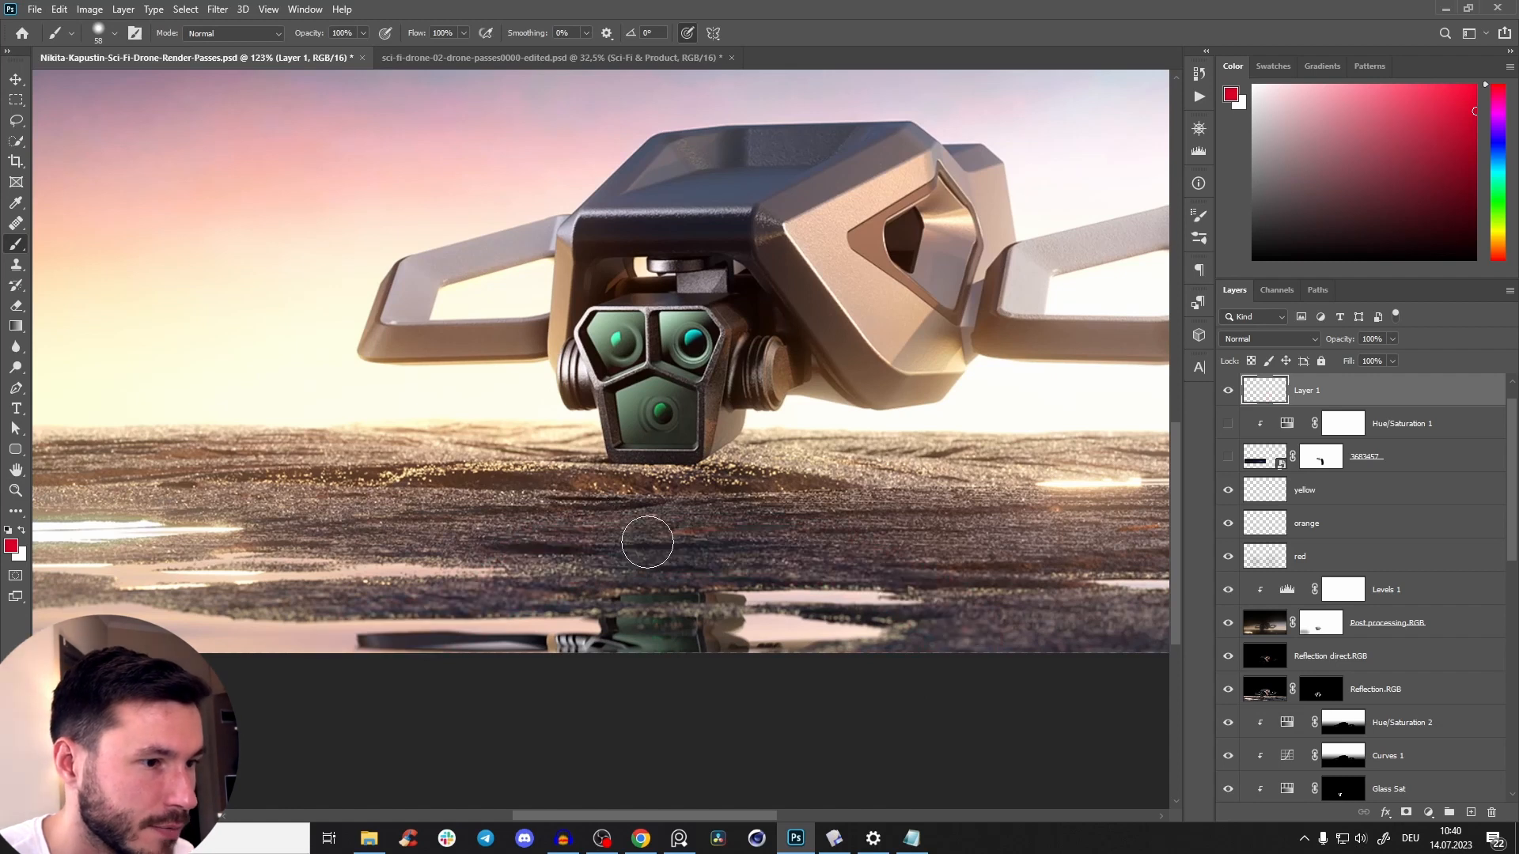
Sketch red brush marks on the ground beneath the drone's camera, and delete the scratch layer.
{"action": "right_click", "coordinate": [633, 535], "text": "alt"}
{"action": "mouse_move", "coordinate": [709, 560]}
{"action": "left_mouse_down"}
{"action": "mouse_move", "coordinate": [225, 694]}
{"action": "mouse_move", "coordinate": [517, 554]}
{"action": "left_mouse_up"}
{"action": "mouse_move", "coordinate": [697, 511]}
{"action": "left_mouse_down"}
{"action": "mouse_move", "coordinate": [779, 430]}
{"action": "mouse_move", "coordinate": [728, 468]}
{"action": "mouse_move", "coordinate": [657, 426]}
{"action": "left_mouse_up"}
{"action": "key", "text": "ctrl+z"}
{"action": "key", "text": "z"}
{"action": "left_click_drag", "start_coordinate": [792, 484], "coordinate": [700, 575]}
{"action": "scroll", "coordinate": [611, 505], "scroll_direction": "up", "scroll_amount": 2}
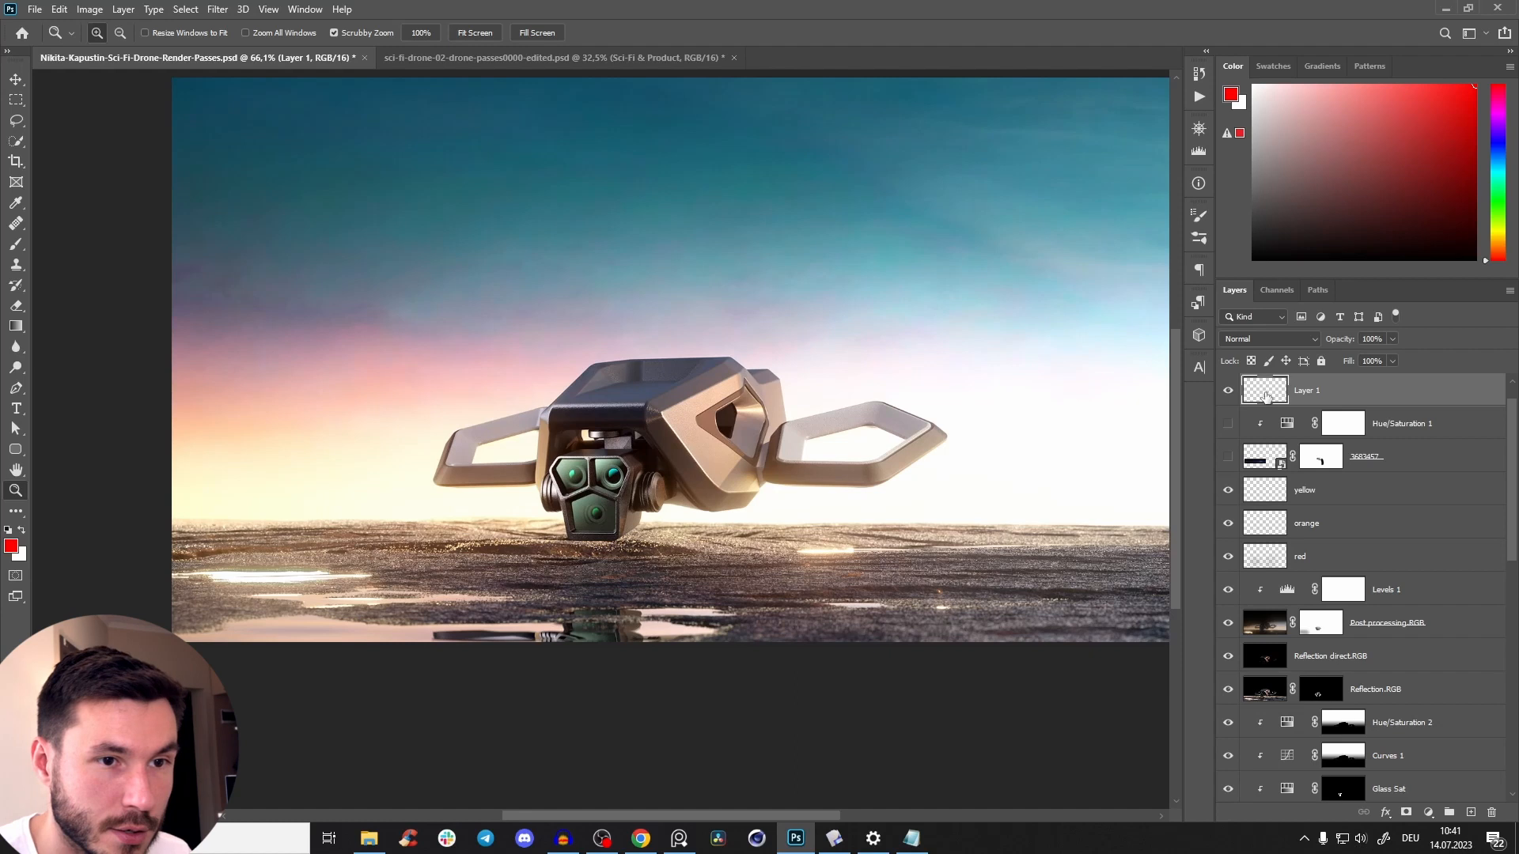
{"action": "key", "text": "Delete"}
Try placing a copy of the Denoised beauty layer above Hue/Saturation 2, and undo the duplication.
{"action": "left_click_drag", "start_coordinate": [1512, 493], "coordinate": [1514, 538]}
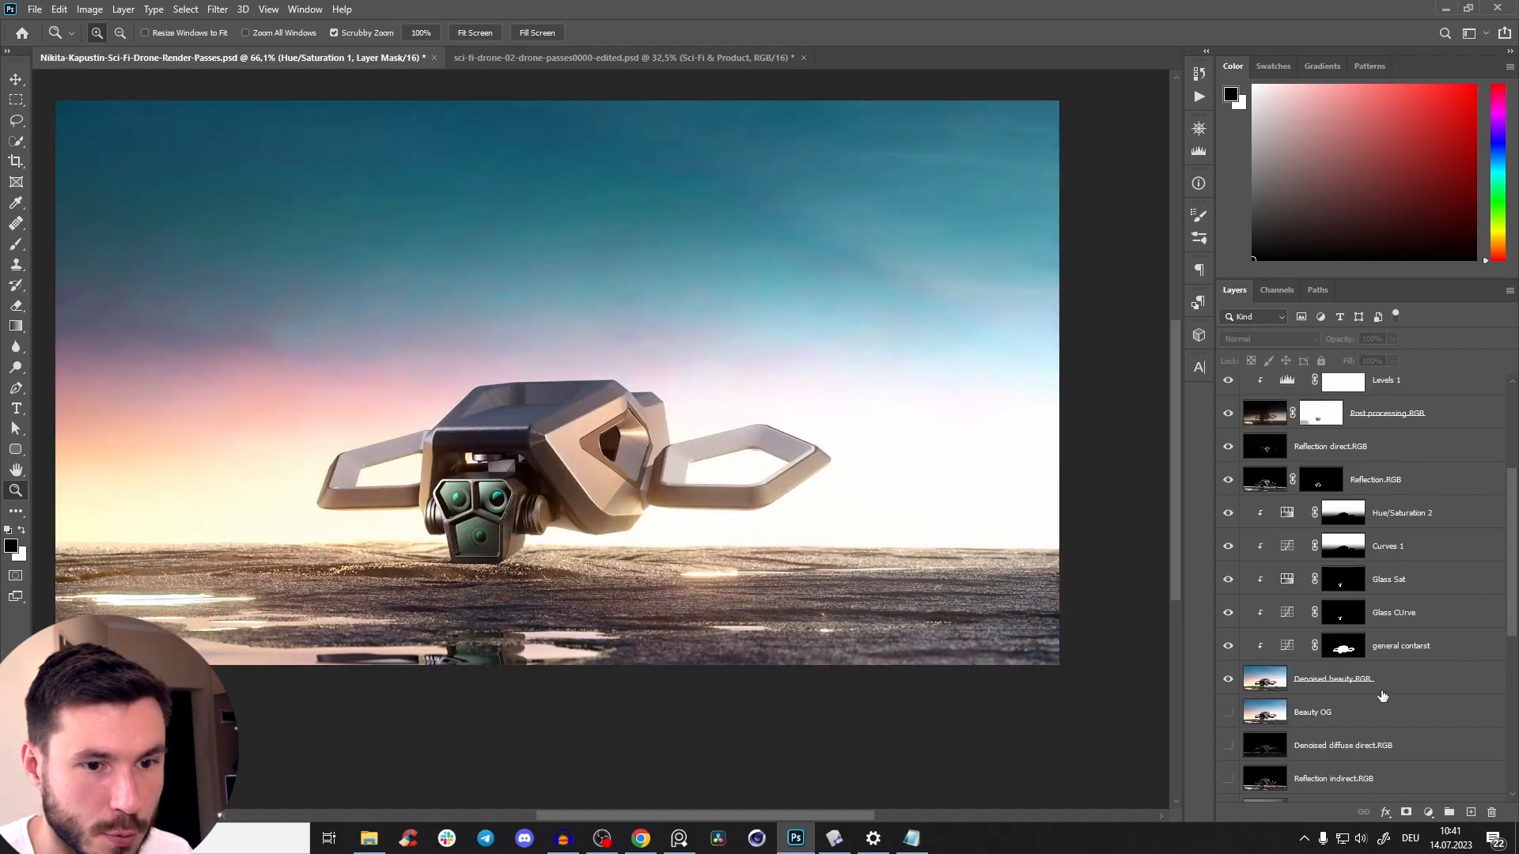
{"action": "left_click", "coordinate": [1392, 676]}
{"action": "left_click_drag", "start_coordinate": [1390, 688], "coordinate": [1364, 515]}
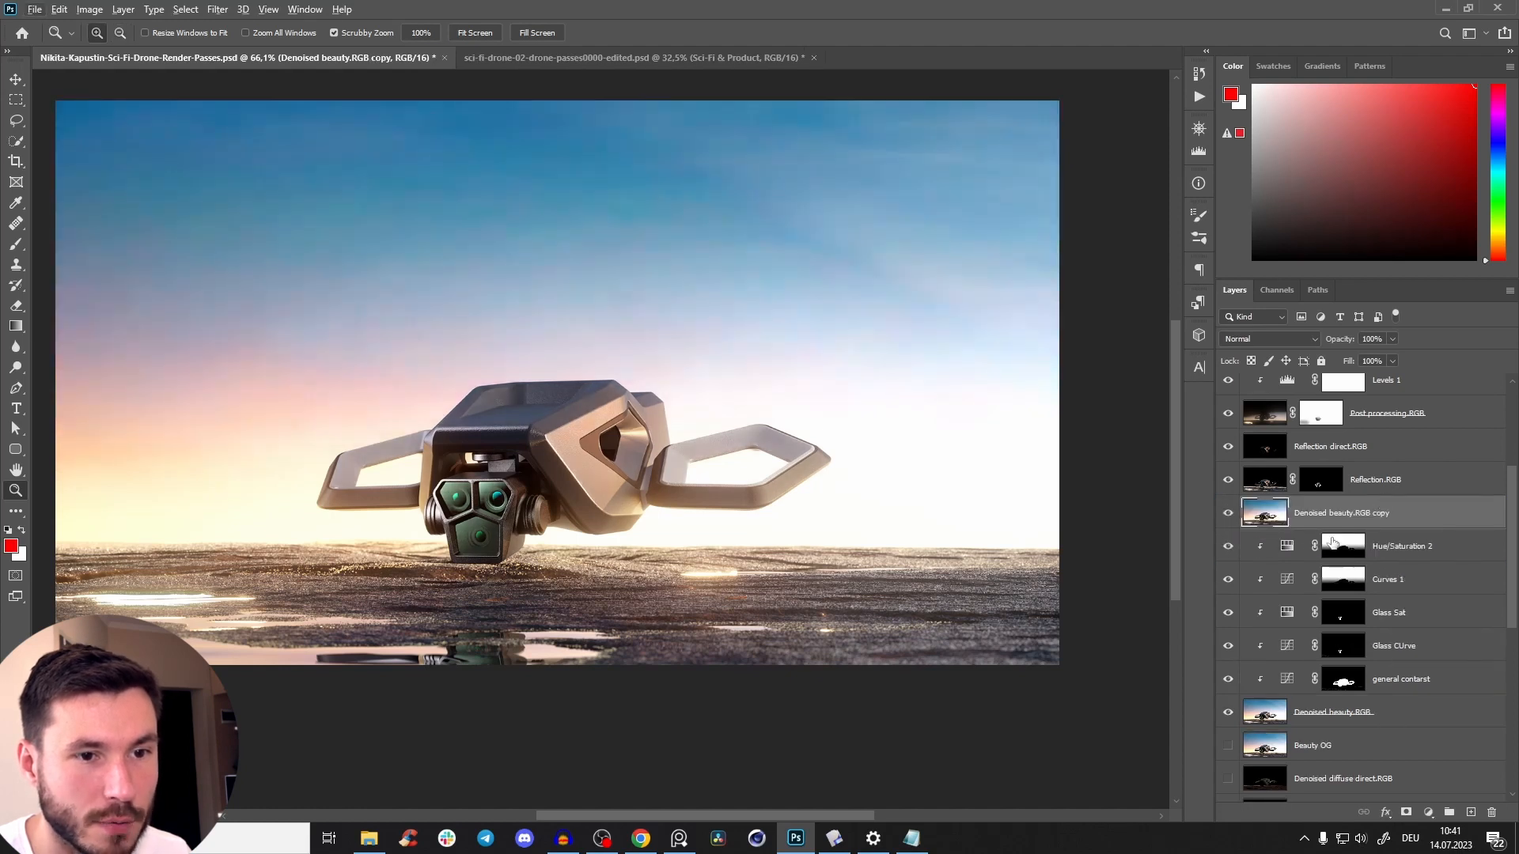
{"action": "key", "text": "ctrl+z"}
Examine the foreground around the drone and the layer stack above the Denoised beauty pass.
{"action": "left_click_drag", "start_coordinate": [840, 594], "coordinate": [873, 577]}
{"action": "scroll", "coordinate": [873, 576], "scroll_direction": "down", "scroll_amount": 1}
{"action": "scroll", "coordinate": [1515, 563], "scroll_direction": "up", "scroll_amount": 3}
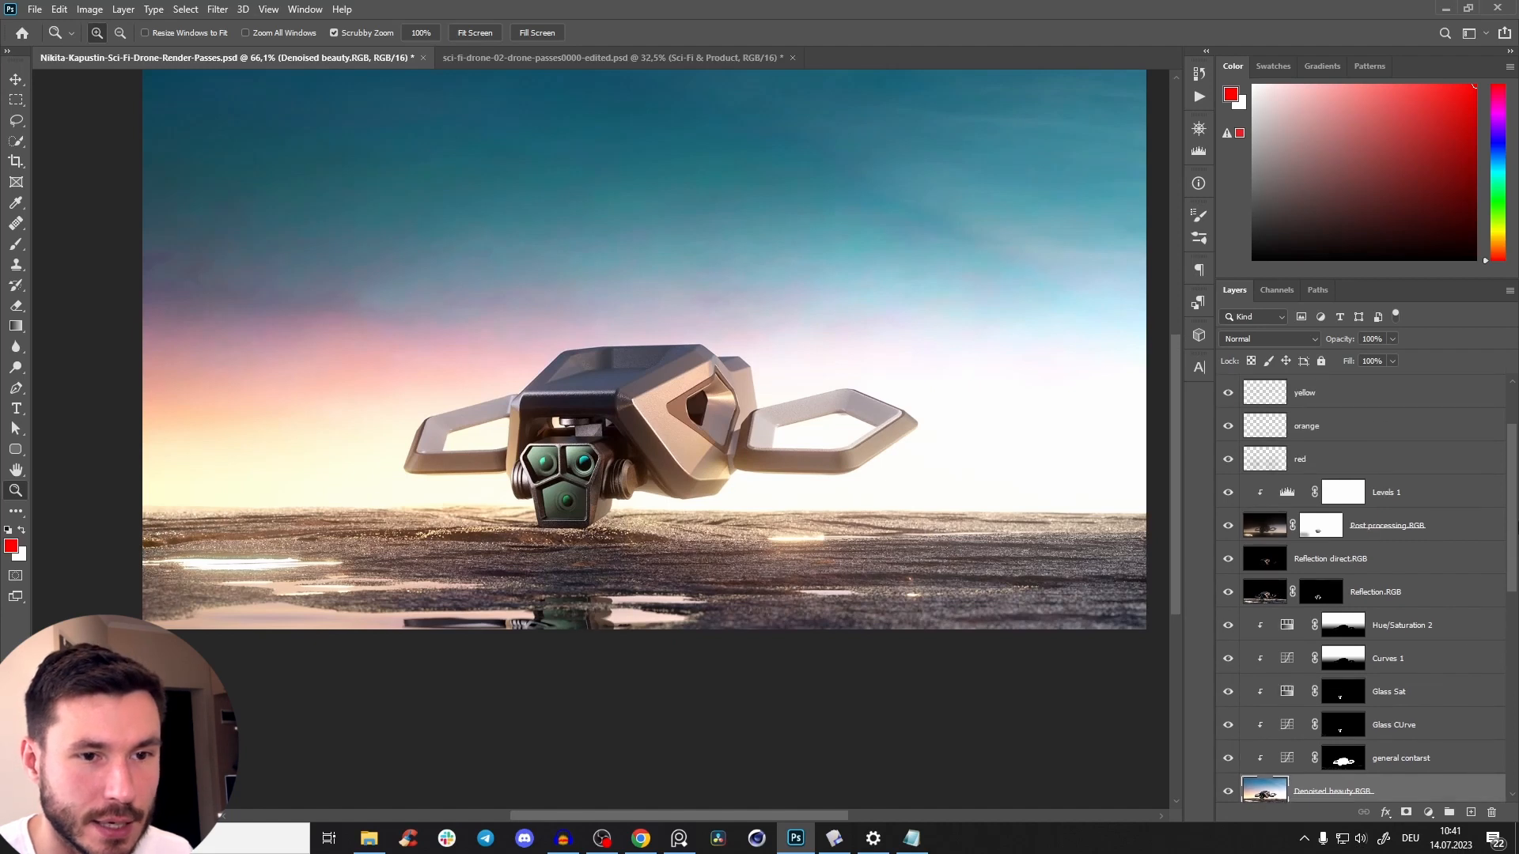
{"action": "scroll", "coordinate": [1515, 573], "scroll_direction": "up", "scroll_amount": 3}
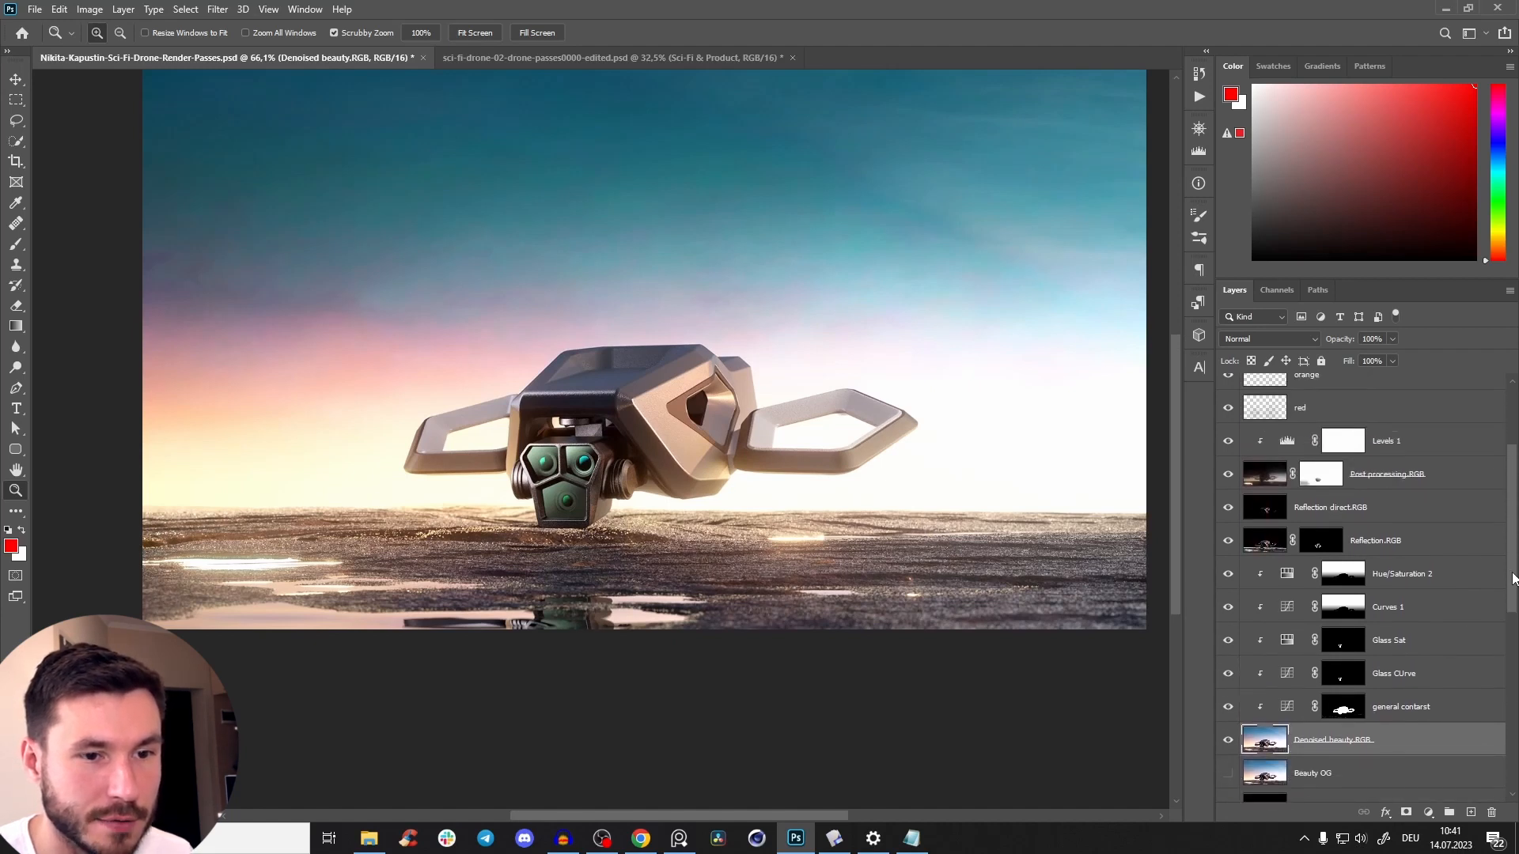
{"action": "left_click_drag", "start_coordinate": [777, 427], "coordinate": [759, 482]}
{"action": "scroll", "coordinate": [759, 483], "scroll_direction": "down", "scroll_amount": 2}
{"action": "left_click_drag", "start_coordinate": [759, 482], "coordinate": [768, 519]}
{"action": "scroll", "coordinate": [805, 479], "scroll_direction": "up", "scroll_amount": 3}
{"action": "scroll", "coordinate": [737, 504], "scroll_direction": "down", "scroll_amount": 1}
{"action": "scroll", "coordinate": [768, 519], "scroll_direction": "down", "scroll_amount": 2}
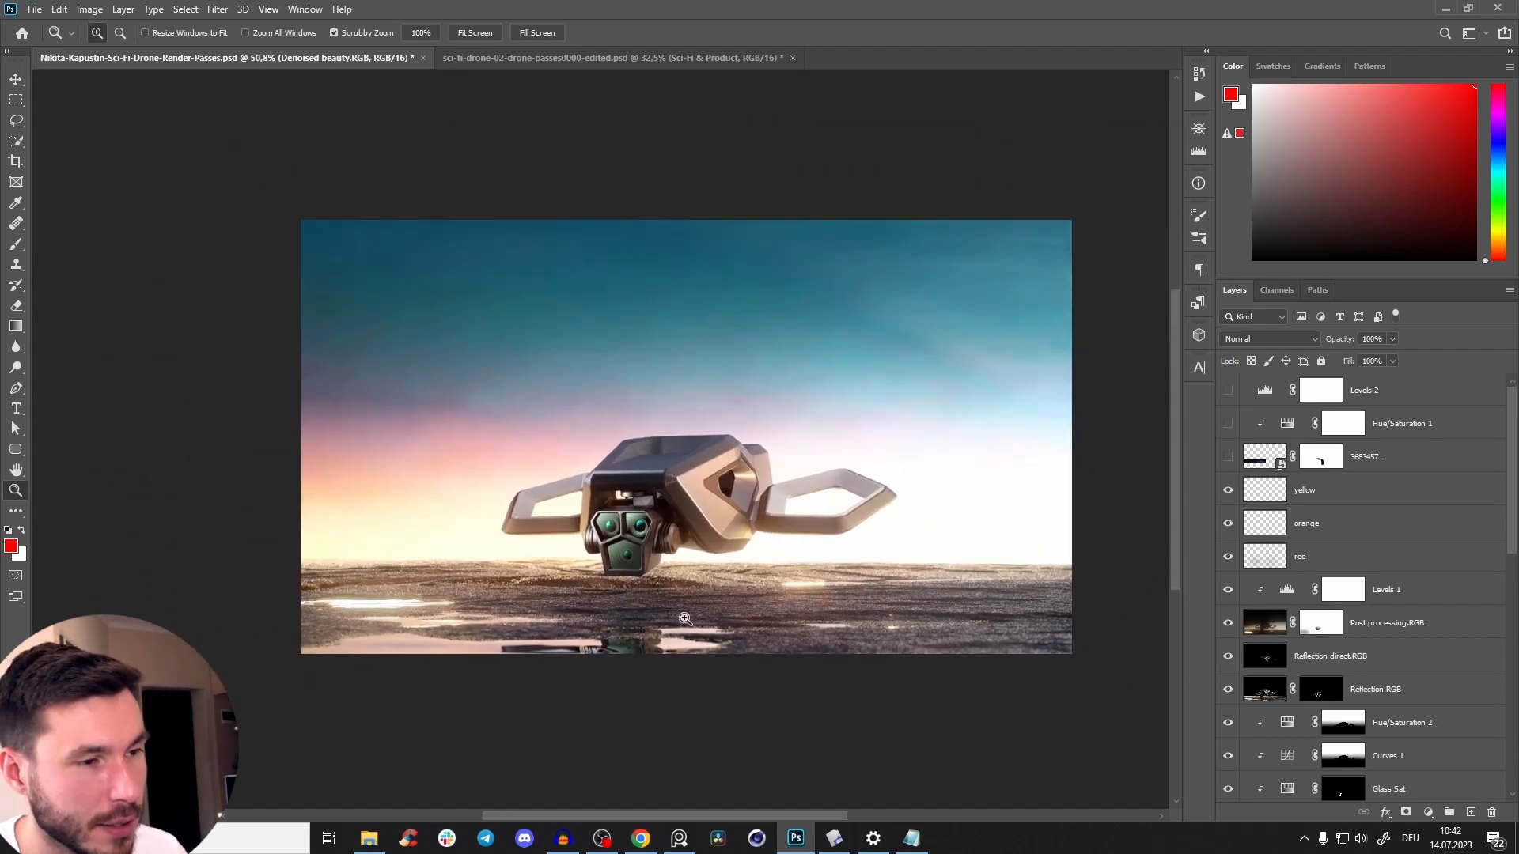
{"action": "scroll", "coordinate": [708, 564], "scroll_direction": "up", "scroll_amount": 1}
{"action": "left_click_drag", "start_coordinate": [664, 624], "coordinate": [652, 634]}
{"action": "scroll", "coordinate": [666, 590], "scroll_direction": "up", "scroll_amount": 3}
{"action": "left_click_drag", "start_coordinate": [711, 527], "coordinate": [685, 504]}
{"action": "scroll", "coordinate": [678, 563], "scroll_direction": "down", "scroll_amount": 3}
{"action": "scroll", "coordinate": [682, 546], "scroll_direction": "up", "scroll_amount": 1}
{"action": "scroll", "coordinate": [677, 538], "scroll_direction": "up", "scroll_amount": 1}
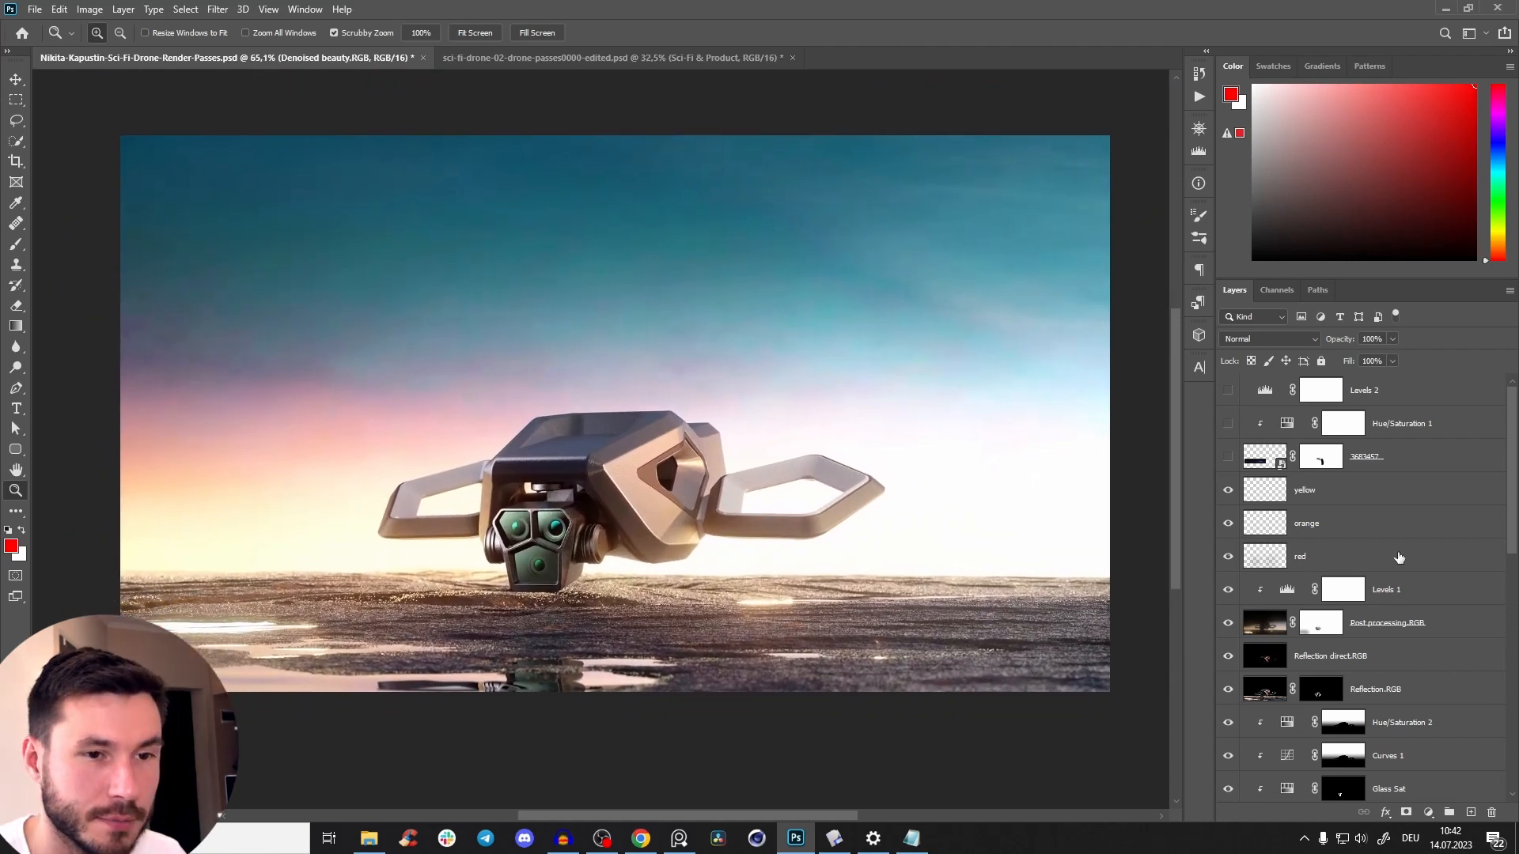
Stamp all visible layers into a new layer above the yellow layer and convert it to a smart object.
{"action": "left_click", "coordinate": [1394, 505]}
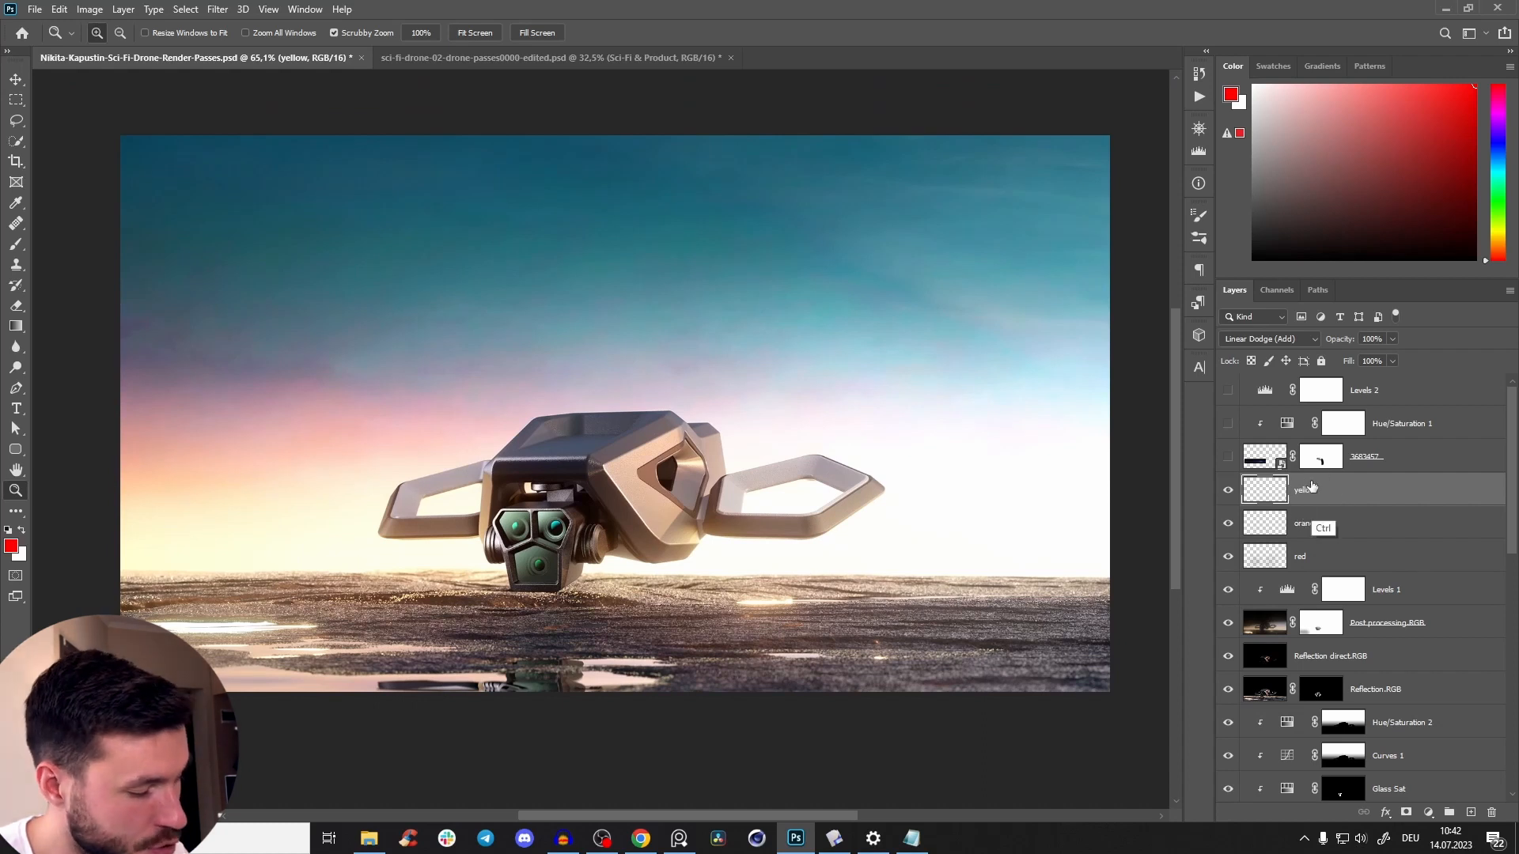
{"action": "key", "text": "ctrl+alt+shift+e"}
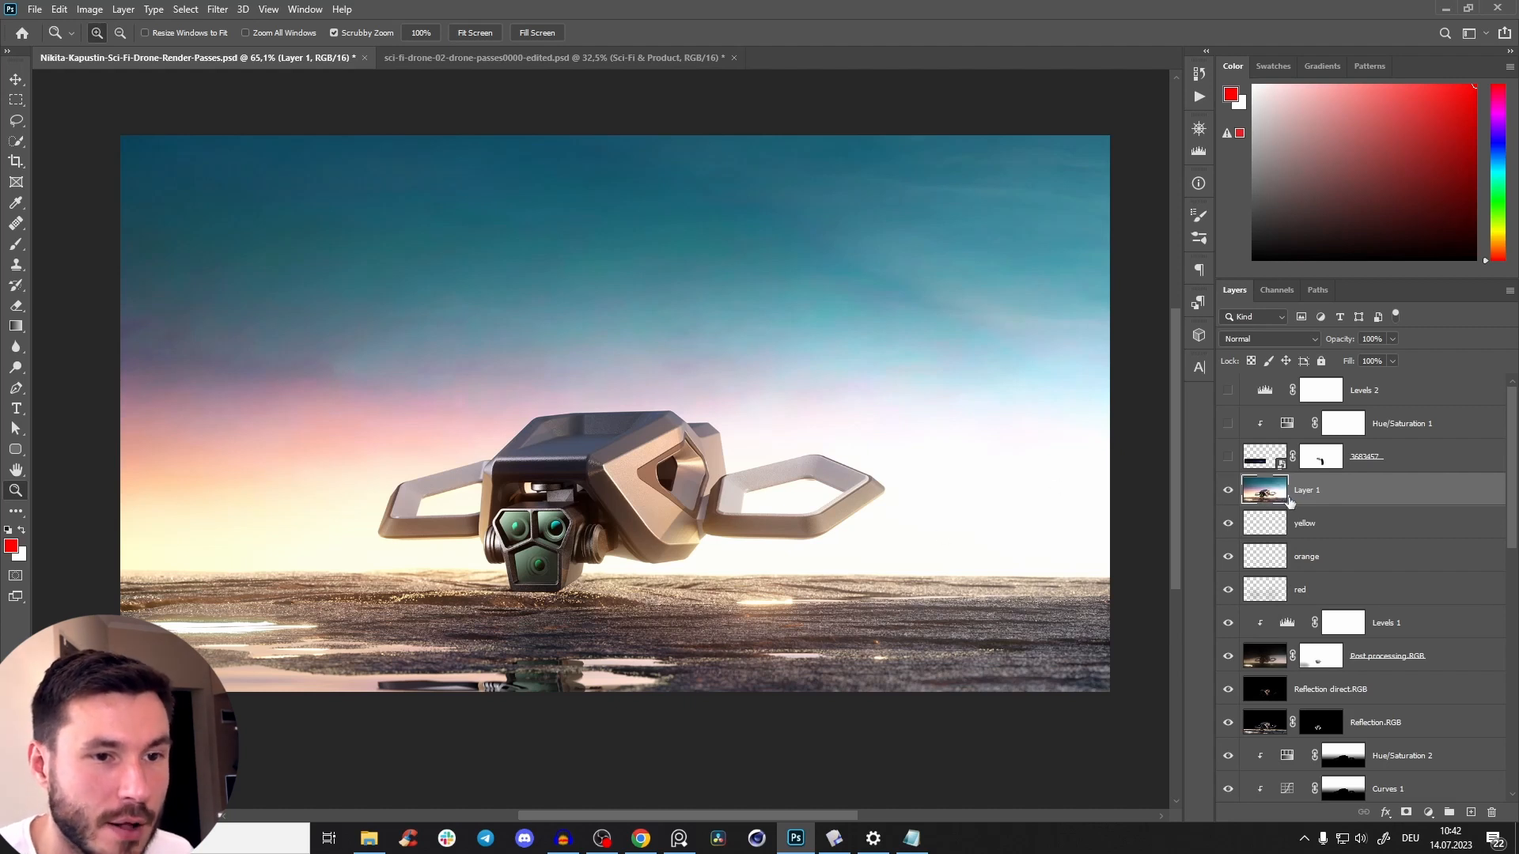
{"action": "right_click", "coordinate": [1317, 492]}
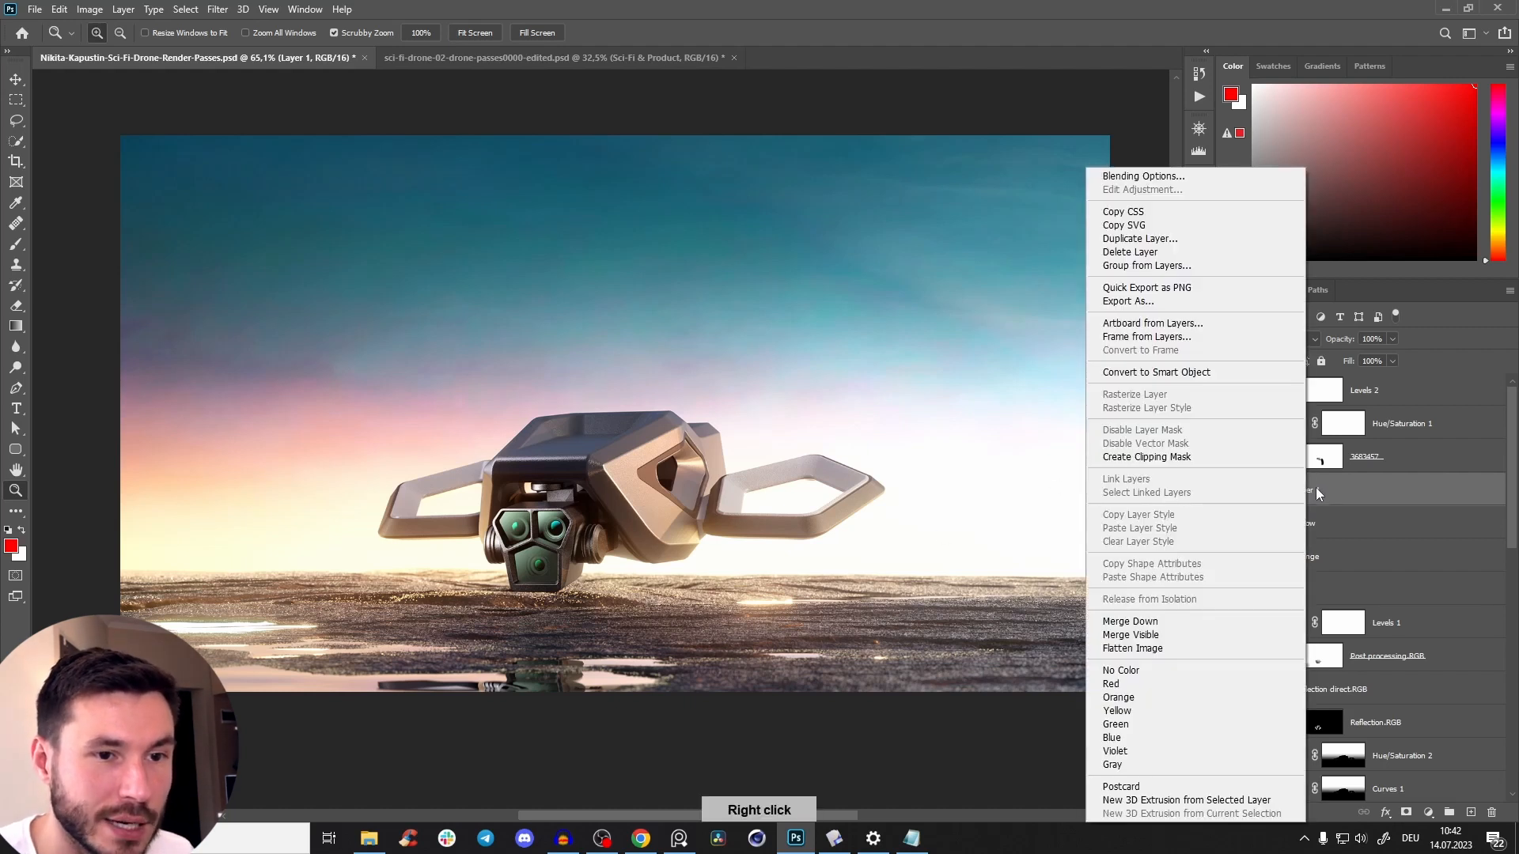
{"action": "left_click", "coordinate": [1171, 375]}
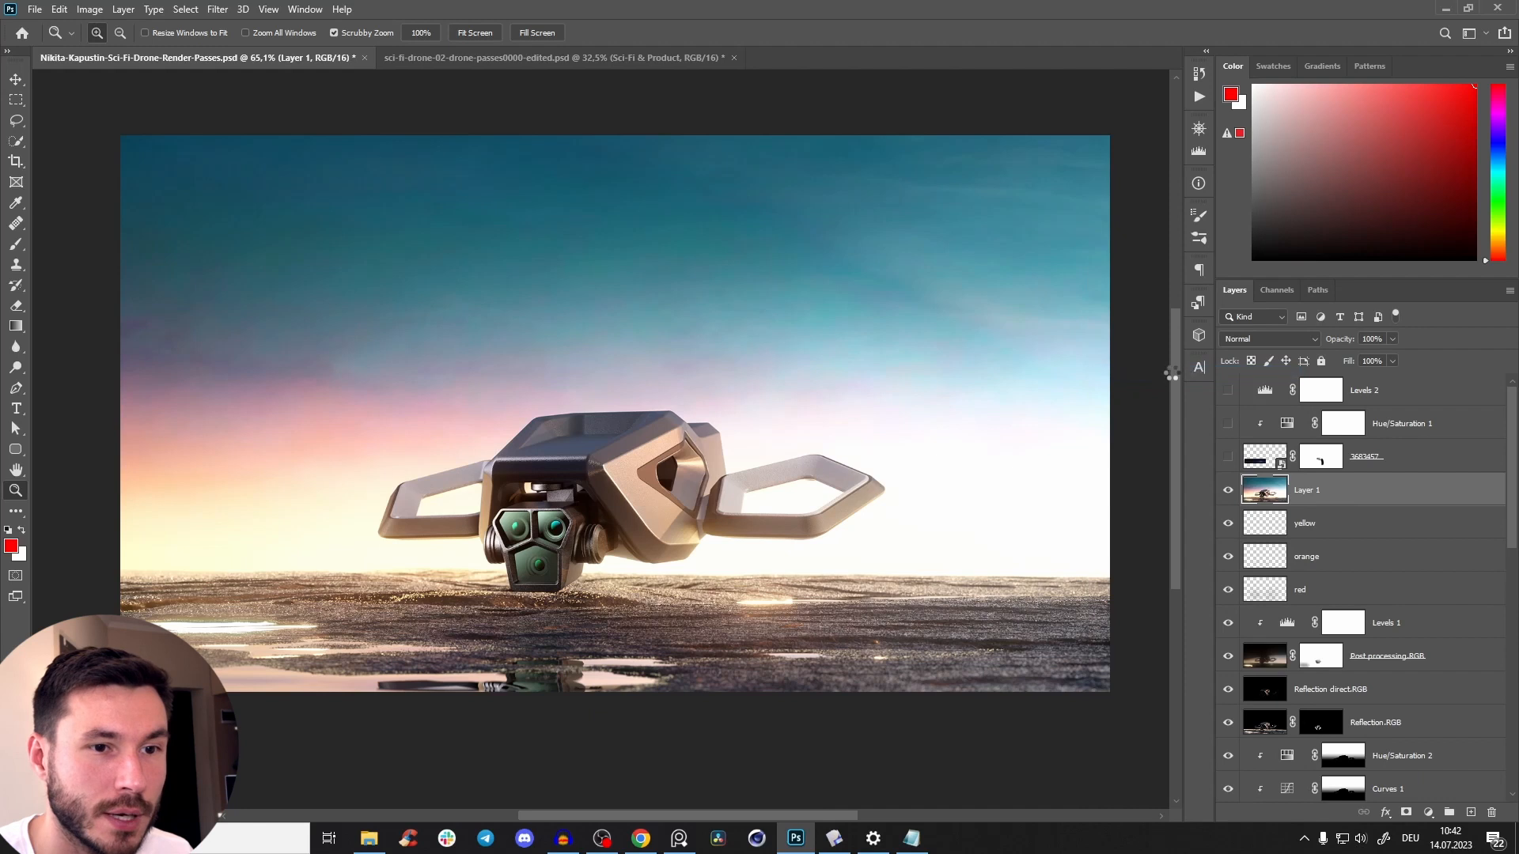
{"action": "left_click", "coordinate": [1228, 503]}
{"action": "left_click", "coordinate": [1228, 501]}
{"action": "right_click", "coordinate": [1317, 500]}
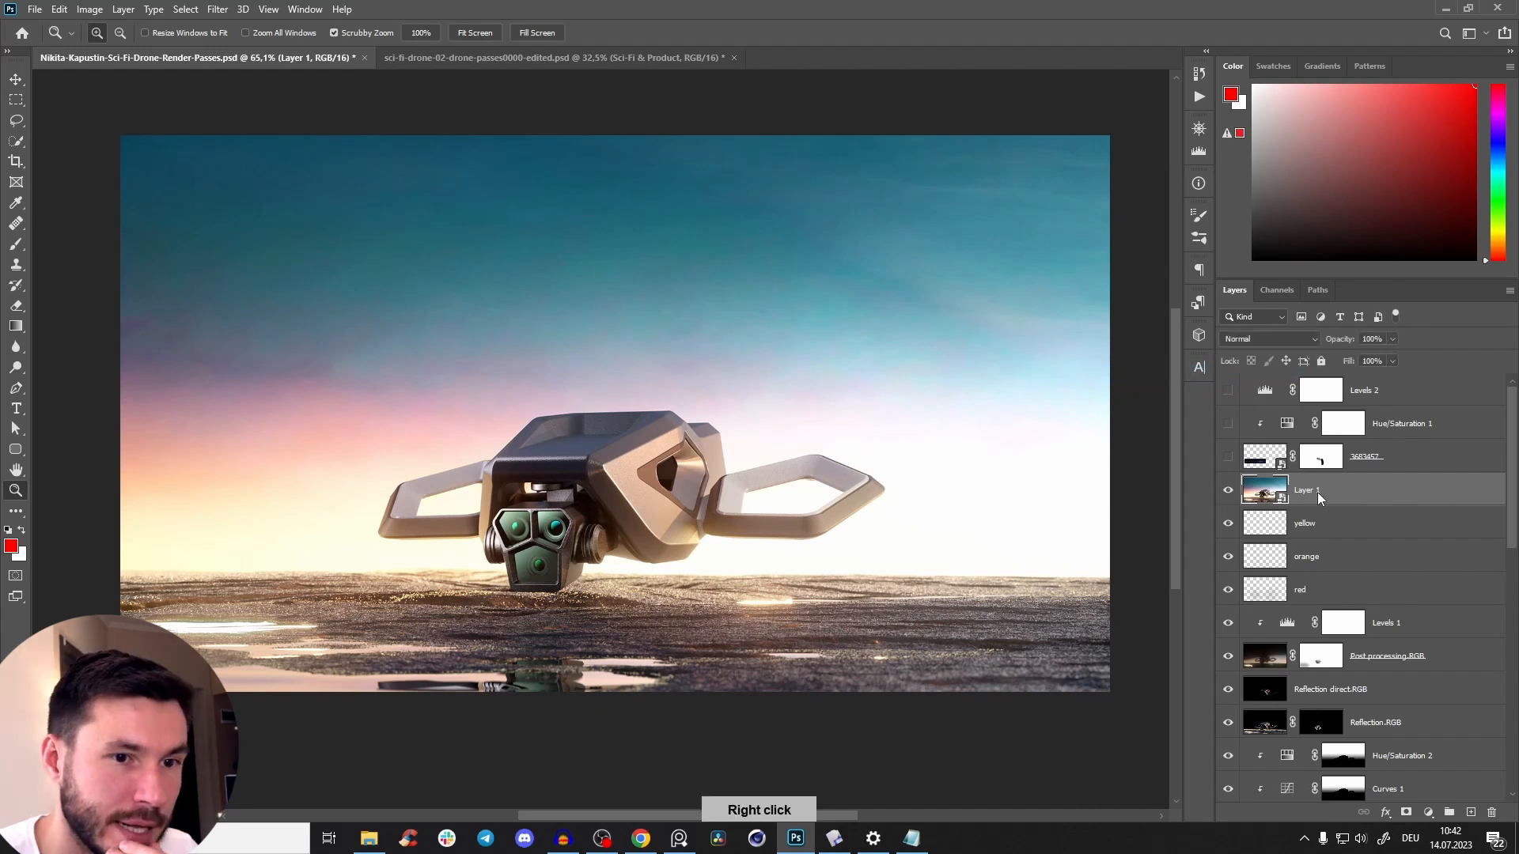
{"action": "left_click", "coordinate": [1346, 486]}
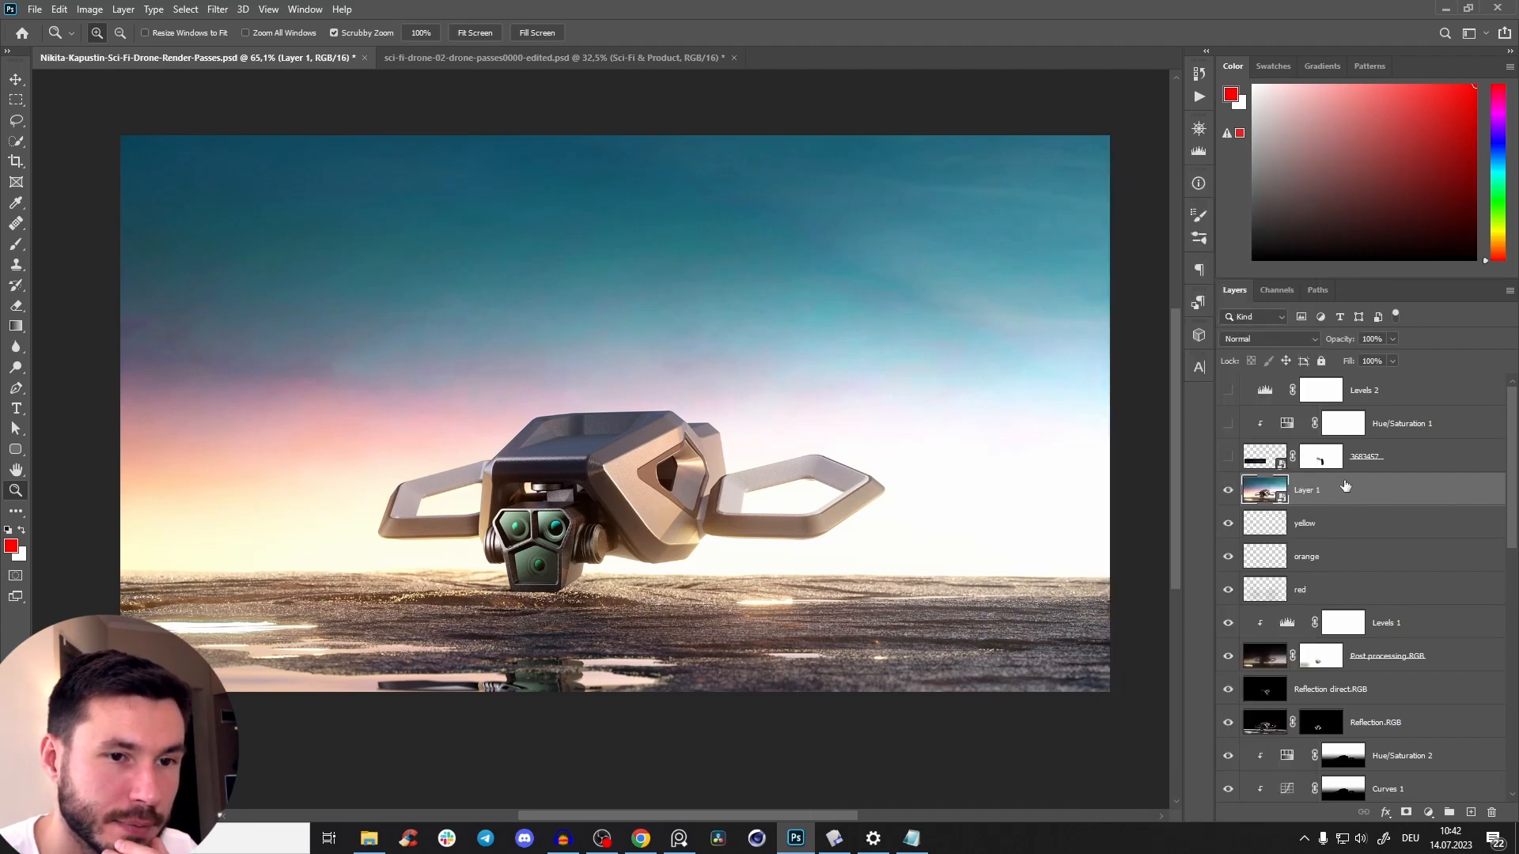
Apply a Gaussian Blur smart filter with a radius of 2.7 pixels to Layer 1.
{"action": "left_click", "coordinate": [217, 11]}
{"action": "mouse_move", "coordinate": [251, 194]}
{"action": "left_click", "coordinate": [439, 251]}
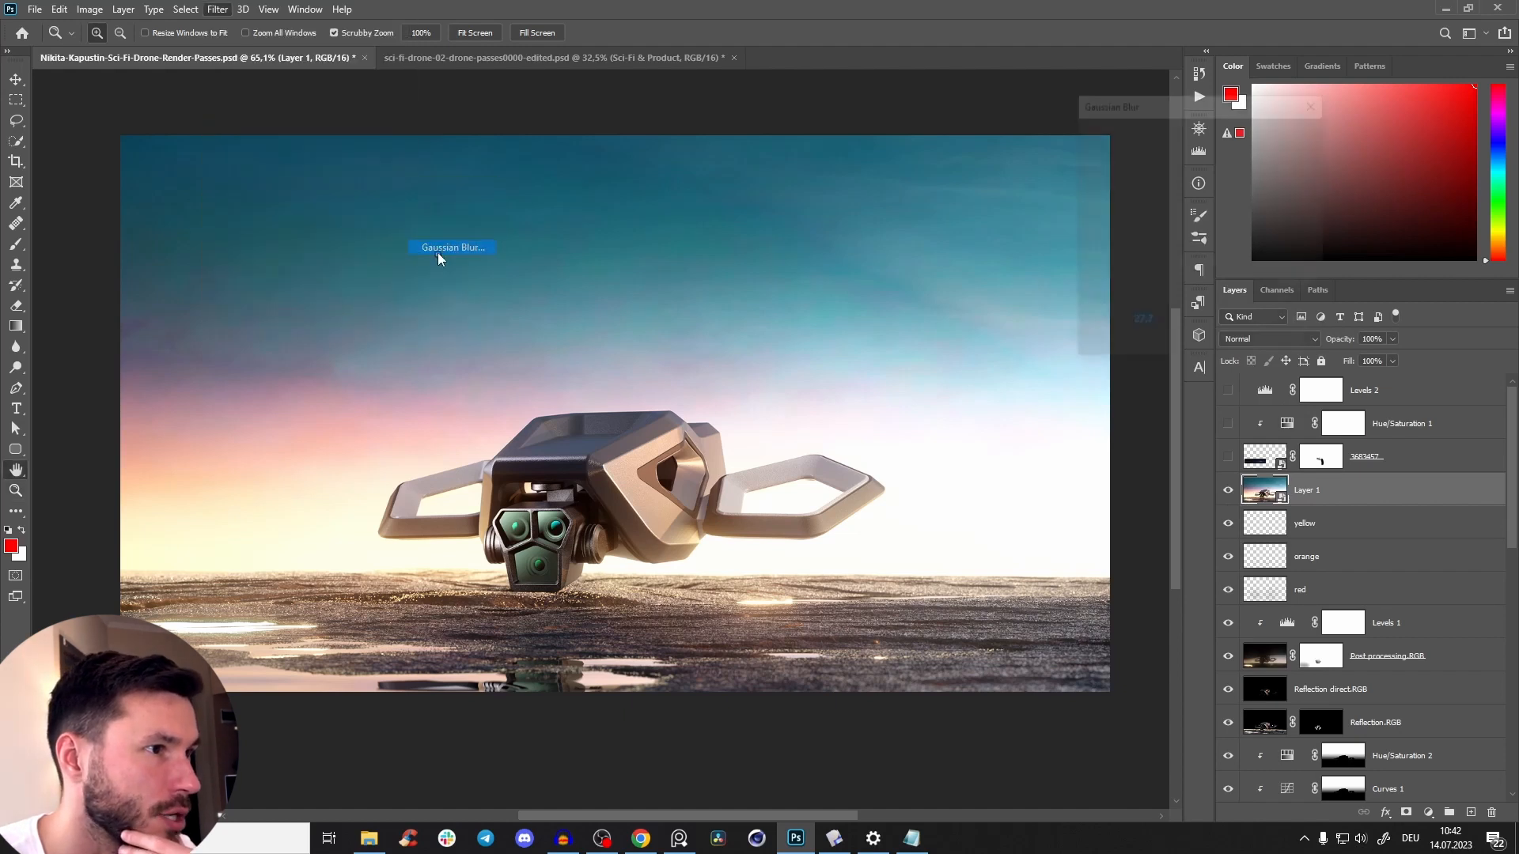
{"action": "left_click_drag", "start_coordinate": [1141, 344], "coordinate": [1103, 349]}
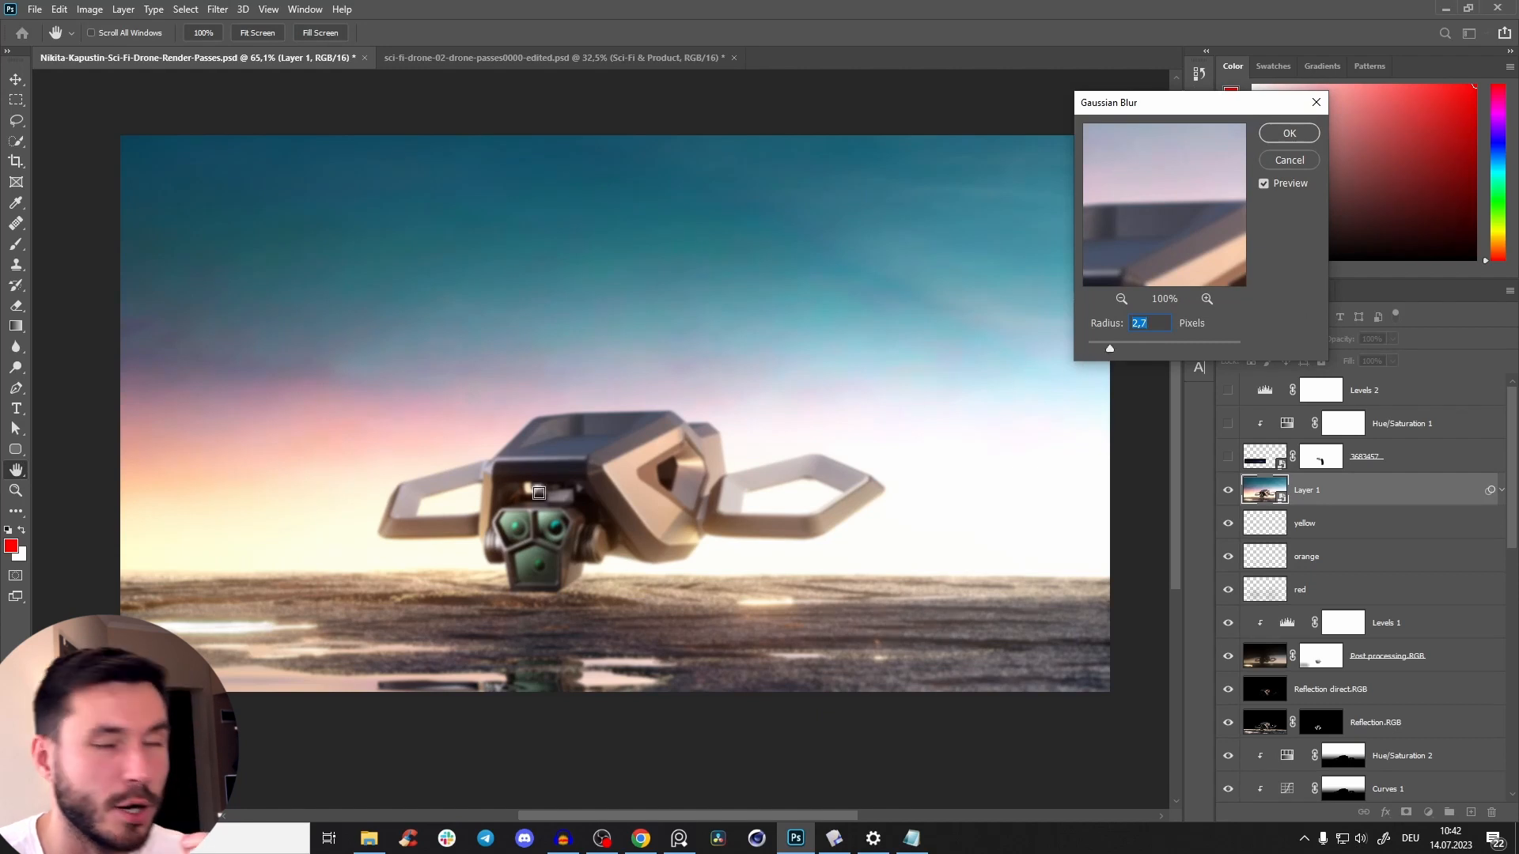
{"action": "left_click_drag", "start_coordinate": [656, 460], "coordinate": [634, 442]}
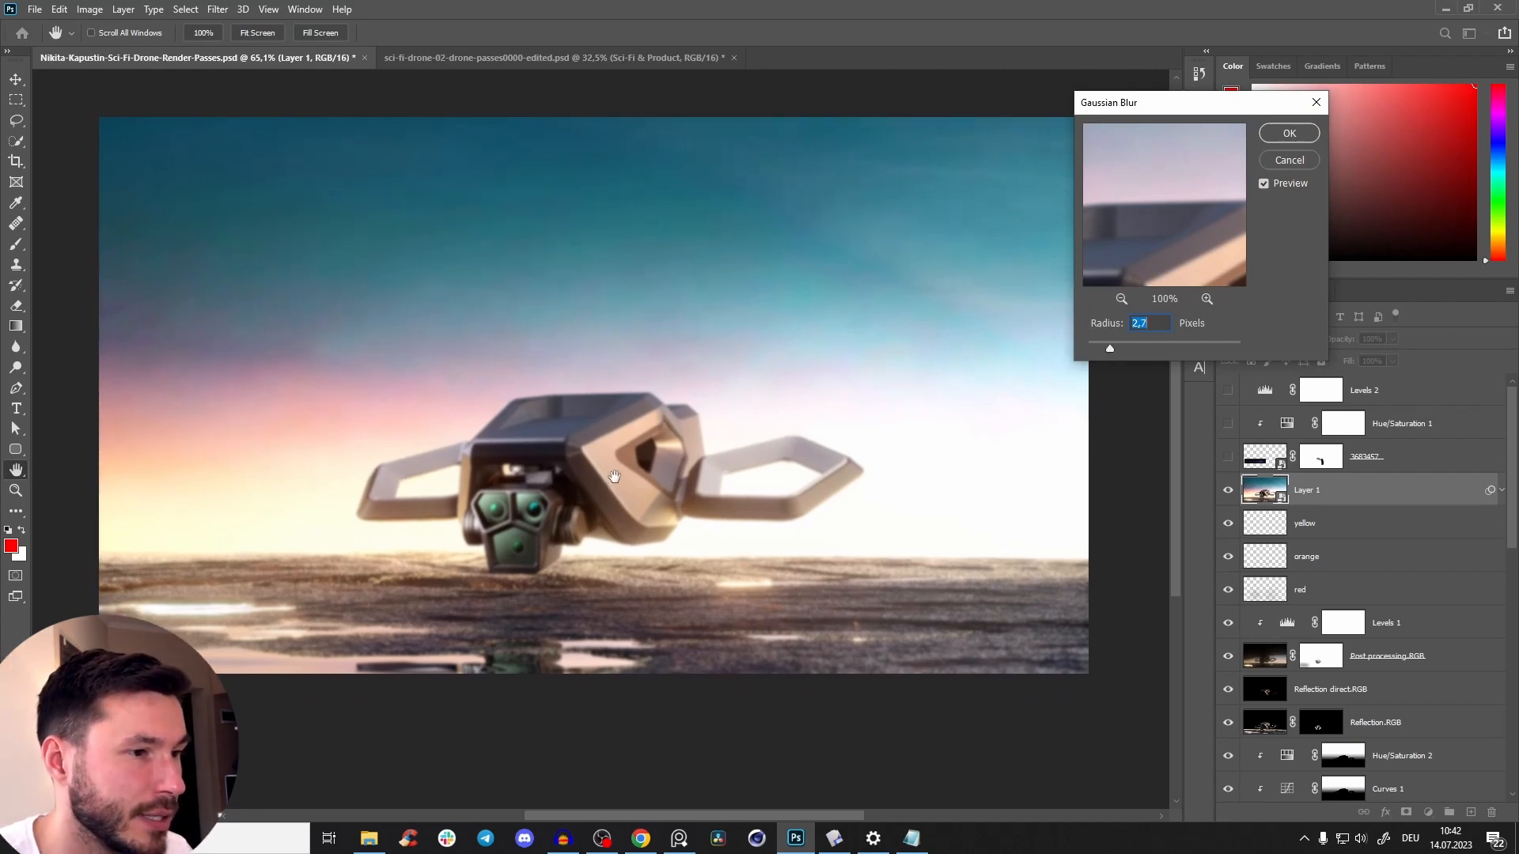
{"action": "left_click", "coordinate": [641, 457]}
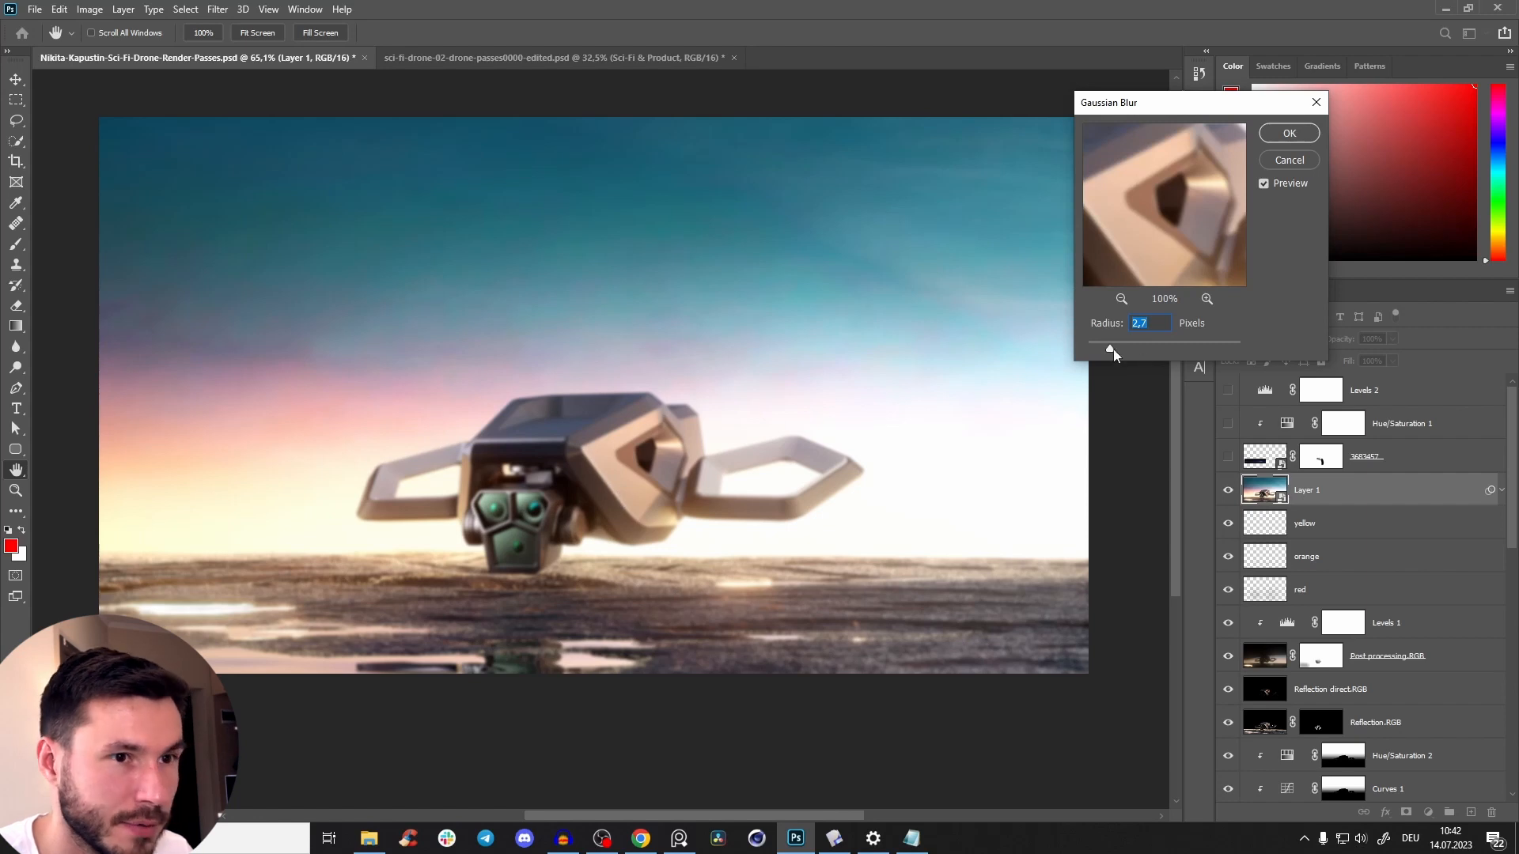
{"action": "left_click_drag", "start_coordinate": [658, 587], "coordinate": [676, 598]}
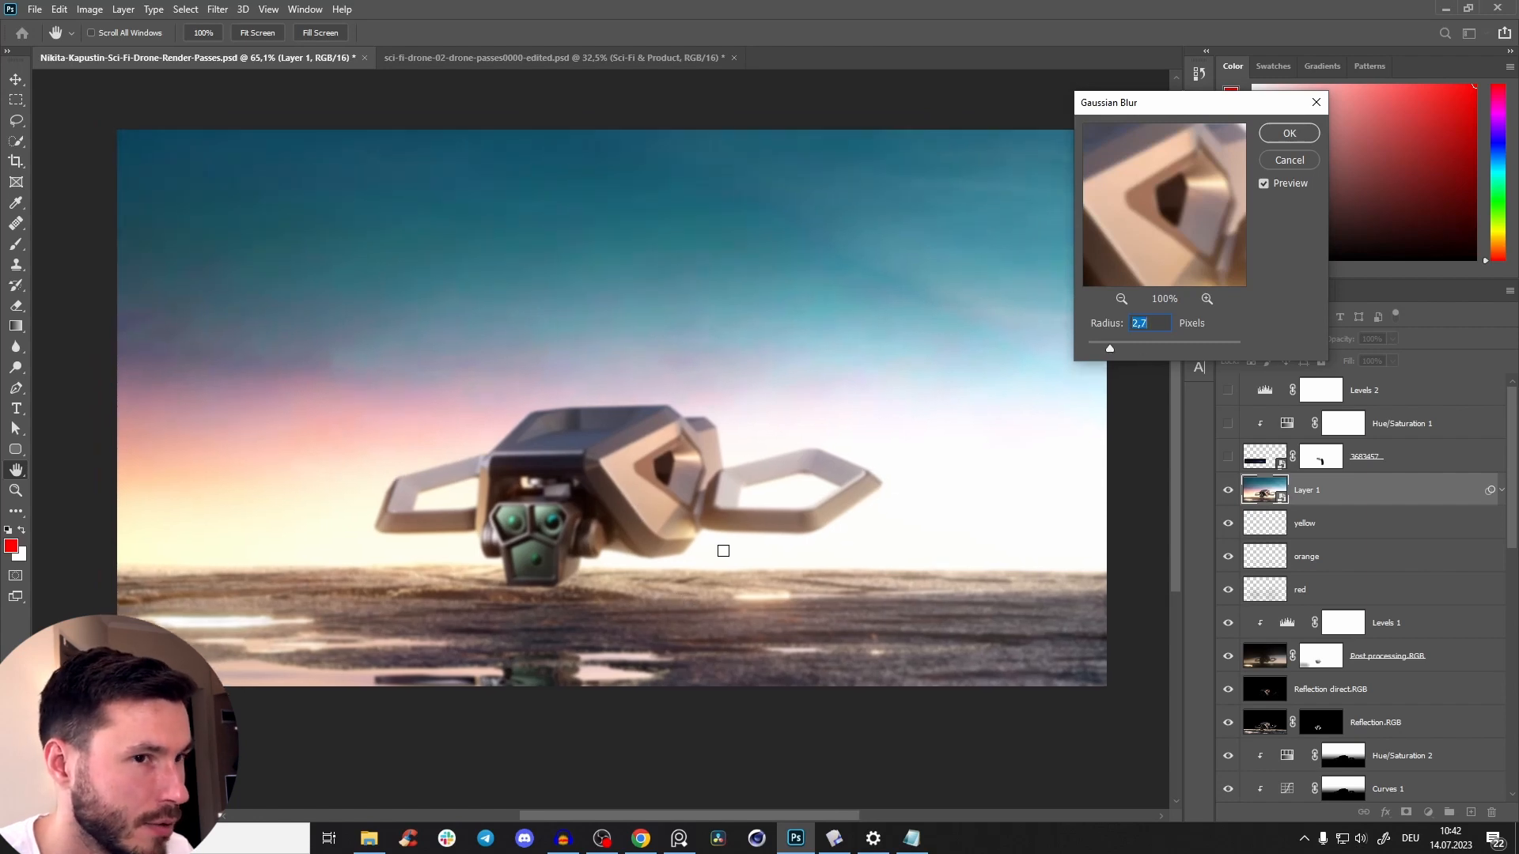
{"action": "left_click", "coordinate": [1288, 135]}
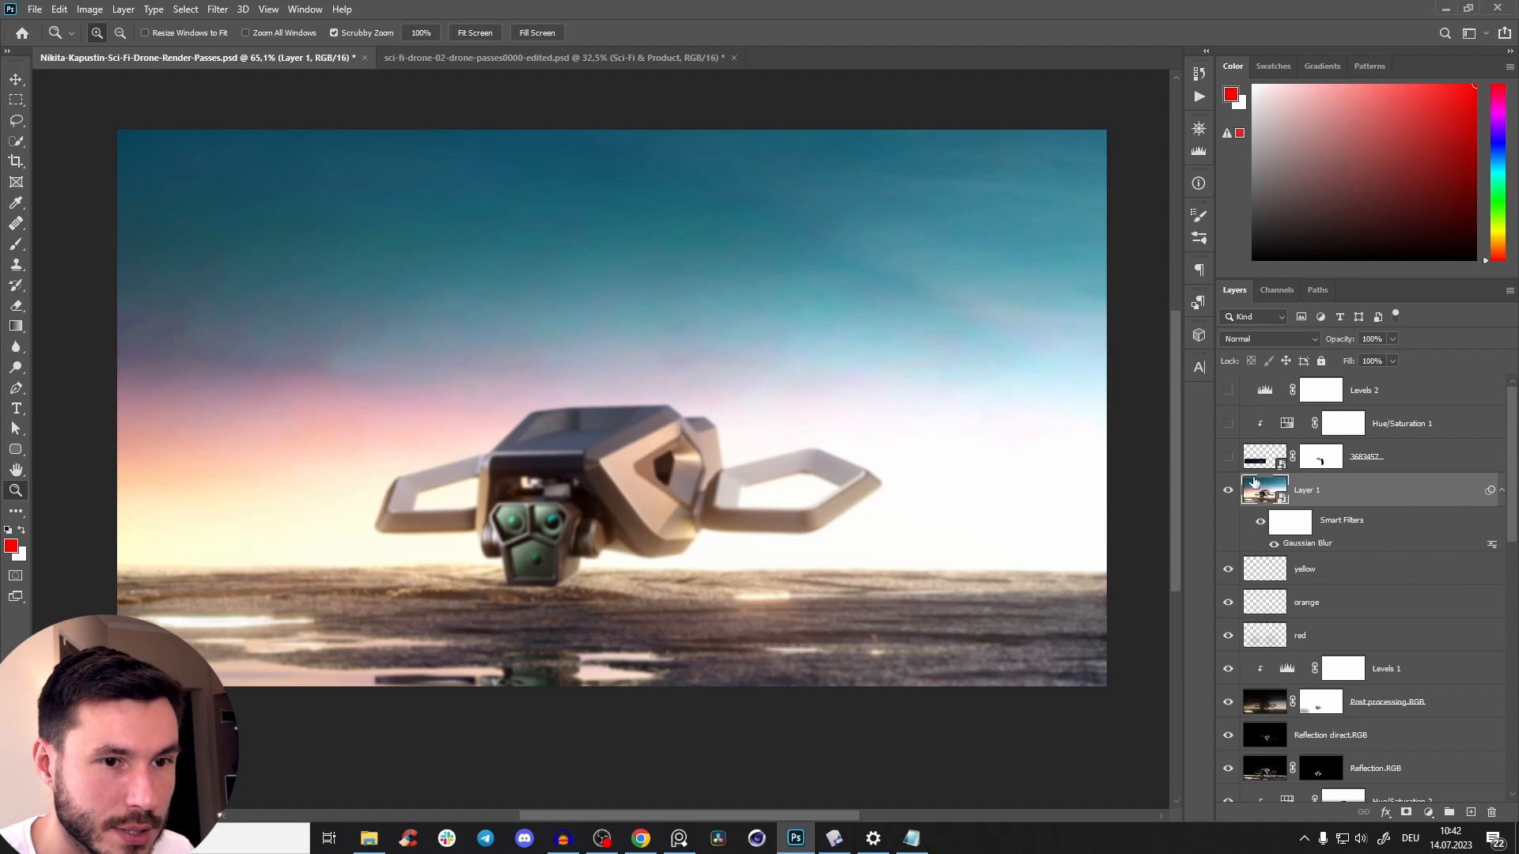
Add a black layer mask to Layer 1 and set up a white-to-transparent linear gradient.
{"action": "left_click", "coordinate": [1407, 812], "text": "alt"}
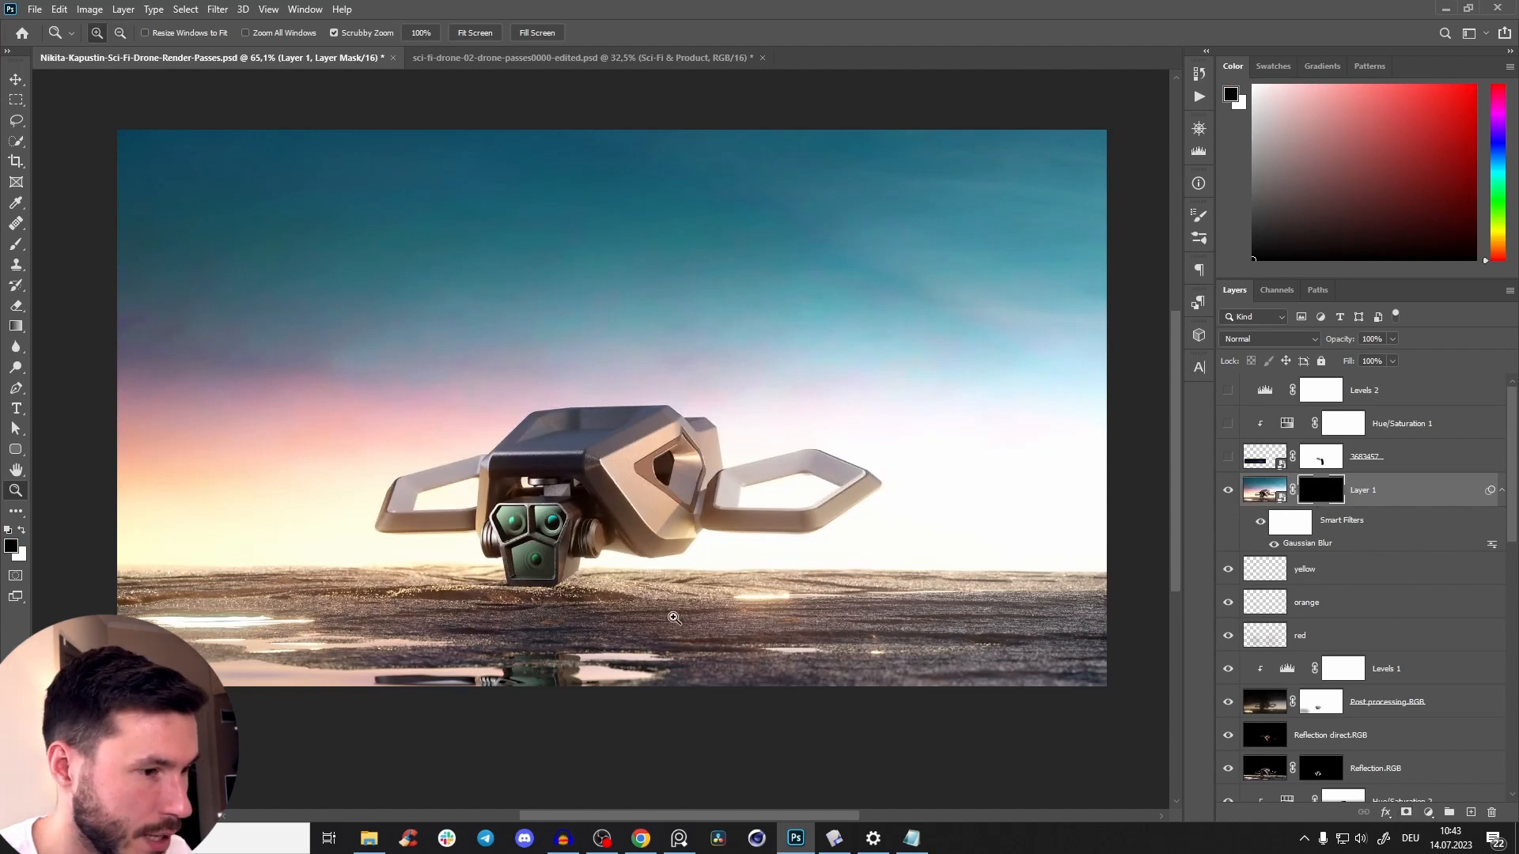
{"action": "key", "text": "g"}
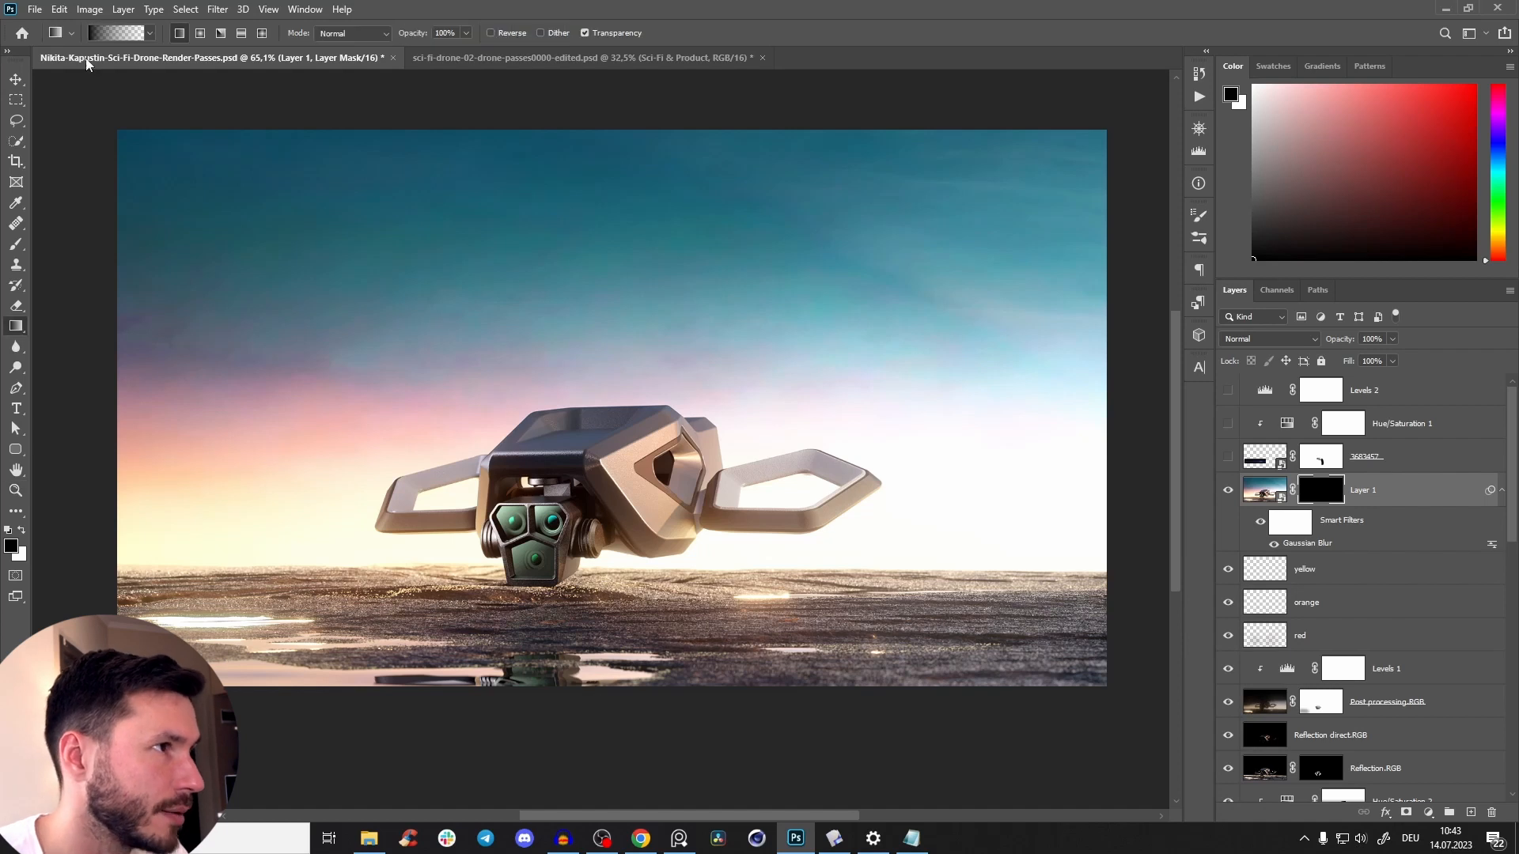
{"action": "key", "text": "x"}
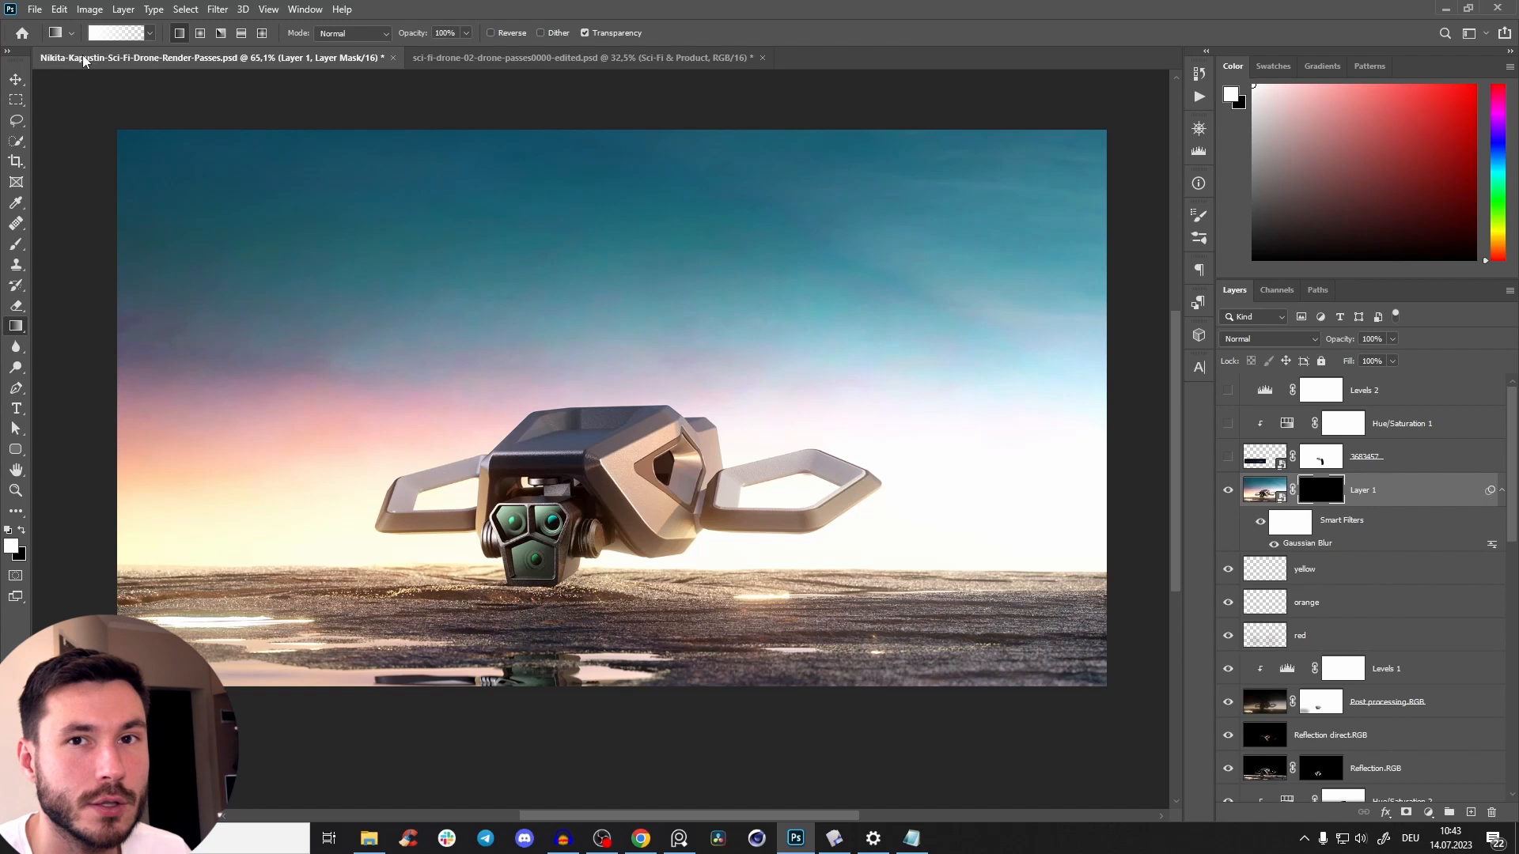
Reveal the blur in the foreground with a white gradient on Layer 1's mask, running from below the image's lower edge to the drone's top.
{"action": "left_click_drag", "start_coordinate": [622, 694], "coordinate": [617, 553]}
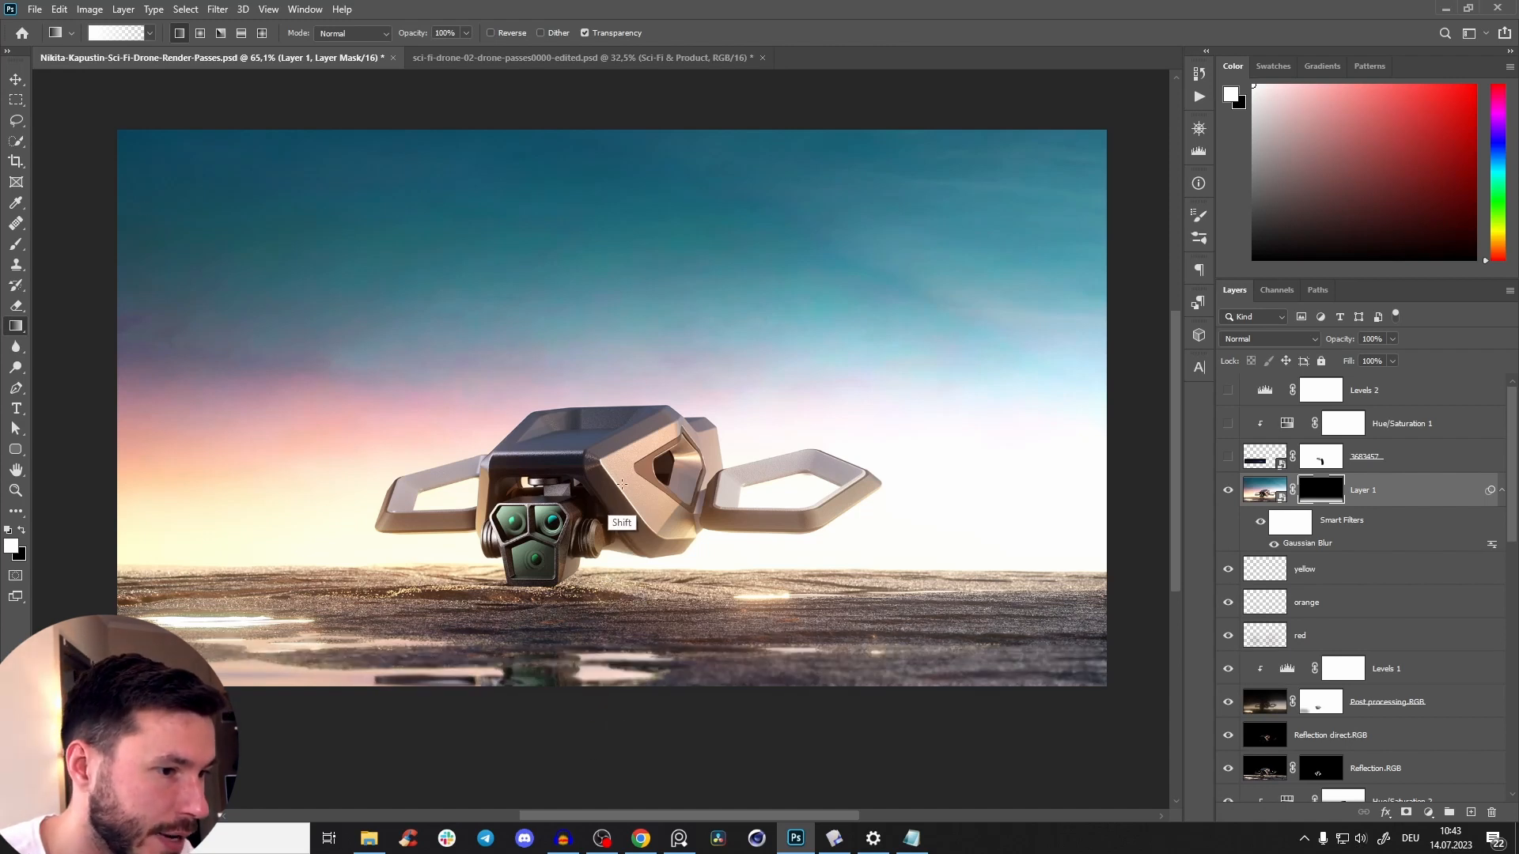
{"action": "key", "text": "ctrl+z"}
{"action": "left_click_drag", "start_coordinate": [615, 703], "coordinate": [630, 570]}
{"action": "key", "text": "ctrl+z"}
{"action": "left_click_drag", "start_coordinate": [616, 690], "coordinate": [630, 462]}
{"action": "key", "text": "ctrl+z"}
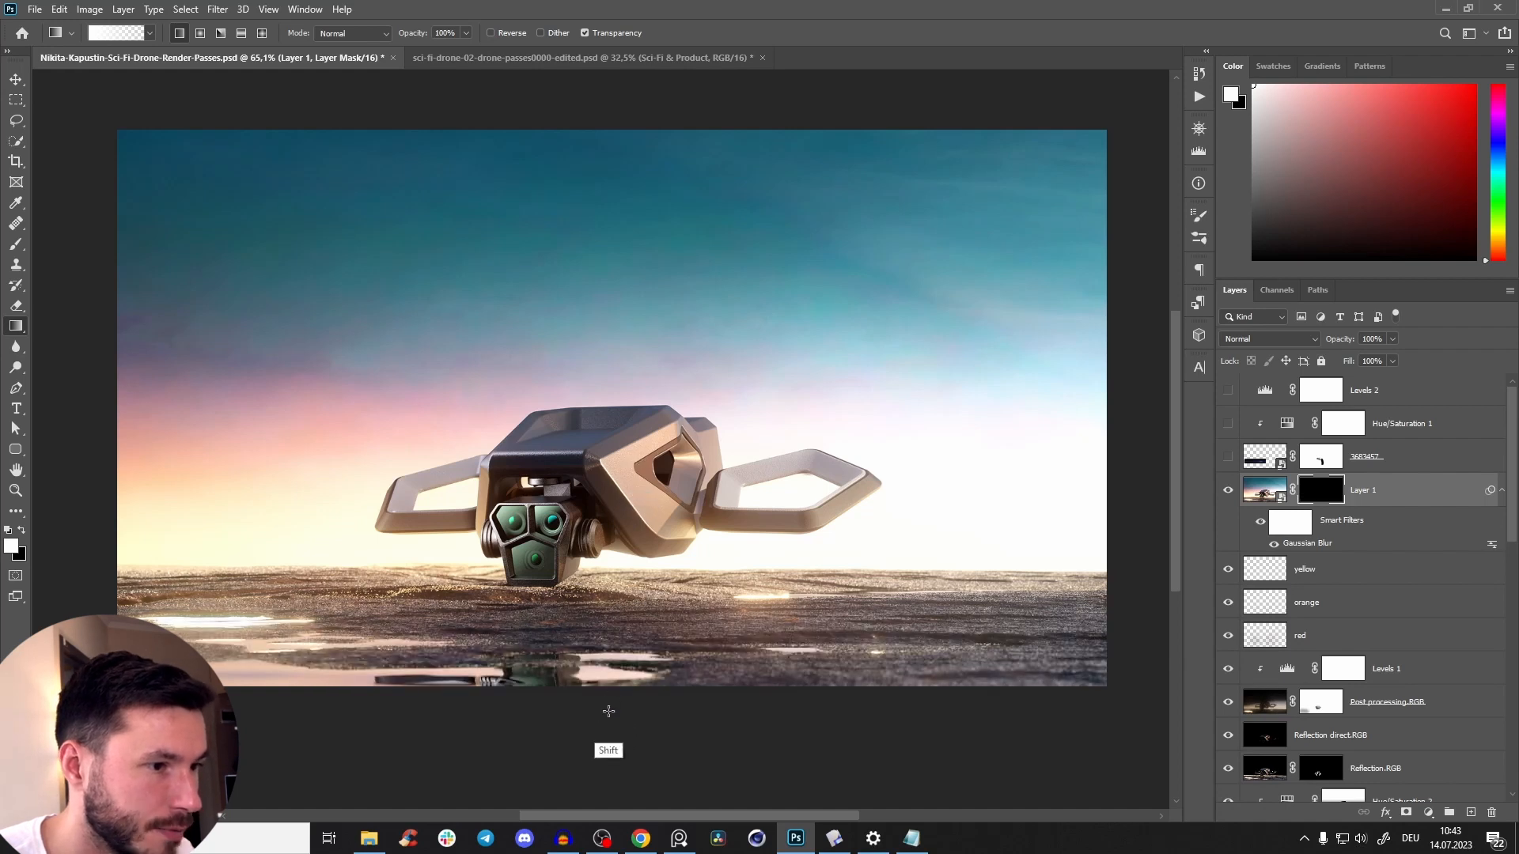
{"action": "left_click_drag", "start_coordinate": [611, 702], "coordinate": [638, 407]}
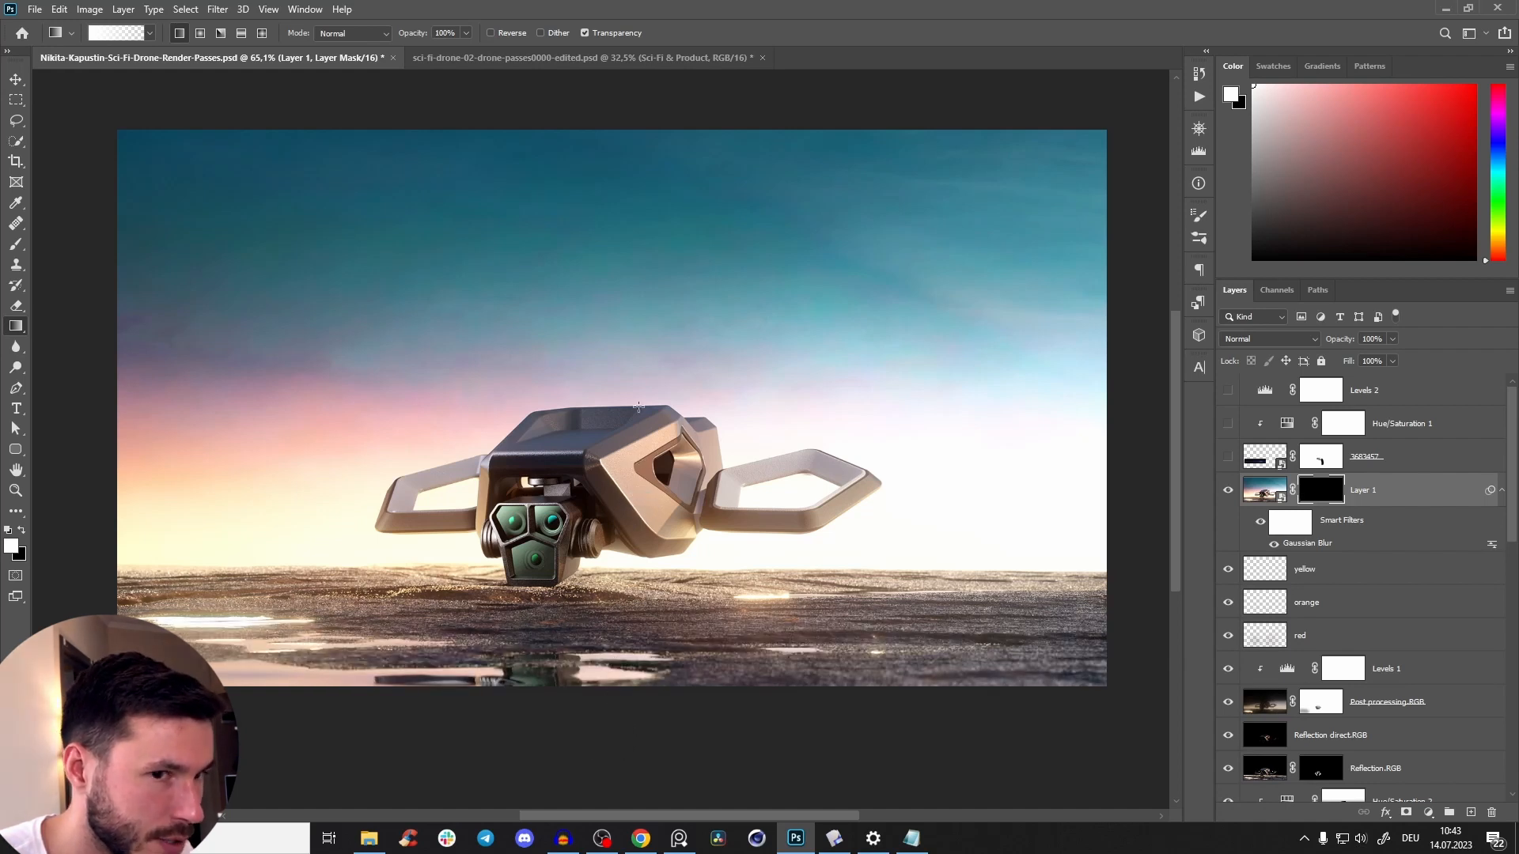
Try Layer 1 at 70% opacity, compare it on and off, and restore the opacity to 100%.
{"action": "left_click", "coordinate": [1264, 490]}
{"action": "mouse_move", "coordinate": [1335, 340]}
{"action": "left_mouse_down"}
{"action": "mouse_move", "coordinate": [1302, 348]}
{"action": "mouse_move", "coordinate": [1316, 350]}
{"action": "left_mouse_up"}
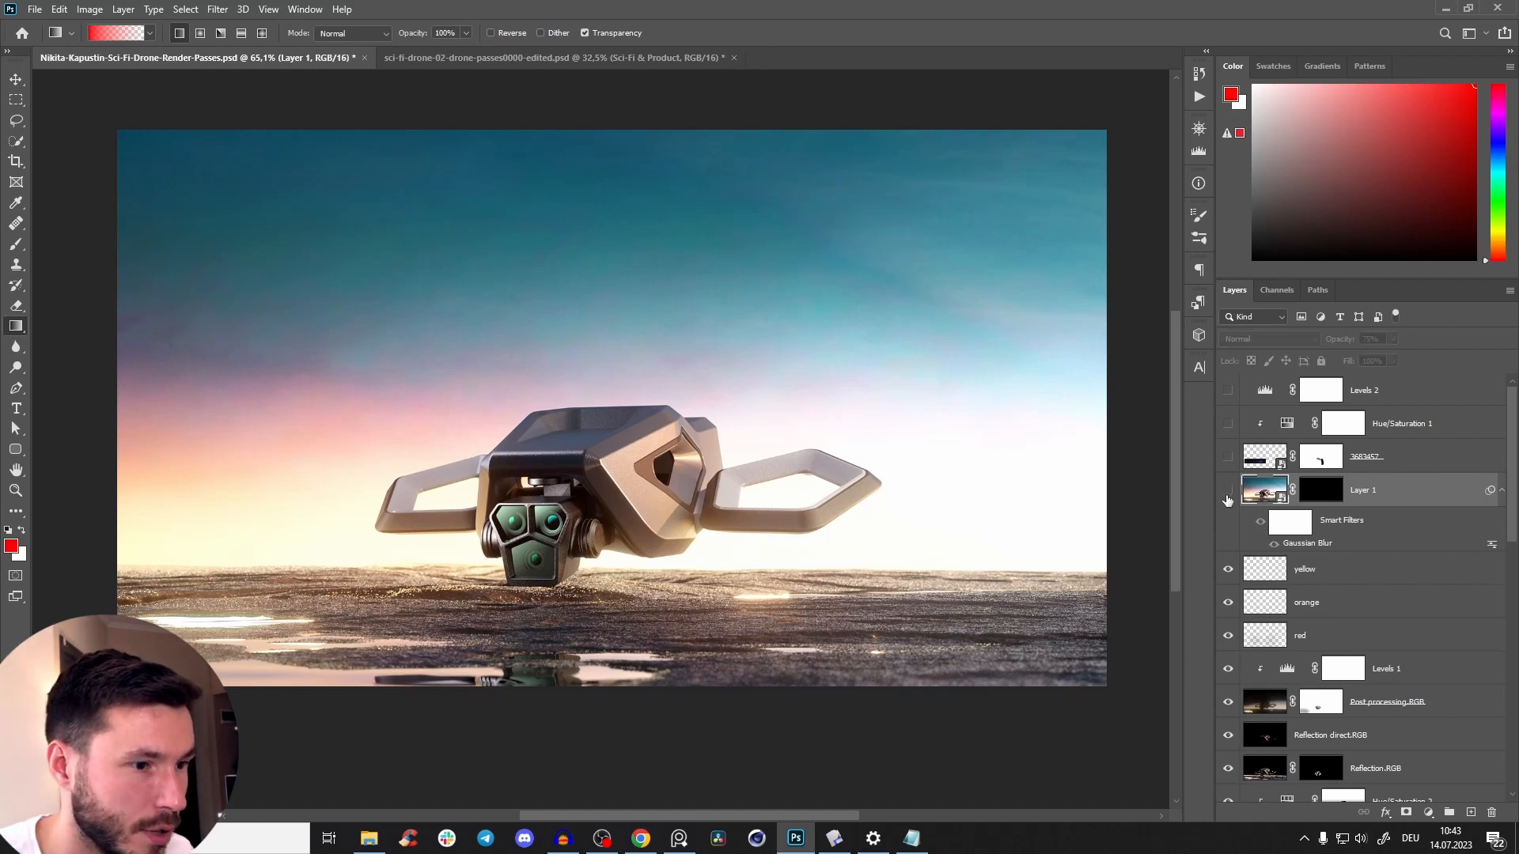
{"action": "left_click_drag", "start_coordinate": [1342, 346], "coordinate": [1361, 339]}
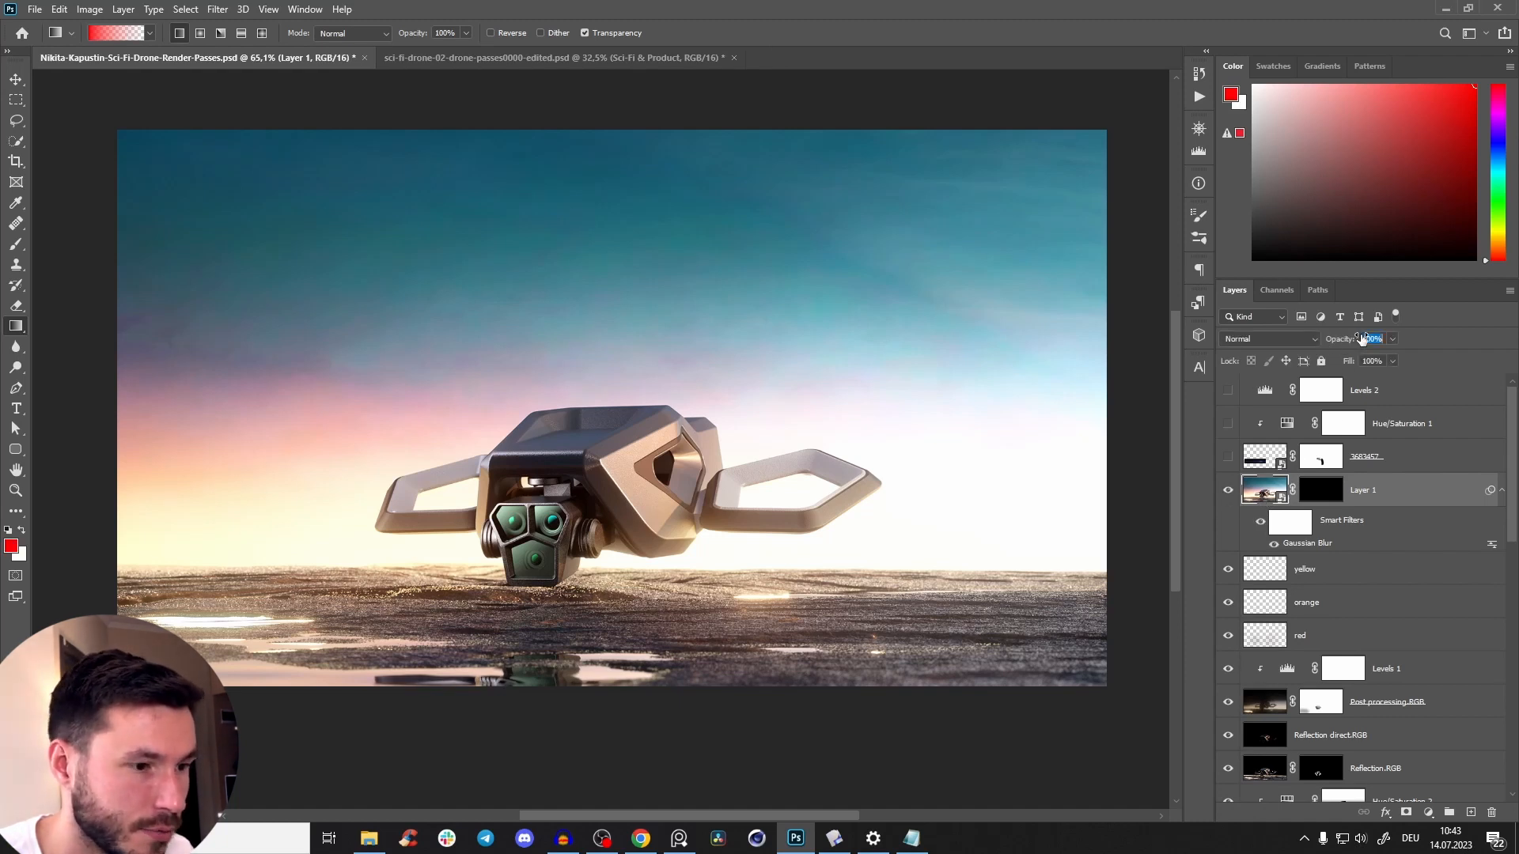
Examine the masked foreground blur around the drone and on the ground at different zoom levels.
{"action": "key", "text": "z"}
{"action": "left_click_drag", "start_coordinate": [869, 629], "coordinate": [830, 658]}
{"action": "left_click_drag", "start_coordinate": [811, 577], "coordinate": [850, 554]}
{"action": "left_click_drag", "start_coordinate": [749, 539], "coordinate": [696, 610]}
{"action": "left_click_drag", "start_coordinate": [697, 610], "coordinate": [629, 511]}
{"action": "left_click_drag", "start_coordinate": [628, 511], "coordinate": [764, 545]}
{"action": "mouse_move", "coordinate": [764, 544]}
{"action": "left_mouse_down"}
{"action": "mouse_move", "coordinate": [819, 546]}
{"action": "mouse_move", "coordinate": [762, 518]}
{"action": "left_mouse_up"}
{"action": "left_click_drag", "start_coordinate": [762, 518], "coordinate": [722, 518]}
{"action": "left_click_drag", "start_coordinate": [722, 518], "coordinate": [725, 538]}
{"action": "scroll", "coordinate": [1345, 554], "scroll_direction": "down", "scroll_amount": 10}
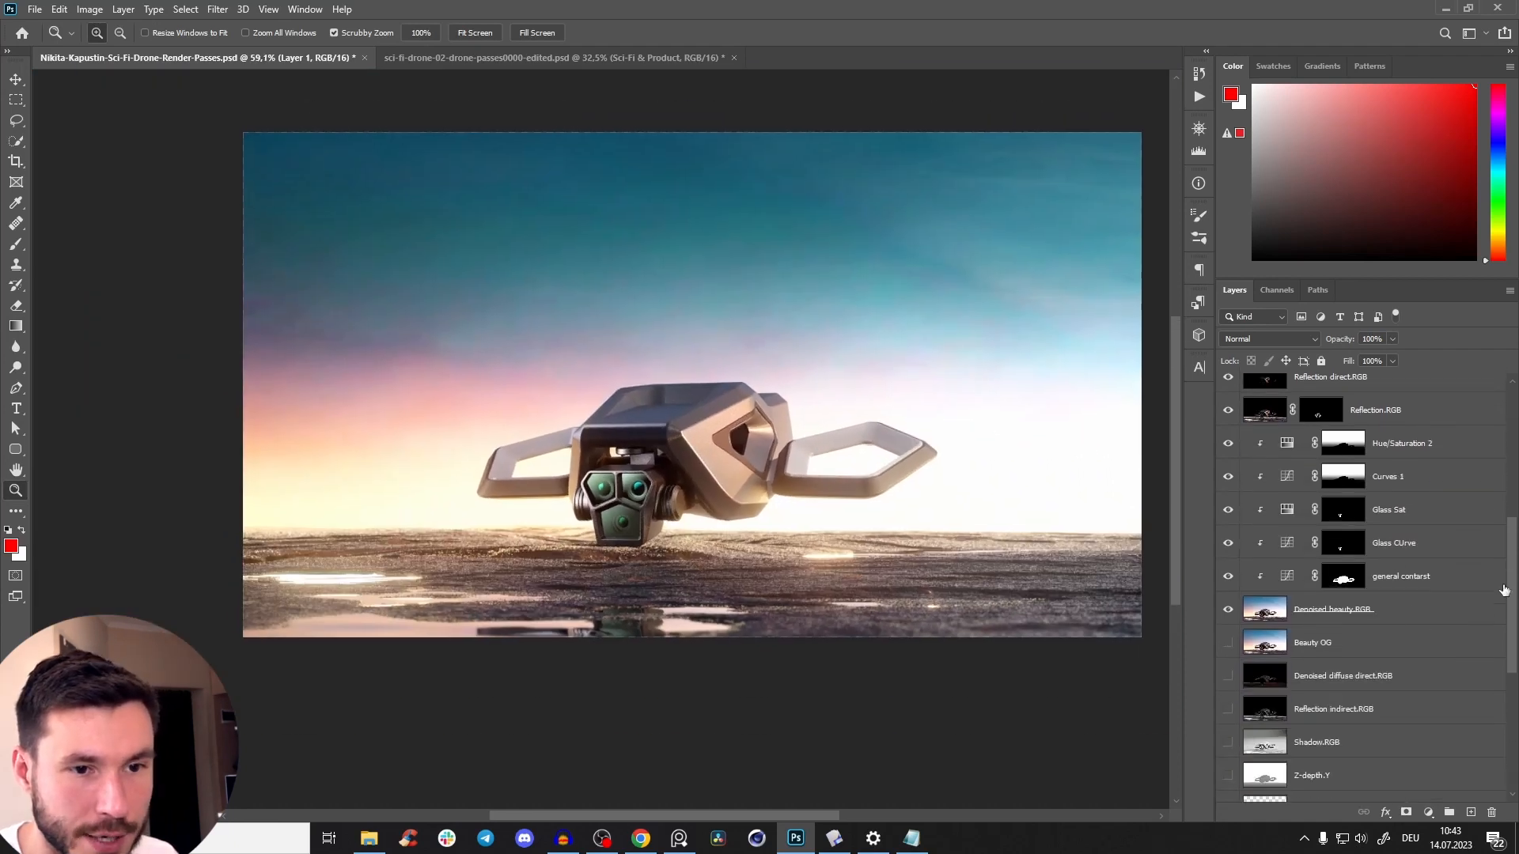
Compare the composite with the Denoised beauty.RGB layer hidden and shown.
{"action": "left_click", "coordinate": [1228, 545], "text": "alt"}
{"action": "left_click", "coordinate": [1227, 546], "text": "alt"}
{"action": "left_click", "coordinate": [1228, 546], "text": "alt"}
{"action": "left_click", "coordinate": [1228, 545], "text": "alt"}
{"action": "left_click", "coordinate": [1228, 546], "text": "alt"}
{"action": "left_click", "coordinate": [1227, 546], "text": "alt"}
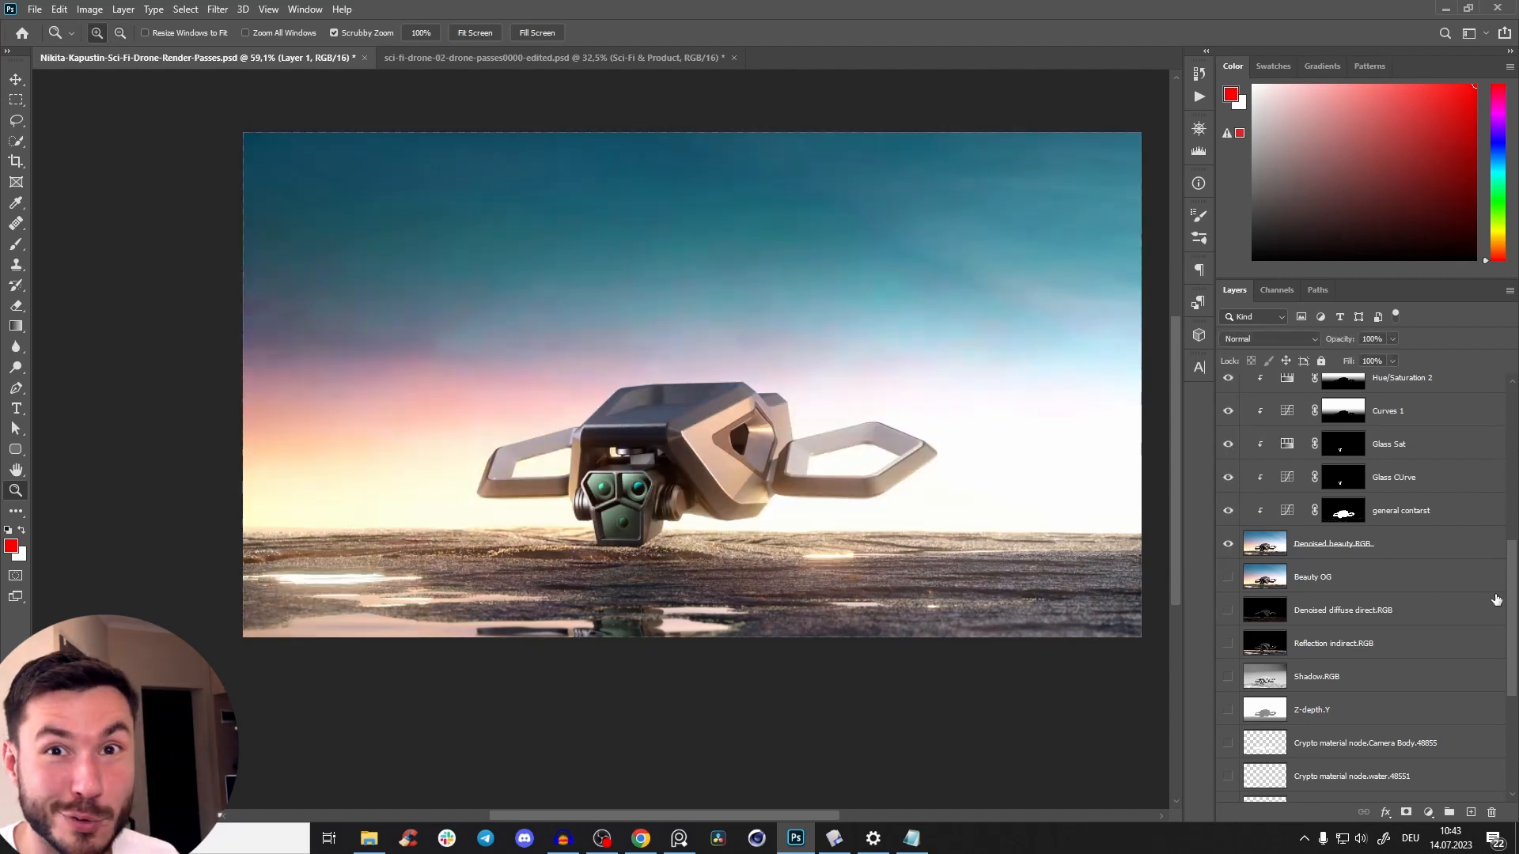
Turn on flare layer 3683457 with Hue/Saturation 1 and Levels 2, and clip Levels 2 to the flare.
{"action": "scroll", "coordinate": [1507, 591], "scroll_direction": "up", "scroll_amount": 10}
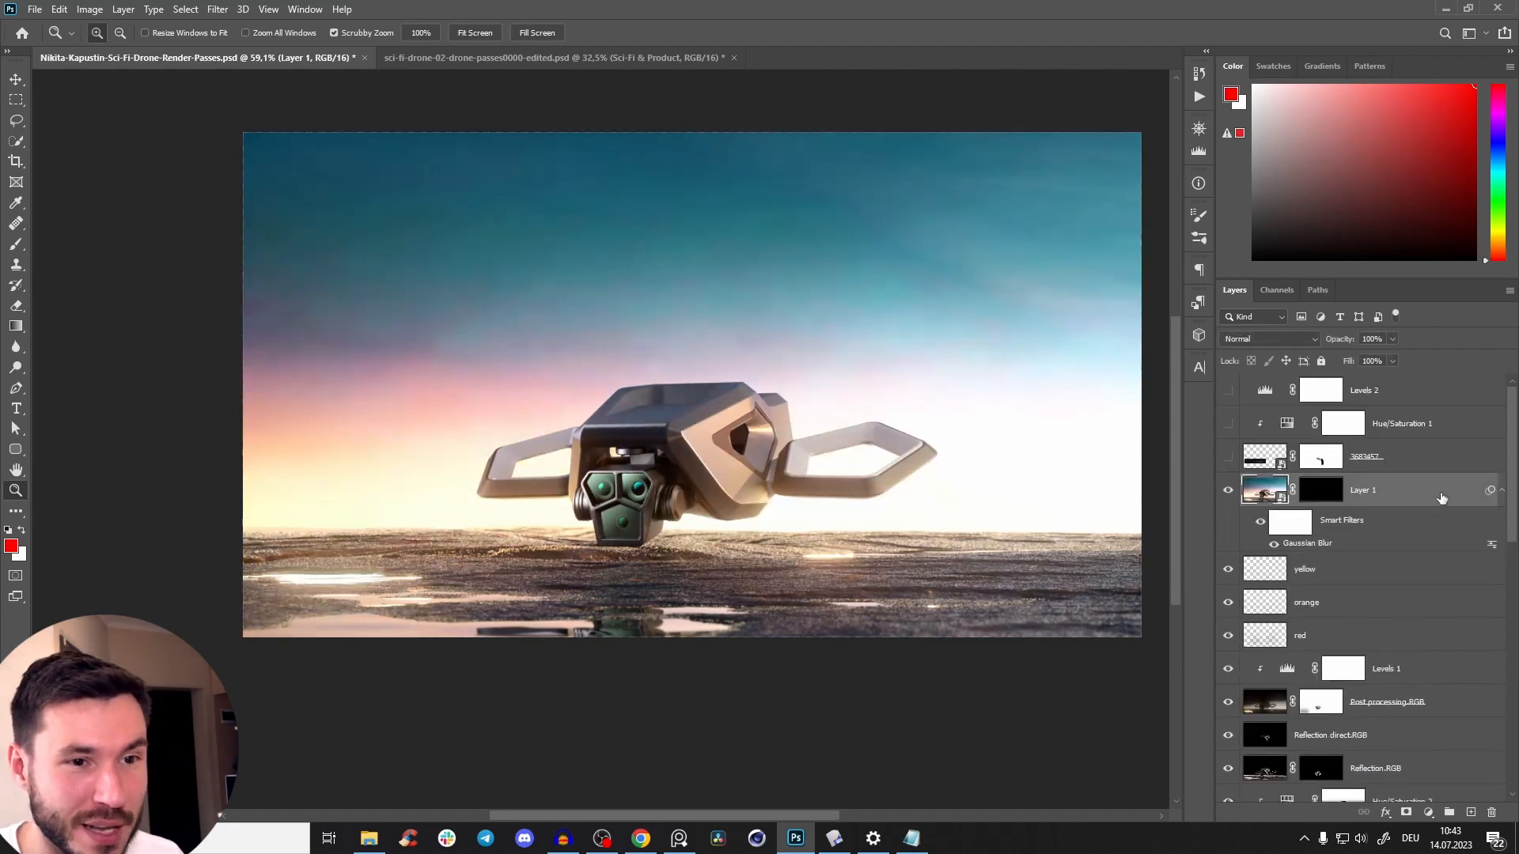
{"action": "left_click_drag", "start_coordinate": [1228, 457], "coordinate": [1228, 392]}
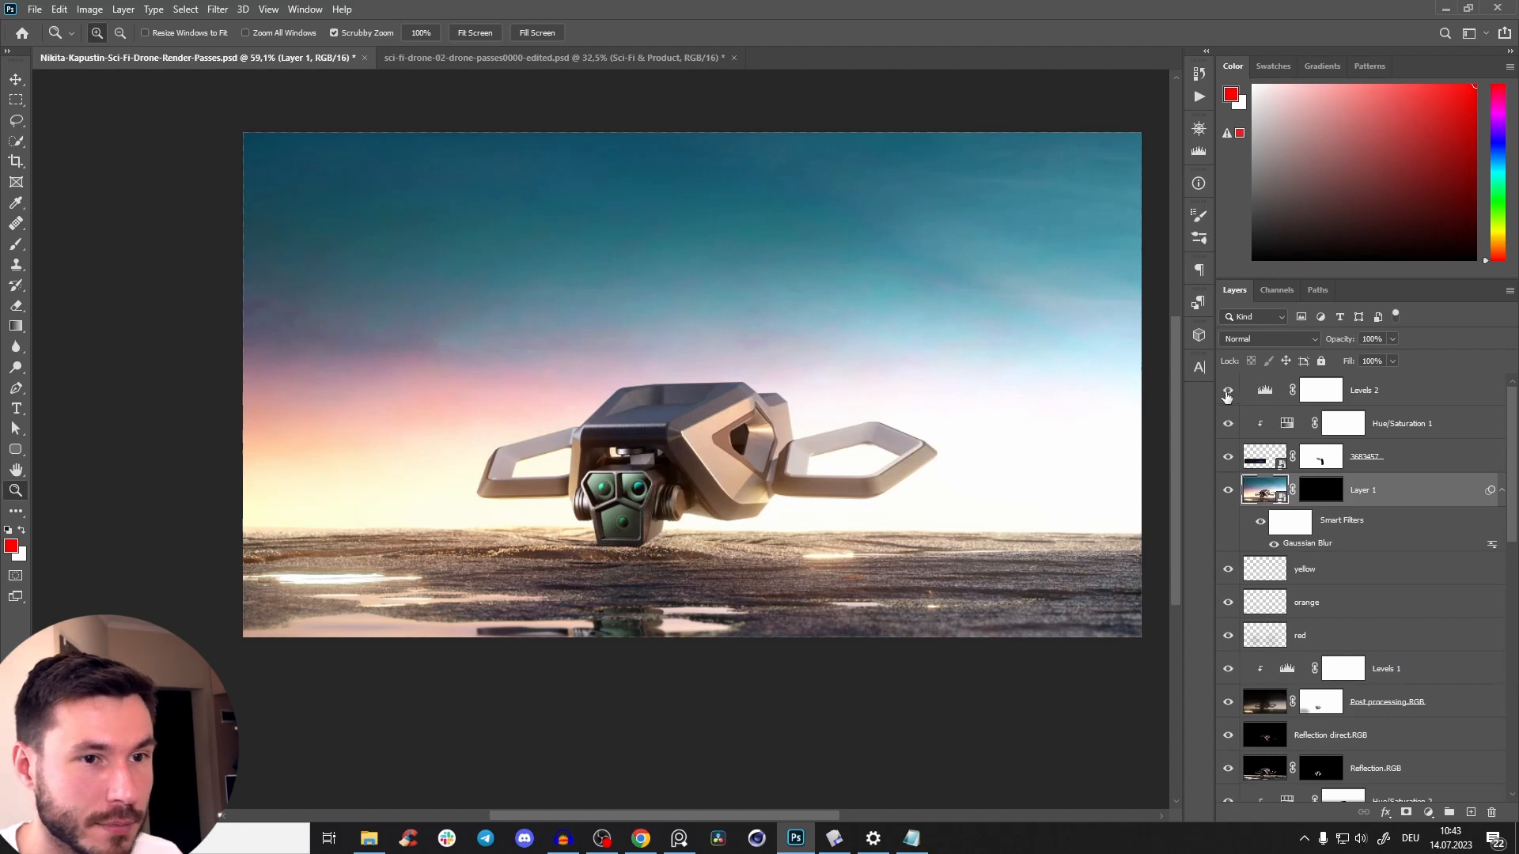
{"action": "left_click_drag", "start_coordinate": [1227, 458], "coordinate": [1229, 394]}
{"action": "left_click_drag", "start_coordinate": [1229, 461], "coordinate": [1229, 387]}
{"action": "left_click", "coordinate": [1299, 405], "text": "alt"}
{"action": "left_click", "coordinate": [1228, 456]}
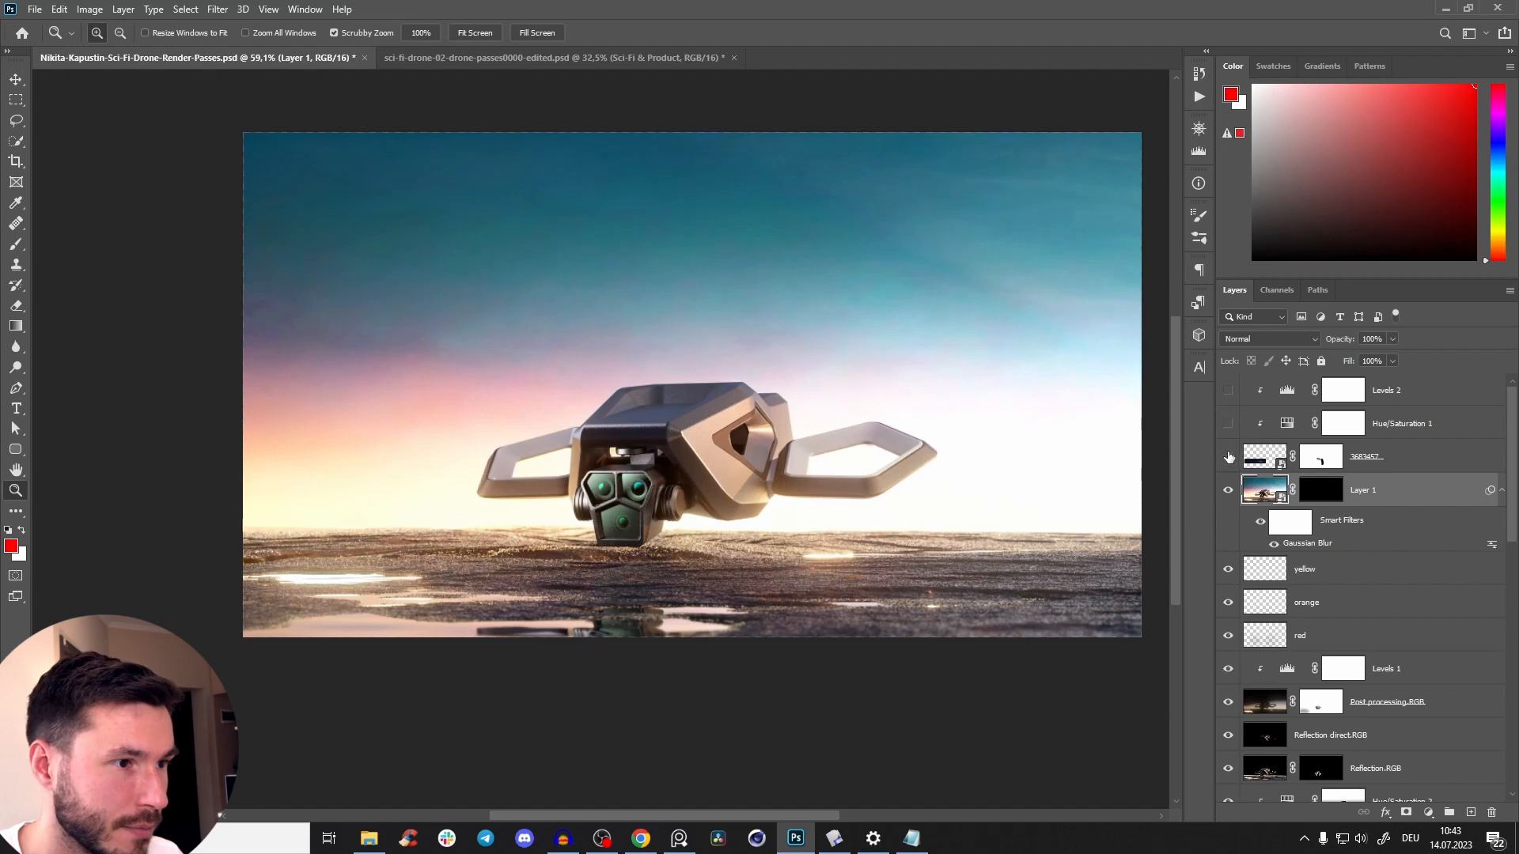
{"action": "left_click", "coordinate": [1228, 456]}
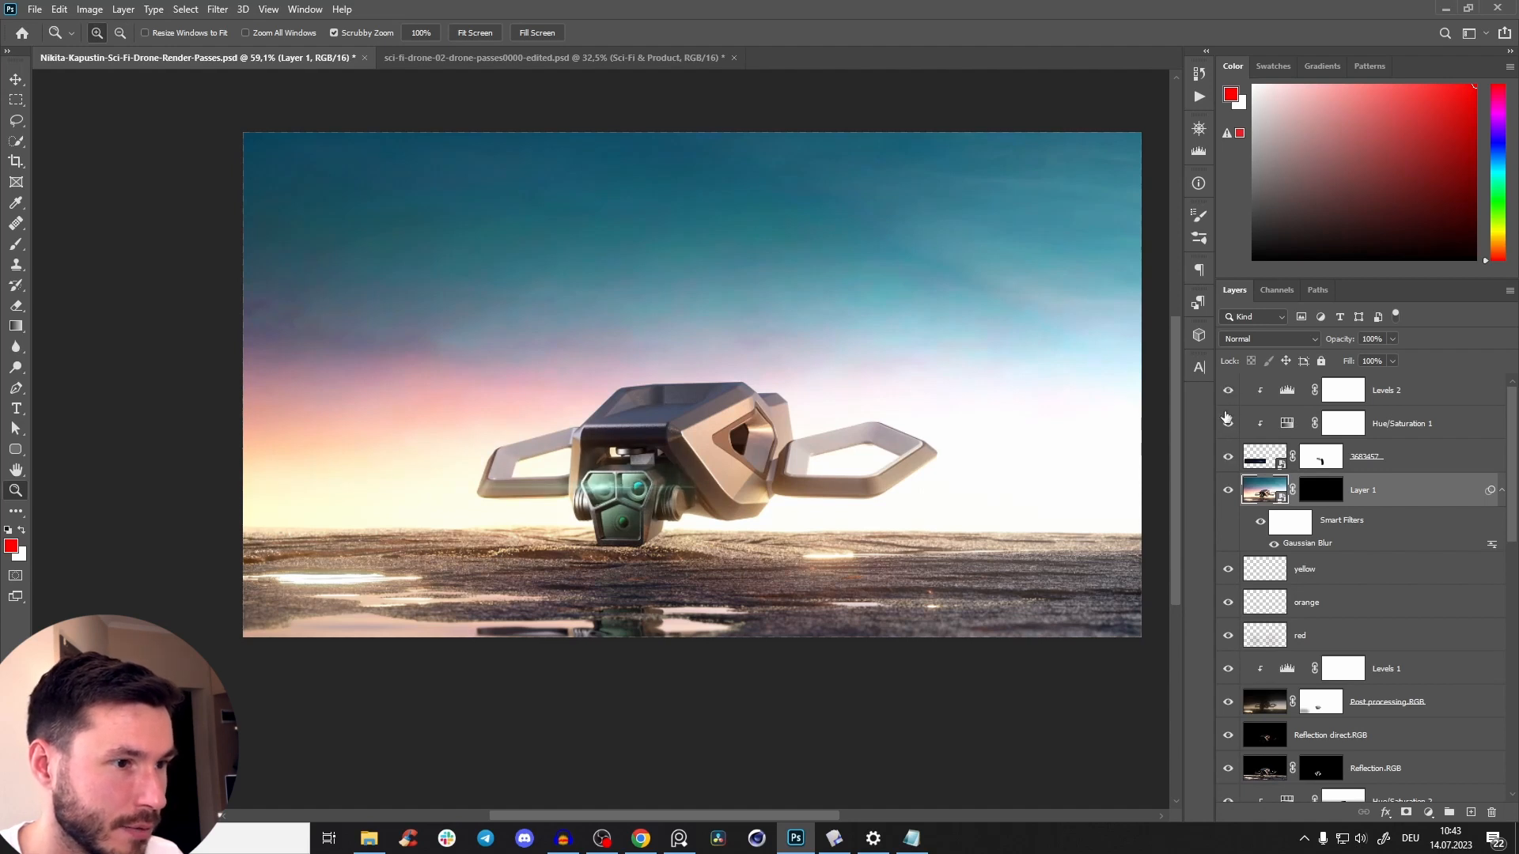
Reposition flare layer 3683457 over the drone's camera and body, and scale it to about 131% width and 203% height.
{"action": "left_click", "coordinate": [1396, 465]}
{"action": "key", "text": "v"}
{"action": "left_click_drag", "start_coordinate": [652, 495], "coordinate": [846, 467]}
{"action": "key", "text": "z"}
{"action": "key", "text": "ctrl+t"}
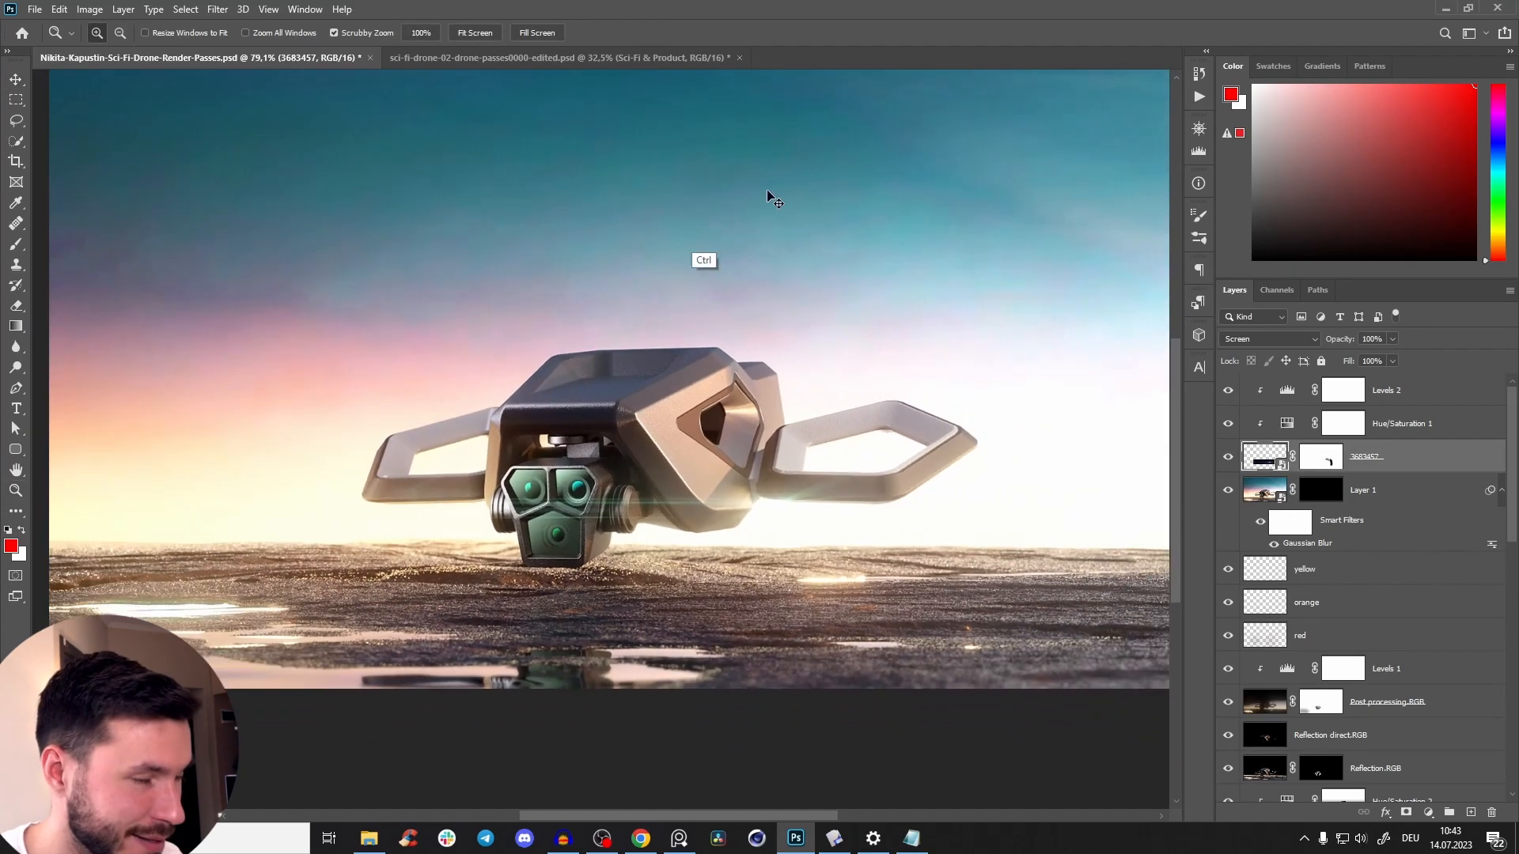
{"action": "left_click_drag", "start_coordinate": [322, 428], "coordinate": [138, 299]}
{"action": "left_click_drag", "start_coordinate": [772, 405], "coordinate": [802, 464]}
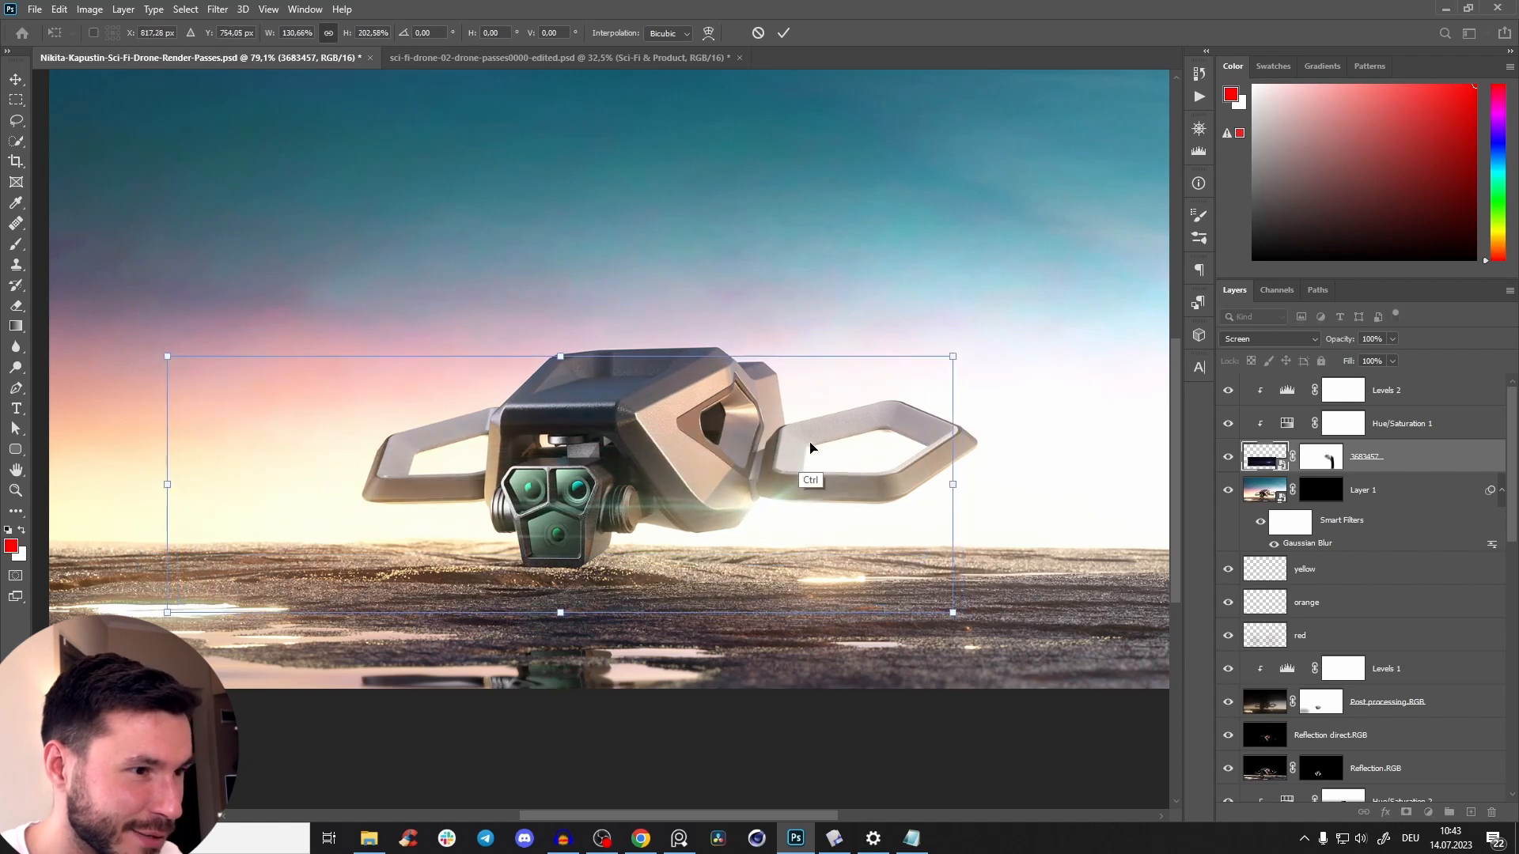
{"action": "left_click", "coordinate": [783, 32]}
Set the flare's Hue/Saturation 1 adjustment to hue +155 and saturation -29.
{"action": "left_click_drag", "start_coordinate": [792, 510], "coordinate": [799, 574]}
{"action": "left_click", "coordinate": [1288, 435]}
{"action": "double_click", "coordinate": [1287, 427]}
{"action": "left_click_drag", "start_coordinate": [924, 329], "coordinate": [1128, 364]}
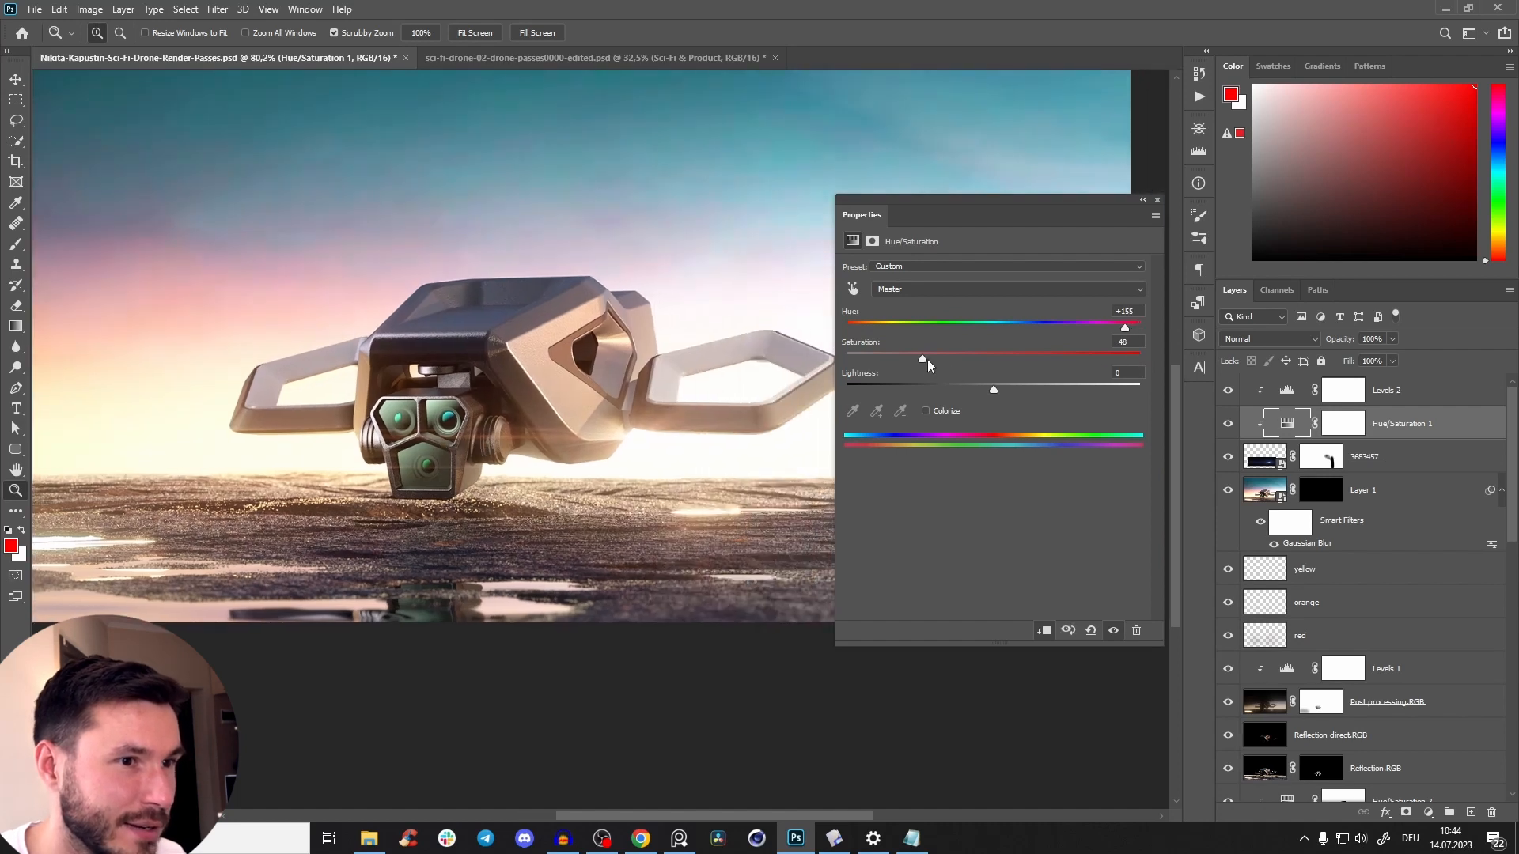
{"action": "mouse_move", "coordinate": [927, 359]}
{"action": "left_mouse_down"}
{"action": "mouse_move", "coordinate": [976, 362]}
{"action": "mouse_move", "coordinate": [951, 364]}
{"action": "left_mouse_up"}
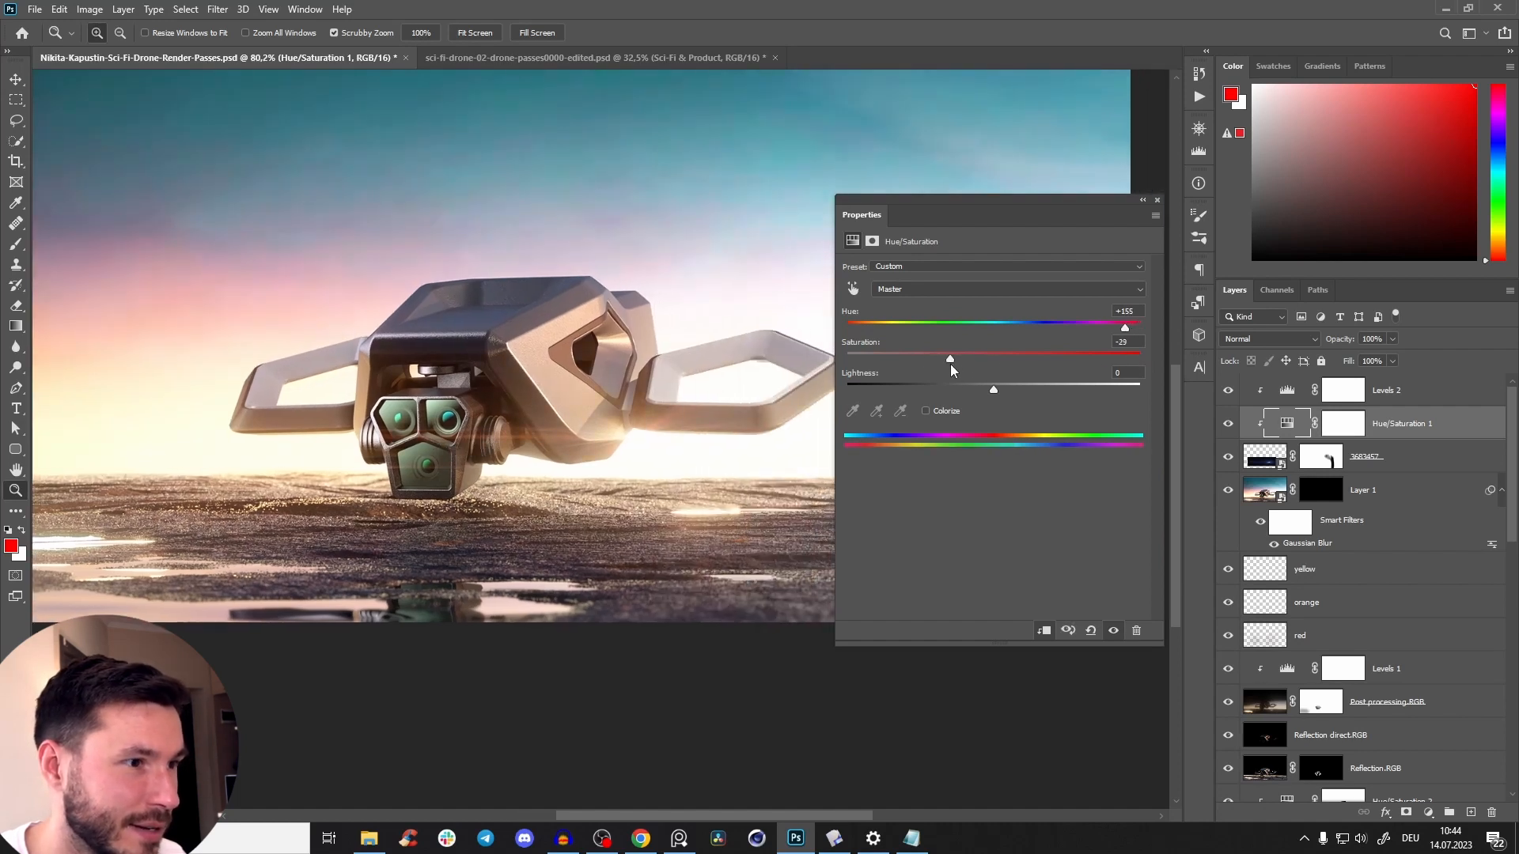
{"action": "left_click", "coordinate": [1156, 202]}
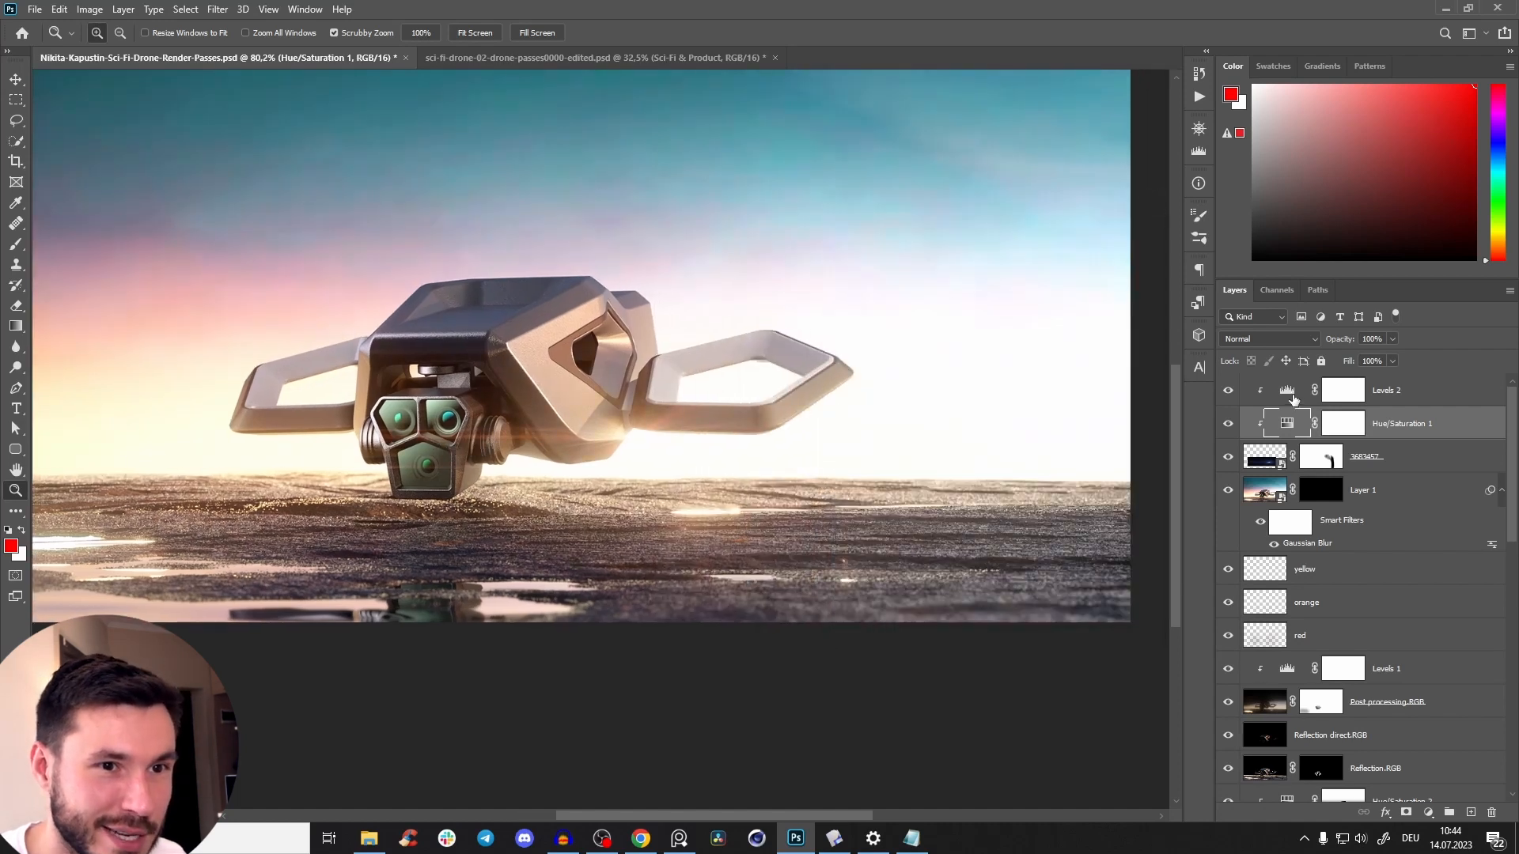
Raise the black input level of the flare's Levels 2 adjustment to 44.
{"action": "double_click", "coordinate": [1288, 391]}
{"action": "left_click_drag", "start_coordinate": [912, 383], "coordinate": [942, 388]}
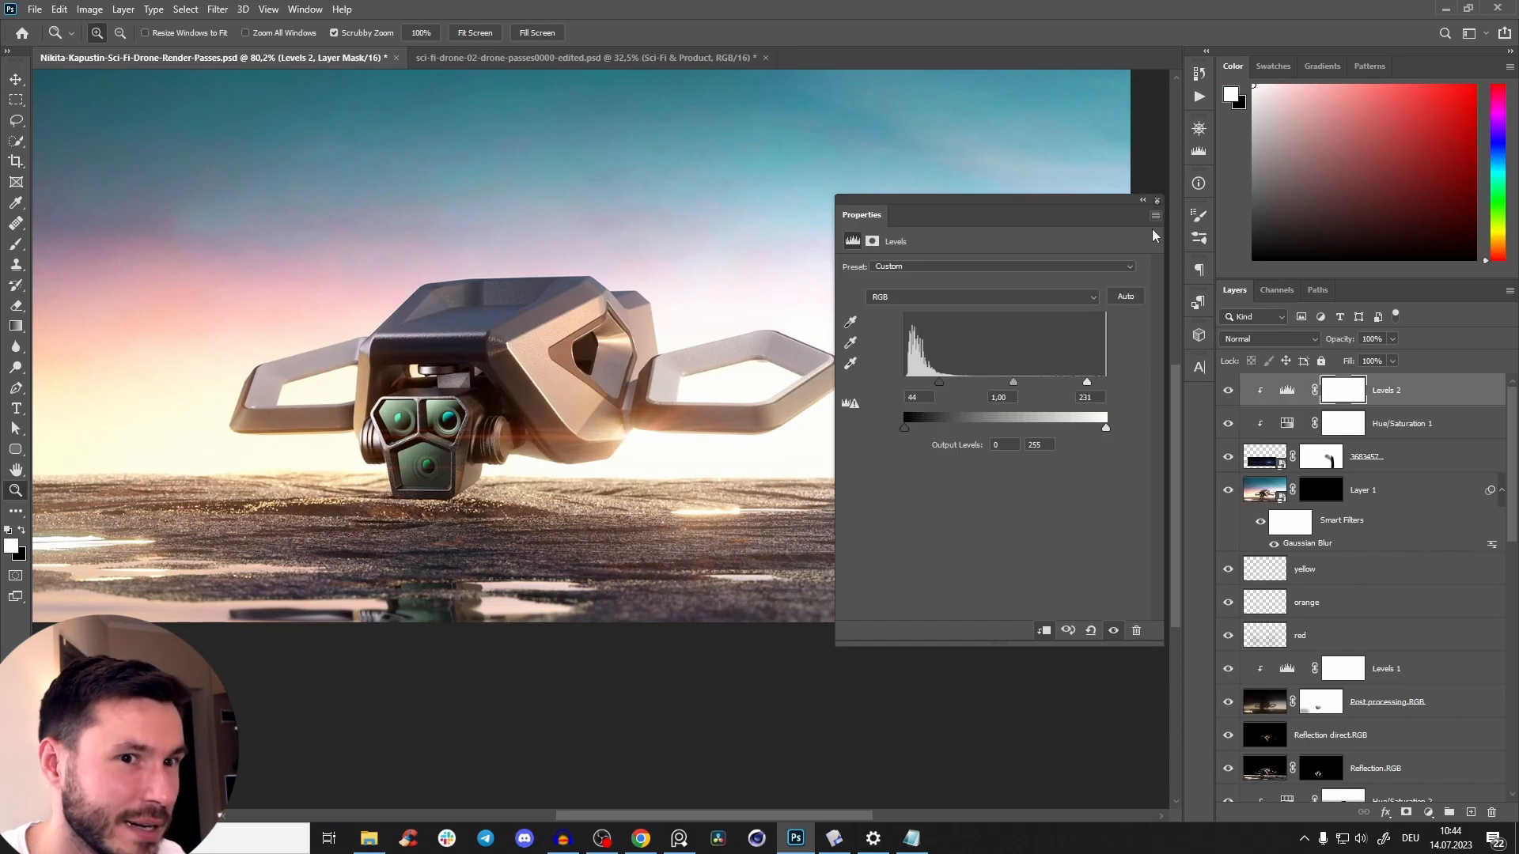
{"action": "left_click", "coordinate": [1157, 203]}
Try Hue/Saturation 1 at 62% opacity and set flare layer 3683457 to 75% opacity.
{"action": "left_click", "coordinate": [1412, 425]}
{"action": "left_click_drag", "start_coordinate": [1343, 342], "coordinate": [1314, 354]}
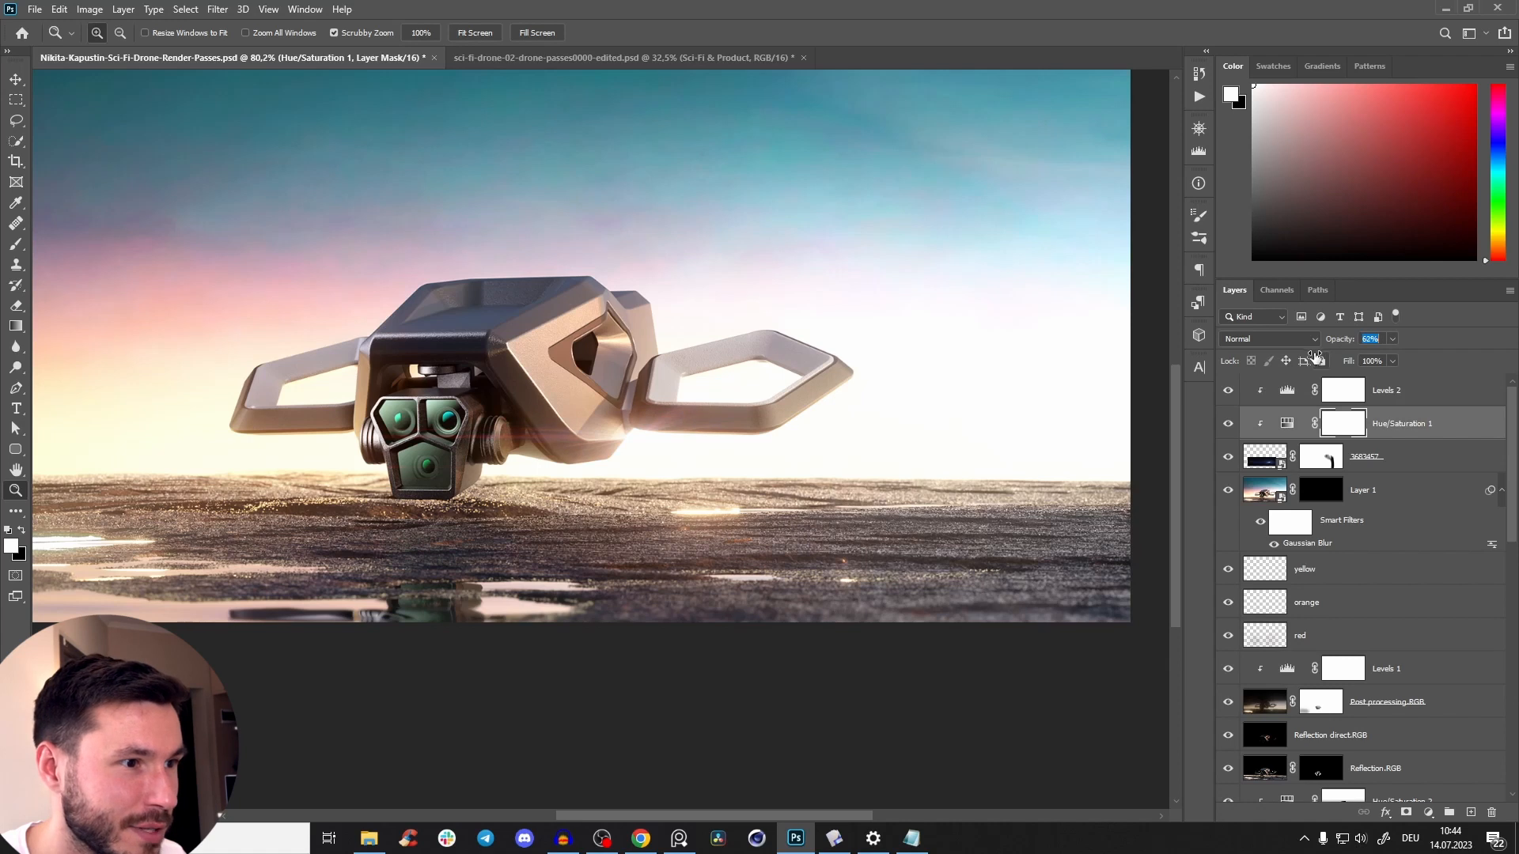
{"action": "left_click", "coordinate": [1401, 466]}
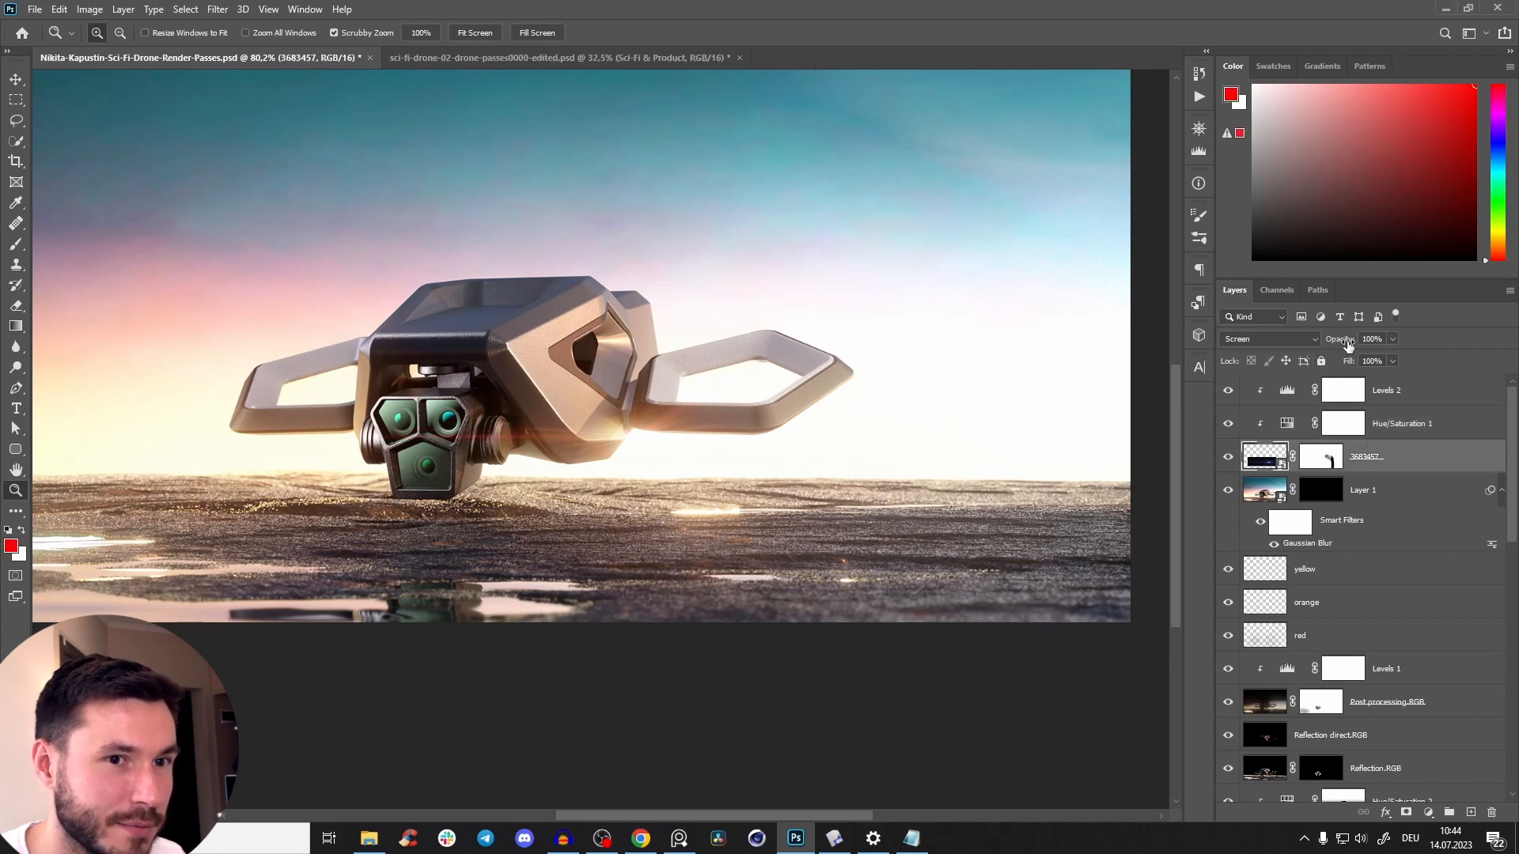
{"action": "left_click_drag", "start_coordinate": [1347, 345], "coordinate": [1322, 358]}
Compare the image with the flare layer hidden and shown, checking the drone at different zoom levels.
{"action": "left_click_drag", "start_coordinate": [663, 428], "coordinate": [625, 490]}
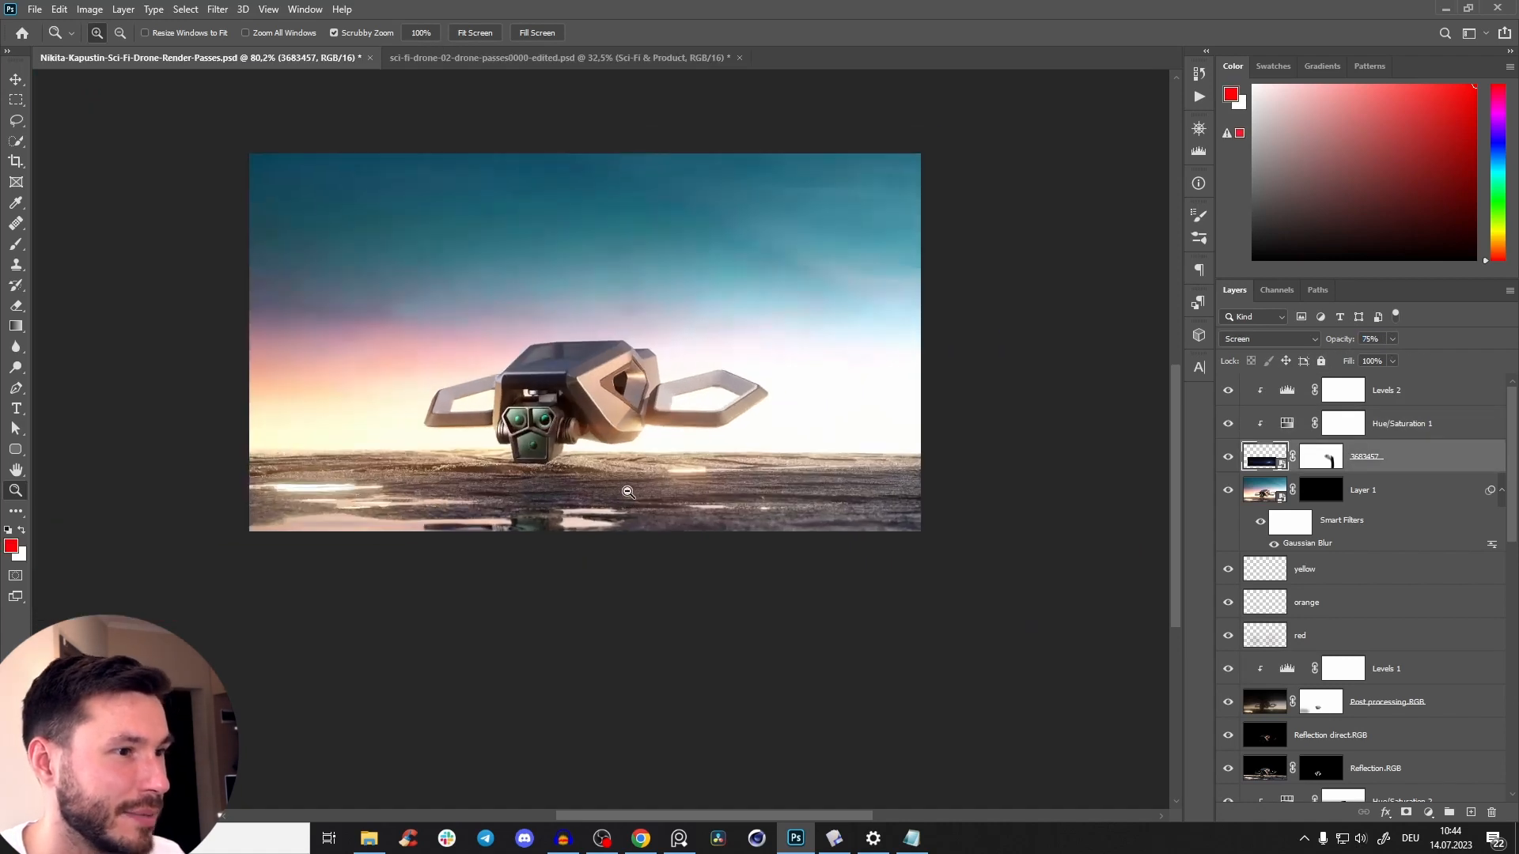
{"action": "left_click_drag", "start_coordinate": [631, 418], "coordinate": [682, 398]}
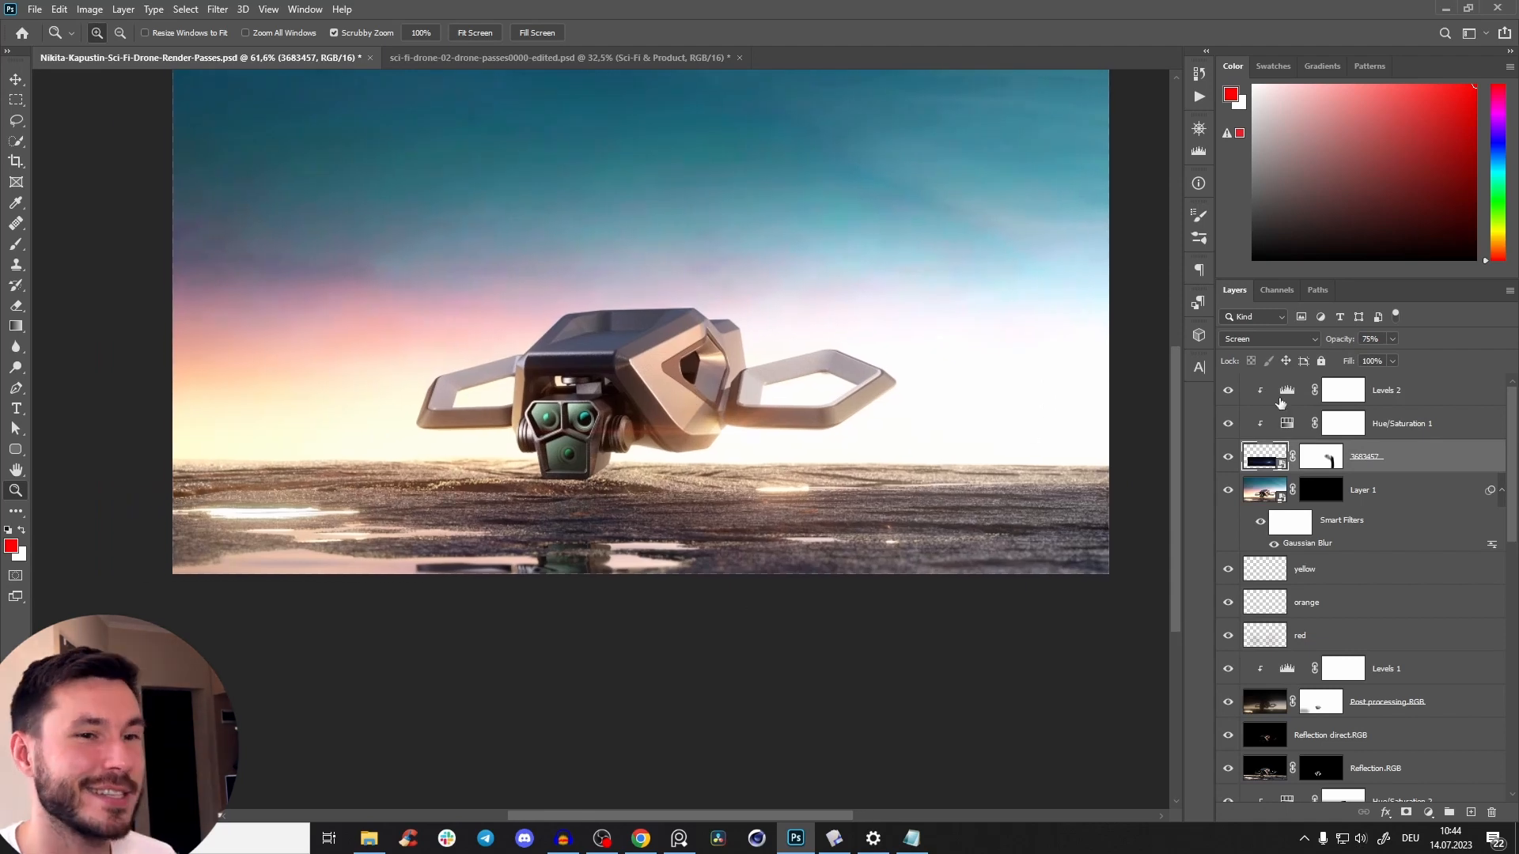
{"action": "left_click", "coordinate": [1225, 467]}
{"action": "left_click", "coordinate": [1226, 471]}
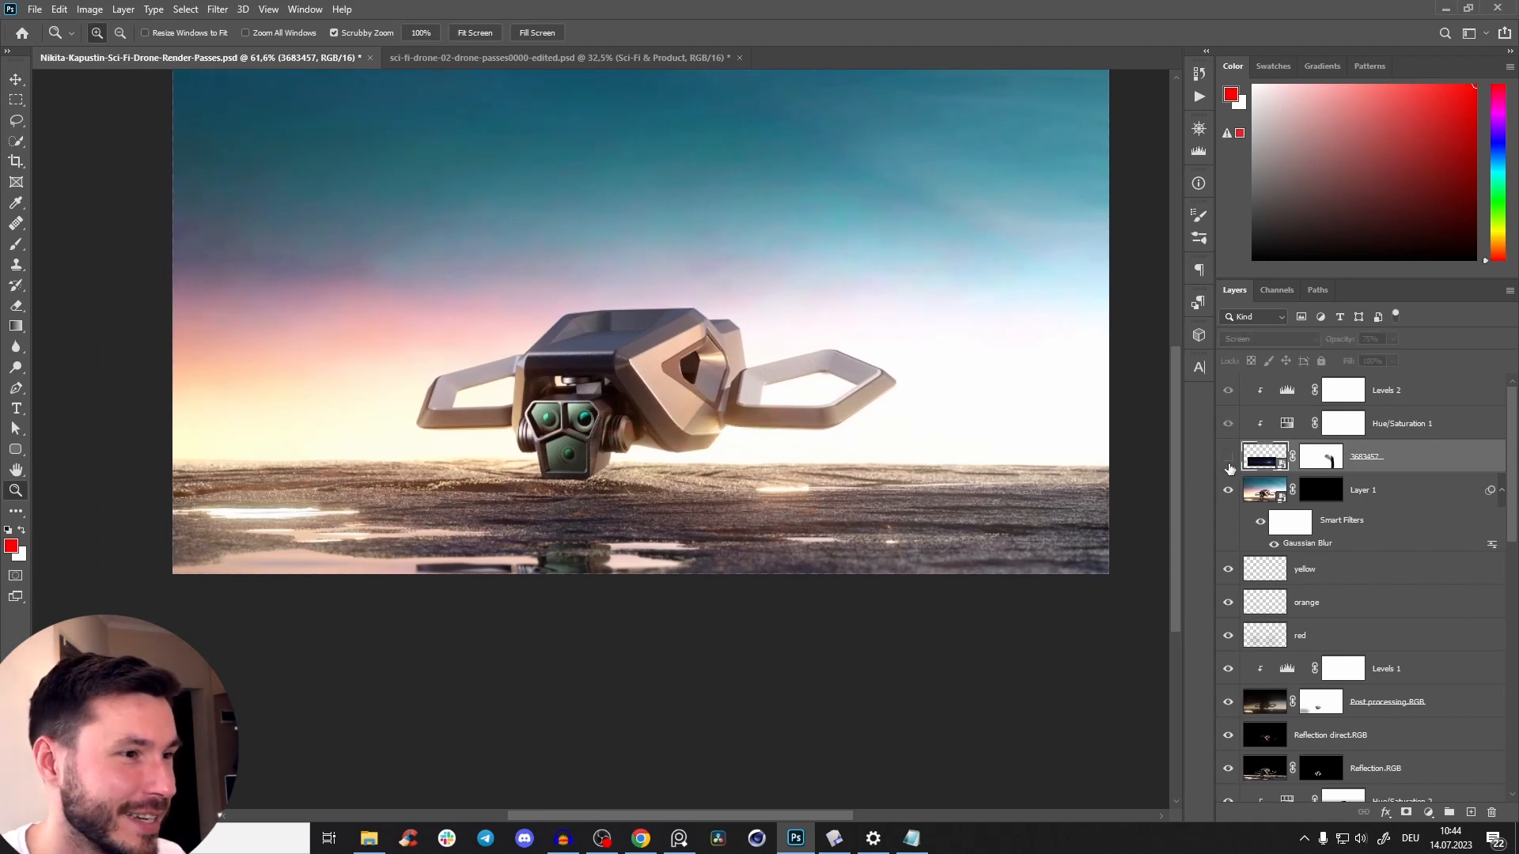
{"action": "left_click_drag", "start_coordinate": [725, 443], "coordinate": [595, 409]}
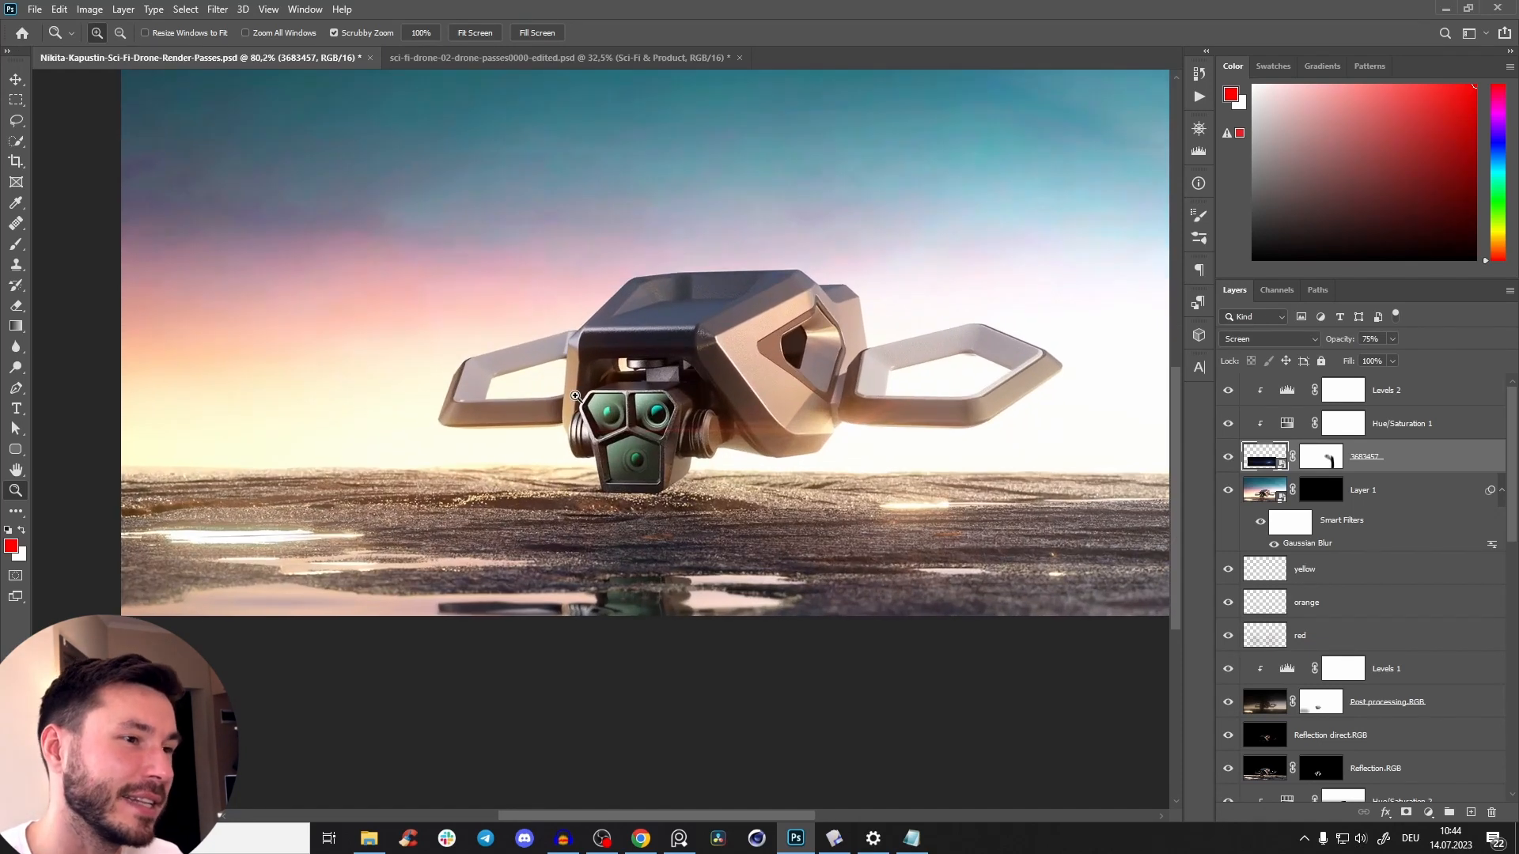
{"action": "left_click_drag", "start_coordinate": [720, 456], "coordinate": [663, 452]}
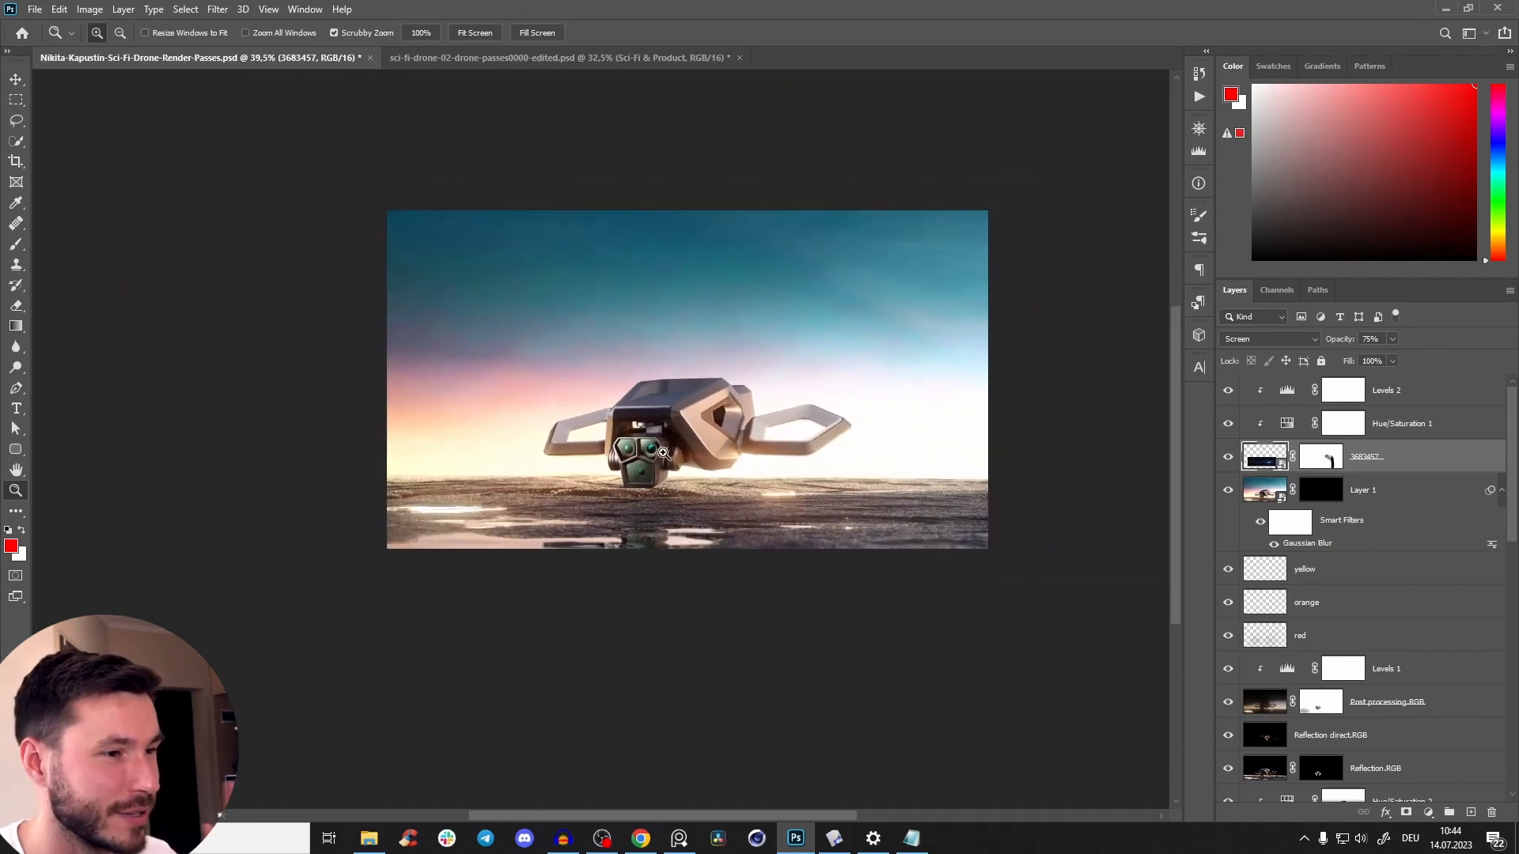
Stamp all visible layers into a new layer above Levels 2 and convert it to a smart object.
{"action": "left_click", "coordinate": [1422, 401]}
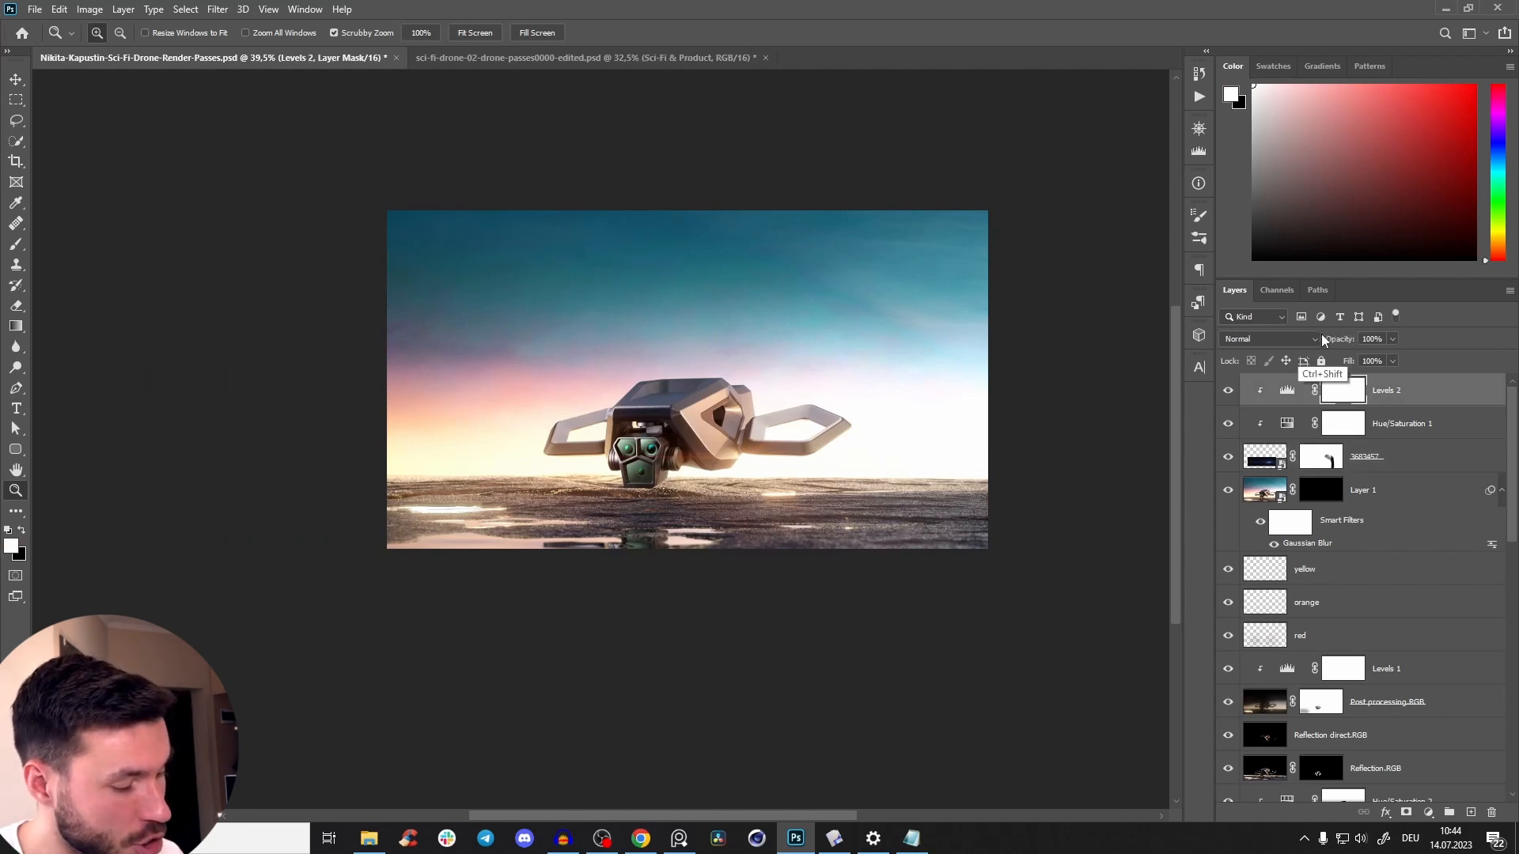
{"action": "key", "text": "ctrl+shift+alt+e"}
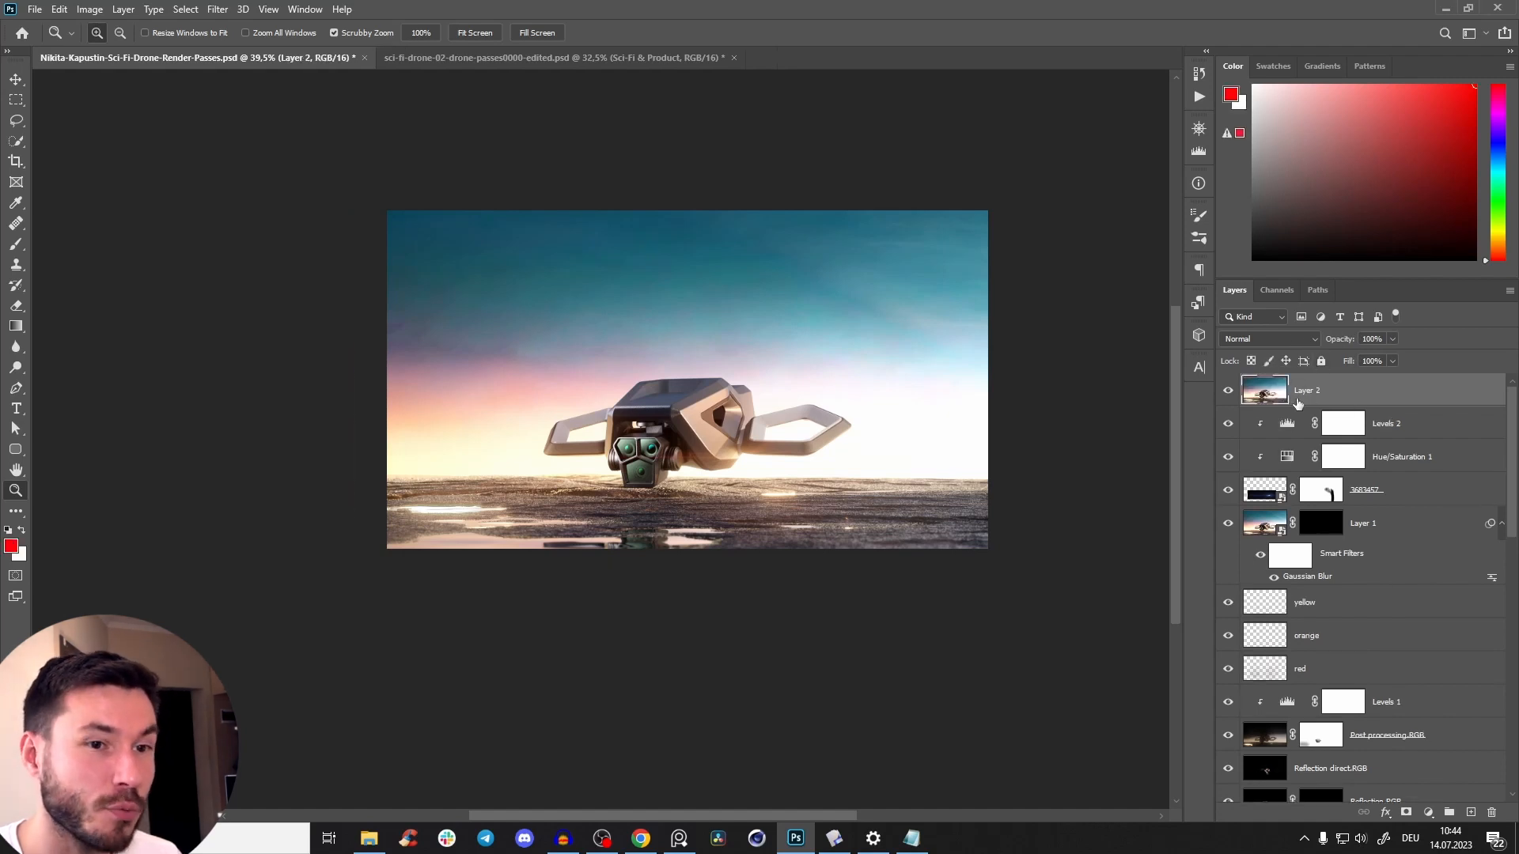
{"action": "right_click", "coordinate": [1353, 400]}
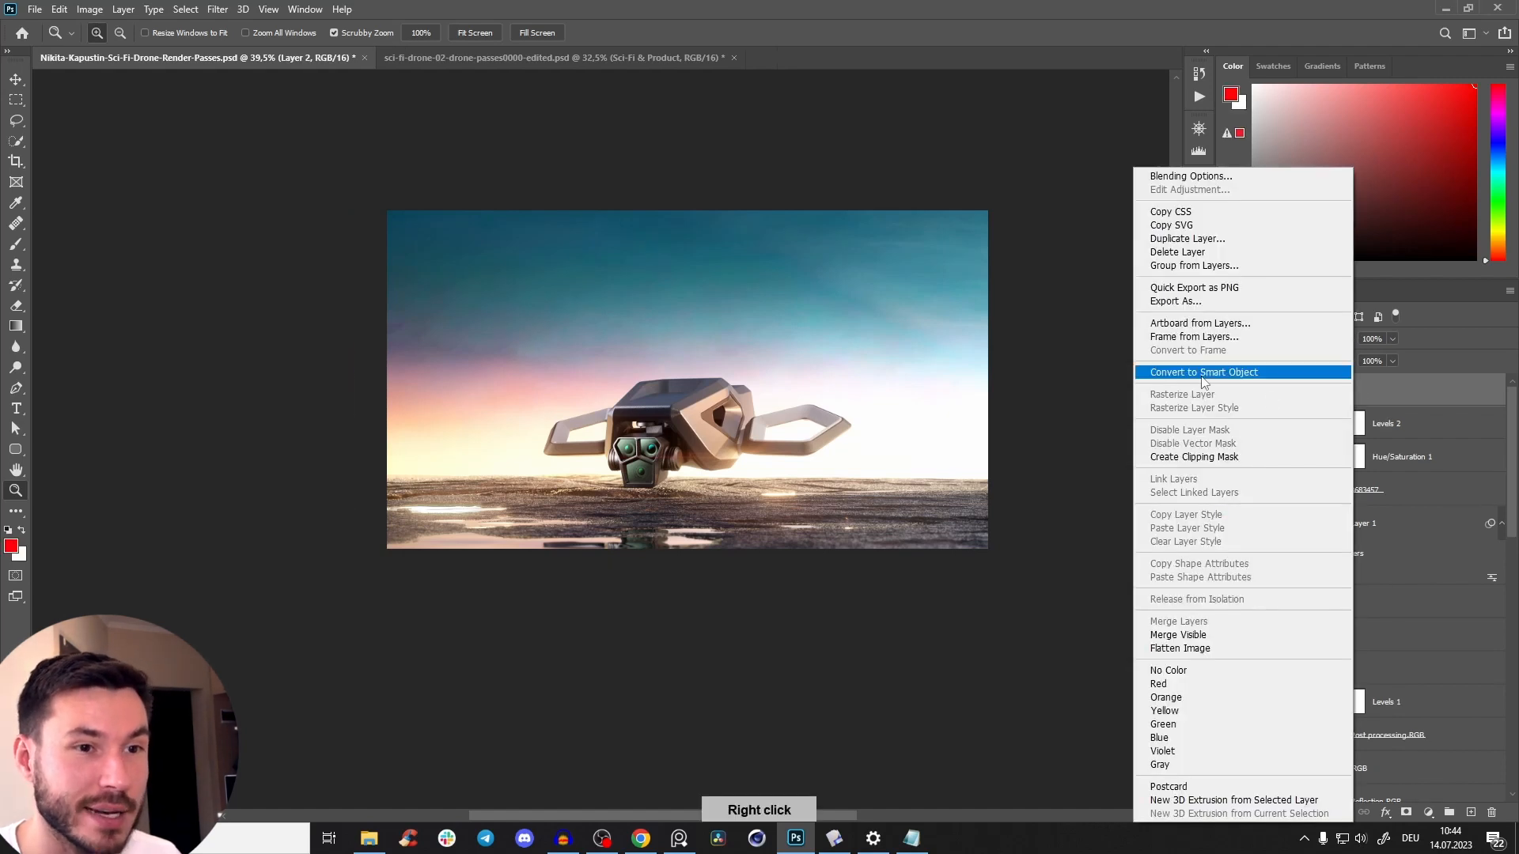
{"action": "left_click", "coordinate": [1207, 378]}
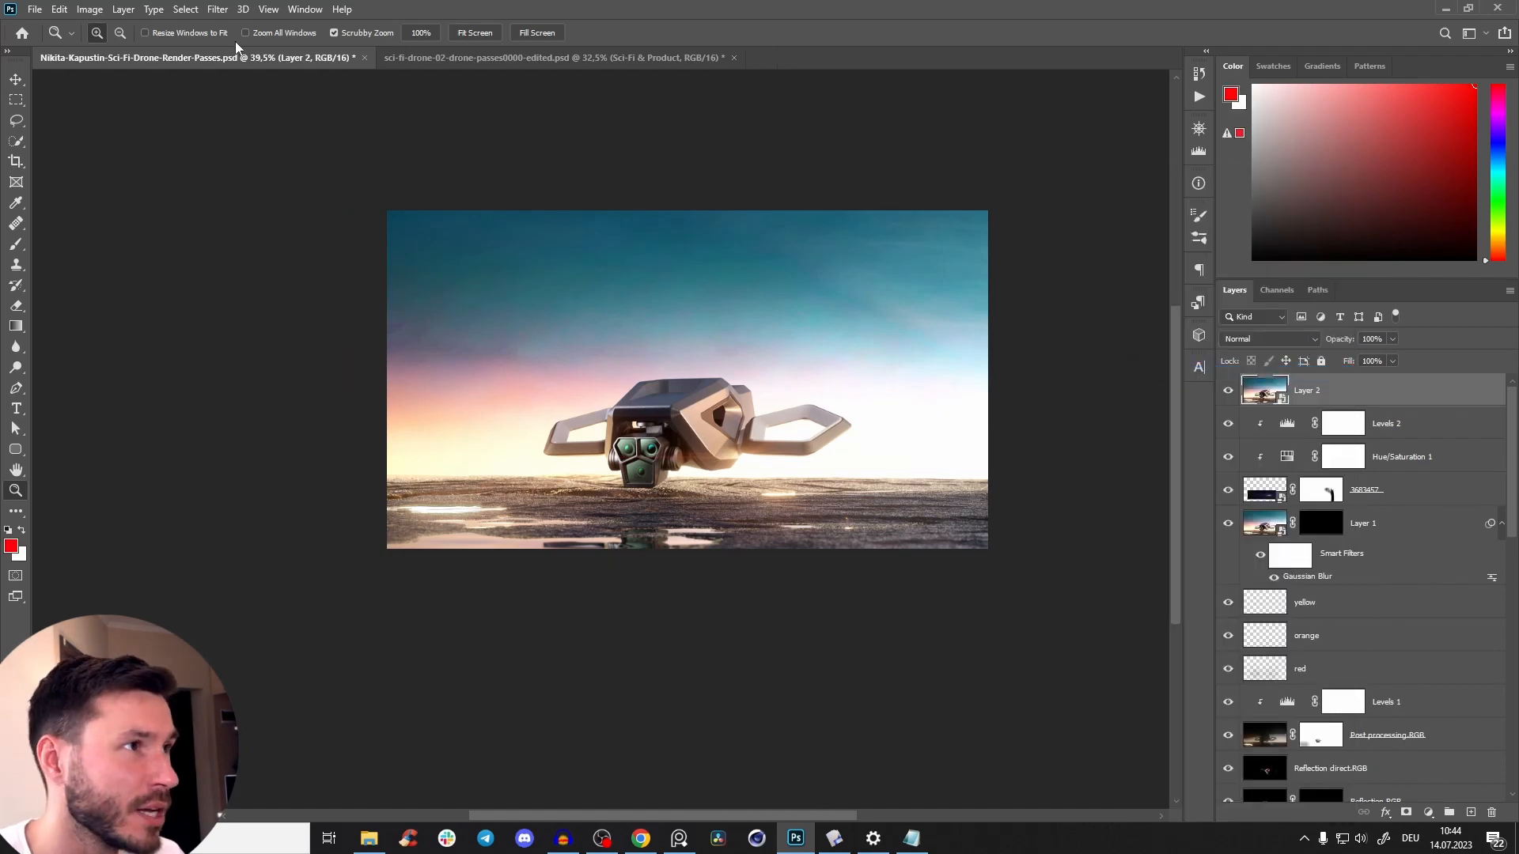
Open the Camera Raw Filter on Layer 2 and set its preview zoom to 50%.
{"action": "left_click", "coordinate": [217, 11]}
{"action": "left_click", "coordinate": [269, 105]}
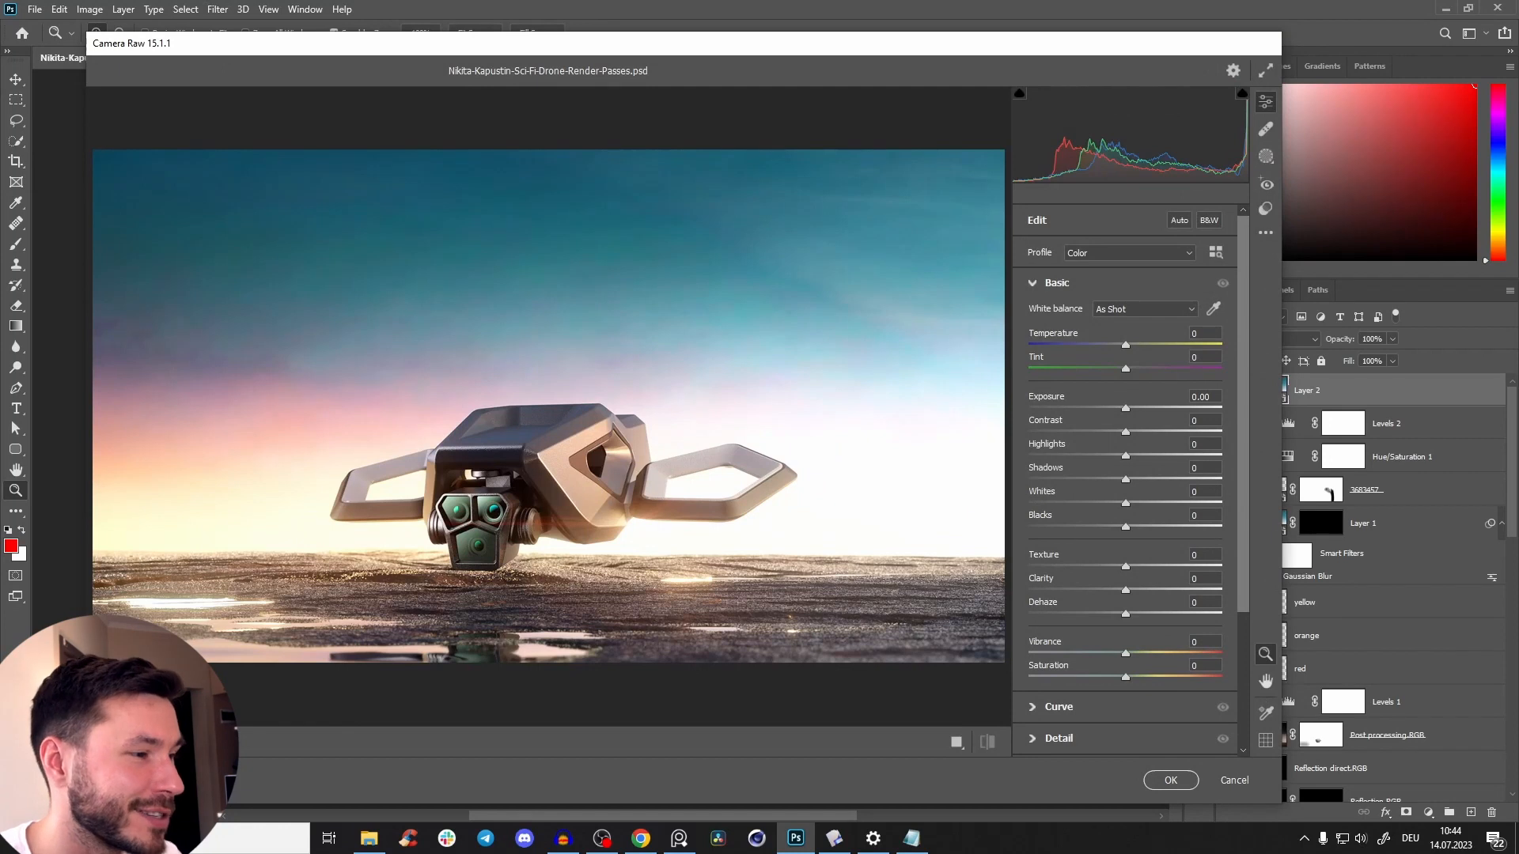
{"action": "left_click", "coordinate": [254, 780]}
{"action": "left_click", "coordinate": [246, 526]}
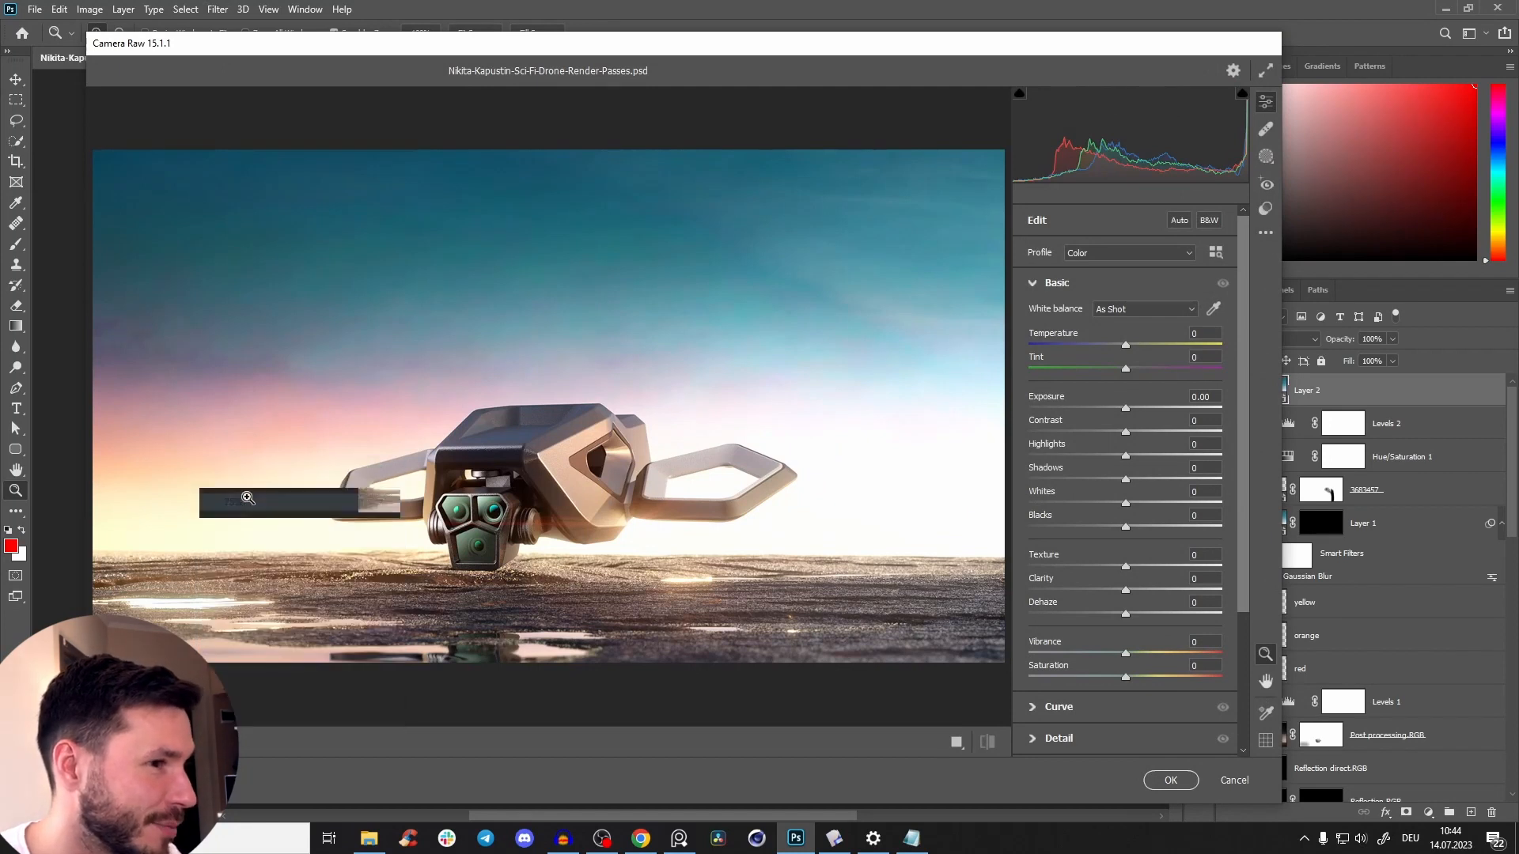
{"action": "left_click", "coordinate": [241, 774]}
{"action": "left_click", "coordinate": [251, 525]}
{"action": "left_click_drag", "start_coordinate": [562, 447], "coordinate": [564, 444]}
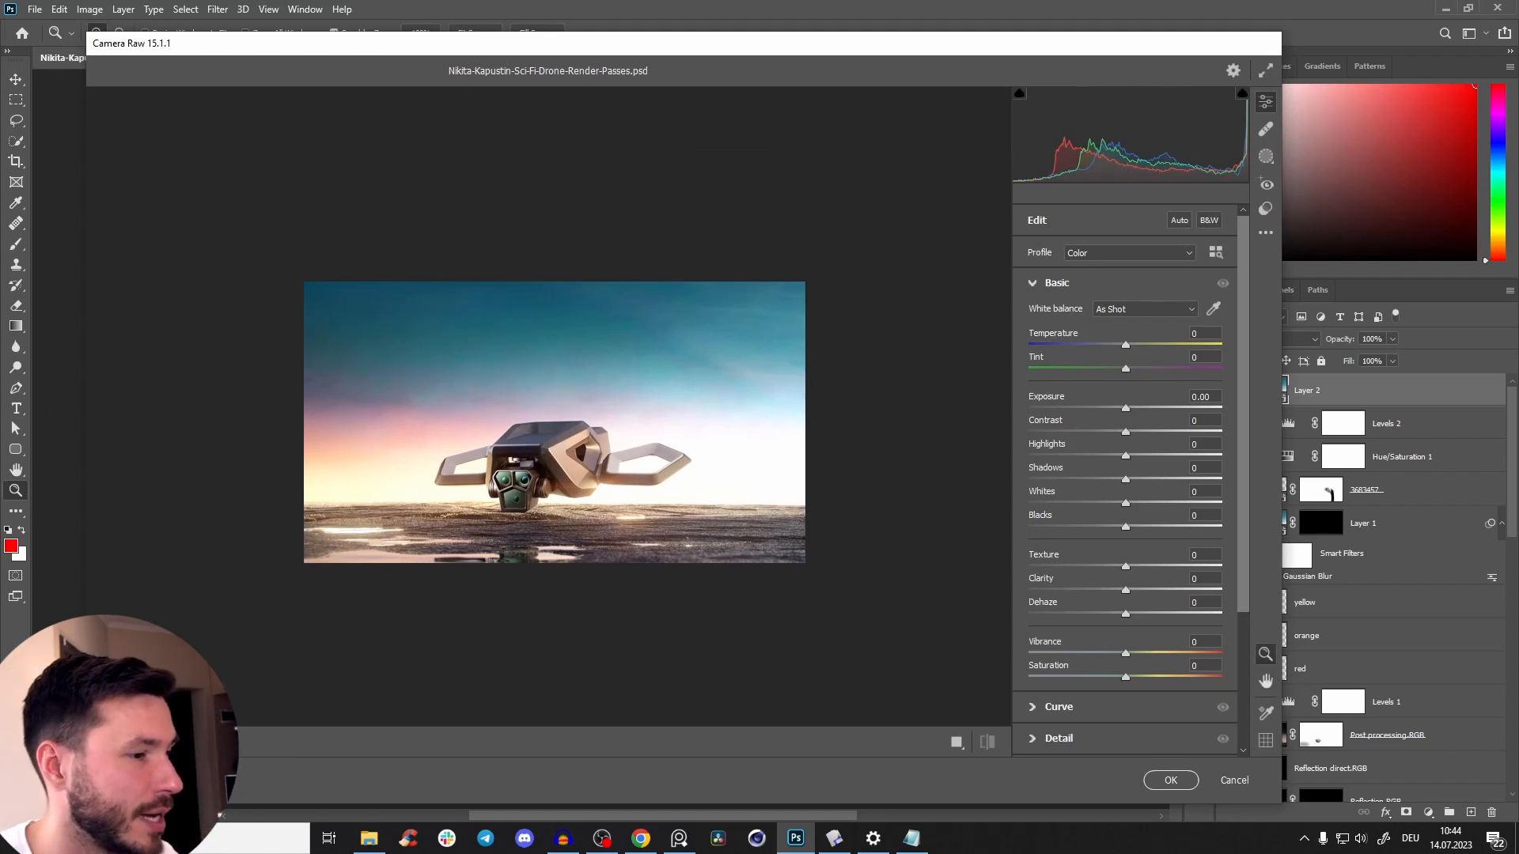
{"action": "left_click", "coordinate": [273, 779]}
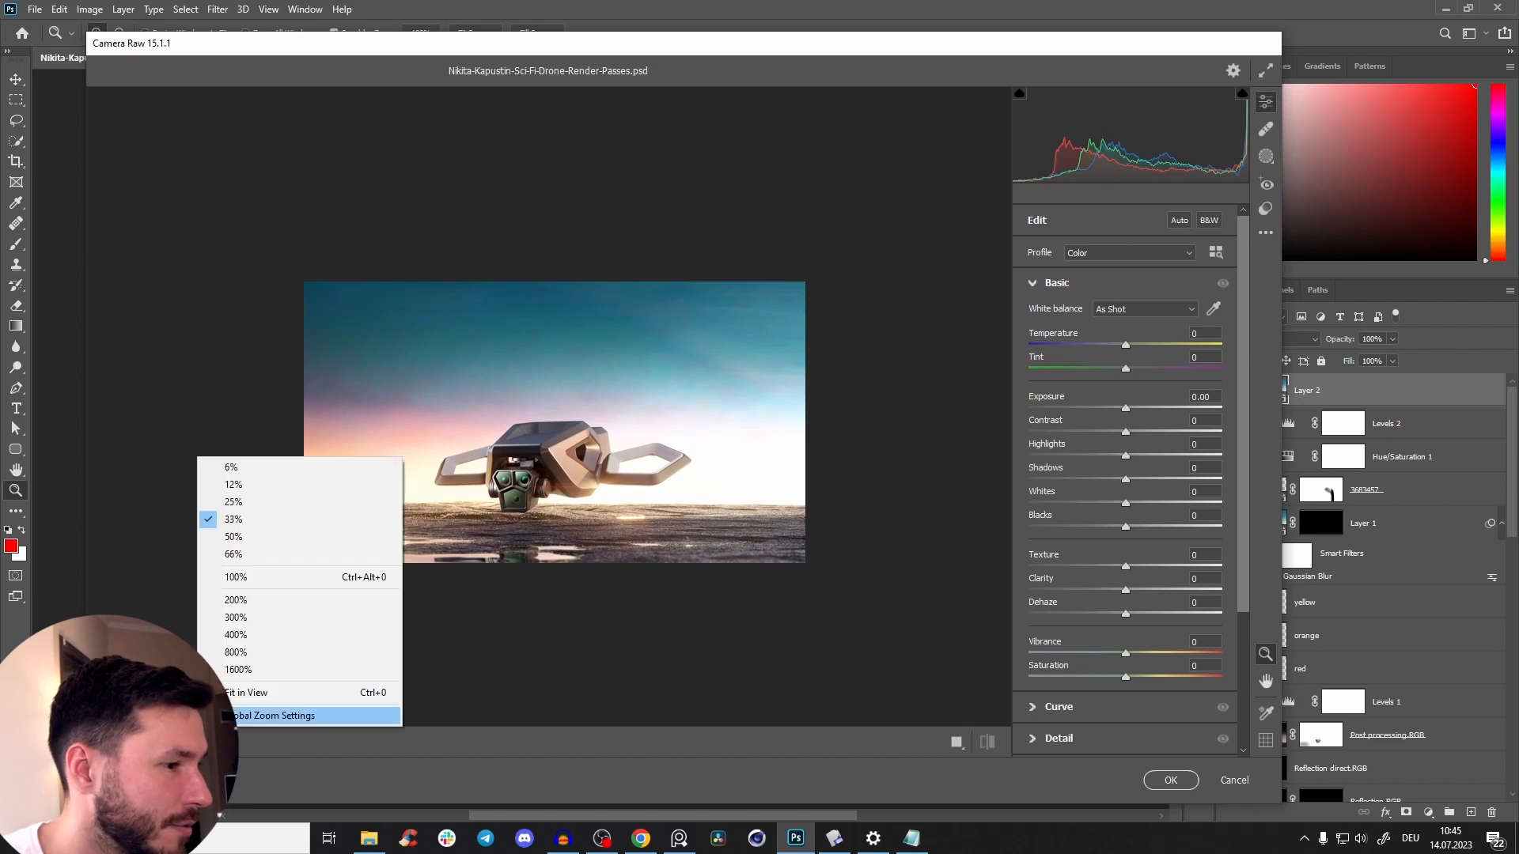
{"action": "left_click", "coordinate": [251, 539]}
{"action": "left_click_drag", "start_coordinate": [536, 489], "coordinate": [529, 500]}
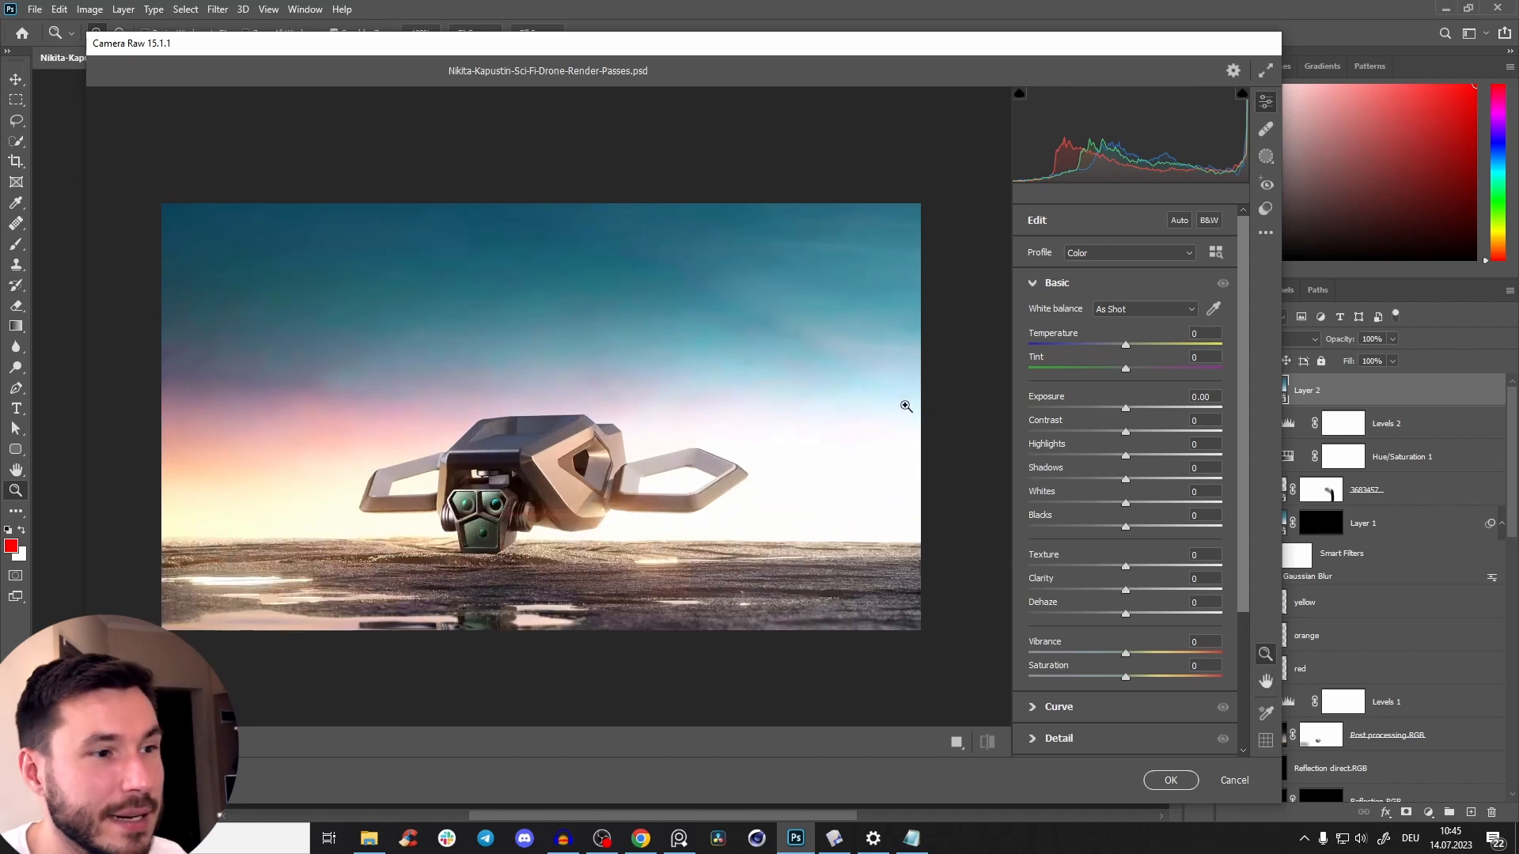
Set Camera Raw temperature to +2, exposure to 0, contrast to +5, highlights to -11 and shadows to +5.
{"action": "left_click", "coordinate": [1126, 346]}
{"action": "left_click_drag", "start_coordinate": [1126, 360], "coordinate": [1127, 365]}
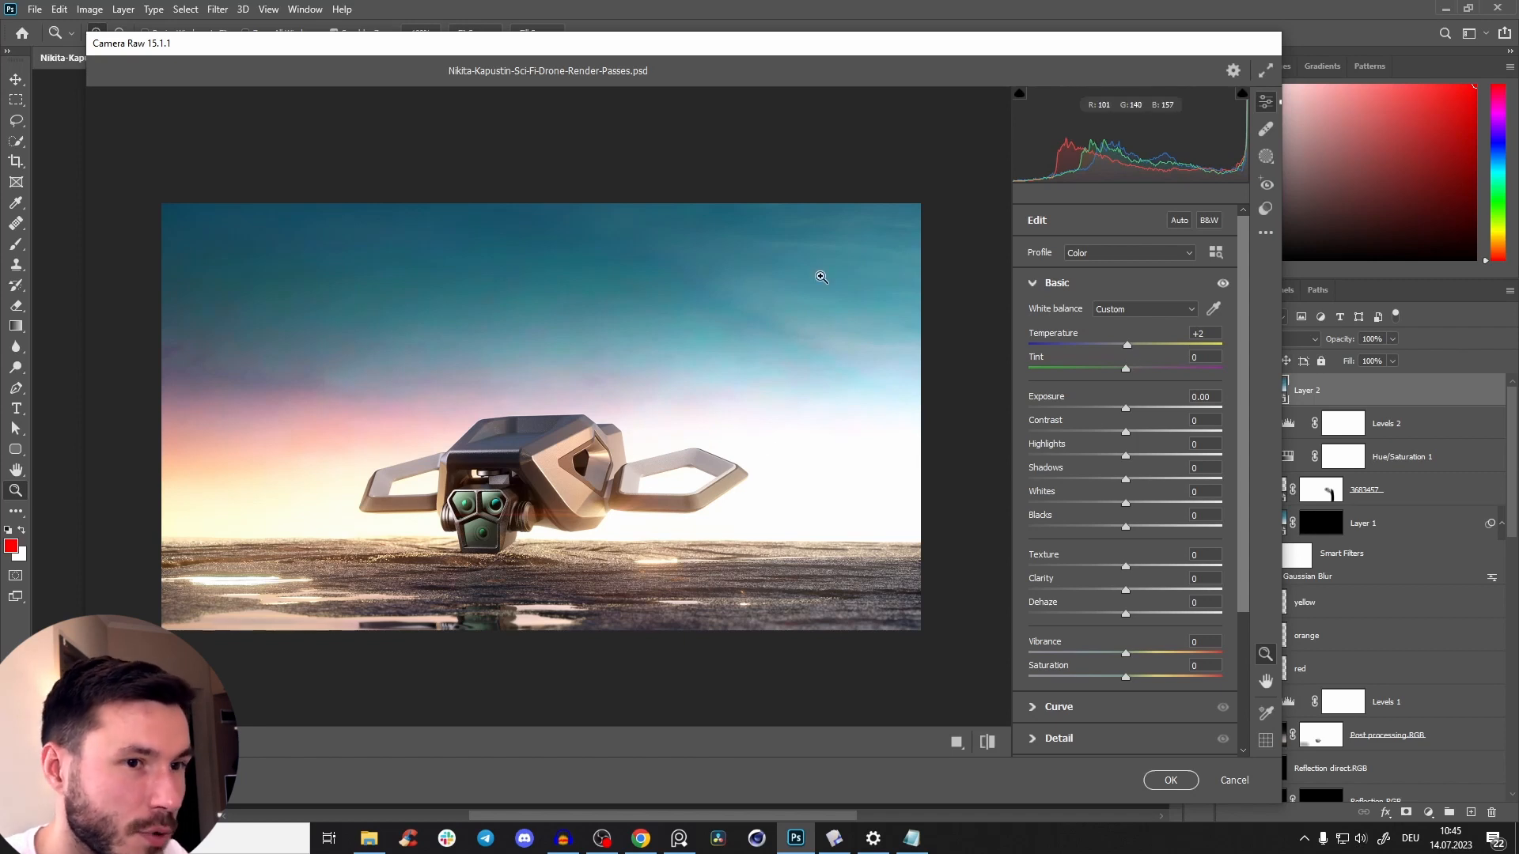
{"action": "mouse_move", "coordinate": [1133, 421]}
{"action": "left_mouse_down"}
{"action": "mouse_move", "coordinate": [1147, 422]}
{"action": "mouse_move", "coordinate": [1126, 429]}
{"action": "left_mouse_up"}
{"action": "type", "text": "0"}
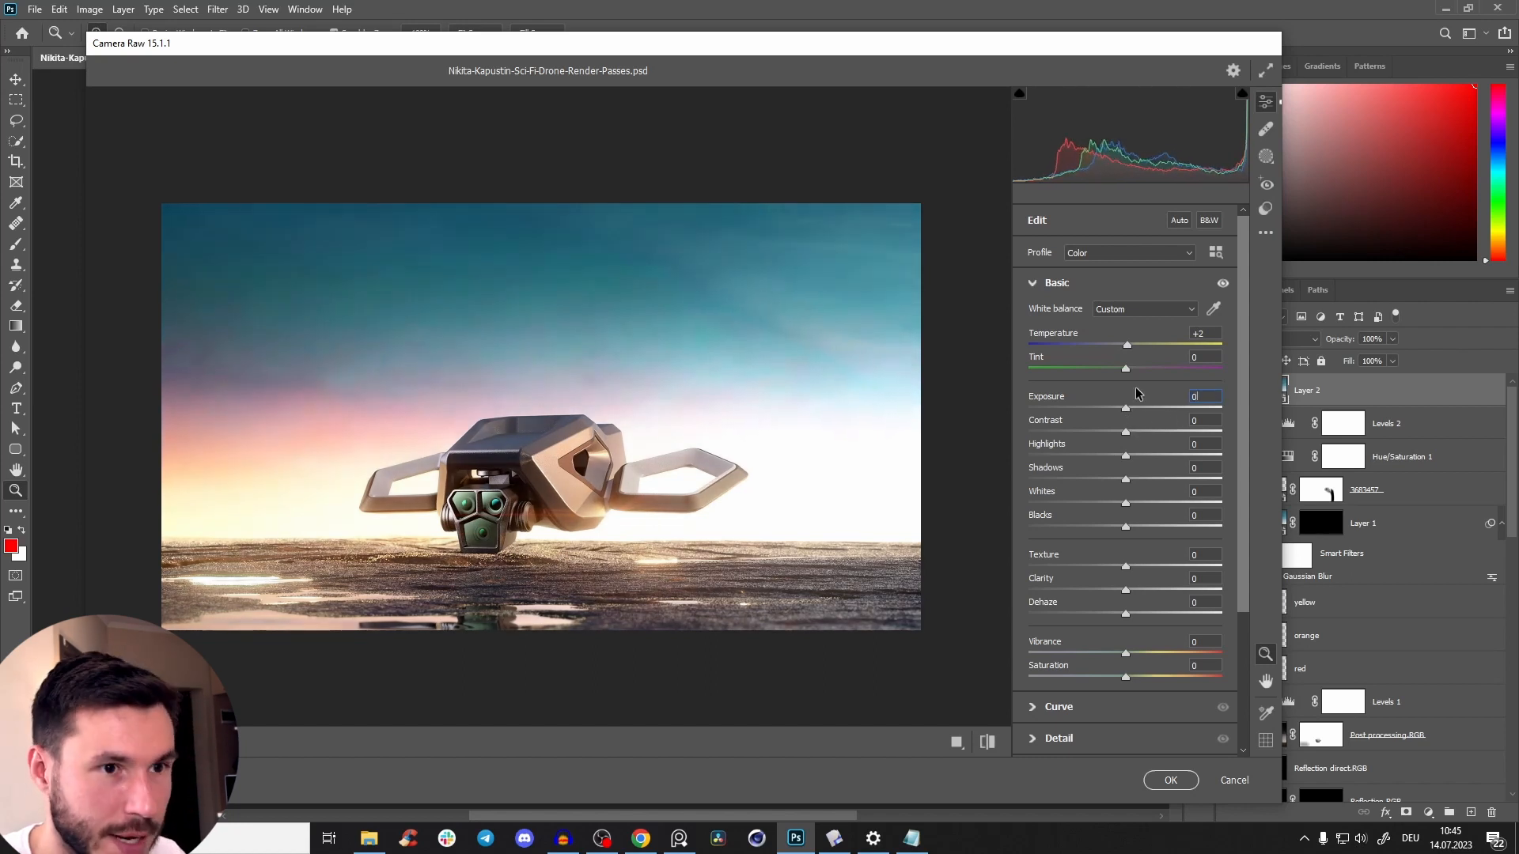
{"action": "left_click_drag", "start_coordinate": [1126, 431], "coordinate": [1114, 467]}
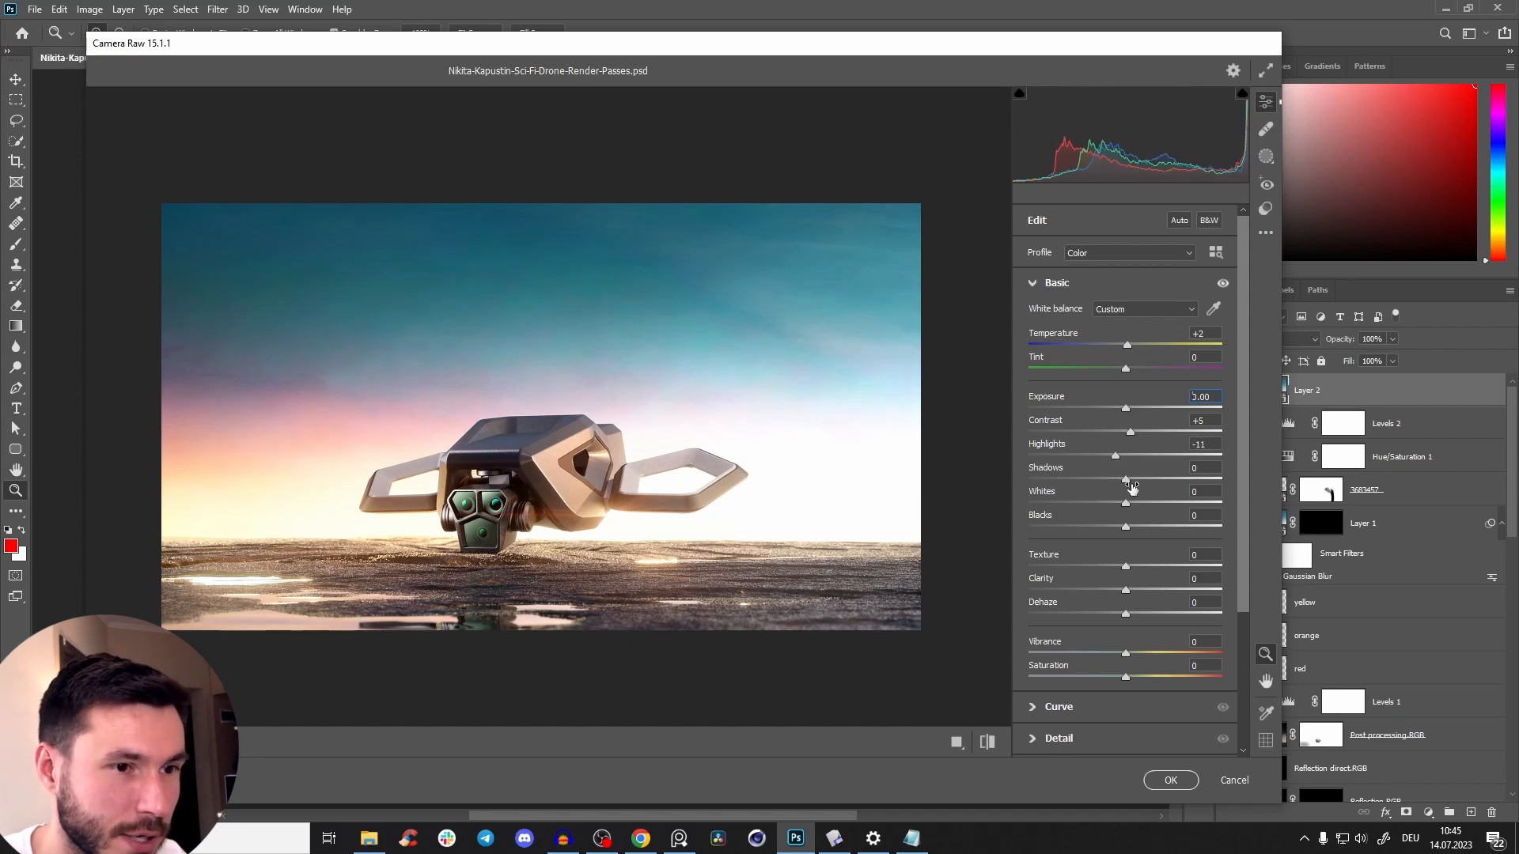
{"action": "mouse_move", "coordinate": [1130, 481]}
{"action": "left_mouse_down"}
{"action": "mouse_move", "coordinate": [1147, 486]}
{"action": "mouse_move", "coordinate": [1119, 491]}
{"action": "mouse_move", "coordinate": [1141, 494]}
{"action": "left_mouse_up"}
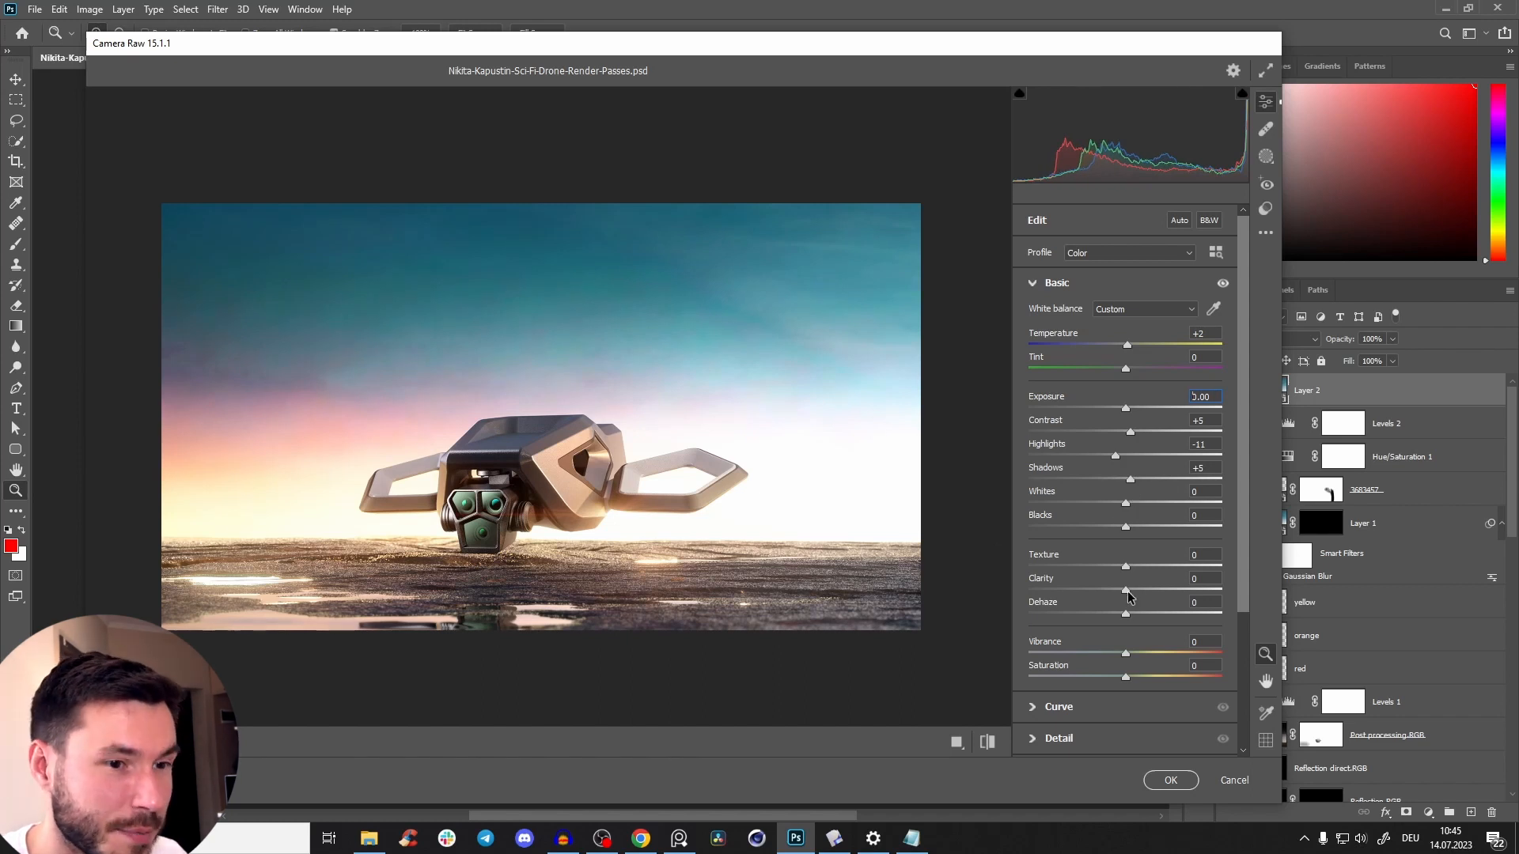
Try clarity at +63, reduce it to +2, and set texture to +14.
{"action": "left_click_drag", "start_coordinate": [1126, 590], "coordinate": [1187, 589]}
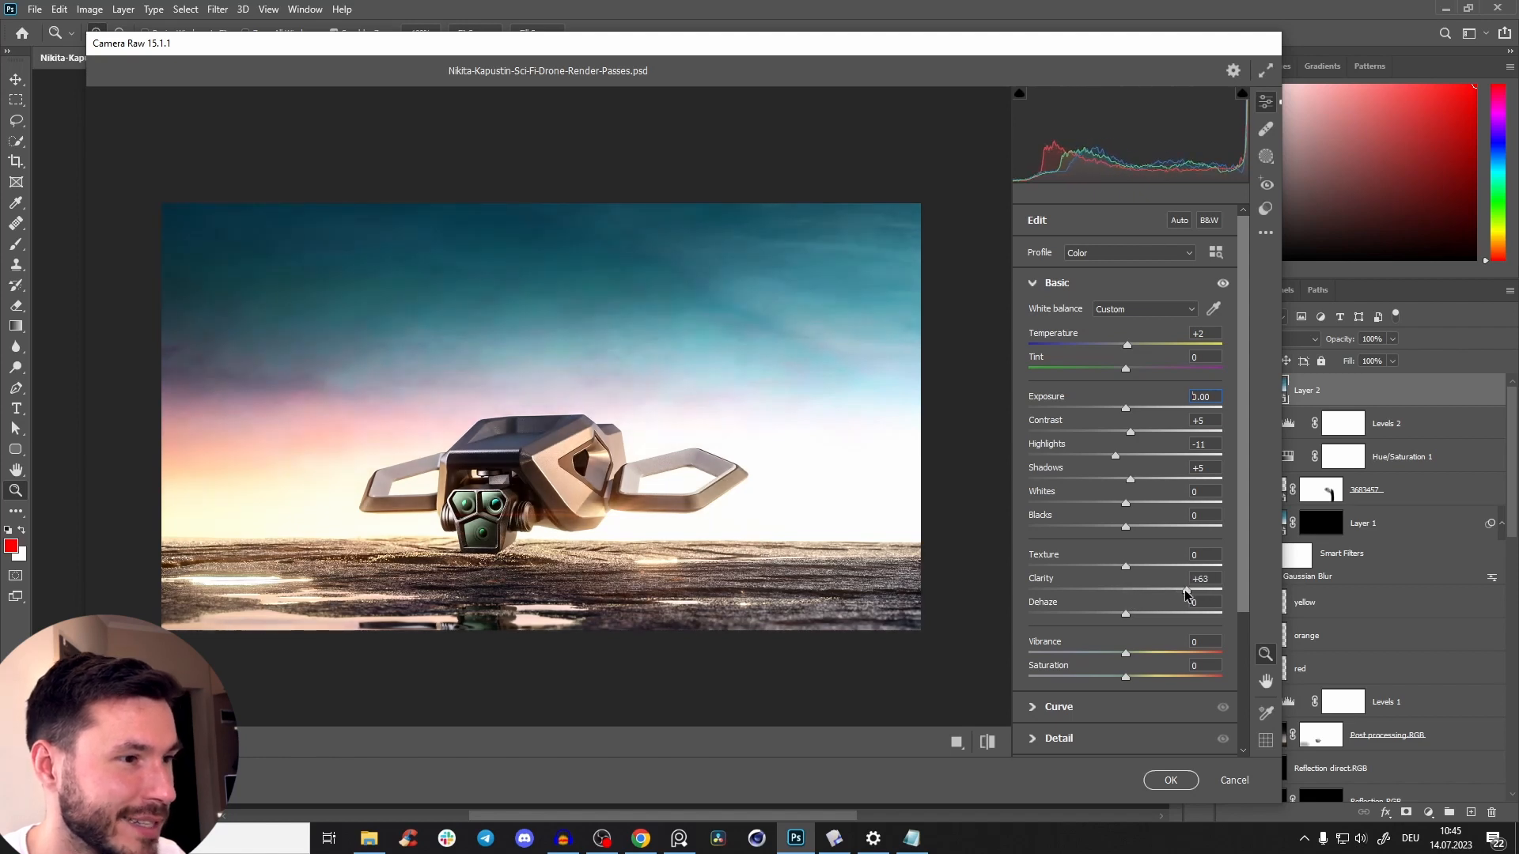
{"action": "left_click_drag", "start_coordinate": [1180, 588], "coordinate": [1124, 597]}
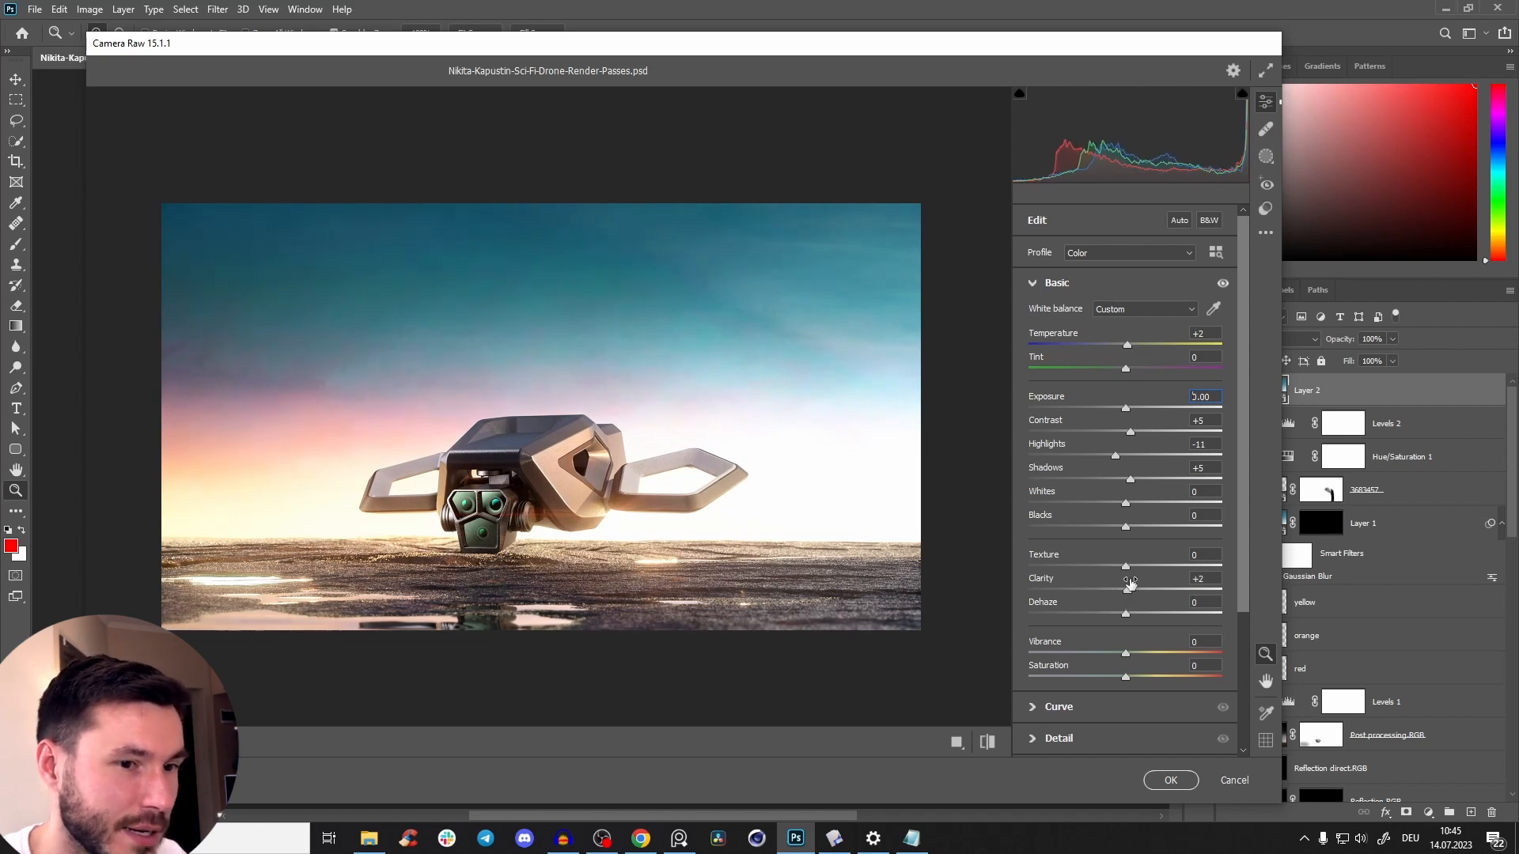
{"action": "left_click_drag", "start_coordinate": [1131, 569], "coordinate": [1141, 570]}
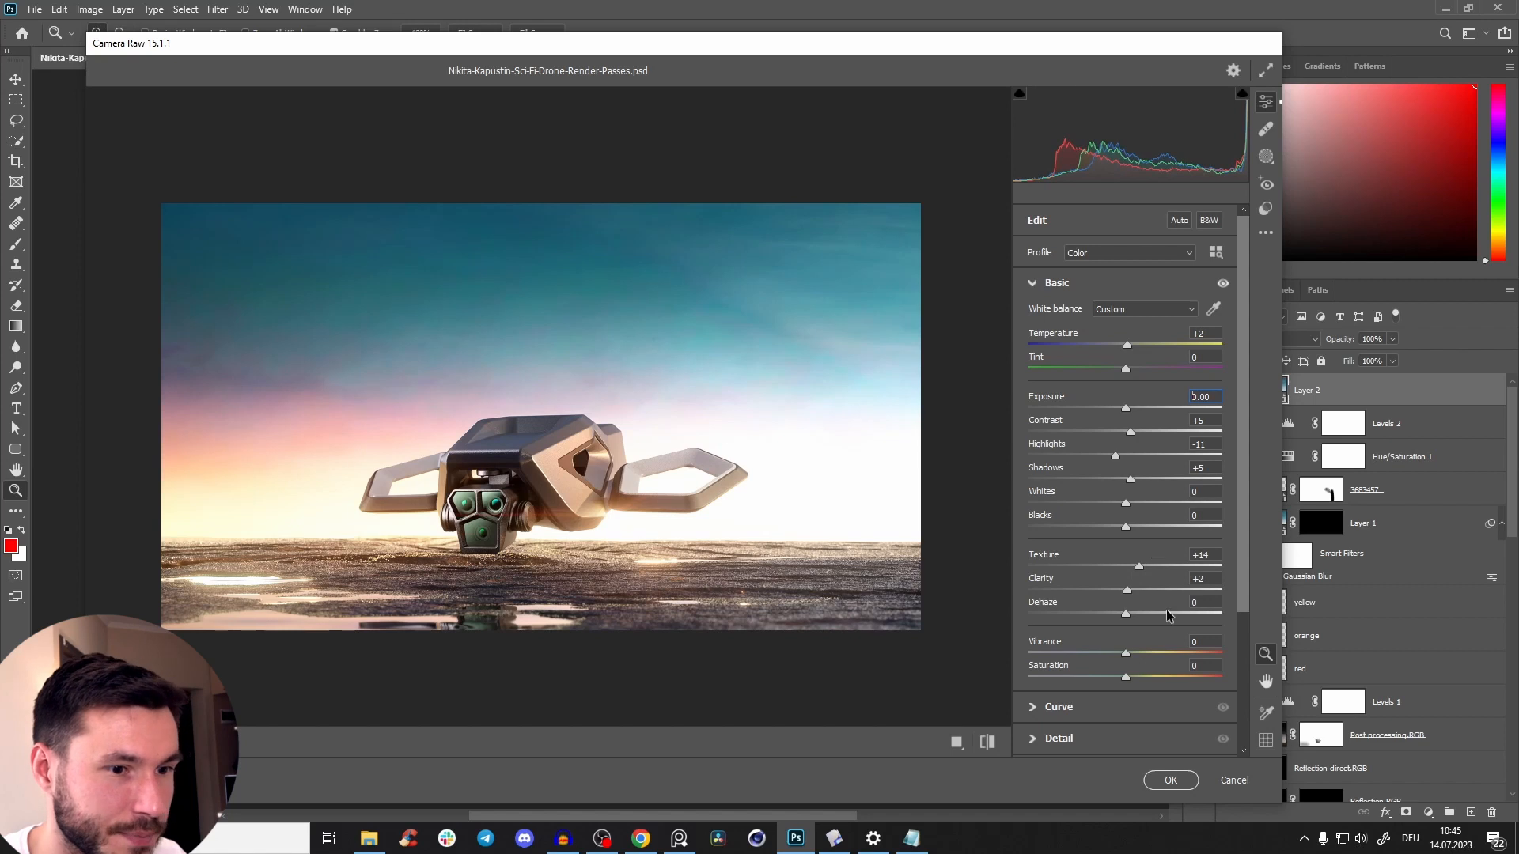
Set vibrance to +2 and reset saturation to 0.
{"action": "left_click_drag", "start_coordinate": [1126, 655], "coordinate": [1145, 679]}
{"action": "type", "text": "0"}
{"action": "left_click_drag", "start_coordinate": [1147, 657], "coordinate": [1128, 655]}
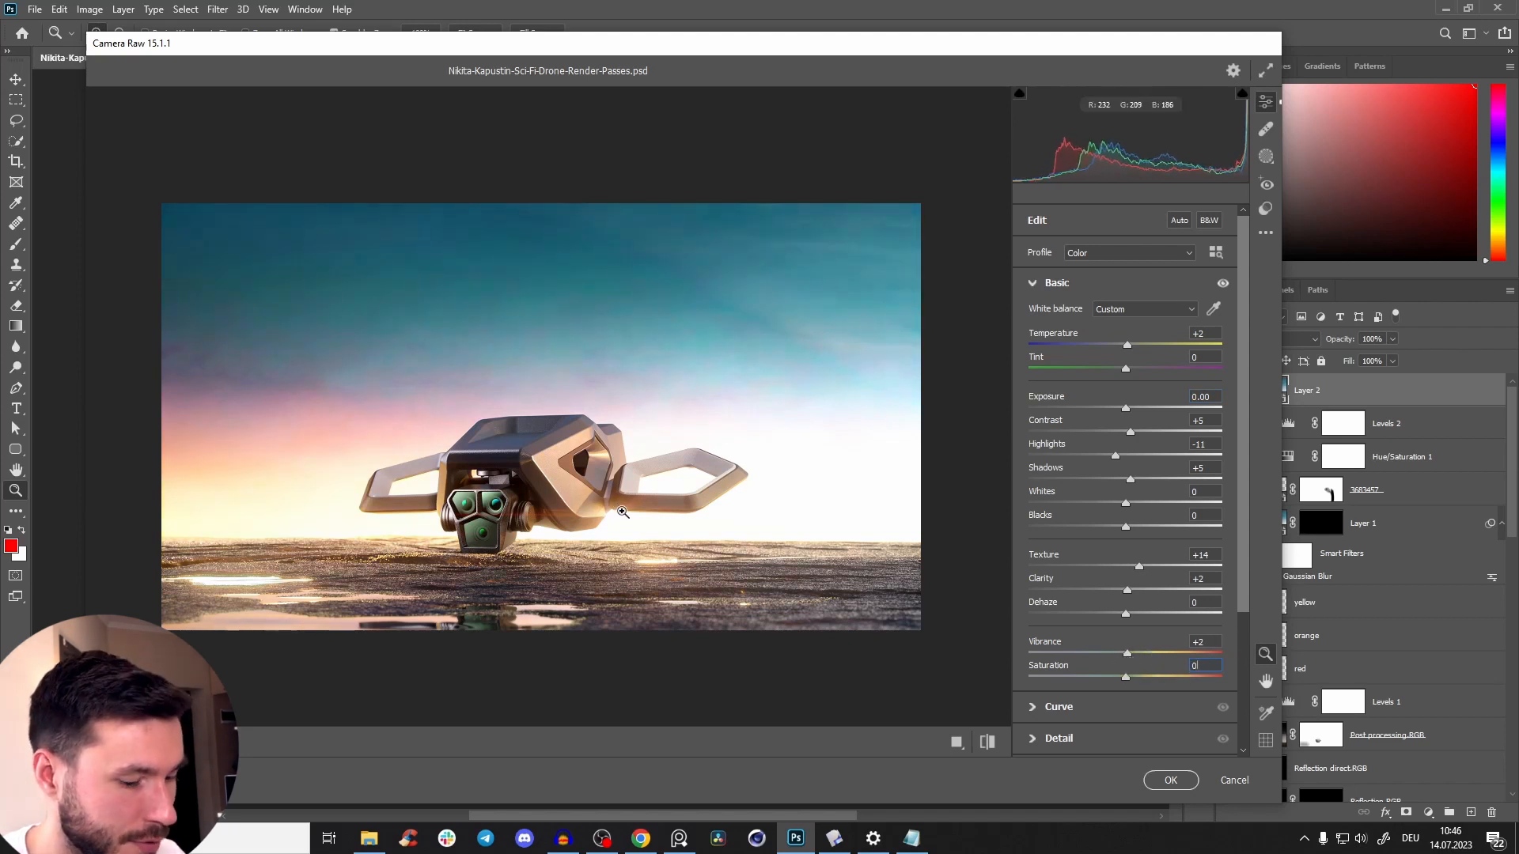
Switch the Camera Raw edits back to the default settings and open the Color Mixer adjustments.
{"action": "key", "text": "p"}
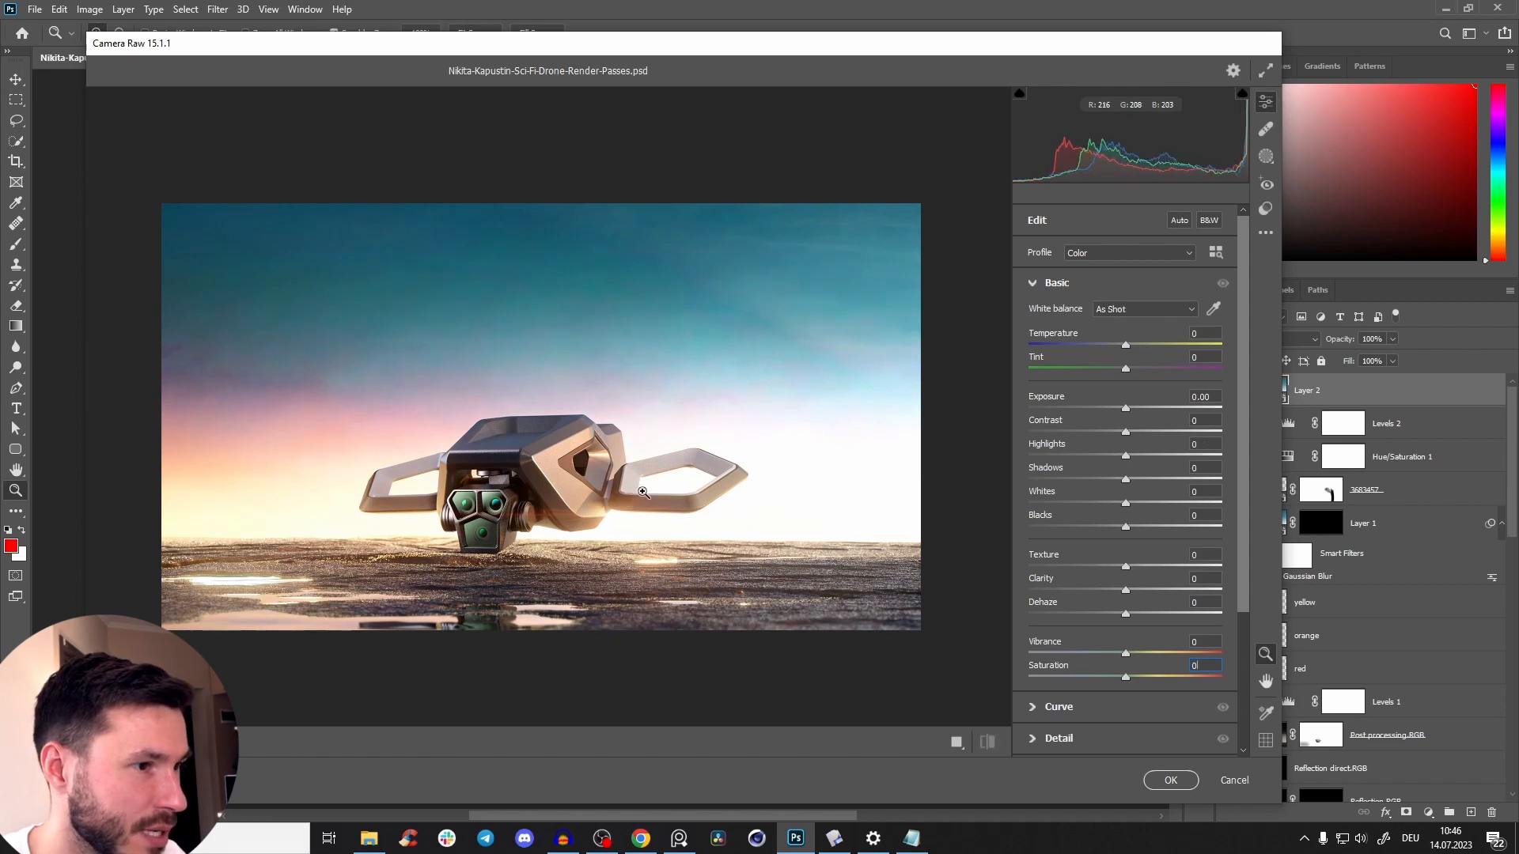
{"action": "left_click", "coordinate": [1032, 284]}
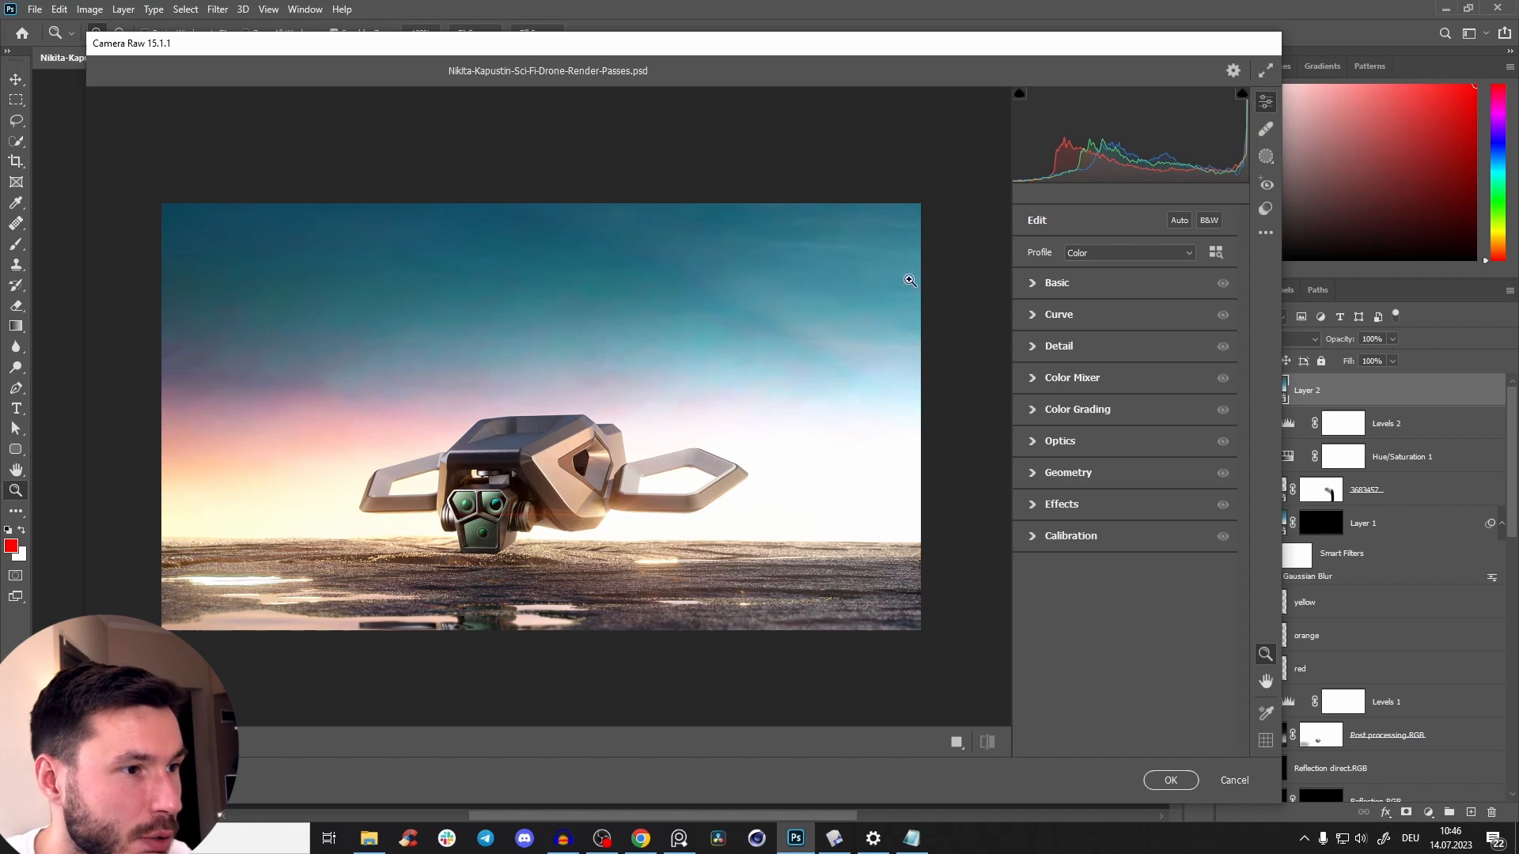
{"action": "left_click", "coordinate": [1034, 379]}
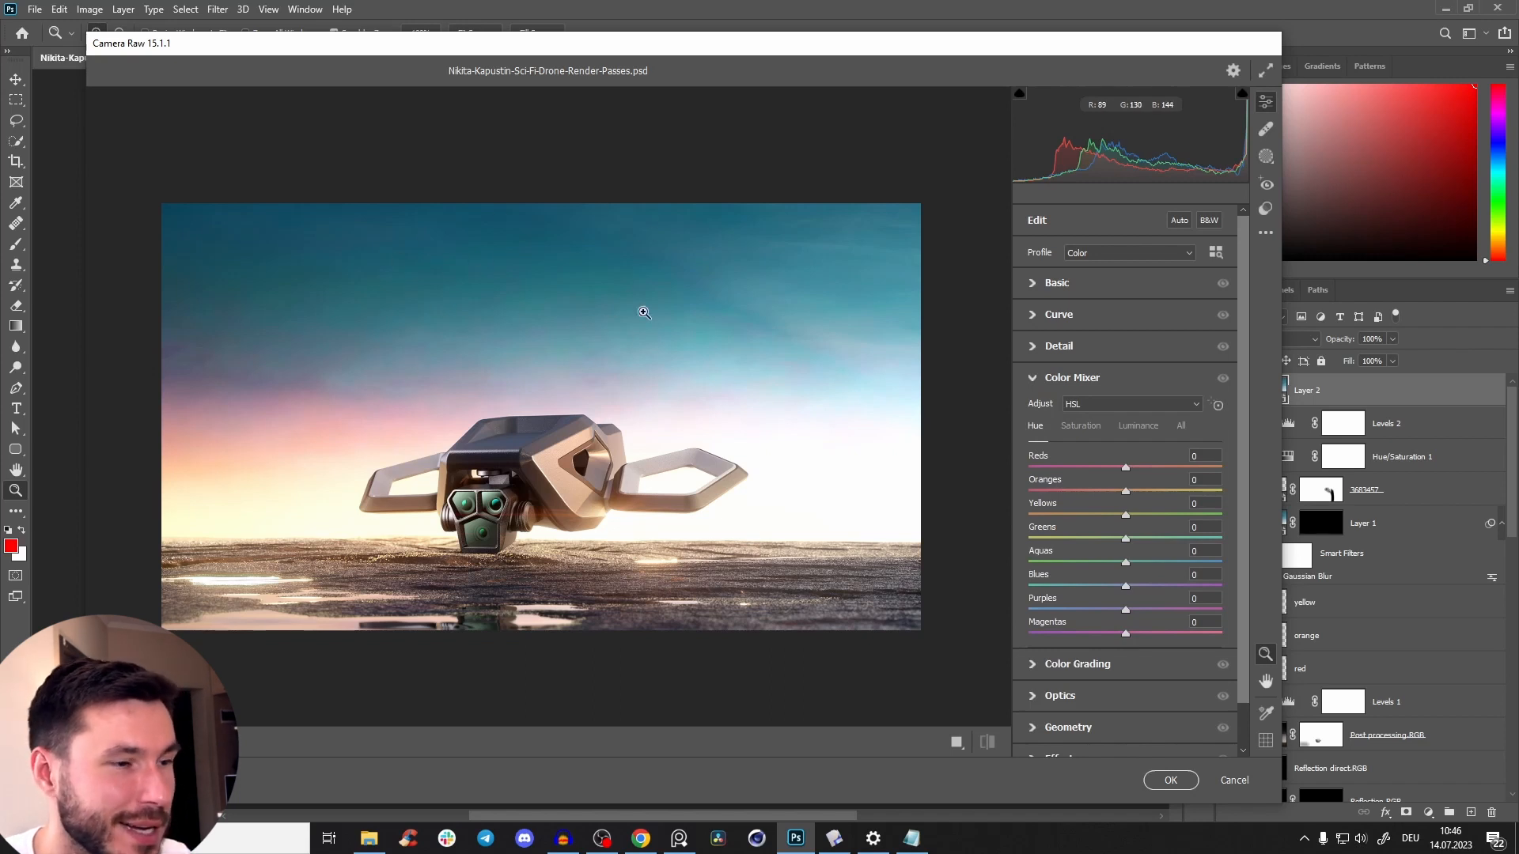
Try the aquas at -100 saturation and -100 luminance in the Color Mixer, bringing their luminance back to -1.
{"action": "left_click", "coordinate": [1076, 429]}
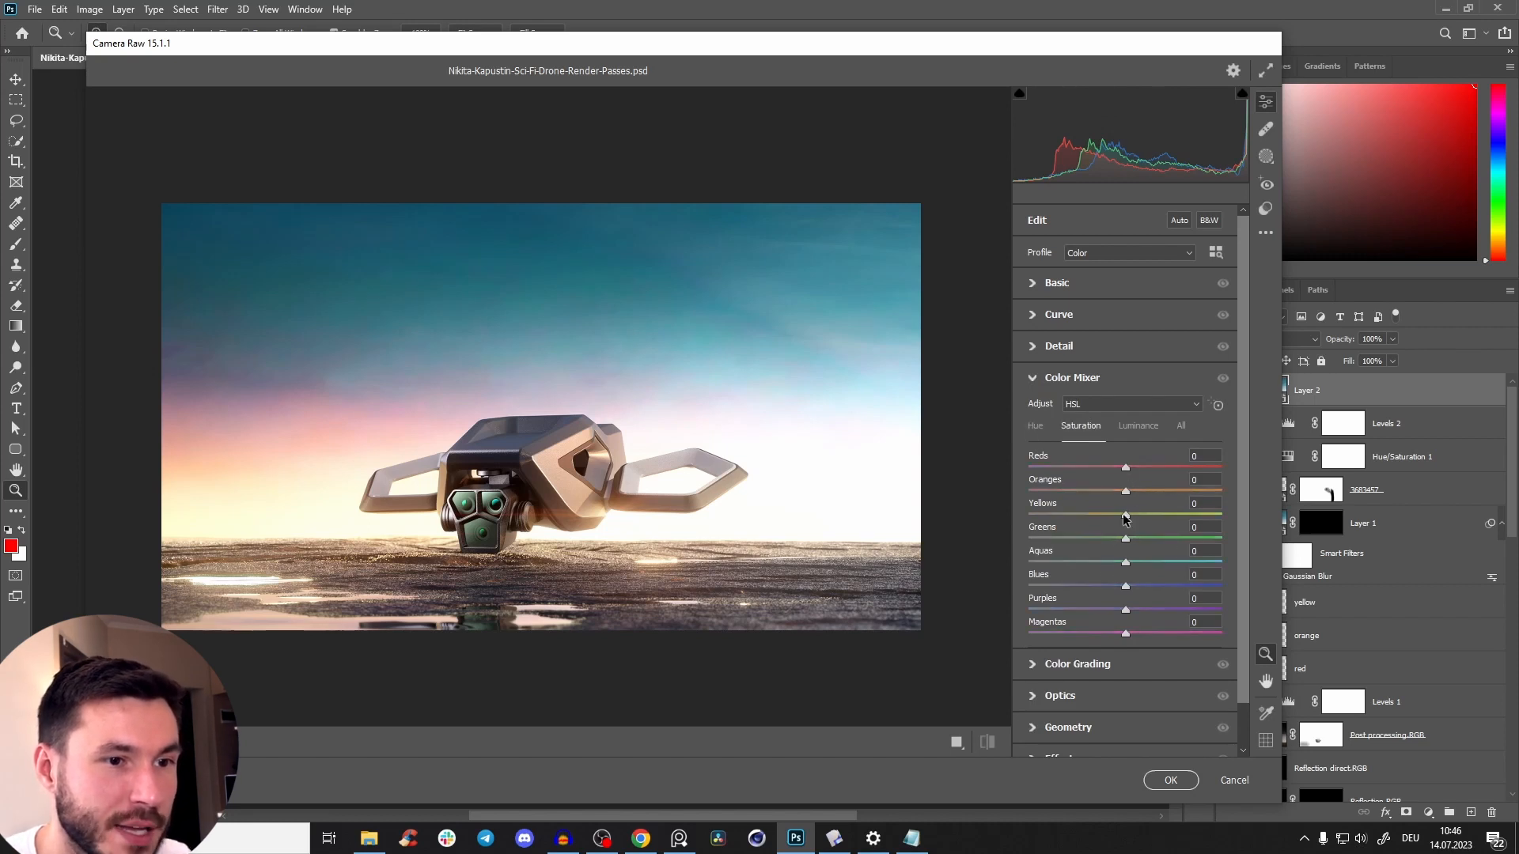
{"action": "left_click", "coordinate": [1037, 428]}
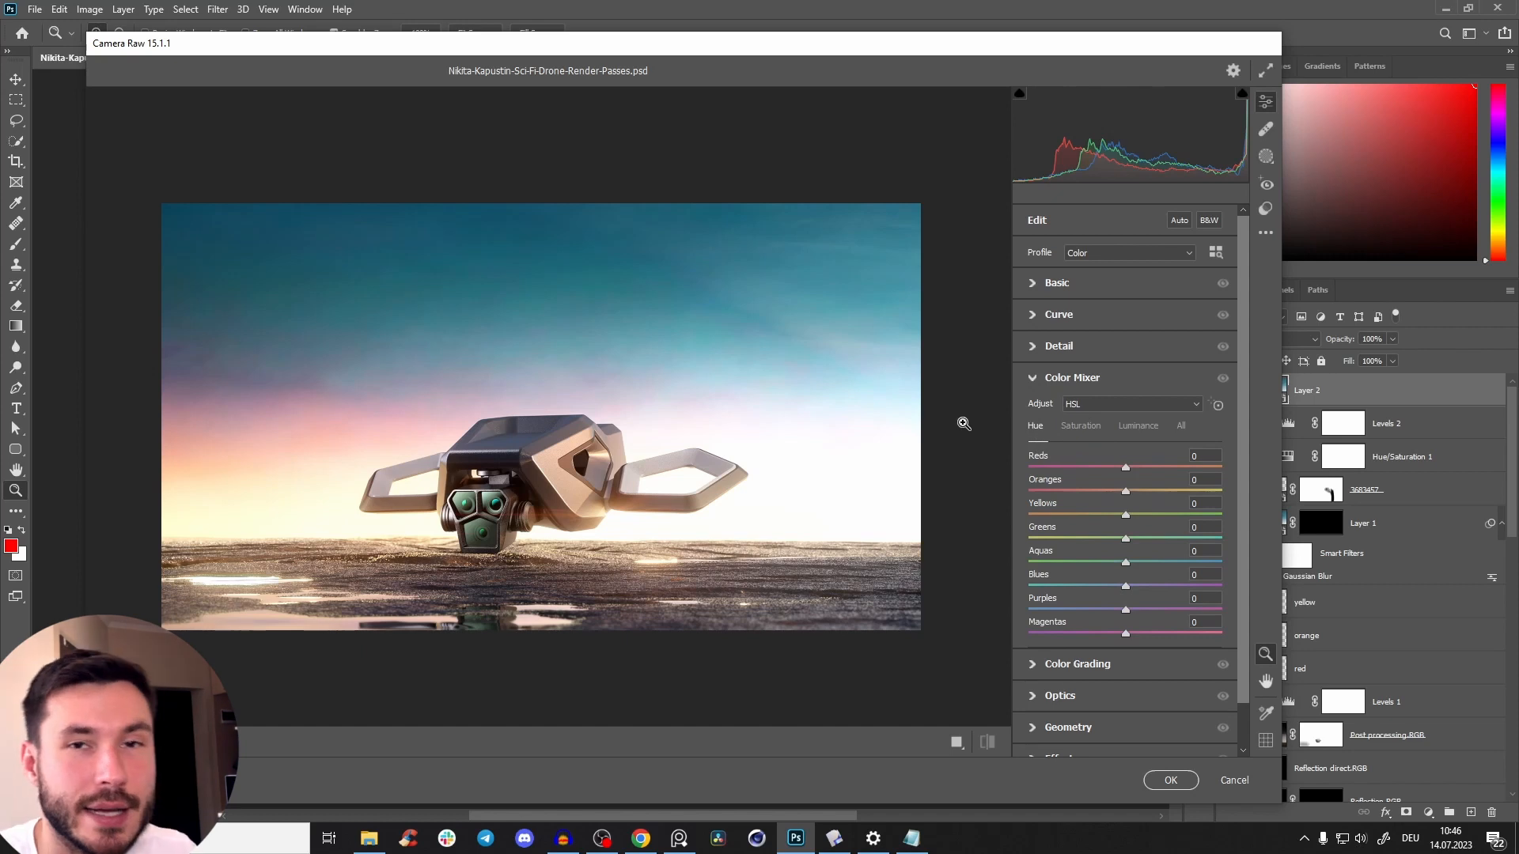
{"action": "left_click", "coordinate": [1097, 426]}
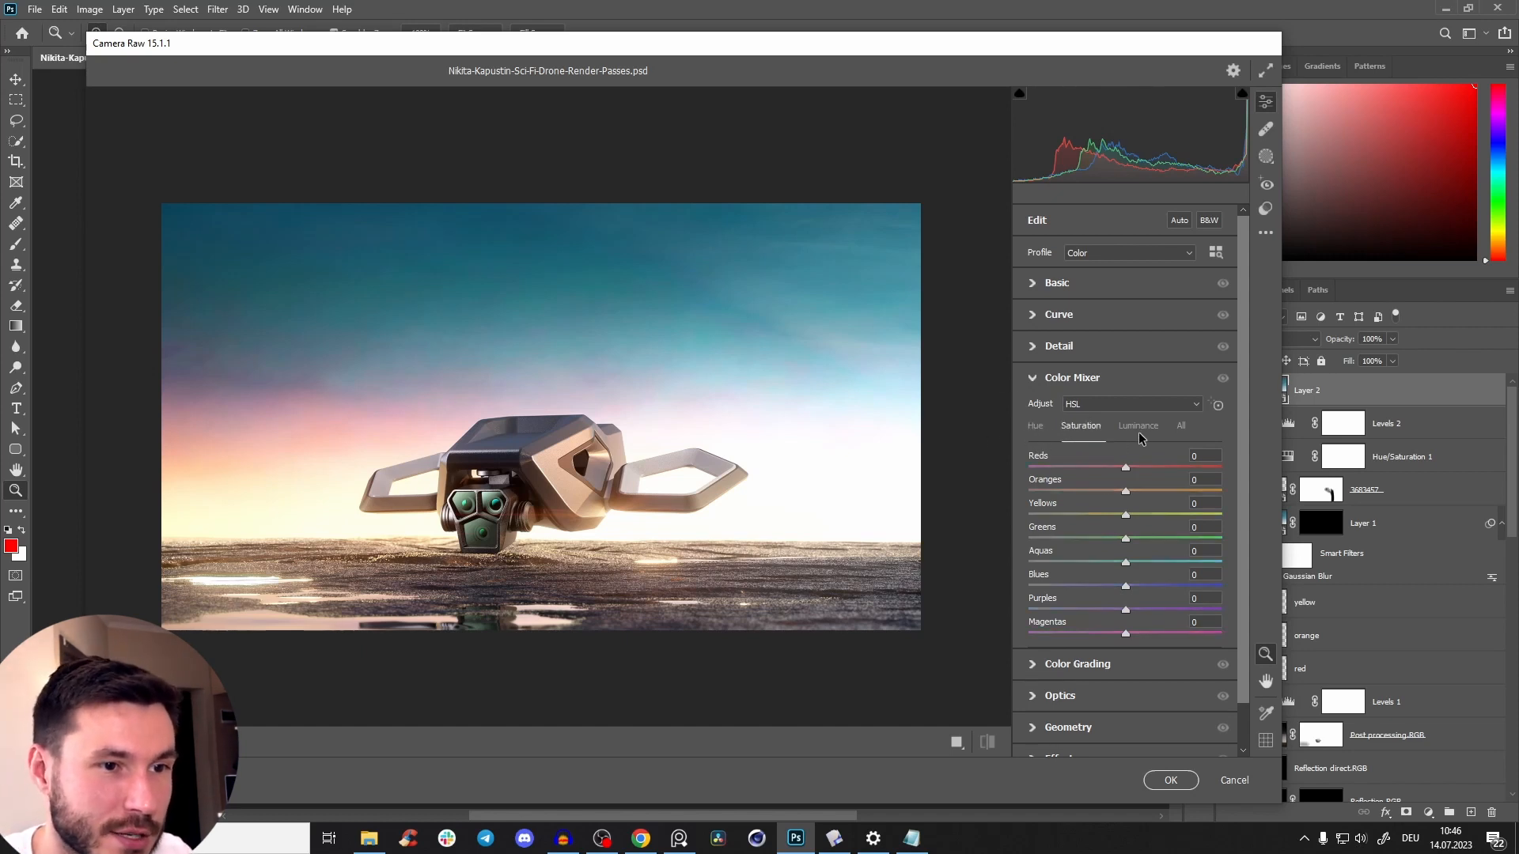
{"action": "left_click", "coordinate": [1138, 431]}
{"action": "left_click", "coordinate": [1034, 428]}
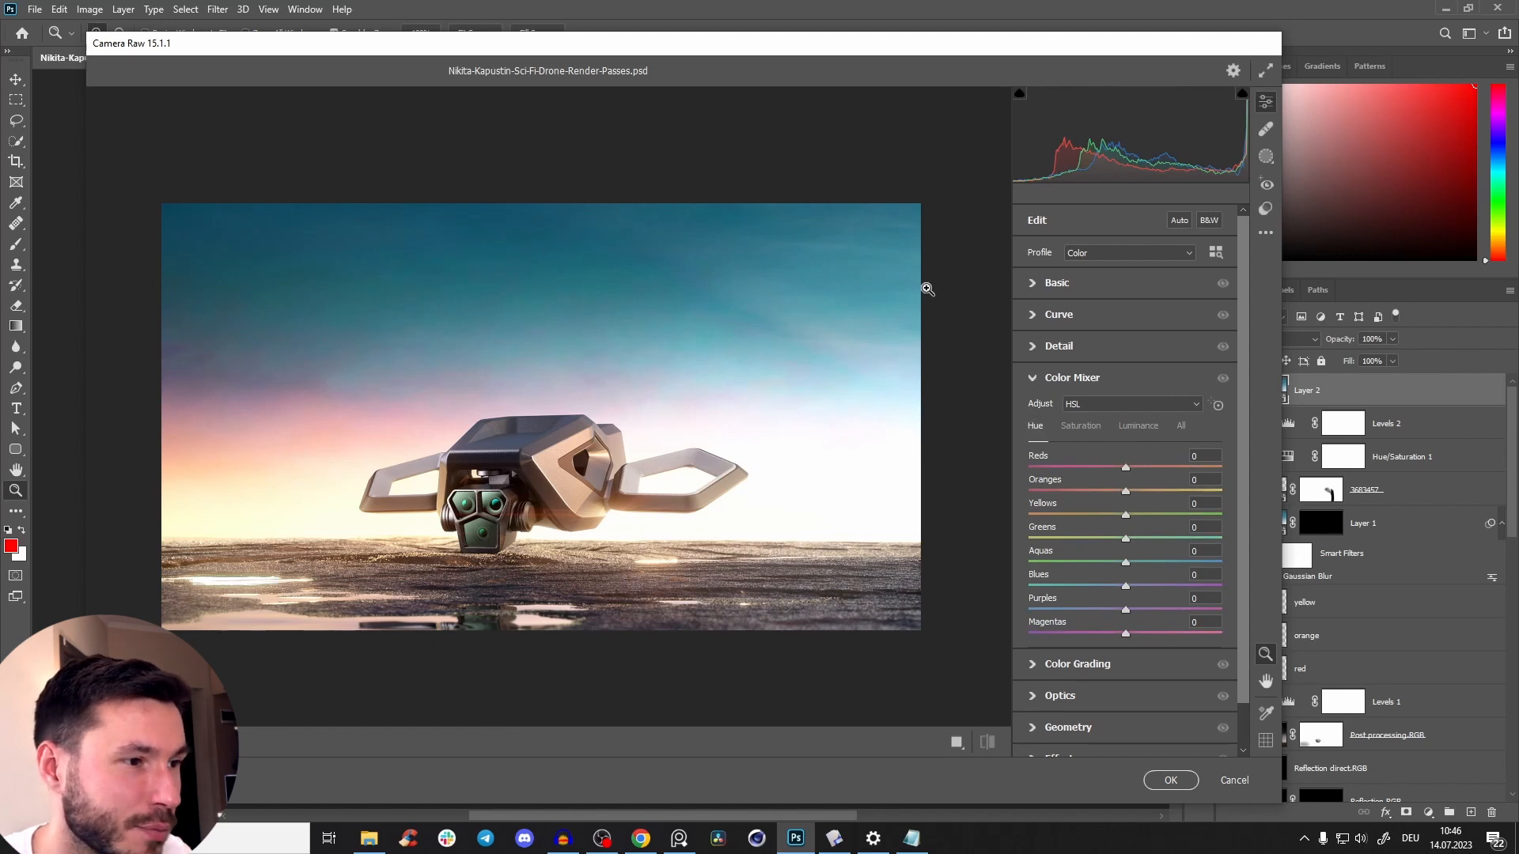
{"action": "left_click", "coordinate": [1072, 428]}
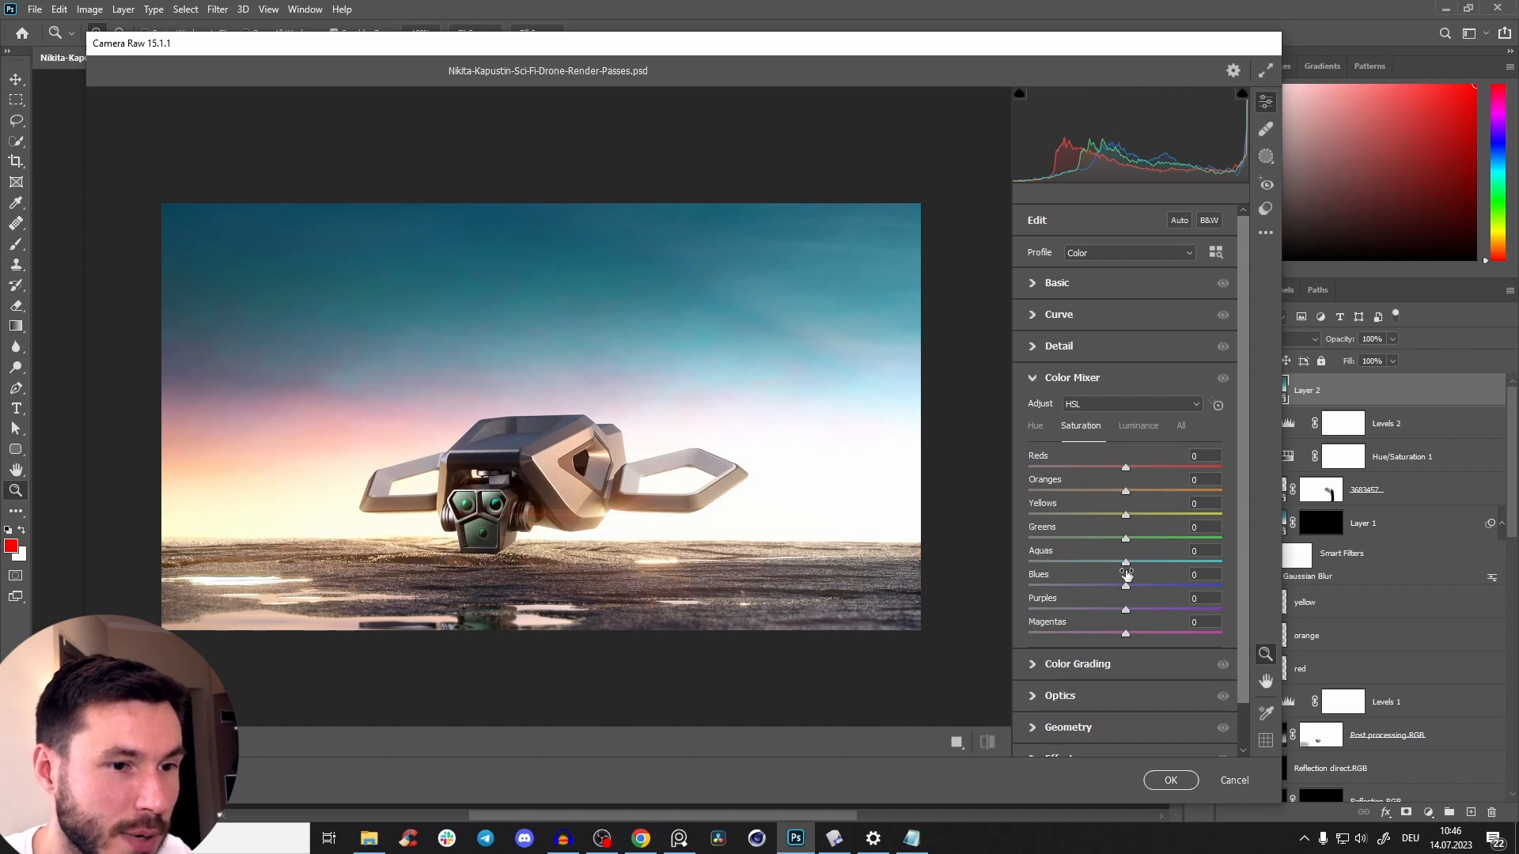
{"action": "left_click_drag", "start_coordinate": [1125, 563], "coordinate": [1029, 564]}
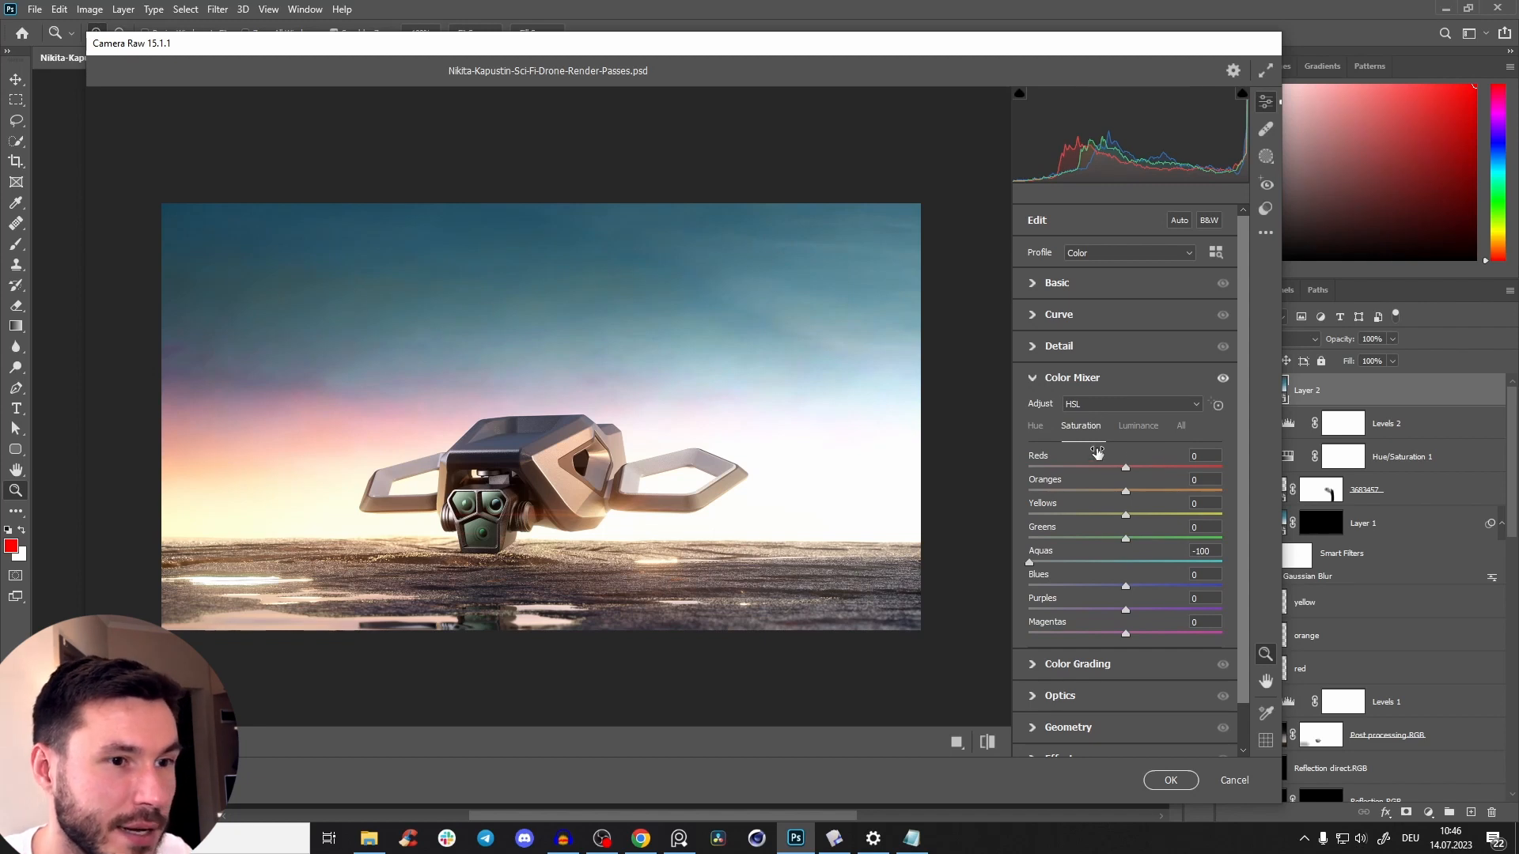
{"action": "left_click", "coordinate": [1138, 427]}
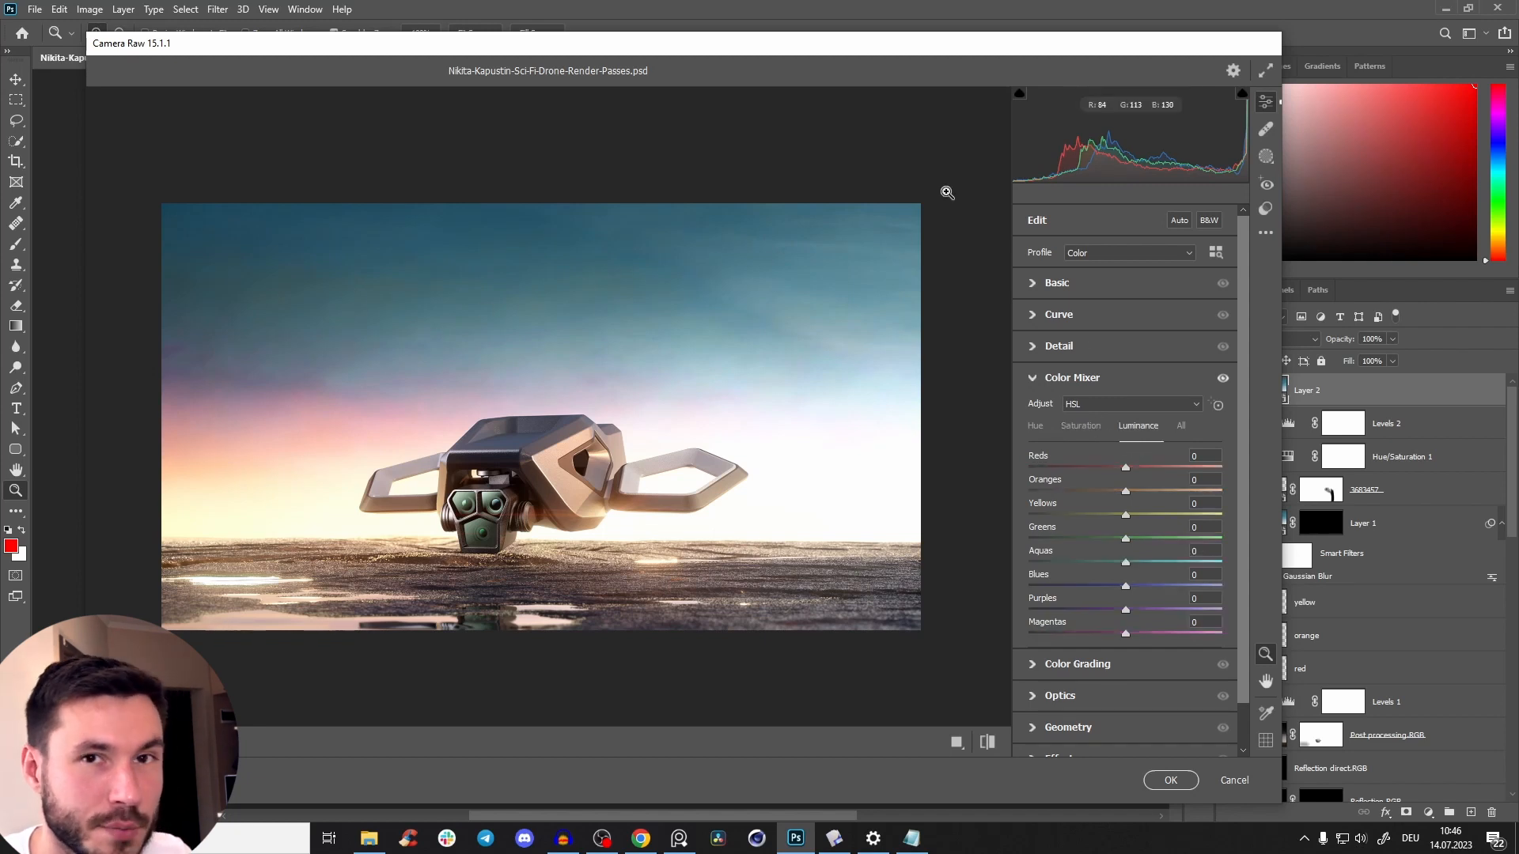
{"action": "left_click_drag", "start_coordinate": [1128, 564], "coordinate": [1018, 575]}
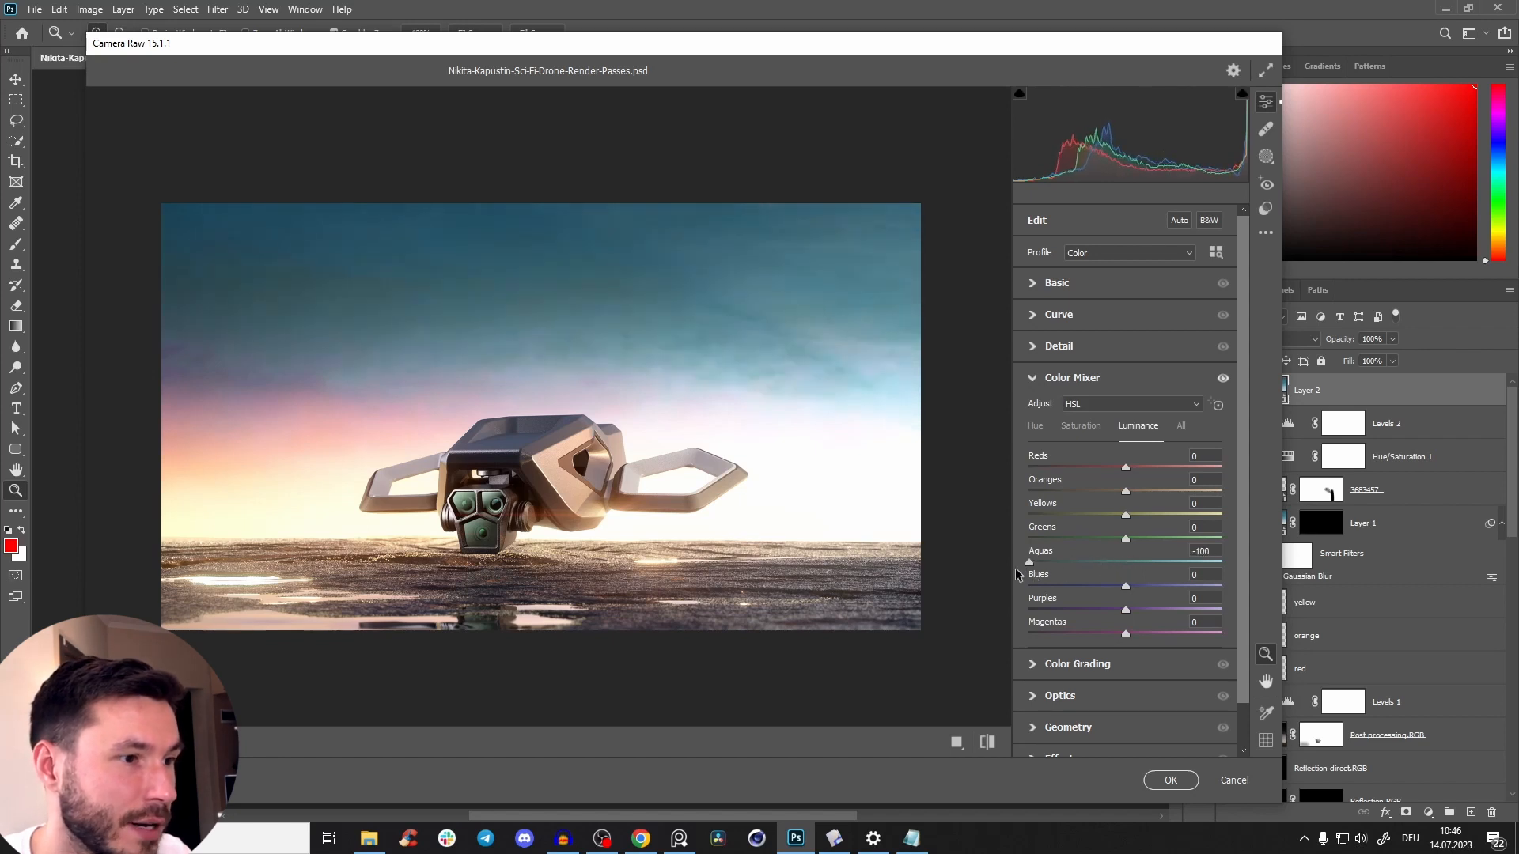
{"action": "left_click", "coordinate": [1126, 565]}
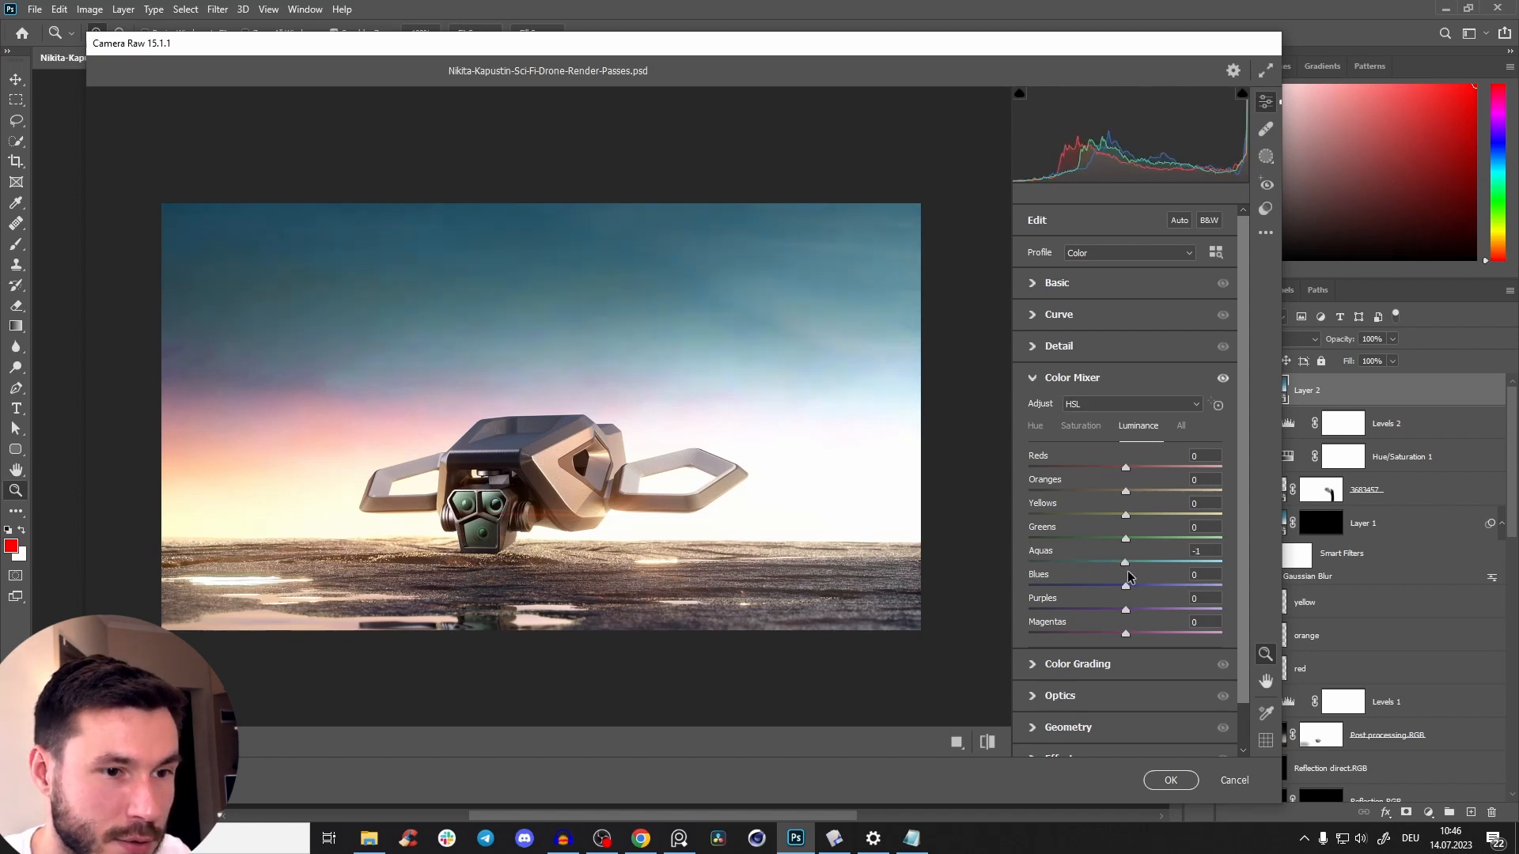
Try small hue shifts on the cool colors, and set saturation to -5 for aquas and +1 for greens.
{"action": "left_click", "coordinate": [1082, 427]}
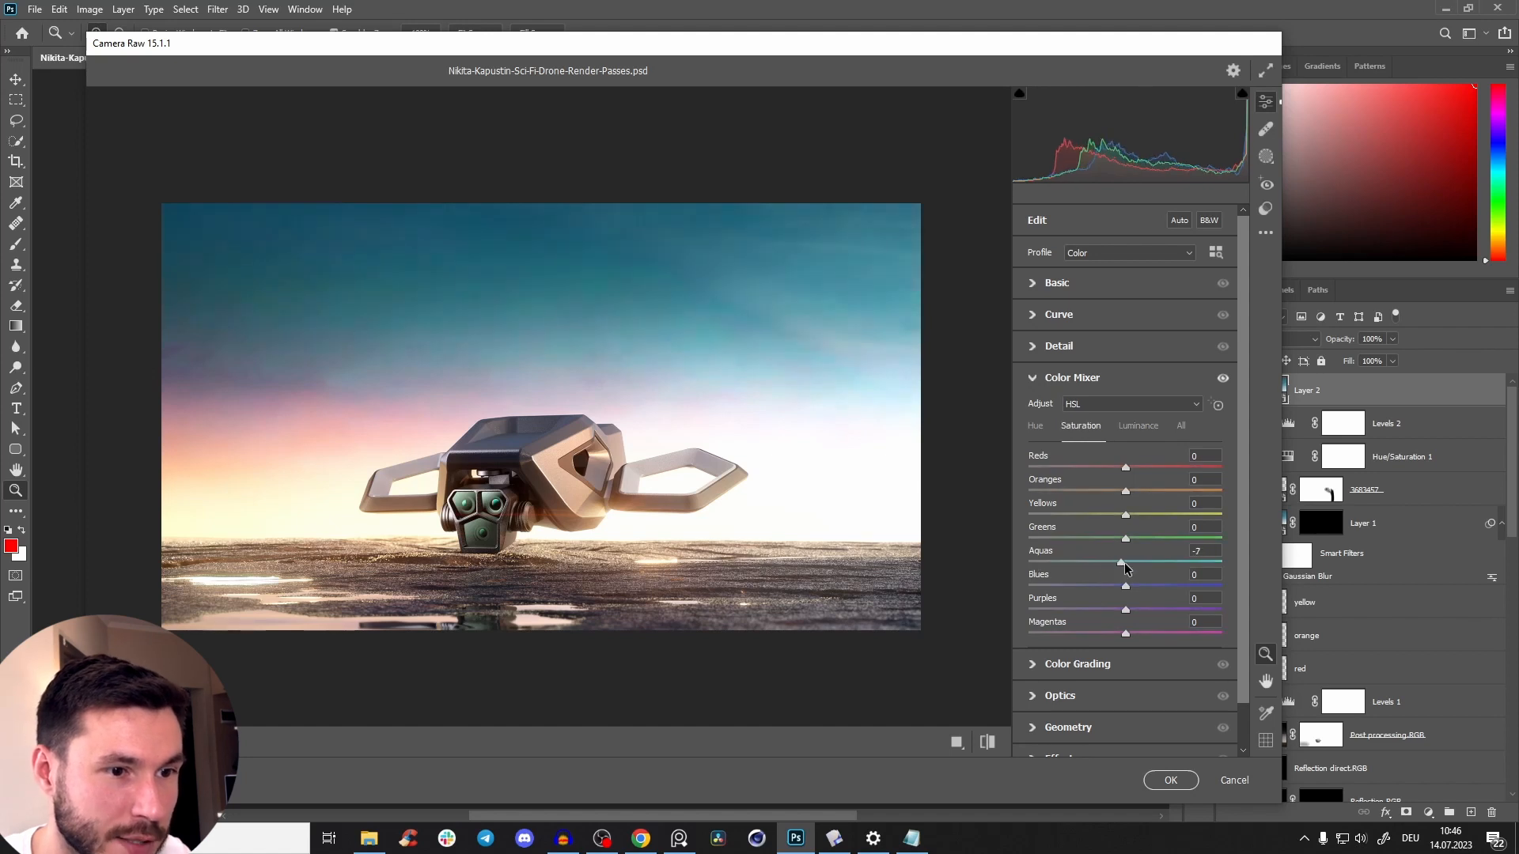
{"action": "left_click", "coordinate": [1032, 434]}
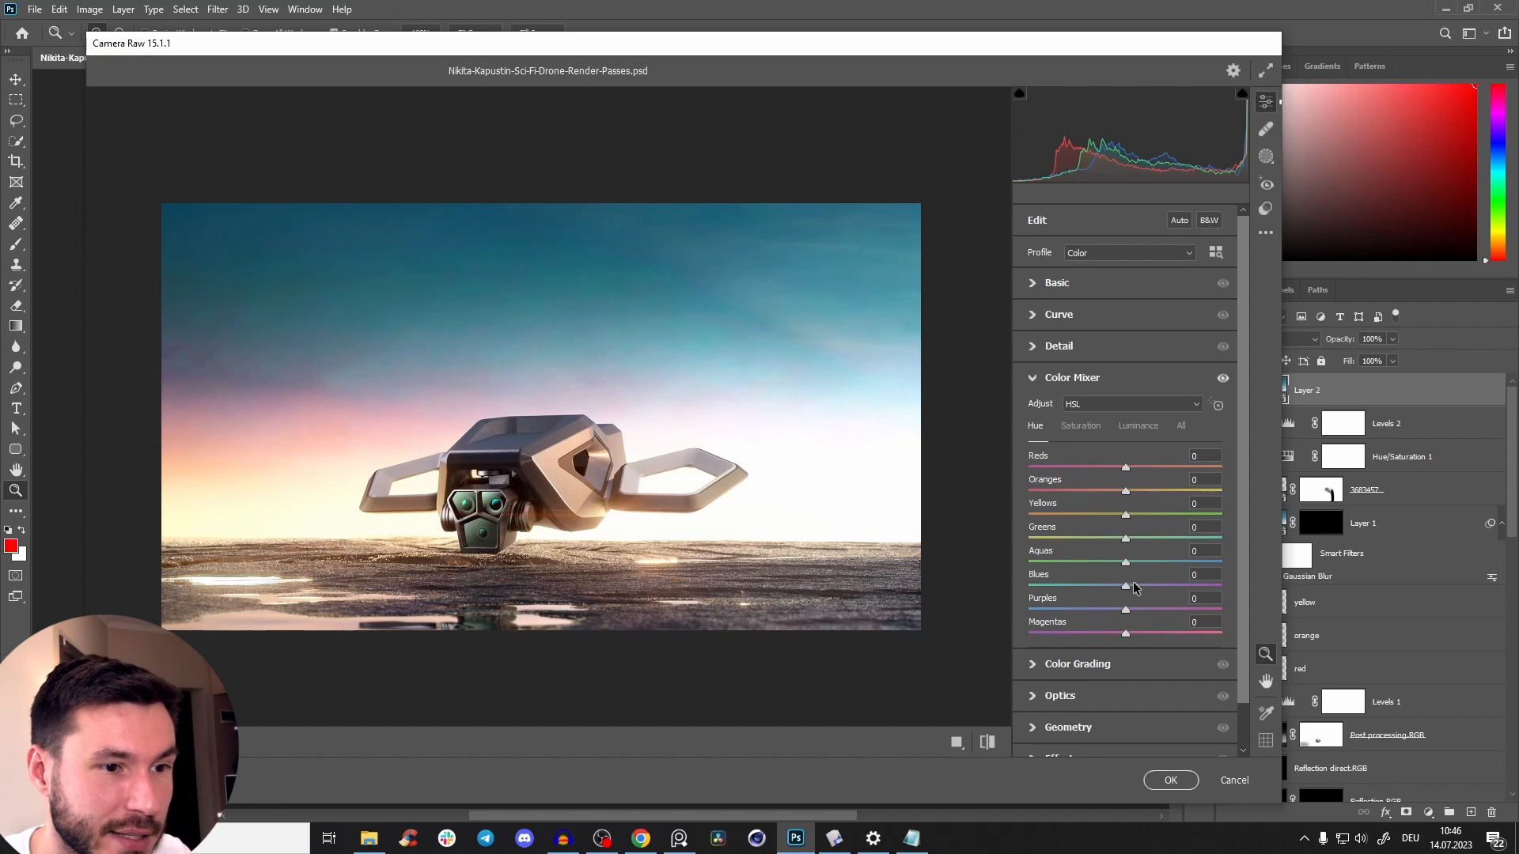
{"action": "left_click_drag", "start_coordinate": [1128, 565], "coordinate": [1132, 608]}
{"action": "left_click", "coordinate": [1079, 428]}
{"action": "mouse_move", "coordinate": [1127, 542]}
{"action": "left_mouse_down"}
{"action": "mouse_move", "coordinate": [1055, 536]}
{"action": "mouse_move", "coordinate": [1129, 545]}
{"action": "left_mouse_up"}
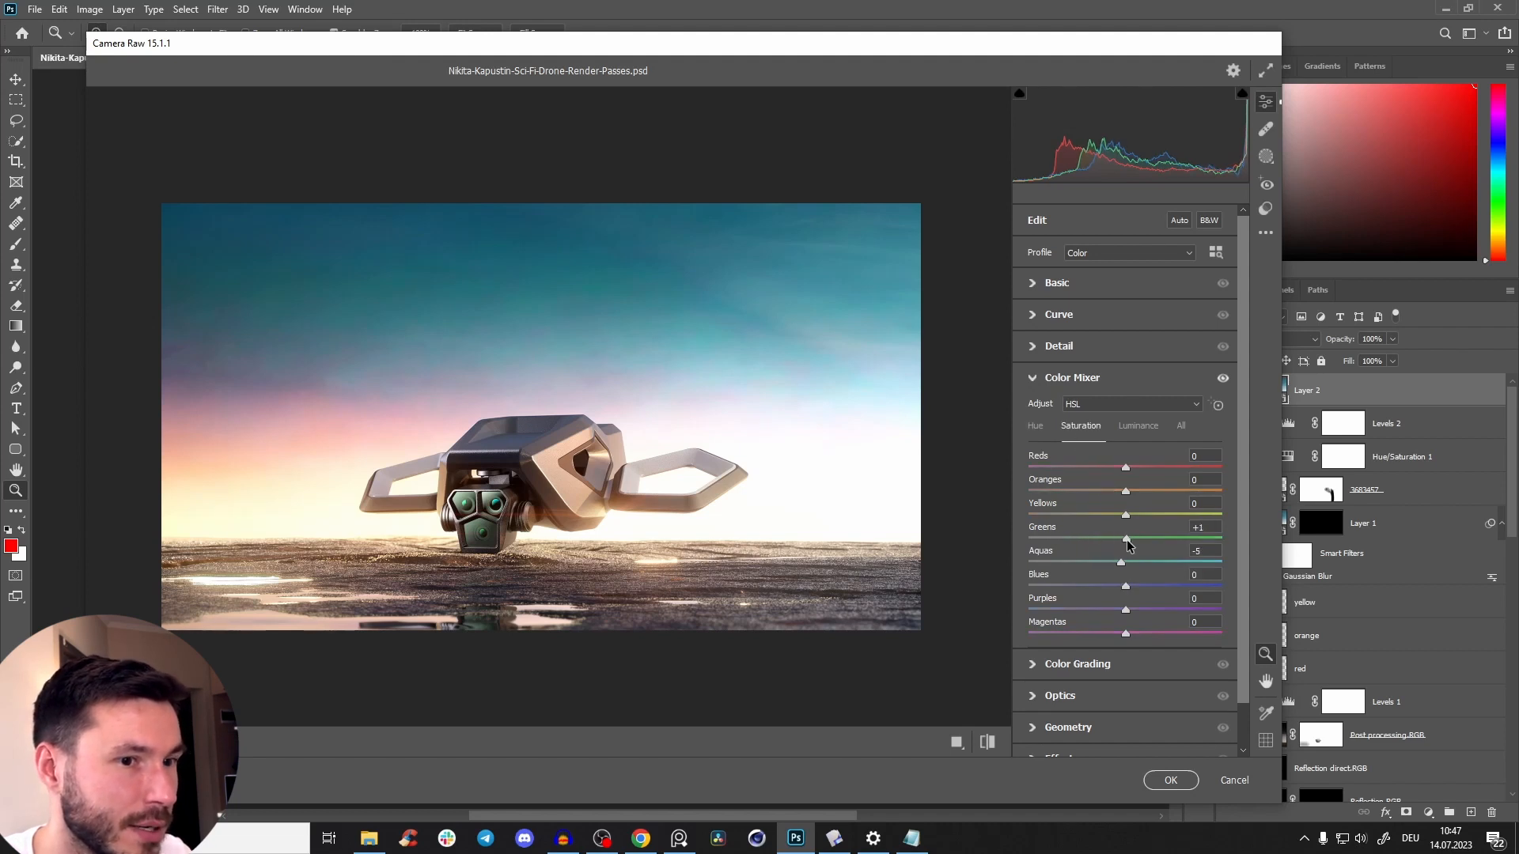
Set the Color Mixer luminance to -25 for greens and -51 for aquas, and check the drone in the preview.
{"action": "left_click", "coordinate": [1129, 433]}
{"action": "left_click_drag", "start_coordinate": [1125, 539], "coordinate": [1077, 566]}
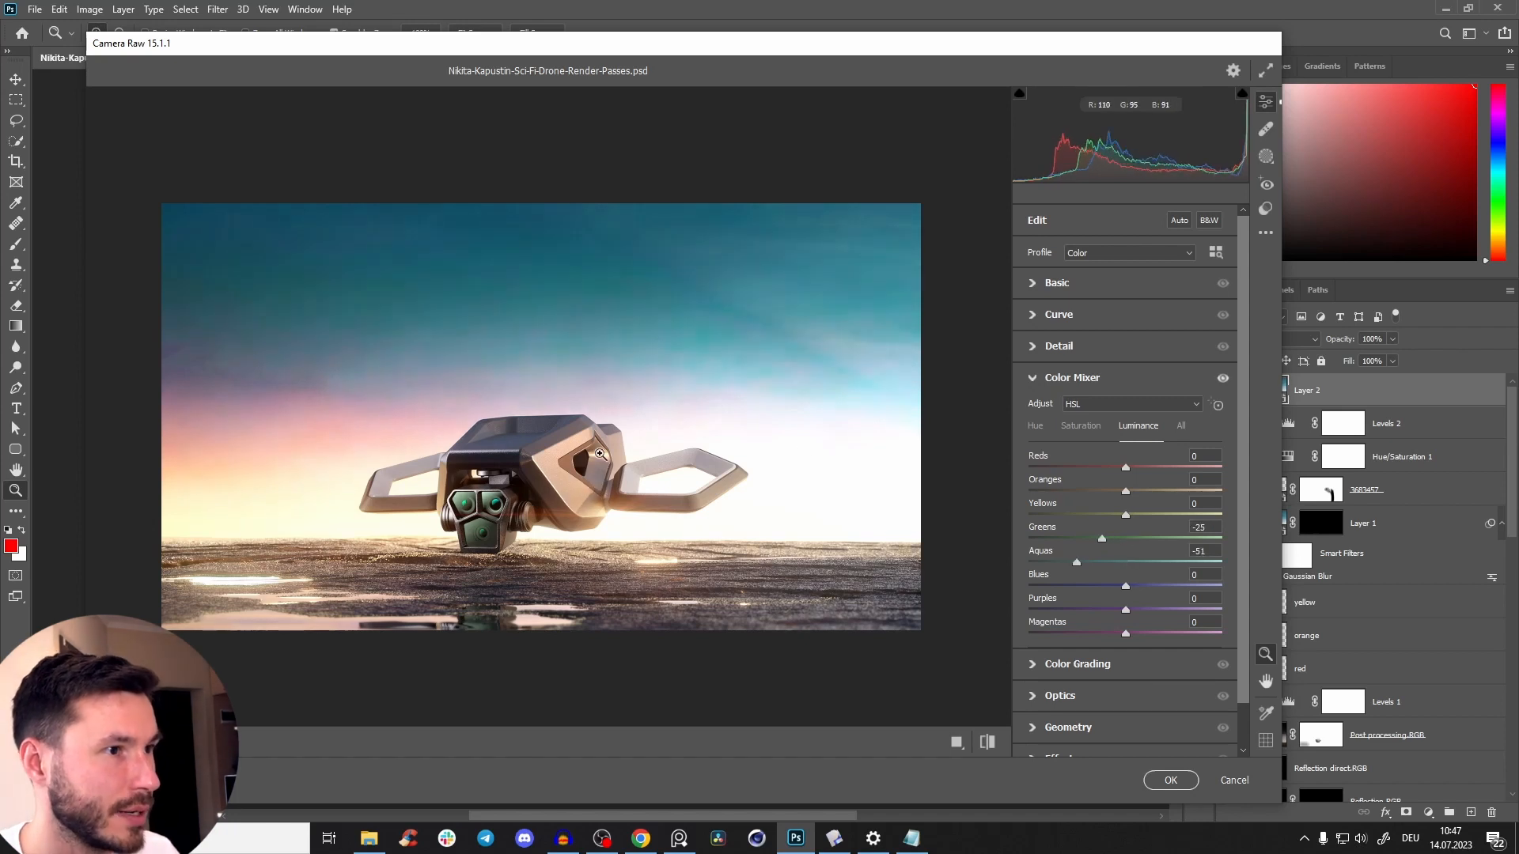
{"action": "left_click", "coordinate": [563, 436]}
{"action": "left_click", "coordinate": [563, 436], "text": "alt"}
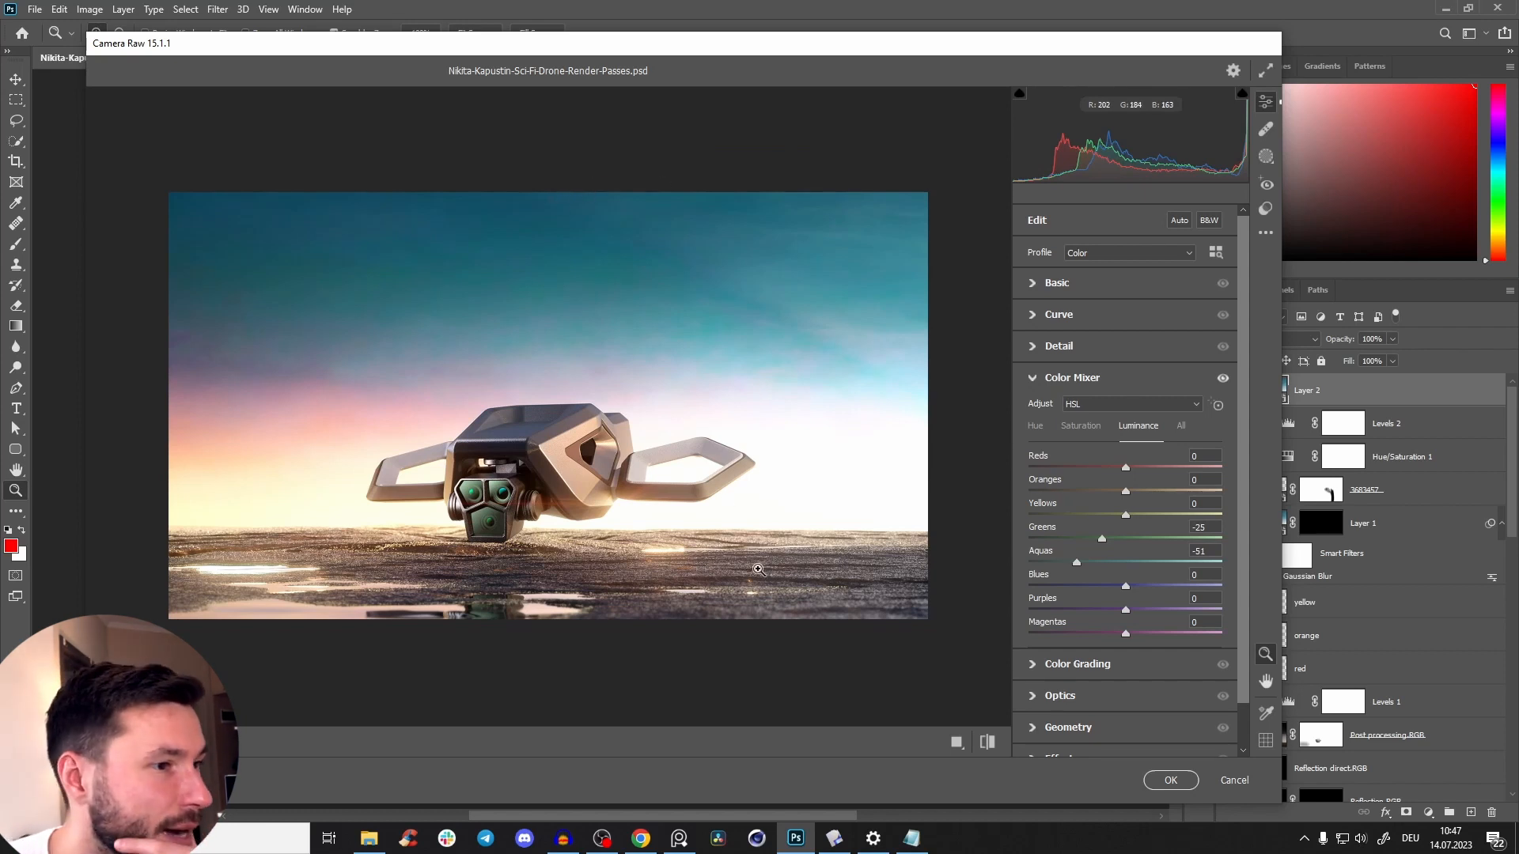
Tint the highlights slightly toward orange with Color Grading, keeping blending at 50 and balance at 0.
{"action": "left_click", "coordinate": [1033, 379]}
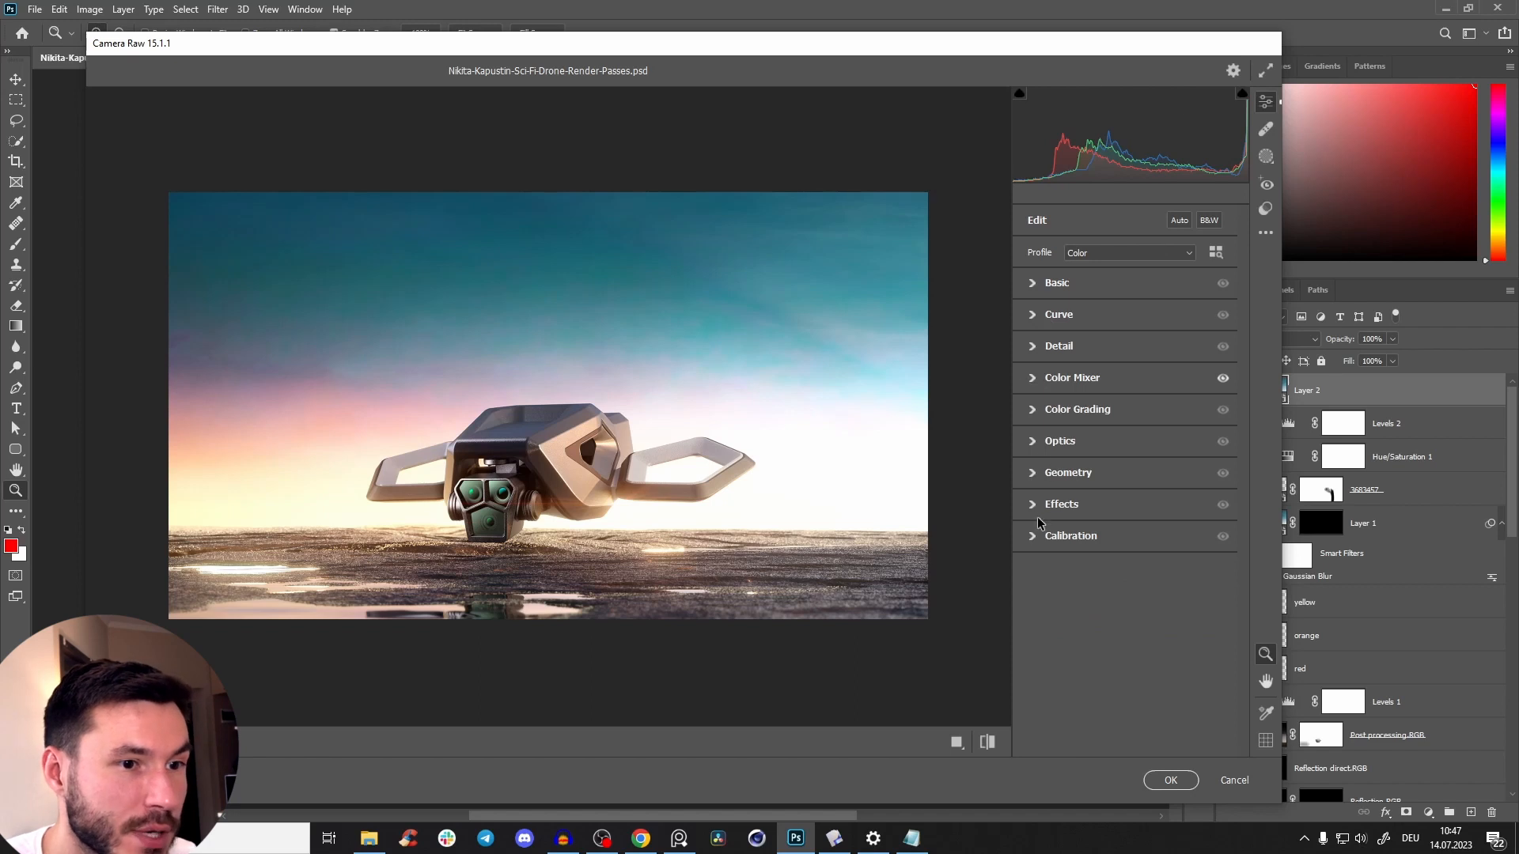
{"action": "left_click", "coordinate": [1034, 411]}
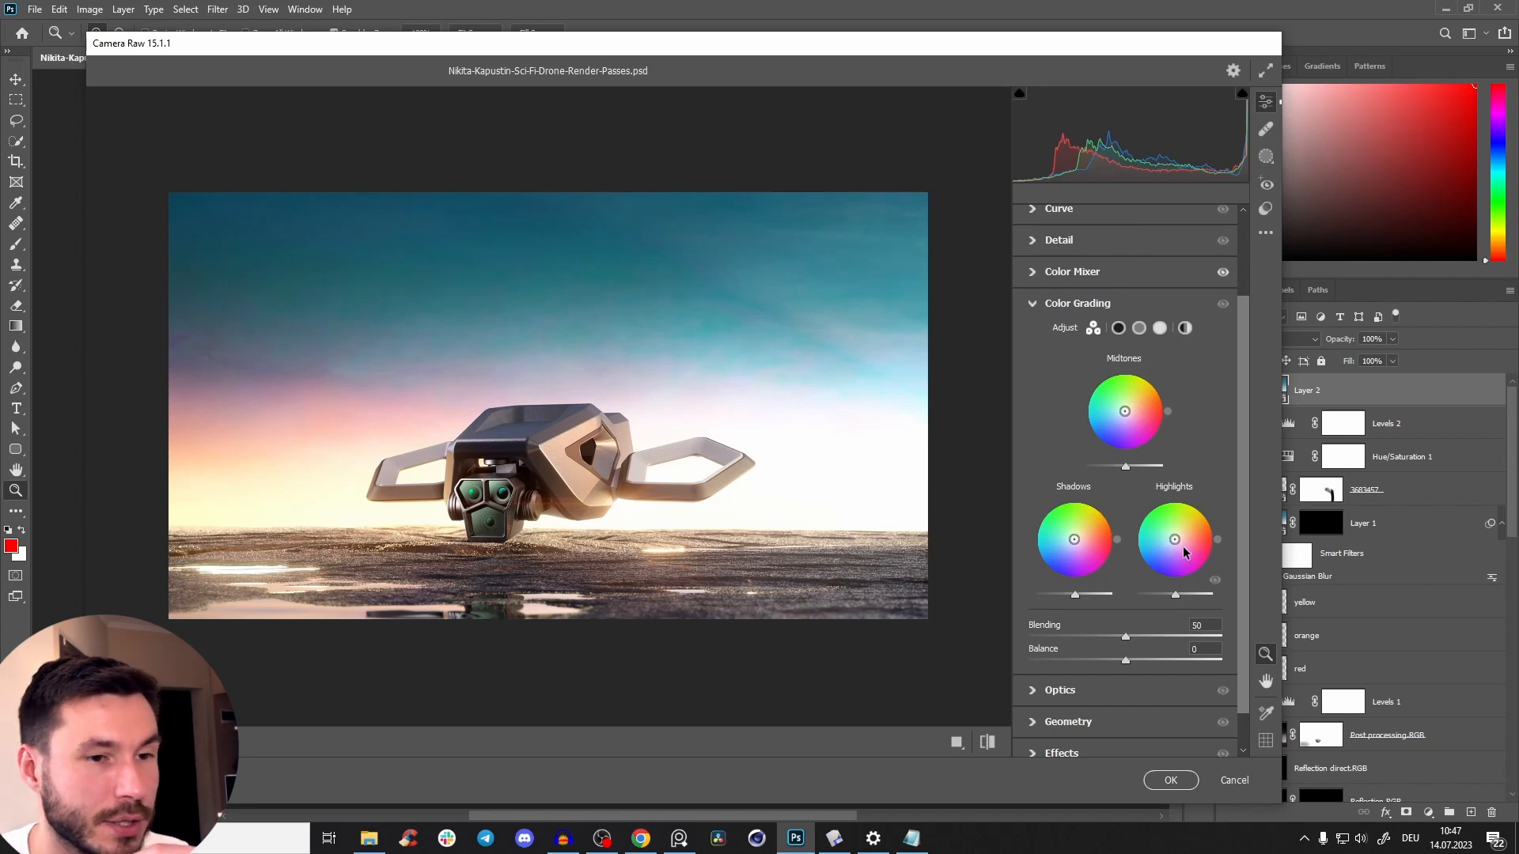
{"action": "mouse_move", "coordinate": [1176, 545]}
{"action": "left_mouse_down"}
{"action": "mouse_move", "coordinate": [1202, 518]}
{"action": "mouse_move", "coordinate": [1177, 539]}
{"action": "left_mouse_up"}
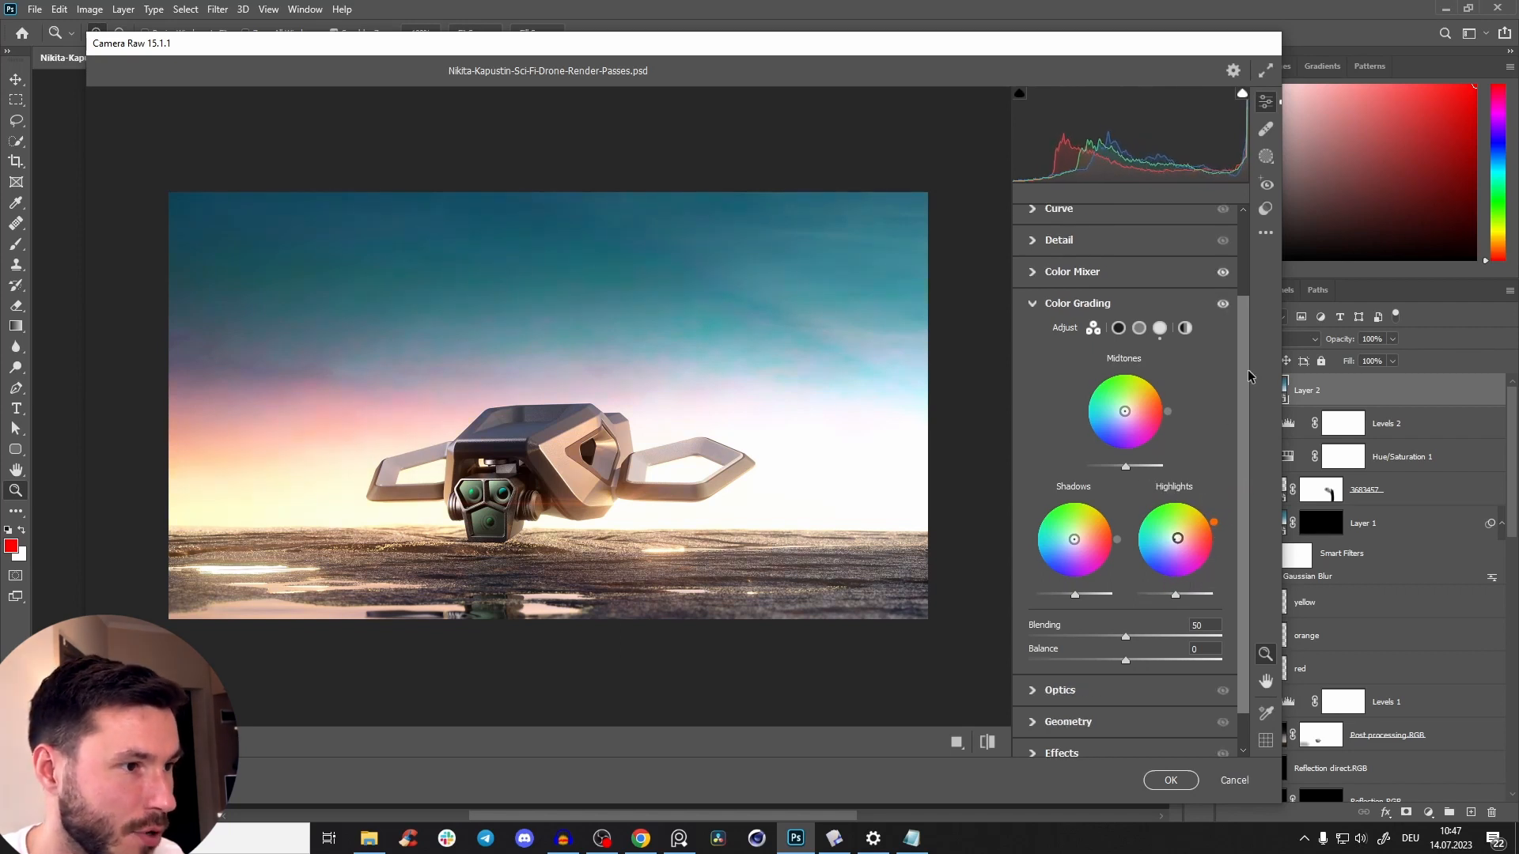
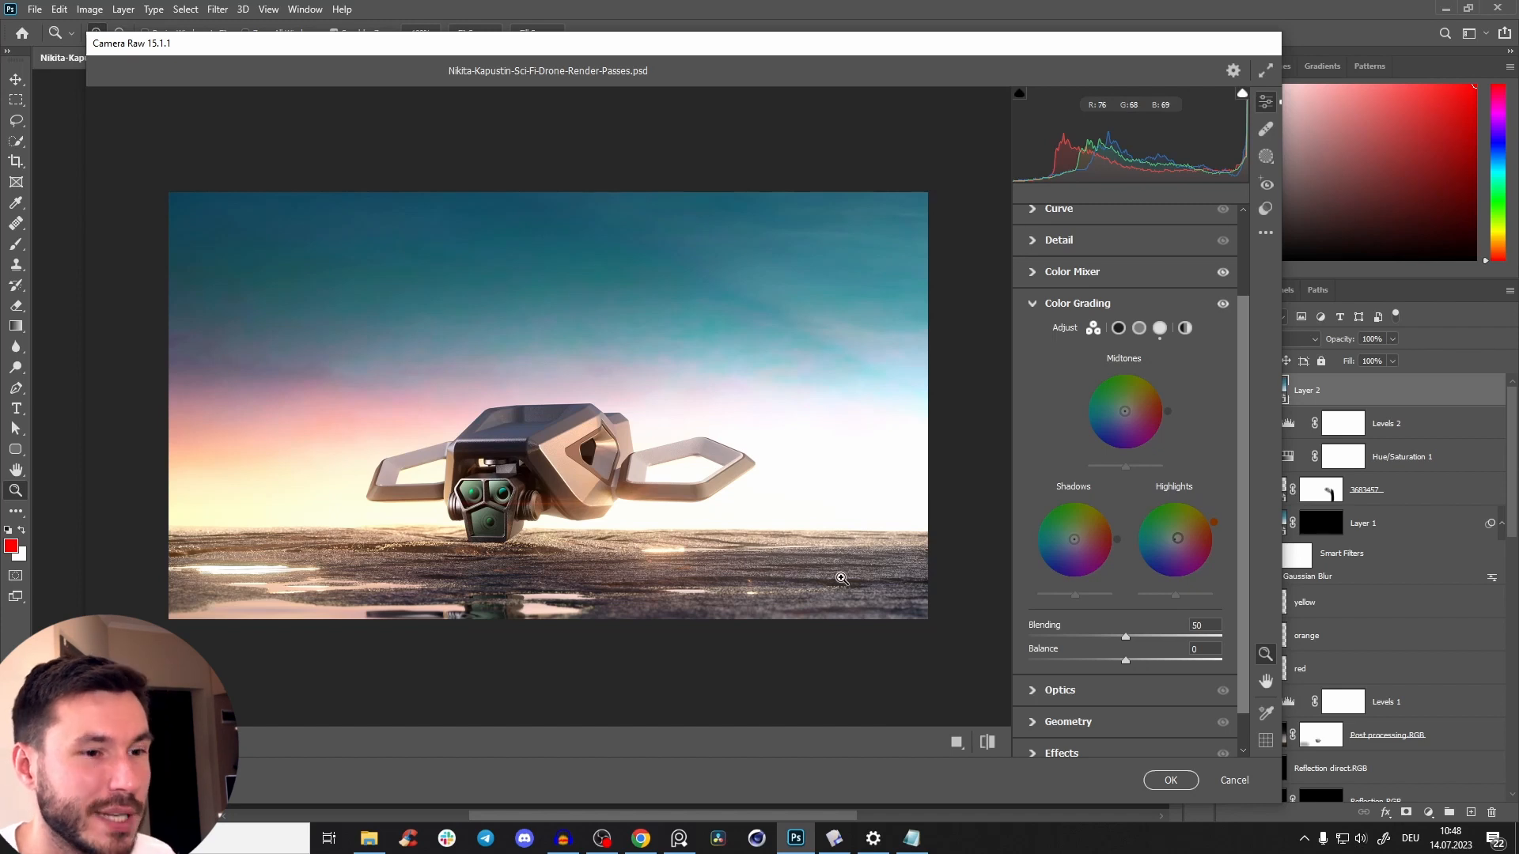
Try a slight blue tint in the shadows with Color Grading and compare the drone before and after.
{"action": "left_click_drag", "start_coordinate": [1074, 541], "coordinate": [1034, 564]}
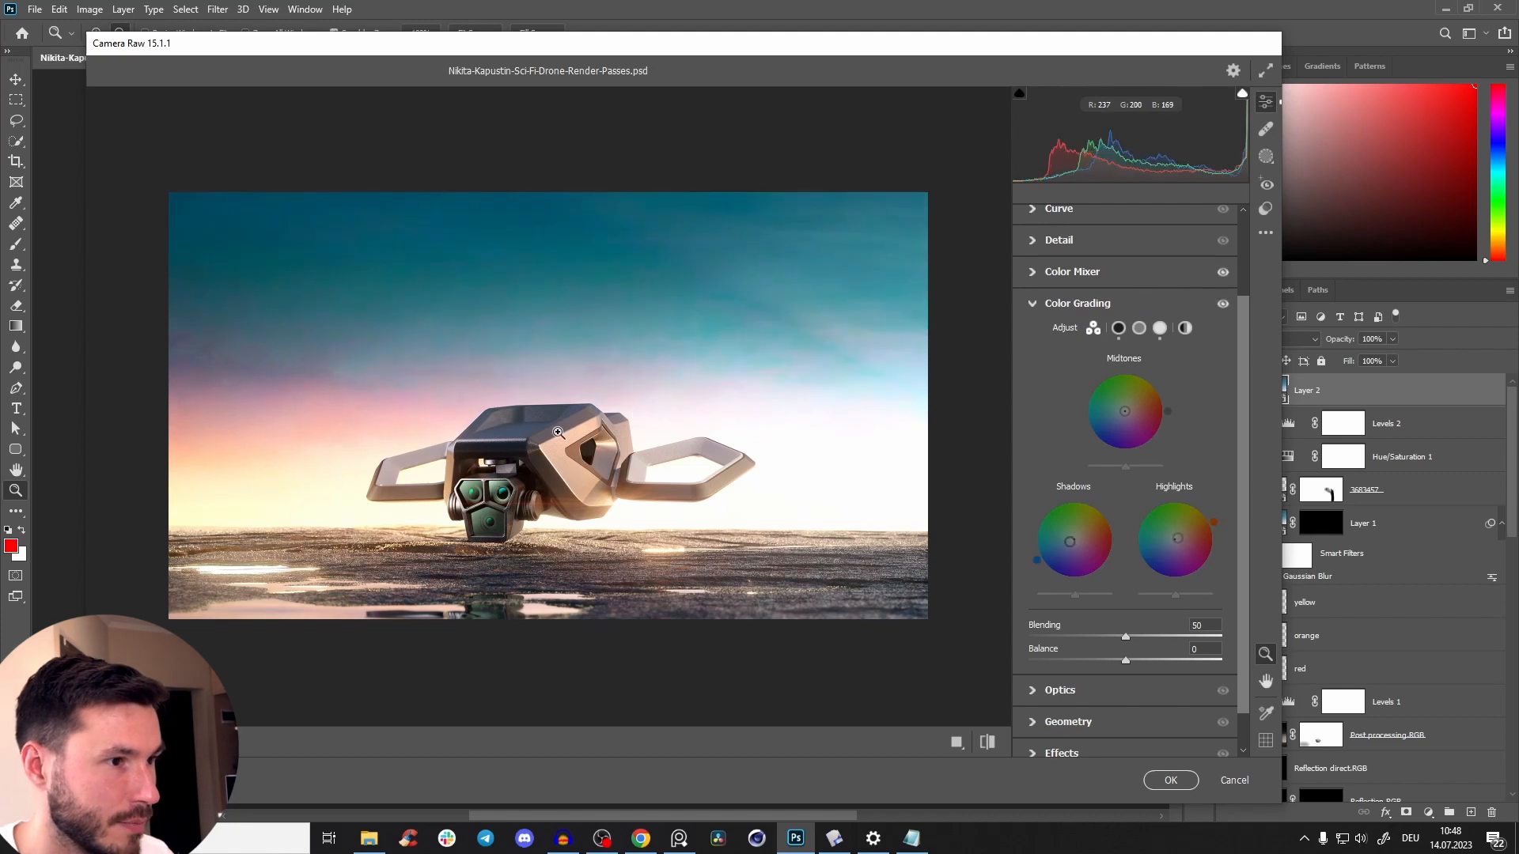
{"action": "left_click", "coordinate": [542, 451]}
{"action": "key", "text": "p"}
{"action": "key", "text": "p"}
{"action": "key", "text": "p"}
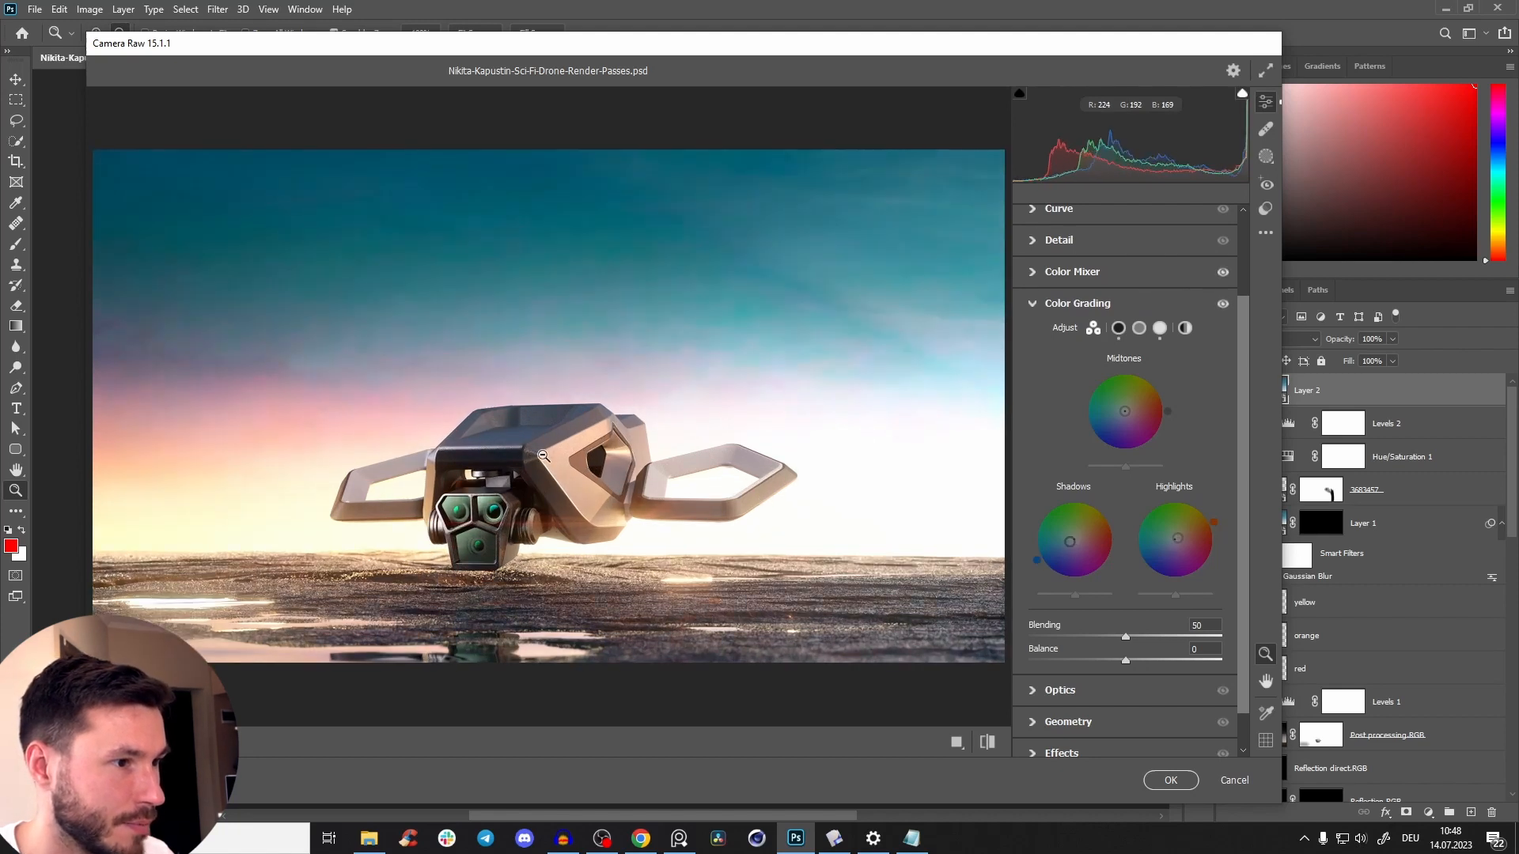
{"action": "left_click", "coordinate": [556, 461]}
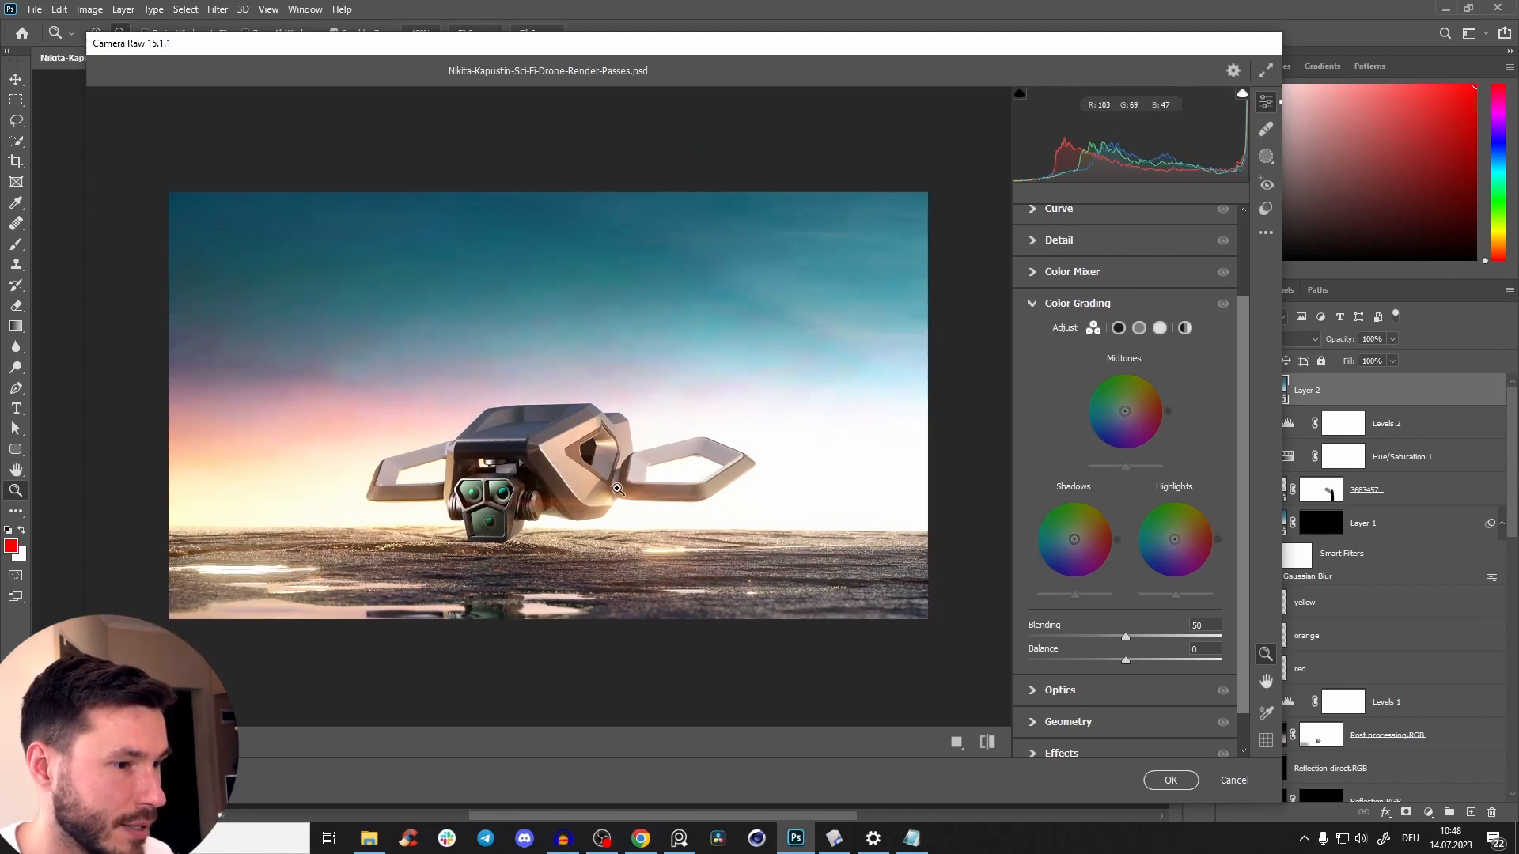
{"action": "key", "text": "p"}
{"action": "key", "text": "p"}
{"action": "key", "text": "p"}
{"action": "key", "text": "p"}
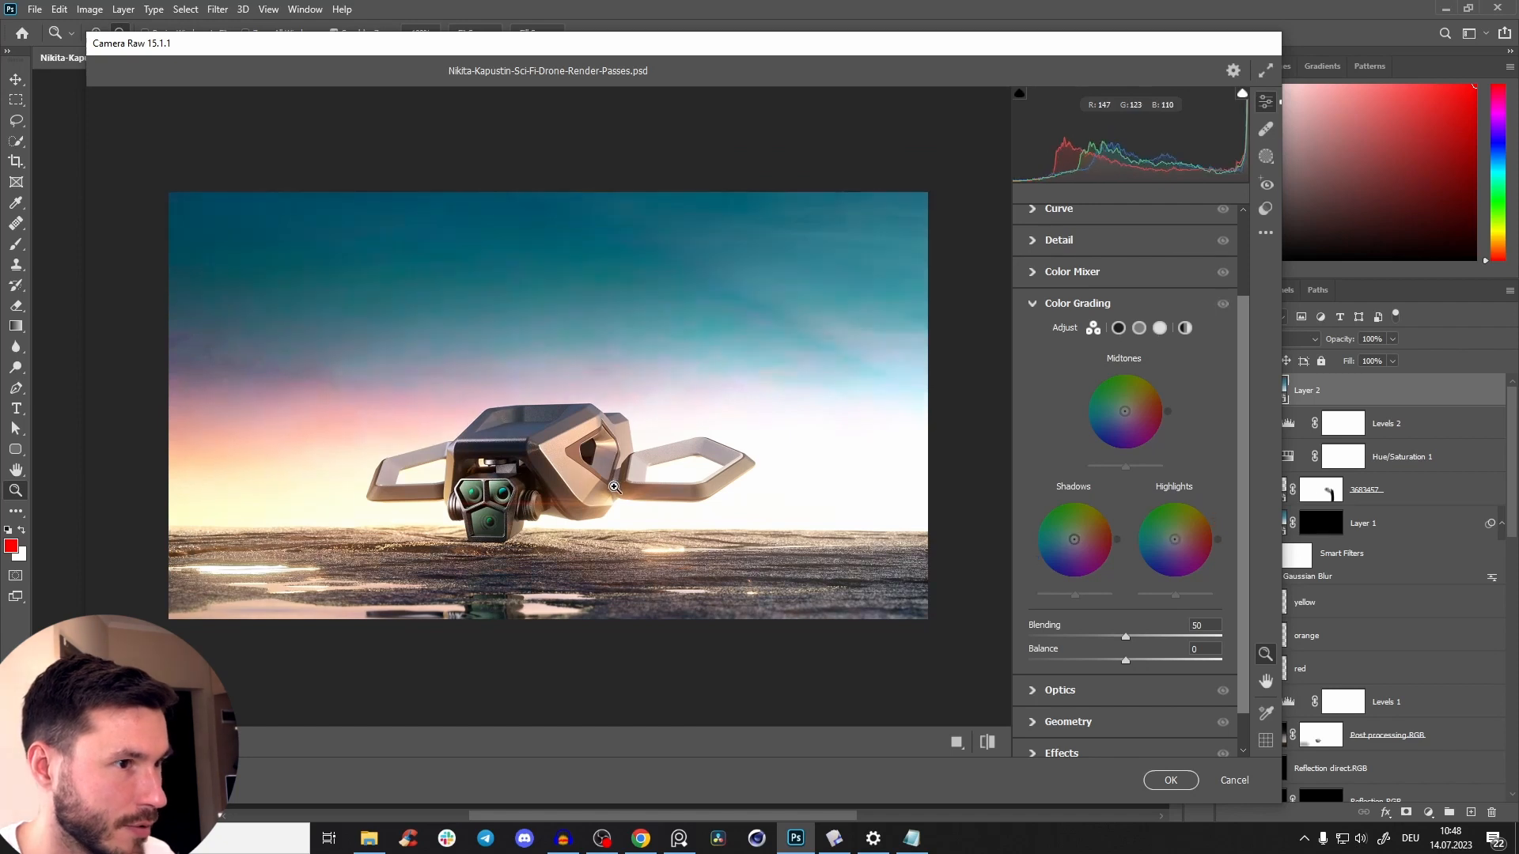
Set the vignetting to -4 and the grain to 7 in the Effects settings, and compare before and after.
{"action": "left_click", "coordinate": [1060, 305]}
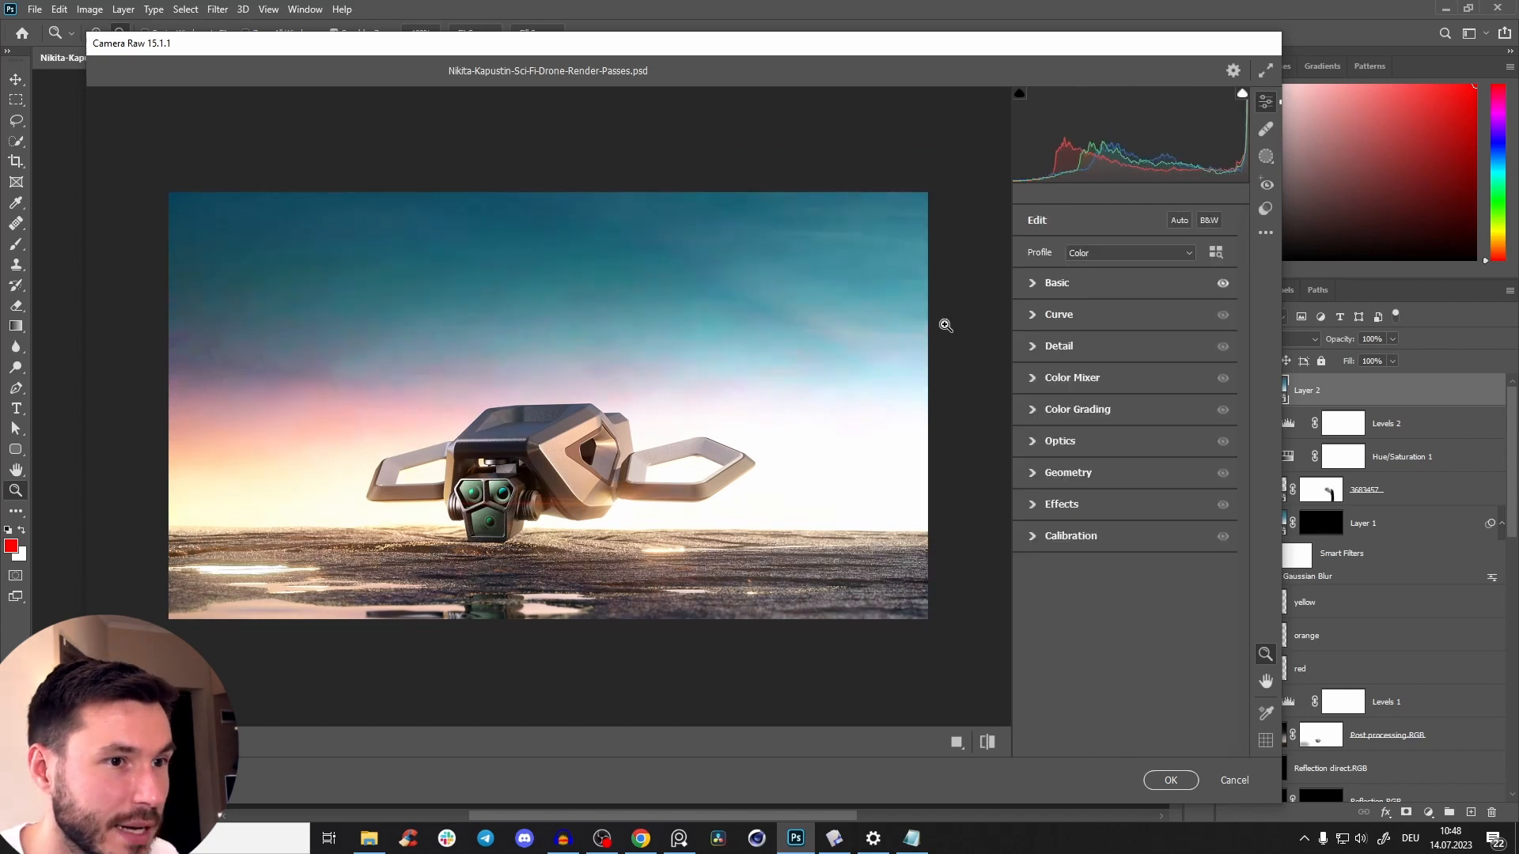
{"action": "left_click", "coordinate": [1052, 505]}
{"action": "mouse_move", "coordinate": [1125, 574]}
{"action": "left_mouse_down"}
{"action": "mouse_move", "coordinate": [1121, 594]}
{"action": "mouse_move", "coordinate": [1075, 595]}
{"action": "mouse_move", "coordinate": [1123, 593]}
{"action": "left_mouse_up"}
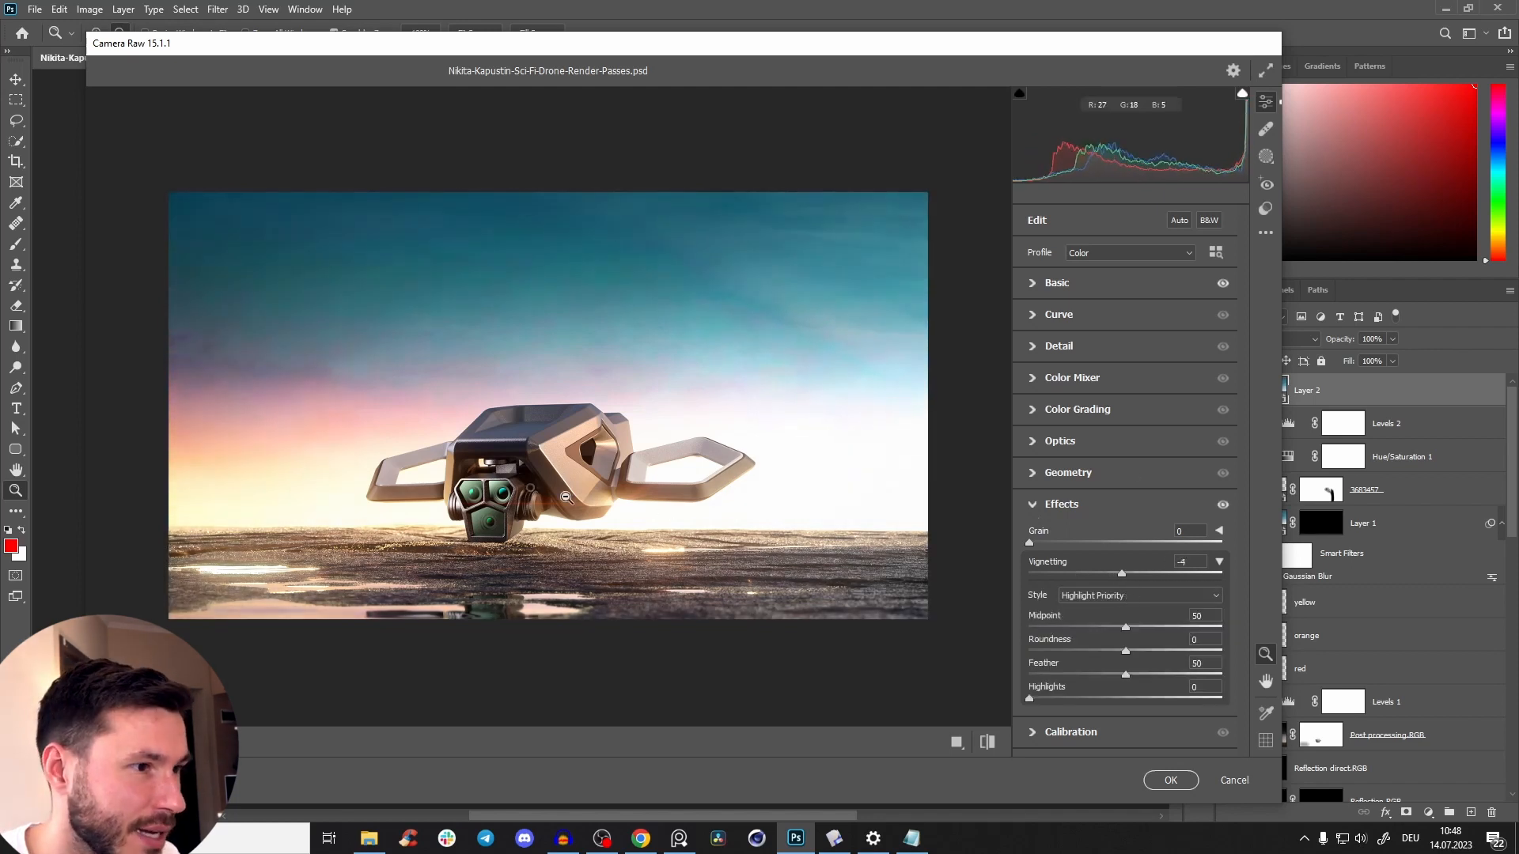
{"action": "left_click", "coordinate": [531, 491]}
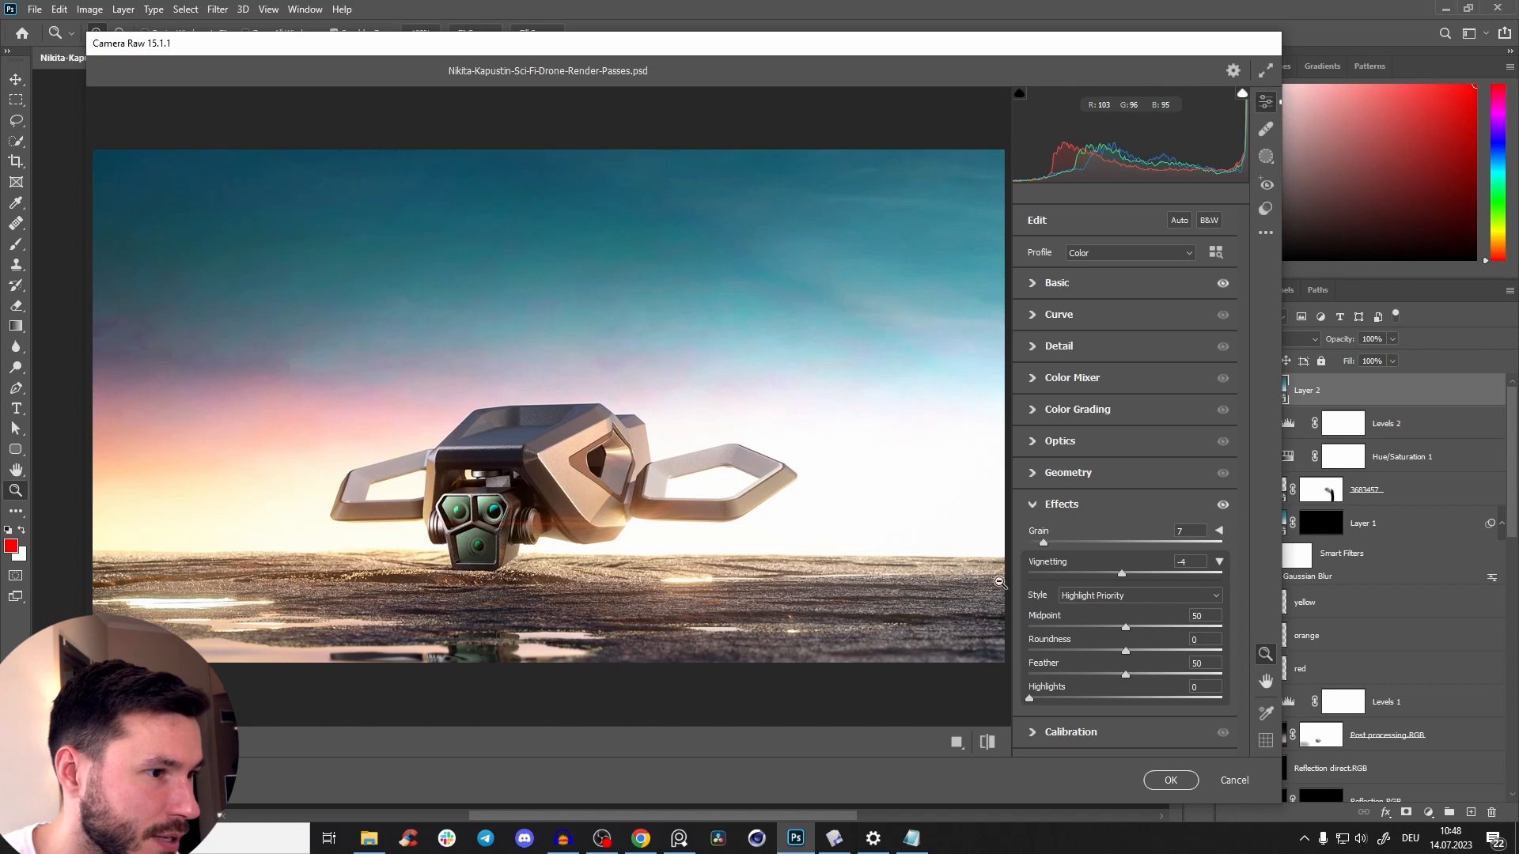
{"action": "key", "text": "p"}
{"action": "key", "text": "p"}
{"action": "key", "text": "p"}
{"action": "key", "text": "p"}
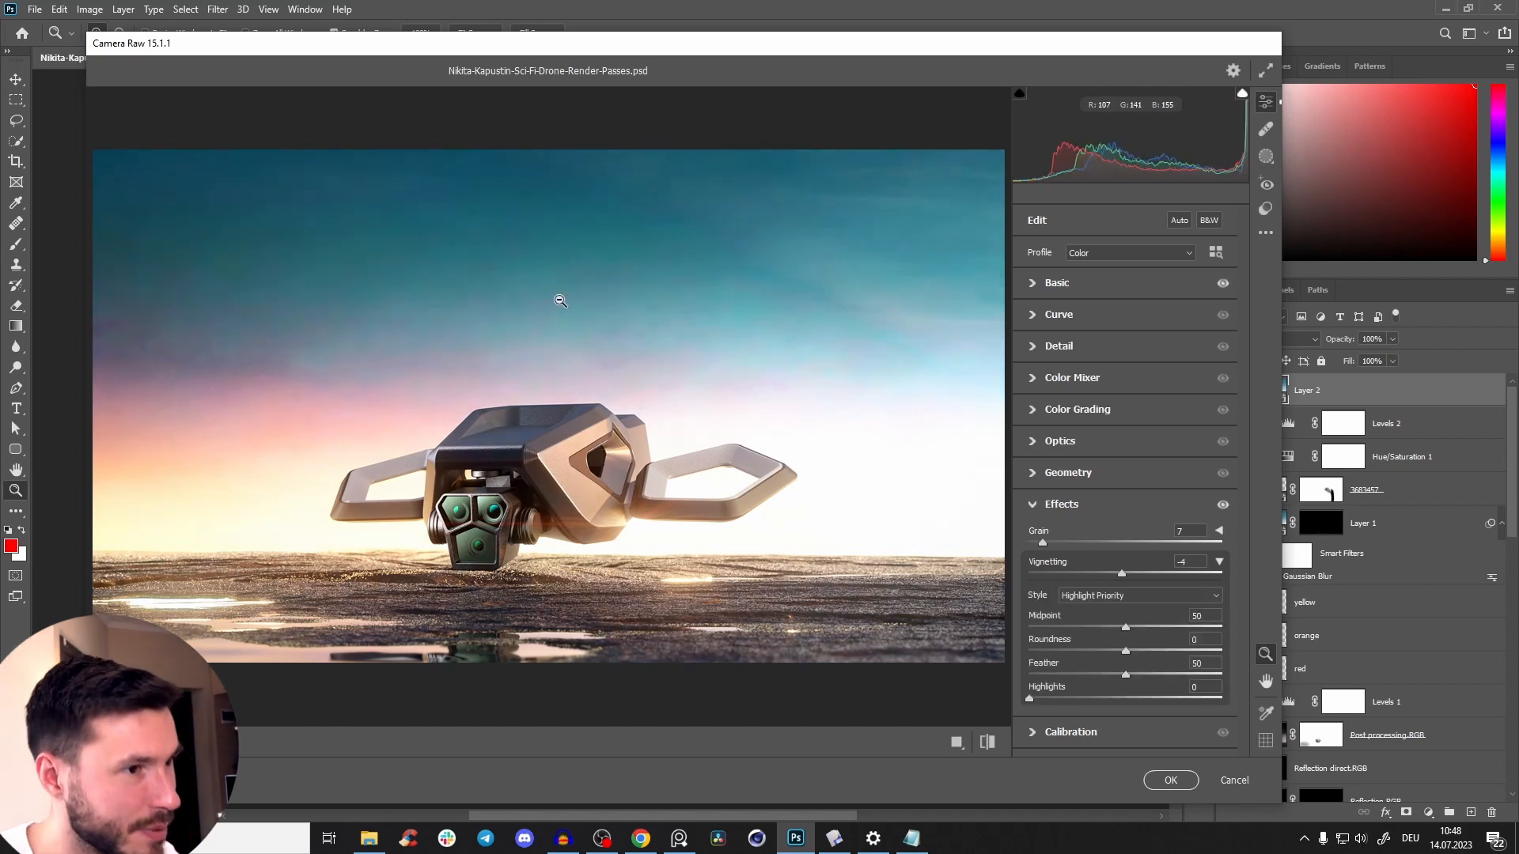
Open the masking tools and compare the whole image with the DJI Mavic 3 Pro reference.
{"action": "left_click", "coordinate": [1059, 283]}
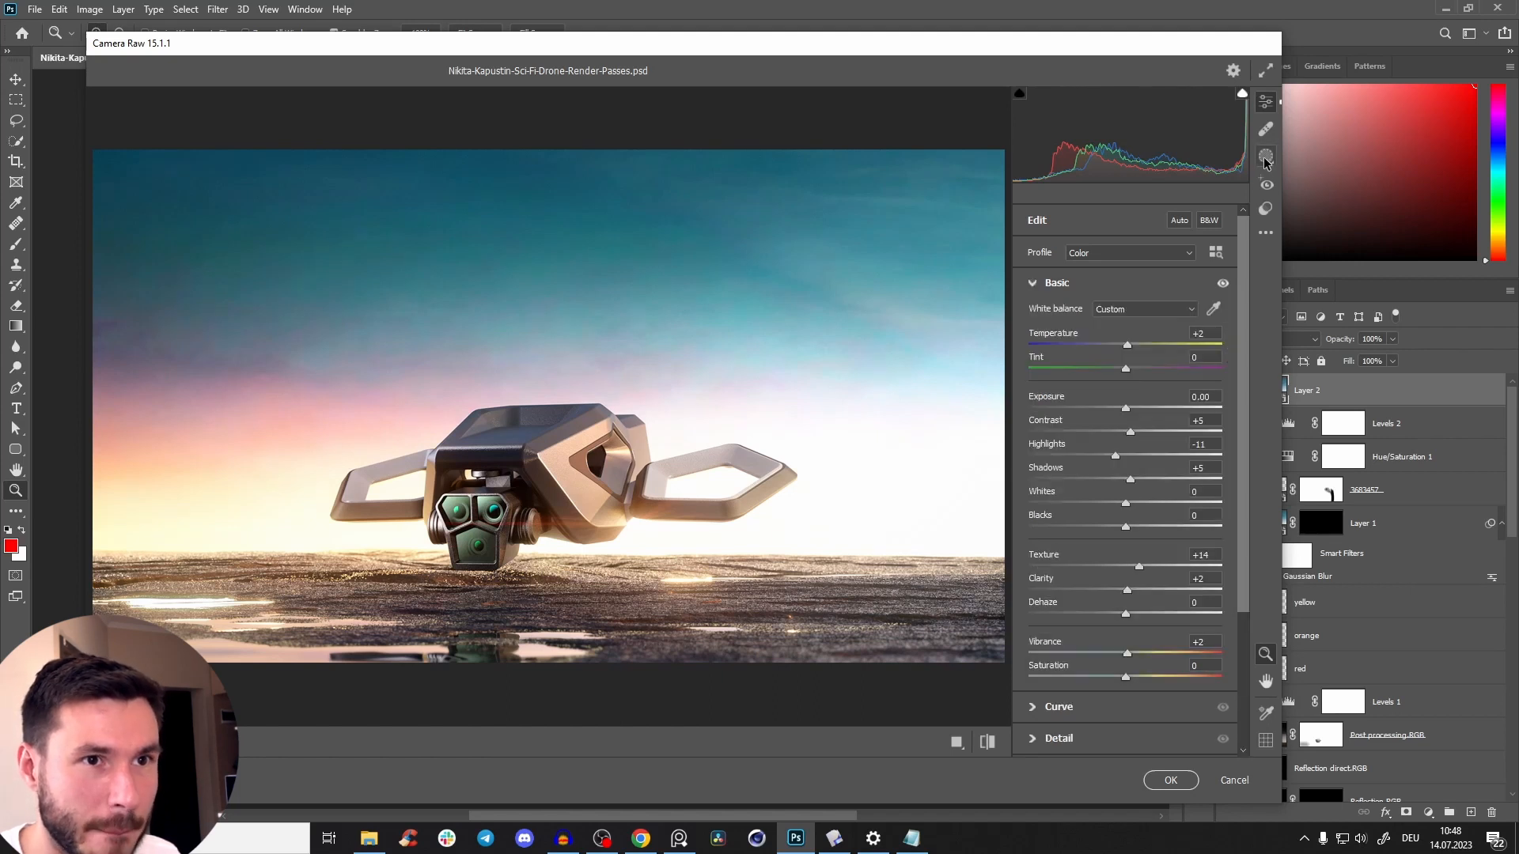
{"action": "left_click", "coordinate": [1266, 158]}
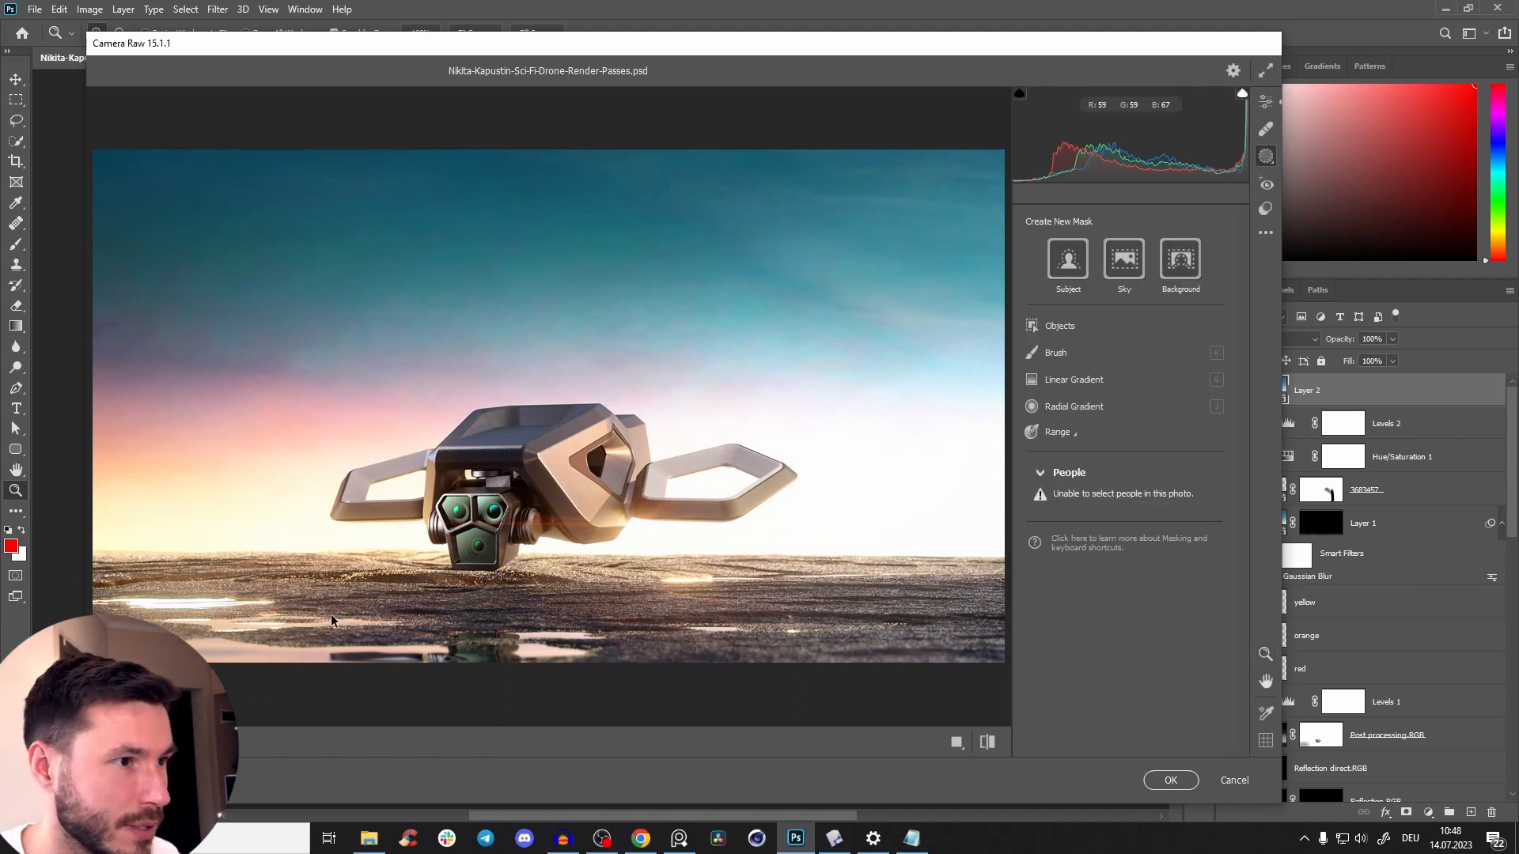
{"action": "right_click", "coordinate": [200, 458]}
{"action": "left_click", "coordinate": [230, 518]}
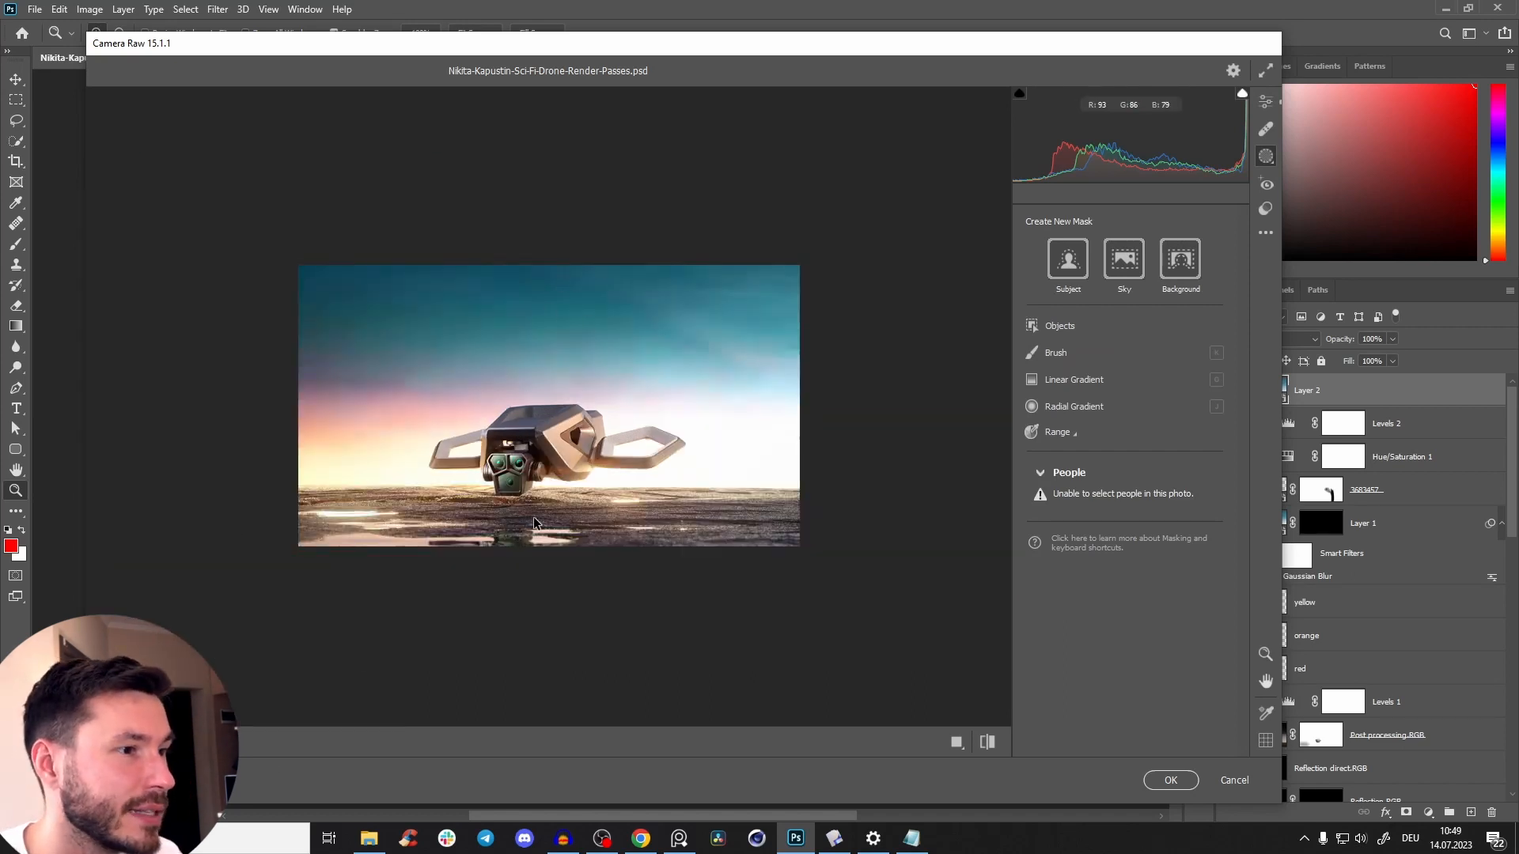
{"action": "left_click", "coordinate": [678, 838]}
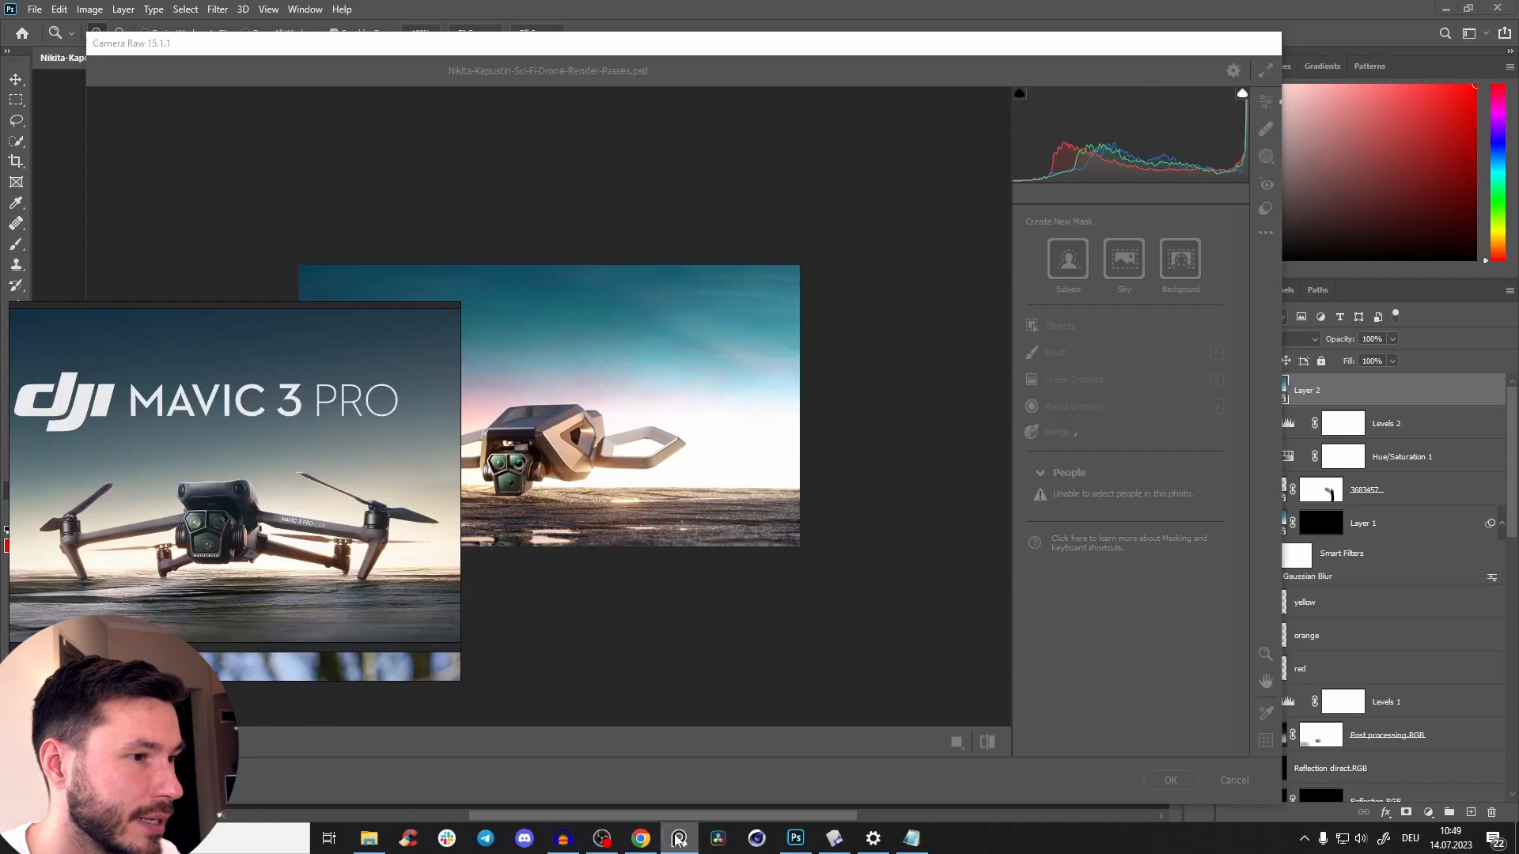
{"action": "left_click", "coordinate": [679, 843]}
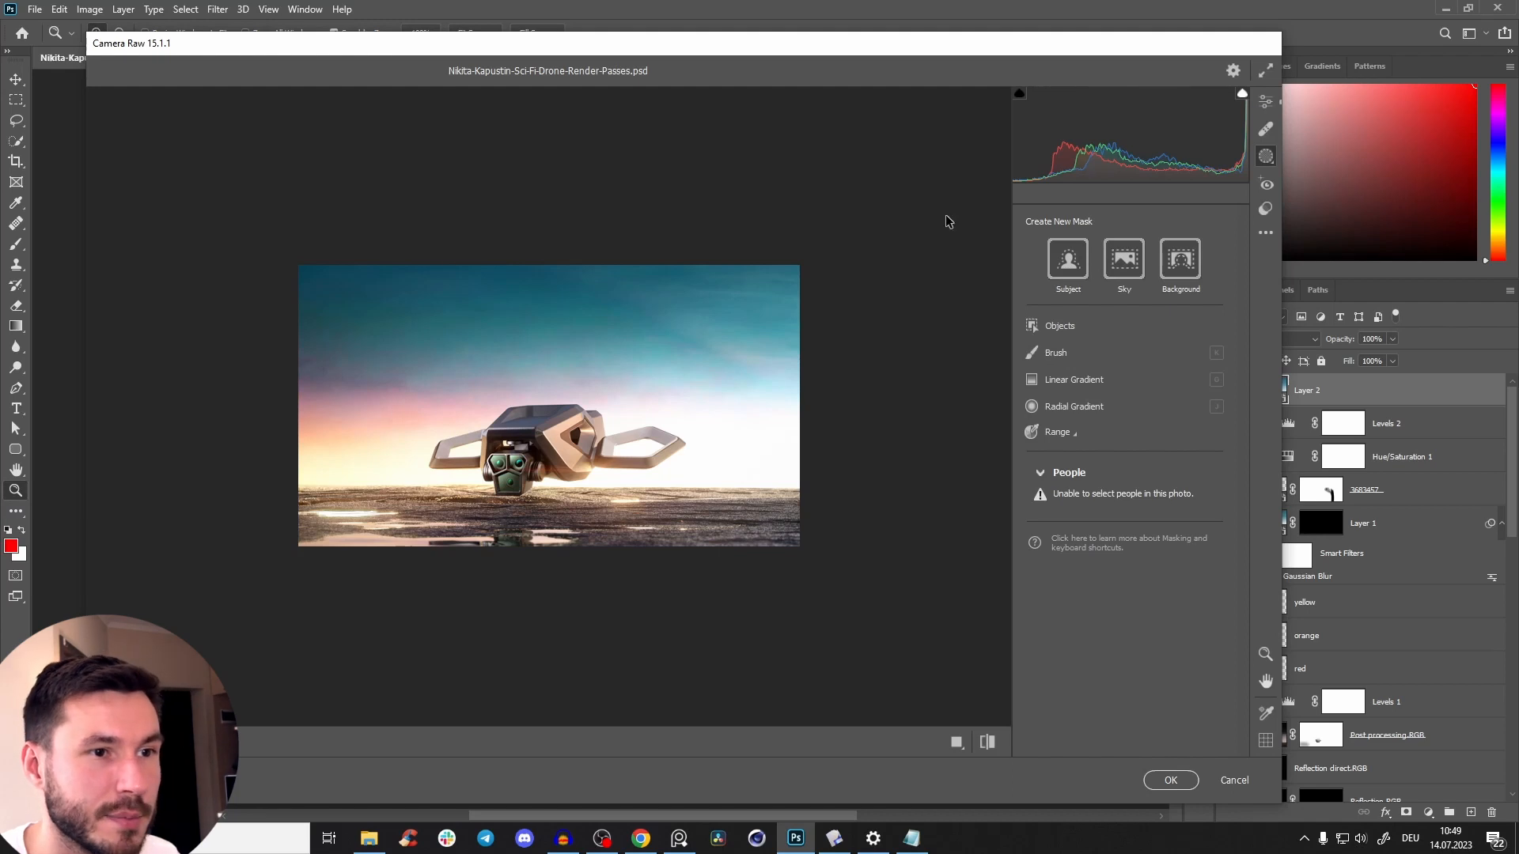
Create a linear gradient mask over the sky, fading from the upper part of the image down to the drone.
{"action": "left_click", "coordinate": [1074, 386]}
{"action": "left_click_drag", "start_coordinate": [534, 264], "coordinate": [535, 406]}
{"action": "left_click_drag", "start_coordinate": [536, 335], "coordinate": [537, 362]}
{"action": "mouse_move", "coordinate": [537, 434]}
{"action": "left_mouse_down"}
{"action": "mouse_move", "coordinate": [533, 408]}
{"action": "mouse_move", "coordinate": [539, 434]}
{"action": "left_mouse_up"}
{"action": "left_click_drag", "start_coordinate": [535, 356], "coordinate": [532, 368]}
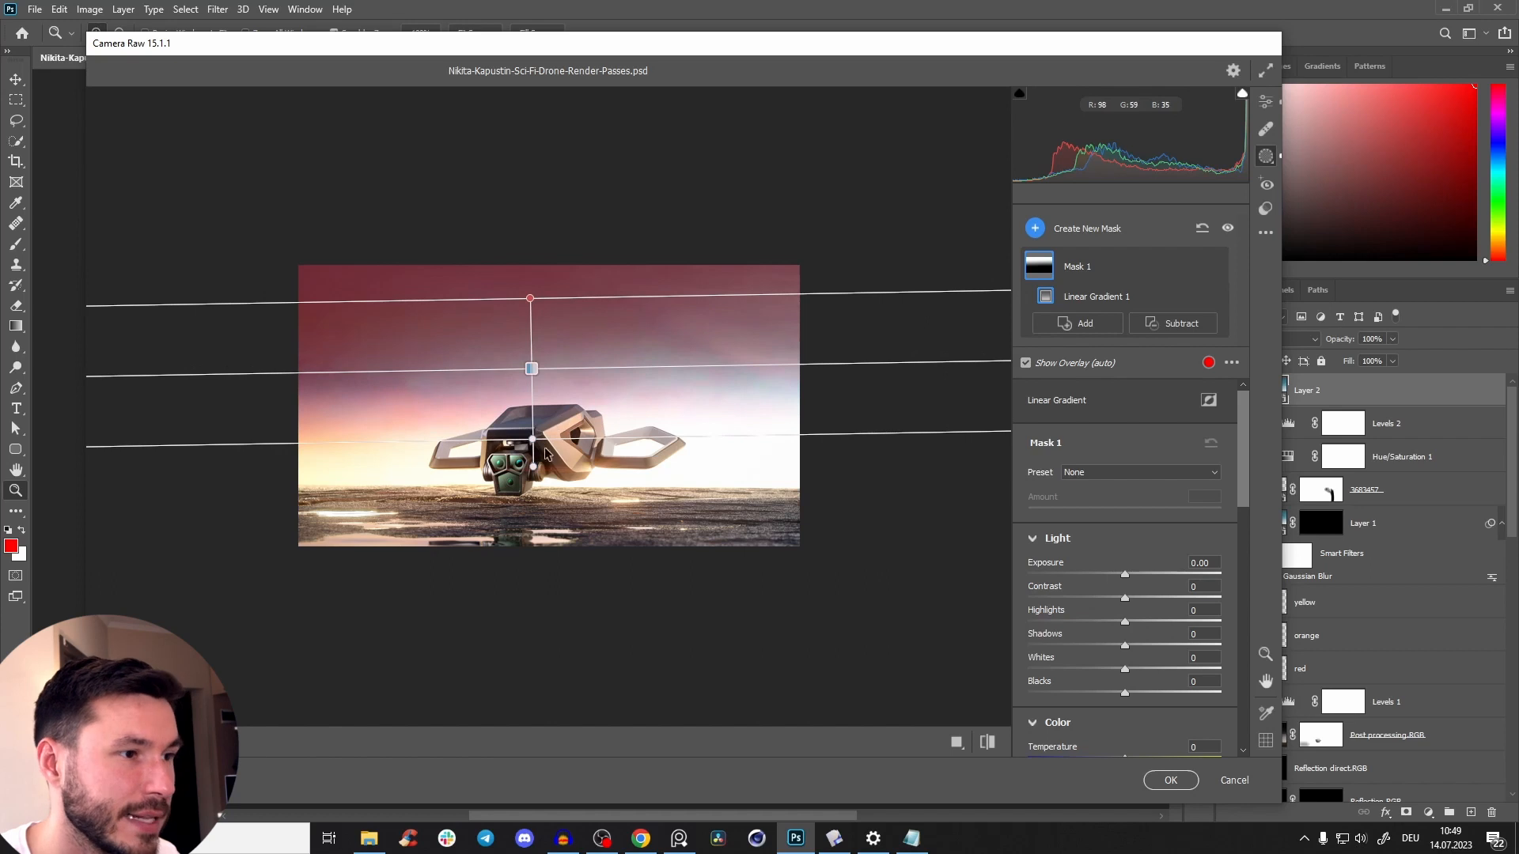
{"action": "left_click_drag", "start_coordinate": [532, 439], "coordinate": [535, 455]}
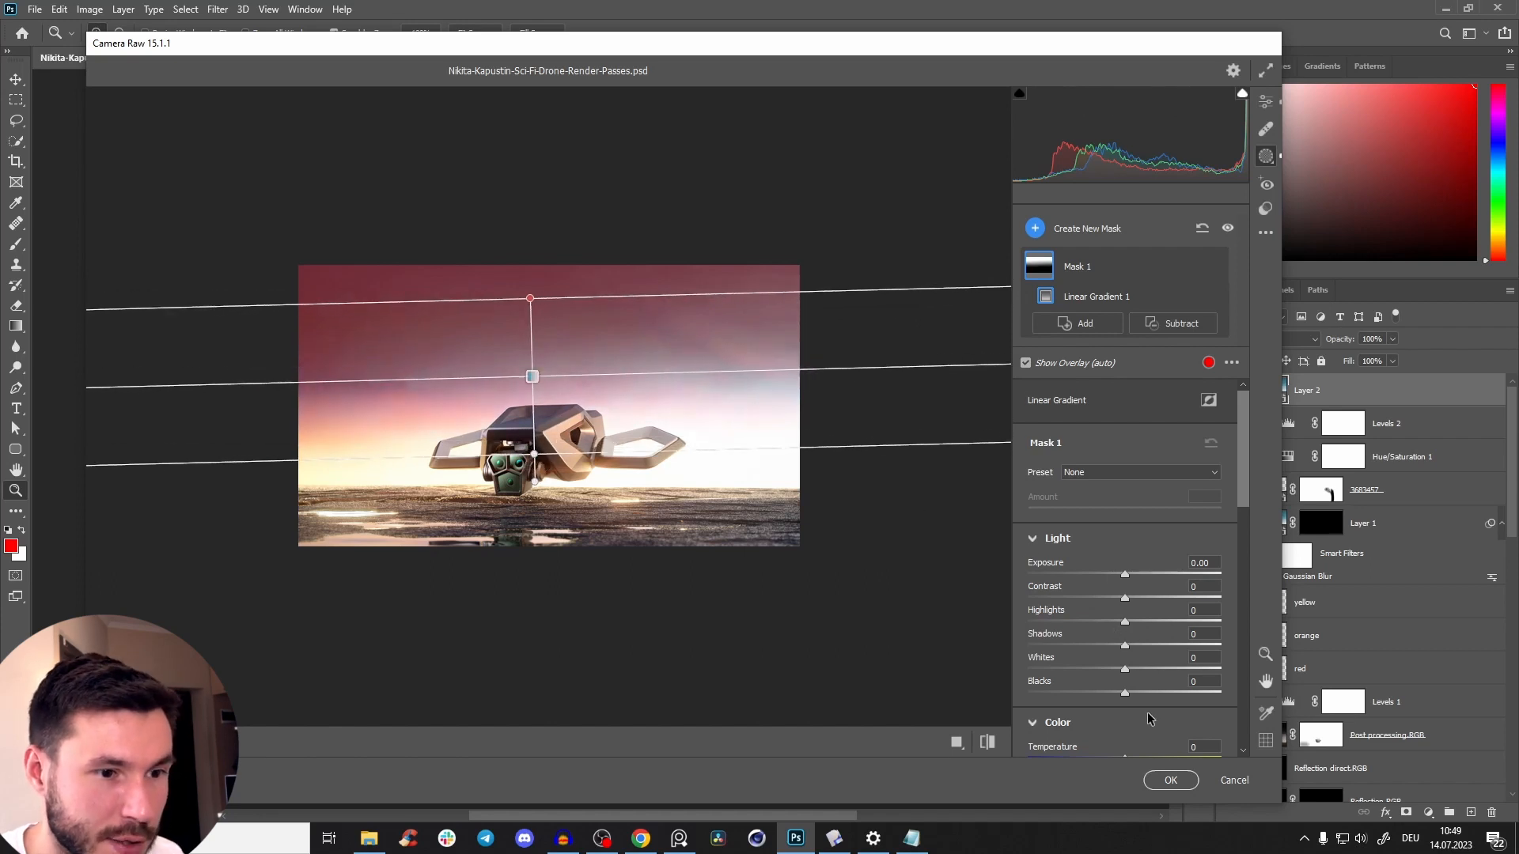
Darken the sky mask to an exposure of -0.60 and move its gradient slightly lower, with a shorter fade.
{"action": "left_click_drag", "start_coordinate": [1124, 575], "coordinate": [1105, 588]}
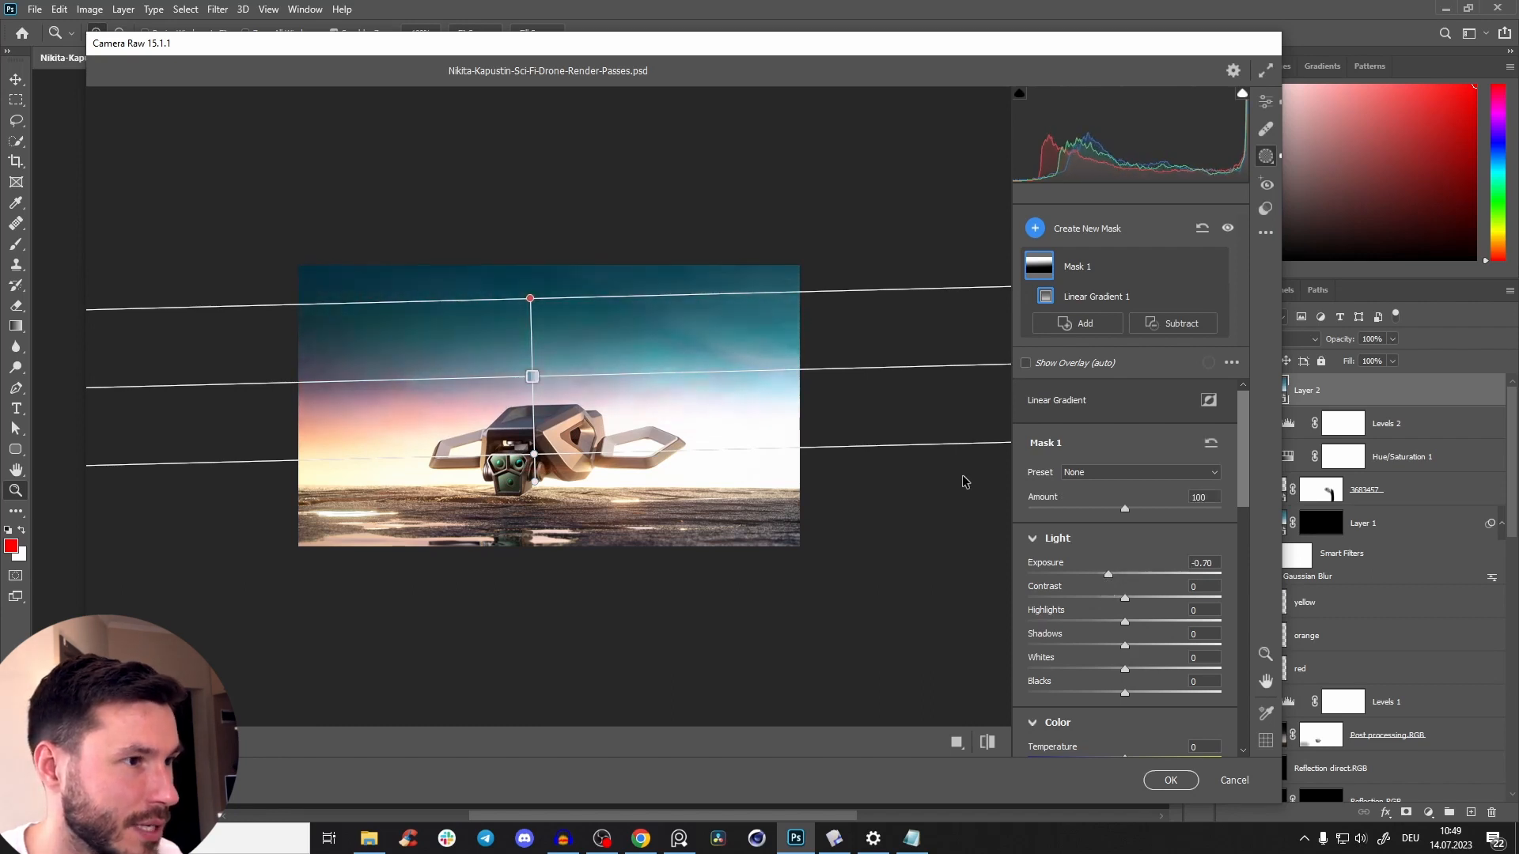
{"action": "left_click_drag", "start_coordinate": [533, 377], "coordinate": [534, 393]}
{"action": "left_click_drag", "start_coordinate": [537, 468], "coordinate": [537, 446]}
{"action": "left_click_drag", "start_coordinate": [1108, 587], "coordinate": [1113, 581]}
Try strong saturation changes up to +100 on the sky mask, and set its saturation to -18.
{"action": "left_click_drag", "start_coordinate": [1242, 487], "coordinate": [1241, 569]}
{"action": "left_click_drag", "start_coordinate": [1124, 647], "coordinate": [1201, 644]}
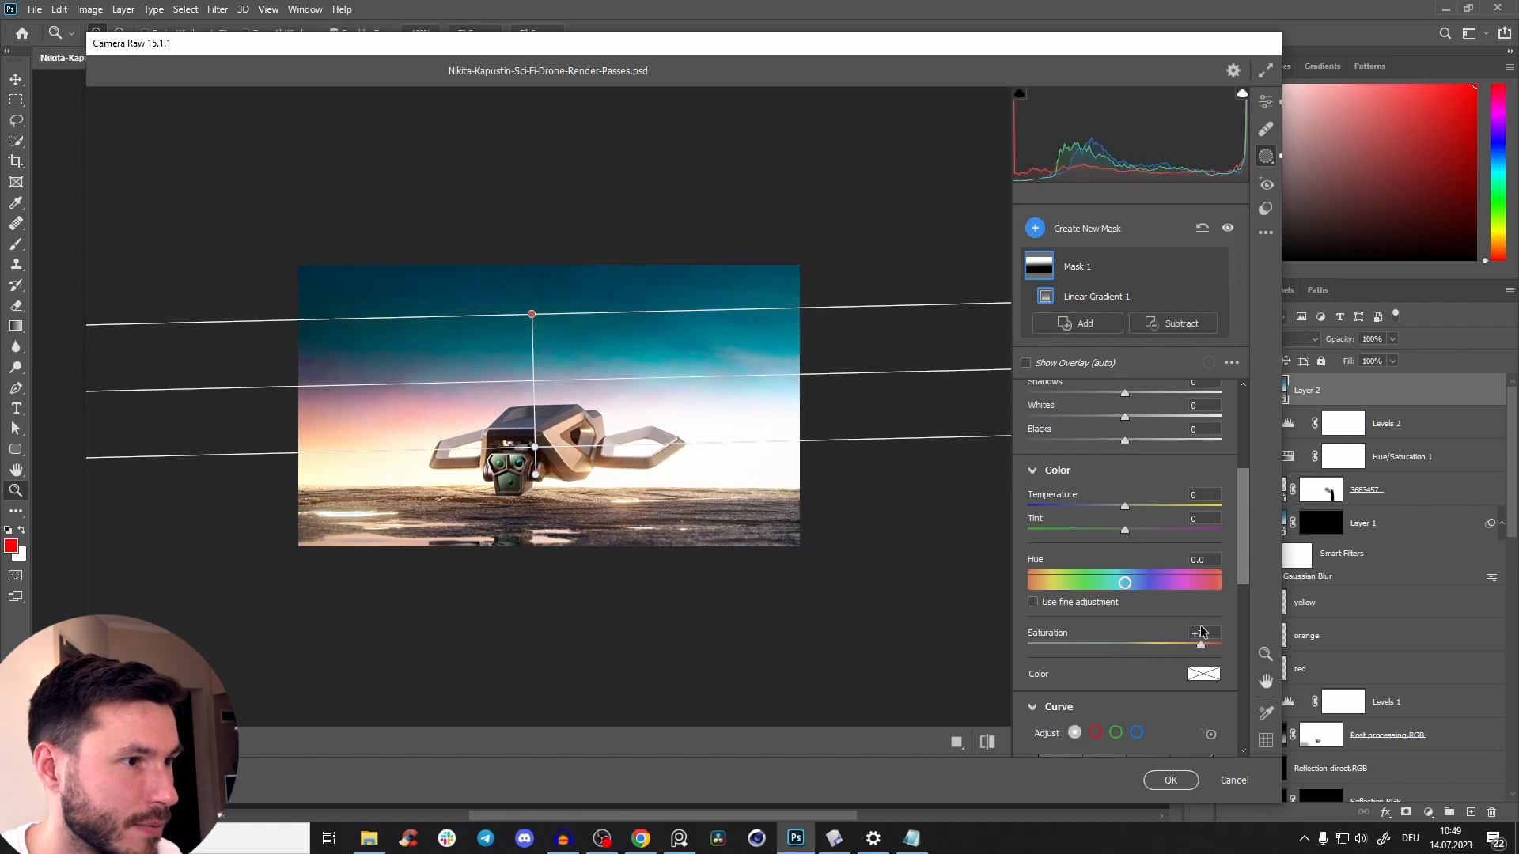
{"action": "left_click_drag", "start_coordinate": [1201, 633], "coordinate": [1104, 648]}
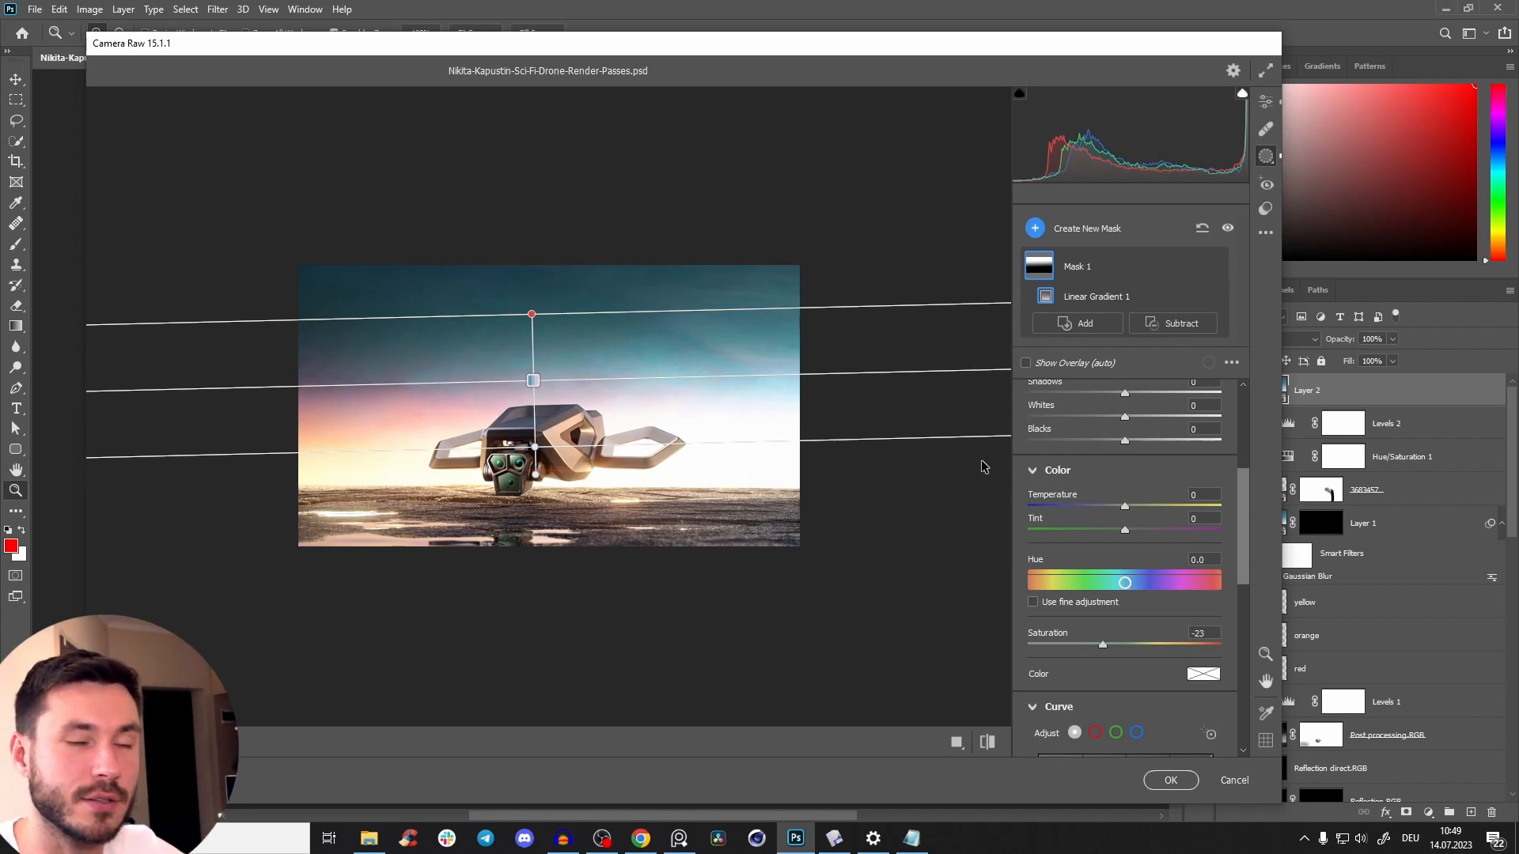
{"action": "left_click_drag", "start_coordinate": [1103, 645], "coordinate": [1221, 649]}
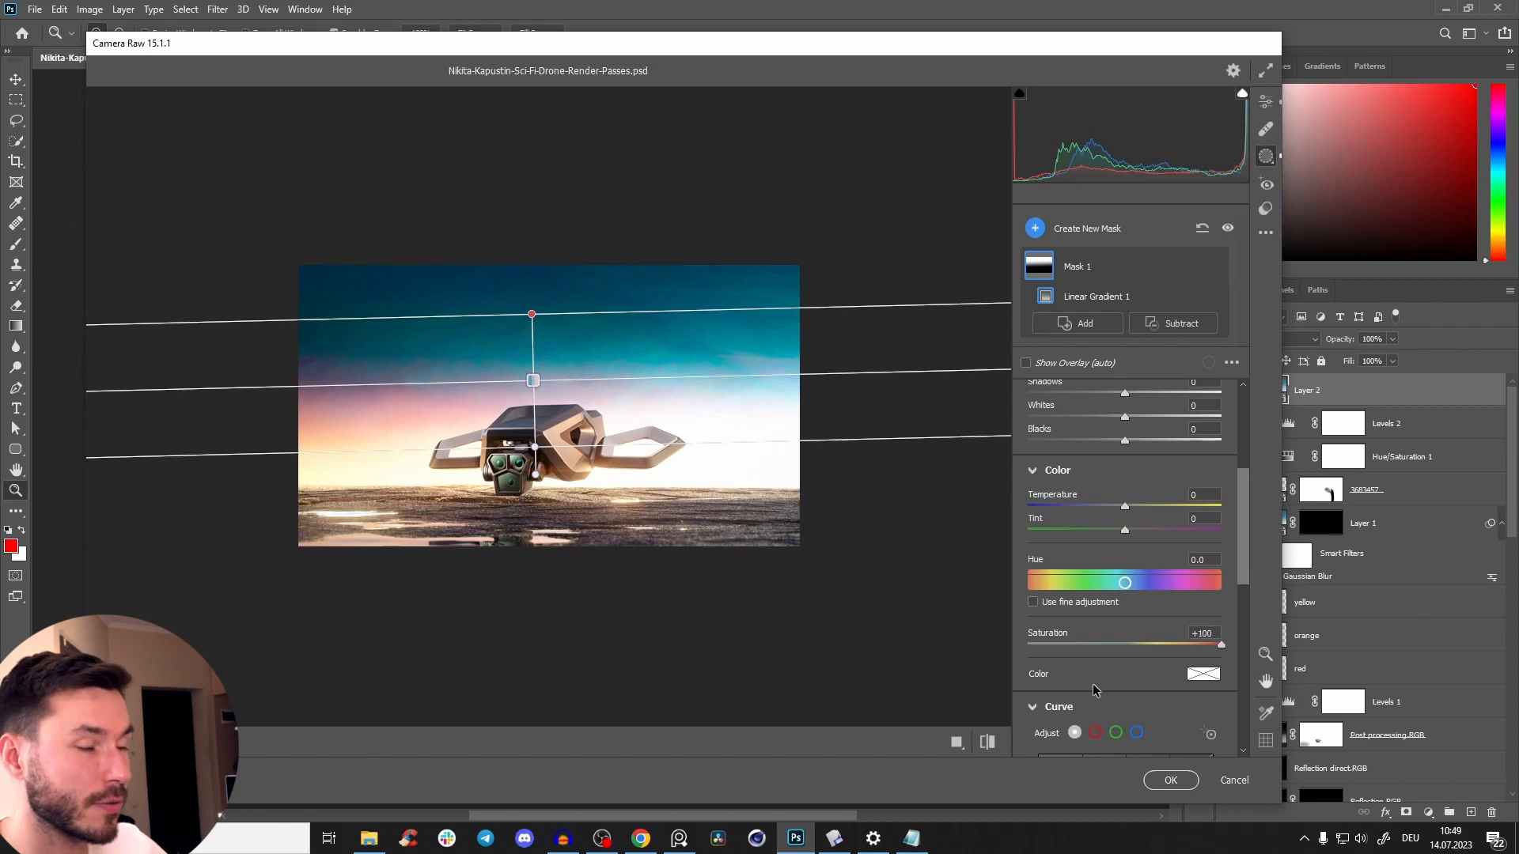
{"action": "left_click_drag", "start_coordinate": [1221, 647], "coordinate": [1107, 648]}
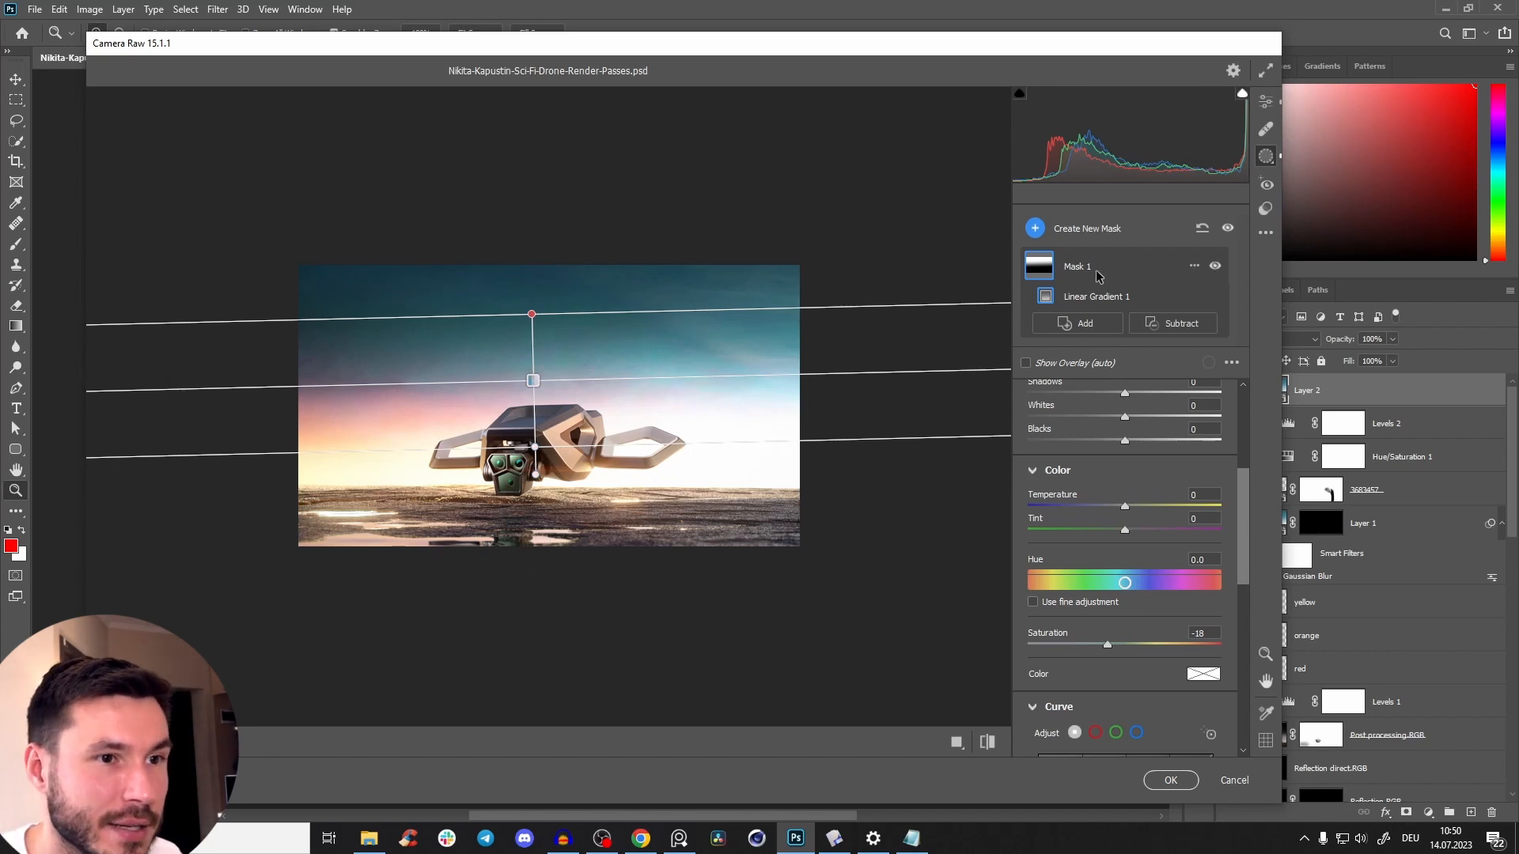
Add a second linear gradient to Mask 1, fading upward from the image's lower edge over the ground.
{"action": "left_click", "coordinate": [1083, 324]}
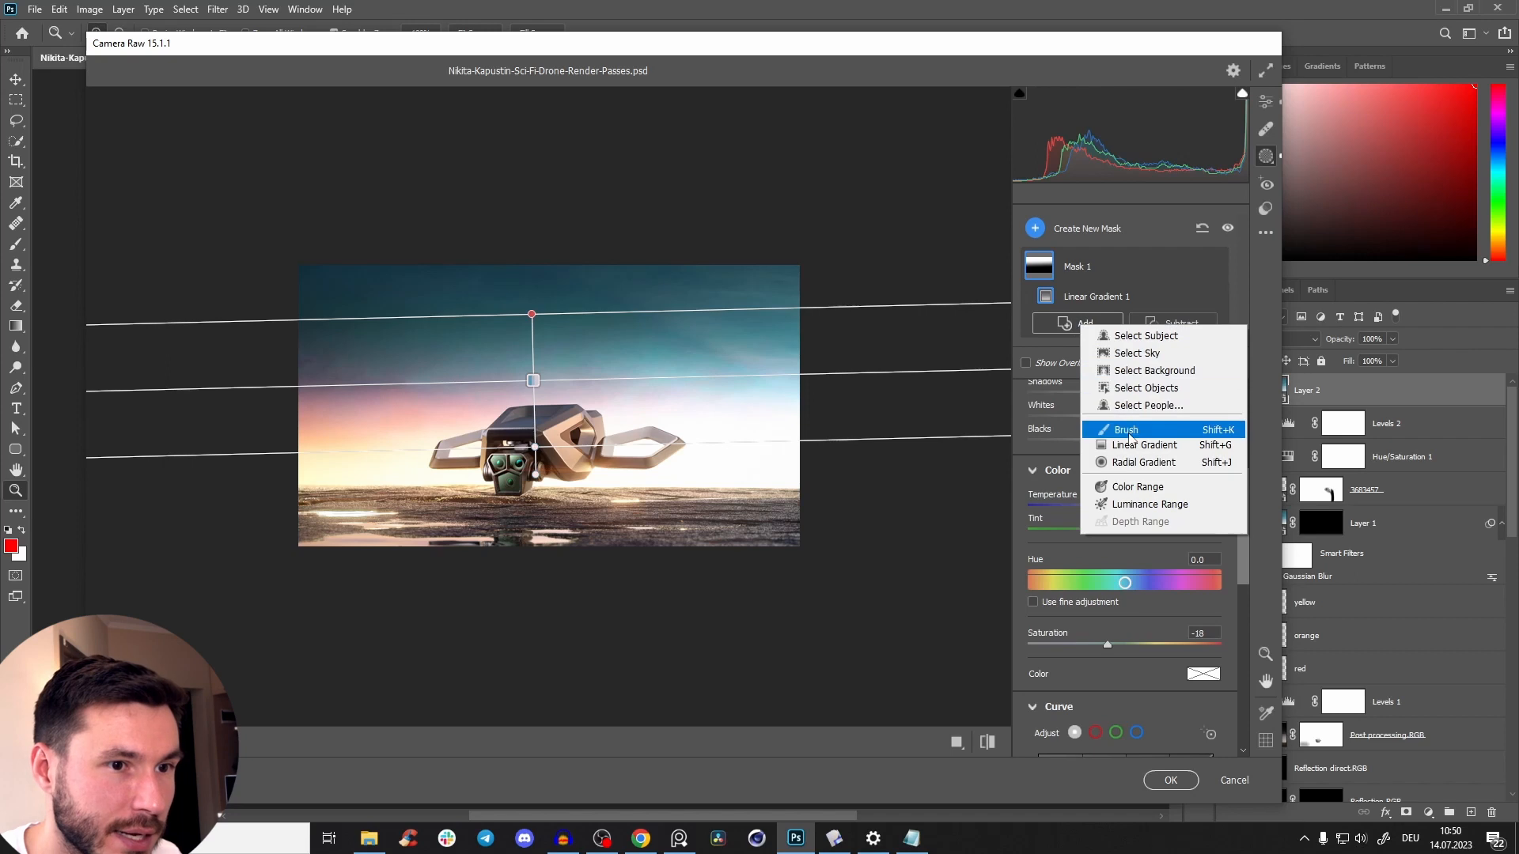
{"action": "left_click", "coordinate": [1133, 445]}
{"action": "left_click_drag", "start_coordinate": [528, 549], "coordinate": [528, 511]}
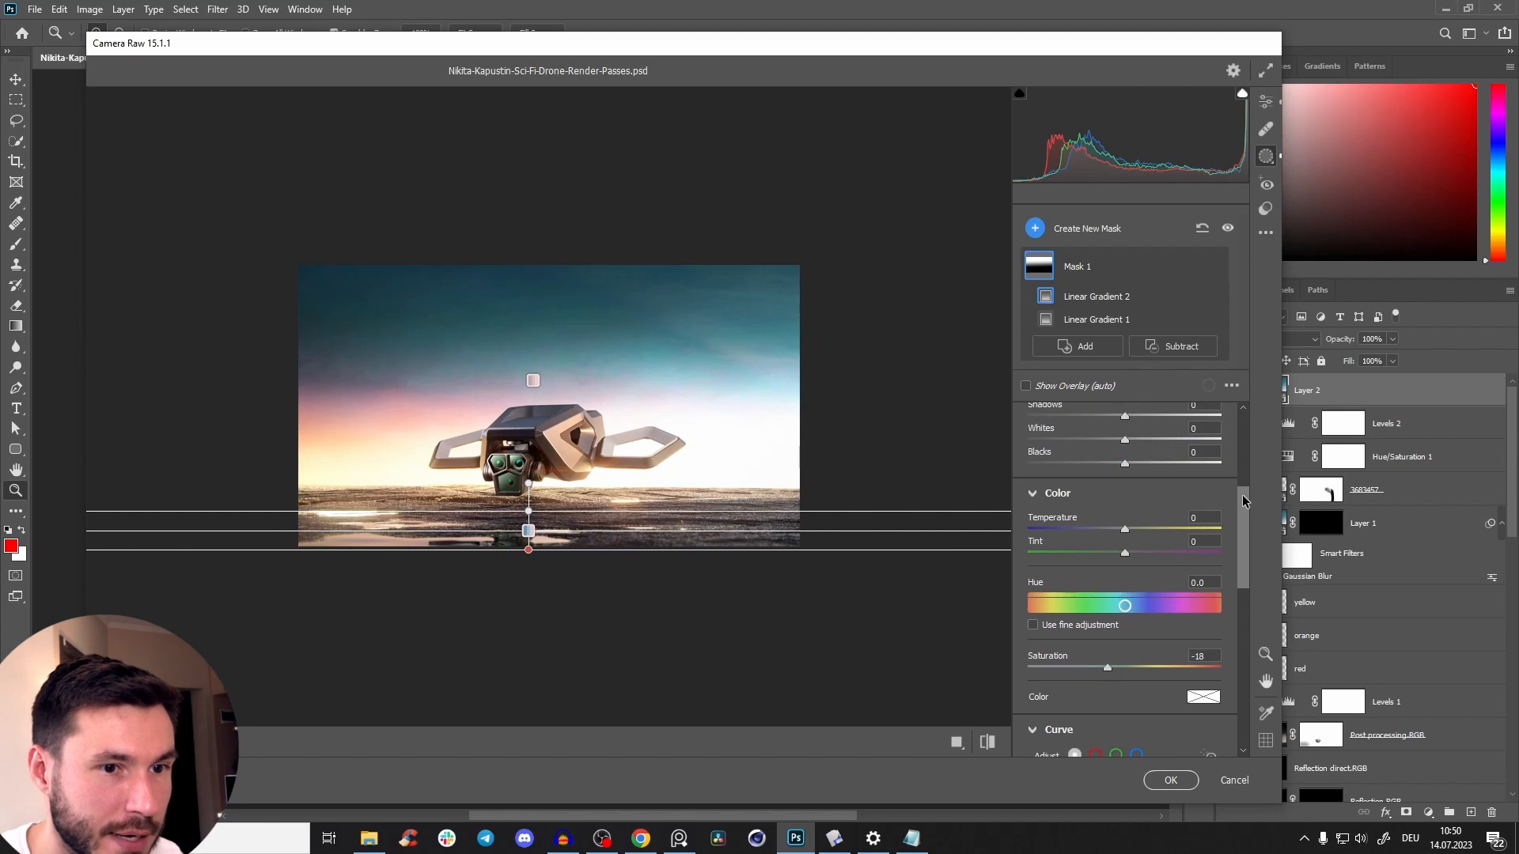
{"action": "left_click_drag", "start_coordinate": [1242, 500], "coordinate": [1216, 424]}
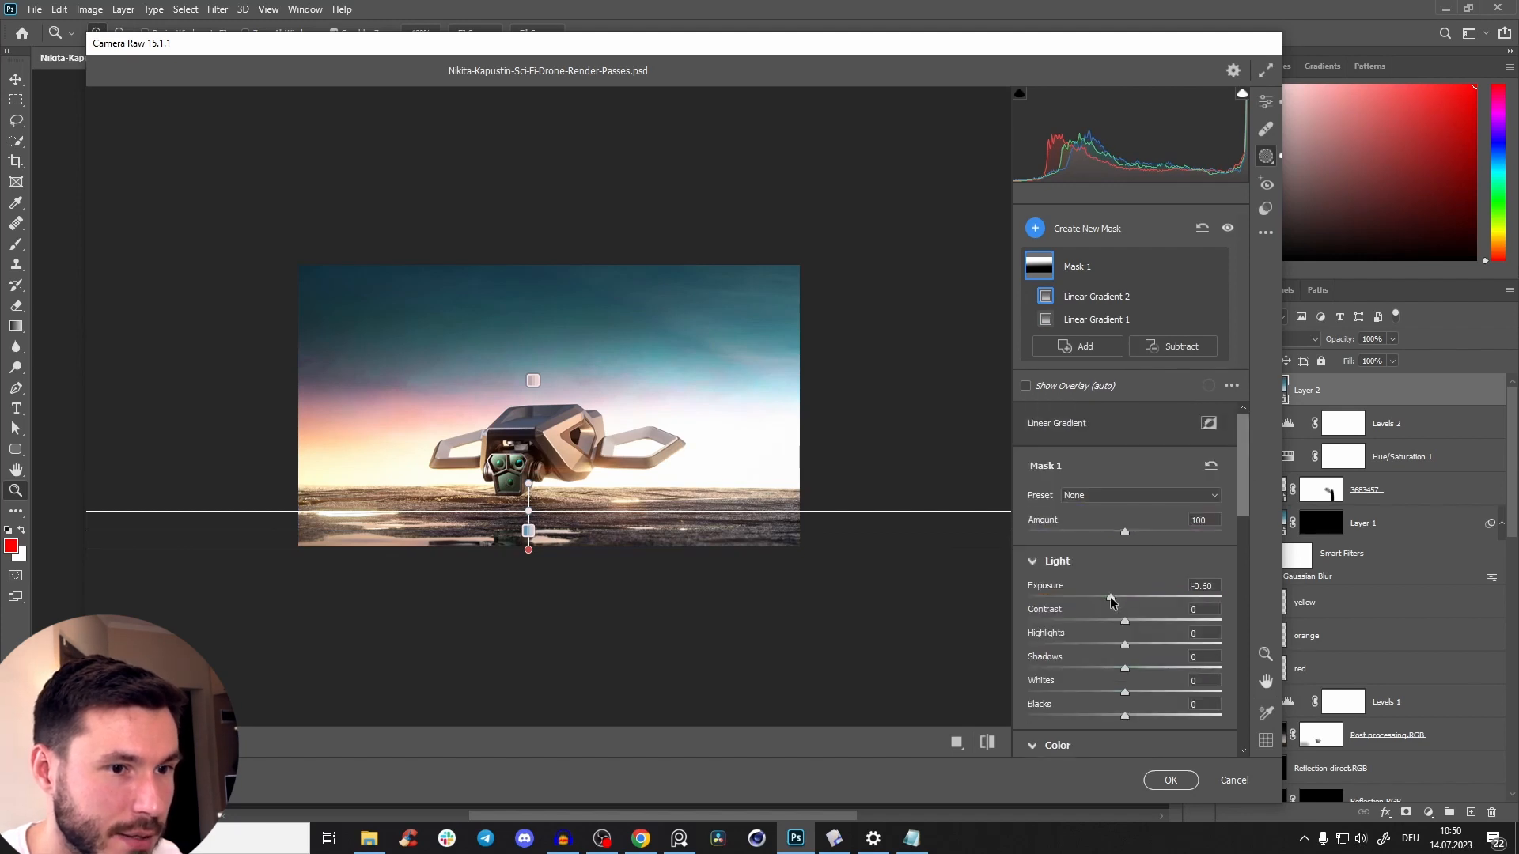
Delete the sky gradient, Linear Gradient 1, from Mask 1.
{"action": "left_click", "coordinate": [1117, 319]}
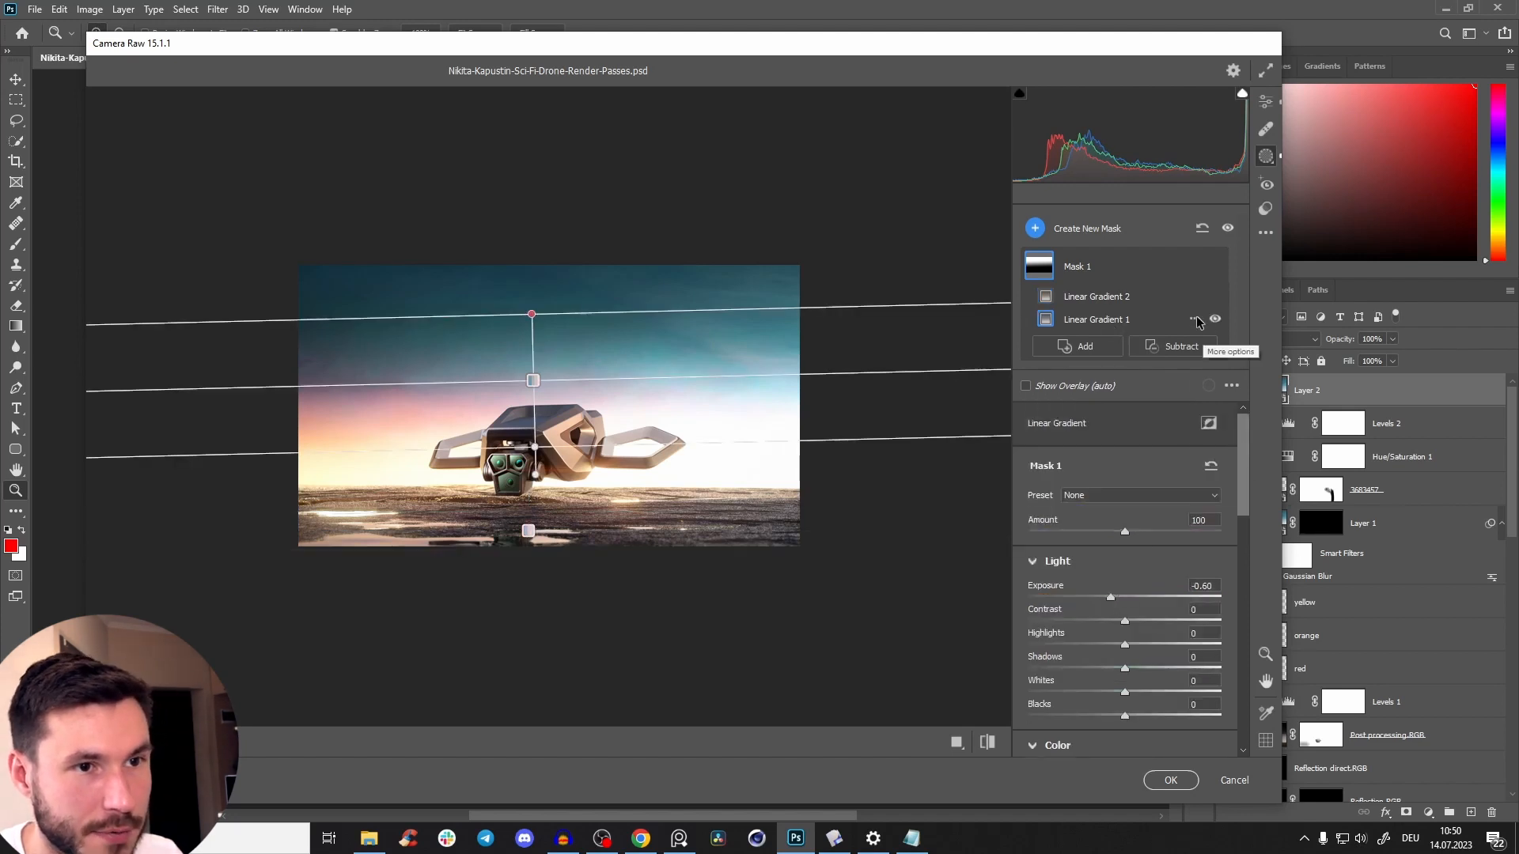
{"action": "left_click", "coordinate": [1196, 319]}
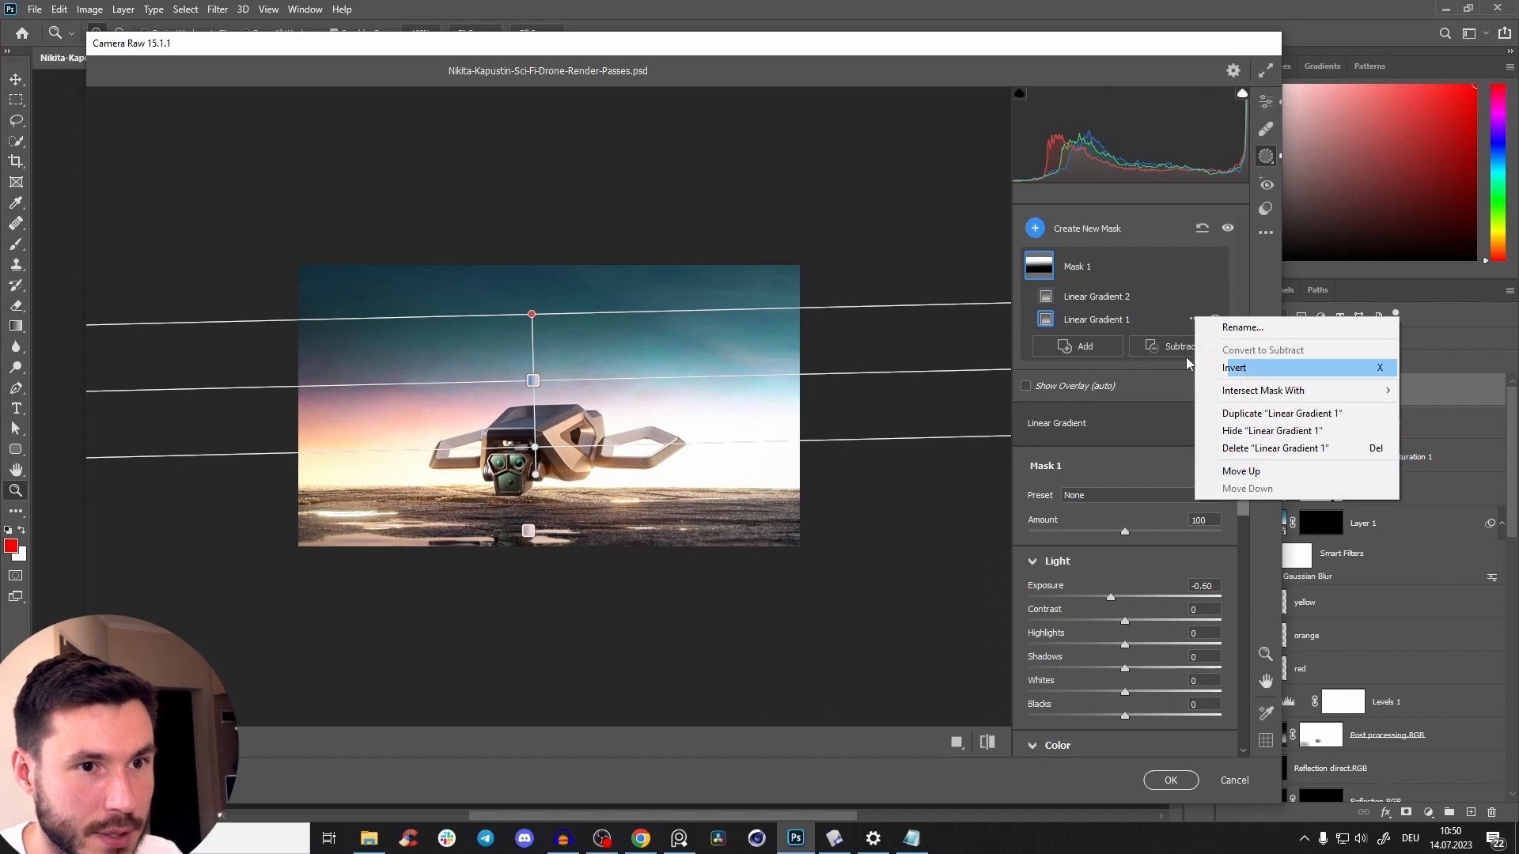
{"action": "left_click", "coordinate": [1104, 325]}
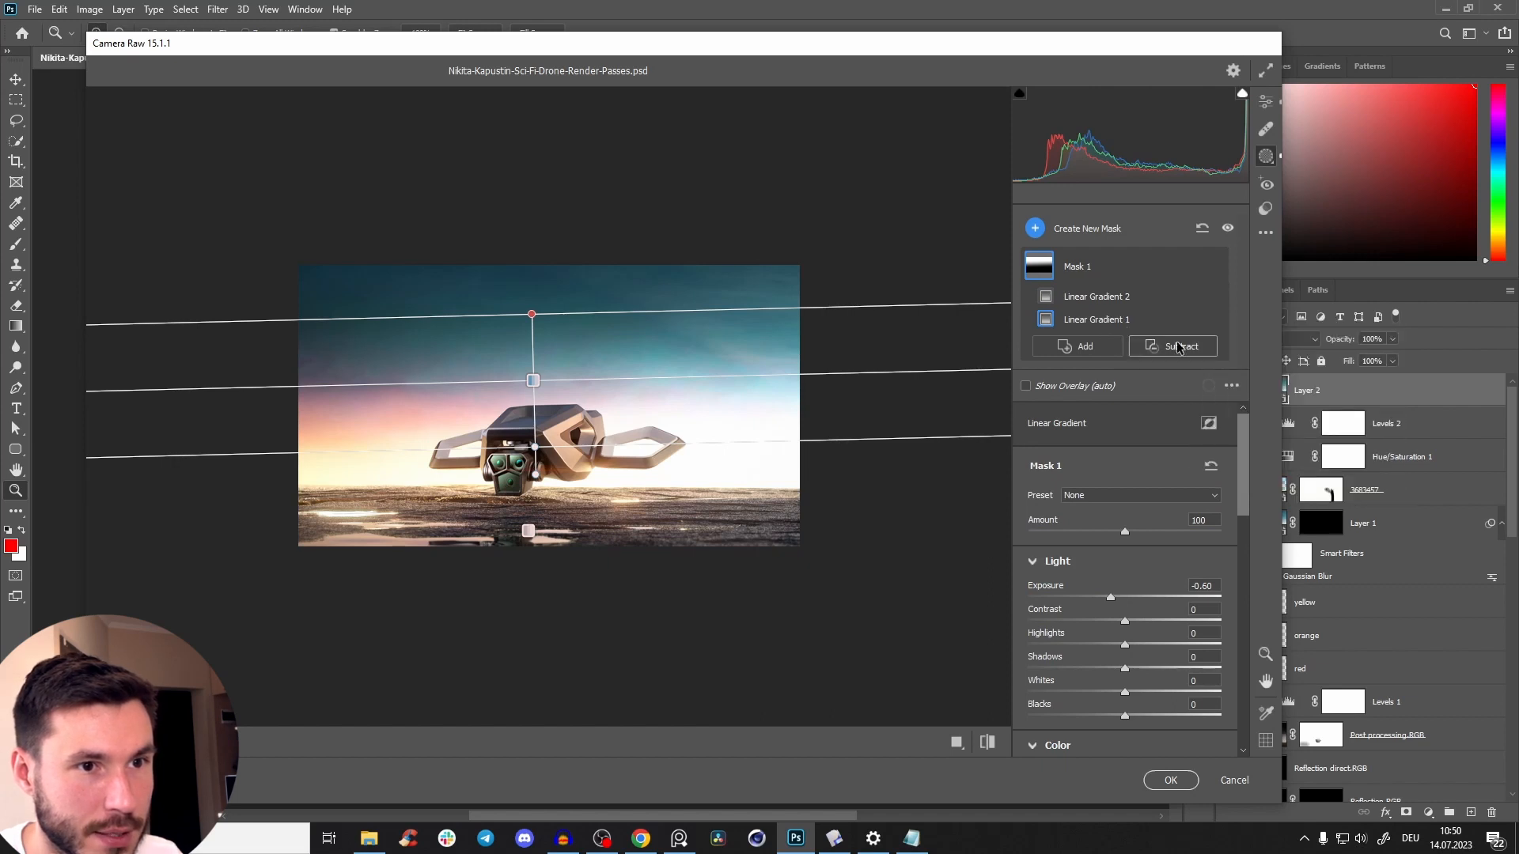
{"action": "key", "text": "Delete"}
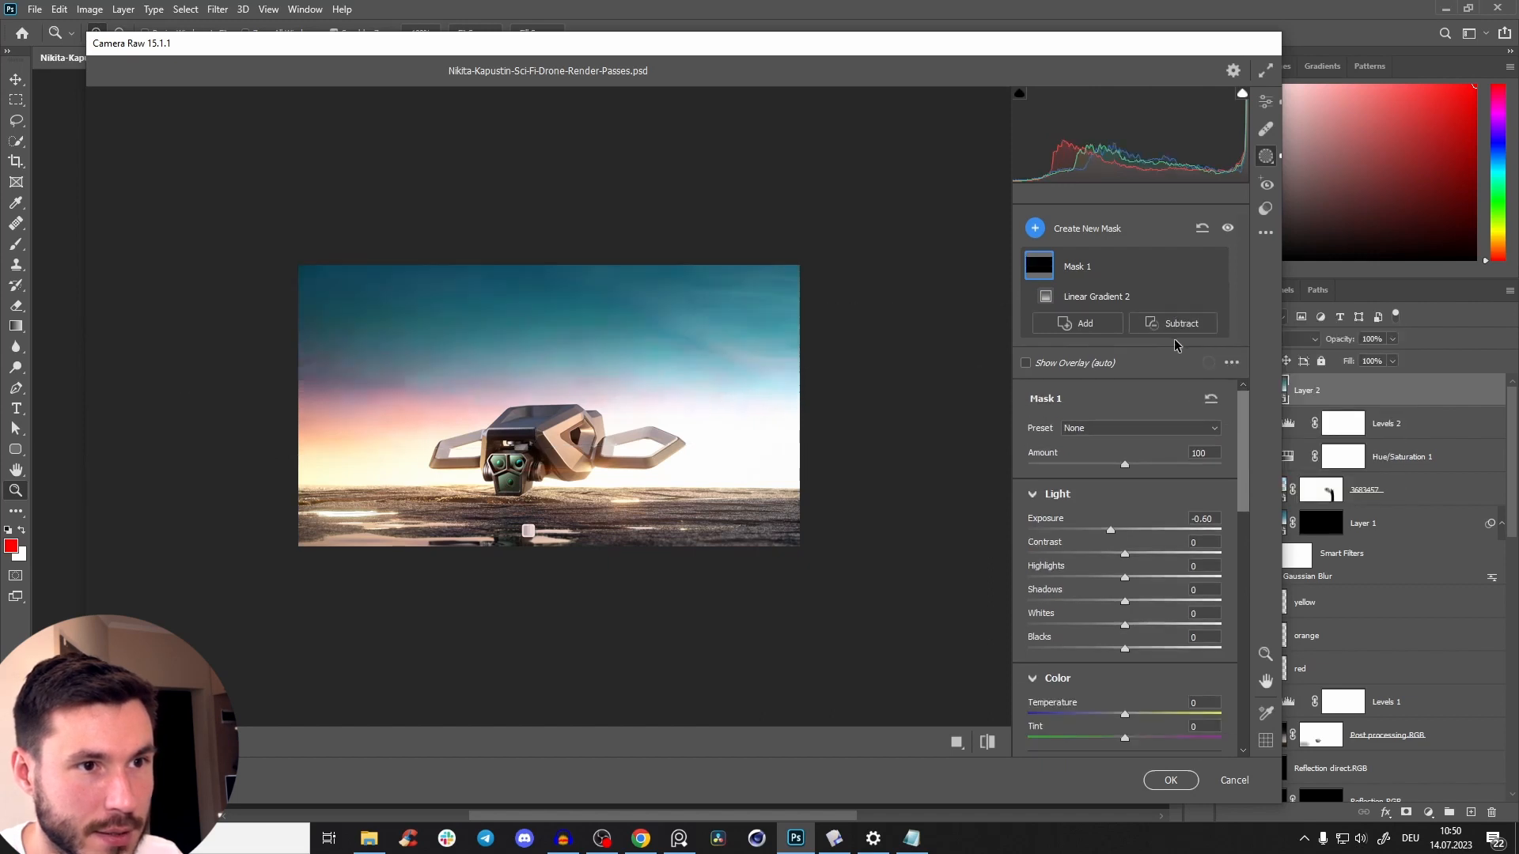
Create a new linear gradient mask over the ground, set its exposure to -0.55 and extend its fade upward.
{"action": "left_click", "coordinate": [1036, 228]}
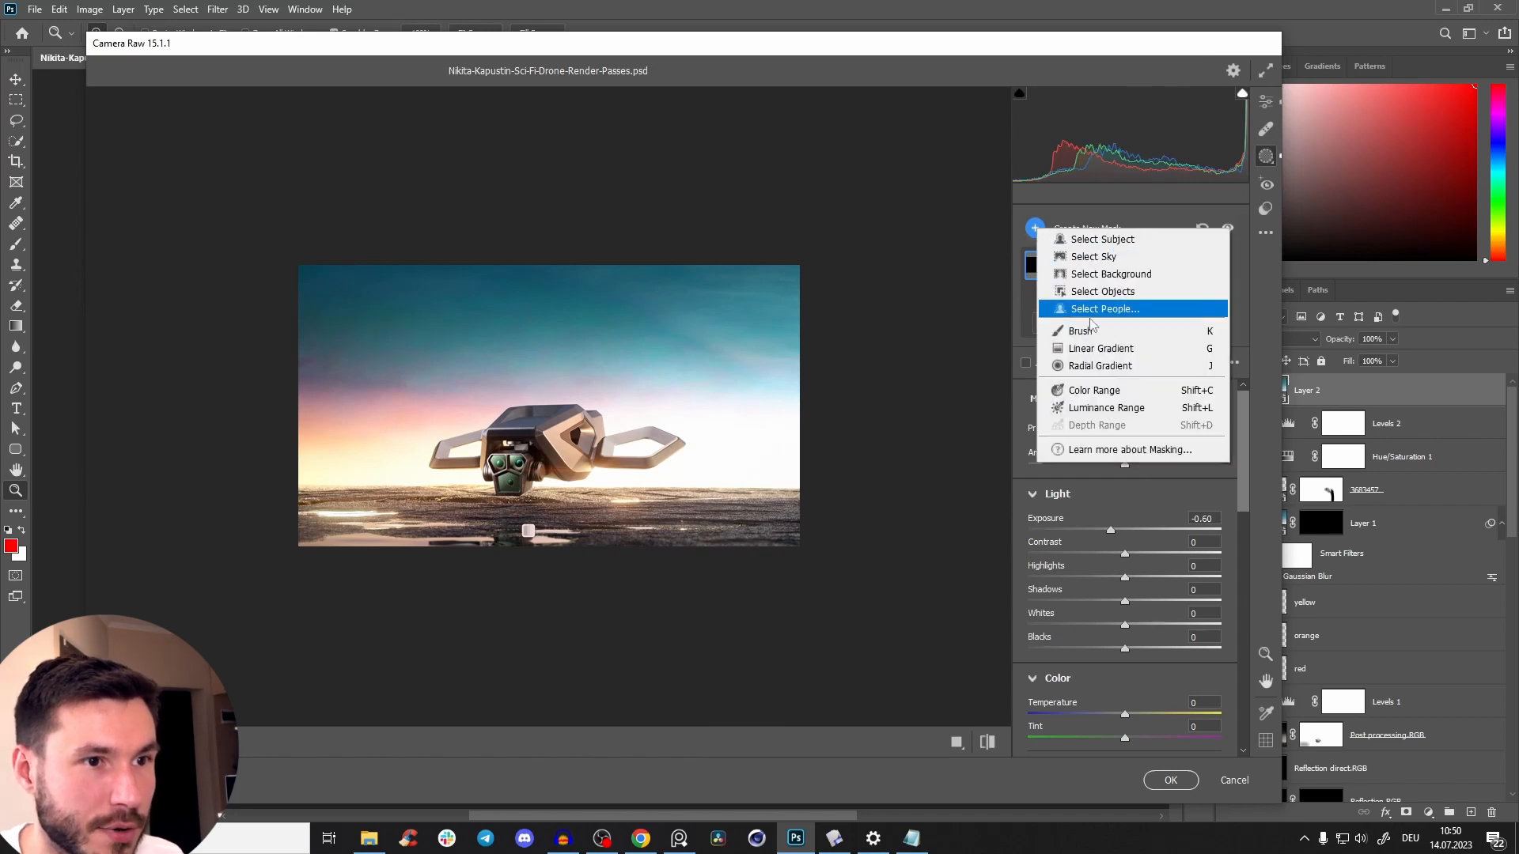
{"action": "left_click", "coordinate": [1082, 349]}
{"action": "left_click_drag", "start_coordinate": [545, 545], "coordinate": [545, 513]}
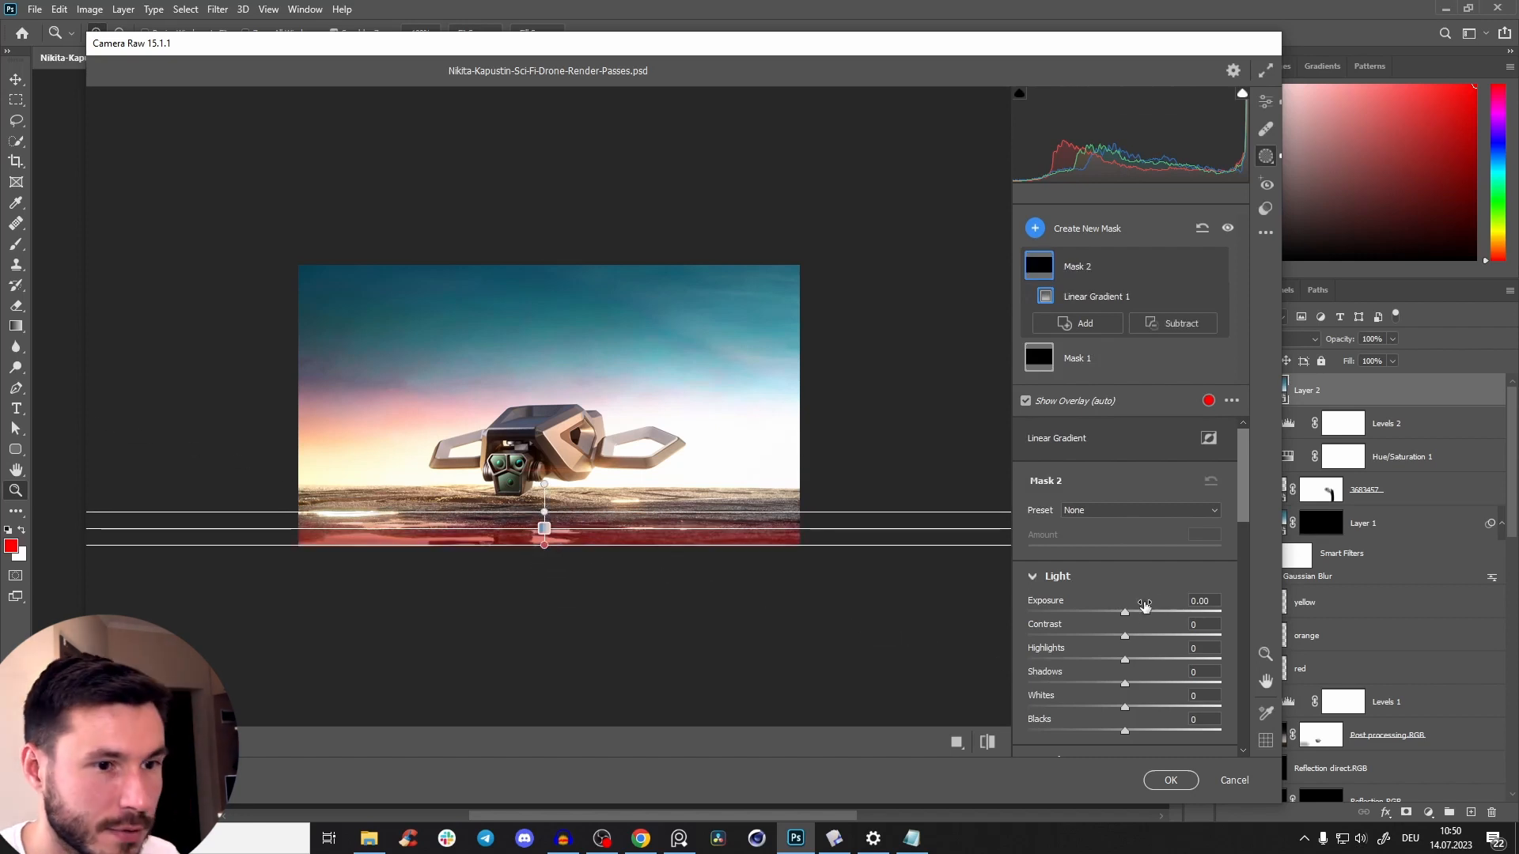
{"action": "mouse_move", "coordinate": [1127, 616]}
{"action": "left_mouse_down"}
{"action": "mouse_move", "coordinate": [1054, 617]}
{"action": "mouse_move", "coordinate": [1125, 624]}
{"action": "mouse_move", "coordinate": [1111, 633]}
{"action": "left_mouse_up"}
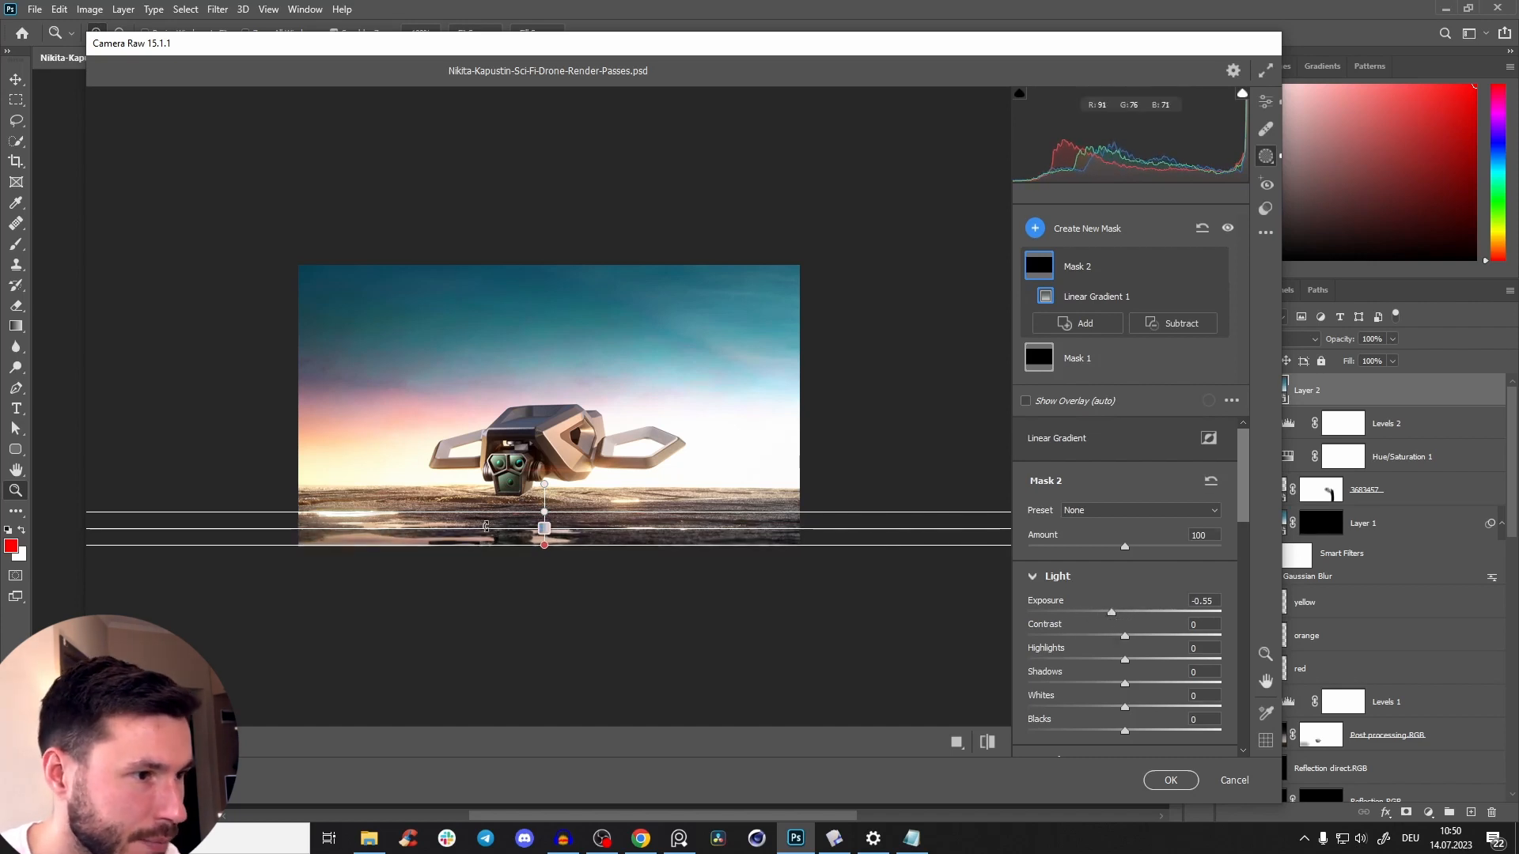
{"action": "left_click_drag", "start_coordinate": [543, 512], "coordinate": [543, 497]}
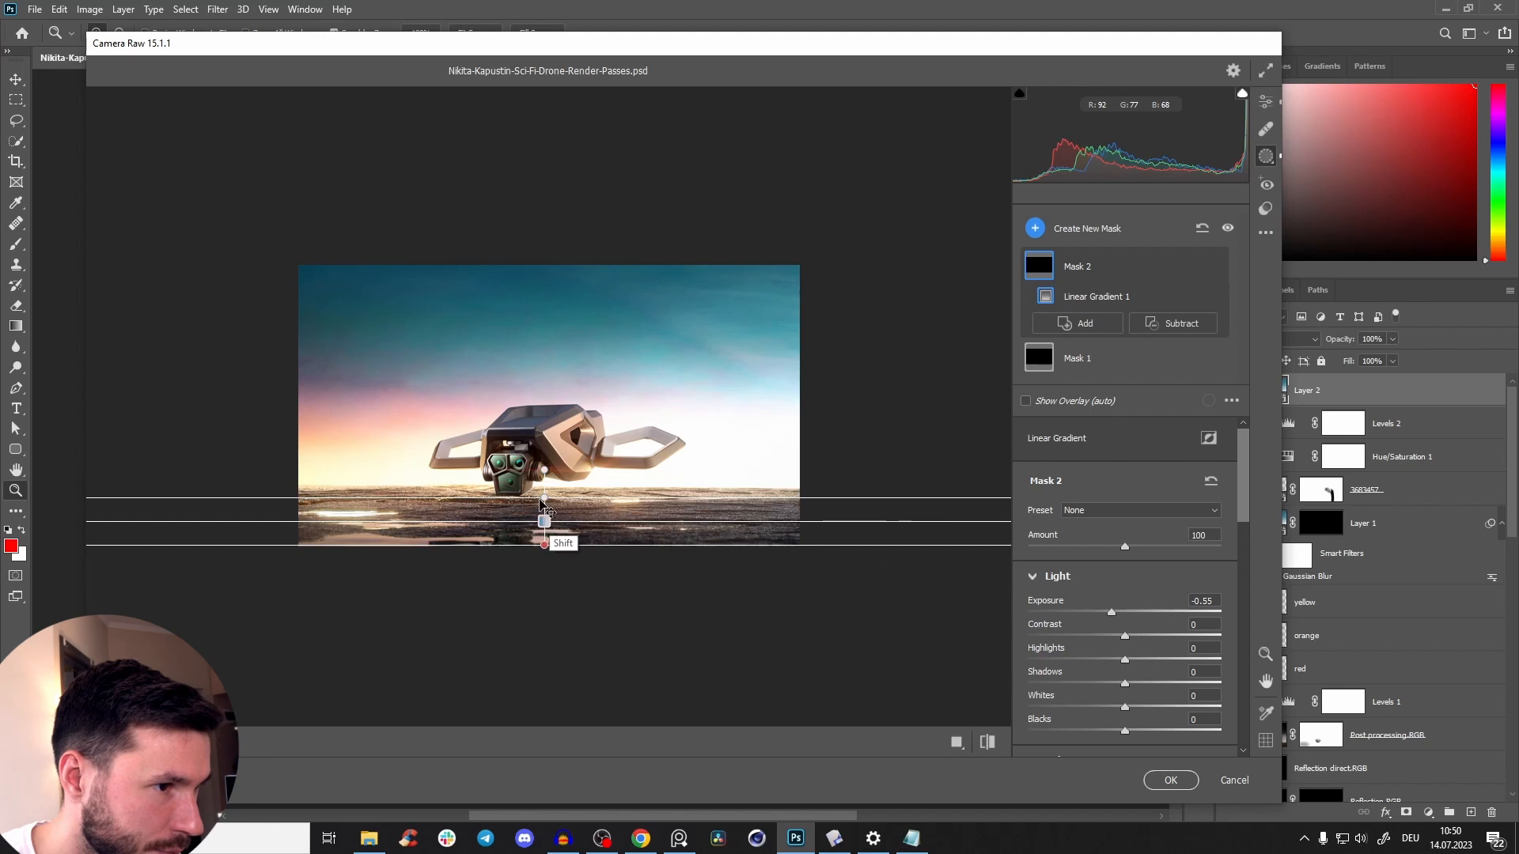
Set the saturation of the new ground mask, Mask 2, to -42.
{"action": "left_click_drag", "start_coordinate": [1118, 616], "coordinate": [1121, 639]}
{"action": "left_click_drag", "start_coordinate": [1237, 515], "coordinate": [1227, 606]}
{"action": "mouse_move", "coordinate": [1110, 610]}
{"action": "left_mouse_down"}
{"action": "mouse_move", "coordinate": [1123, 611]}
{"action": "mouse_move", "coordinate": [1087, 628]}
{"action": "left_mouse_up"}
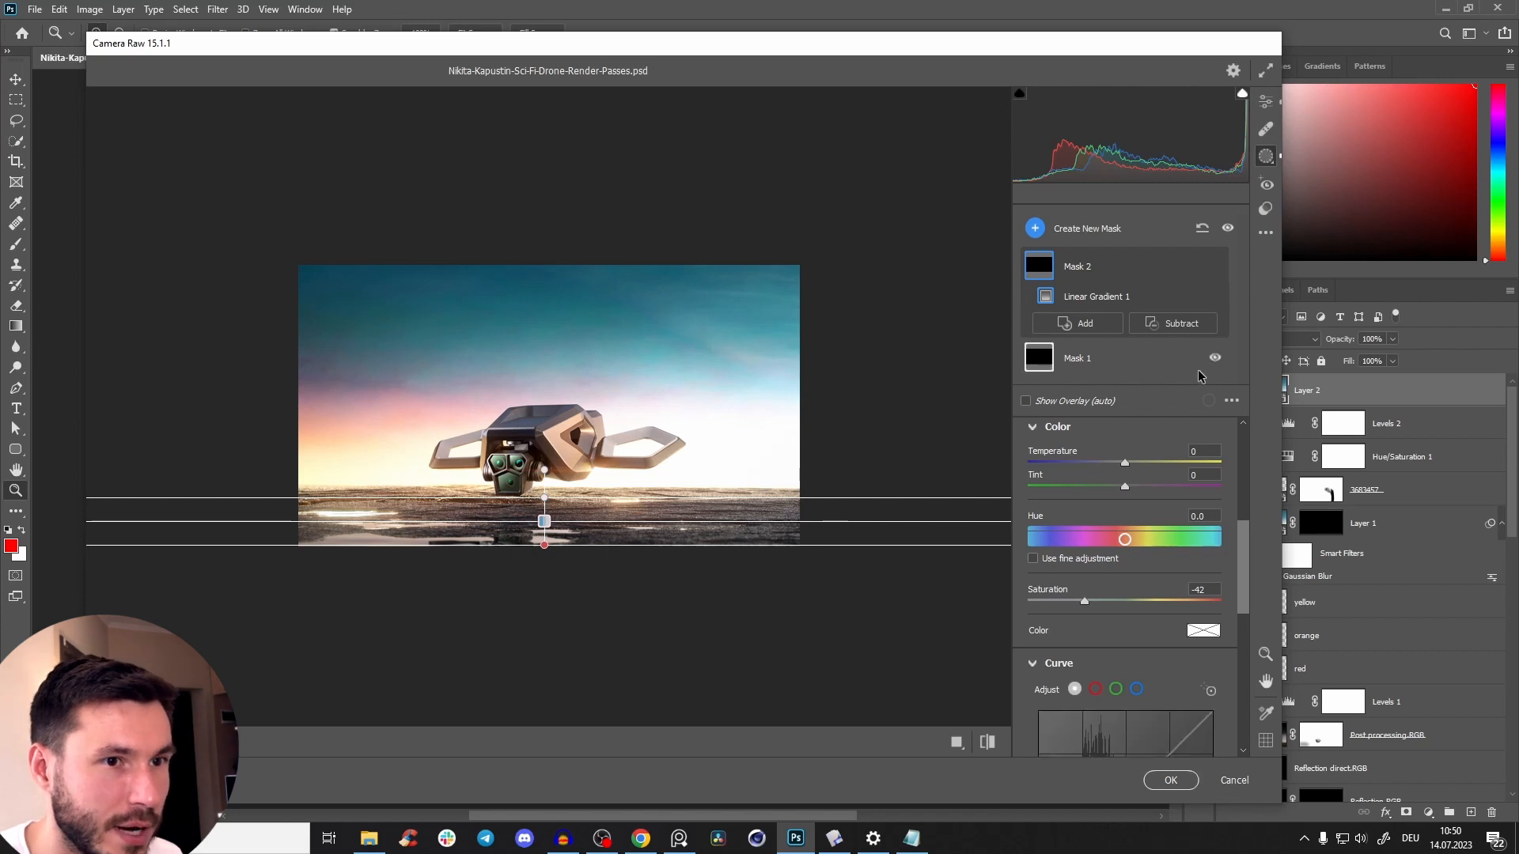
Create a new brush mask with brush size 18 and dab it over the lenses of the drone's front camera.
{"action": "left_click", "coordinate": [253, 783]}
{"action": "left_click", "coordinate": [269, 516]}
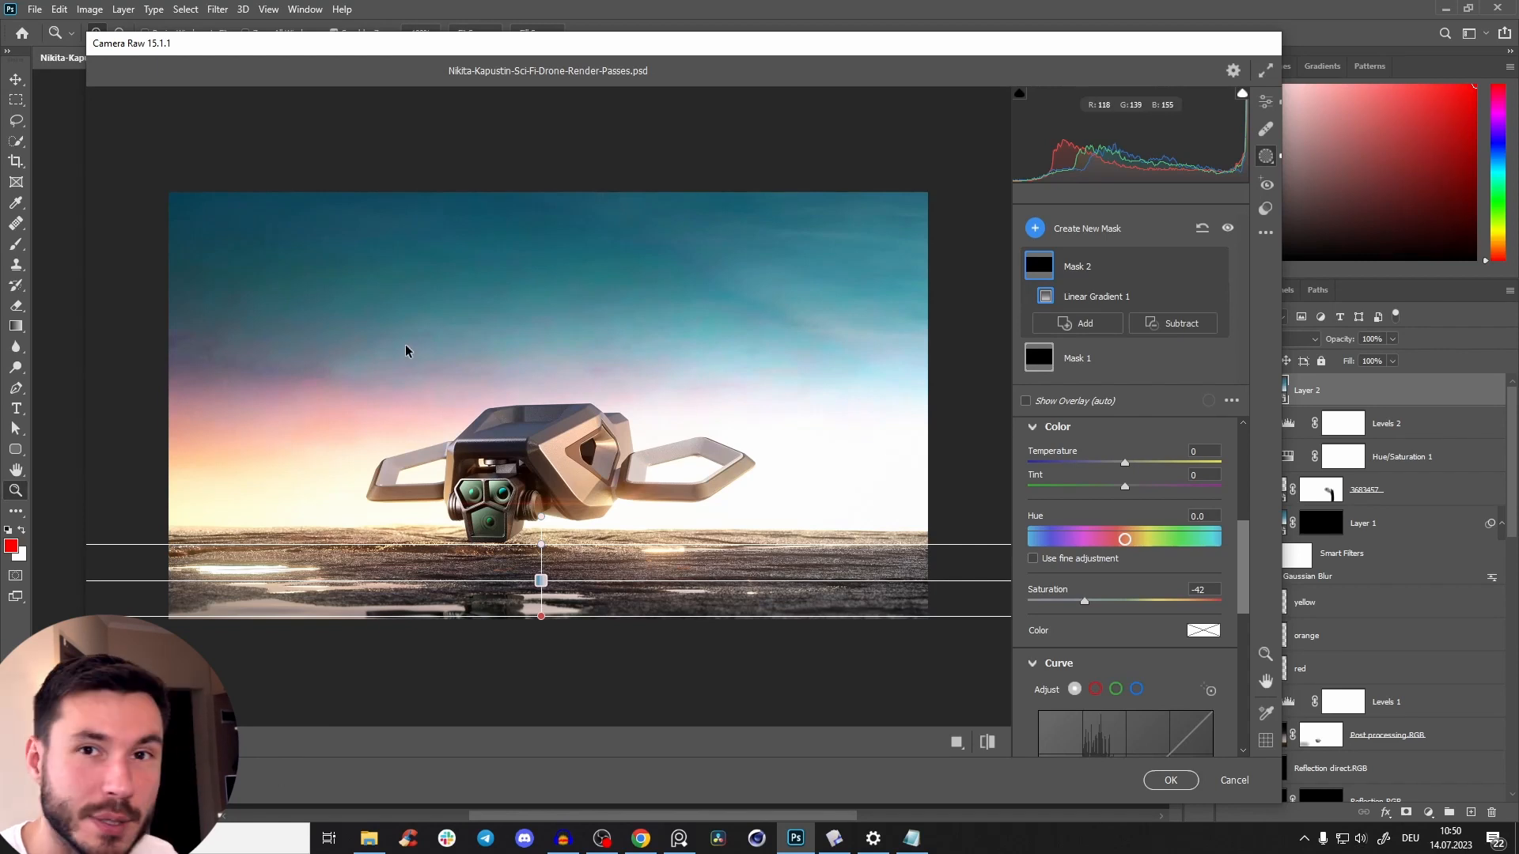
{"action": "left_click", "coordinate": [1035, 228]}
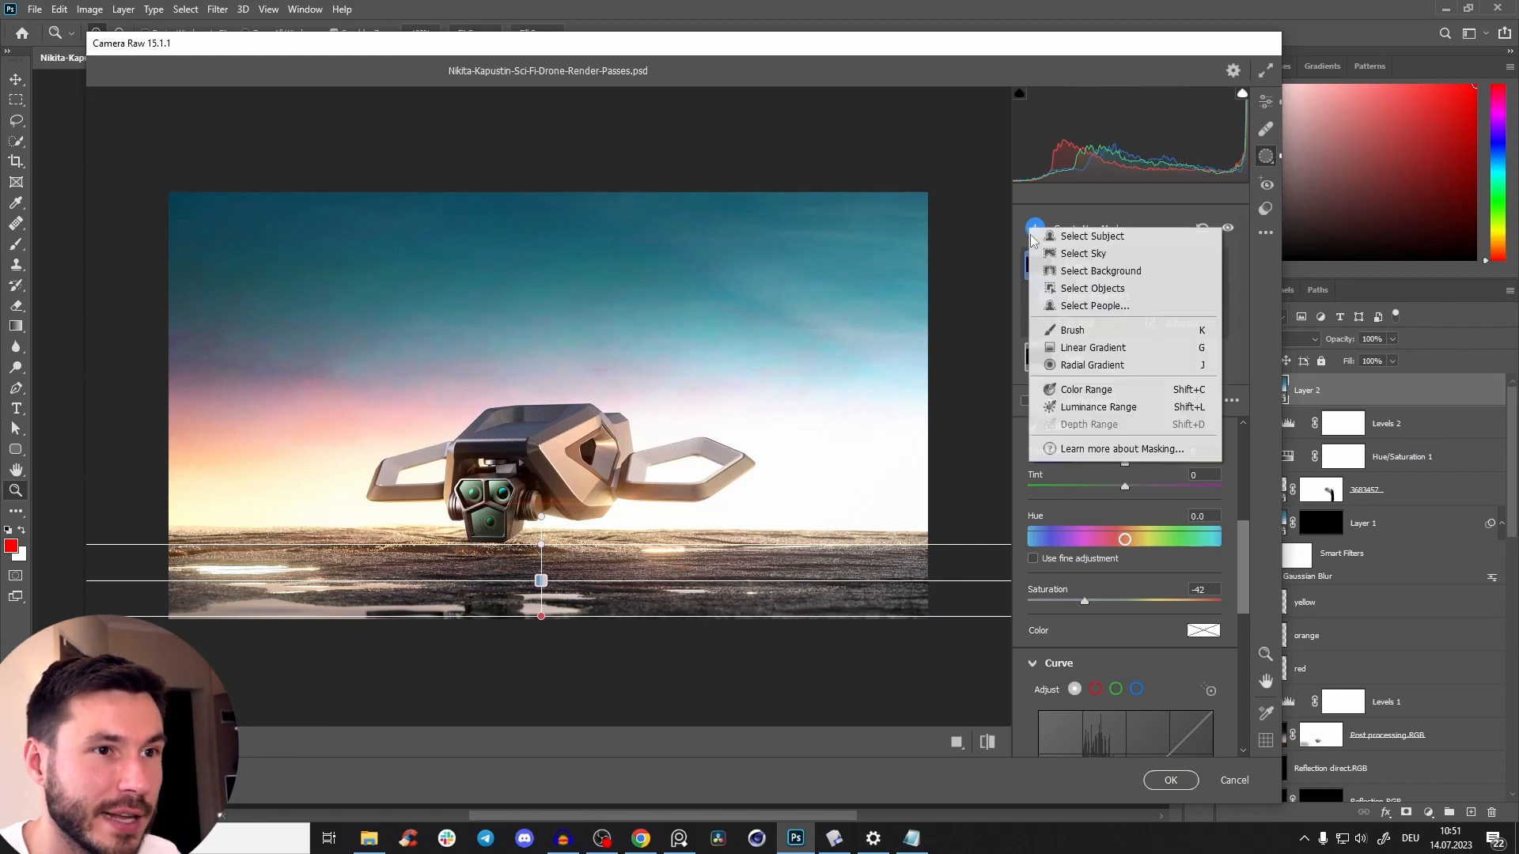
{"action": "left_click", "coordinate": [1064, 333]}
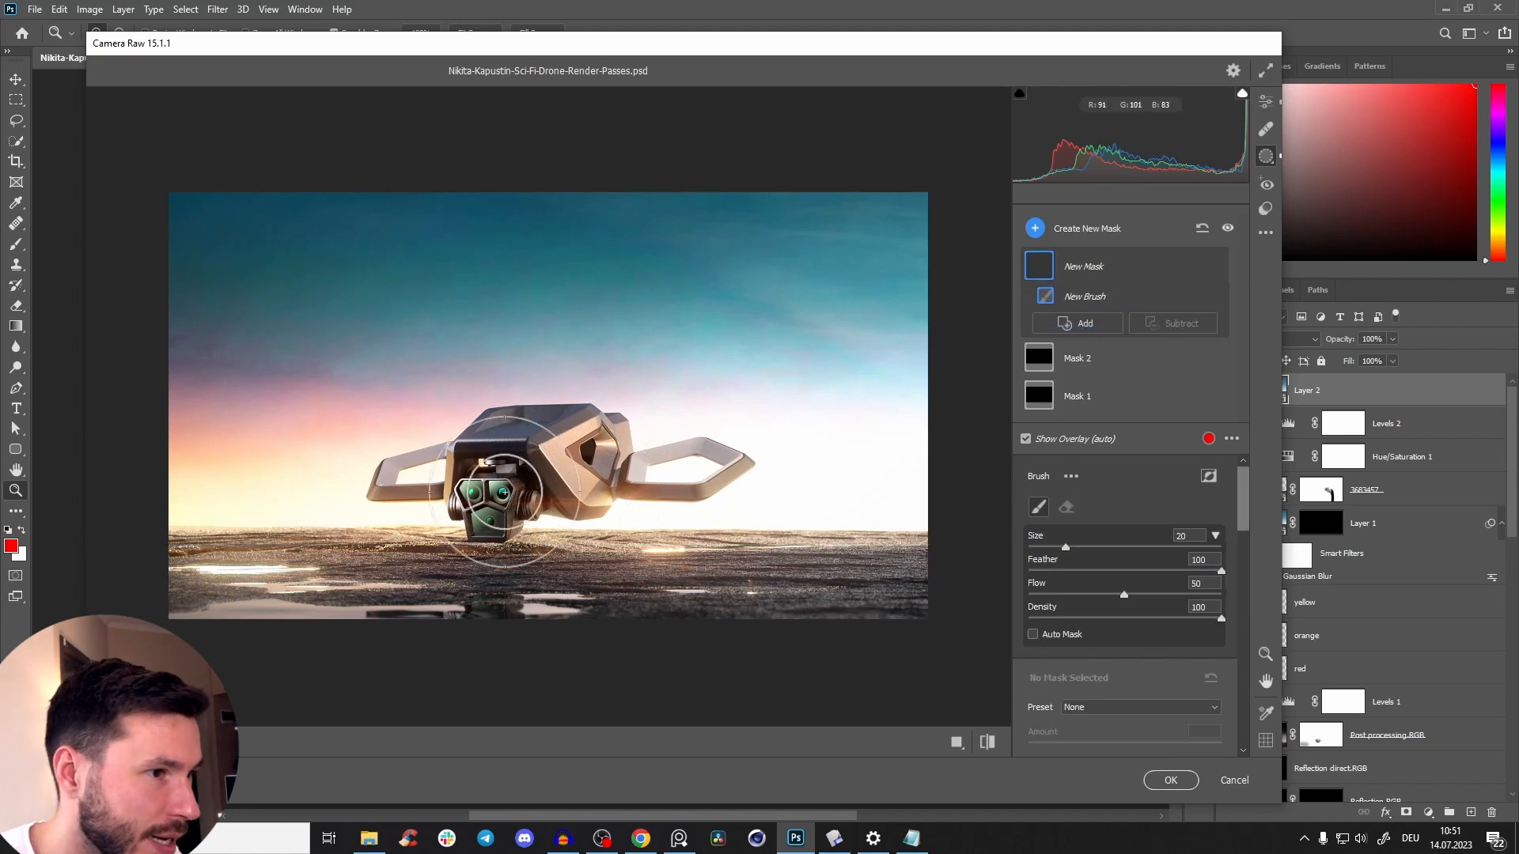
{"action": "right_click", "coordinate": [496, 492], "text": "alt"}
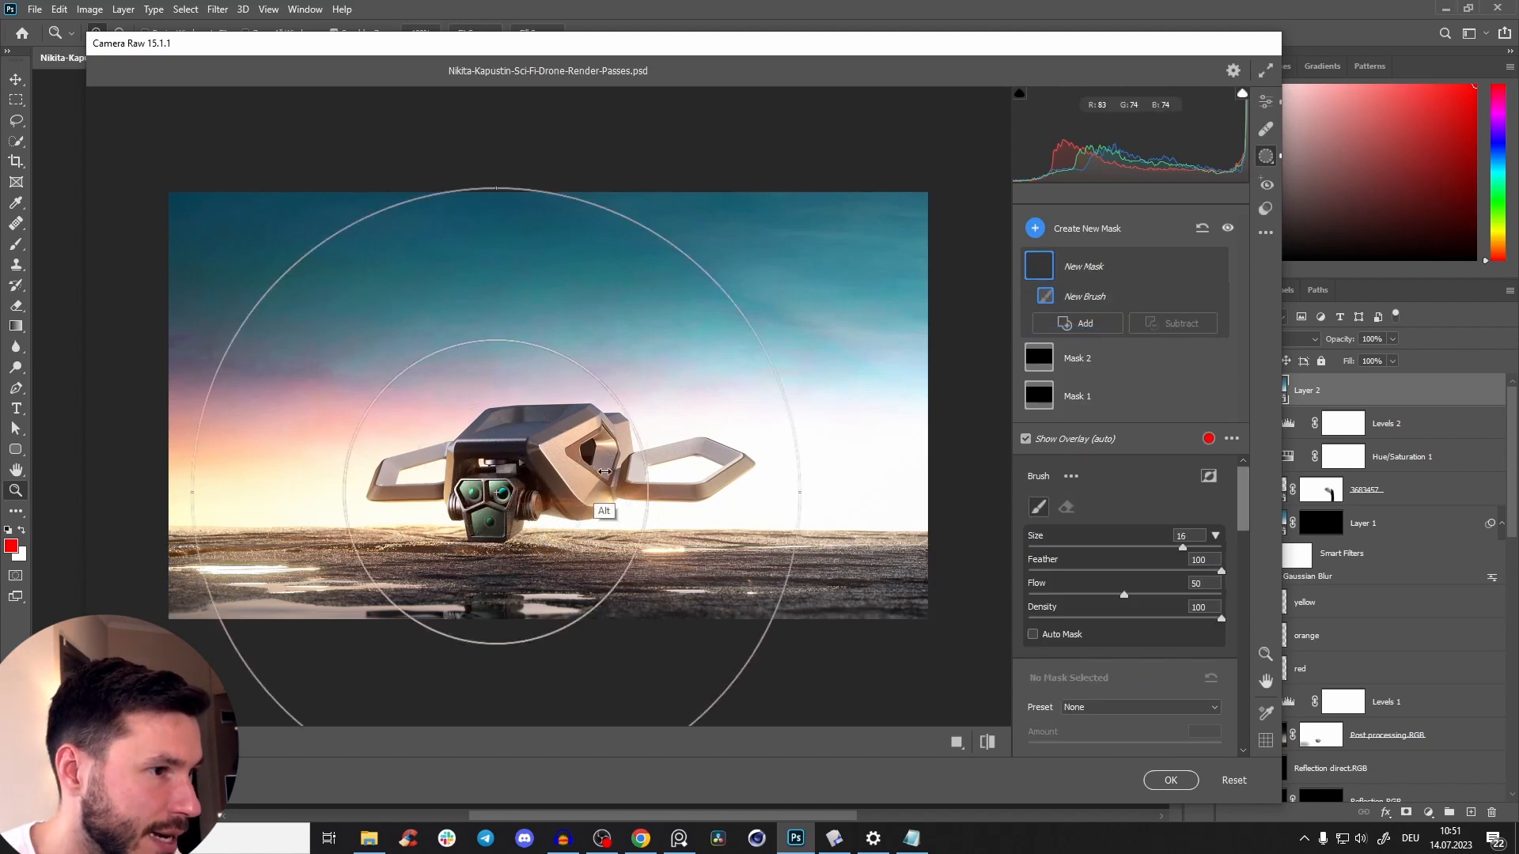
{"action": "mouse_move", "coordinate": [504, 493]}
{"action": "left_mouse_down"}
{"action": "mouse_move", "coordinate": [491, 493]}
{"action": "mouse_move", "coordinate": [507, 524]}
{"action": "mouse_move", "coordinate": [506, 500]}
{"action": "left_mouse_up"}
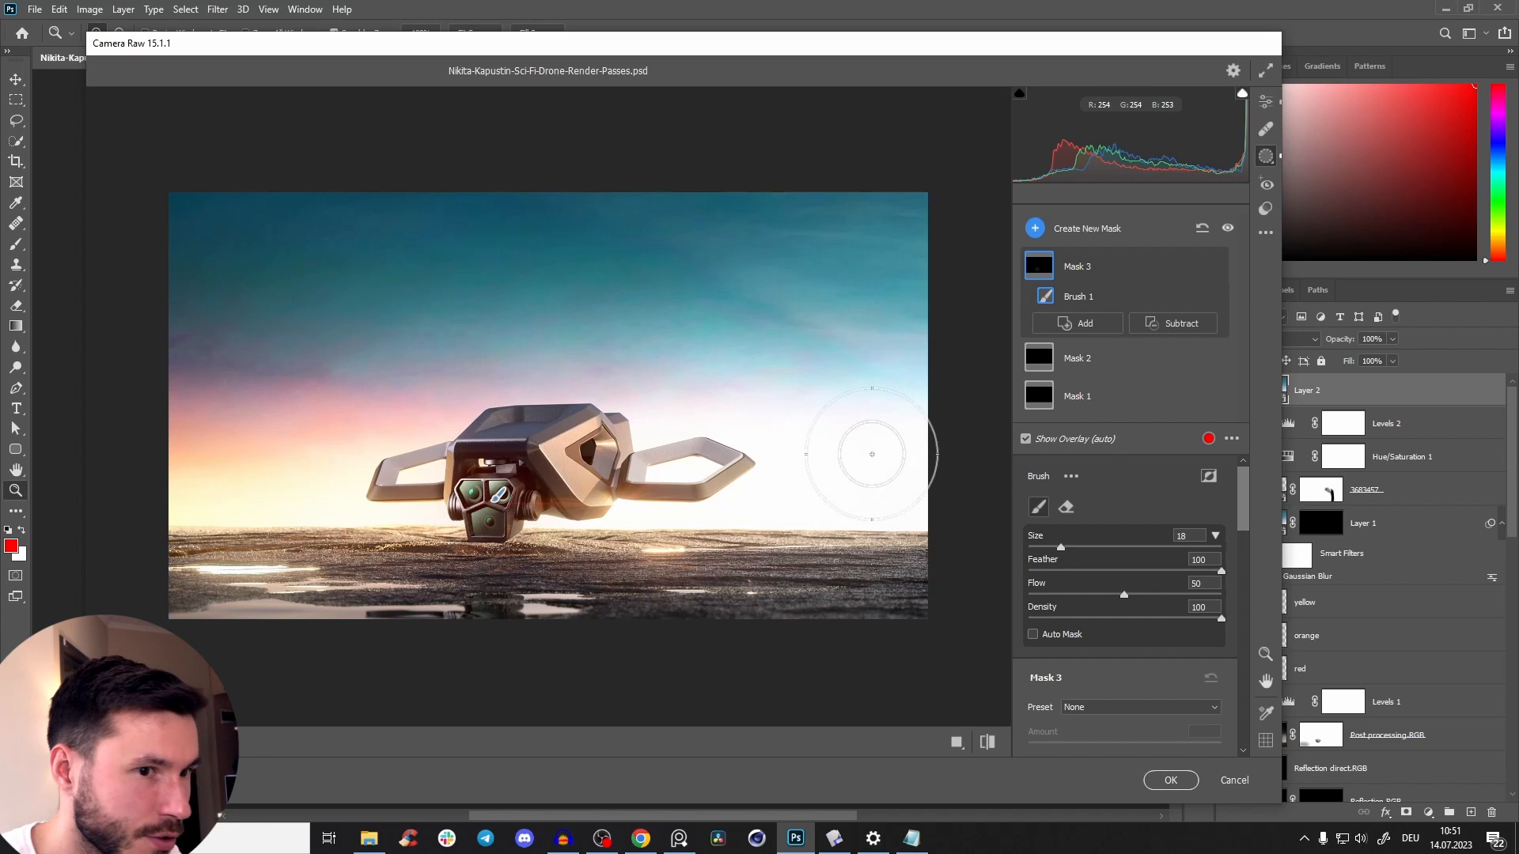
Set the exposure of the camera brush mask, Mask 3, to +0.70.
{"action": "left_click_drag", "start_coordinate": [1246, 492], "coordinate": [1246, 547]}
{"action": "mouse_move", "coordinate": [1124, 549]}
{"action": "left_mouse_down"}
{"action": "mouse_move", "coordinate": [1140, 547]}
{"action": "mouse_move", "coordinate": [1107, 546]}
{"action": "left_mouse_up"}
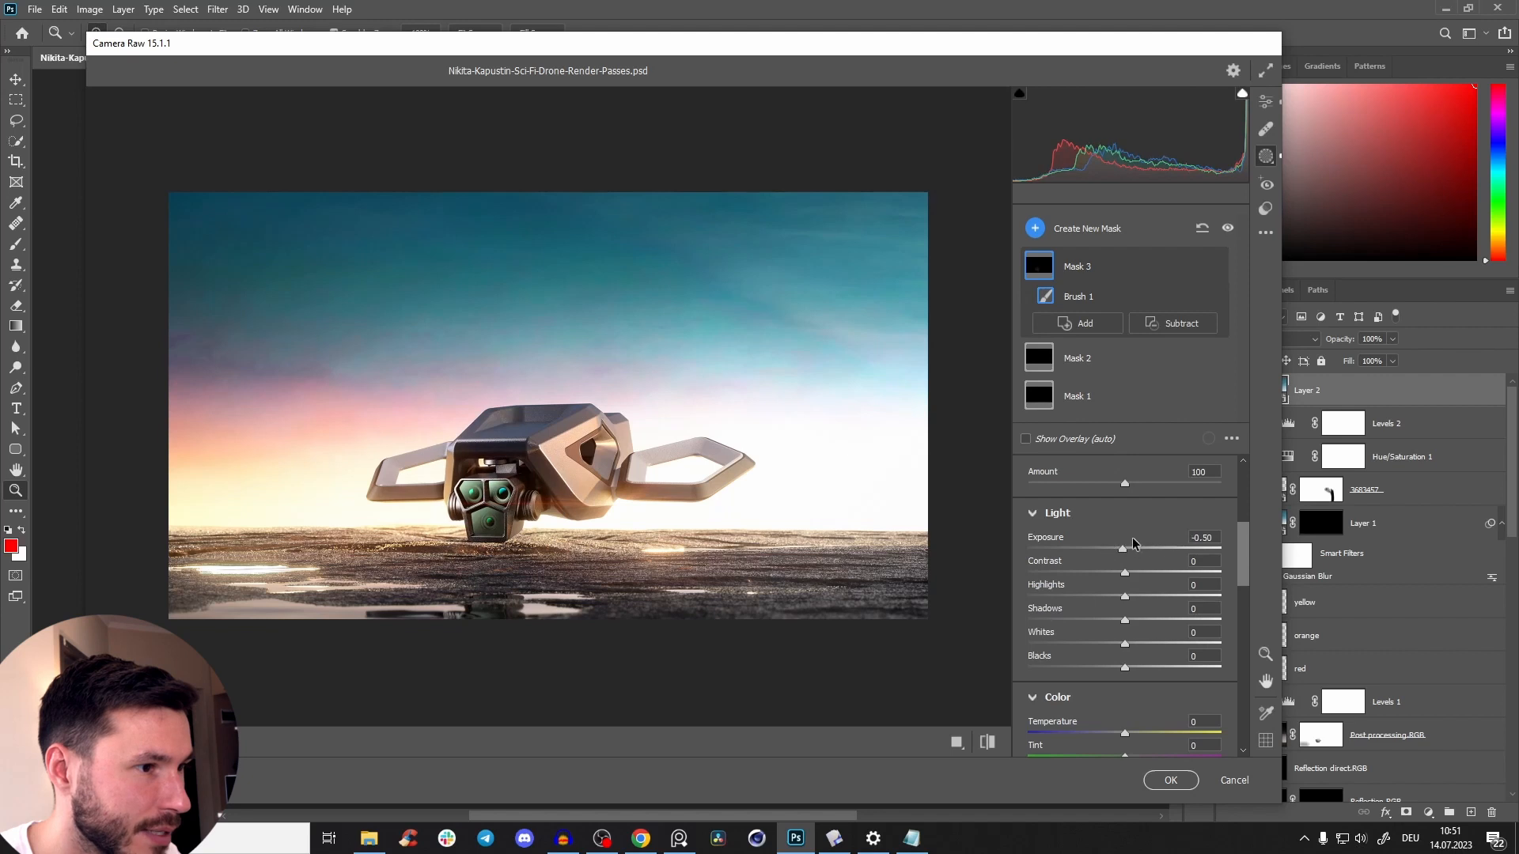
{"action": "left_click_drag", "start_coordinate": [1139, 541], "coordinate": [1140, 541]}
{"action": "left_click", "coordinate": [215, 743]}
{"action": "left_click", "coordinate": [267, 577]}
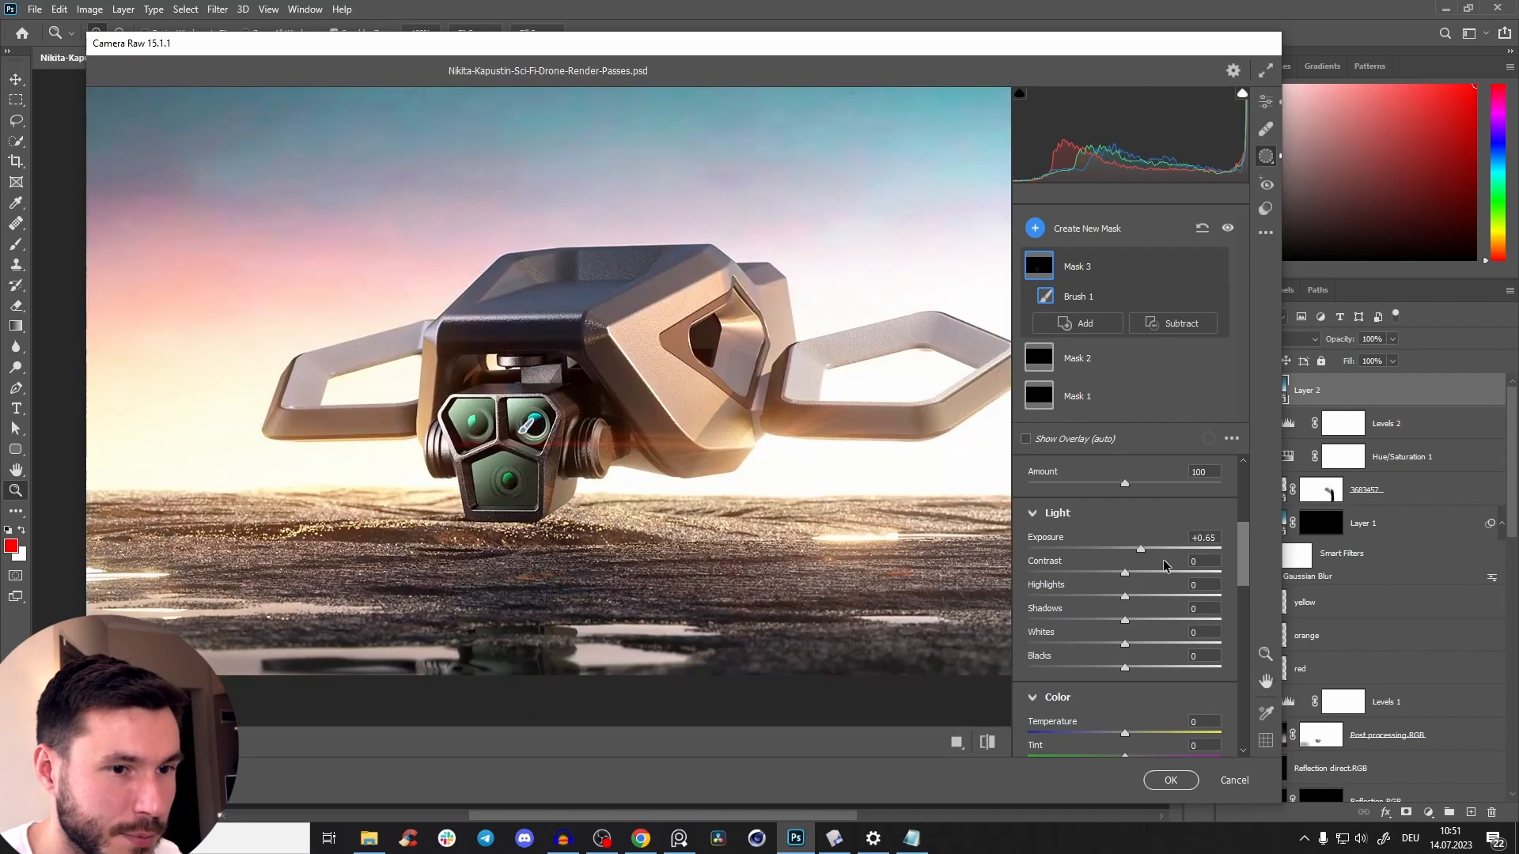
{"action": "mouse_move", "coordinate": [1194, 563]}
{"action": "left_mouse_down"}
{"action": "mouse_move", "coordinate": [1148, 564]}
{"action": "mouse_move", "coordinate": [1238, 570]}
{"action": "mouse_move", "coordinate": [1140, 564]}
{"action": "left_mouse_up"}
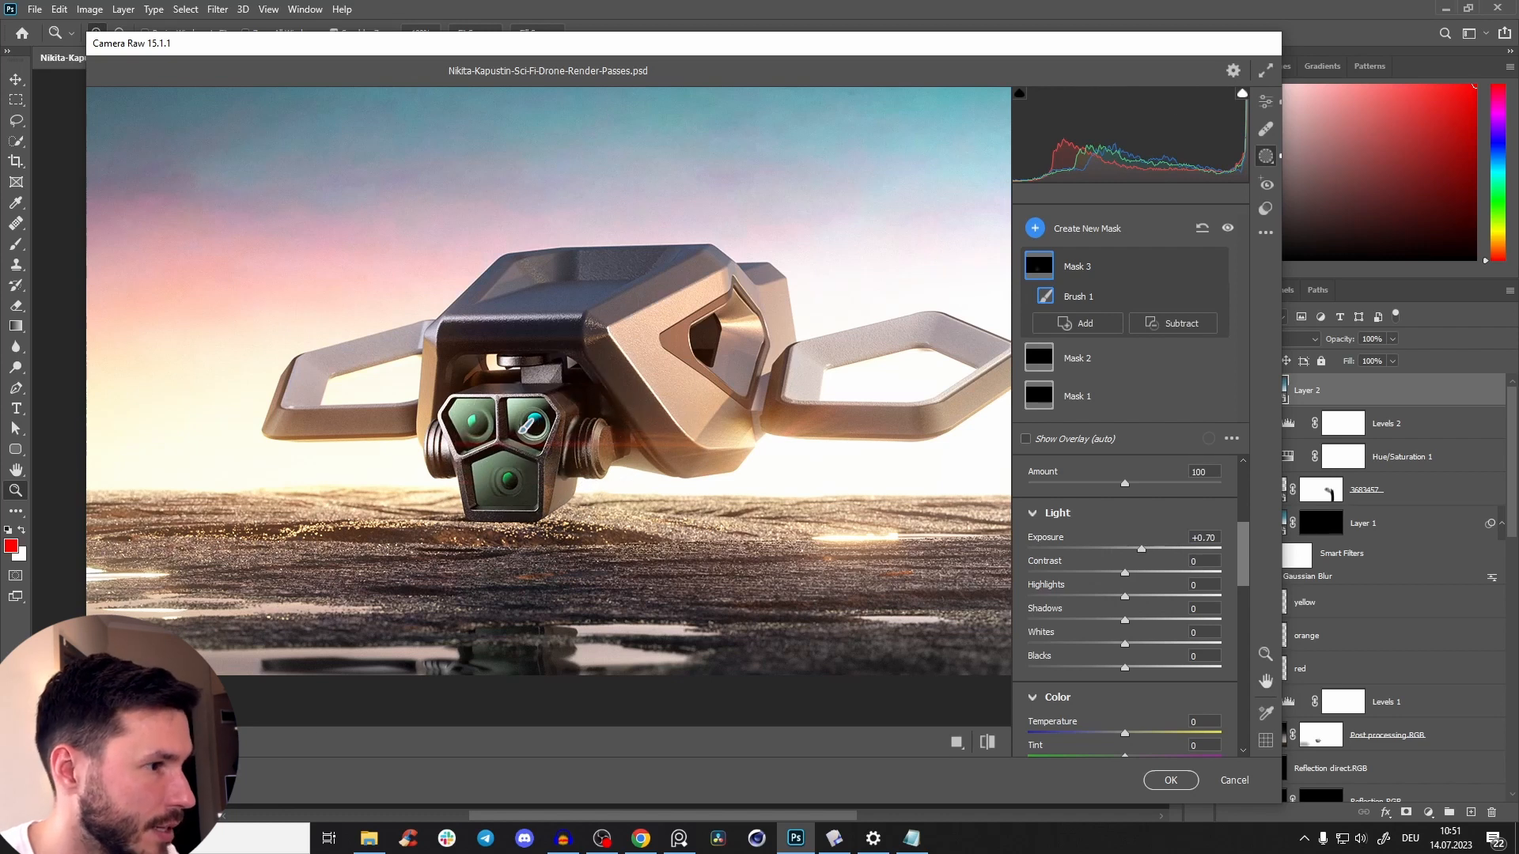
Compare the image before and after the Camera Raw adjustments with the whole drone in view.
{"action": "left_click", "coordinate": [203, 742]}
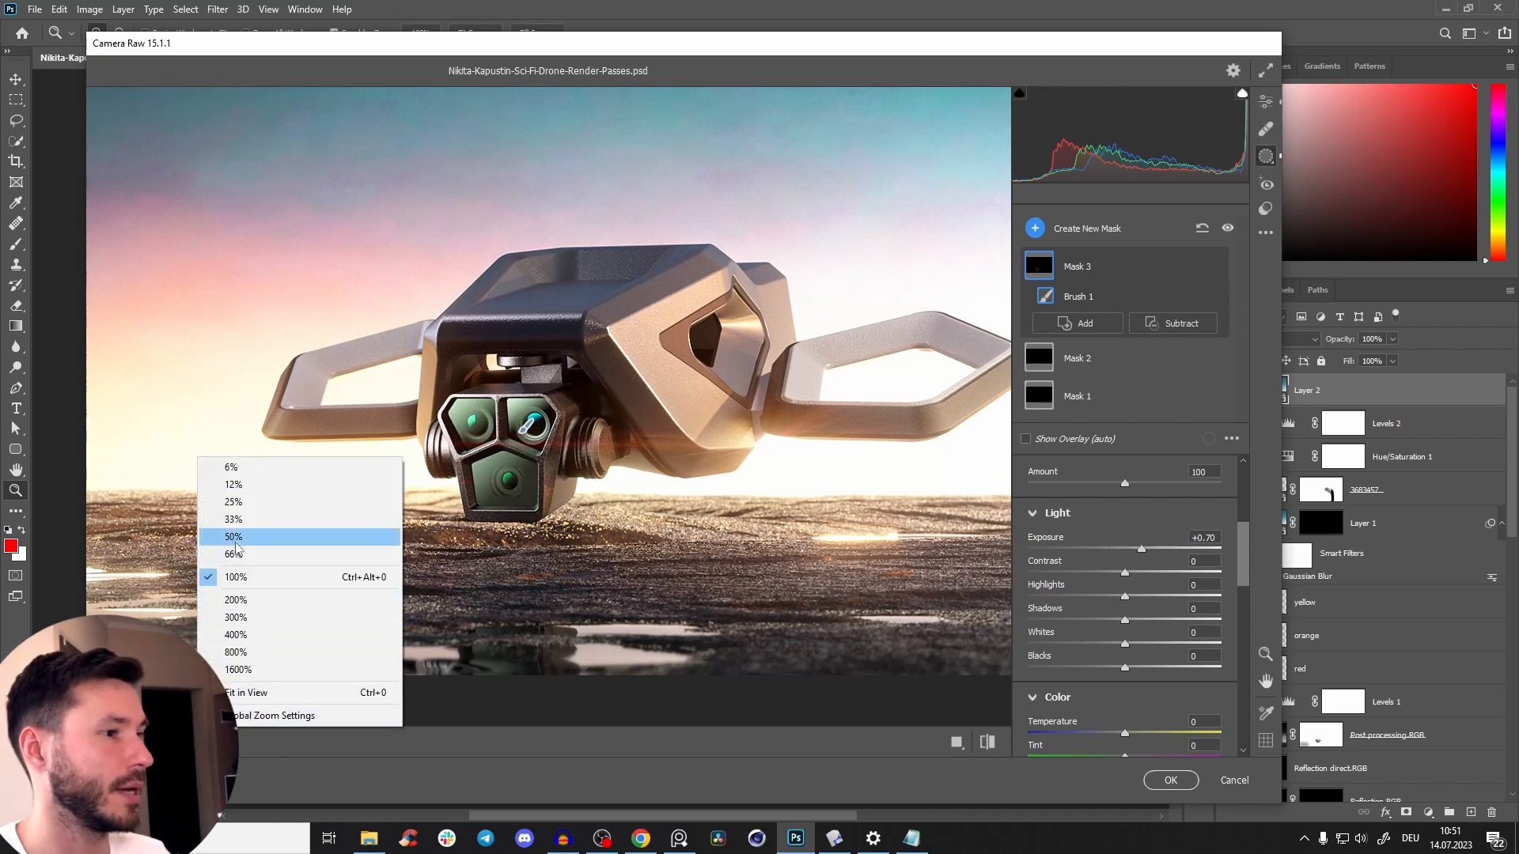
{"action": "left_click", "coordinate": [234, 537]}
{"action": "key", "text": "Escape"}
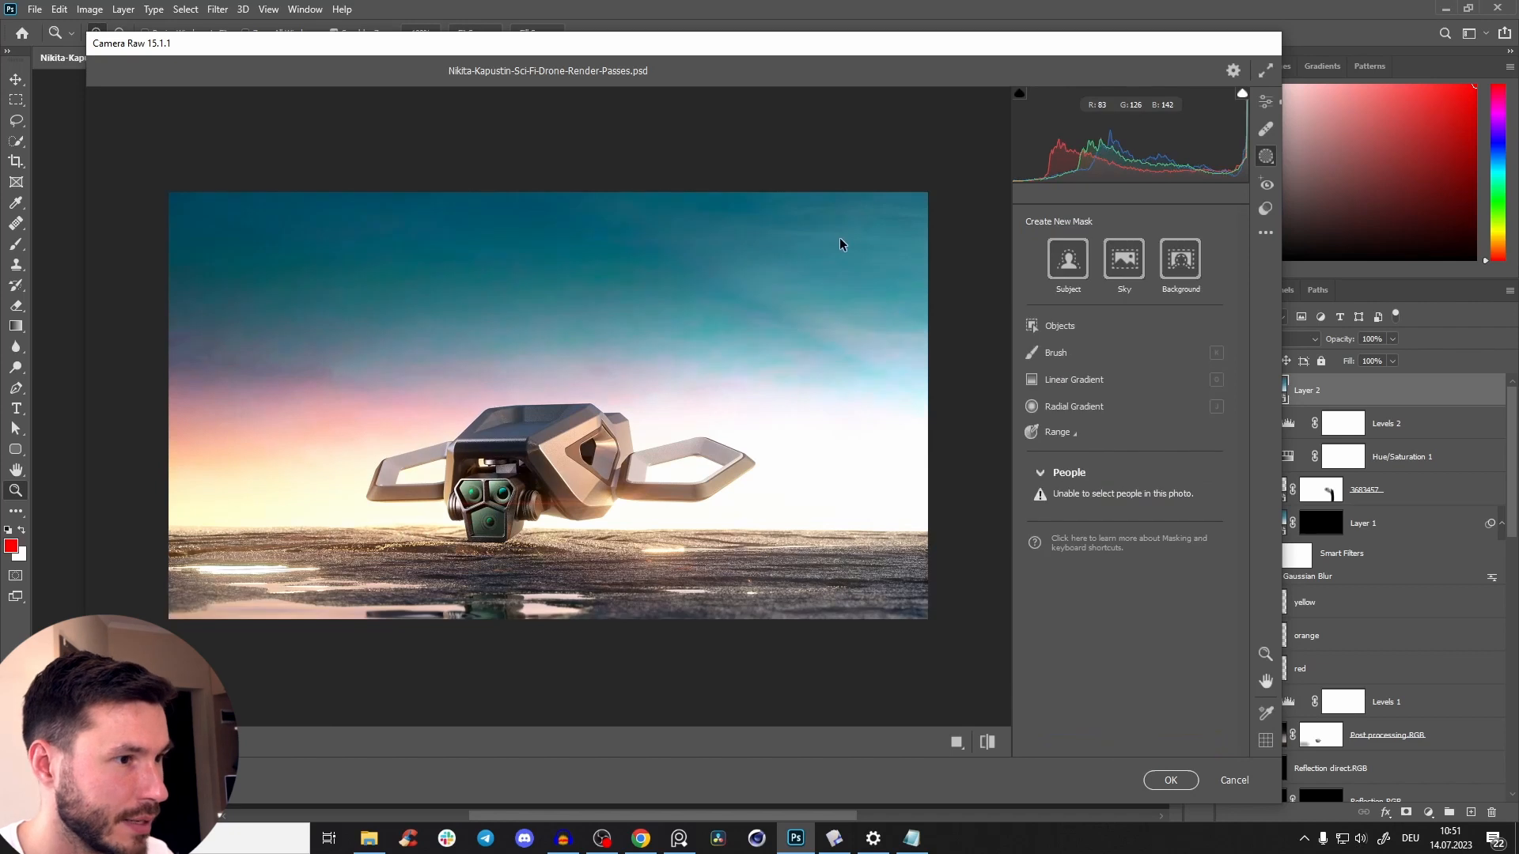
{"action": "key", "text": "p"}
{"action": "key", "text": "p"}
{"action": "key", "text": "p"}
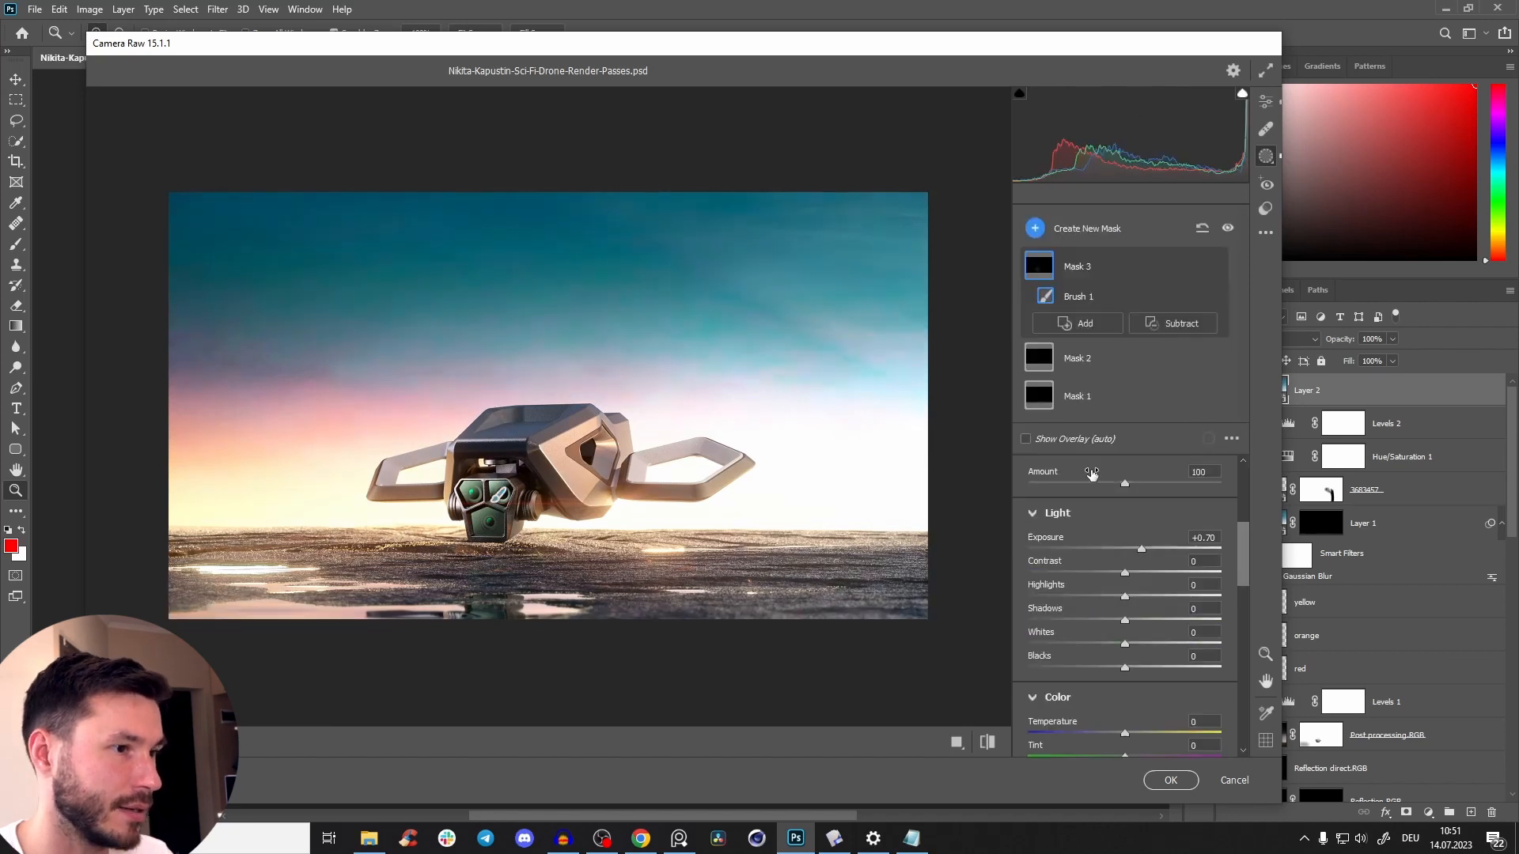
{"action": "key", "text": "p"}
{"action": "key", "text": "p"}
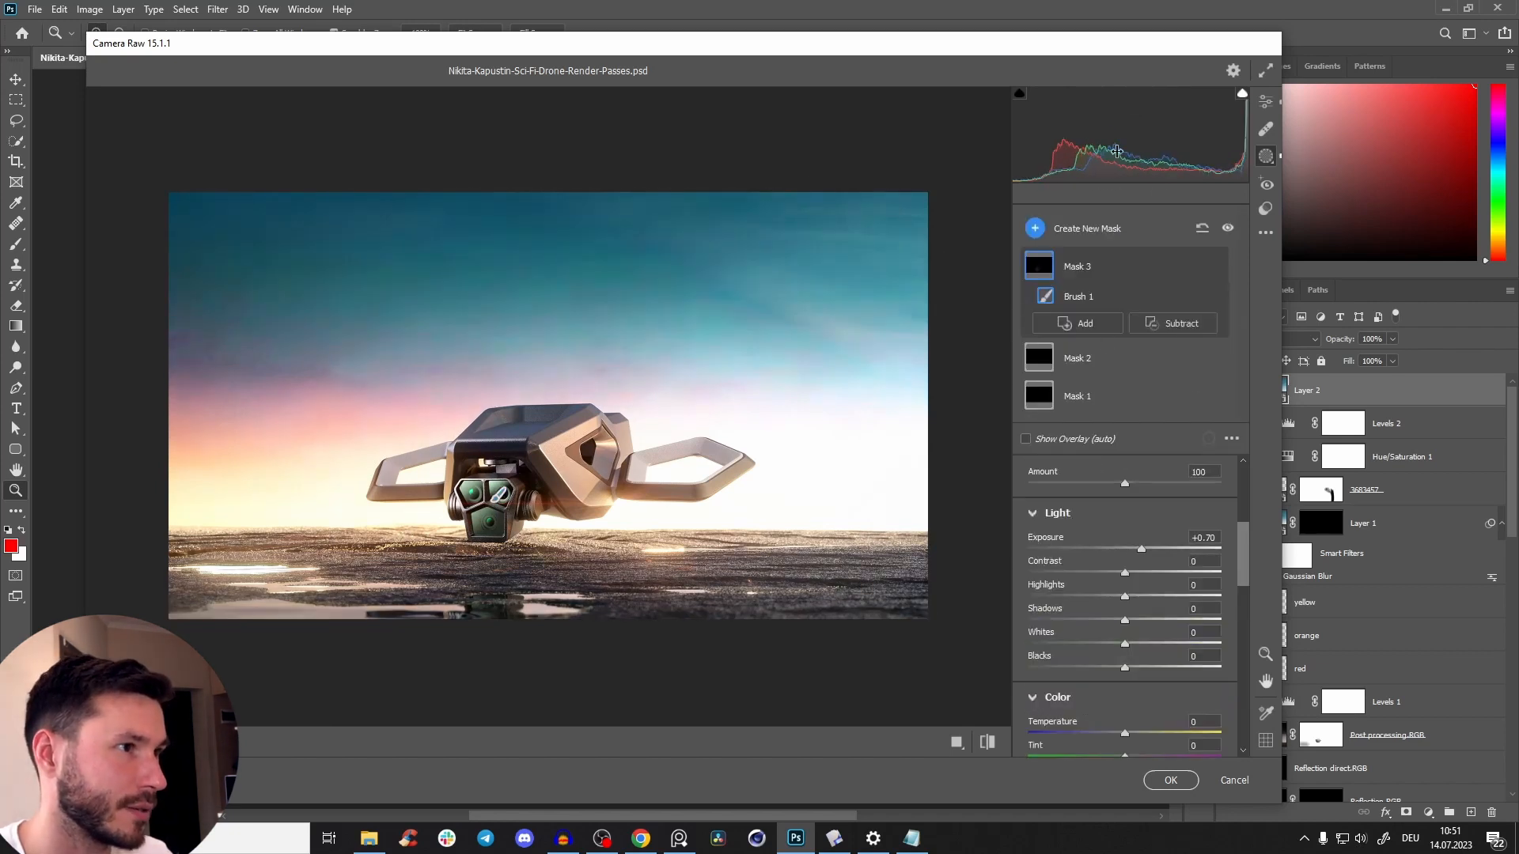
{"action": "scroll", "coordinate": [1244, 564], "scroll_direction": "down", "scroll_amount": 5}
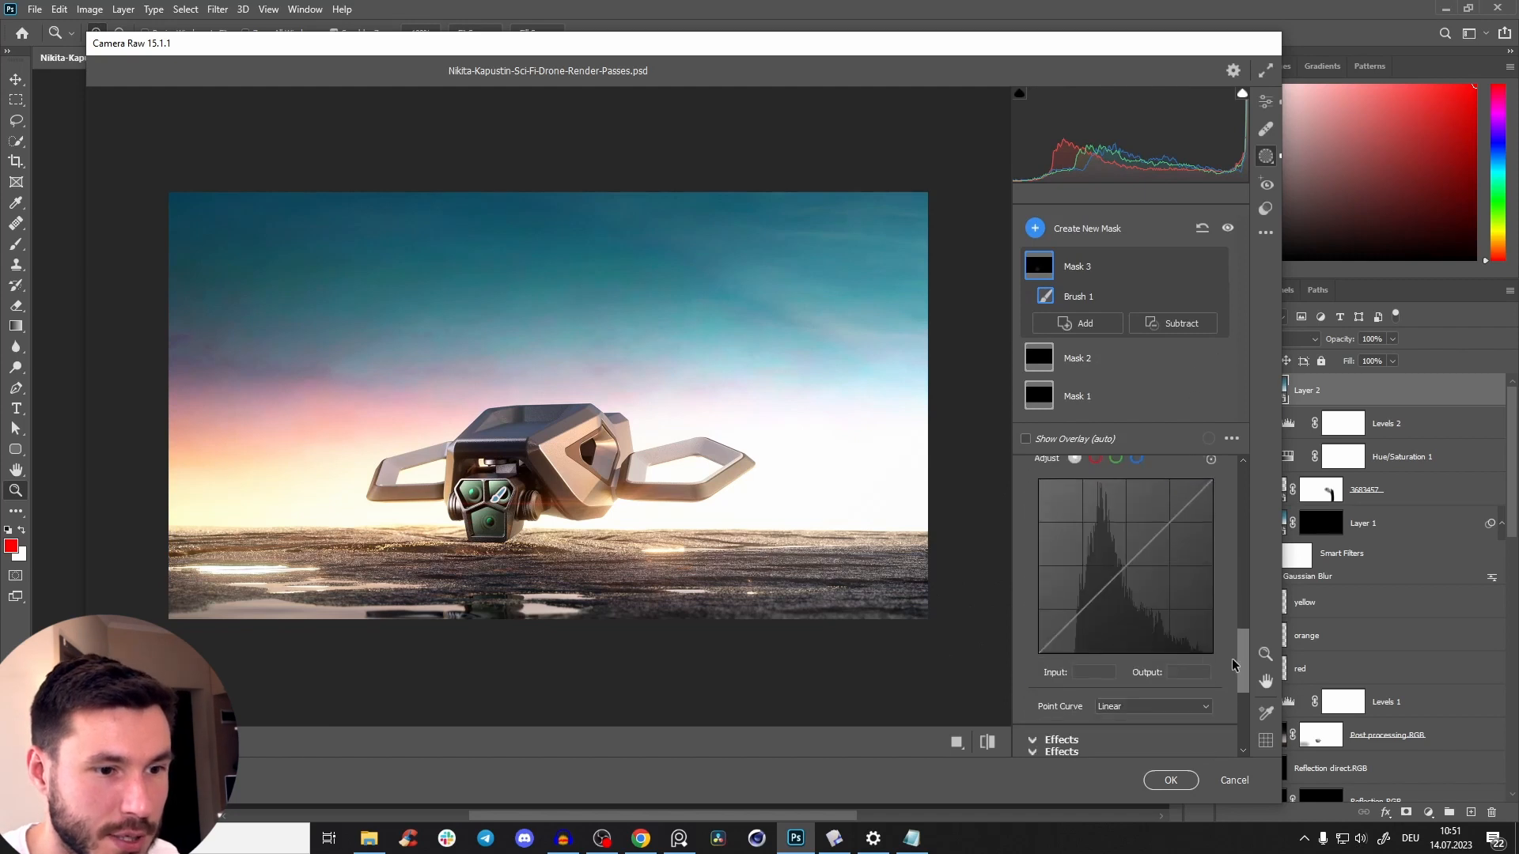
Strengthen the global vignetting to -11 and apply the Camera Raw filter to Layer 2.
{"action": "left_click", "coordinate": [1266, 133]}
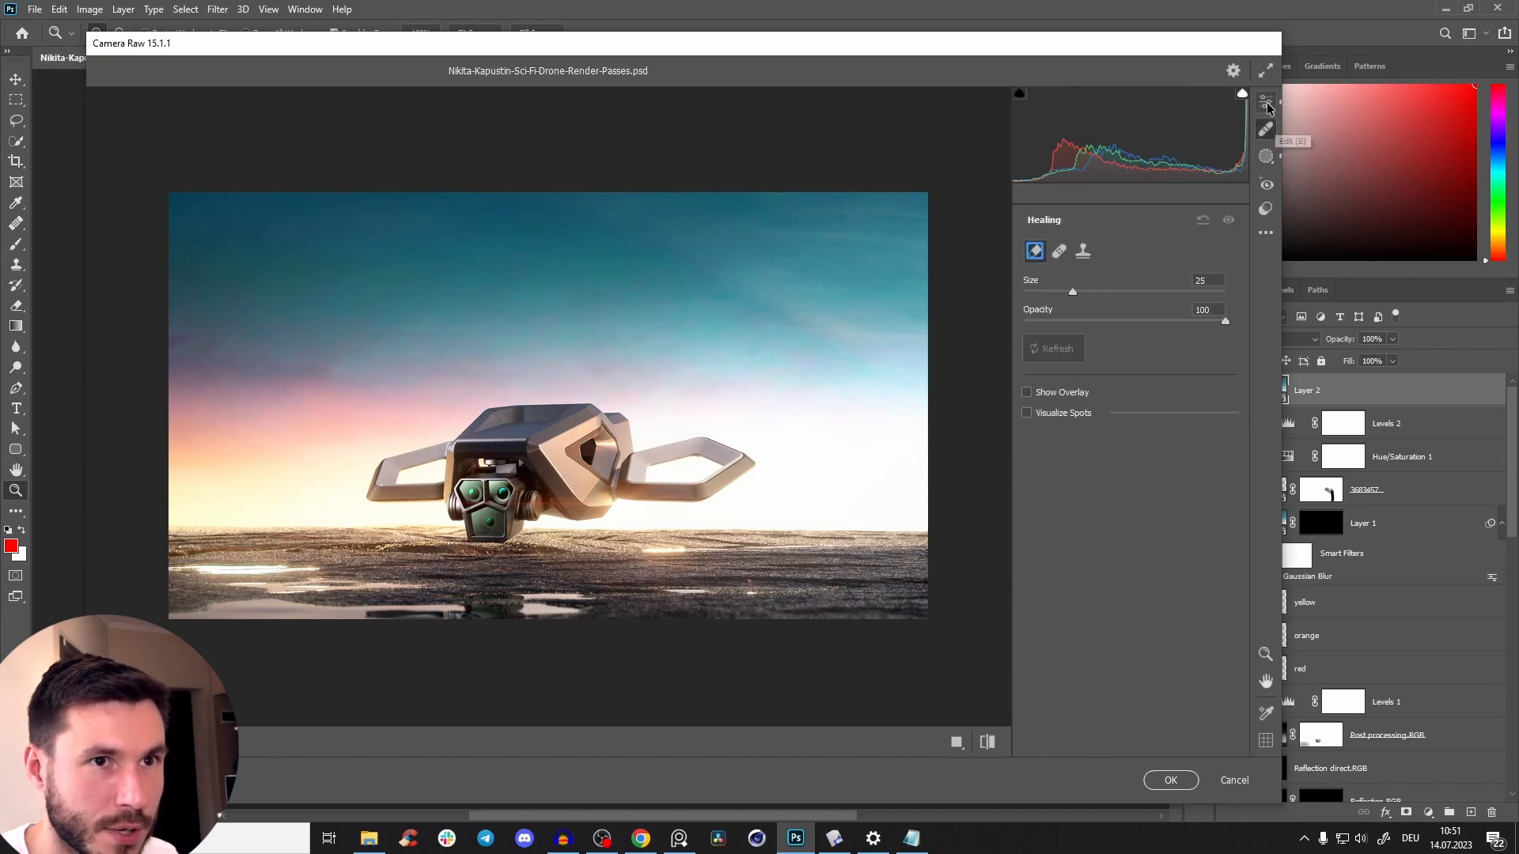
{"action": "left_click", "coordinate": [1264, 107]}
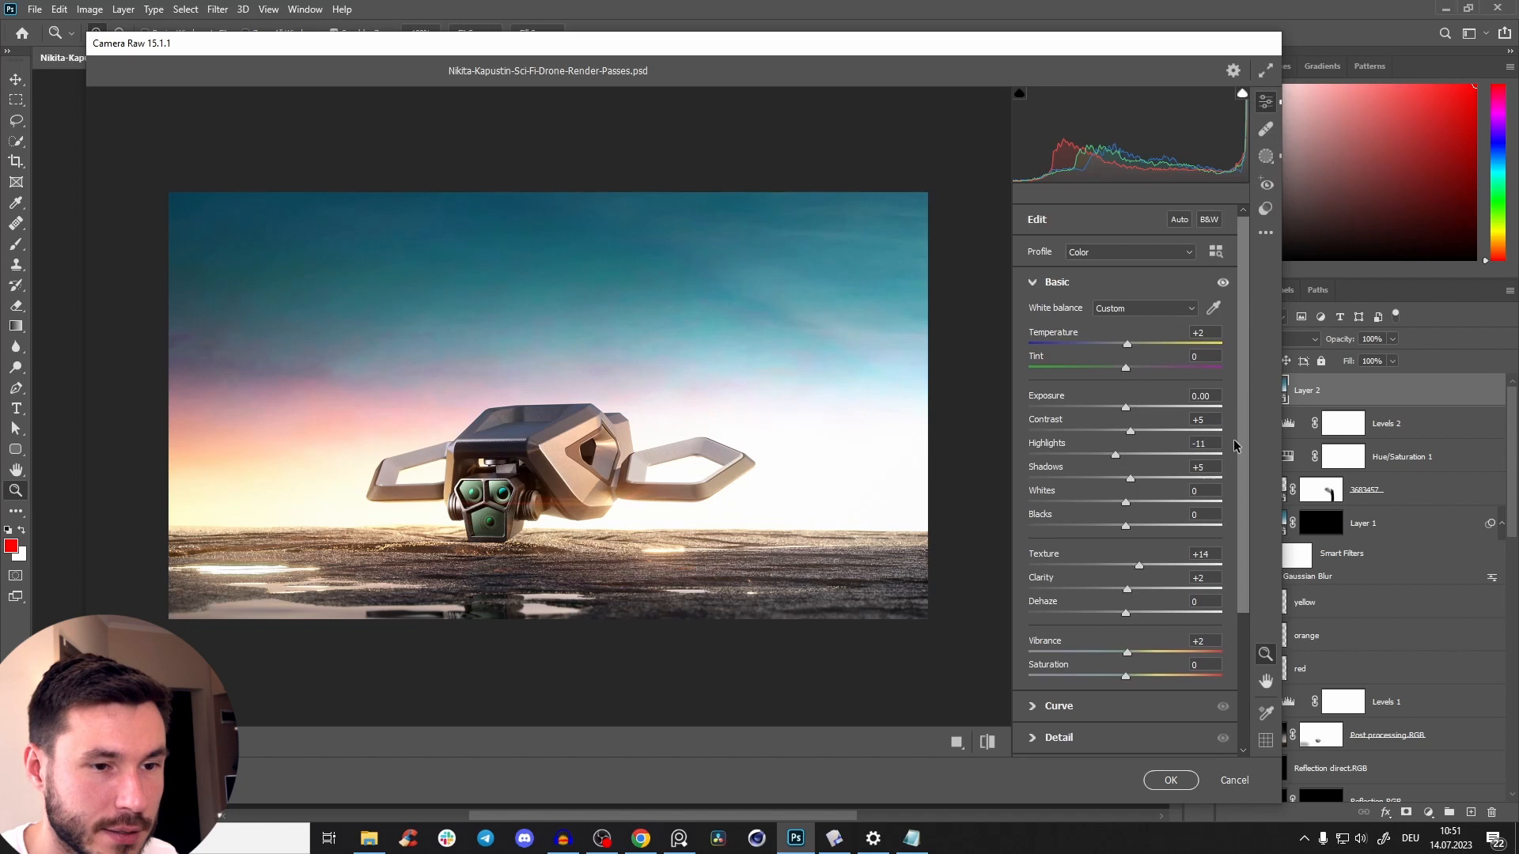
{"action": "scroll", "coordinate": [1230, 482], "scroll_direction": "down", "scroll_amount": 3}
{"action": "left_click", "coordinate": [1038, 716]}
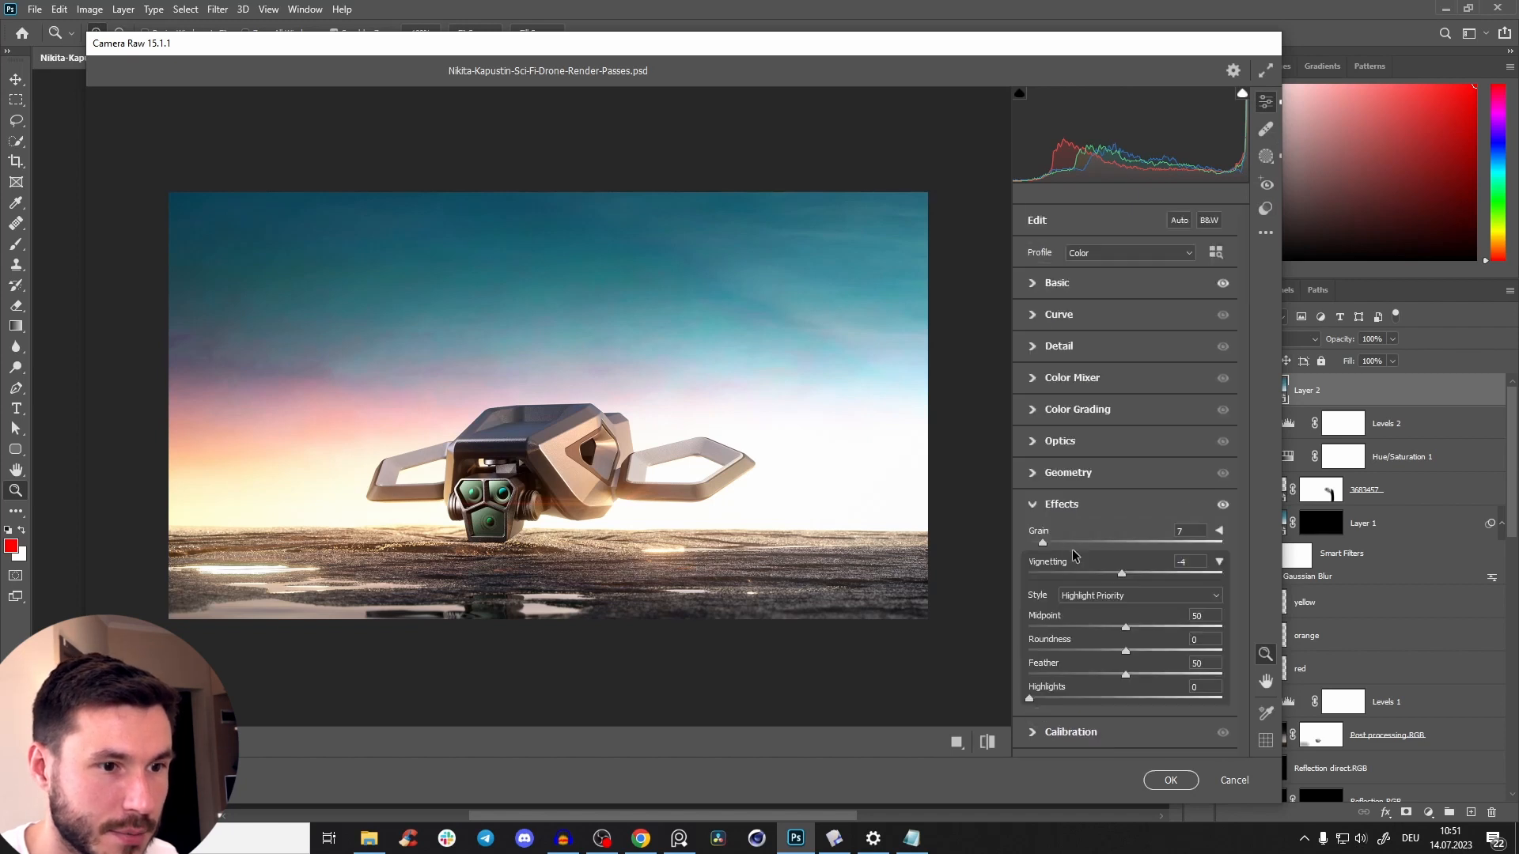
{"action": "left_click_drag", "start_coordinate": [1122, 575], "coordinate": [1114, 582]}
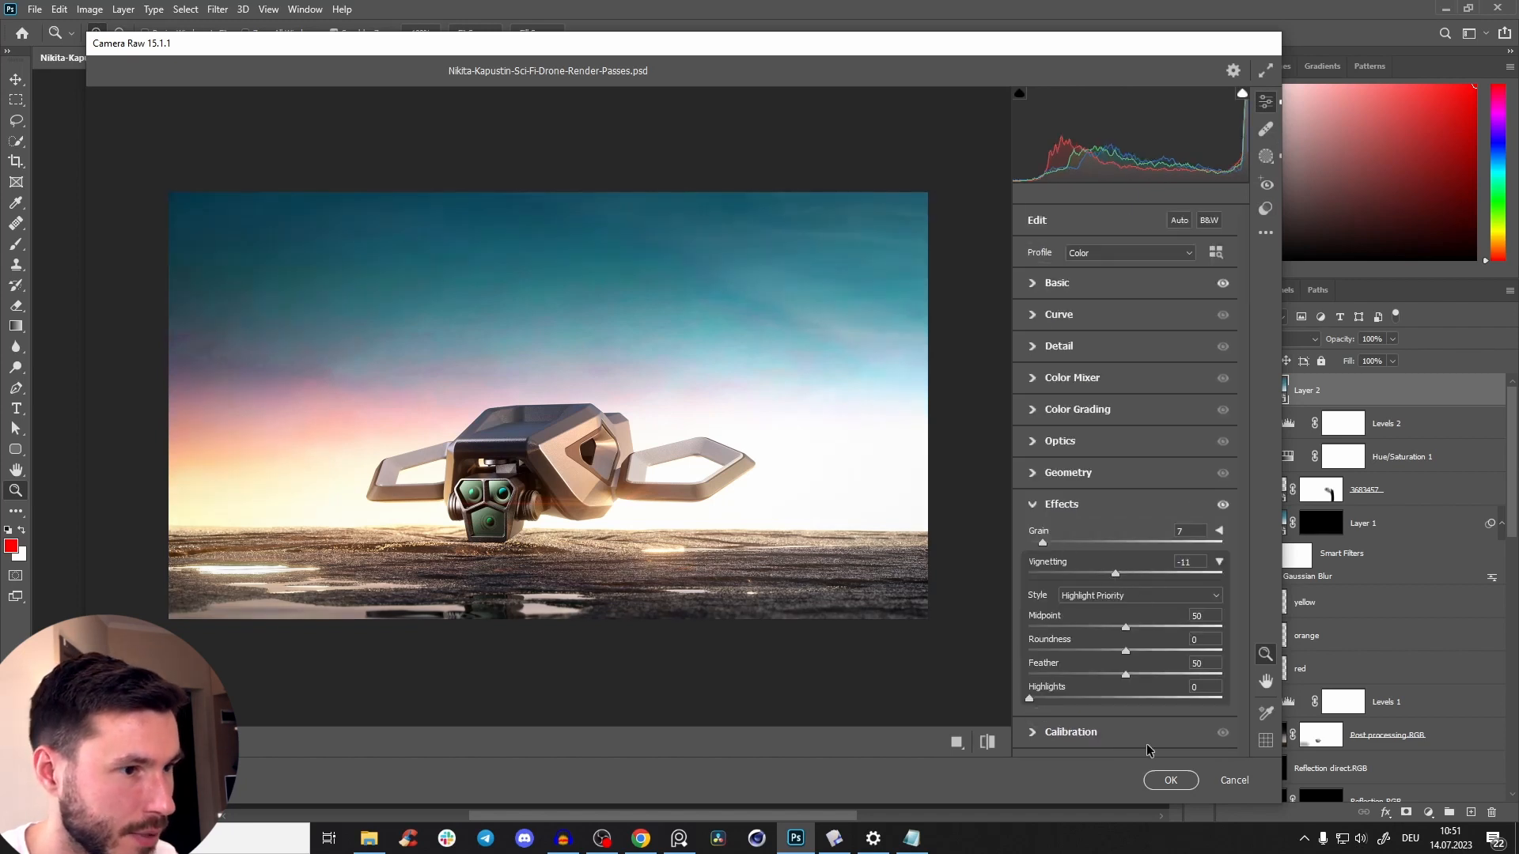
{"action": "left_click", "coordinate": [1170, 780]}
Toggle the visibility of Layer 2 several times to compare the image with and without the Camera Raw grade.
{"action": "left_click_drag", "start_coordinate": [733, 404], "coordinate": [1123, 388]}
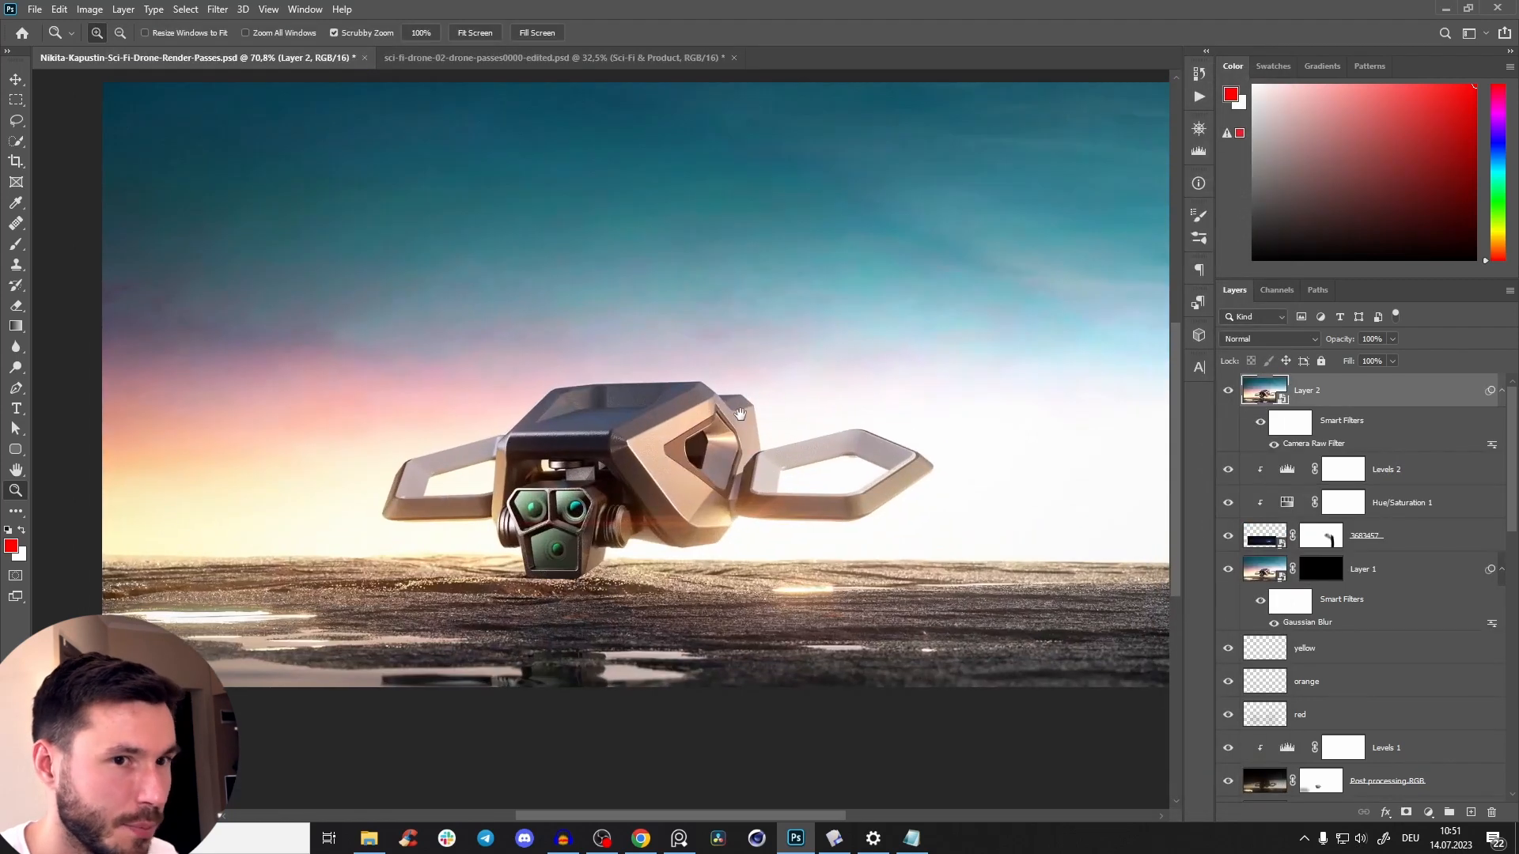
{"action": "left_click", "coordinate": [1225, 392]}
{"action": "left_click", "coordinate": [1224, 392]}
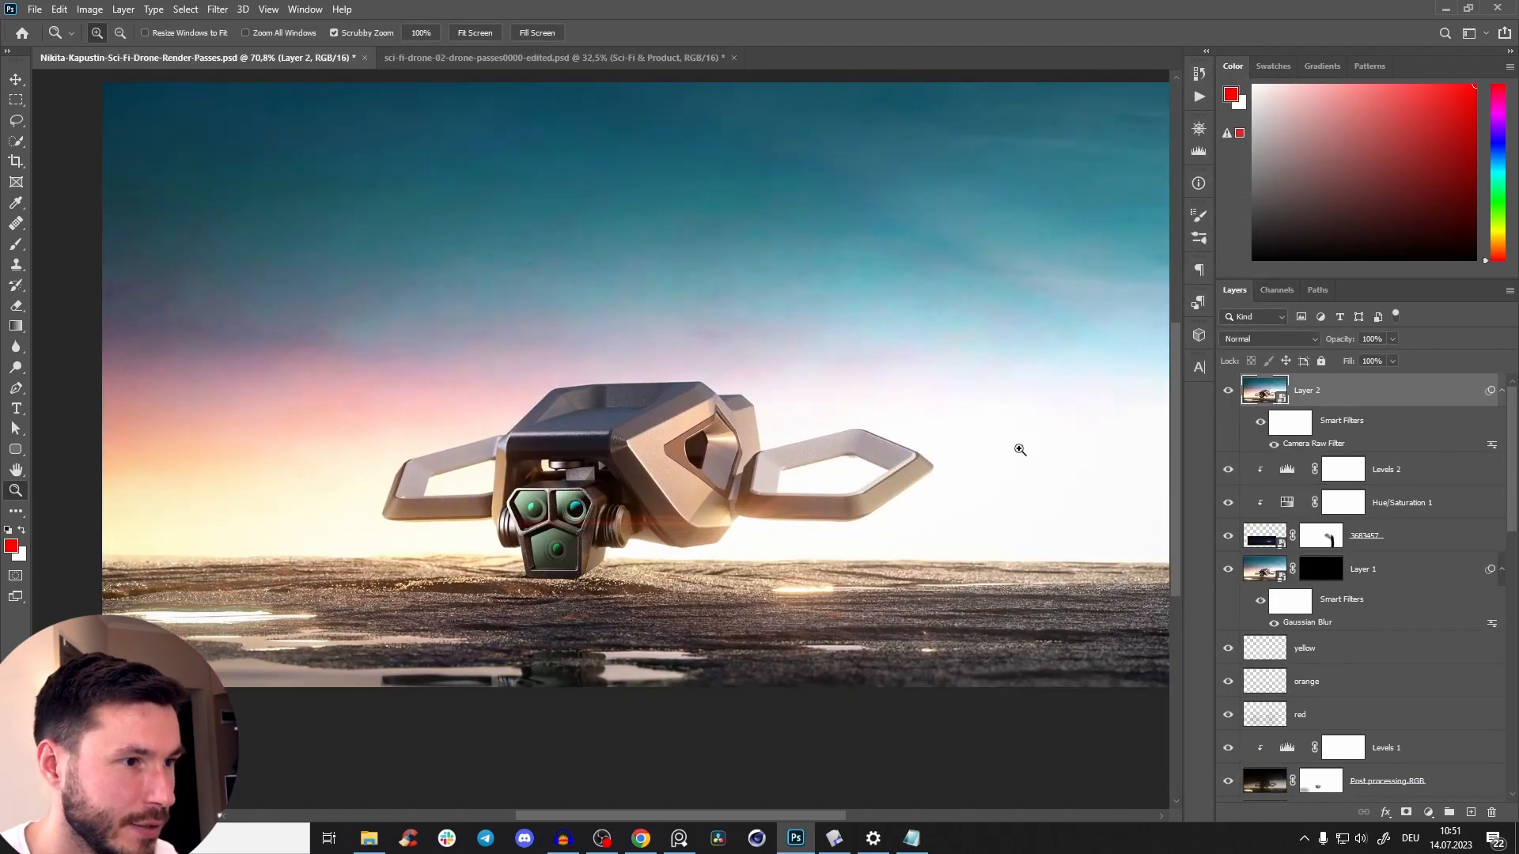
{"action": "scroll", "coordinate": [1020, 447], "scroll_direction": "down", "scroll_amount": 5}
{"action": "left_click", "coordinate": [1231, 395]}
{"action": "left_click", "coordinate": [1231, 395]}
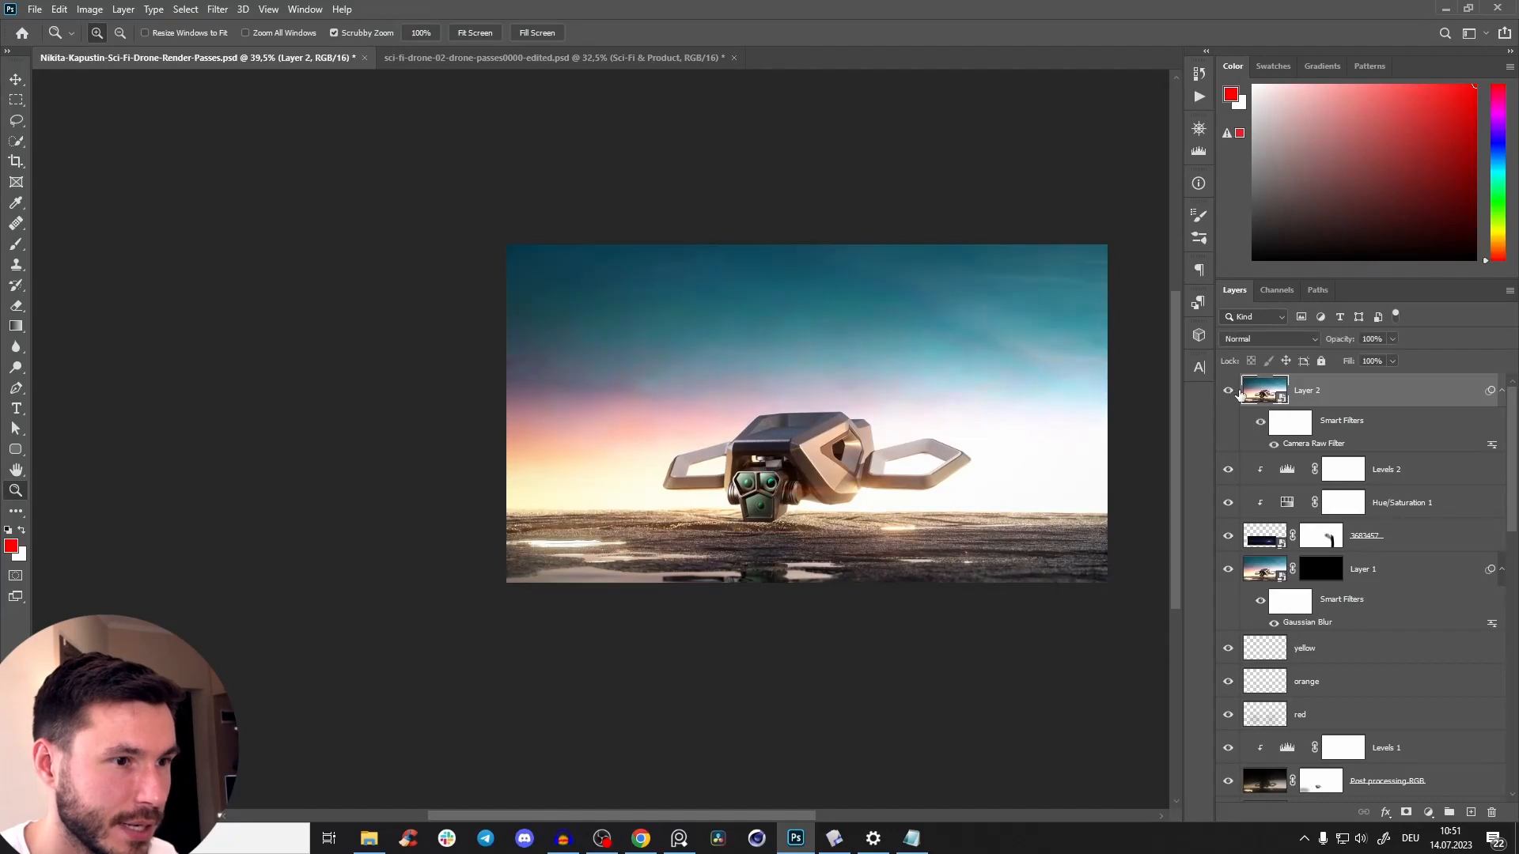
{"action": "left_click", "coordinate": [1230, 395]}
{"action": "left_click", "coordinate": [1231, 395]}
{"action": "scroll", "coordinate": [866, 460], "scroll_direction": "up", "scroll_amount": 4}
{"action": "scroll", "coordinate": [867, 460], "scroll_direction": "down", "scroll_amount": 4}
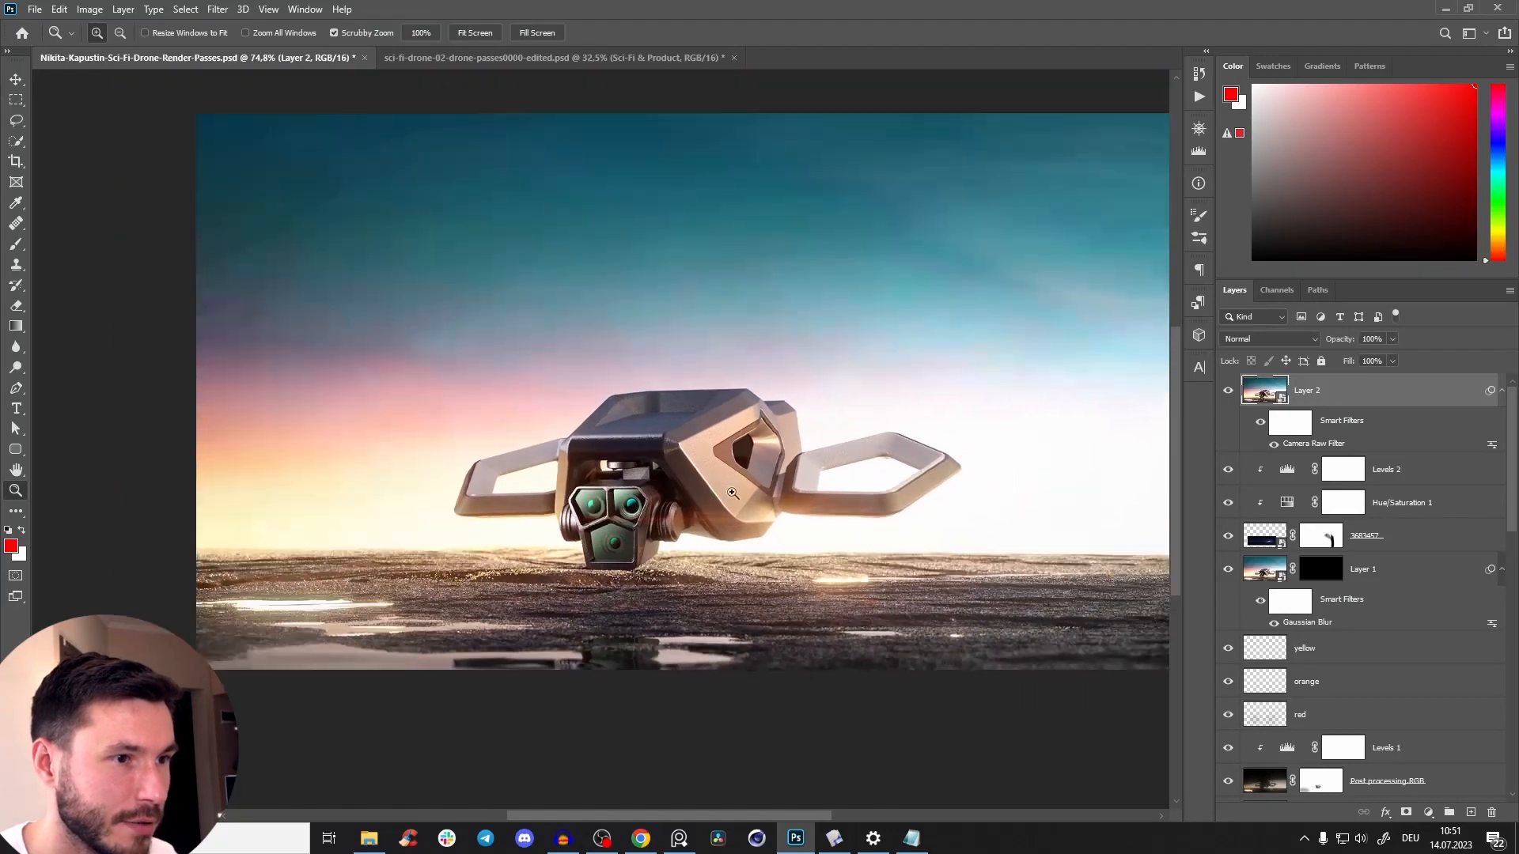
{"action": "scroll", "coordinate": [698, 488], "scroll_direction": "up", "scroll_amount": 3}
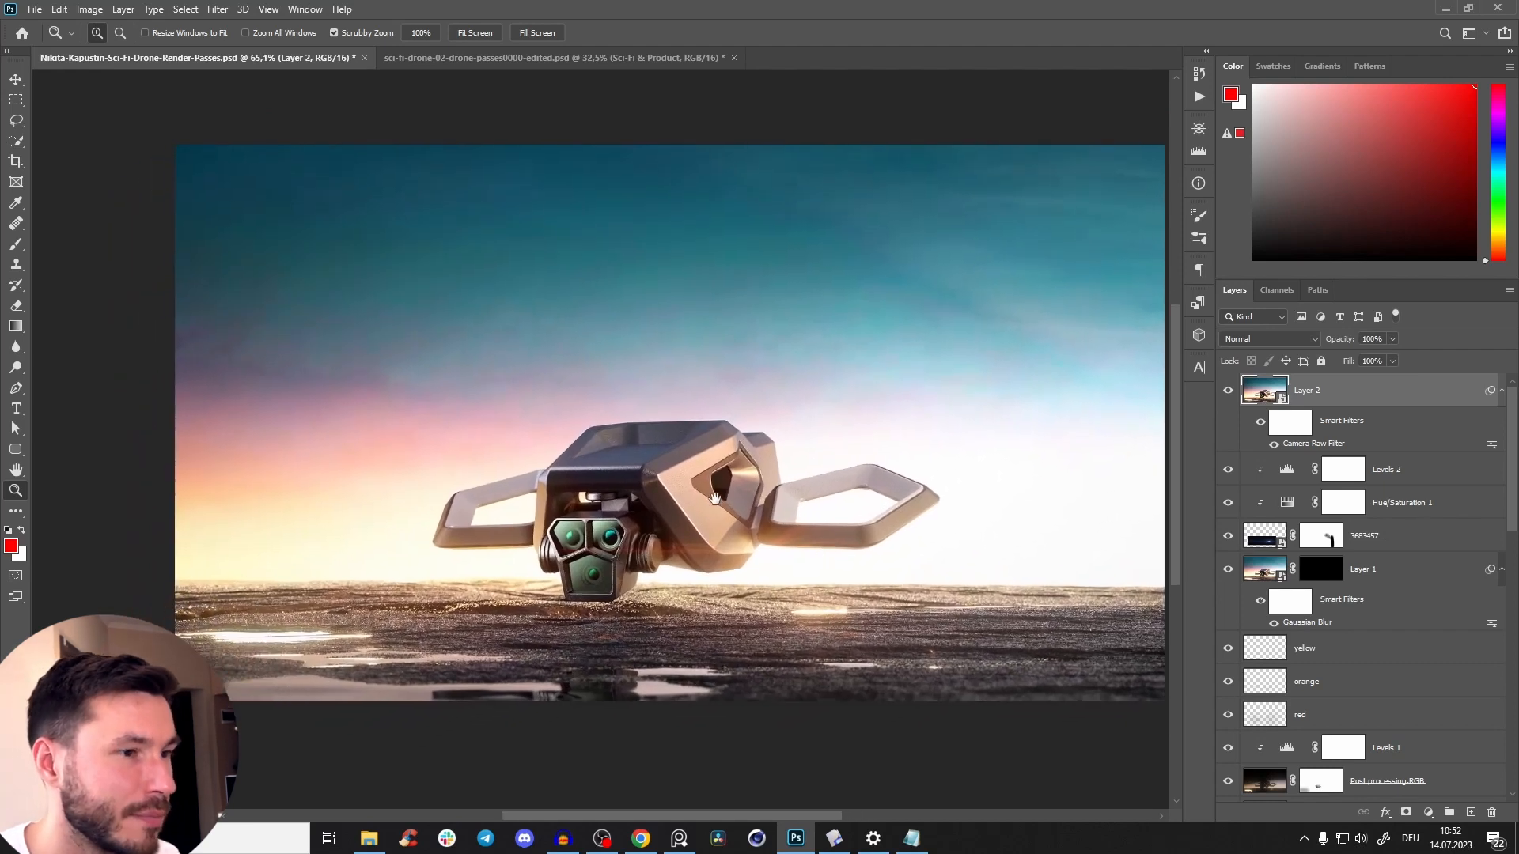
Try to crop the image tighter from its upper-right corner.
{"action": "key", "text": "c"}
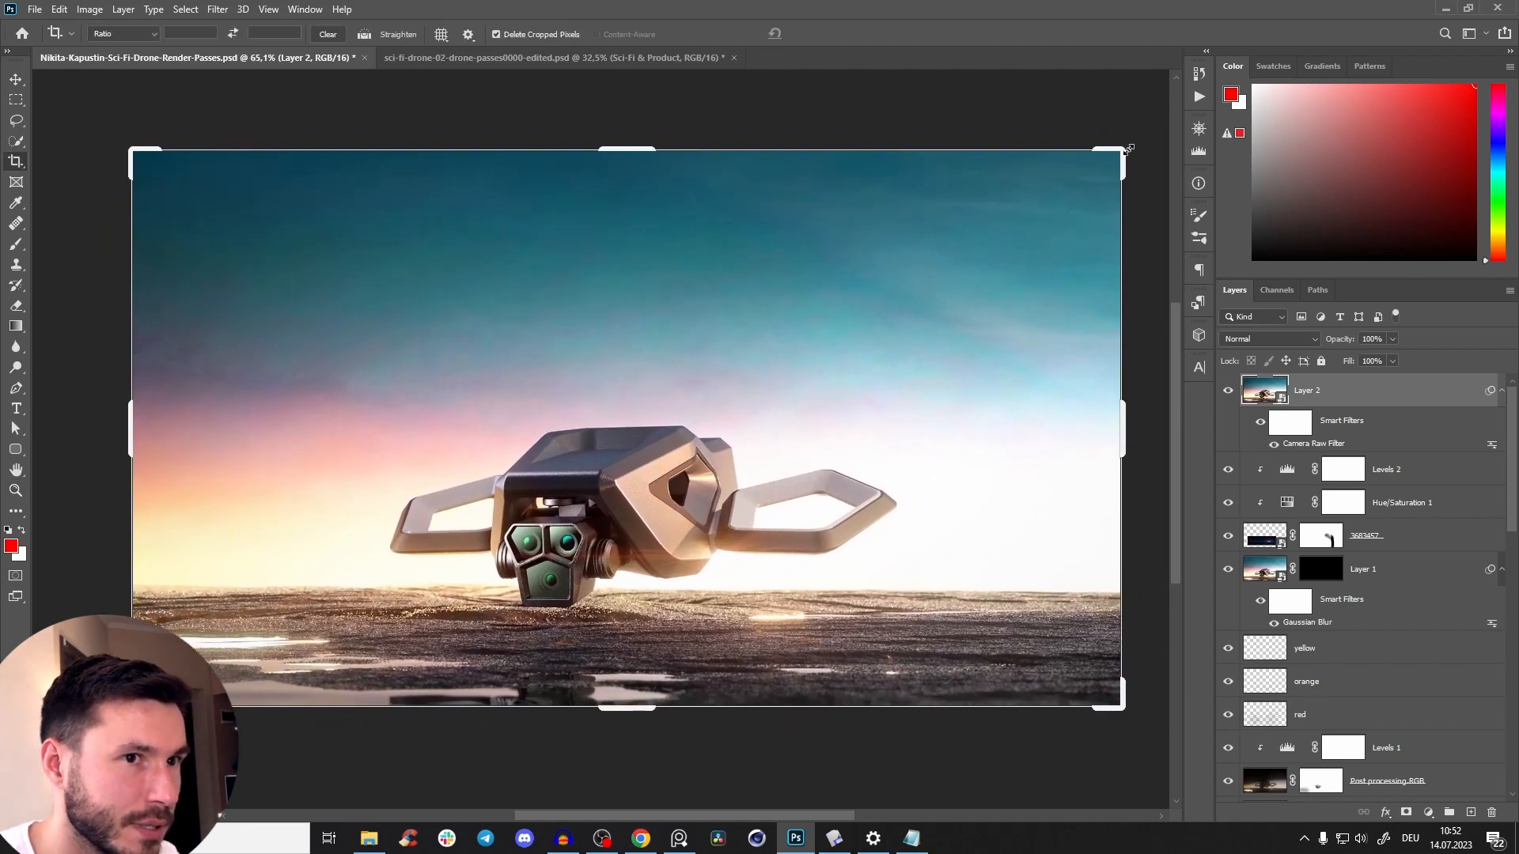
{"action": "left_click_drag", "start_coordinate": [1123, 152], "coordinate": [1044, 184]}
{"action": "key", "text": "Escape"}
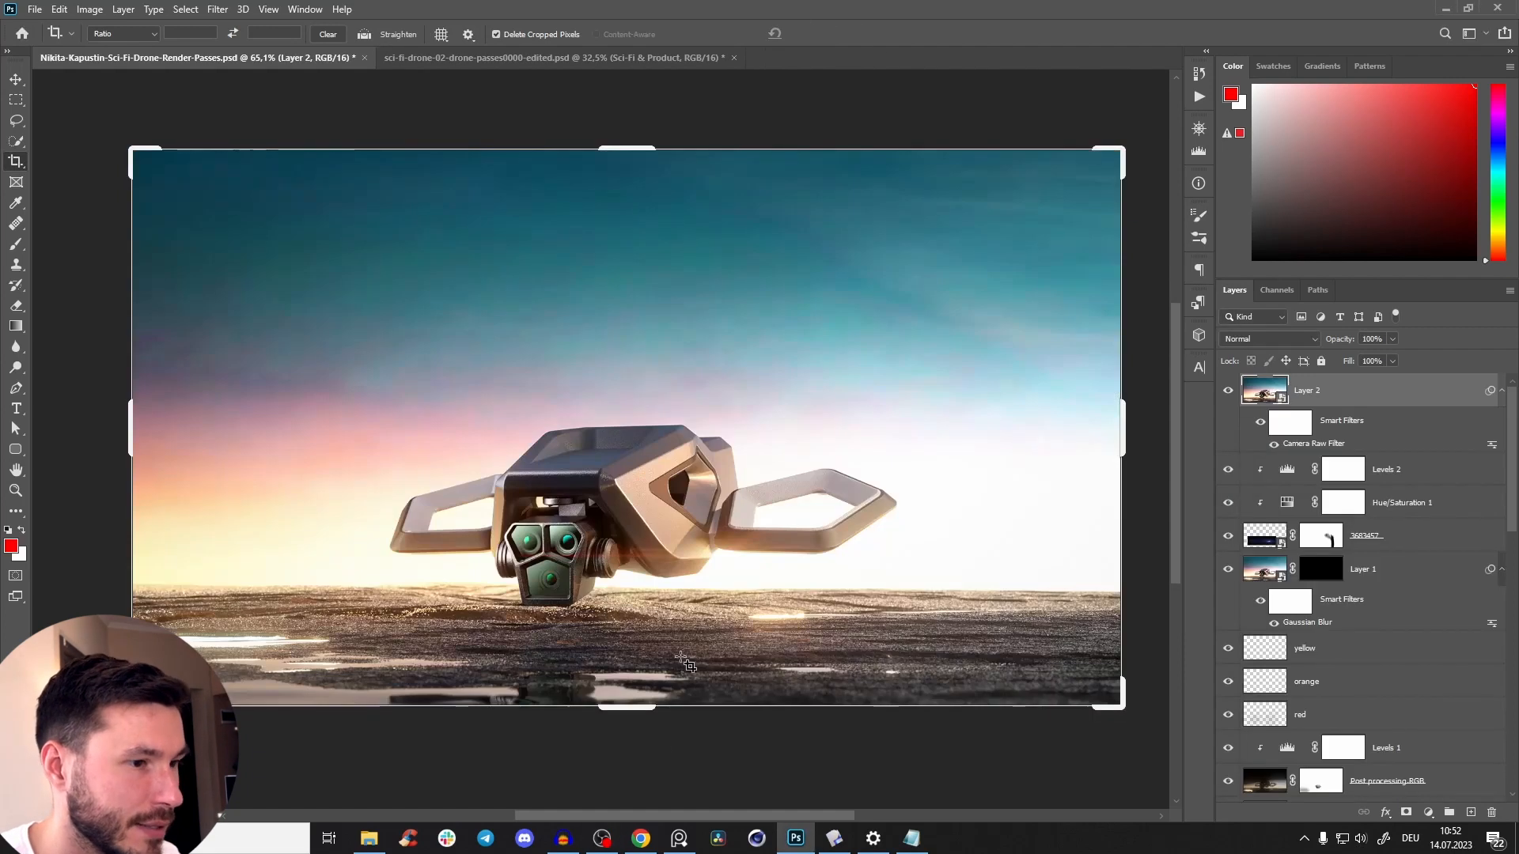
{"action": "key", "text": "v"}
{"action": "left_click", "coordinate": [603, 838]}
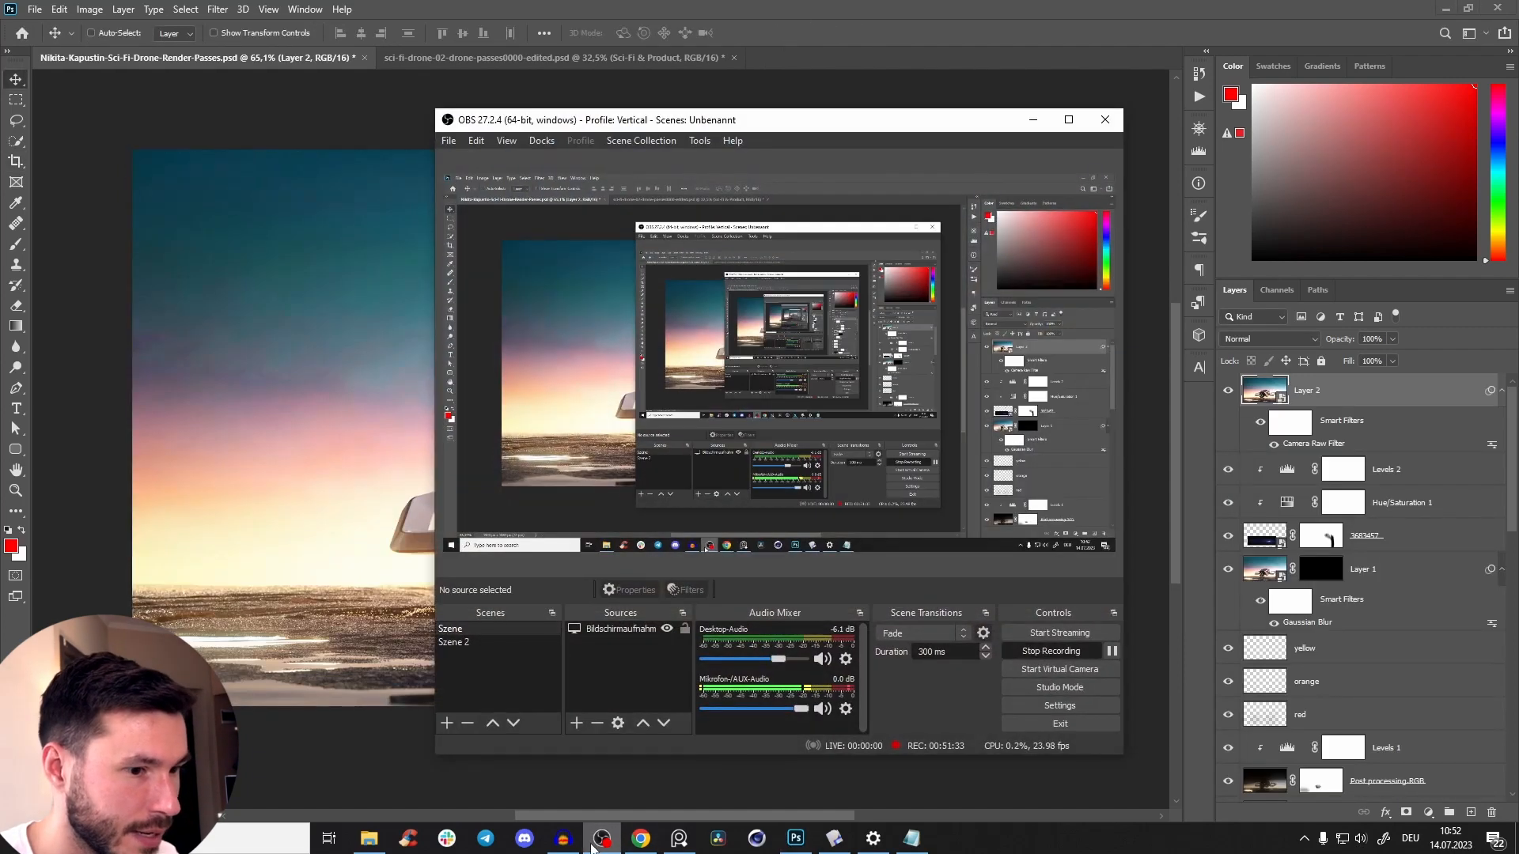
{"action": "left_click", "coordinate": [603, 839]}
{"action": "left_click_drag", "start_coordinate": [716, 449], "coordinate": [664, 470]}
{"action": "left_click_drag", "start_coordinate": [733, 405], "coordinate": [757, 385]}
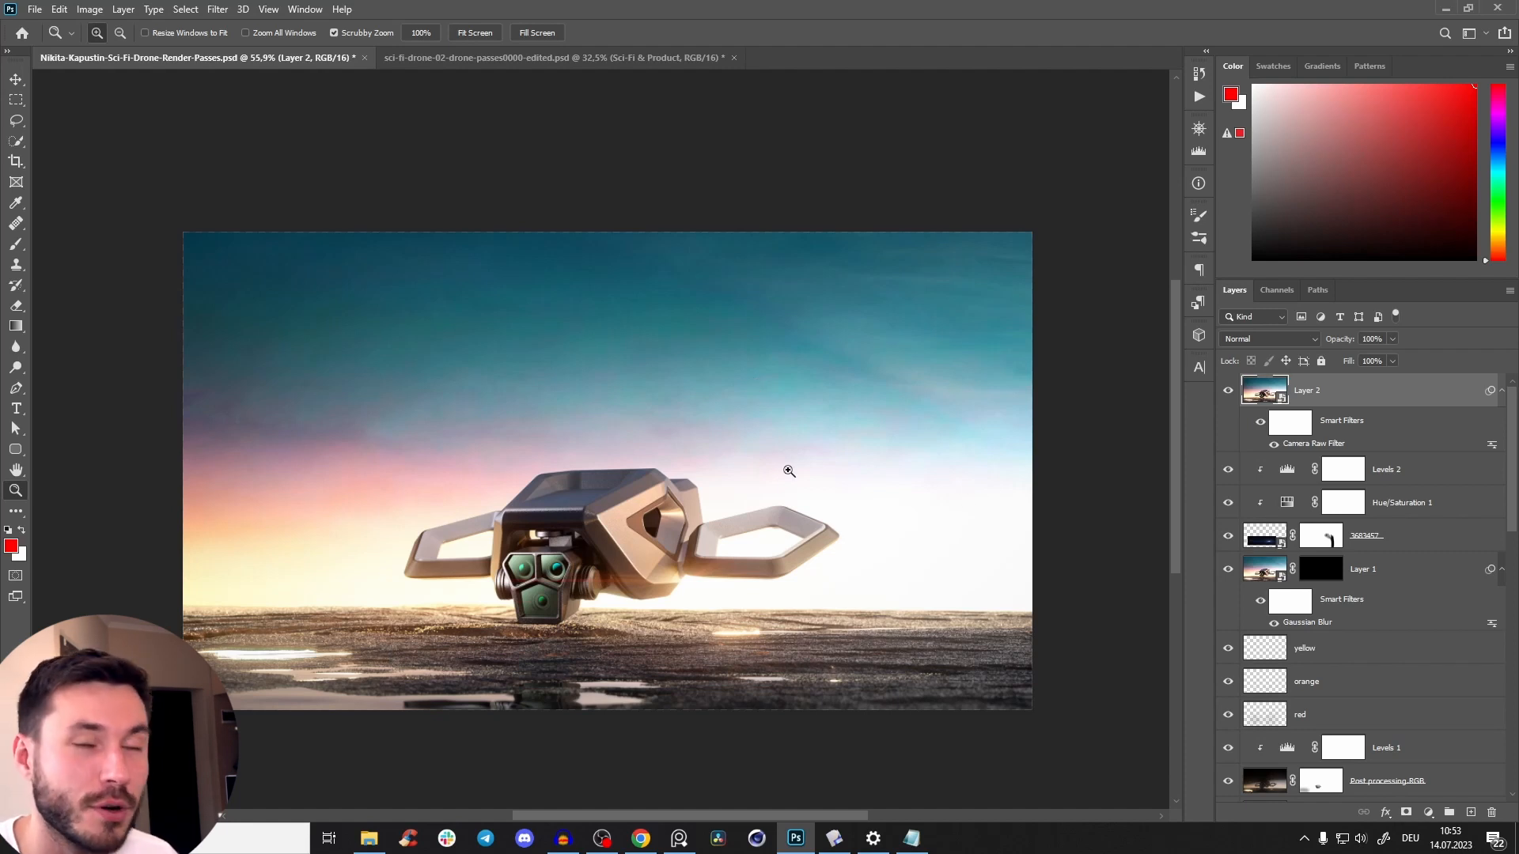
{"action": "scroll", "coordinate": [712, 466], "scroll_direction": "up", "scroll_amount": 2}
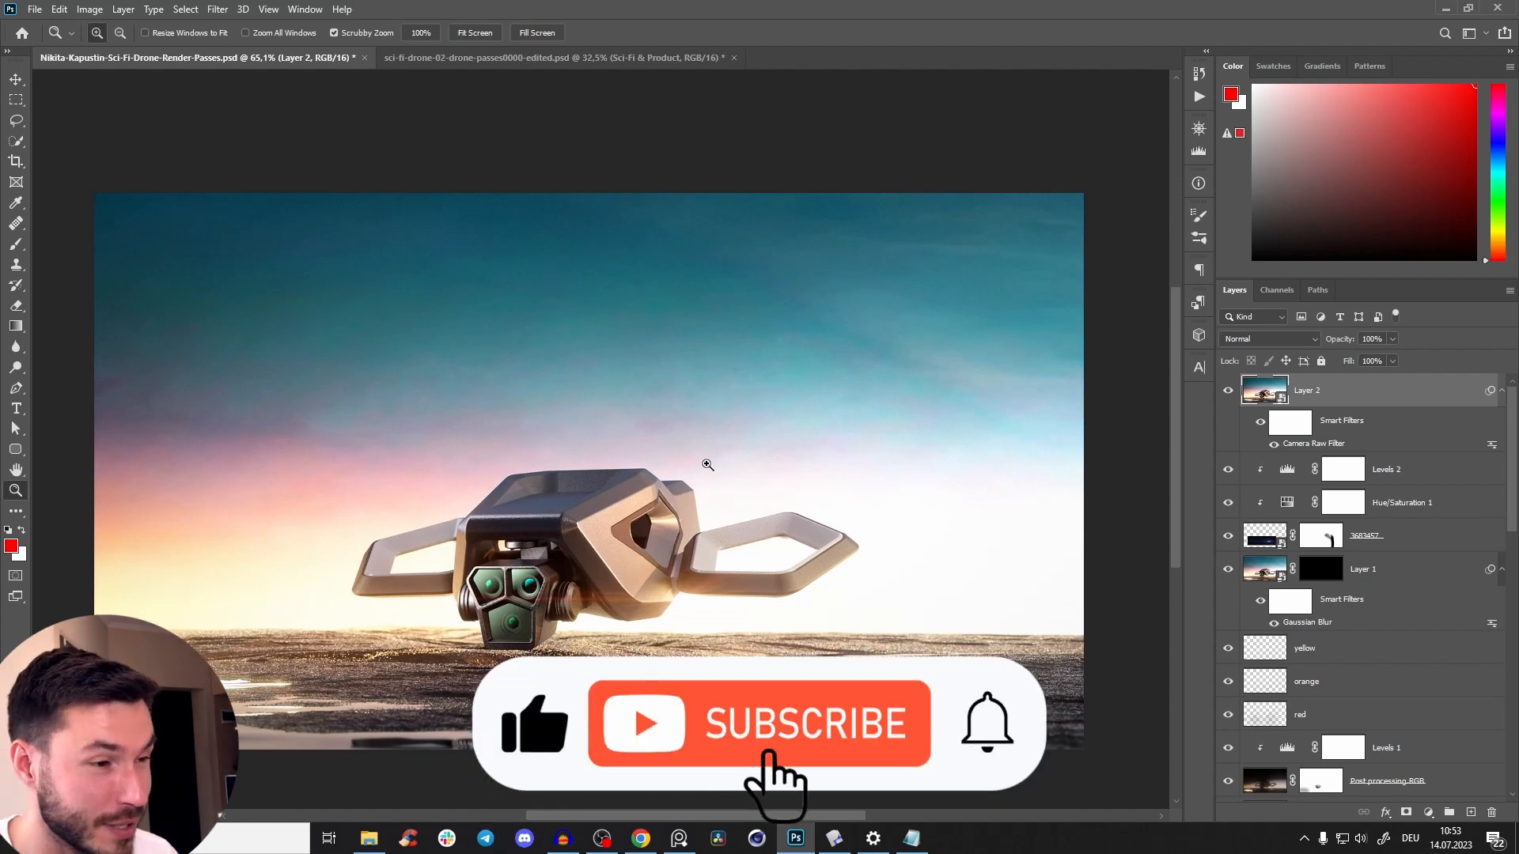
Isolate the Denoised beauty.RGB layer and restore the full layer stack repeatedly to compare the raw render with the final composite.
{"action": "scroll", "coordinate": [1499, 595], "scroll_direction": "down", "scroll_amount": 10}
{"action": "scroll", "coordinate": [1499, 595], "scroll_direction": "down", "scroll_amount": 1}
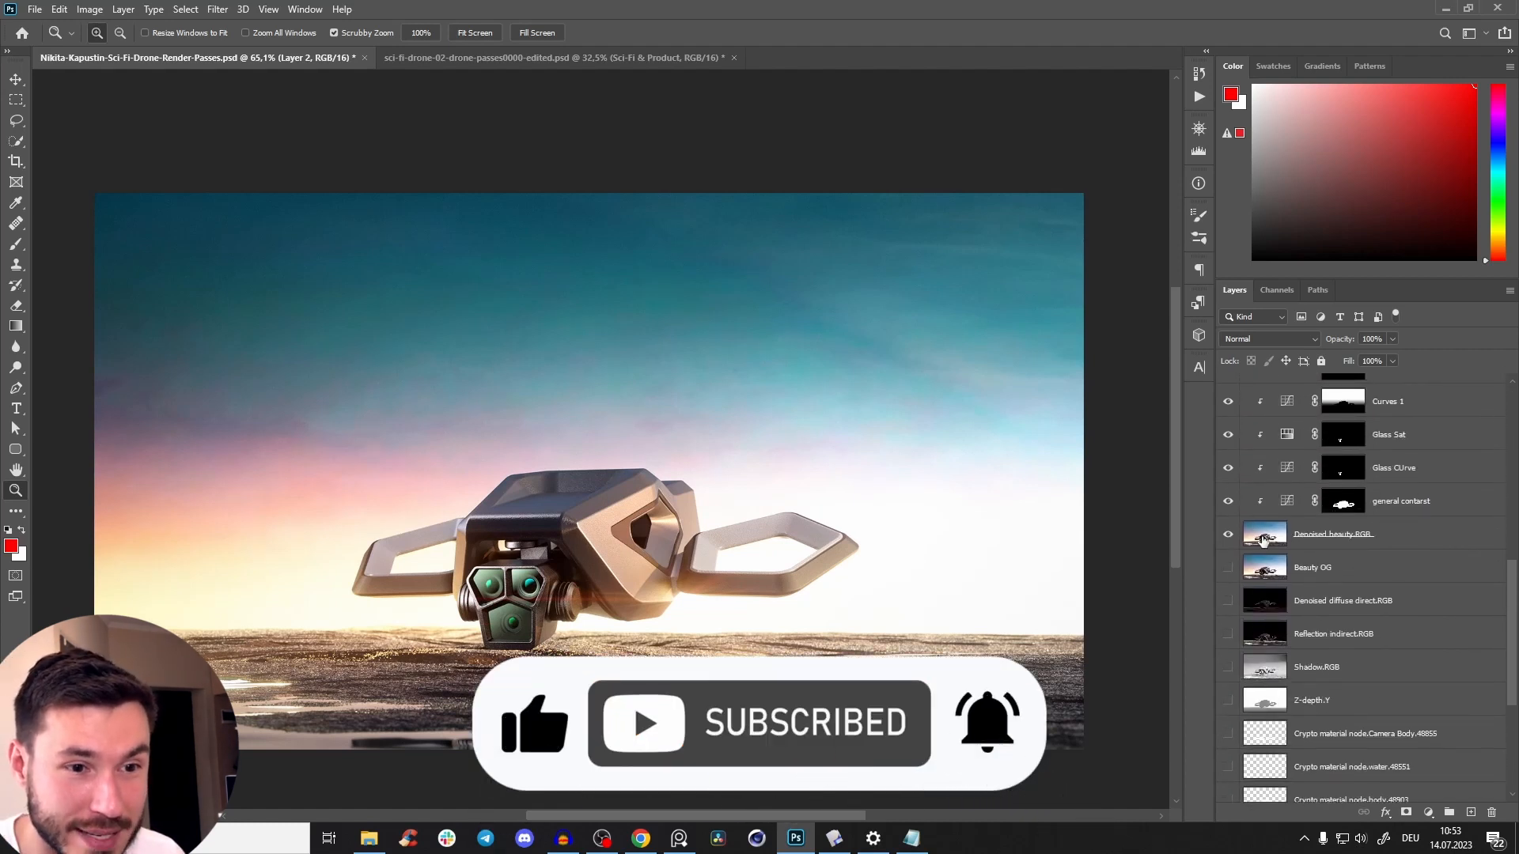
{"action": "left_click", "coordinate": [1228, 534], "text": "alt"}
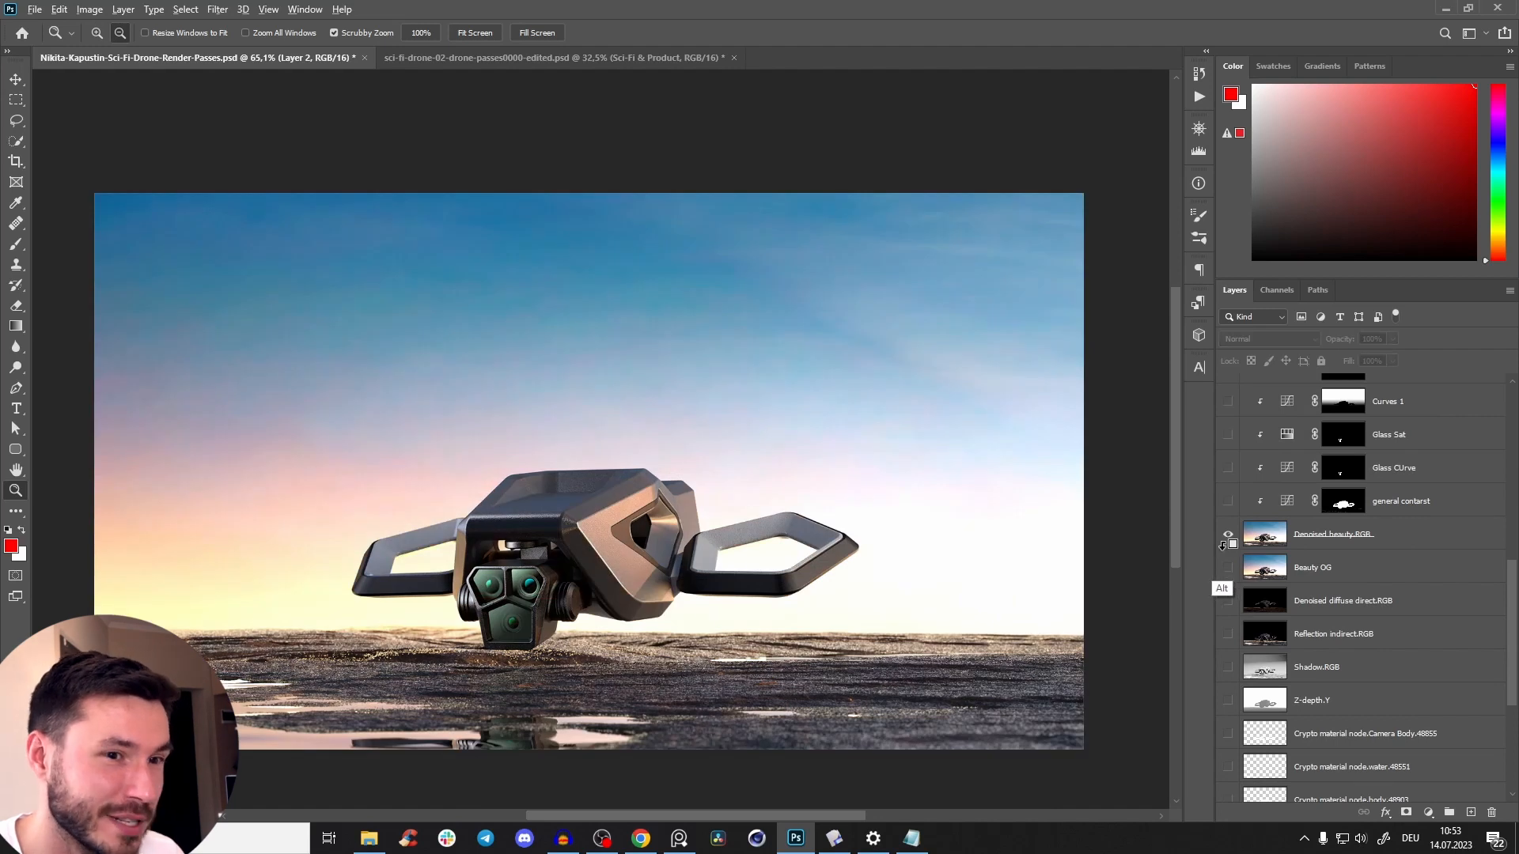
{"action": "left_click", "coordinate": [1228, 537], "text": "alt"}
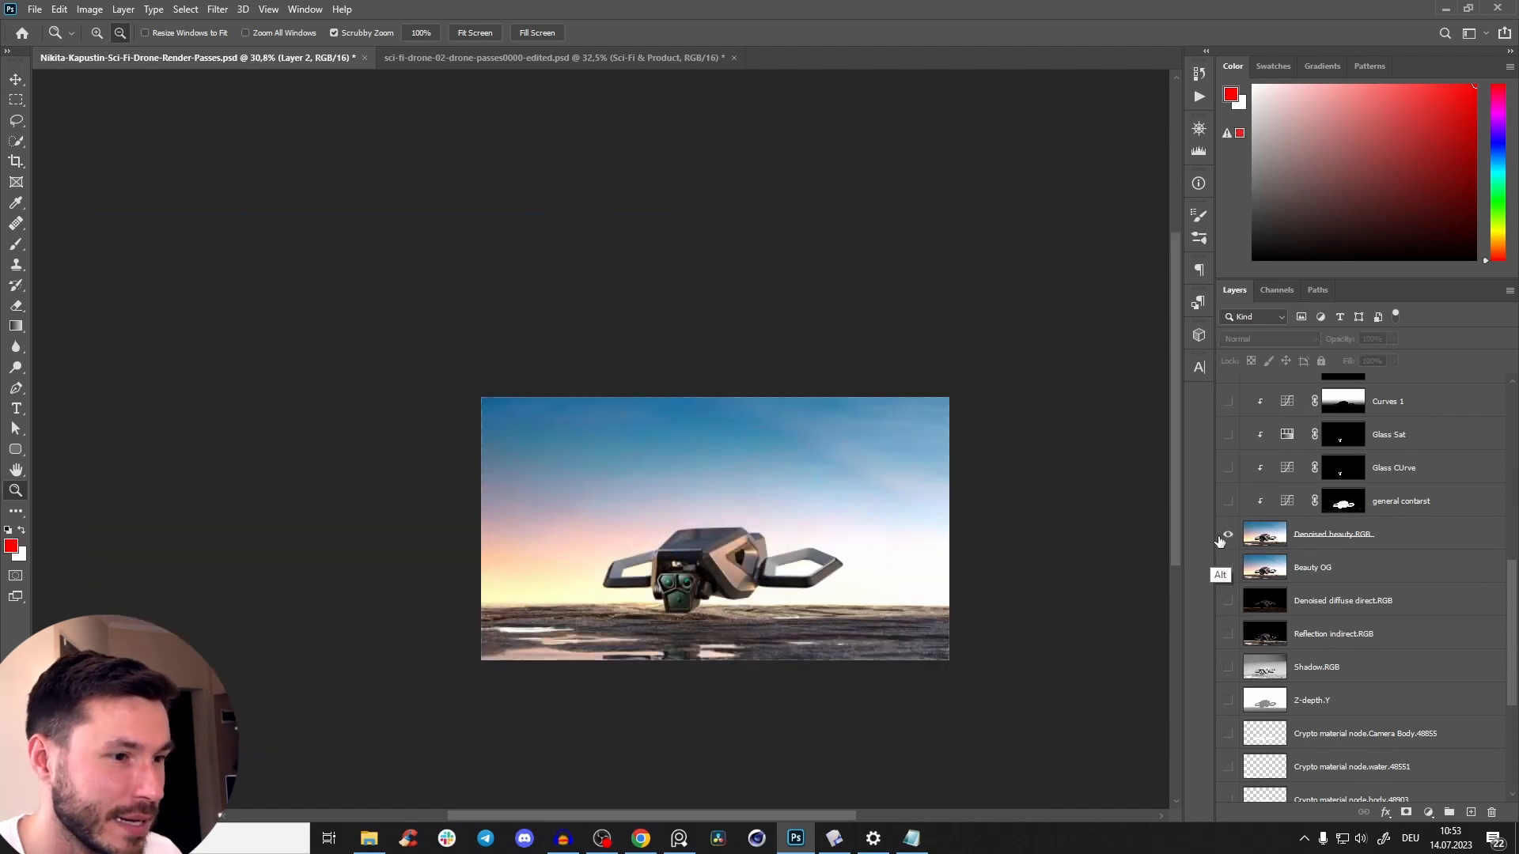
{"action": "left_click", "coordinate": [1224, 539], "text": "alt"}
{"action": "left_click_drag", "start_coordinate": [802, 542], "coordinate": [886, 540]}
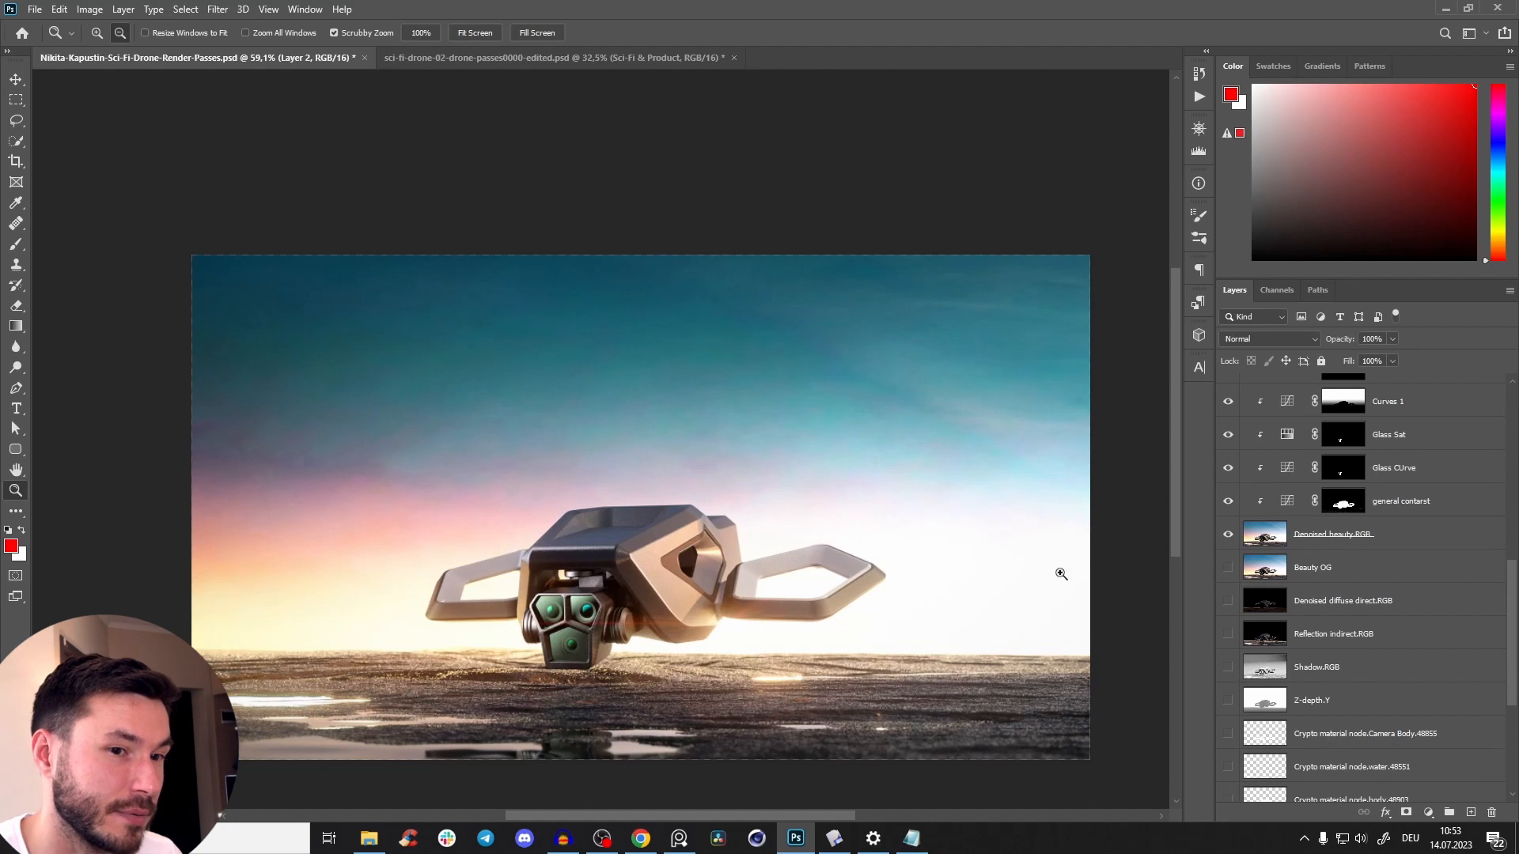
{"action": "left_click", "coordinate": [731, 609], "text": "alt"}
{"action": "left_click", "coordinate": [1231, 536], "text": "alt"}
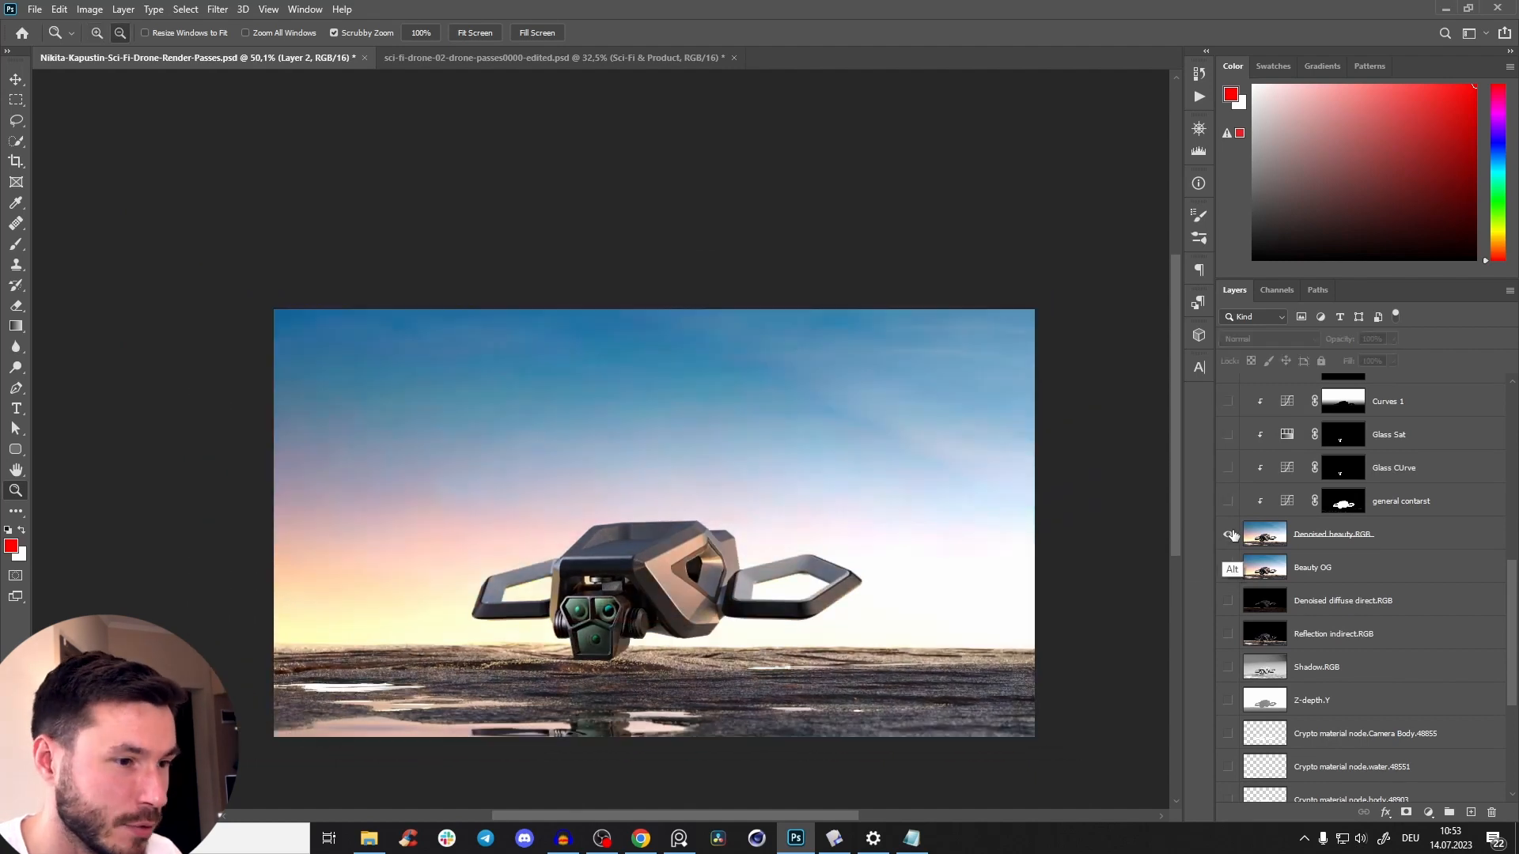
{"action": "left_click", "coordinate": [1232, 535], "text": "alt"}
{"action": "left_click", "coordinate": [1234, 535], "text": "alt"}
{"action": "left_click", "coordinate": [1234, 535], "text": "alt"}
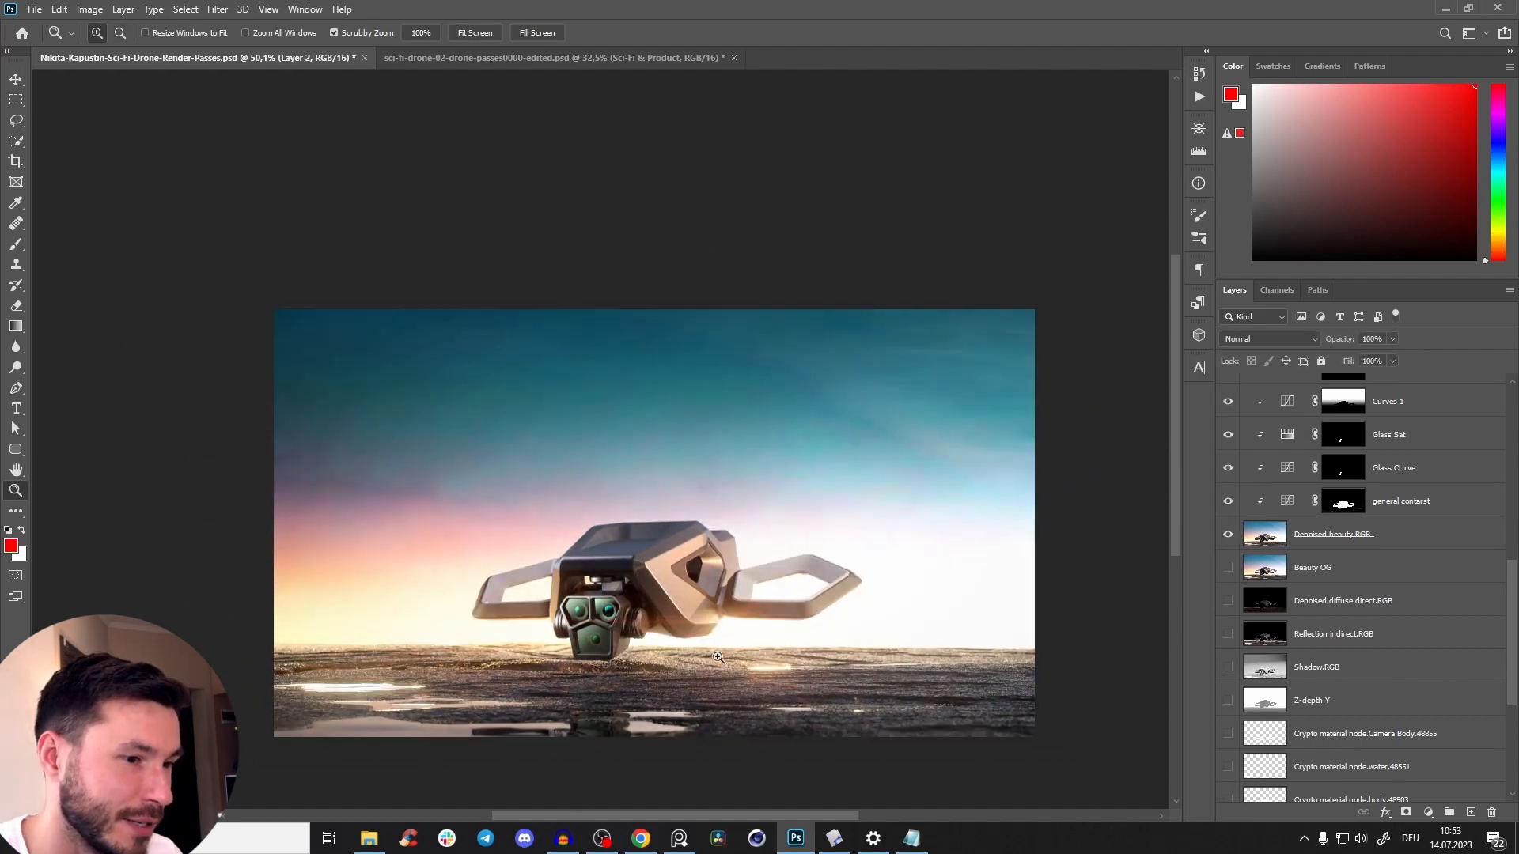
Repeat the before-and-after comparison using Denoised beauty.RGB with the drone closer in view, and also check the Beauty OG layer.
{"action": "left_click_drag", "start_coordinate": [657, 612], "coordinate": [681, 560]}
{"action": "mouse_move", "coordinate": [573, 575]}
{"action": "left_mouse_down"}
{"action": "mouse_move", "coordinate": [534, 559]}
{"action": "mouse_move", "coordinate": [595, 558]}
{"action": "left_mouse_up"}
{"action": "left_click_drag", "start_coordinate": [595, 557], "coordinate": [603, 504]}
{"action": "left_click", "coordinate": [1229, 536], "text": "alt"}
{"action": "left_click", "coordinate": [1229, 536], "text": "alt"}
{"action": "left_click", "coordinate": [1229, 537], "text": "alt"}
{"action": "left_click", "coordinate": [1228, 539], "text": "alt"}
{"action": "left_click", "coordinate": [1228, 539], "text": "alt"}
{"action": "left_click", "coordinate": [1229, 539], "text": "alt"}
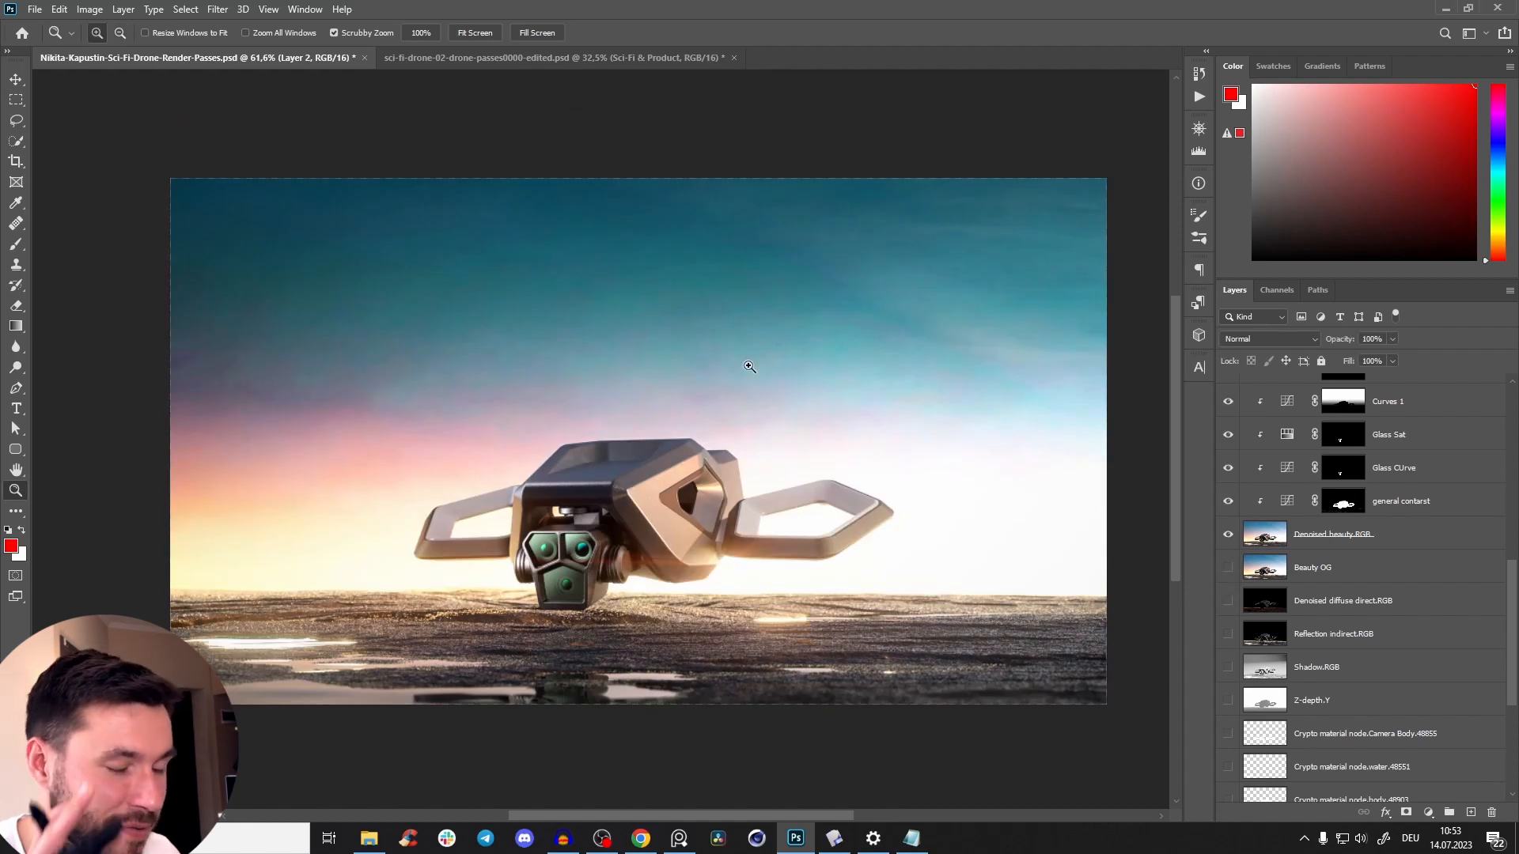
{"action": "left_click", "coordinate": [1227, 568], "text": "alt"}
{"action": "left_click", "coordinate": [1227, 568], "text": "alt"}
{"action": "left_click_drag", "start_coordinate": [687, 512], "coordinate": [622, 483]}
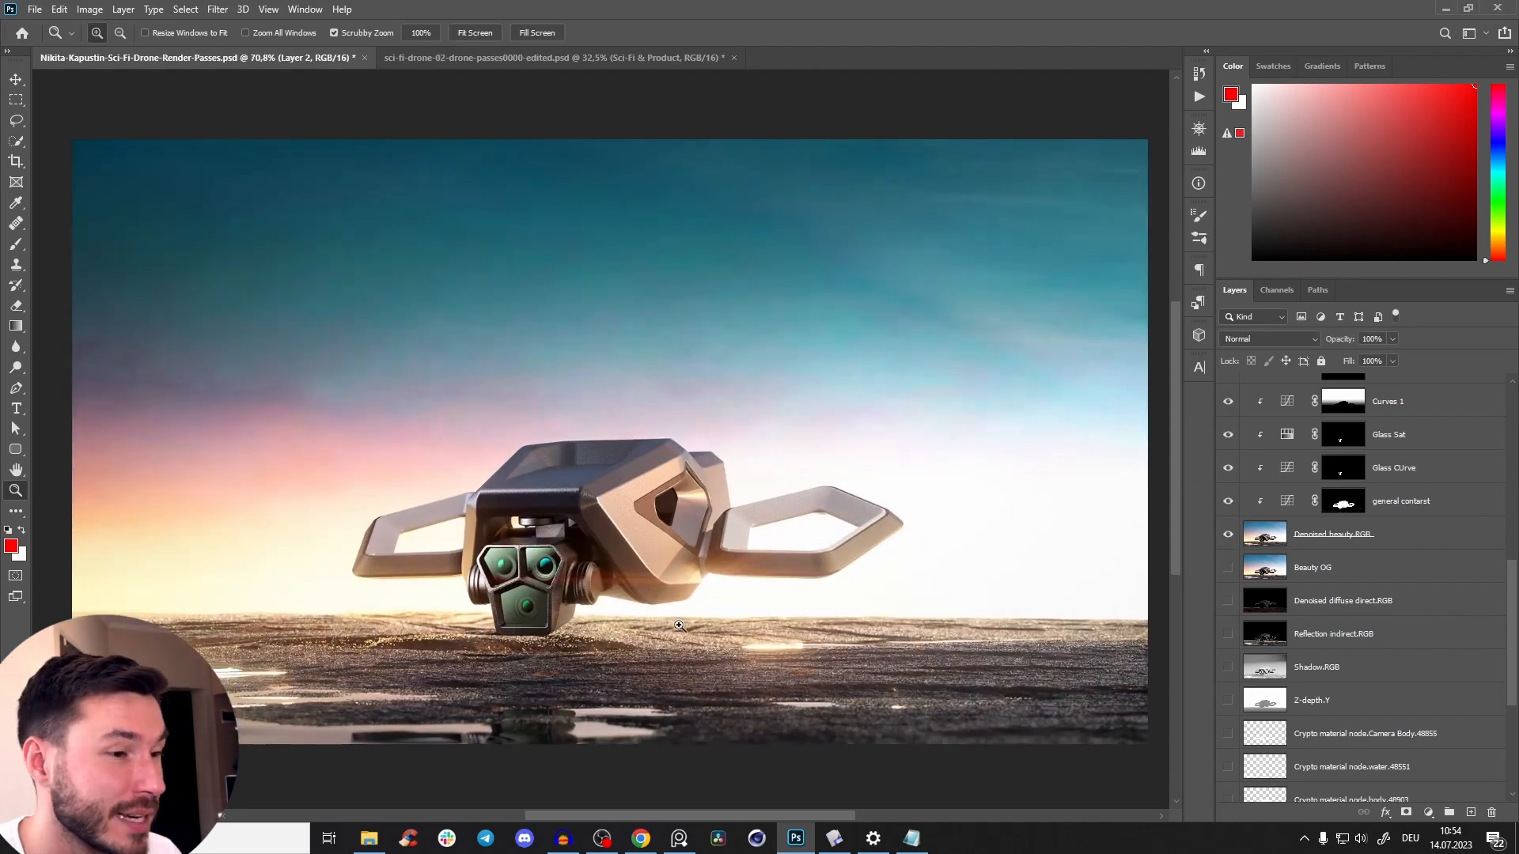
Isolate the Beauty OG layer and restore the full layer stack twice to compare the original render with the graded composite.
{"action": "left_click_drag", "start_coordinate": [679, 625], "coordinate": [577, 278]}
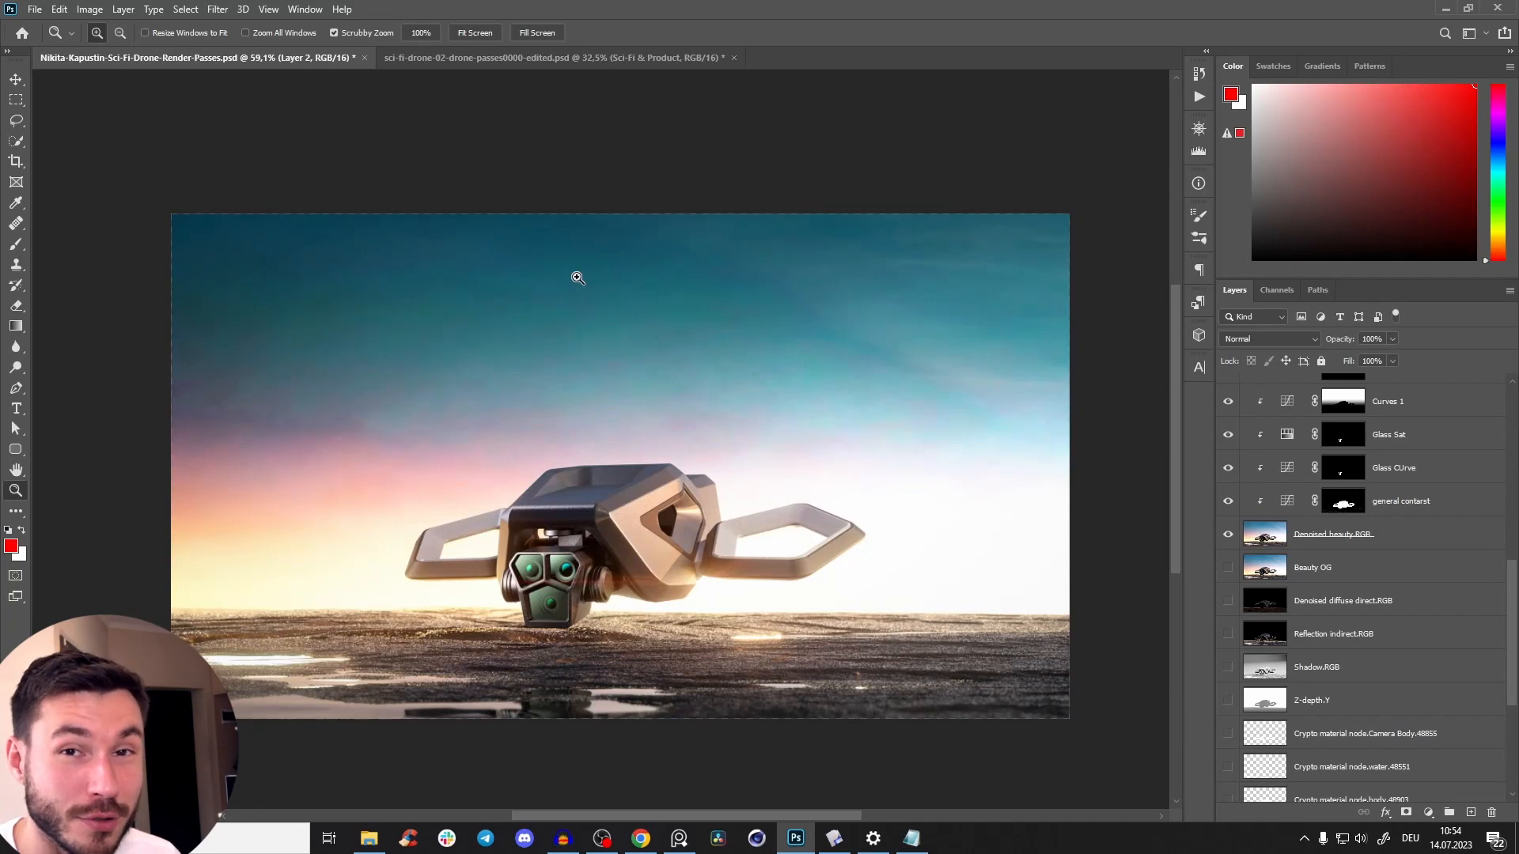
{"action": "left_click_drag", "start_coordinate": [526, 599], "coordinate": [488, 616]}
{"action": "left_click_drag", "start_coordinate": [510, 600], "coordinate": [478, 595]}
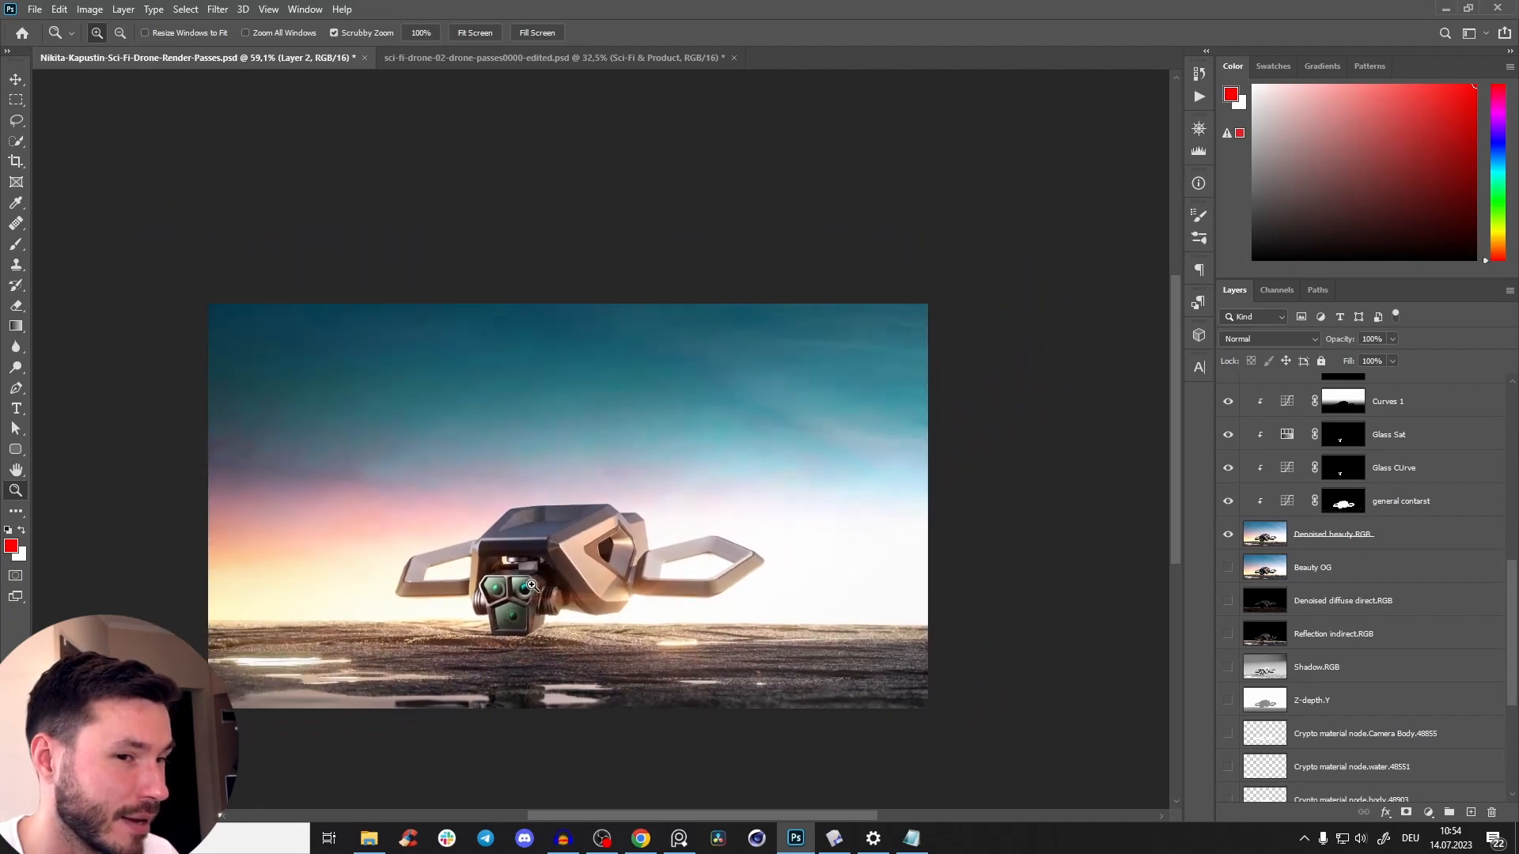
{"action": "left_click", "coordinate": [1229, 572], "text": "alt"}
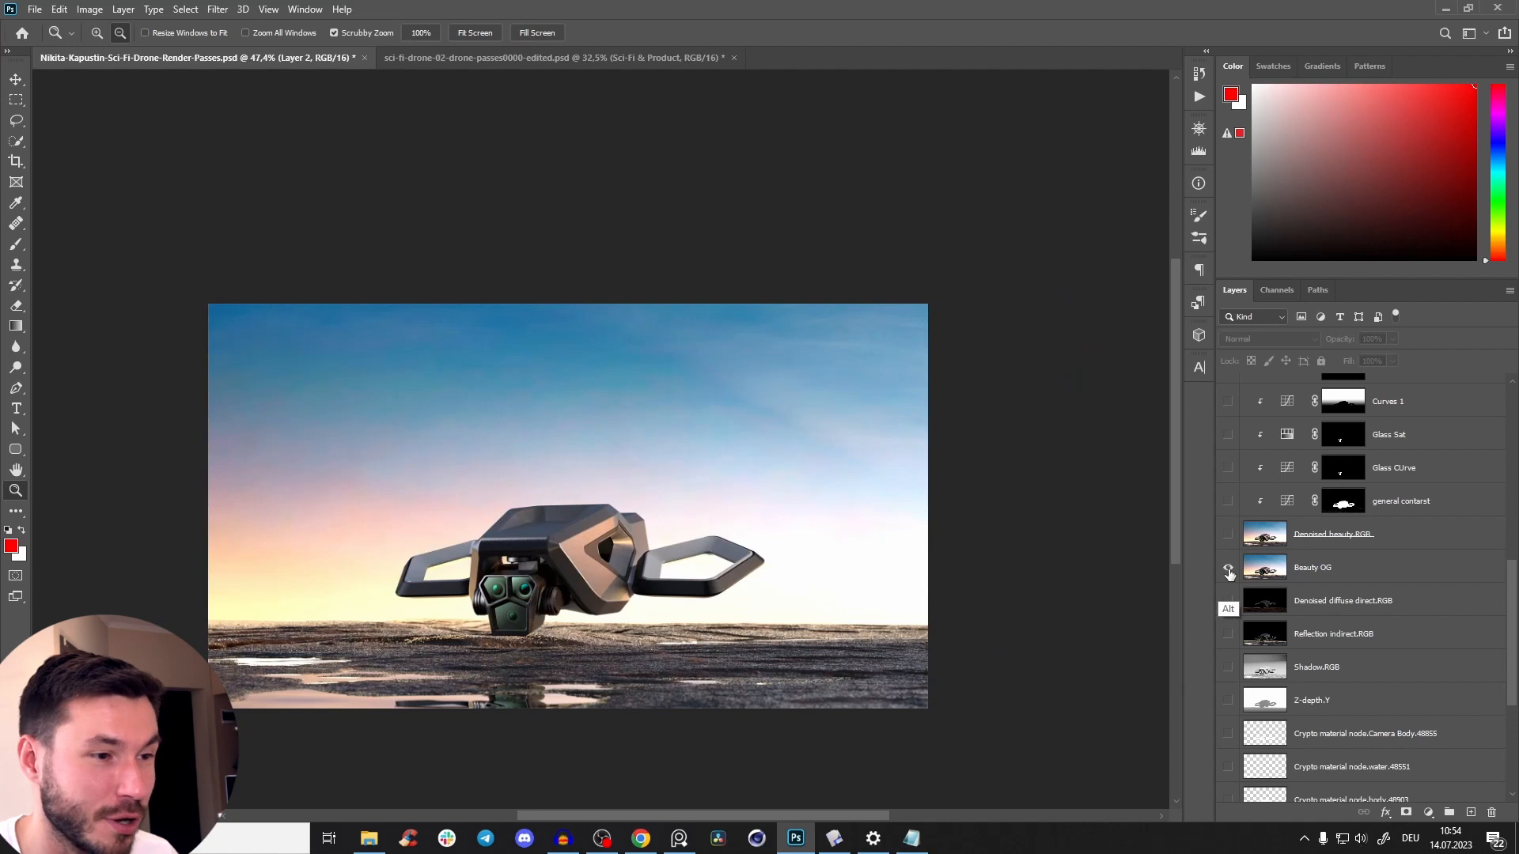
{"action": "left_click", "coordinate": [1229, 571], "text": "alt"}
{"action": "left_click_drag", "start_coordinate": [635, 585], "coordinate": [827, 400]}
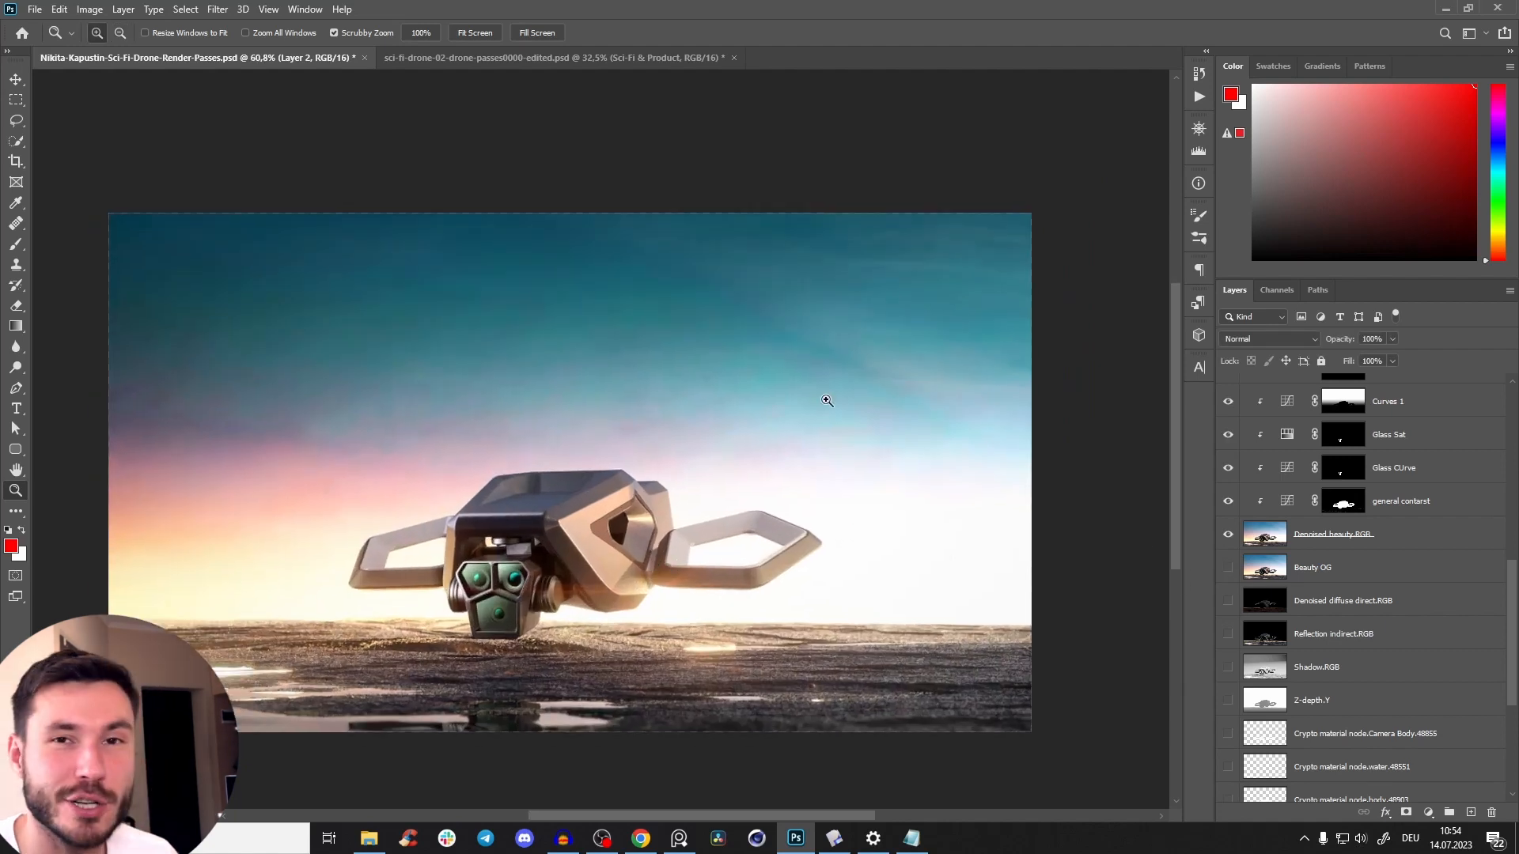
{"action": "left_click", "coordinate": [1228, 568], "text": "alt"}
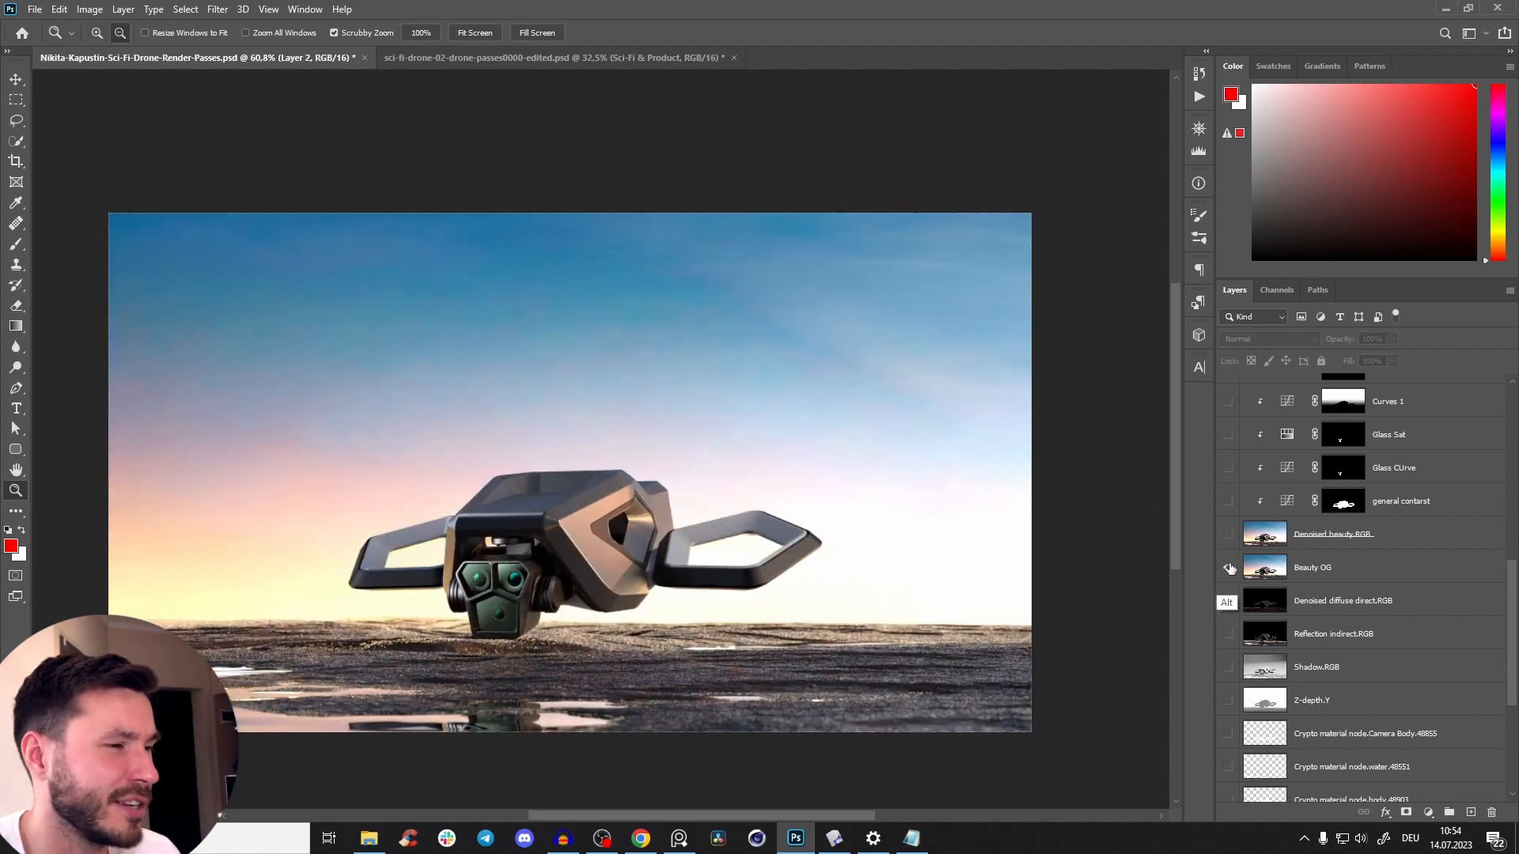
{"action": "left_click", "coordinate": [1228, 568], "text": "alt"}
{"action": "left_click_drag", "start_coordinate": [634, 555], "coordinate": [659, 541]}
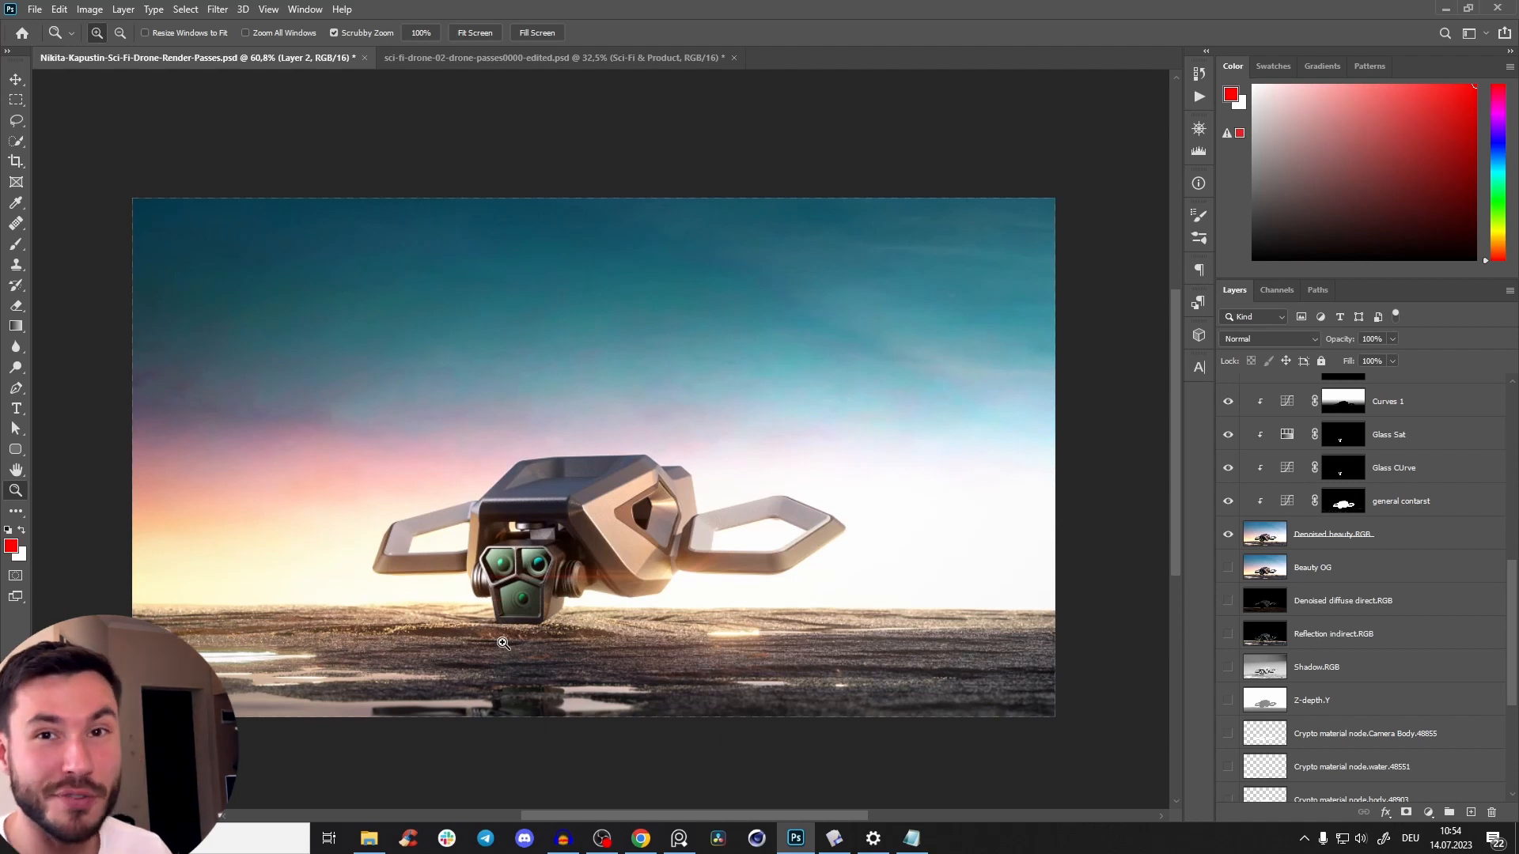